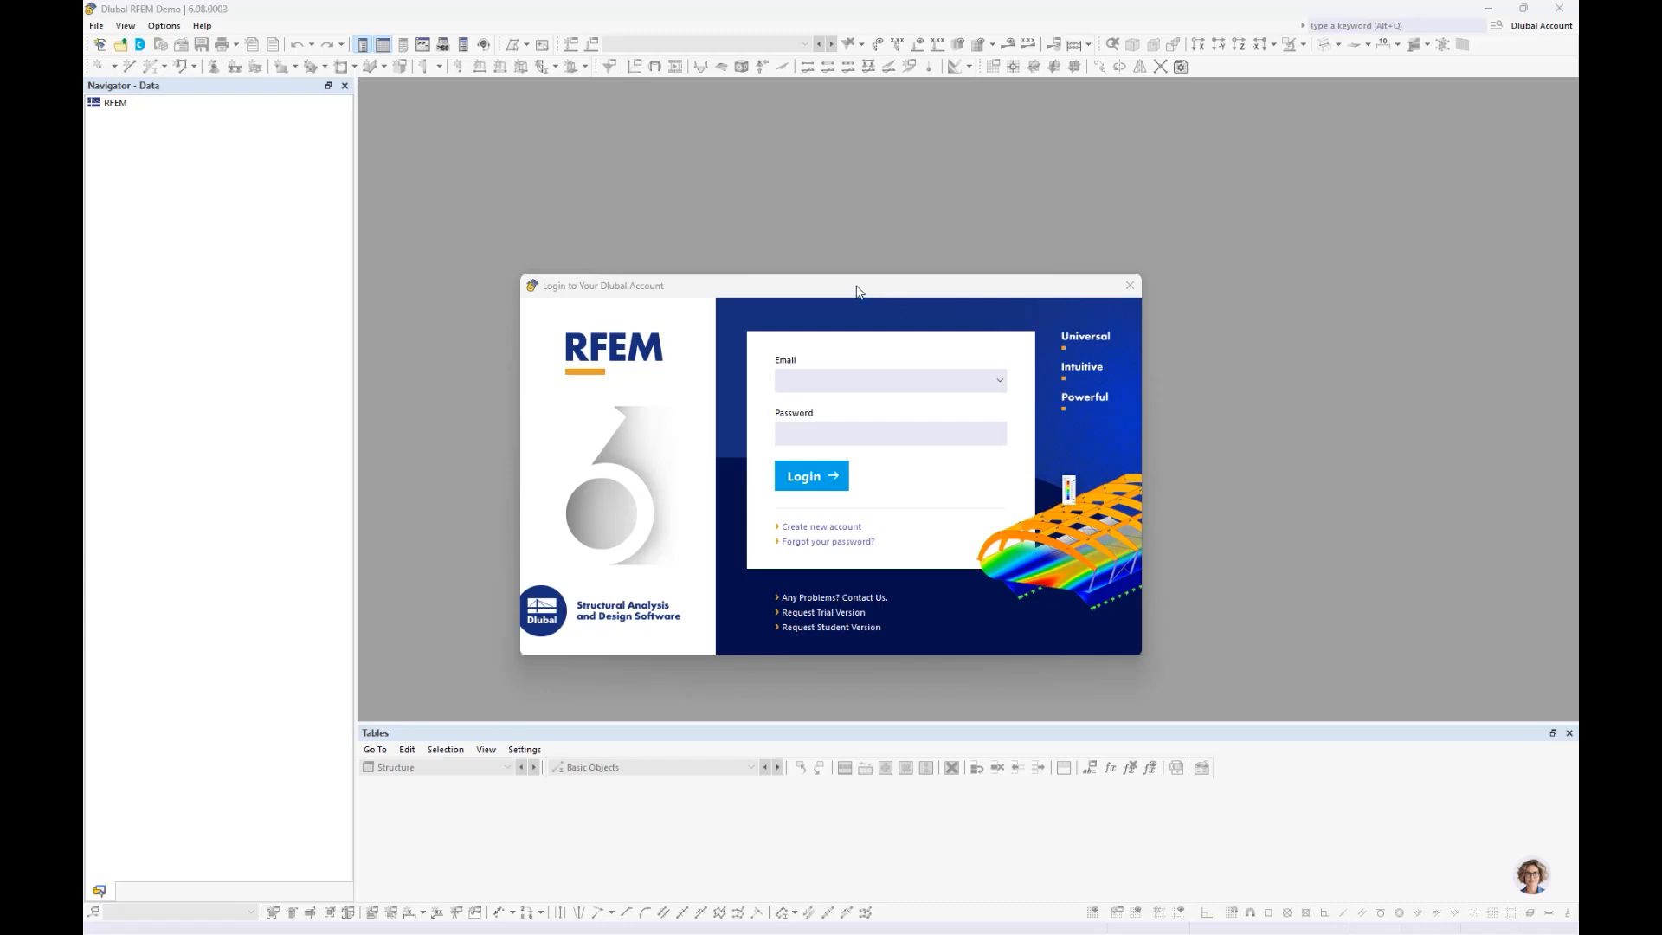
- Review the licensed products and add-ons in the license manager and leave it without changes
left_click_drag(847, 292, 1577, 381)
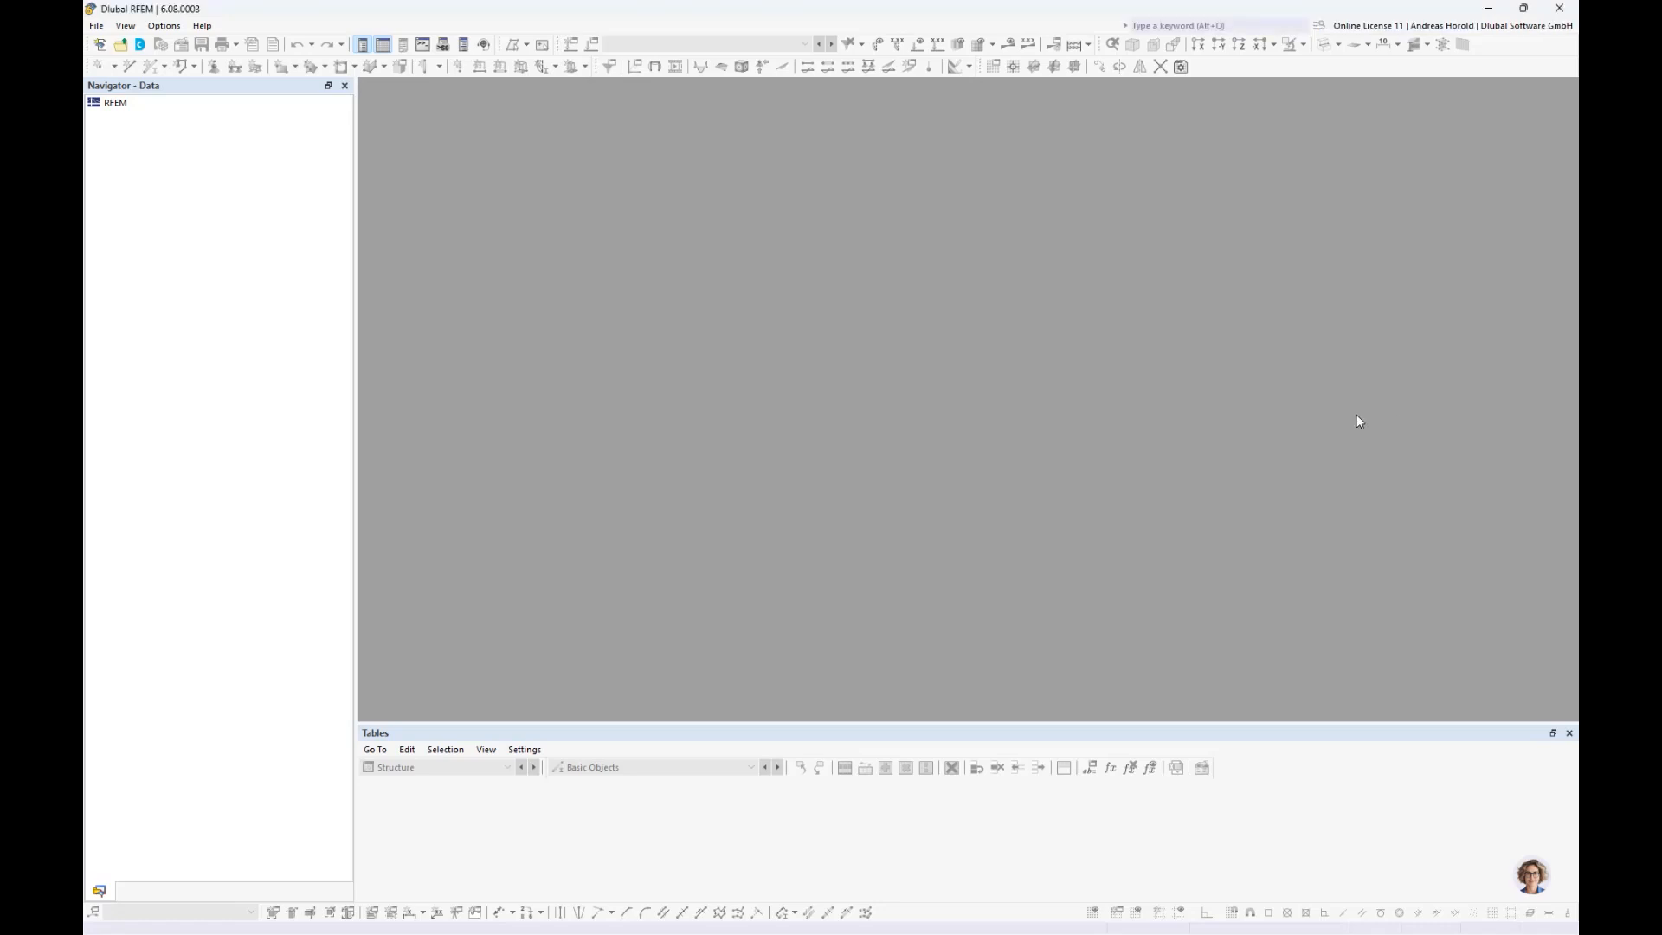
left_click(1404, 31)
left_click(1395, 45)
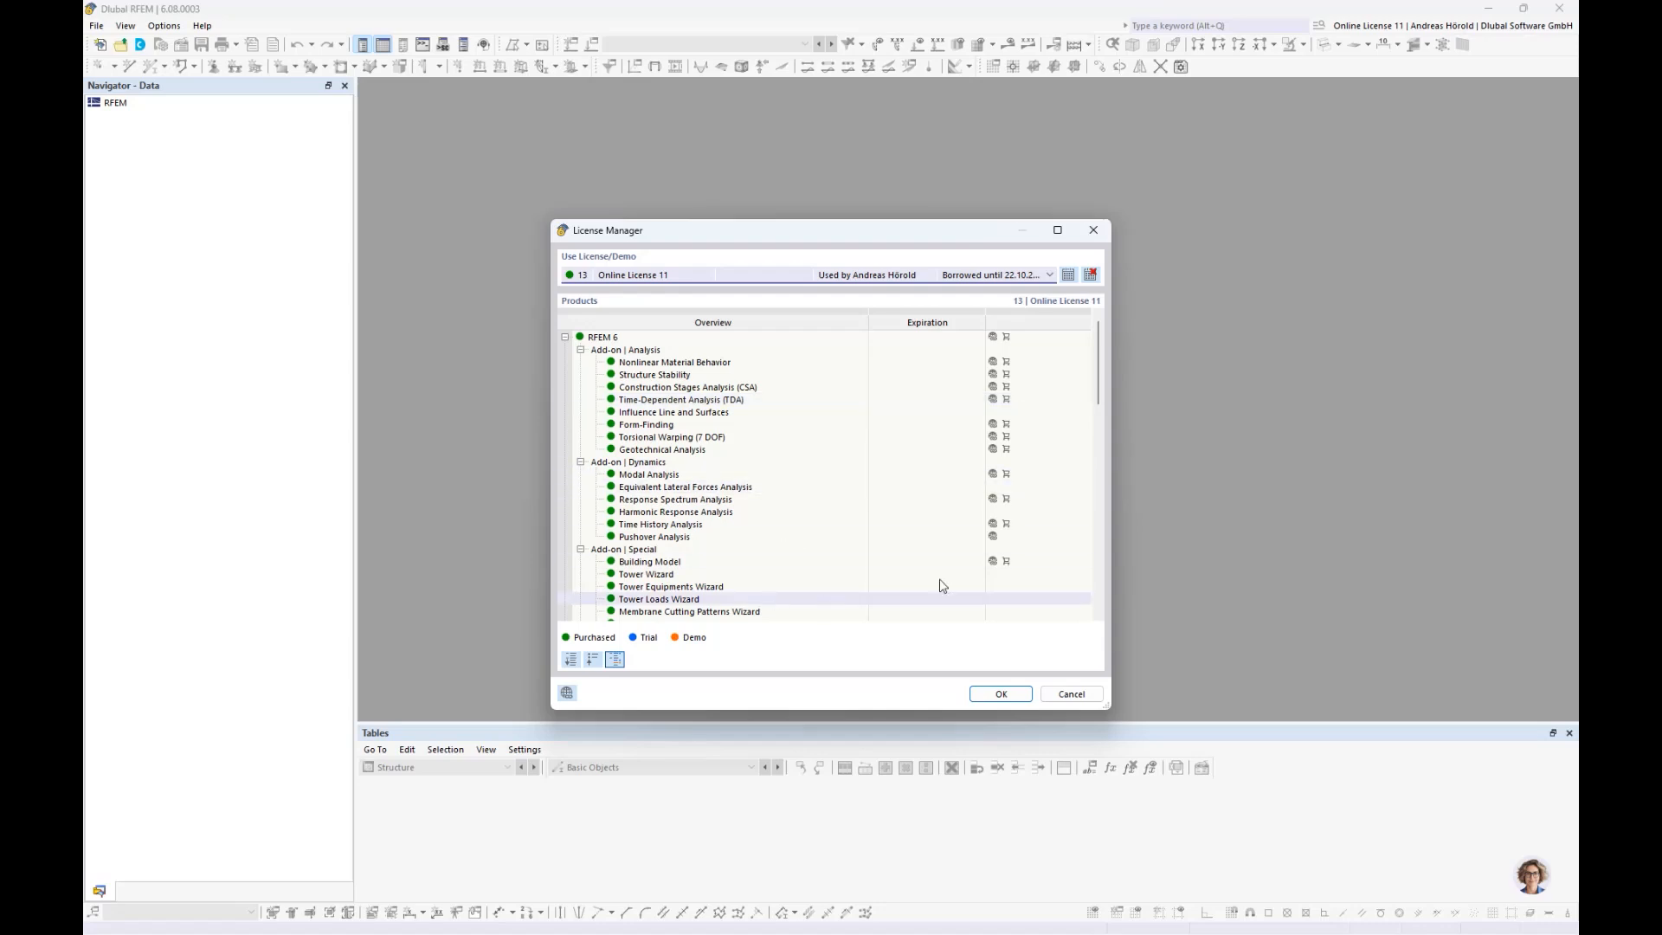
left_click(1067, 696)
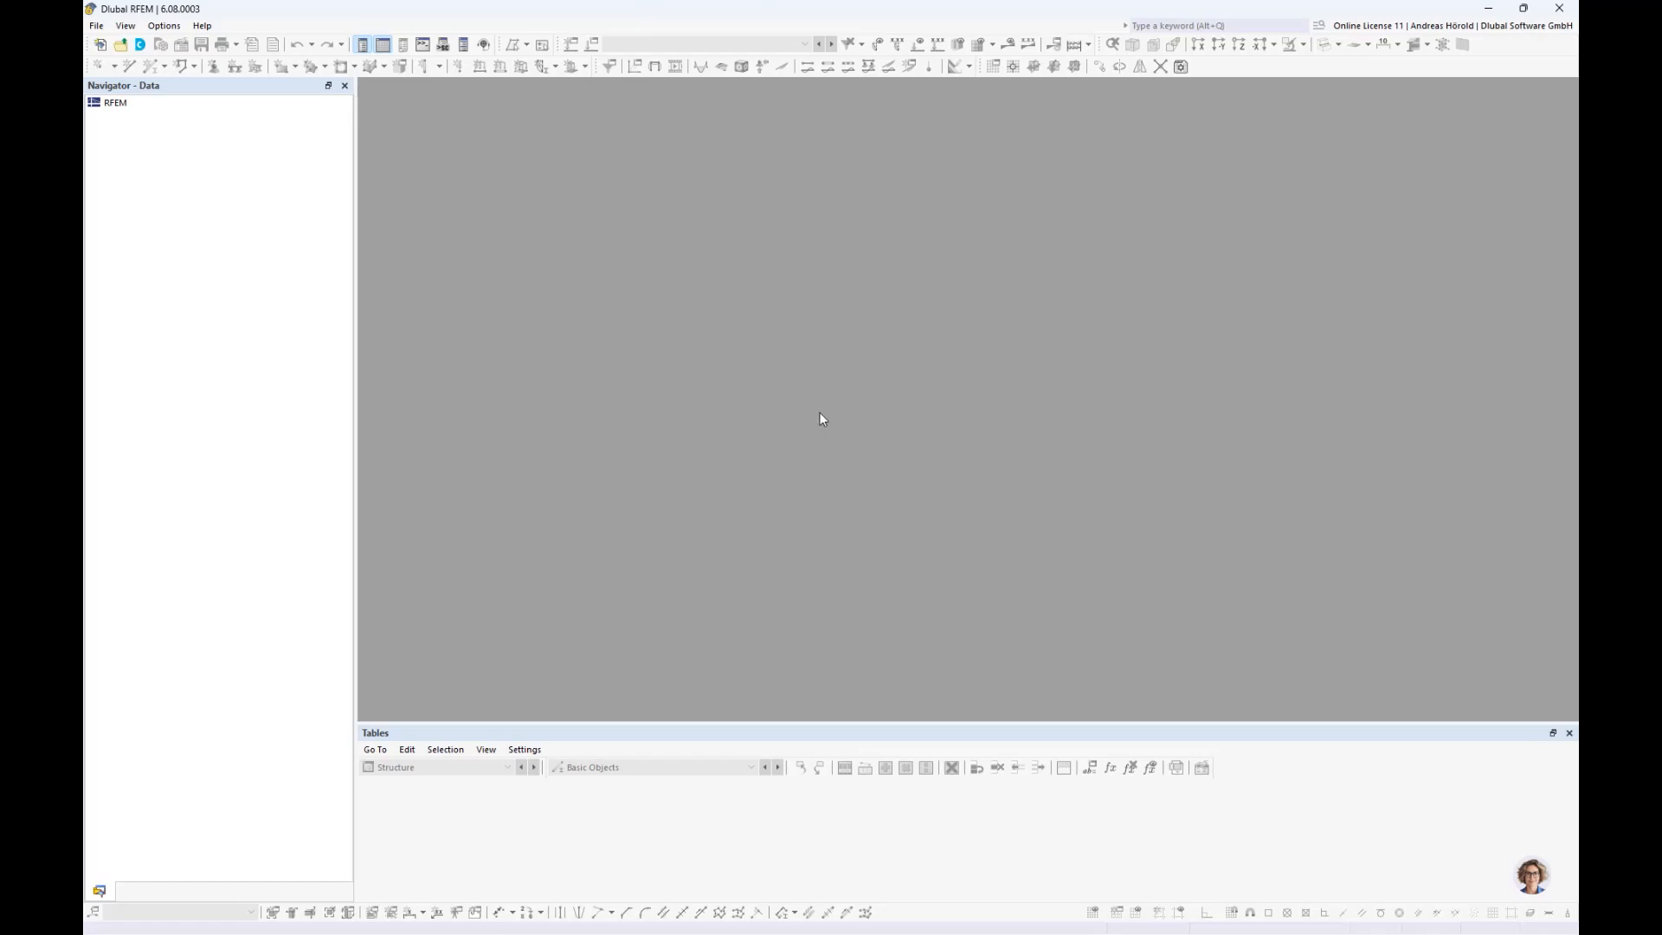
- Start a new model named Extension, set its type to 3D, and go to its add-on settings
left_click(101, 45)
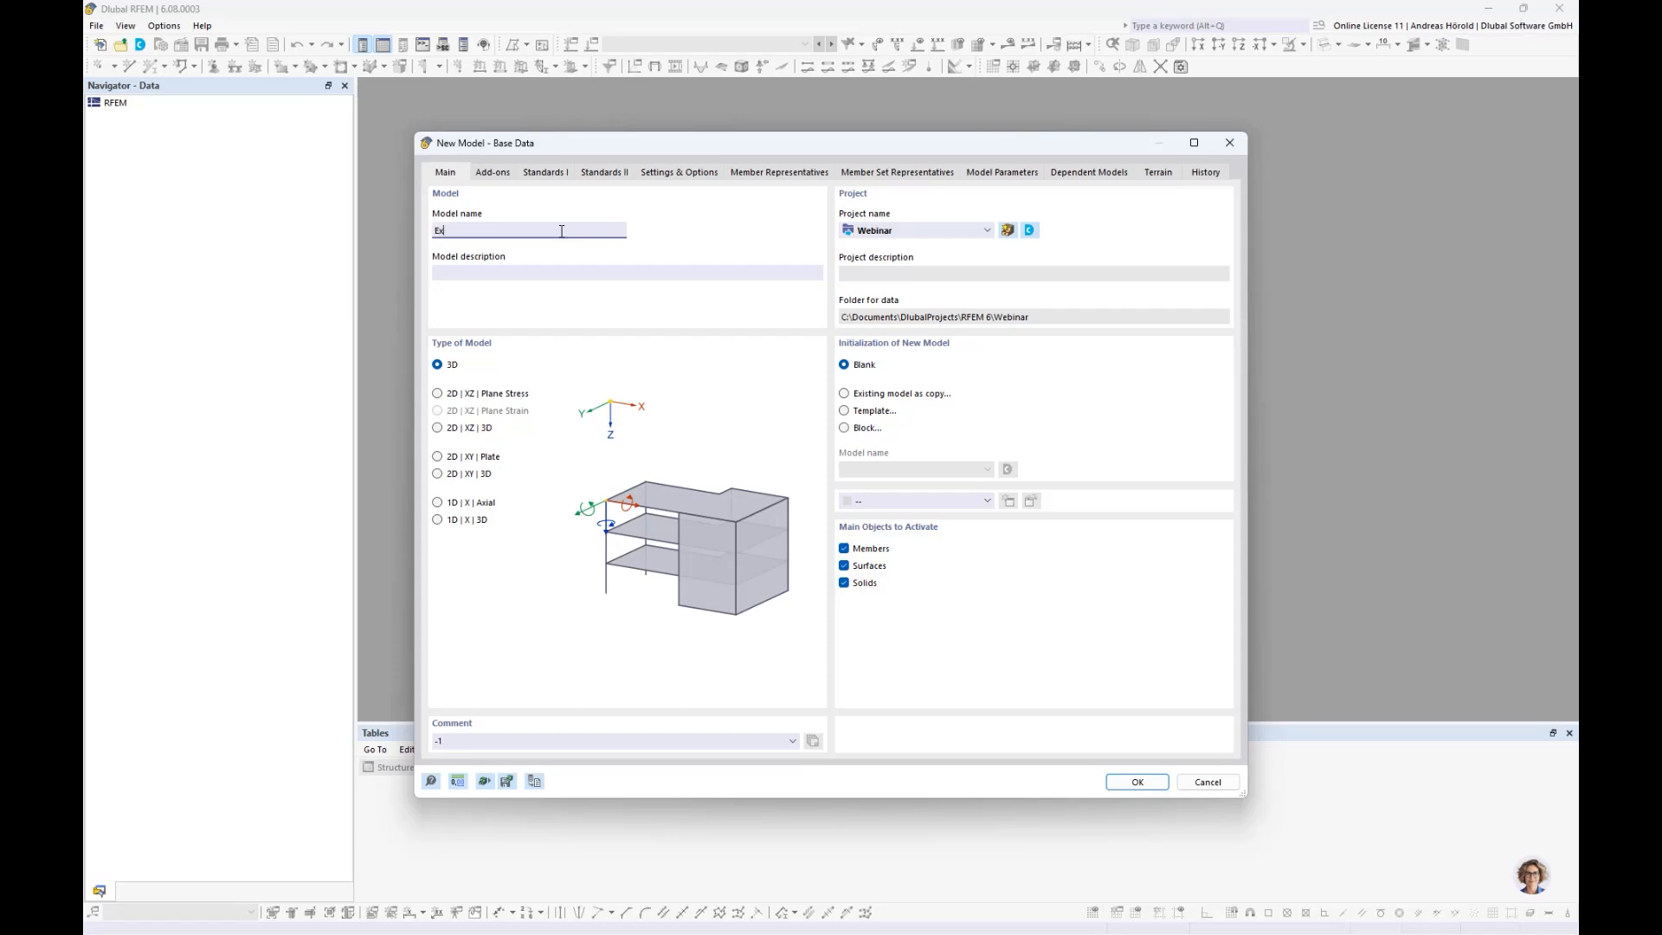
type("tension")
left_click(439, 476)
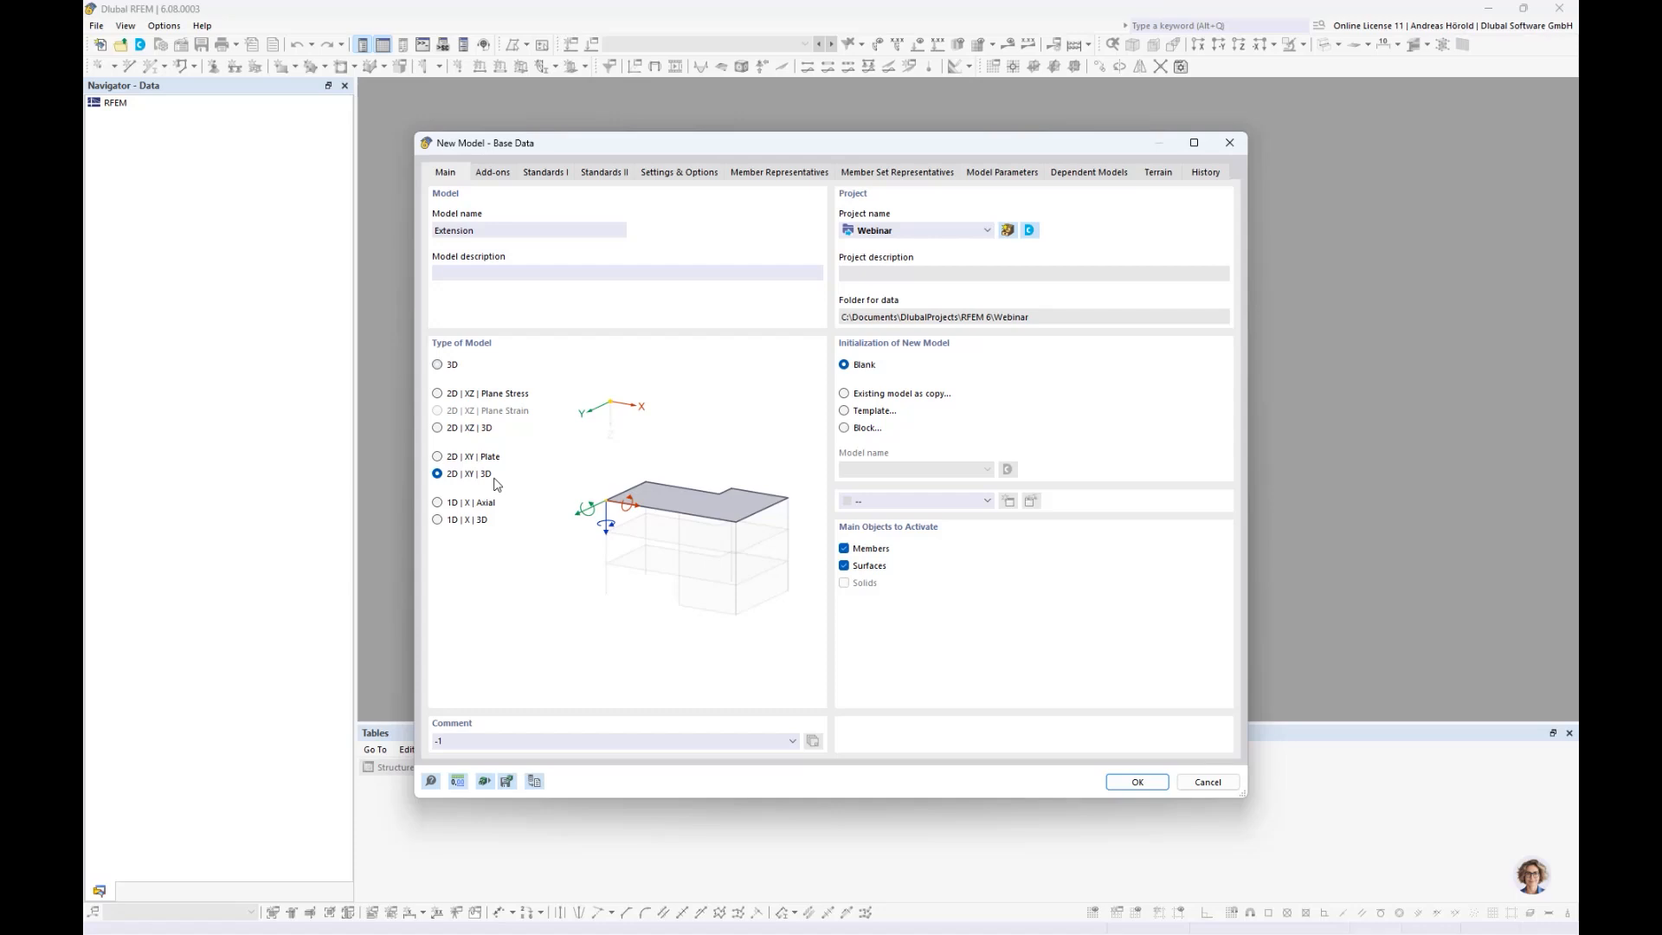
left_click(438, 520)
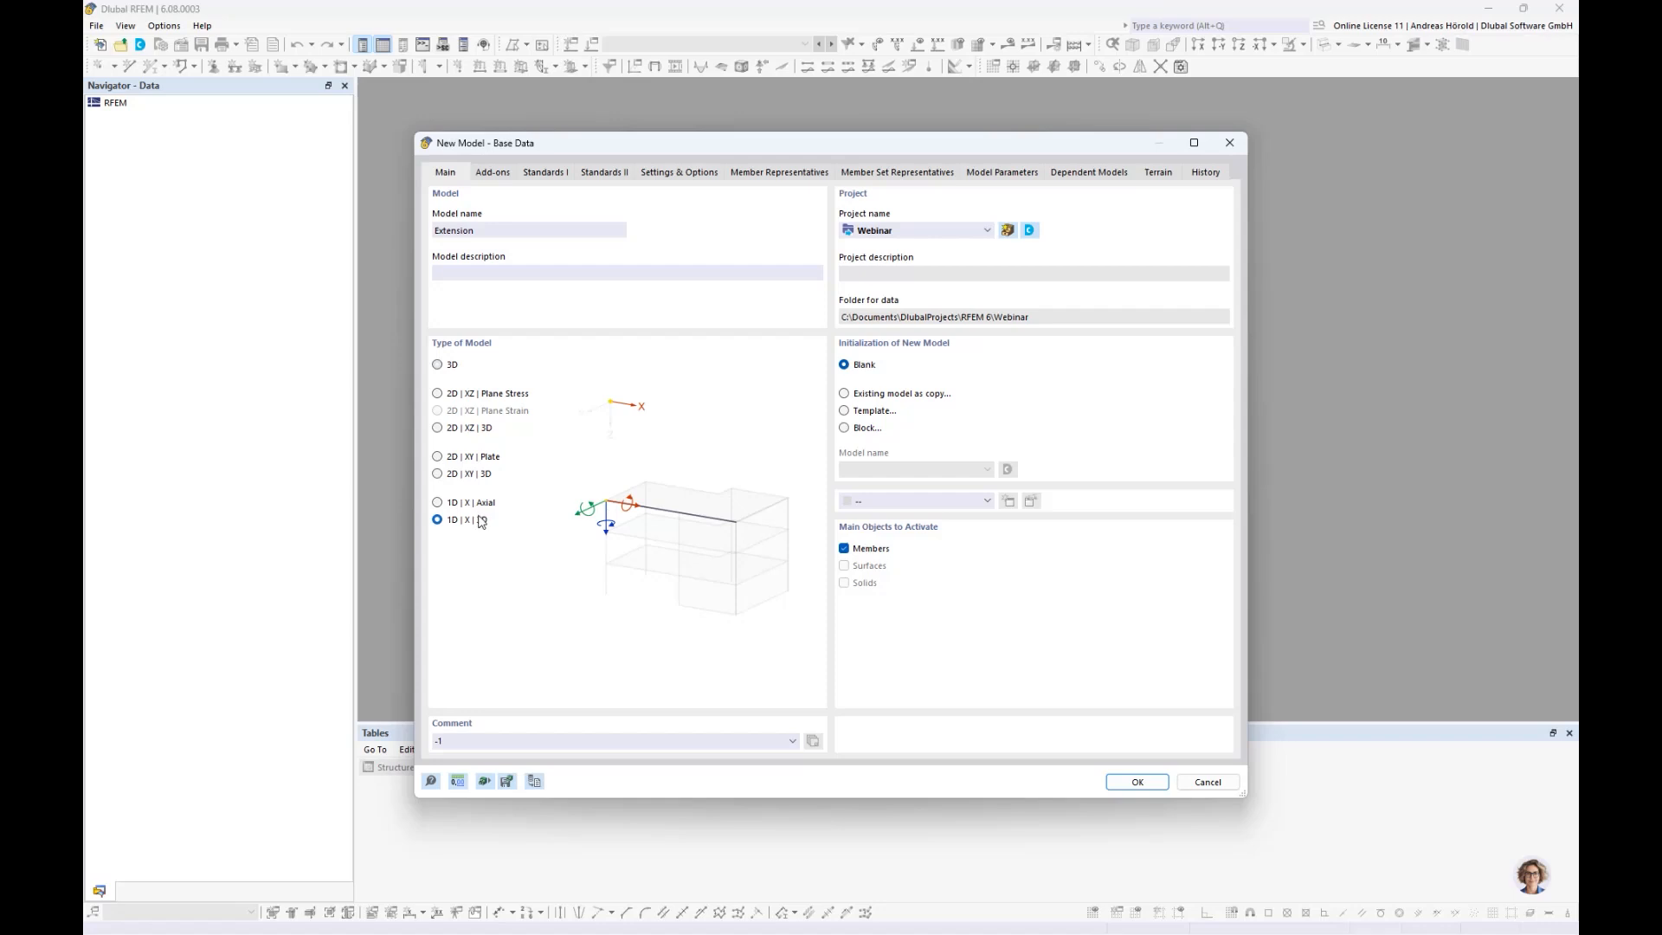
left_click(438, 366)
left_click(493, 173)
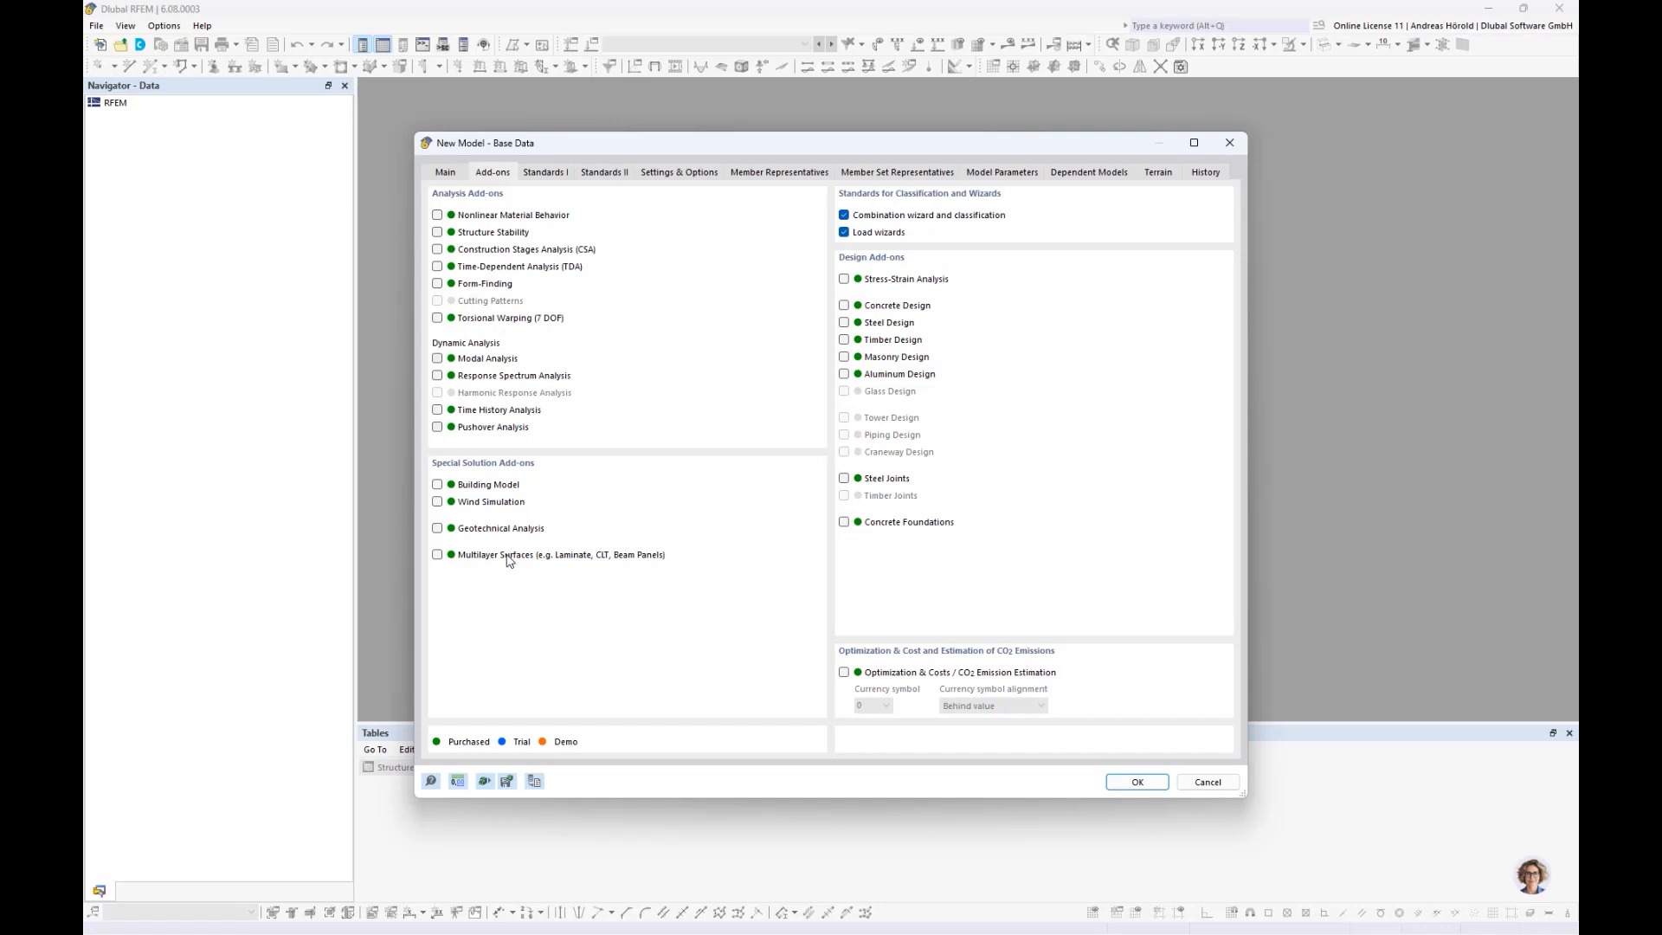
left_click(438, 486)
left_click(844, 306)
left_click(845, 340)
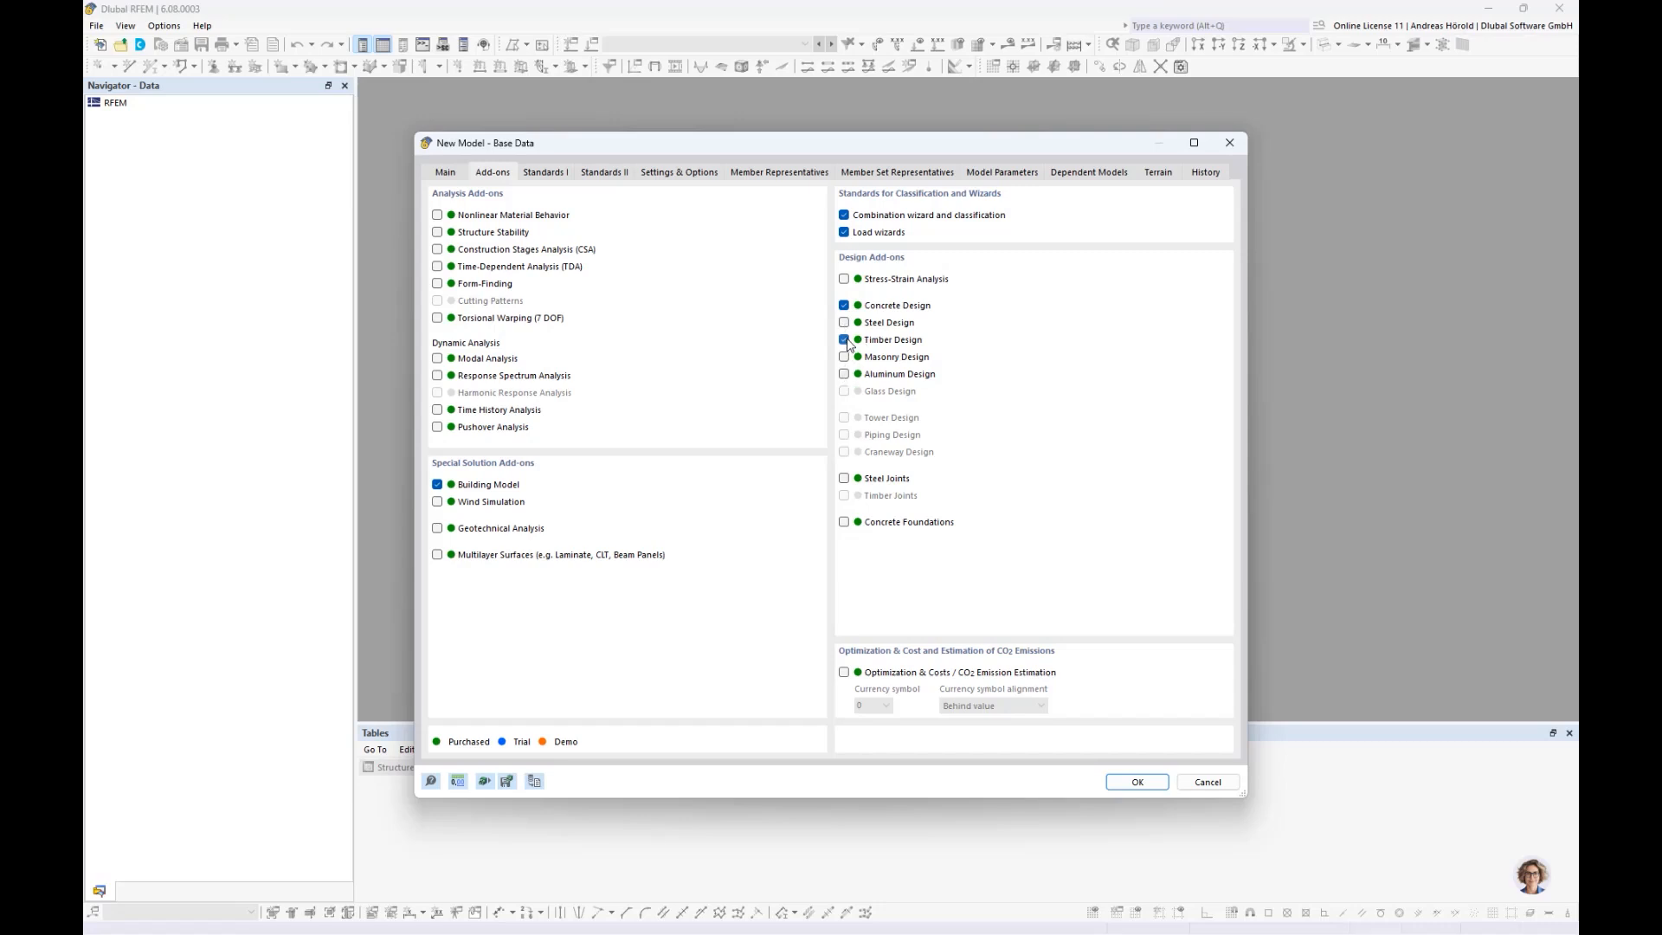
left_click(845, 341)
left_click(844, 305)
left_click(438, 318)
left_click(438, 285)
left_click(437, 250)
left_click(437, 250)
left_click(437, 284)
- Enable the Concrete Design and Steel Design add-ons for the new model
left_click(844, 306)
left_click(844, 323)
- Look through the standard groups offered for load combinations, load wizards, concrete design and steel design
left_click(545, 174)
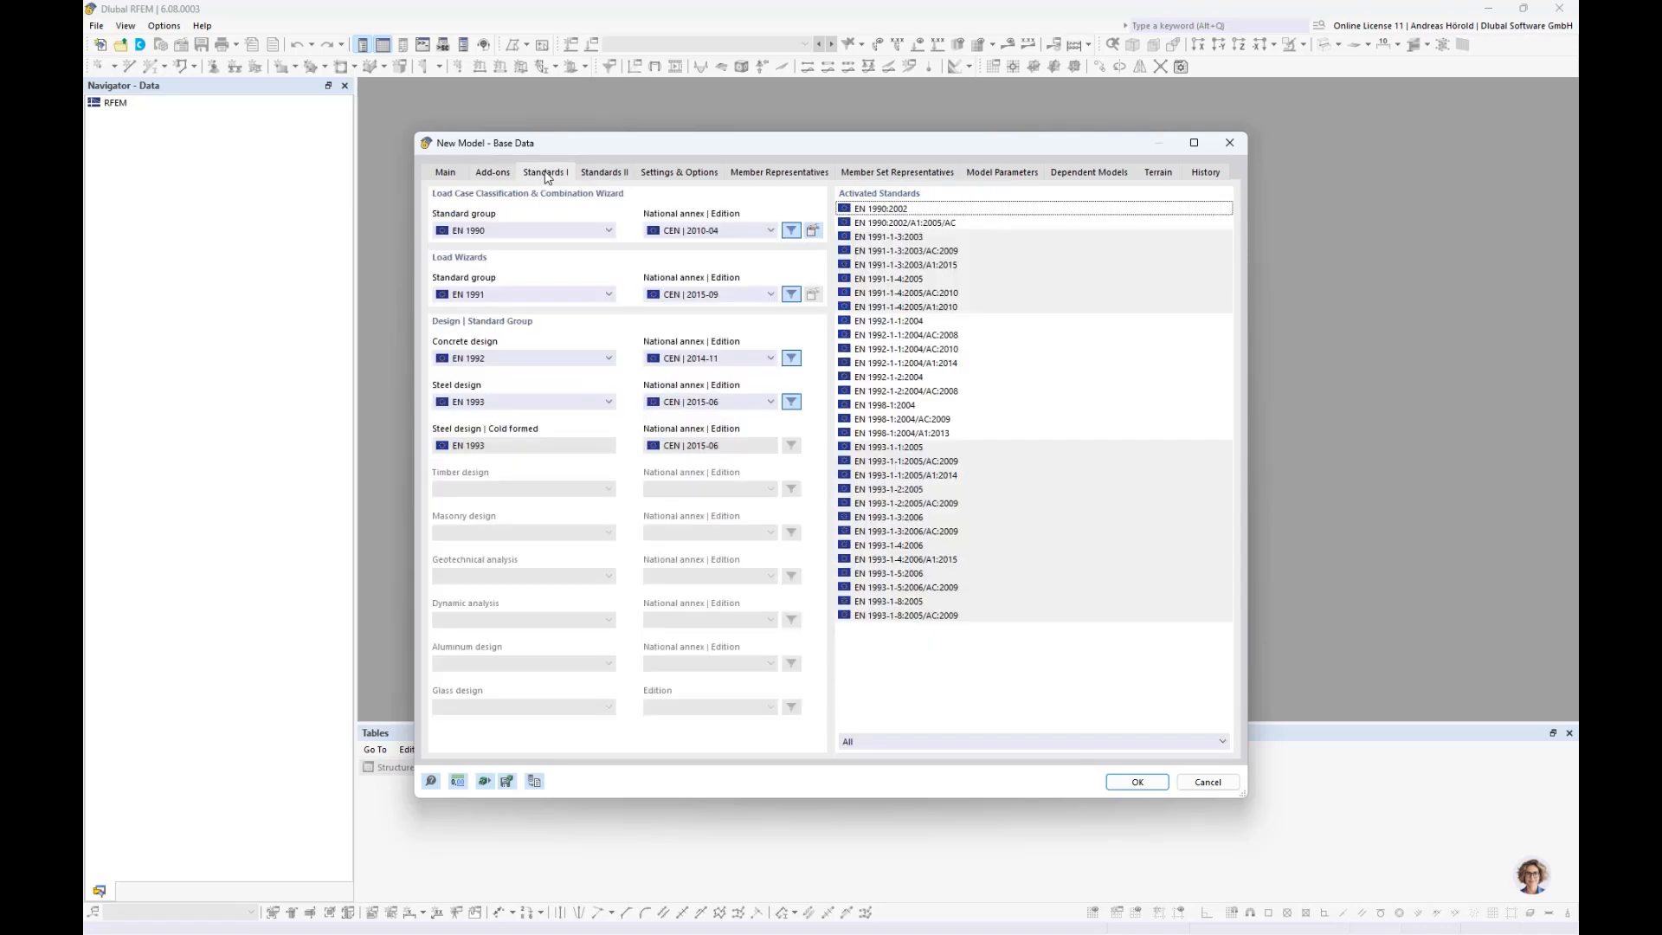
left_click(537, 232)
left_click(536, 229)
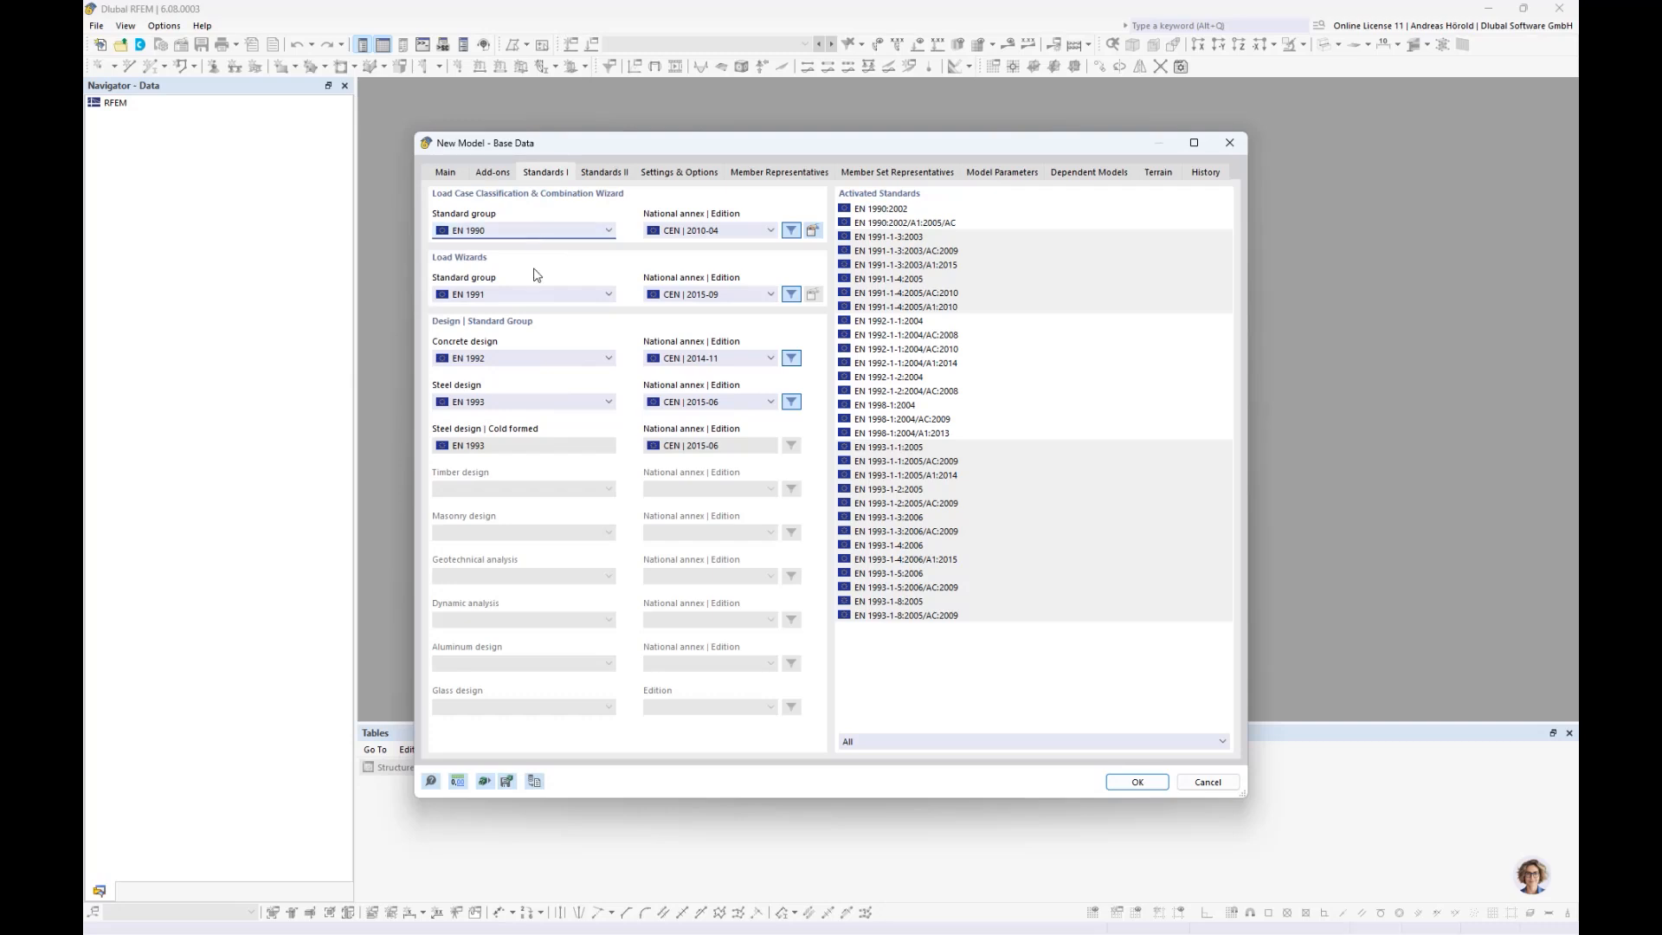
left_click(542, 293)
left_click(542, 294)
left_click(555, 360)
left_click(555, 360)
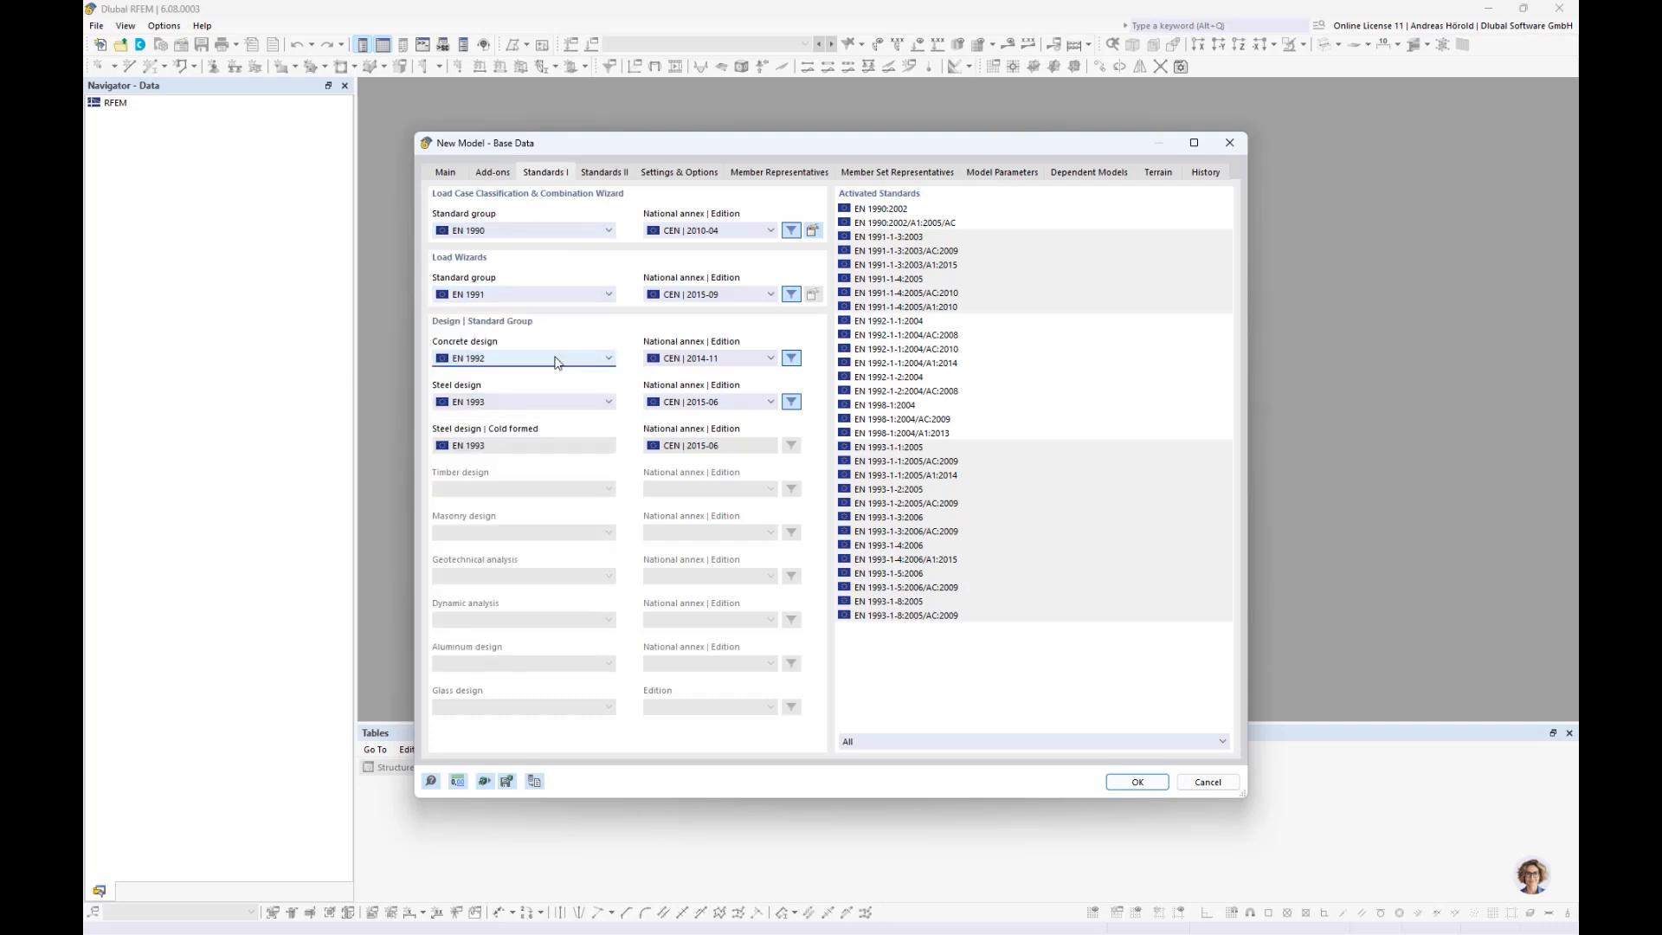
left_click(549, 404)
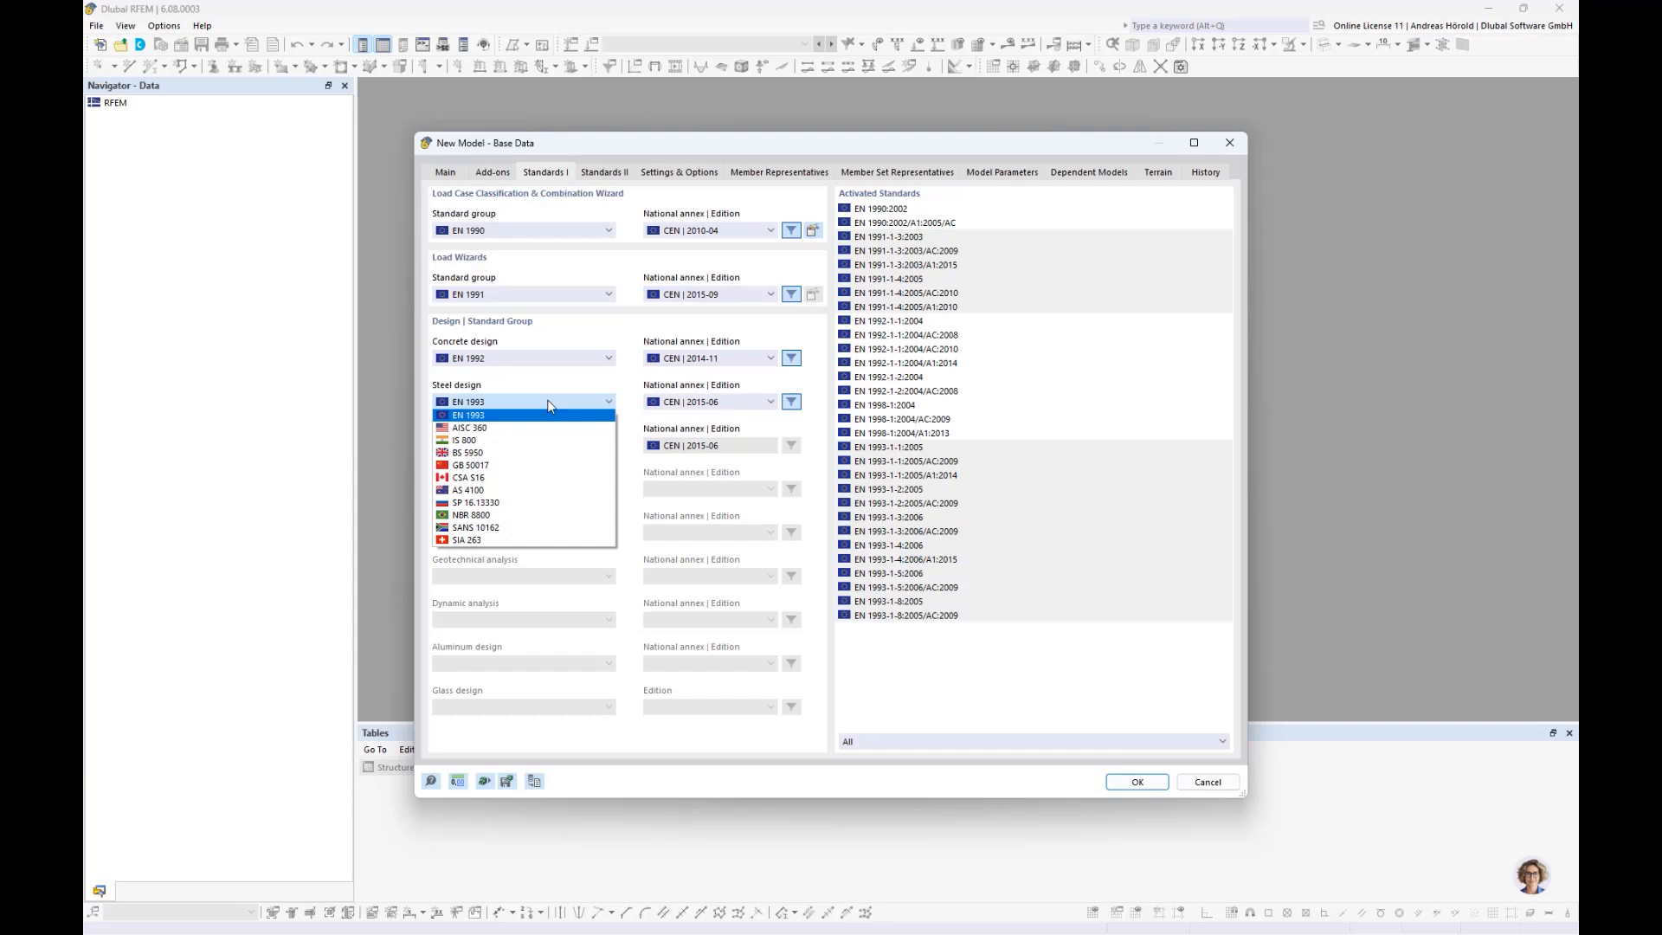
left_click(549, 403)
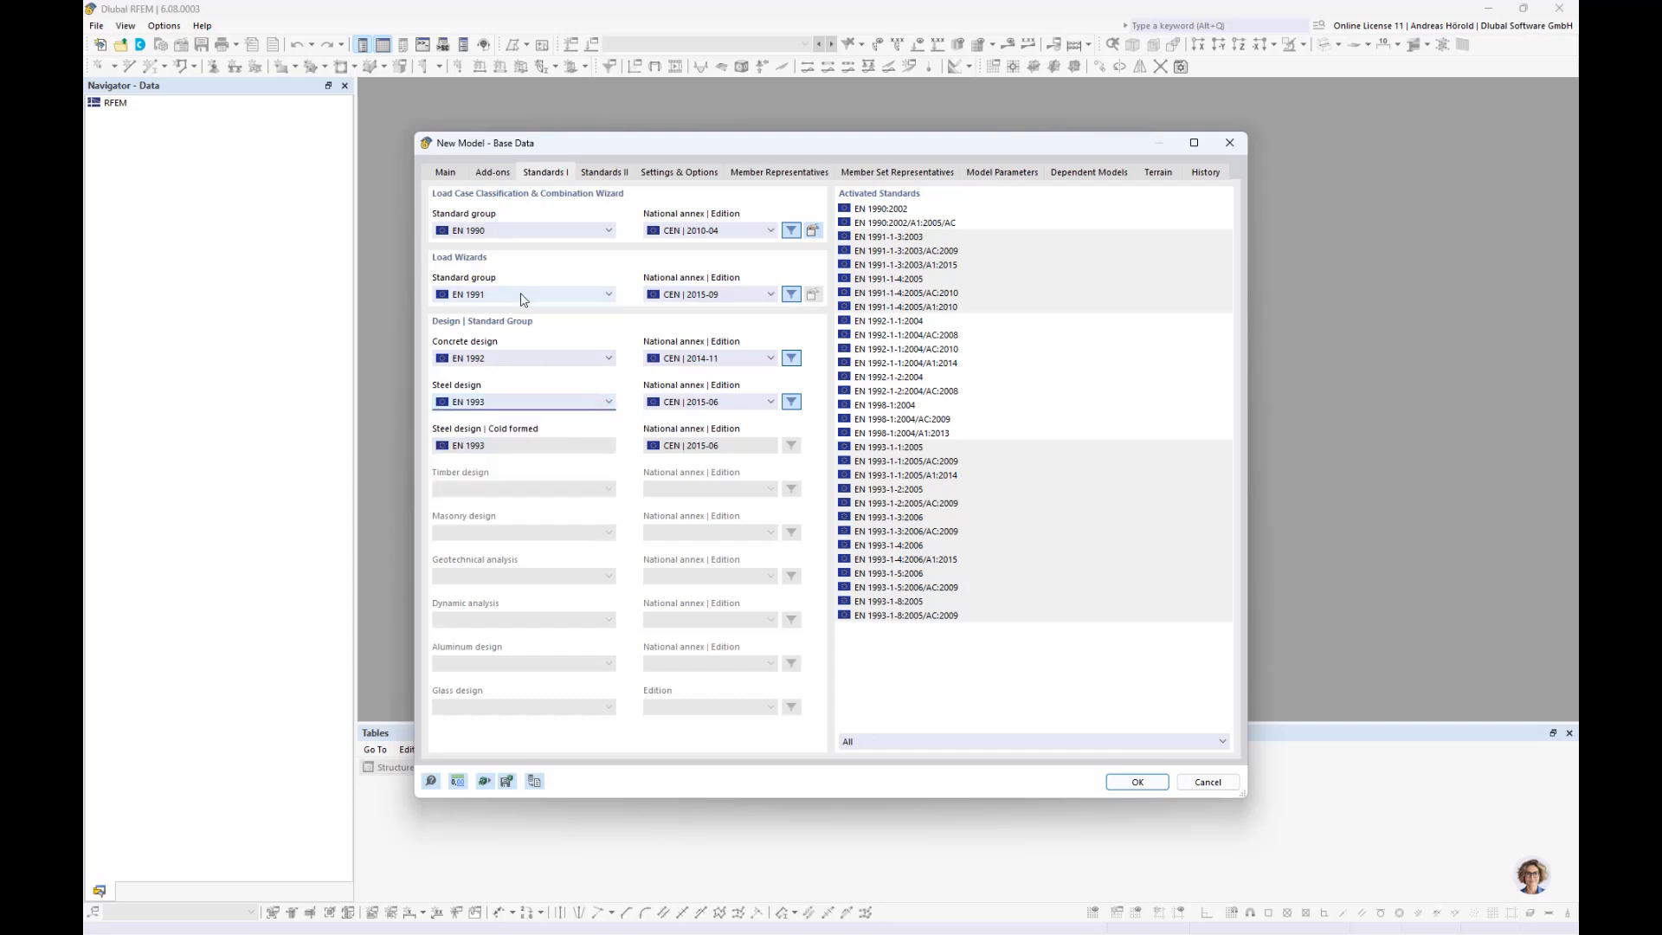
- Set the German DIN national annexes: 2012-08 for EN 1990, 2019-04 for EN 1991, 2015-12 for EN 1992 and 2020-11 for EN 1993
left_click(718, 235)
left_click(702, 309)
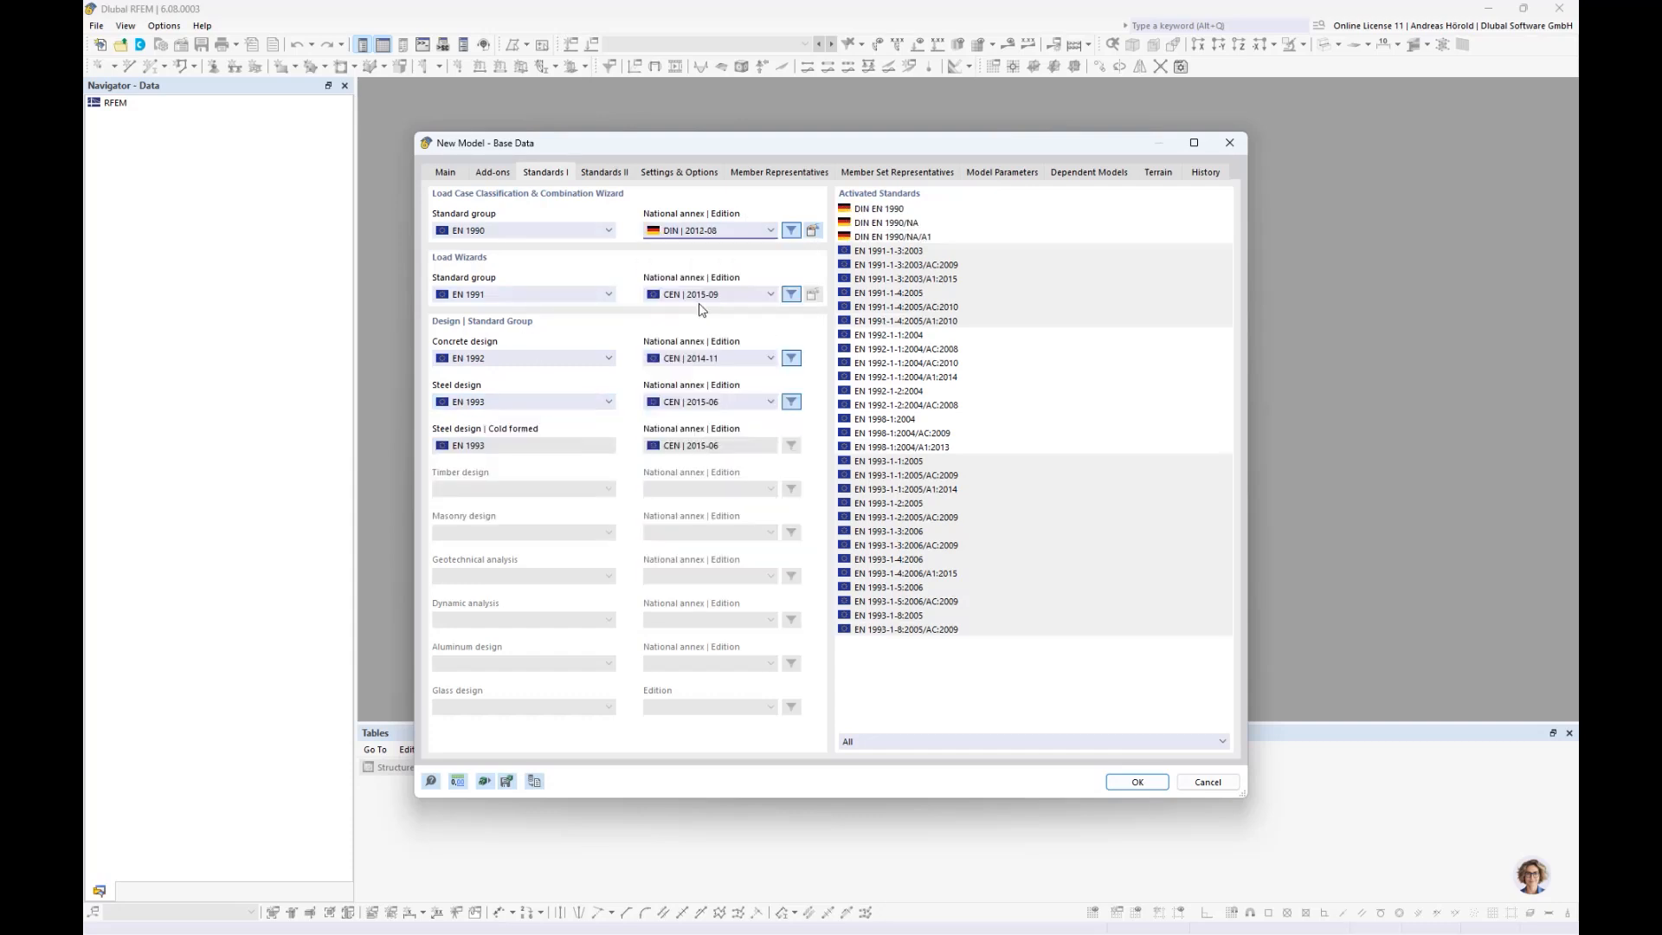
left_click(706, 294)
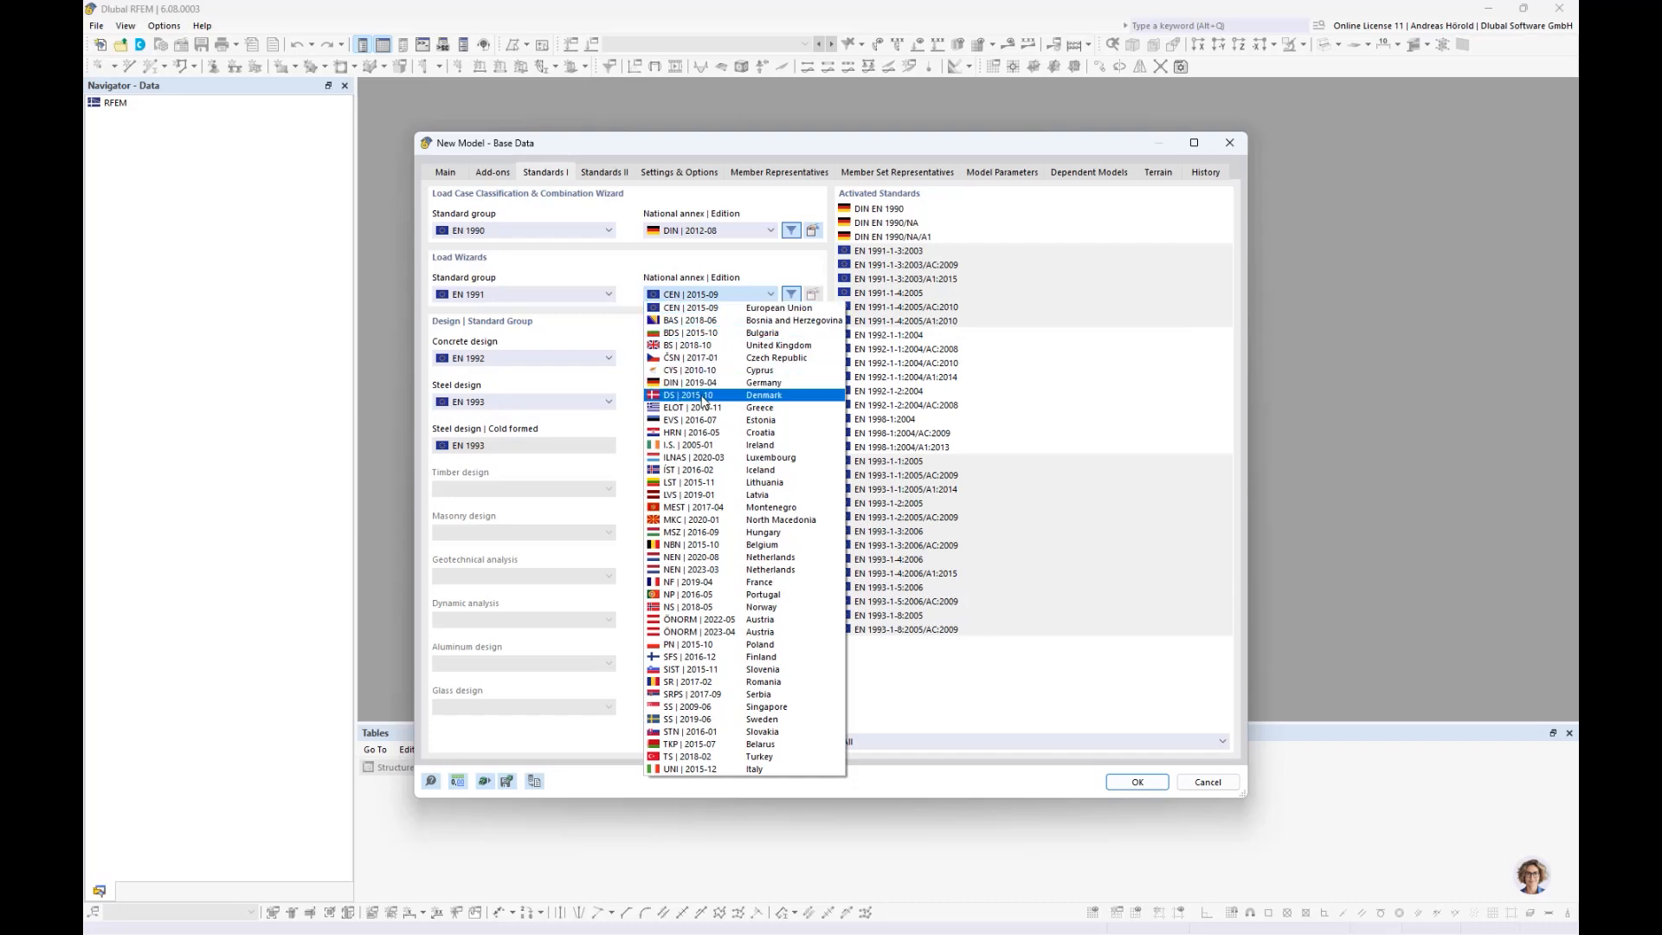
left_click(706, 383)
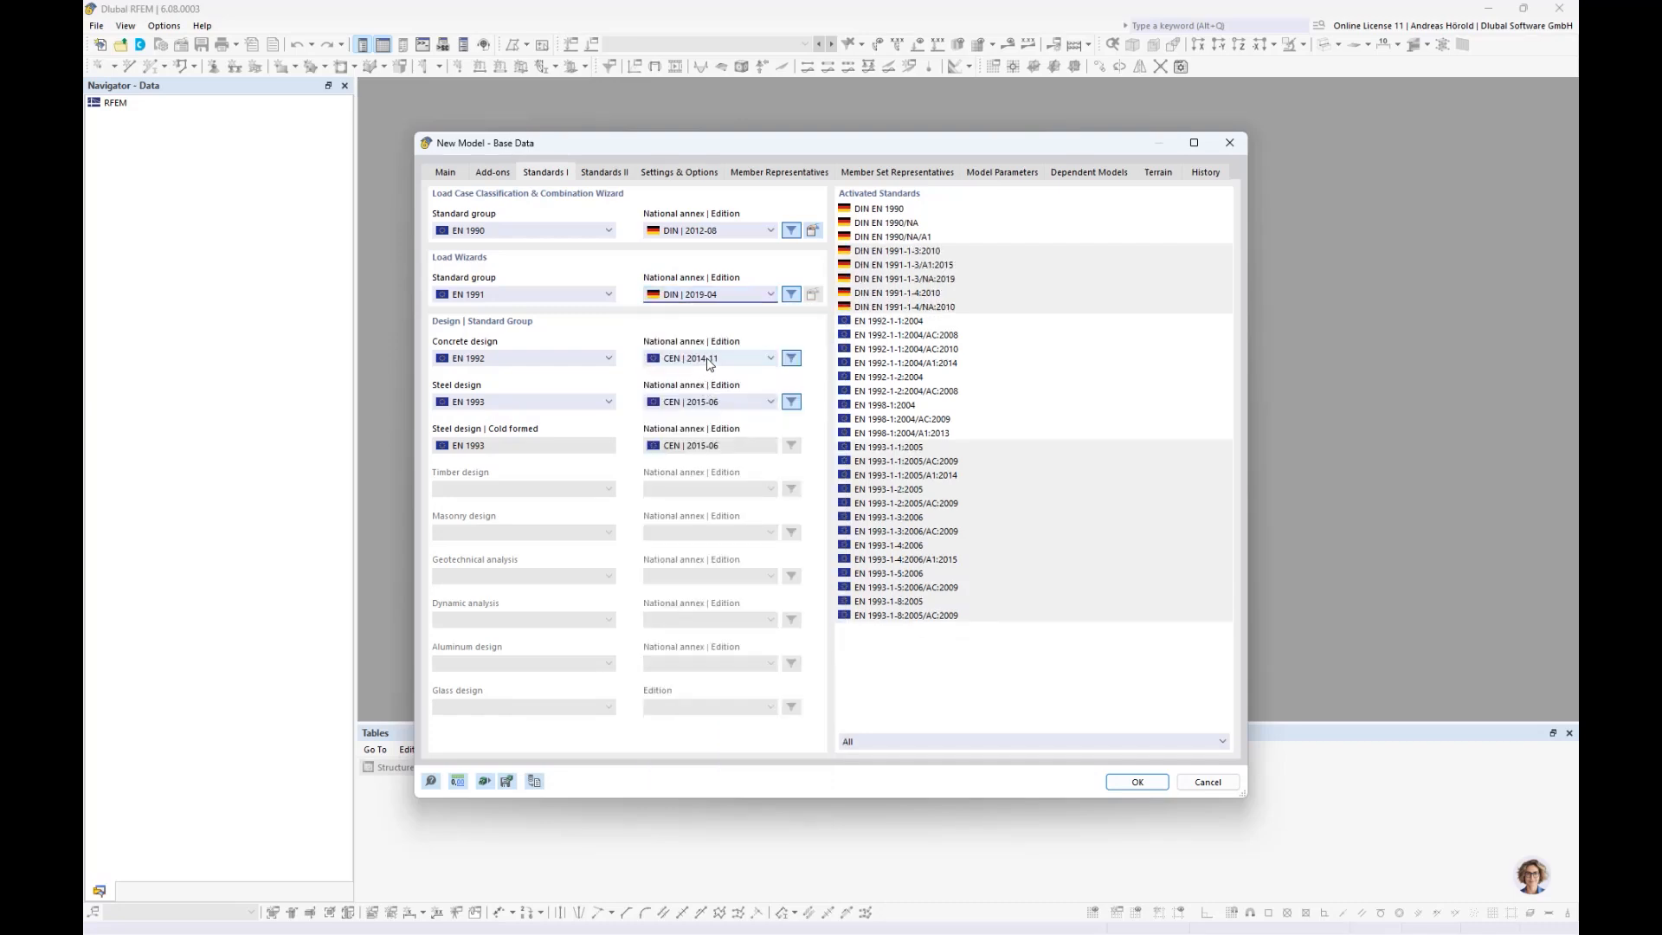
left_click(708, 364)
left_click(702, 426)
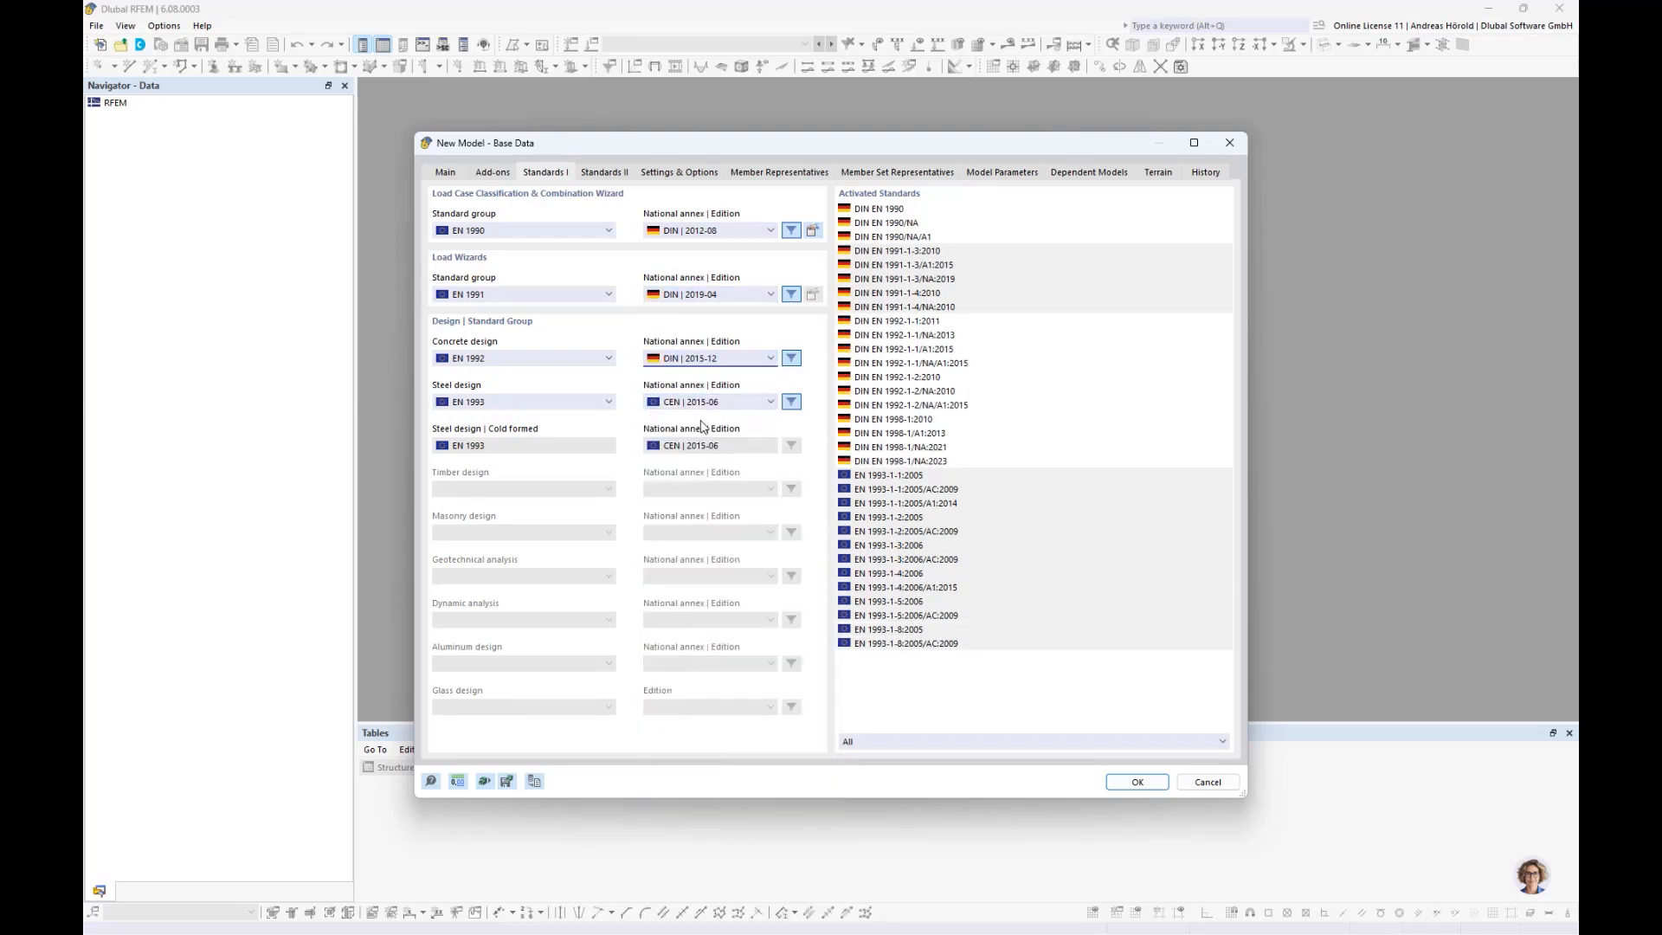
left_click(706, 401)
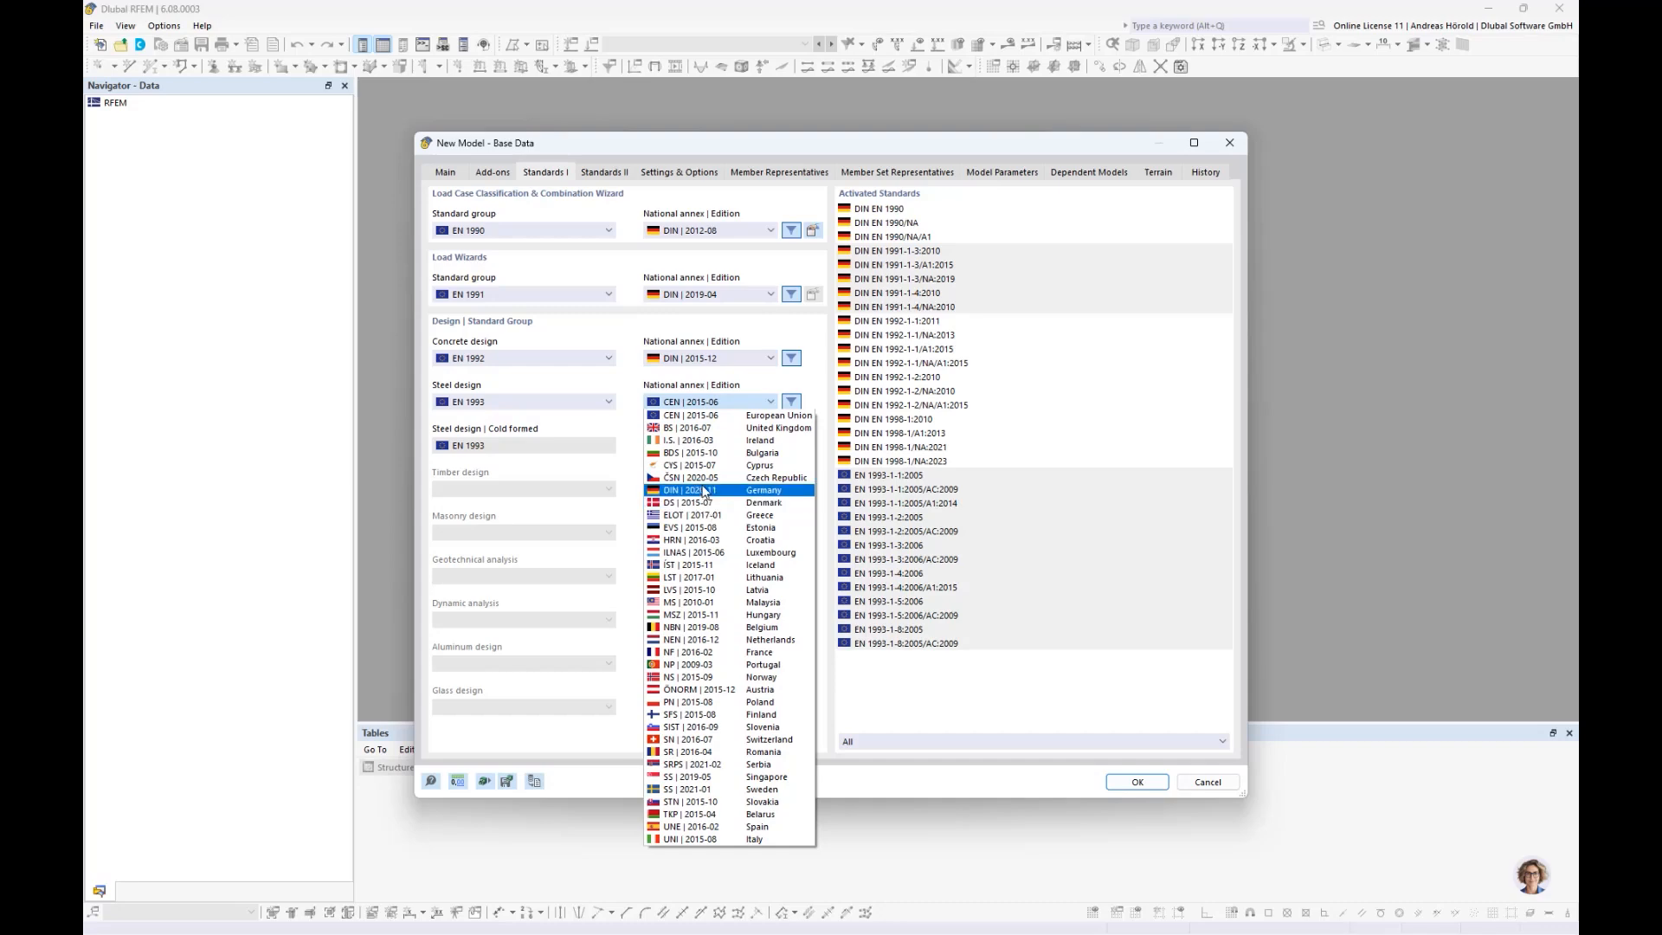
left_click(704, 491)
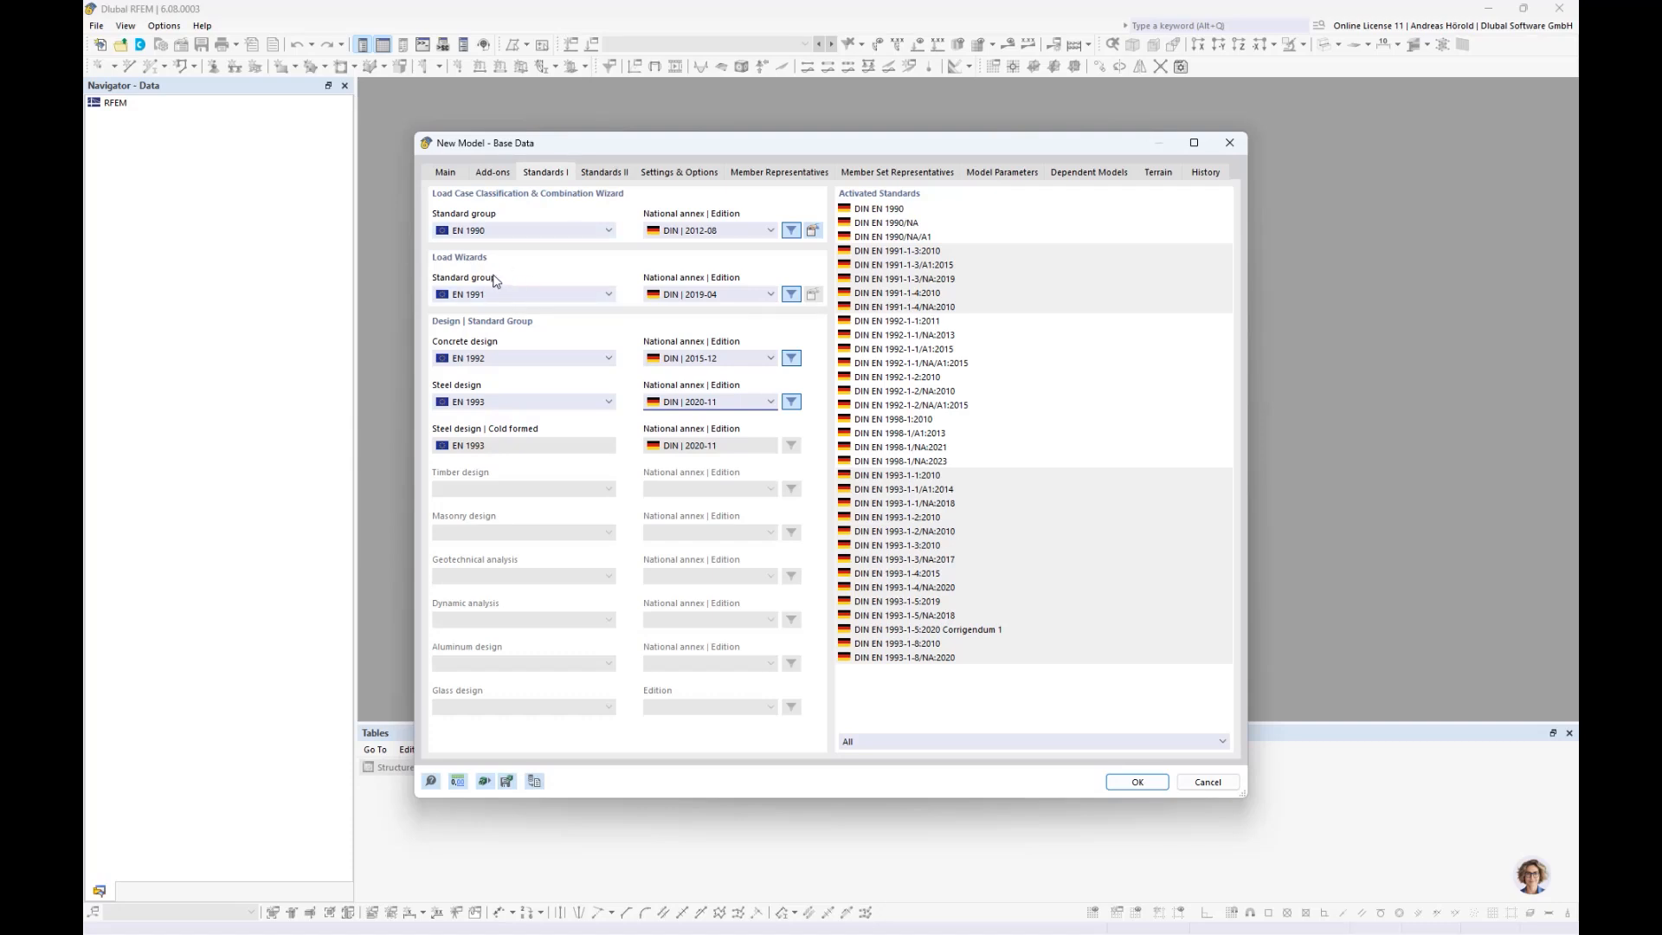
- Review the model's add-ons, gravity, tolerance and axis settings, and its member and member set representative properties
left_click(491, 174)
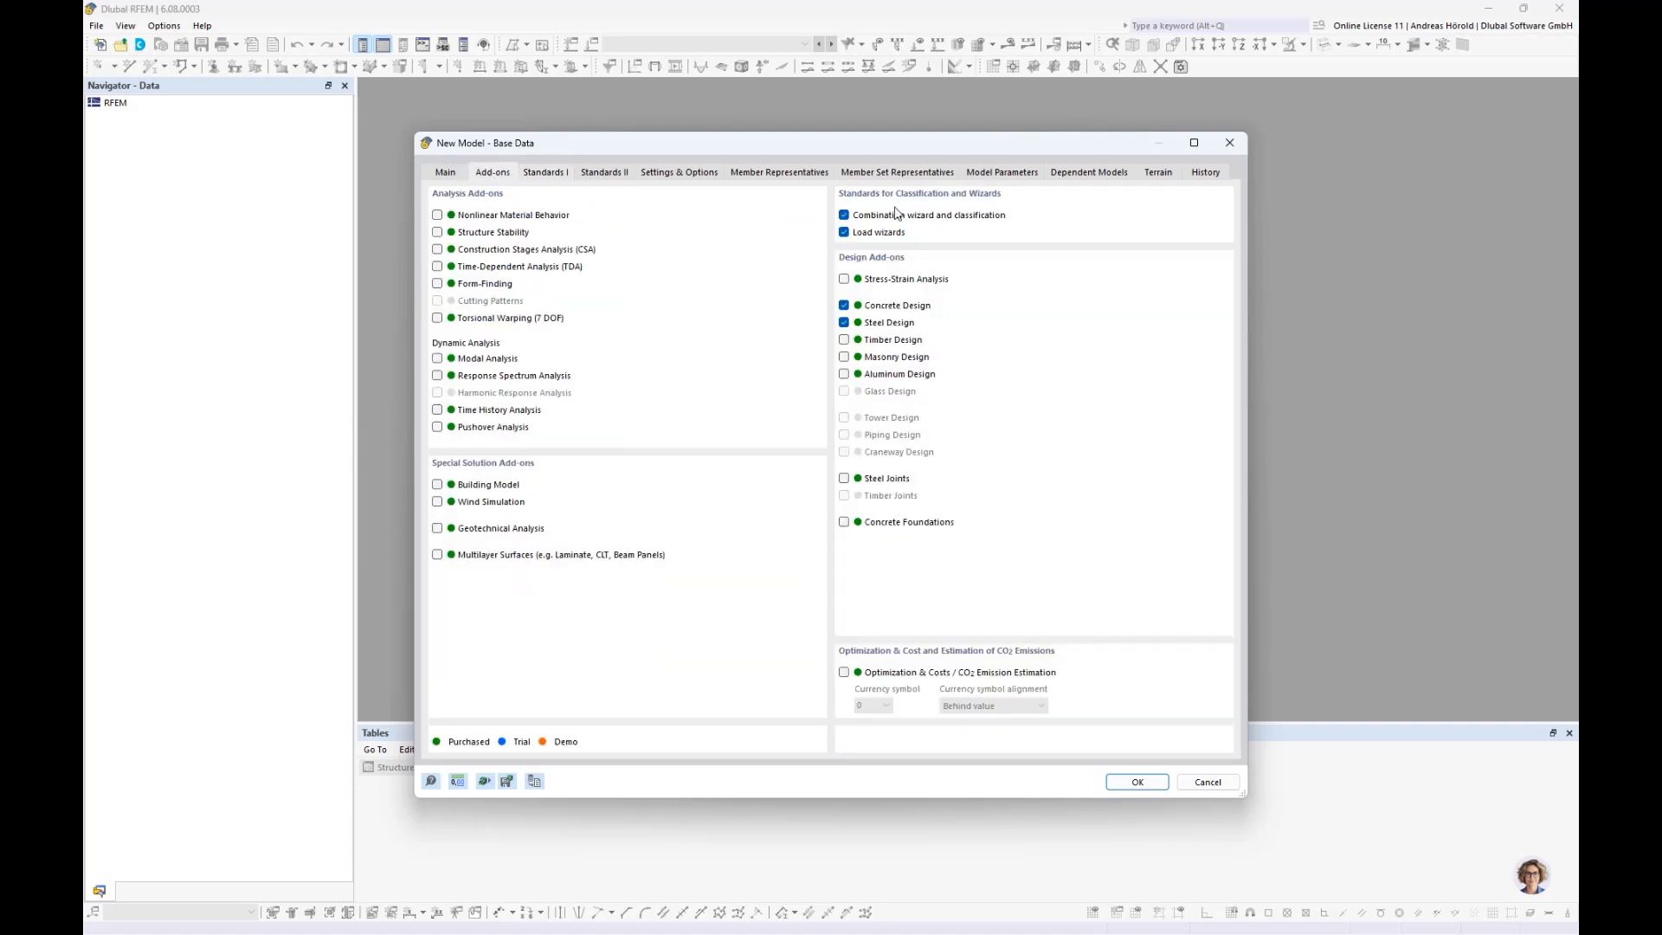
left_click(691, 172)
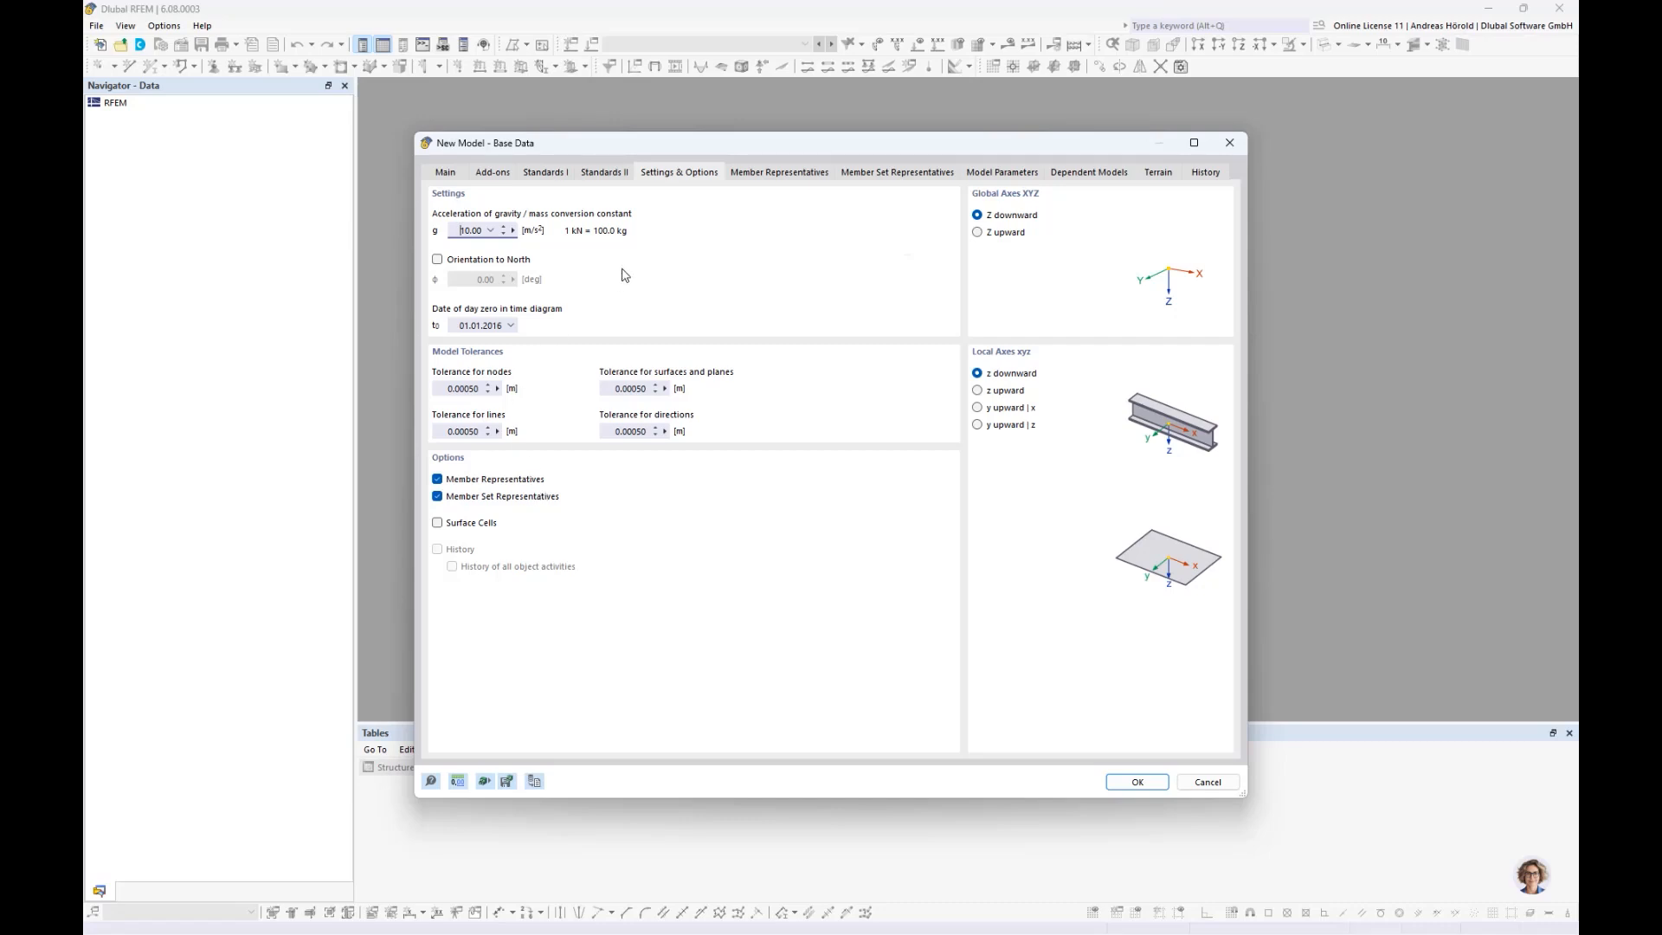
left_click(780, 174)
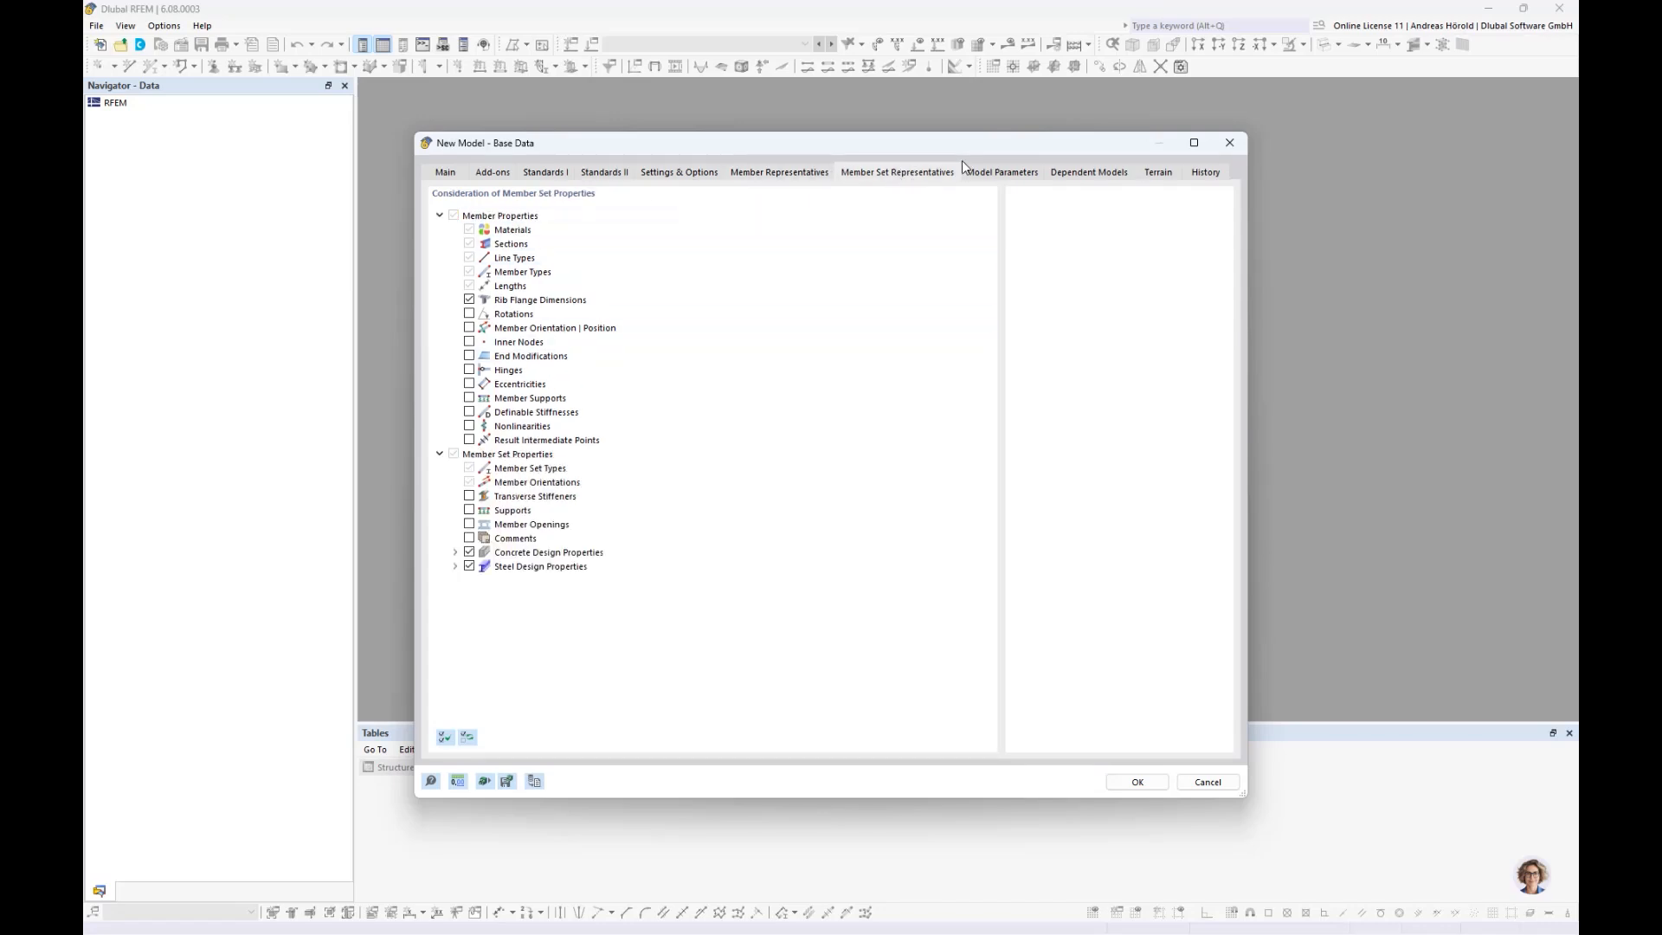
- Search the location map in the model parameters for leipzig and pick Leipzig, Saxony, Germany as the site
left_click(987, 174)
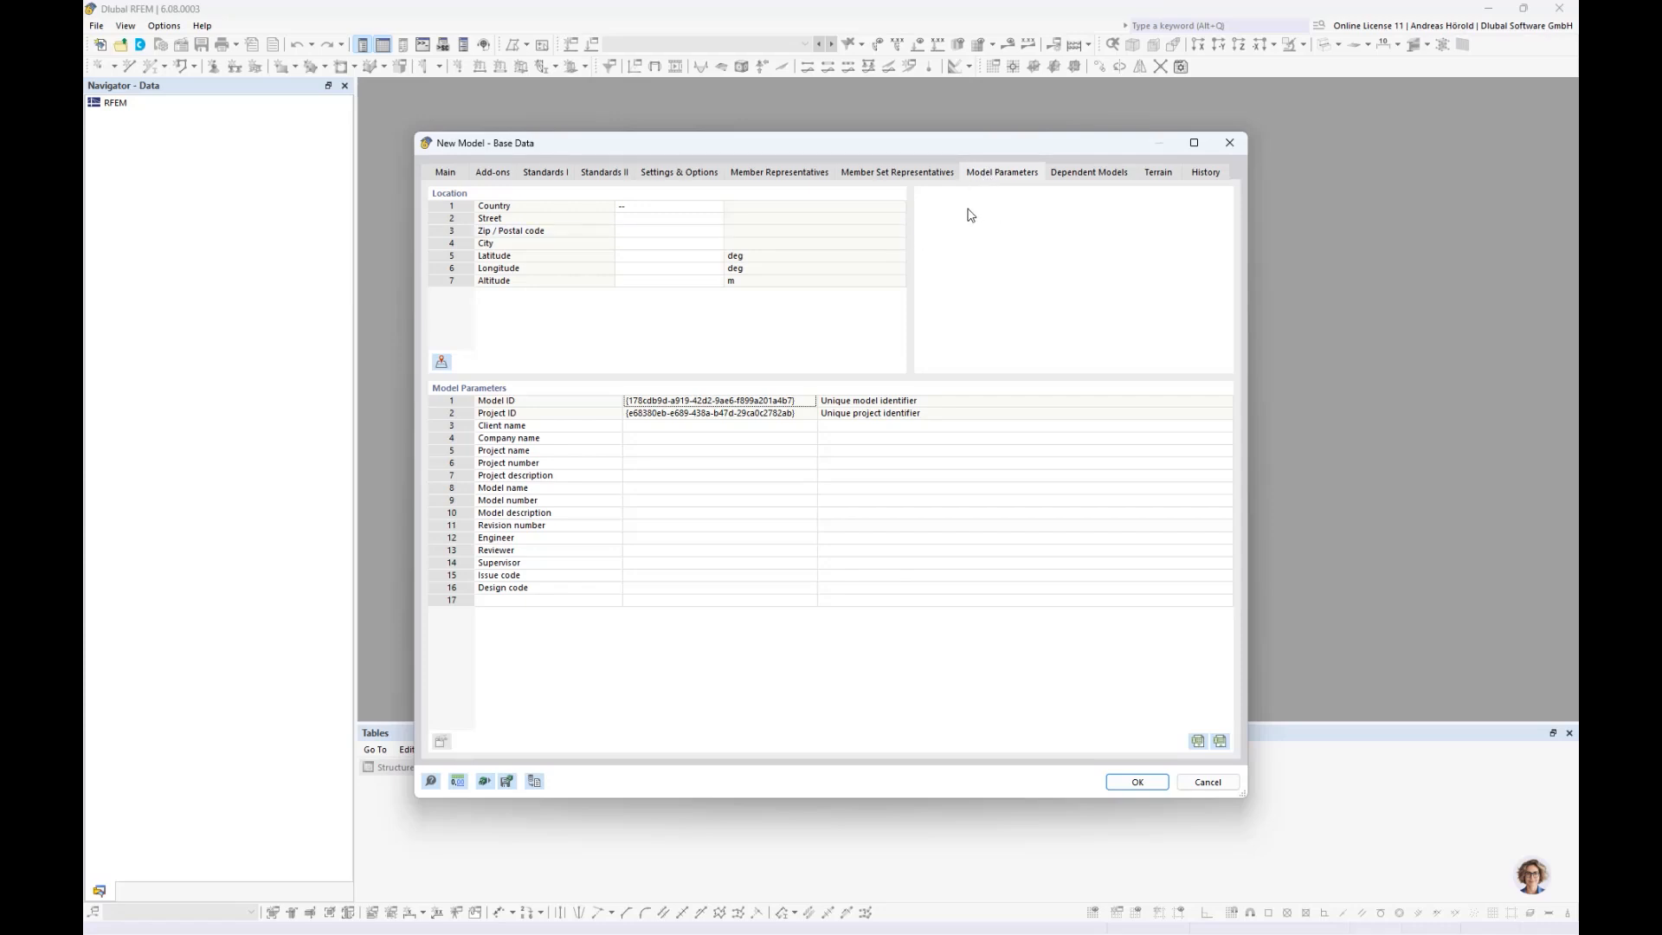
left_click(659, 208)
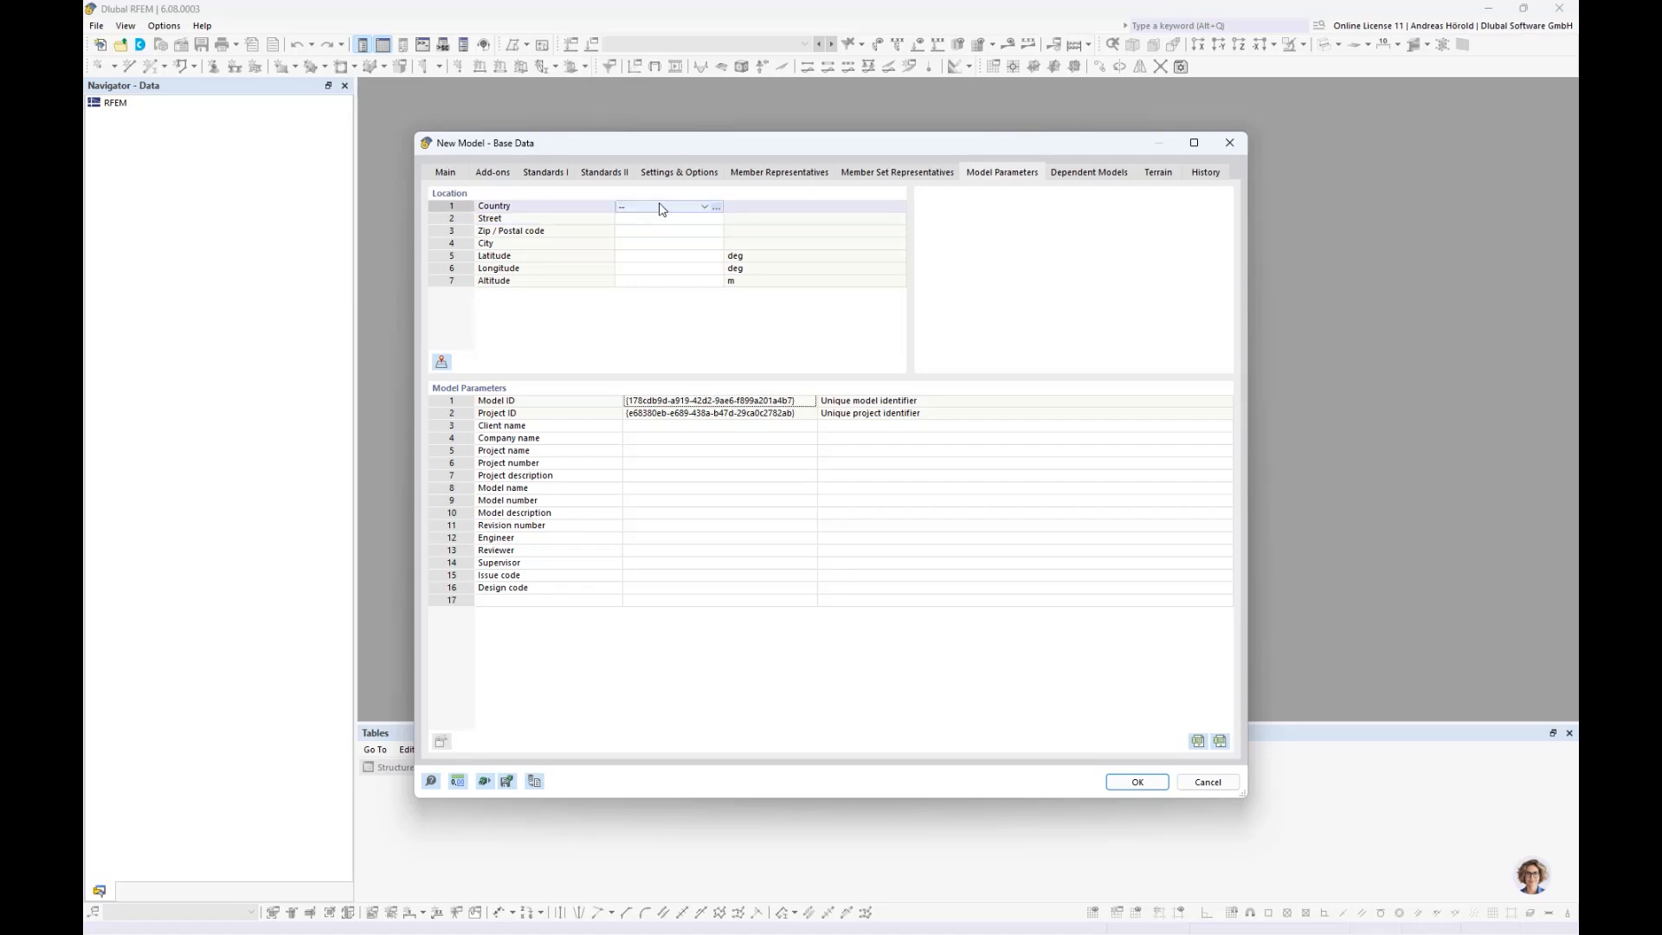
left_click(717, 208)
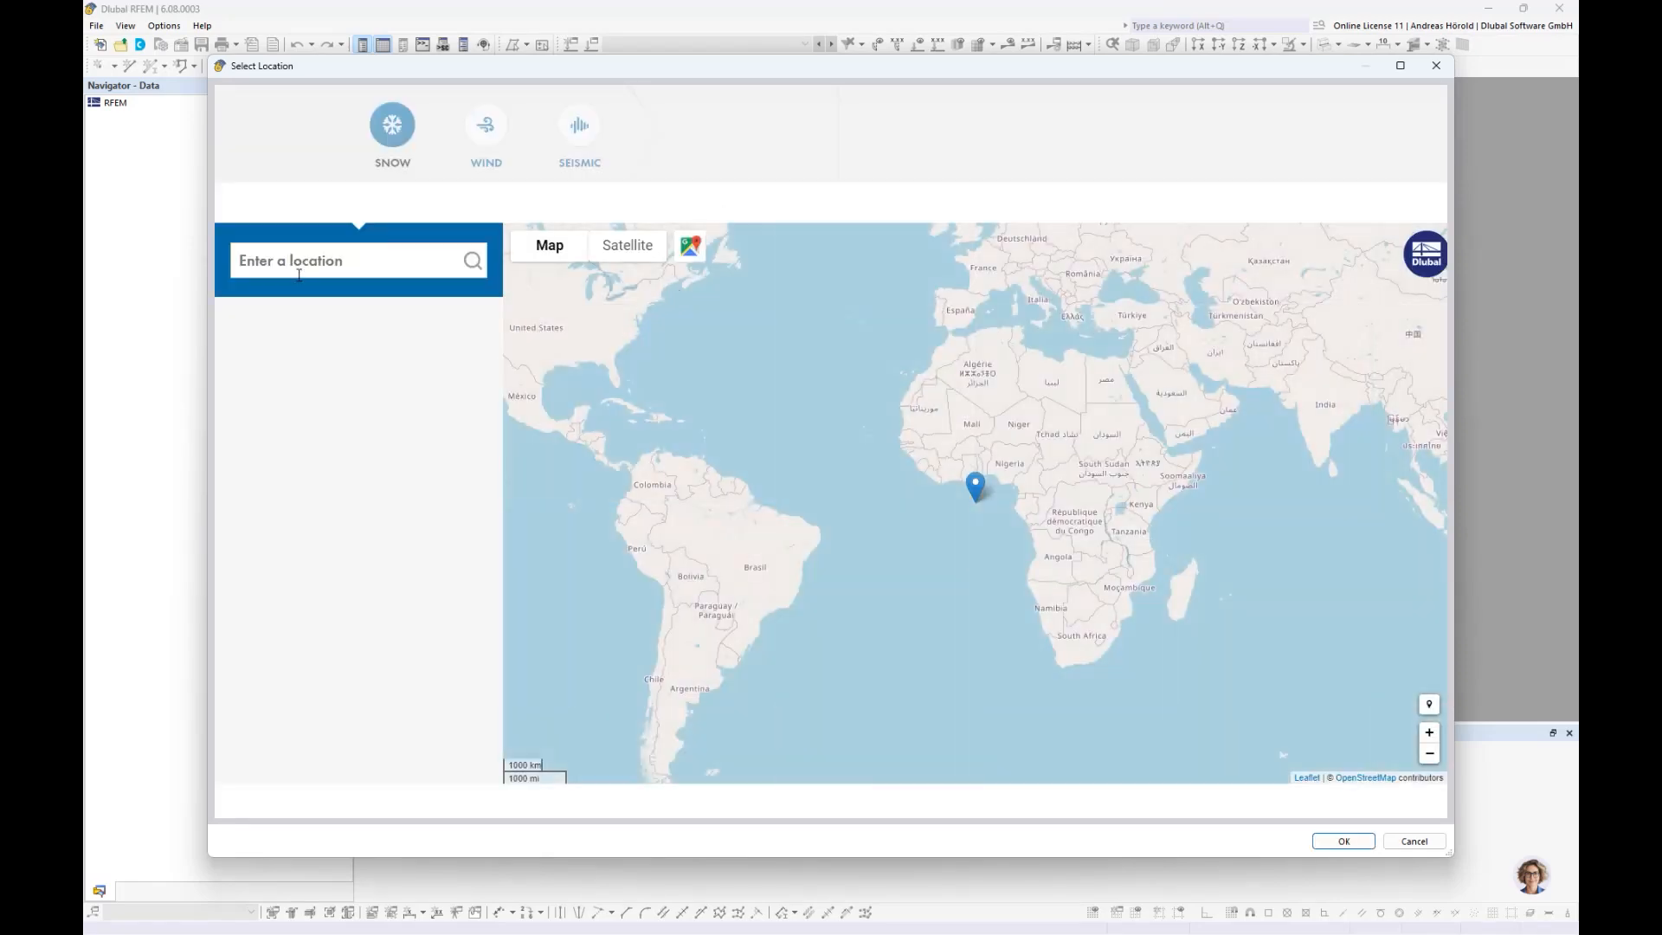
left_click(303, 261)
type("leipzi")
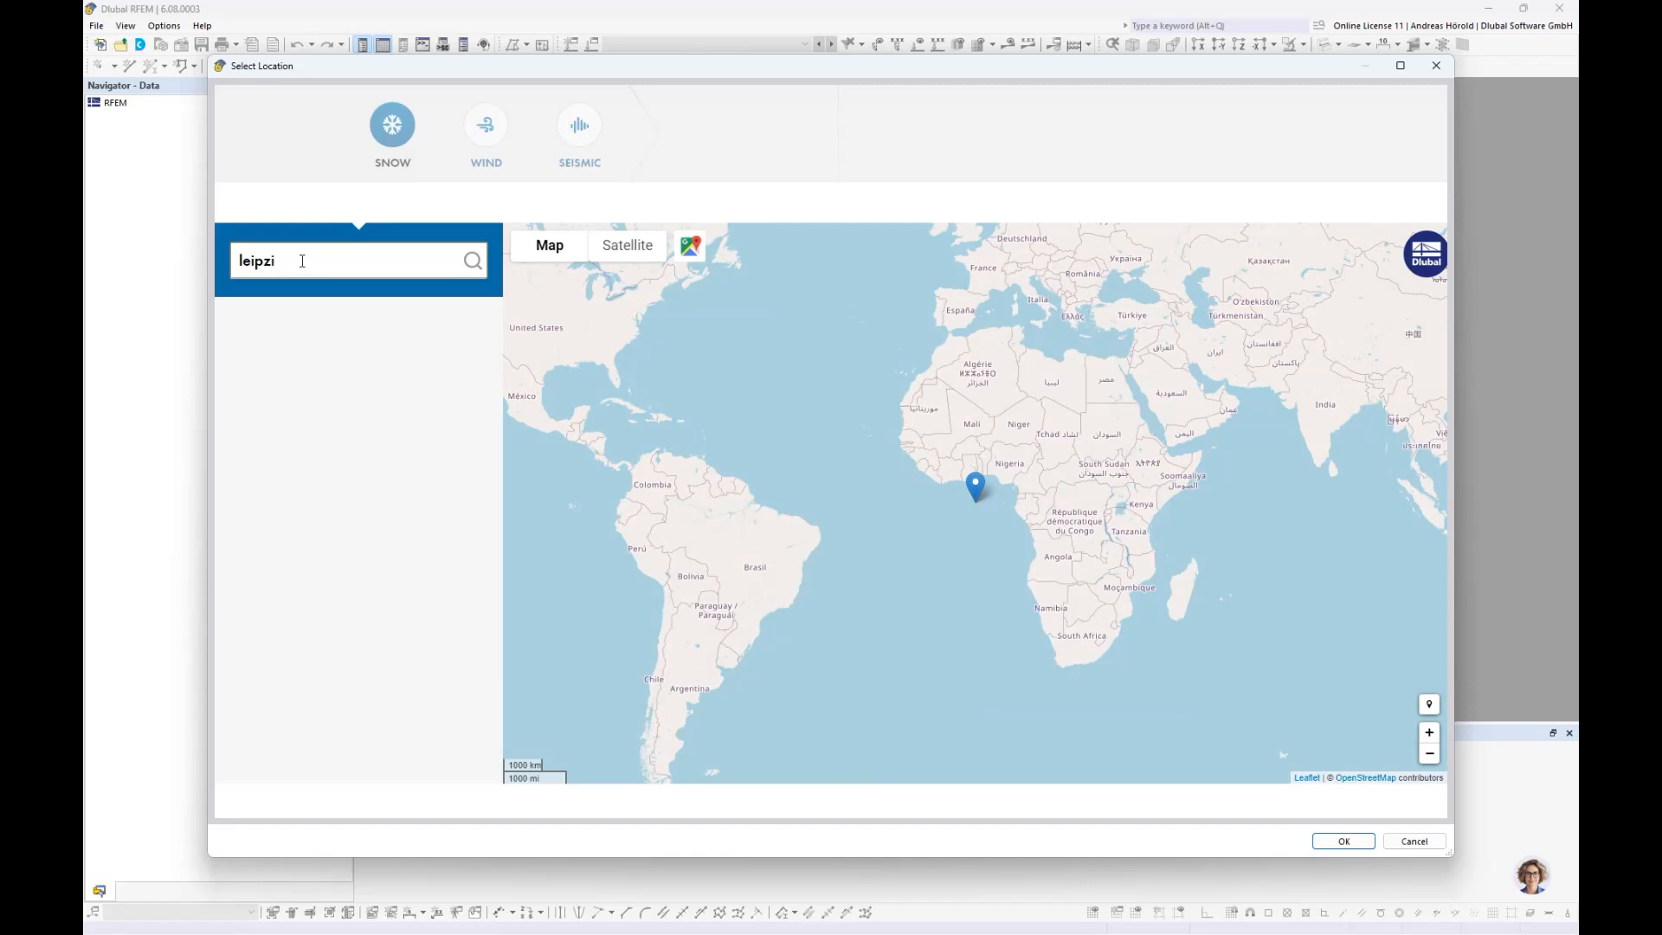
type("g")
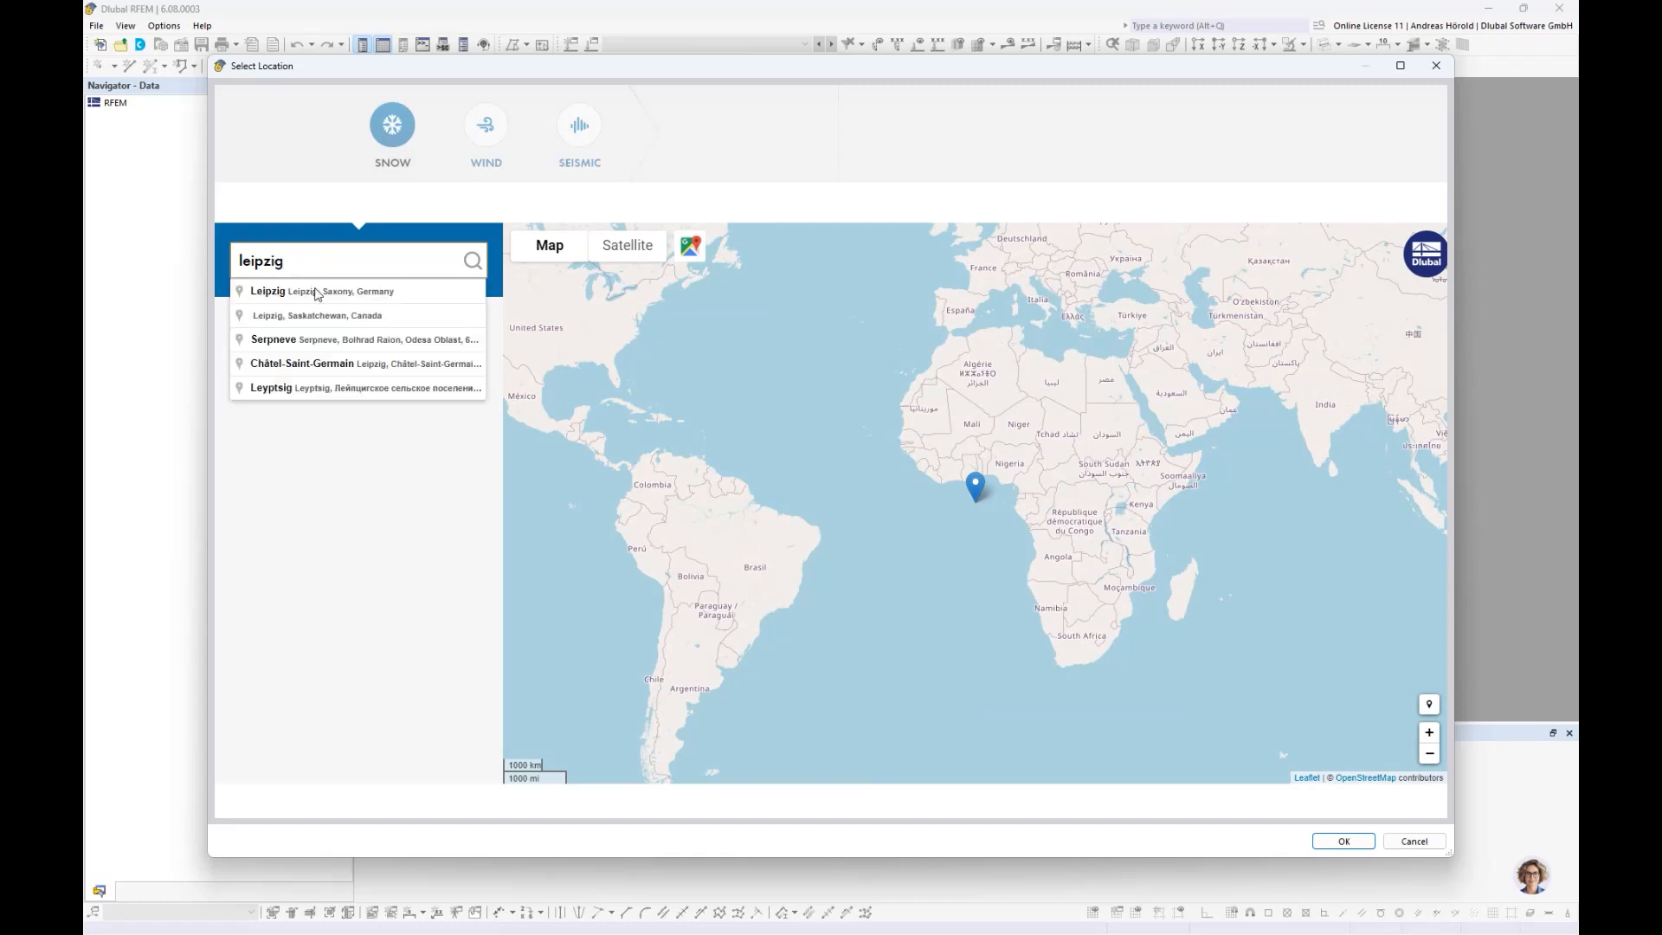
left_click(318, 292)
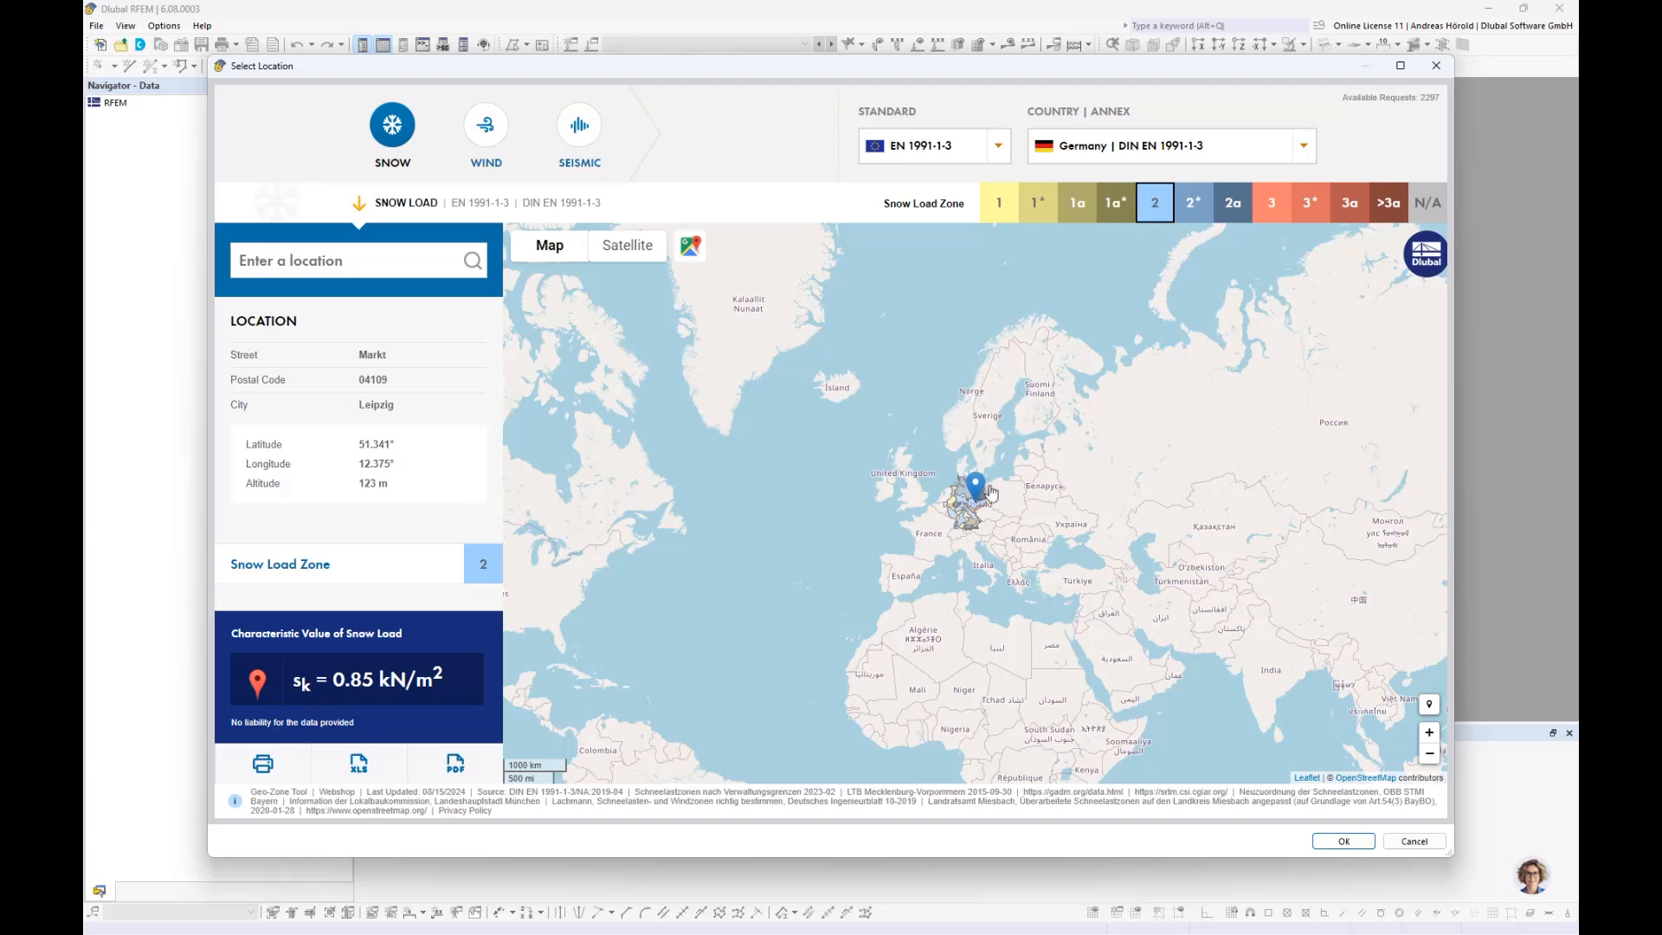
- Examine the snow, wind and seismic zone maps for the selected site
scroll(1021, 497, "up", 3)
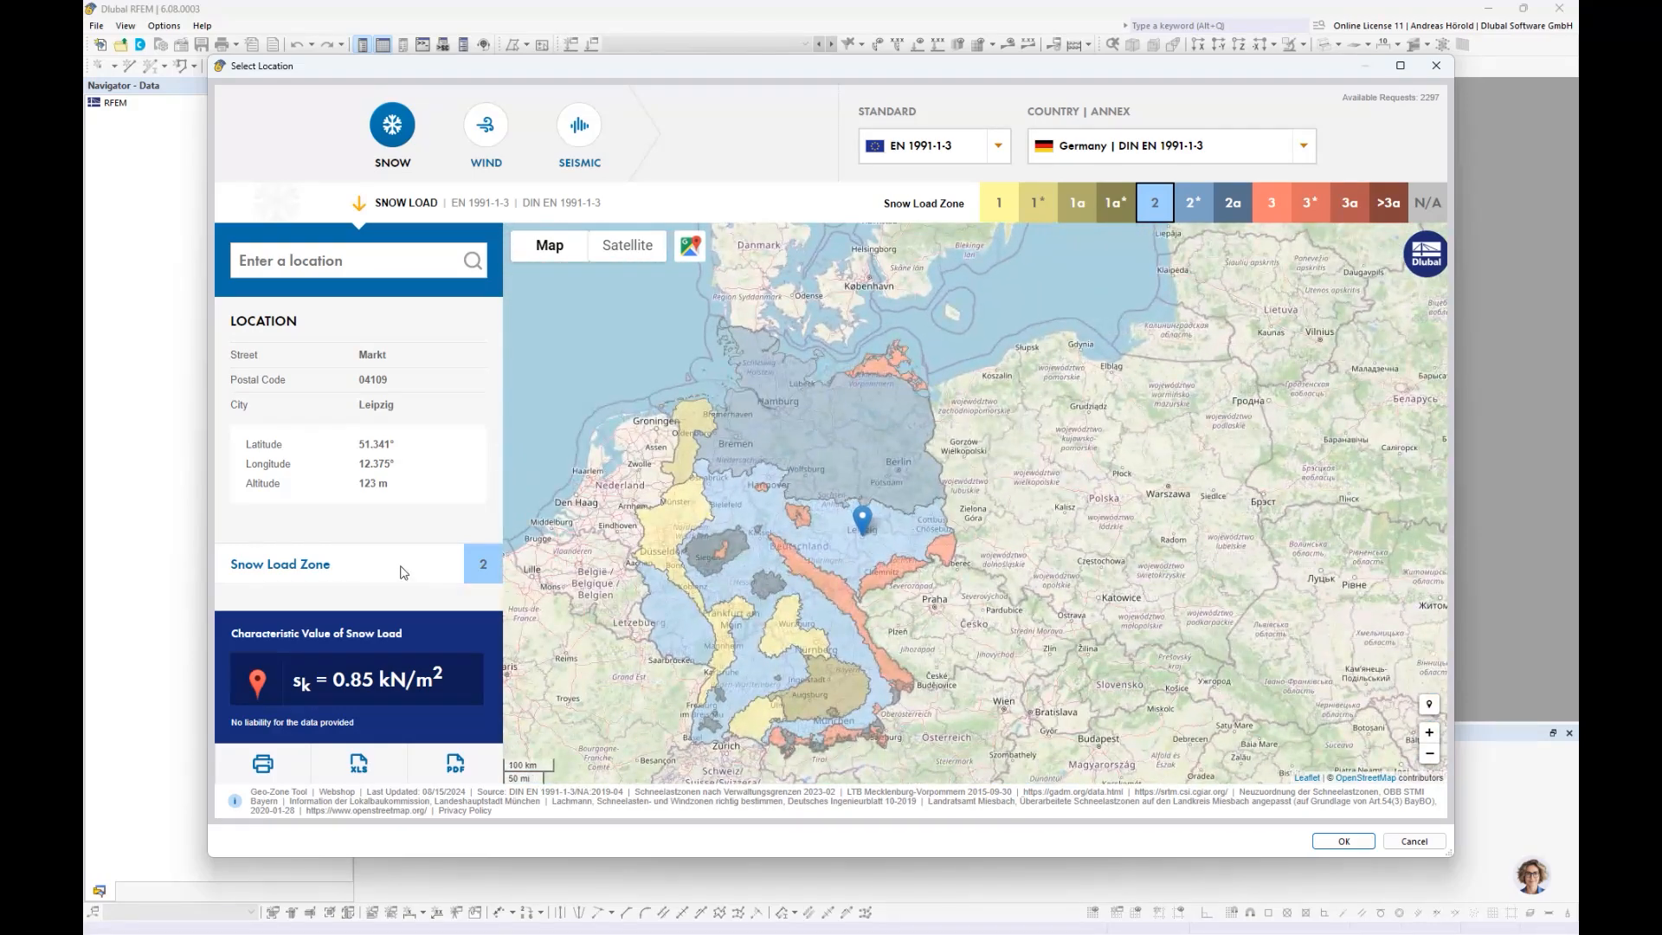
left_click(482, 138)
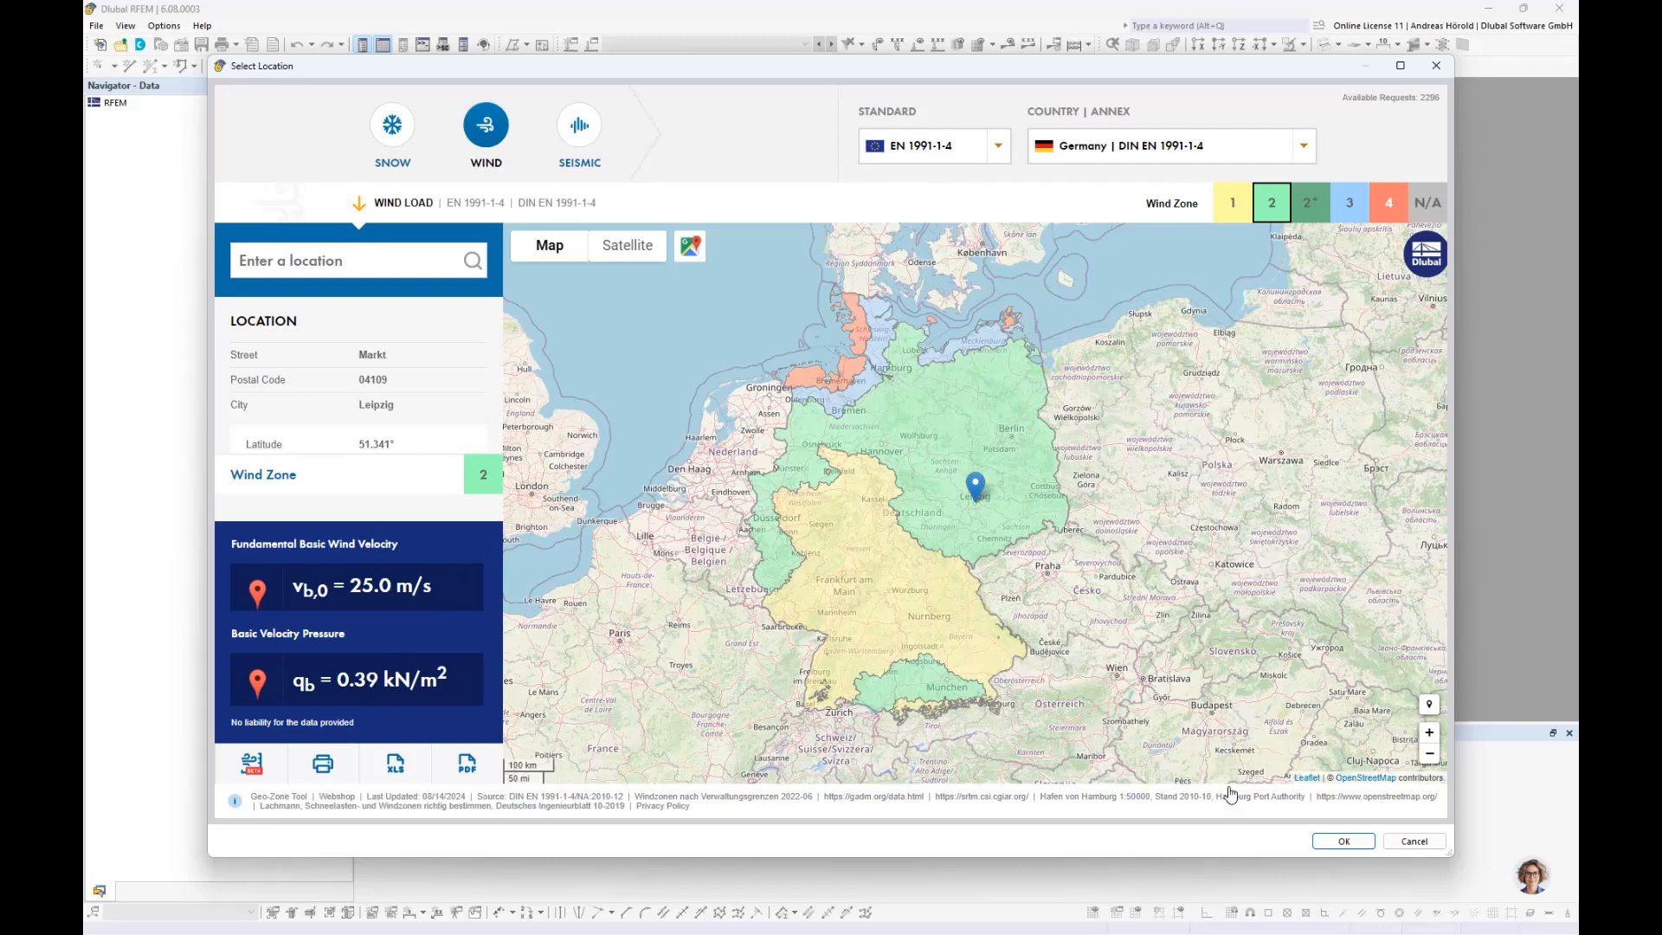
left_click(571, 131)
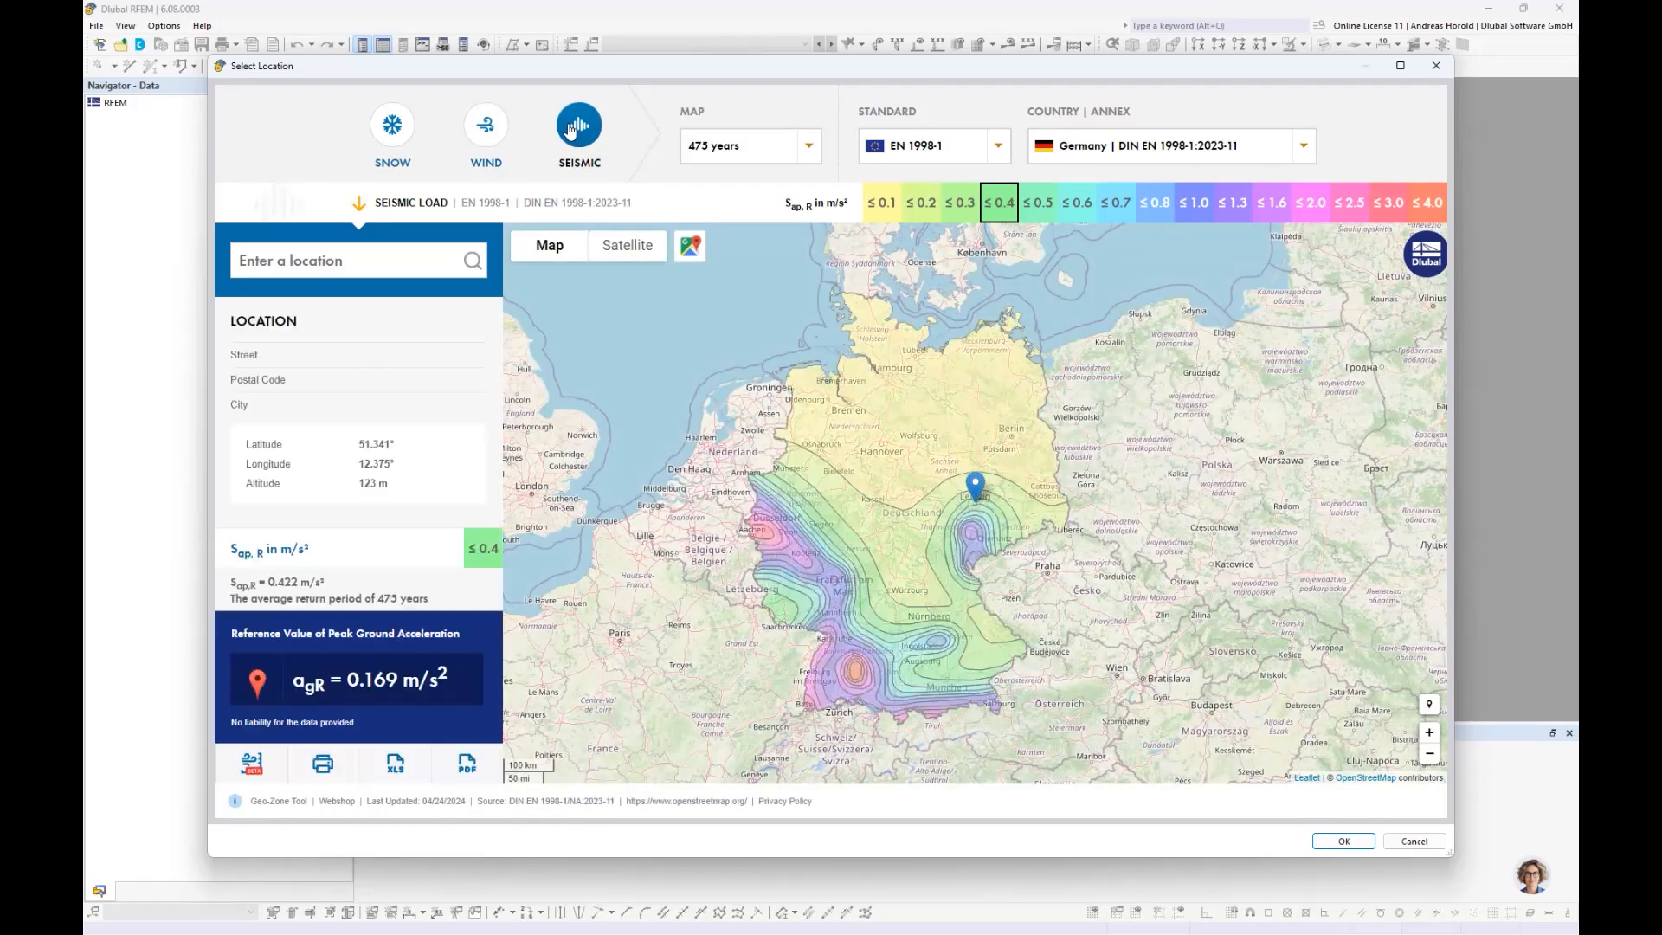
scroll(945, 502, "up", 2)
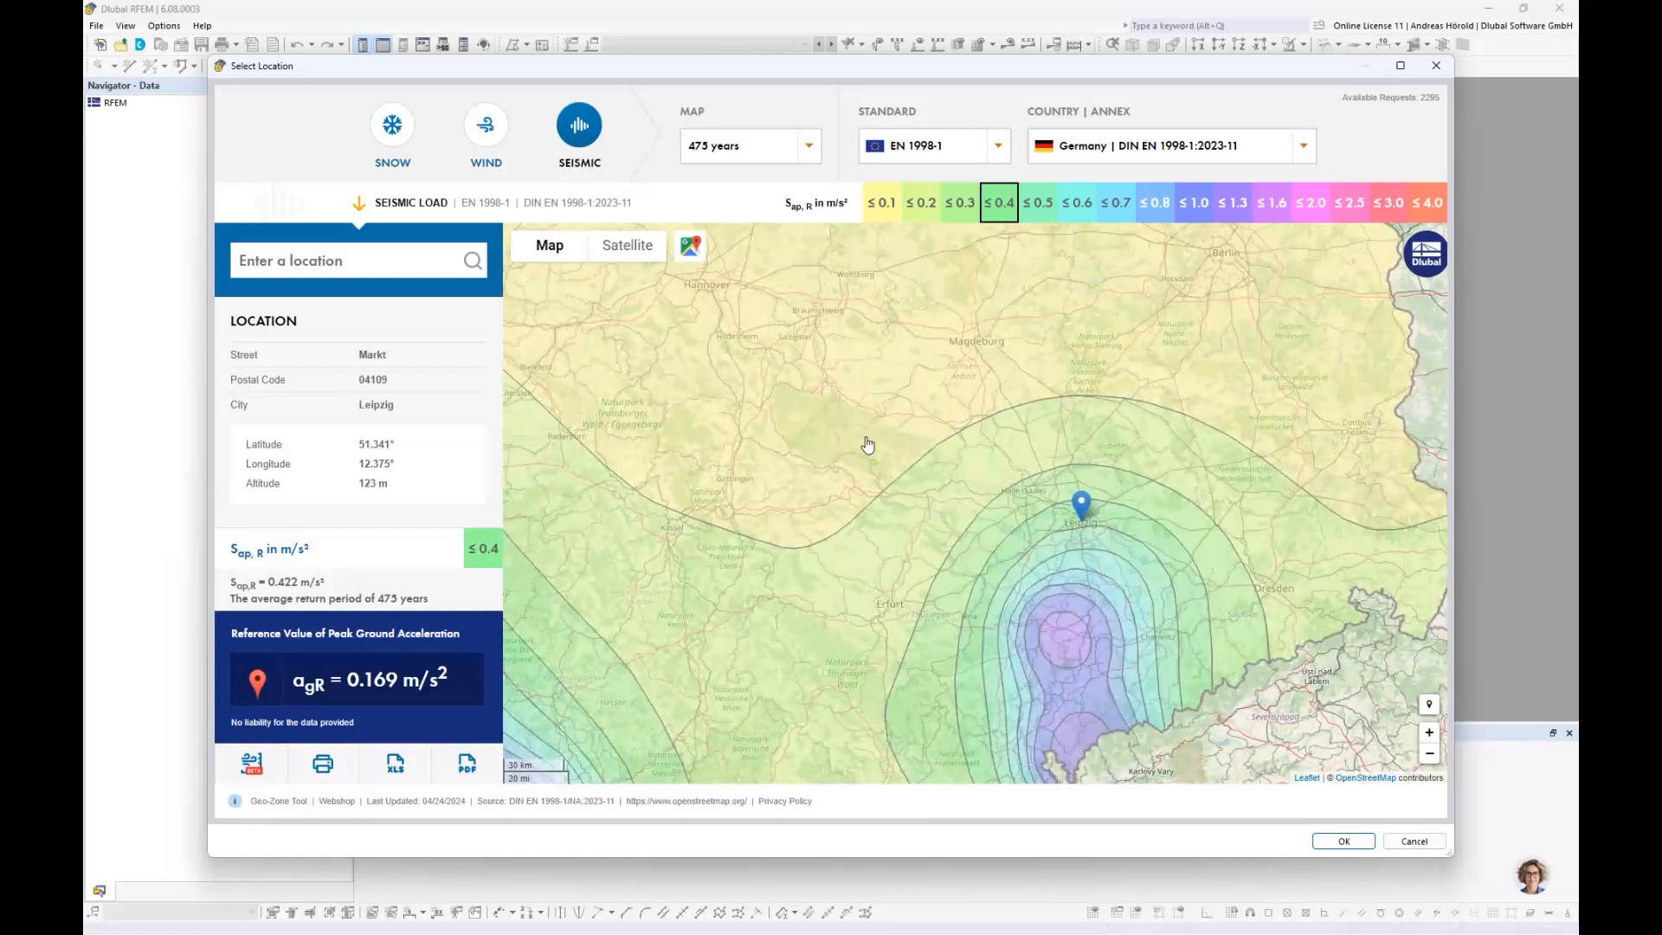
scroll(867, 445, "down", 1)
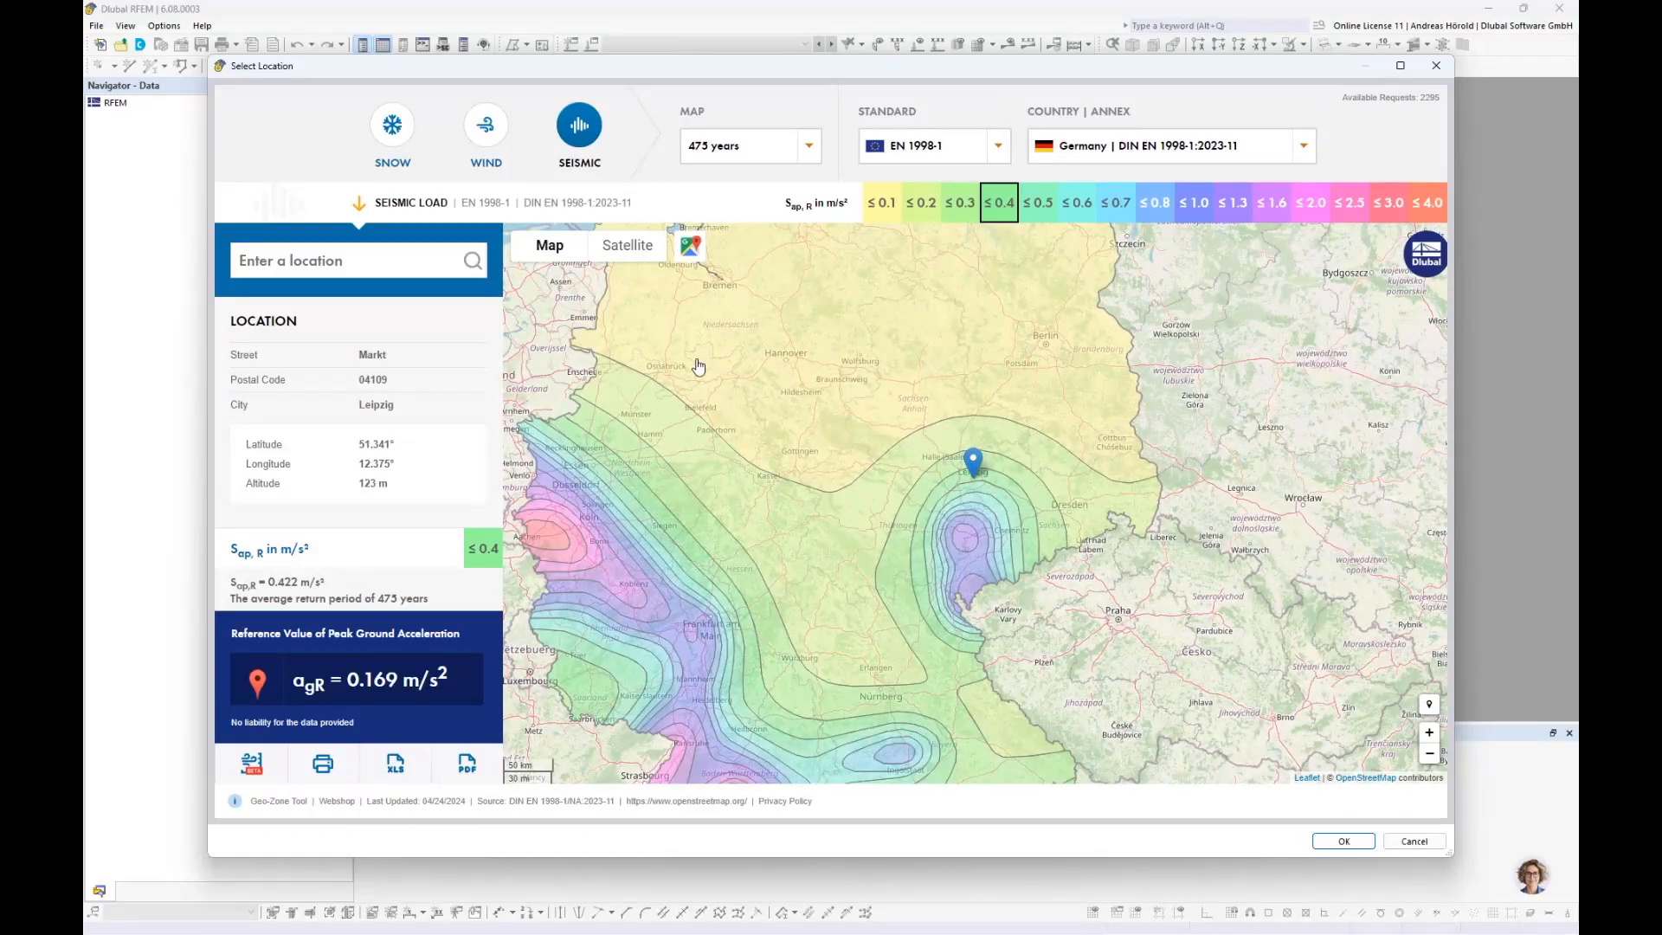
- Apply the selected site to the model's location data and create the model with the configured base data
left_click(1333, 840)
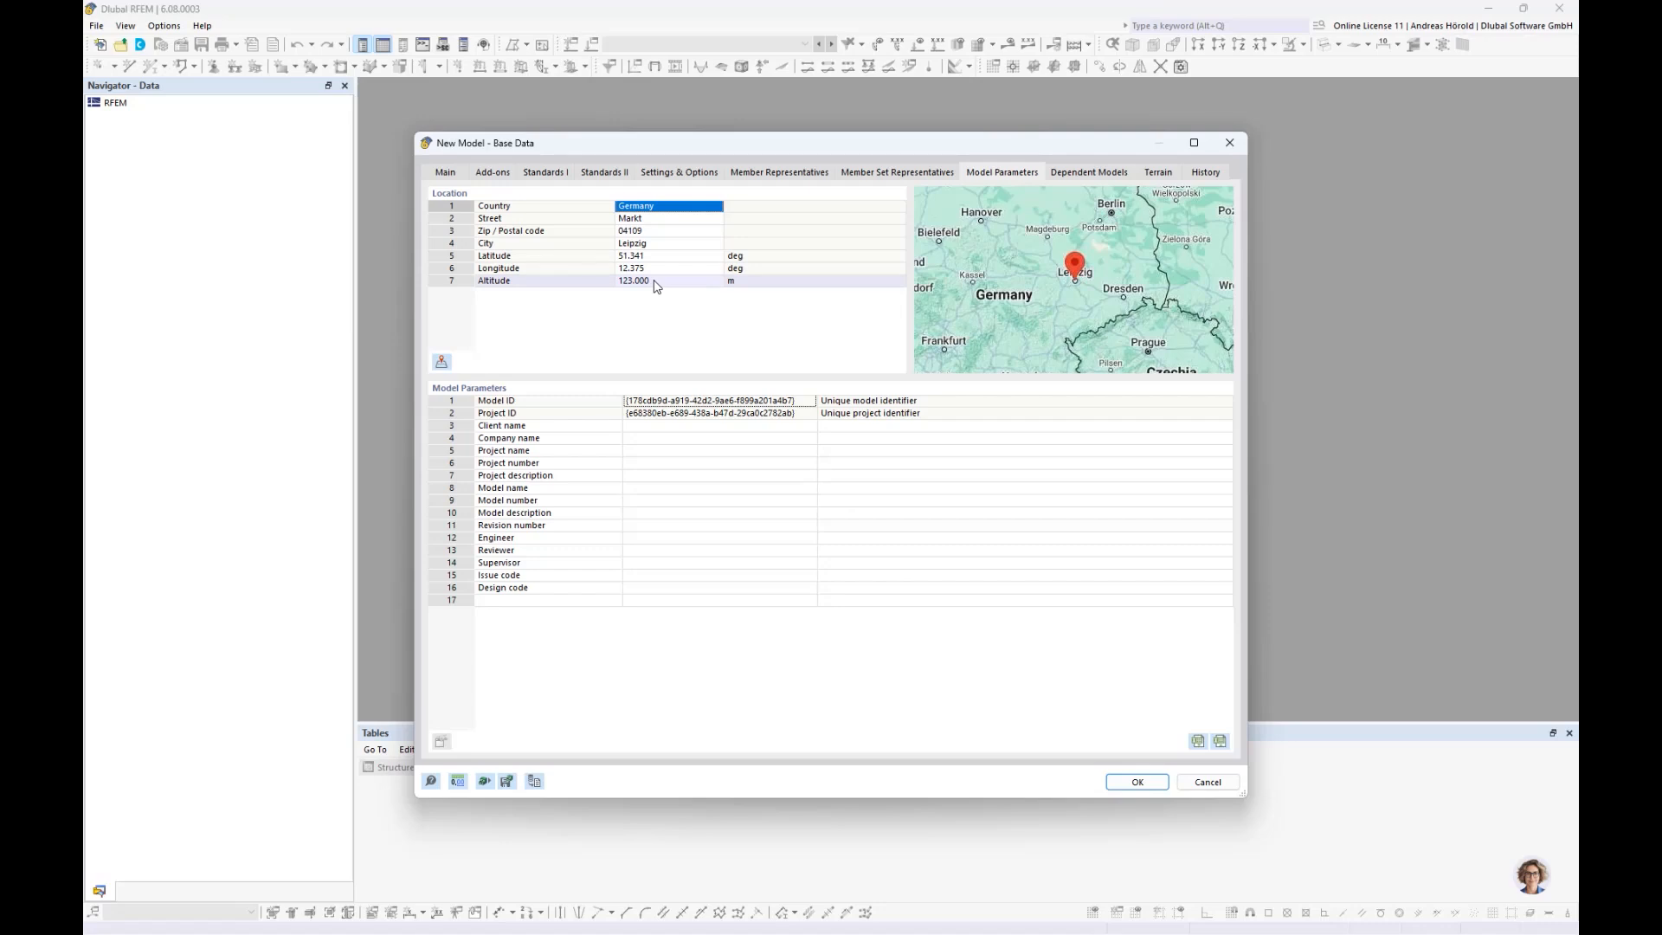
left_click(1134, 782)
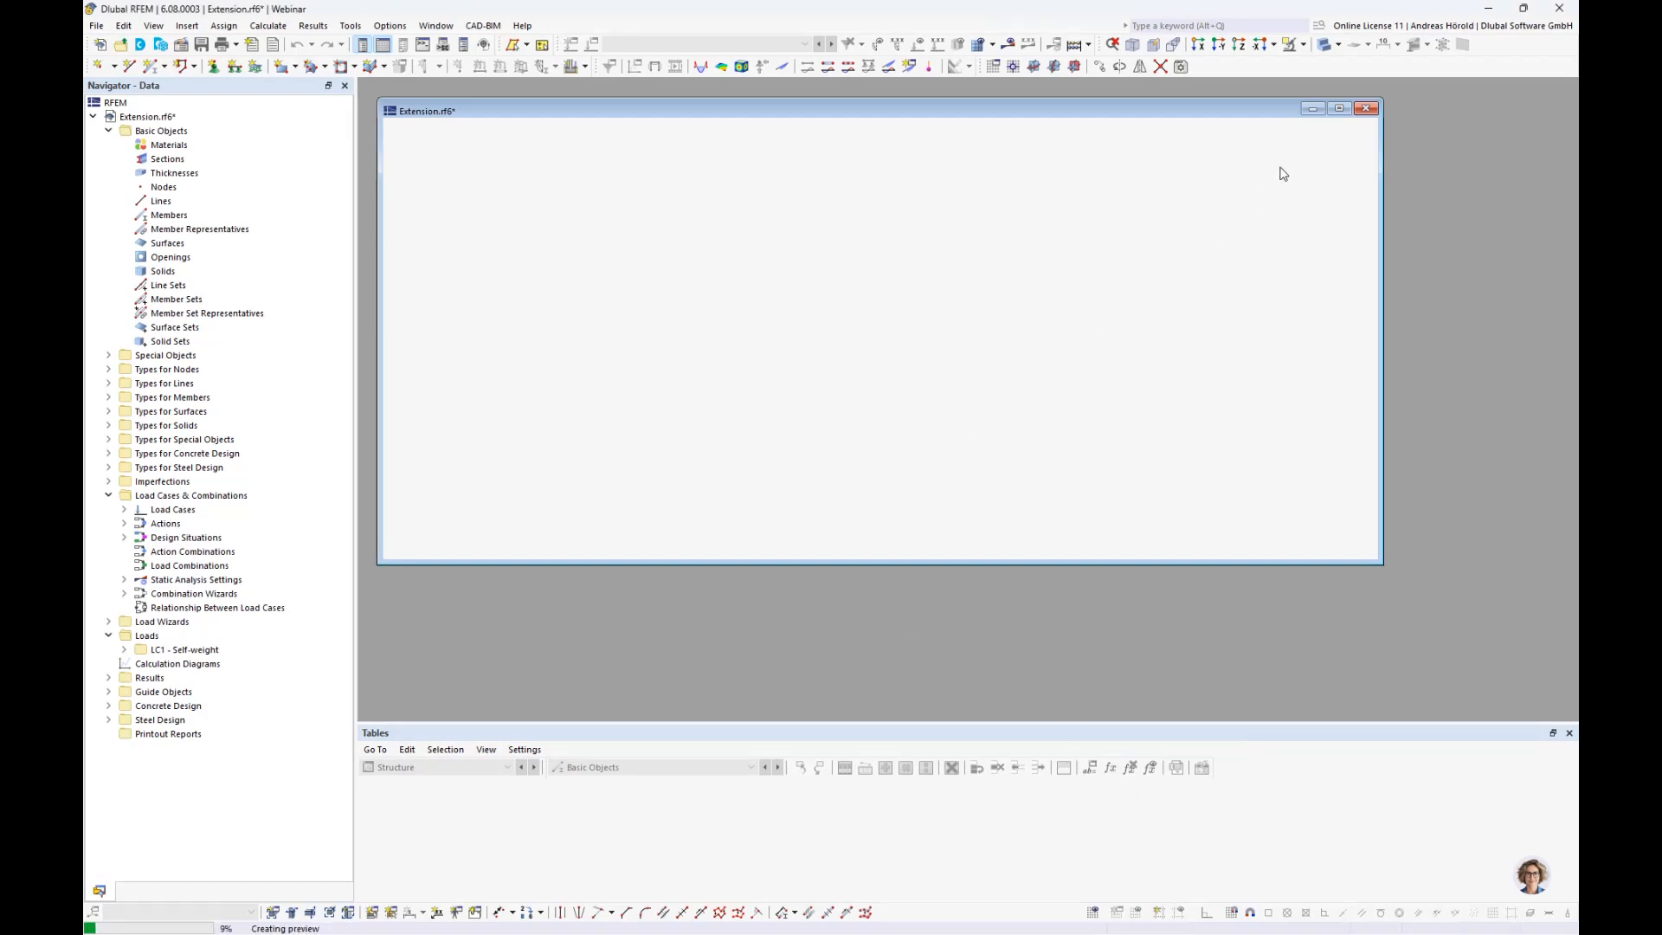
- Maximize the Extension model window and review the model's base data, including its activated add-ons
left_click(1341, 111)
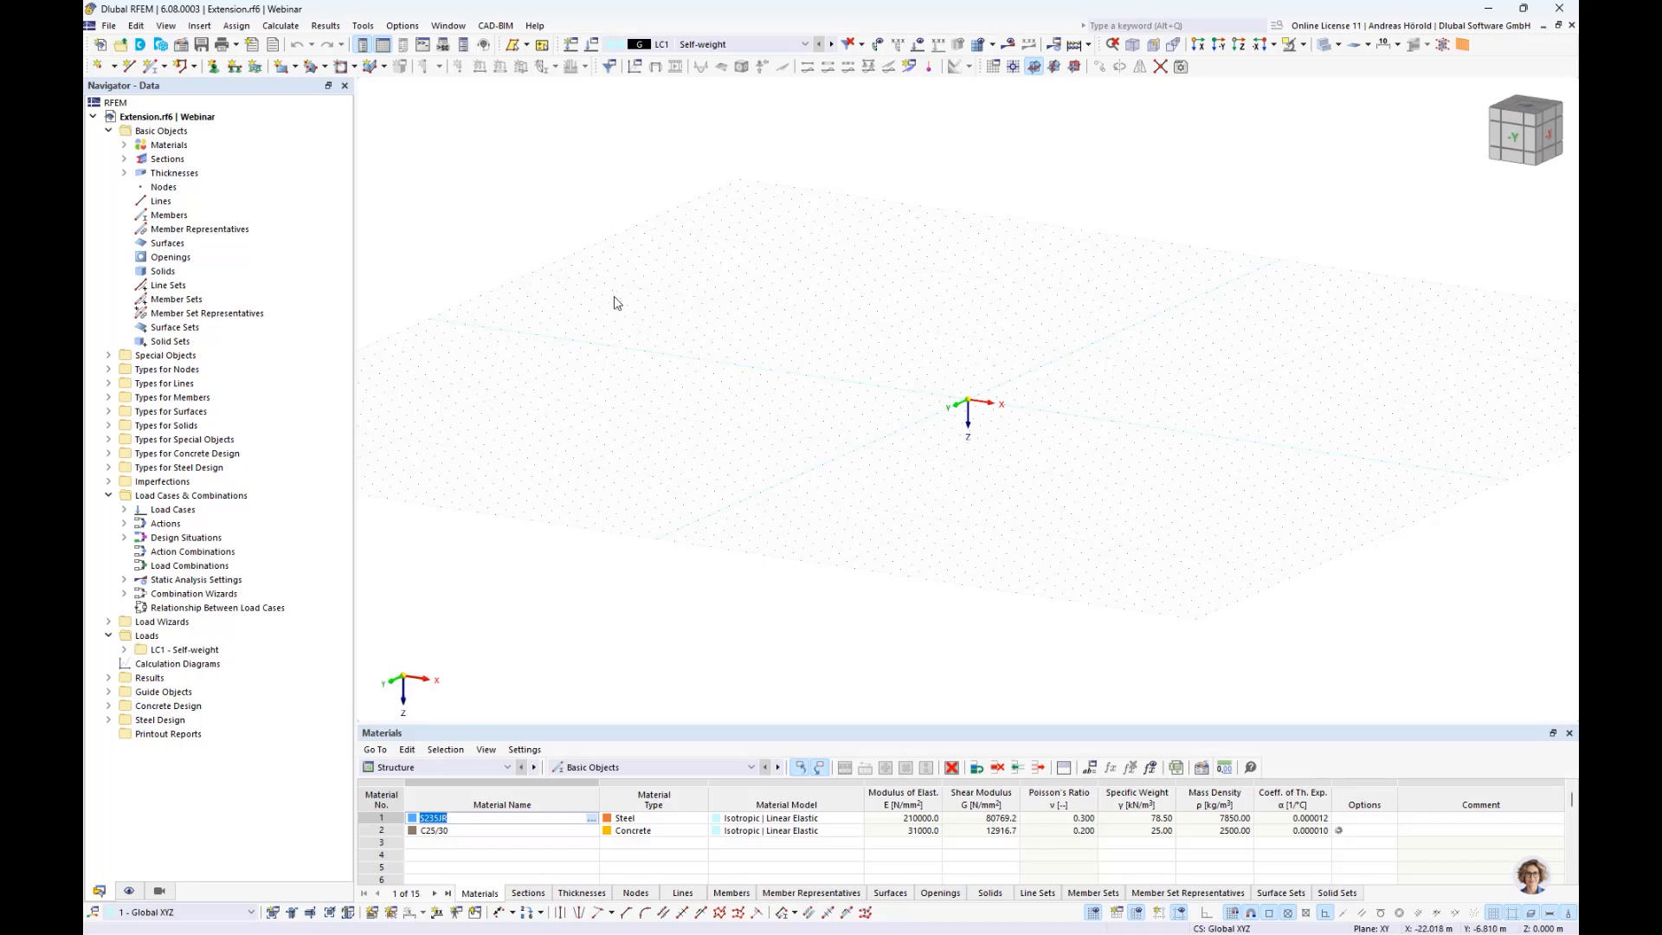
left_click(180, 46)
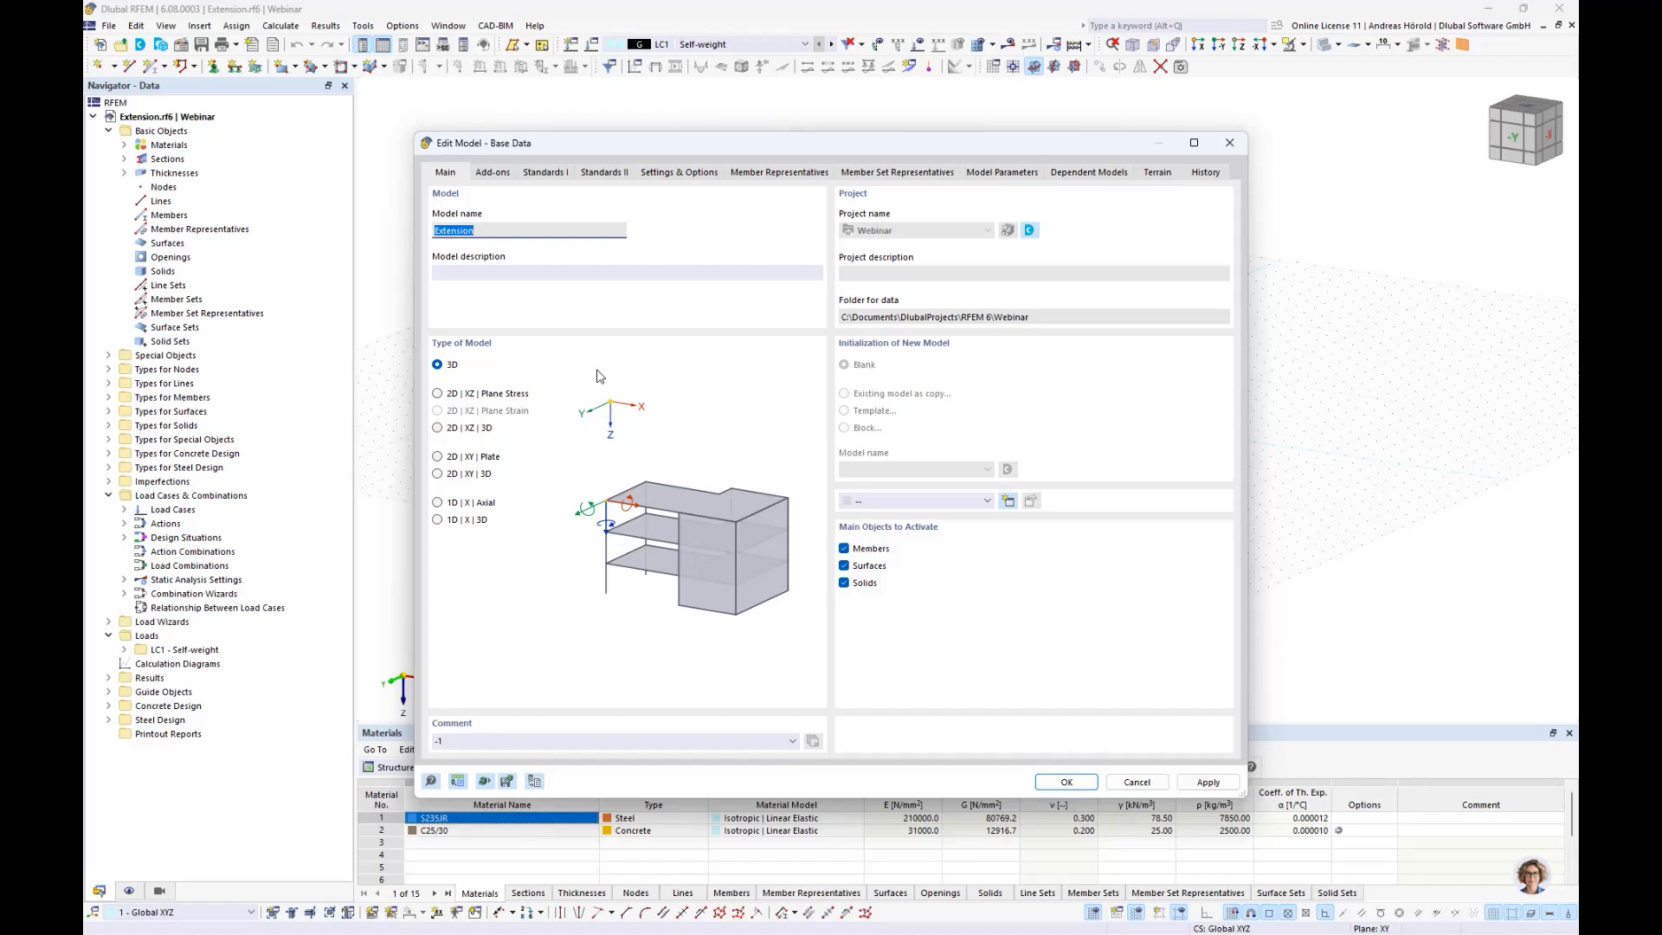
left_click(492, 175)
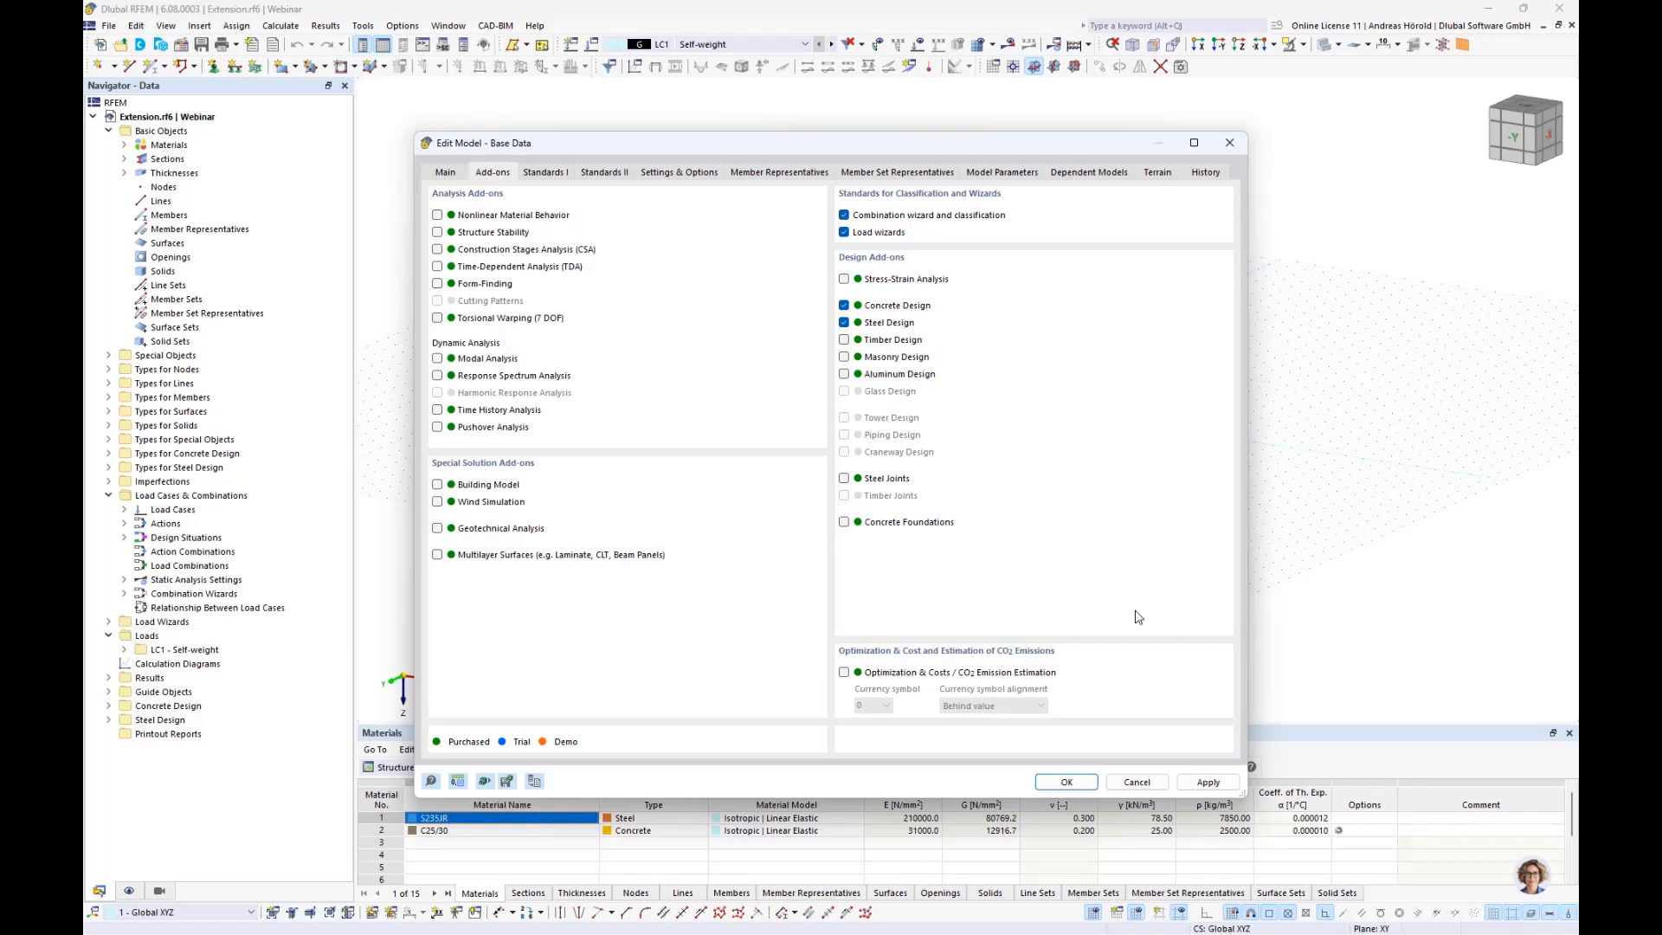
left_click(1136, 780)
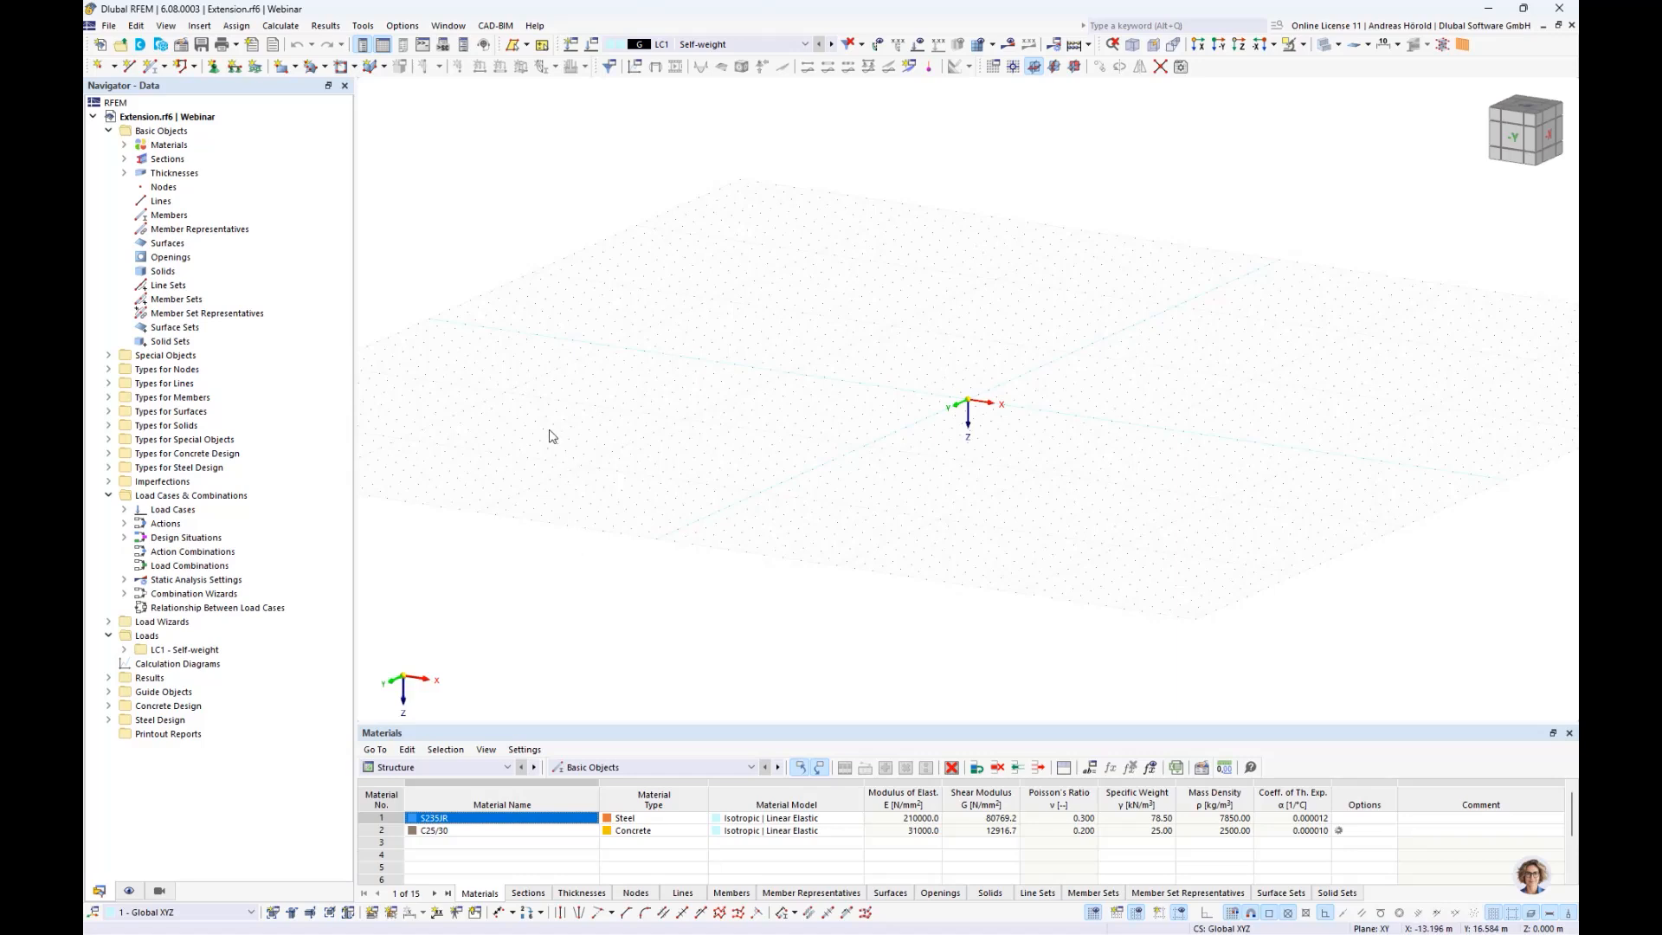
- Switch to Dlubal Center and look at the extranet account messages and the model templates
left_click(142, 48)
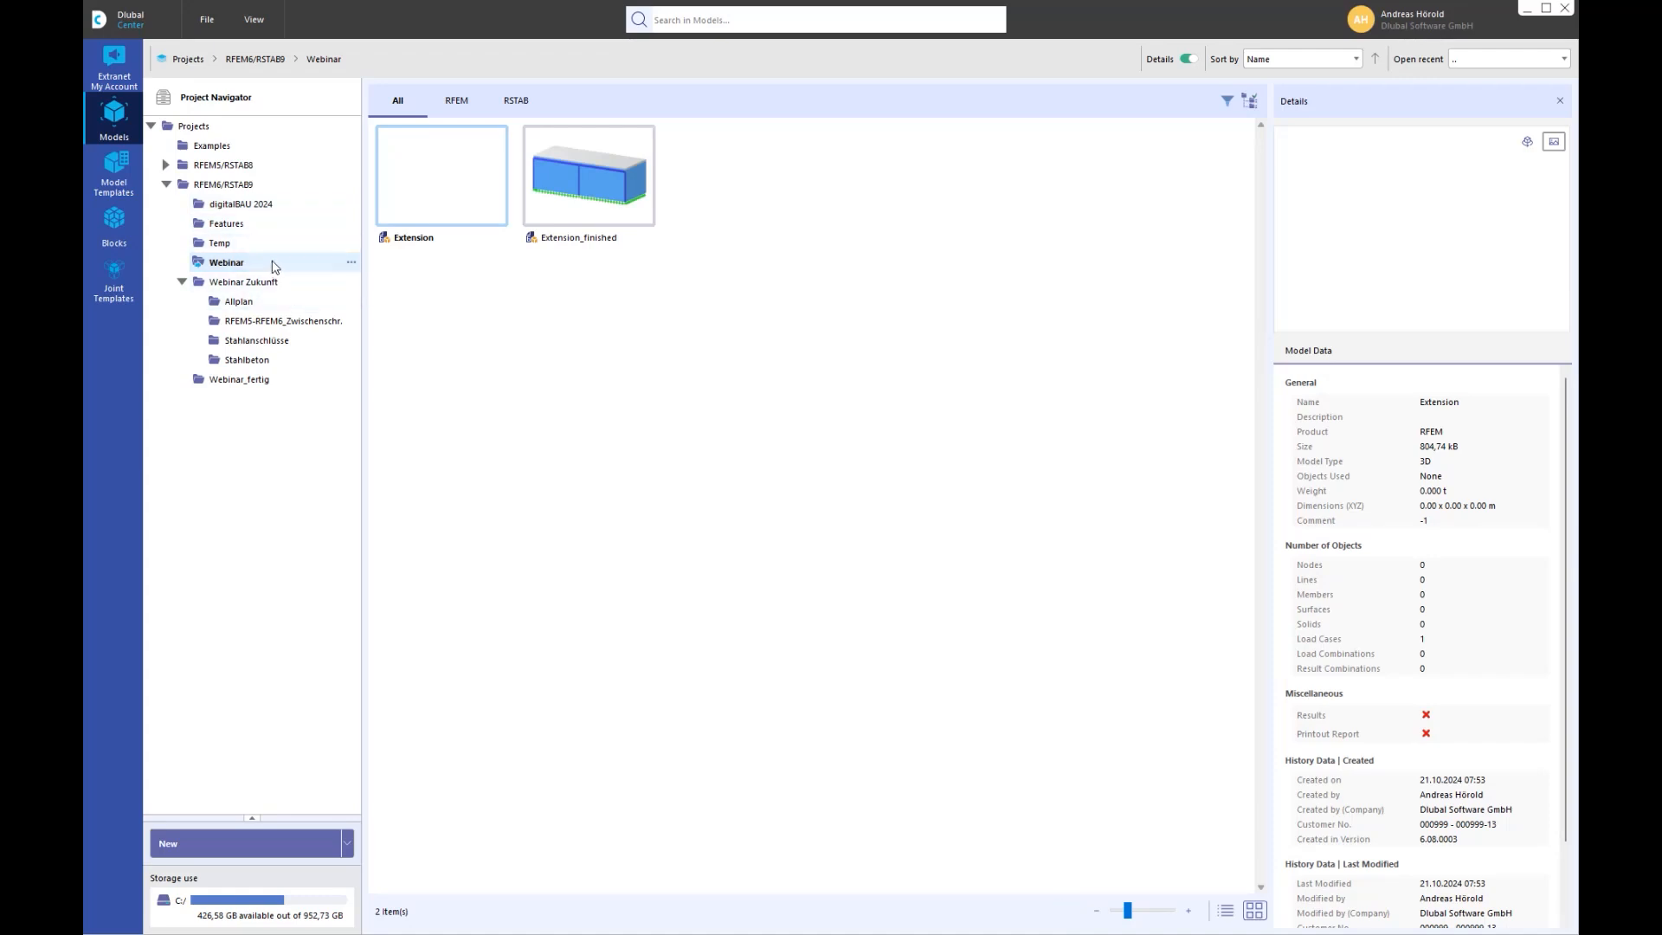
left_click(112, 65)
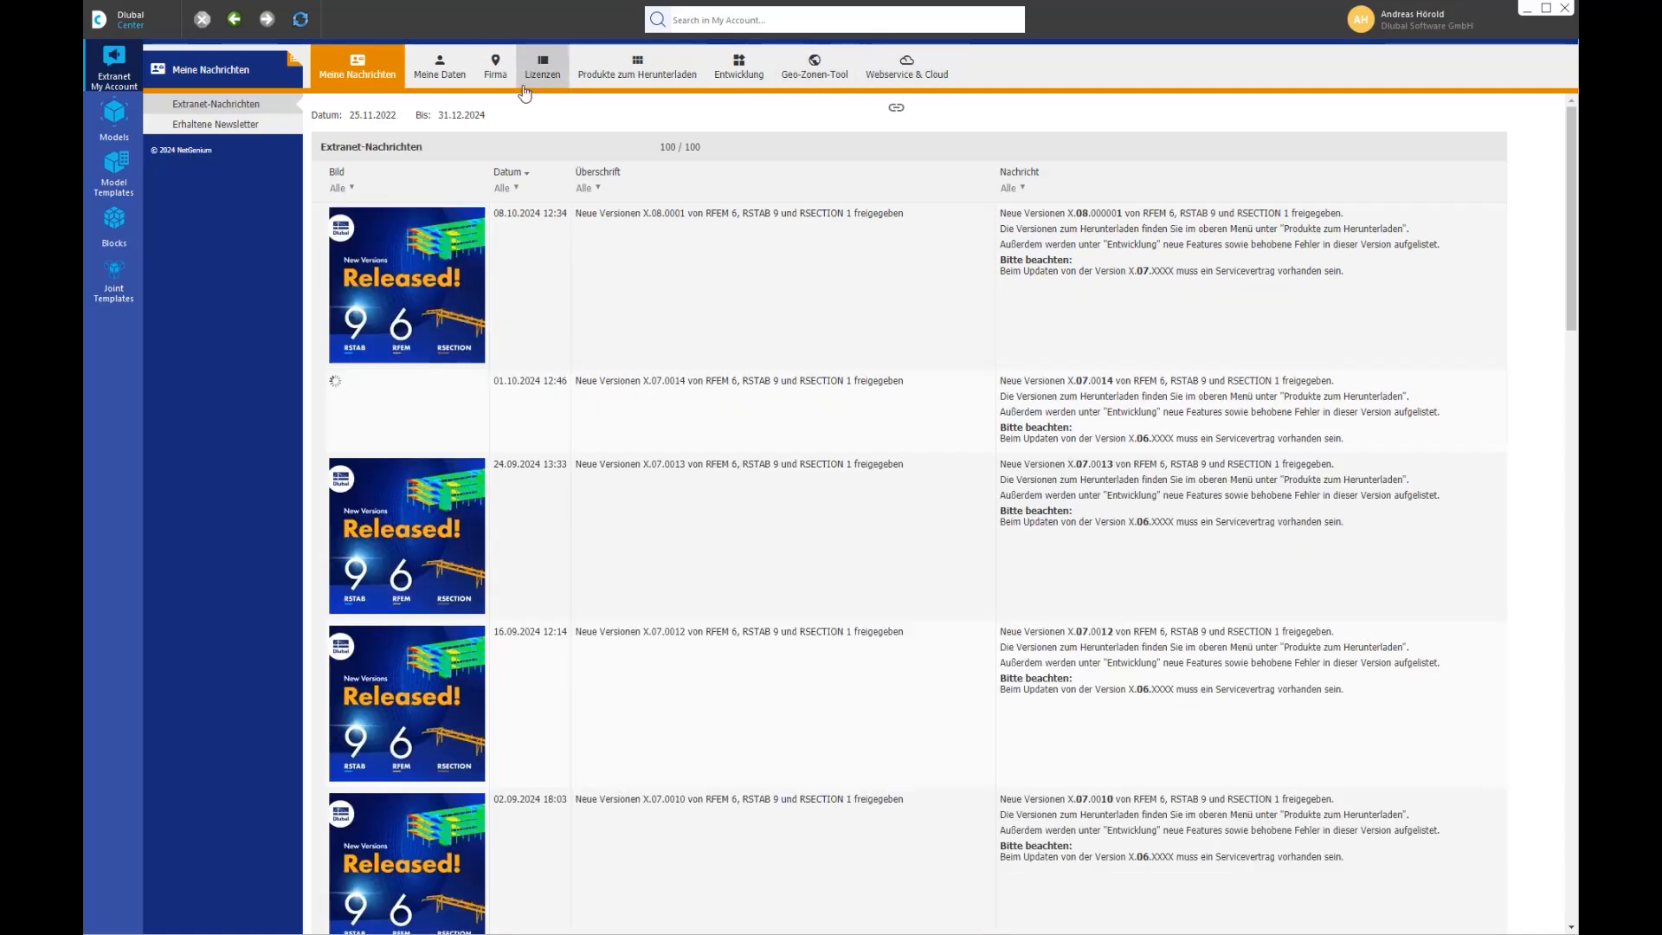
left_click(110, 167)
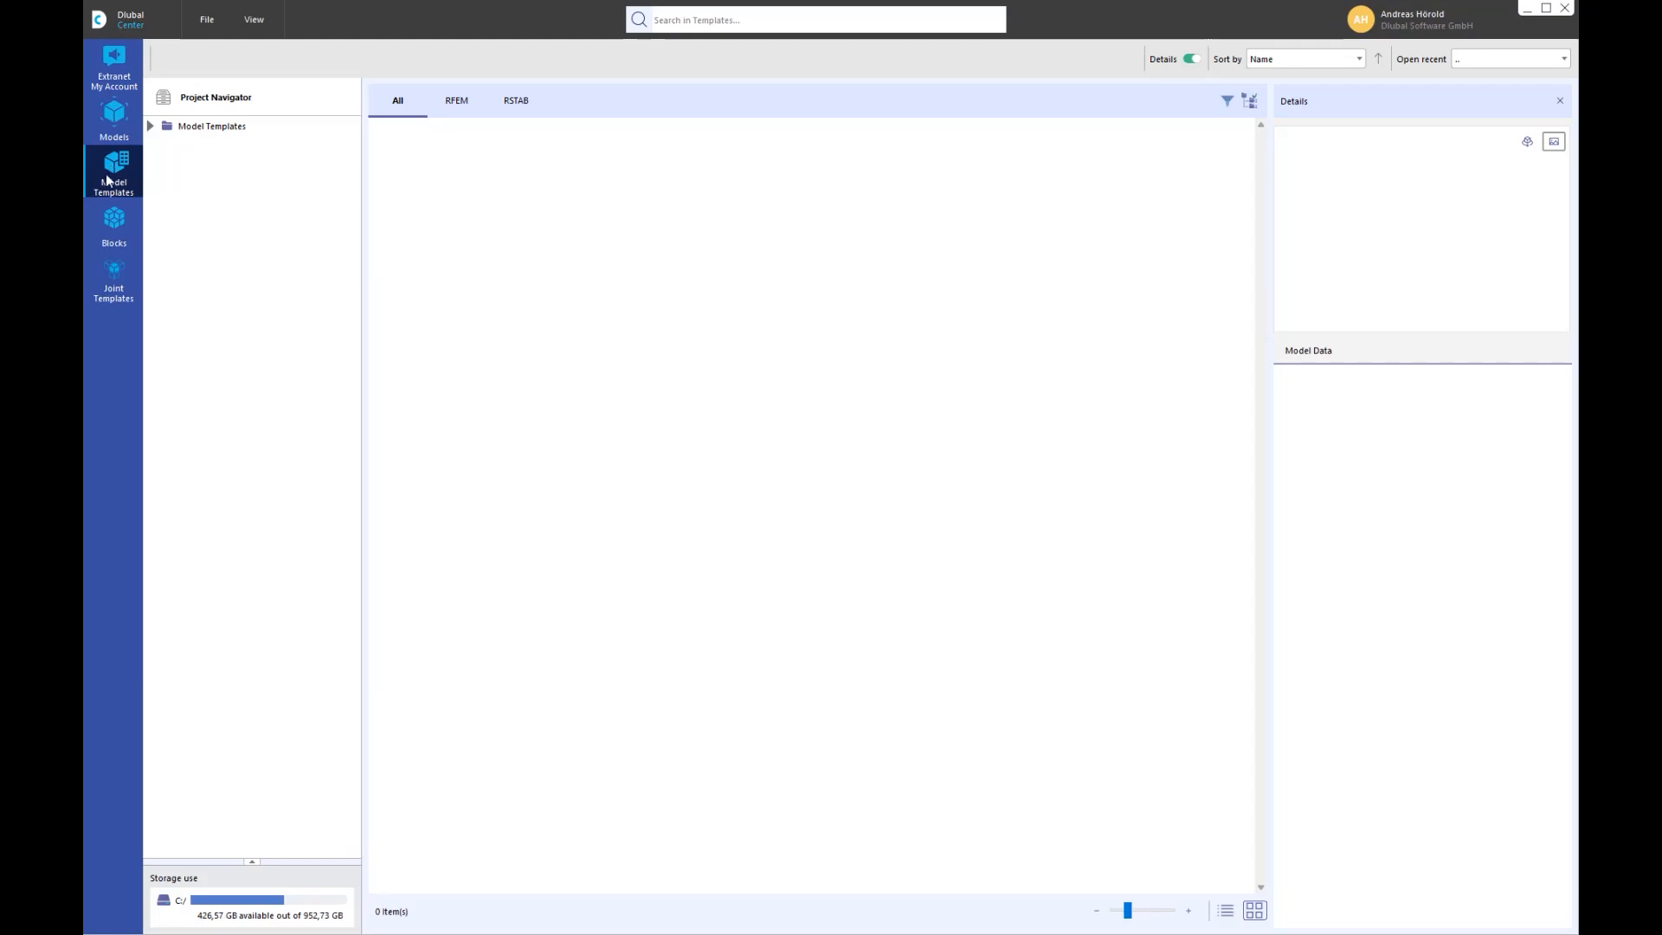
- Browse the block library's single-span beams, 3D trusses, one-bay frames and 3D frames, and look through the remaining structure categories
left_click(114, 222)
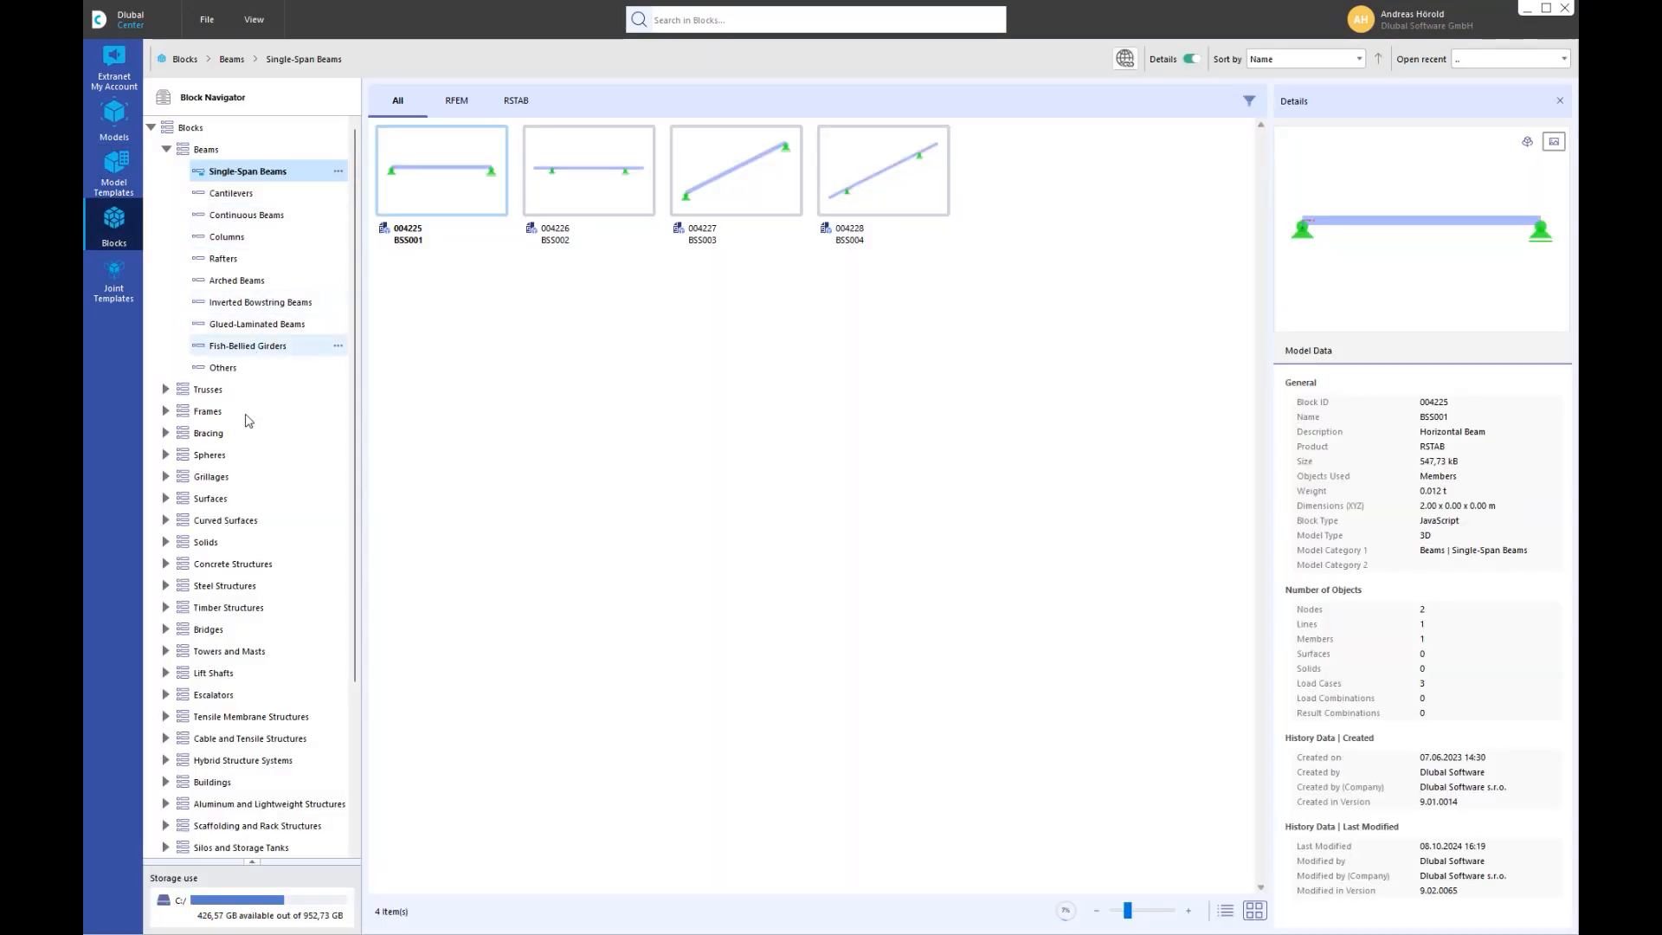
left_click(166, 392)
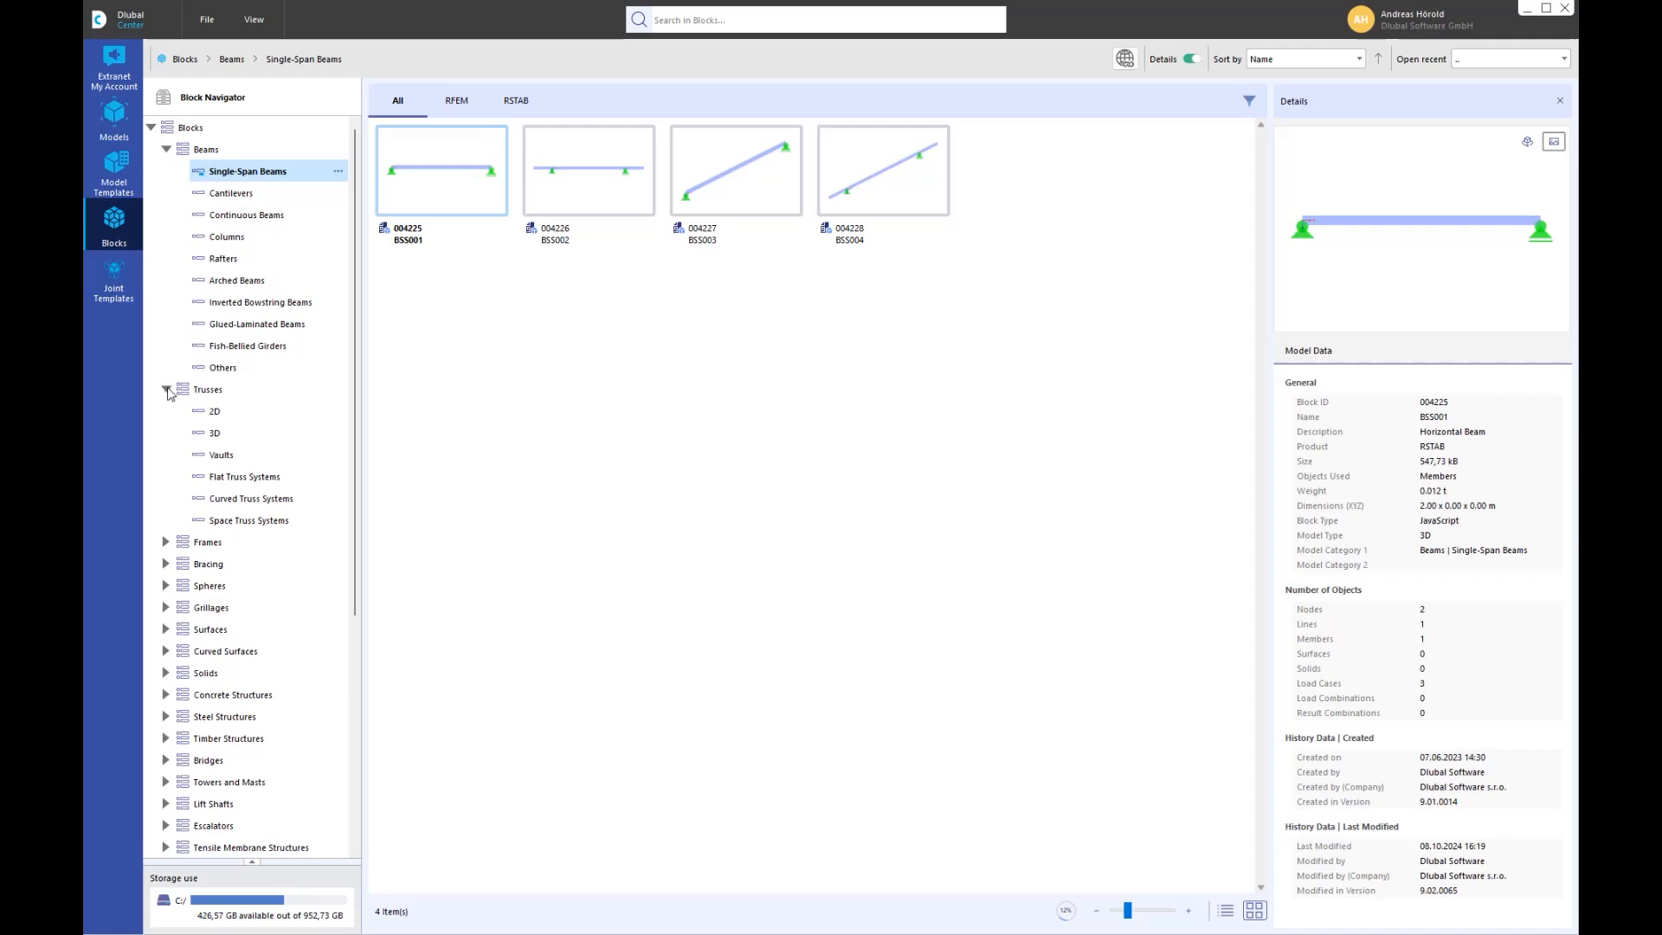
left_click(216, 437)
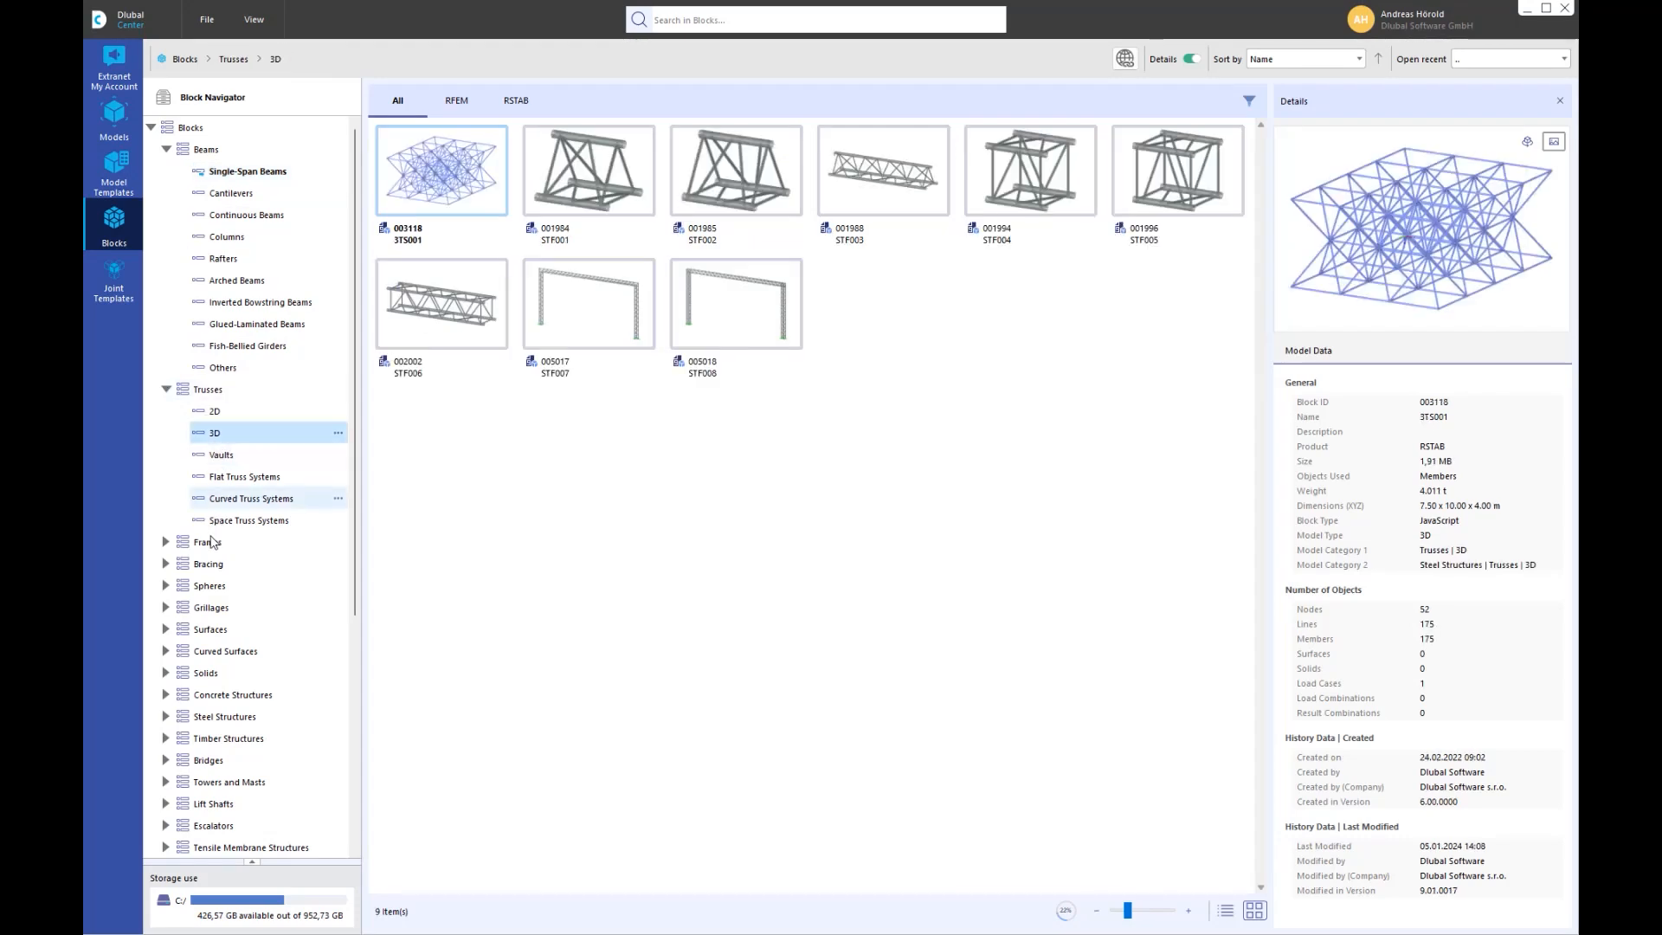
left_click(165, 542)
left_click(253, 570)
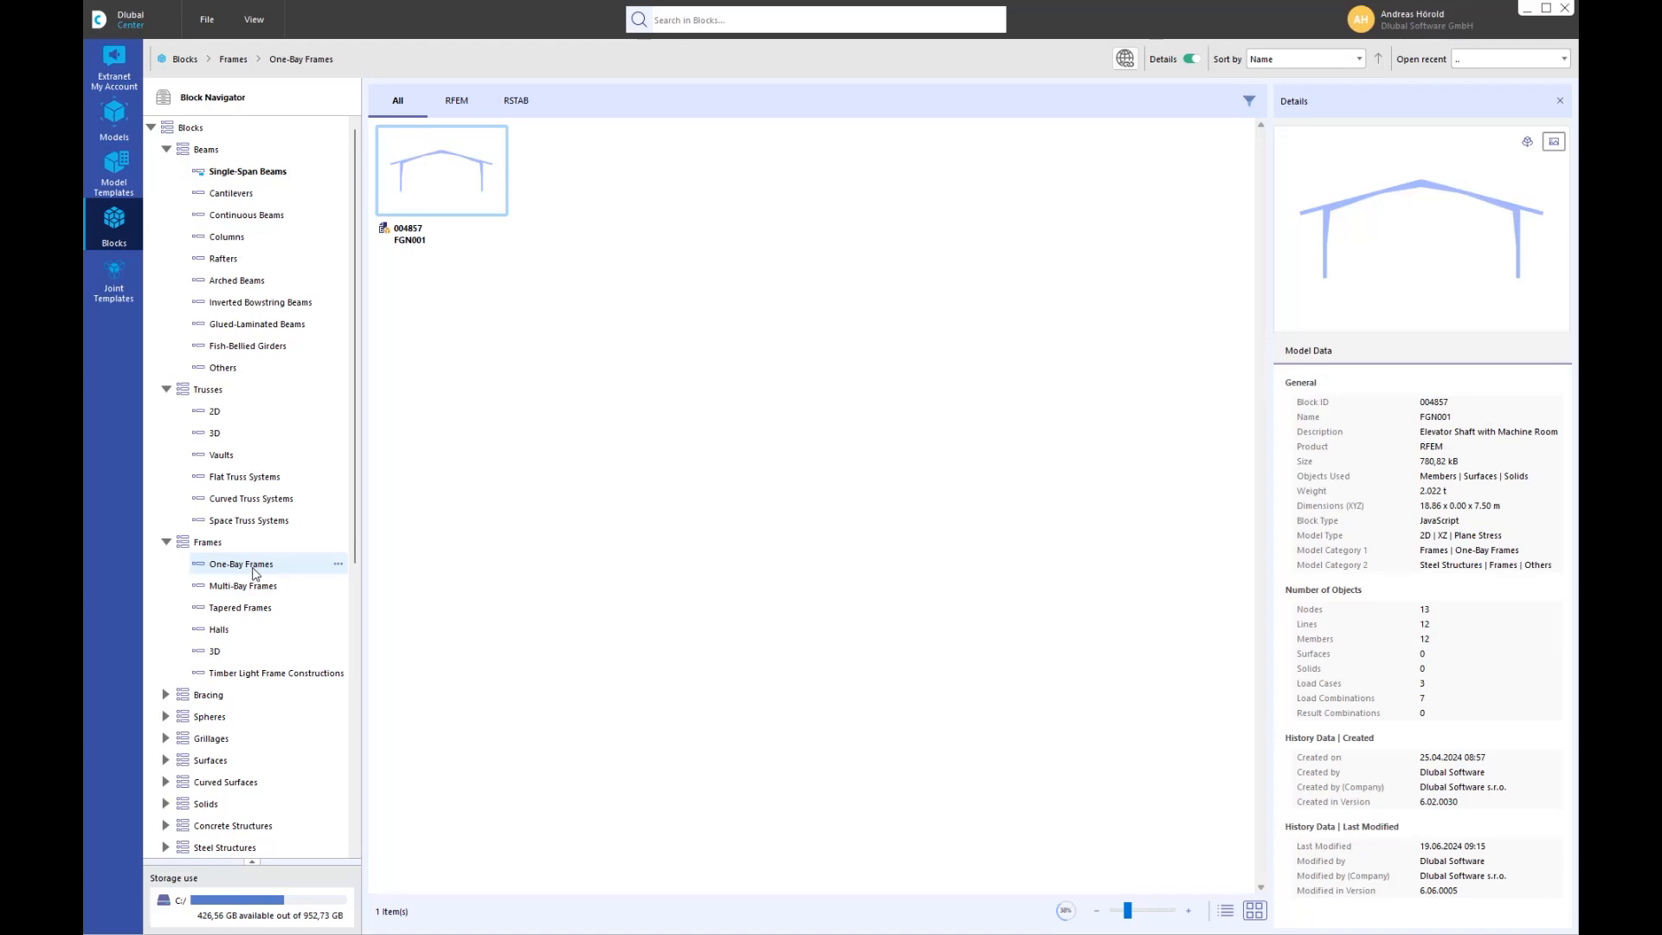
left_click(222, 654)
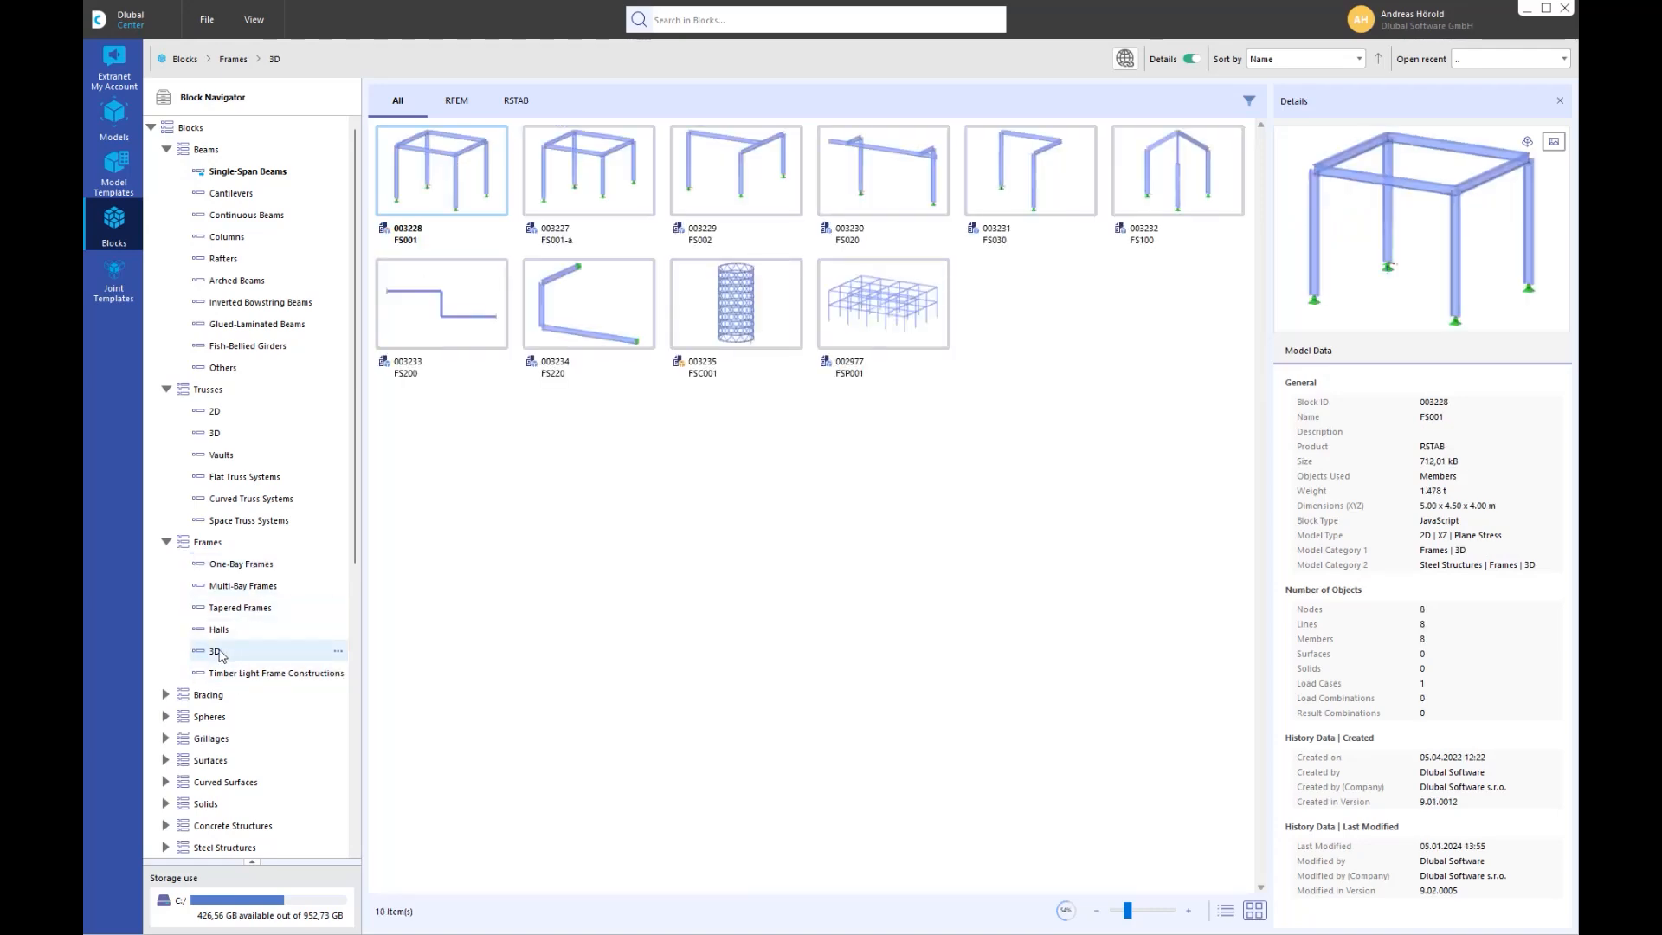
scroll(221, 656, "down", 6)
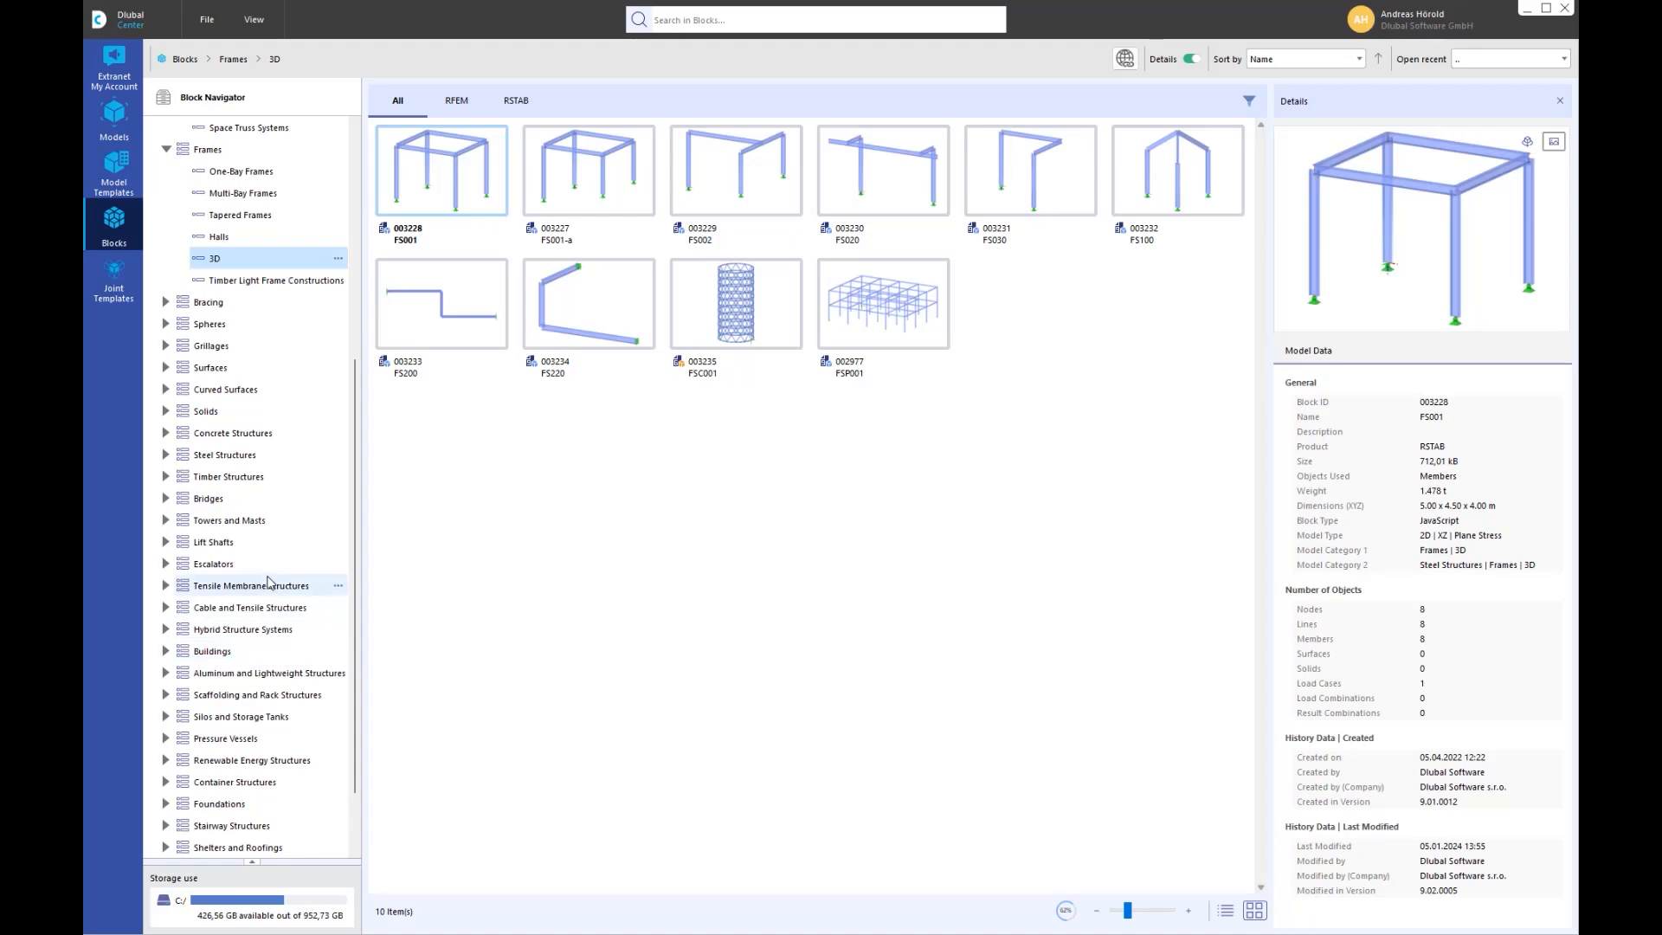
- Look at the joint templates and the commands available for the Webinar project, and switch back to RFEM
left_click(113, 277)
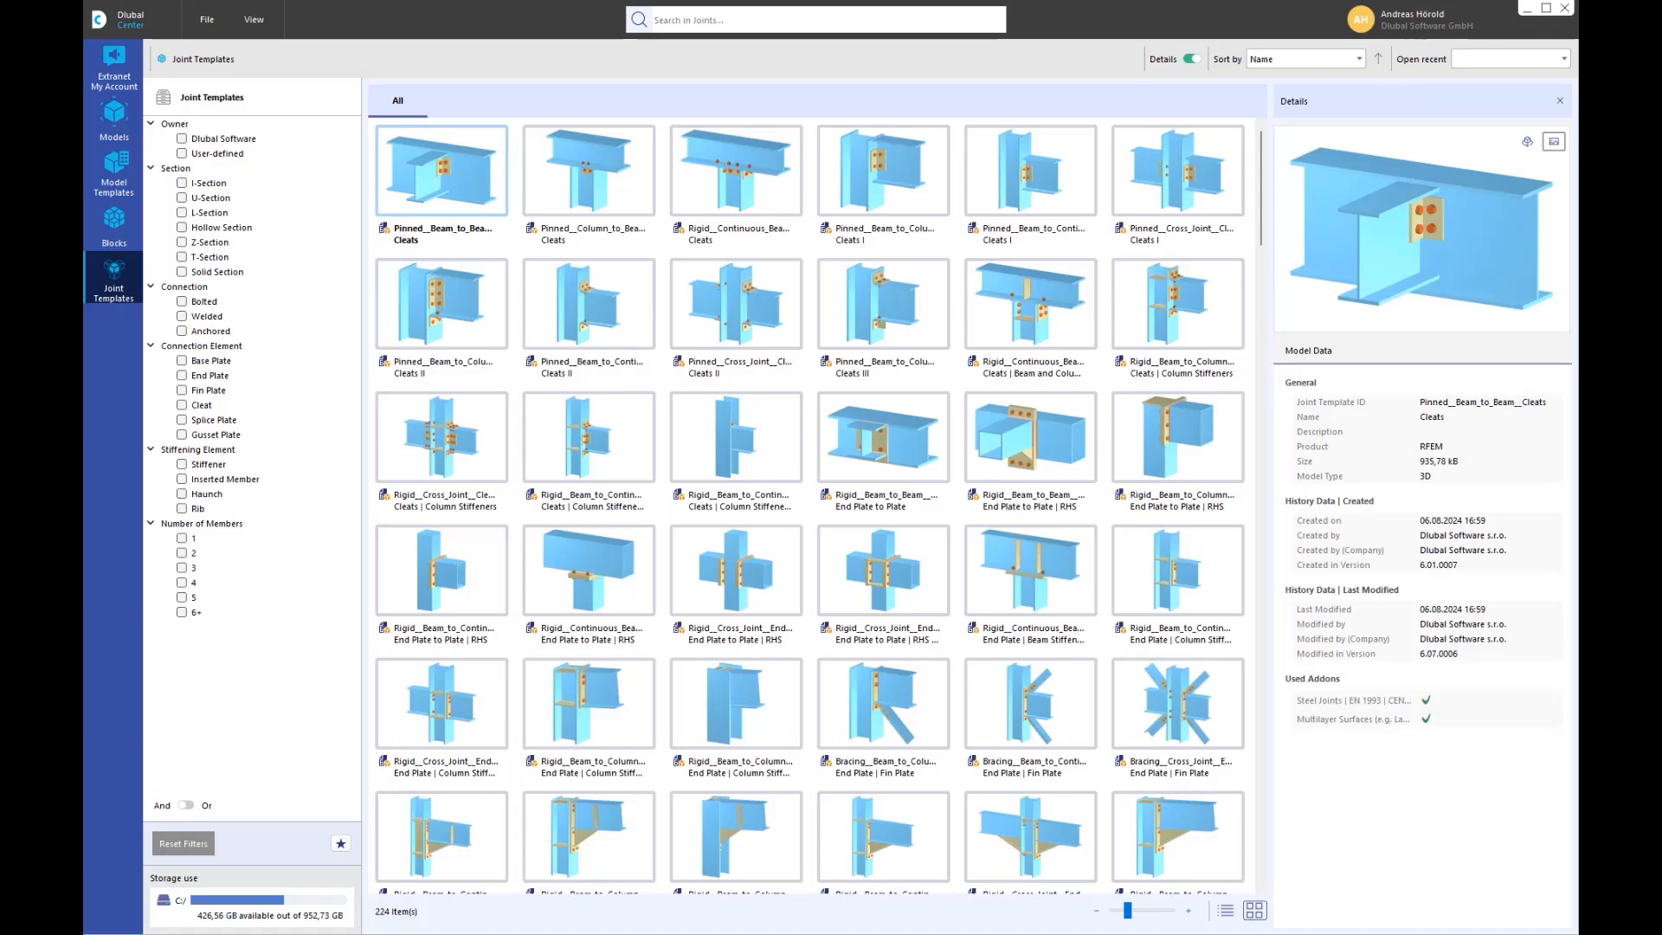
left_click(113, 110)
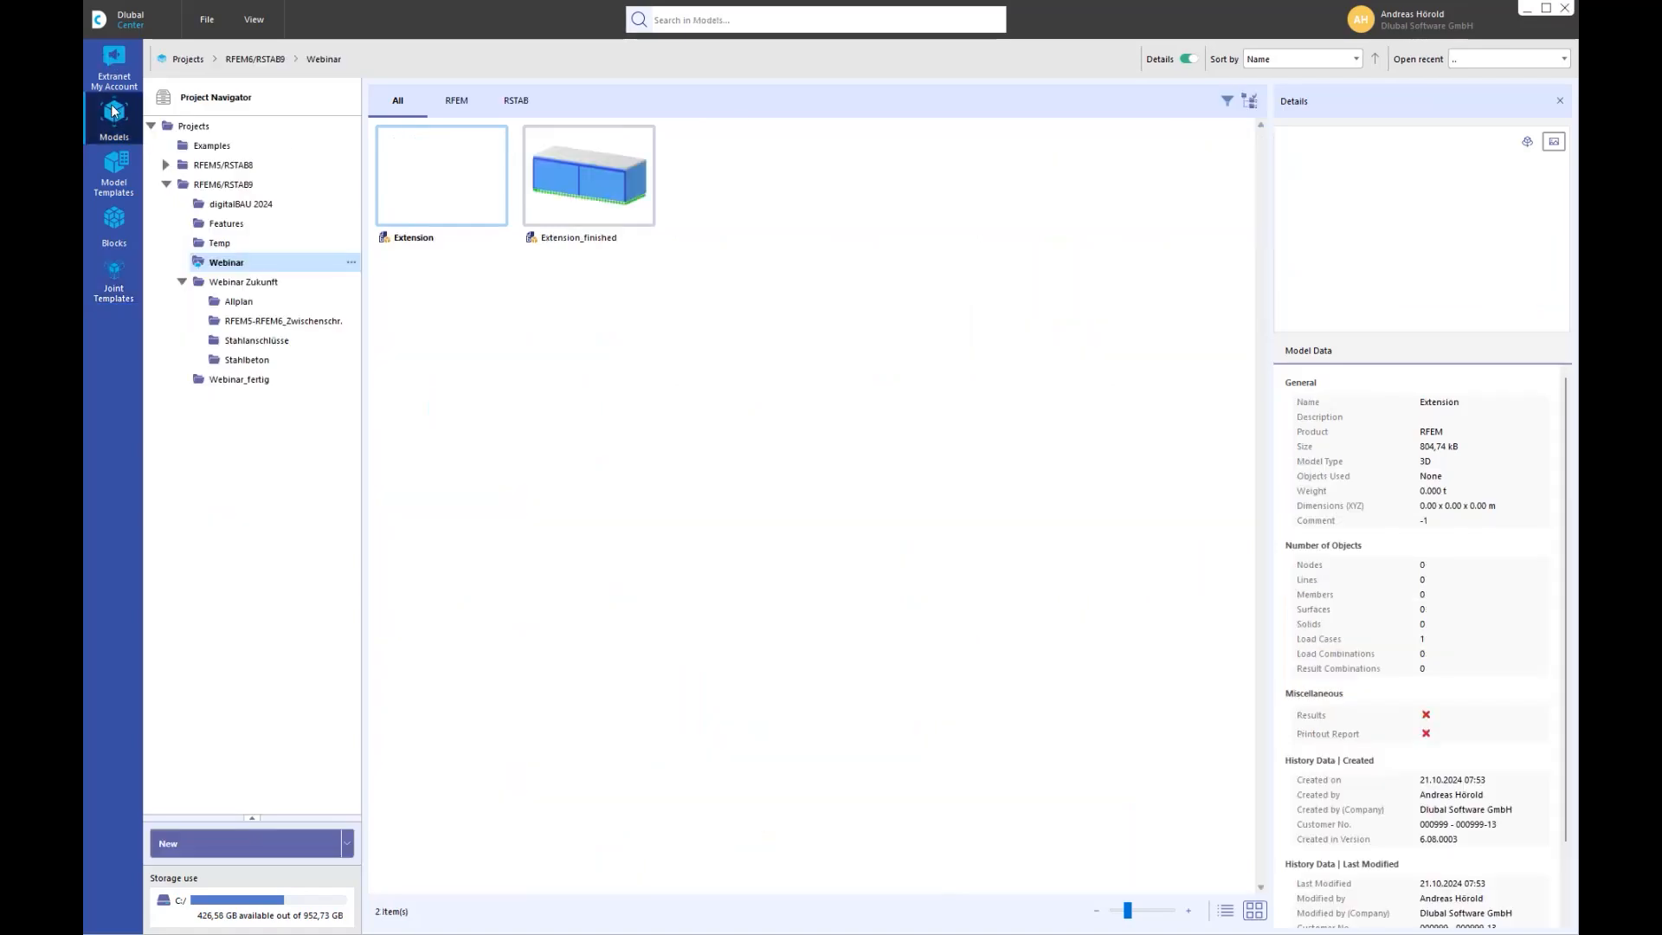
right_click(242, 266)
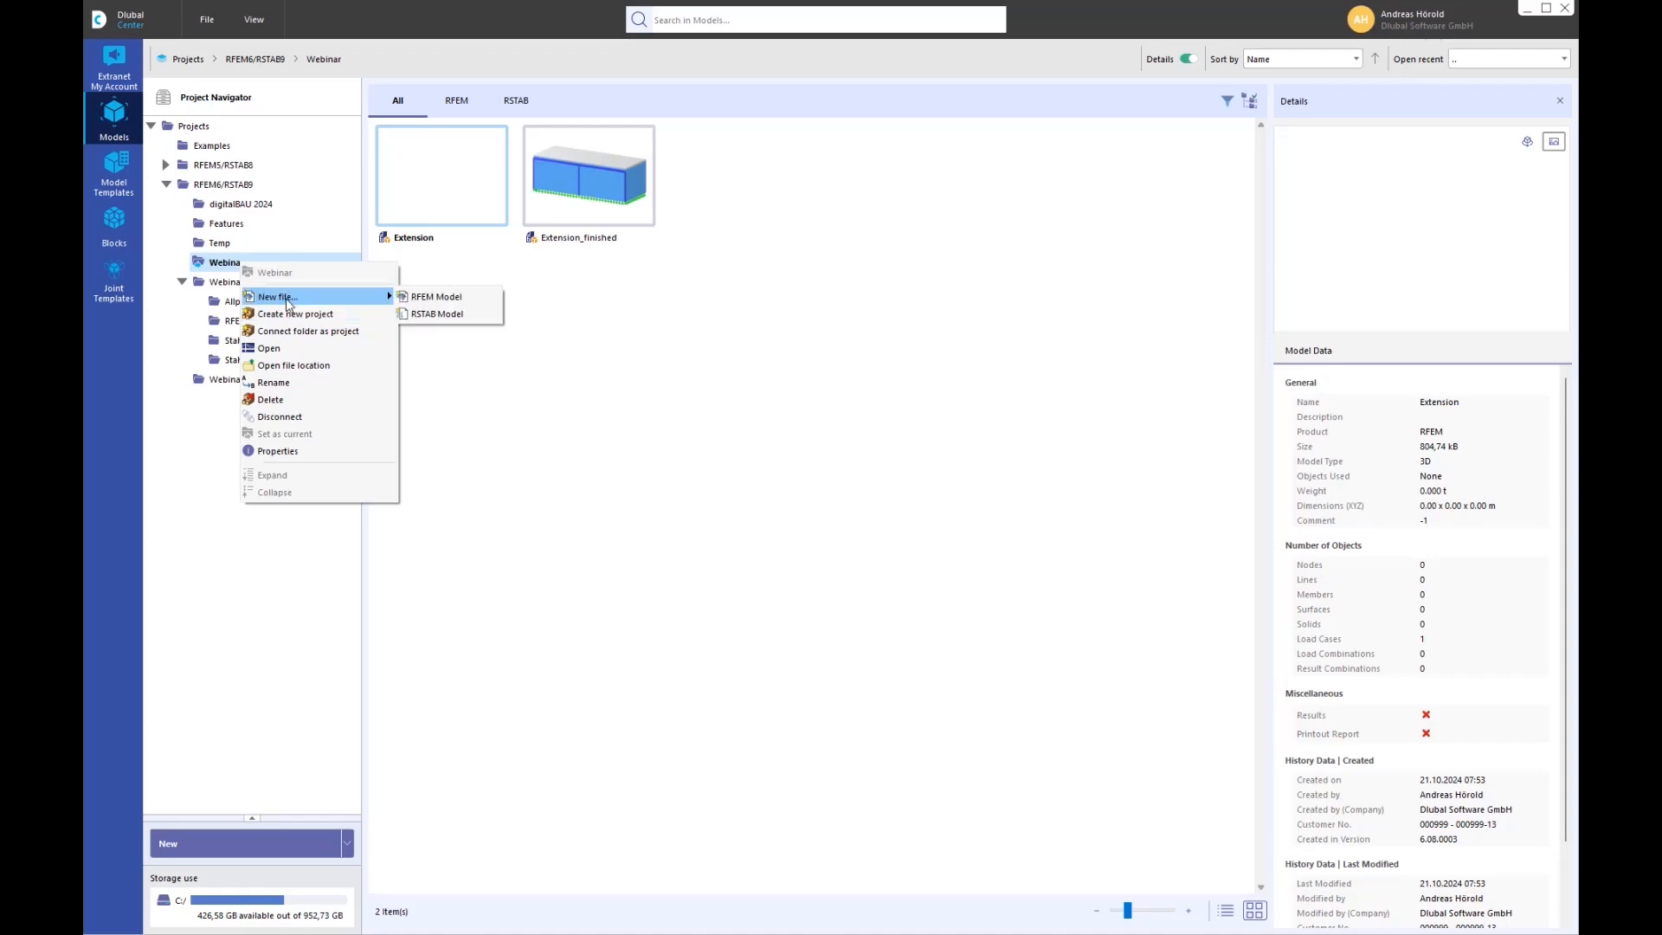
left_click(511, 367)
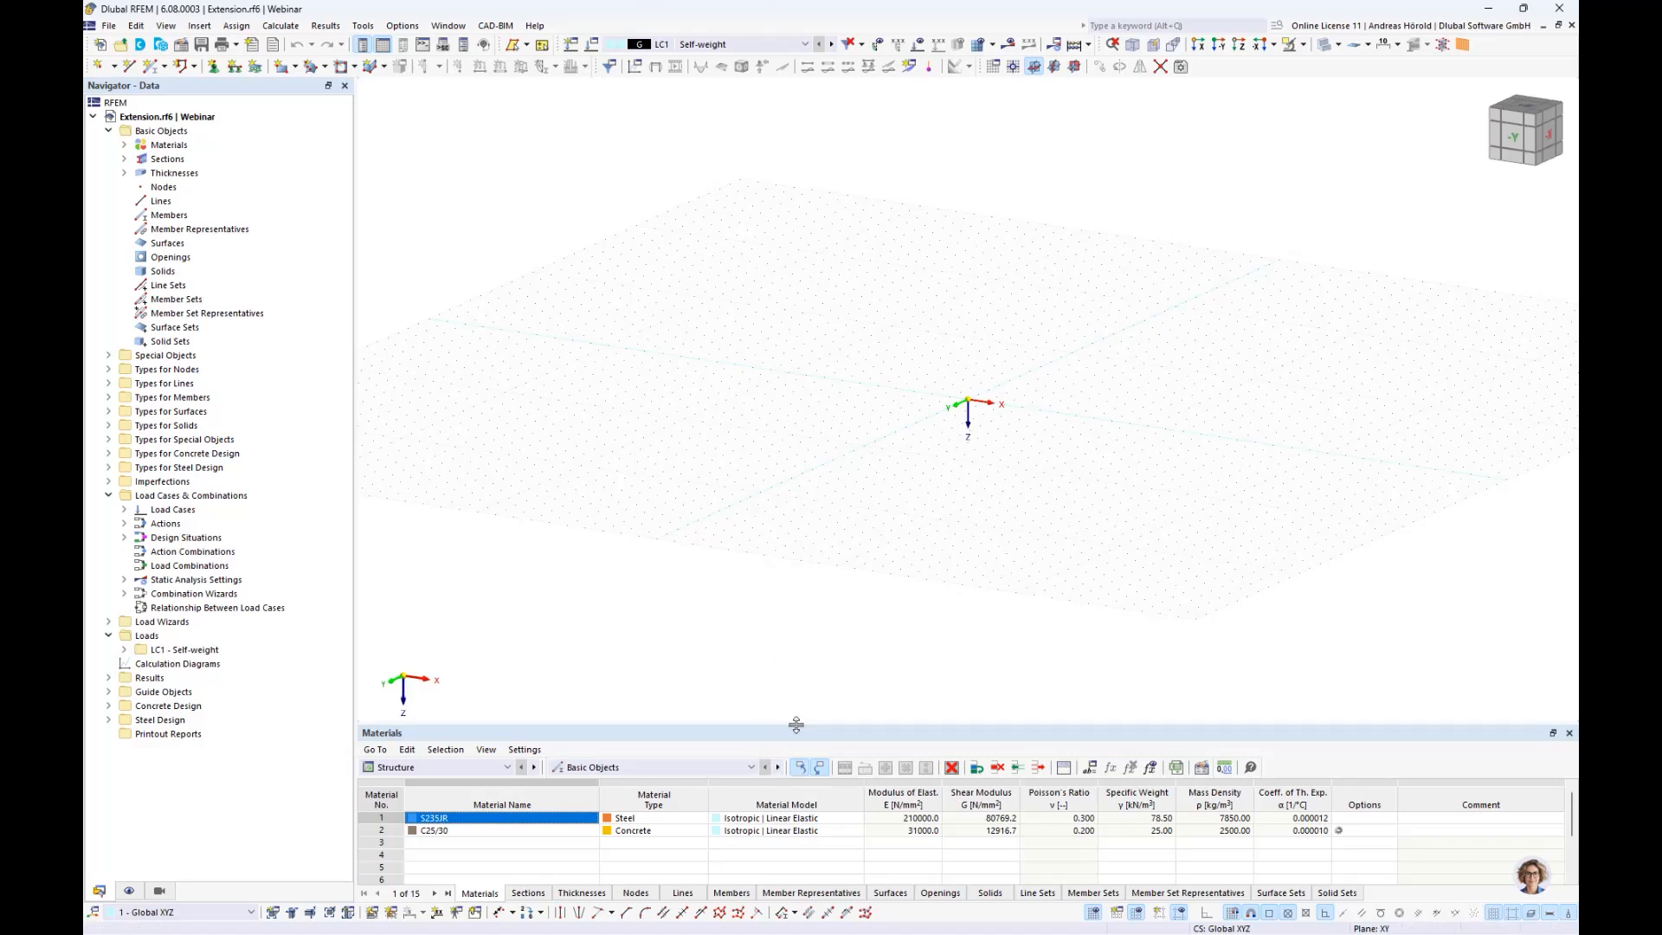
- Enlarge the Materials table area and review the navigator's display and views settings before returning to the data navigator
left_click_drag(796, 725, 797, 690)
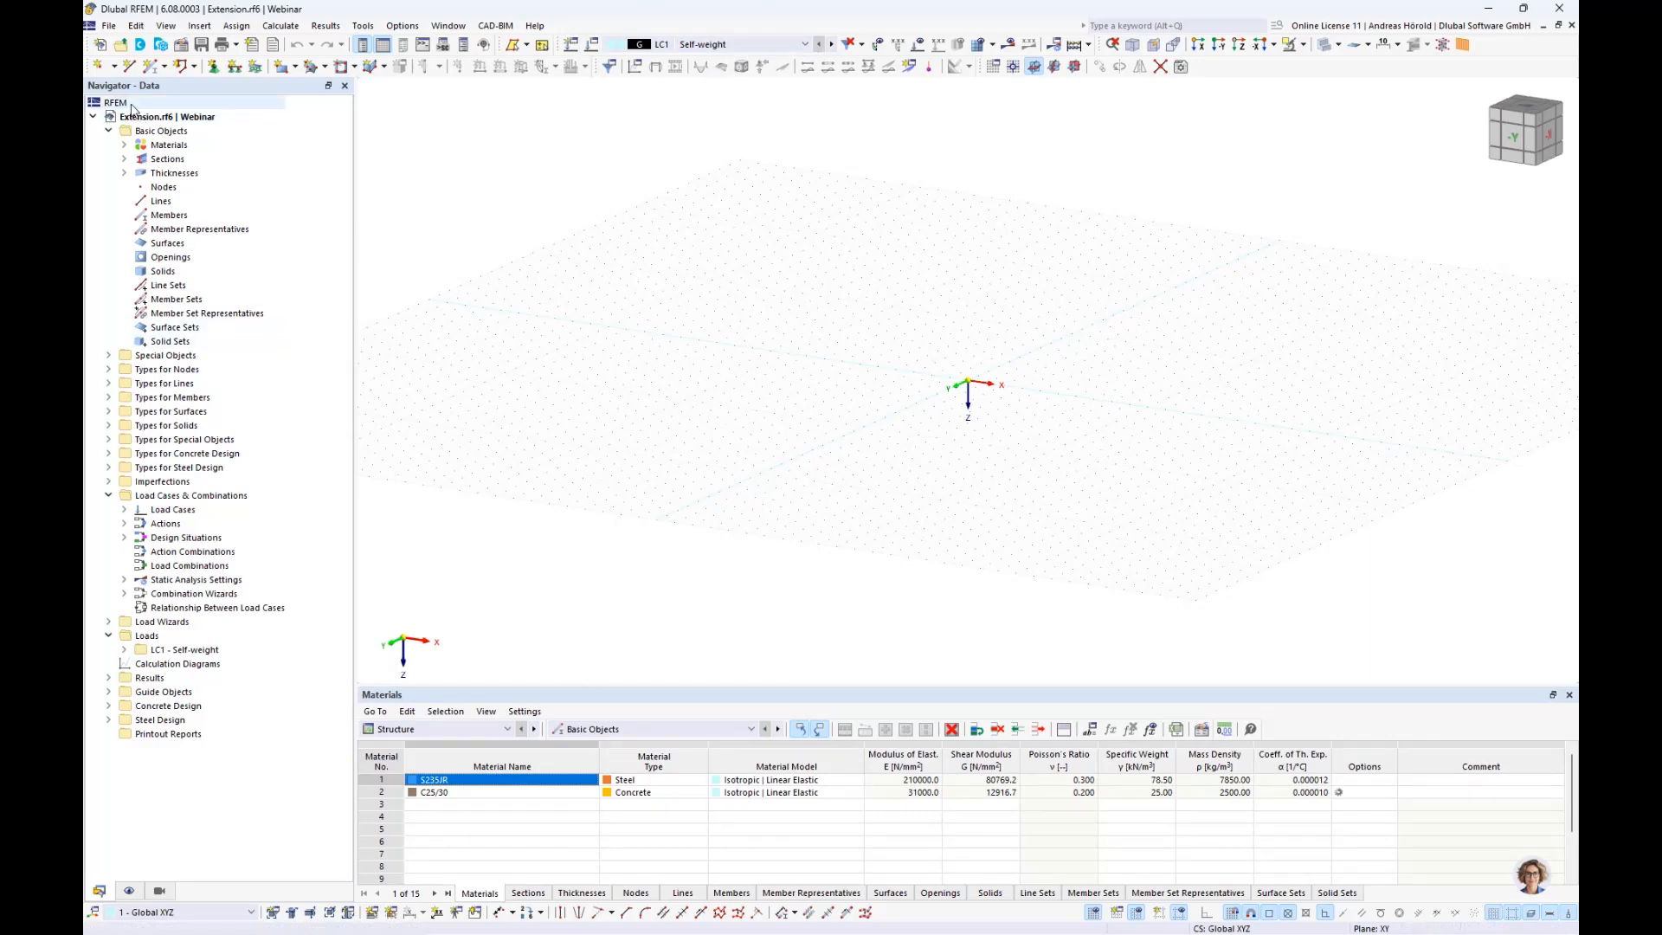
left_click(129, 893)
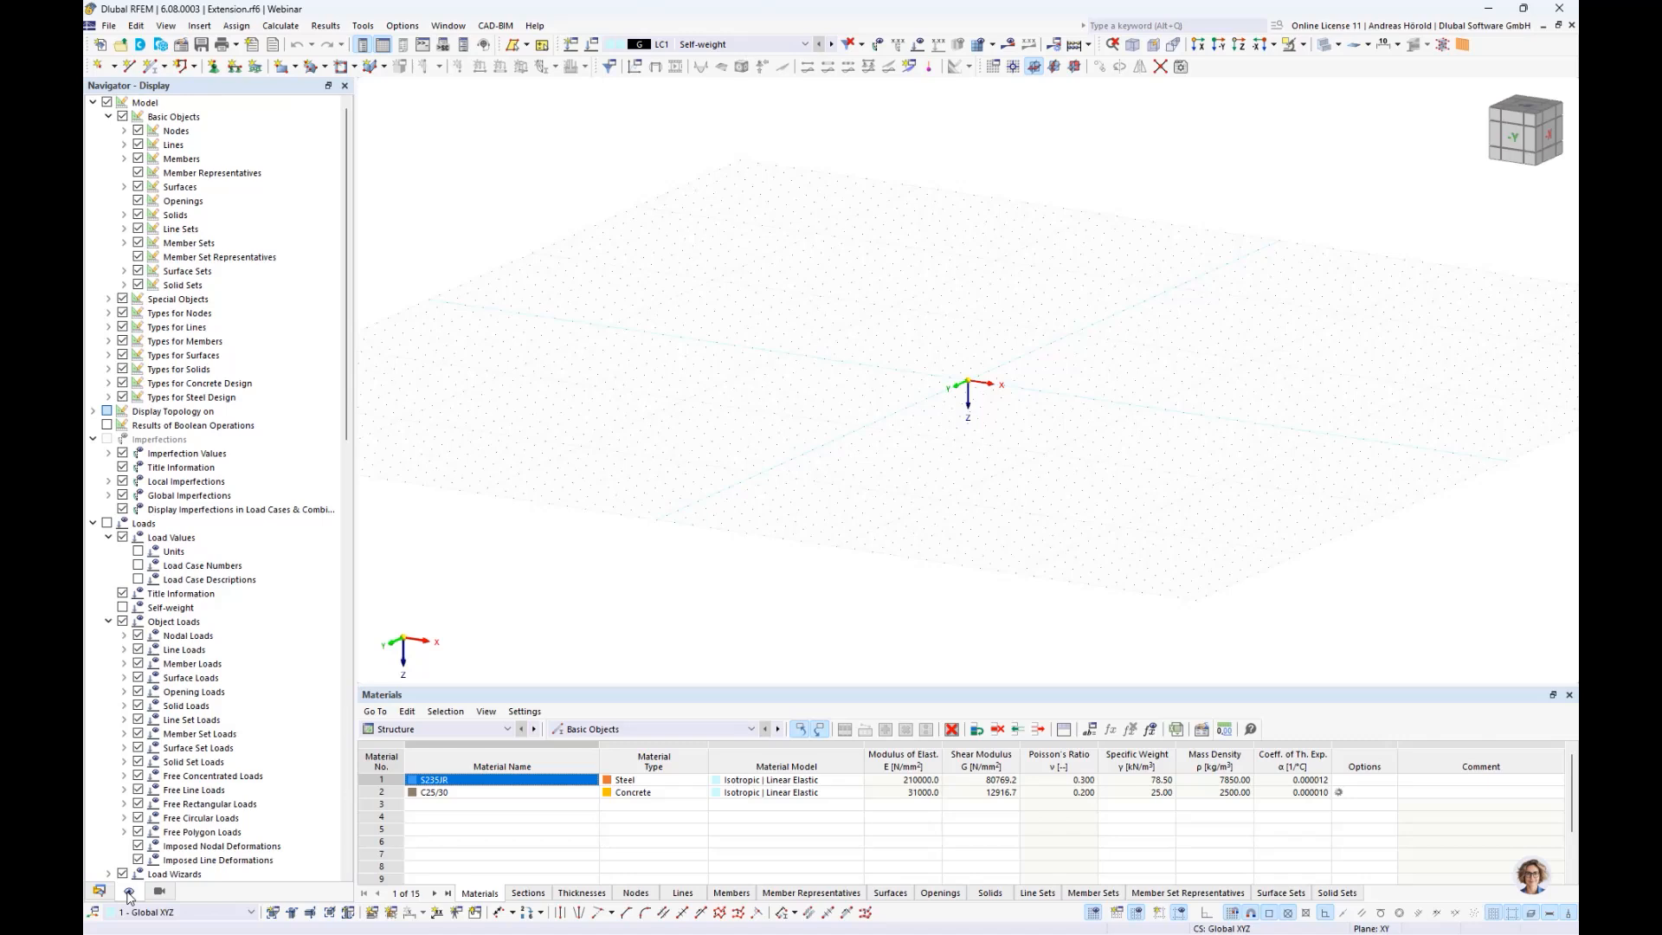
left_click(160, 892)
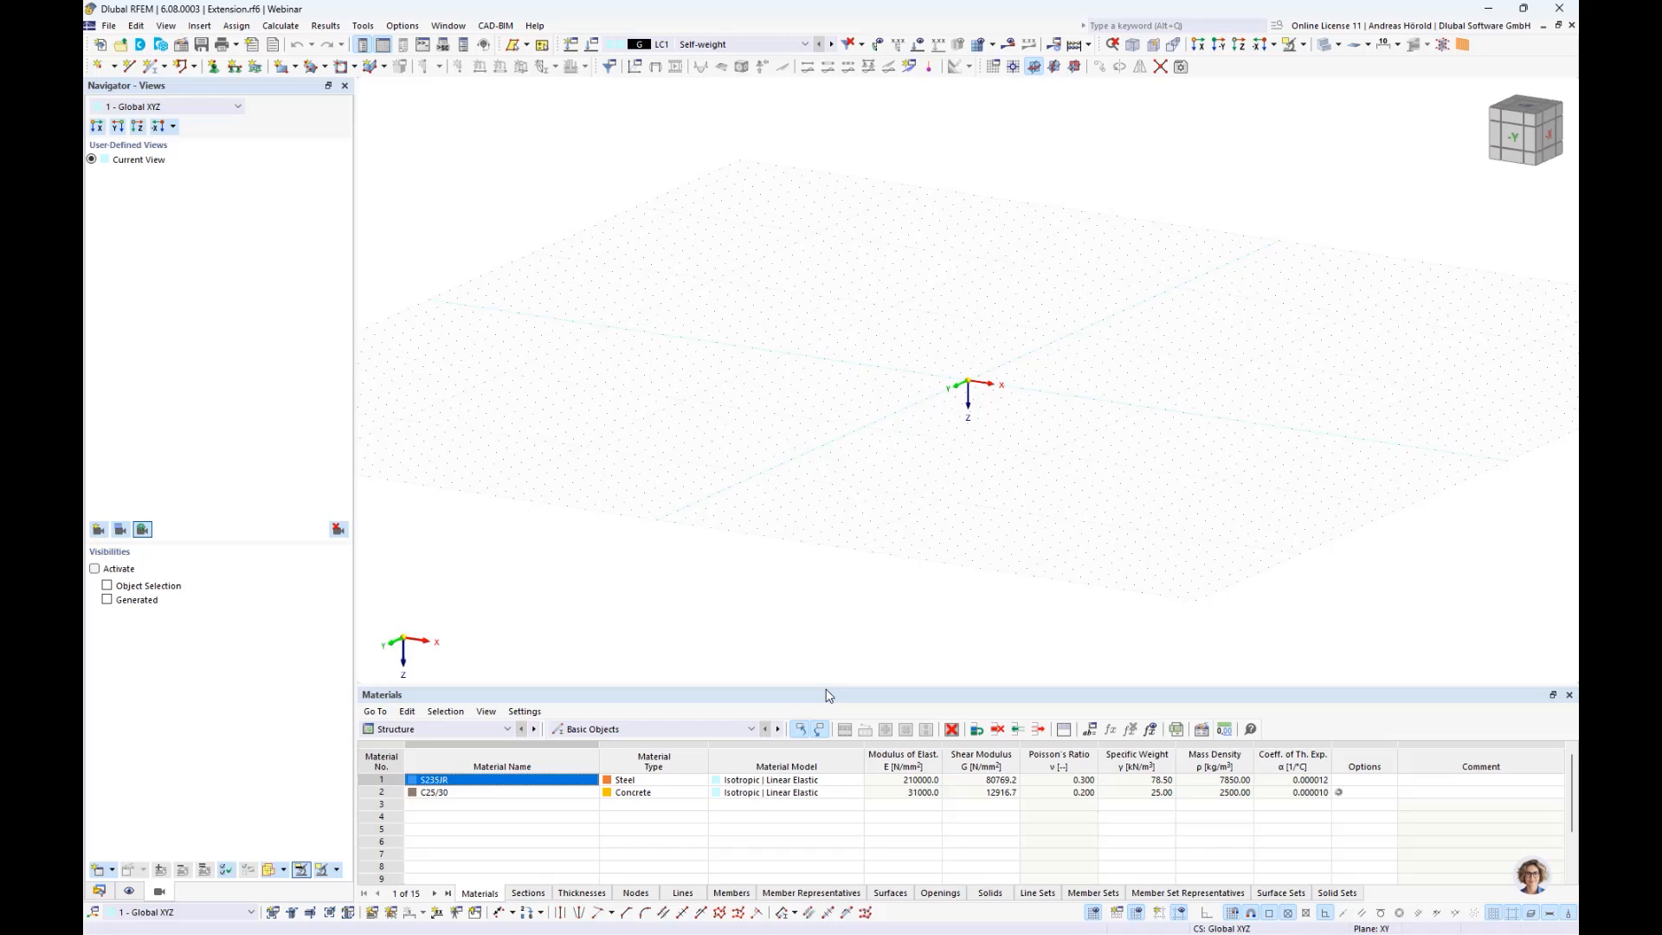
left_click(100, 891)
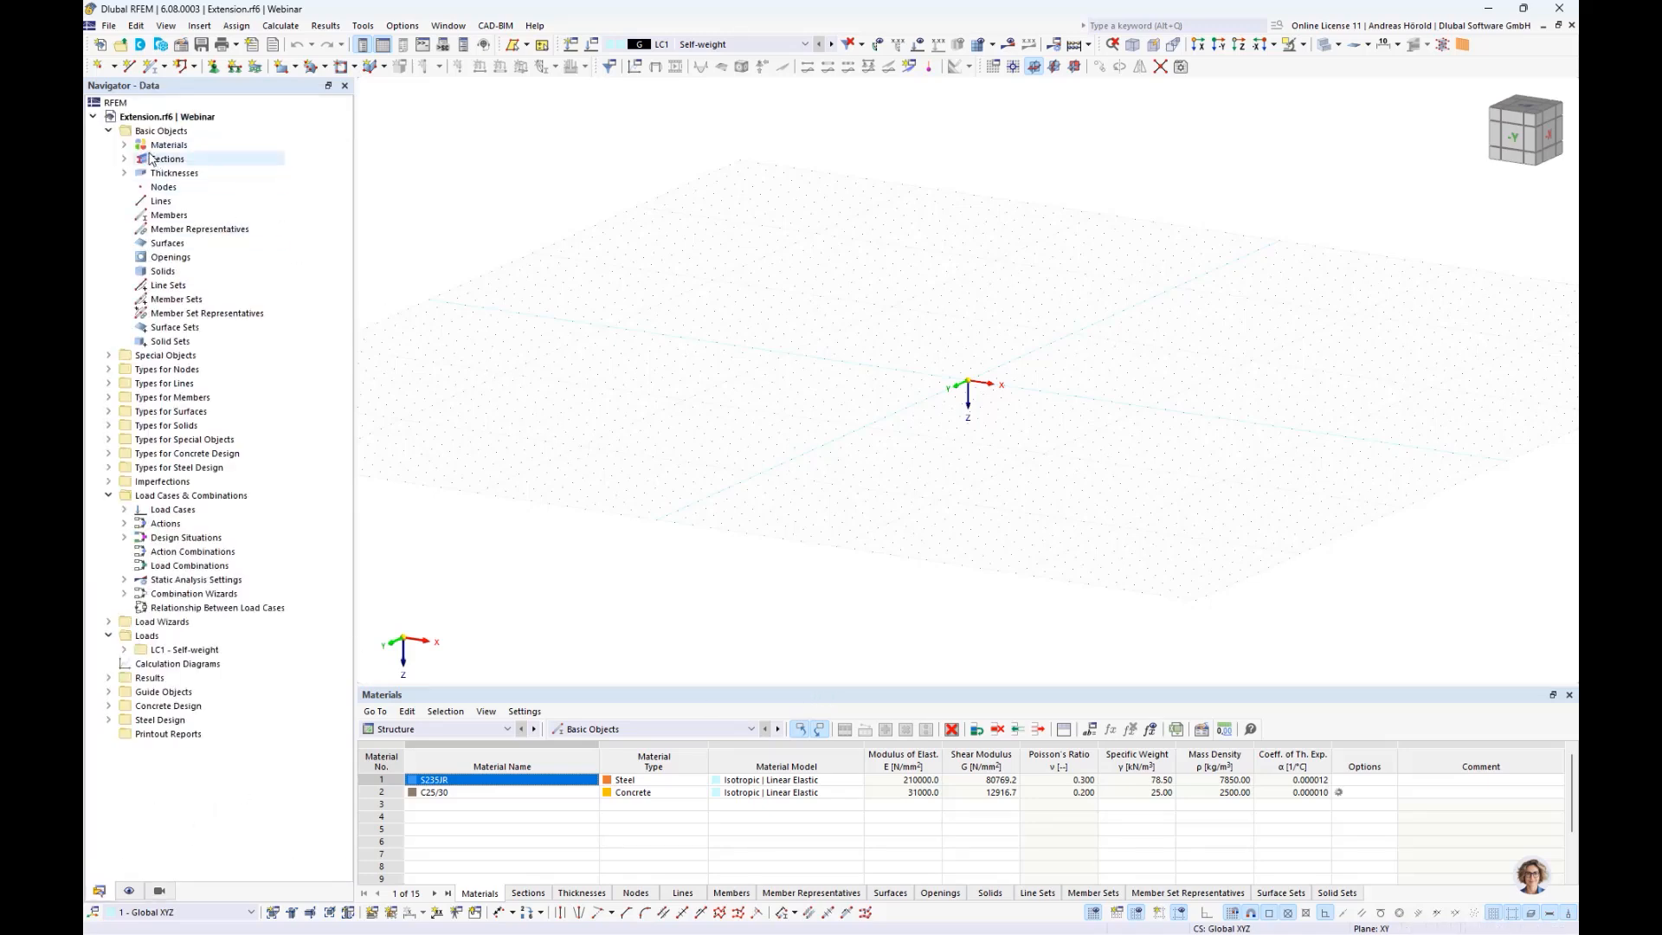
- Examine the predefined materials, sections and thicknesses among the model's basic objects
left_click(124, 145)
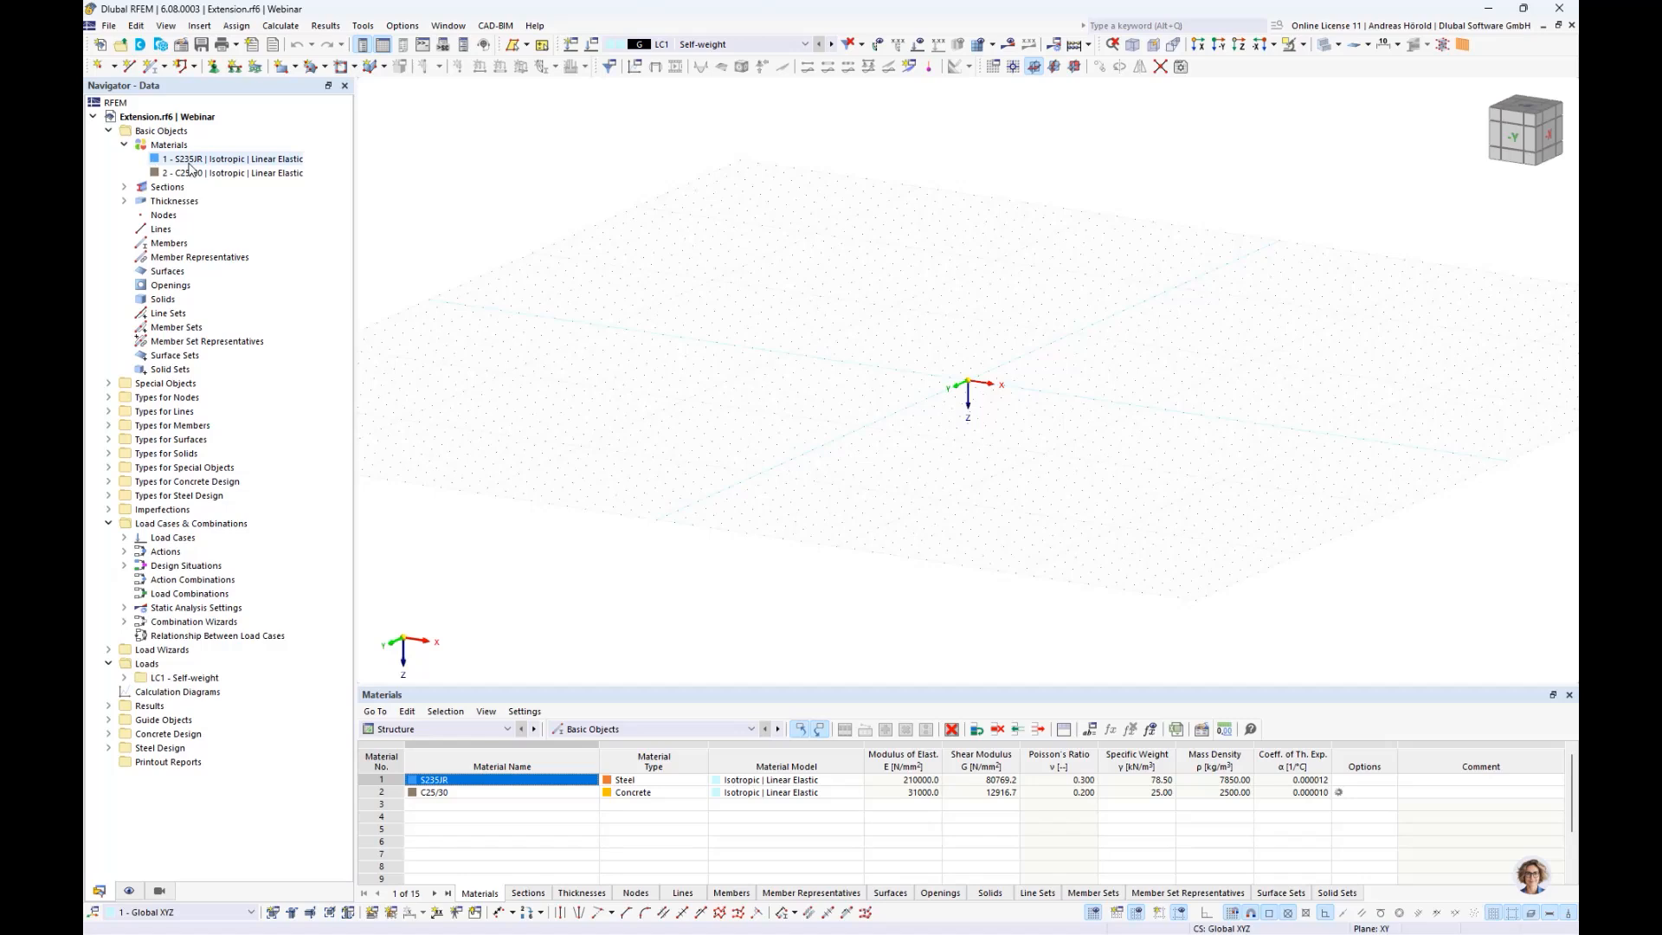
left_click(124, 187)
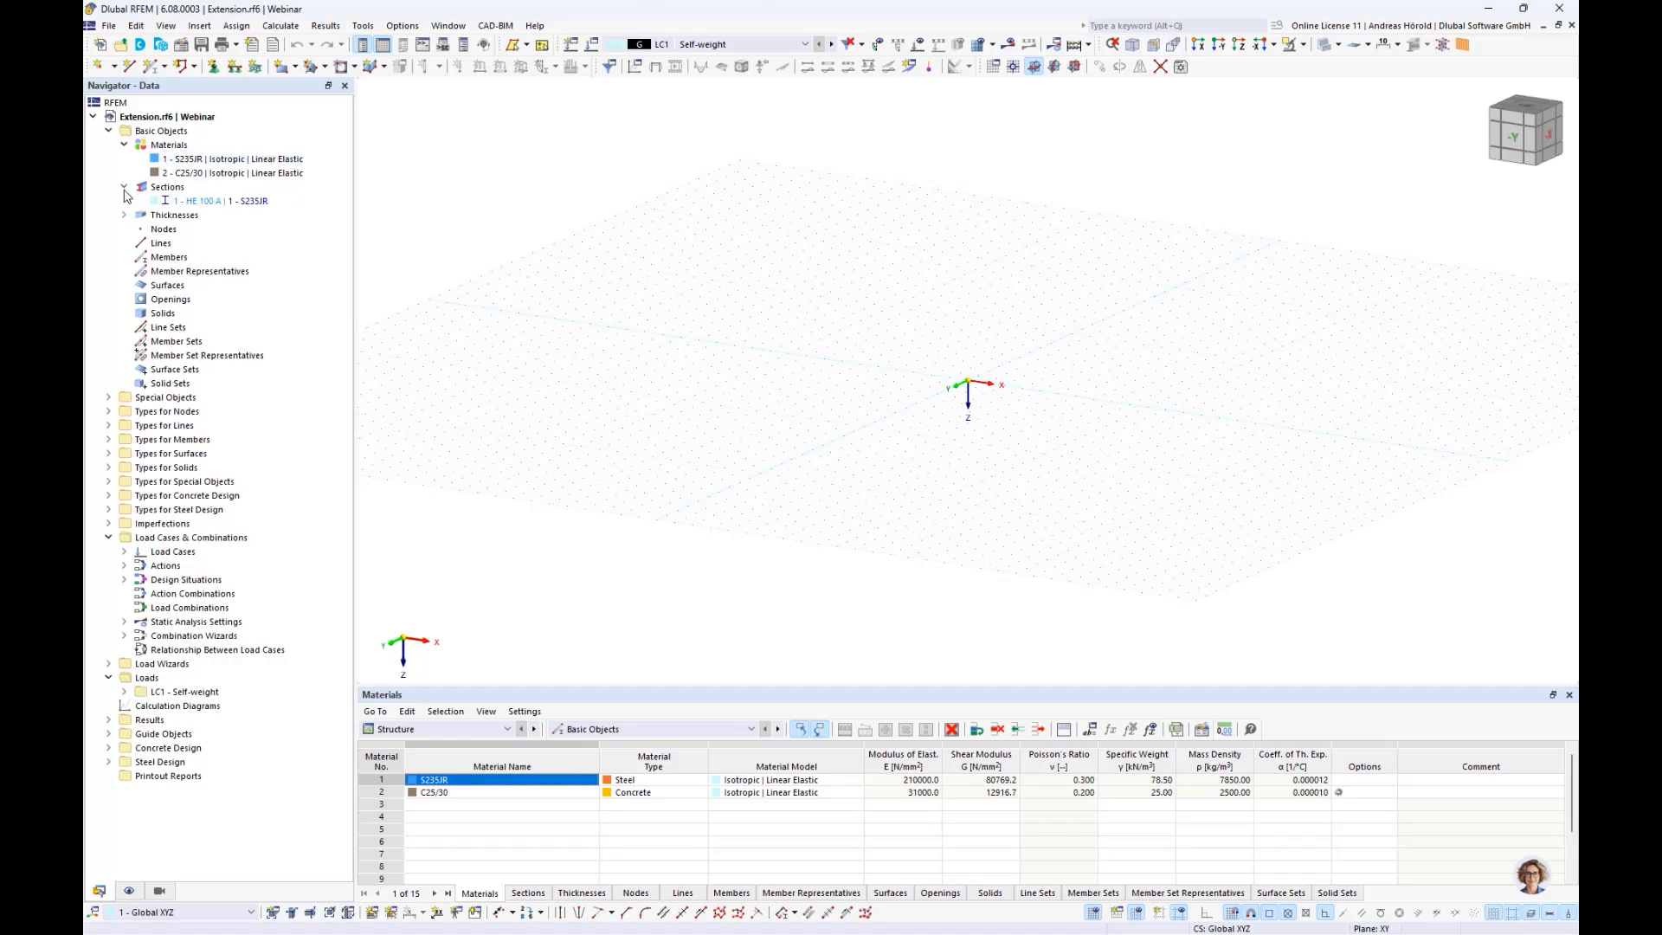
left_click(123, 215)
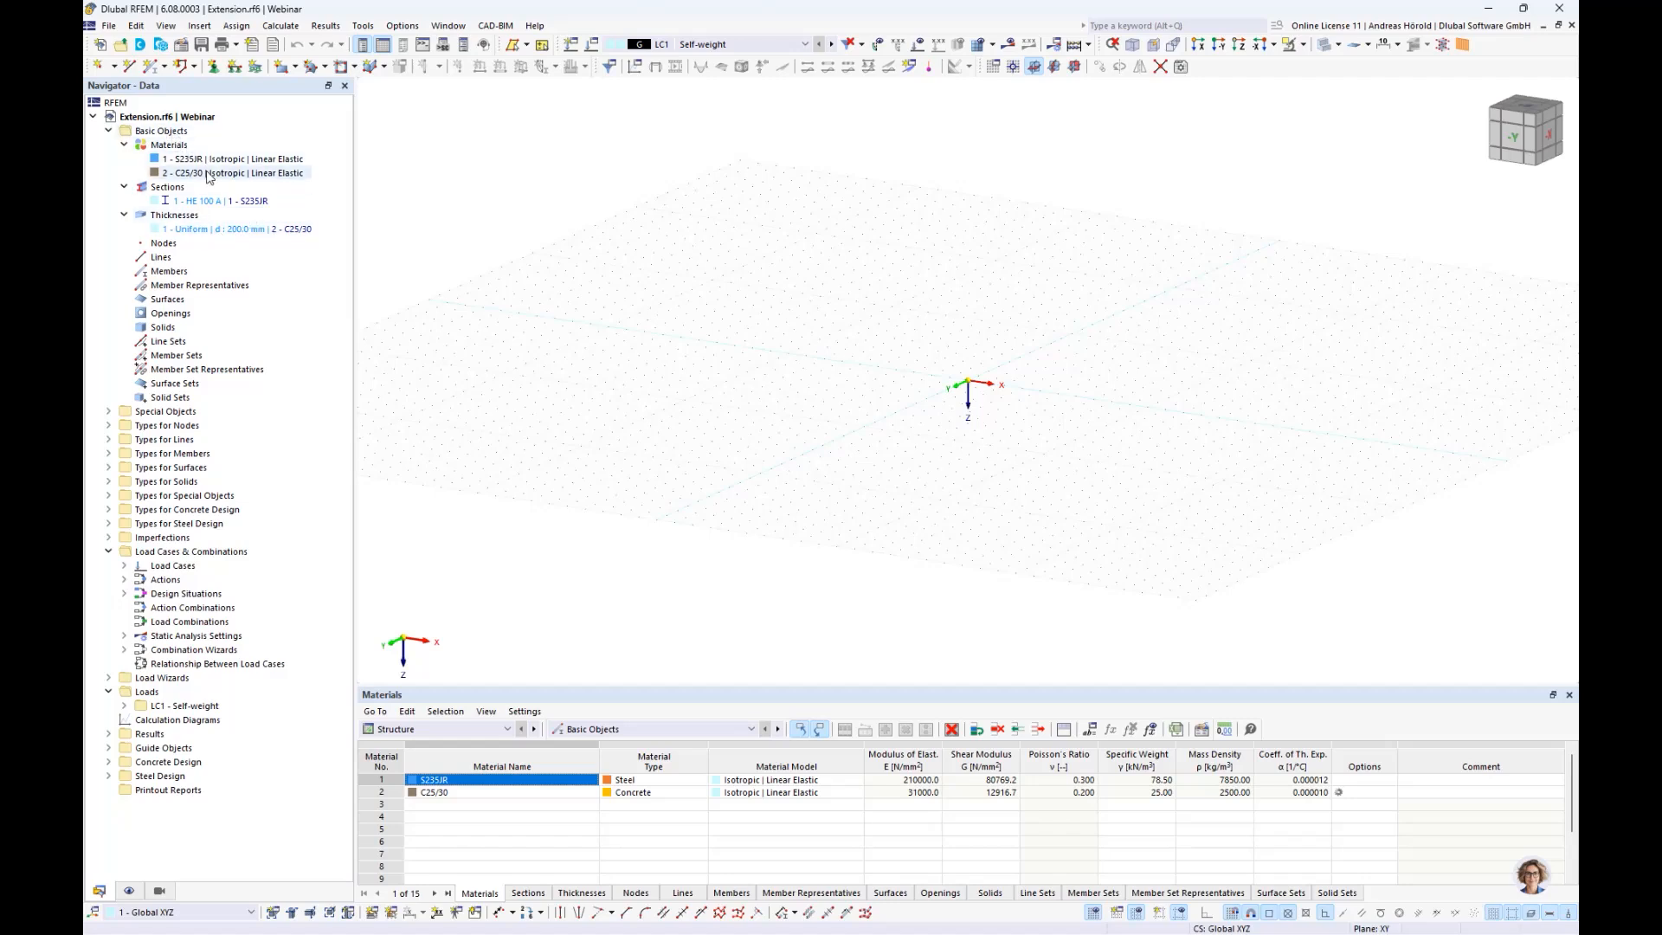
- Delete all basic objects from the model, including the predefined materials, section and thickness
left_click(173, 132)
right_click(173, 133)
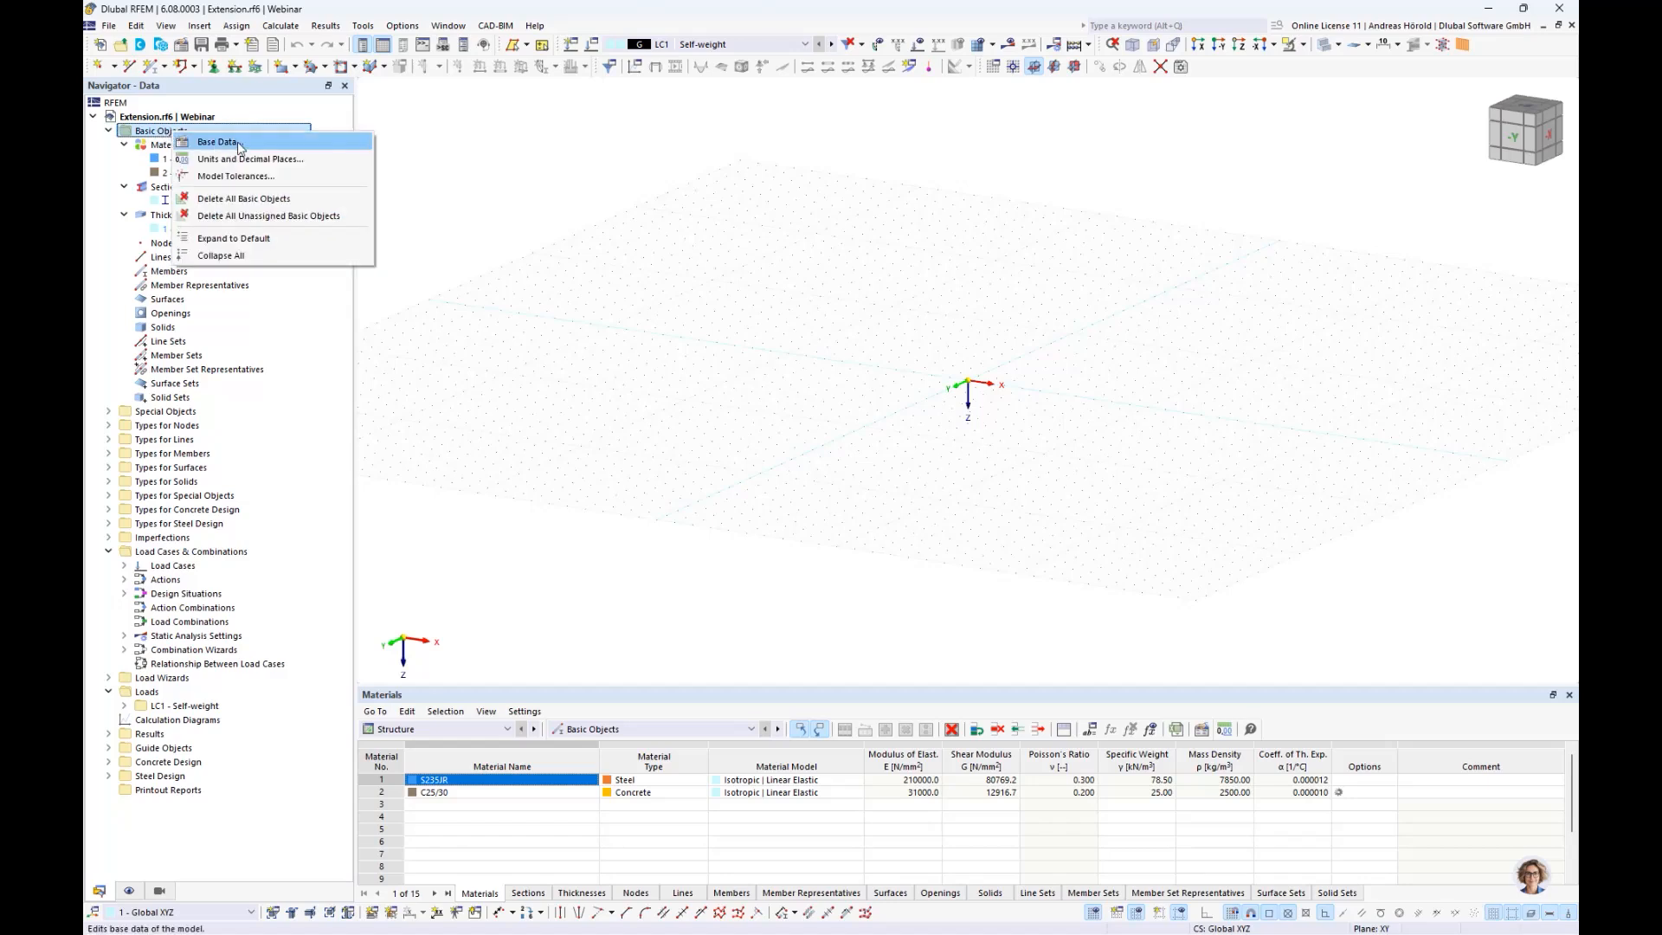
left_click(265, 199)
left_click(885, 543)
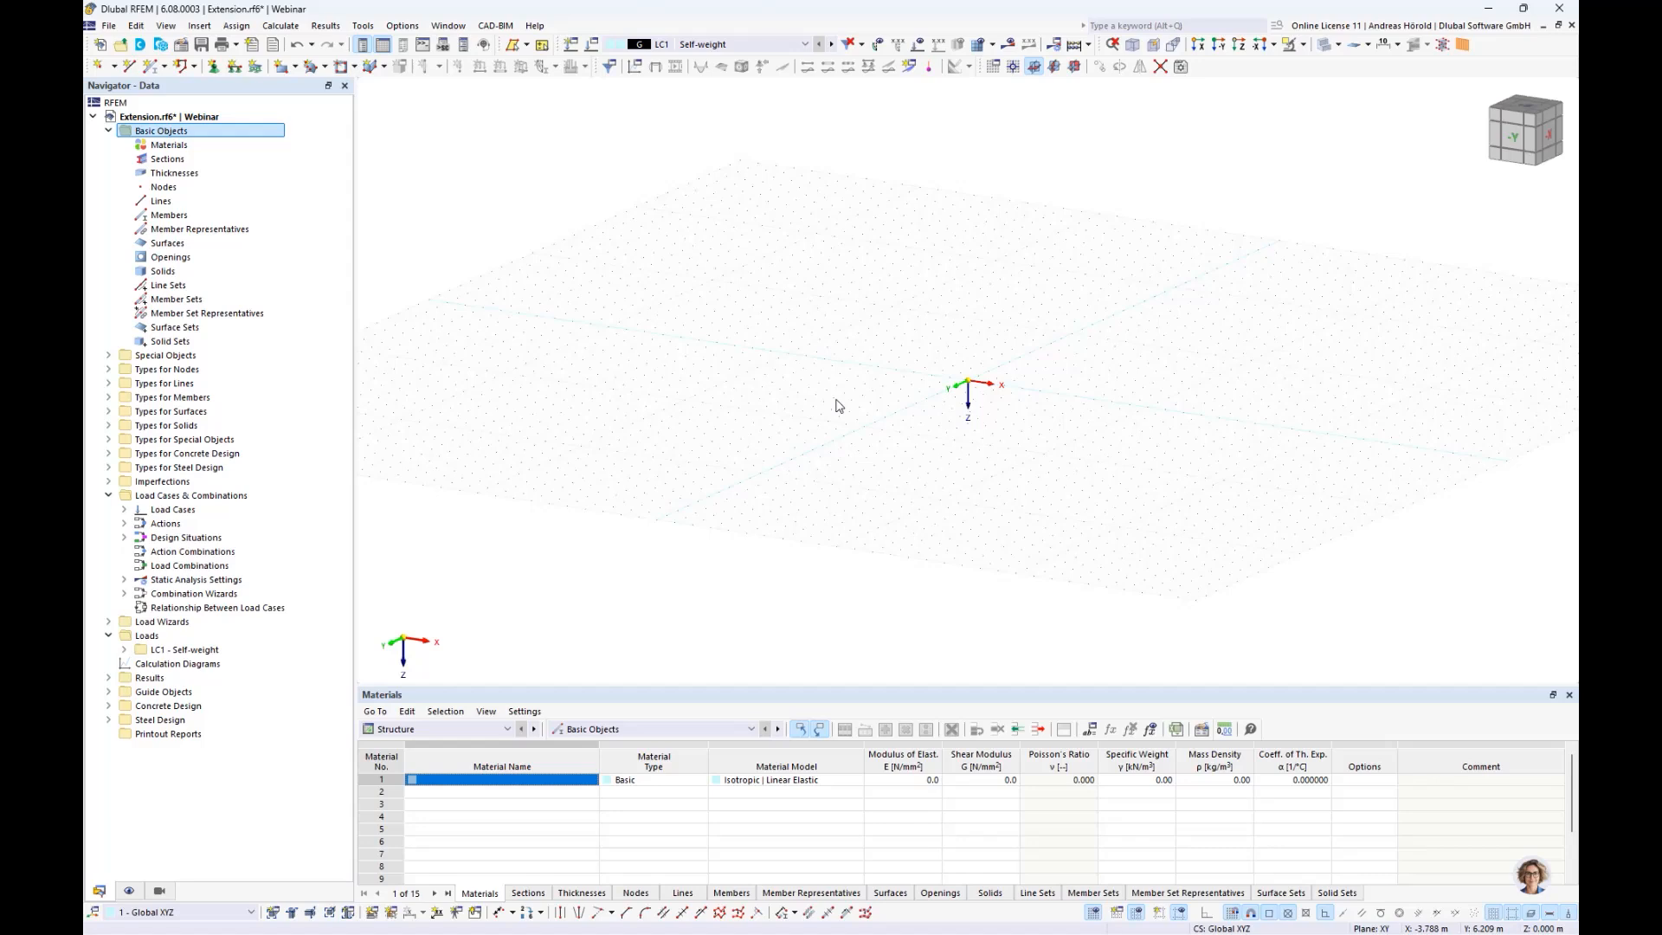
- Set the work plane to XZ and show it face-on in the -Y view, enlarged around the origin
left_click(1075, 67)
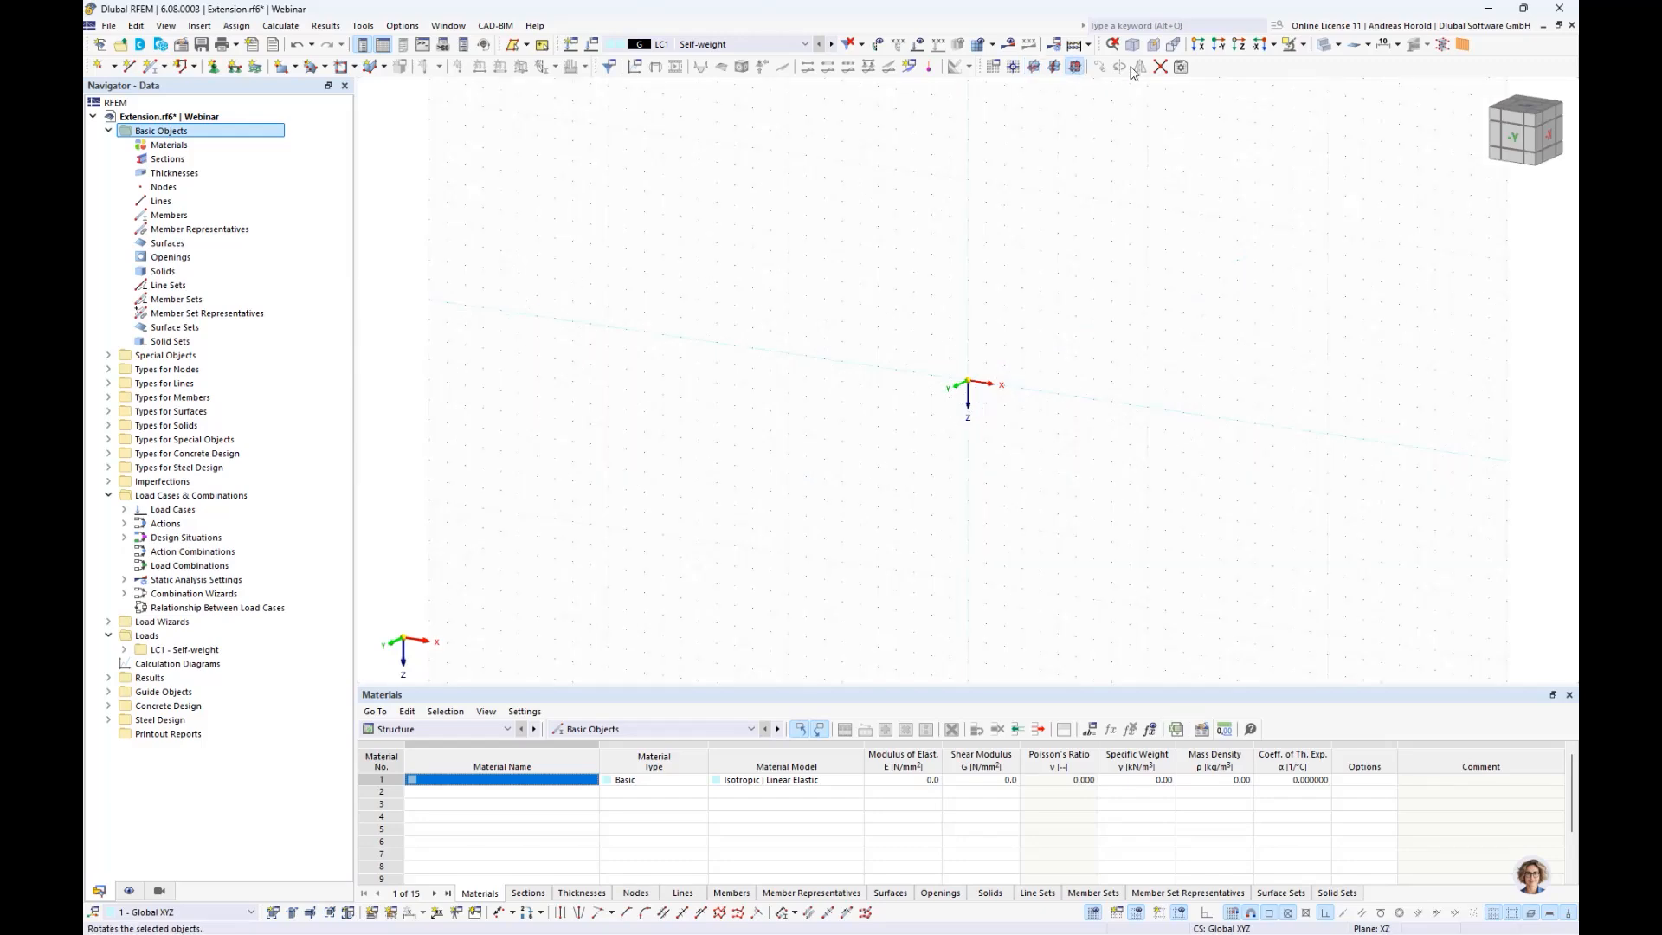
left_click(1219, 45)
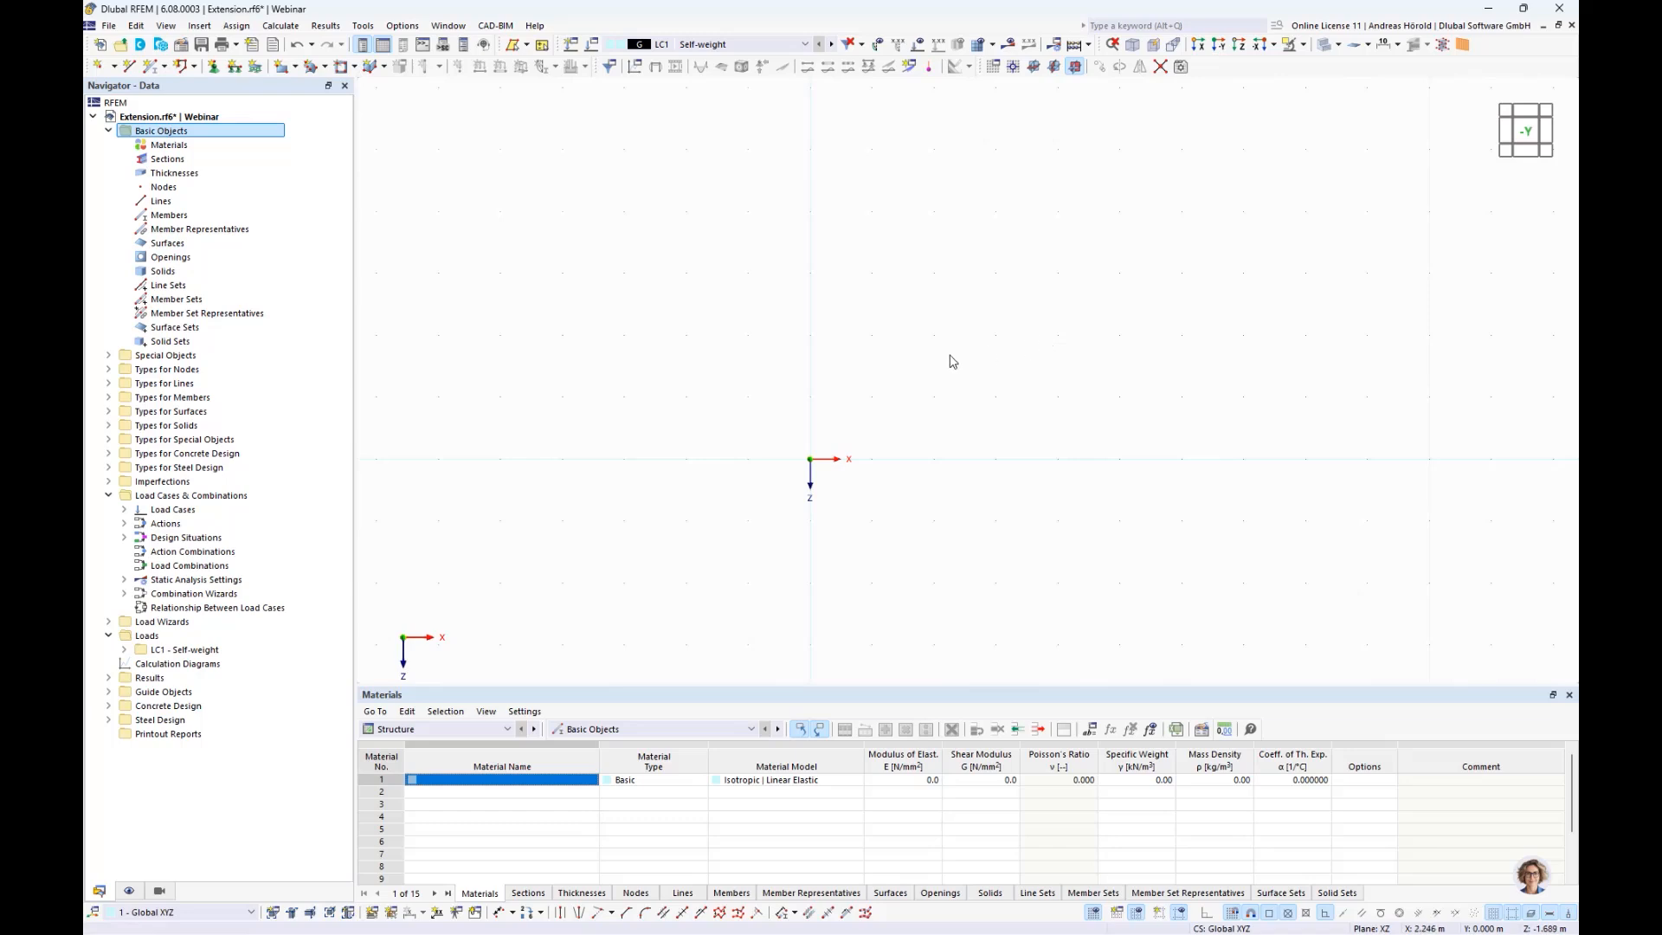
middle_click_drag(950, 356, 964, 431)
scroll(960, 416, "up", 1)
scroll(950, 415, "up", 1)
- Start a new beam member and choose the HE 160 A section from the ArcelorMittal (2018) HE A series of the section library
left_click(149, 67)
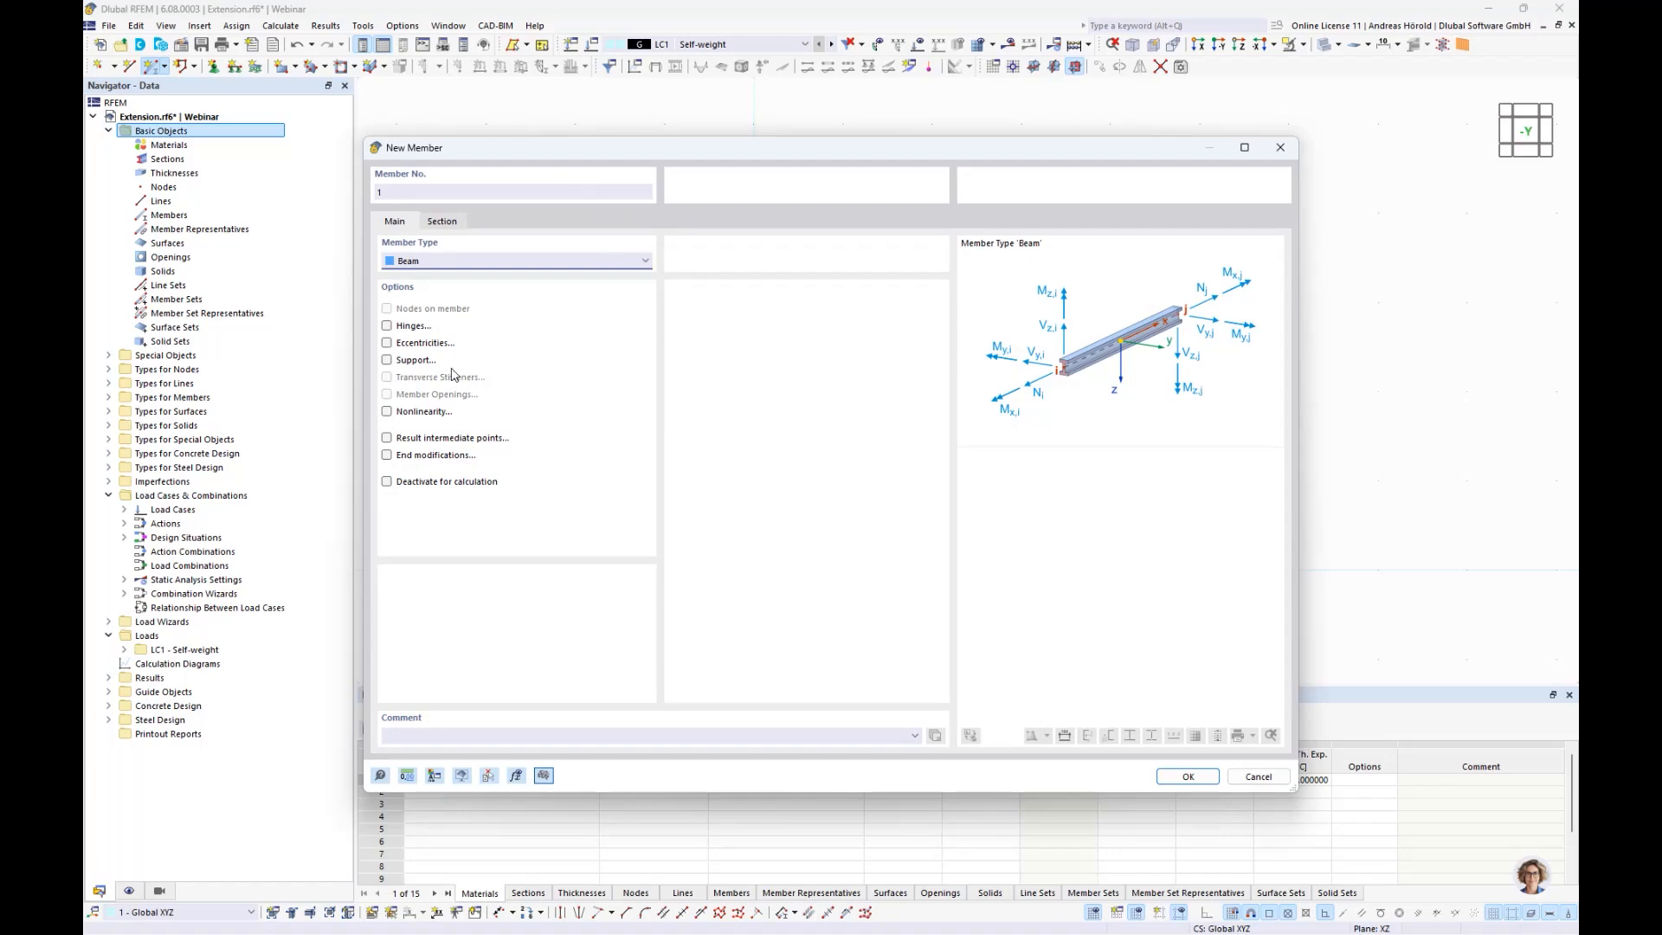
left_click(473, 264)
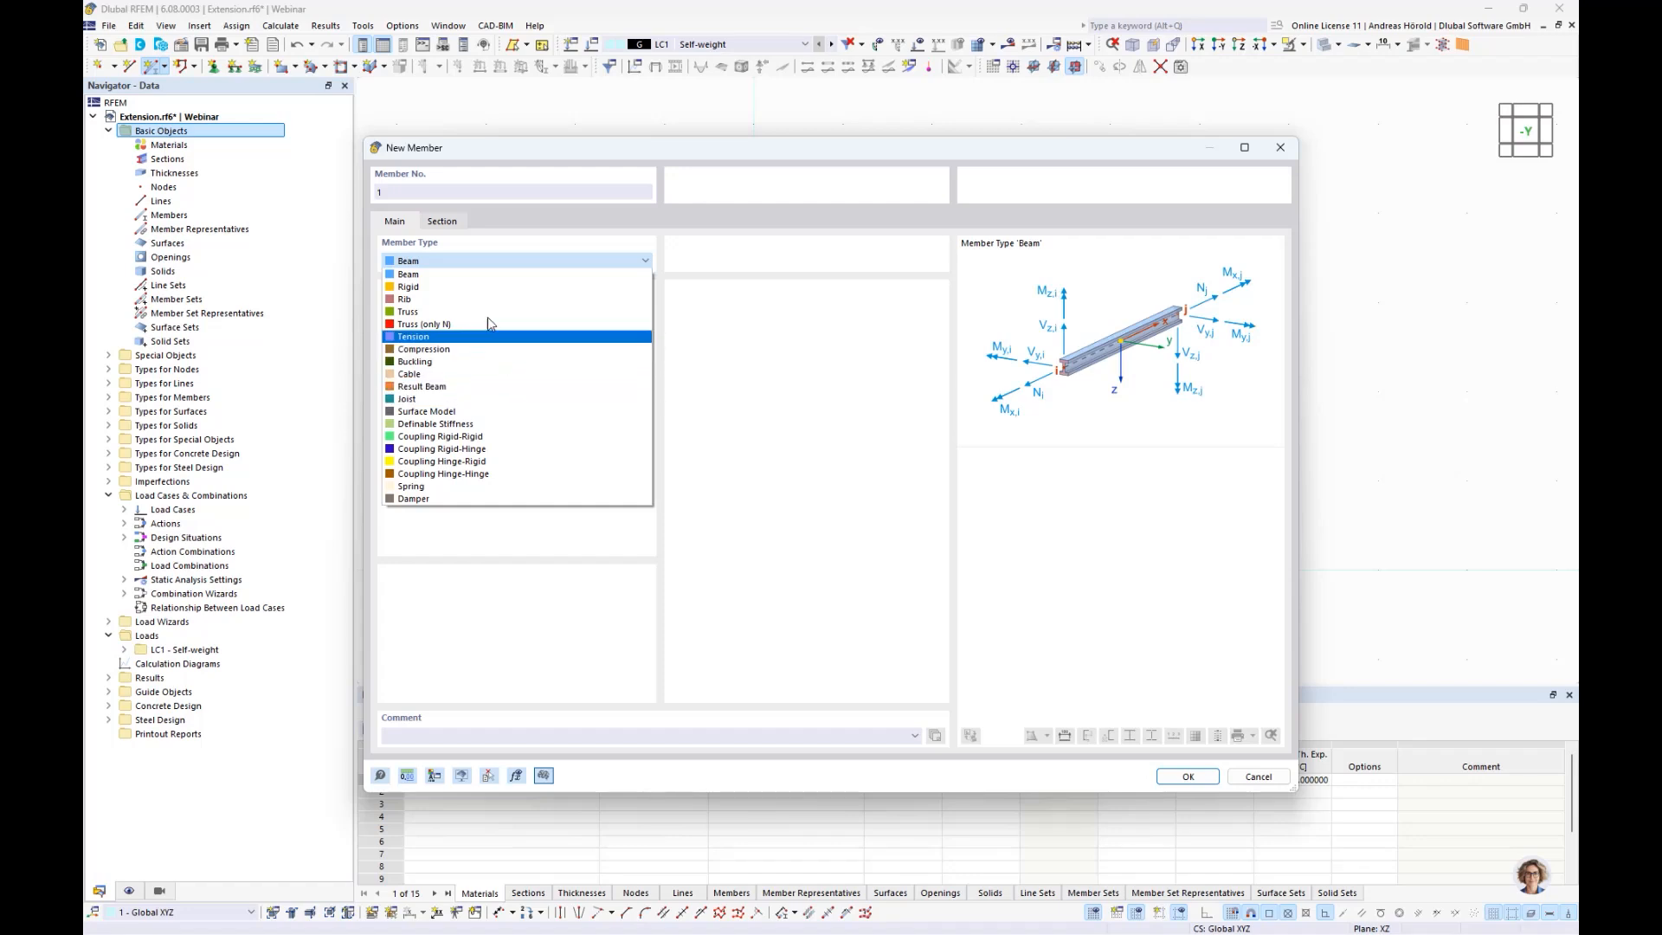
left_click(439, 223)
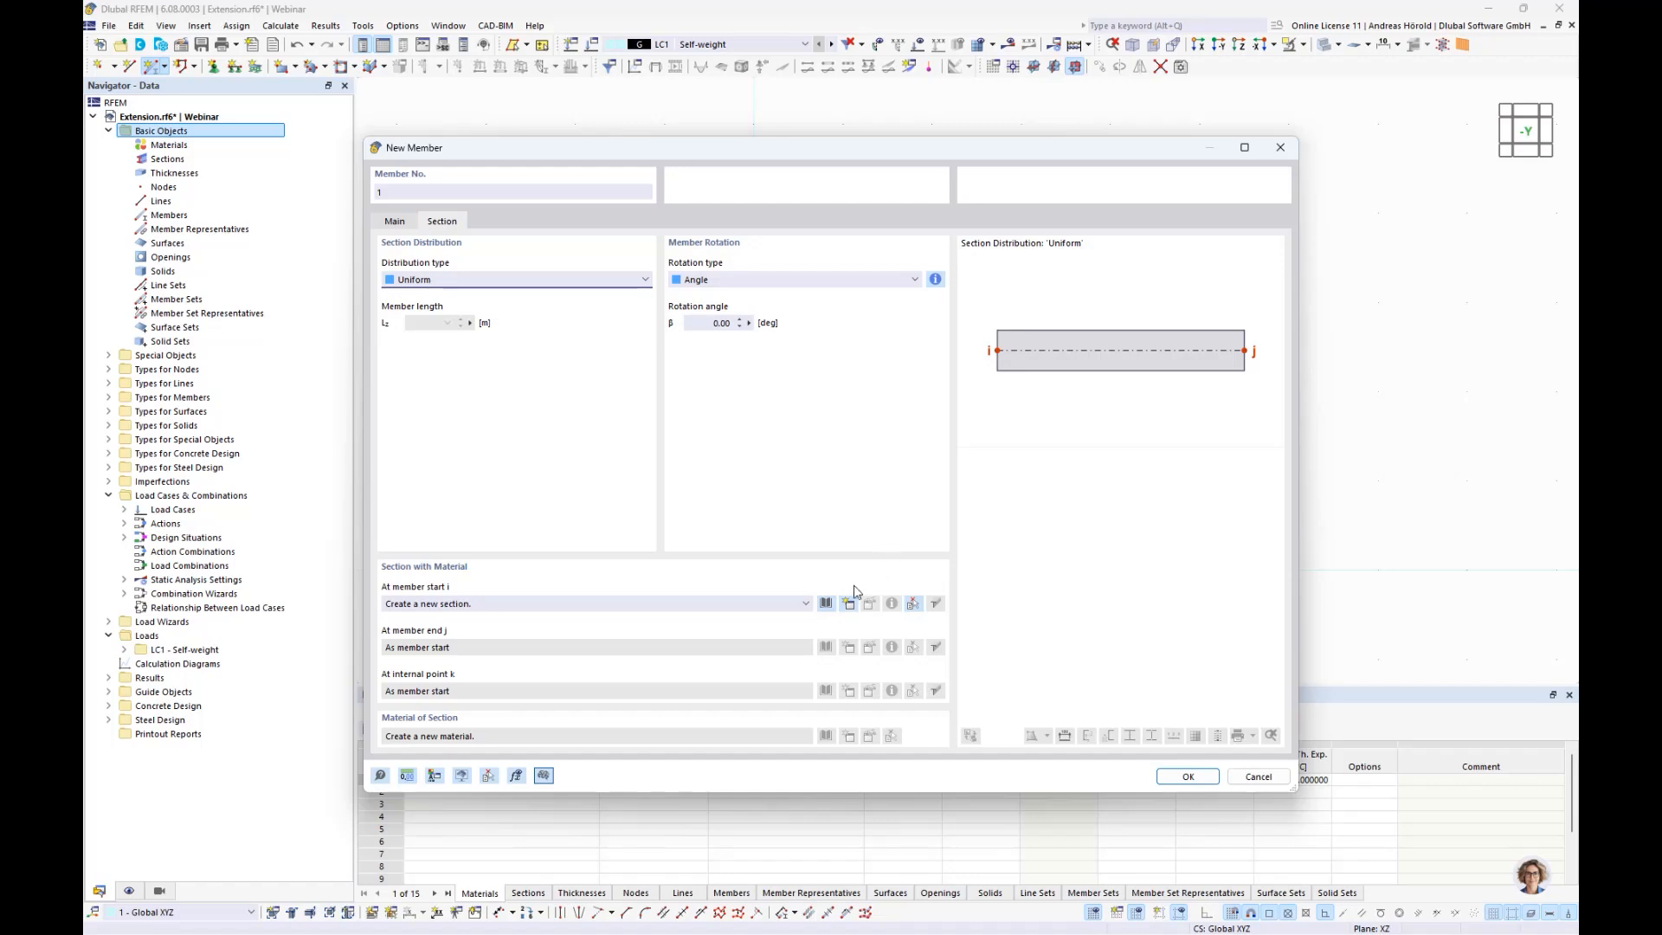
left_click(826, 603)
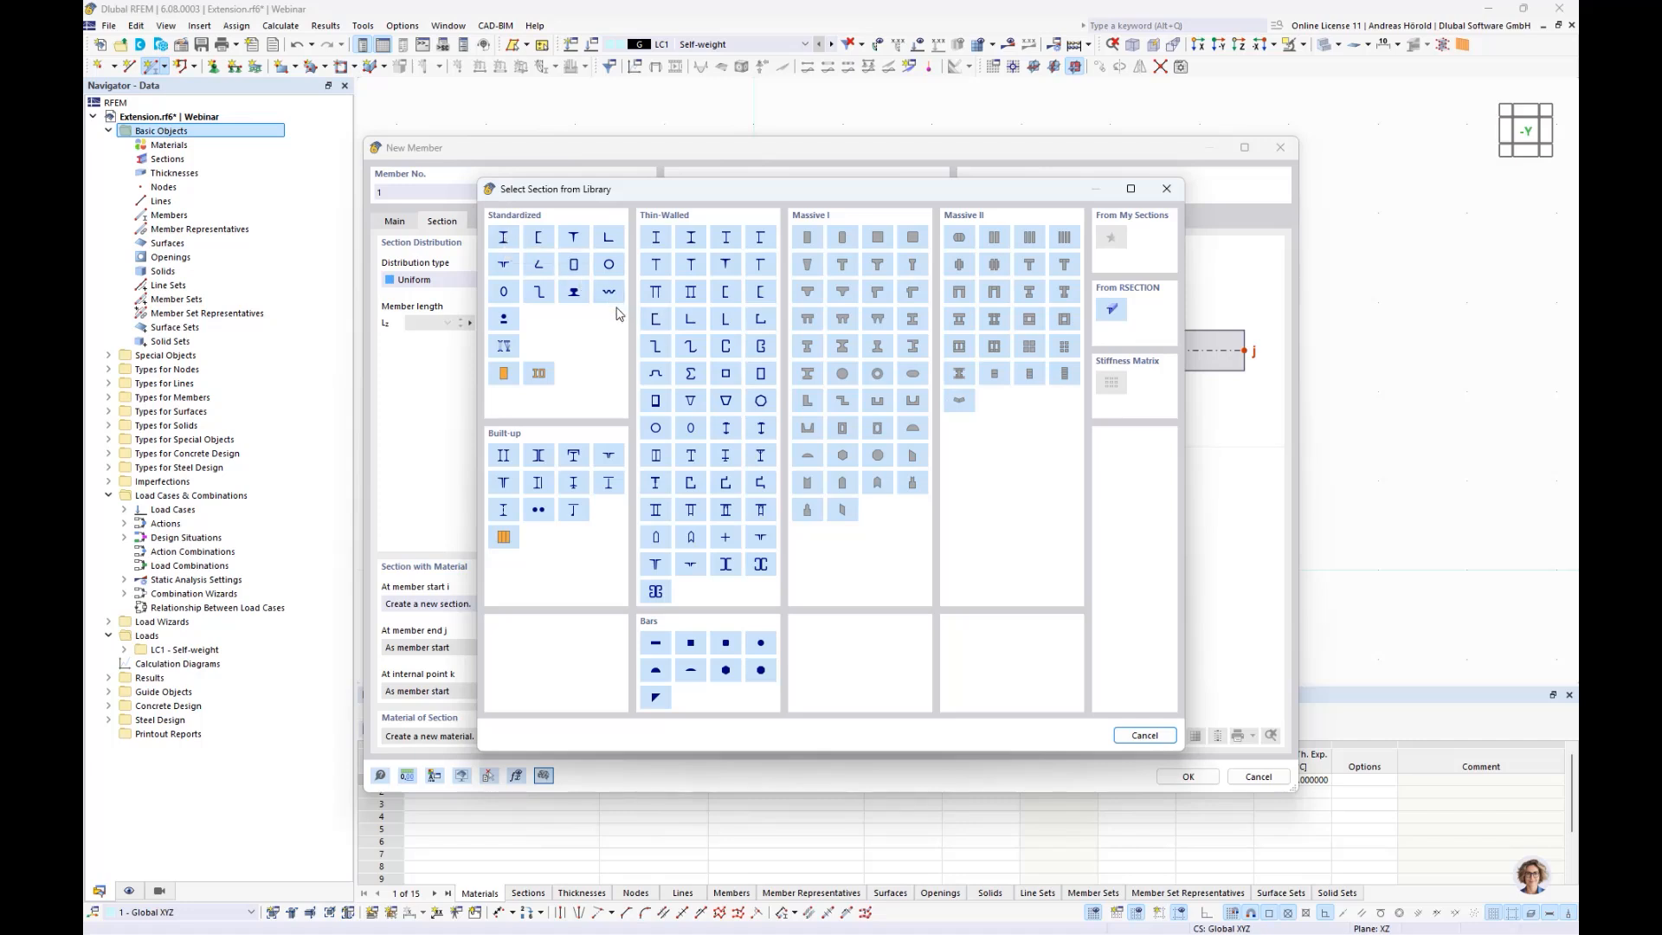
left_click(504, 238)
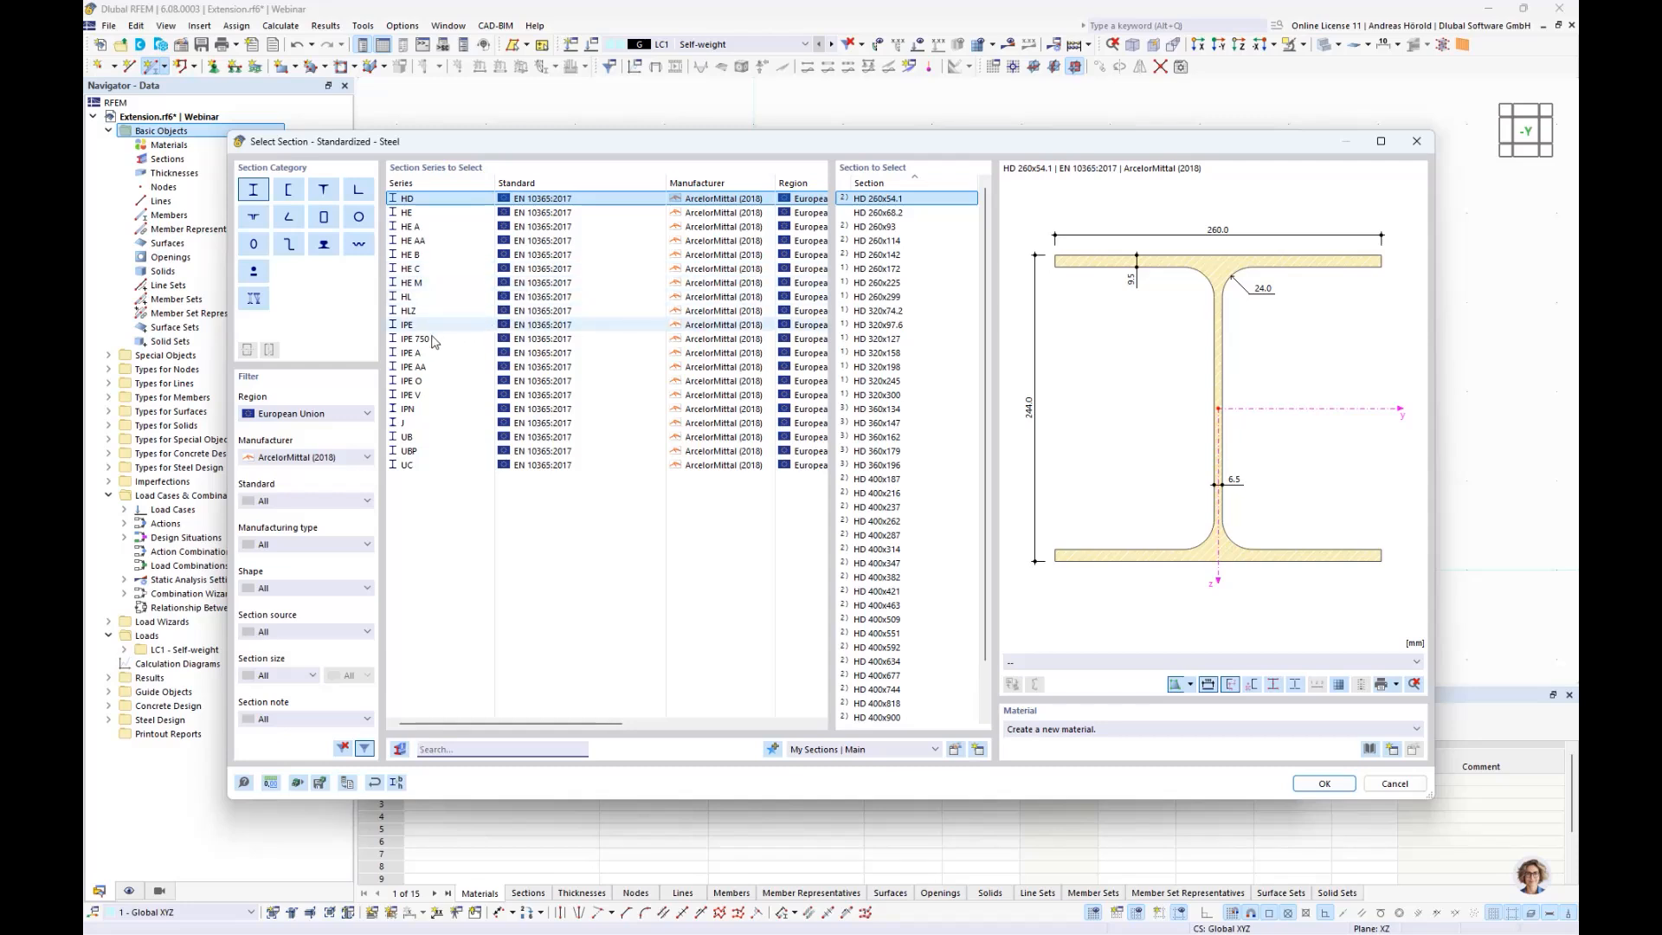
left_click(292, 414)
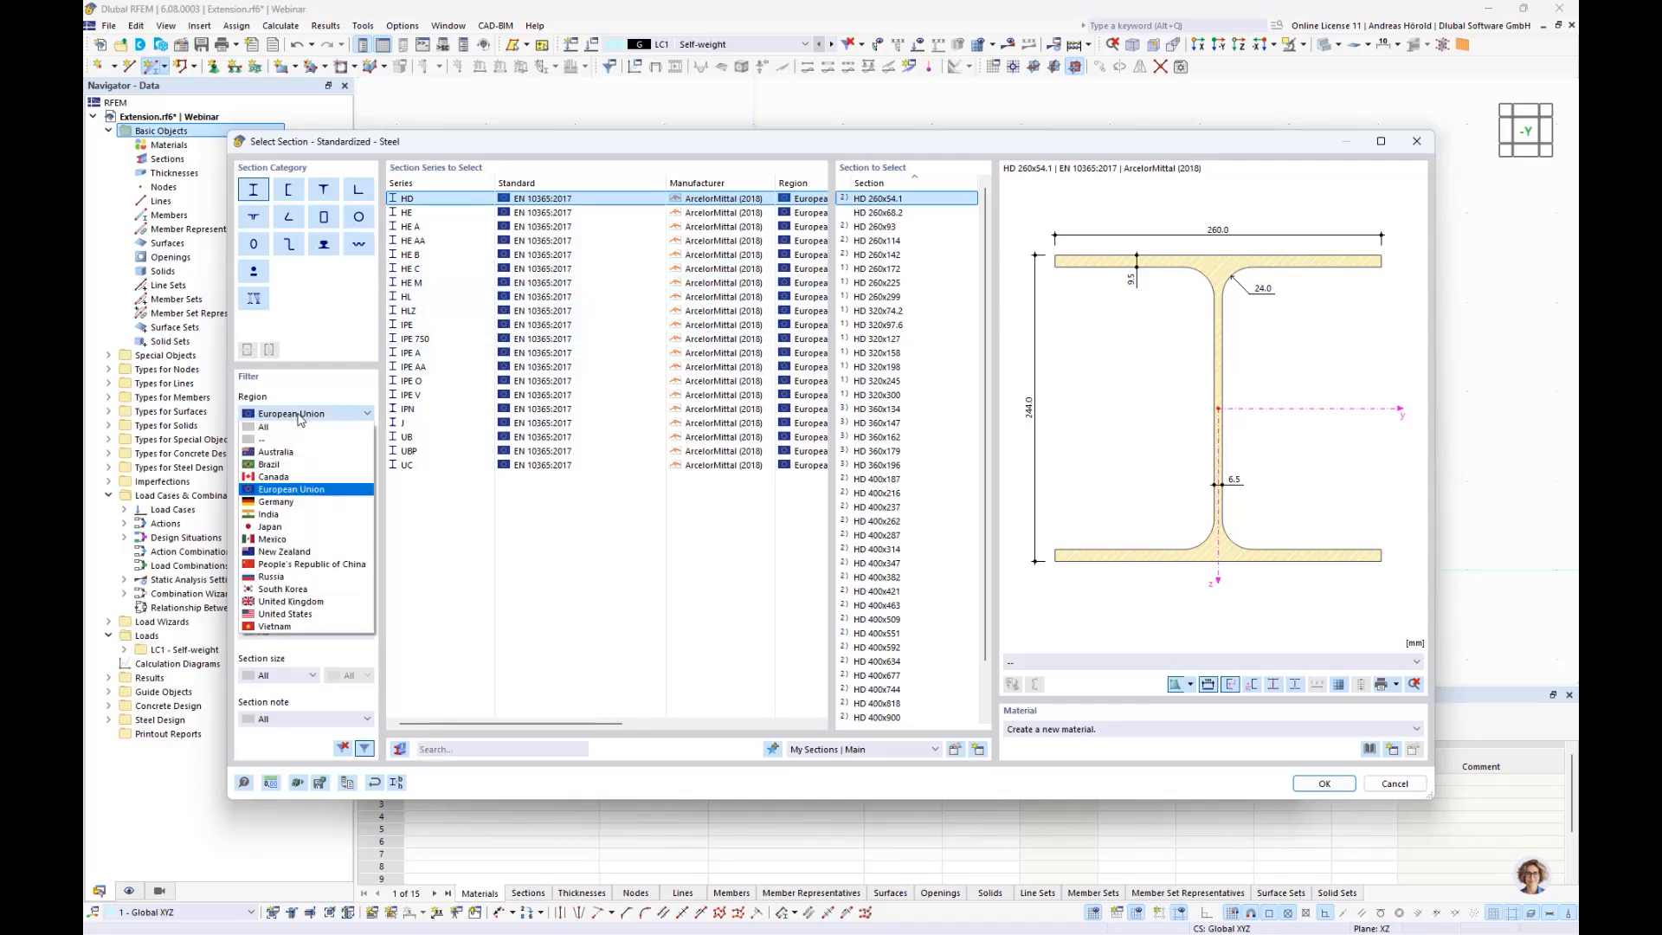
left_click(299, 417)
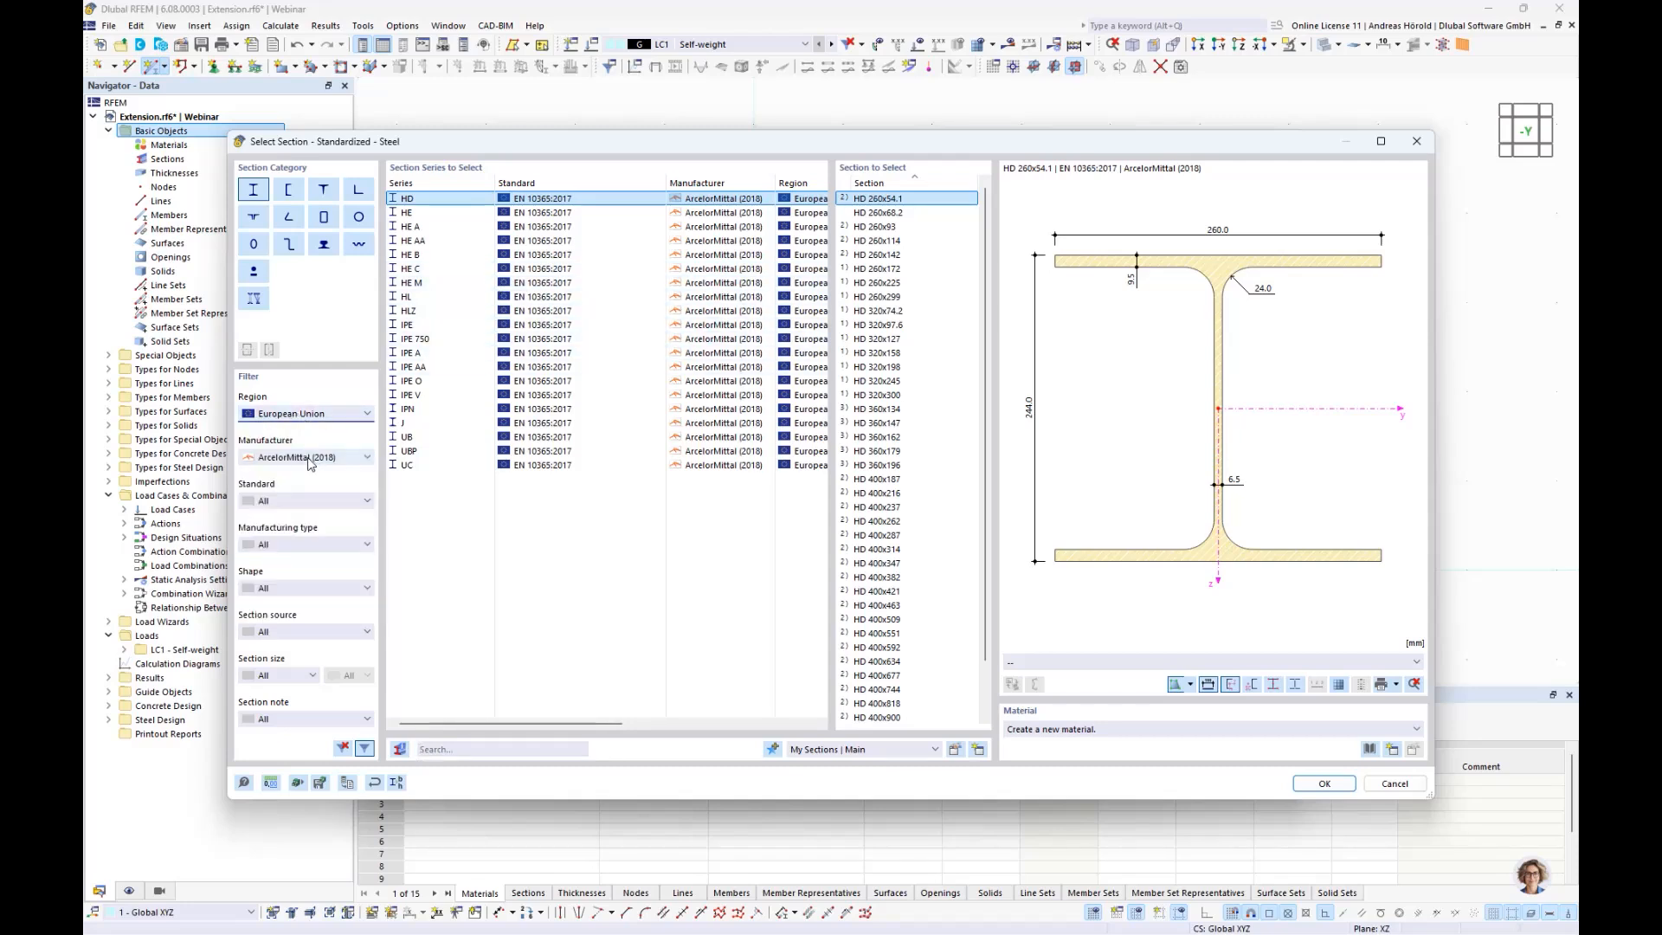
left_click(422, 228)
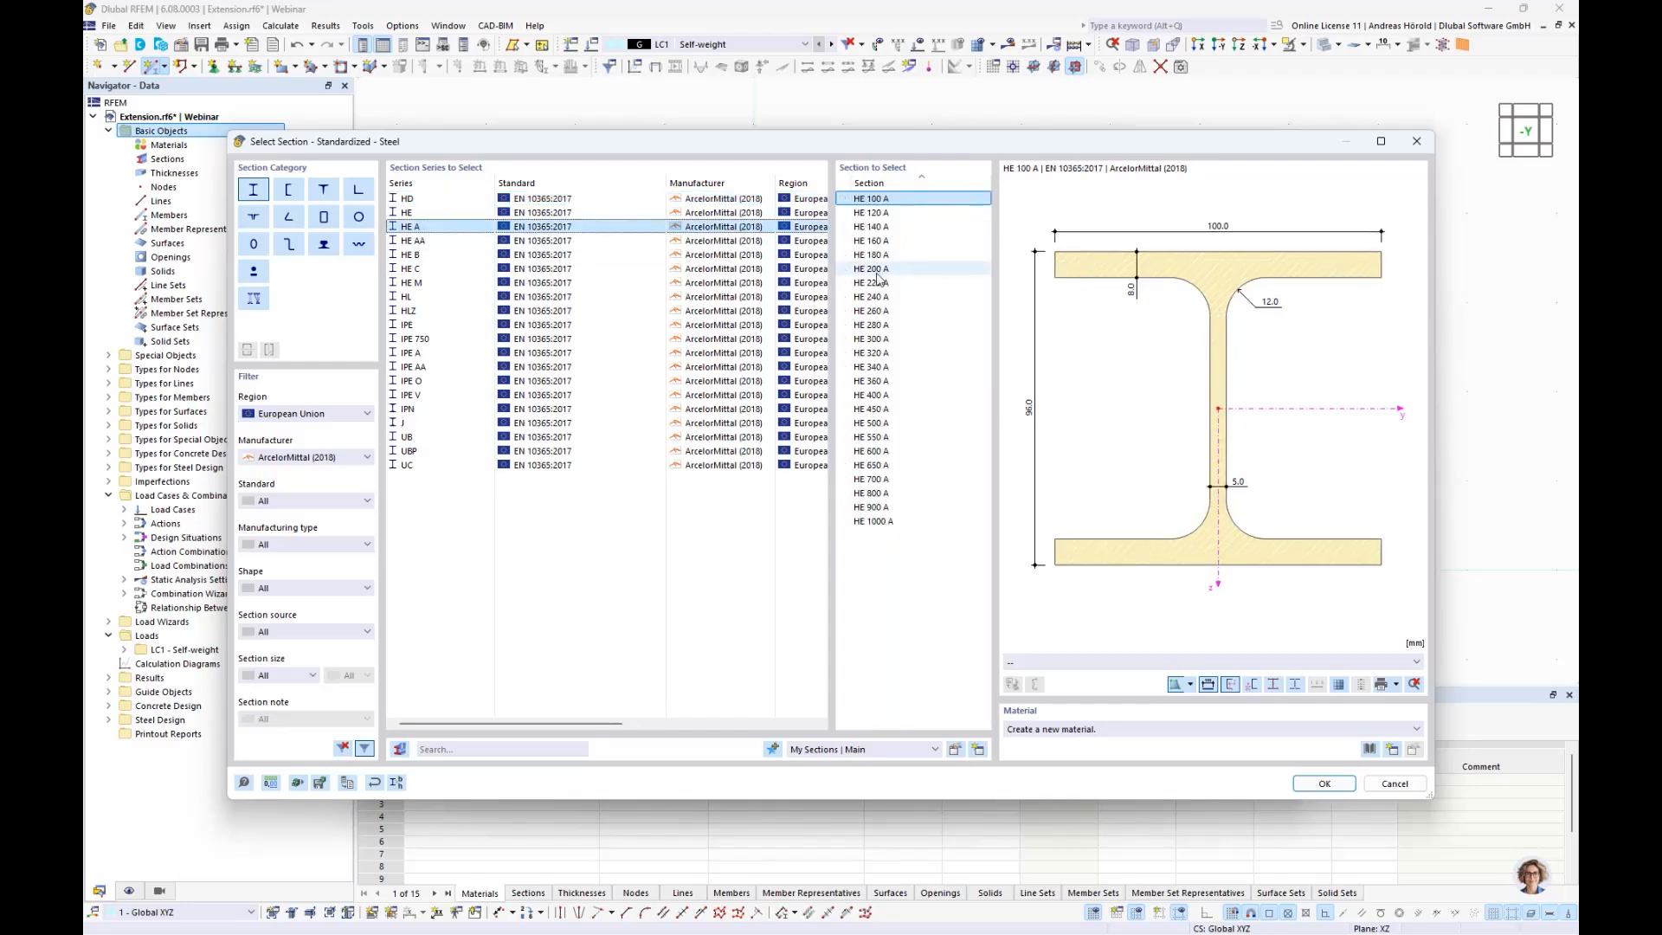
left_click(889, 242)
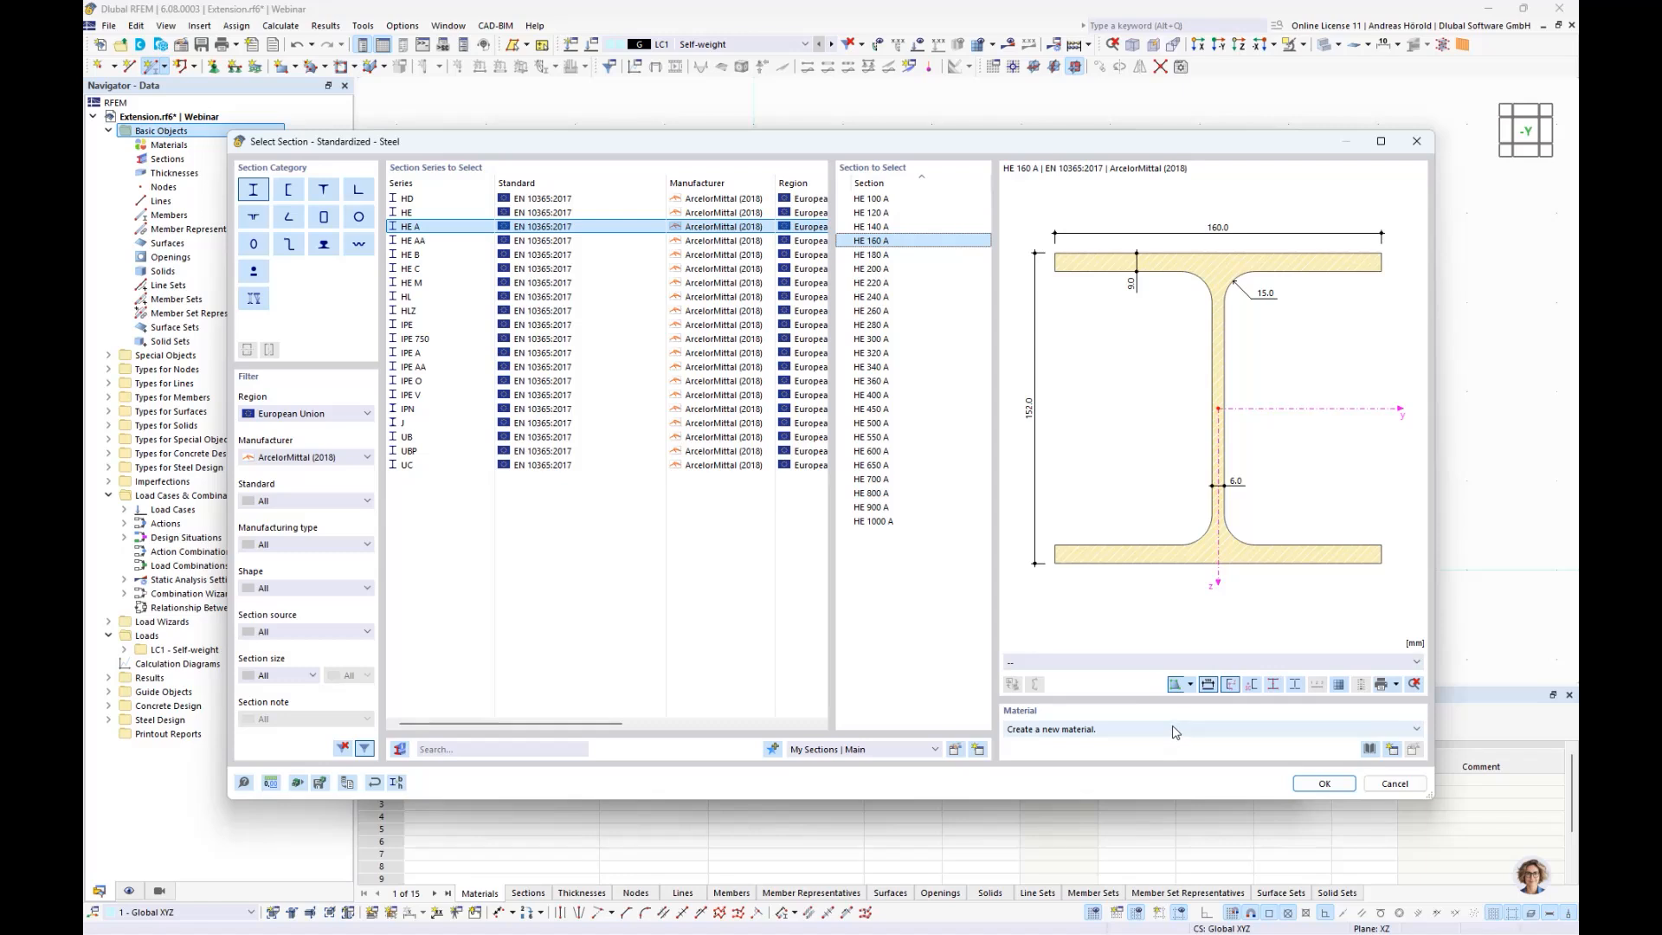
- Filter the material library for the section to the European Union region, Steel material type and Carbon Steel subtype
left_click(1370, 749)
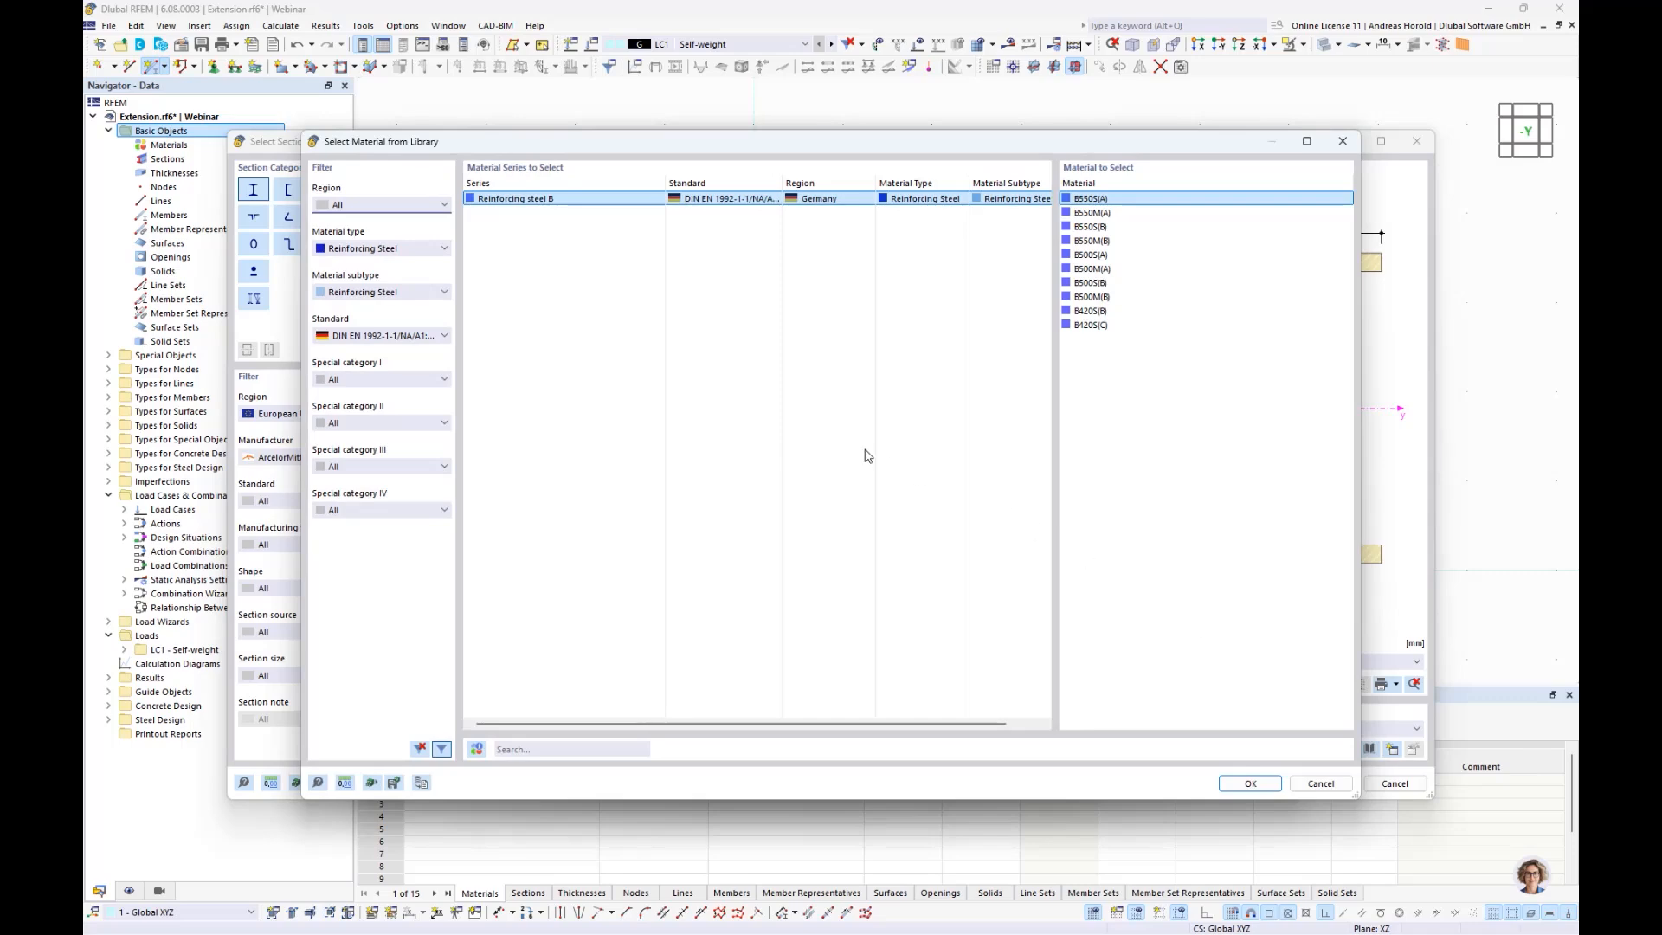
left_click(382, 205)
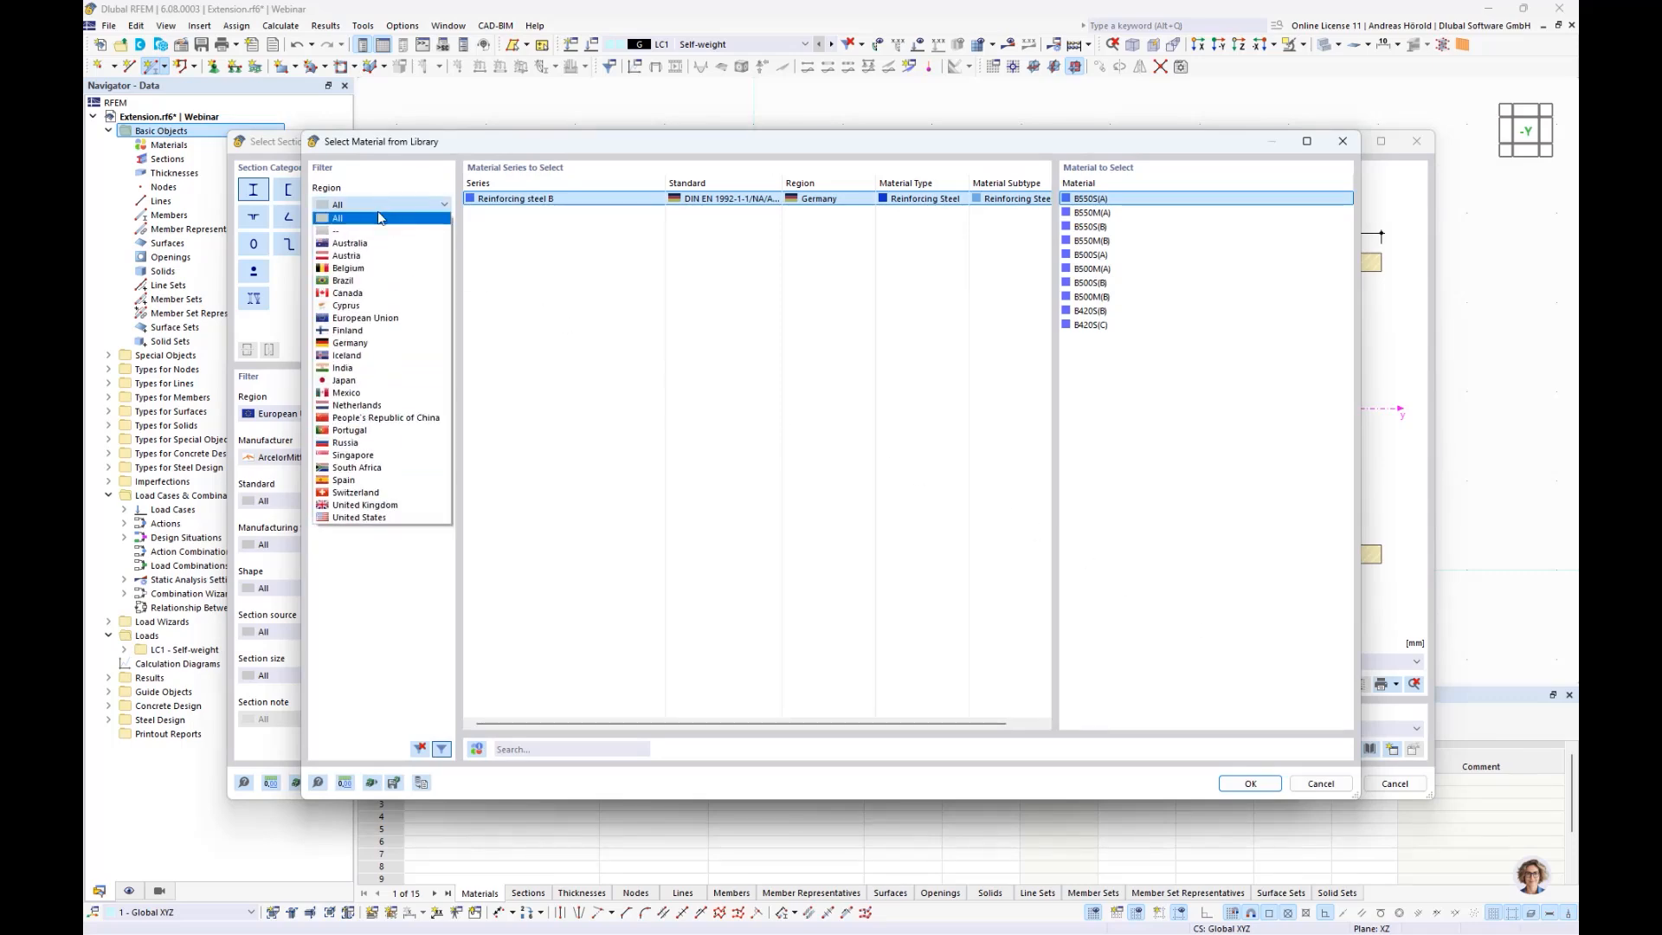
left_click(386, 317)
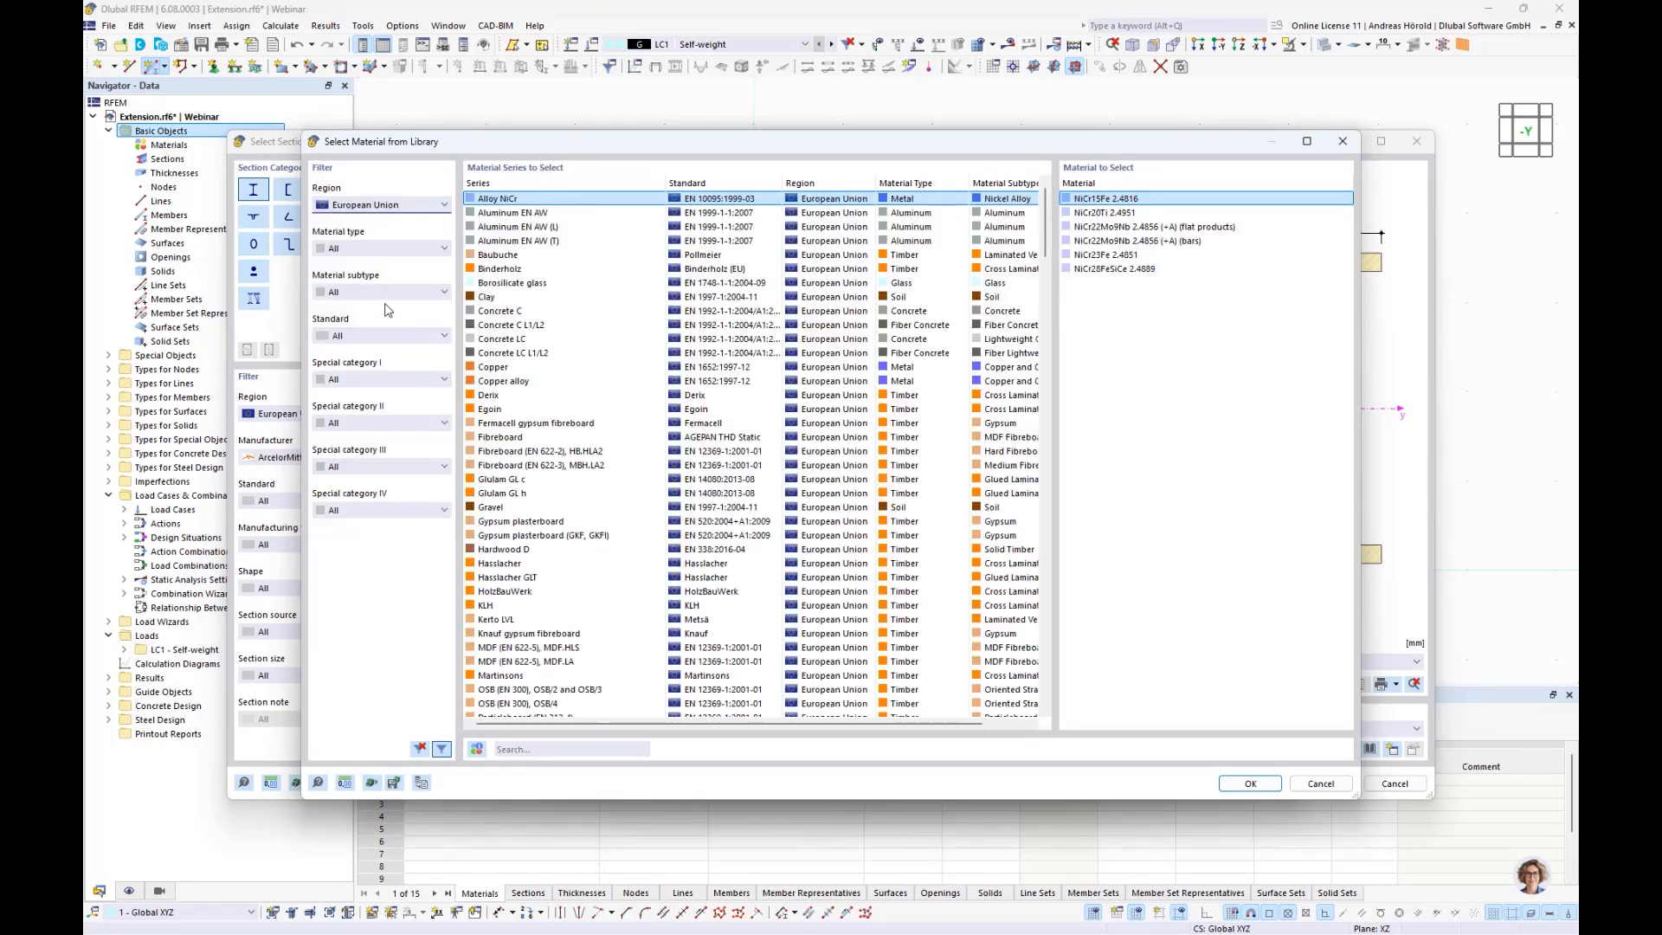
left_click(385, 250)
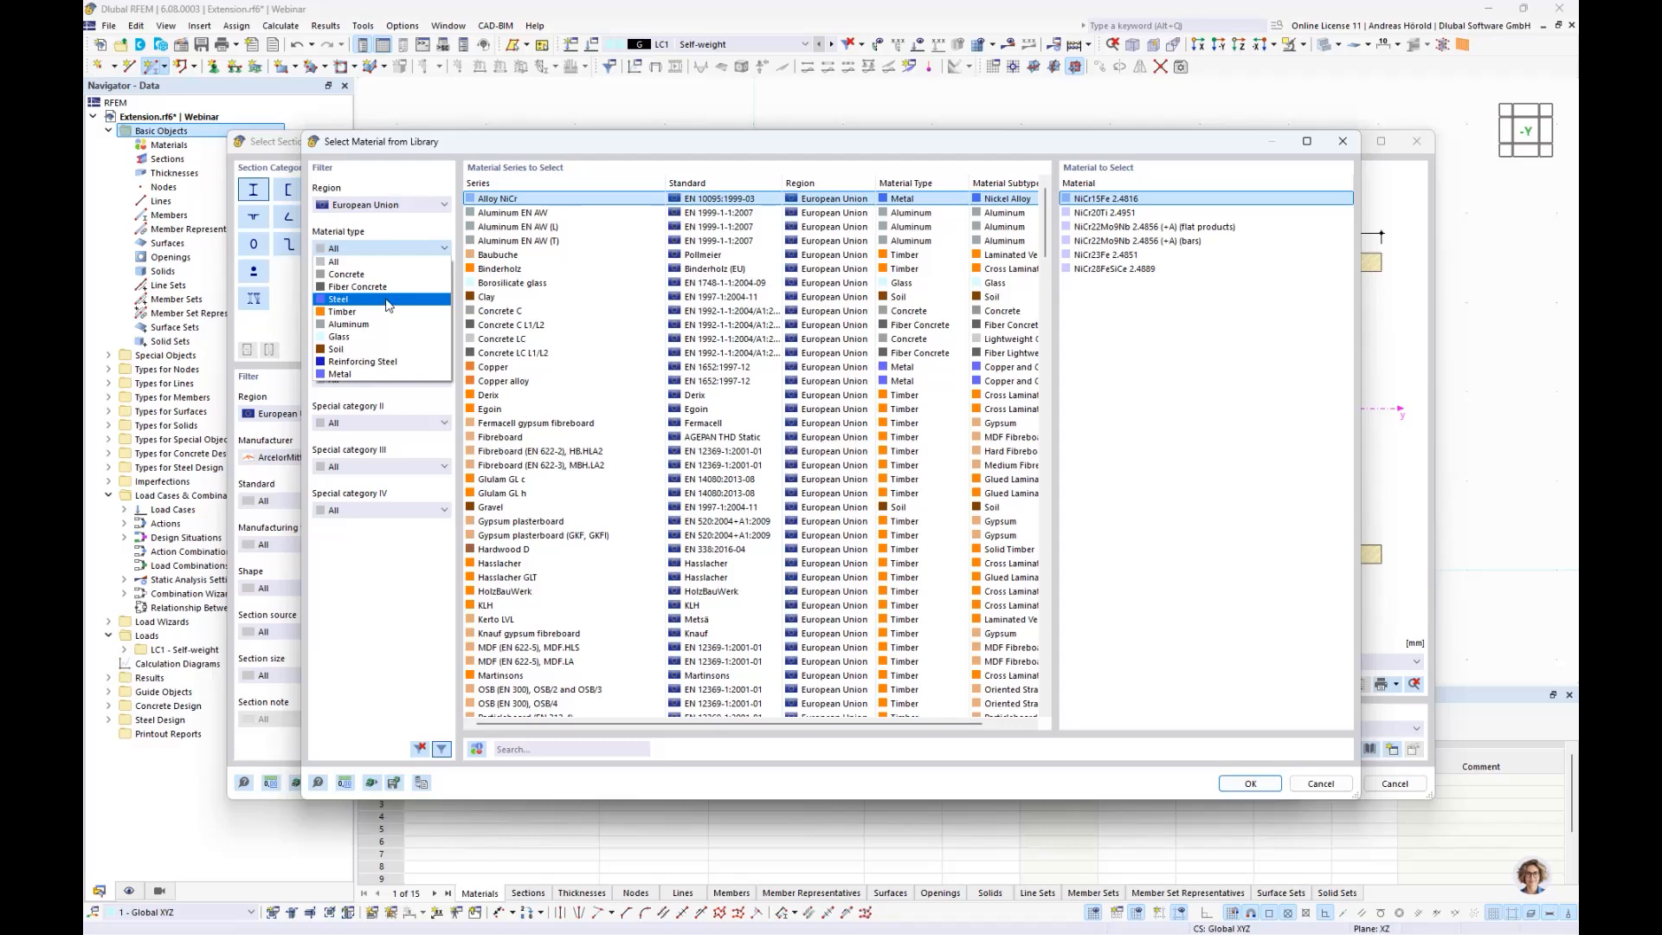
left_click(386, 302)
left_click(385, 292)
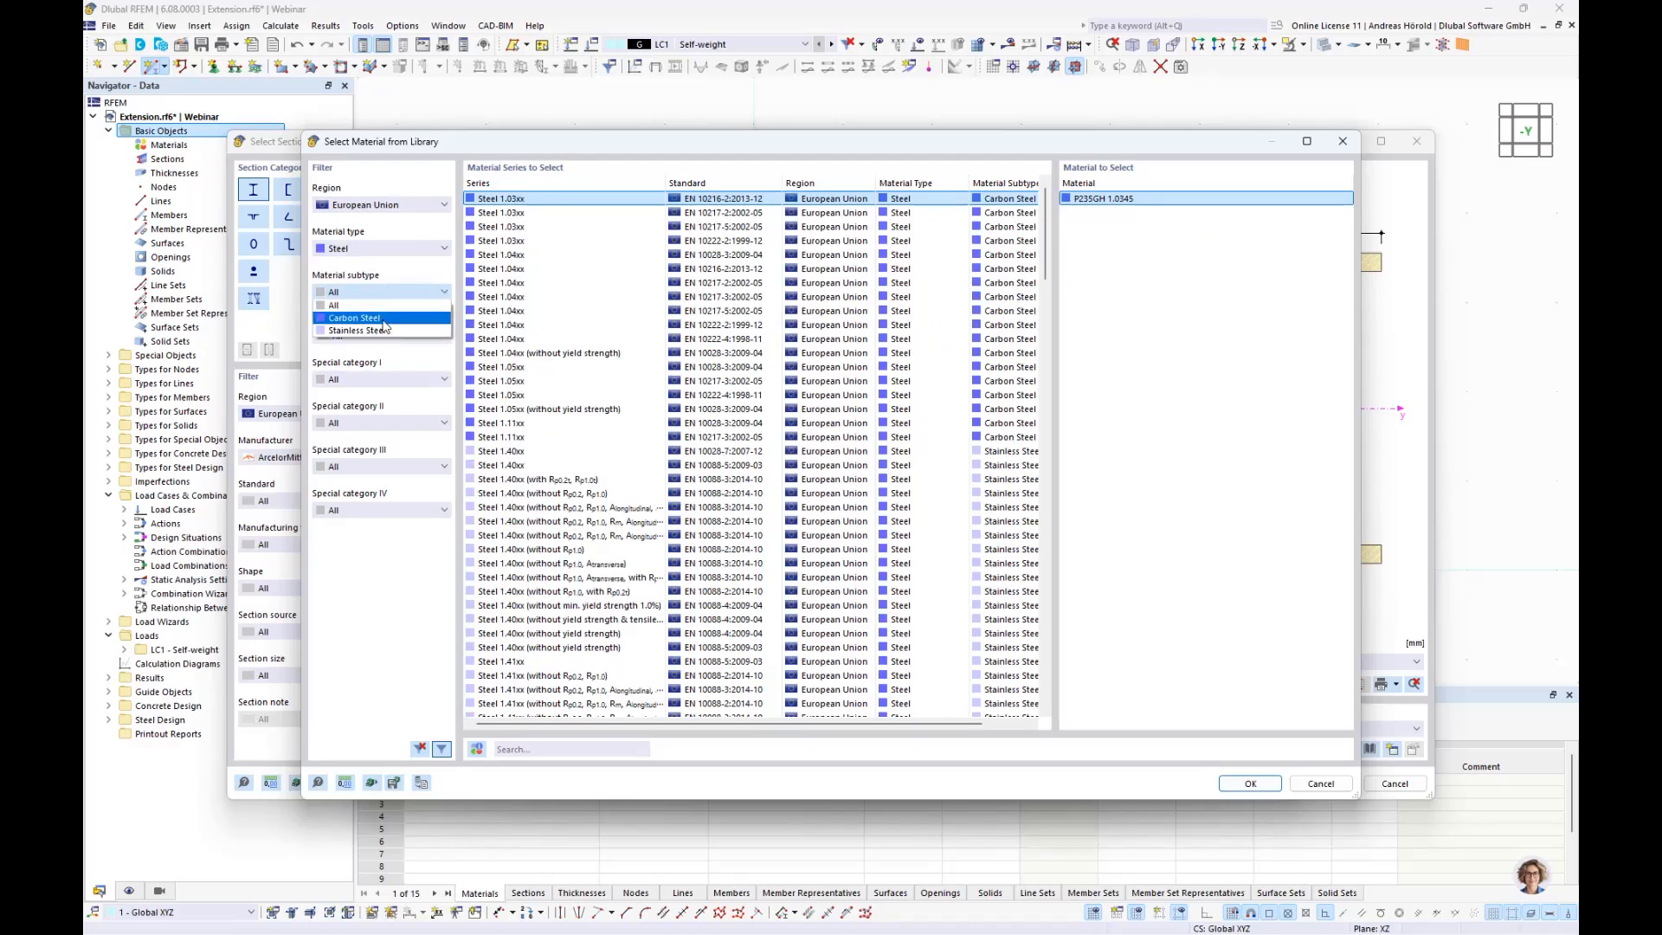
left_click(384, 320)
- Assign material S235JR from the Steel S series of EN 10025-2:2019-08 and accept the HE 160 A section
scroll(564, 399, "down", 10)
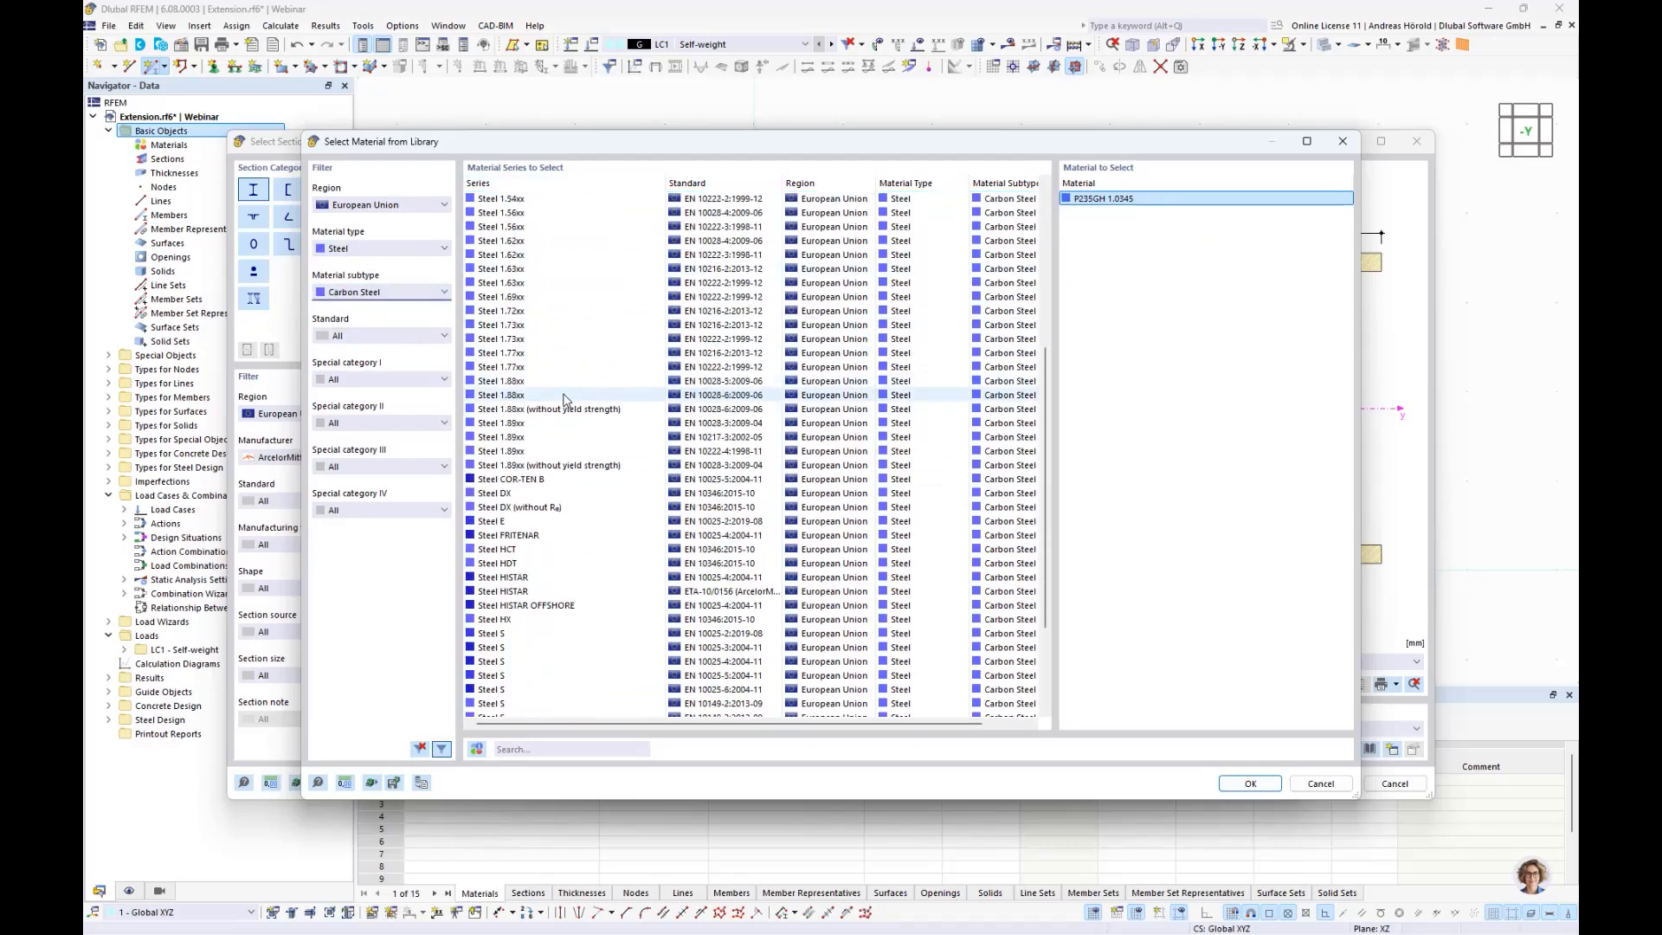
scroll(563, 399, "down", 4)
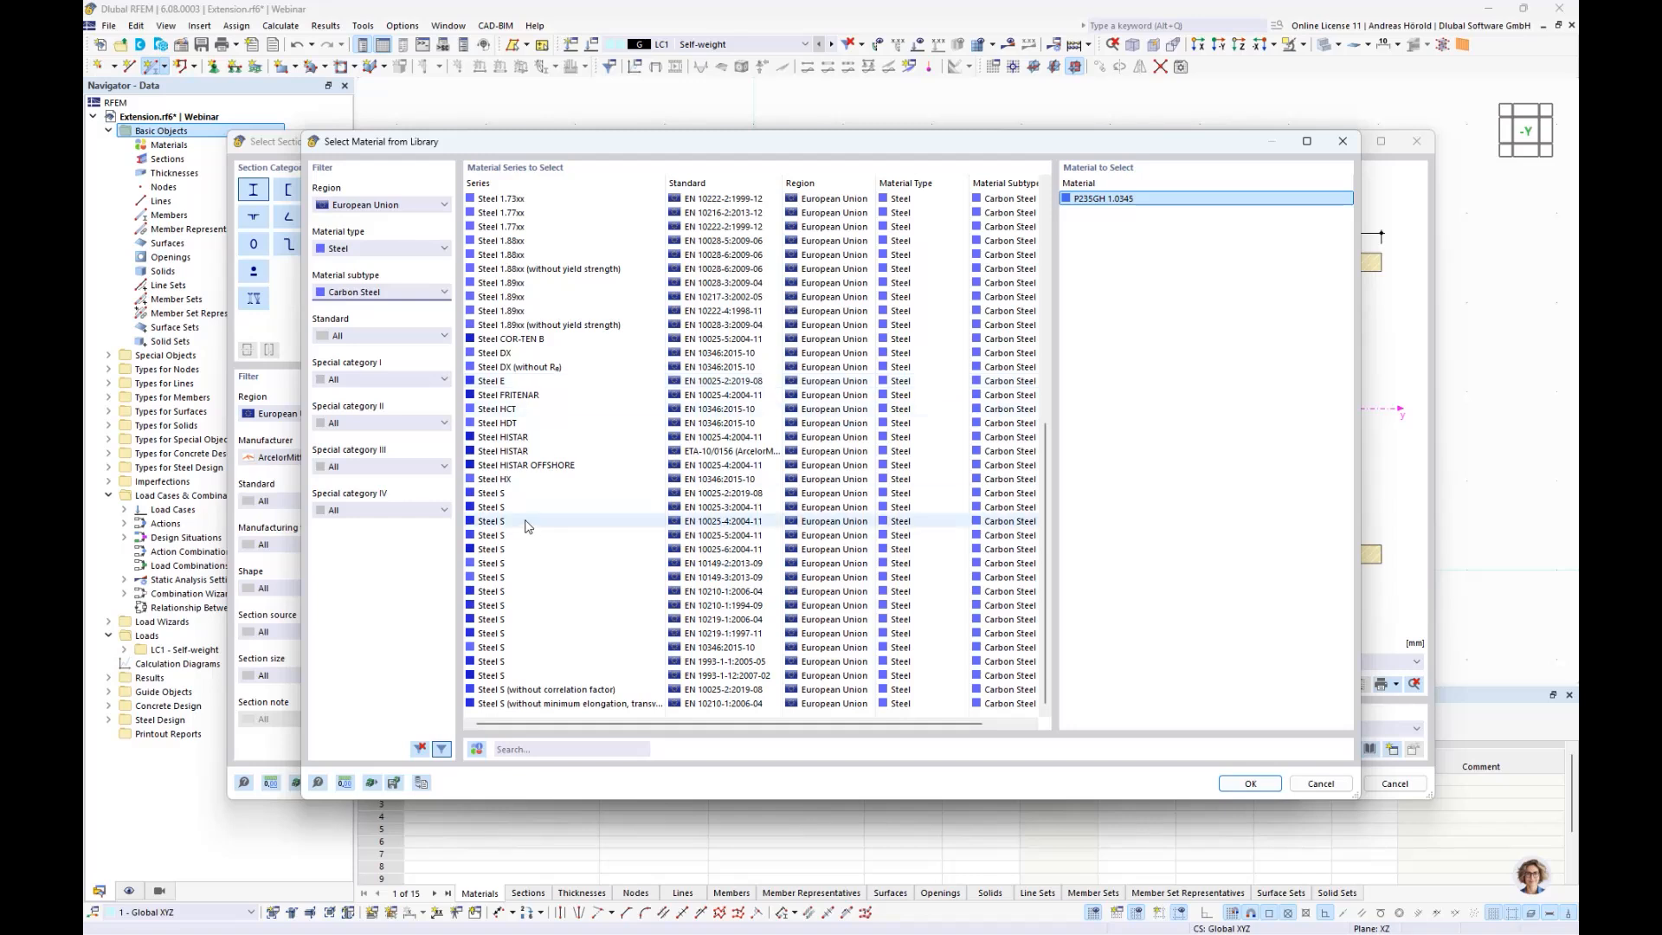
left_click(521, 494)
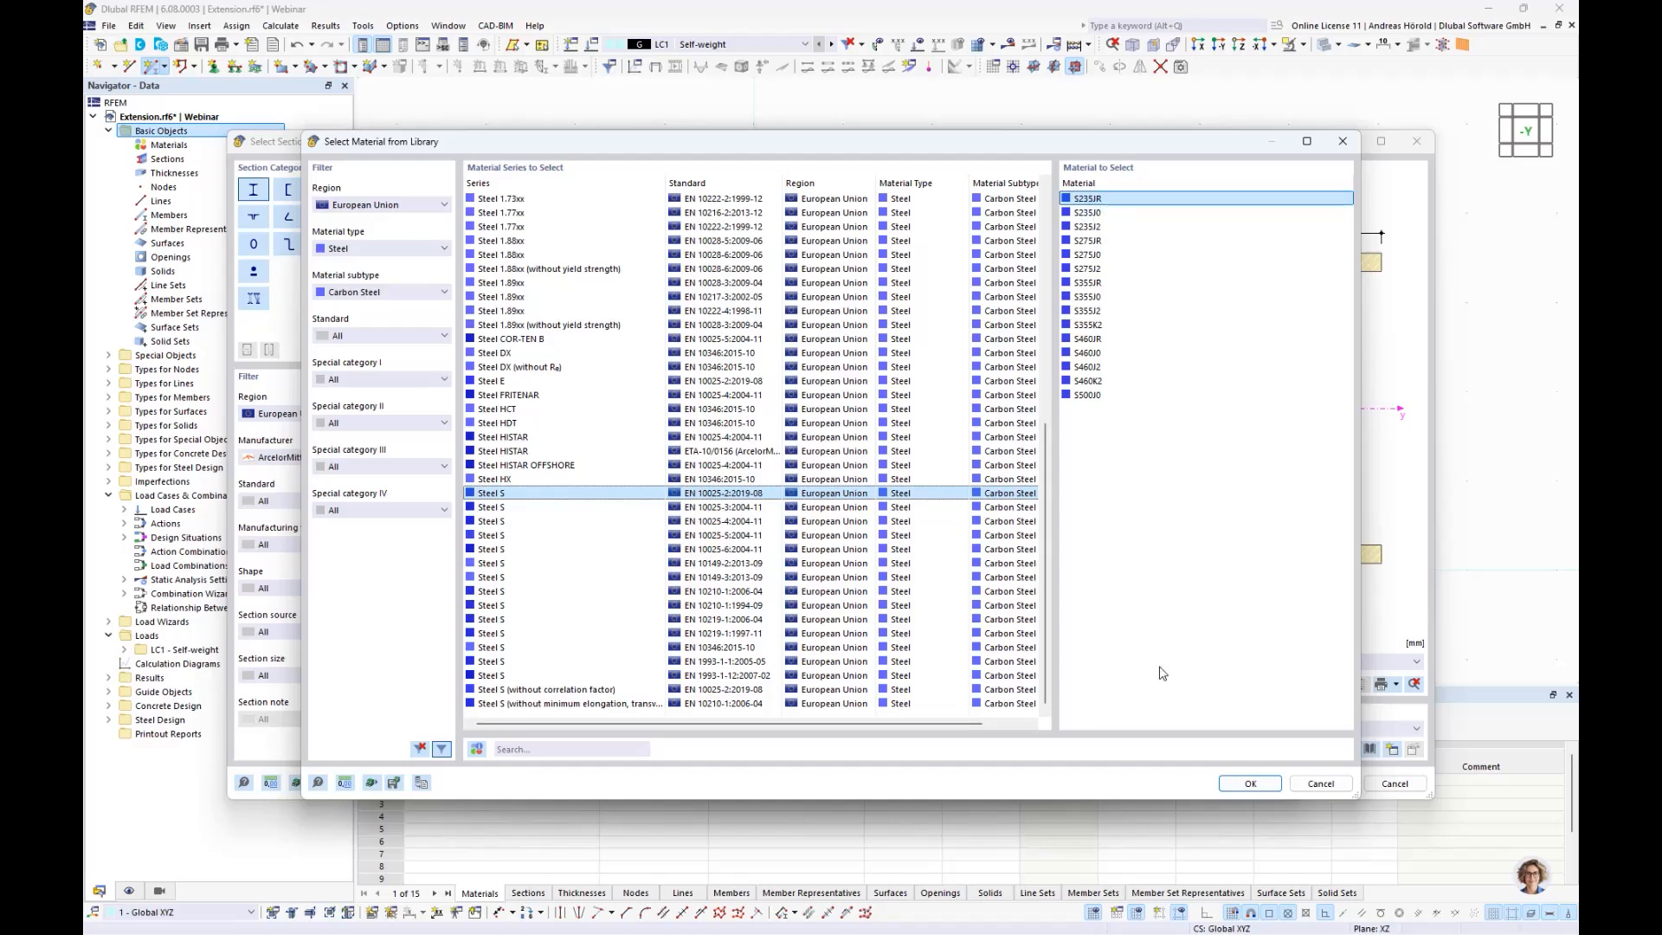
left_click(1247, 783)
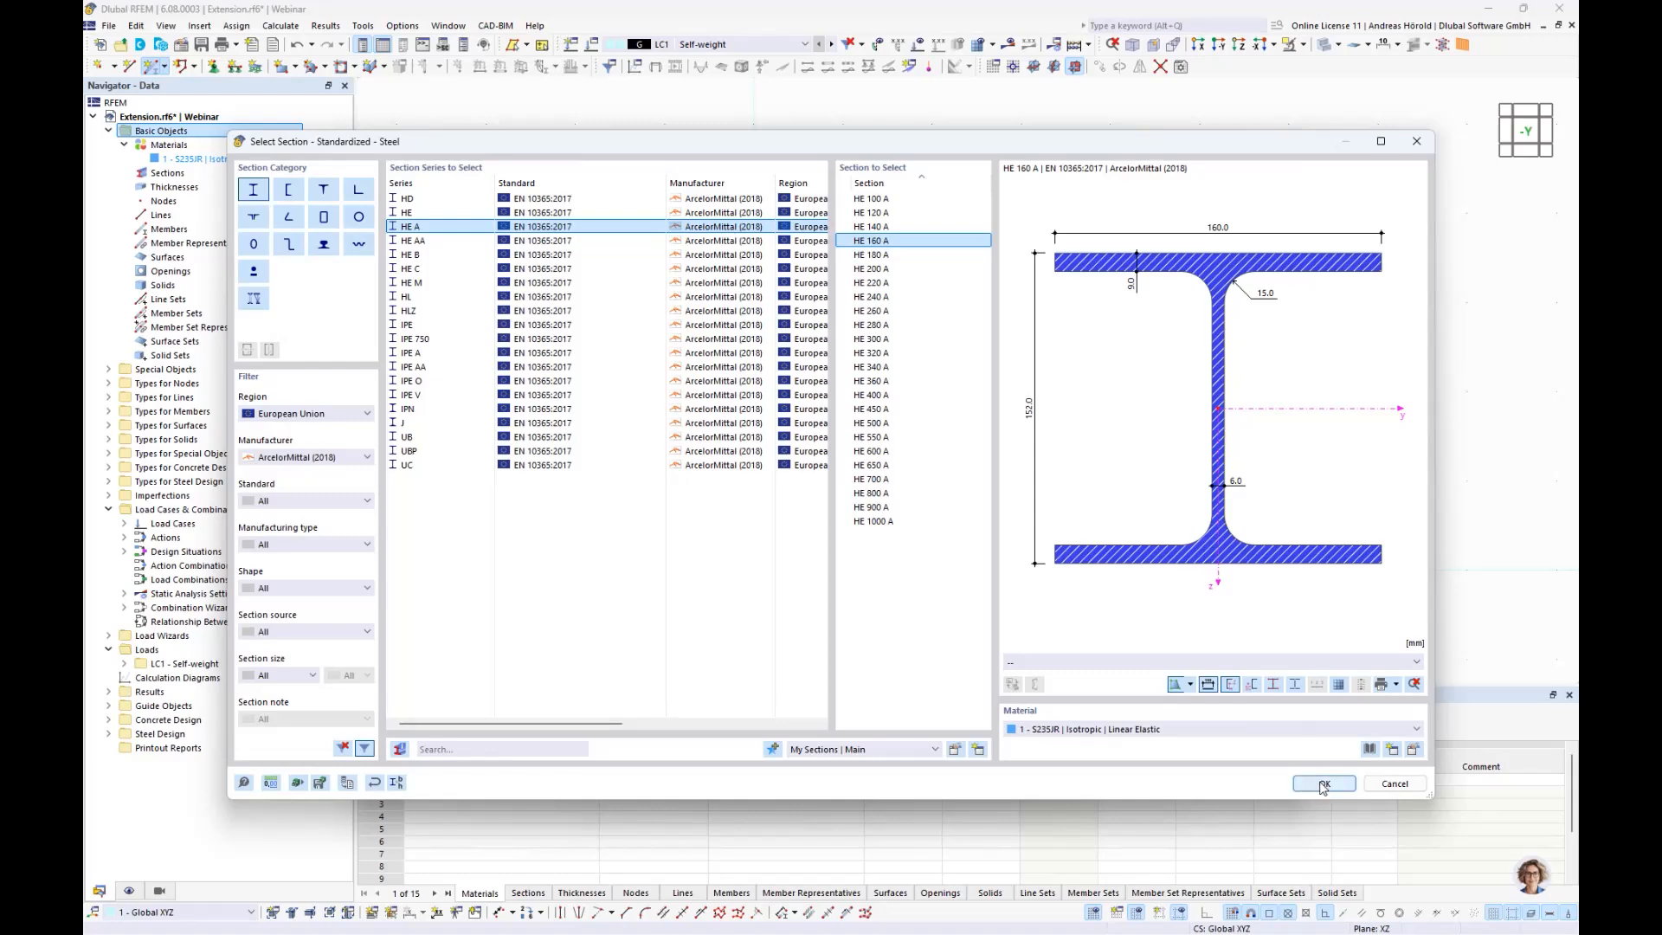
left_click(1324, 784)
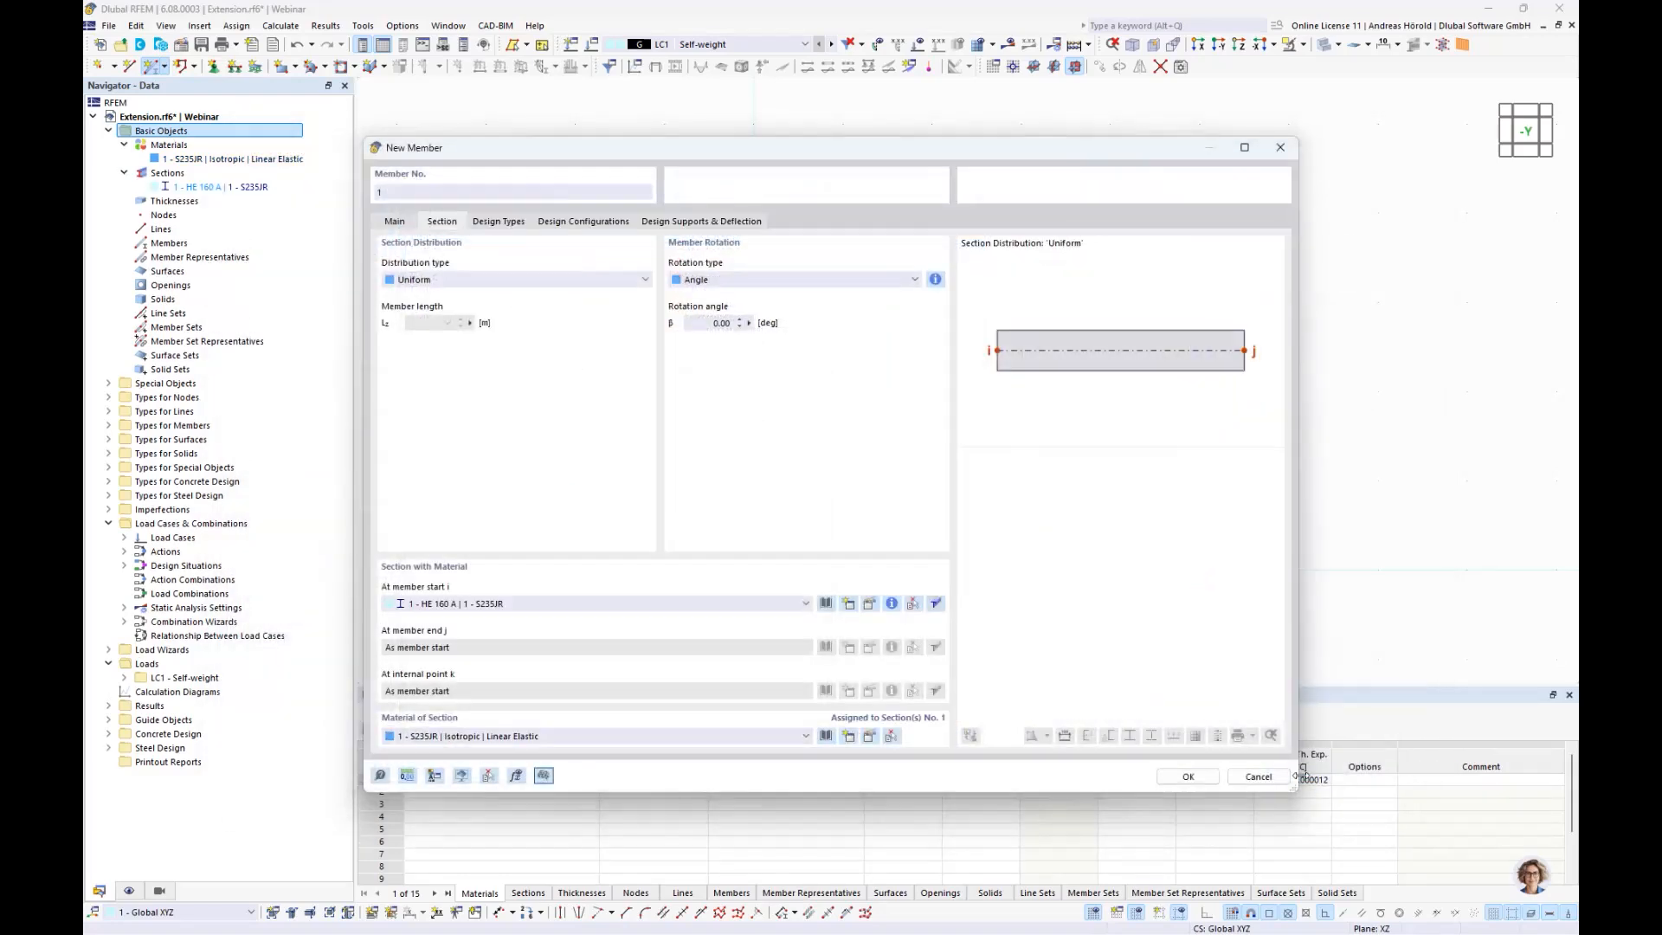
- Place the beam member as a vertical column from the origin to Z -3.000 m
left_click(1182, 782)
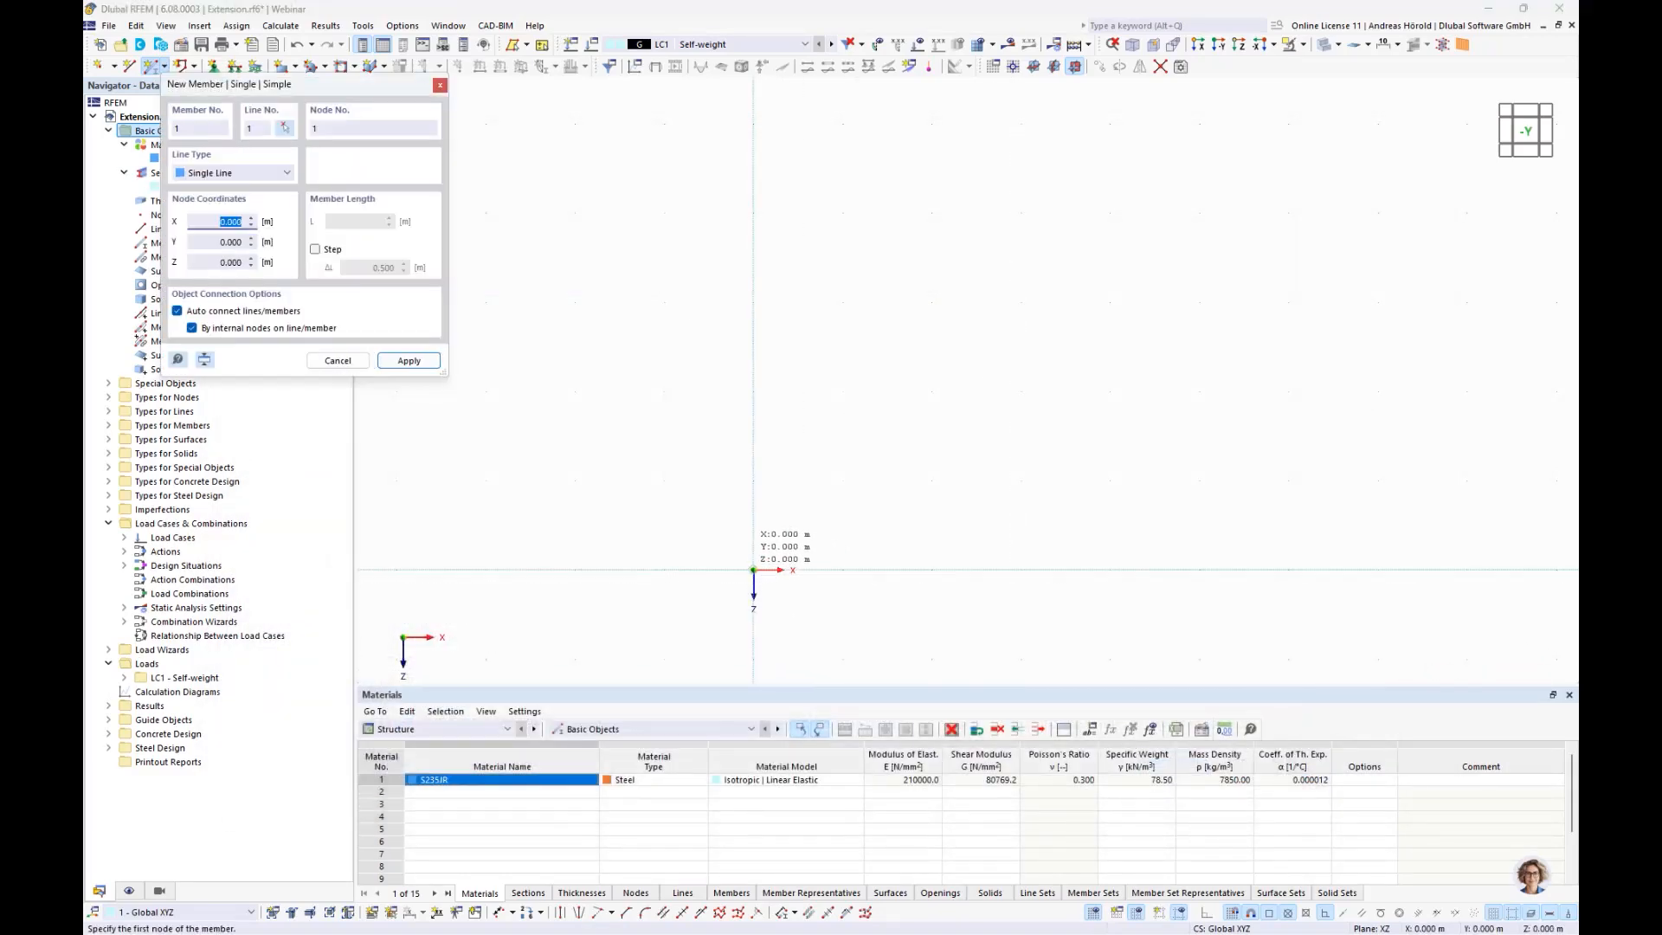
left_click(753, 570)
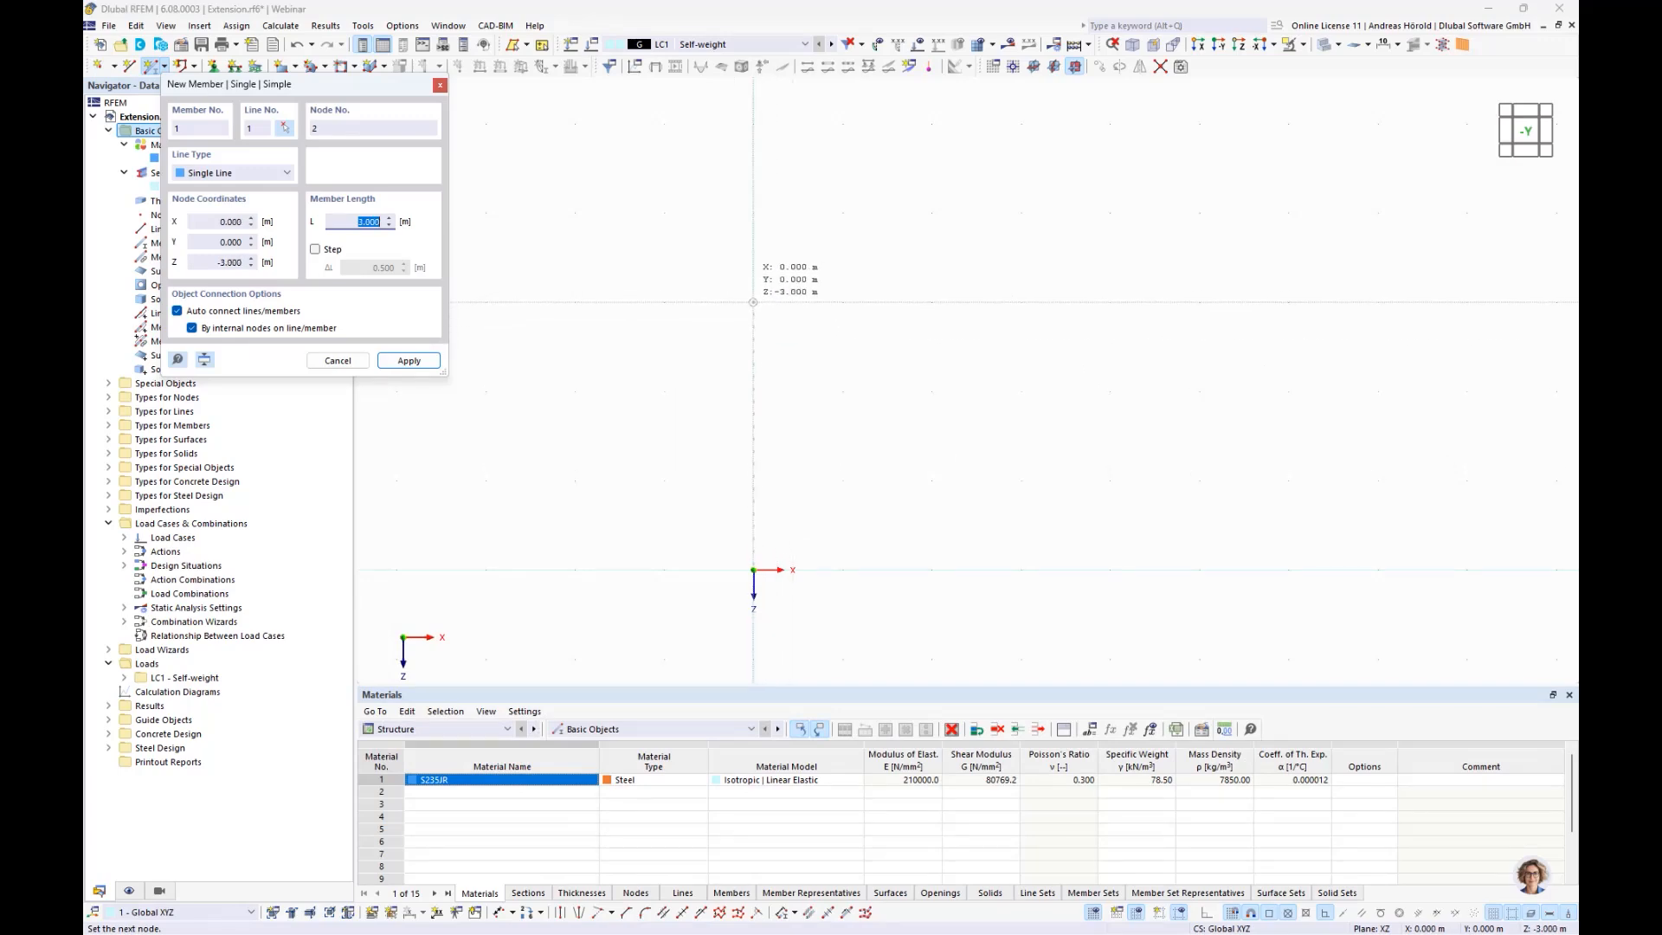
left_click(754, 302)
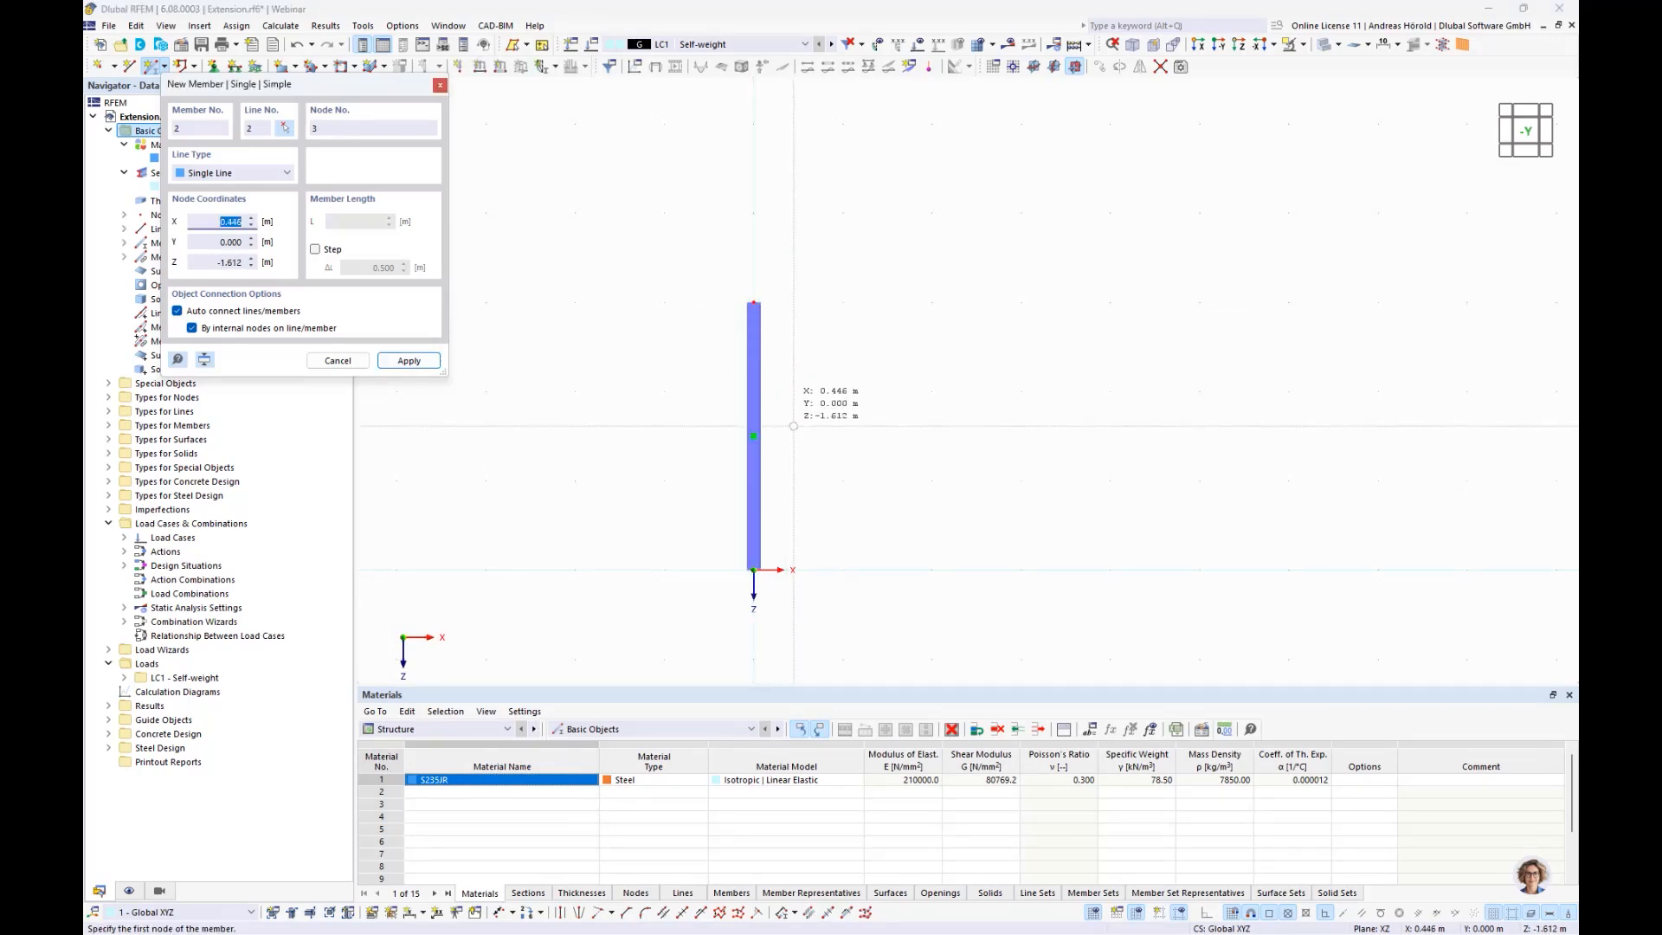
key("Escape")
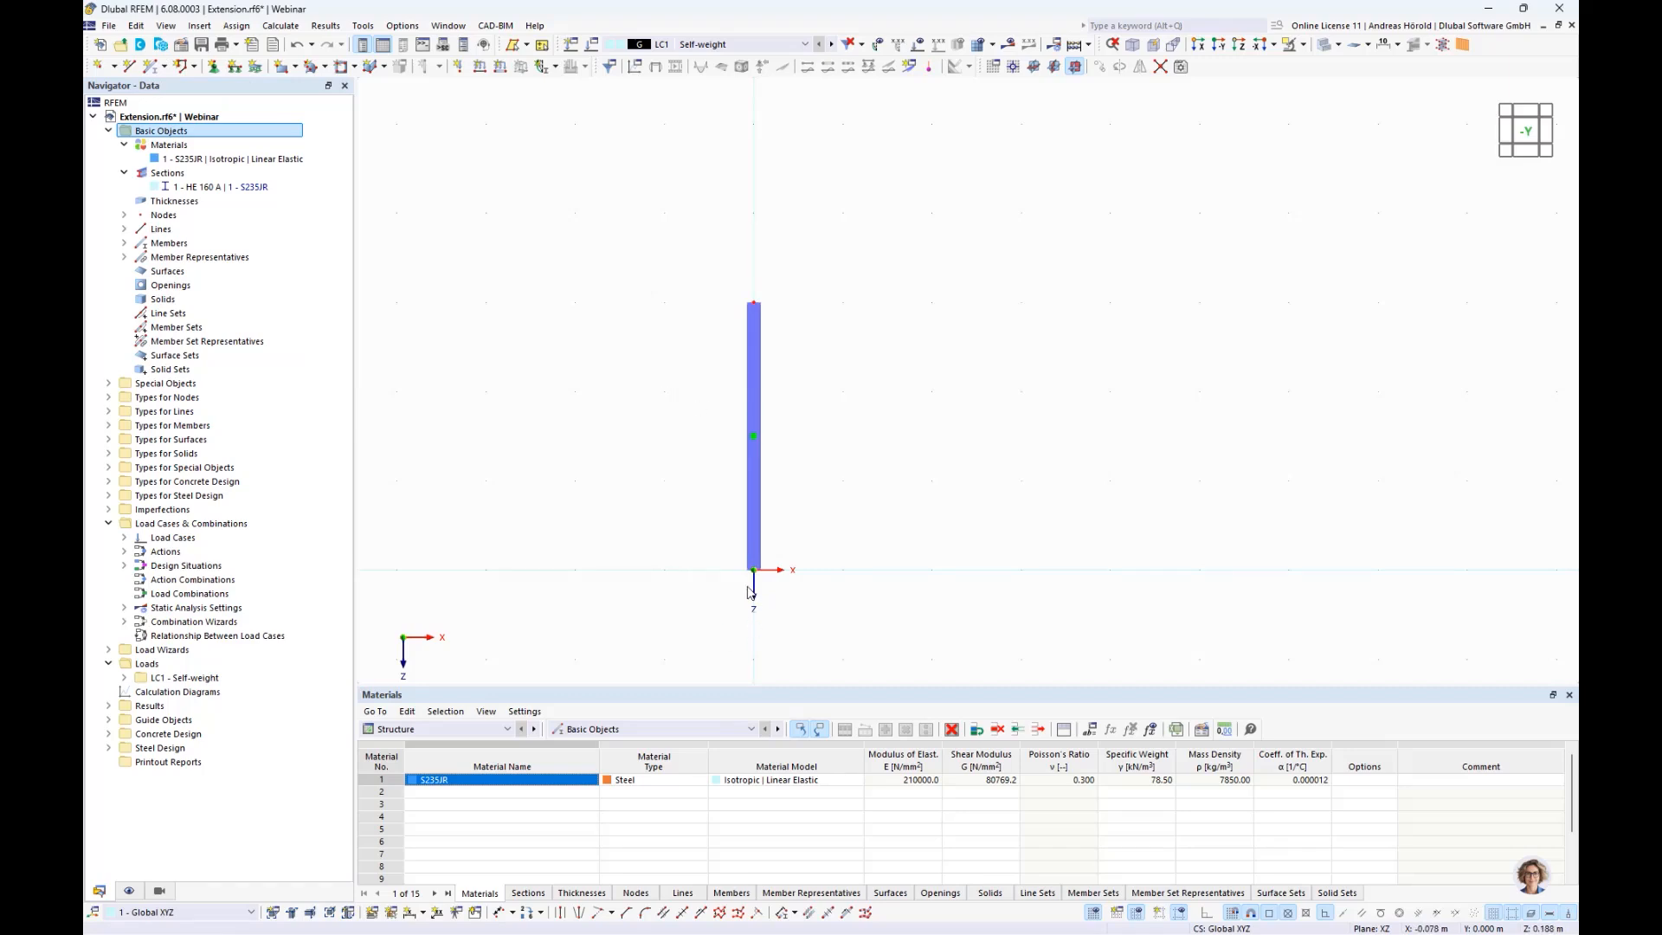
- Review the Hinged nodal support's conditions and assign that support to the column's base node
left_click(213, 69)
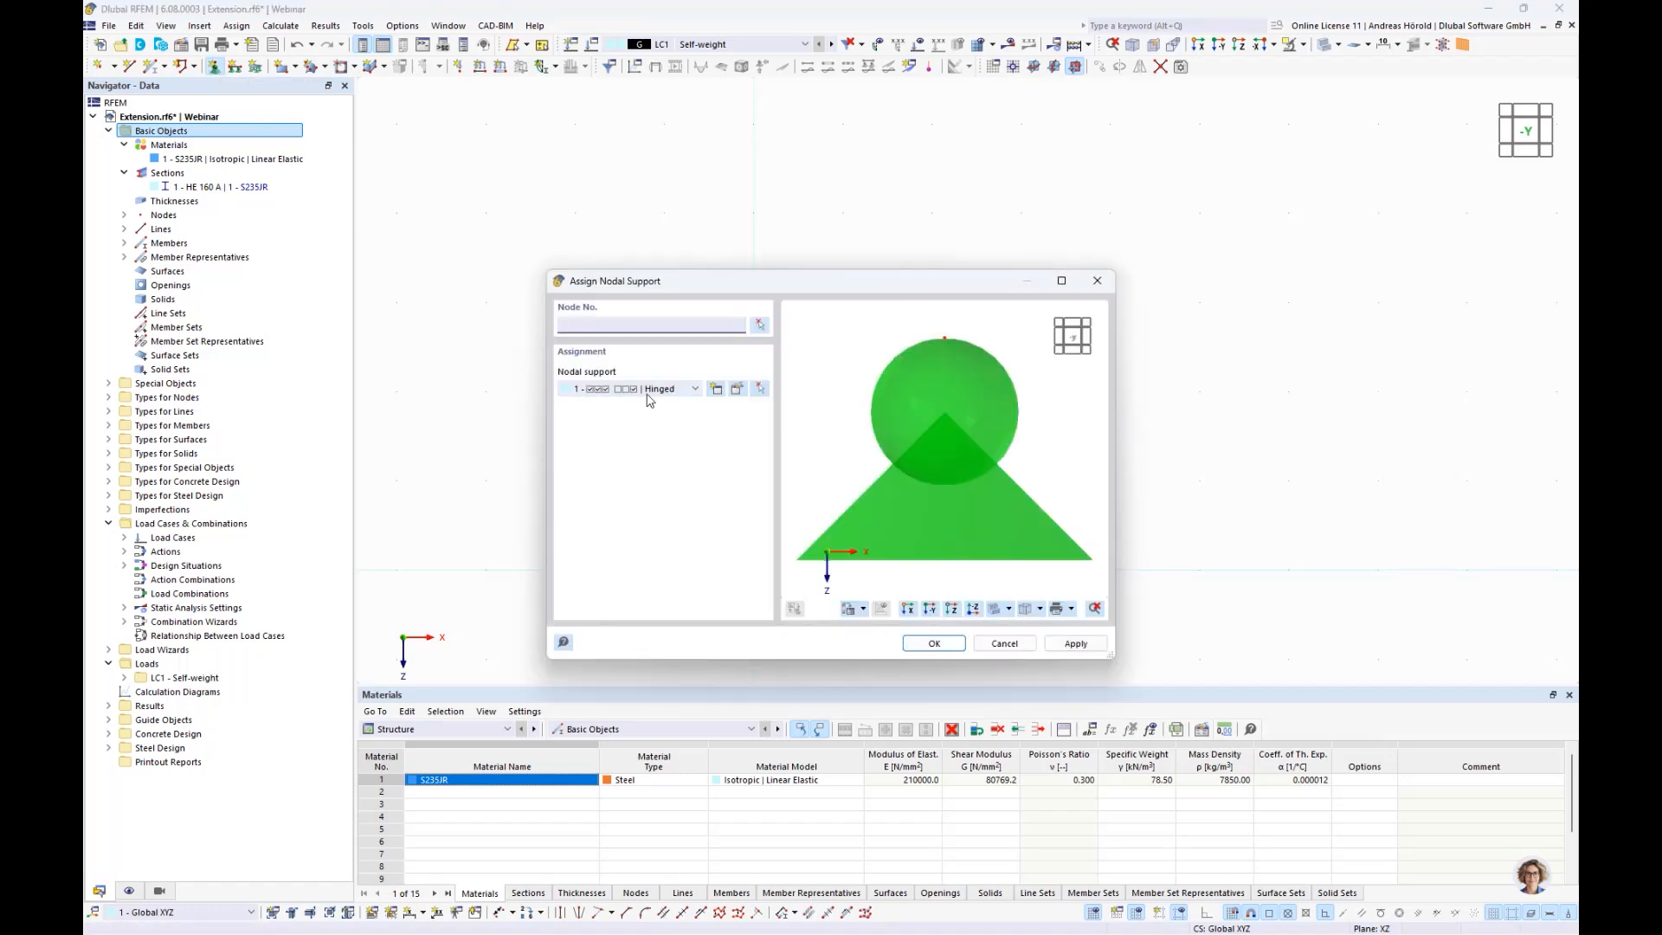
left_click(736, 389)
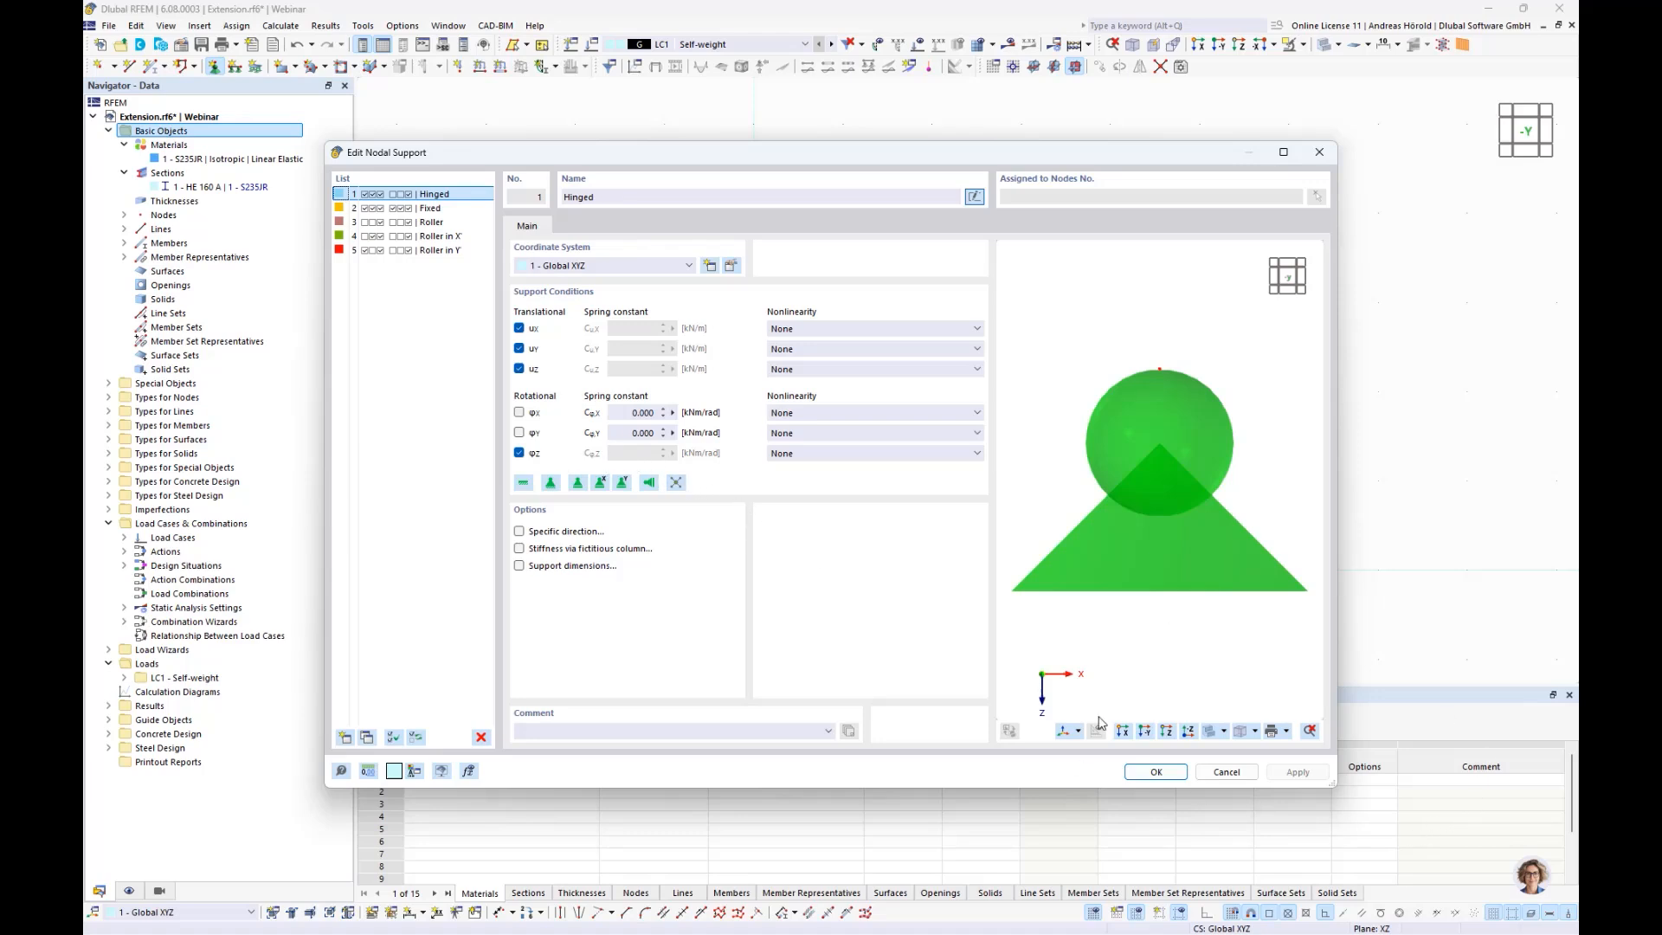
left_click(1151, 773)
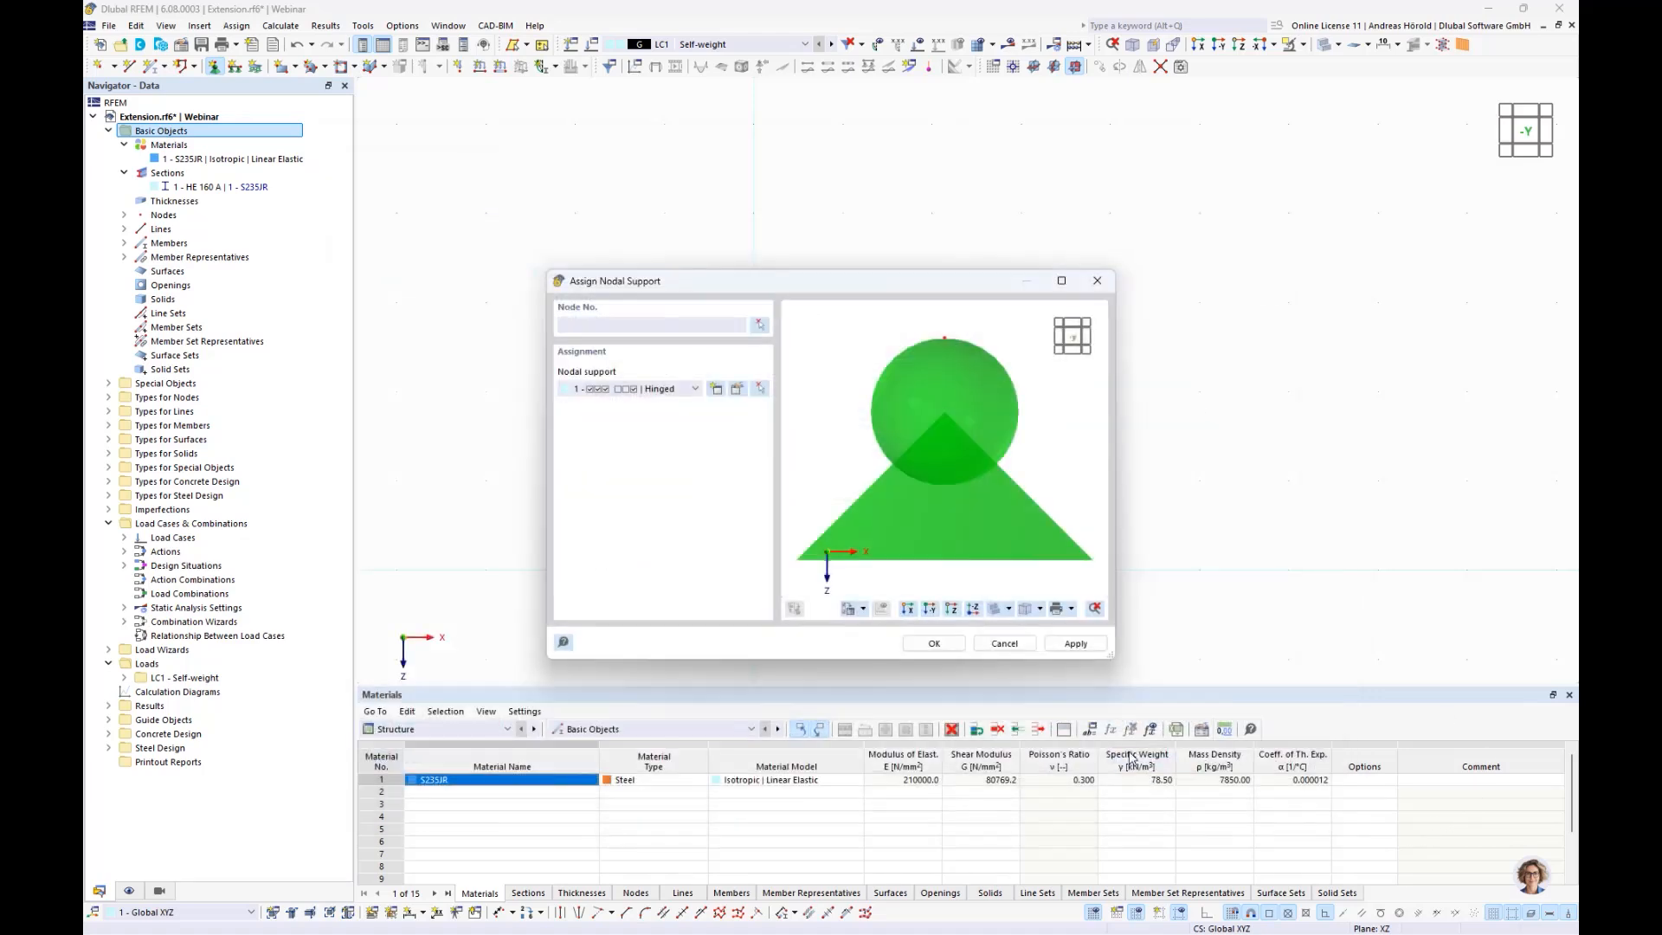
left_click(935, 642)
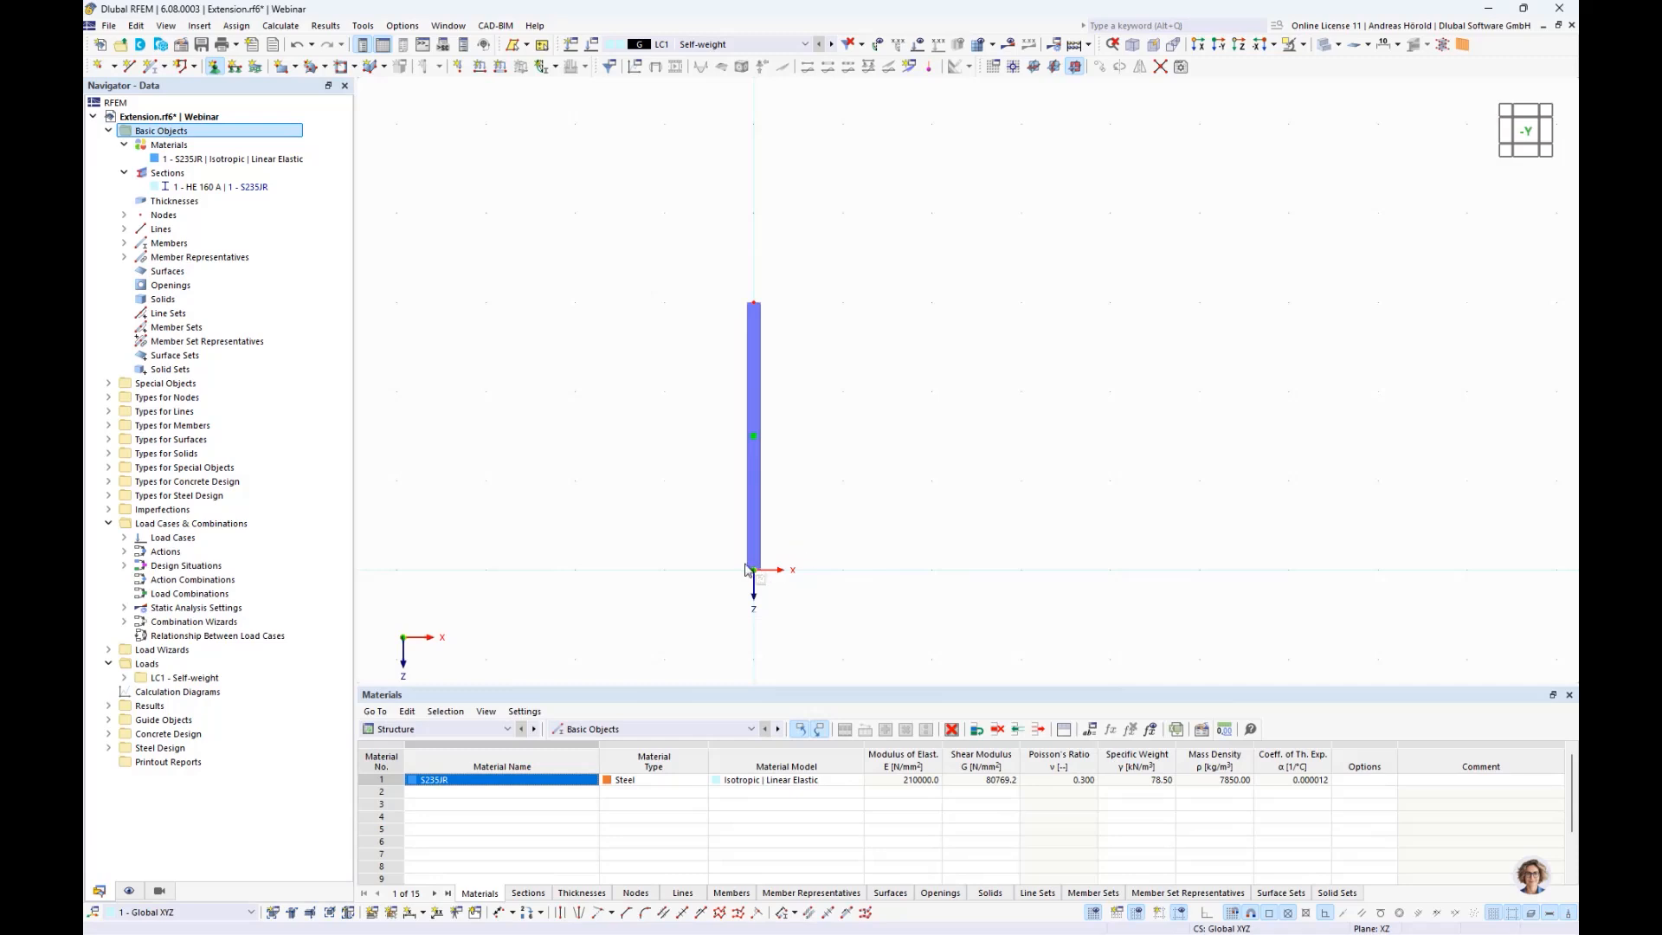
key("Escape")
- Copy the column together with its base support twice along the X axis at about 5 m spacing
middle_click_drag(876, 553, 735, 570)
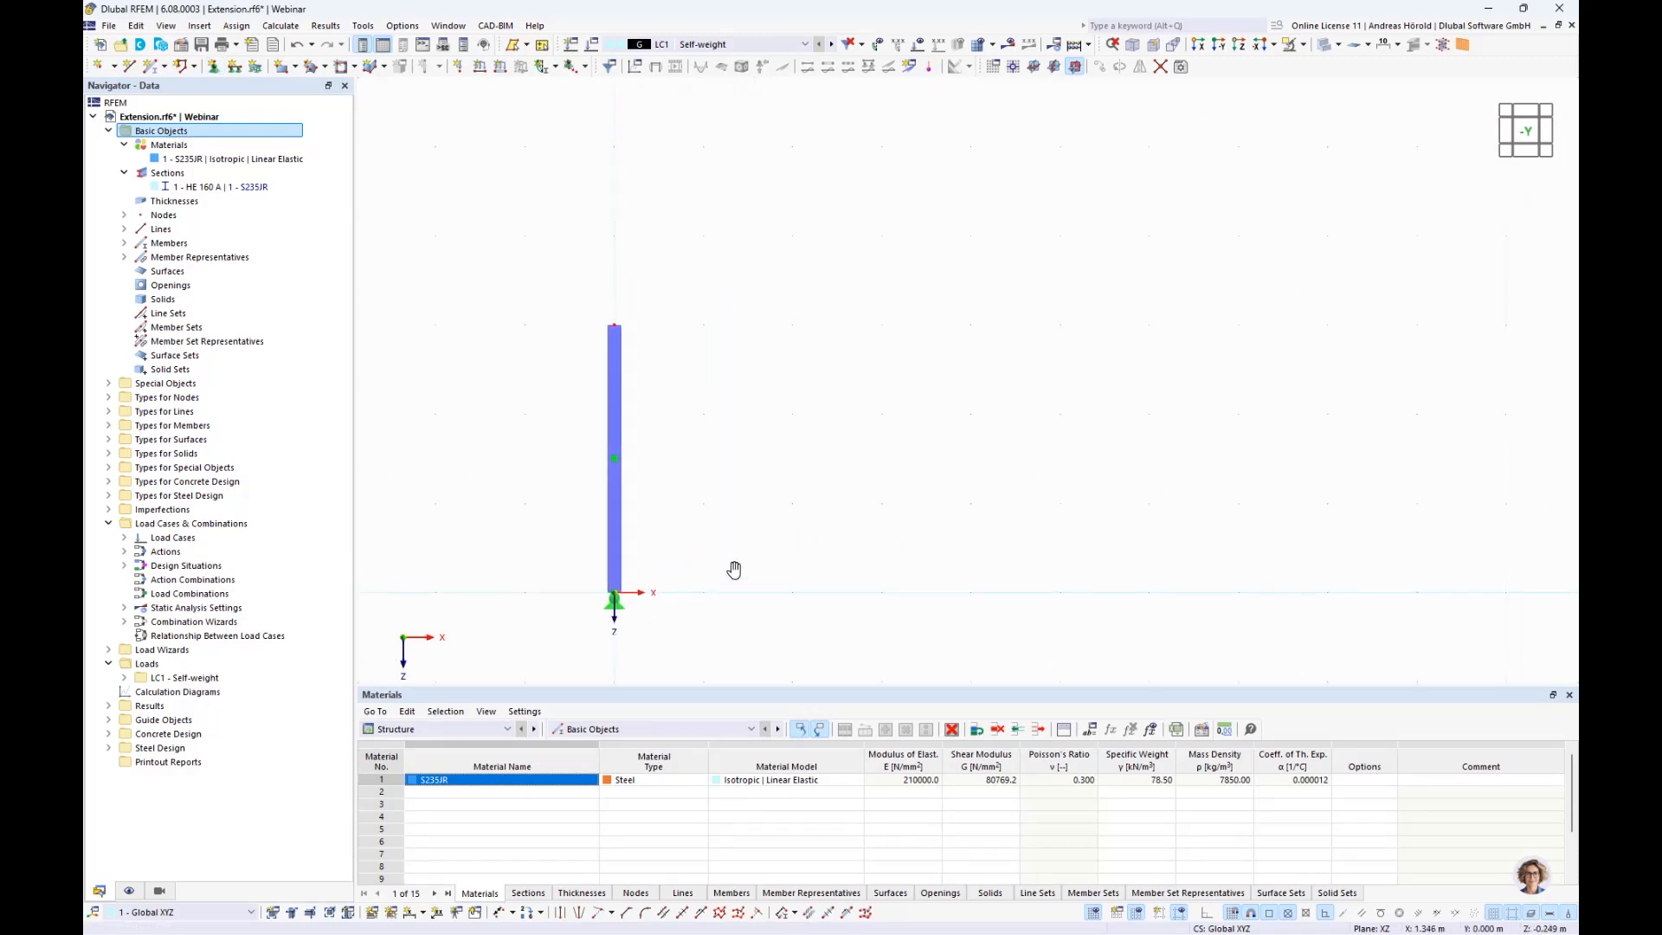
left_click(619, 606)
left_click_drag(563, 644, 728, 276)
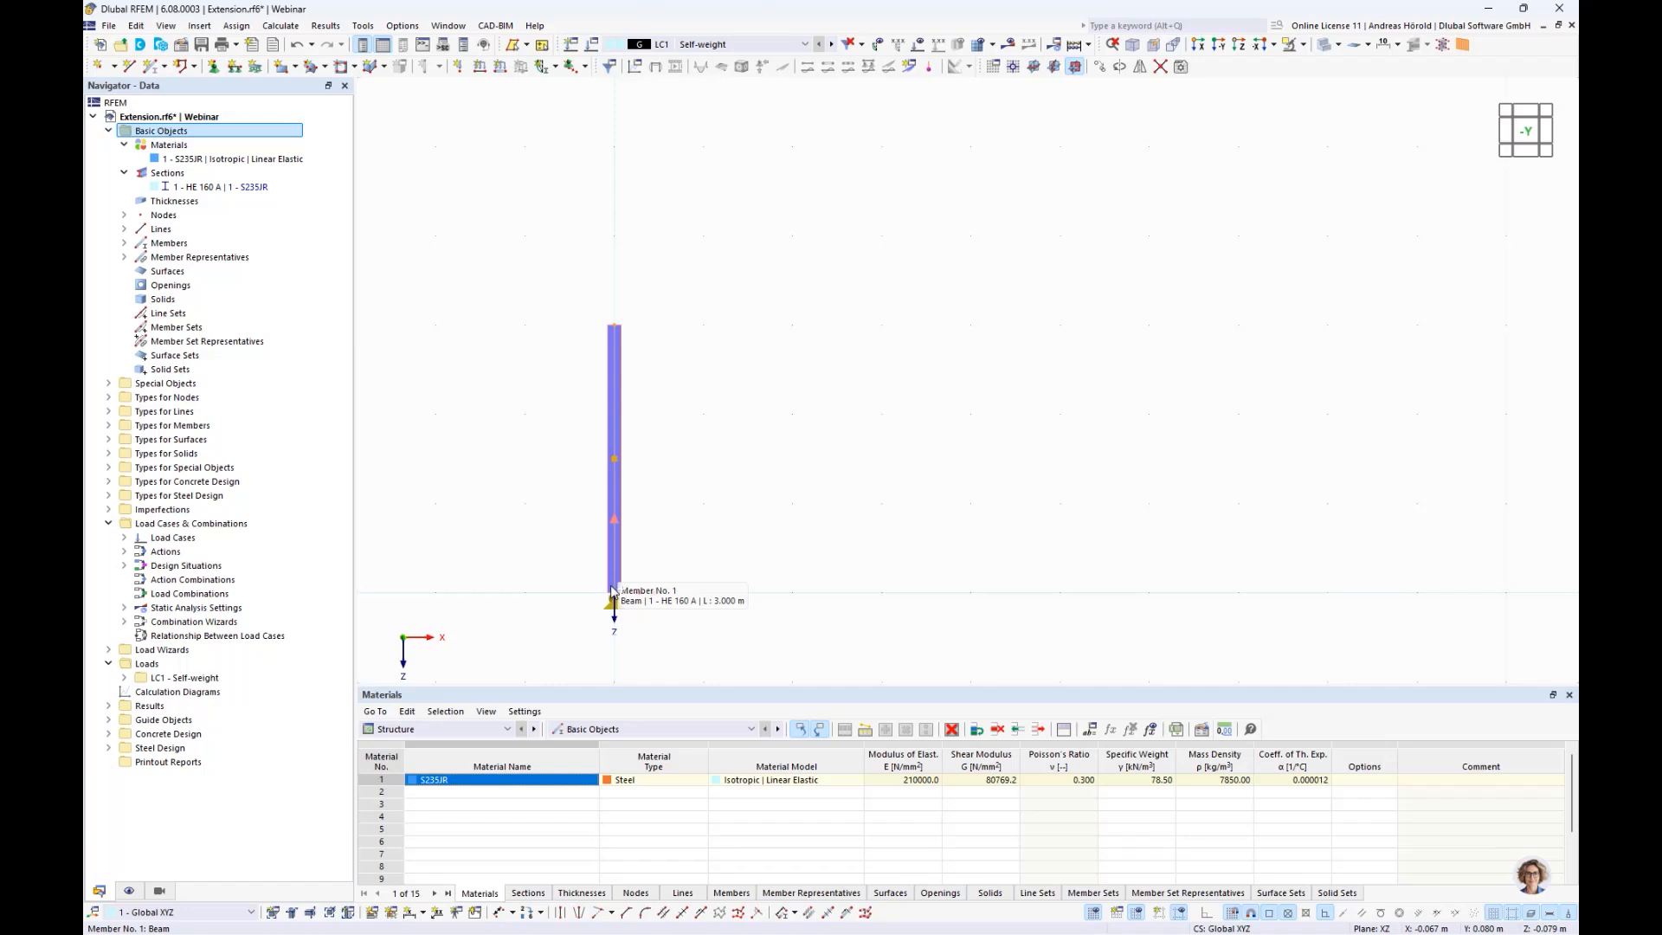
left_click_drag(612, 593, 1064, 597, "ctrl")
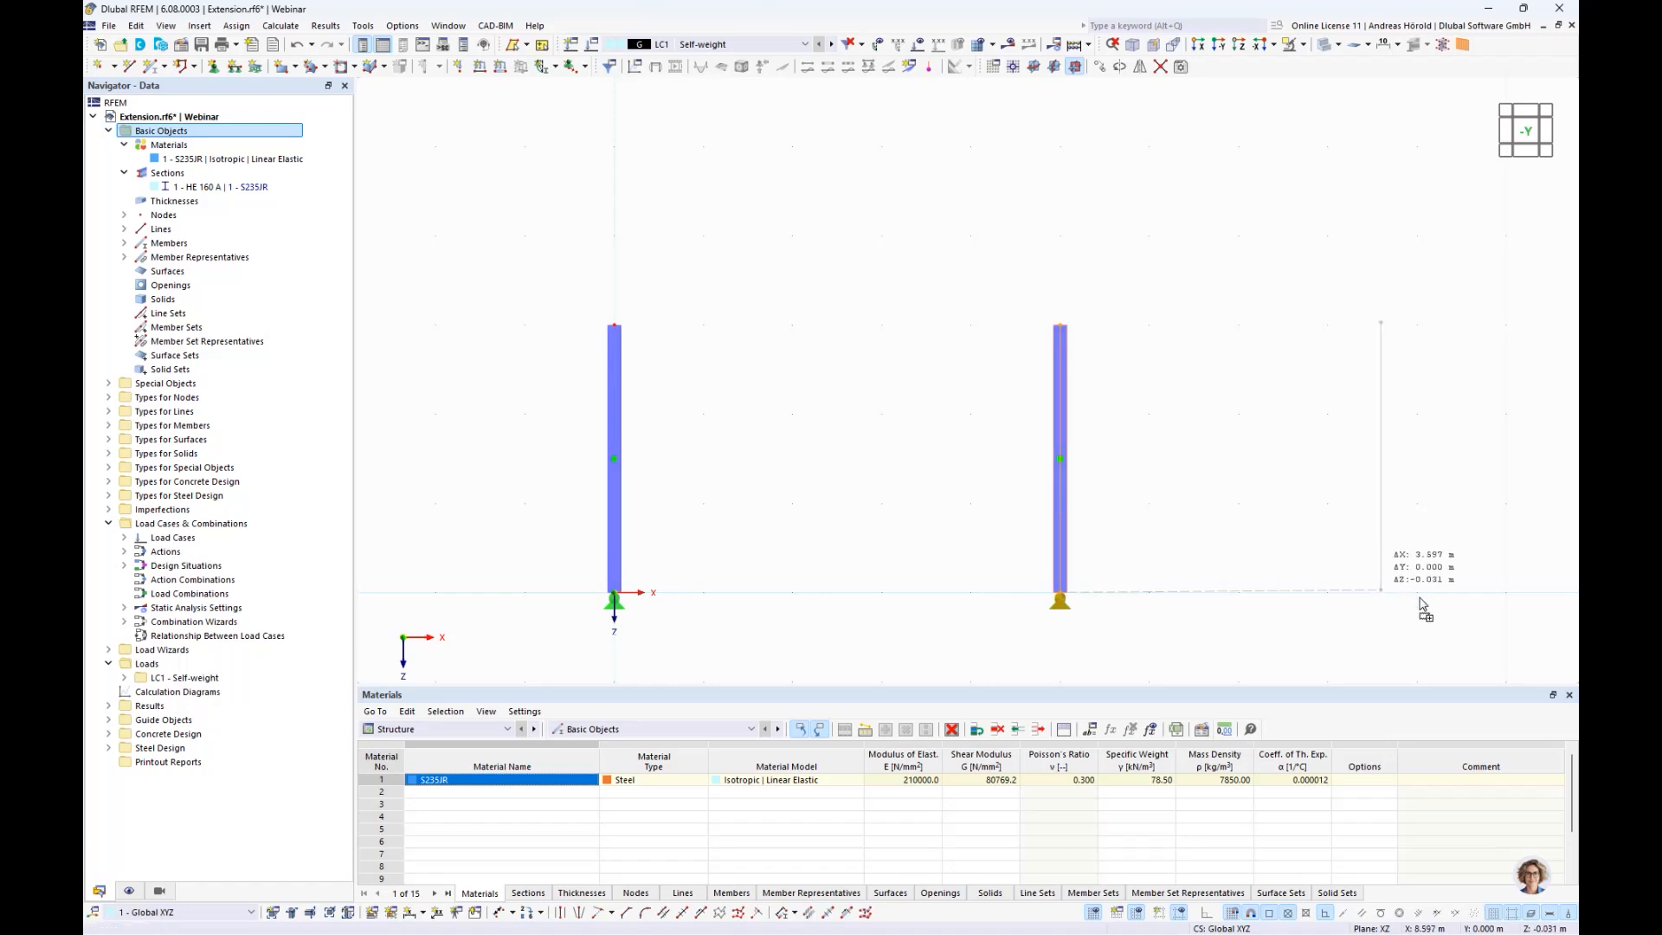
left_click_drag(1419, 605, 1508, 601, "ctrl")
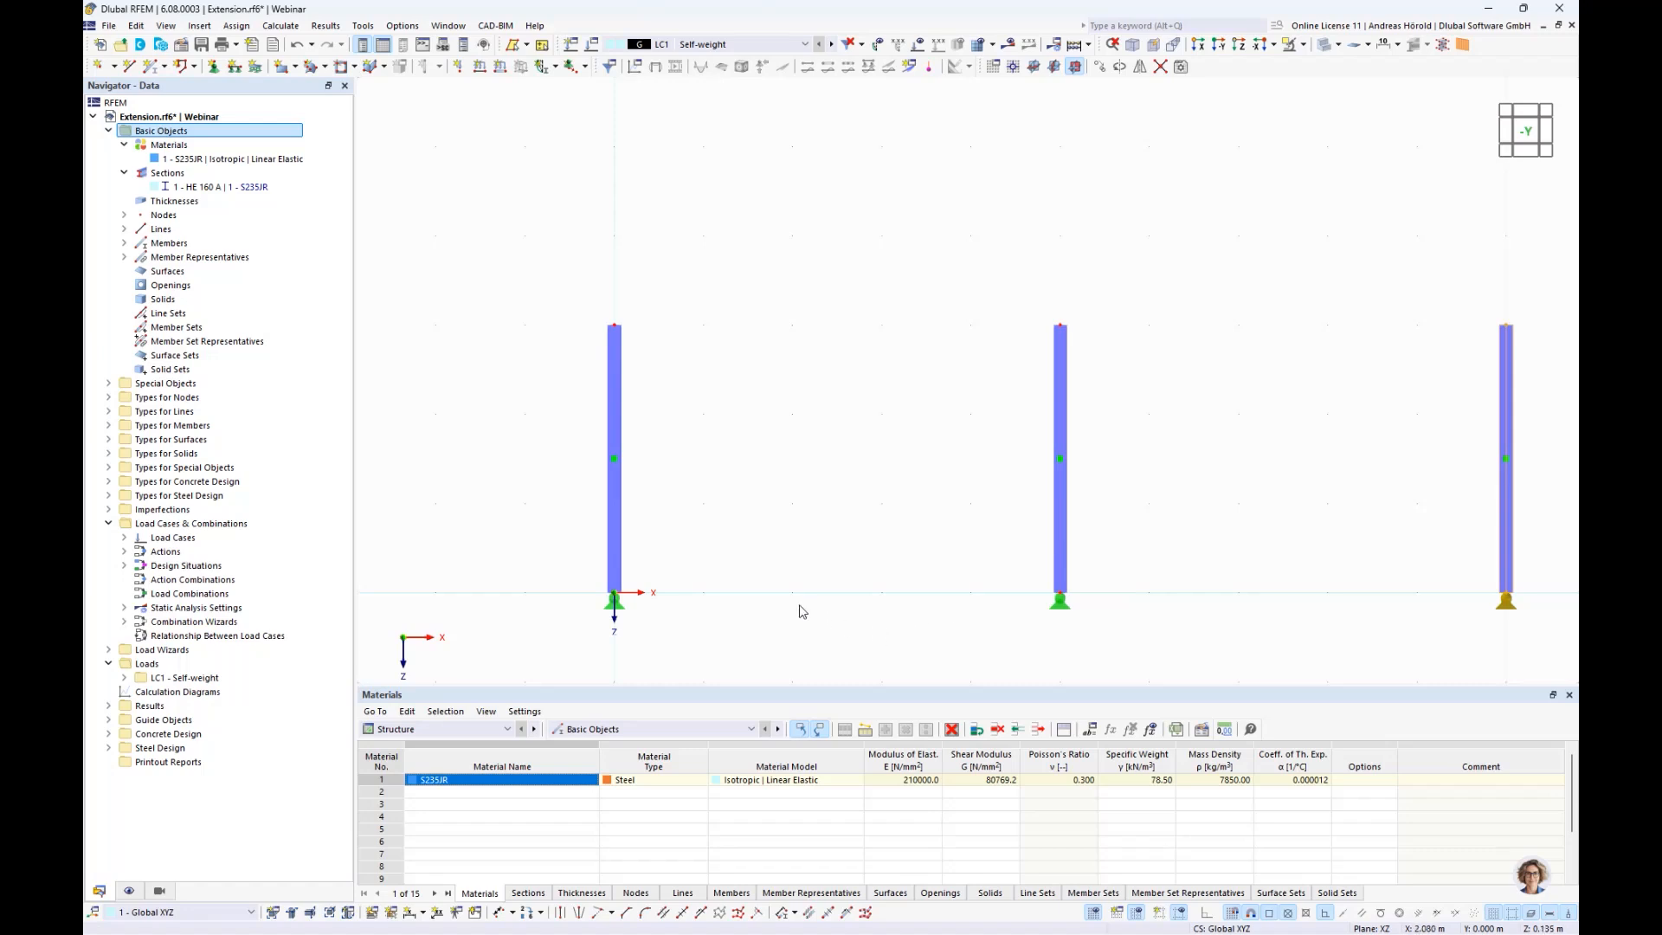
- Set up a new uniform beam member with the HE 200 B section from the HE B series, in material S235JR
middle_click_drag(812, 594, 649, 589)
scroll(653, 597, "down", 1)
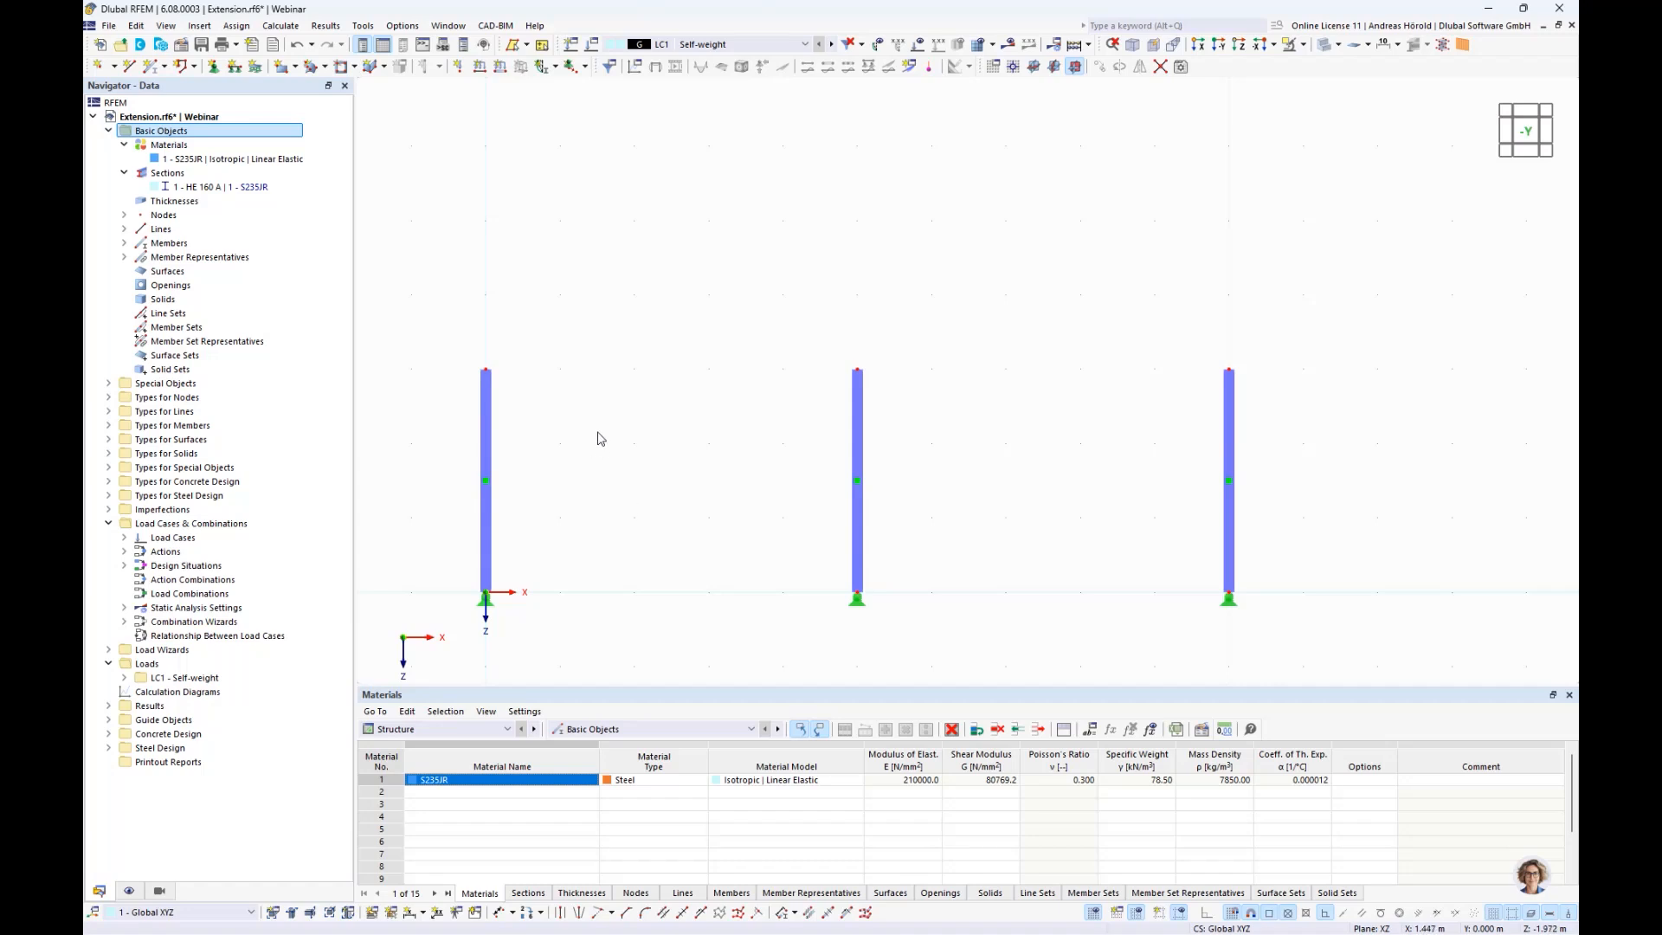
left_click(150, 68)
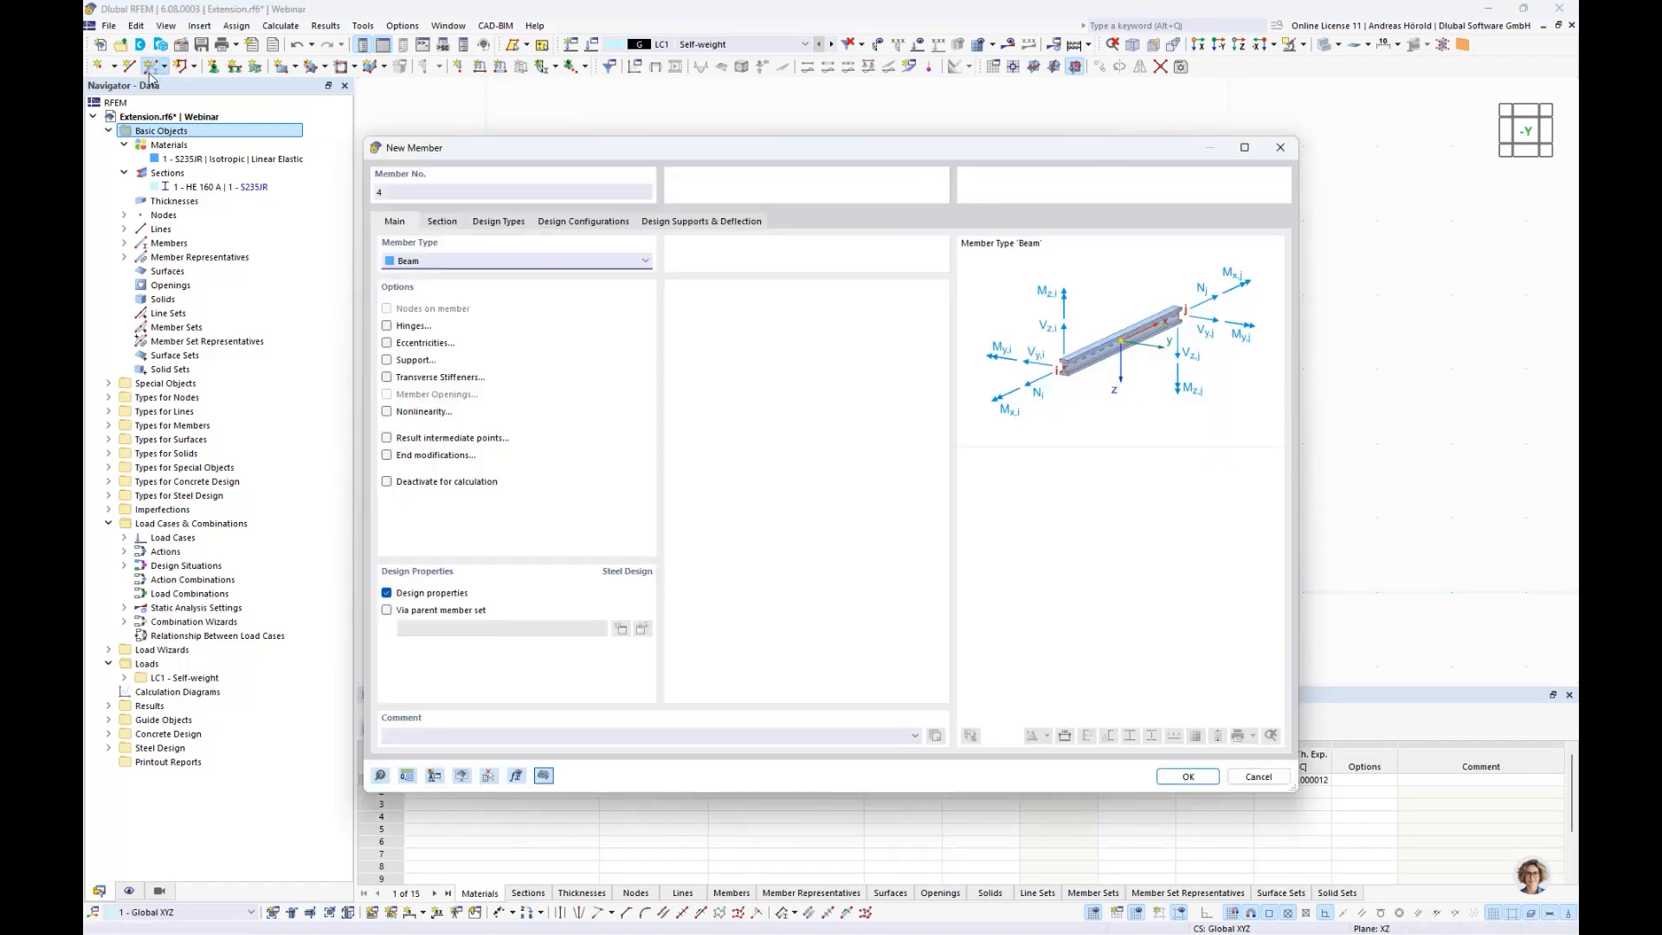
left_click(442, 222)
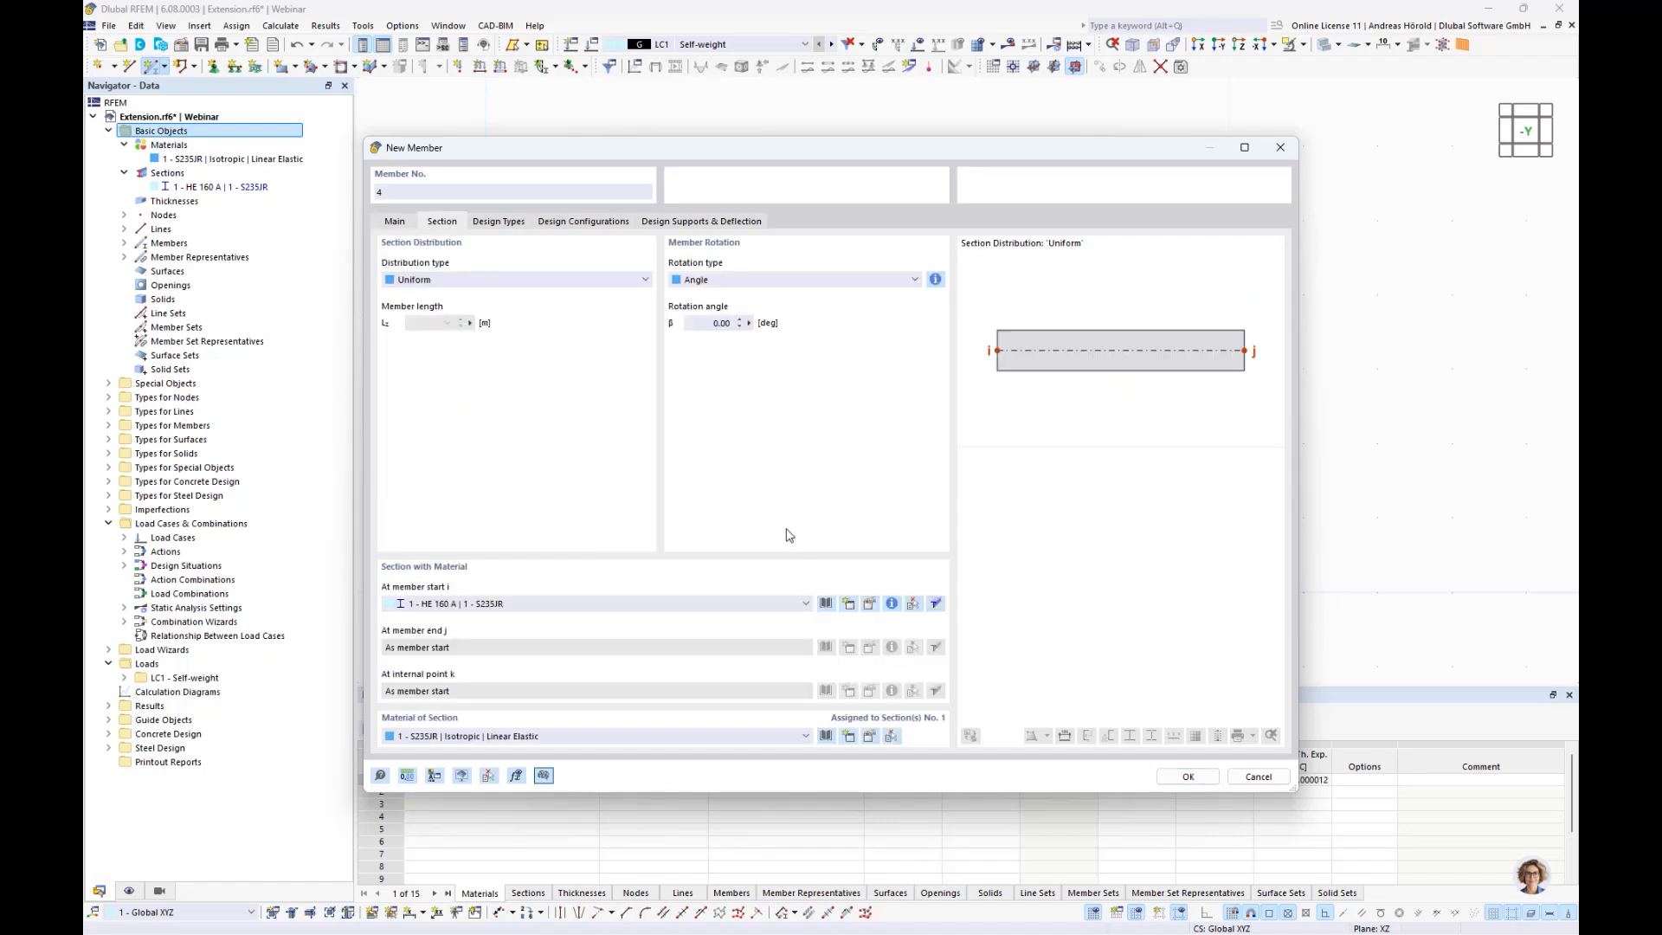
left_click(827, 605)
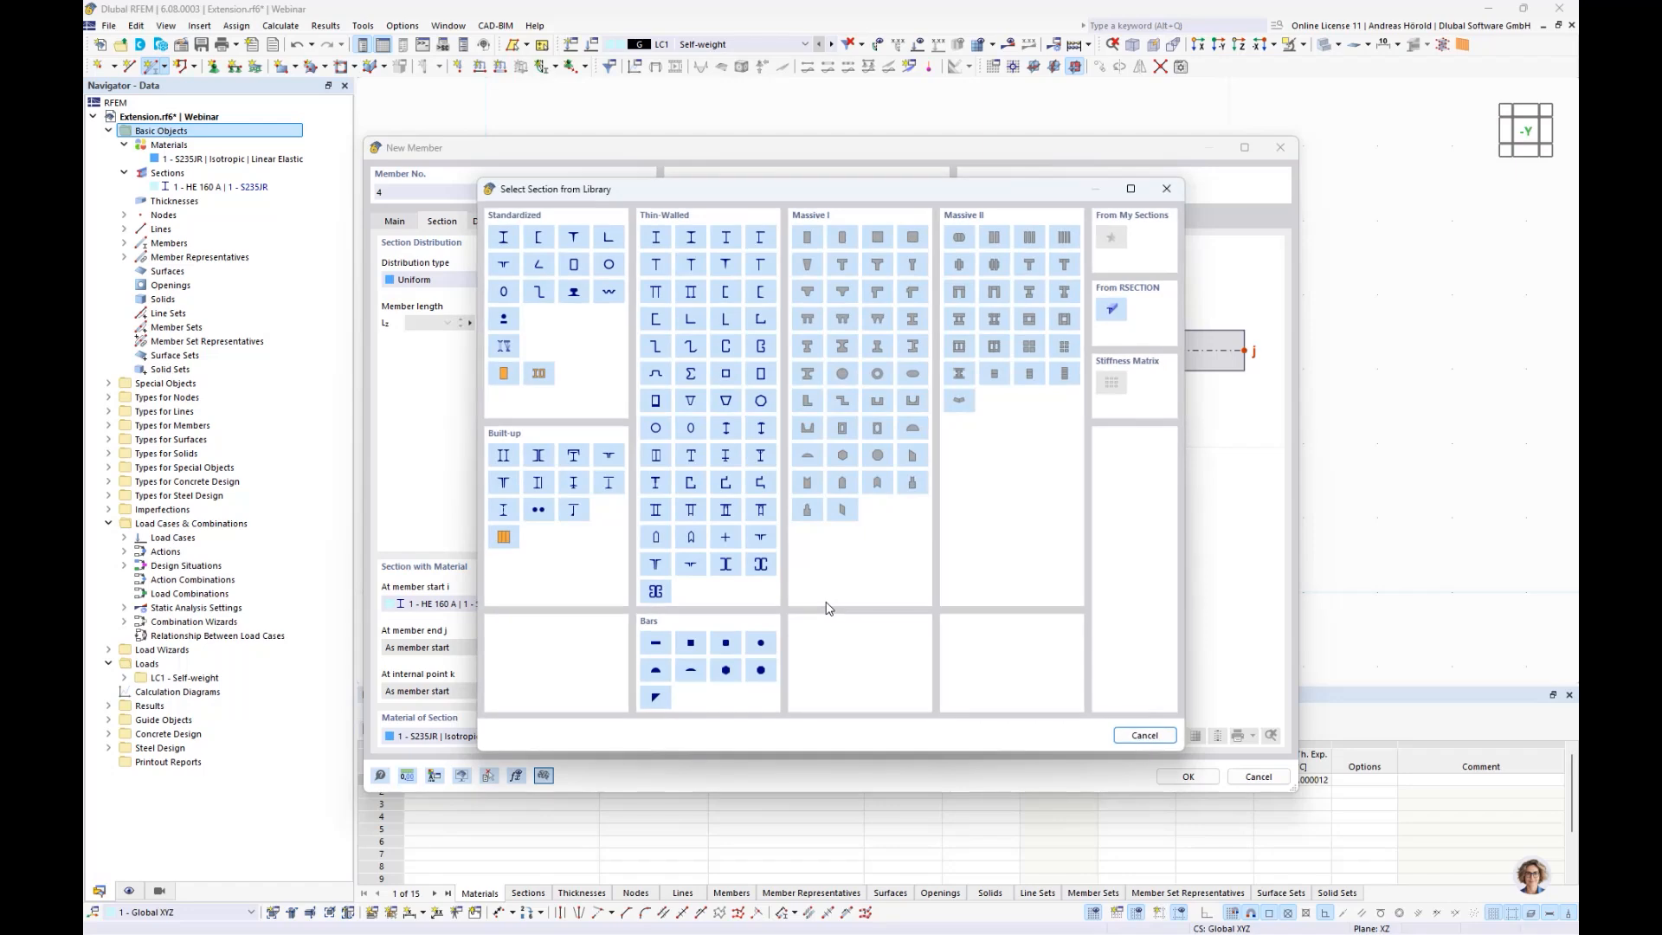
left_click(504, 237)
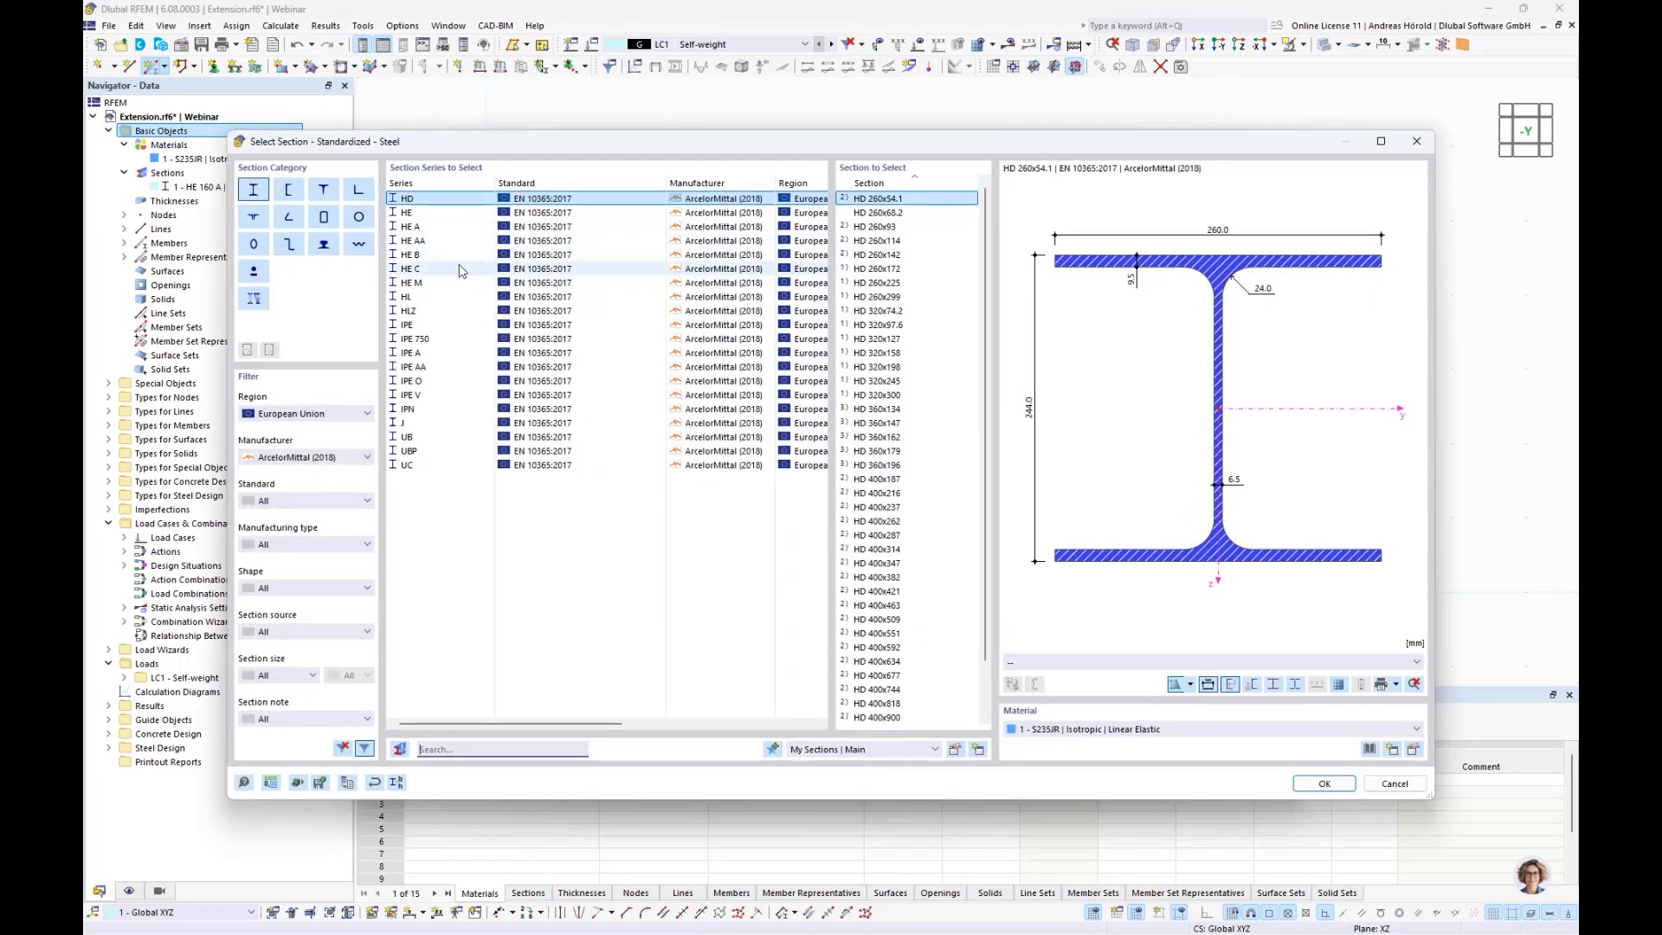
left_click(420, 258)
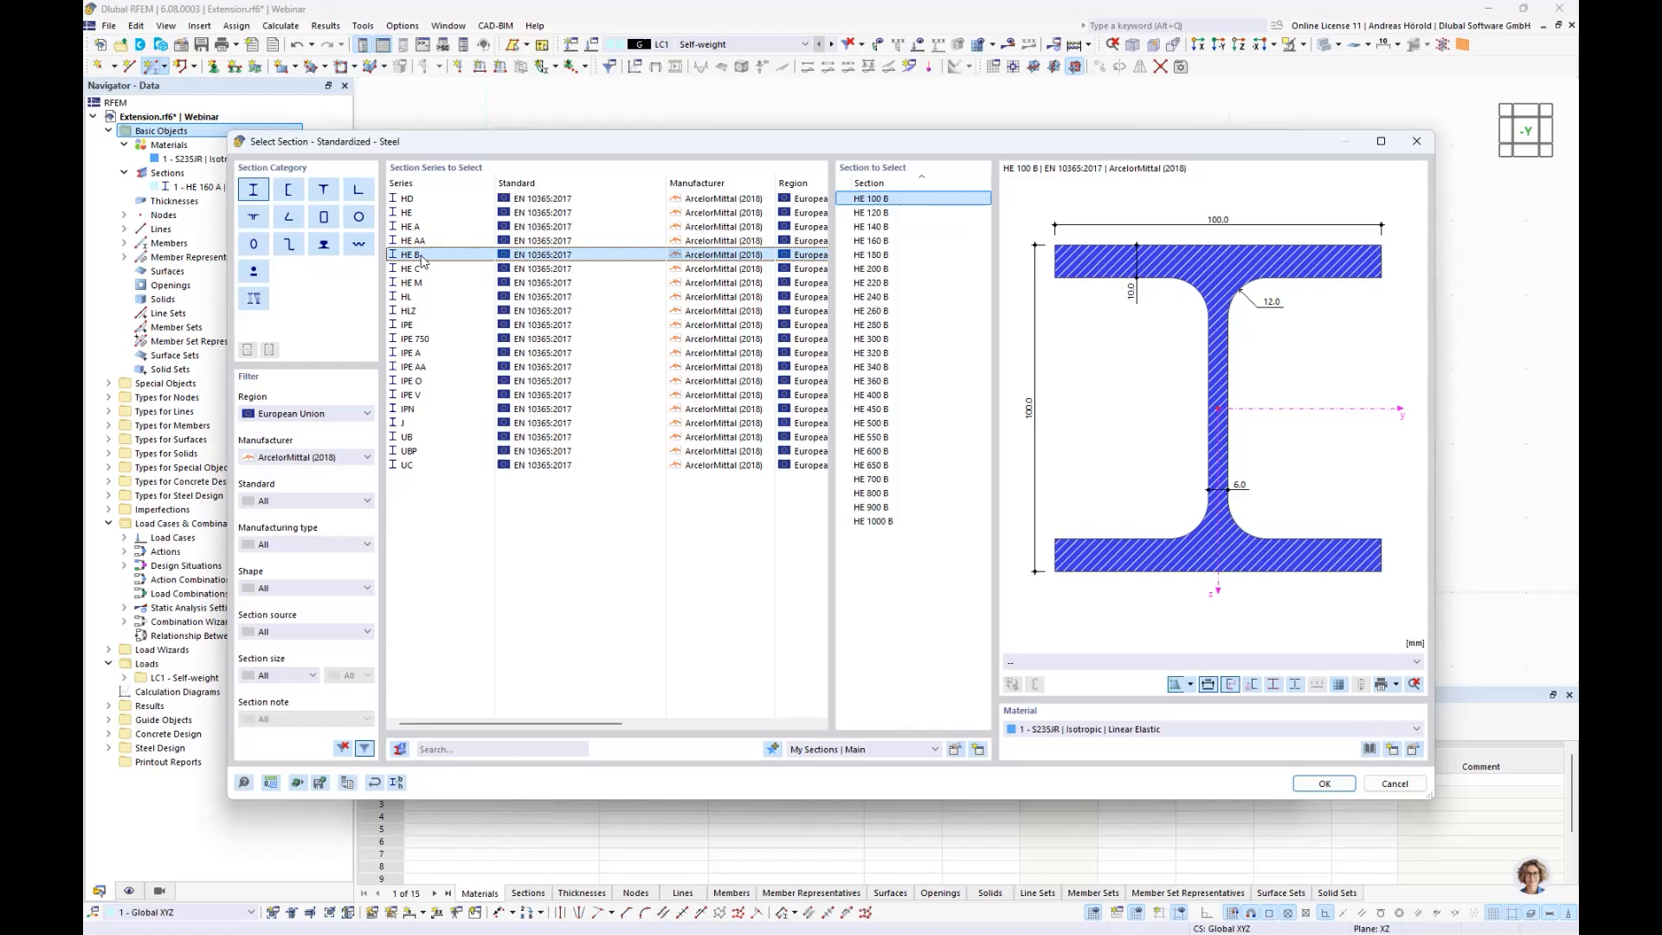
left_click(883, 272)
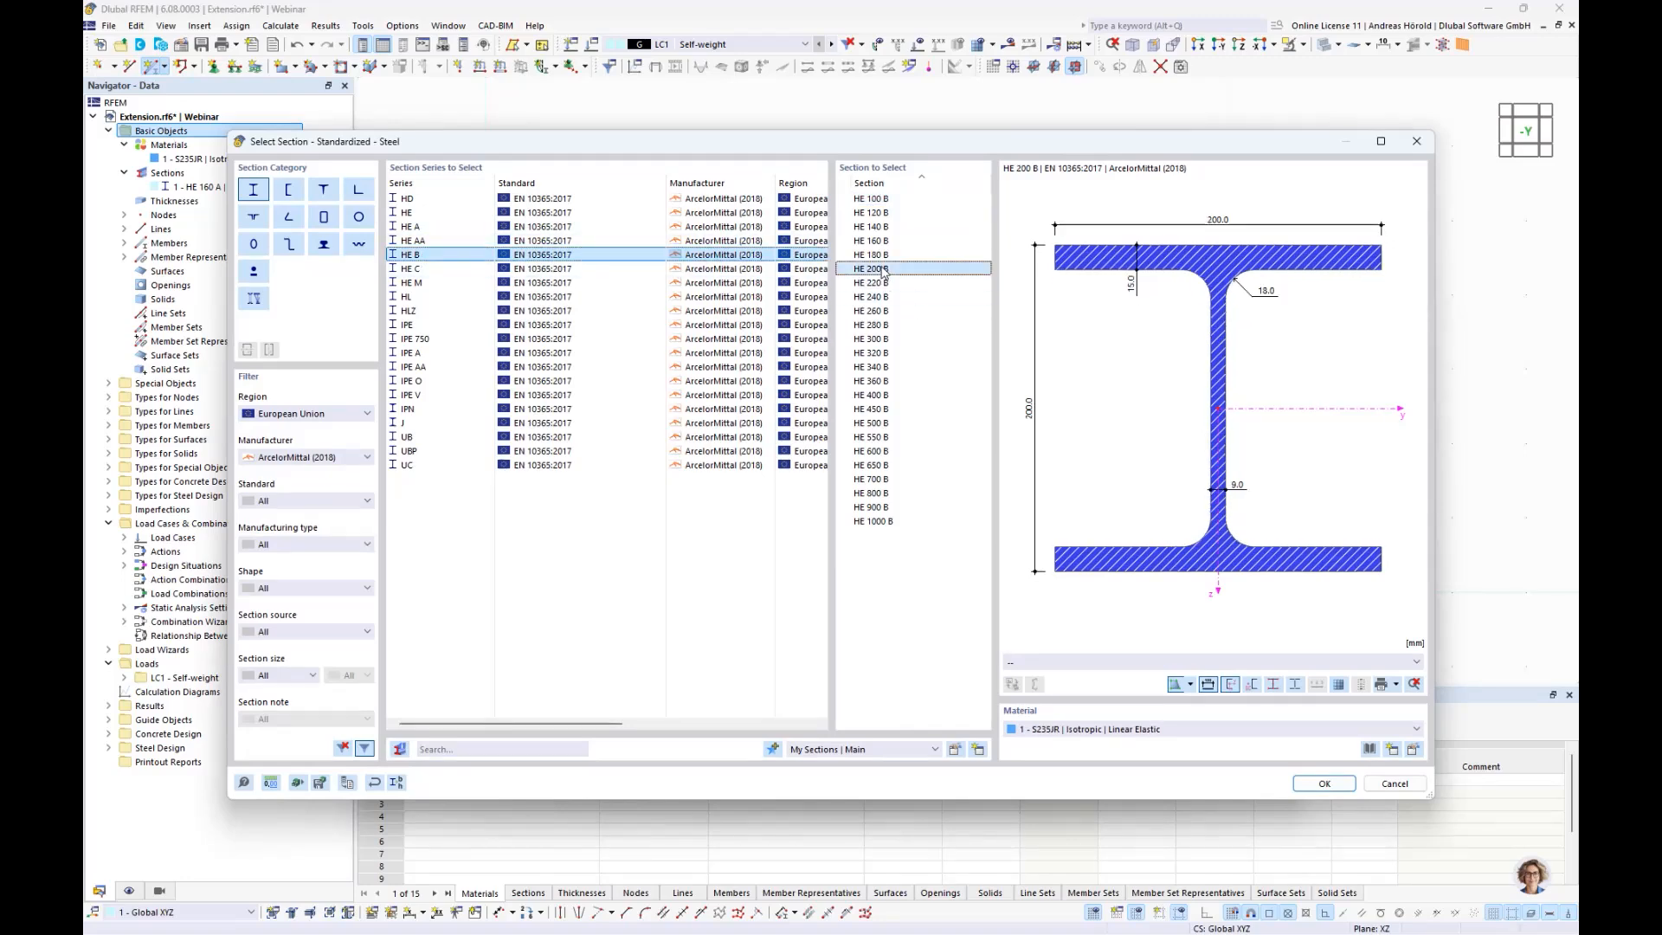
left_click(1325, 785)
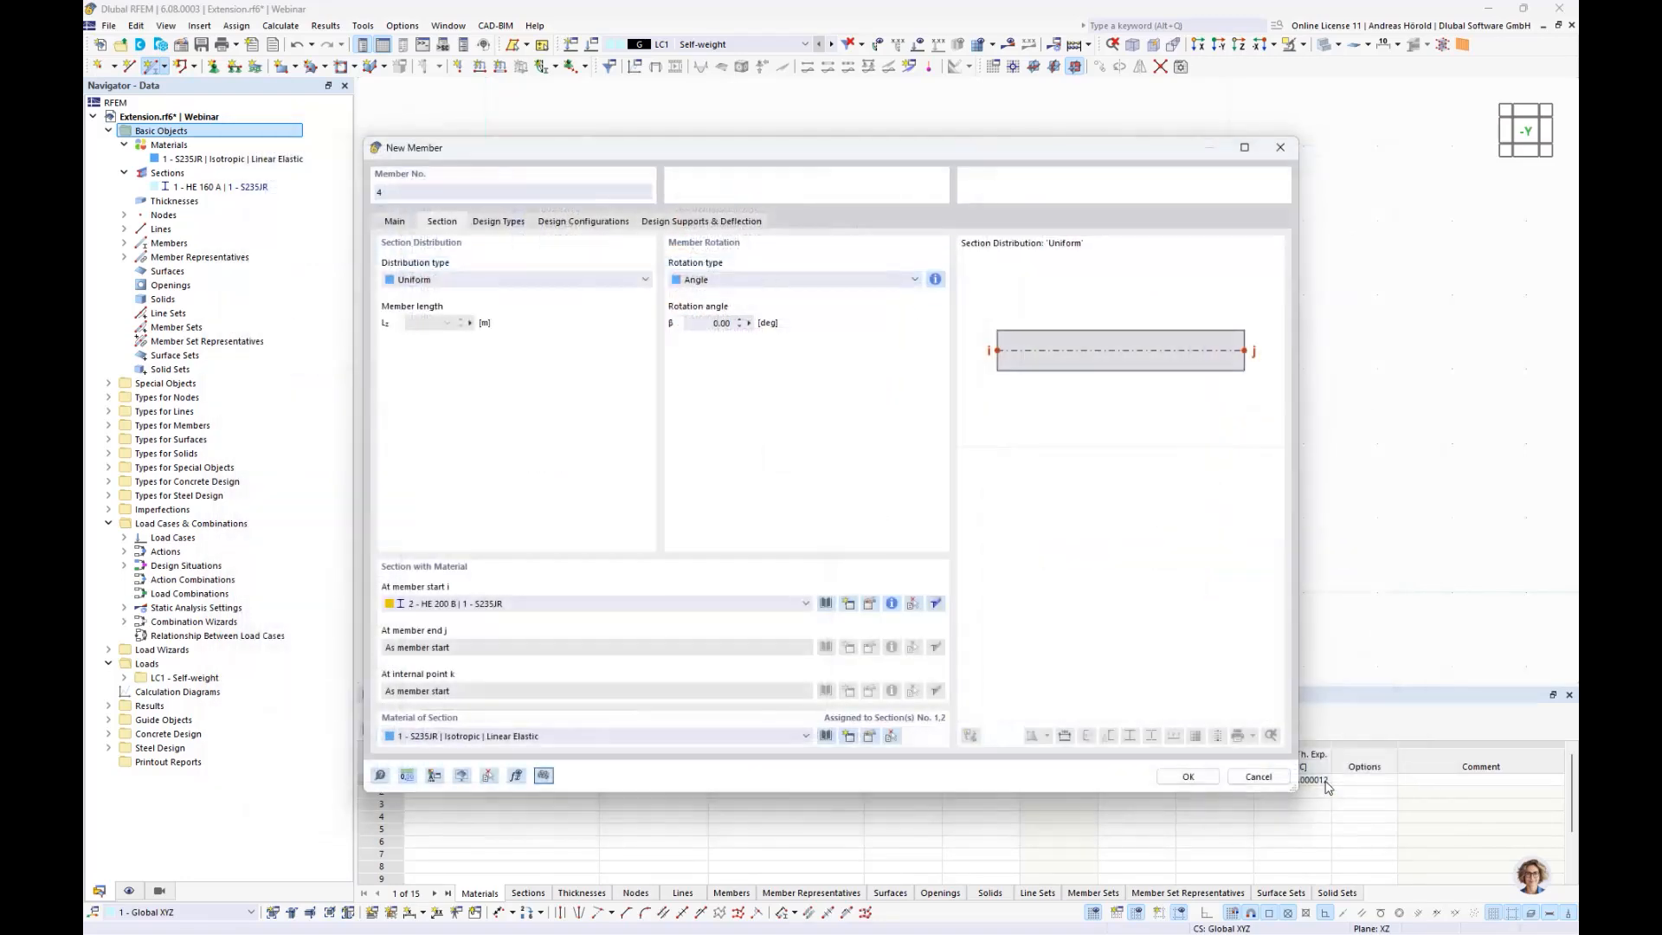
left_click(1182, 777)
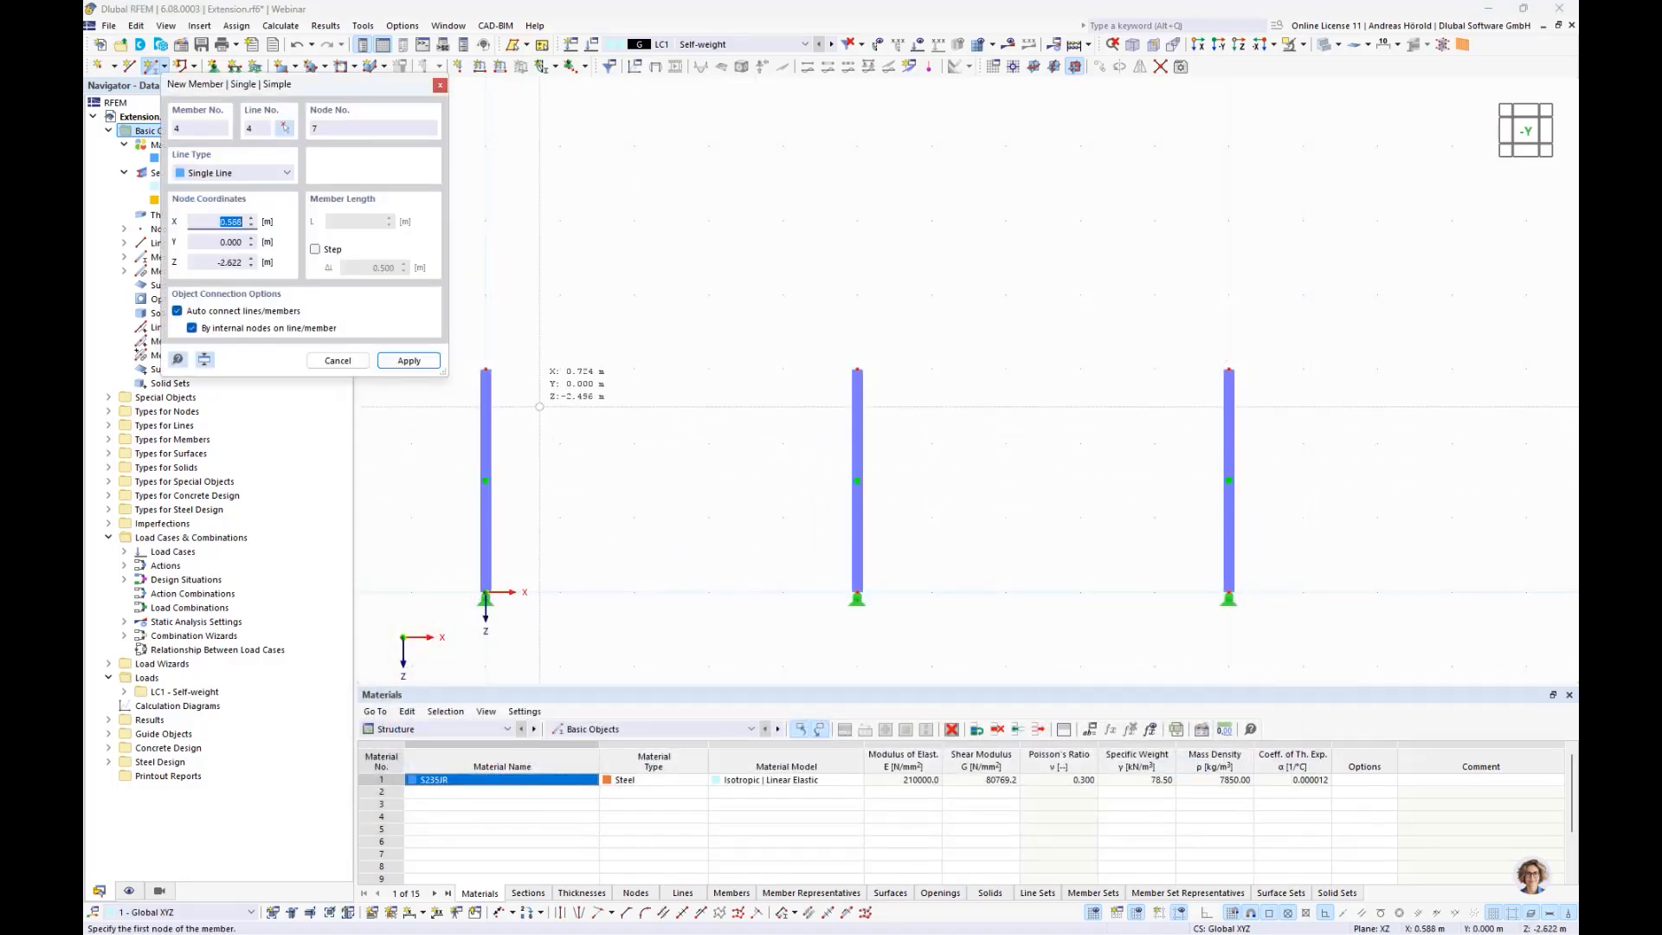
- Place two horizontal HE 200 B beams connecting the tops of the three columns, each 5.000 m long
left_click(486, 368)
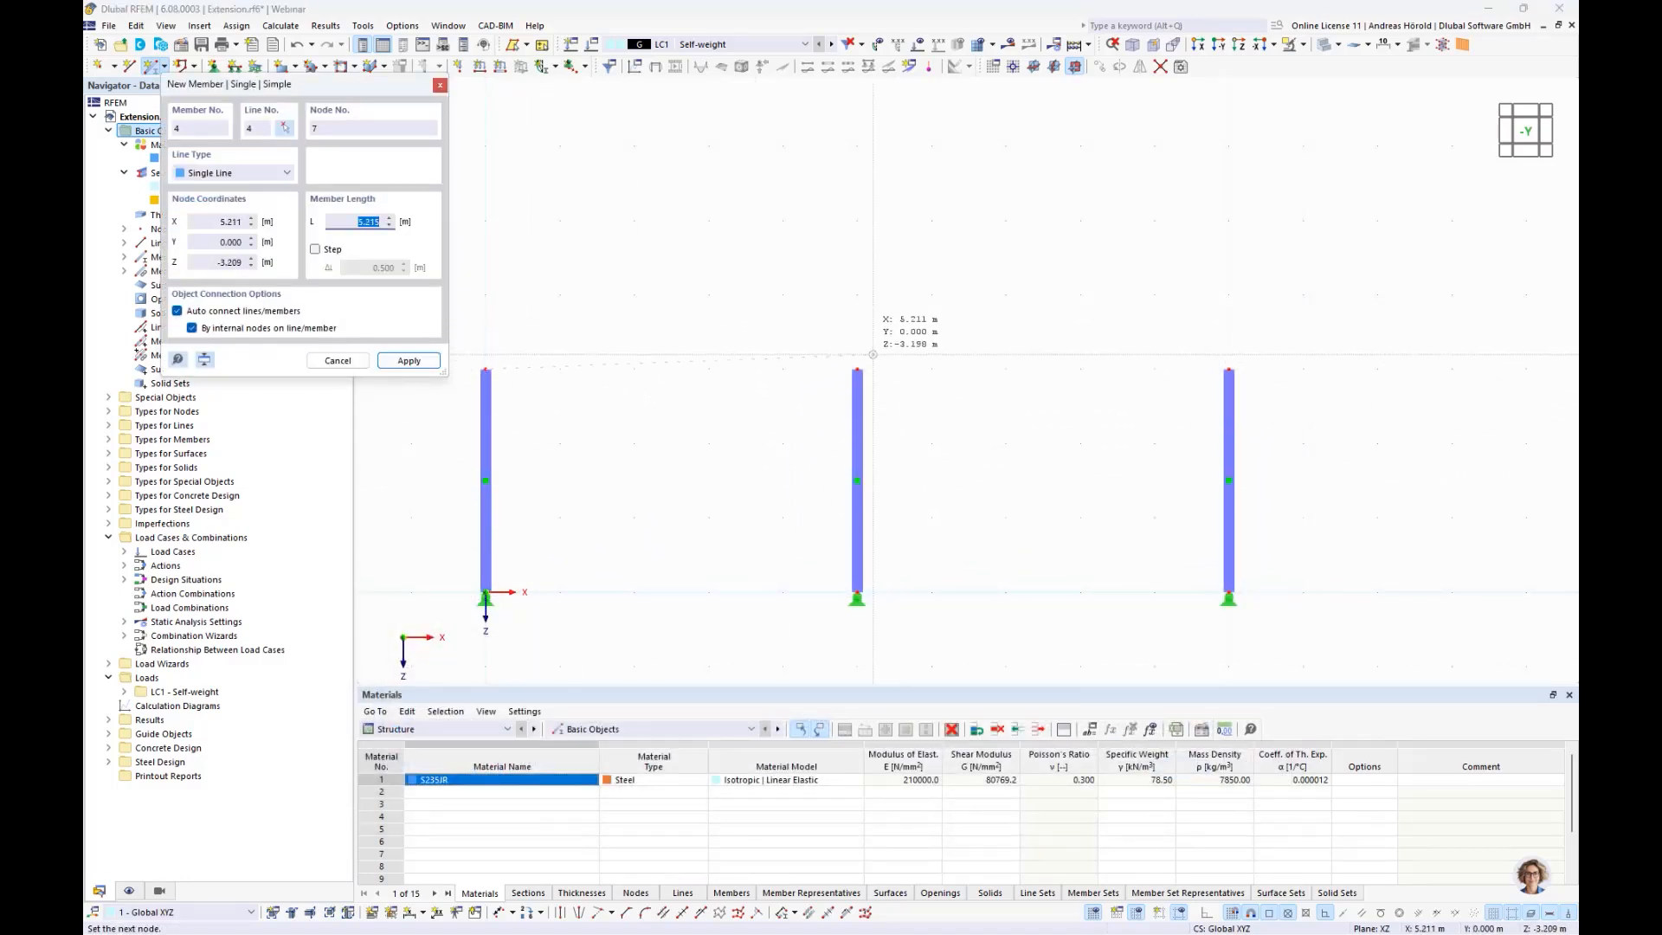
left_click(857, 368)
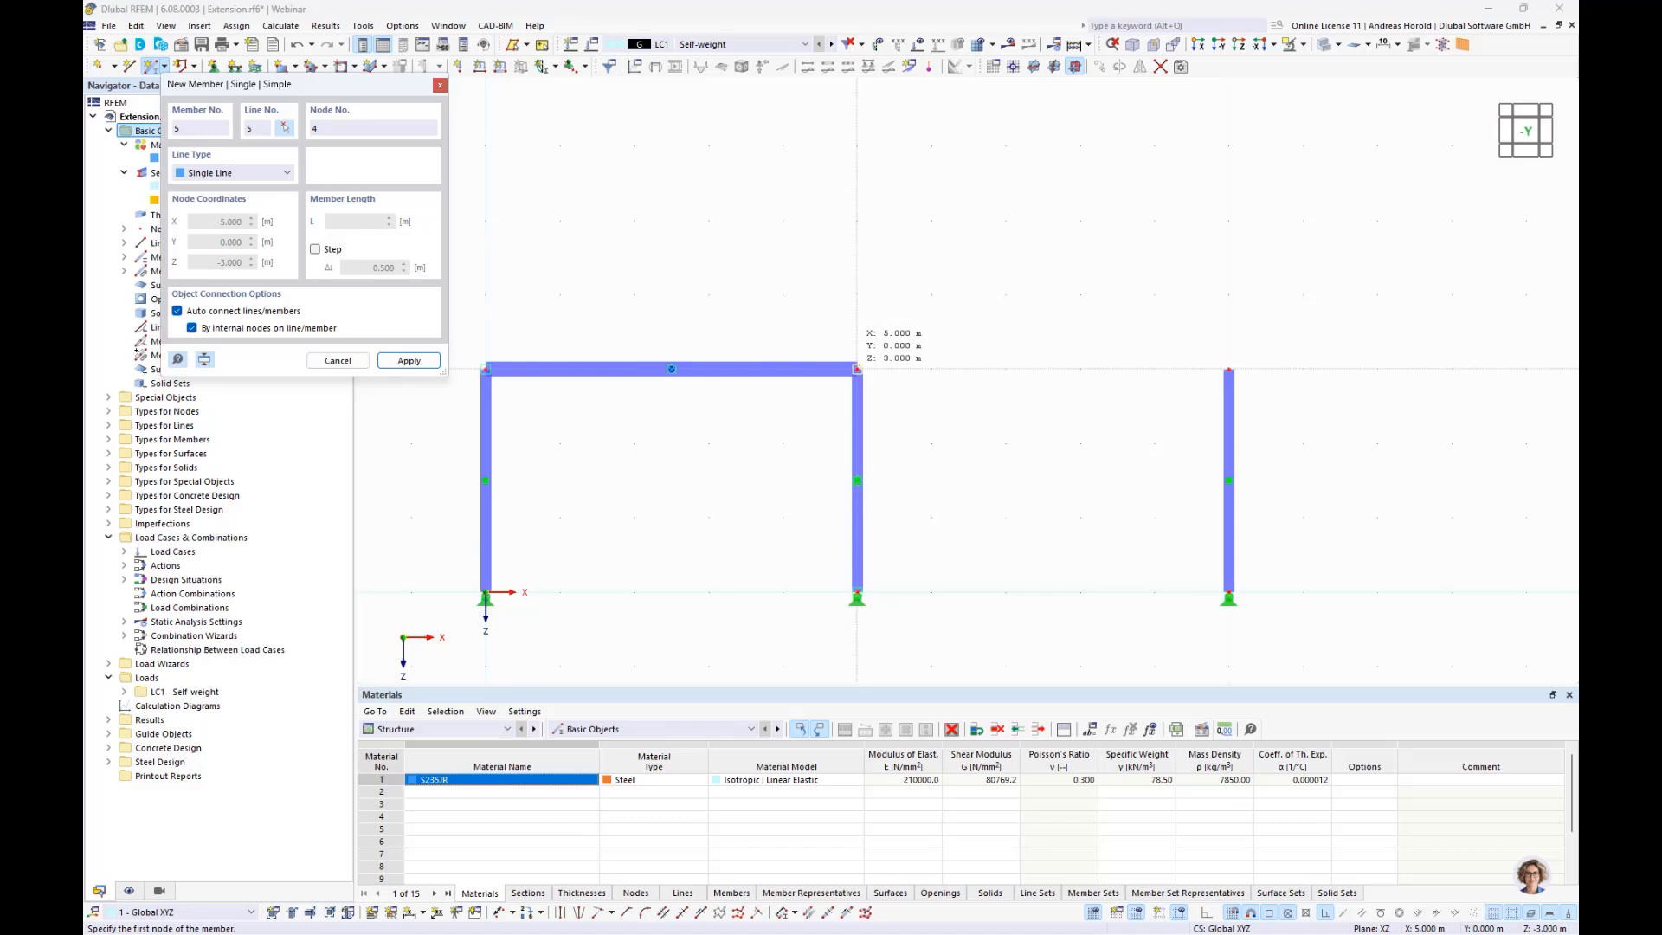
left_click(857, 369)
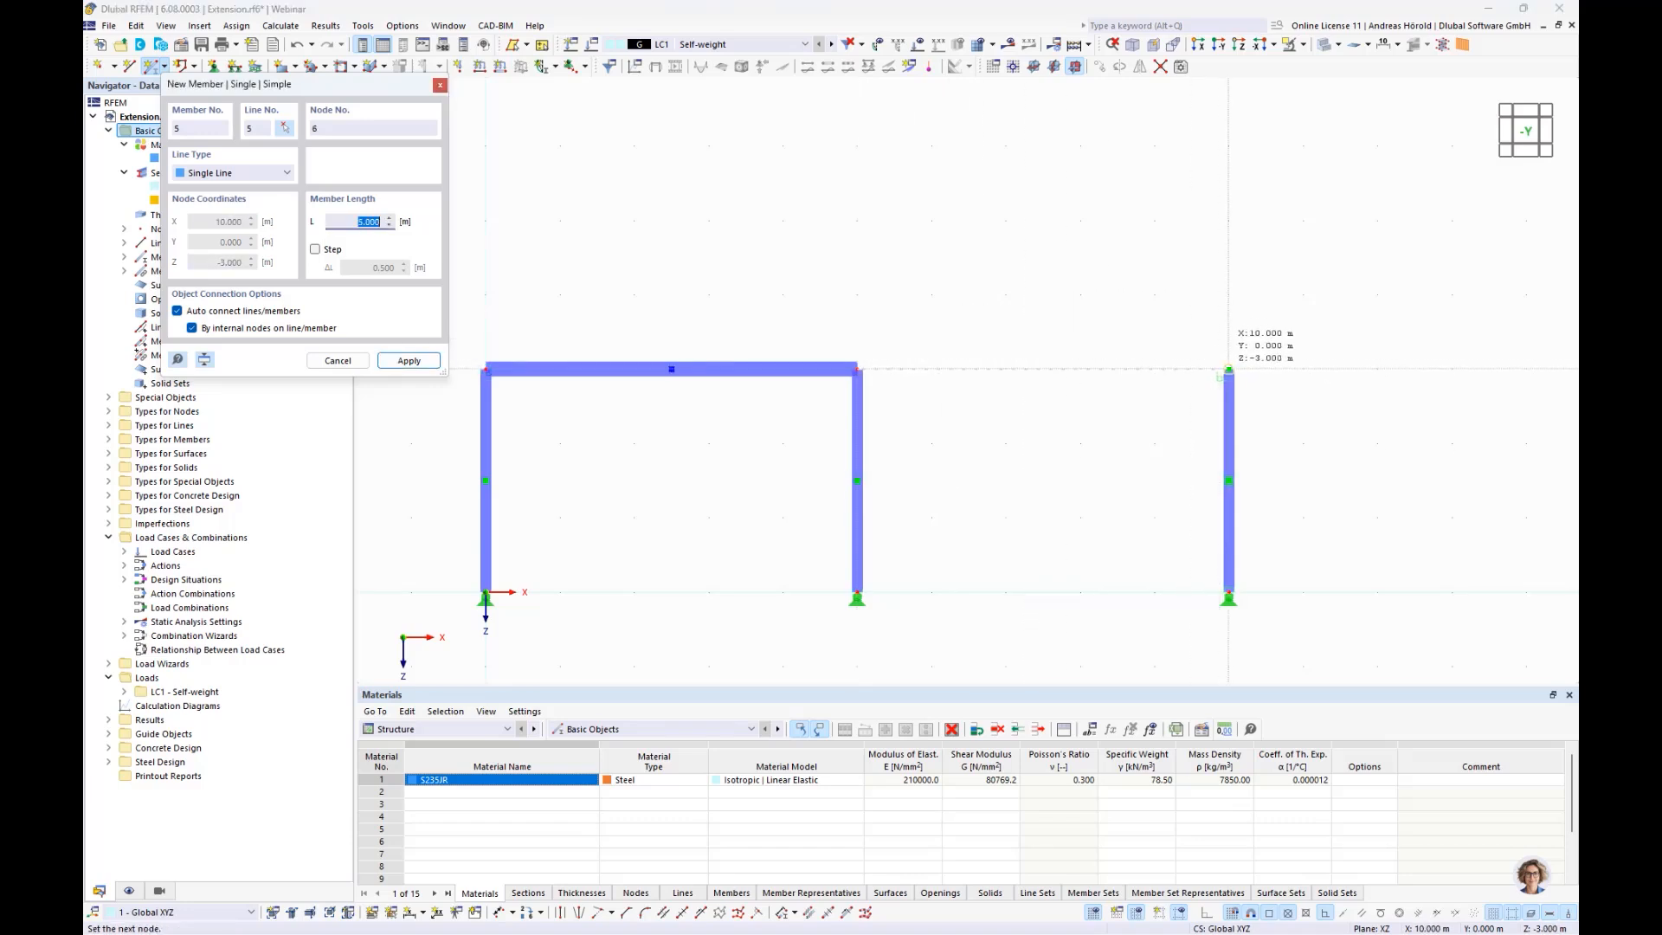
left_click(1229, 368)
key("Escape")
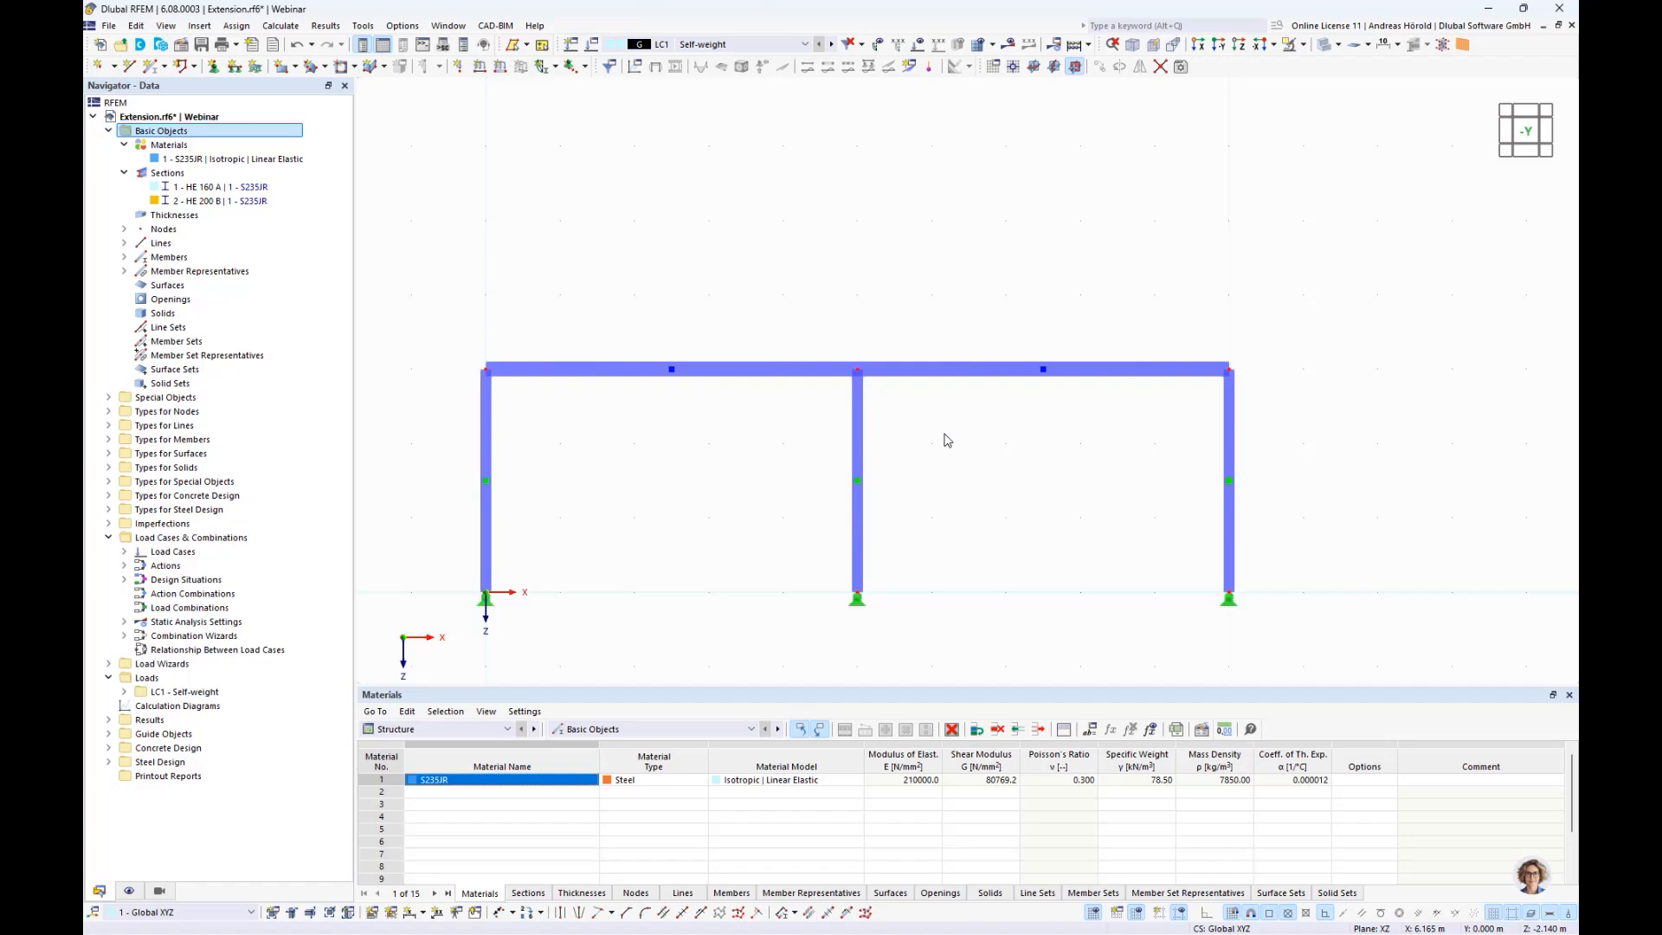
- Copy the top node of the column at the origin 0.2 m upward, one step in negative Z
scroll(947, 440, "up", 1)
middle_click_drag(942, 438, 1058, 385)
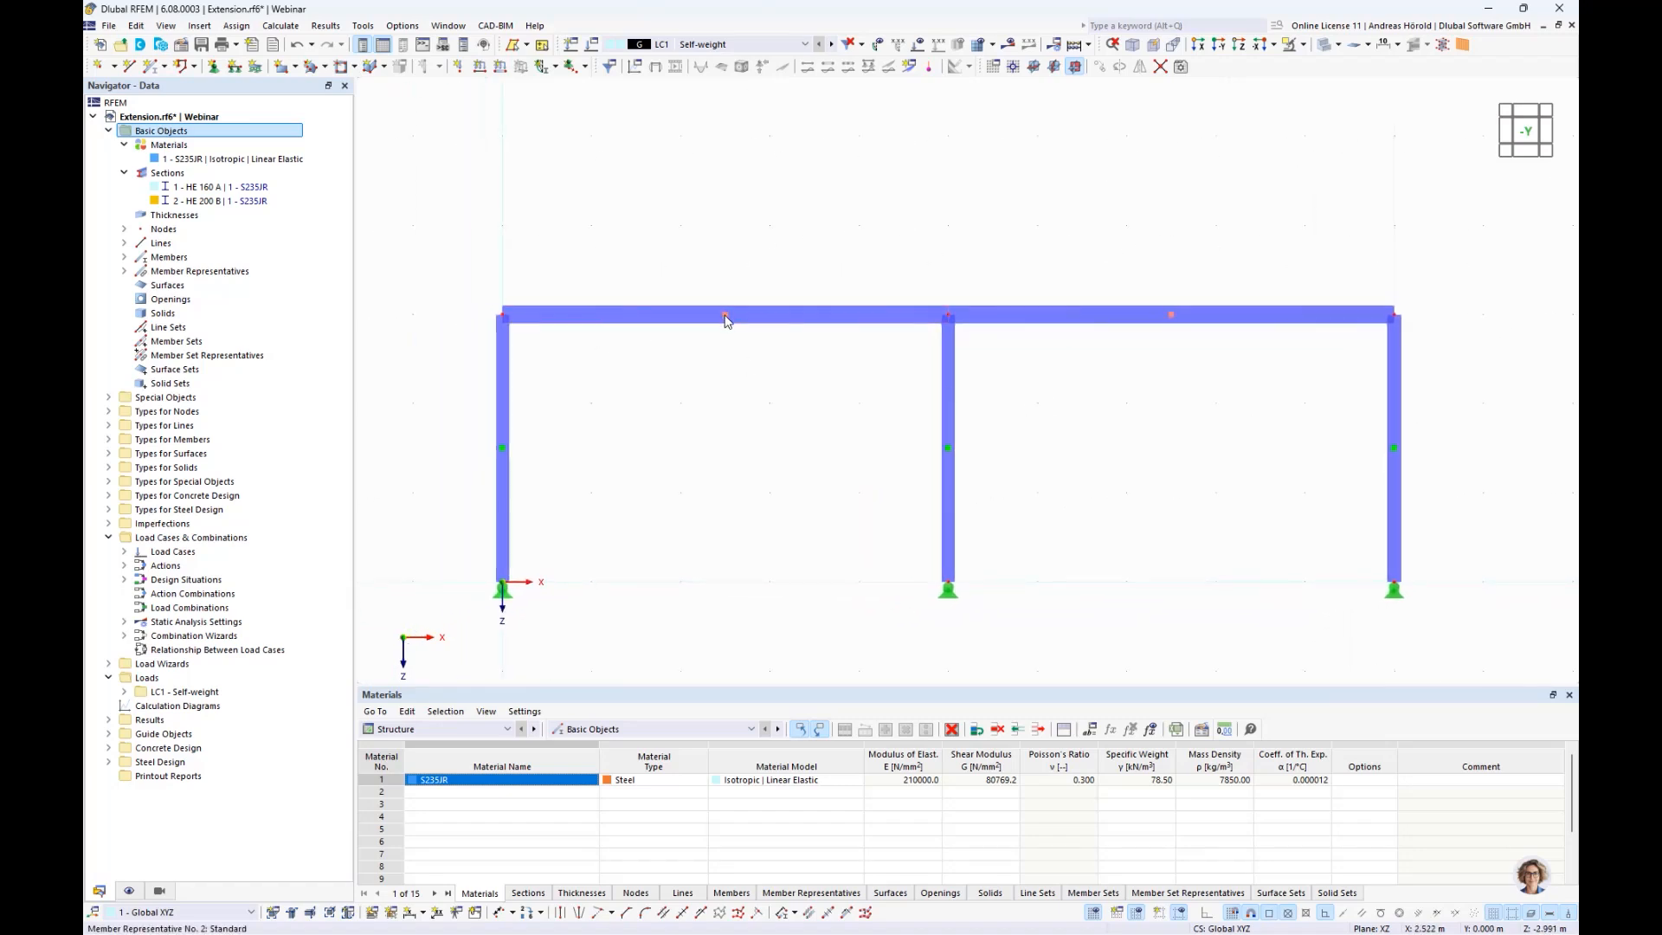
mouse_move(725, 320)
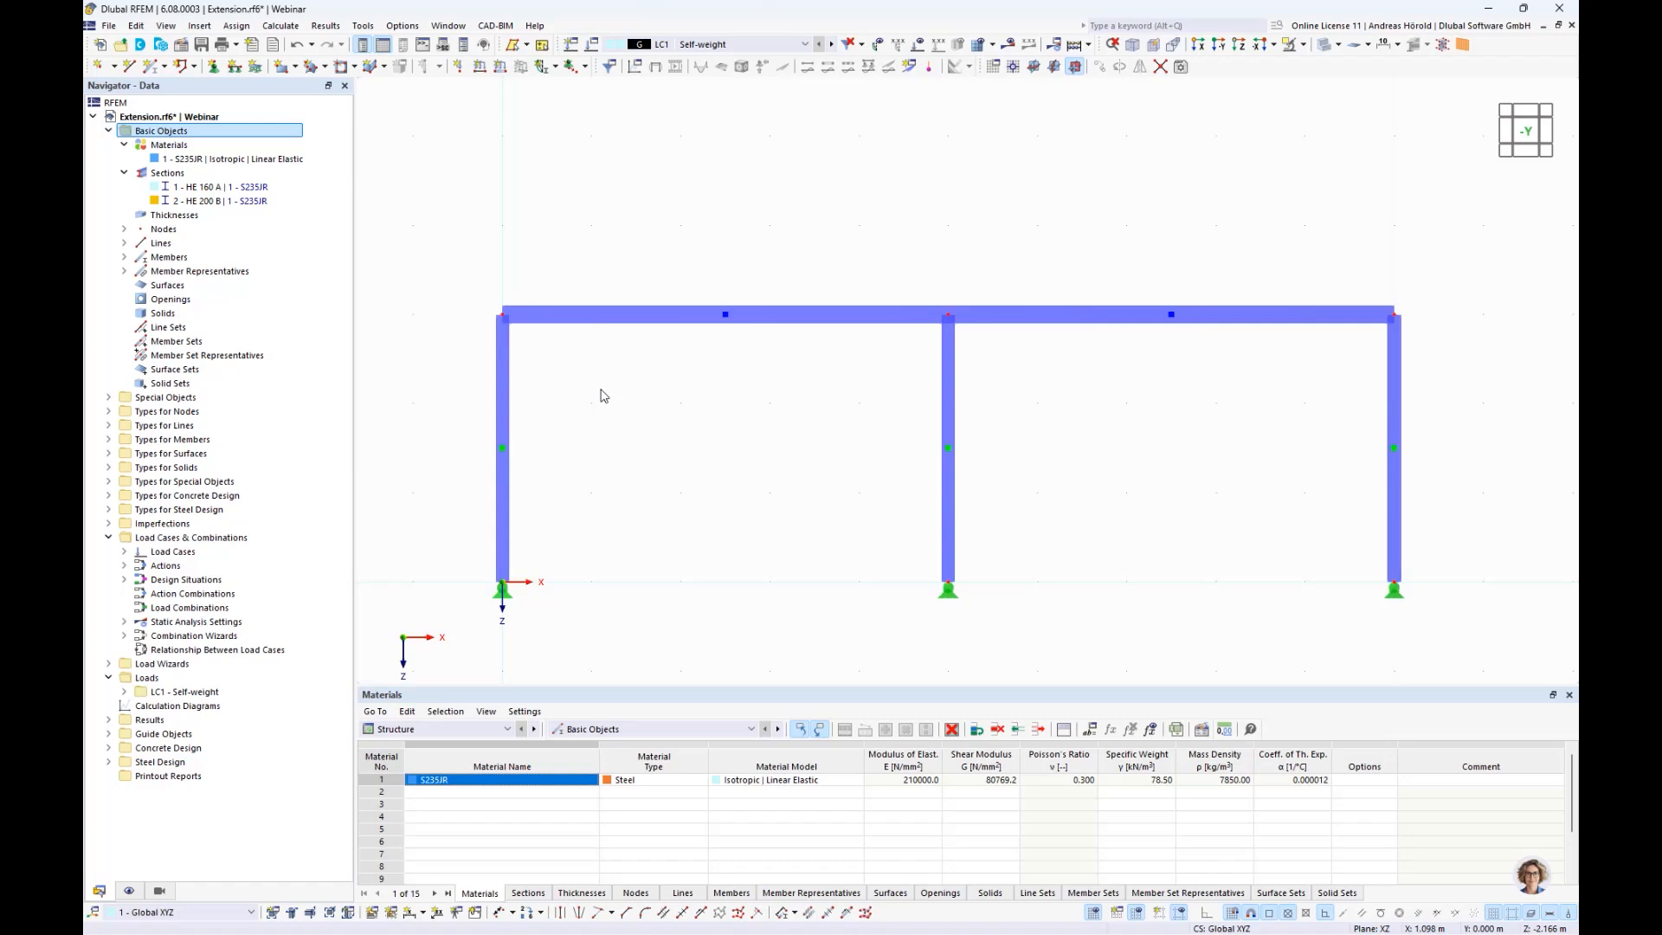
middle_click_drag(604, 395, 802, 408, "ctrl")
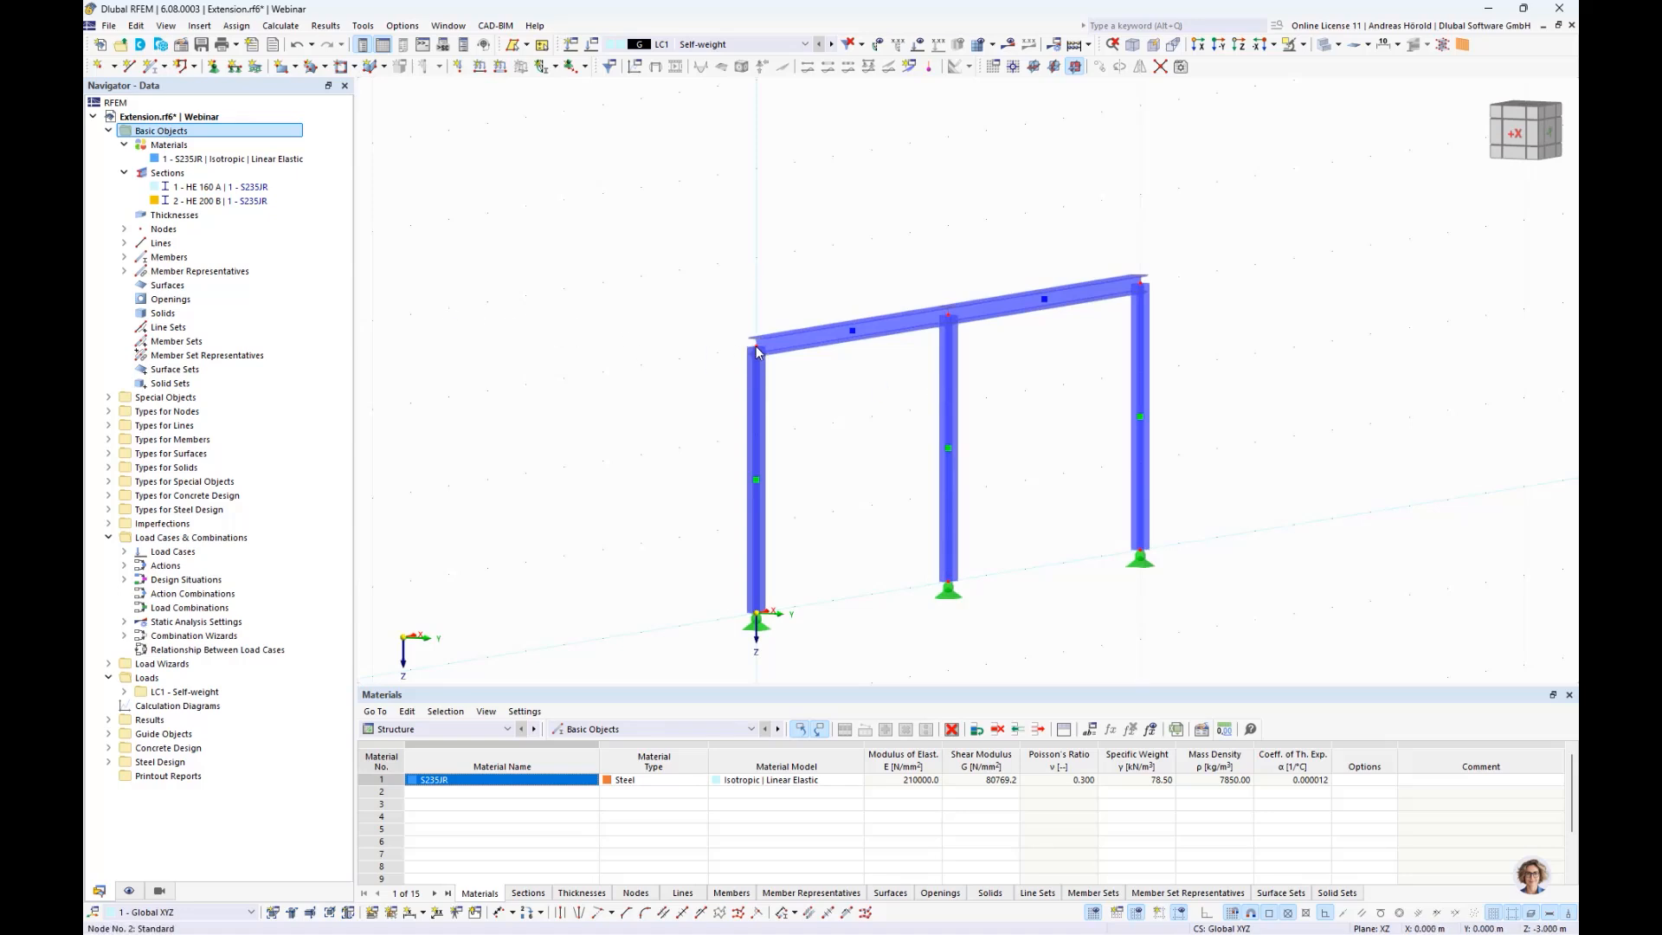
mouse_move(756, 351)
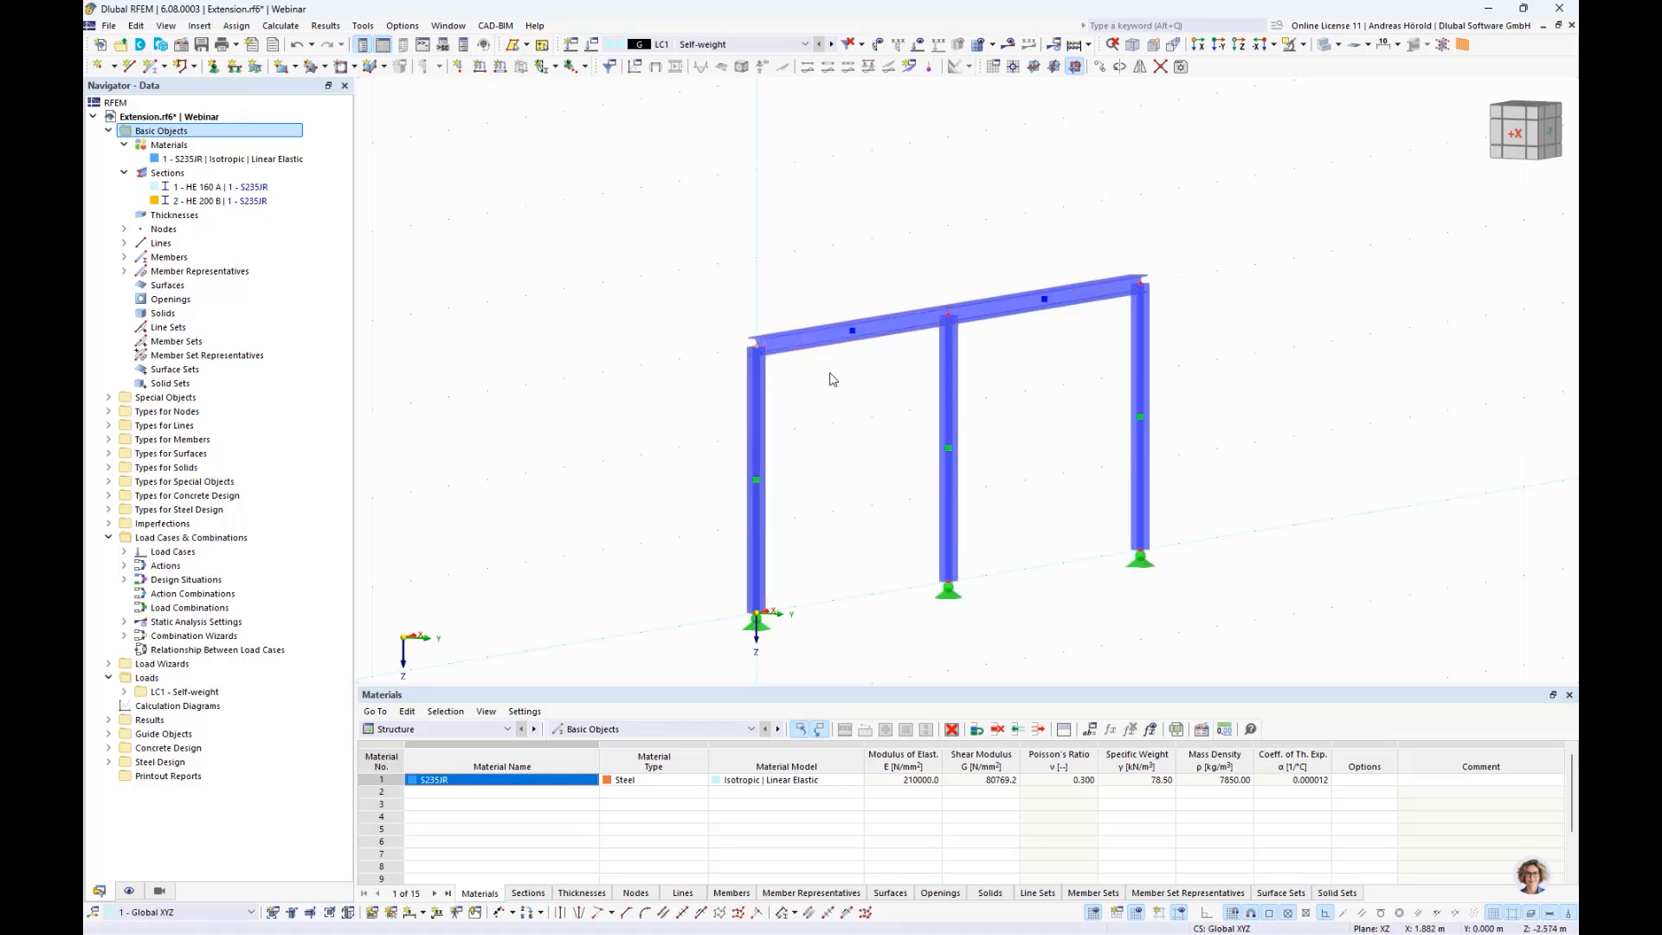
left_click(1100, 68)
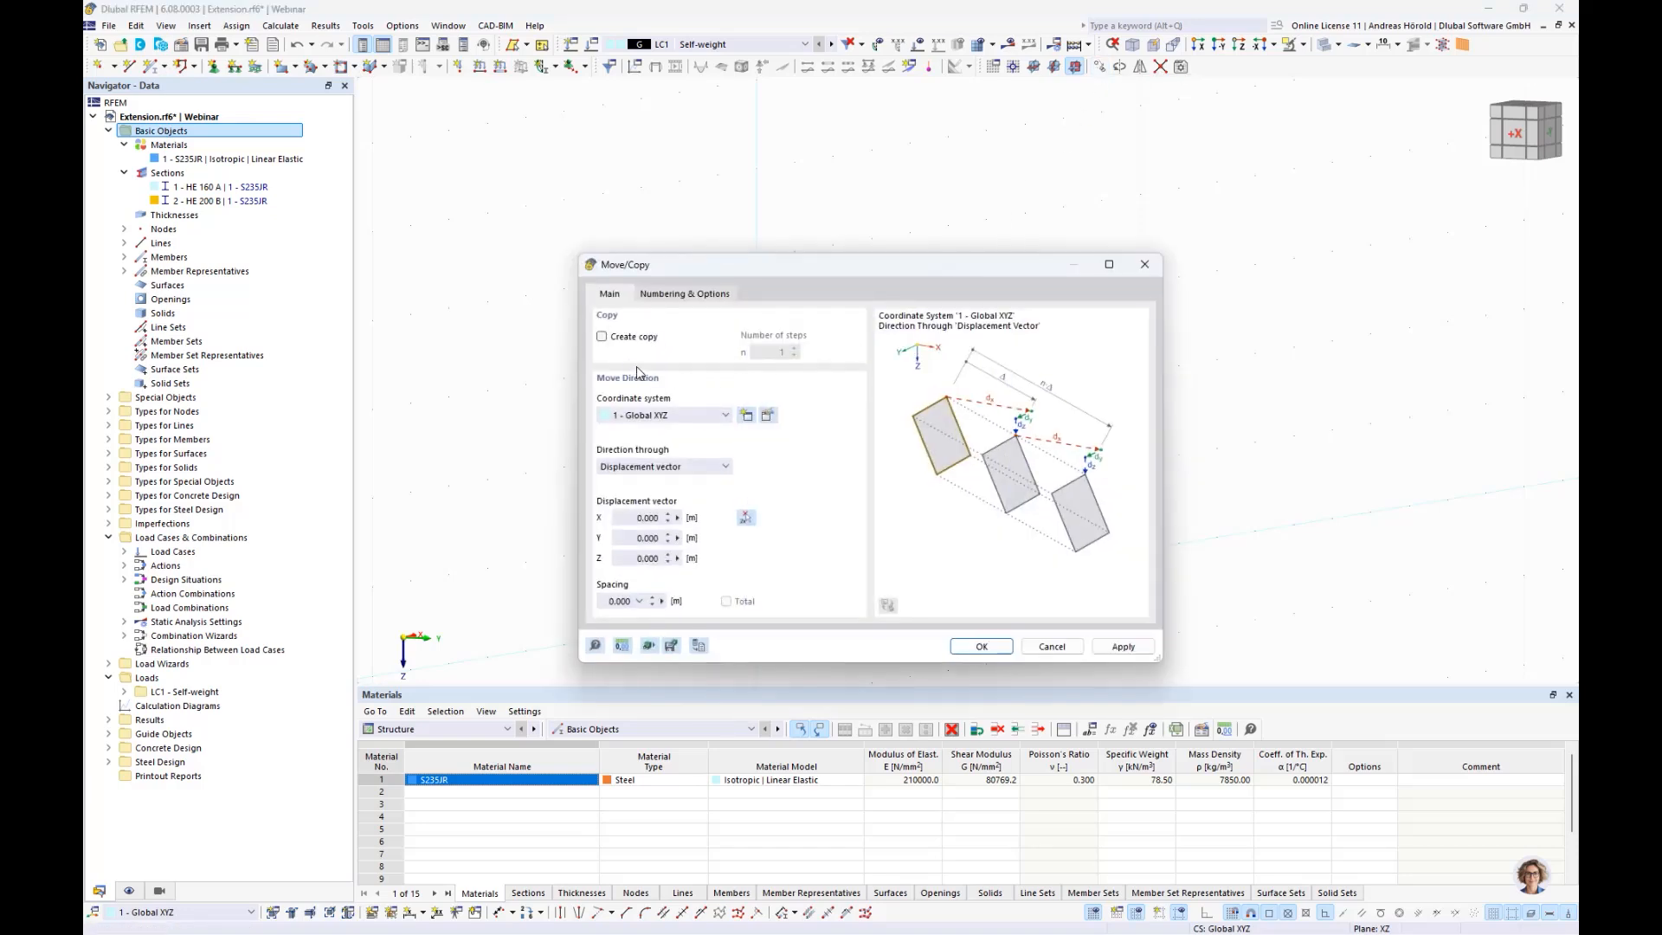
left_click(601, 335)
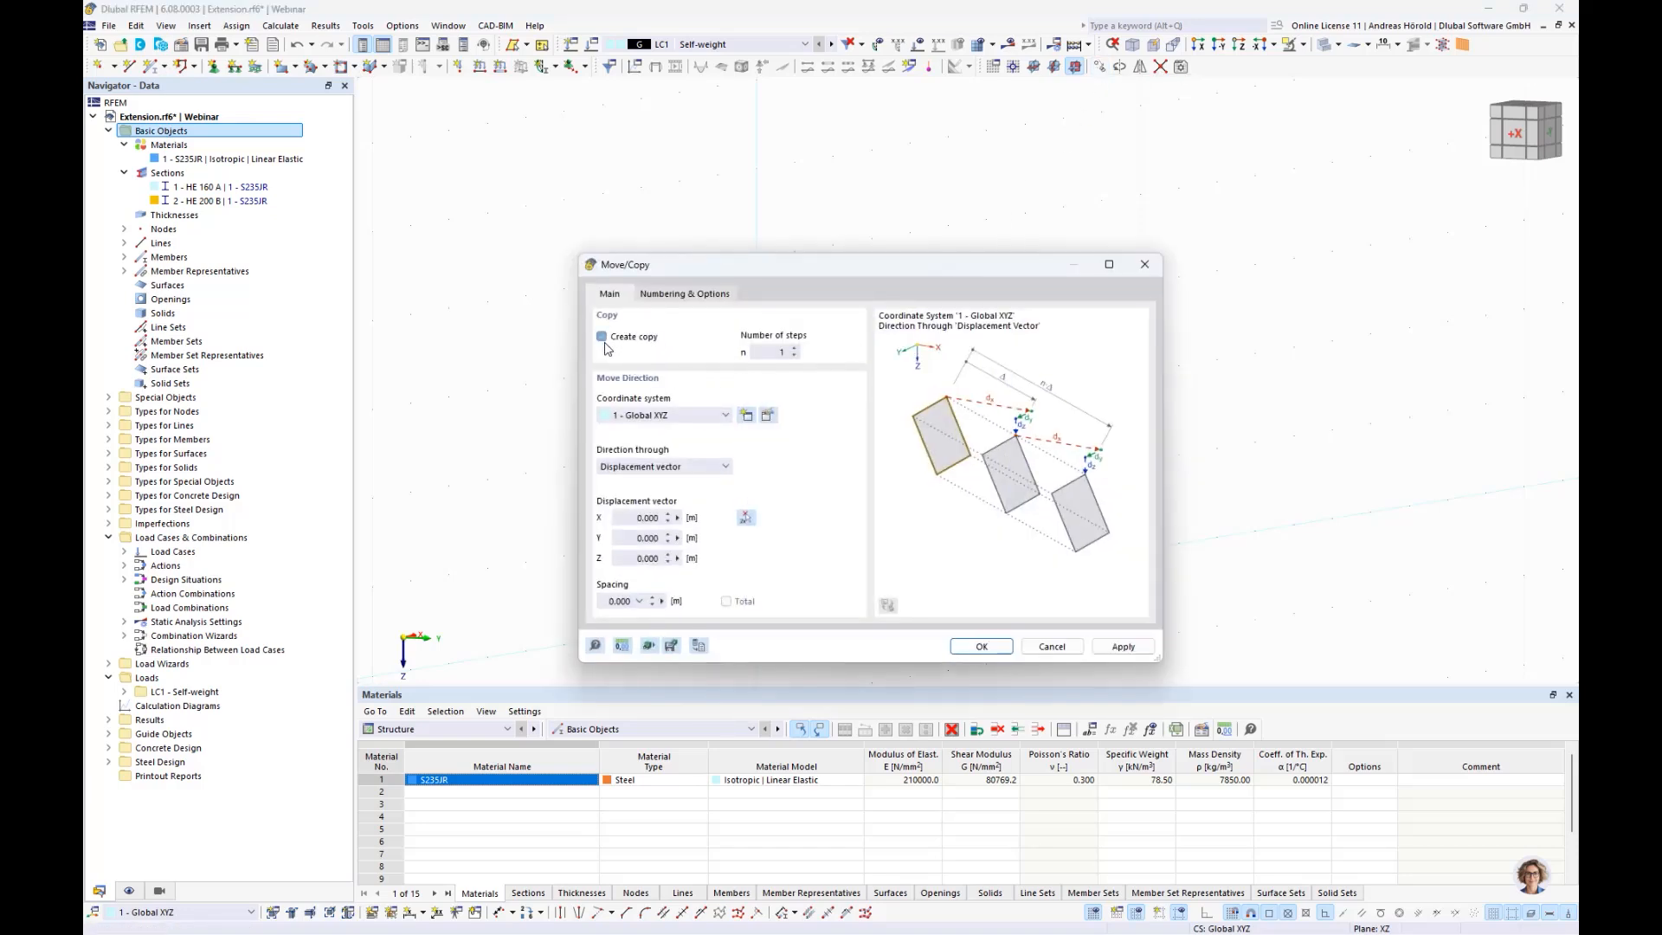
left_click(617, 561)
type("-2")
left_click(984, 647)
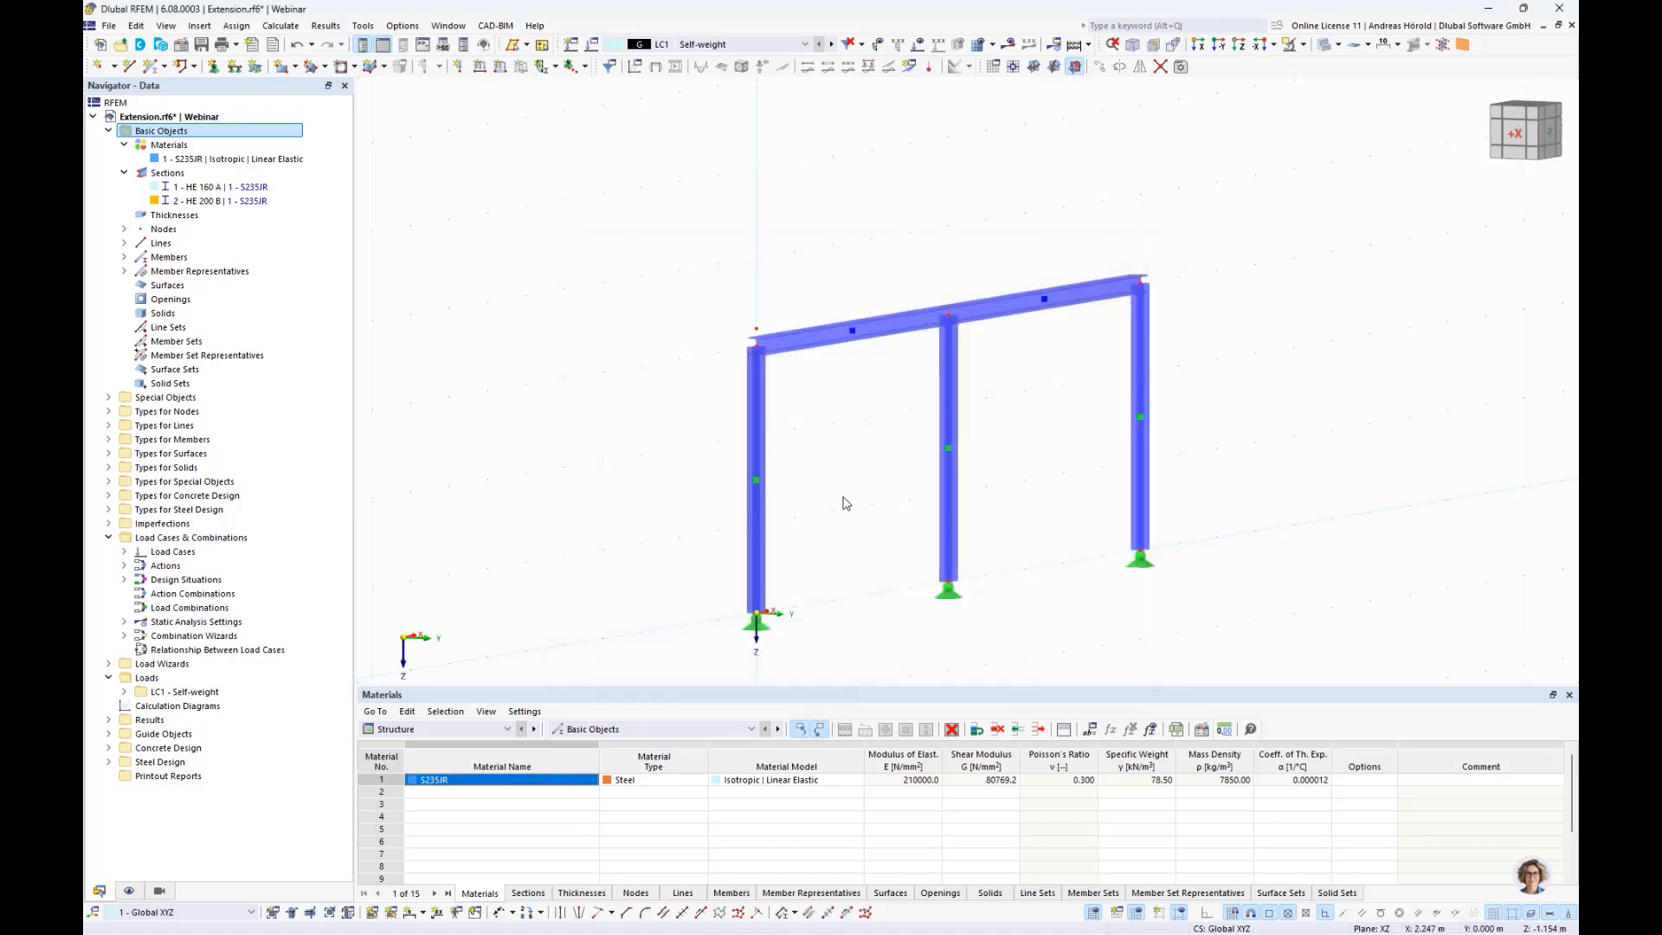
- Switch the work plane to XY and set its origin at the copied node at Z -3.200 m
left_click(1035, 68)
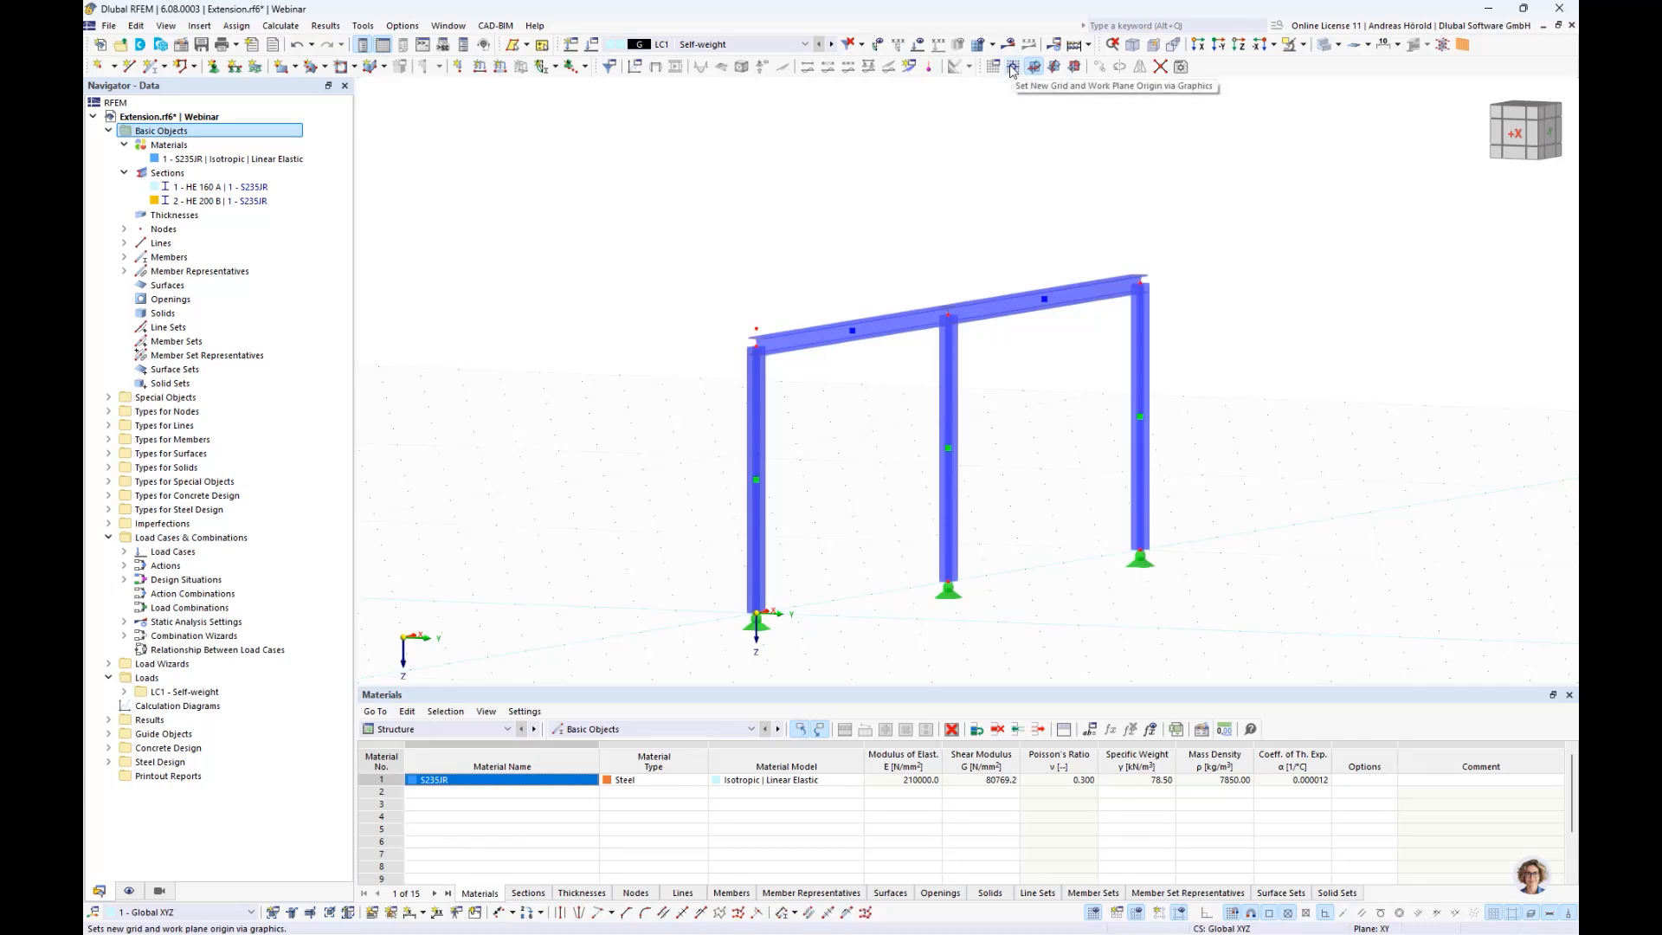
left_click(1012, 68)
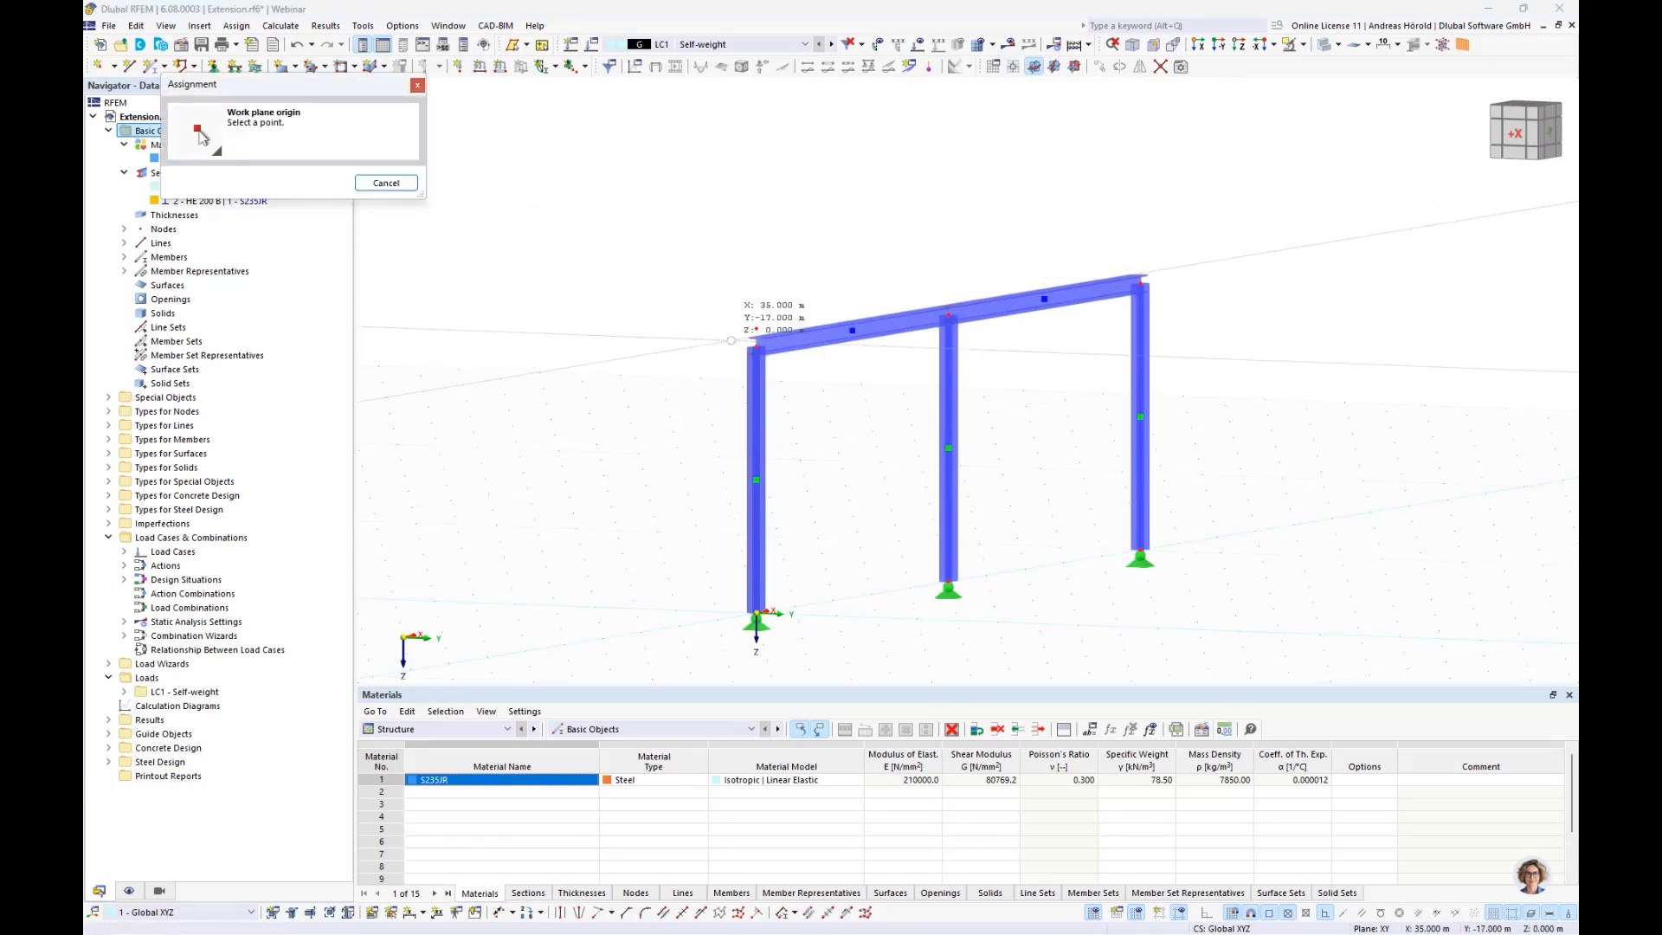
left_click(748, 327)
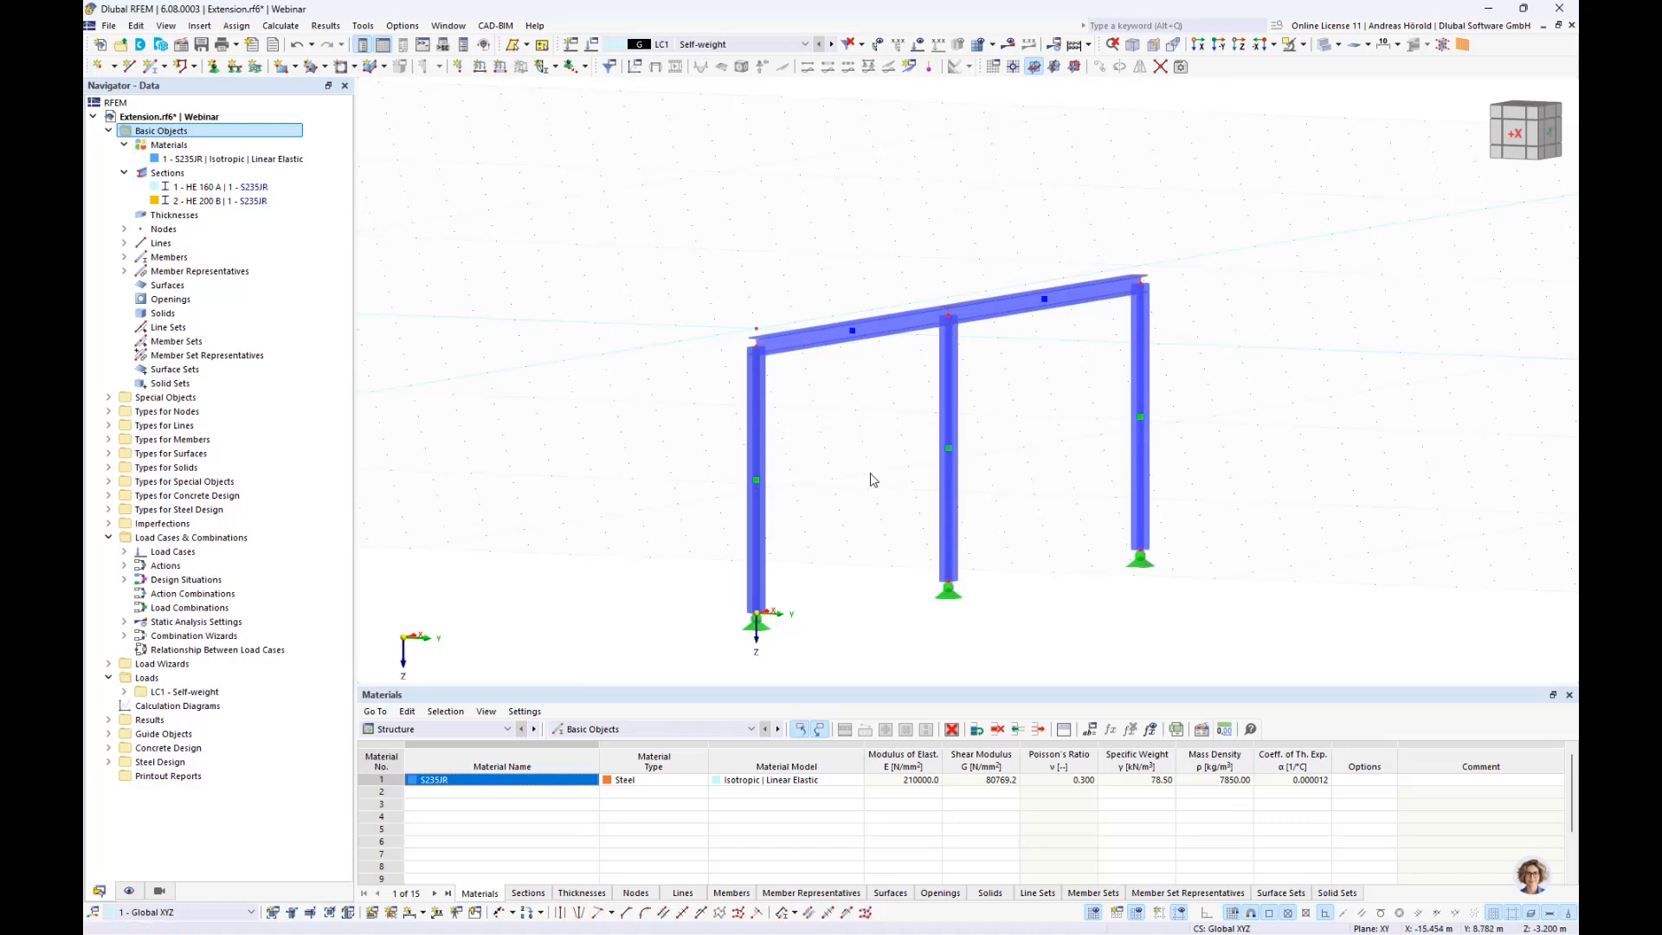
middle_click_drag(870, 479, 881, 466, "ctrl")
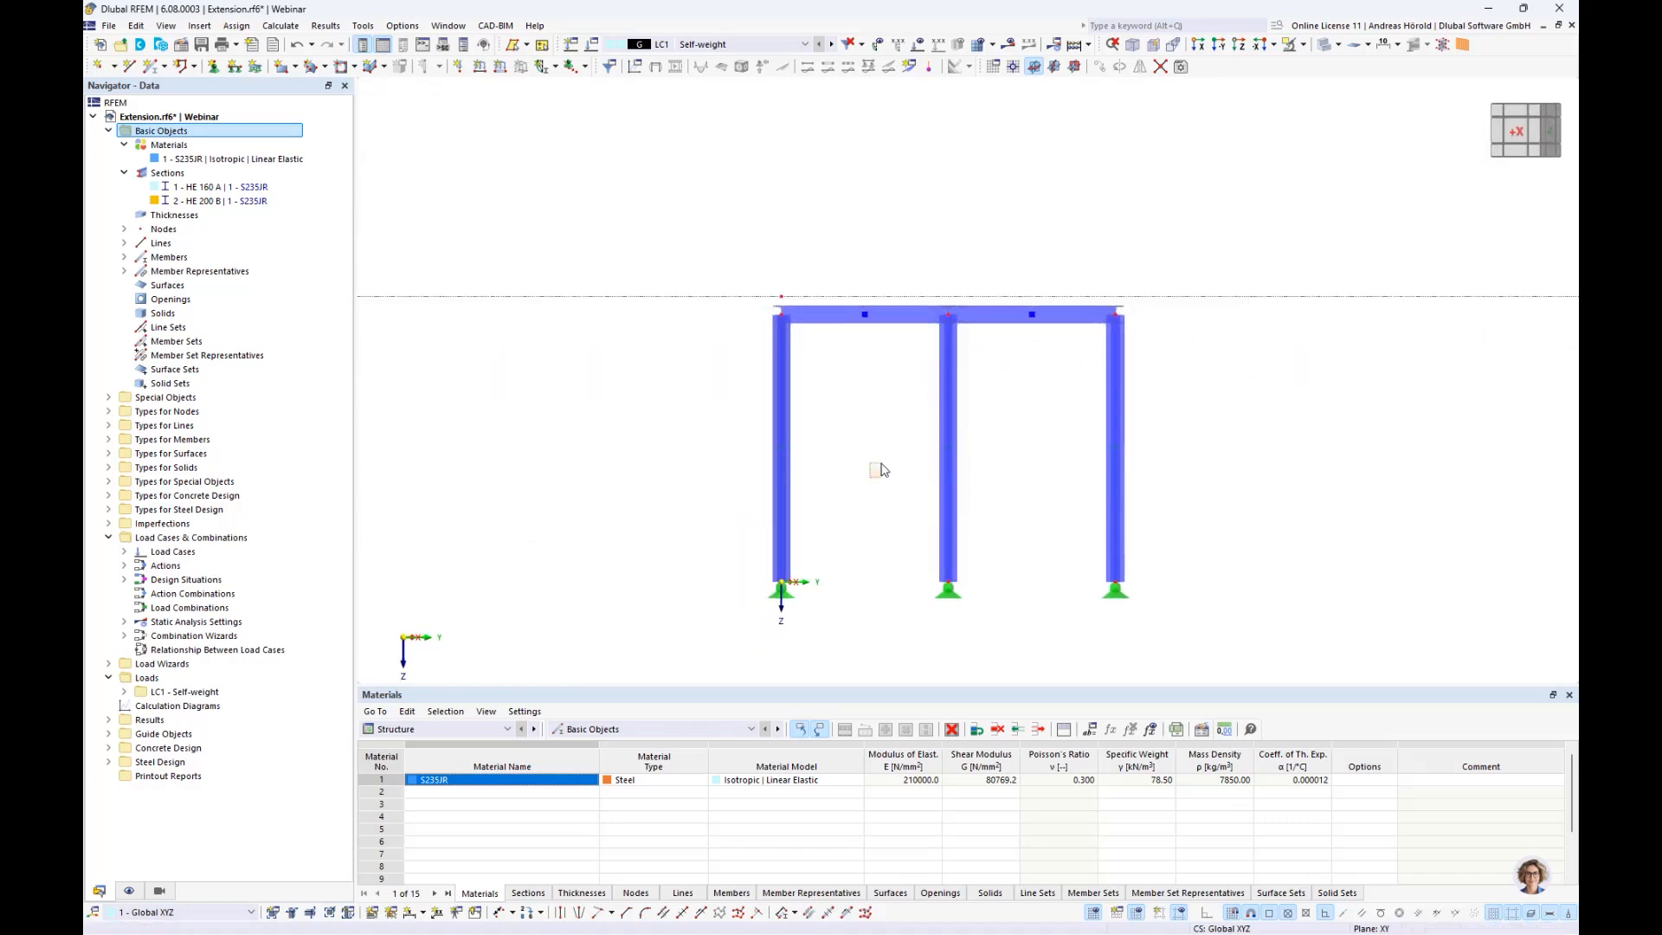
right_click_drag(884, 469, 880, 475)
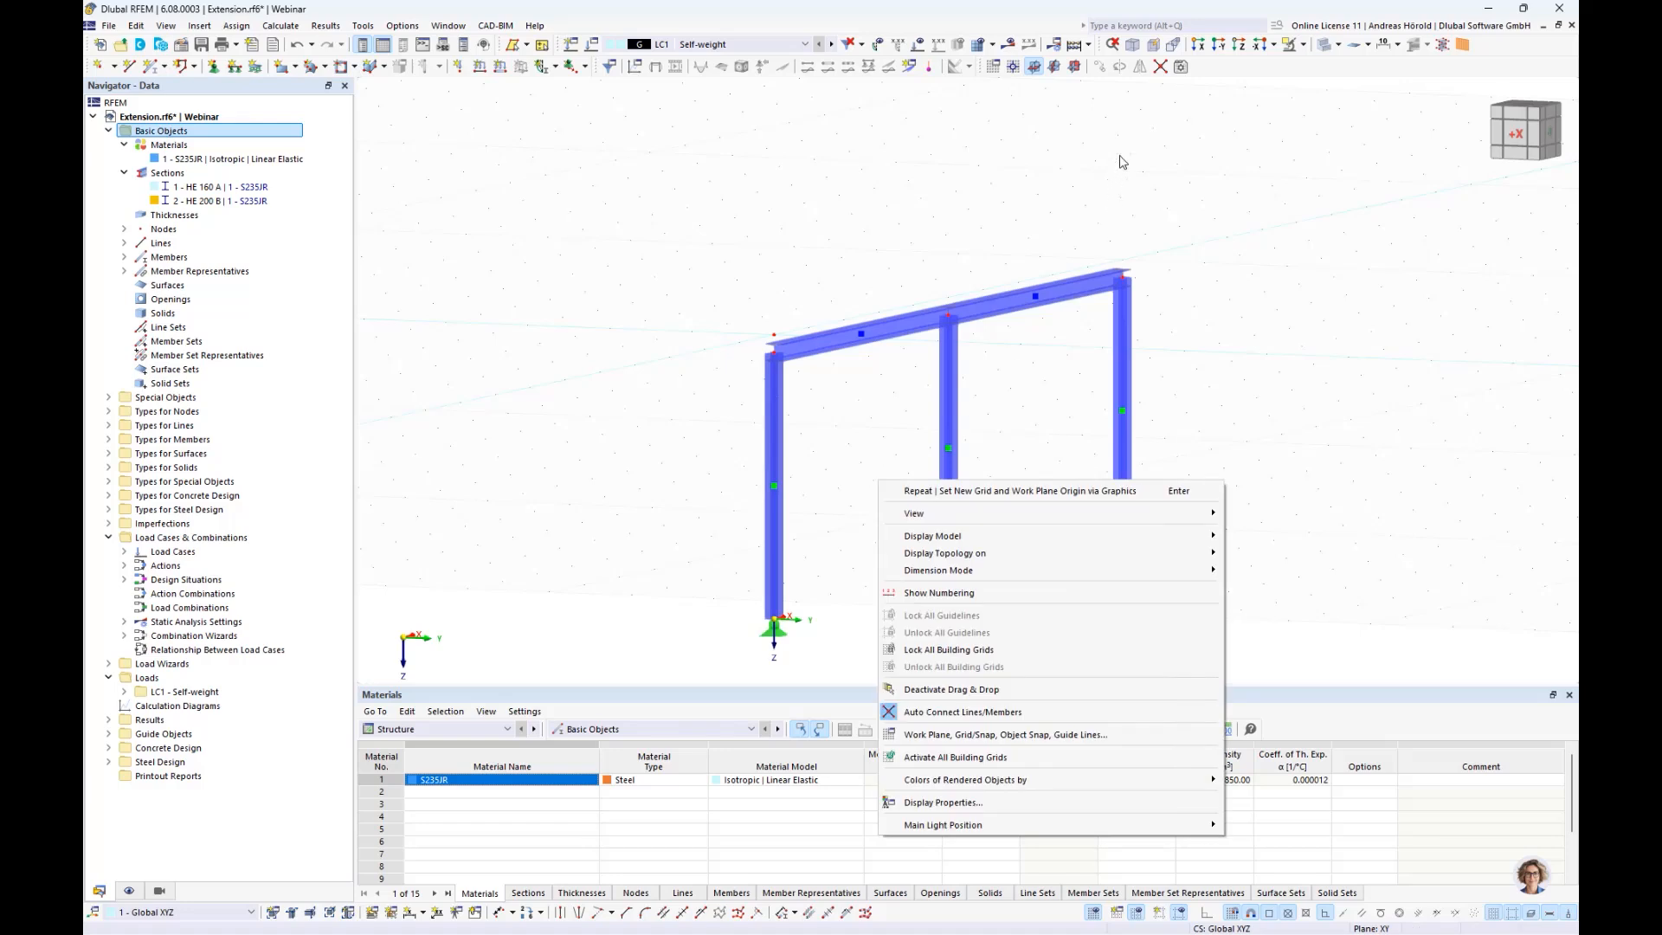
key("Escape")
- Start a new rectangular surface with the Standard stiffness type
left_click(1239, 44)
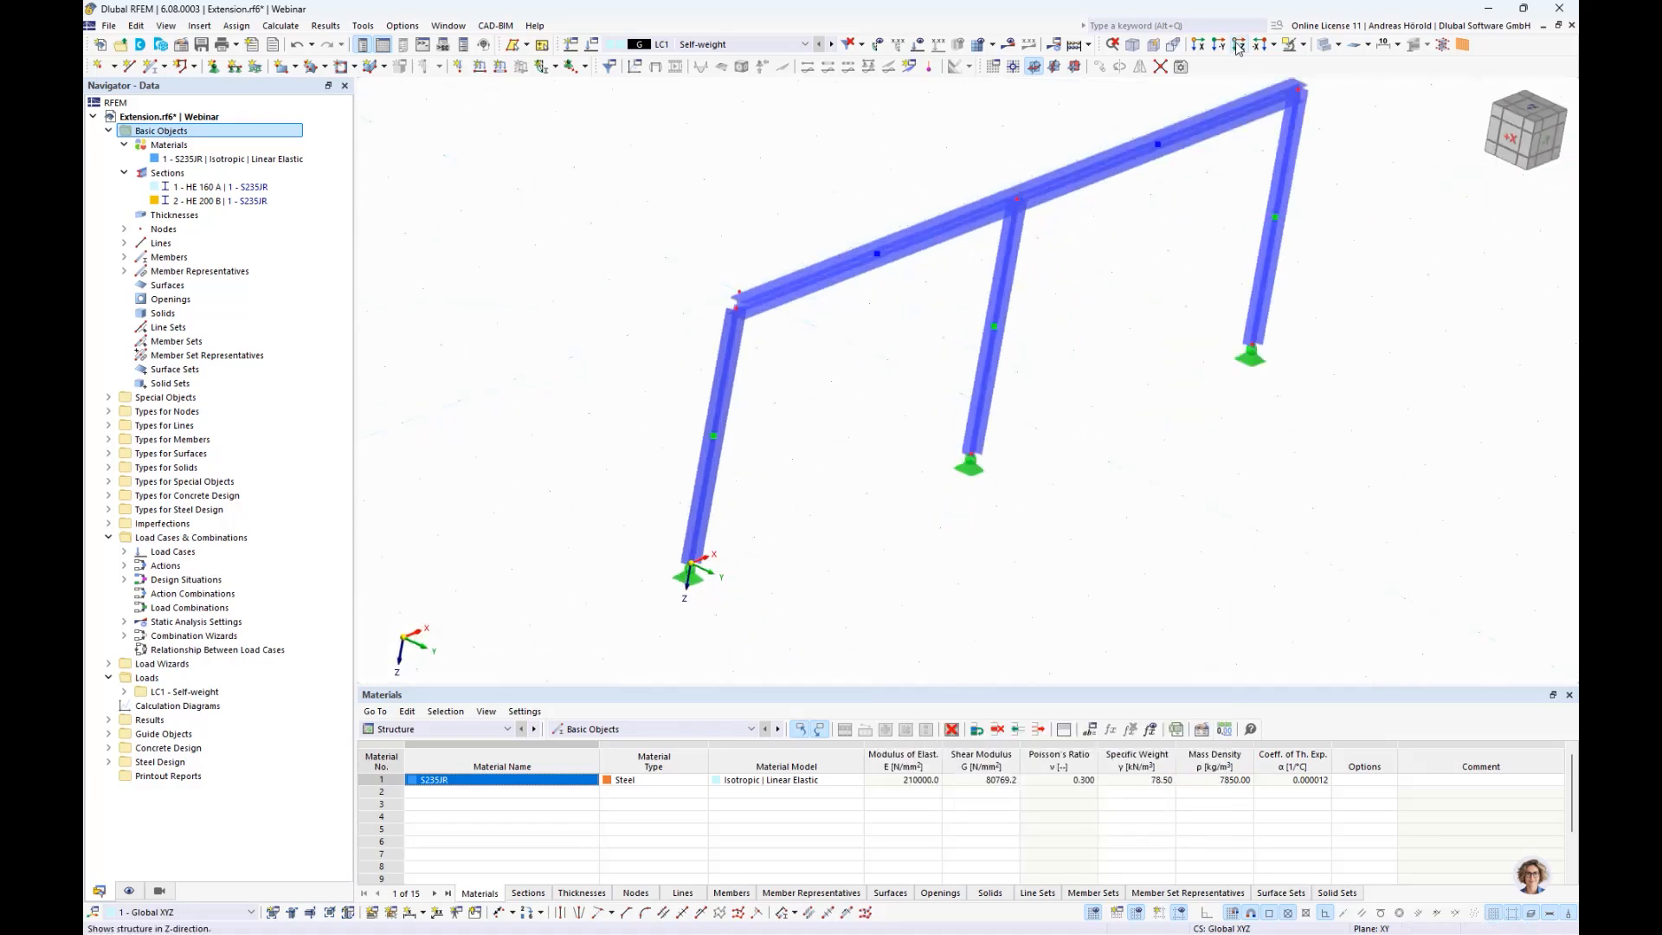
scroll(762, 598, "down", 1)
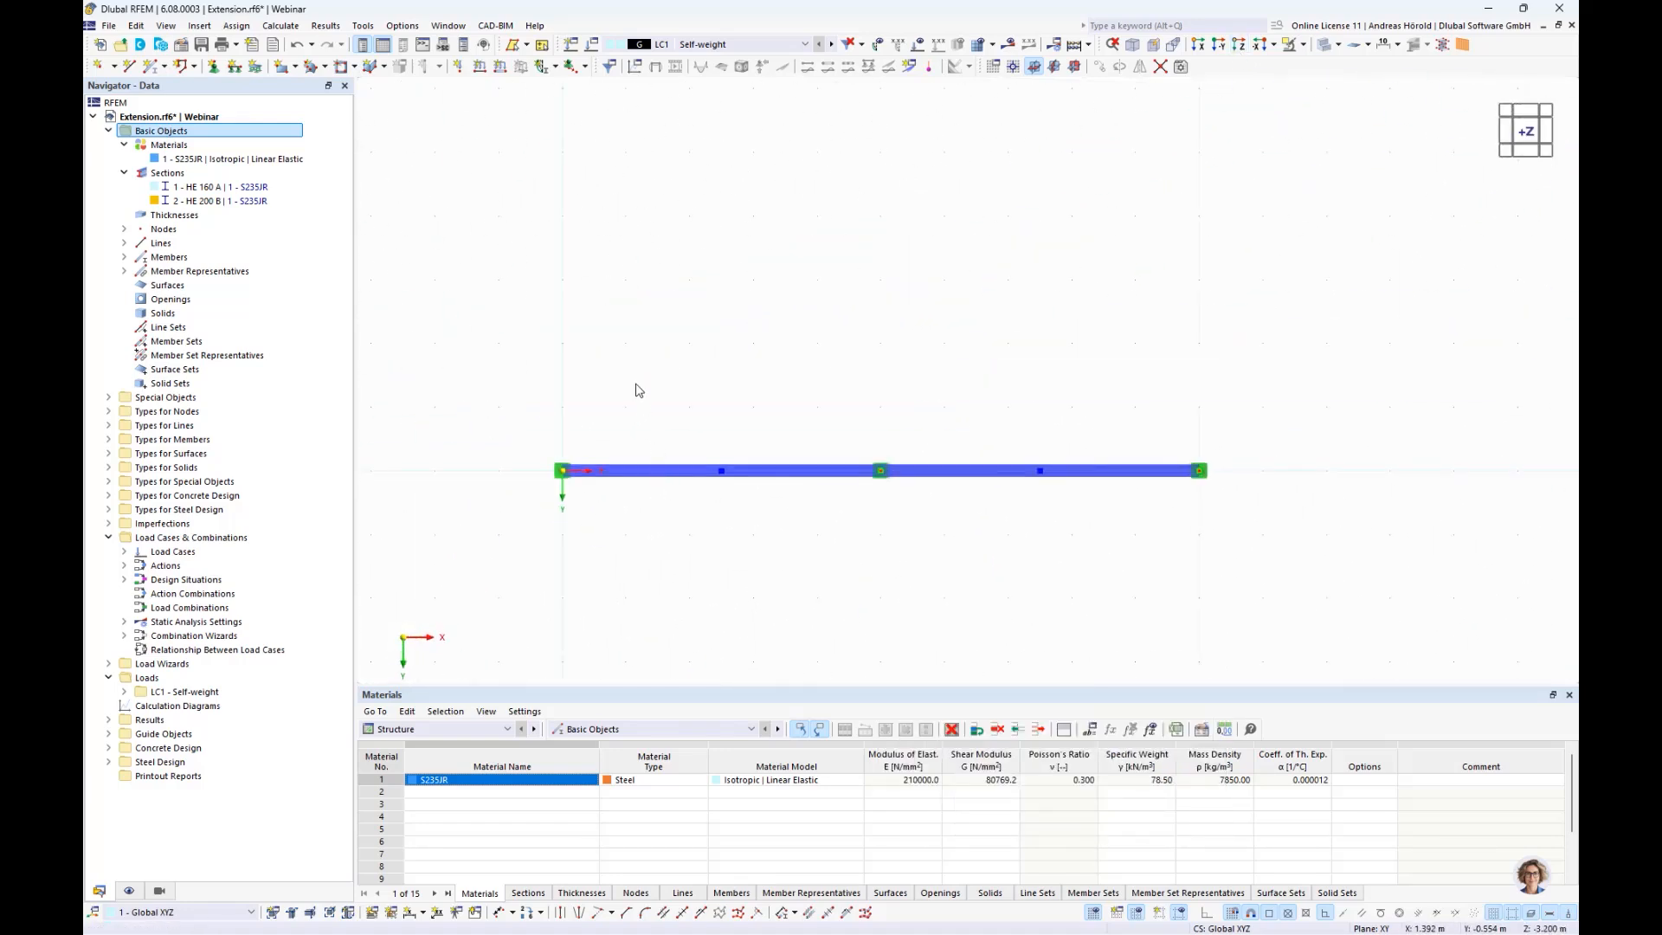
left_click(282, 69)
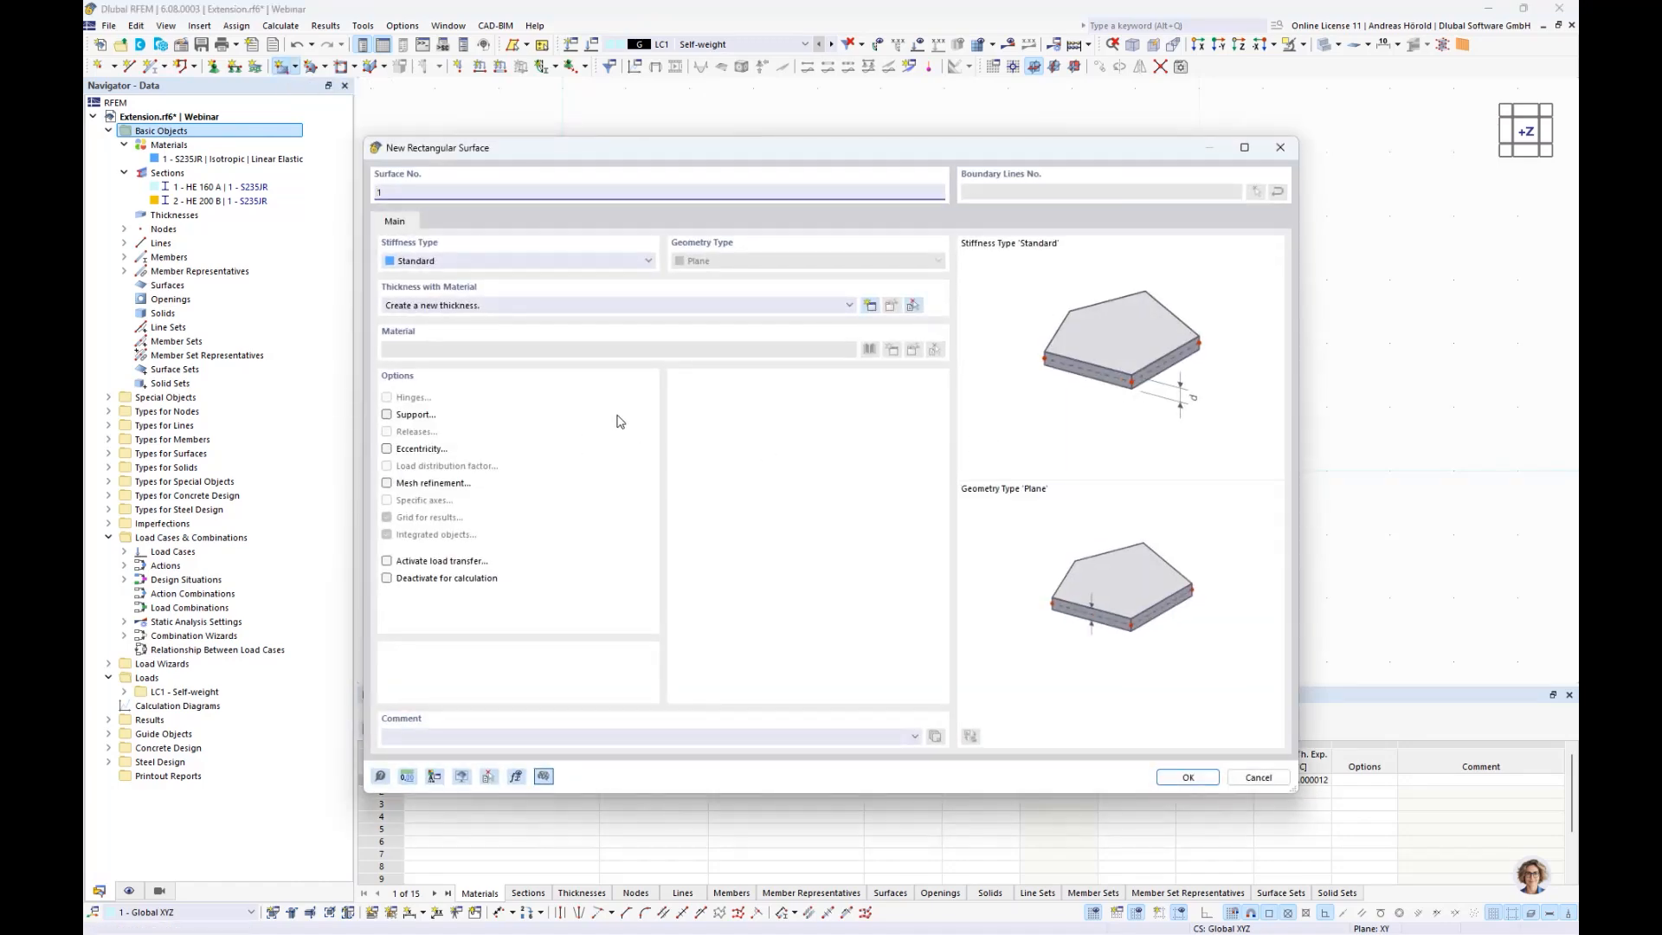
left_click(485, 260)
left_click(484, 259)
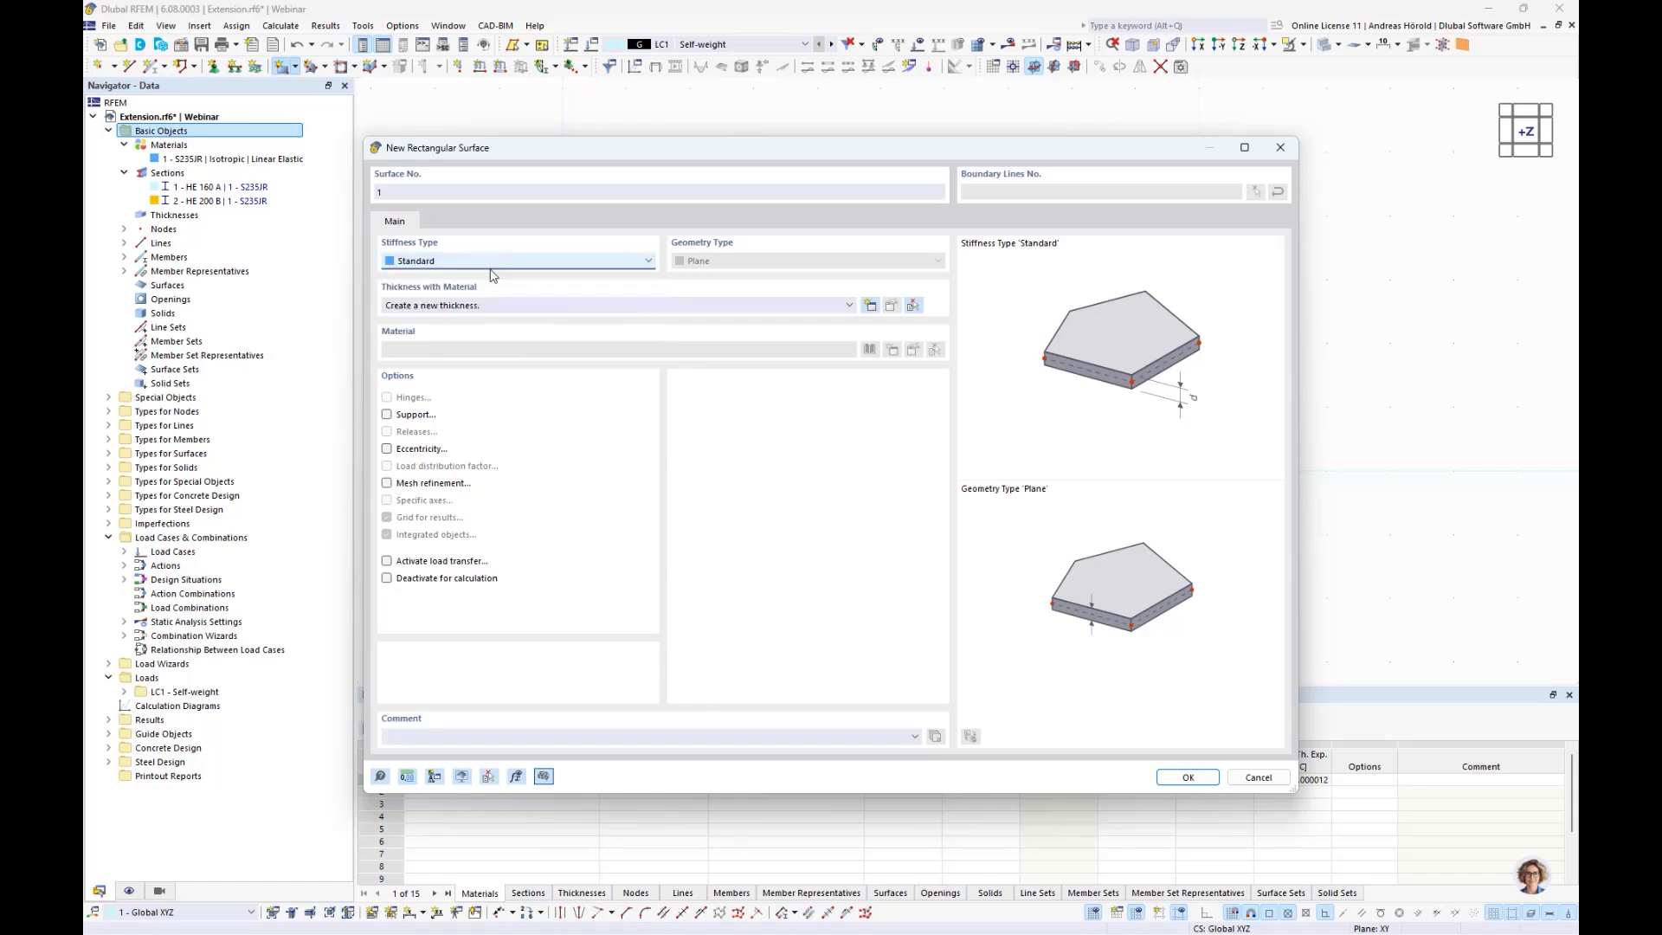
- Create a uniform 200 mm thickness for the surface with concrete C25/30 from the Concrete C material series
left_click(871, 307)
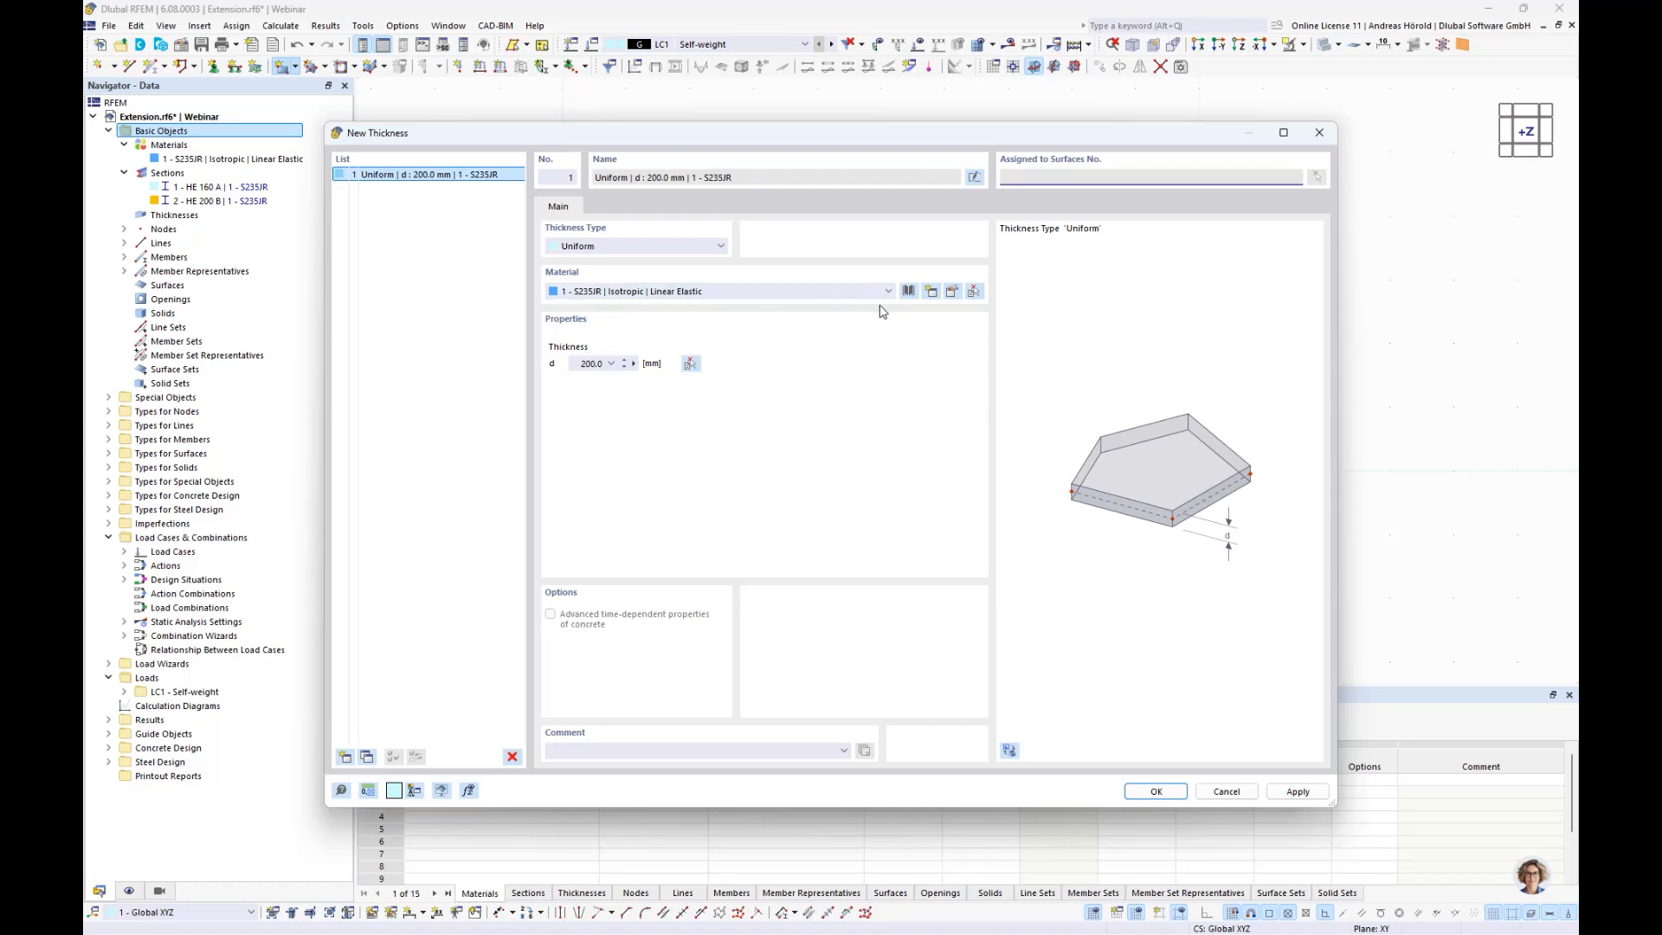
left_click(908, 291)
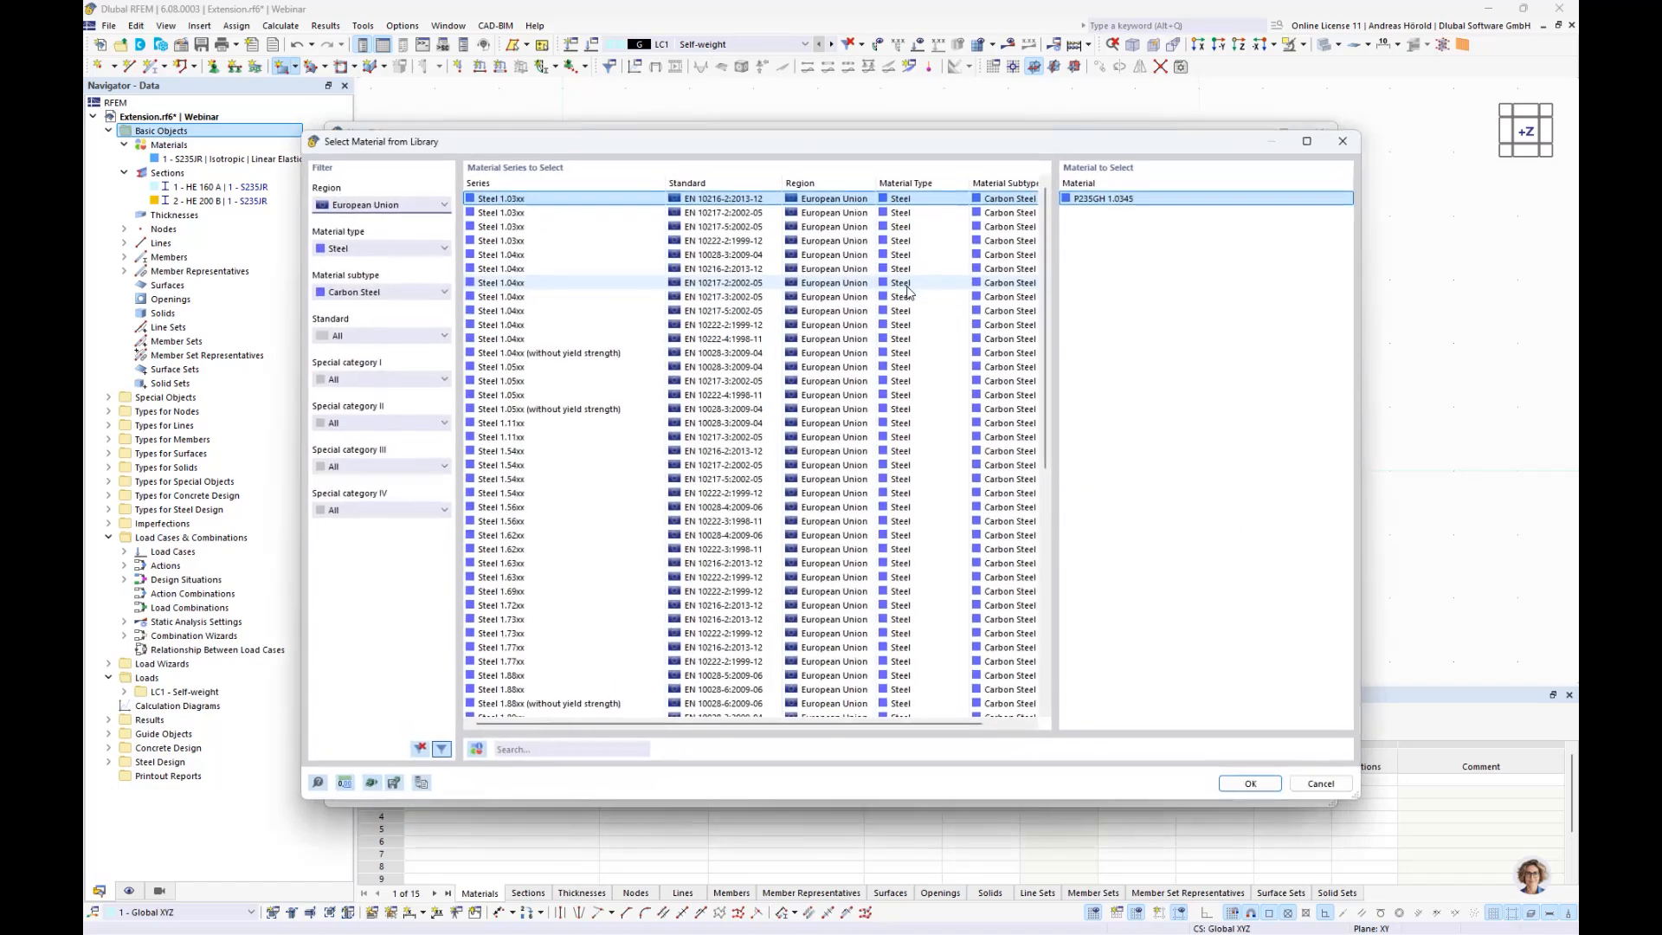
left_click(375, 250)
left_click(378, 279)
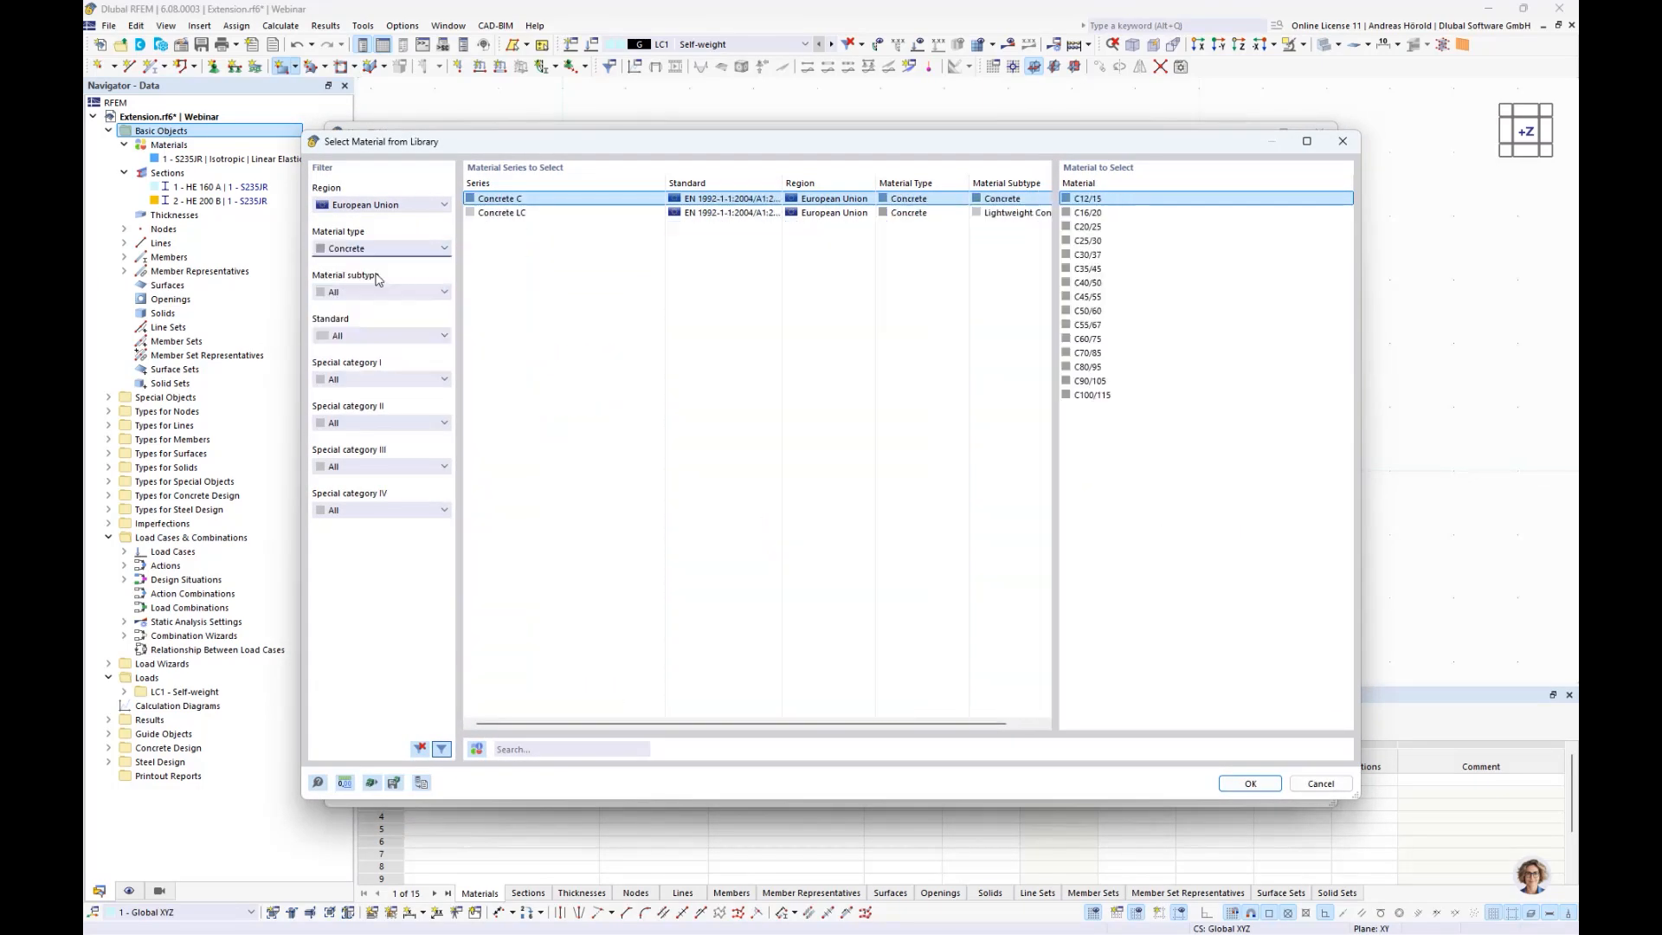
left_click(1091, 243)
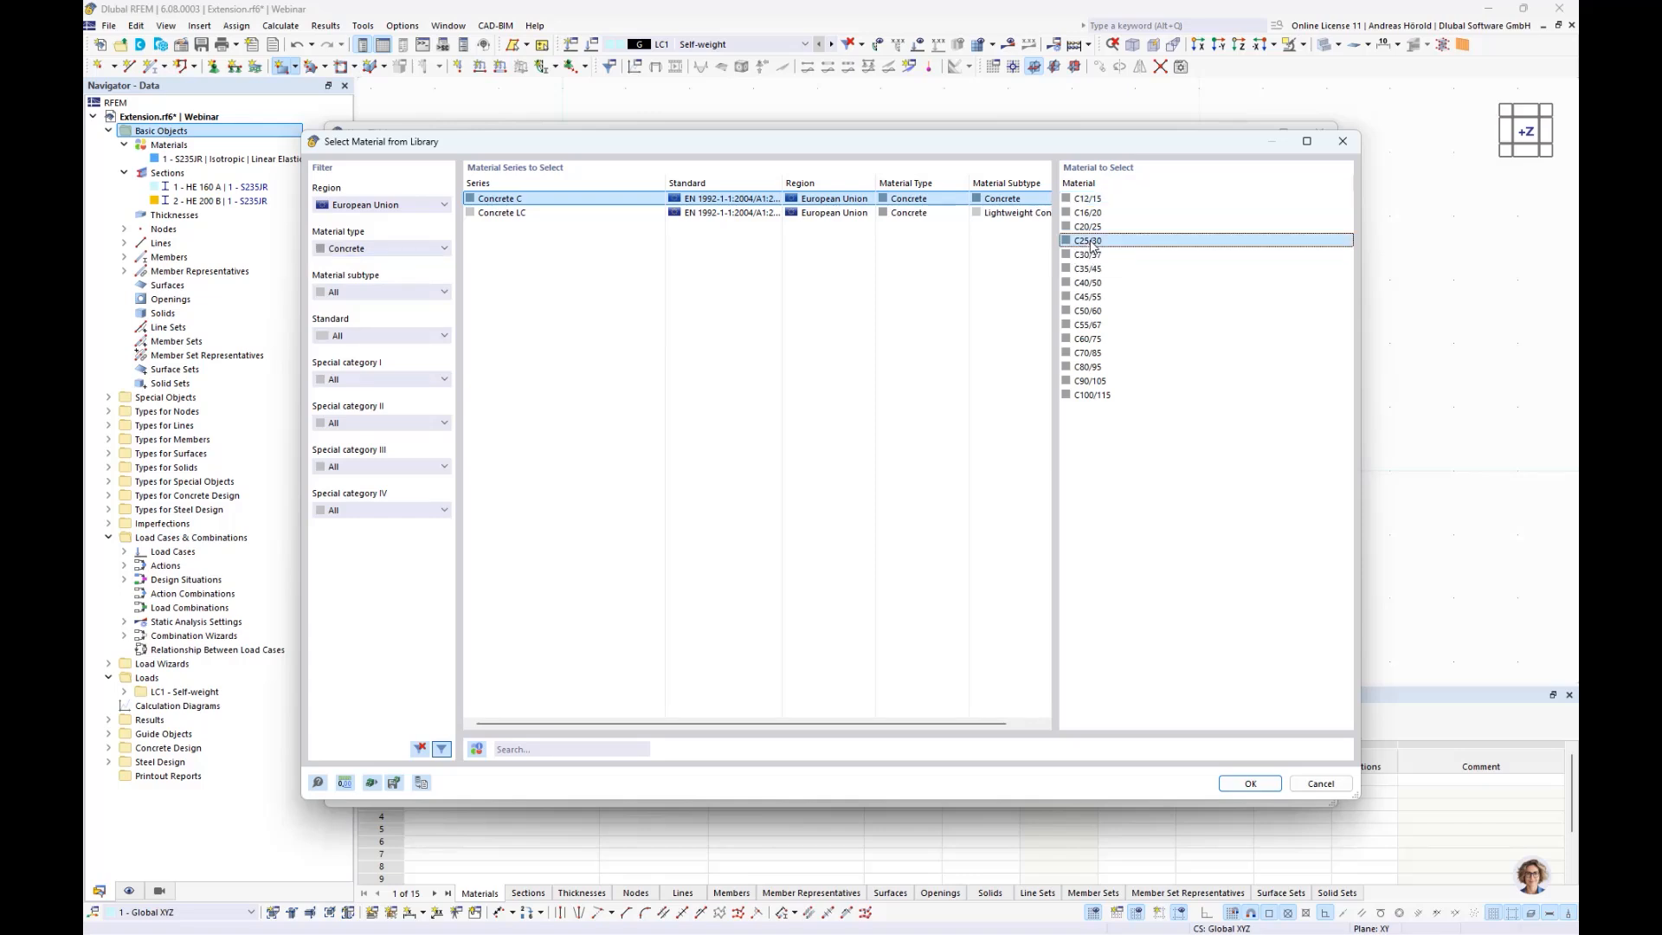
left_click(1252, 785)
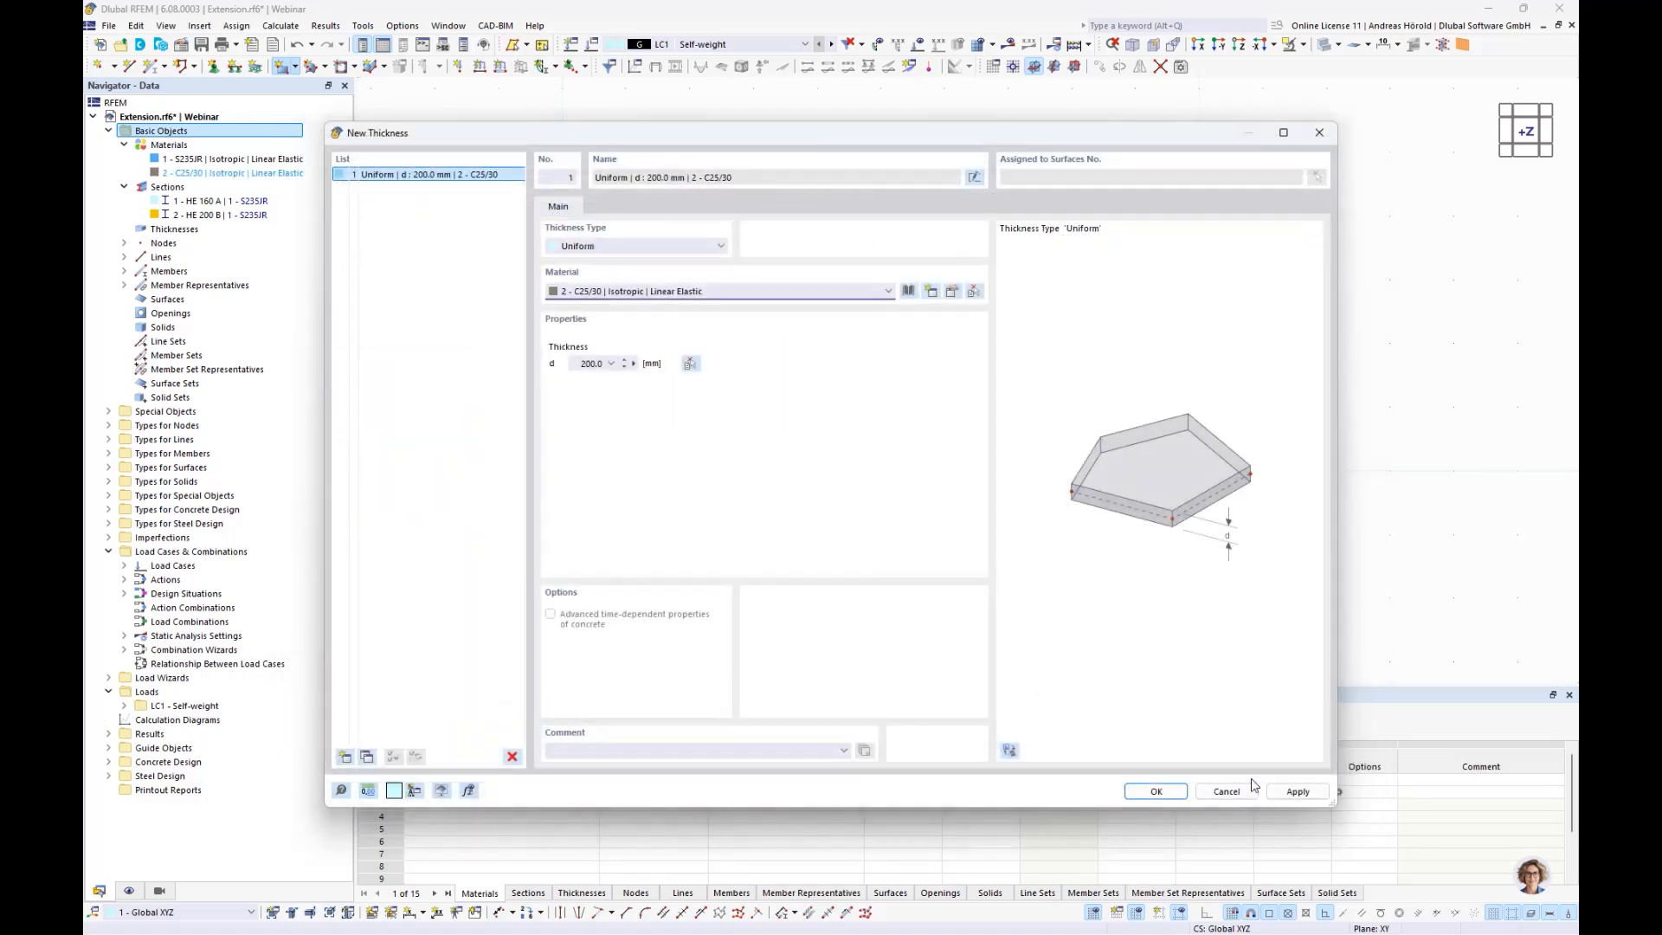
left_click(1153, 792)
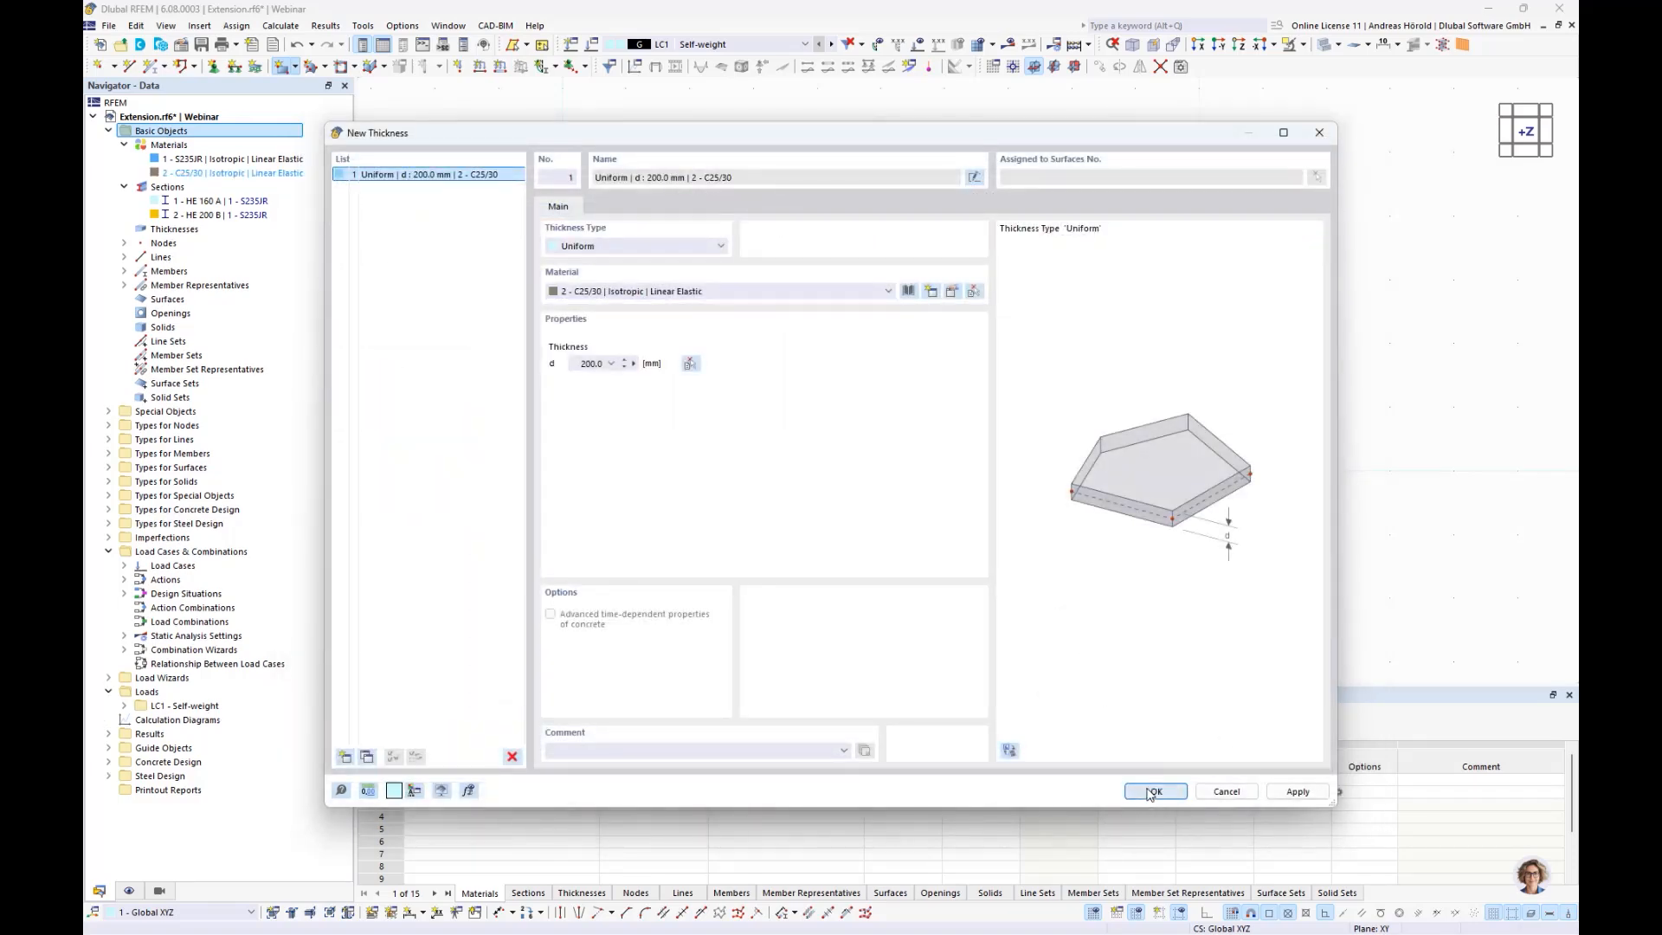
- Accept the thickness and draw the rectangular slab from the work plane origin, 10 m along X and extending in negative Y
left_click(1179, 777)
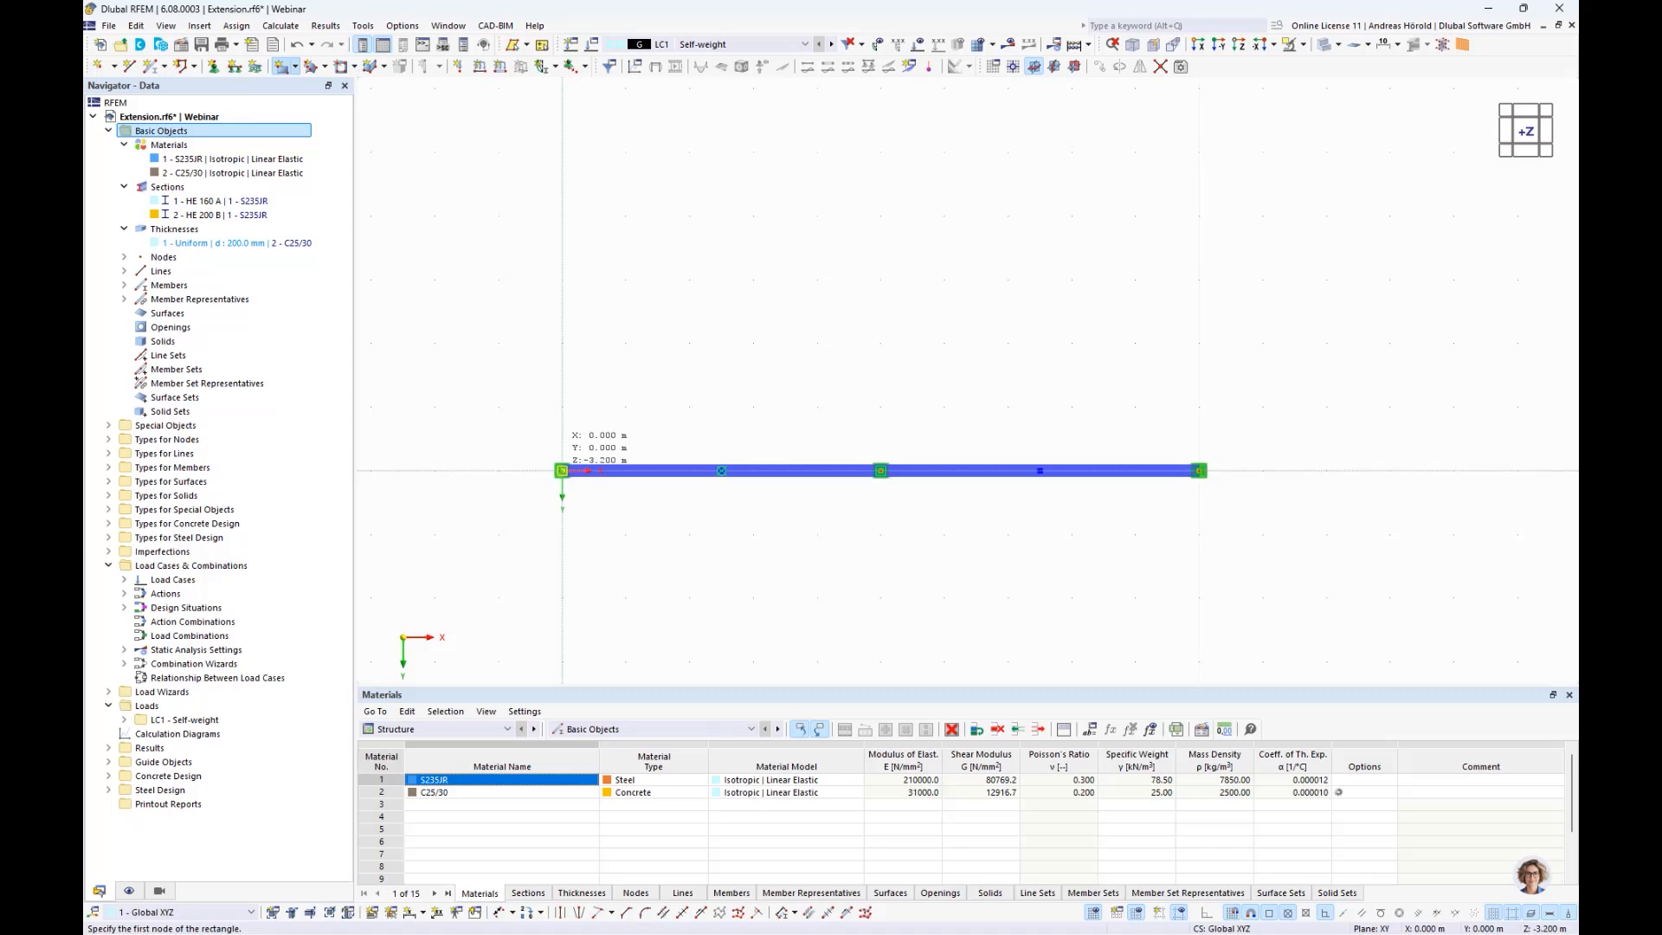
left_click(562, 471)
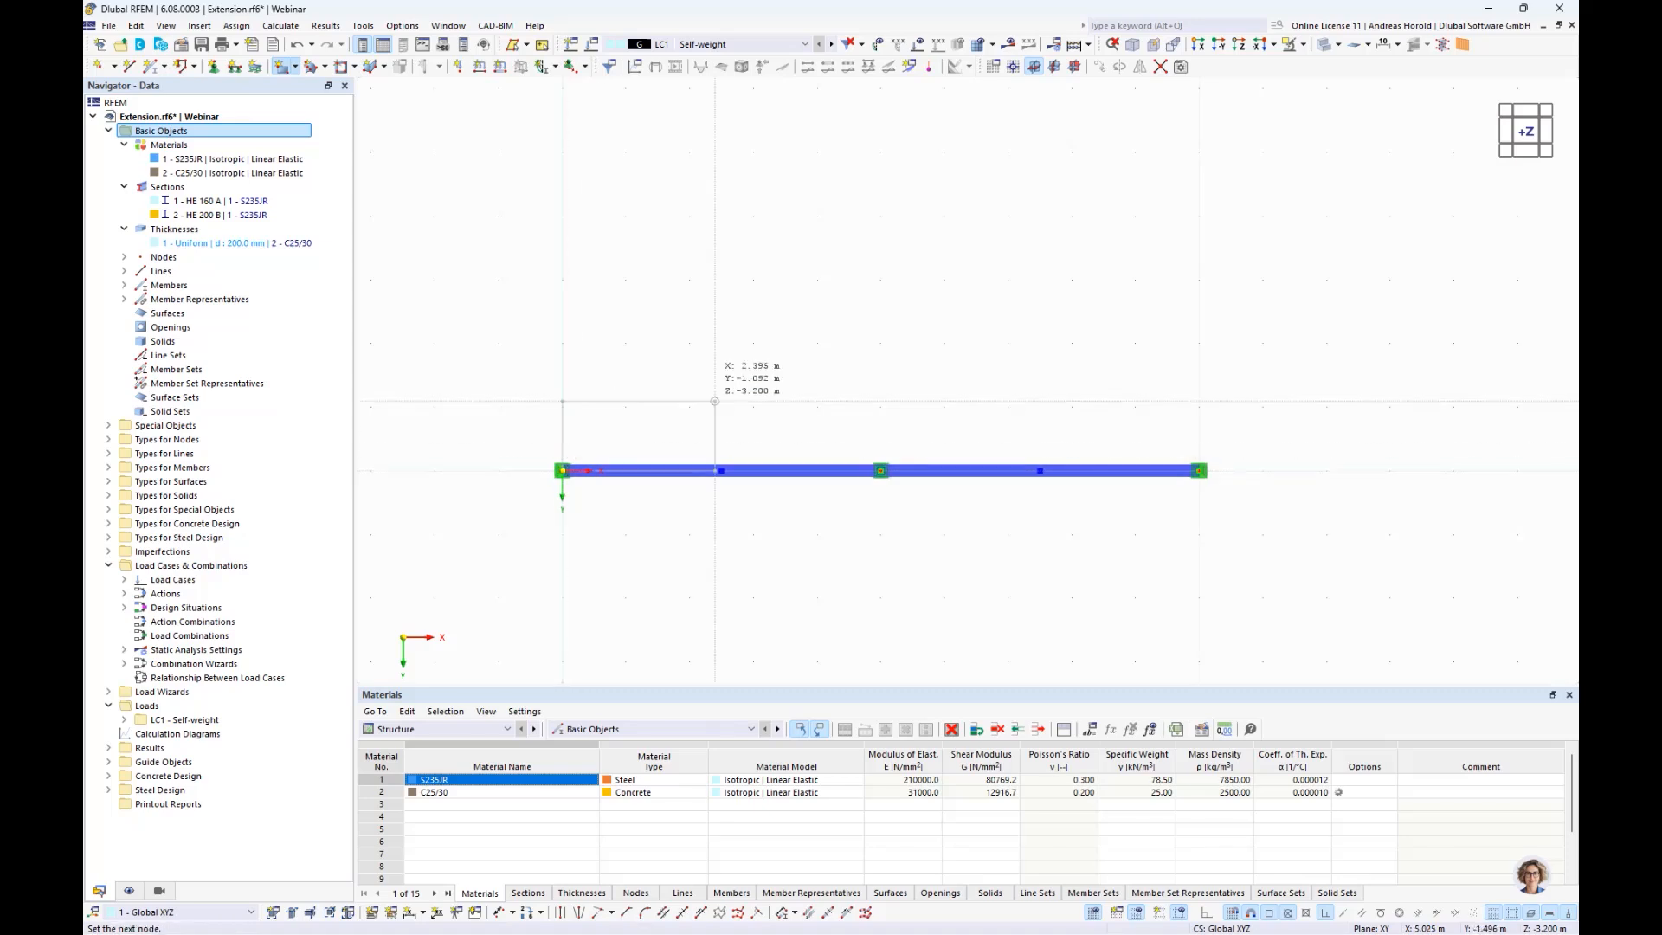
left_click(1199, 216)
middle_click_drag(697, 554, 861, 279, "ctrl")
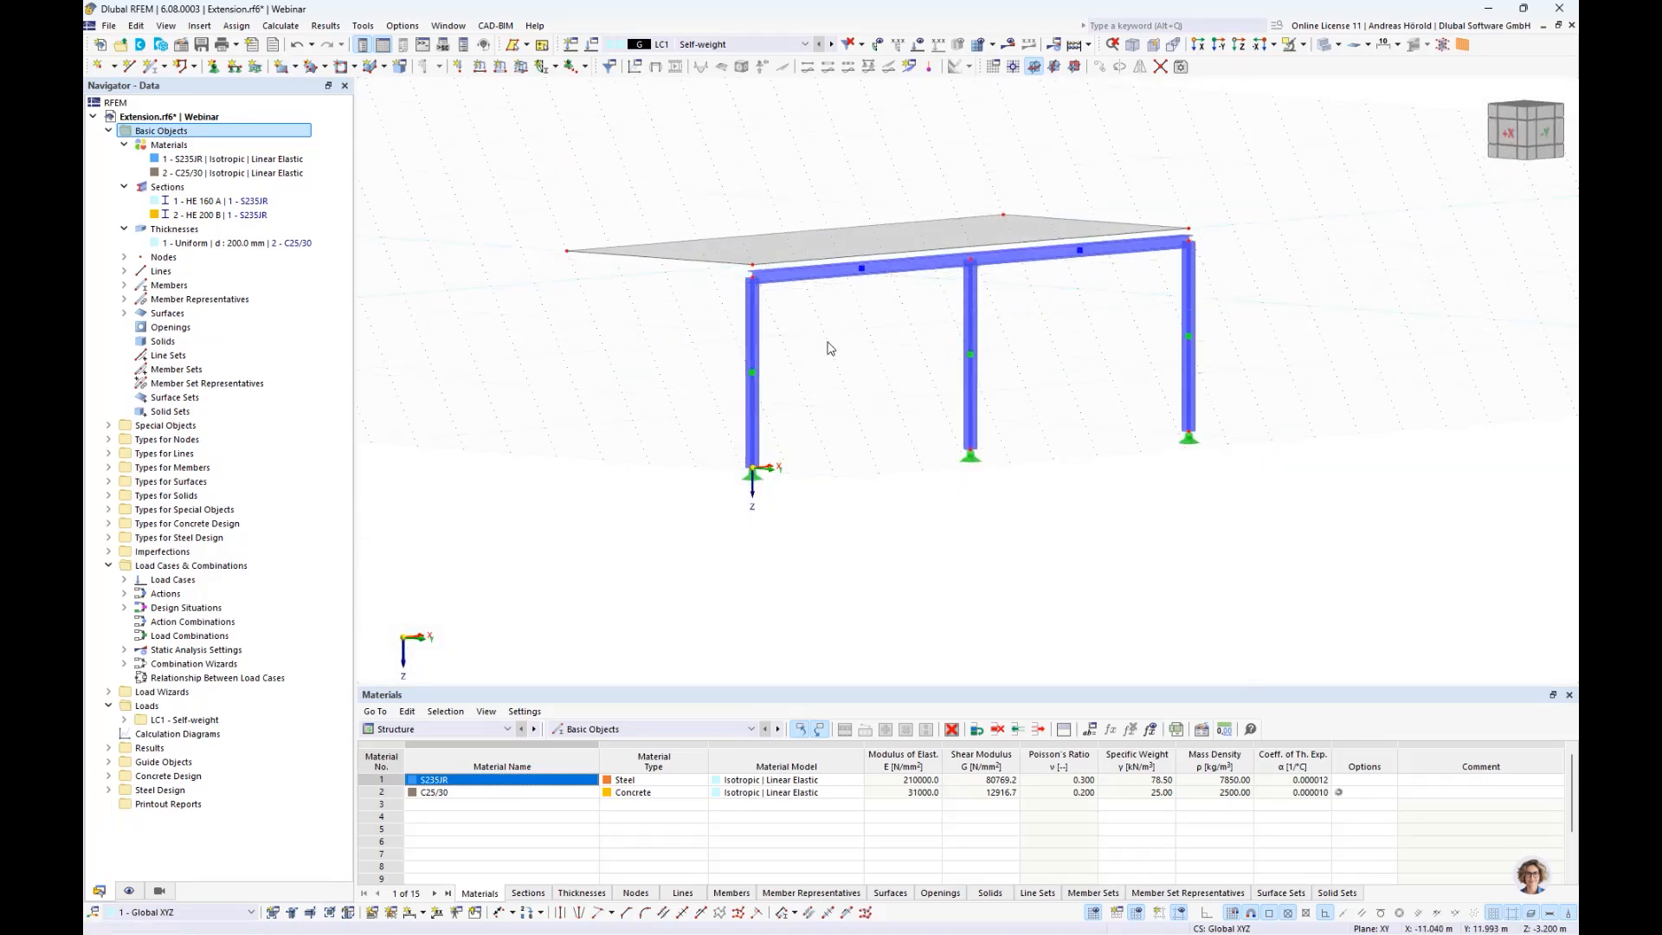
scroll(828, 348, "up", 3)
middle_click_drag(827, 348, 811, 437)
scroll(797, 466, "down", 2)
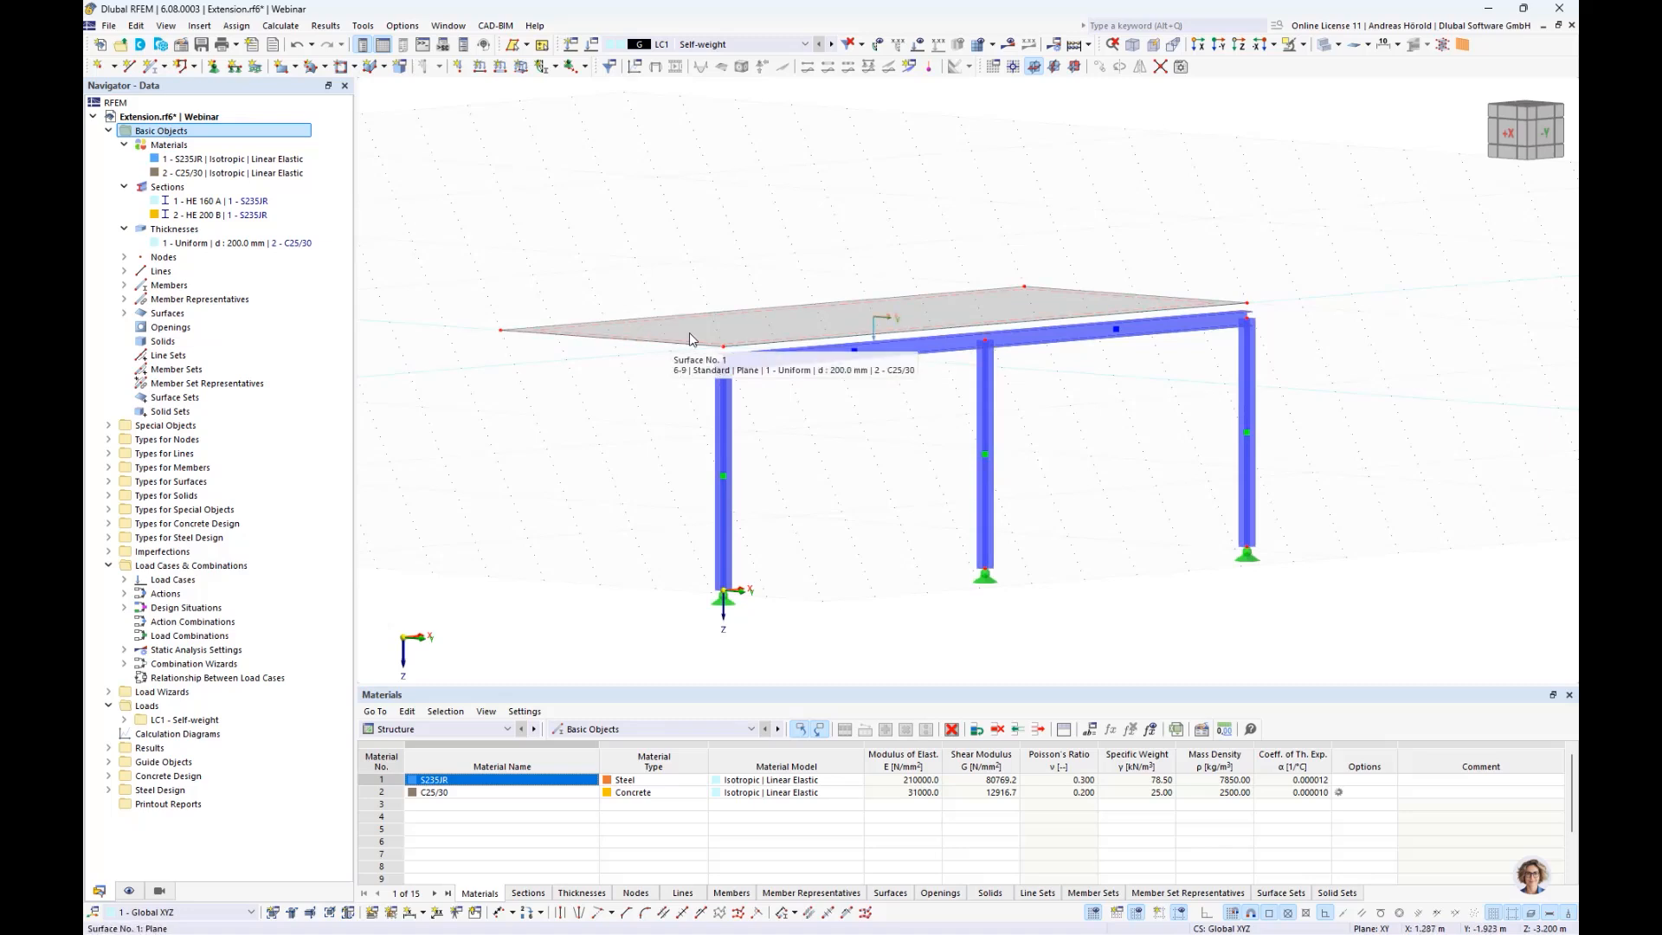
- Render the surfaces as Filled incl. Thickness and examine how the slab sits above the beam and column at the origin
left_click(129, 892)
left_click(159, 893)
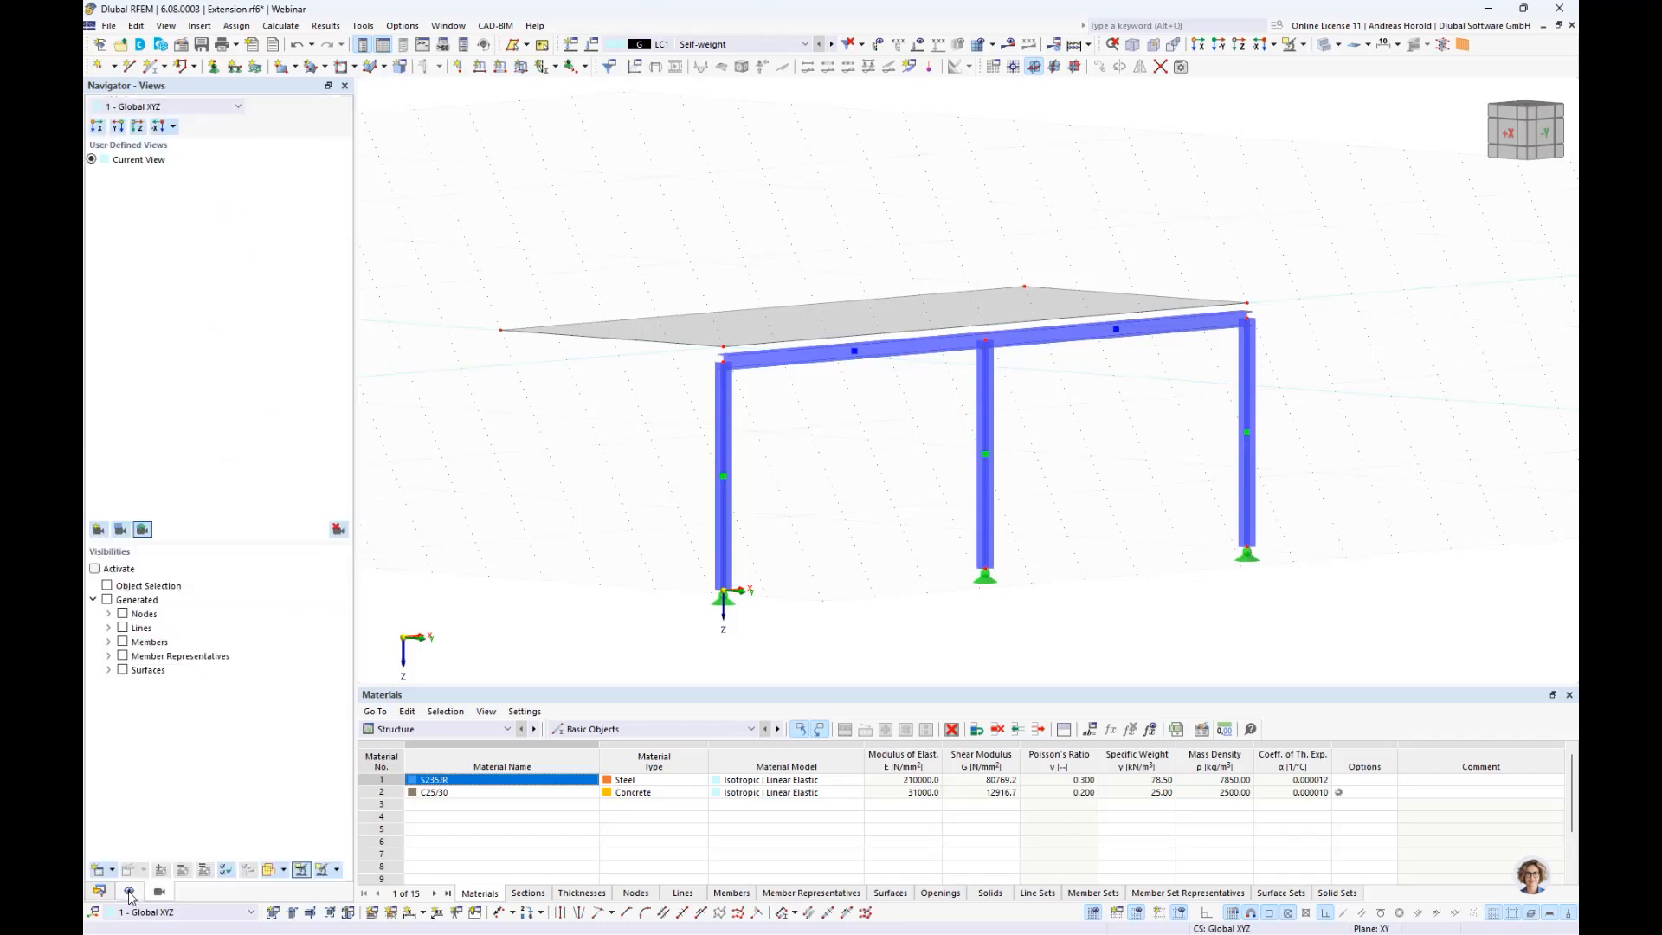
left_click(132, 897)
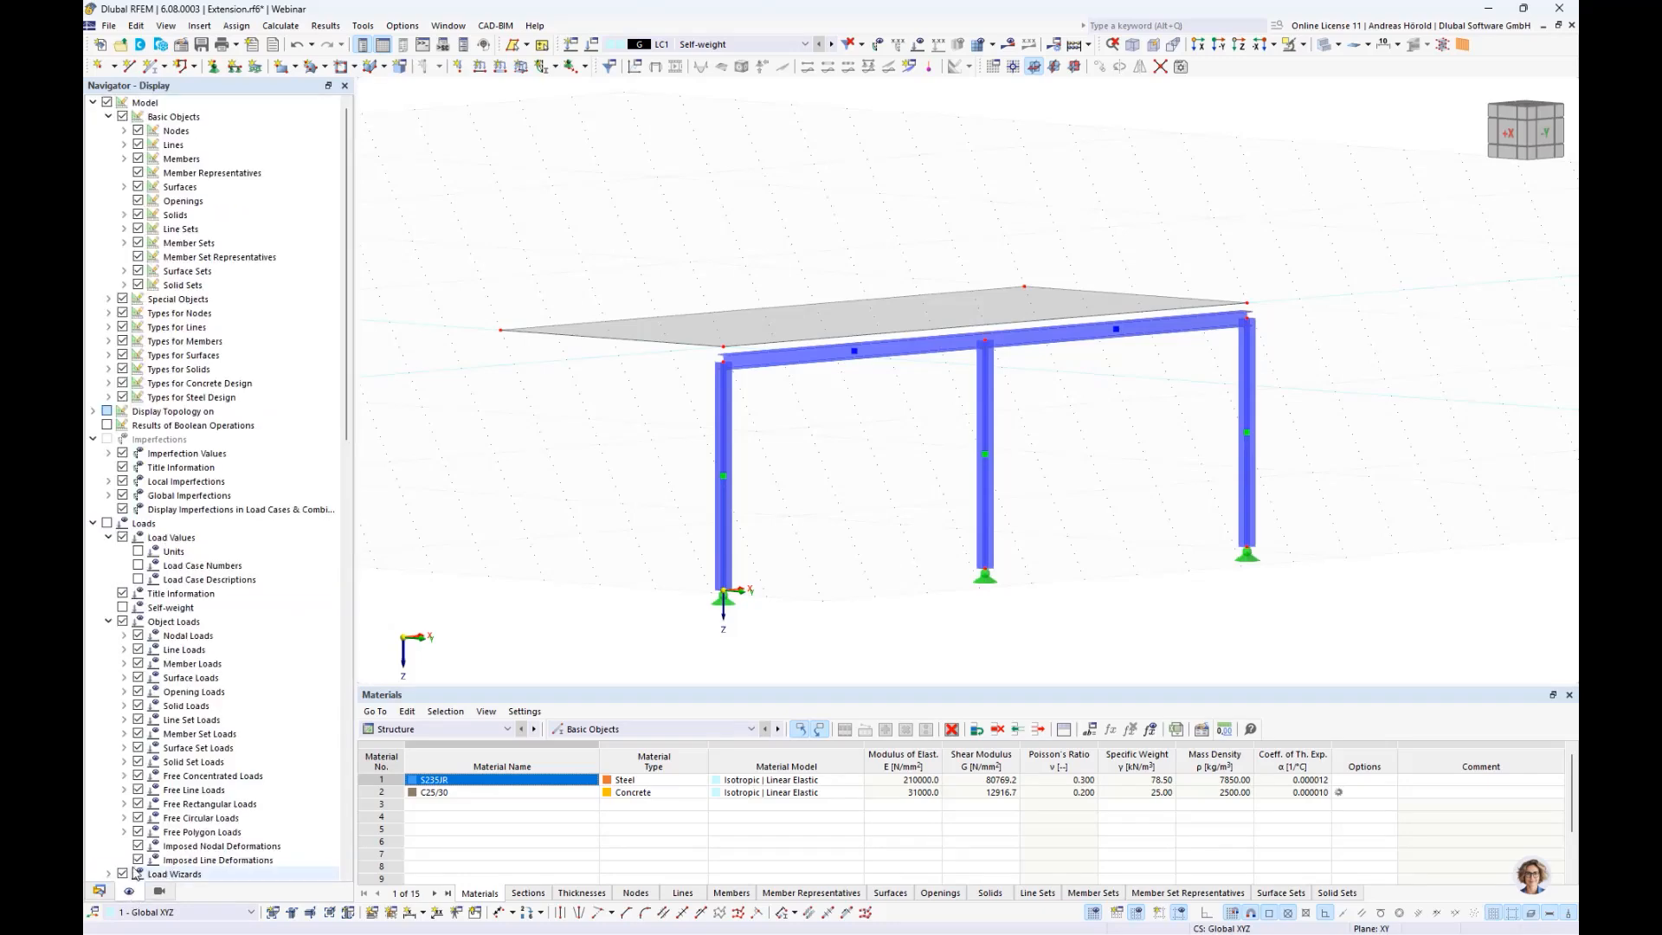
scroll(214, 716, "down", 12)
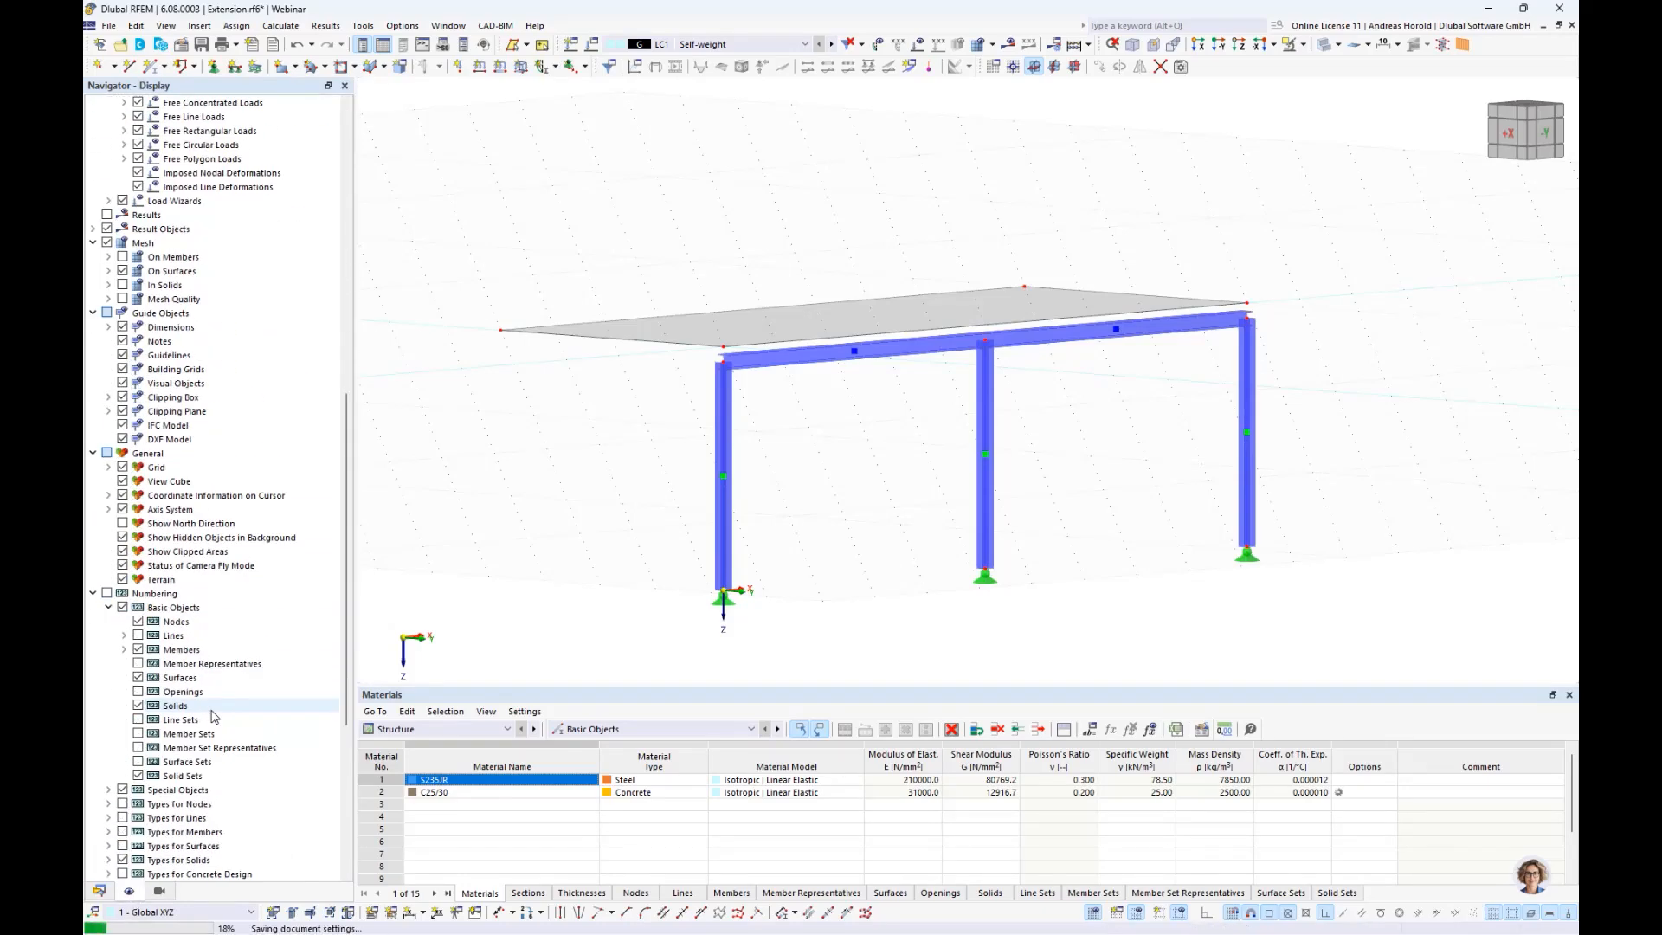
scroll(165, 805, "down", 8)
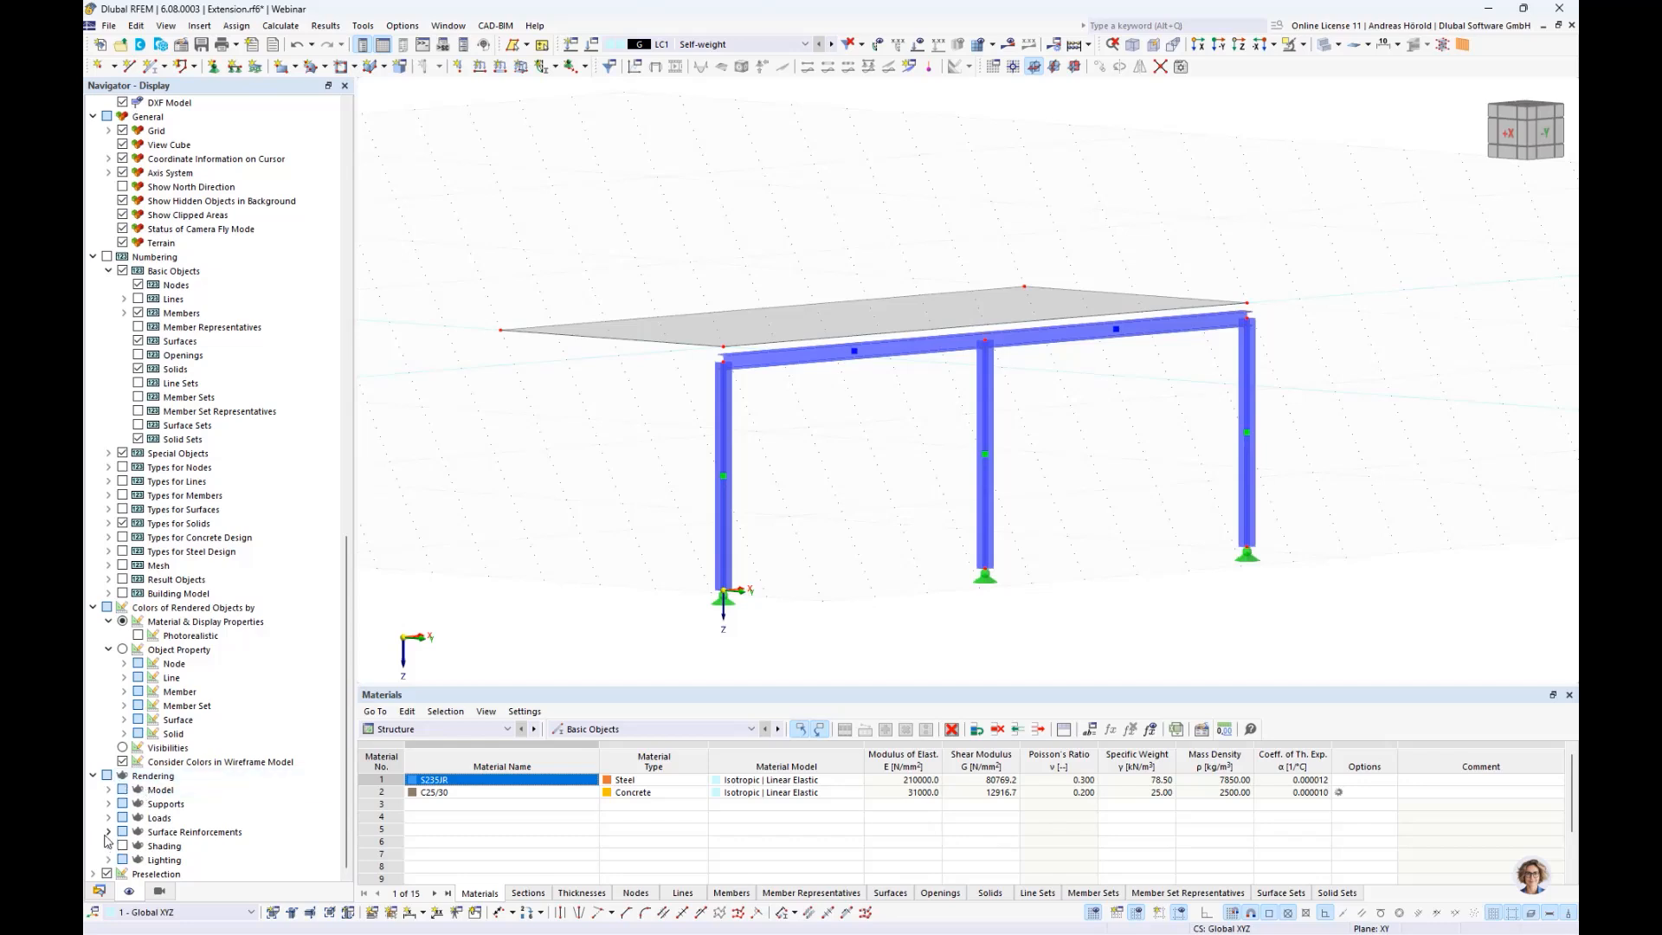
left_click(109, 789)
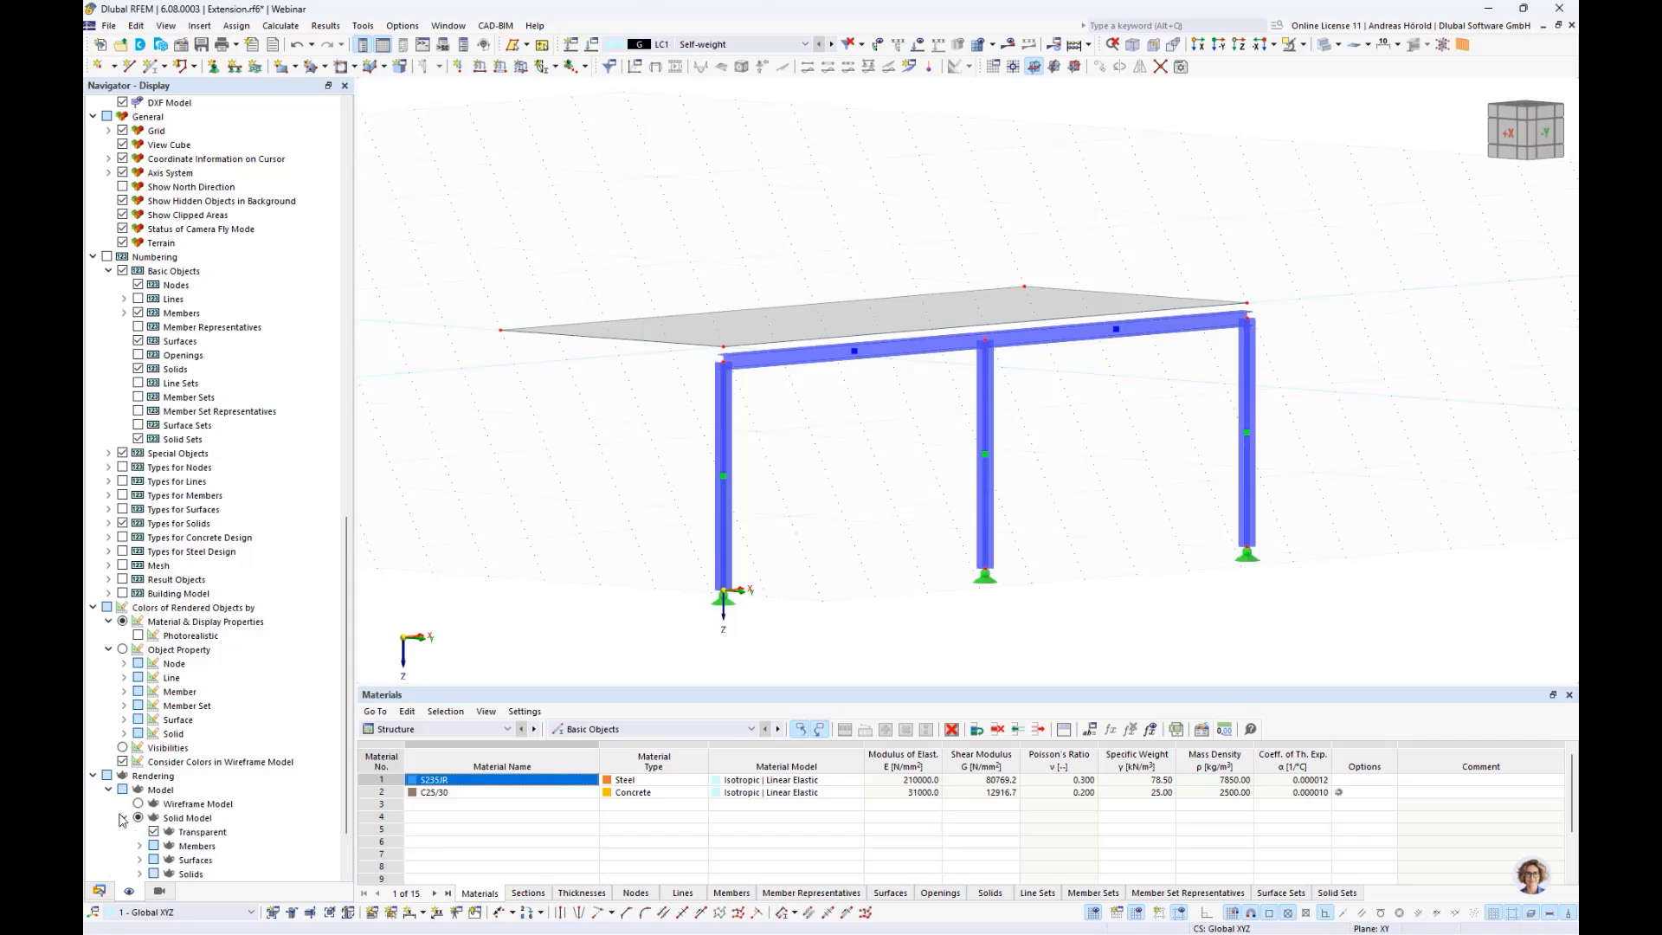
scroll(121, 819, "down", 2)
left_click(140, 776)
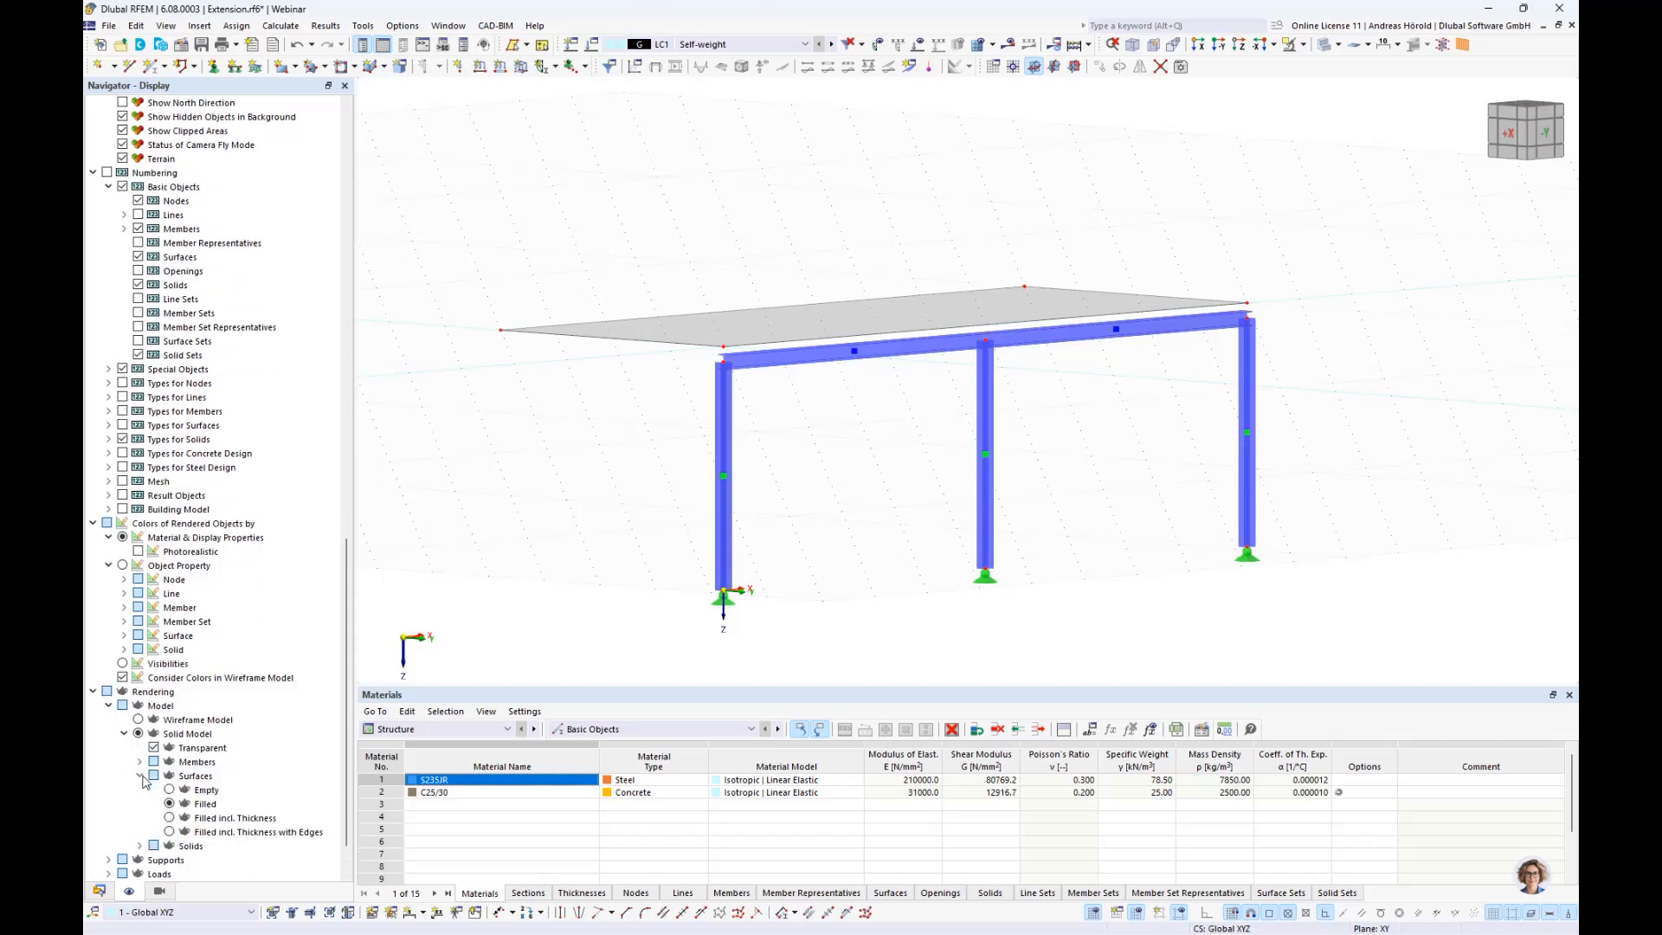
left_click(170, 818)
scroll(734, 352, "up", 5)
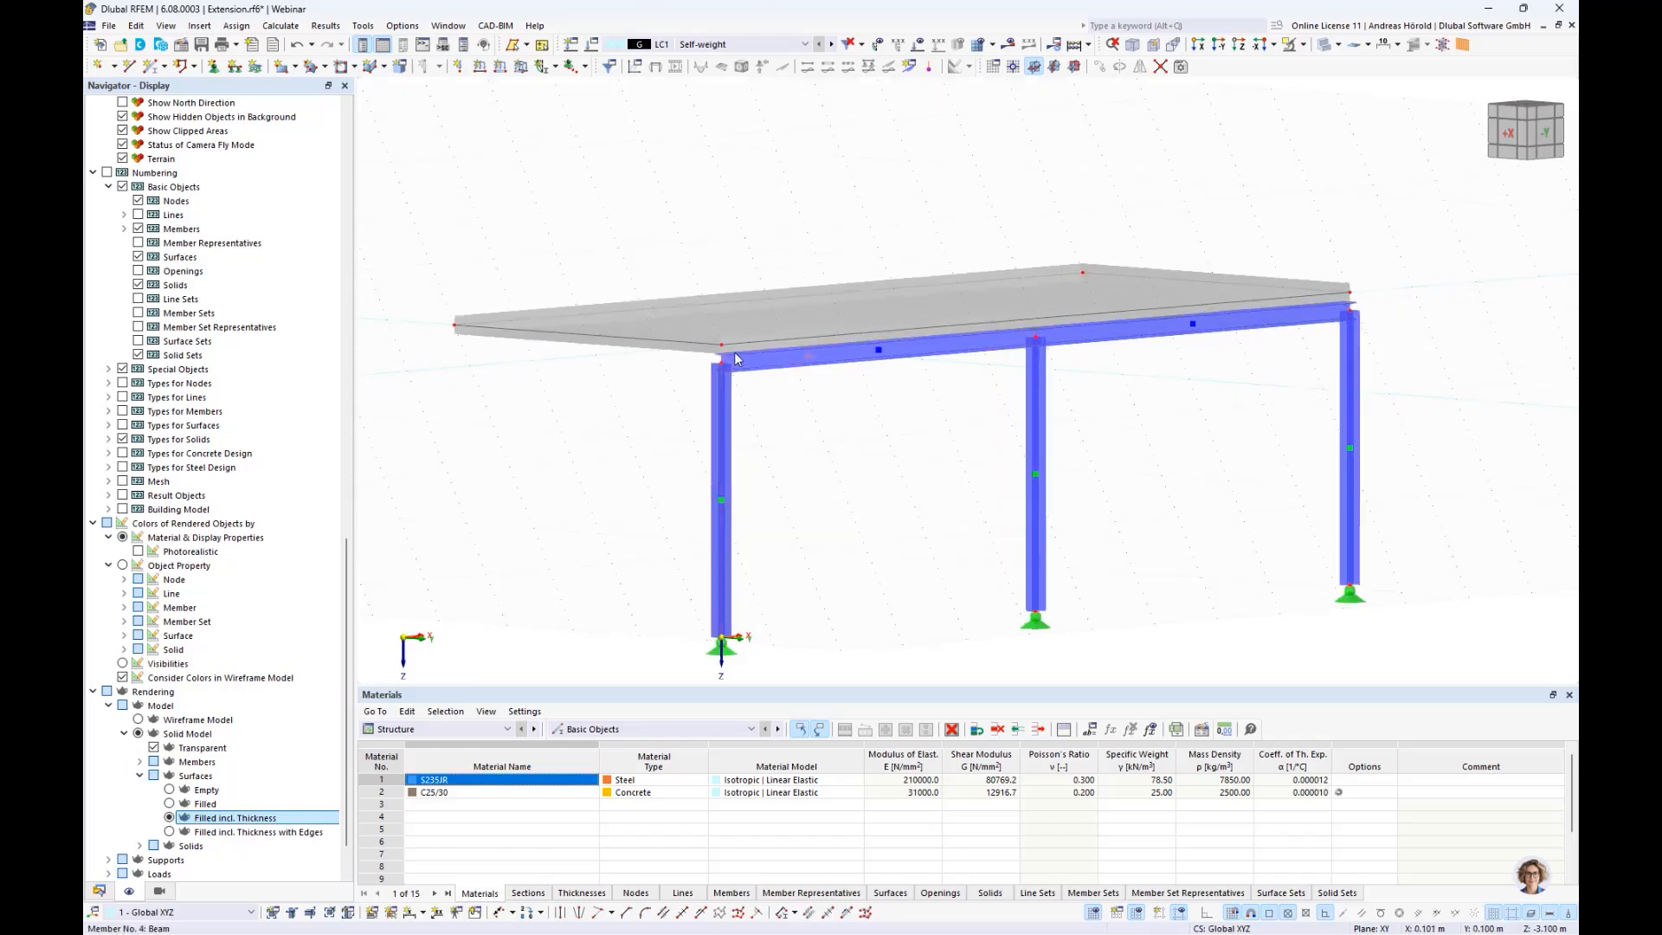
middle_click_drag(936, 679, 936, 618)
scroll(936, 617, "down", 4)
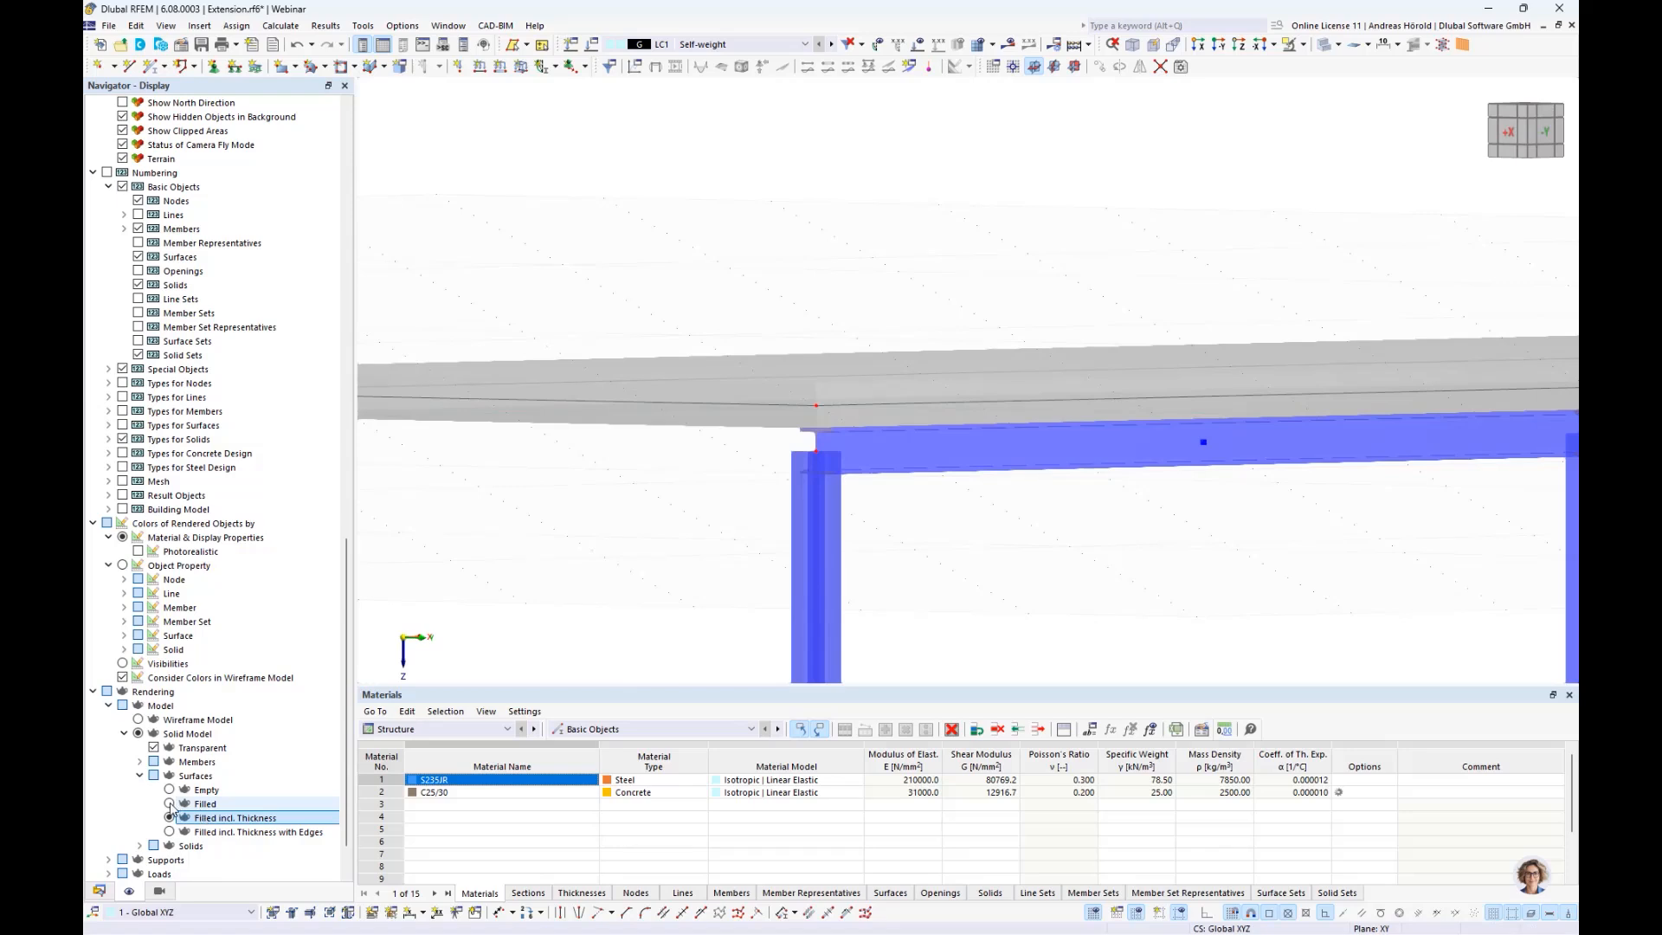
- Switch the surface rendering back to Filled and bring the slab edge and beams into view
left_click(203, 805)
scroll(1172, 477, "down", 2)
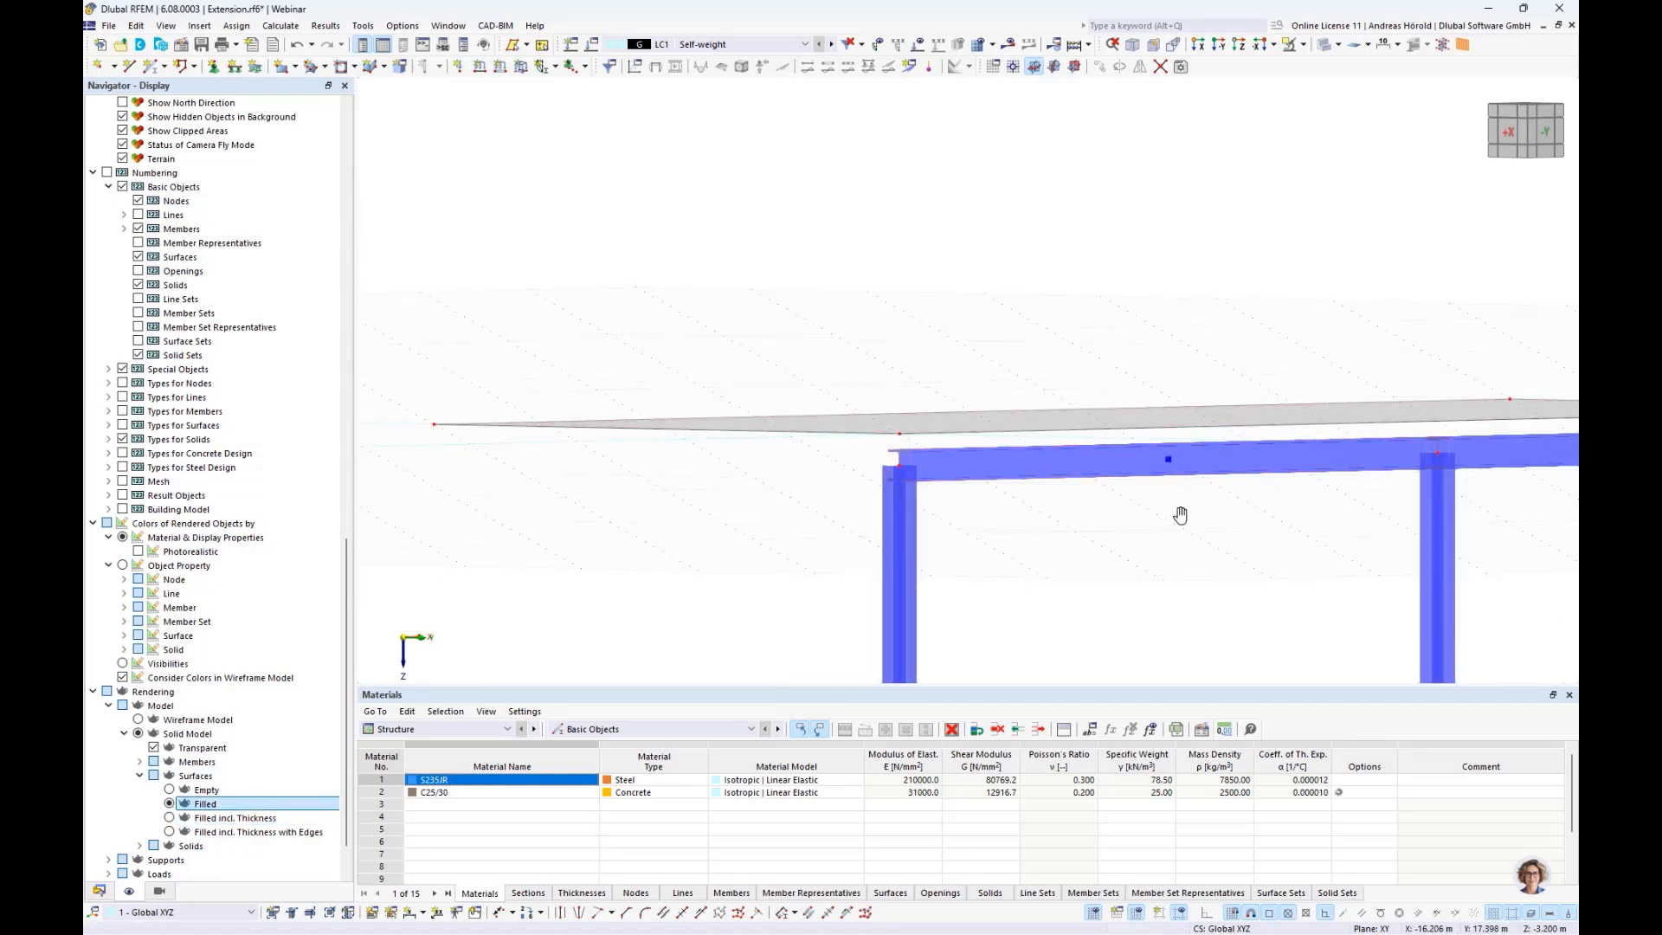
middle_click_drag(1180, 516, 976, 506, "ctrl")
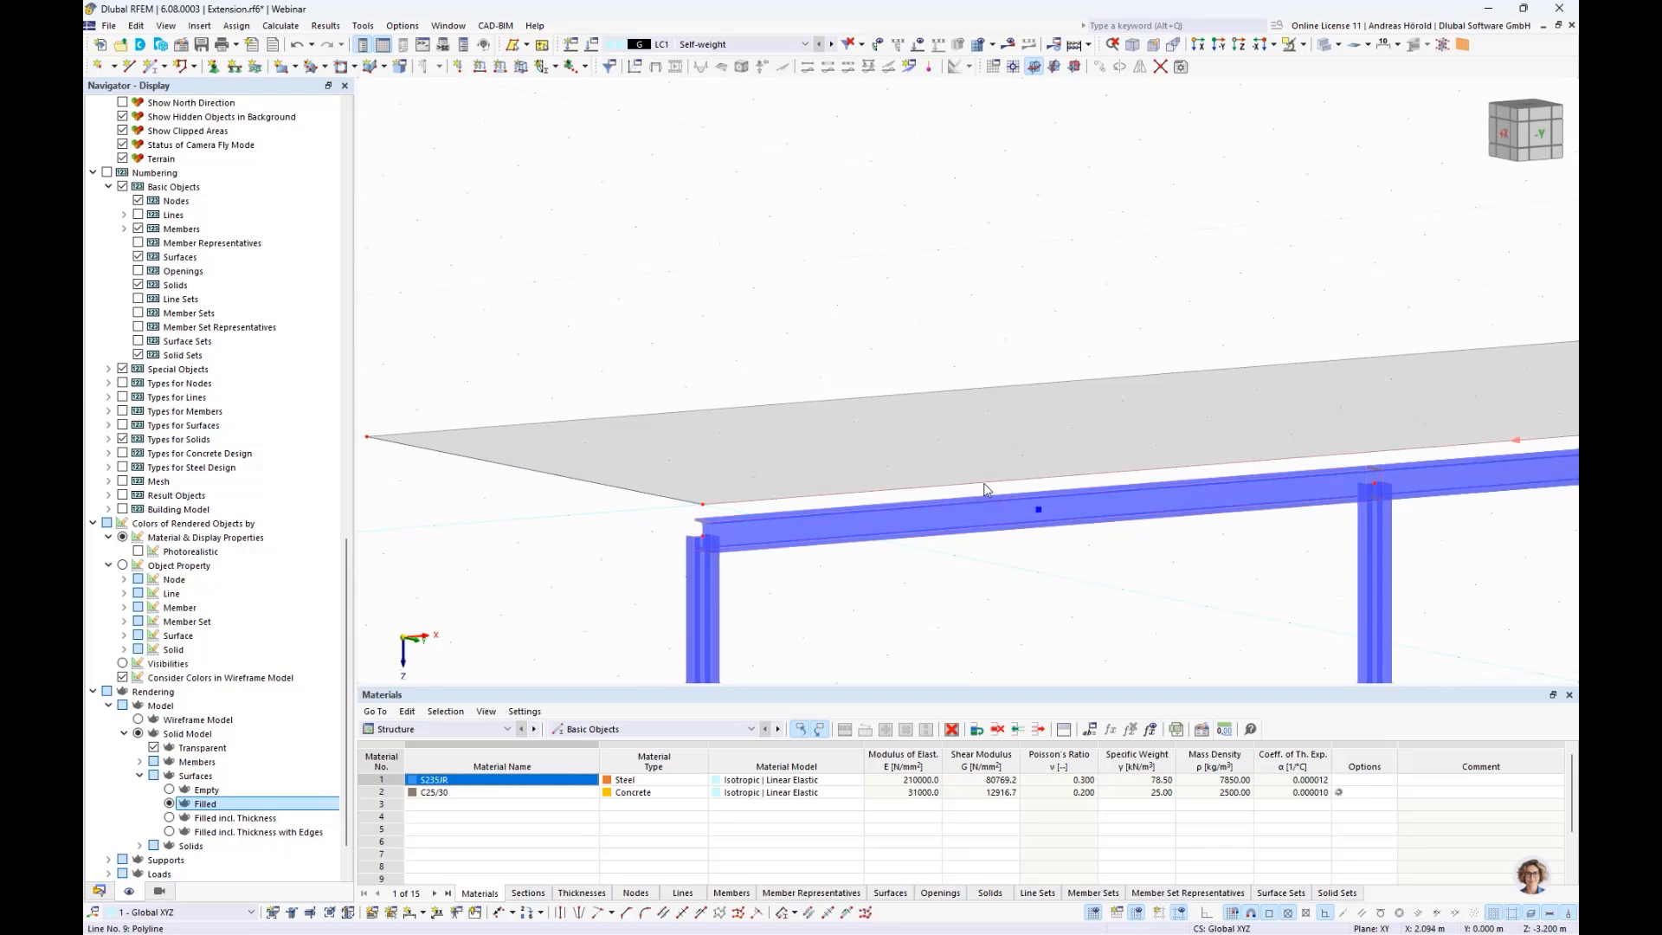
scroll(1015, 527, "down", 5)
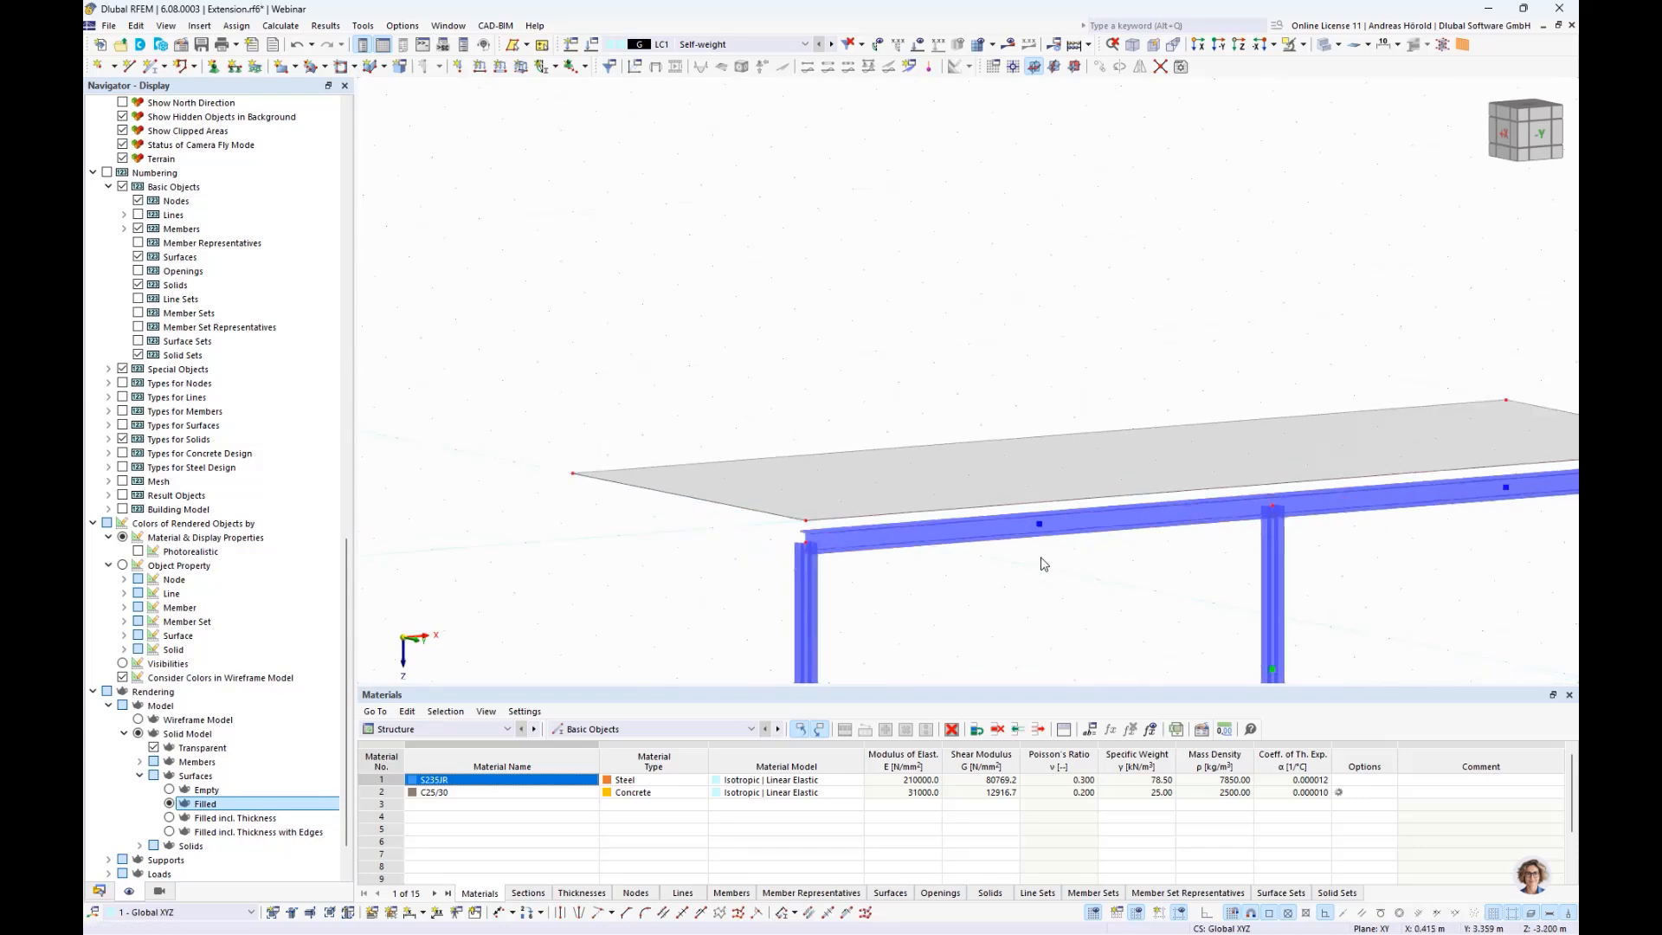
scroll(894, 467, "up", 2)
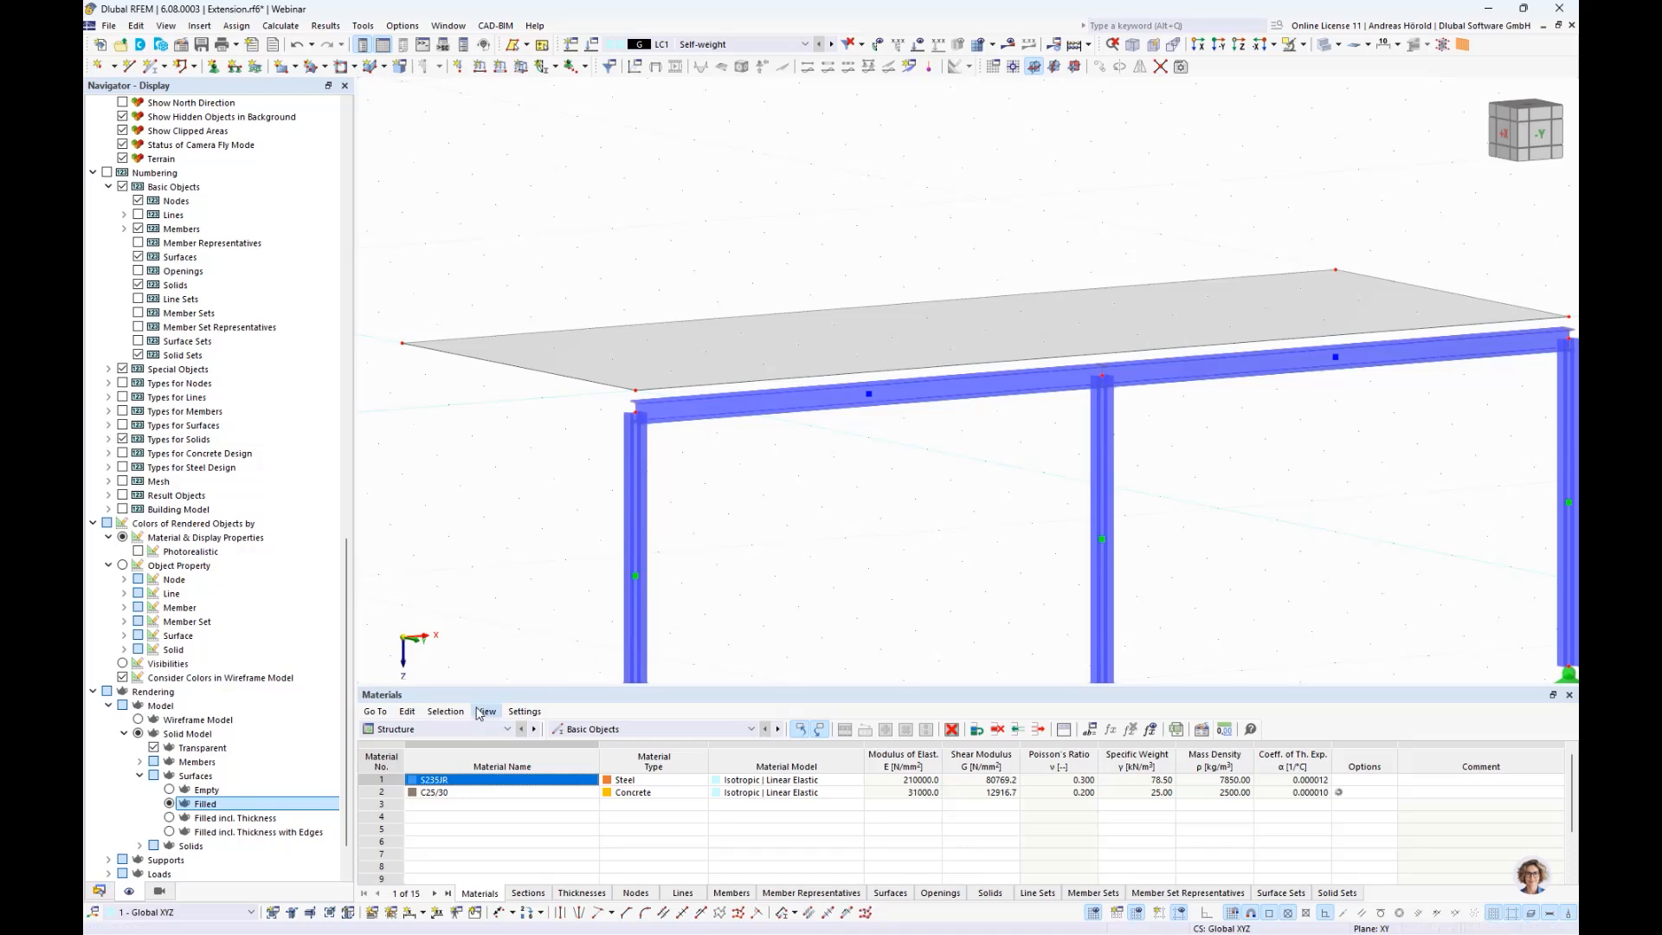
- Start a new line-to-line rigid link between slab edge line 9 and line 4 of the beam nearest the origin
left_click(100, 892)
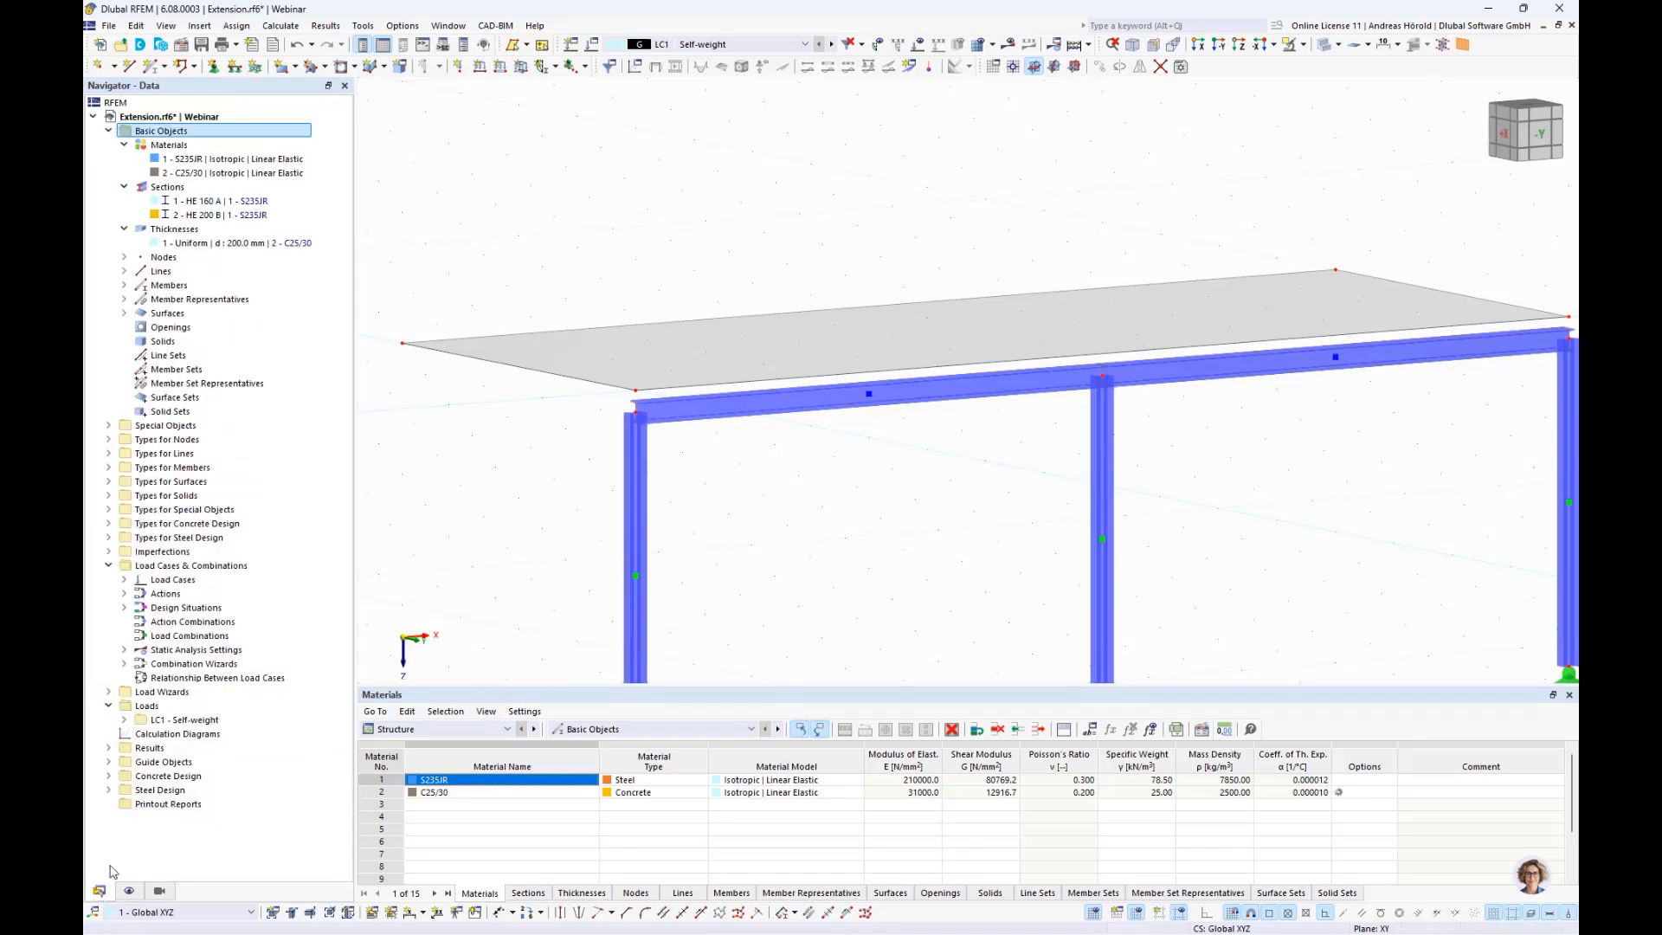
left_click(108, 425)
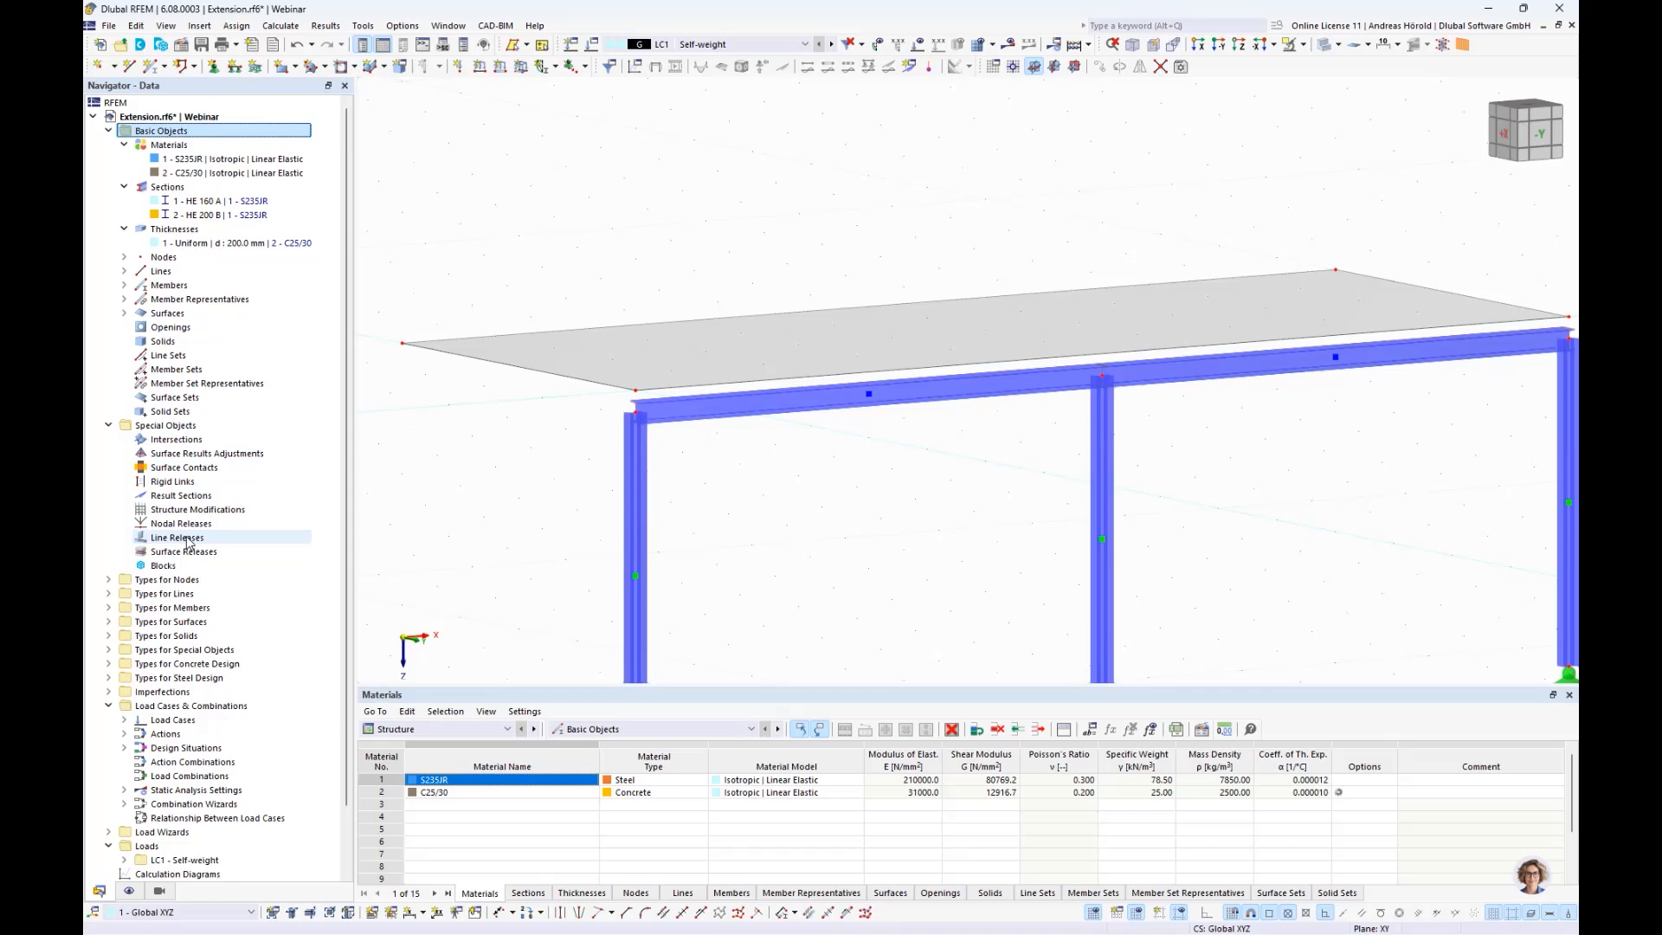
right_click(171, 485)
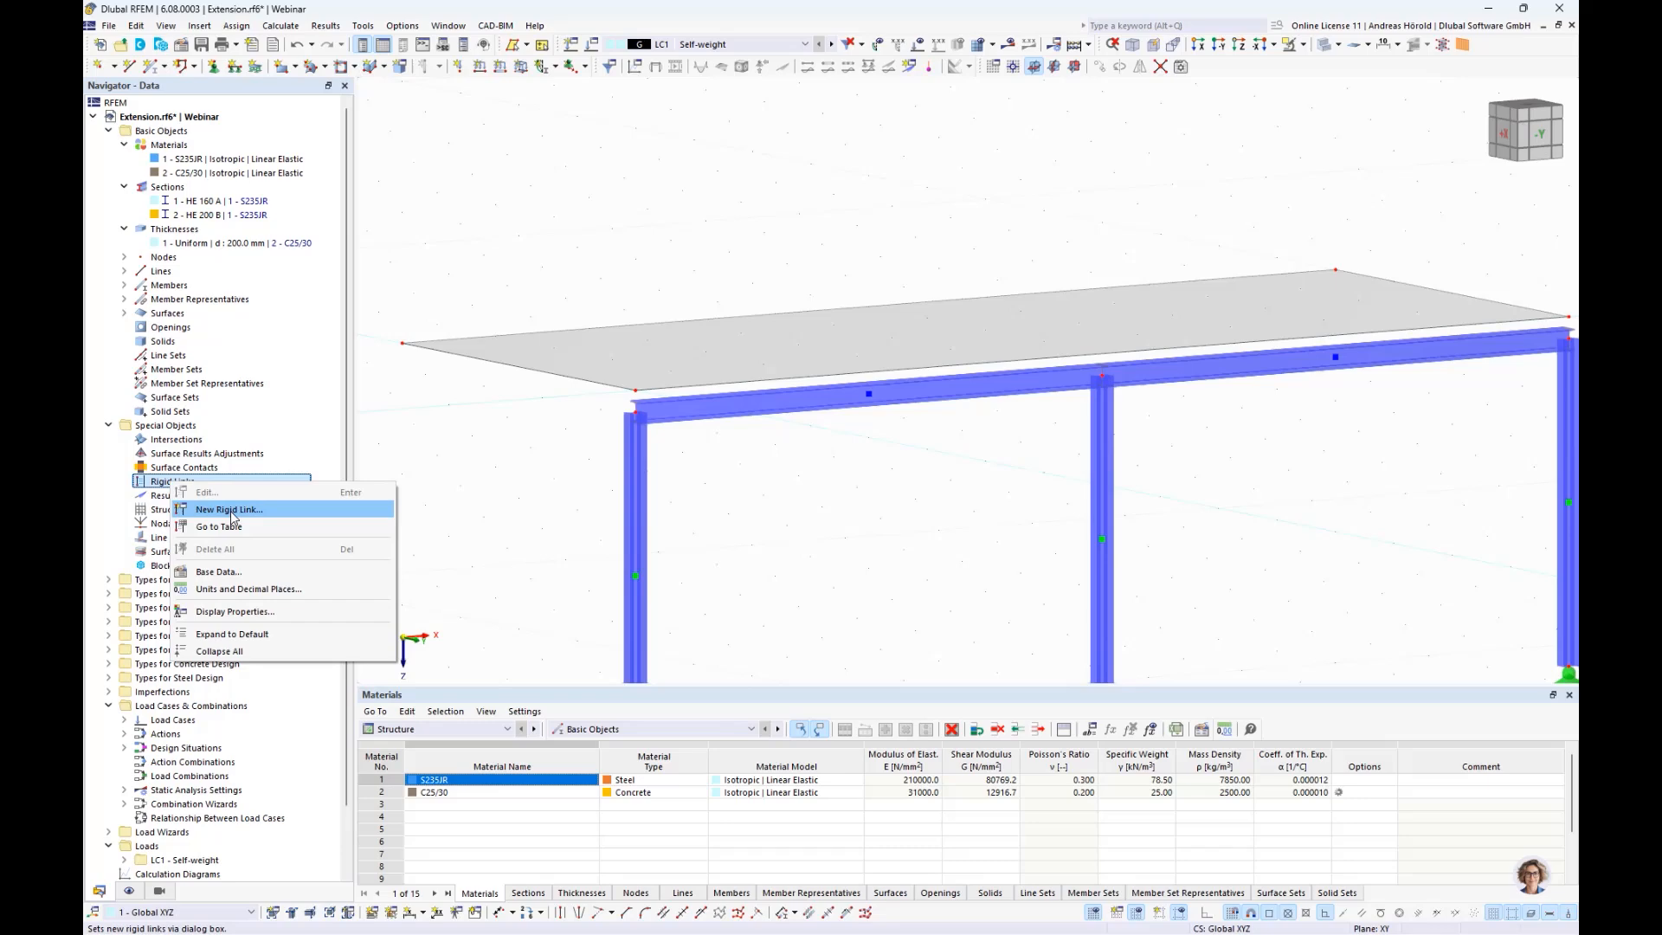
left_click(230, 511)
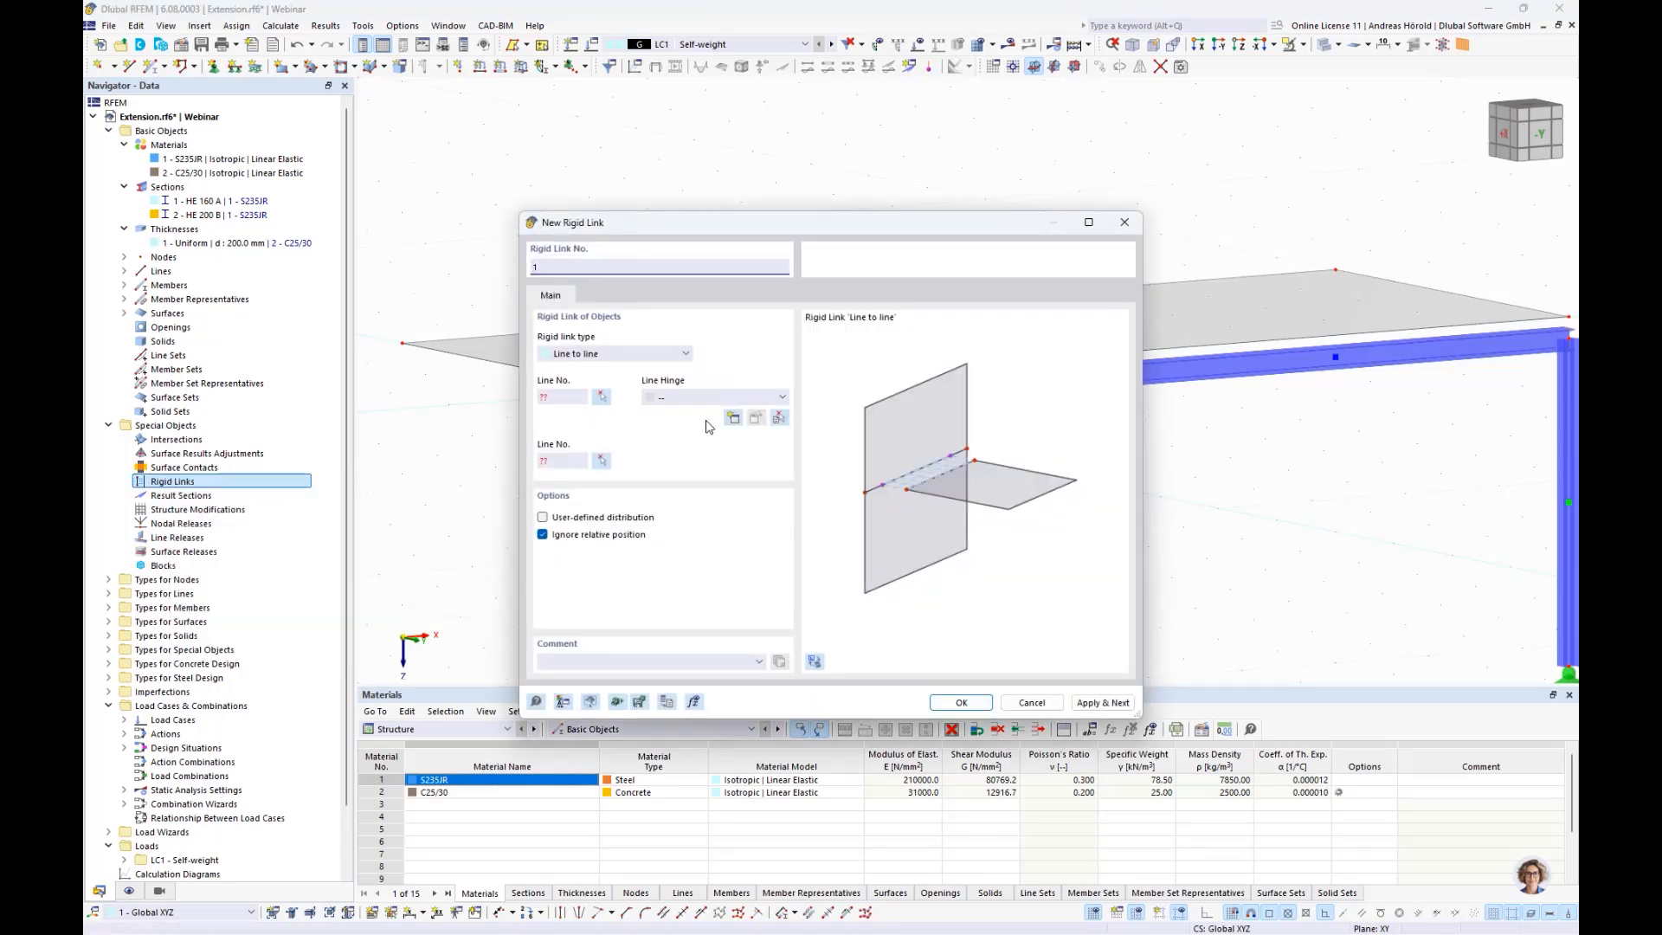
left_click(600, 396)
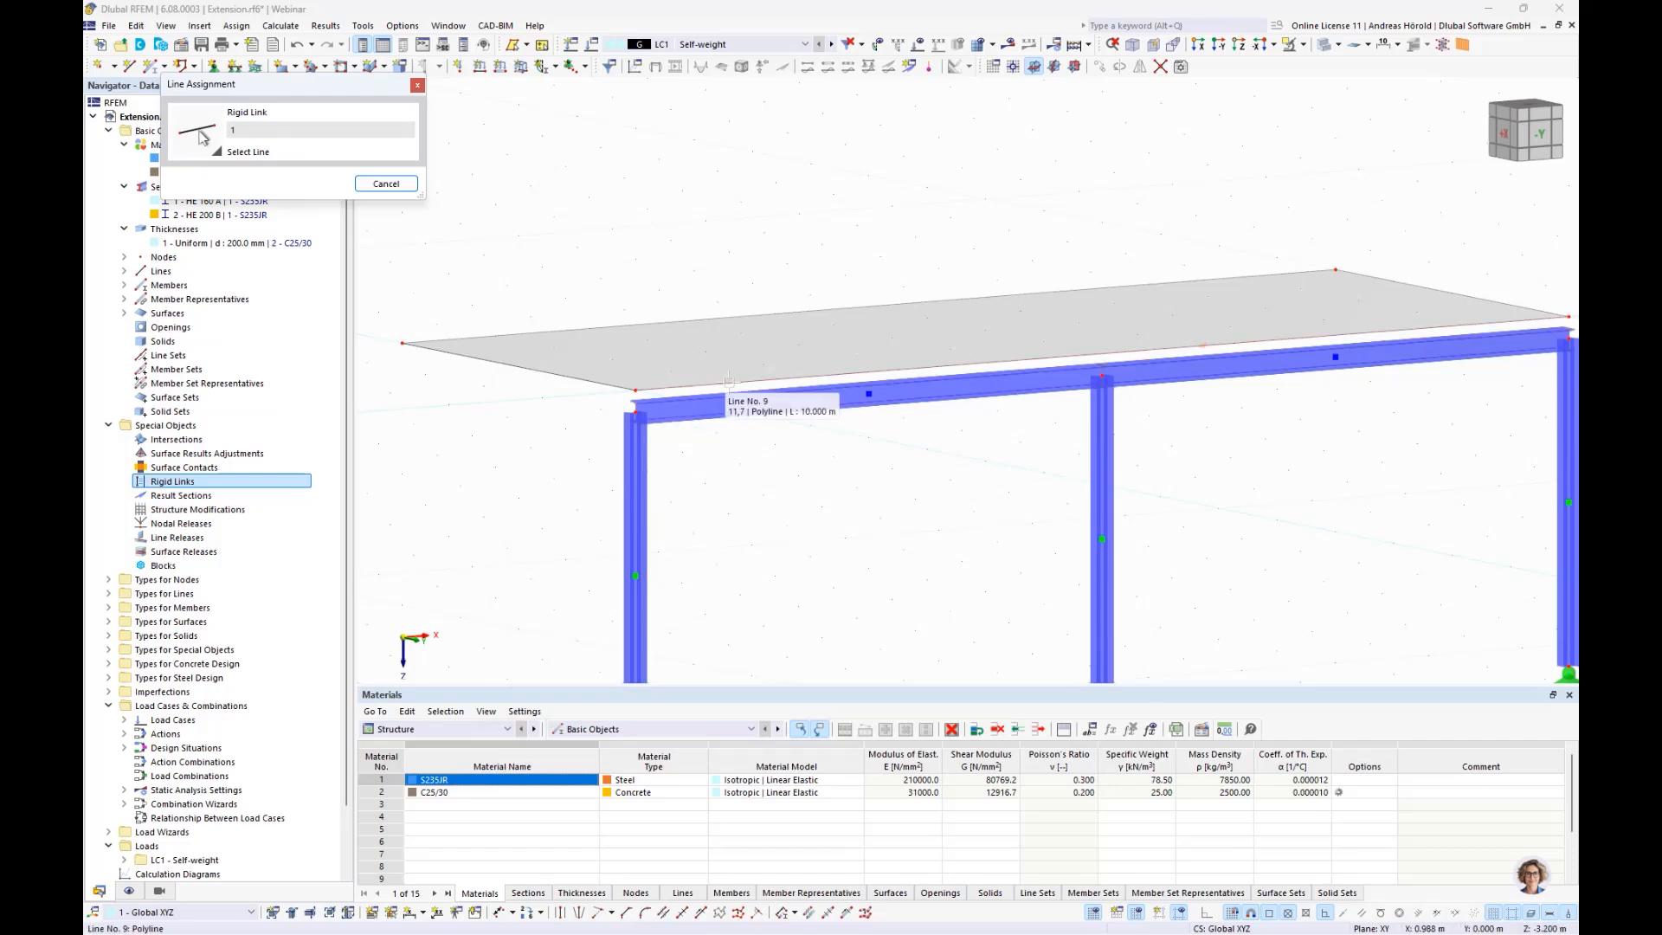
left_click(732, 381)
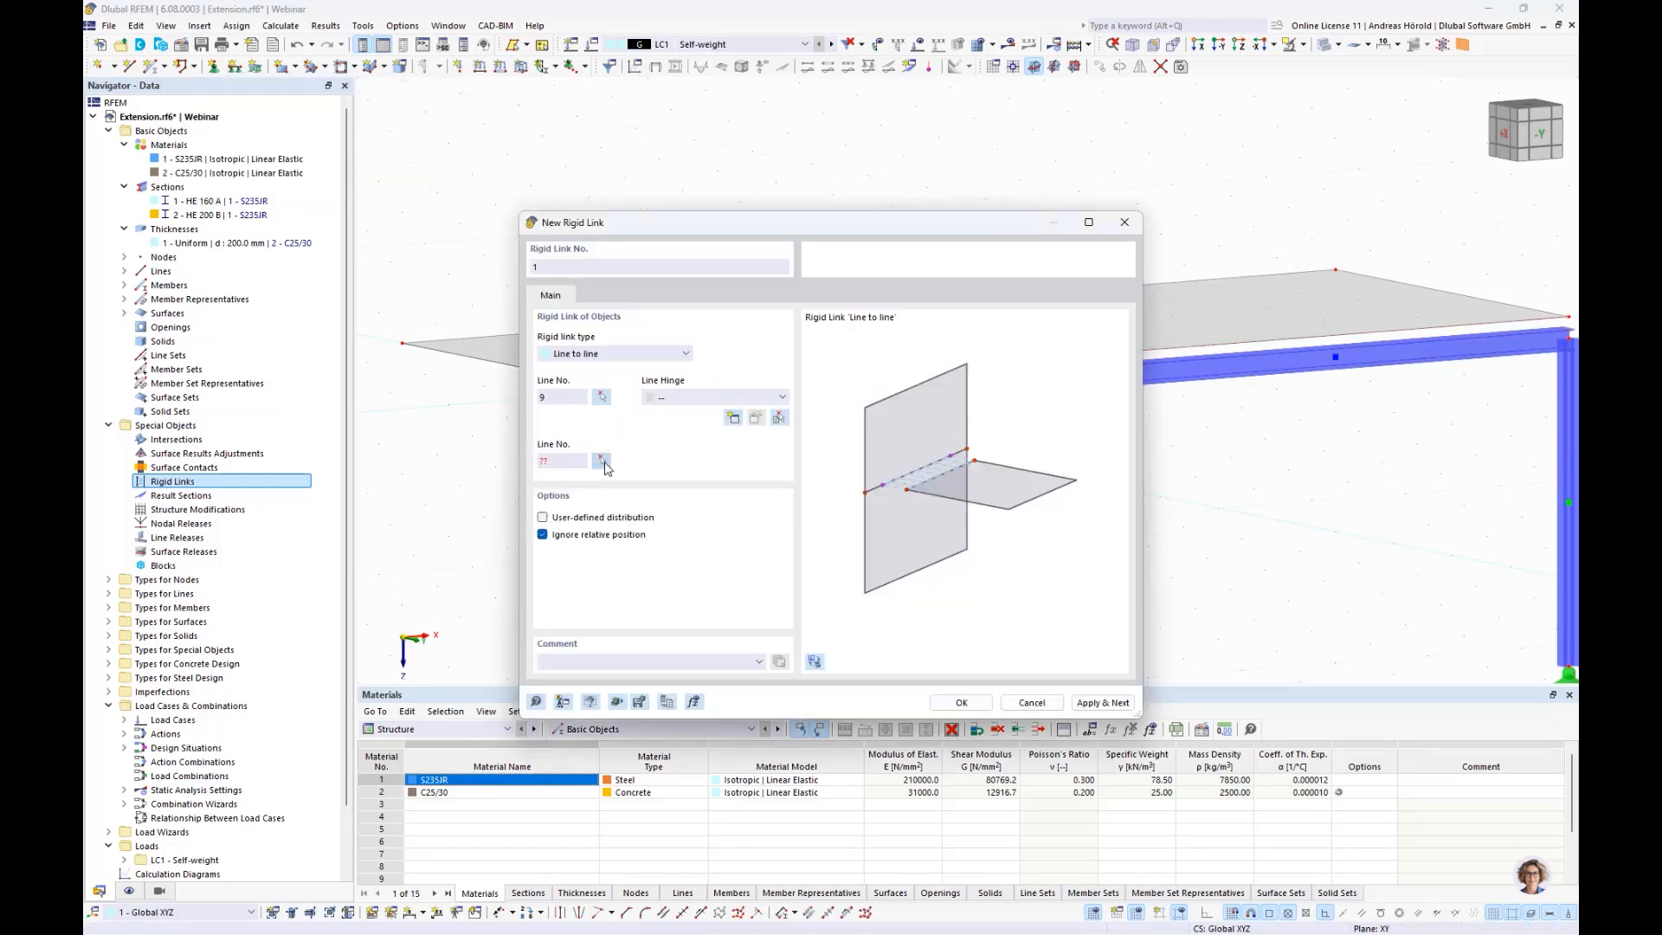
left_click(809, 402)
- Create a line hinge for the rigid link with ux released at a spring constant of 0.001 kN/m², and accept the link
left_click(732, 419)
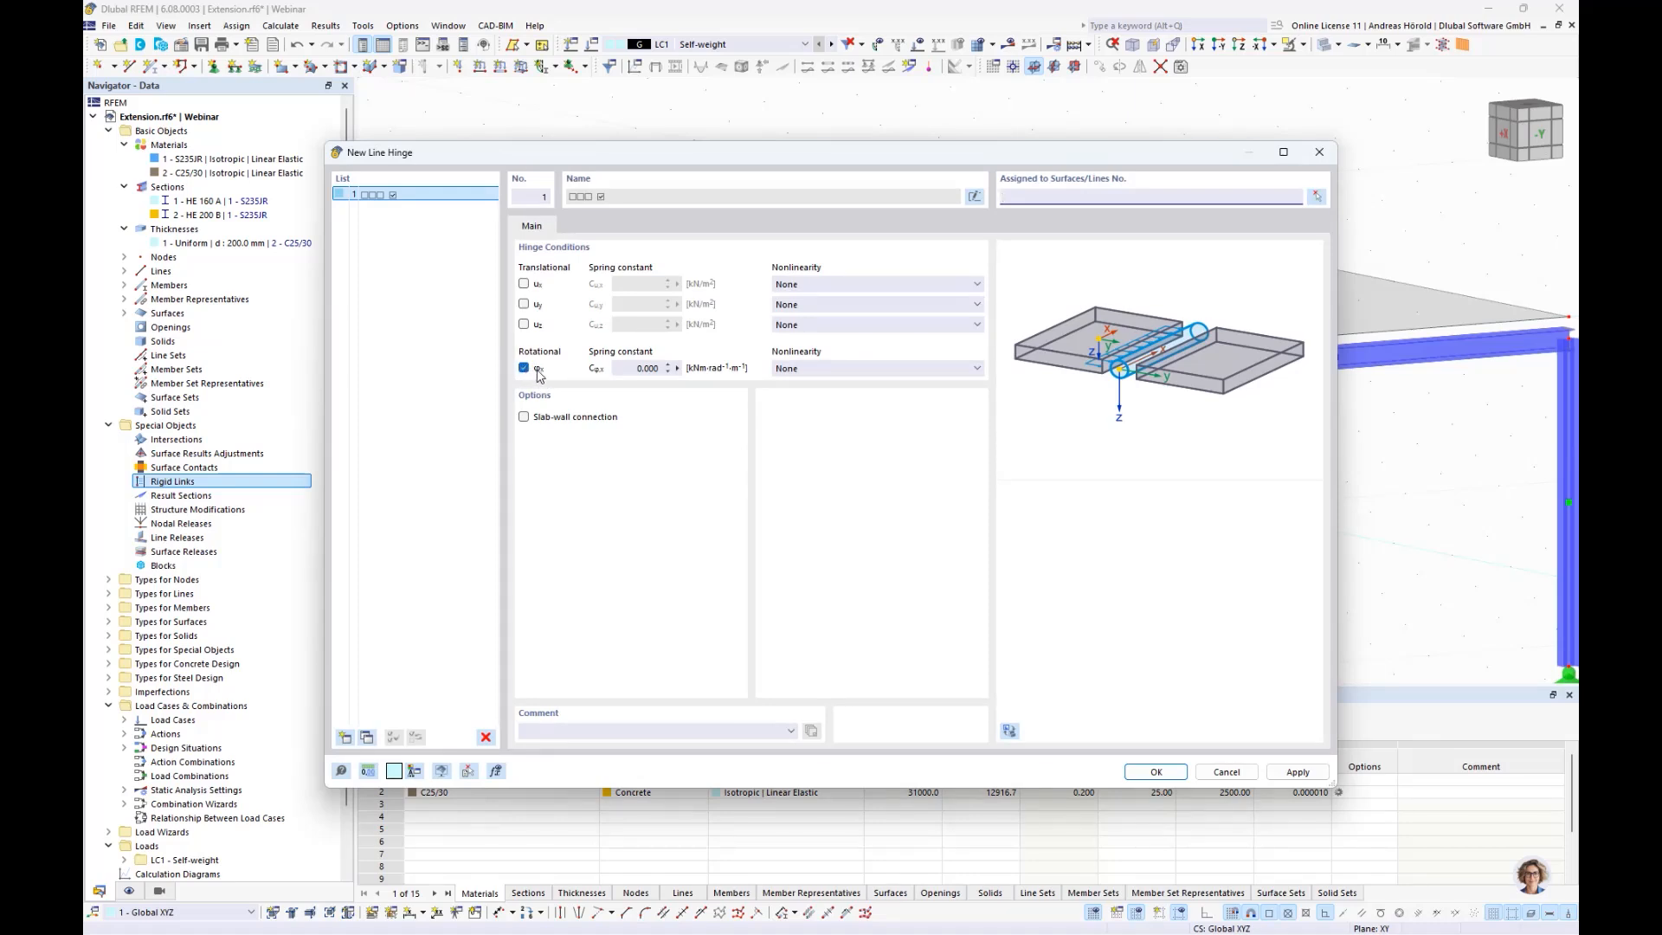
left_click(524, 284)
left_click_drag(653, 285, 674, 286)
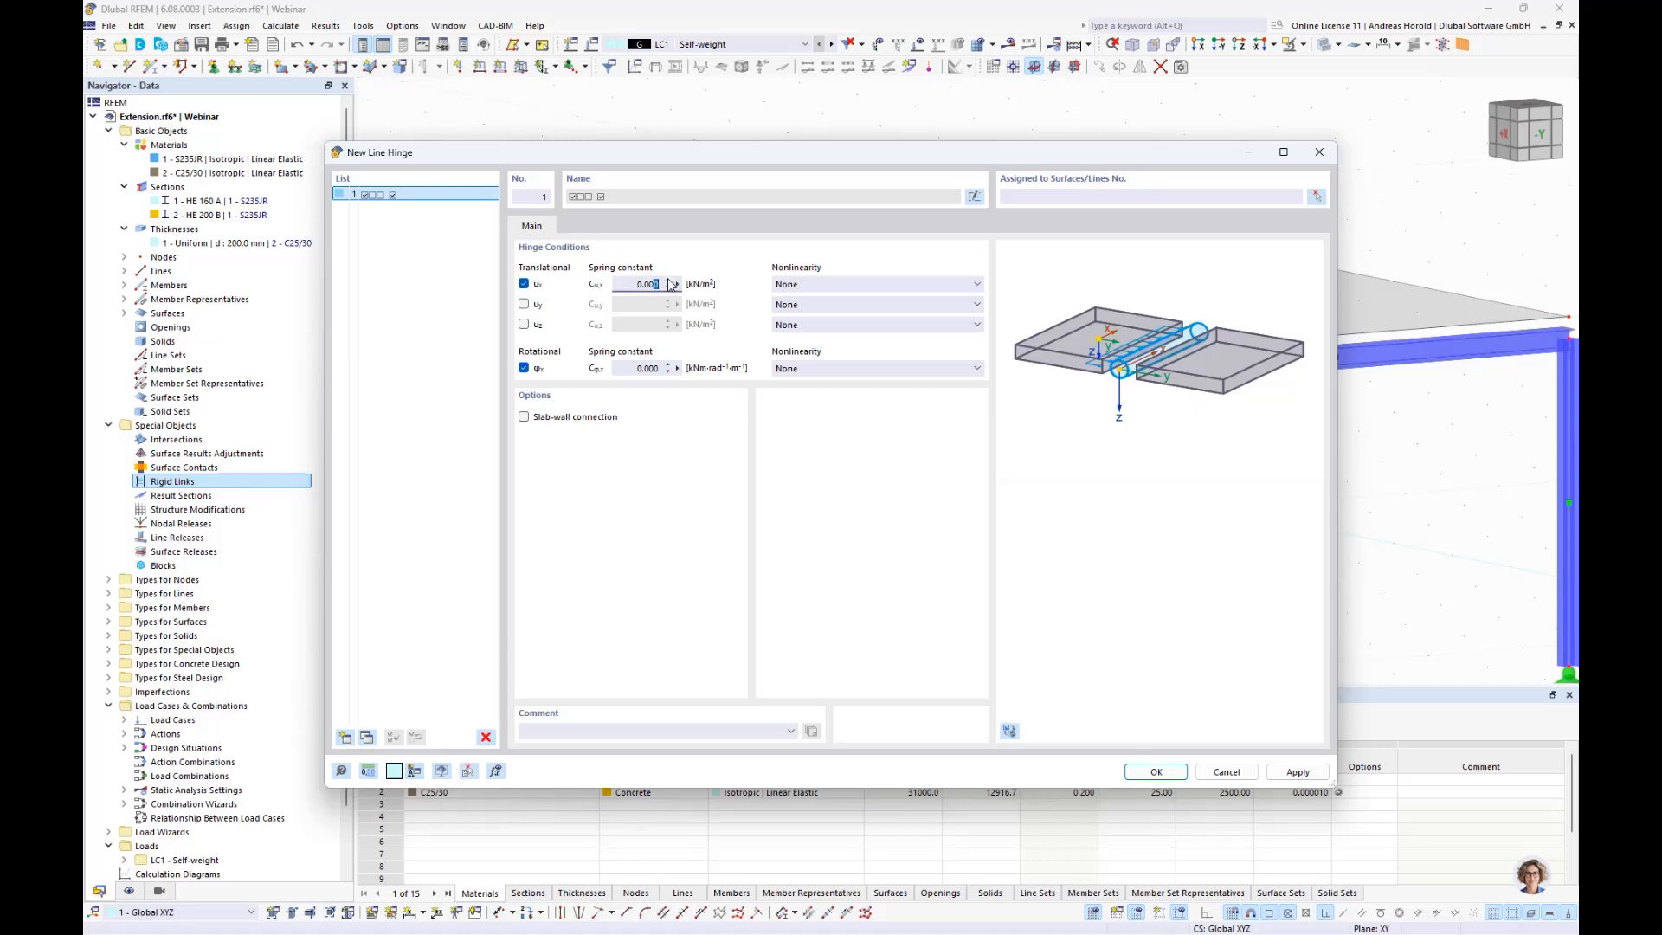
type("1")
left_click(1155, 774)
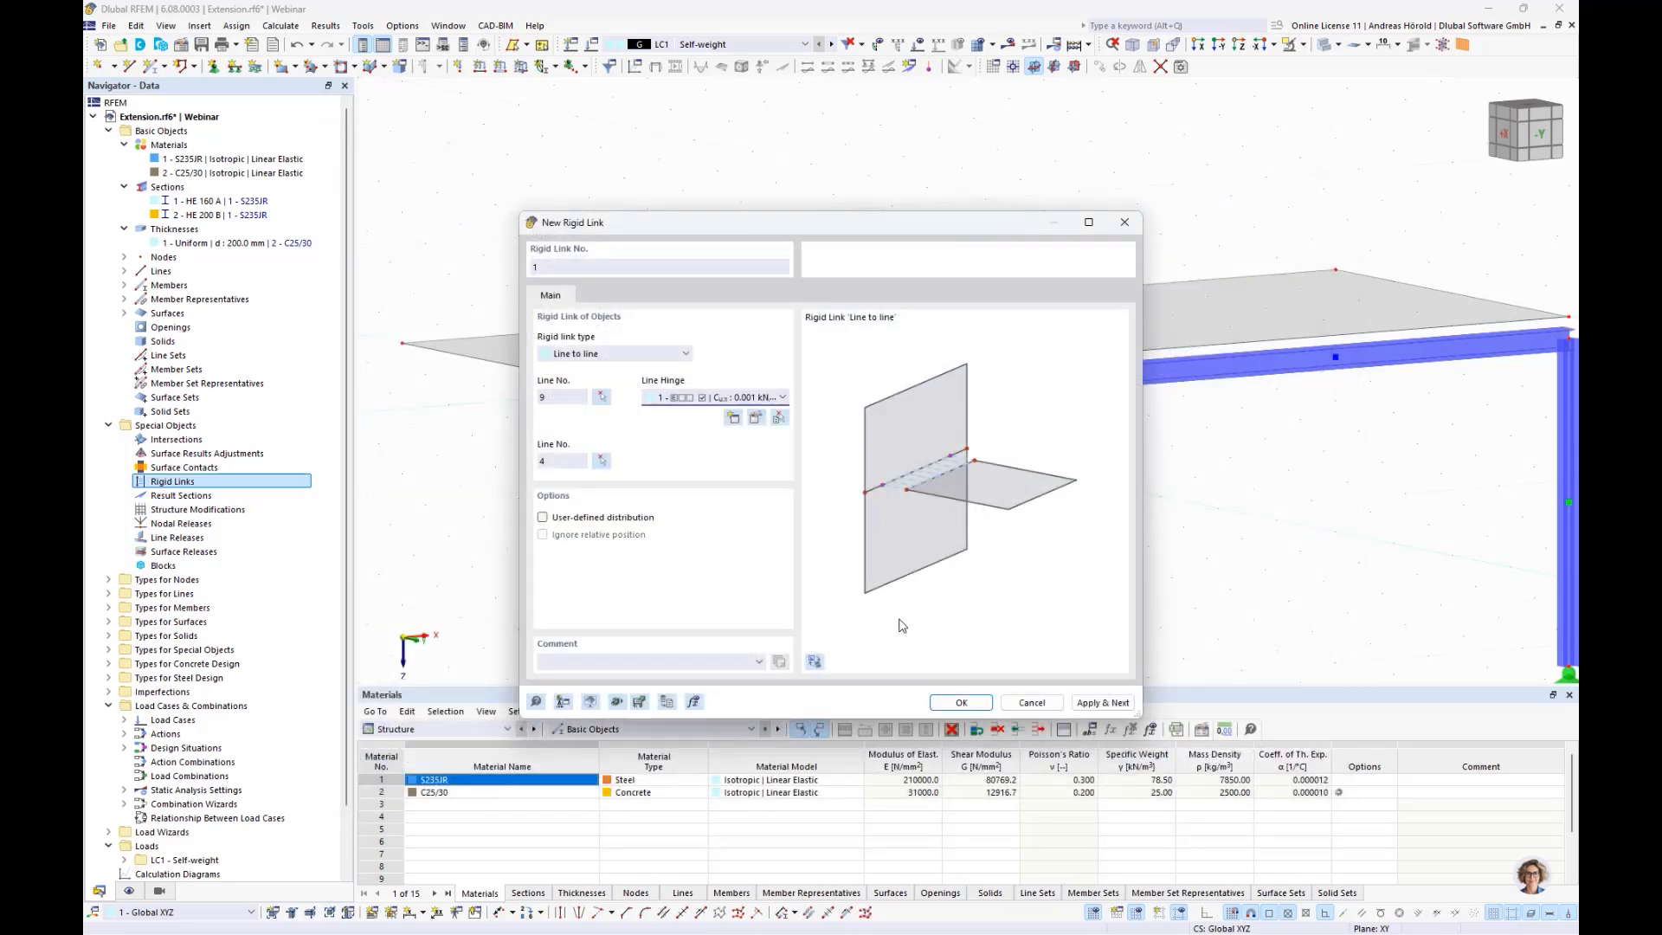
left_click(962, 703)
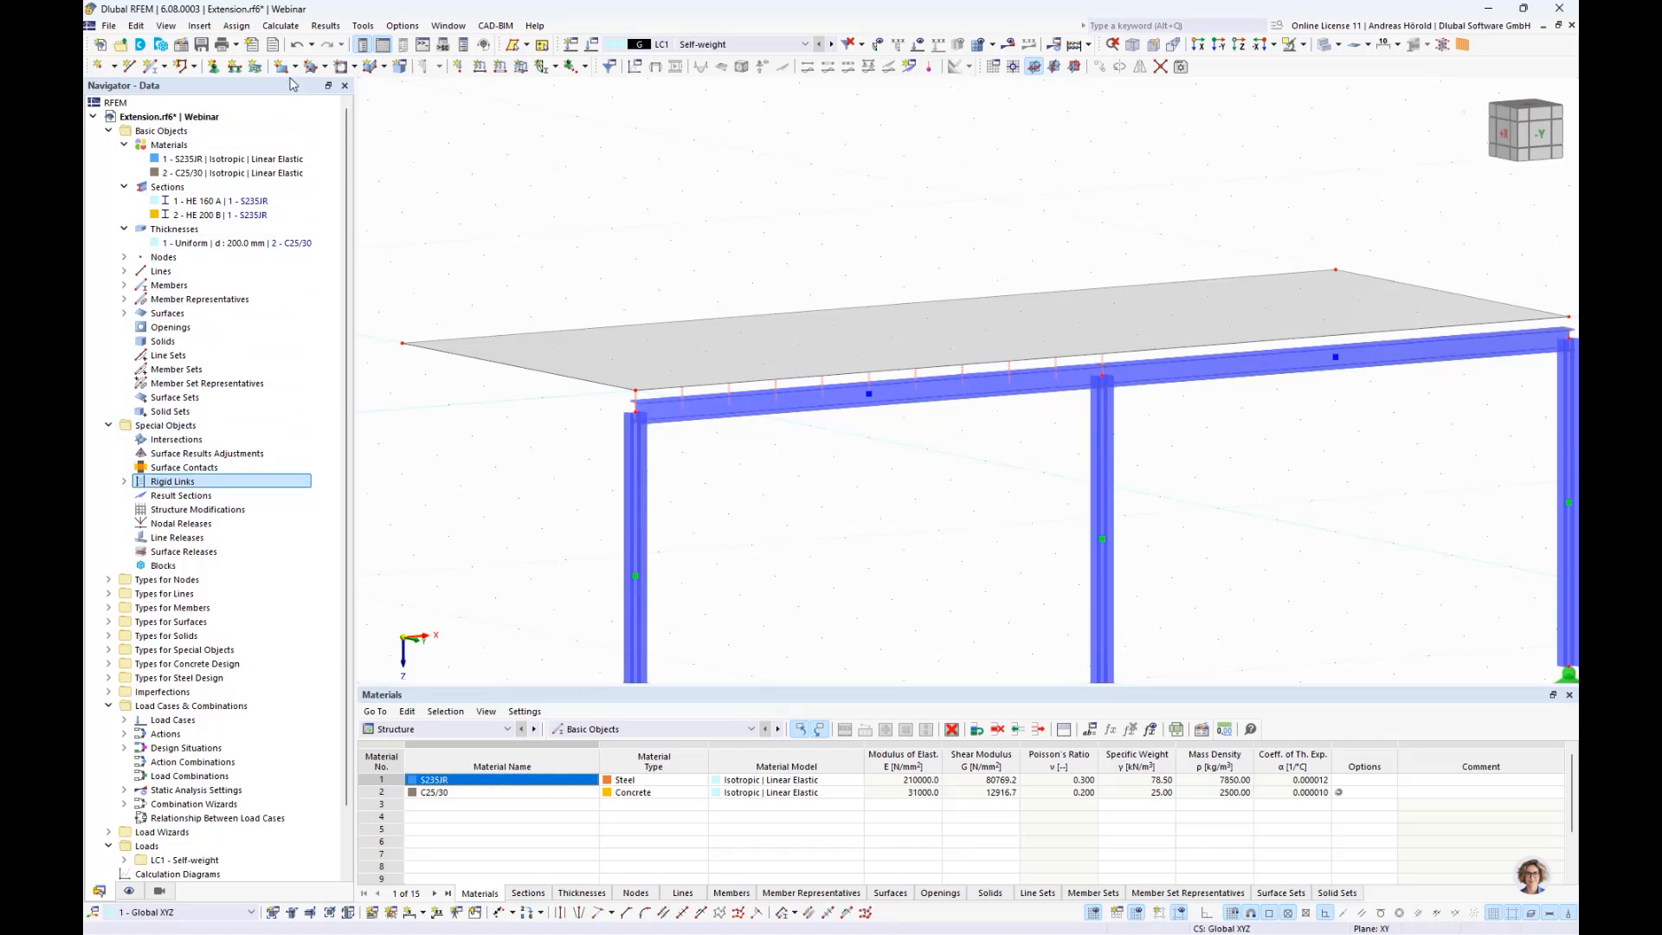
- Create a second line-to-line rigid link between slab edge line 9 and line 5 of the other beam, assigning the existing line hinge
left_click(198, 27)
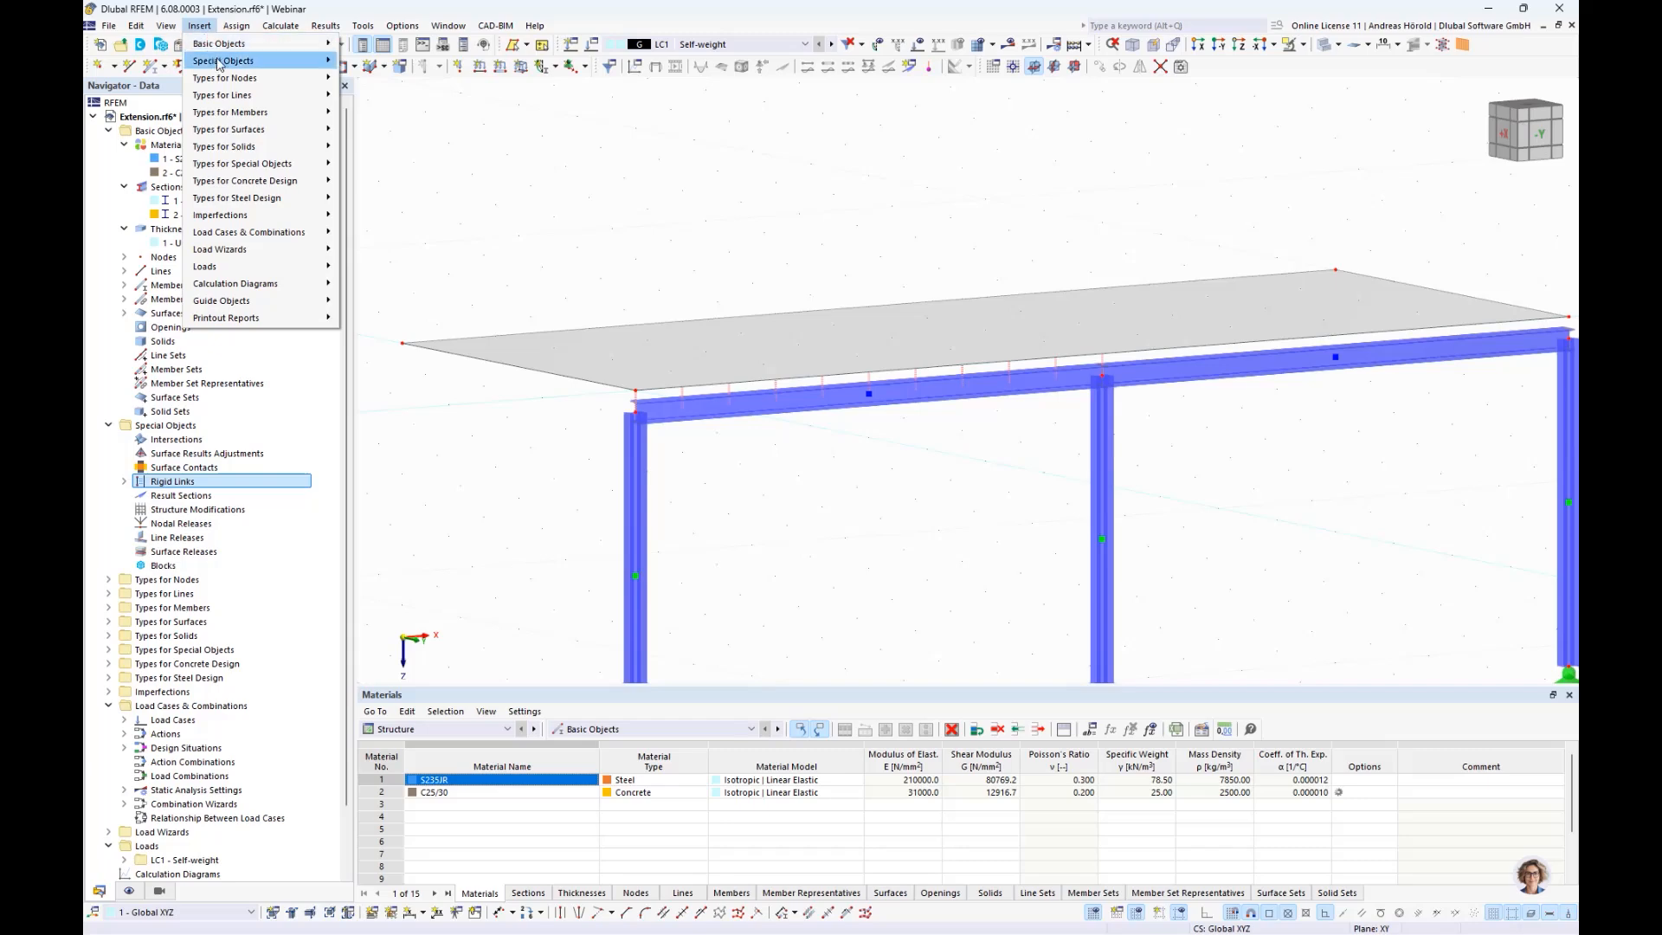
mouse_move(249, 63)
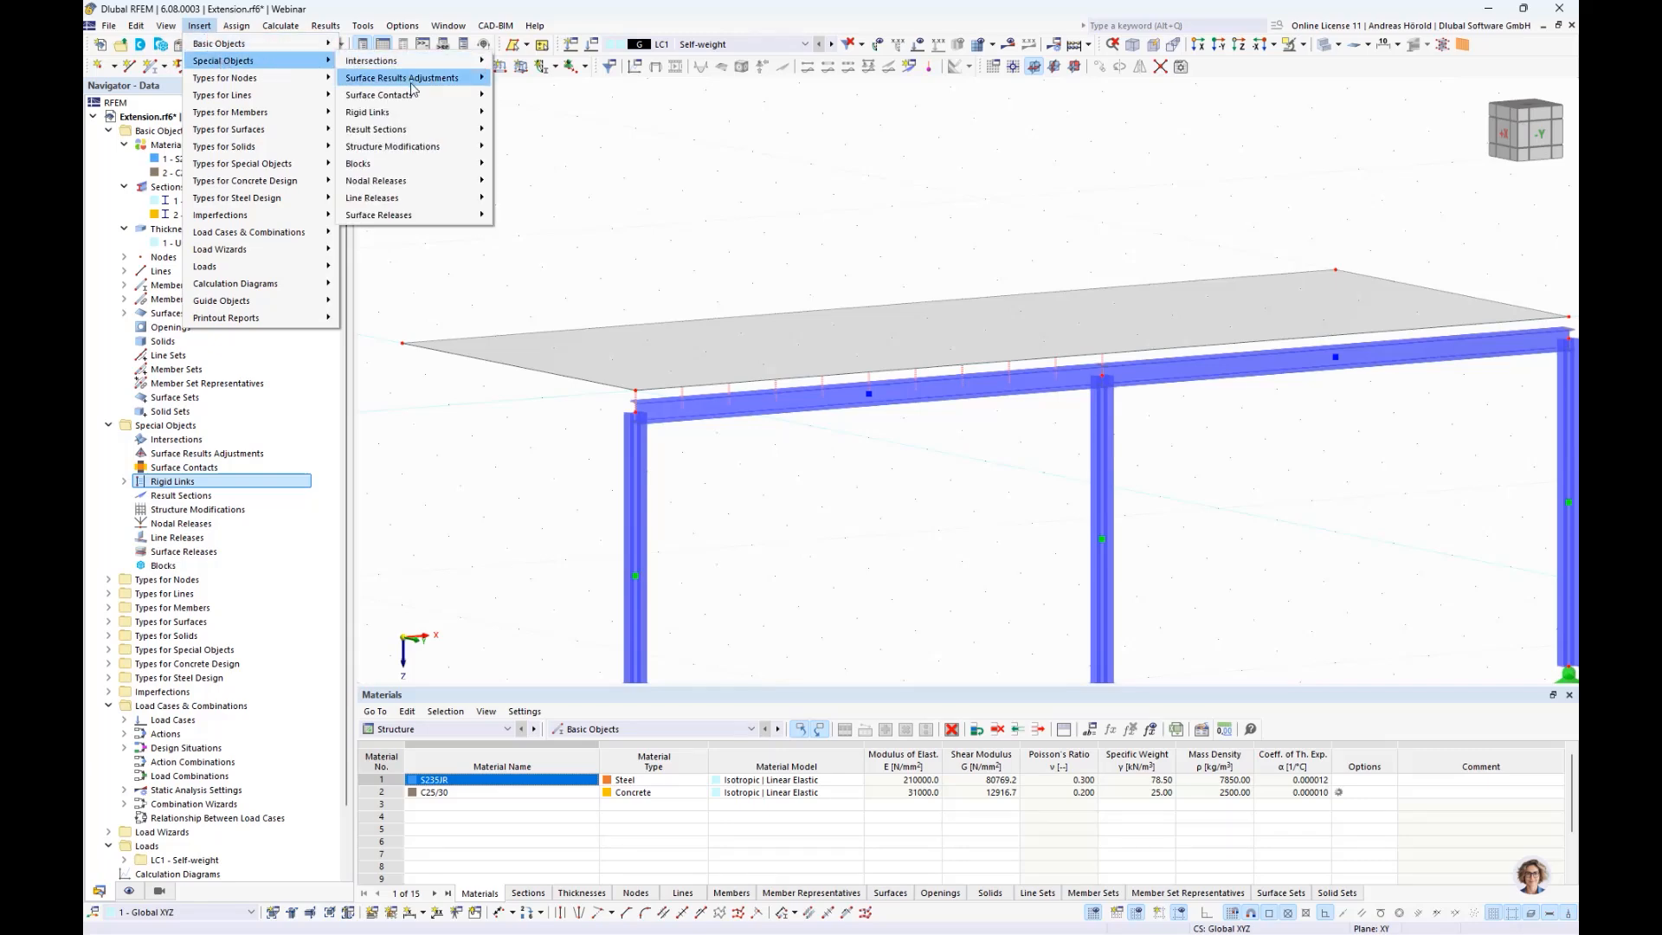
mouse_move(419, 115)
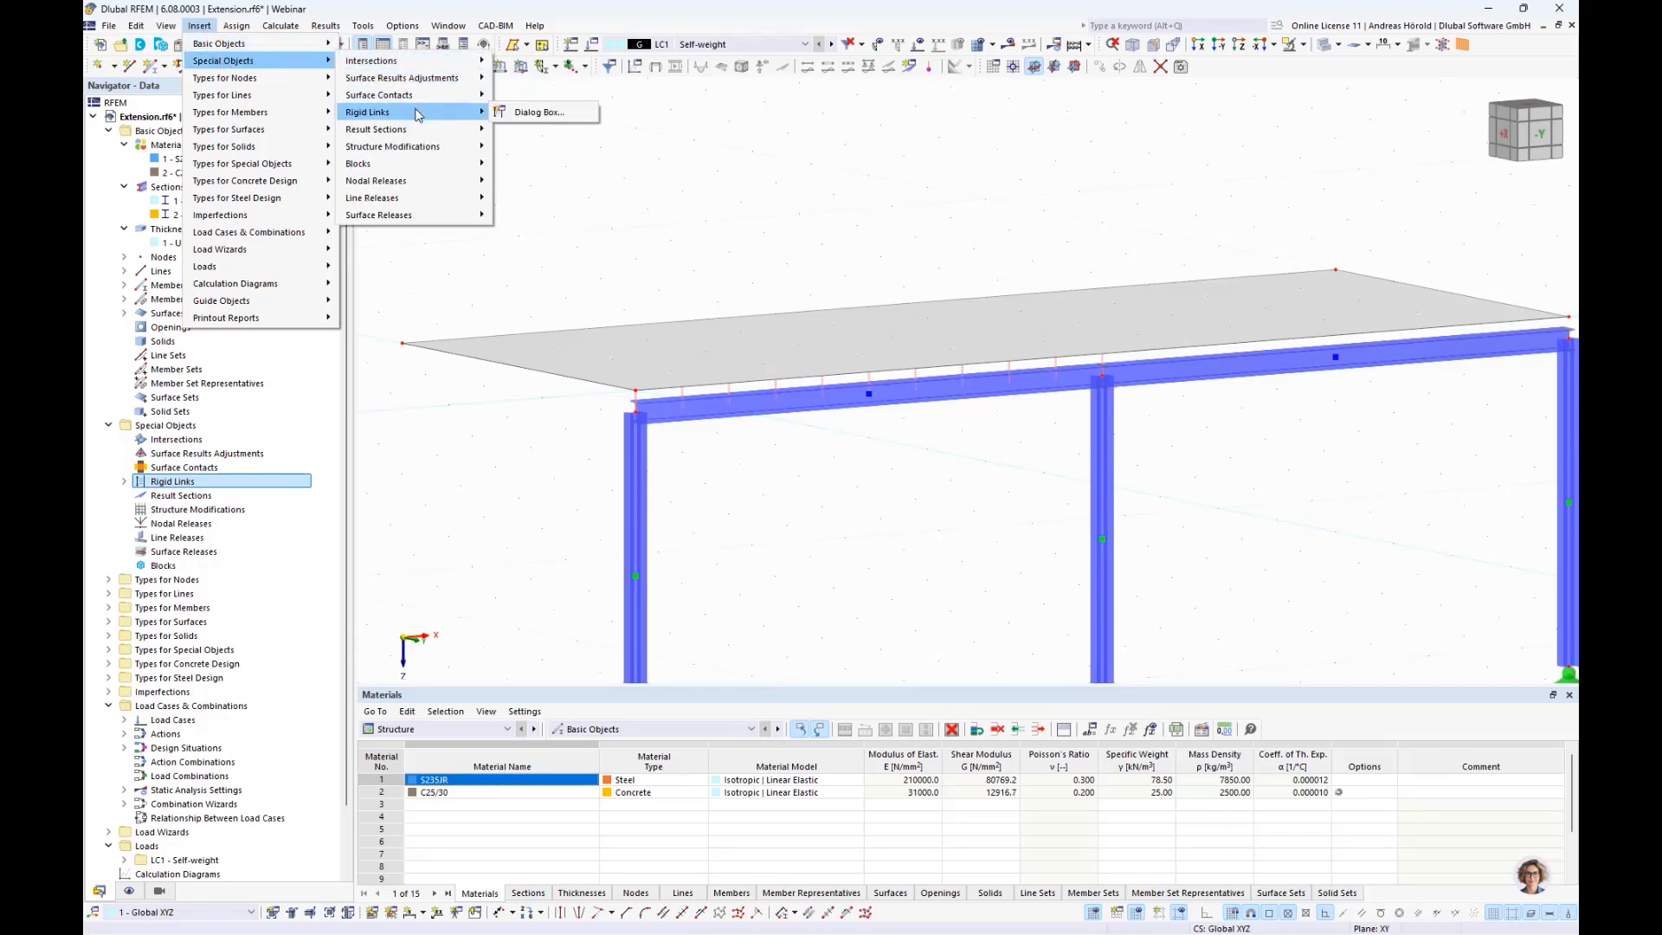
left_click(538, 113)
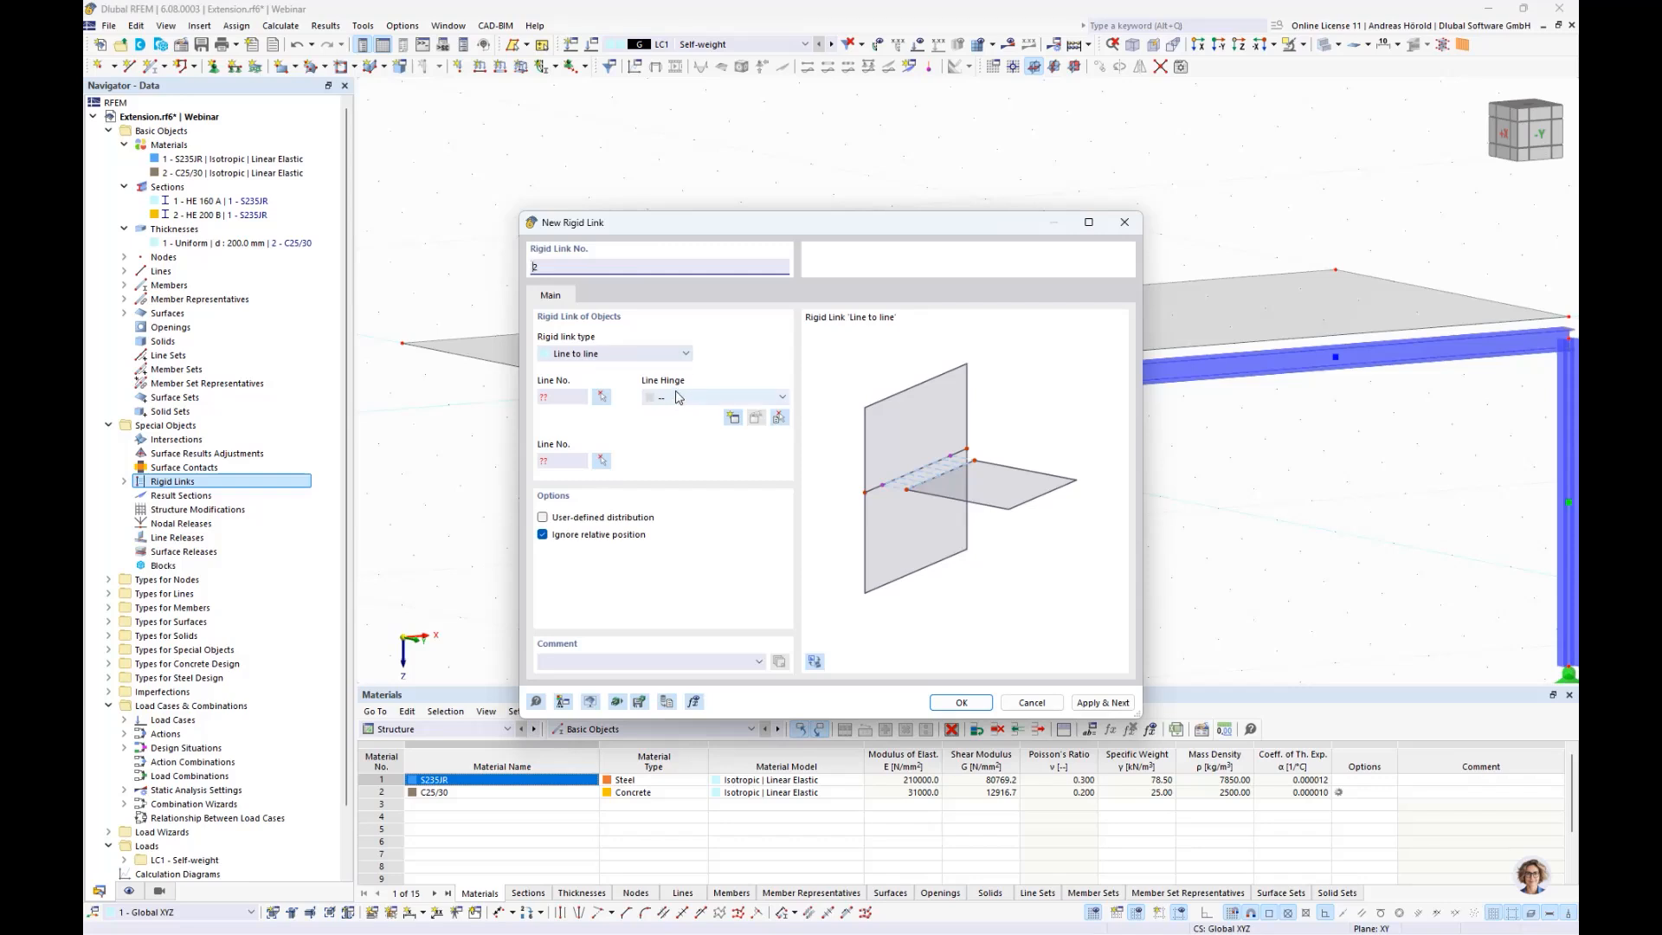
left_click(602, 396)
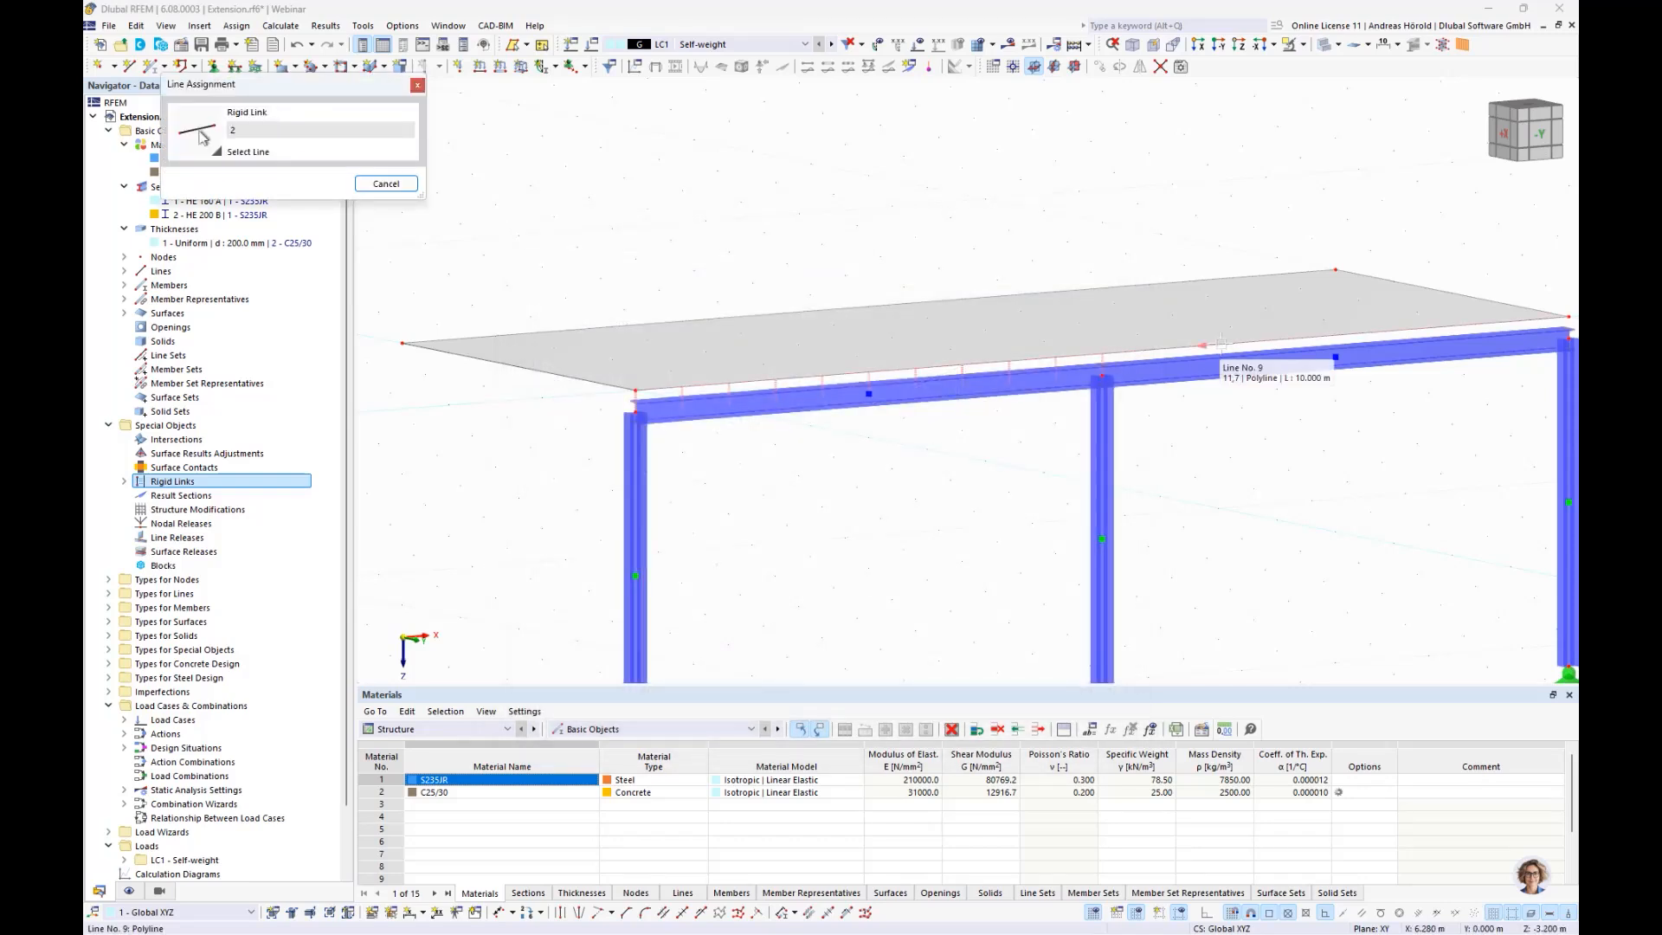
left_click(1220, 342)
left_click(606, 460)
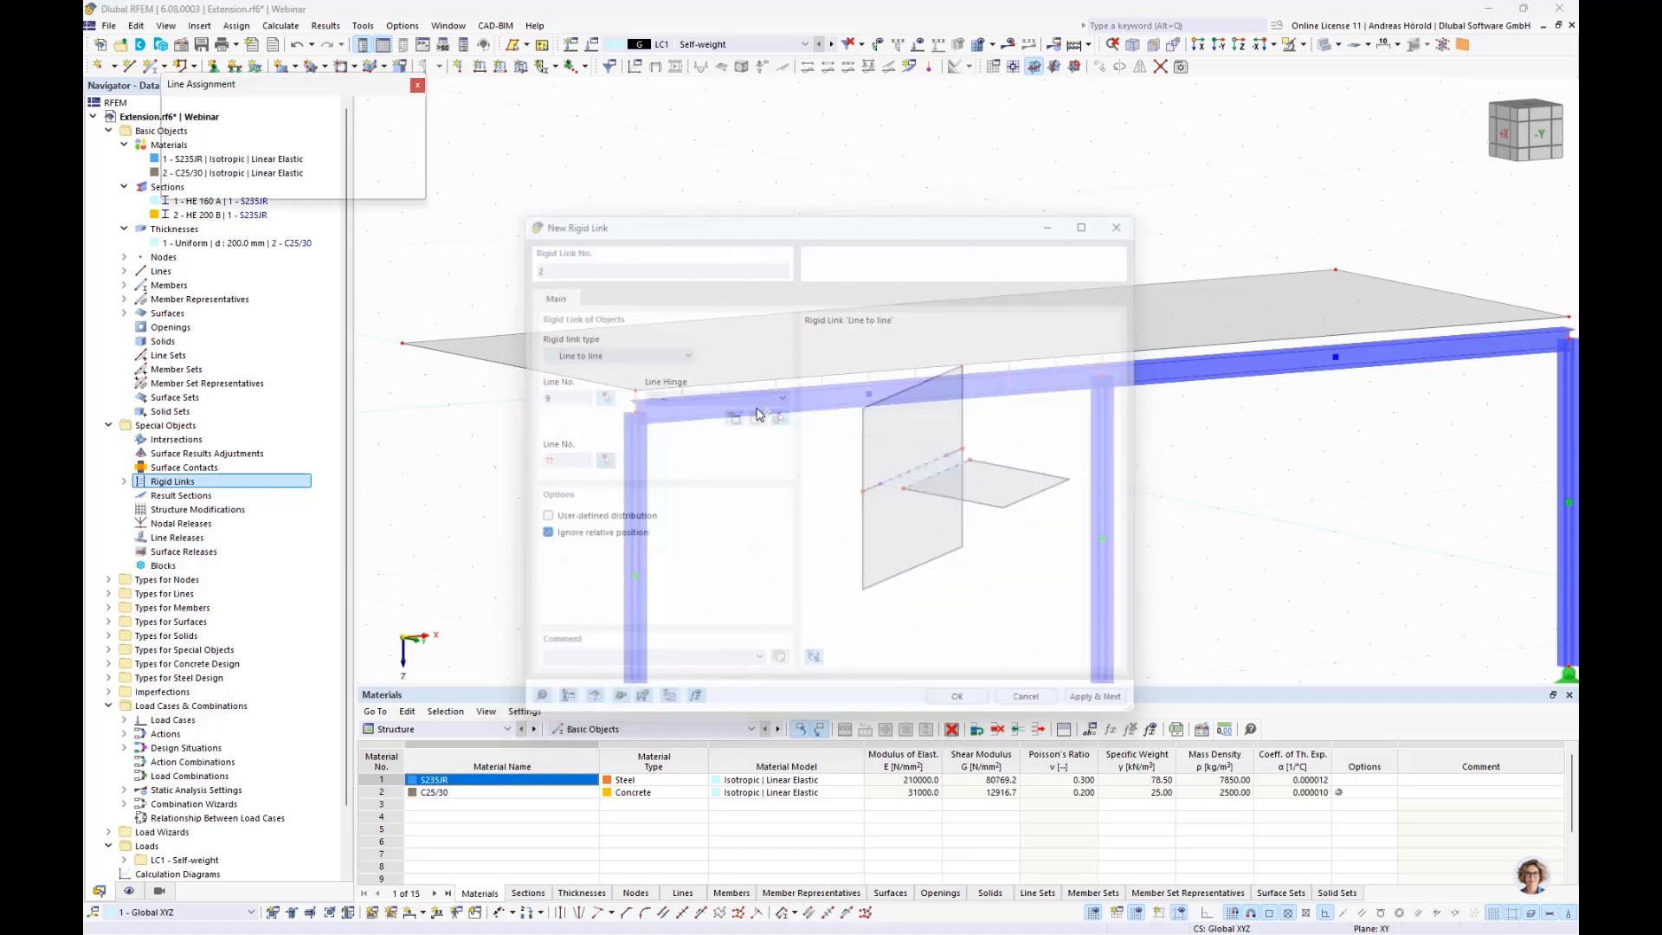
left_click(1150, 380)
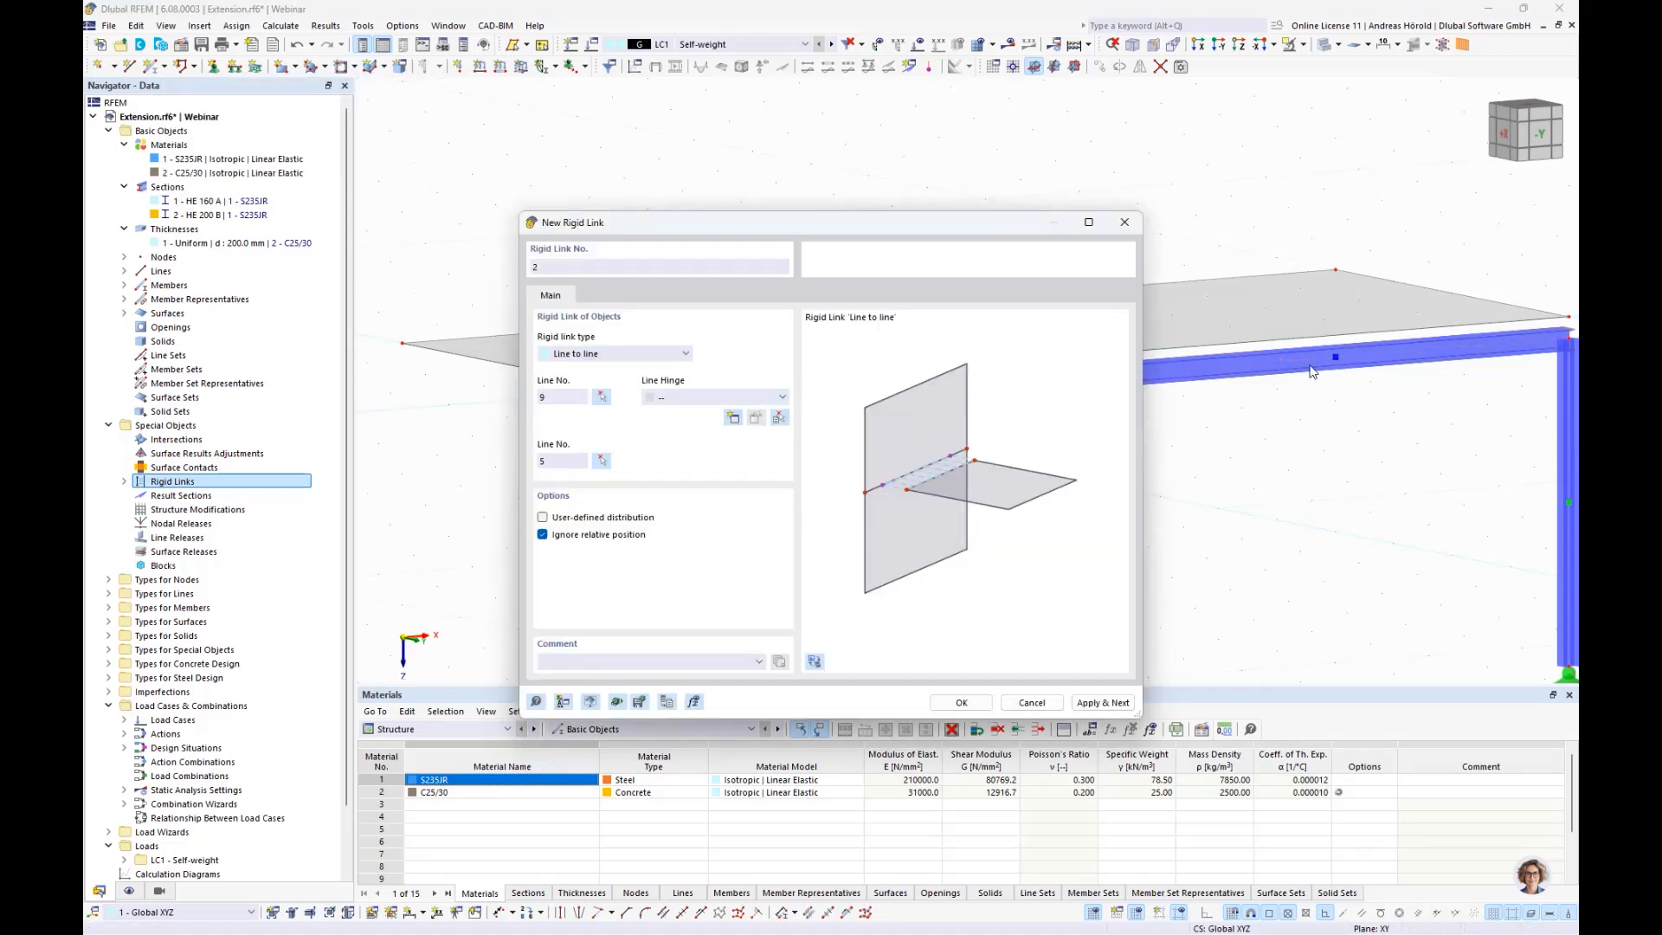
left_click(752, 399)
left_click(753, 422)
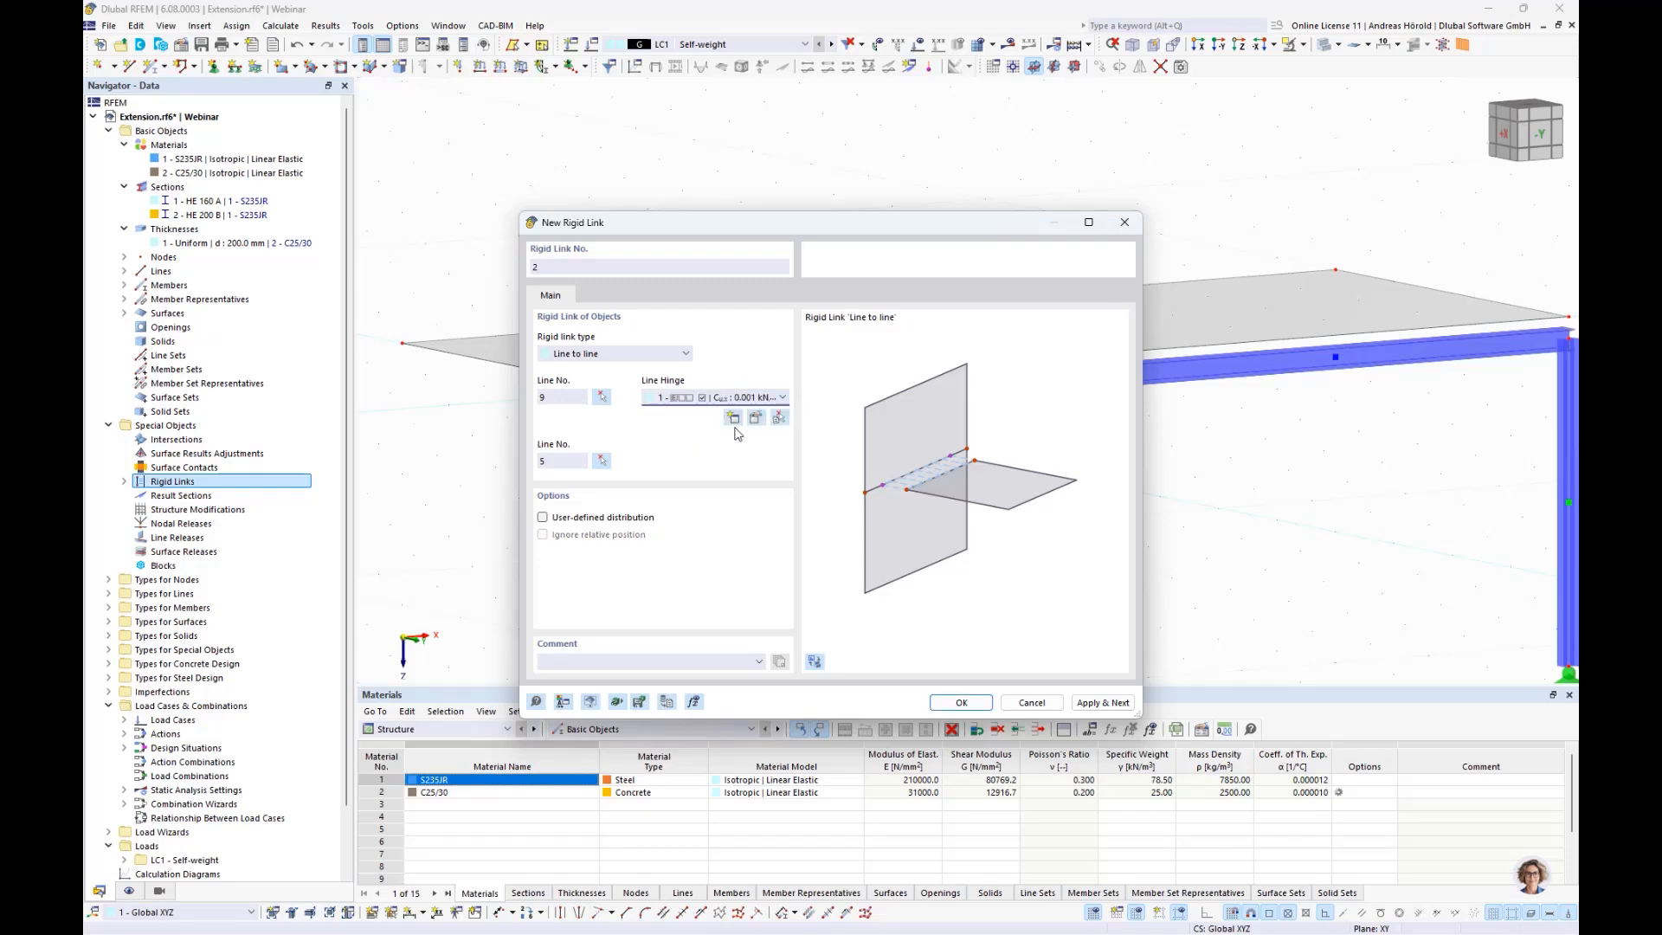
left_click(955, 700)
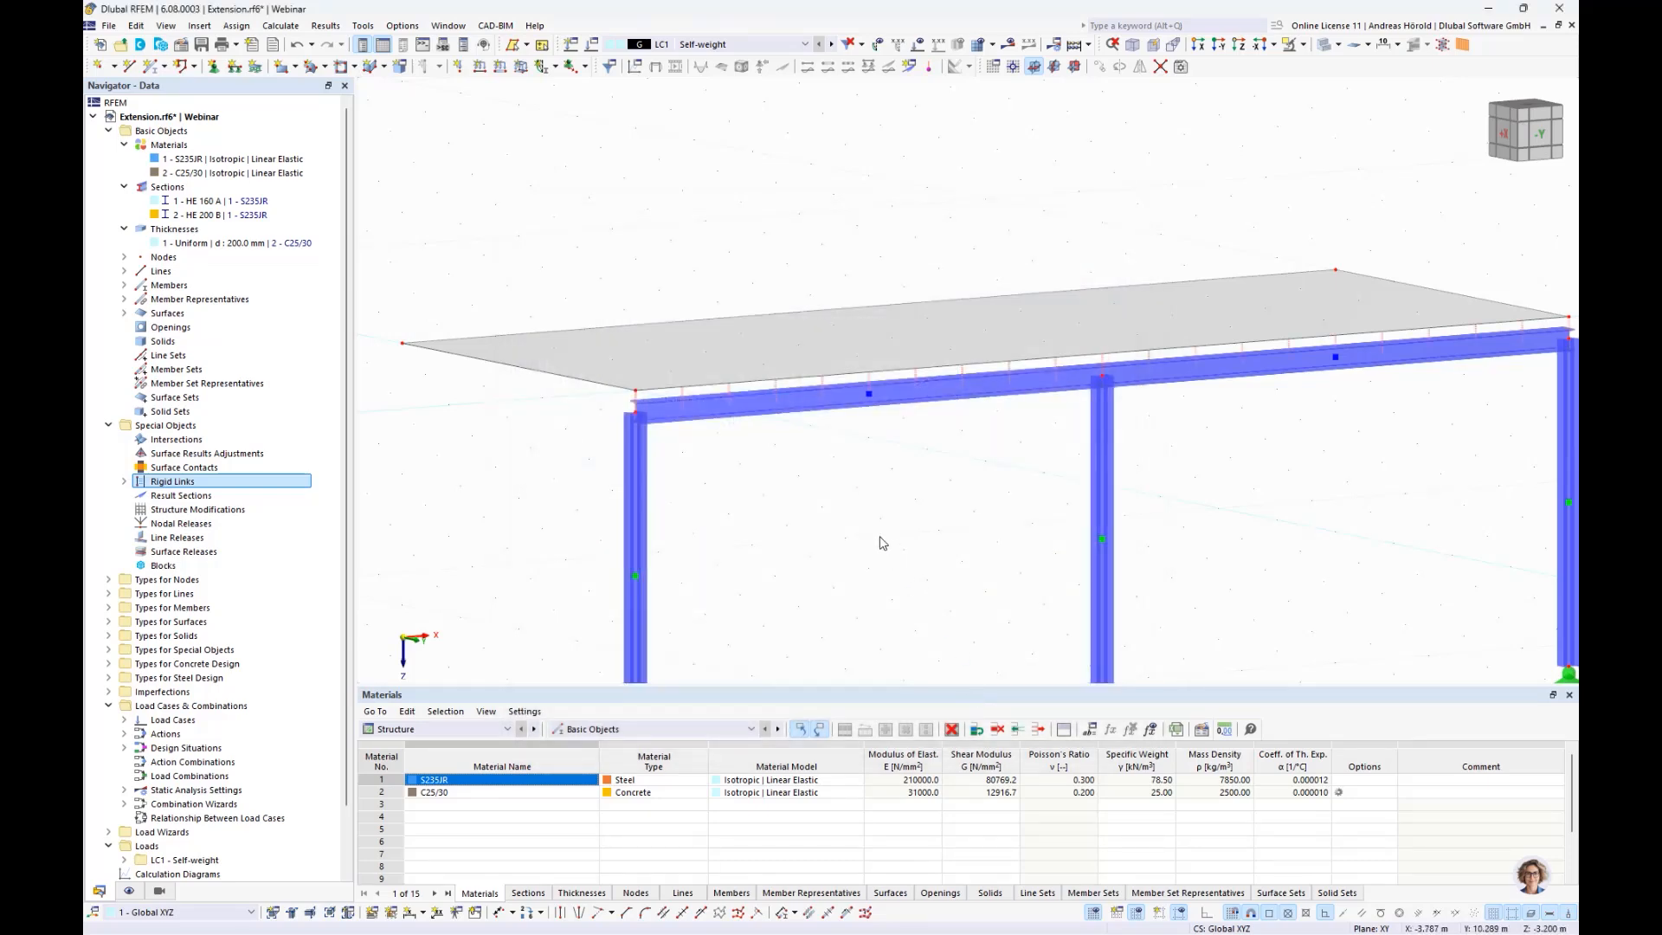
- Assign the existing Hinged line support to the long slab edge opposite the beams
scroll(879, 537, "down", 5)
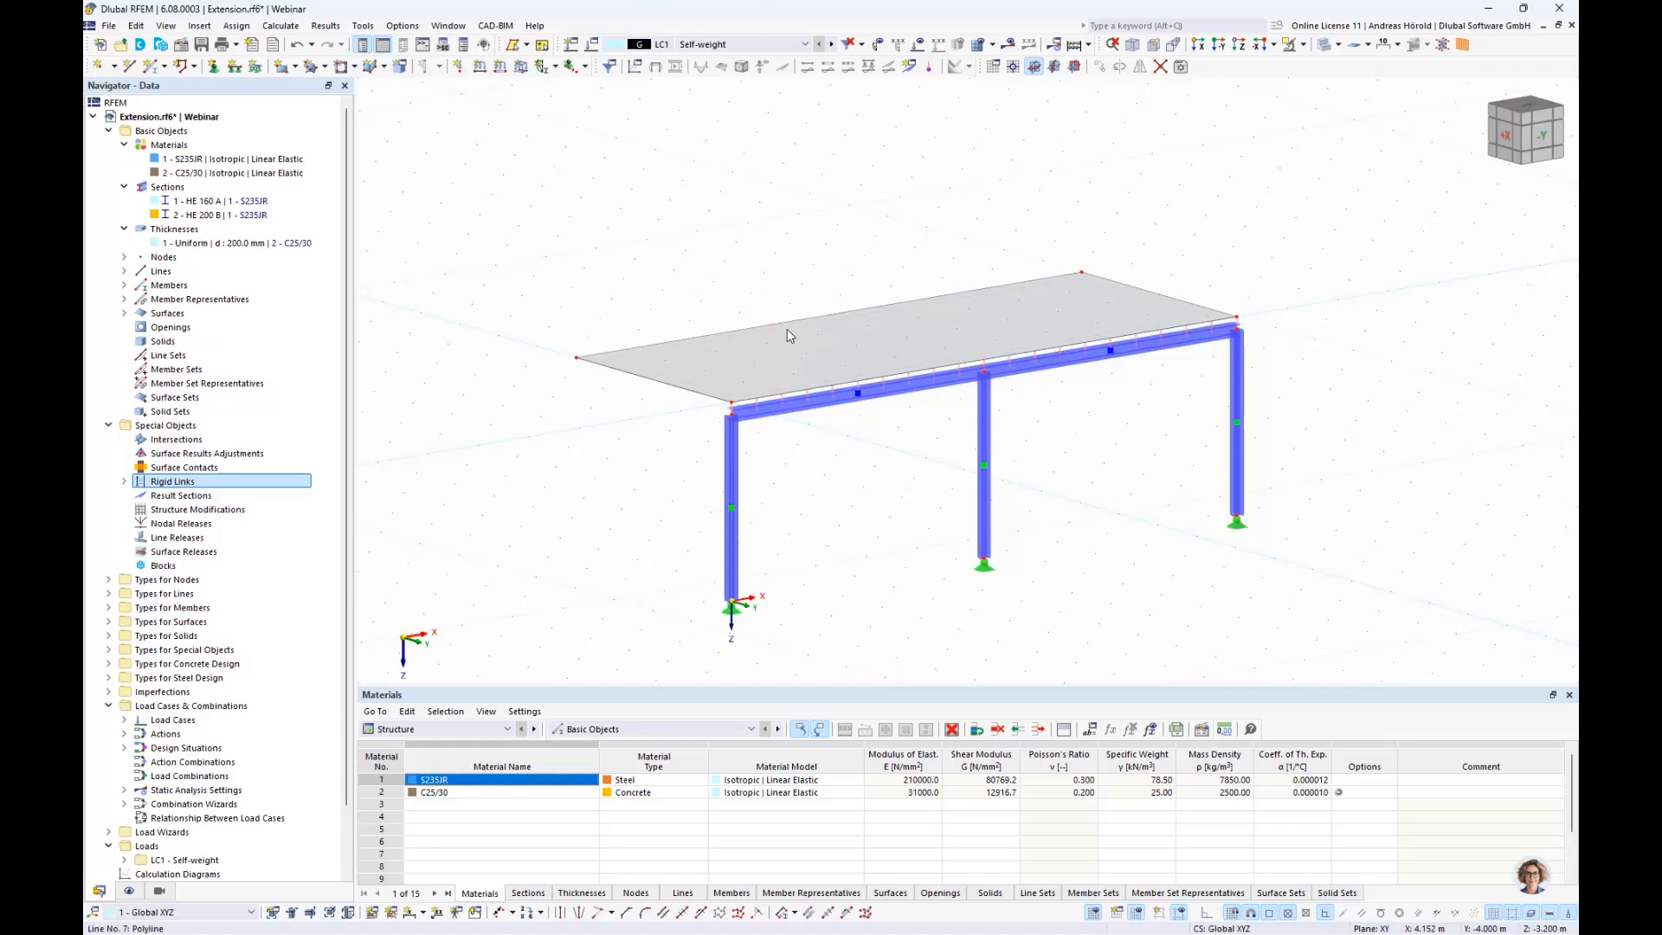
left_click(234, 66)
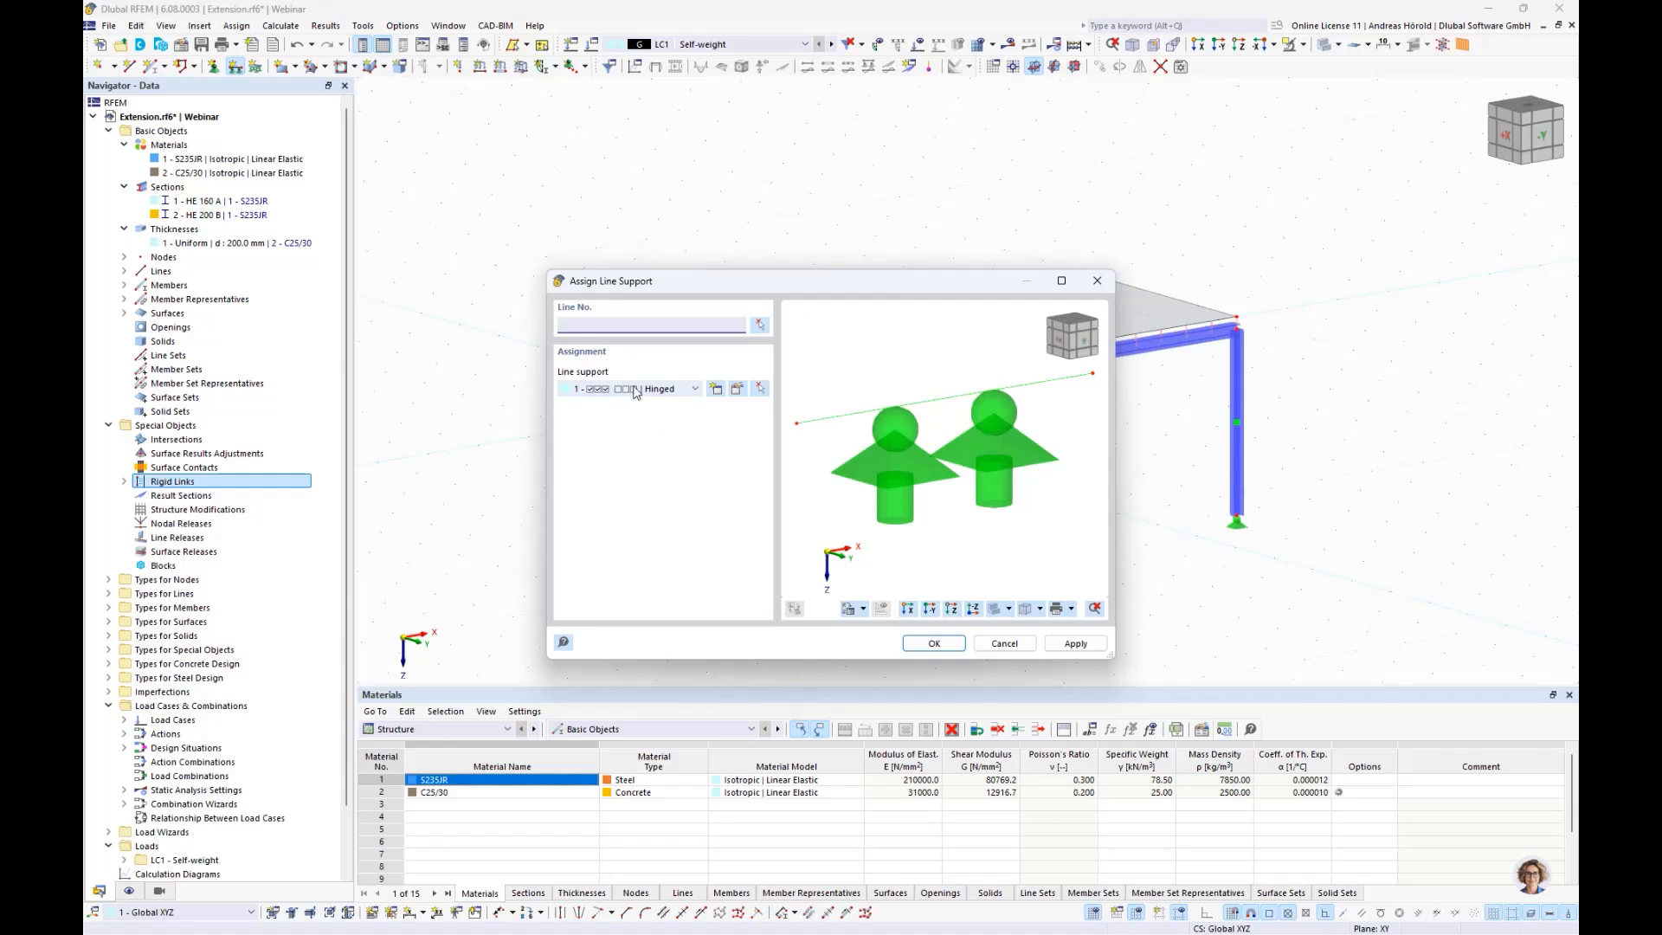
left_click(929, 641)
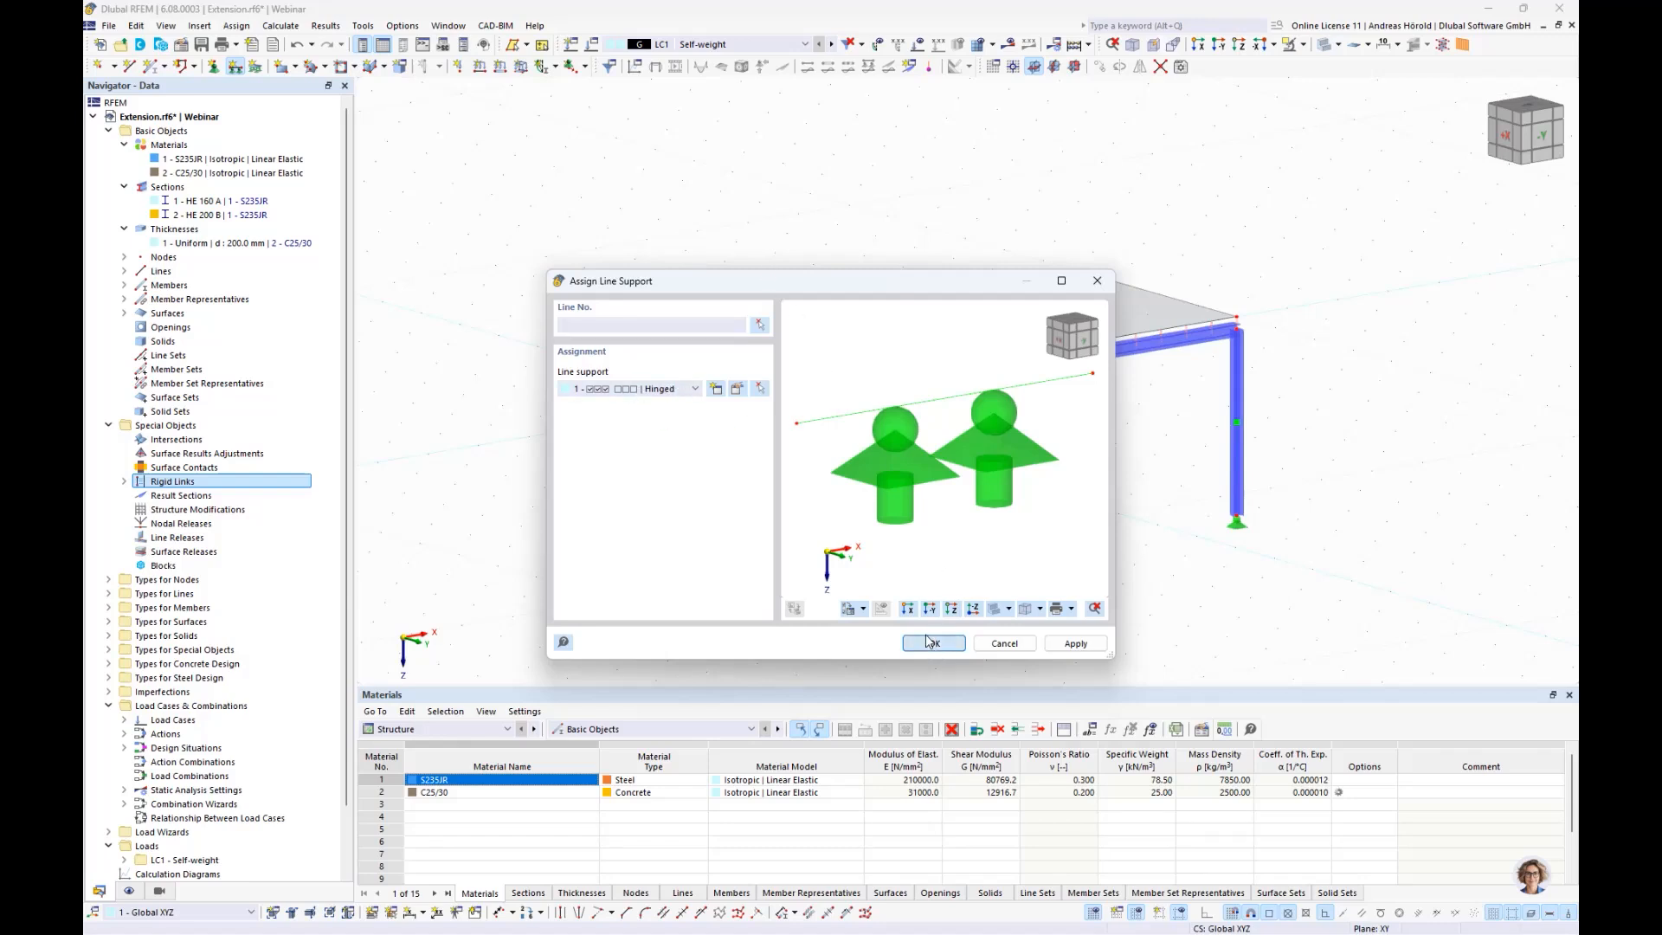
left_click(782, 320)
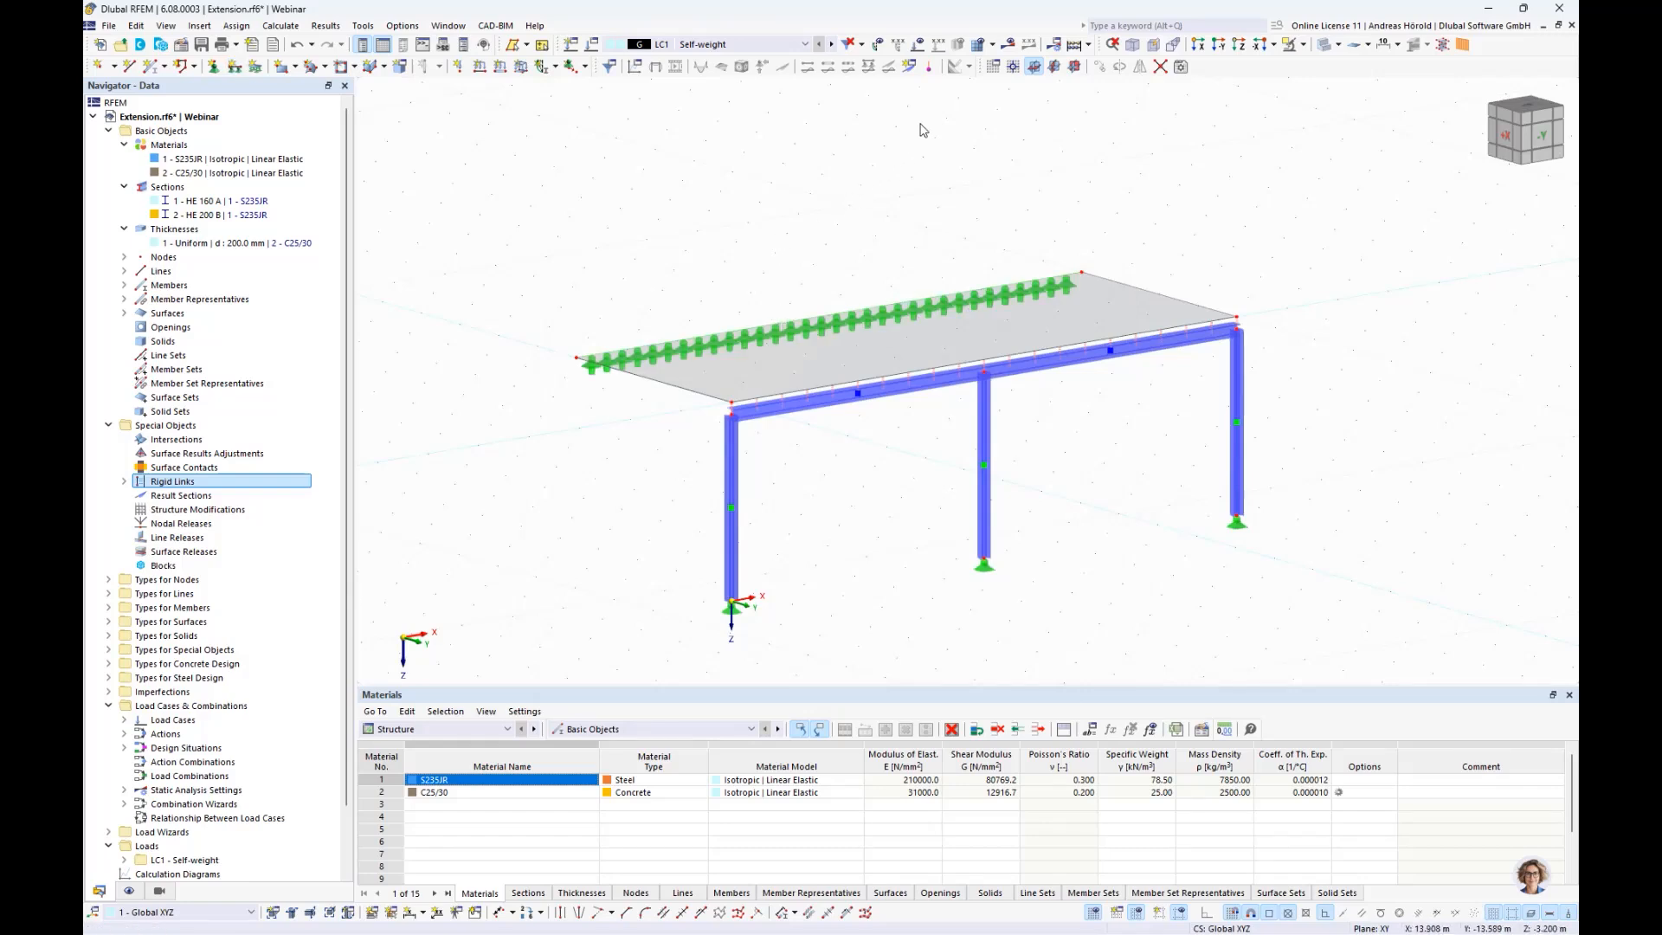
- Calculate LC1 Self-weight and examine the slab's basic internal forces my with the colour scale, then hide the results
left_click(1009, 45)
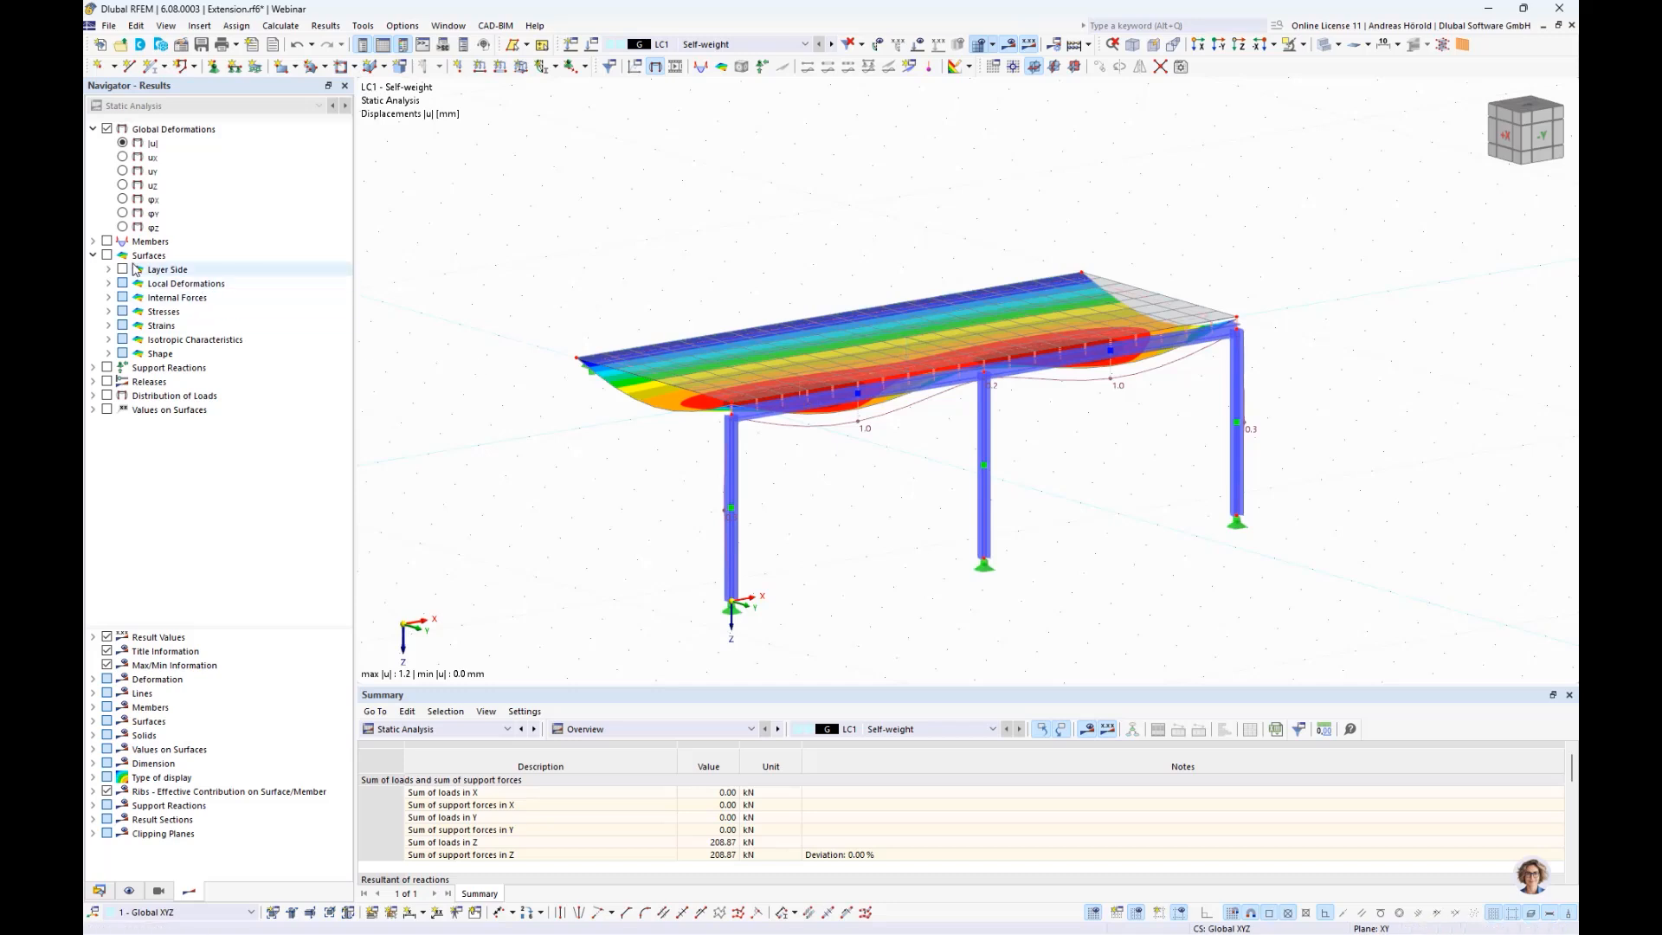
left_click(106, 256)
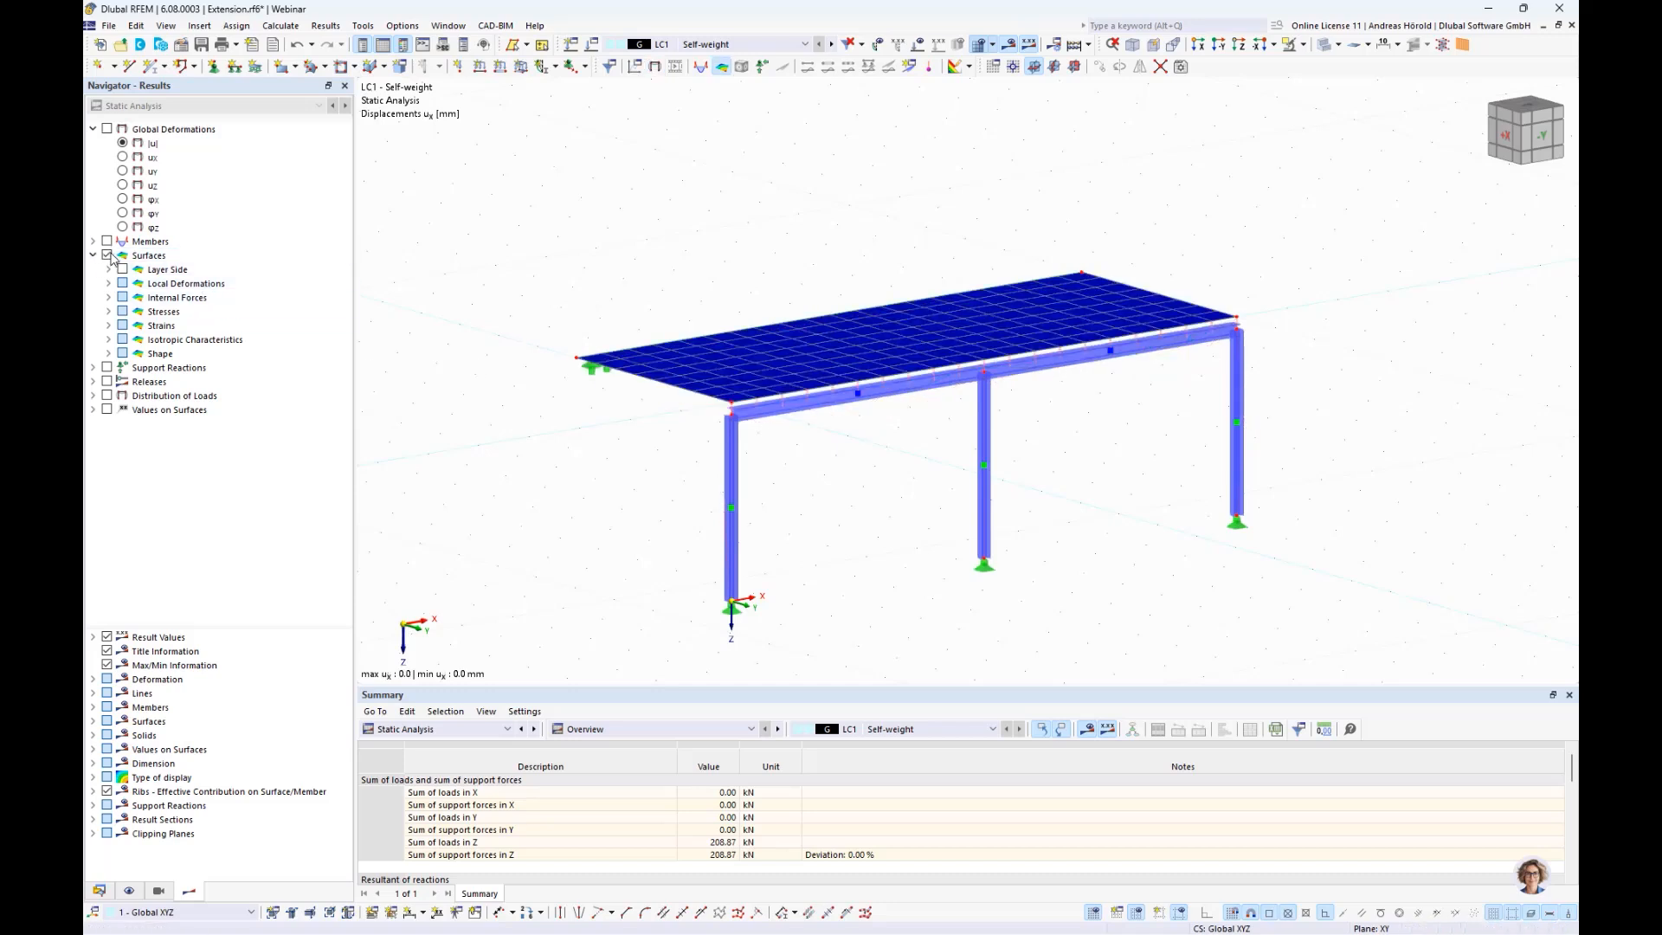
left_click(108, 298)
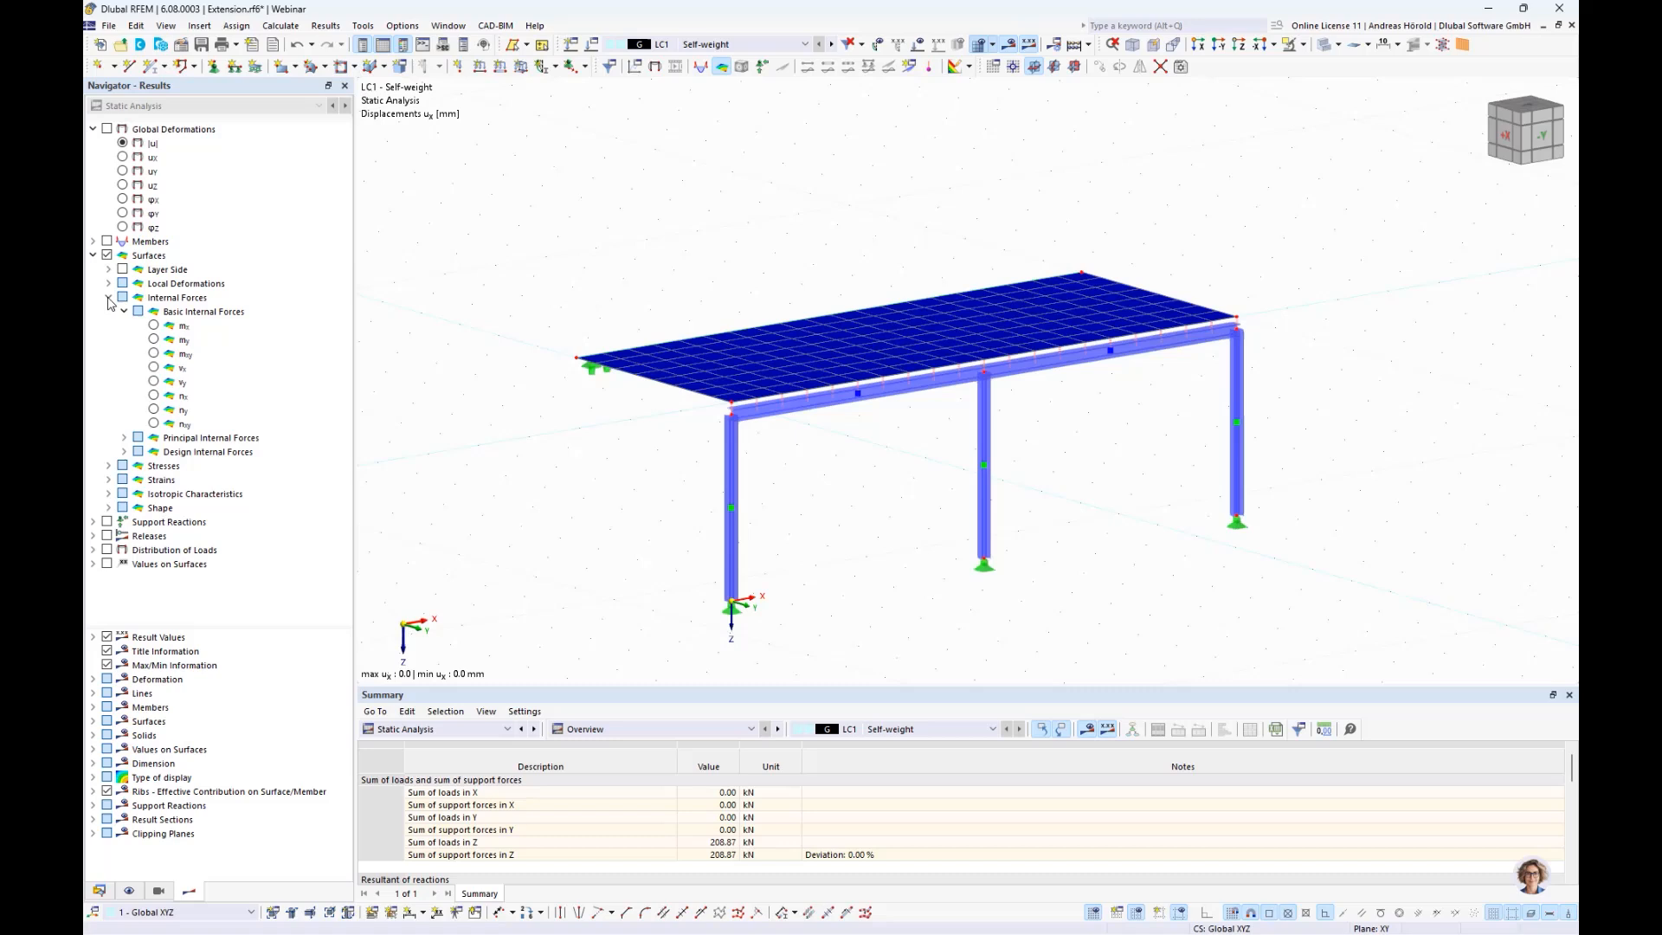
left_click(154, 339)
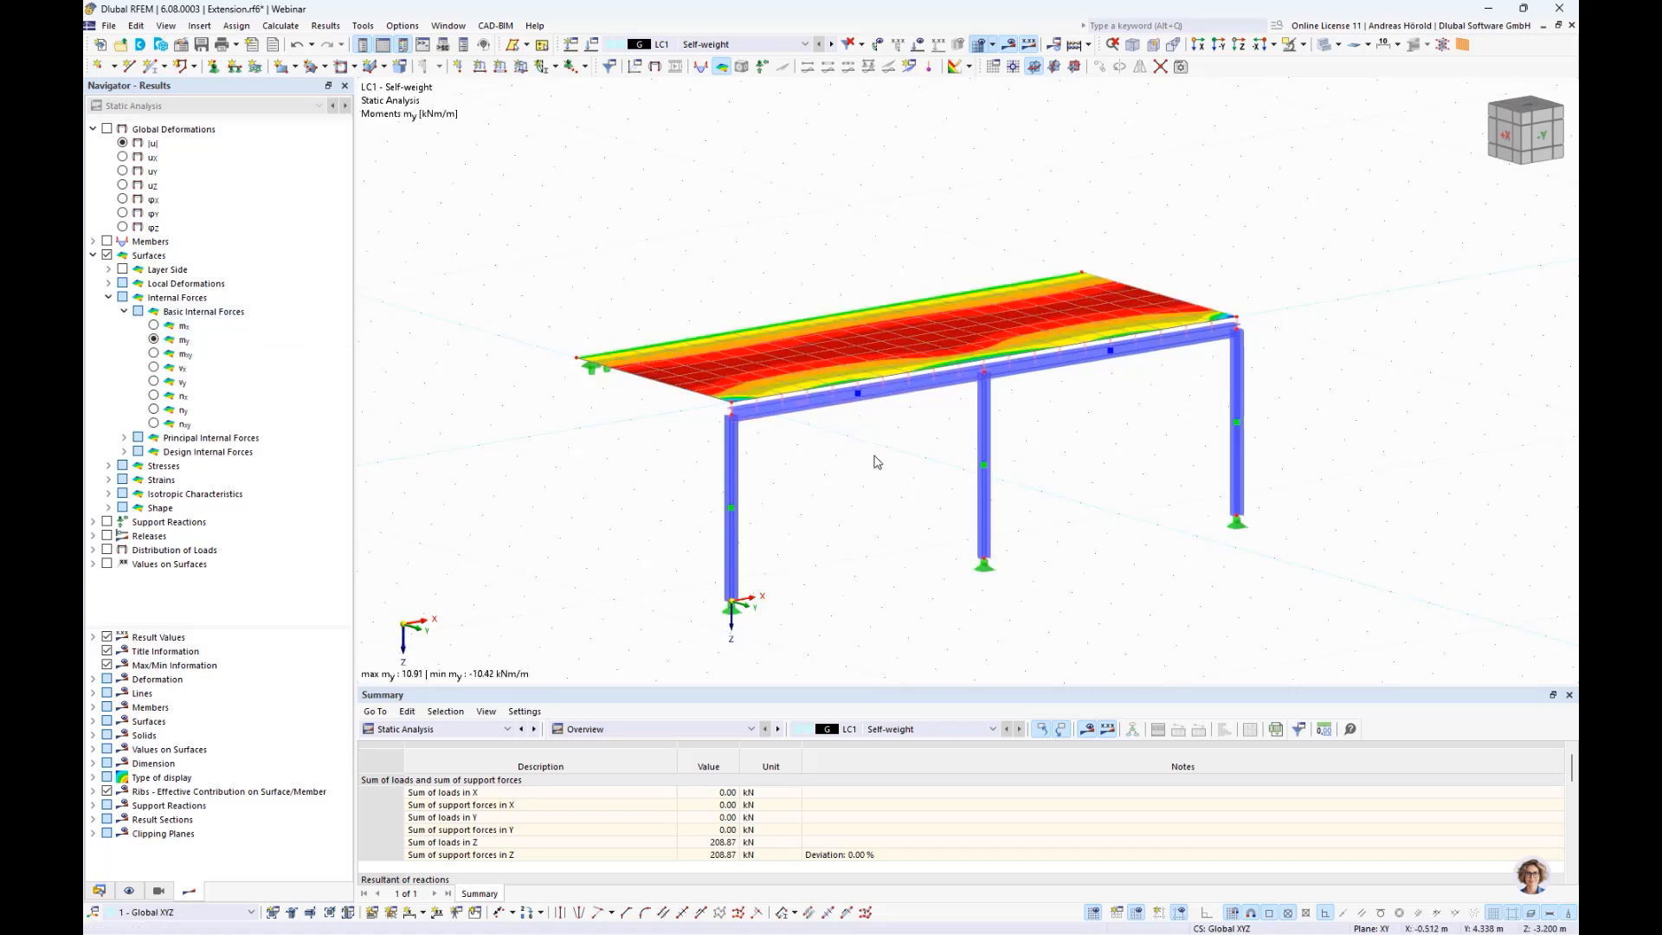
middle_click_drag(874, 457, 890, 556, "ctrl")
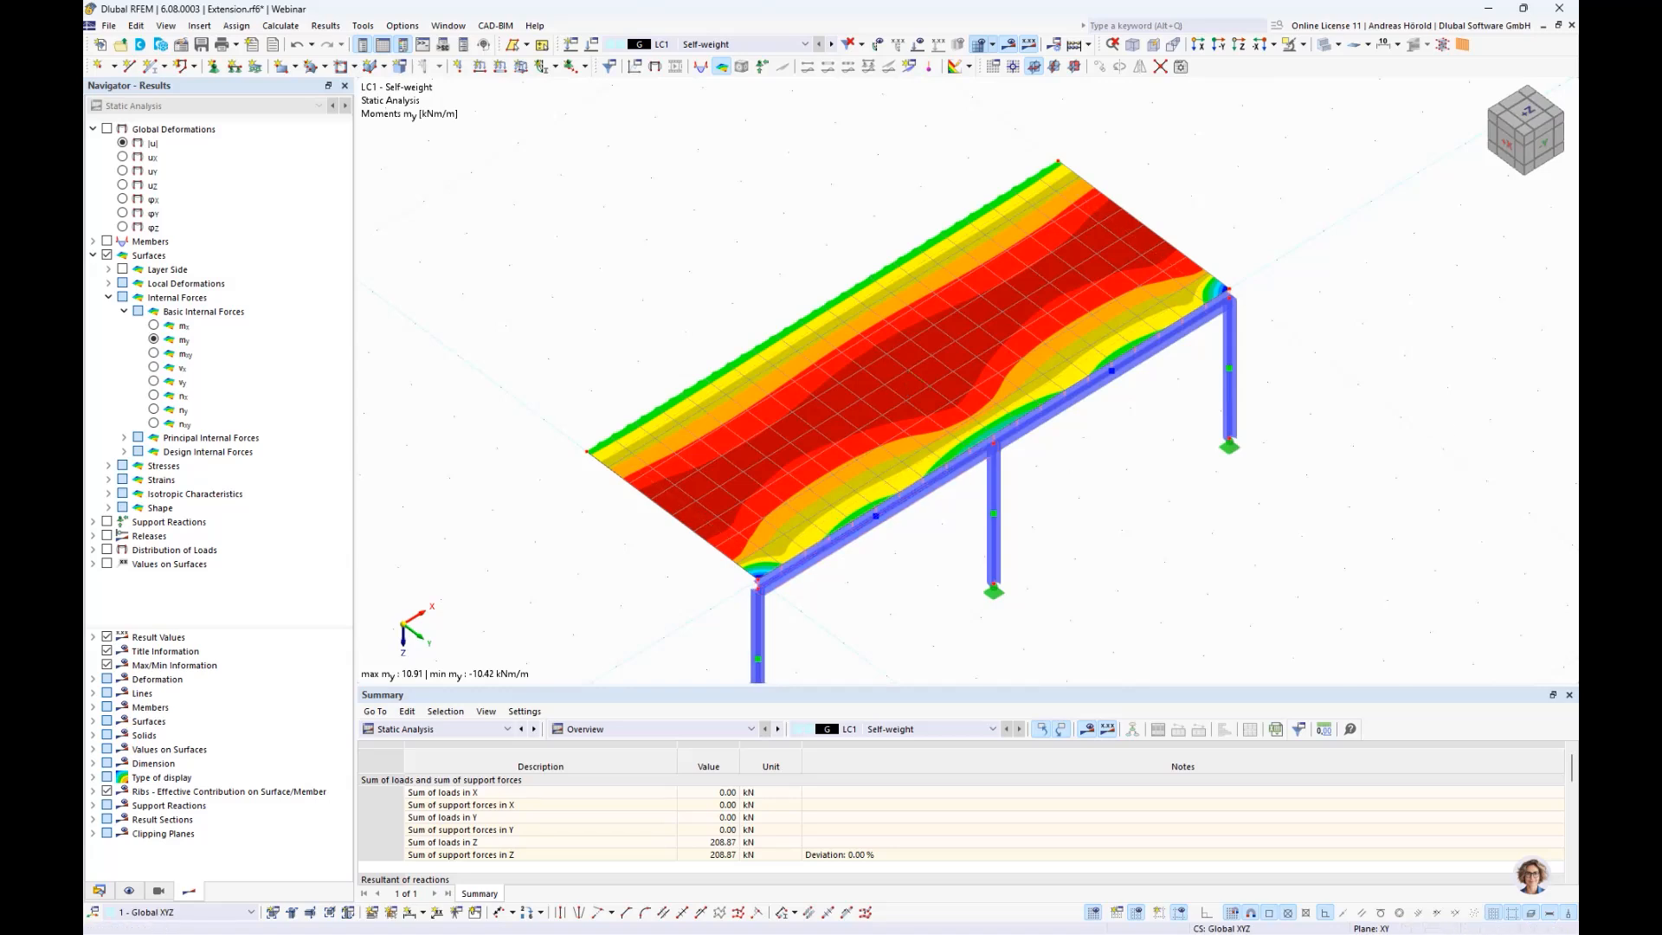
left_click_drag(1420, 3, 1426, 241)
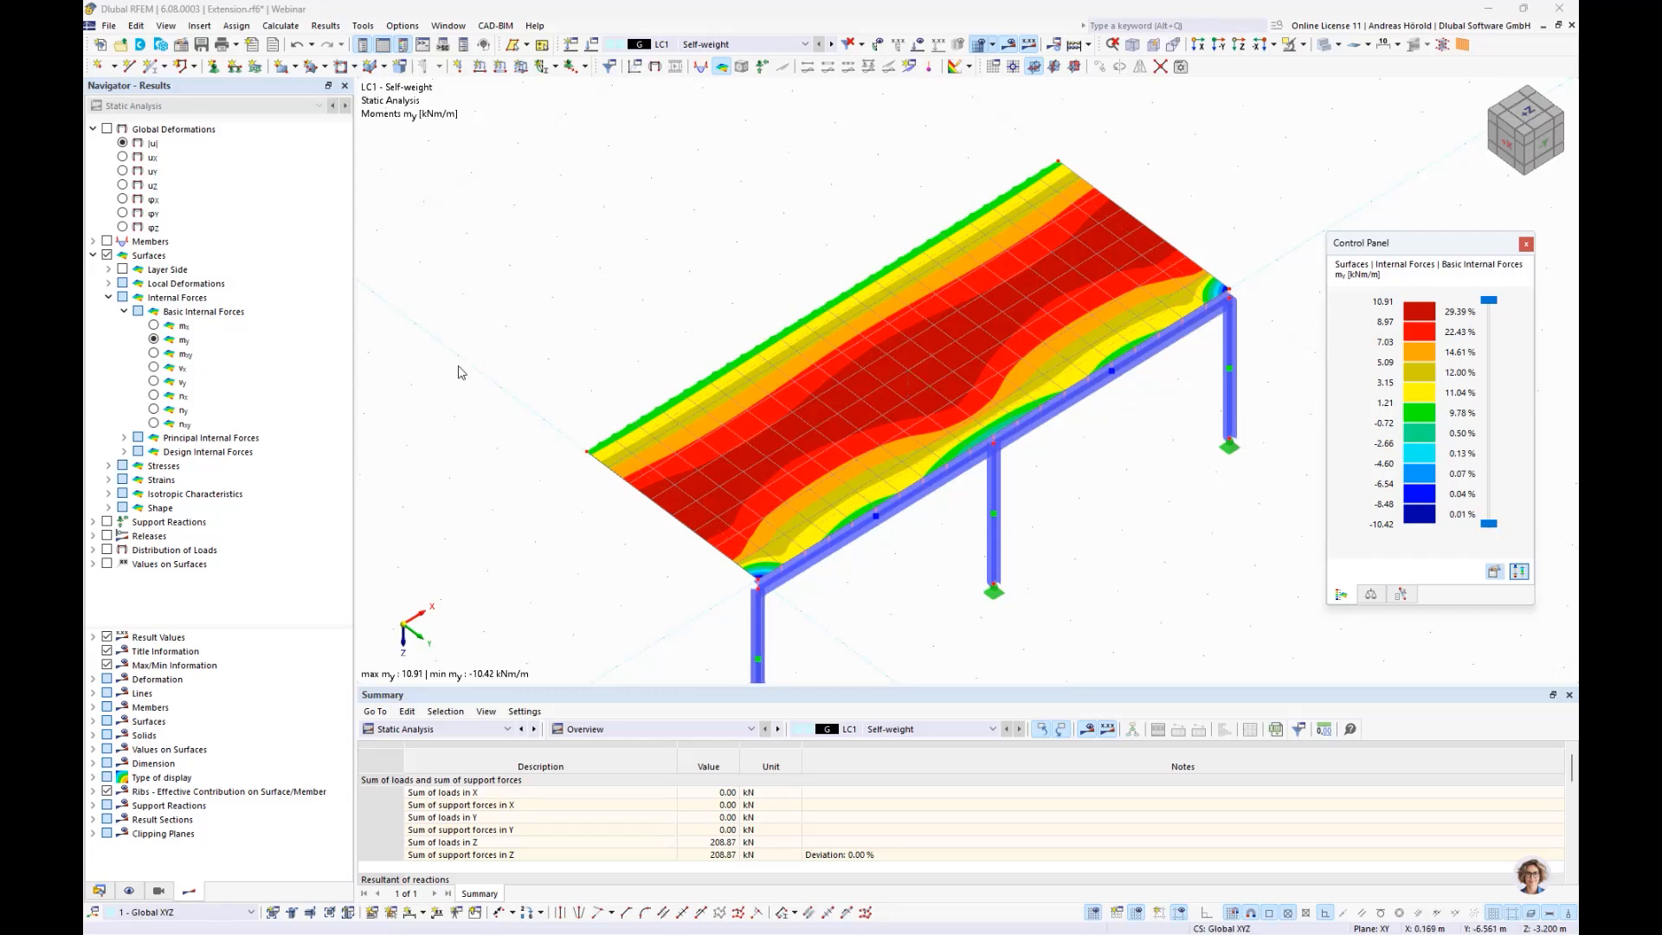
middle_click_drag(1083, 564, 1071, 482, "ctrl")
left_click(1009, 45)
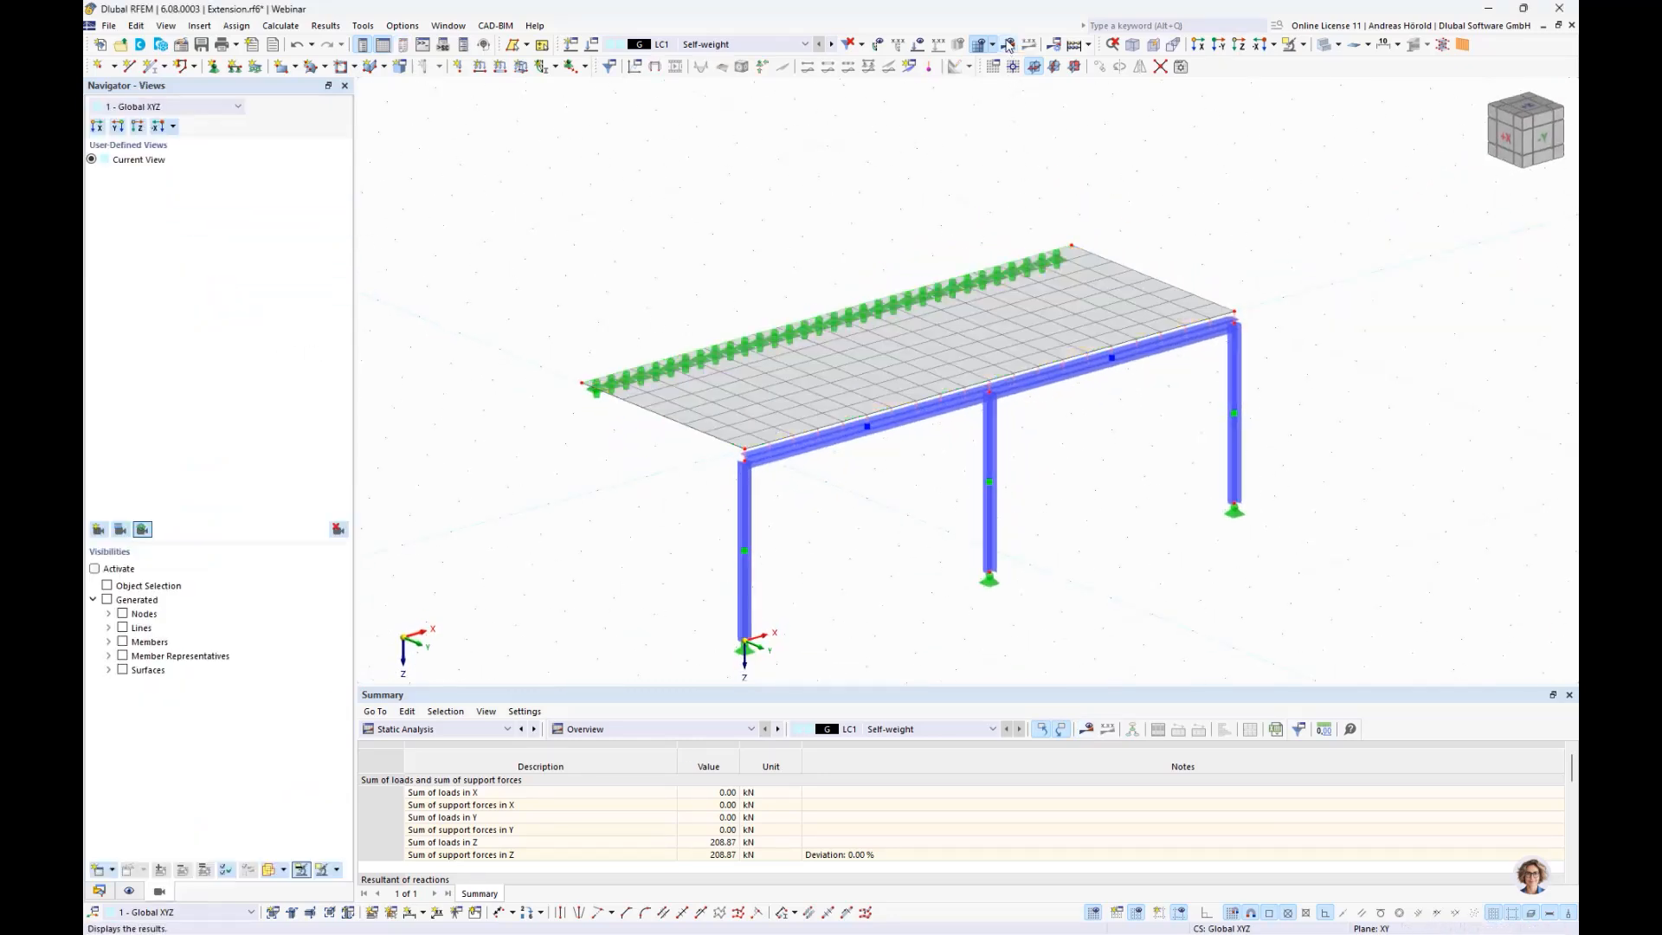
- Draw a rectangular surface of stiffness type Load Transfer as the end wall from the origin to slab corner (0, -4, -3.2 m)
middle_click_drag(1118, 592, 1094, 530)
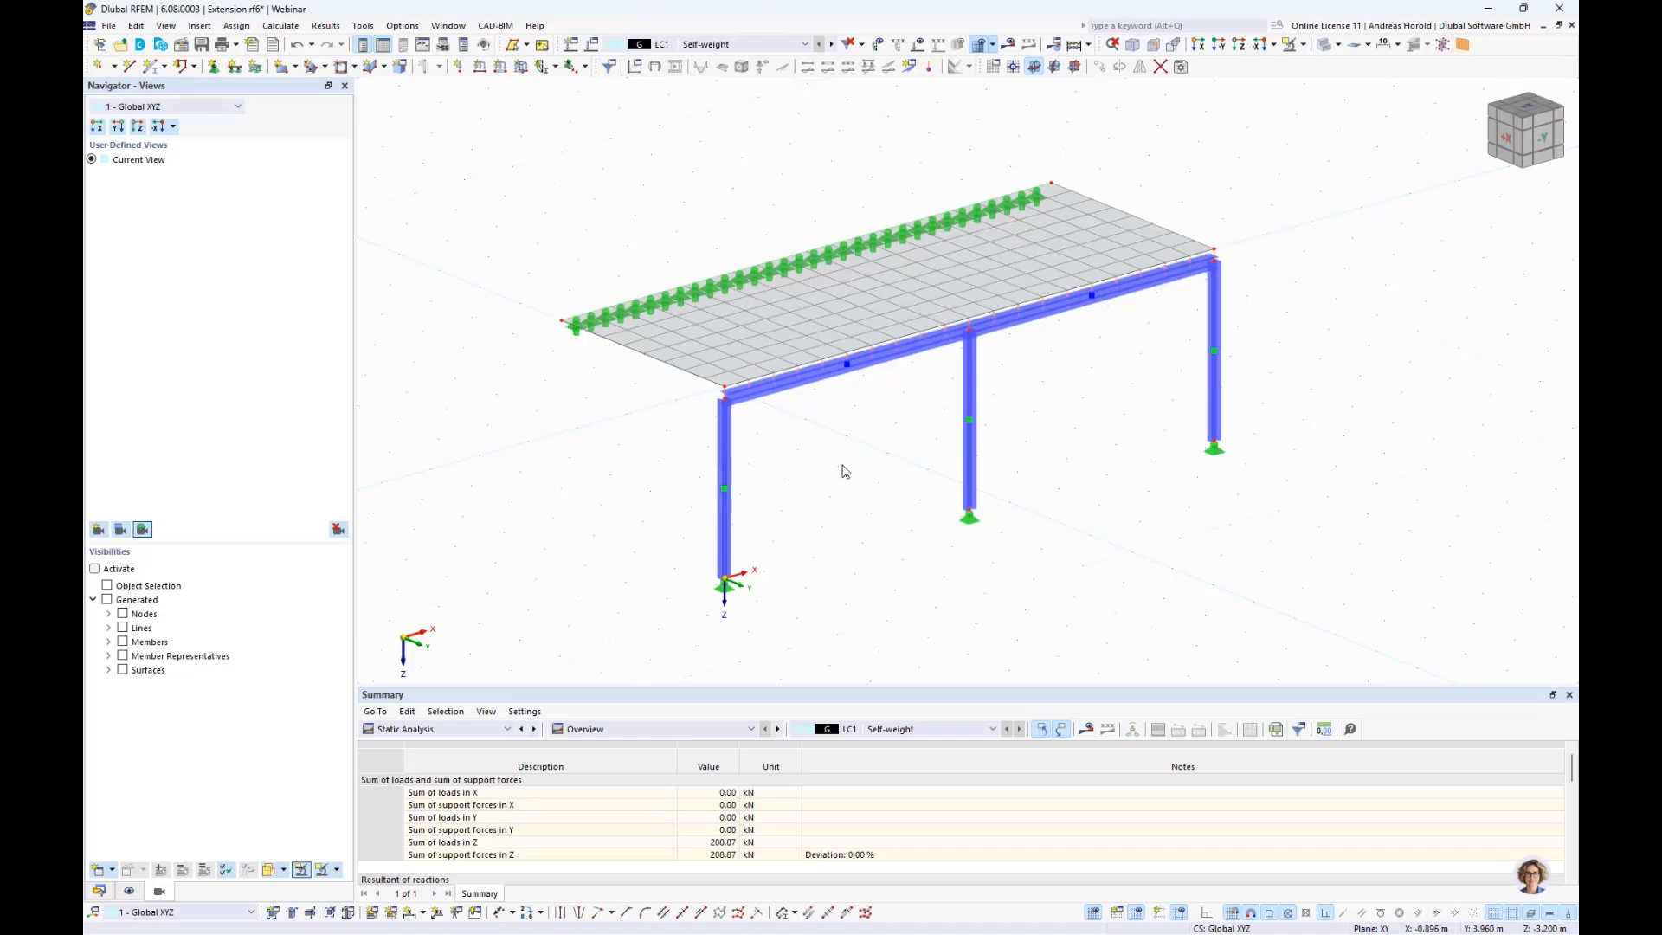
left_click(283, 70)
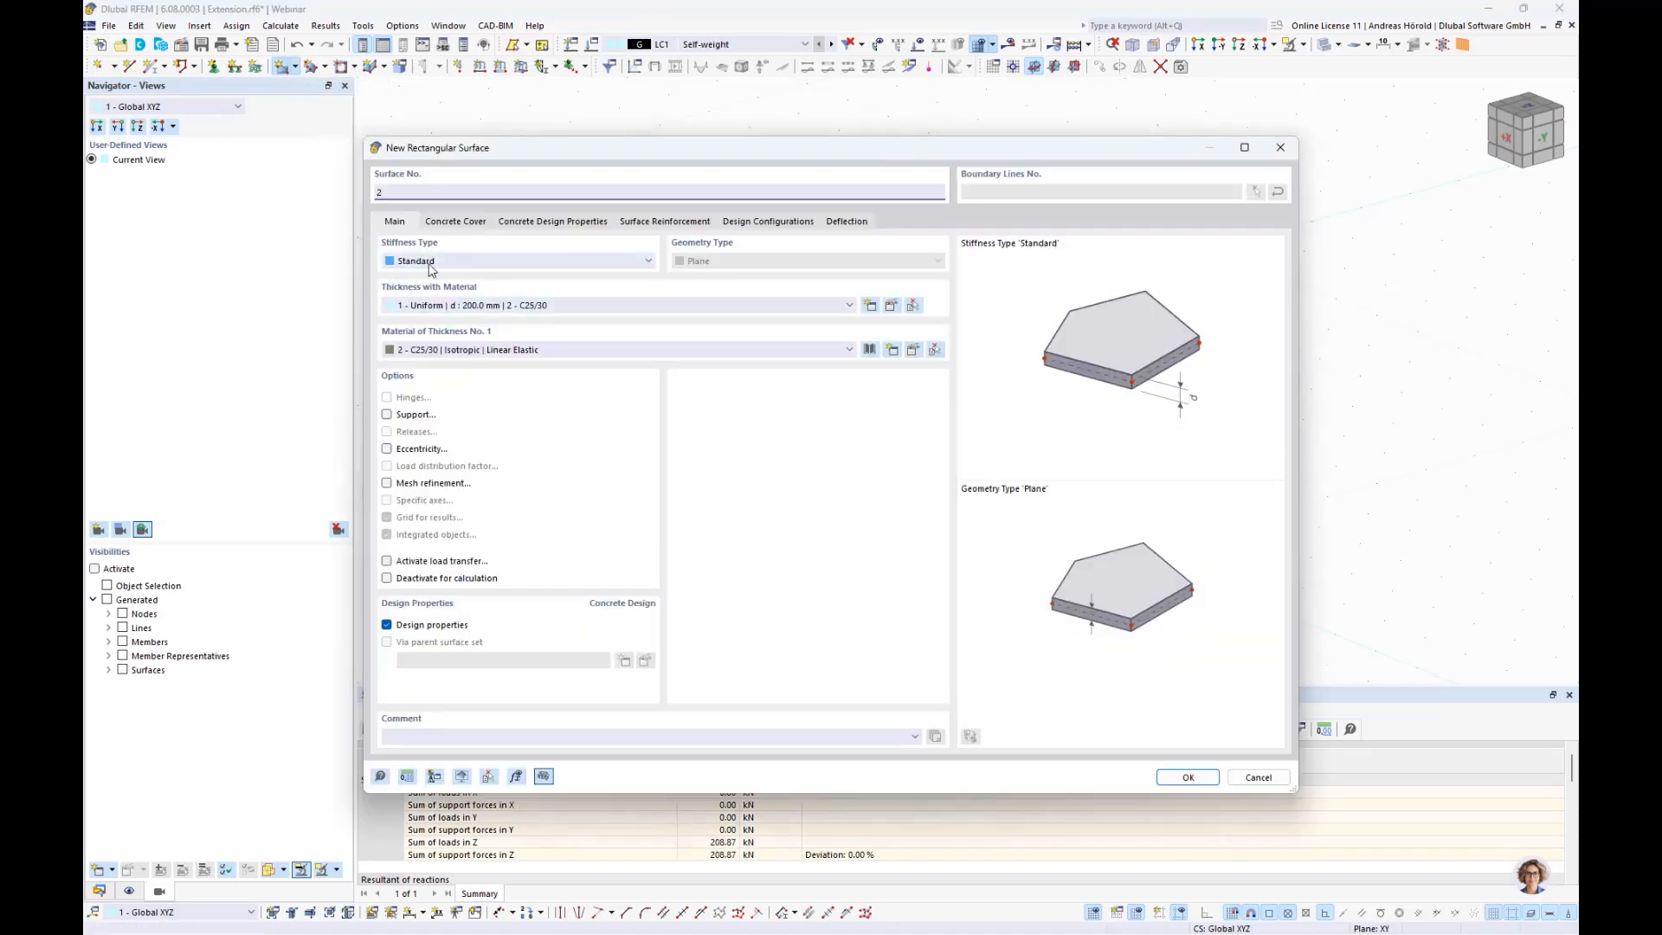
left_click(453, 262)
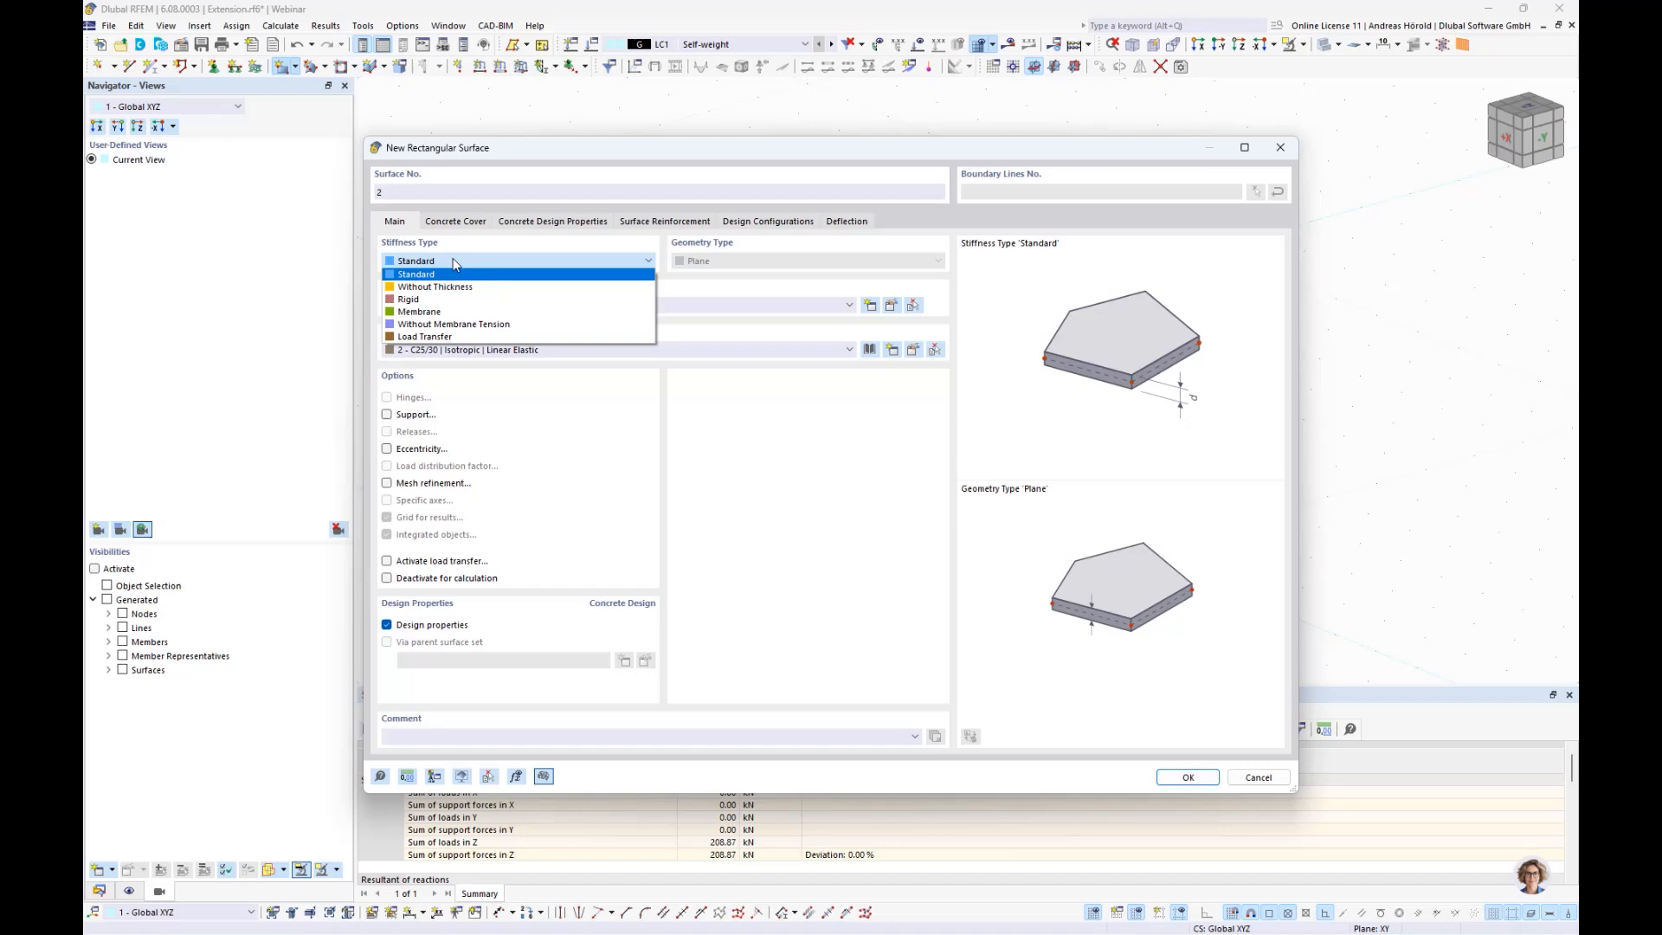
left_click(464, 337)
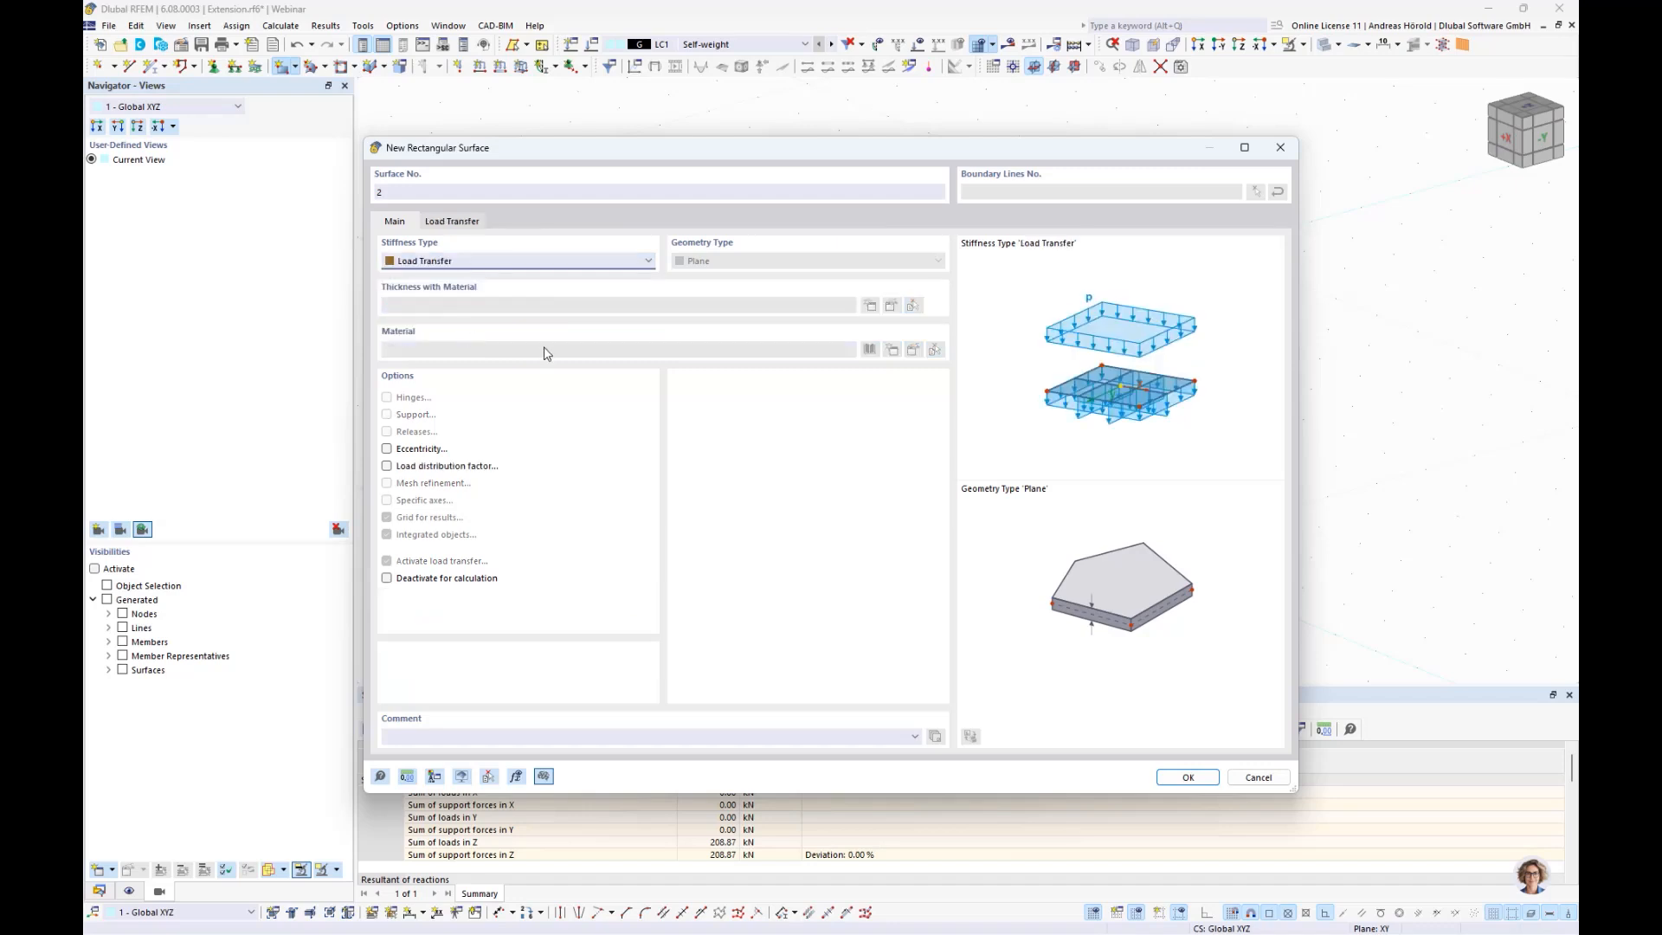
left_click(1188, 778)
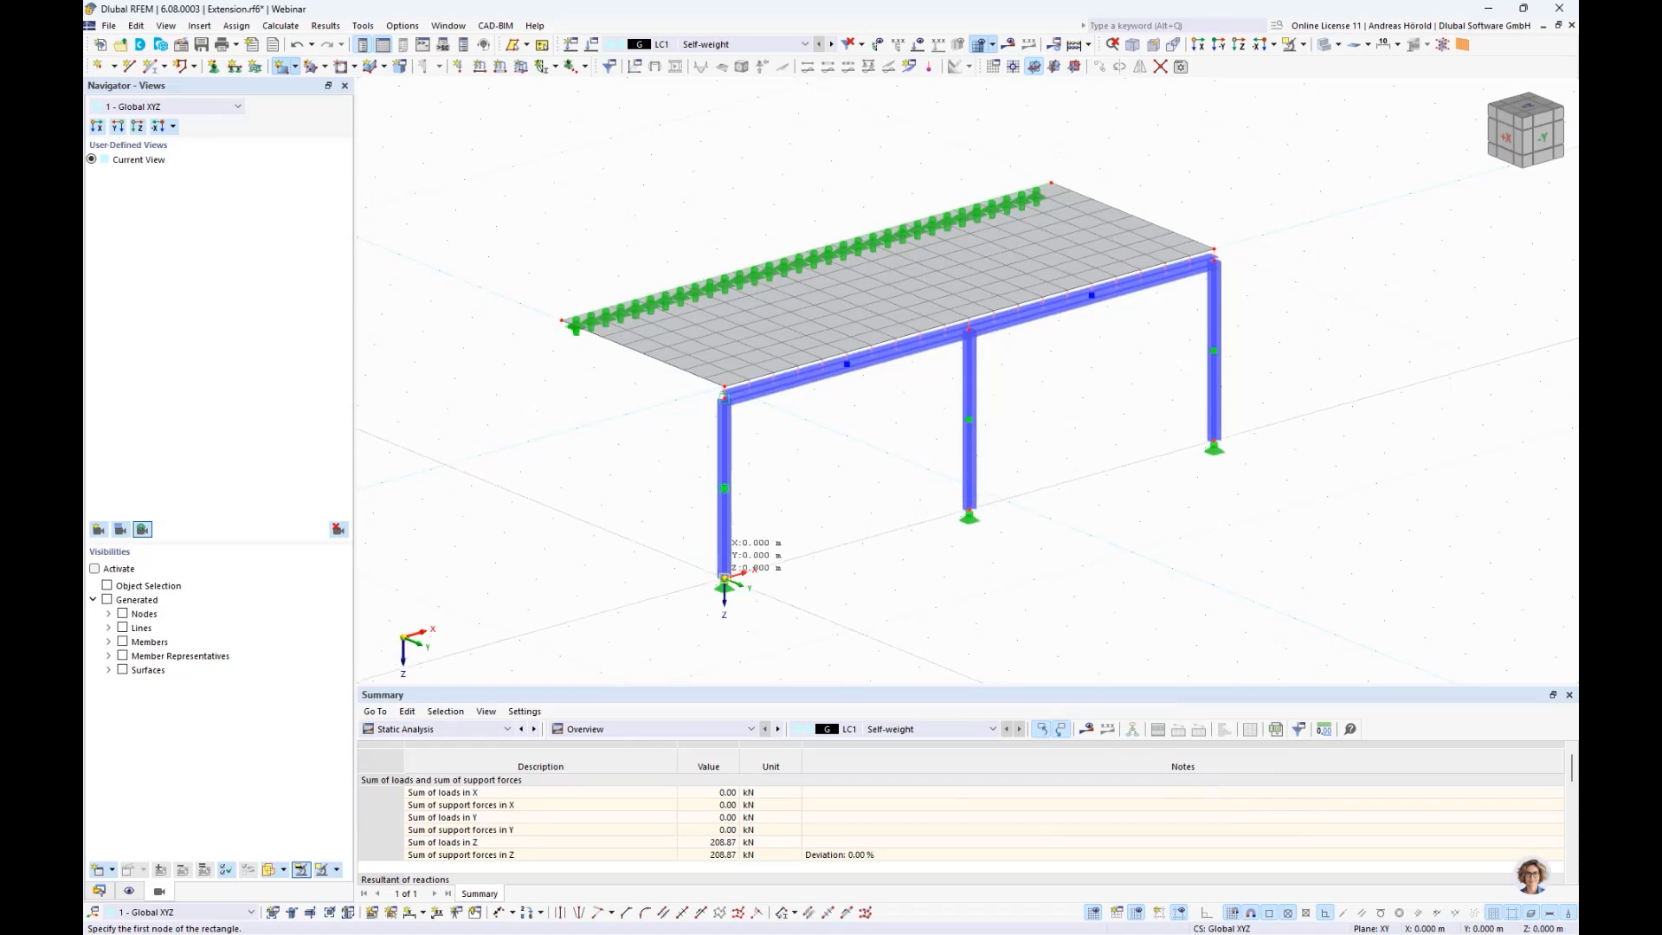
left_click(725, 578)
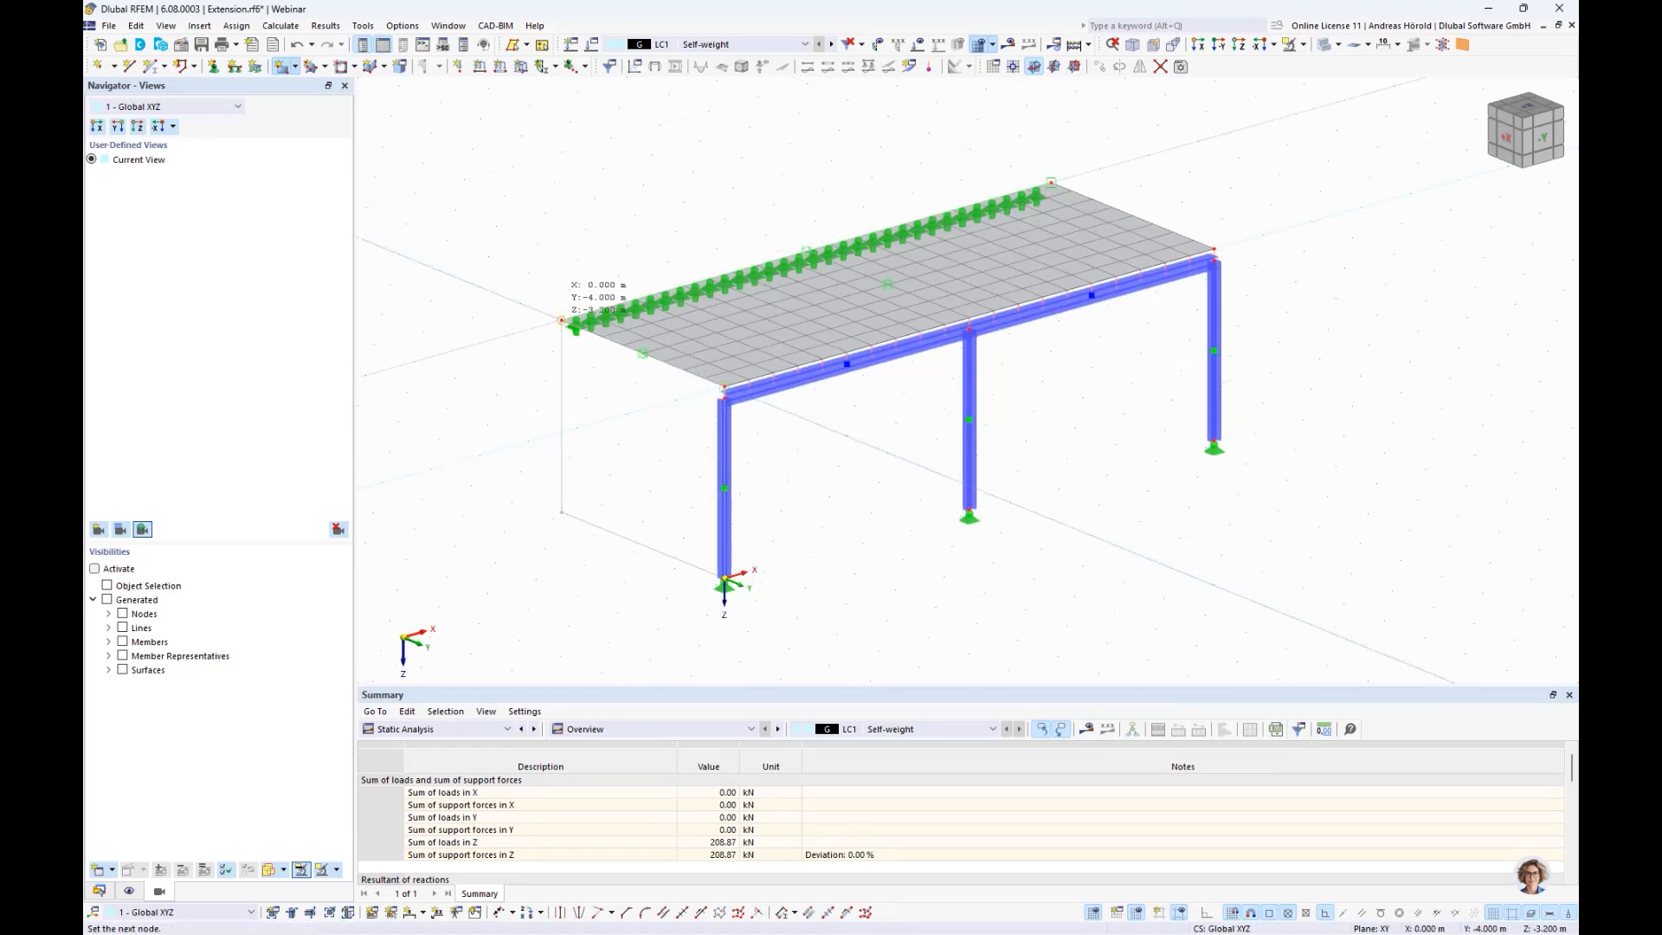
left_click(562, 320)
left_click(897, 541)
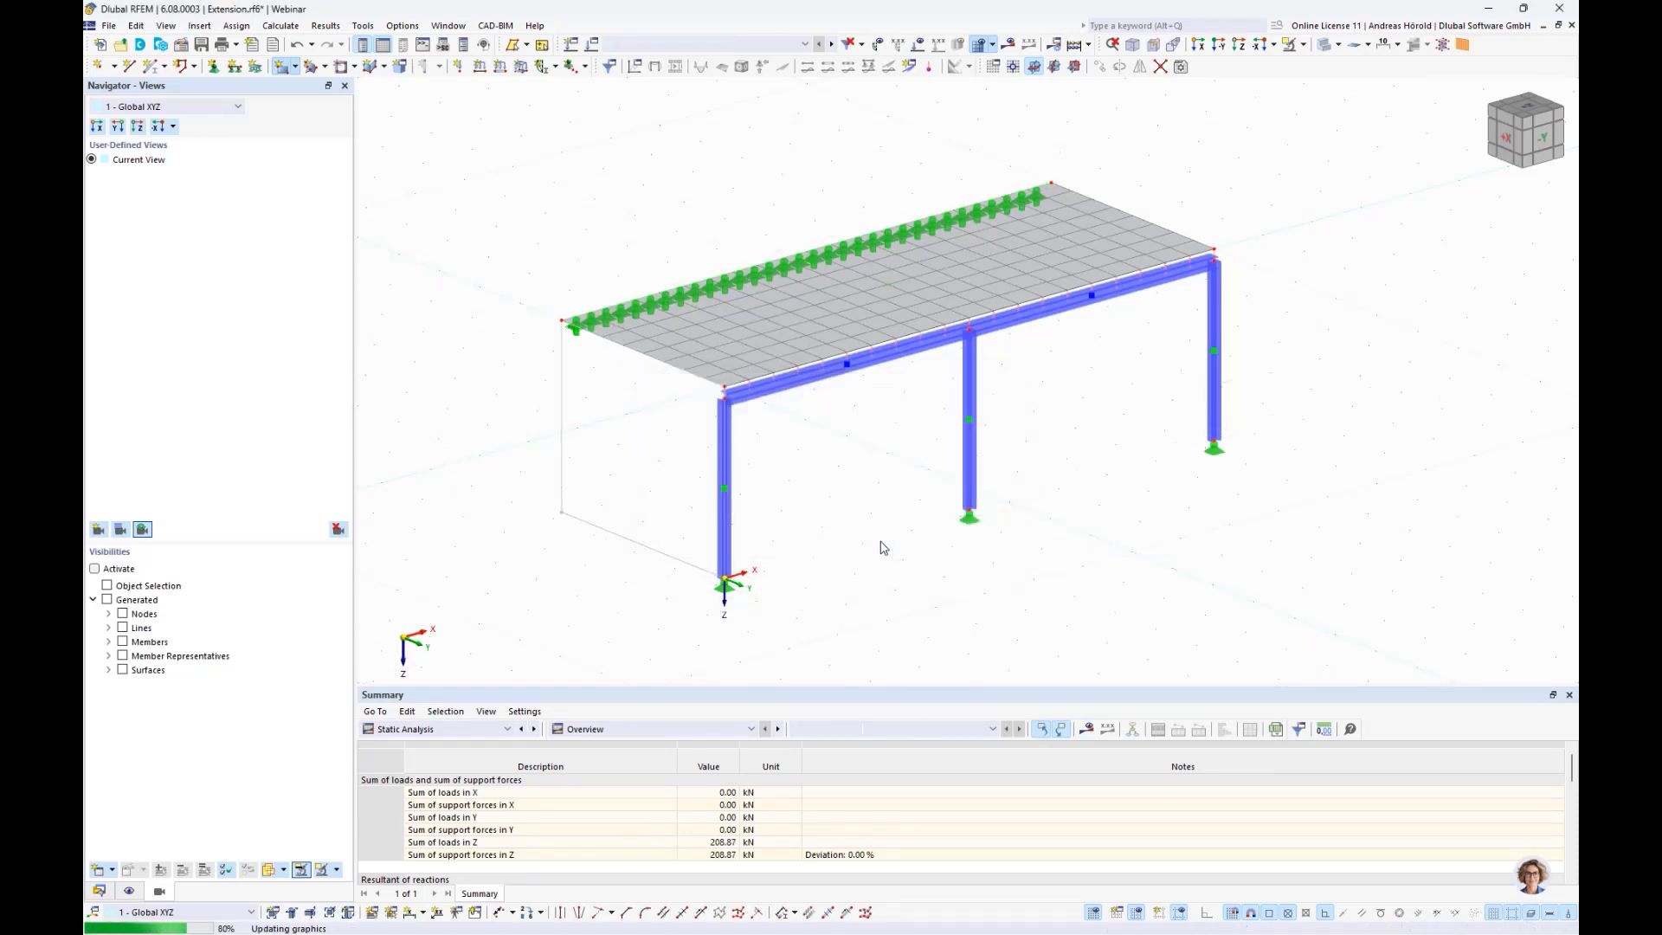
- Draw two more Load Transfer rectangles, one along the full column row and one as the end wall at X = 10 m
left_click(725, 578)
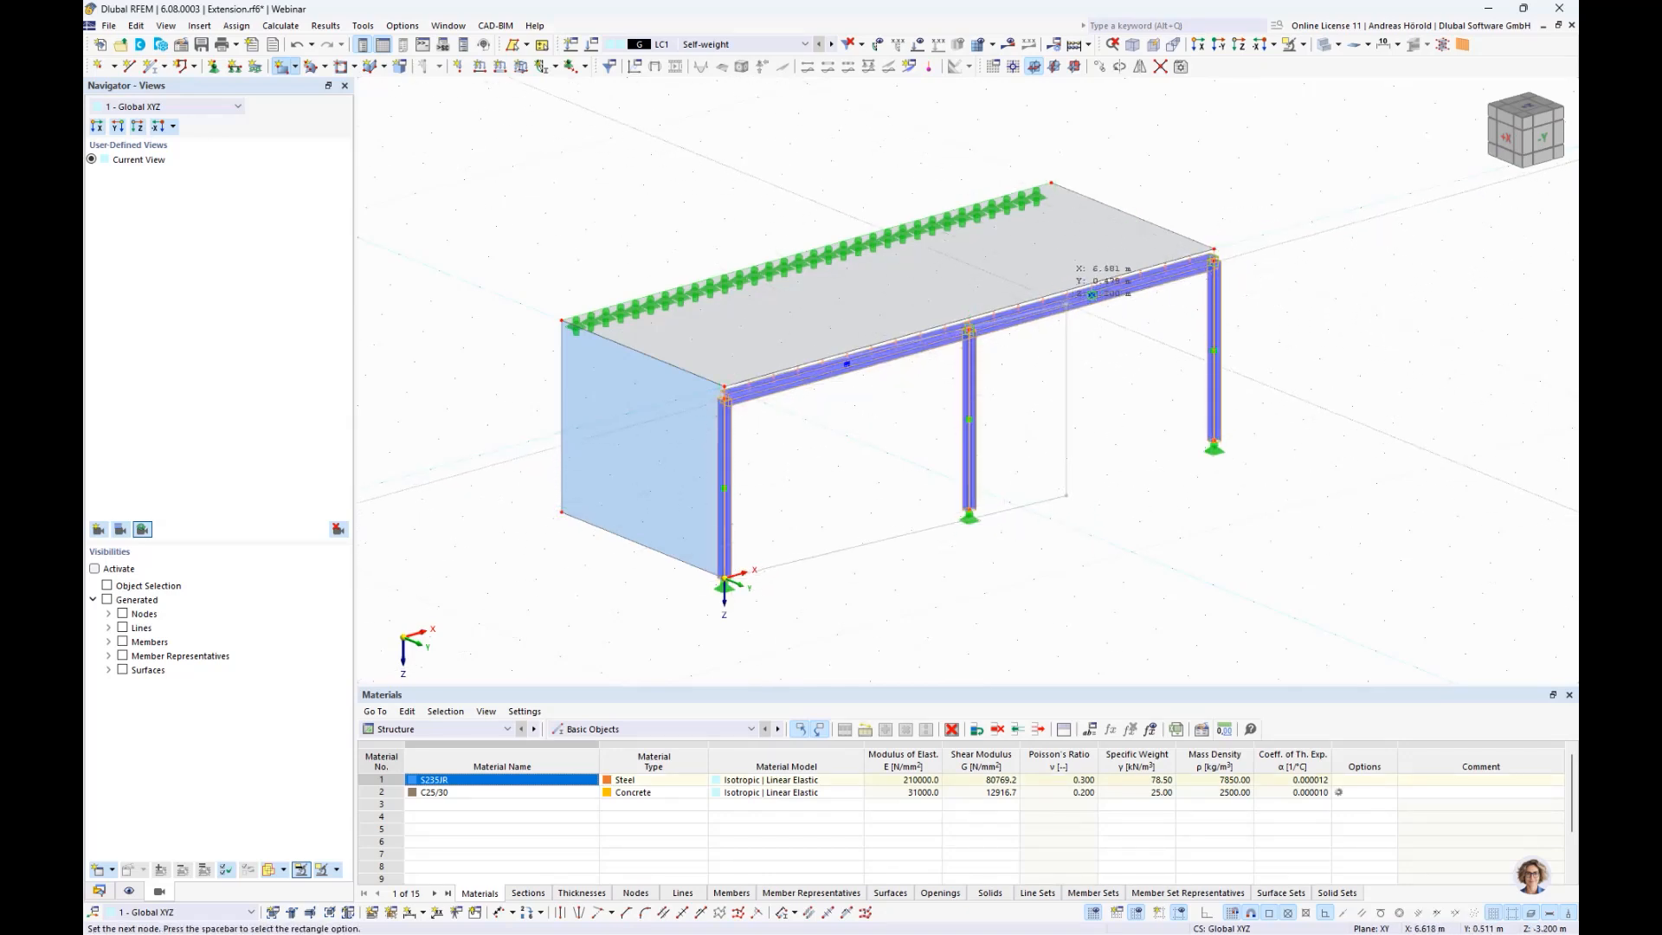
left_click(1213, 258)
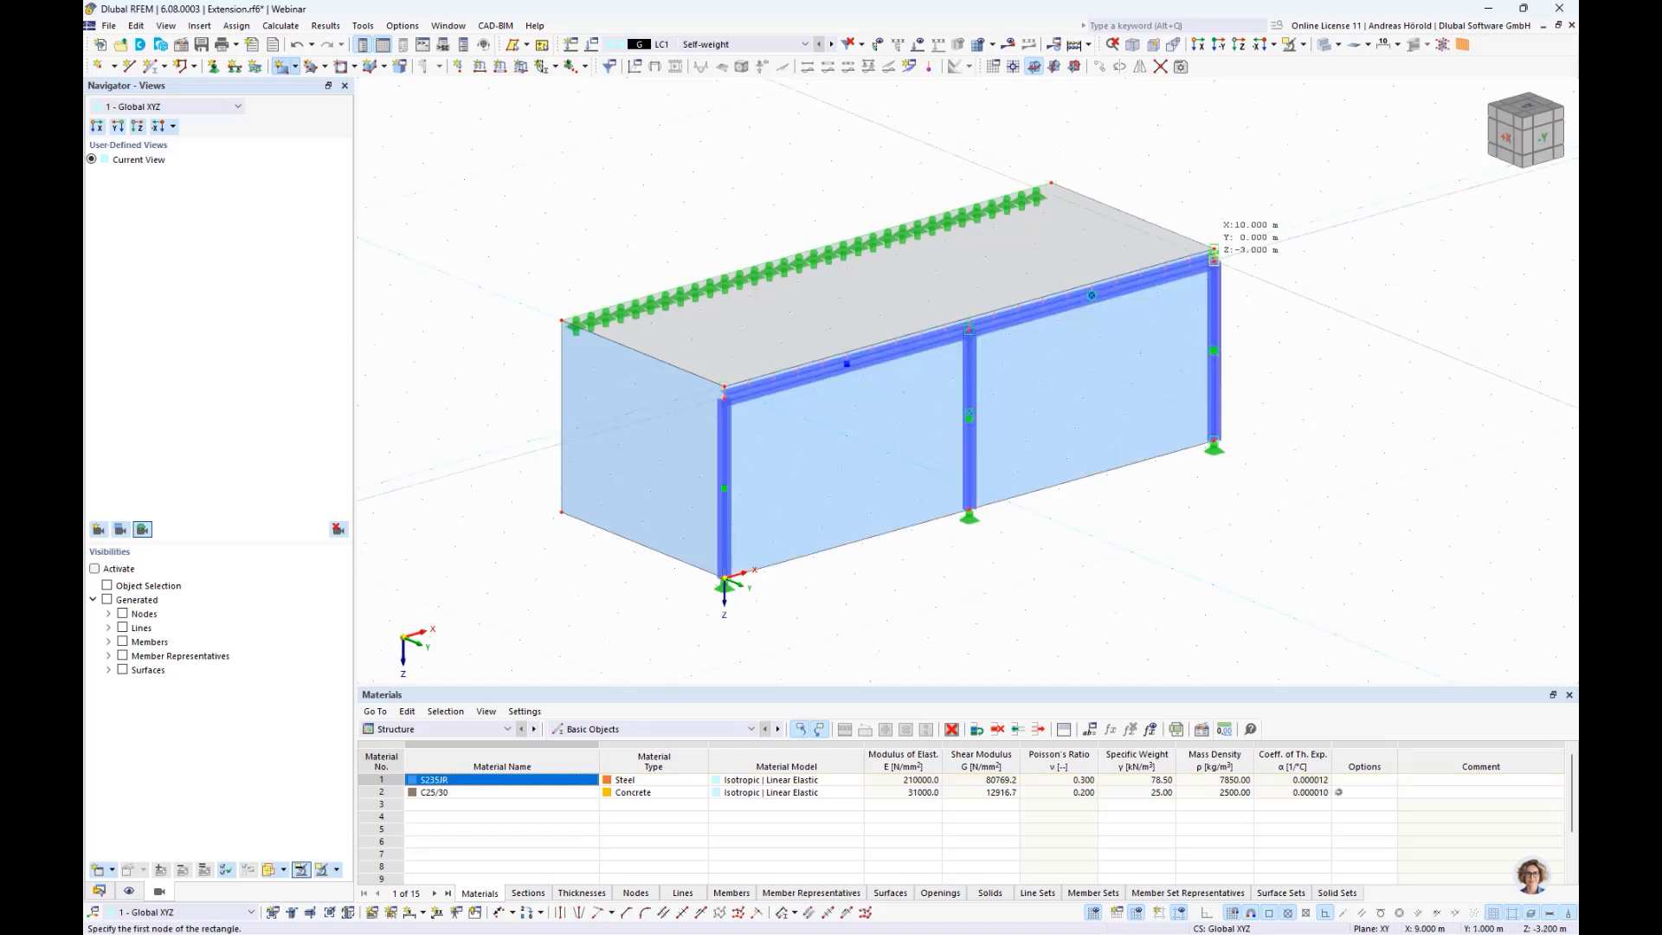
middle_click_drag(1255, 420, 876, 425, "ctrl")
left_click(823, 580)
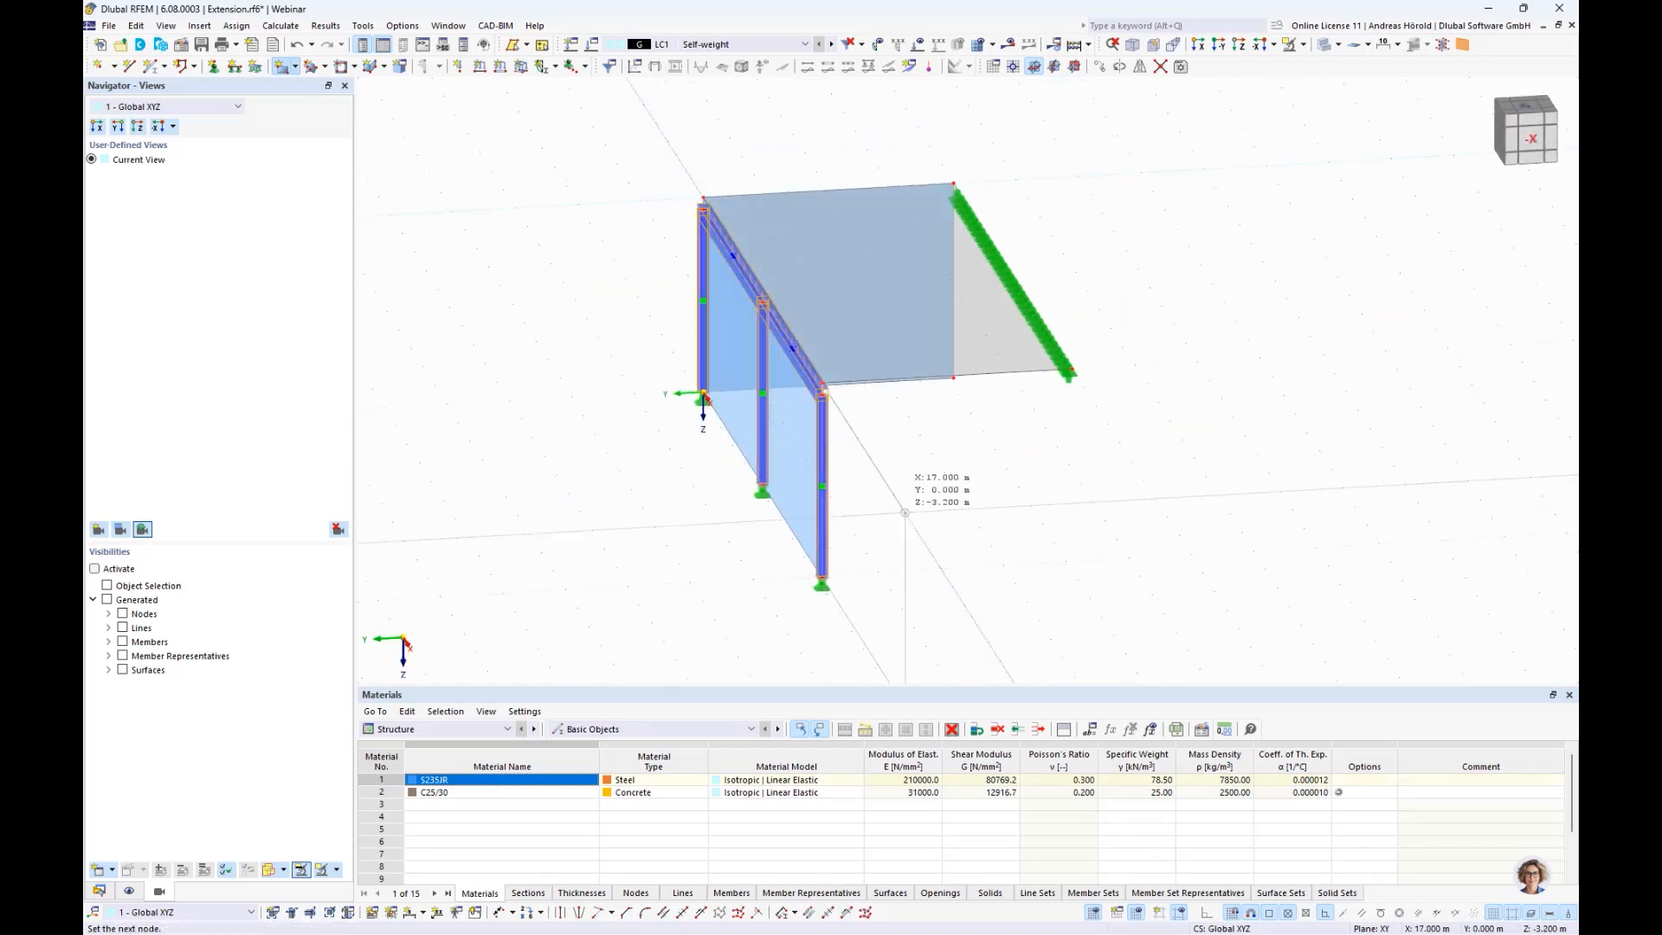
left_click(1071, 370)
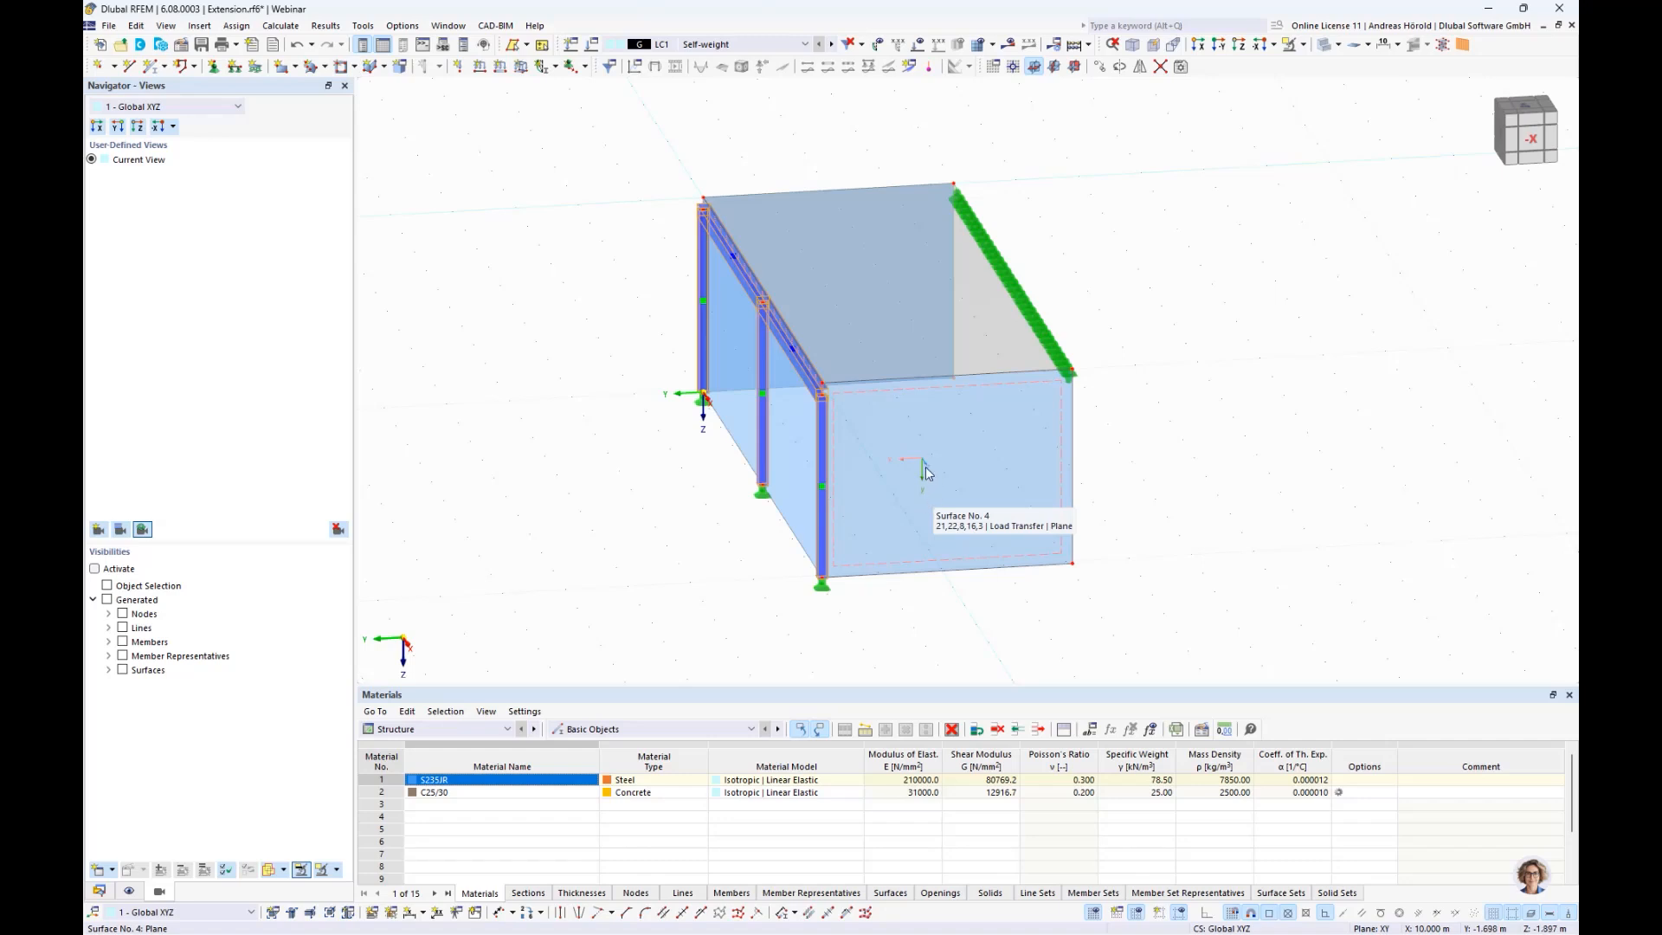
- Select all three load transfer wall surfaces and open their shared load transfer settings
scroll(924, 486, "up", 3)
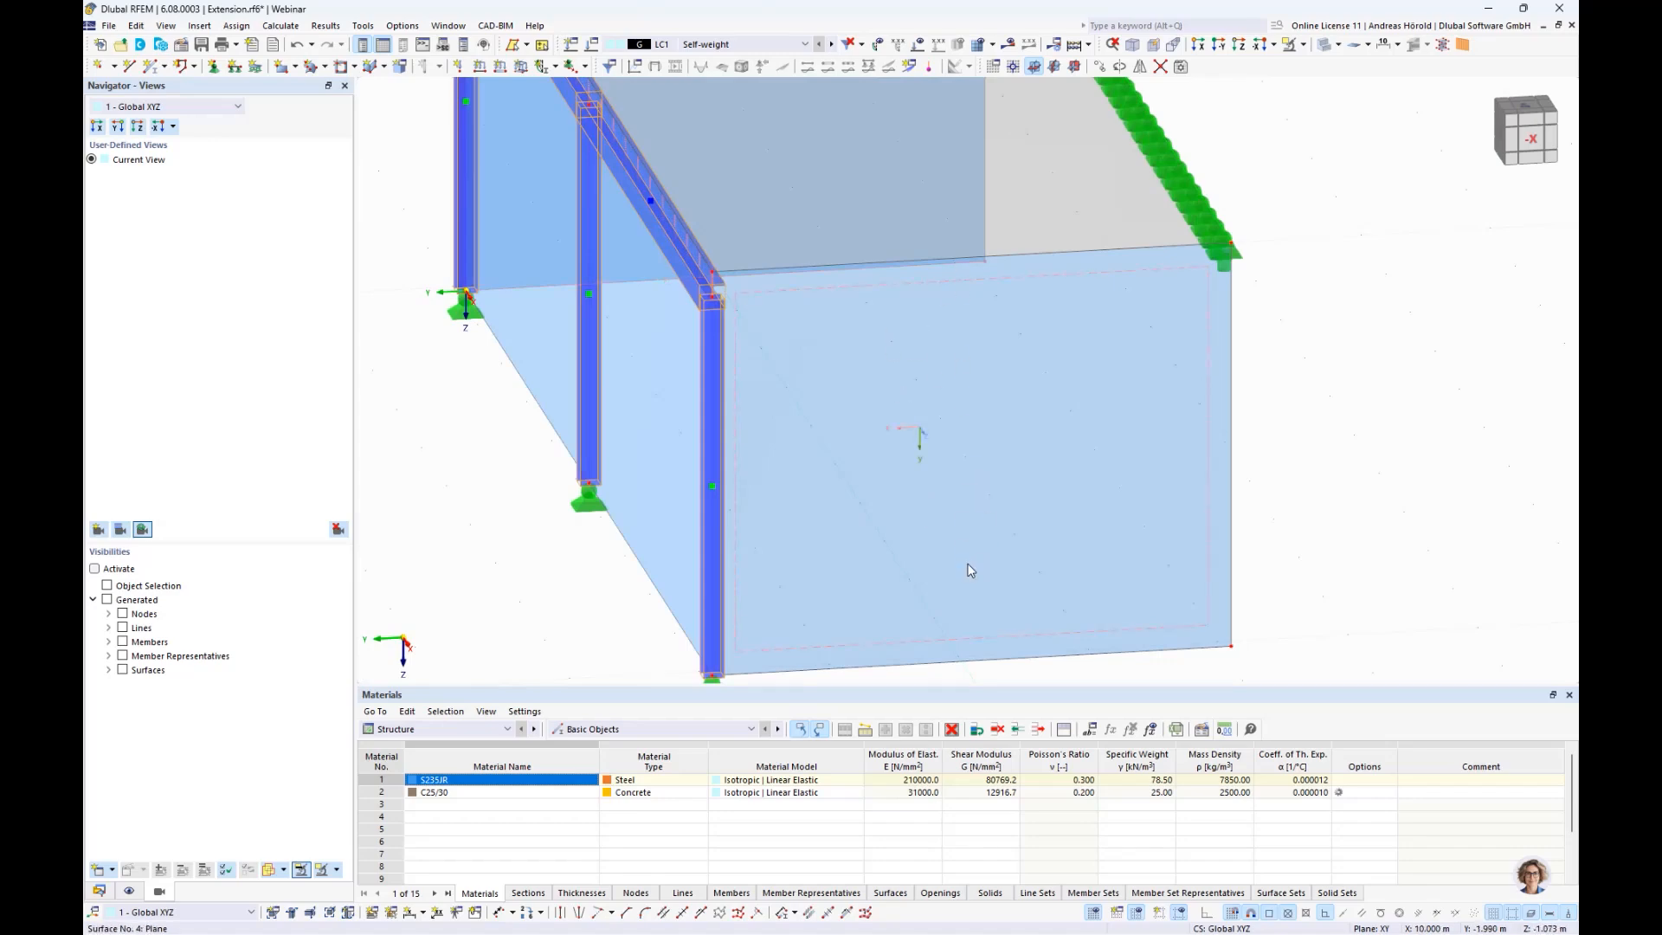
scroll(962, 552, "down", 5)
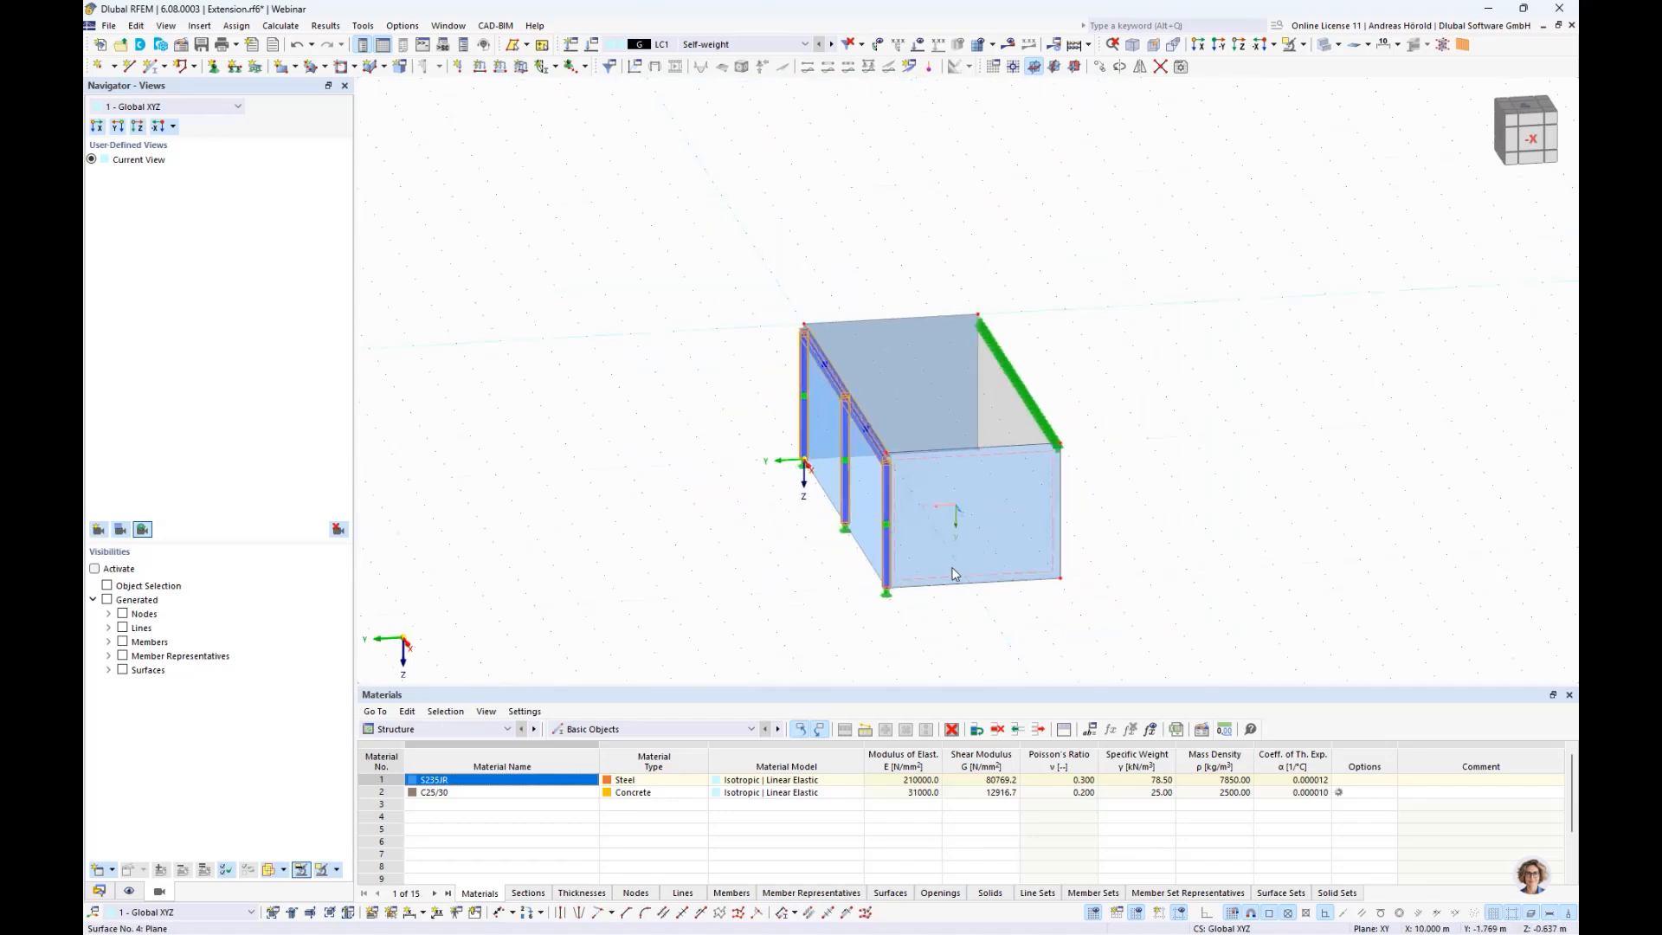
middle_click_drag(1033, 544, 1074, 535, "ctrl")
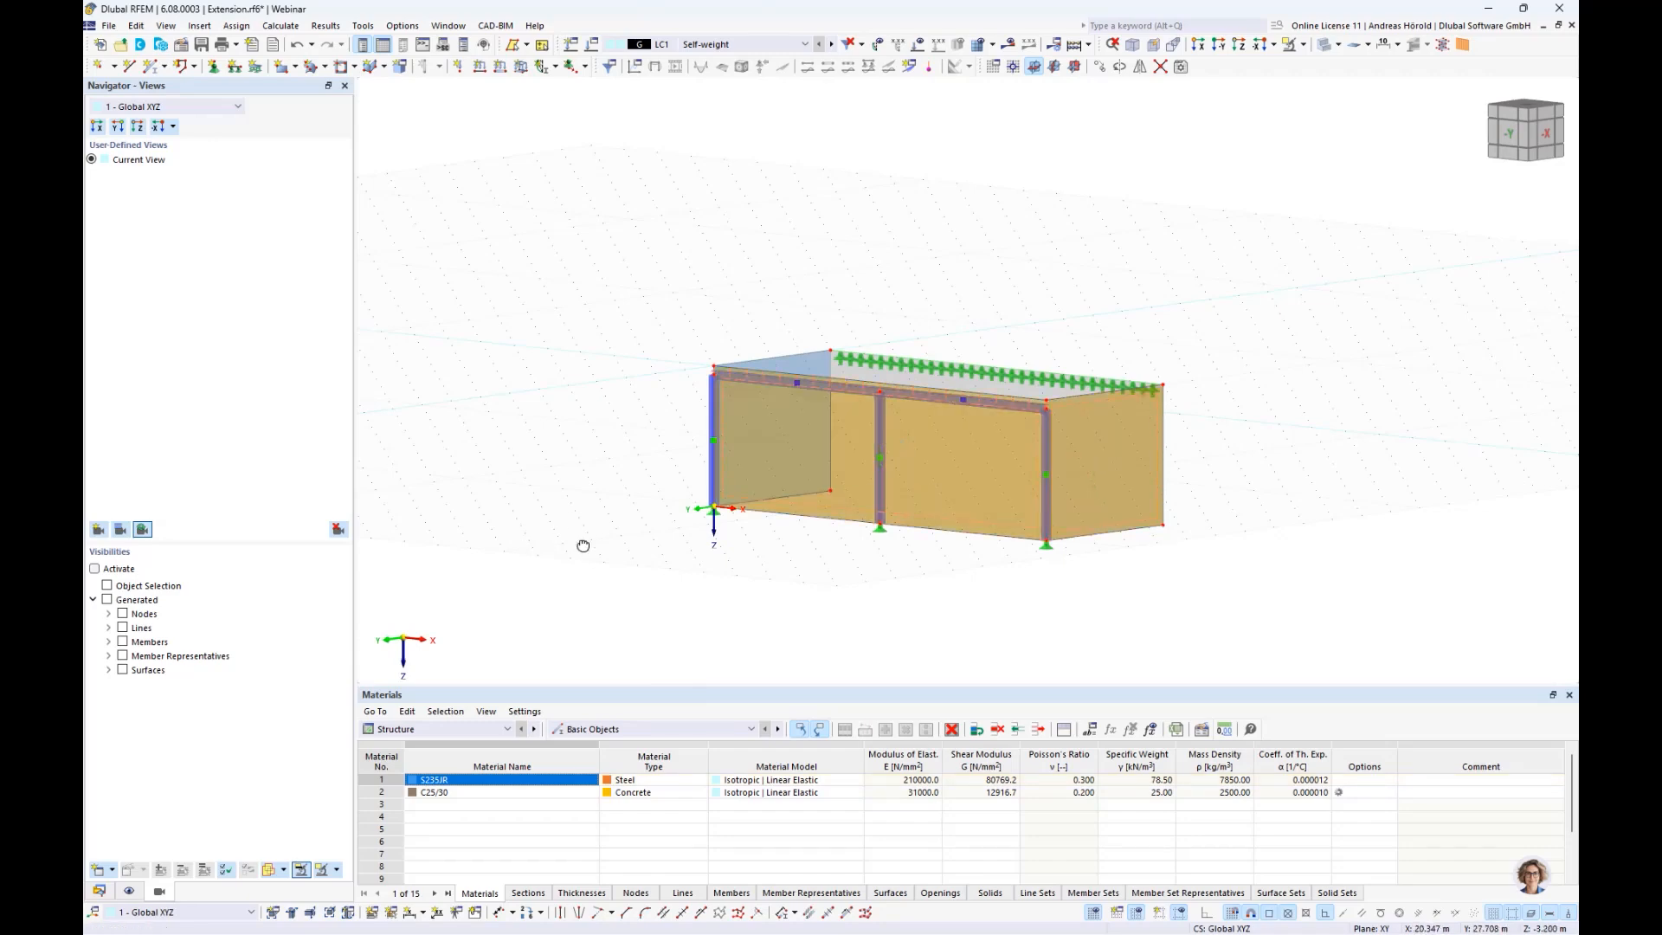
middle_click_drag(697, 546, 983, 542, "ctrl")
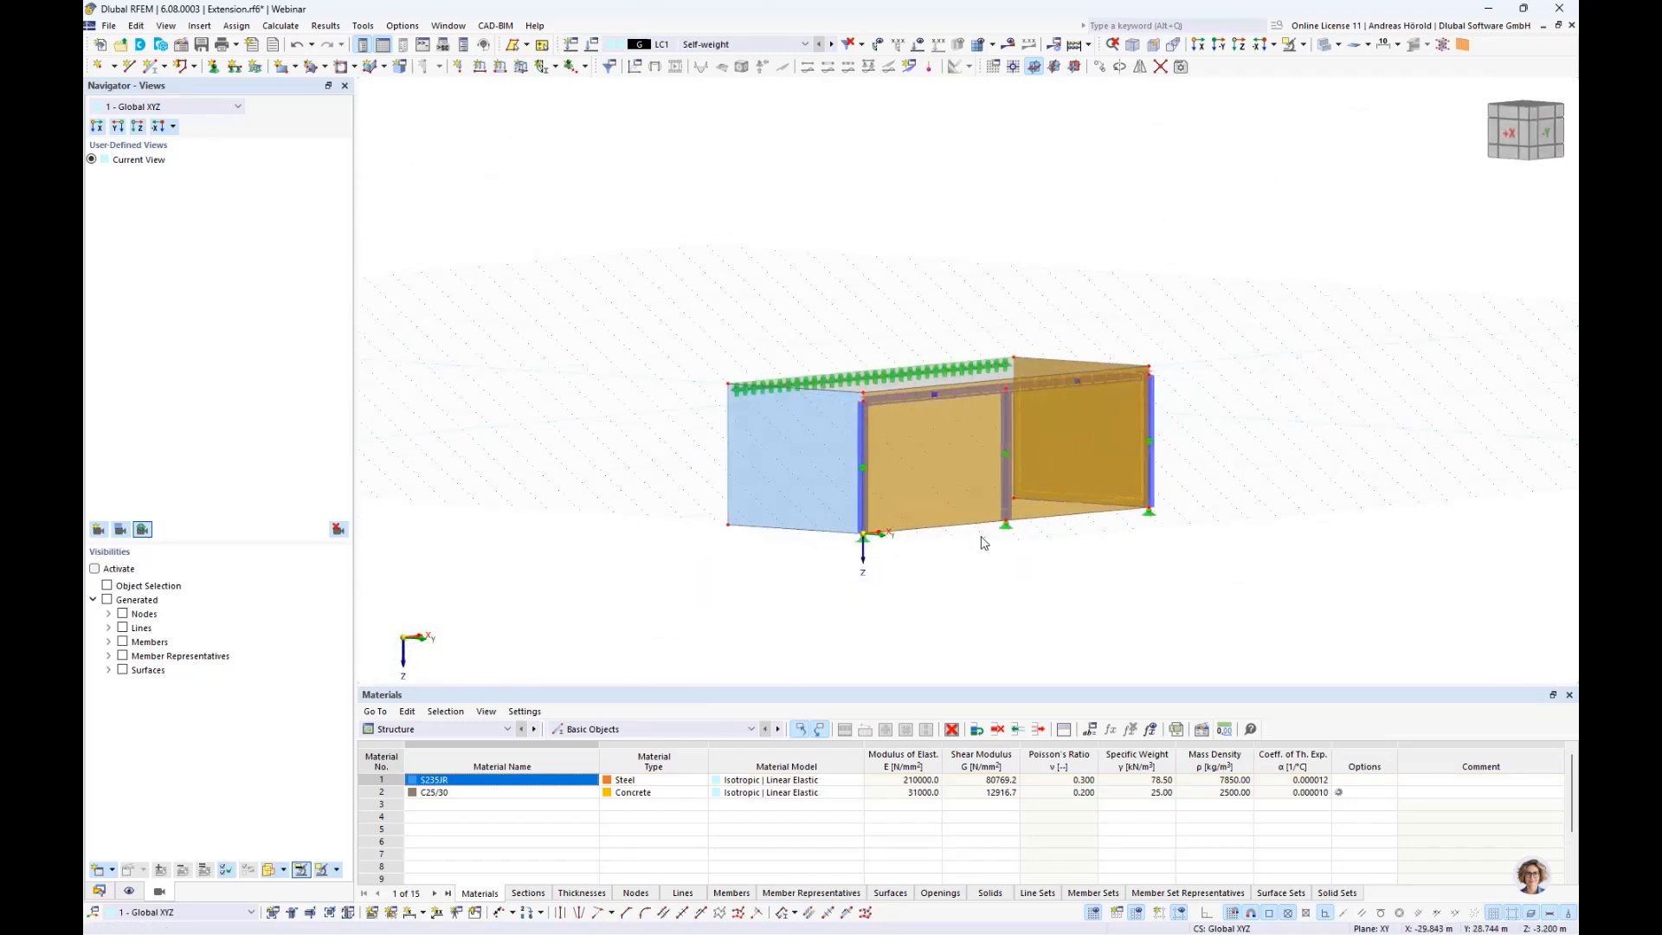
double_click(786, 459)
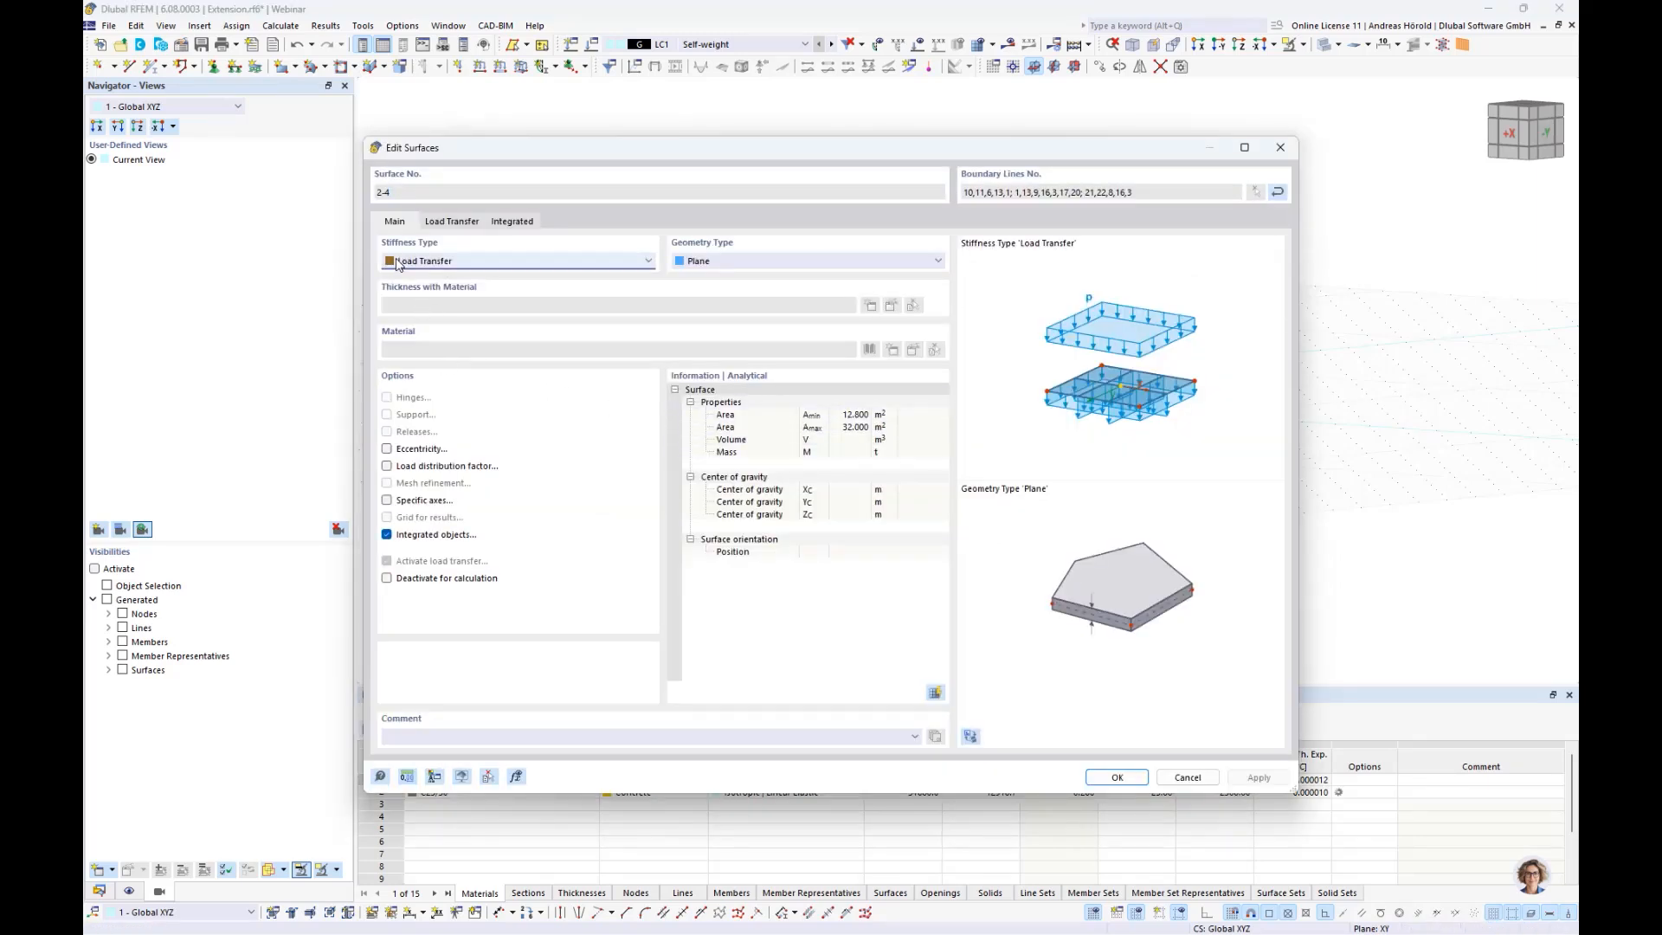
left_click(452, 224)
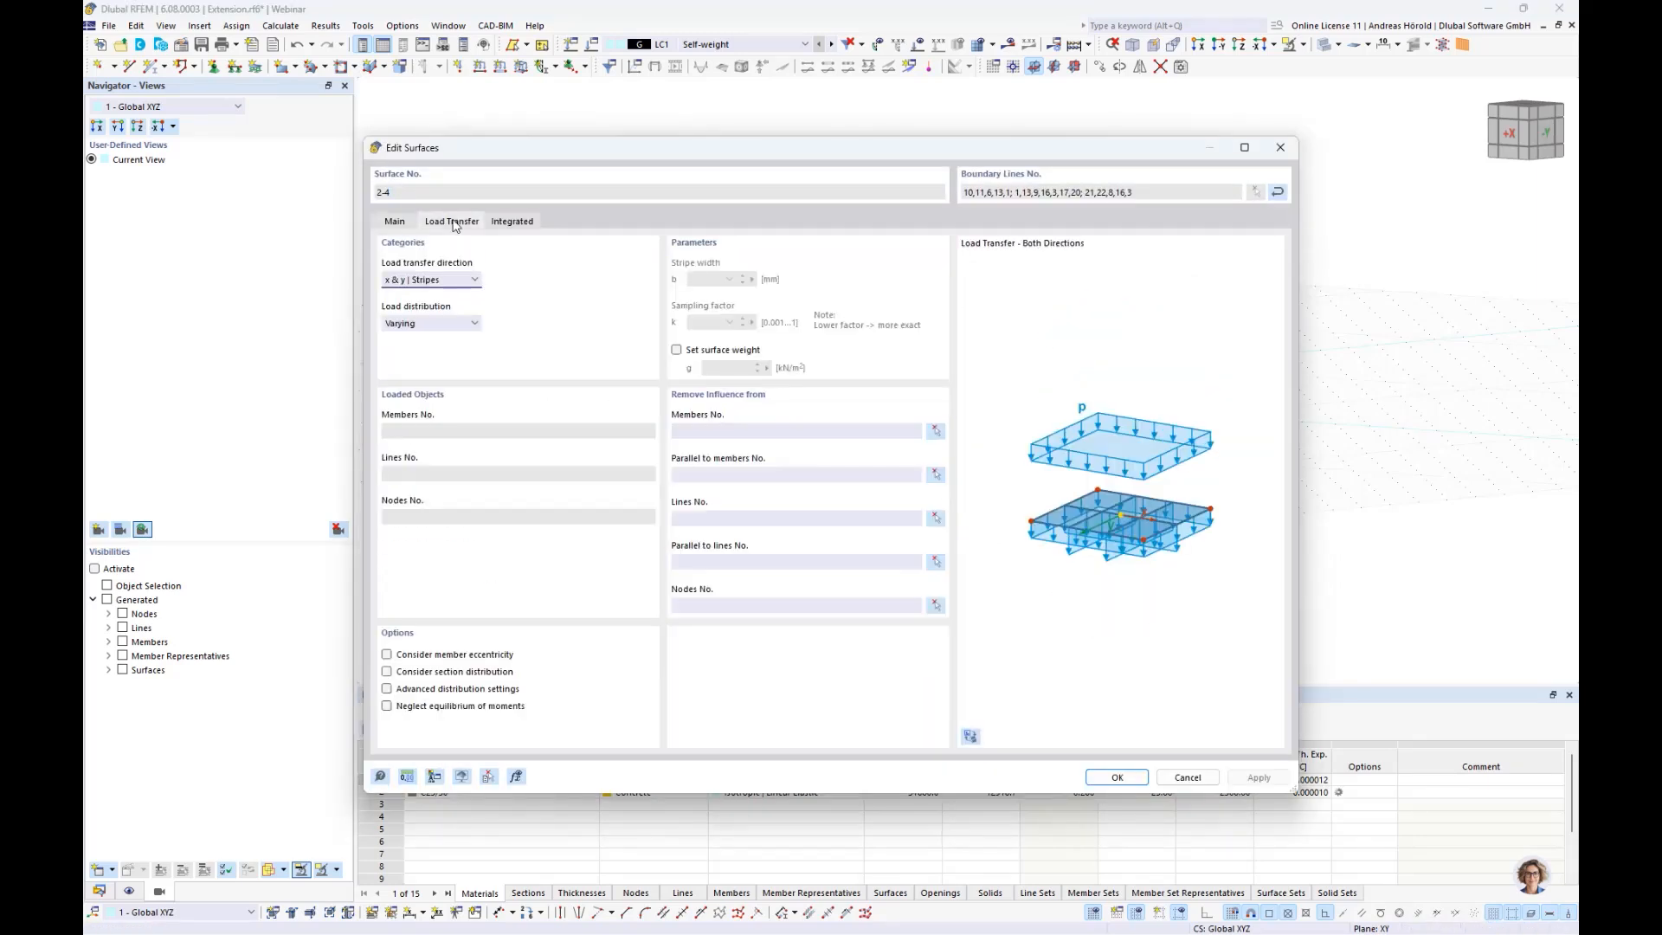
left_click(426, 283)
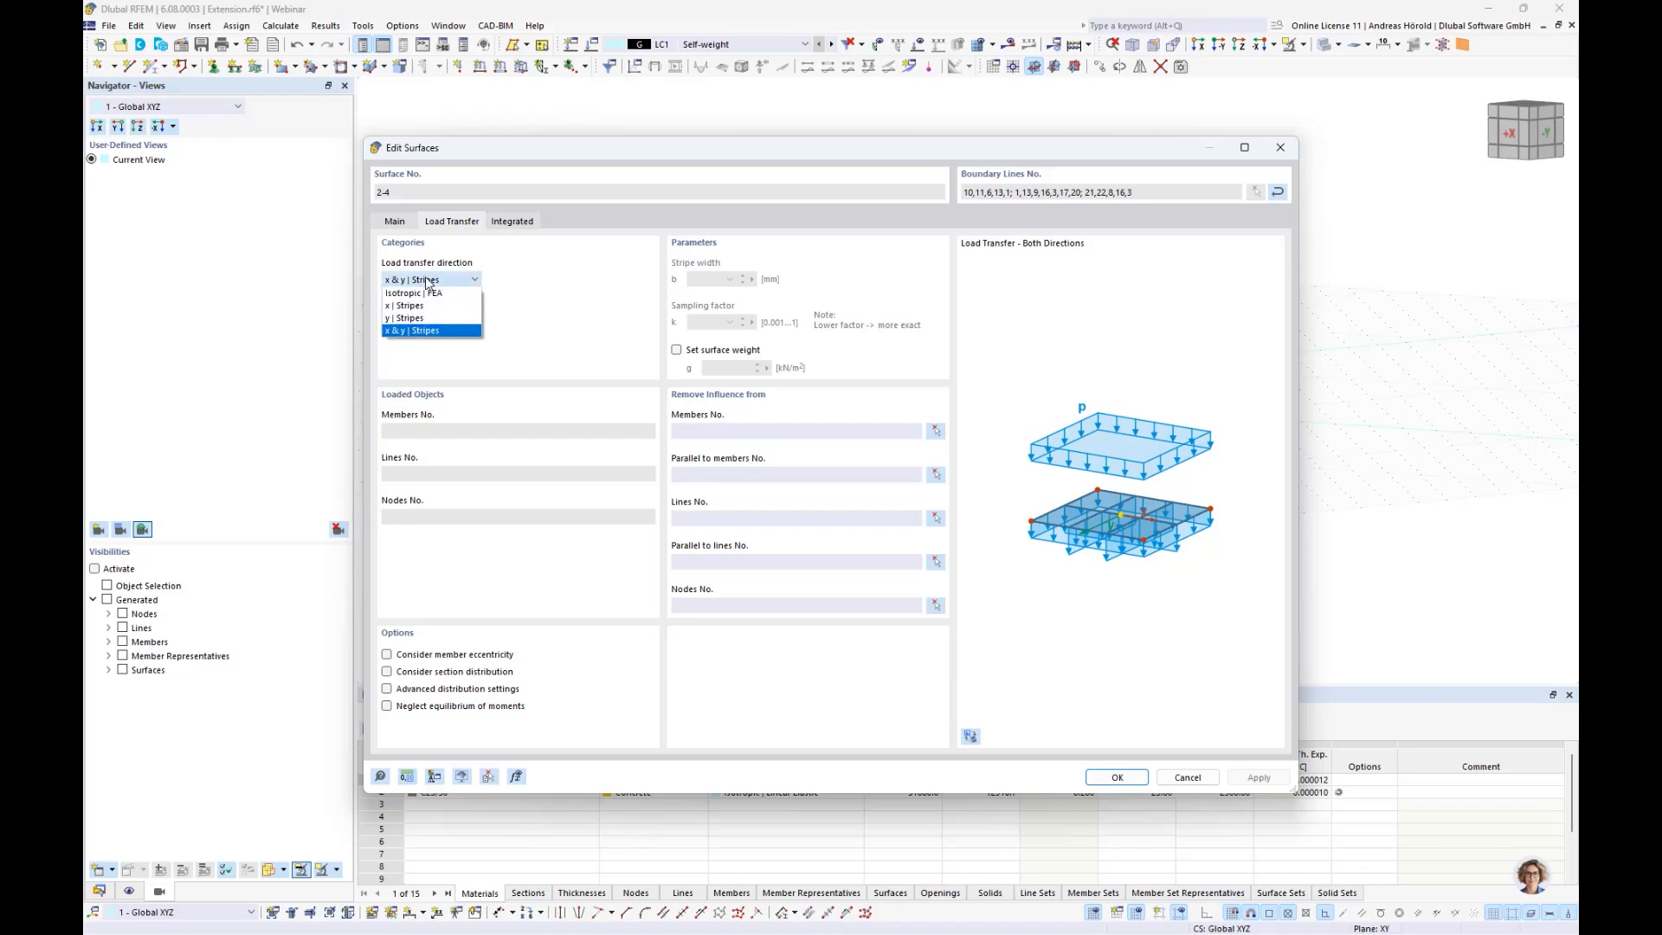
left_click(425, 319)
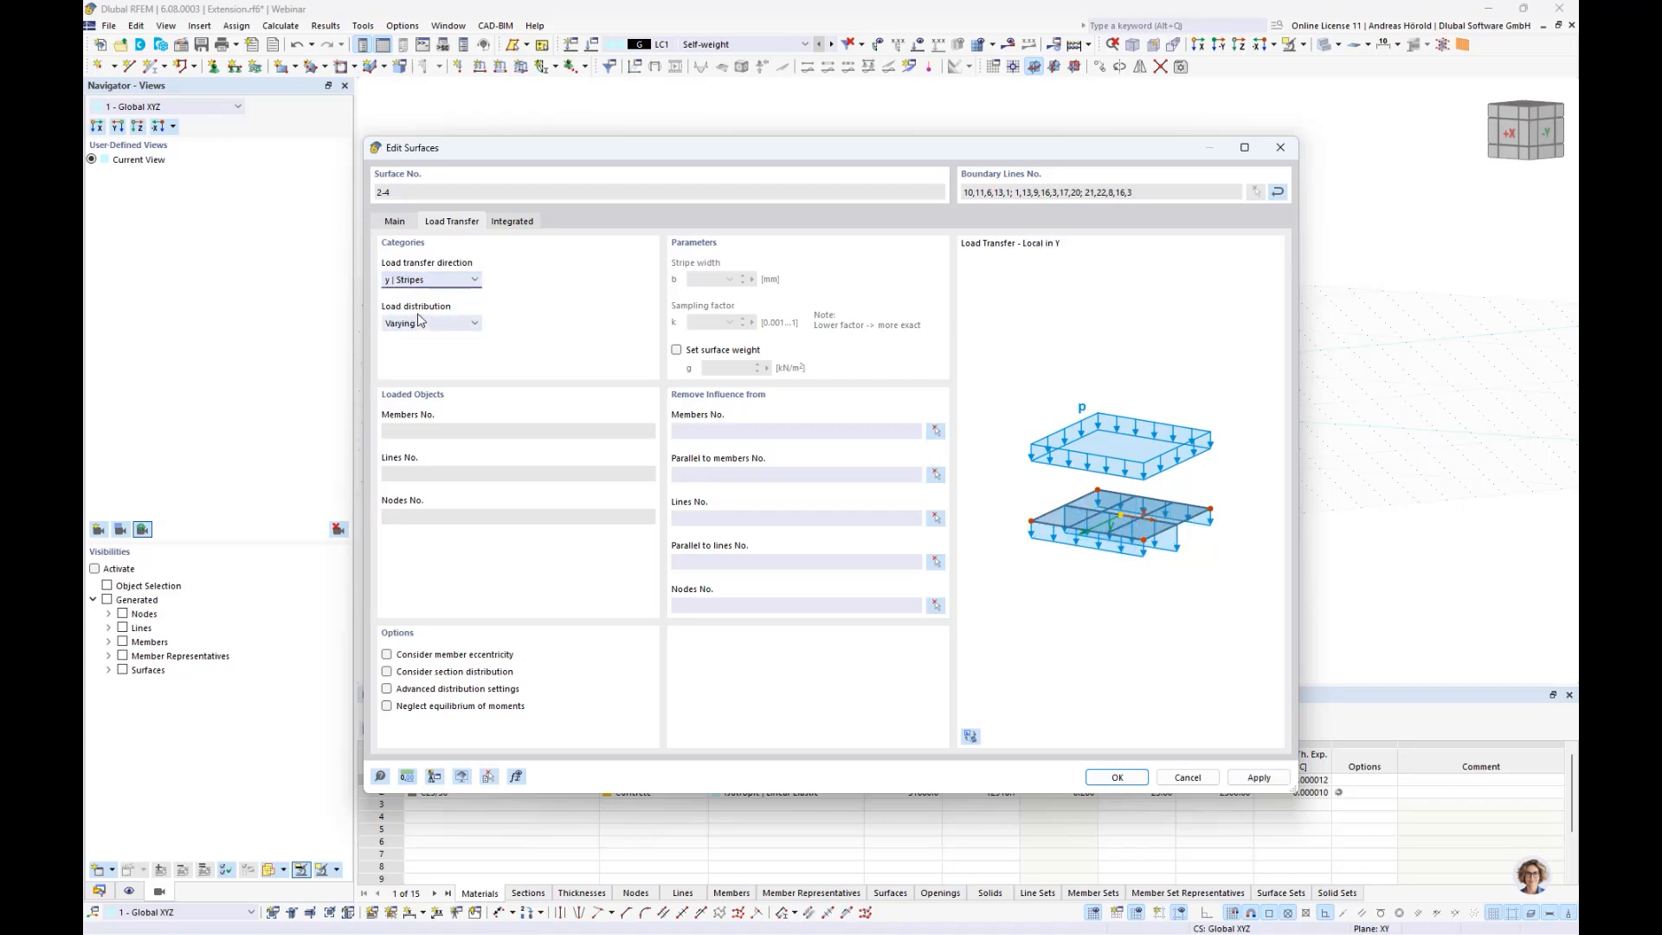
left_click(431, 284)
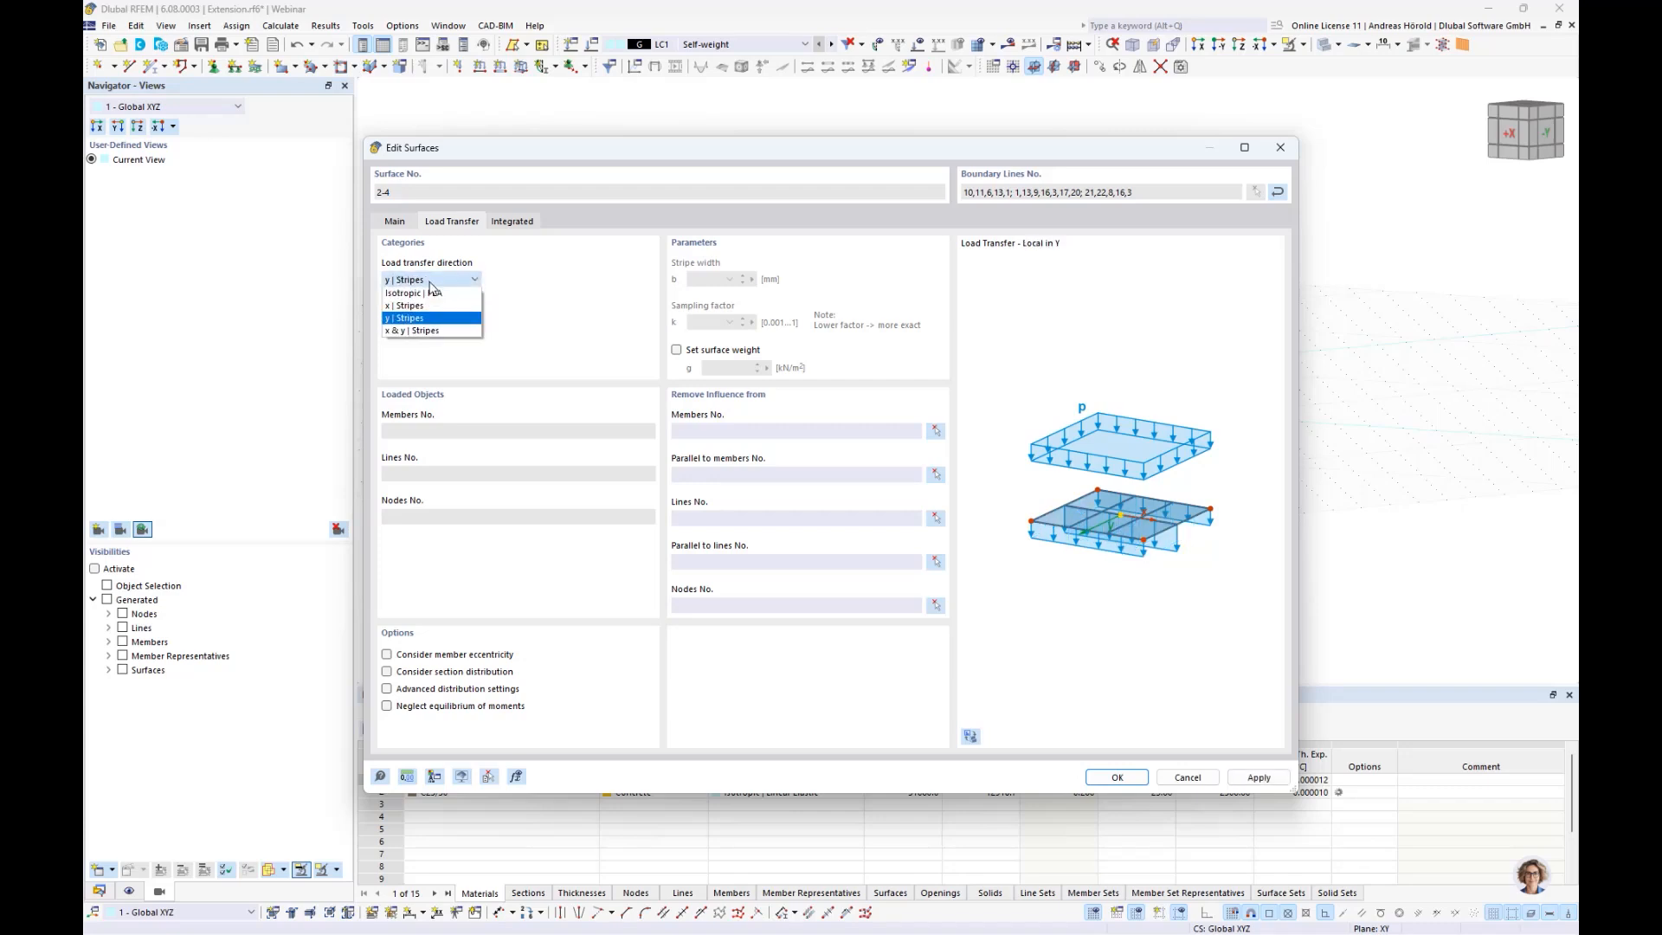
left_click(436, 333)
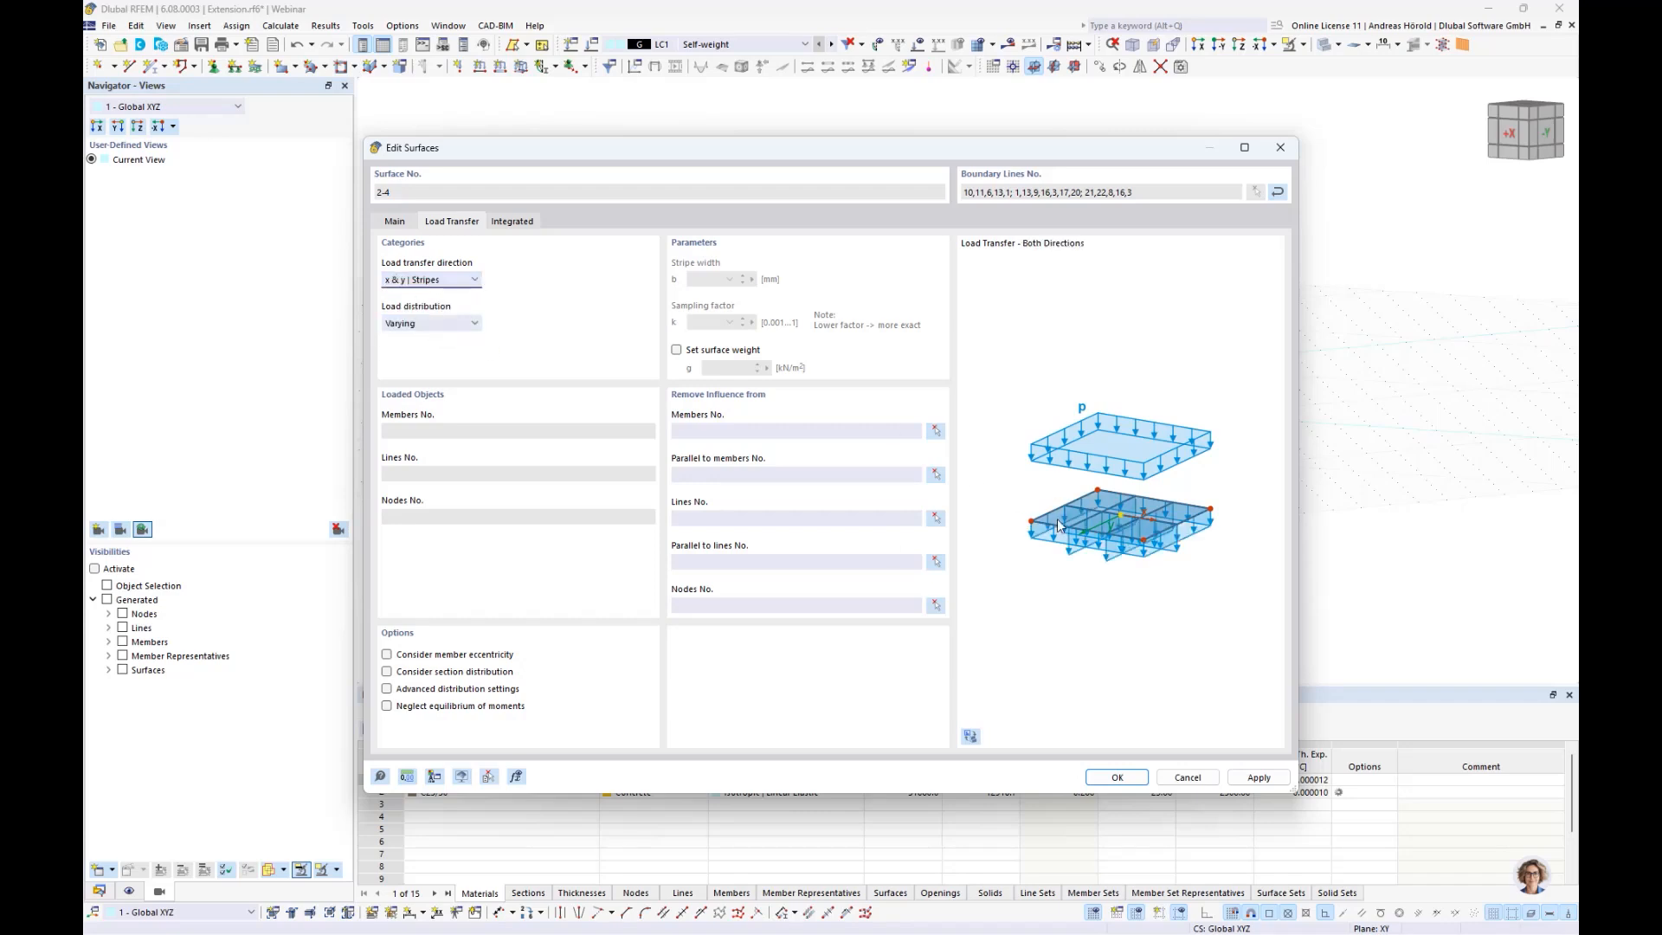
- Set the load transfer direction of wall surfaces 2-4 to y | Stripes and accept the edit
left_click(431, 280)
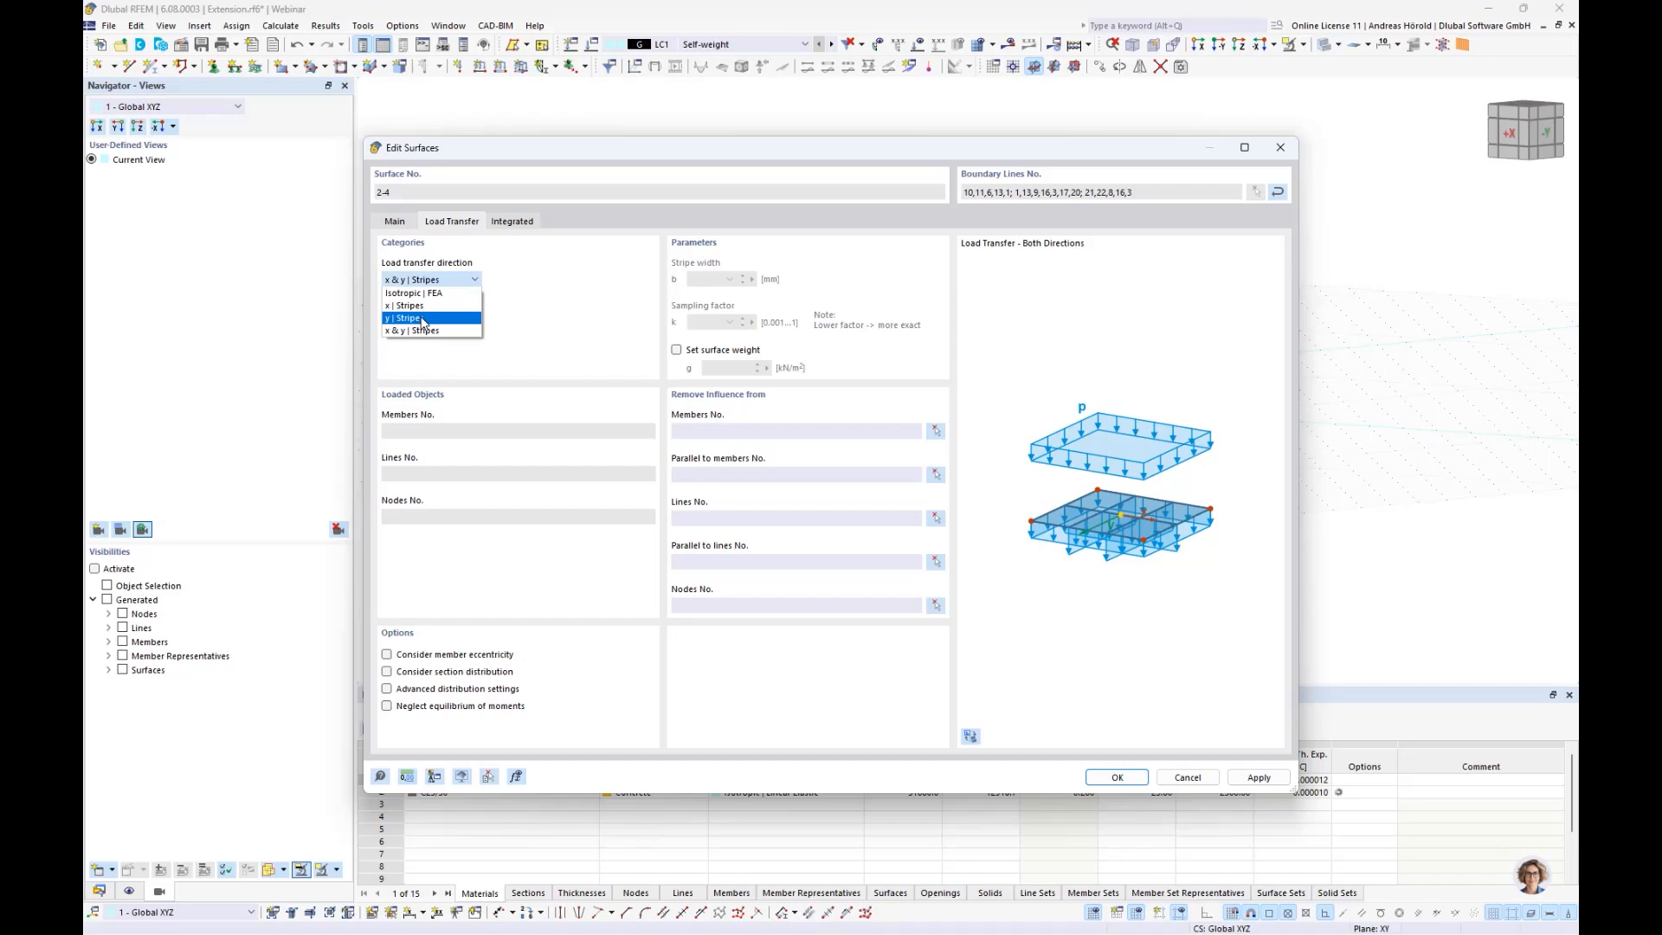
left_click(422, 319)
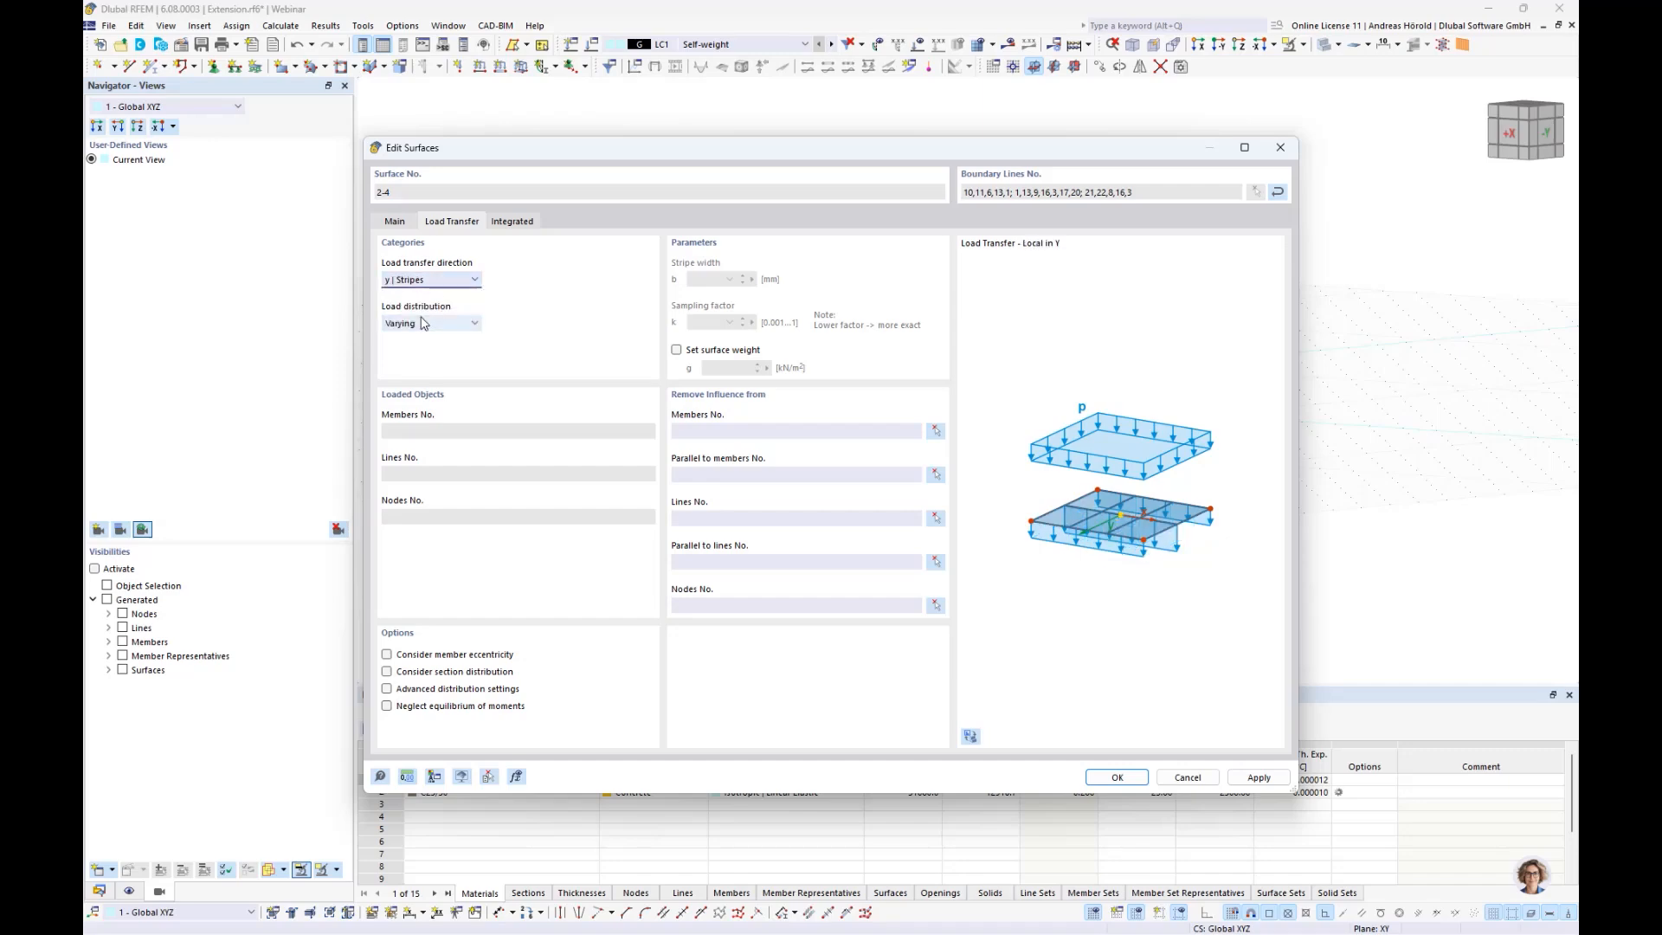
left_click(1117, 778)
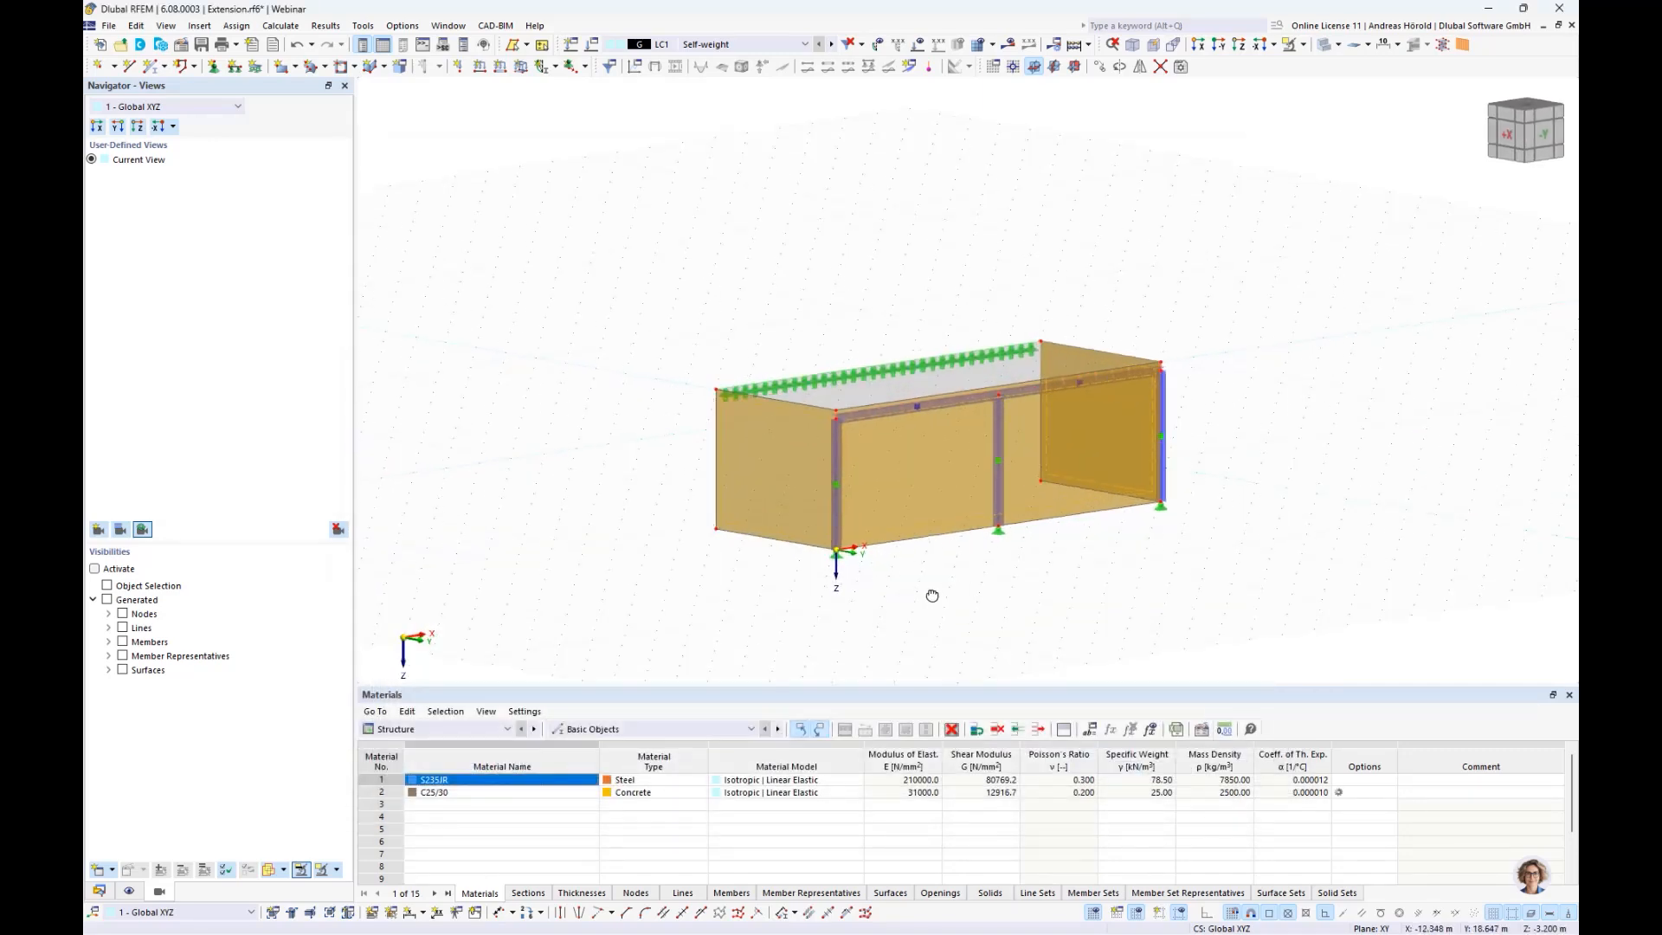
- Assign the Hinged line support to the base lines of both end walls and to both base line segments of the front wall
mouse_move(933, 596)
middle_mouse_down("ctrl")
mouse_move(847, 612)
mouse_move(955, 611)
middle_mouse_up("ctrl")
left_click(957, 613)
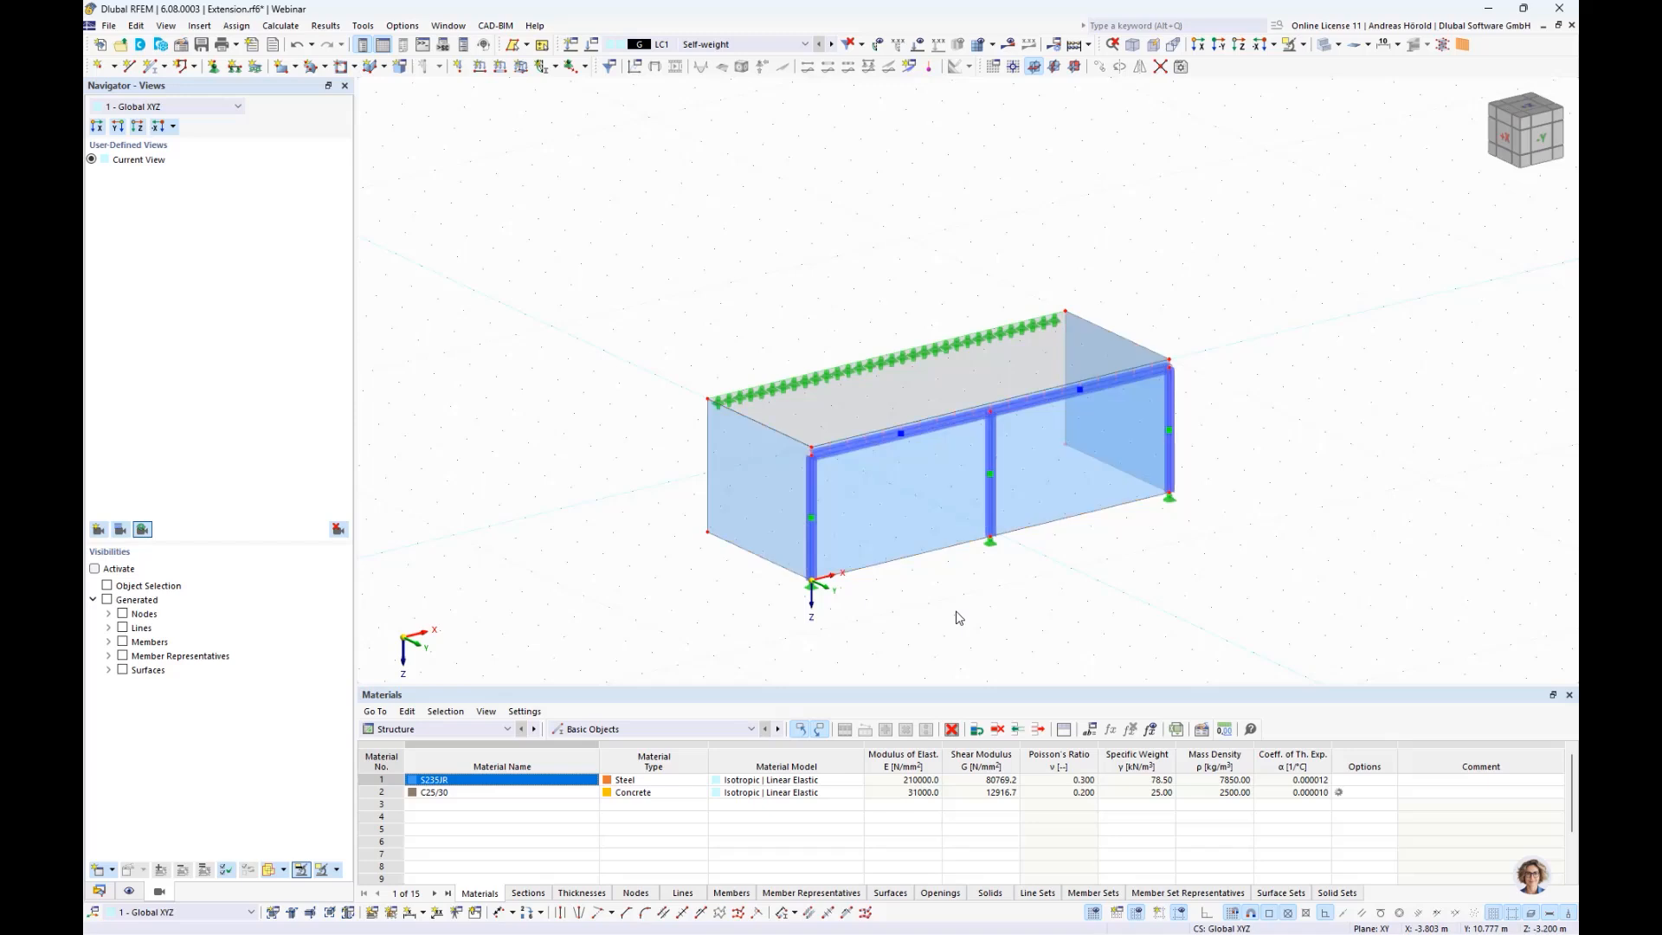
left_click(235, 68)
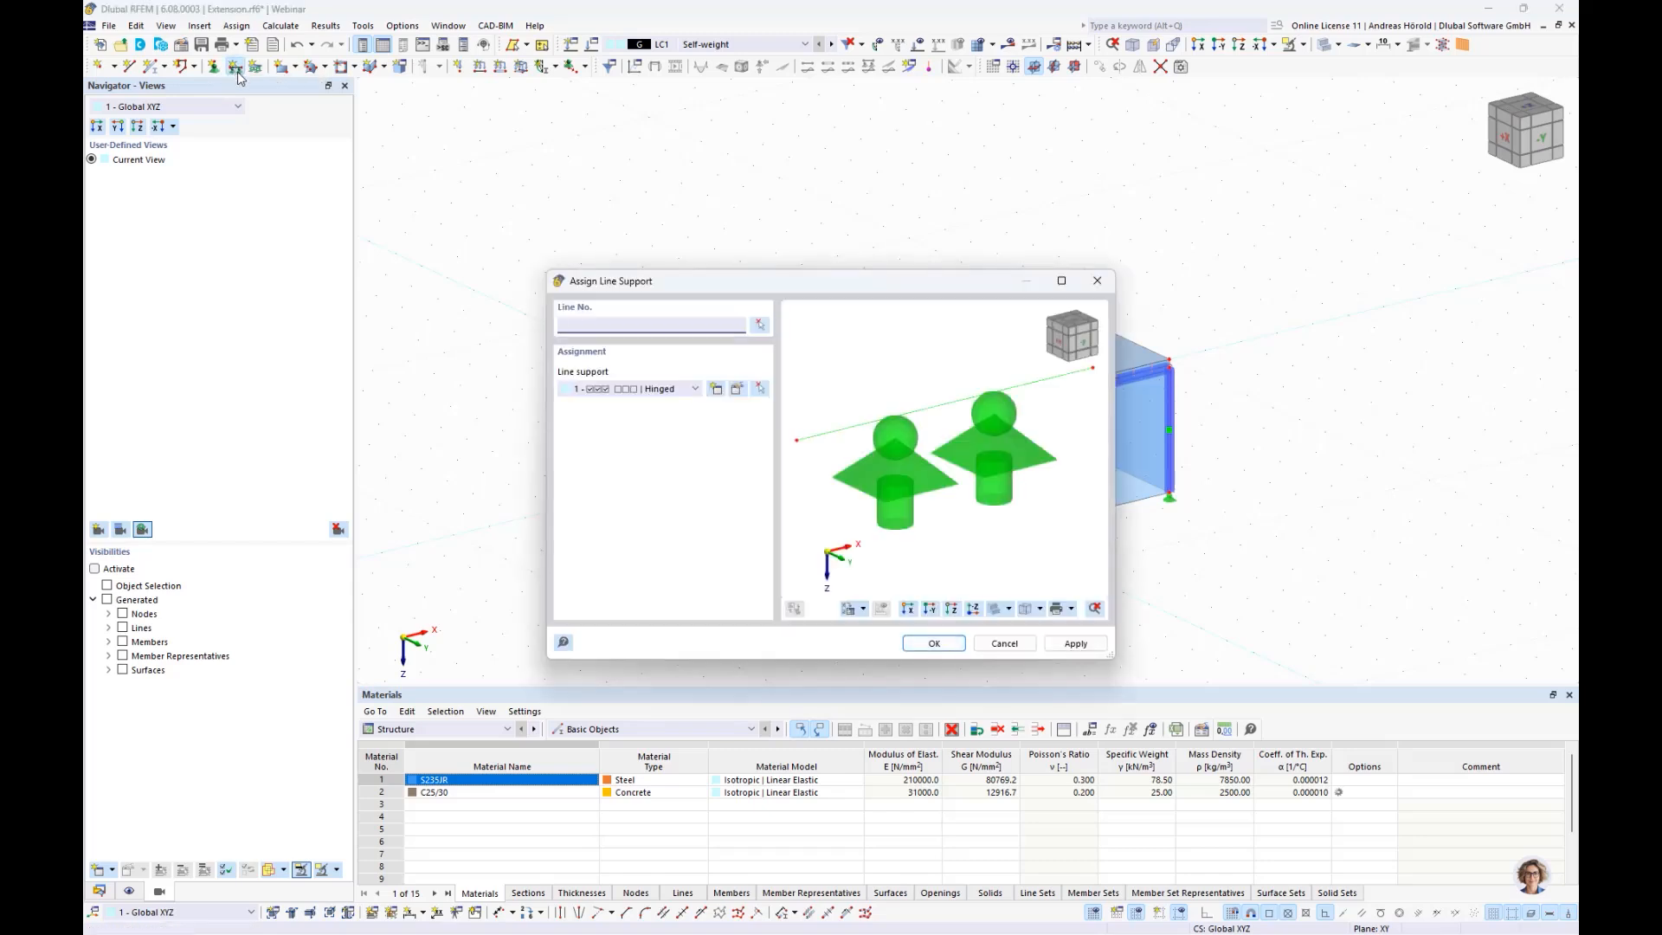
left_click(942, 646)
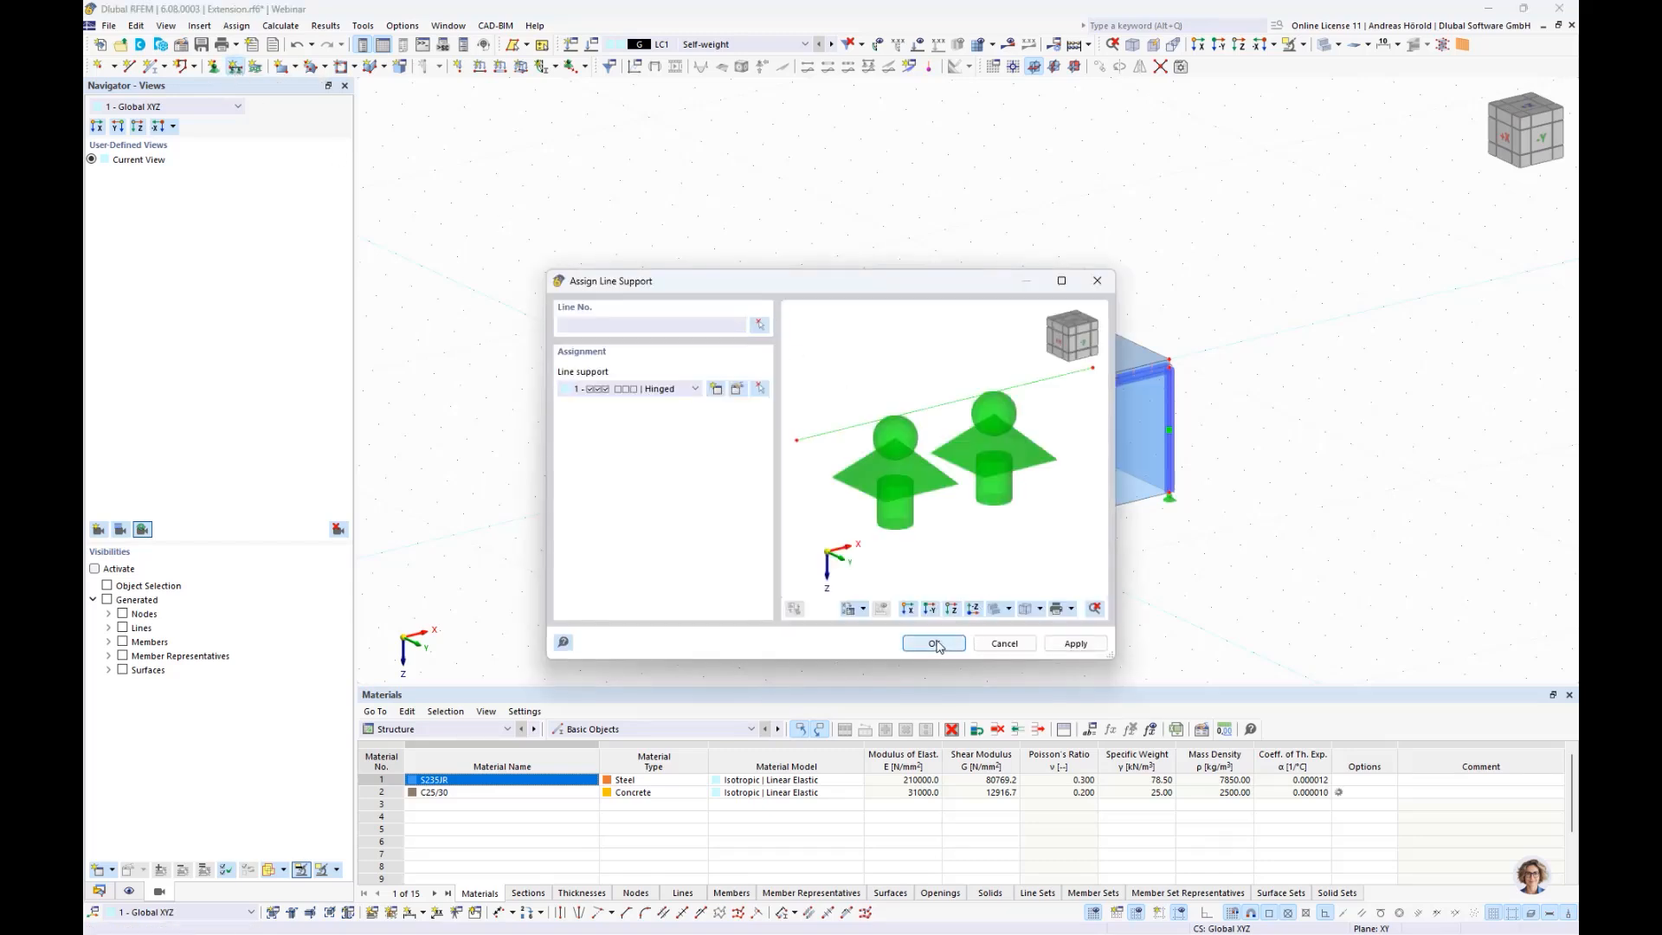
left_click(790, 571)
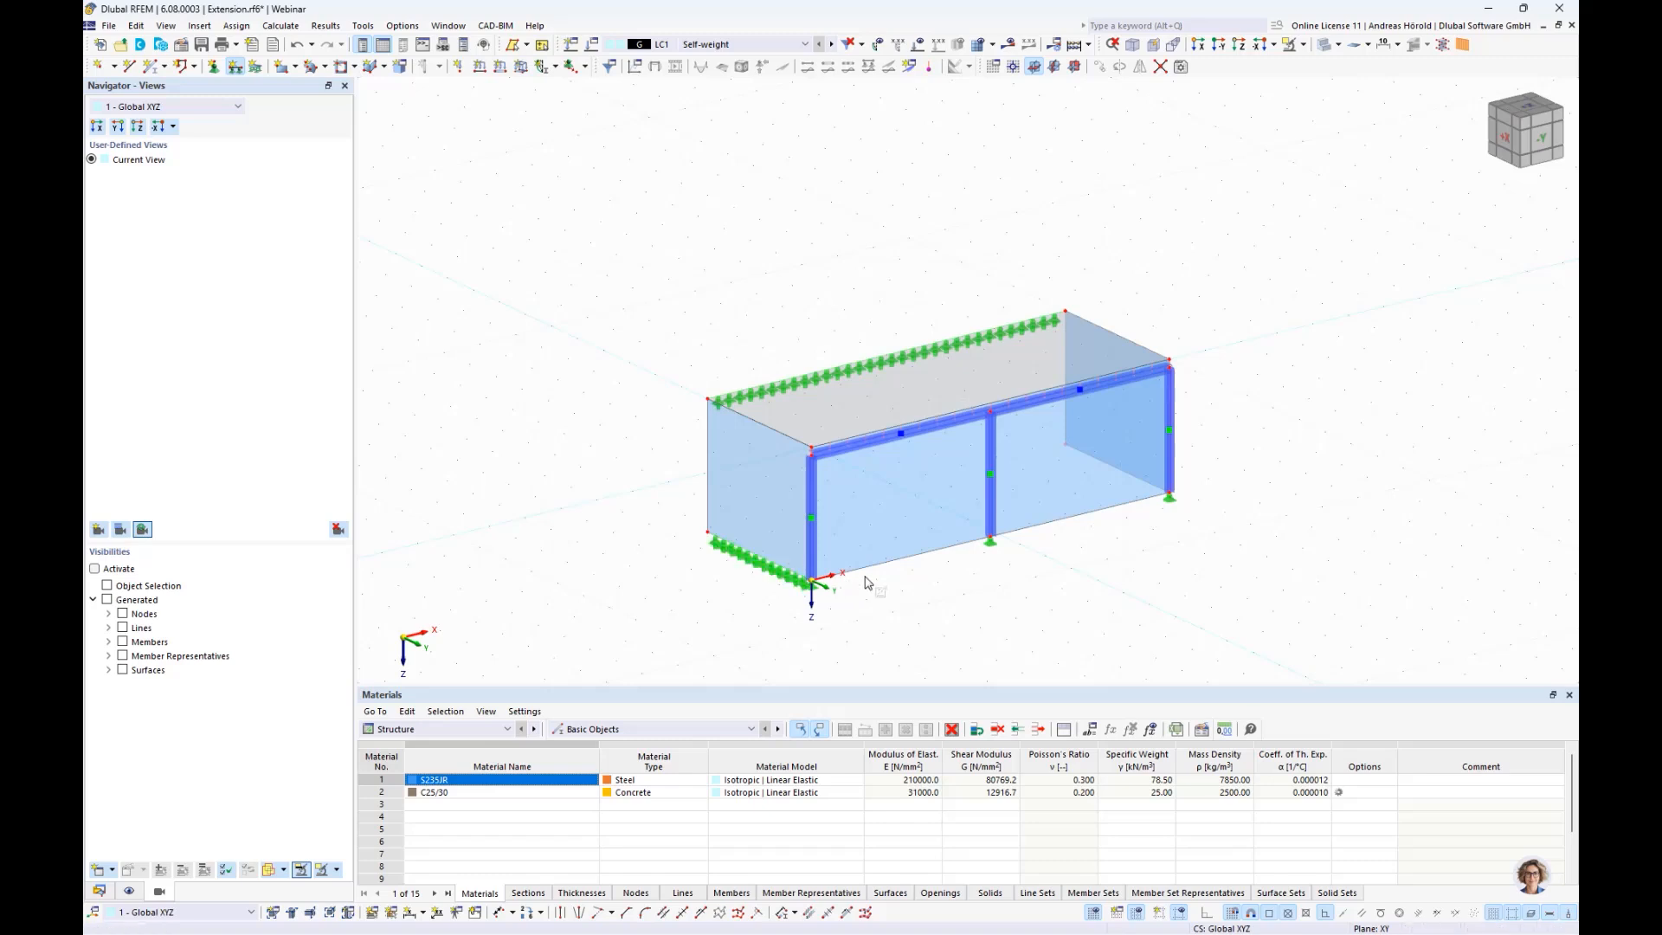
left_click(884, 566)
left_click(1070, 519)
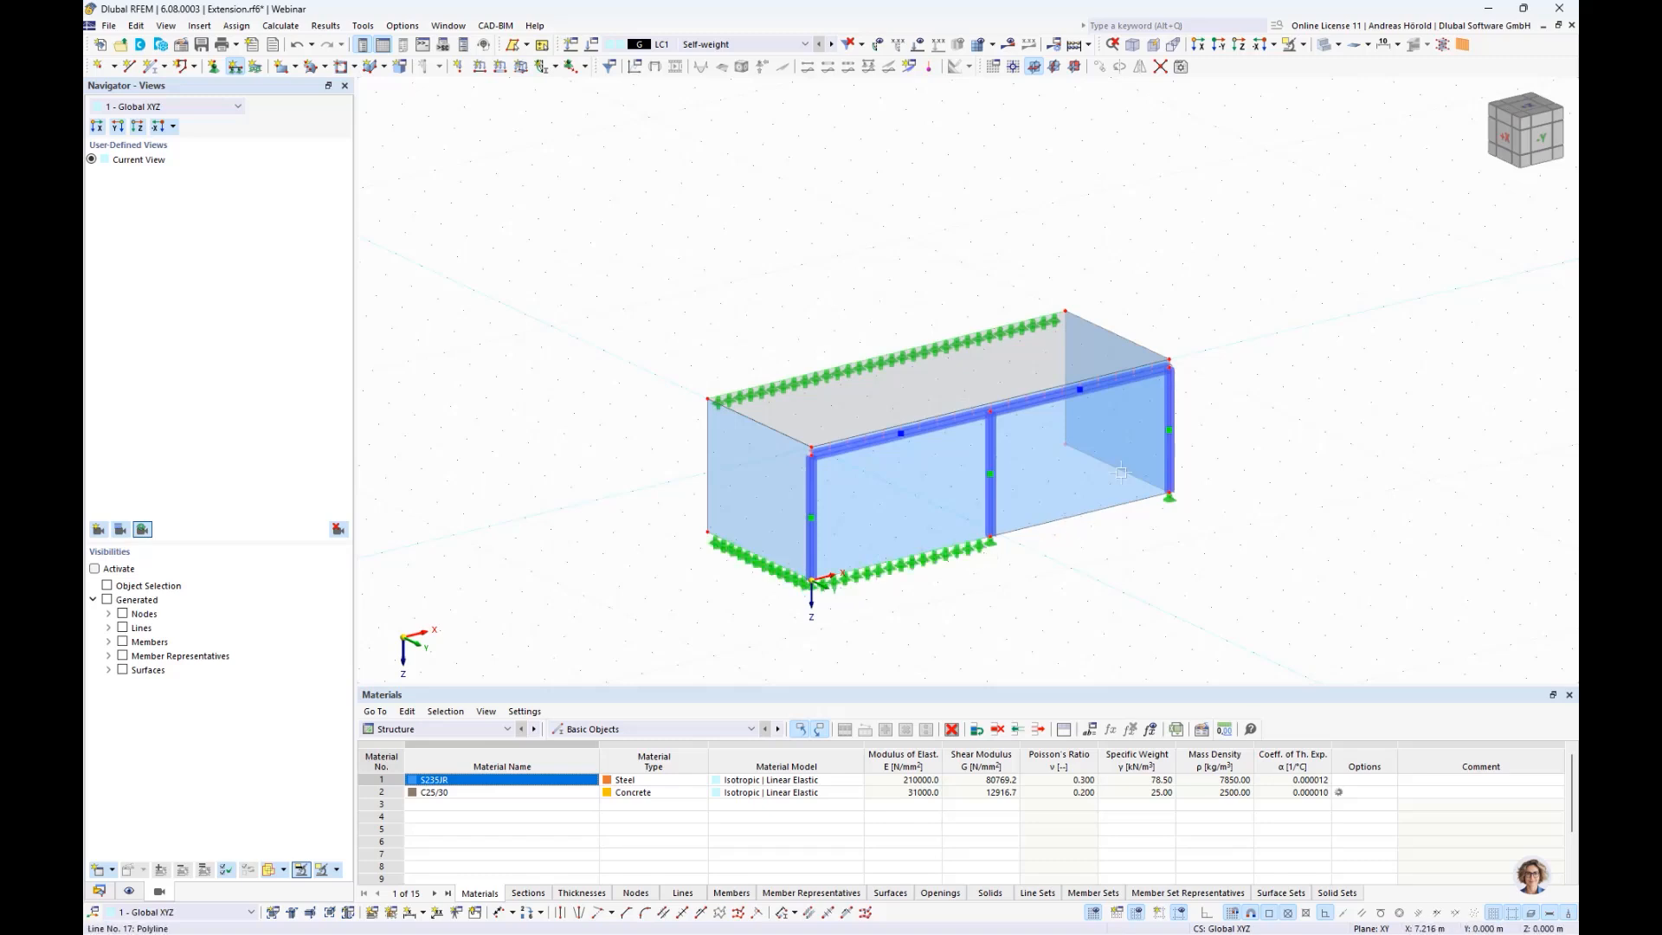
left_click(1134, 475)
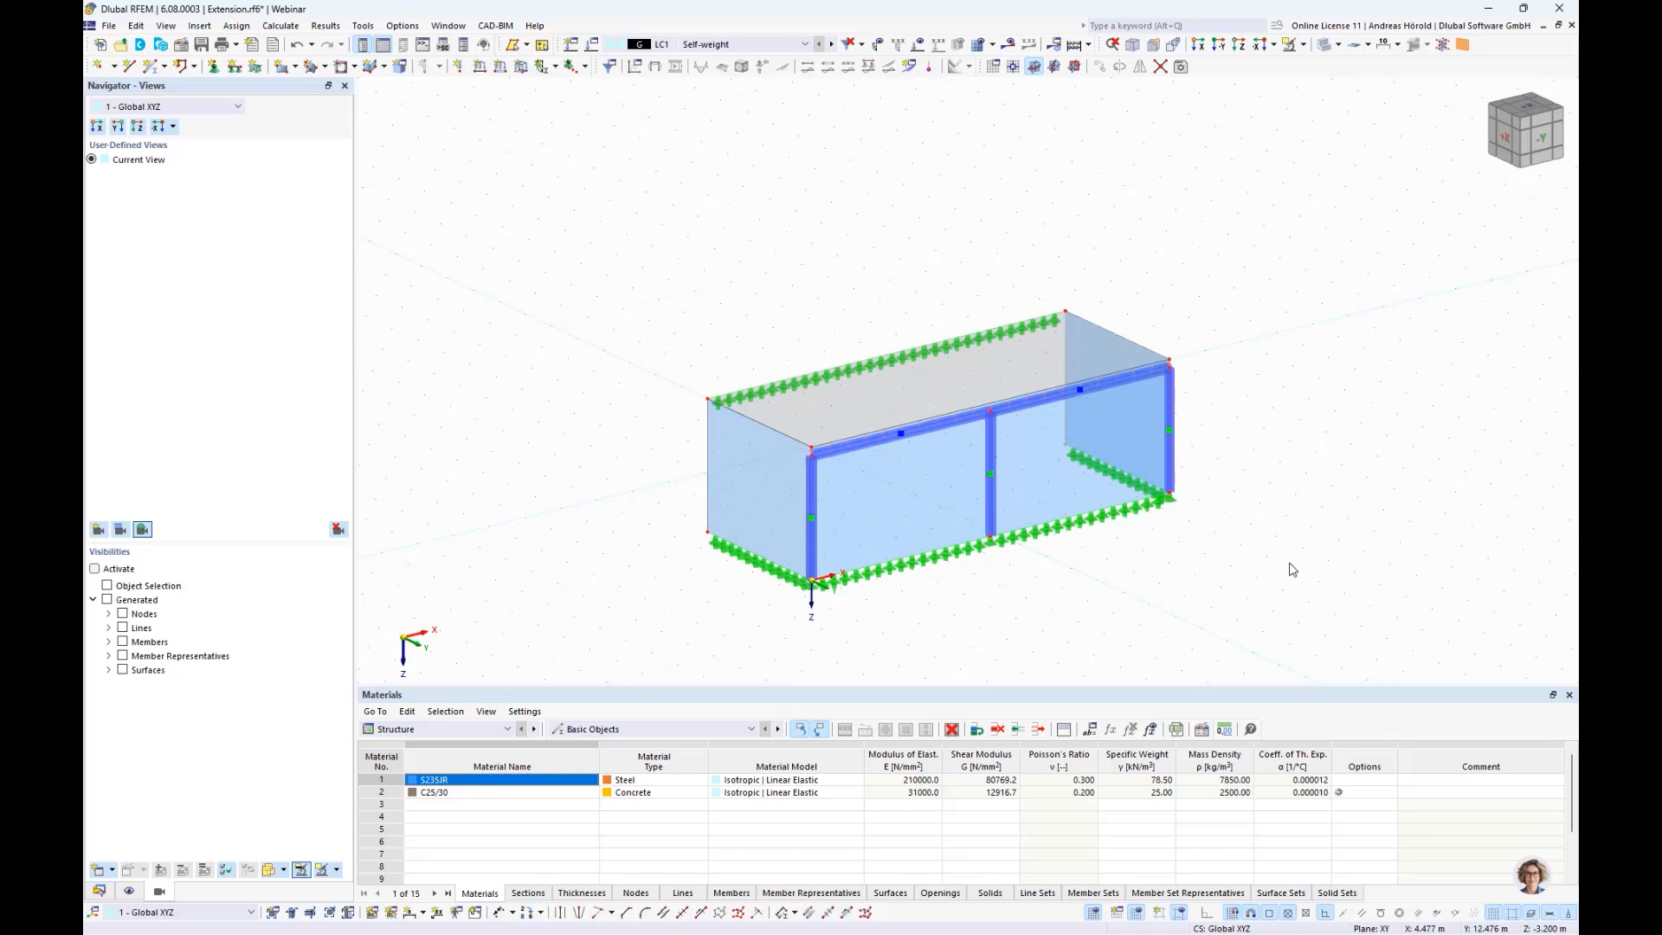
- Apply a uniform force surface load of 0.5 kN/m² in direction ZA to the roof slab in load case LC1 Self-weight
scroll(1076, 594, "up", 2)
middle_click_drag(1077, 594, 1133, 576)
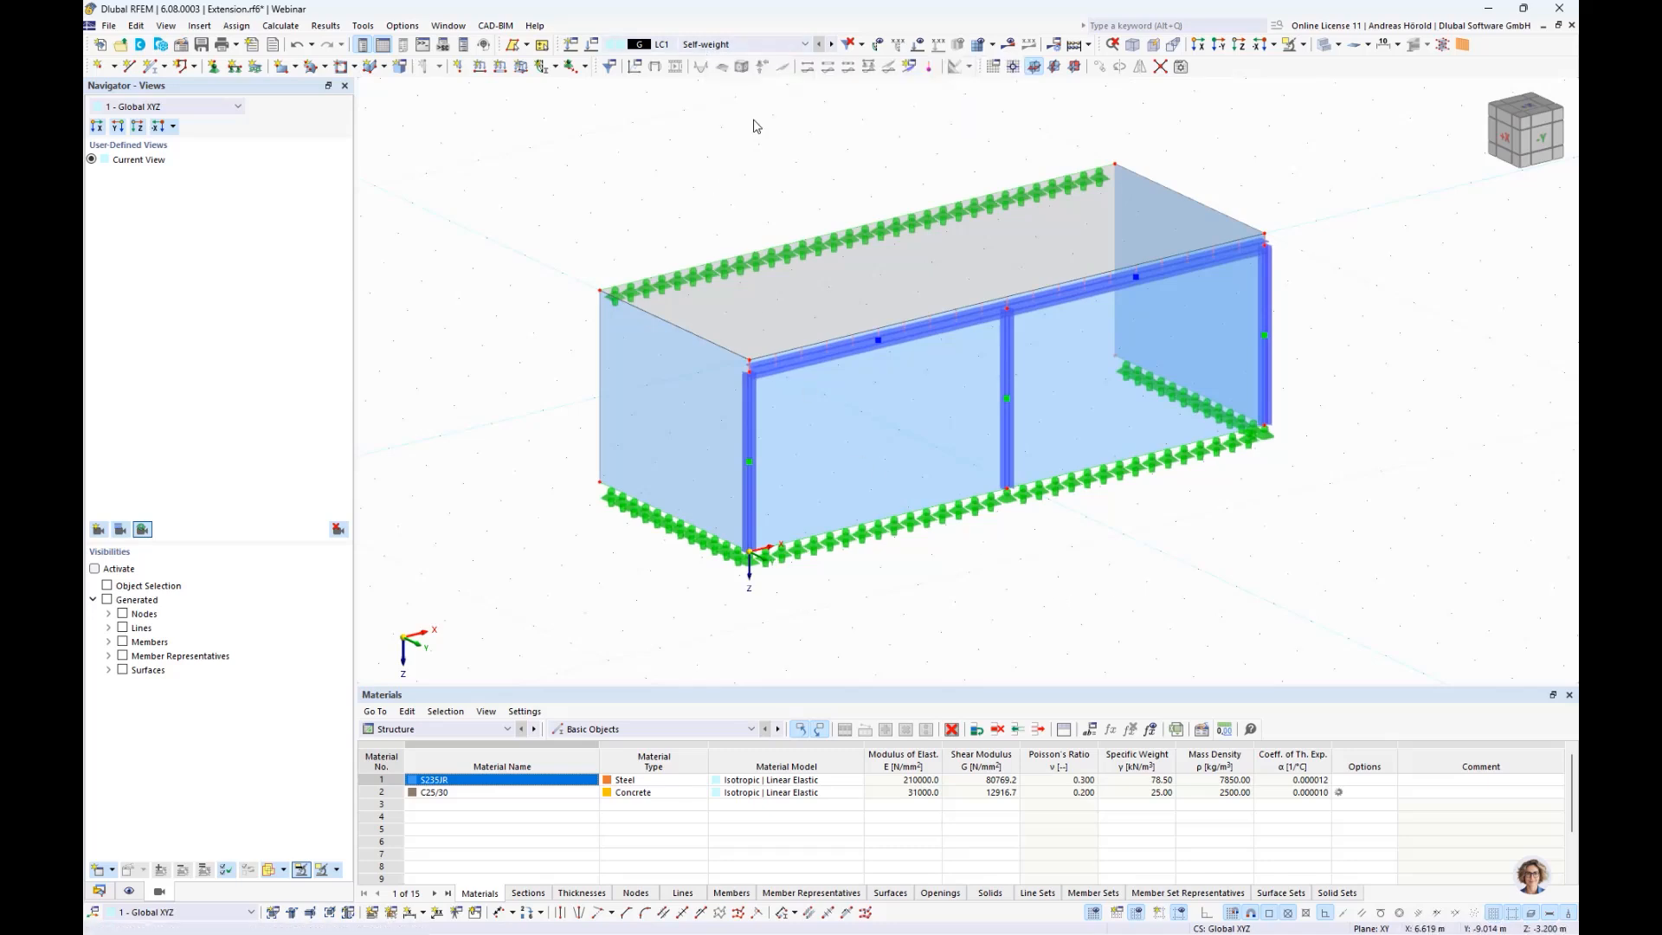
scroll(756, 126, "up", 1)
middle_click_drag(725, 123, 687, 93)
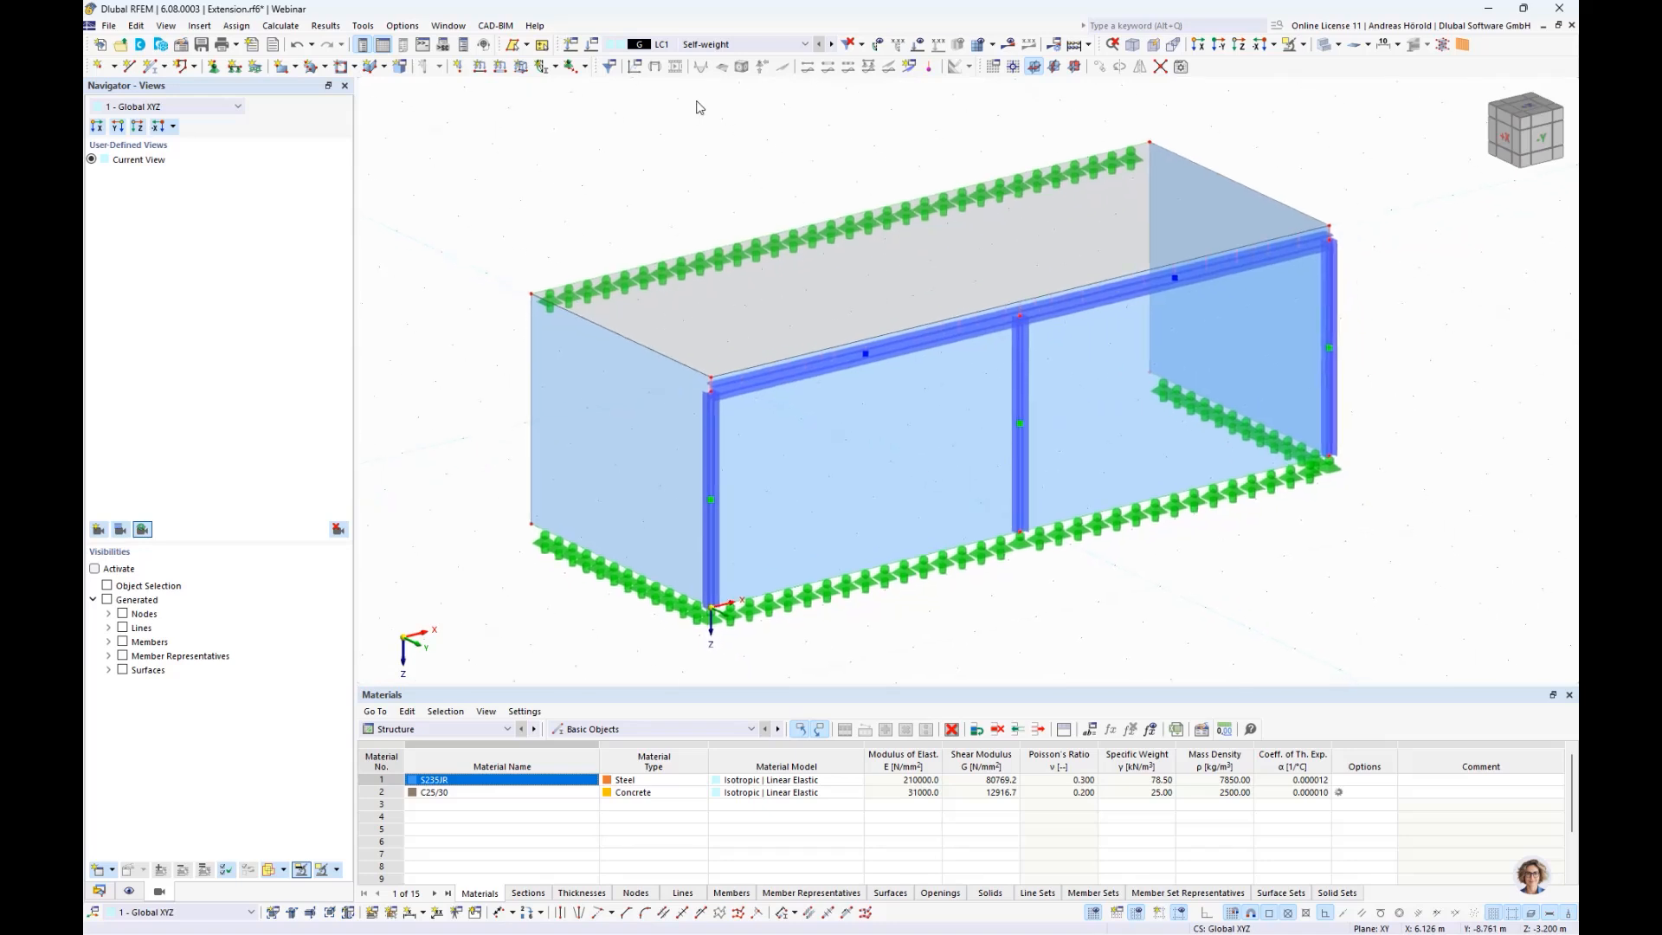
left_click(521, 67)
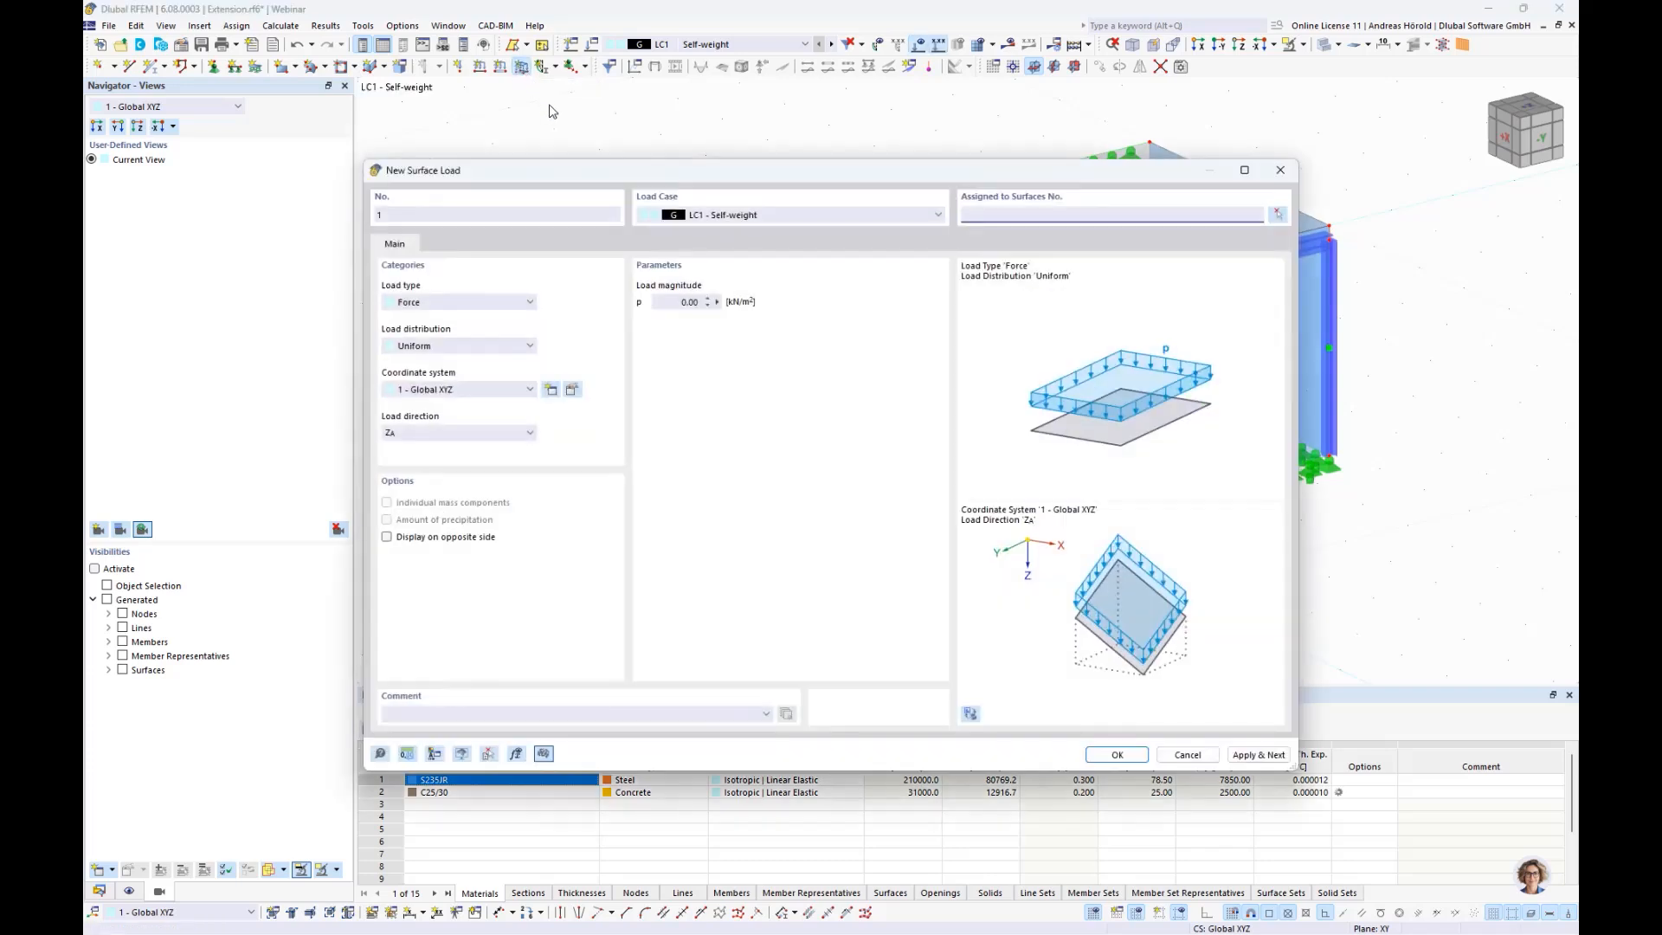
left_click(463, 303)
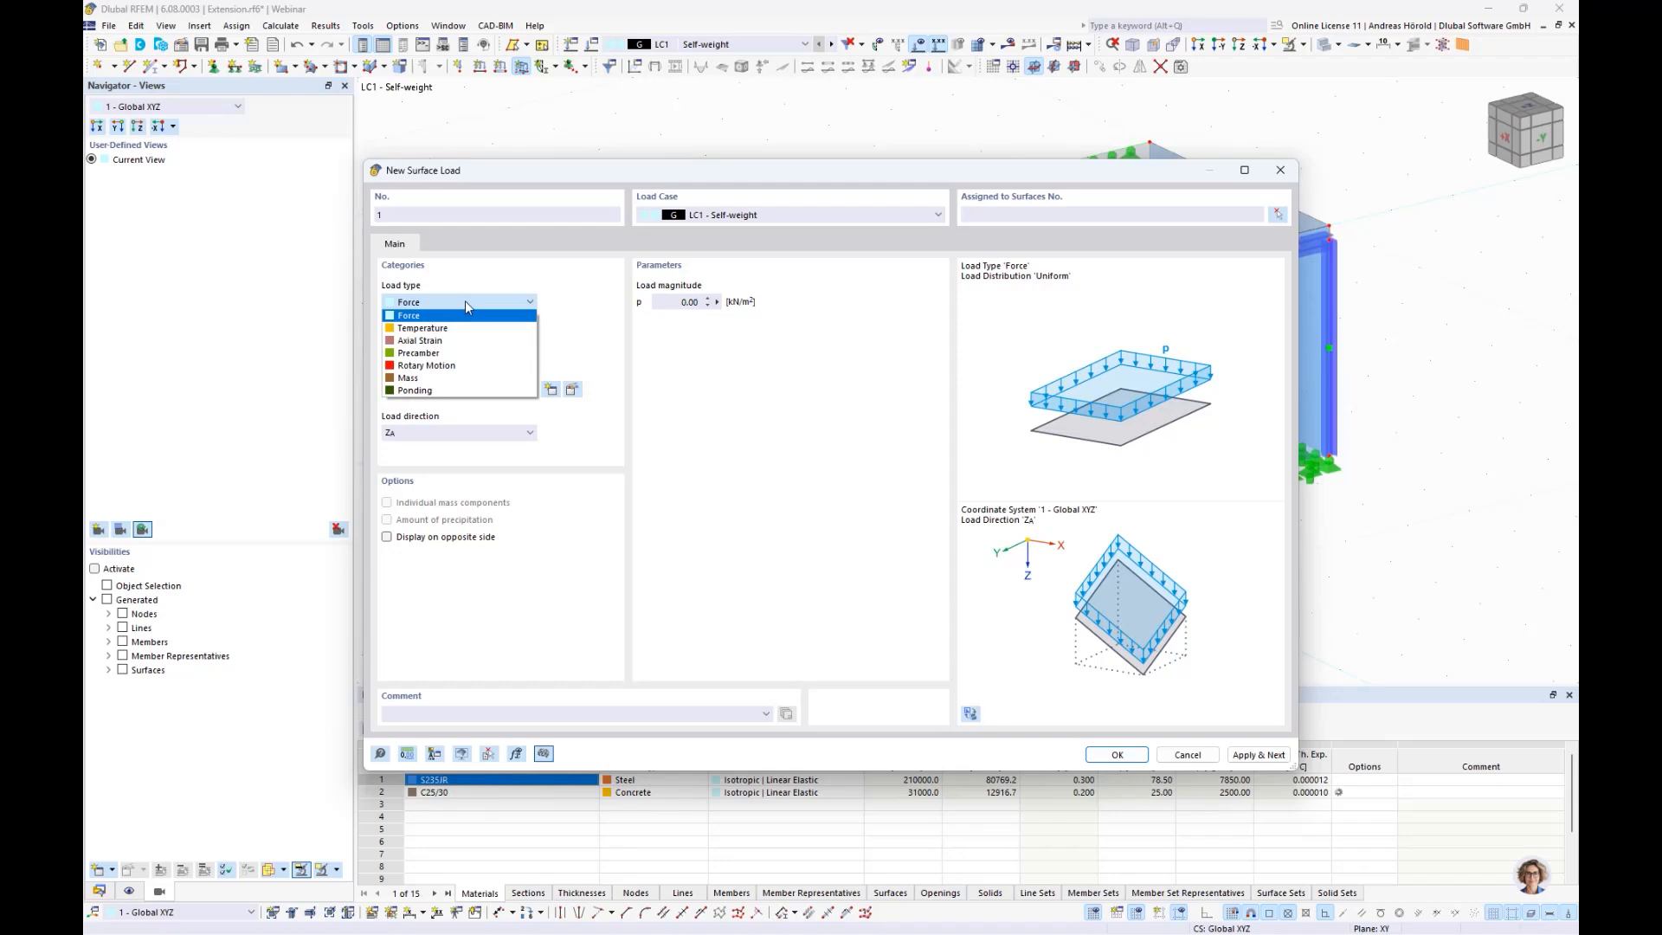
left_click(465, 302)
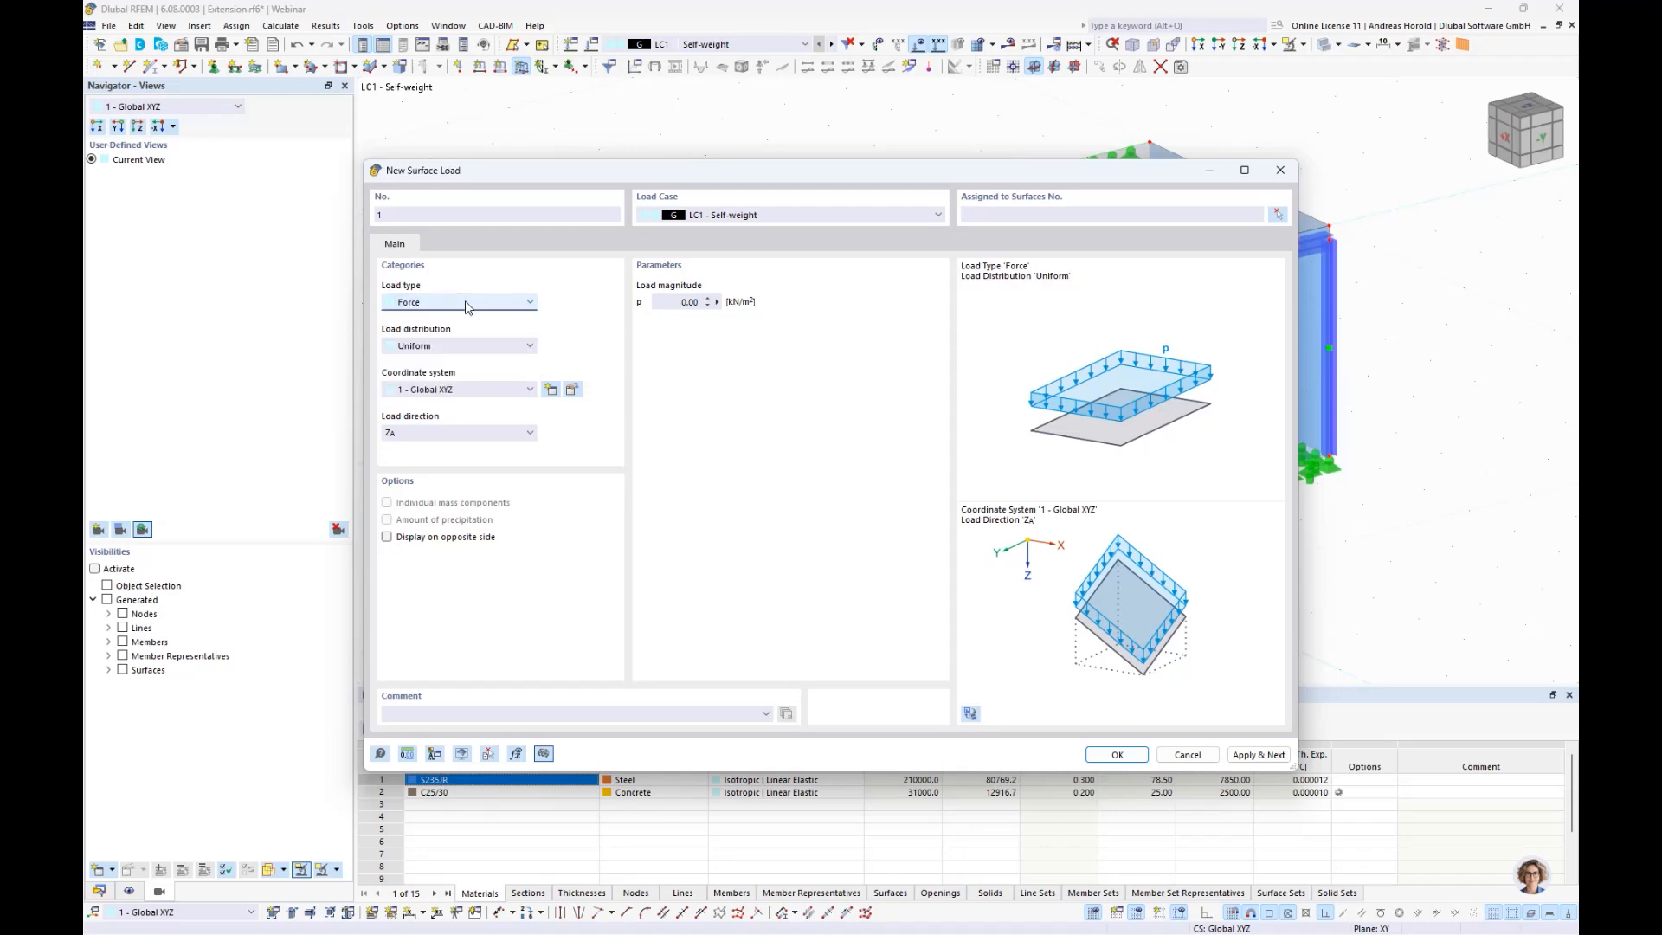
left_click(480, 348)
left_click(481, 348)
left_click(689, 302)
type("0,5")
left_click(1118, 756)
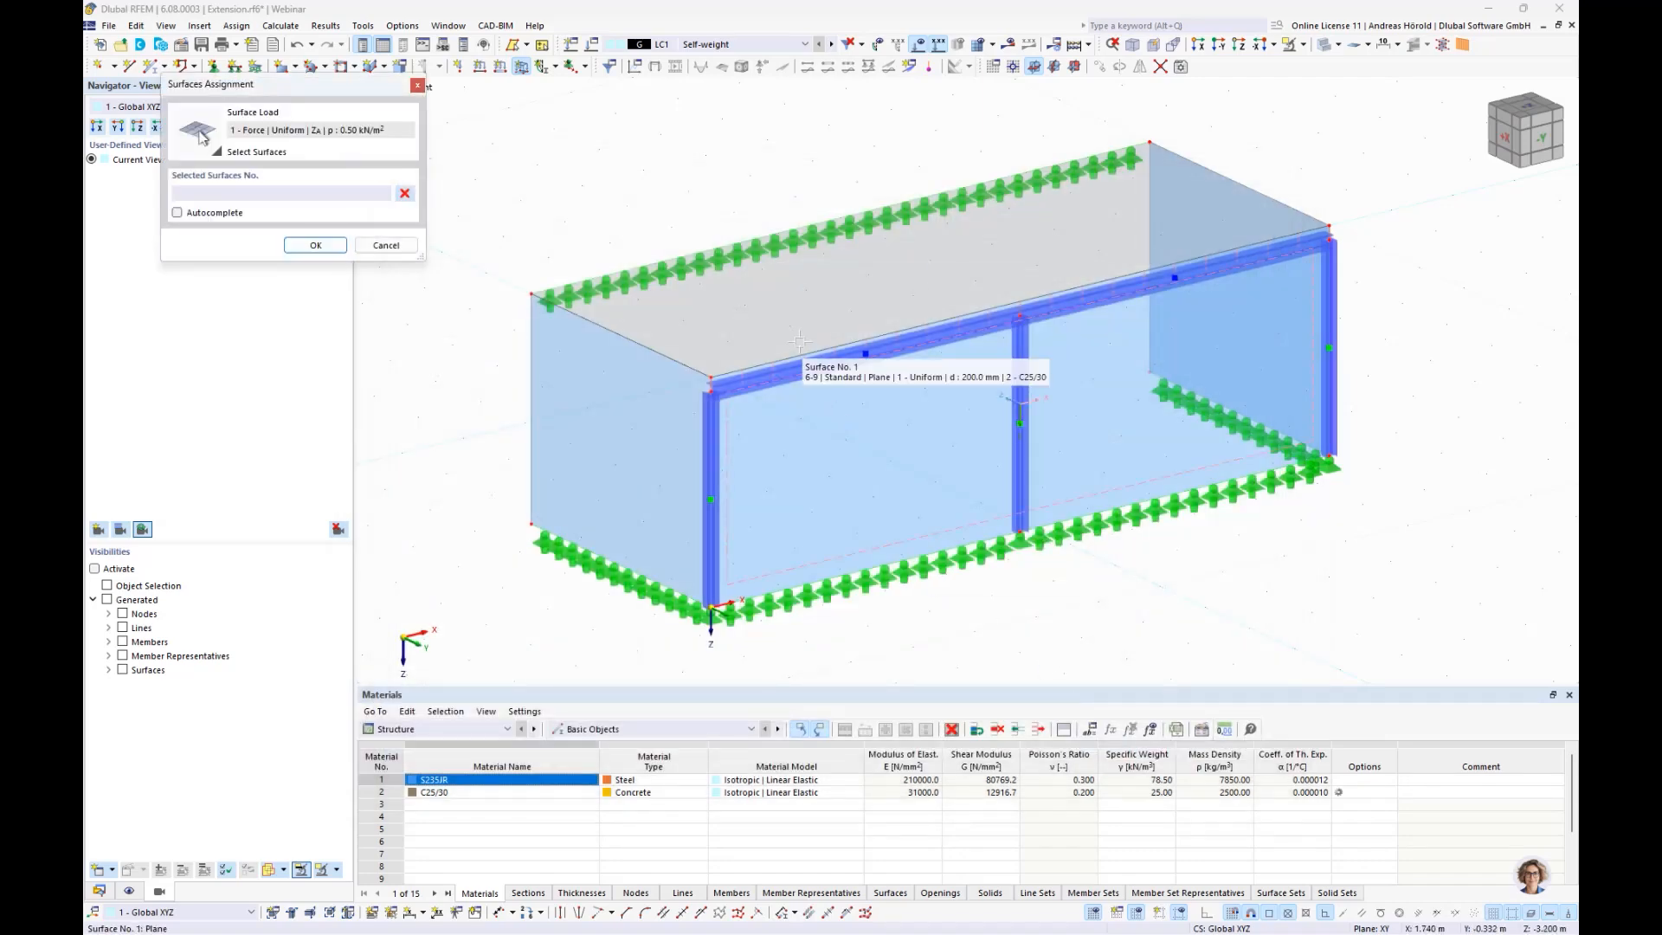
left_click(796, 319)
left_click(315, 245)
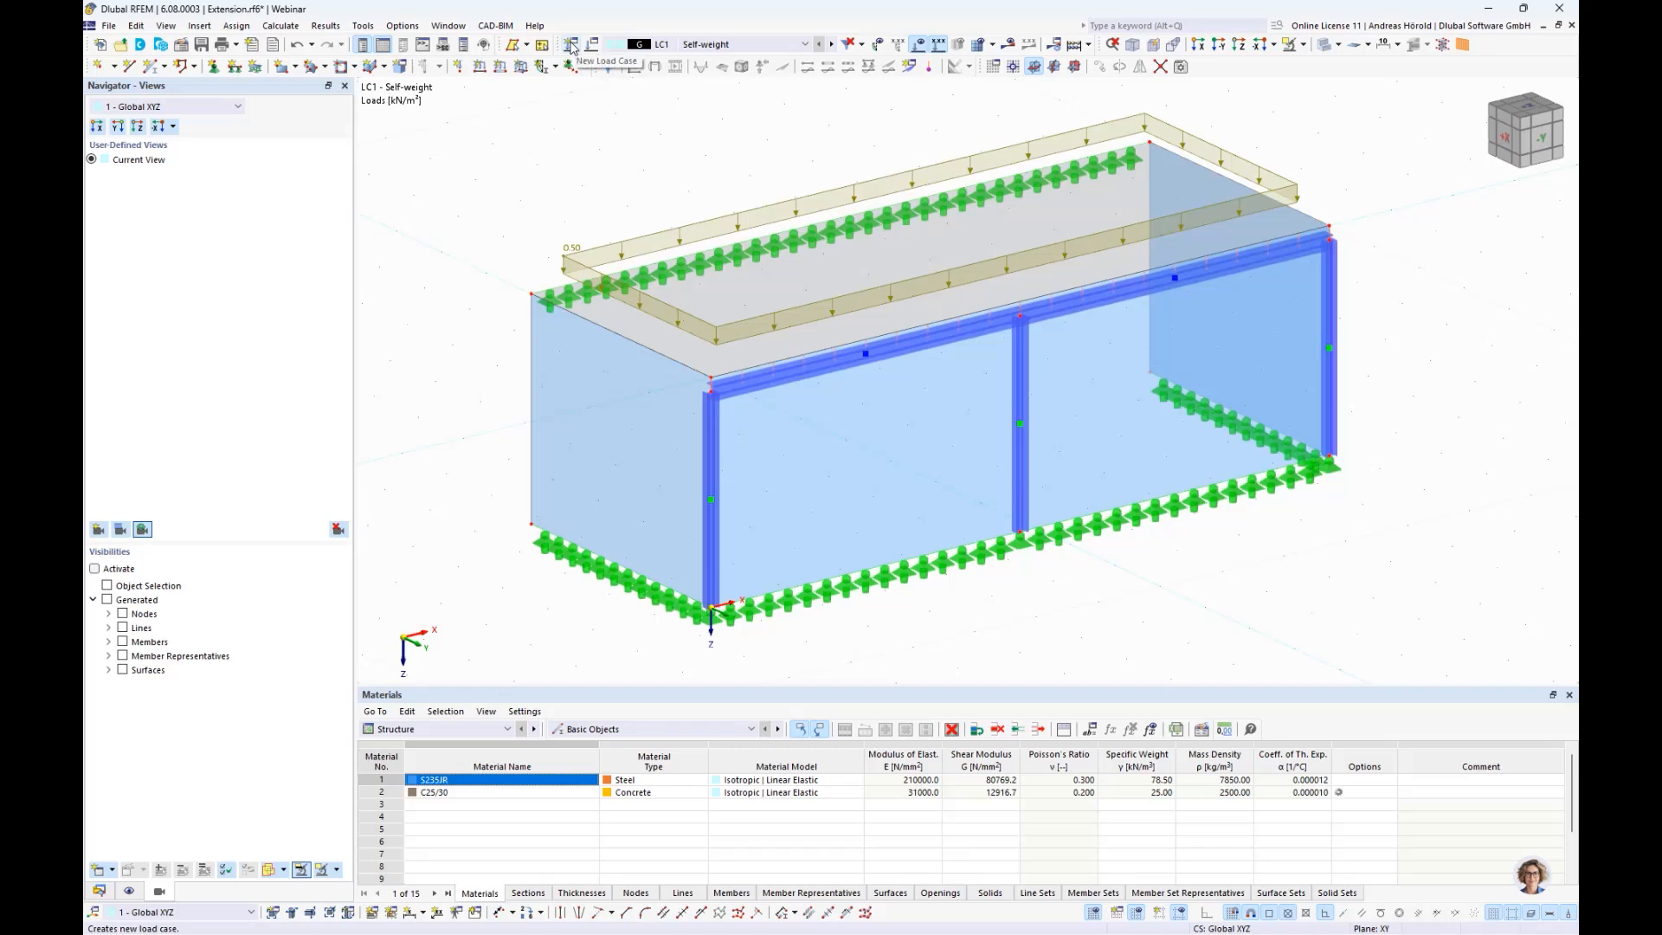
- Create a new Snow Load wizard with the roof type Flat/Monopitch
left_click(199, 27)
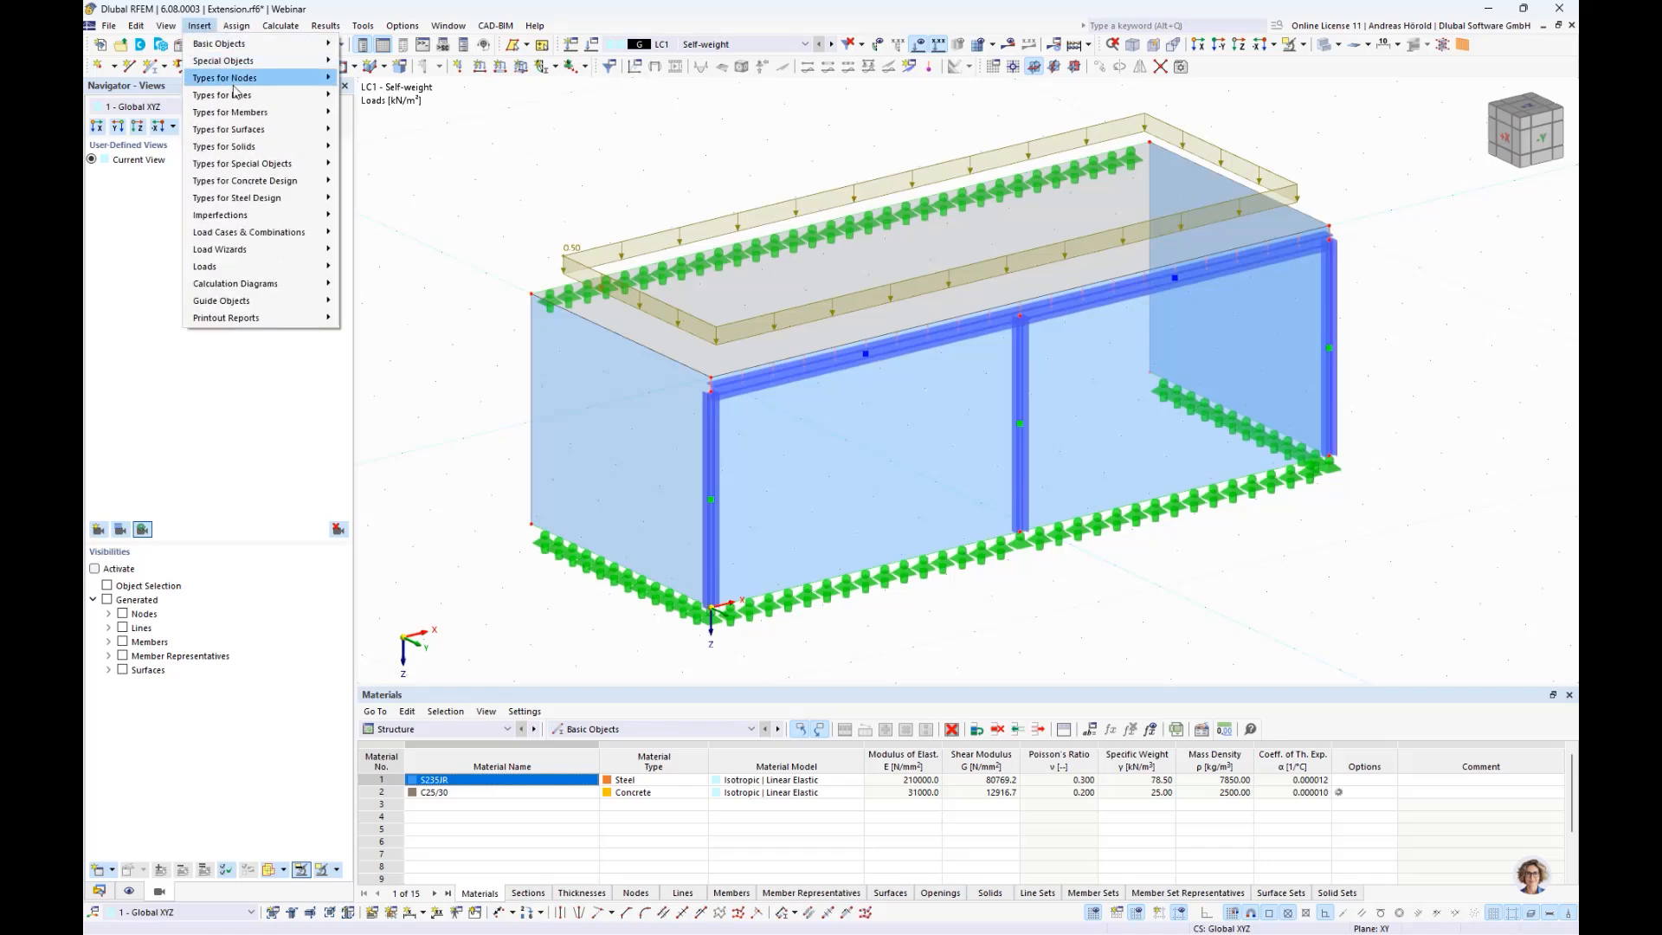
mouse_move(302, 253)
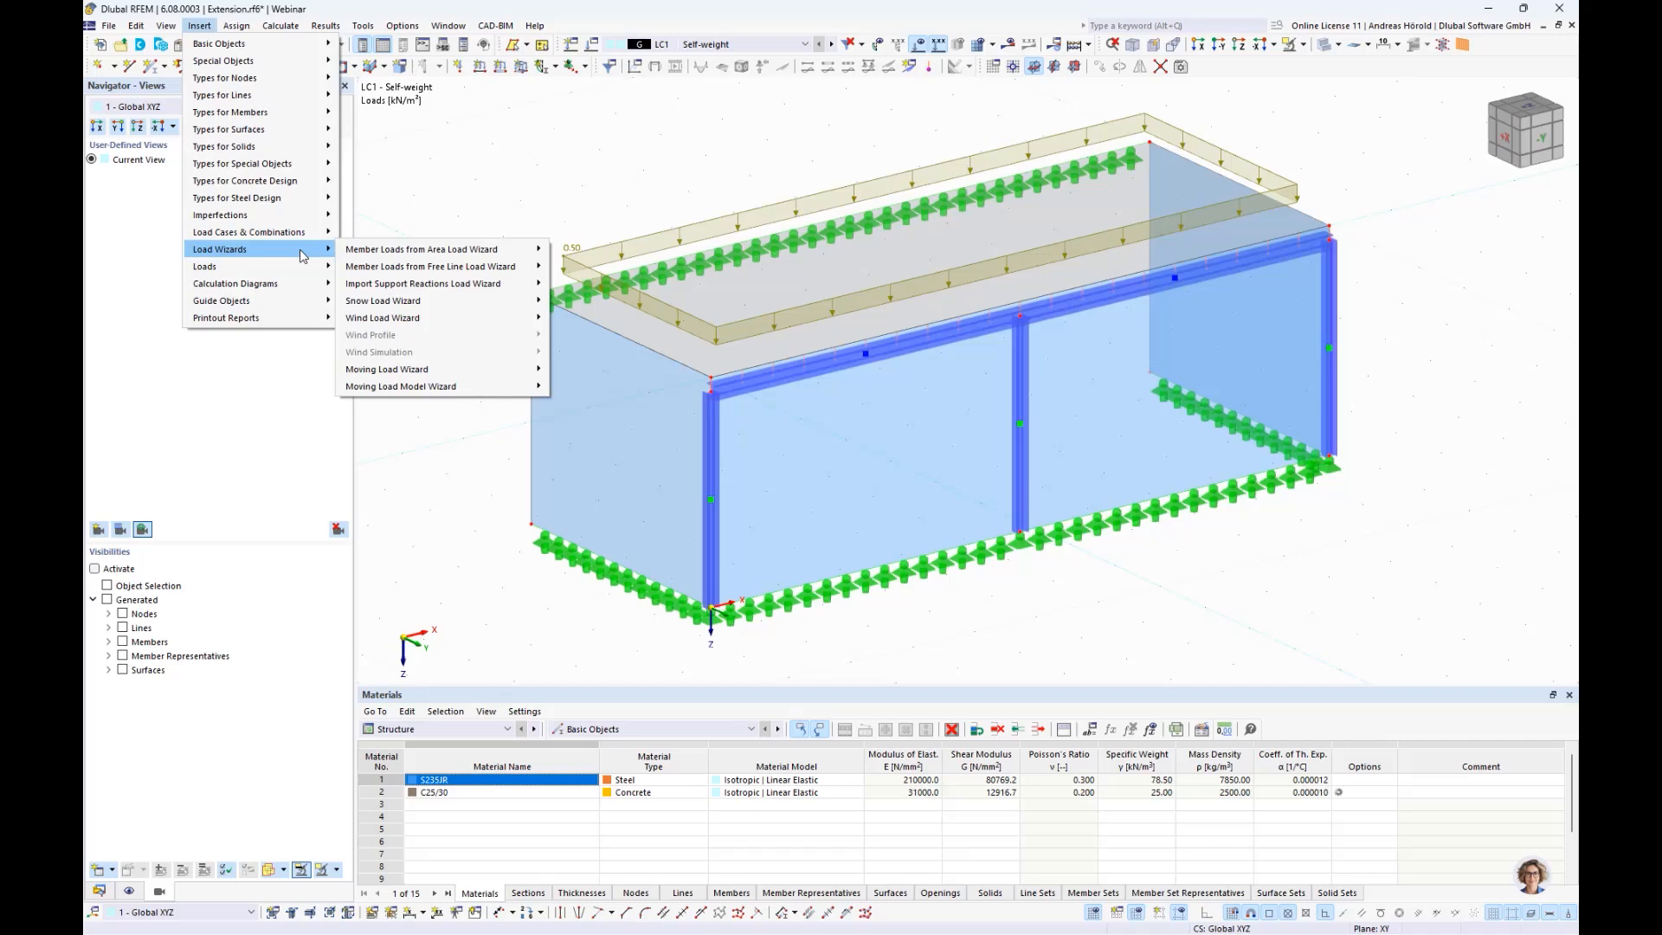
mouse_move(412, 257)
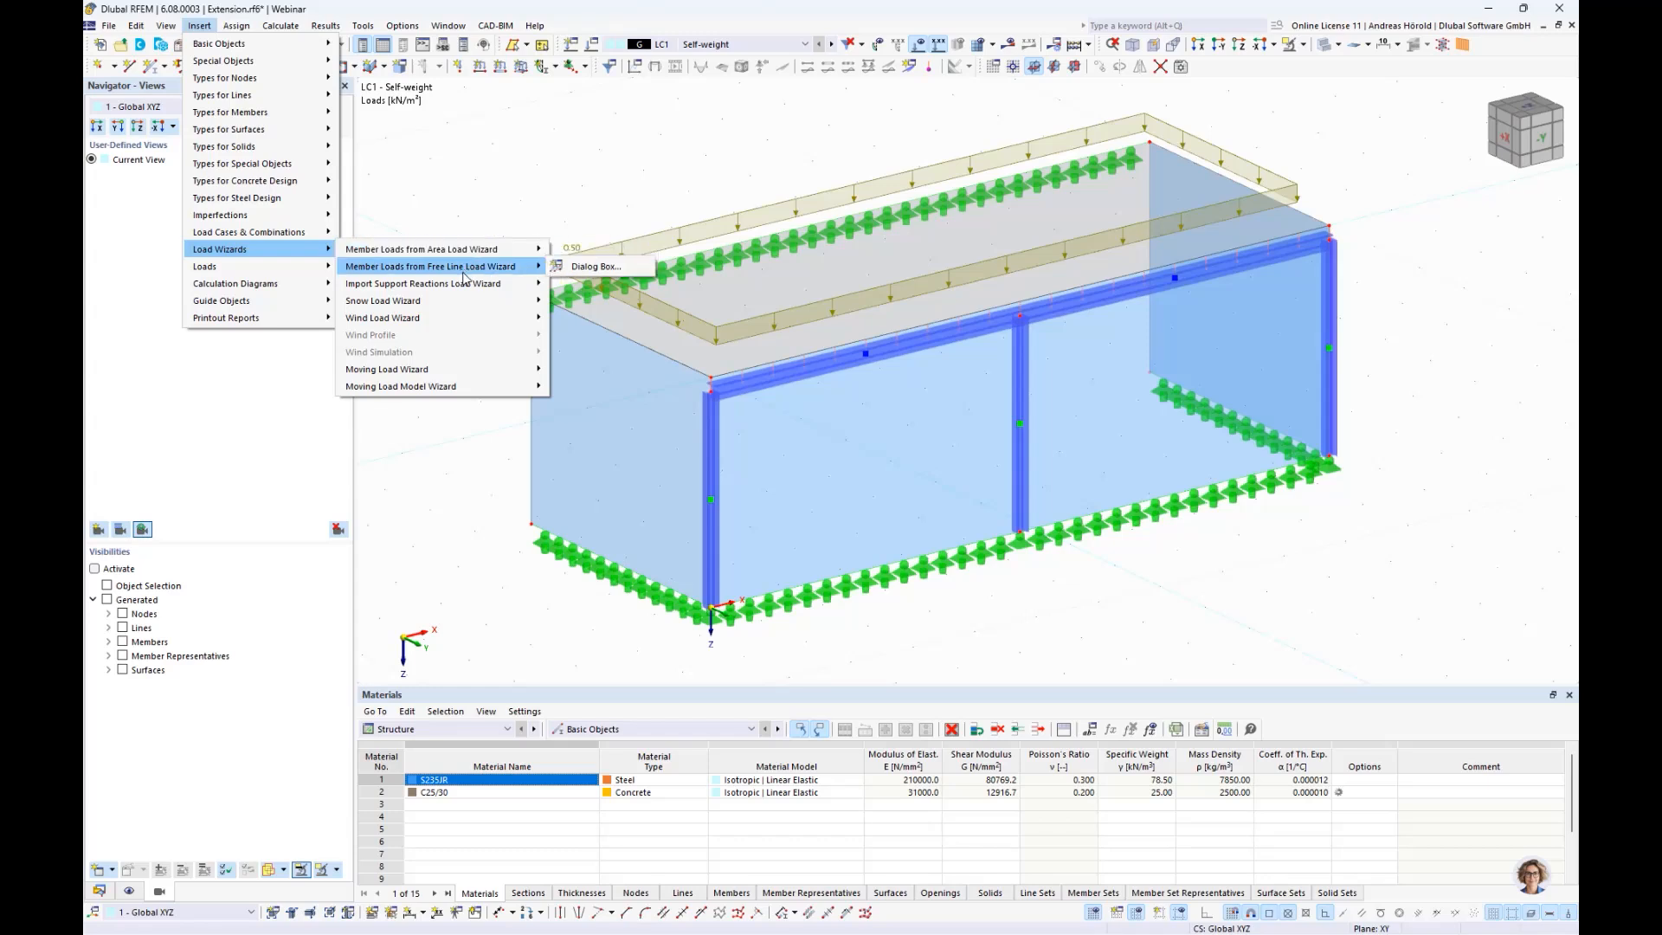
mouse_move(438, 290)
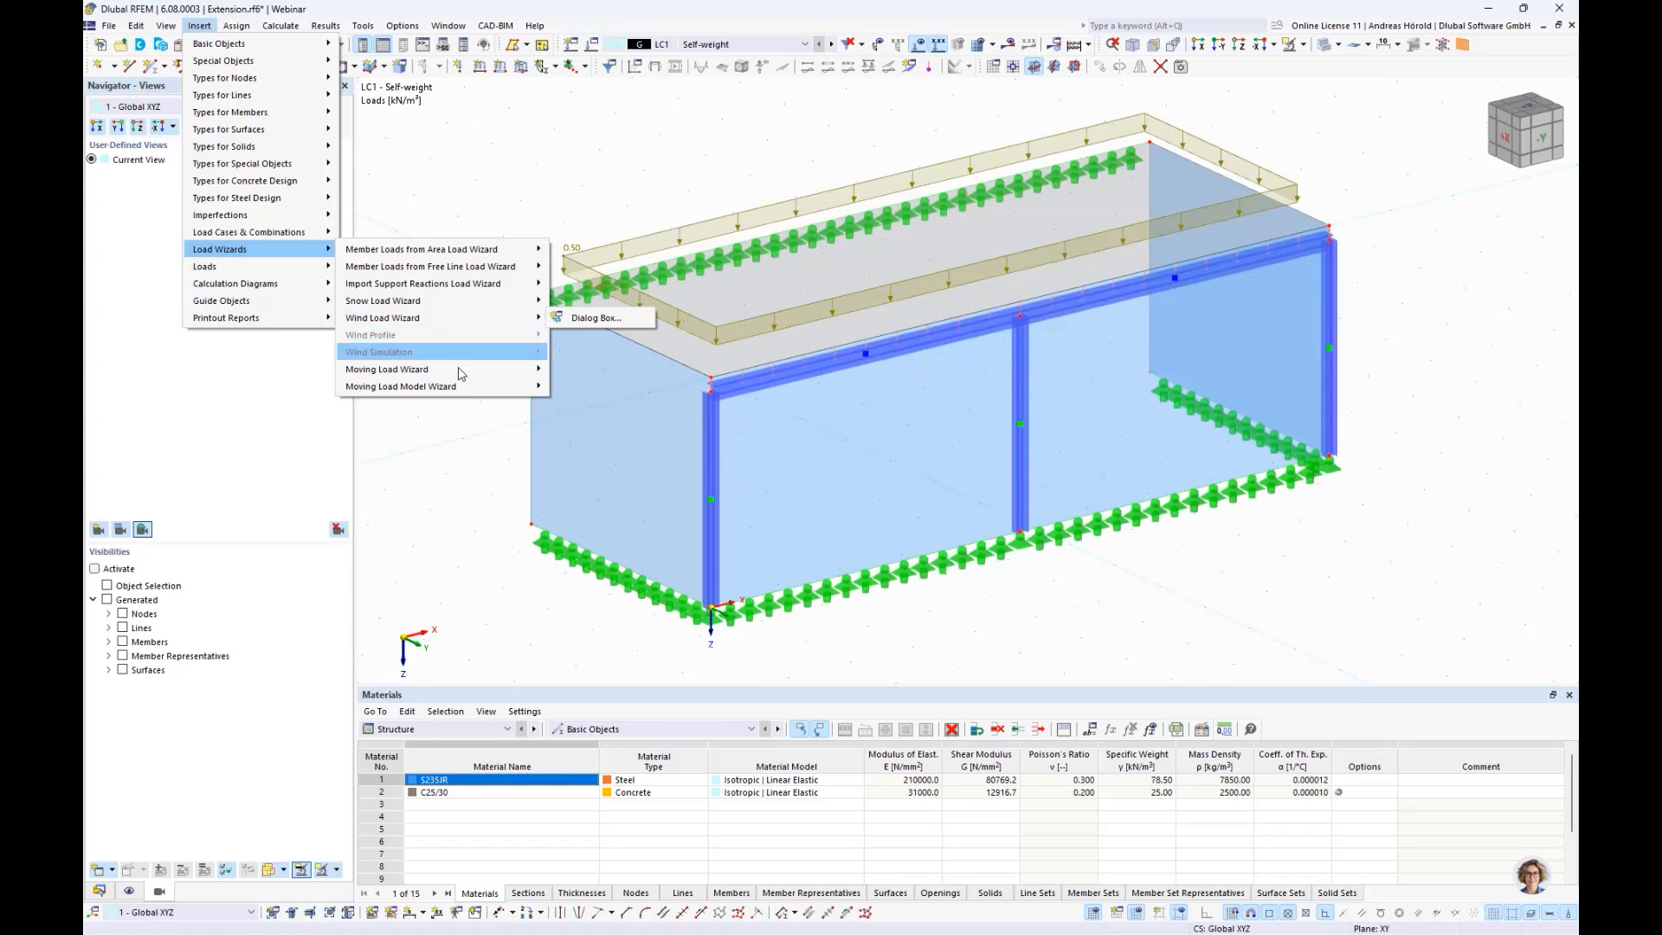
mouse_move(465, 371)
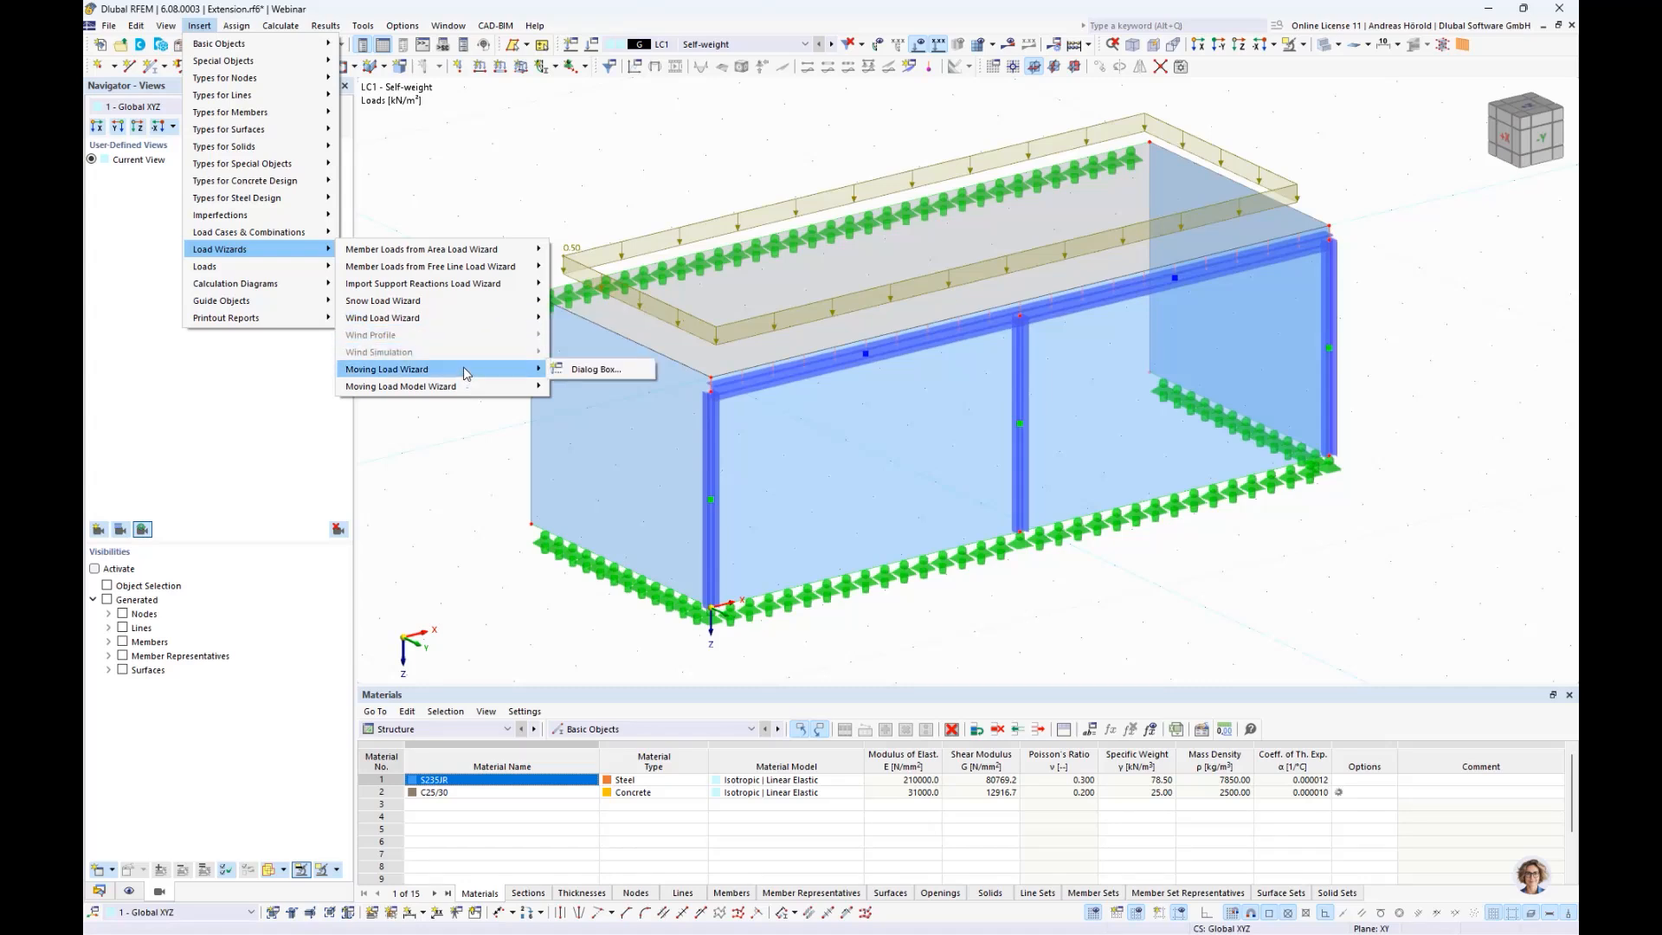
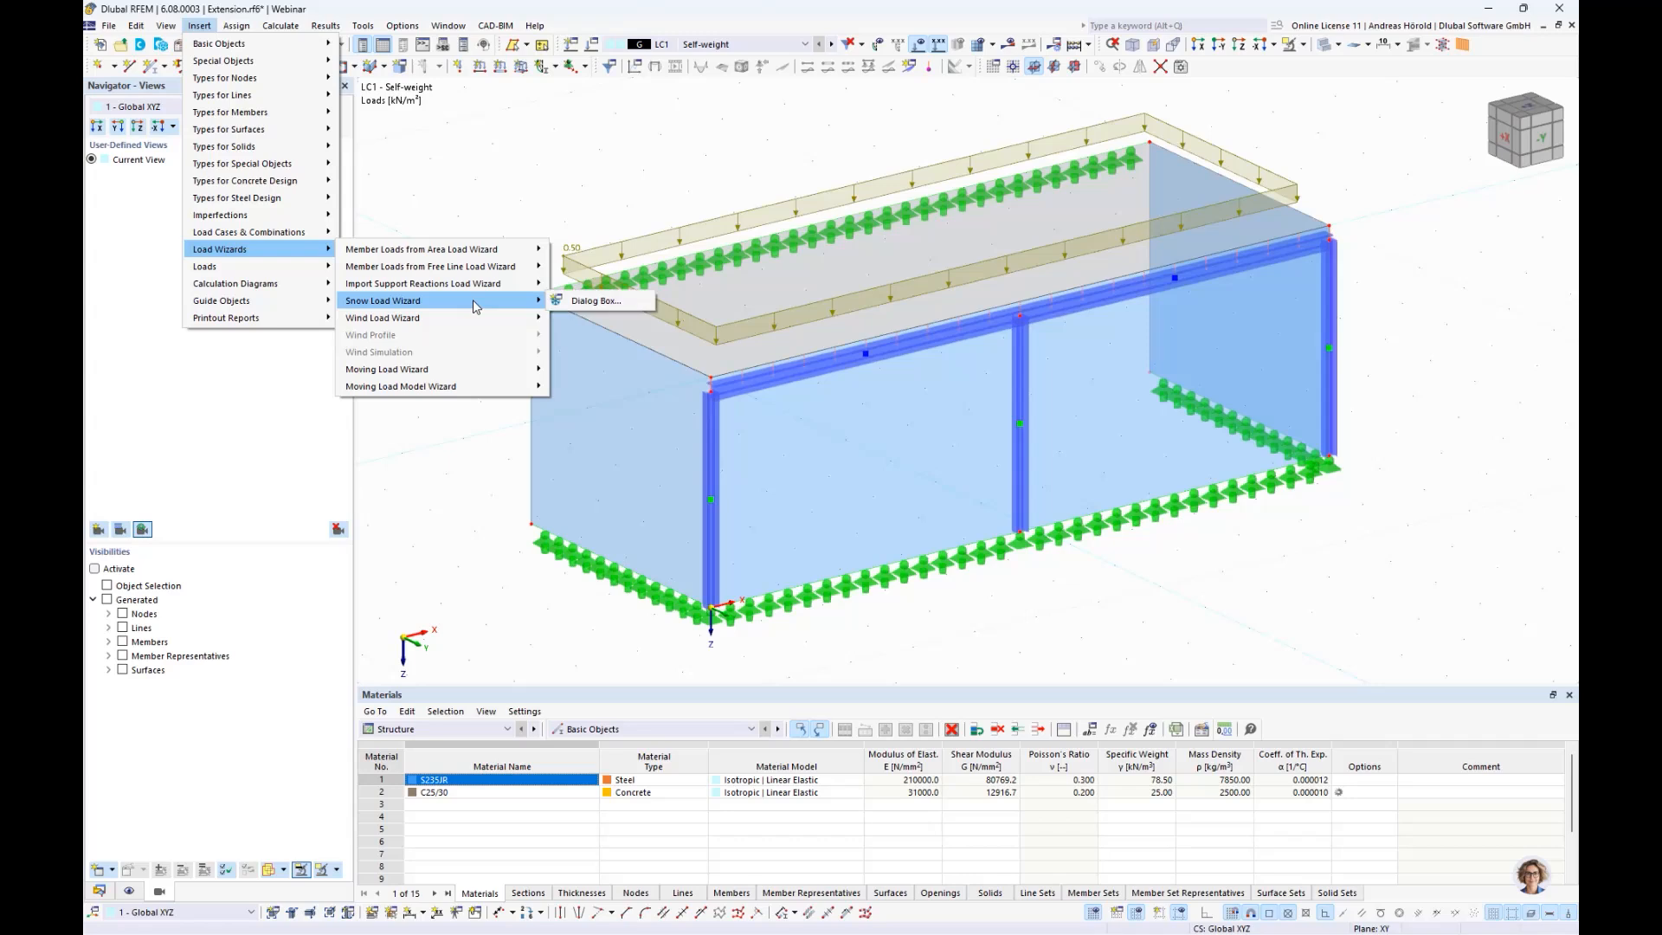
left_click(597, 303)
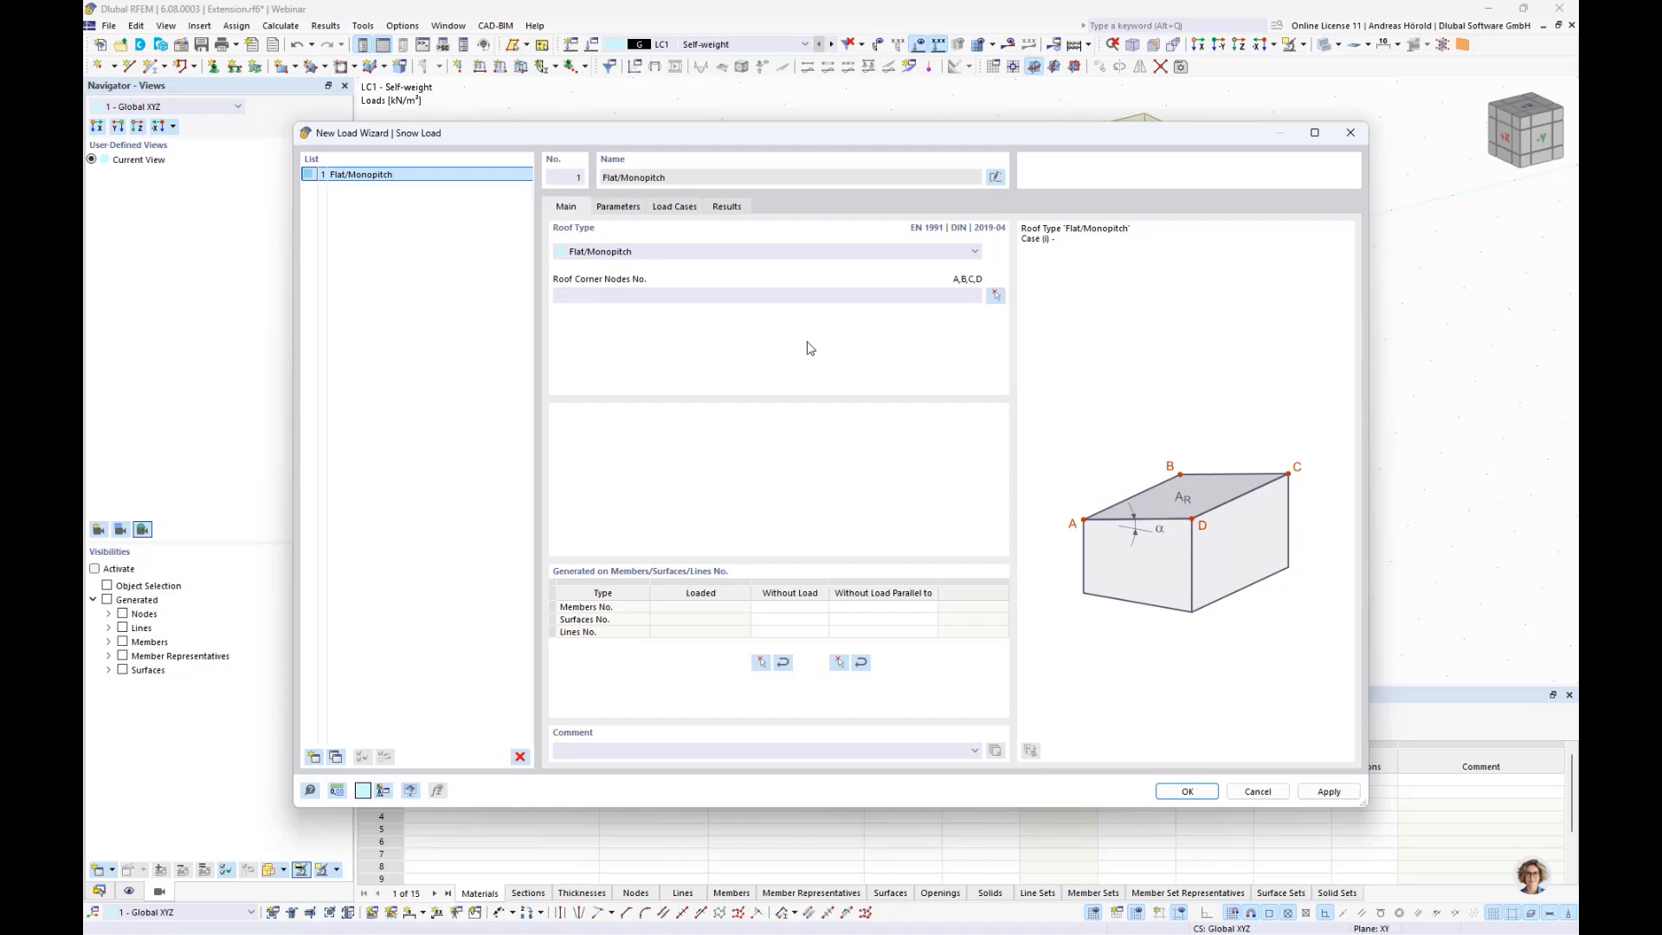
left_click(715, 253)
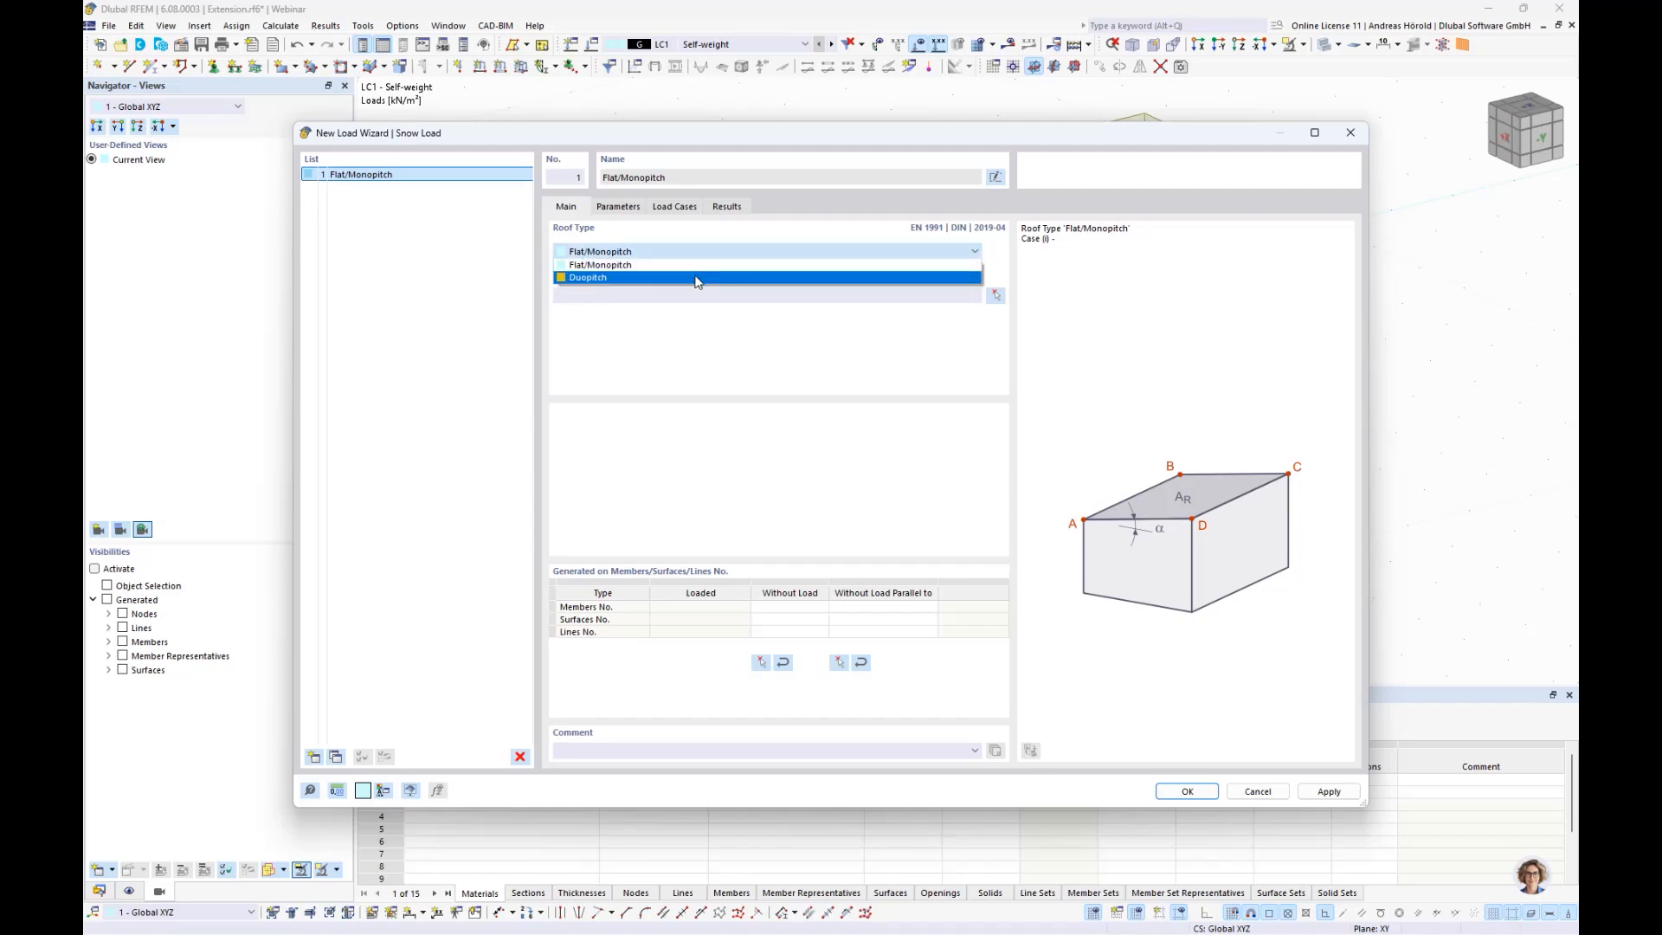
left_click(704, 264)
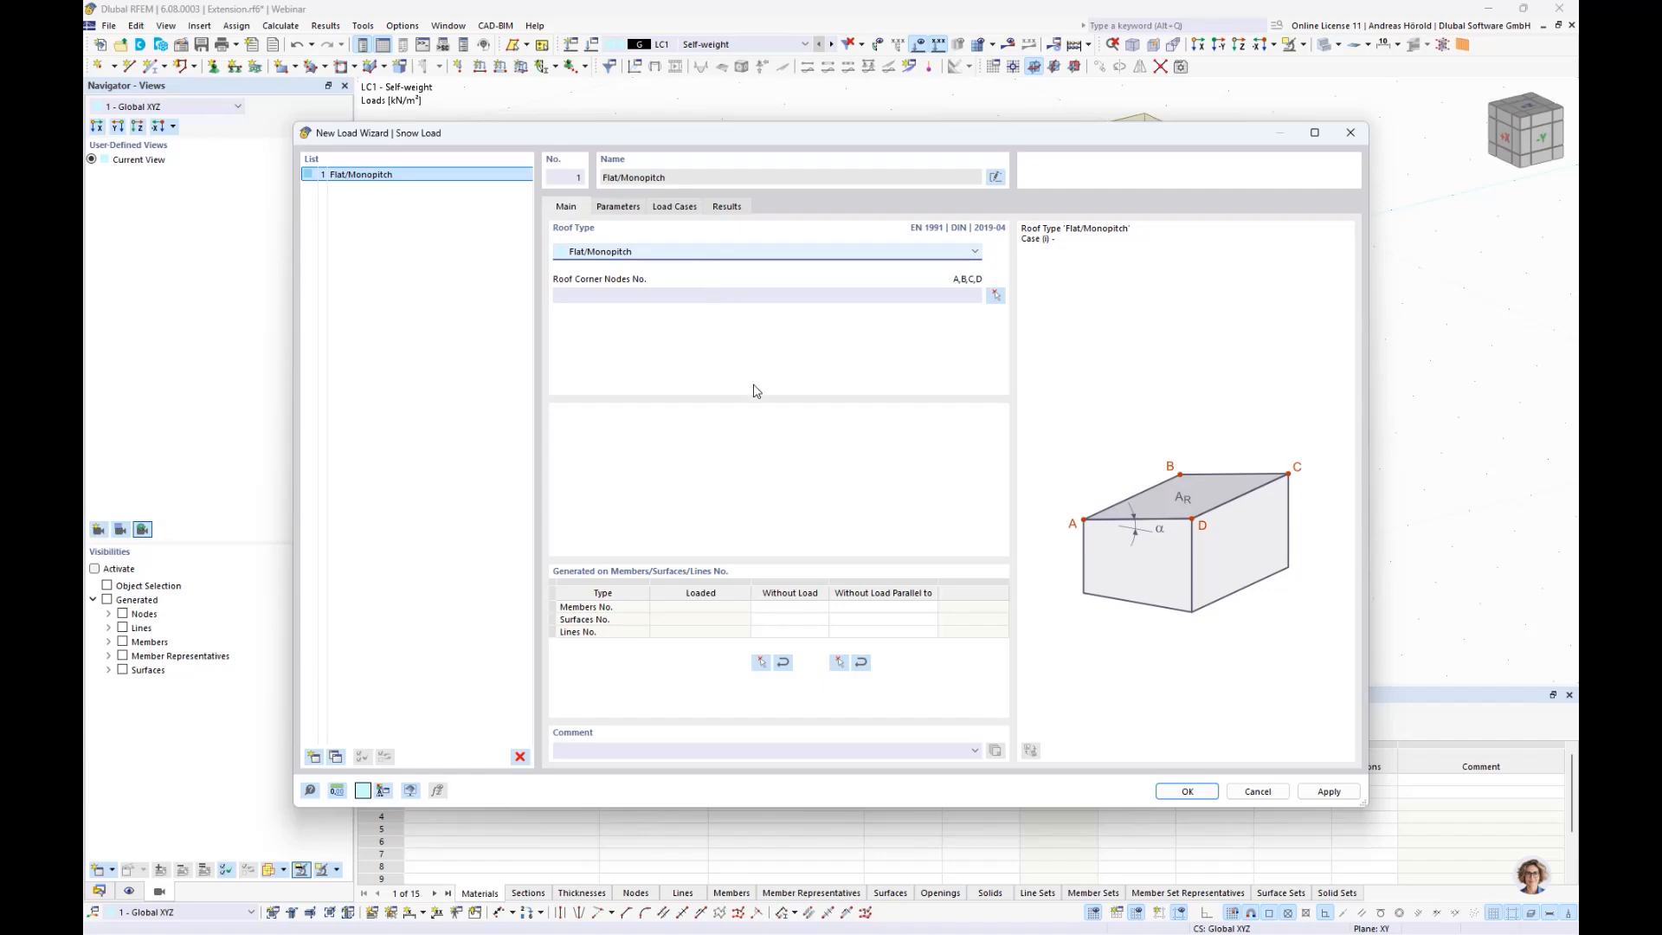
- Pick the slab's four corner nodes 9, 10, 11 and 7 in order as roof corners A, B, C and D
left_click(996, 296)
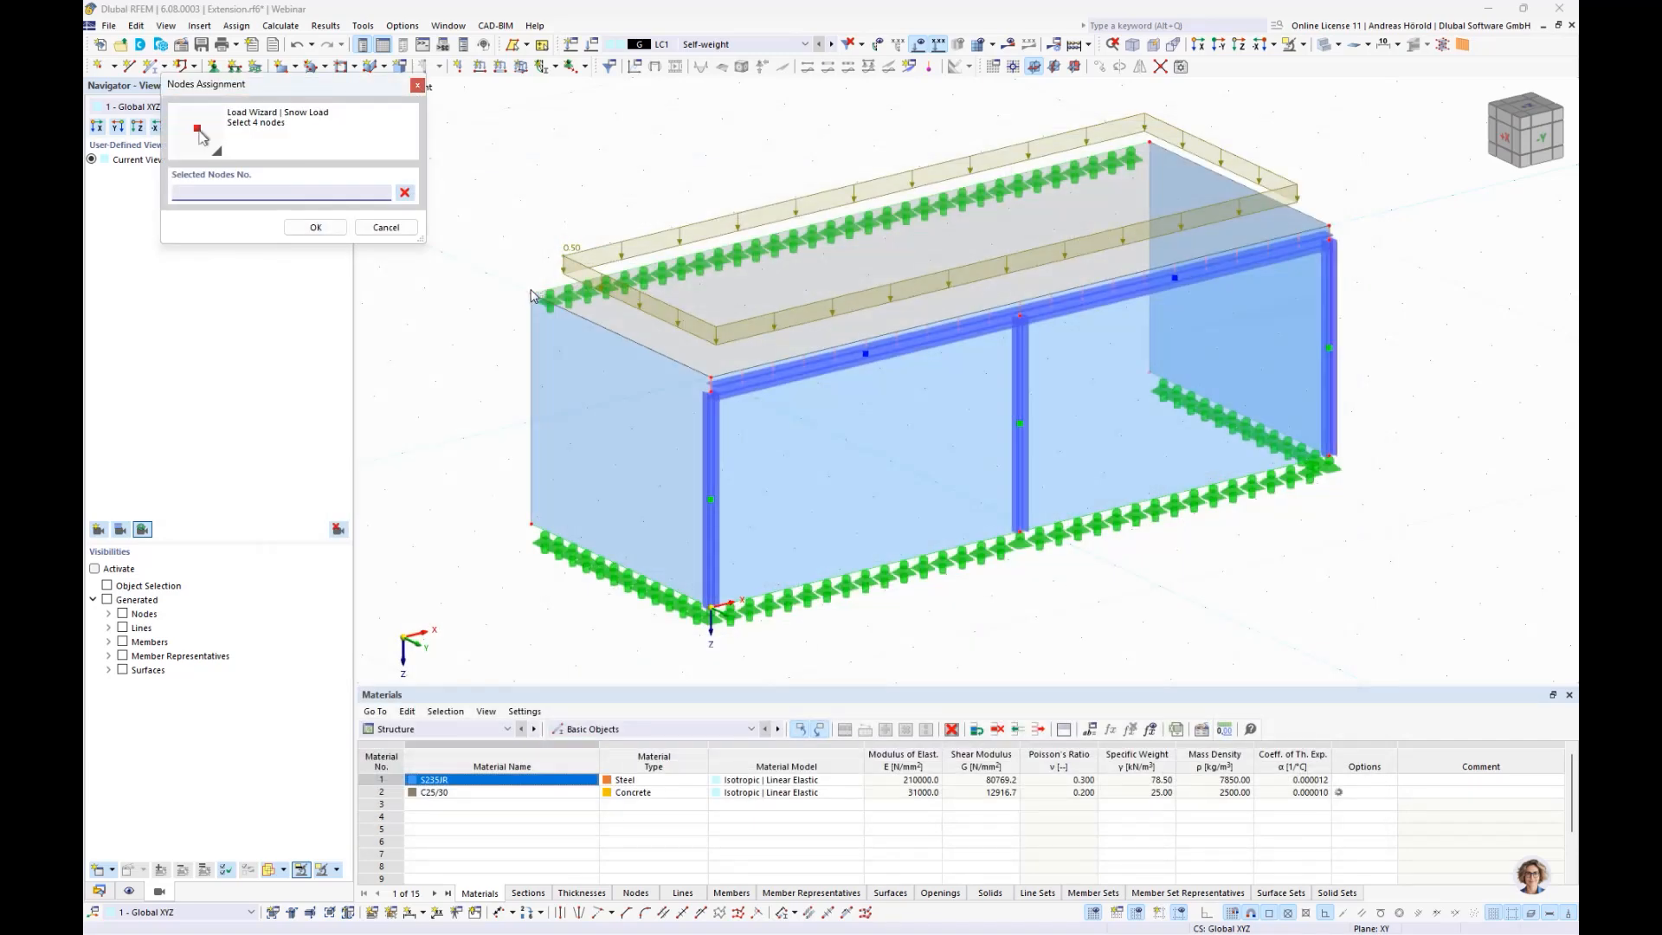
left_click(532, 295)
left_click(1149, 142)
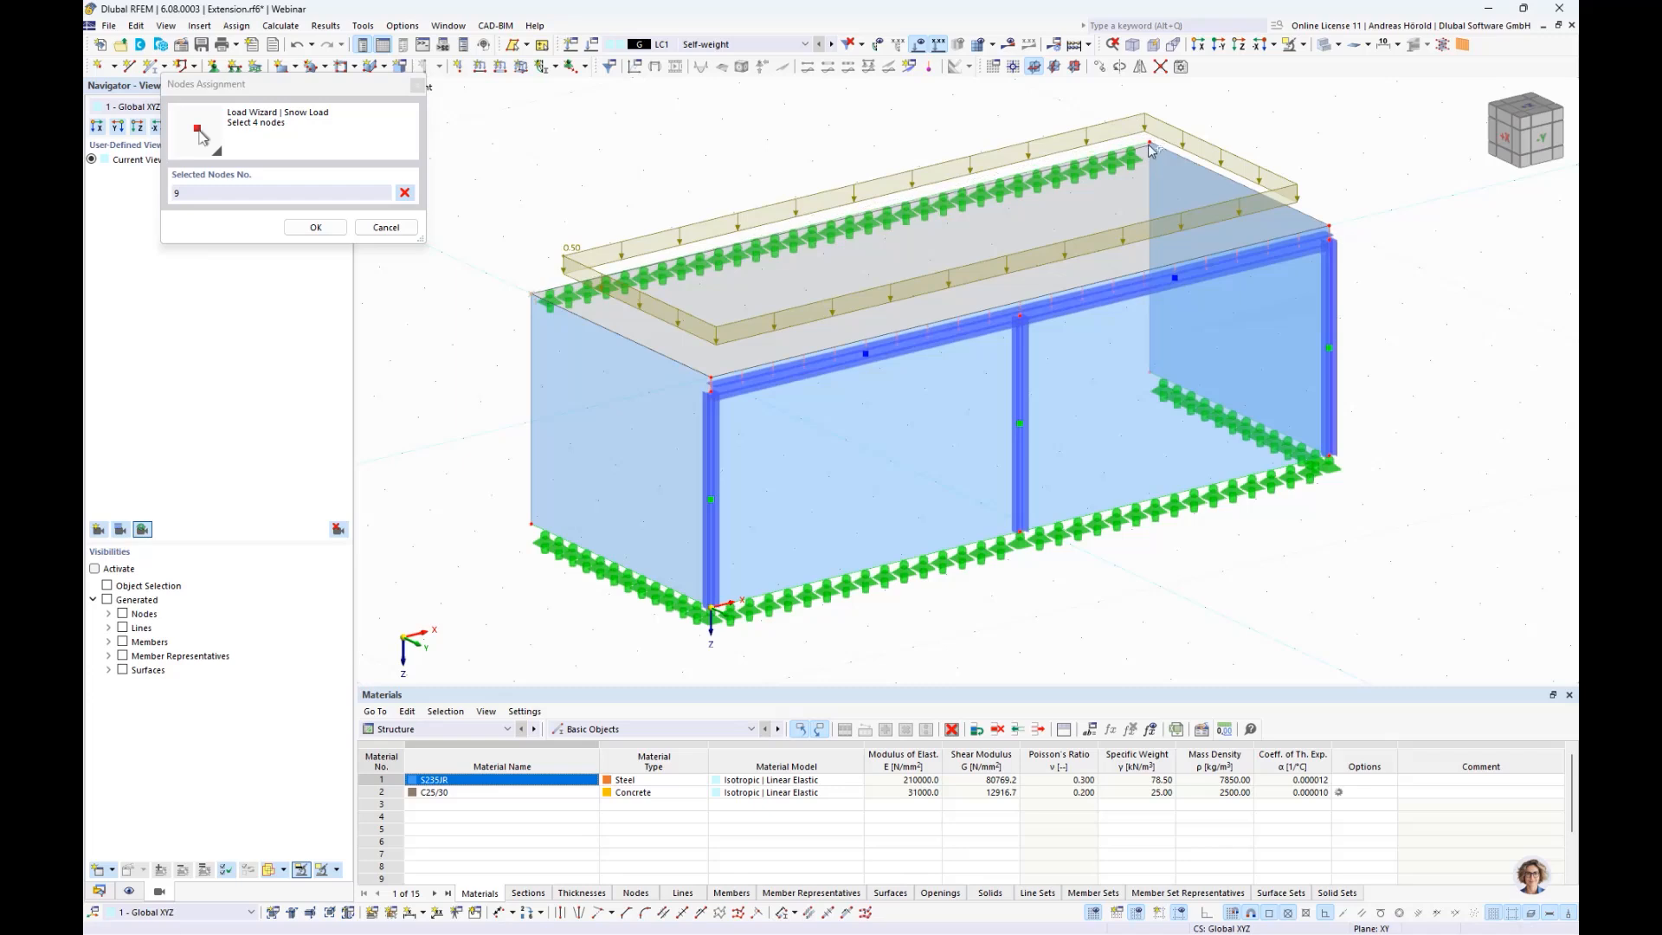
left_click(1331, 229)
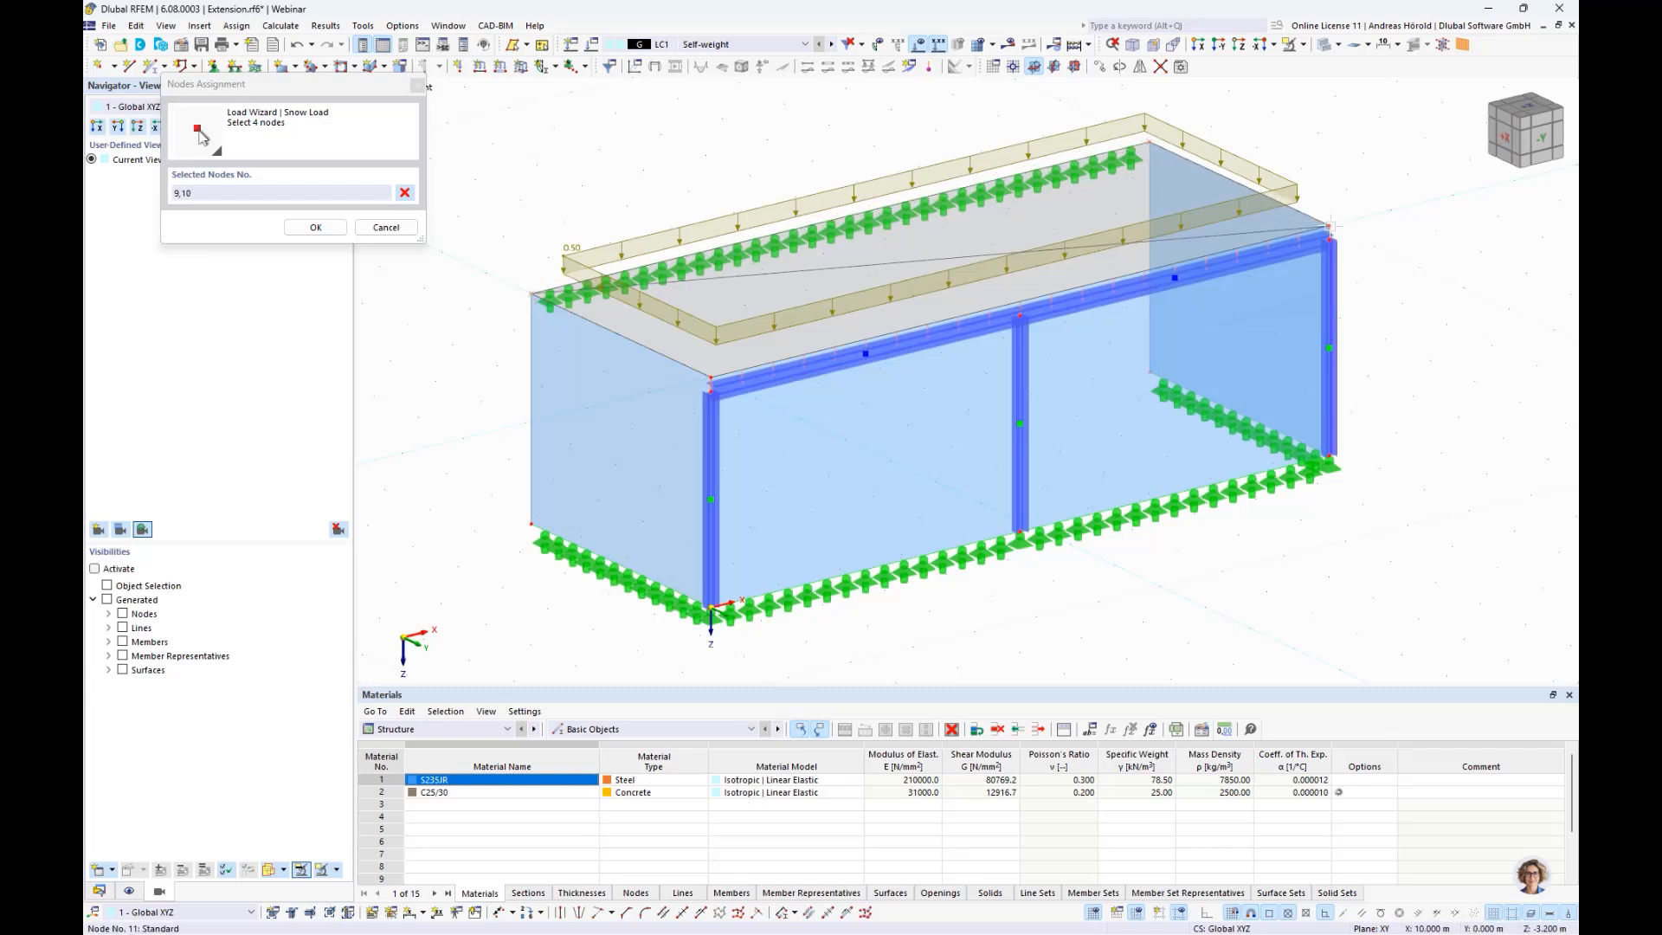
left_click(712, 379)
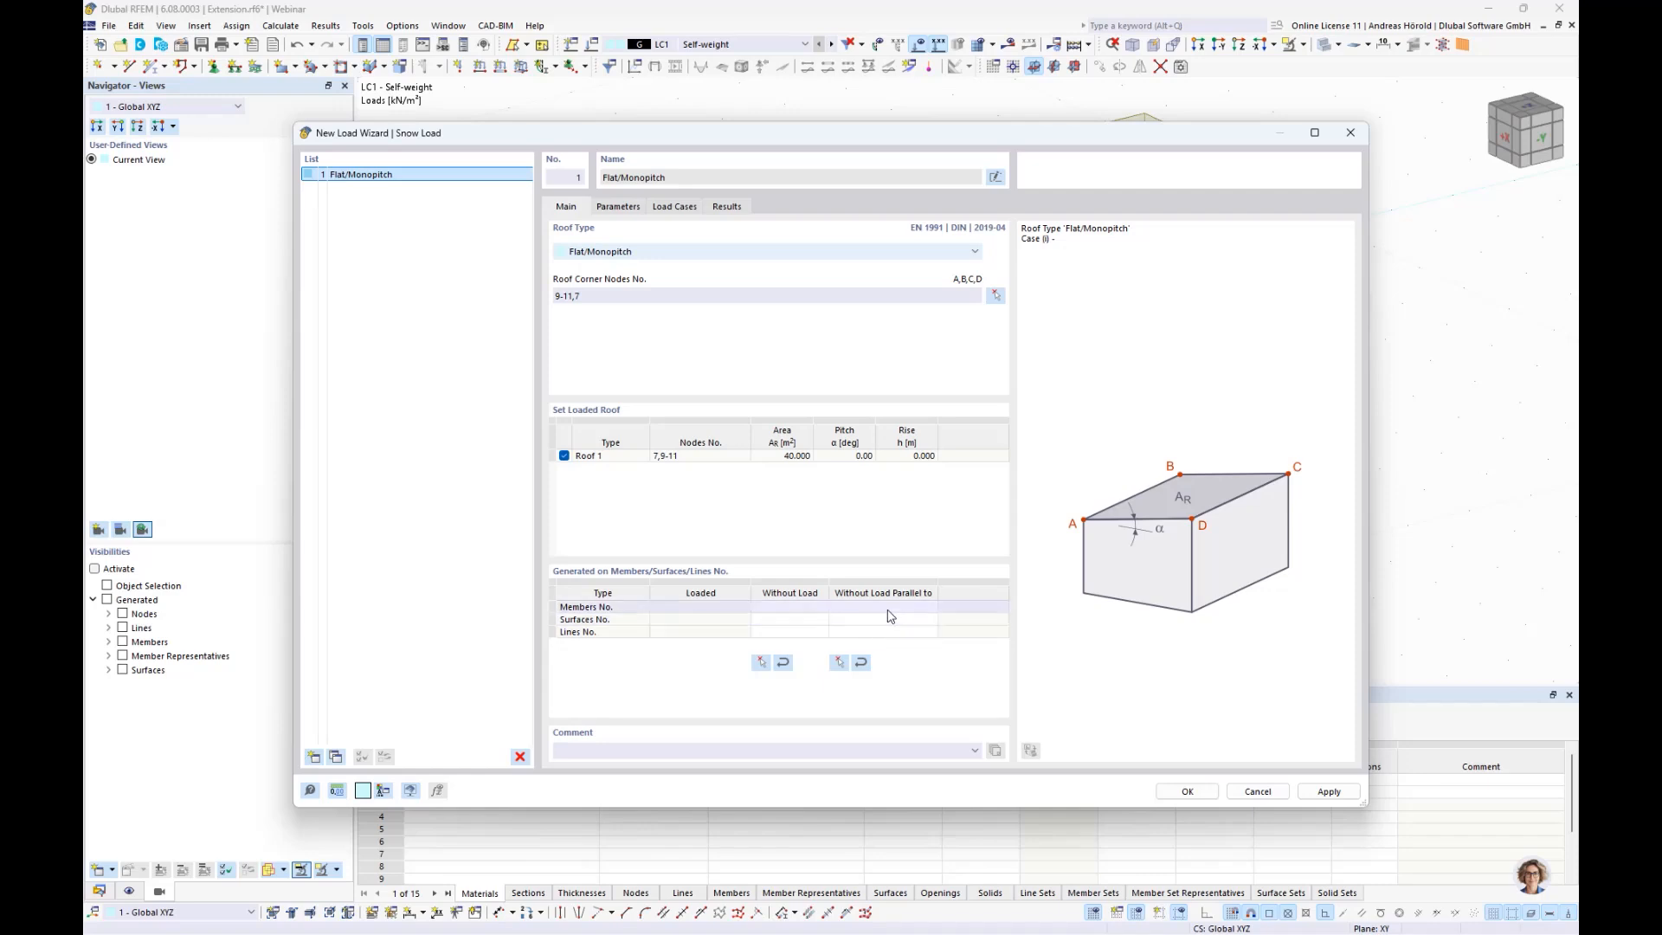
- Review the snow load parameters and create a new load case for snow Case (i)
left_click(616, 208)
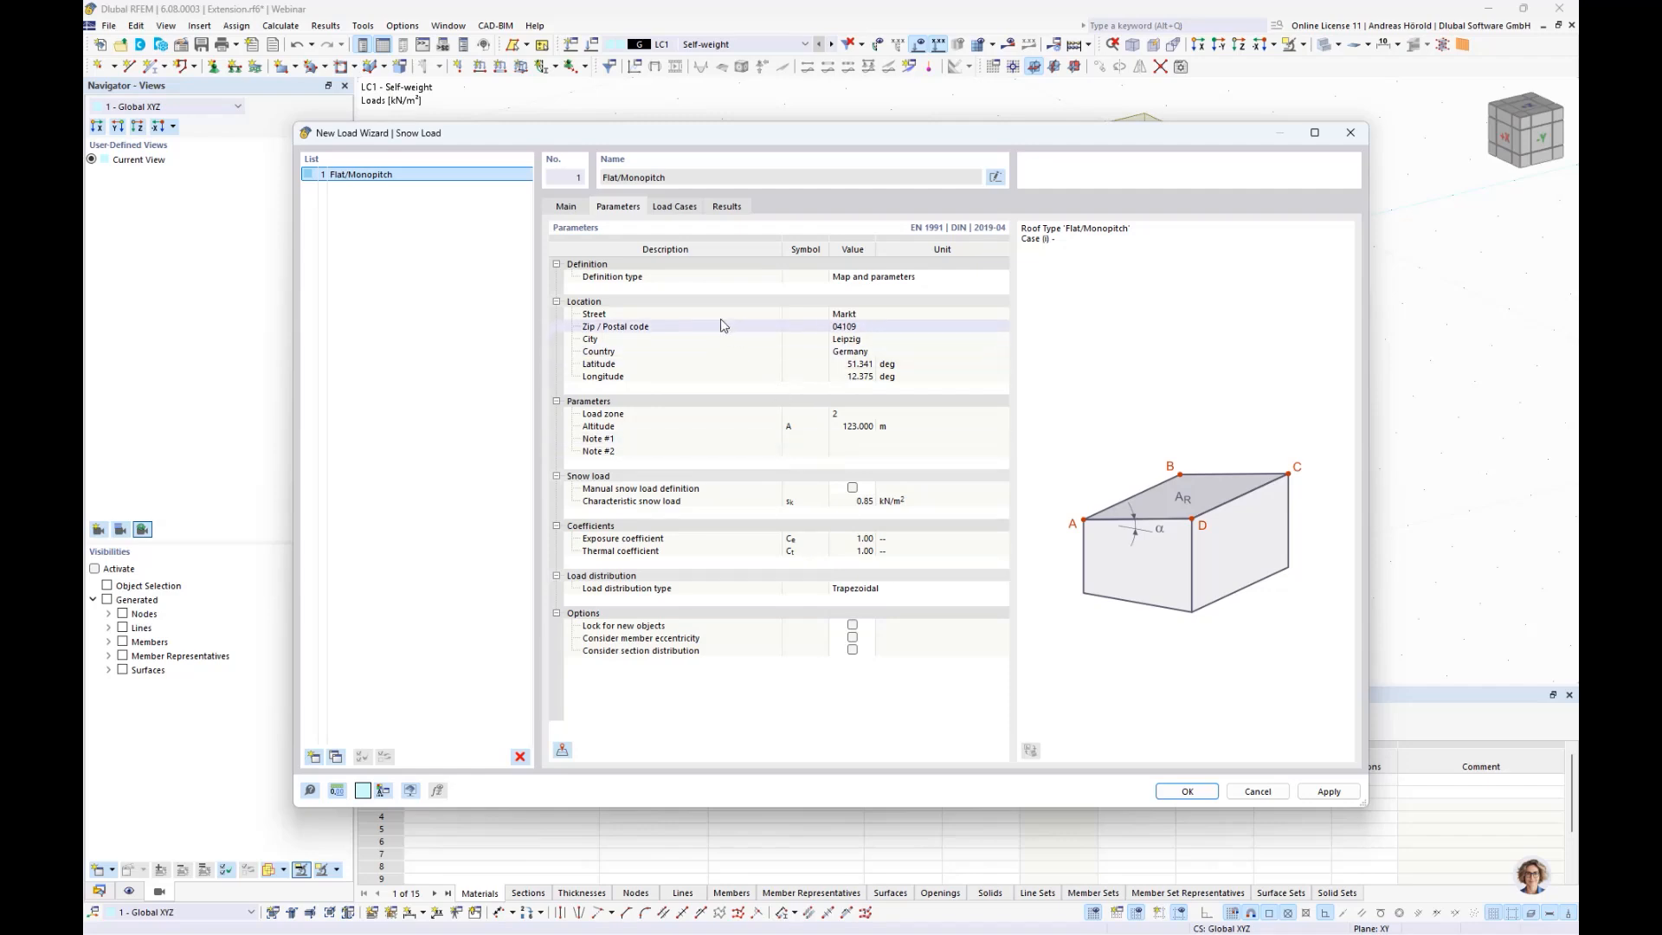
left_click(671, 208)
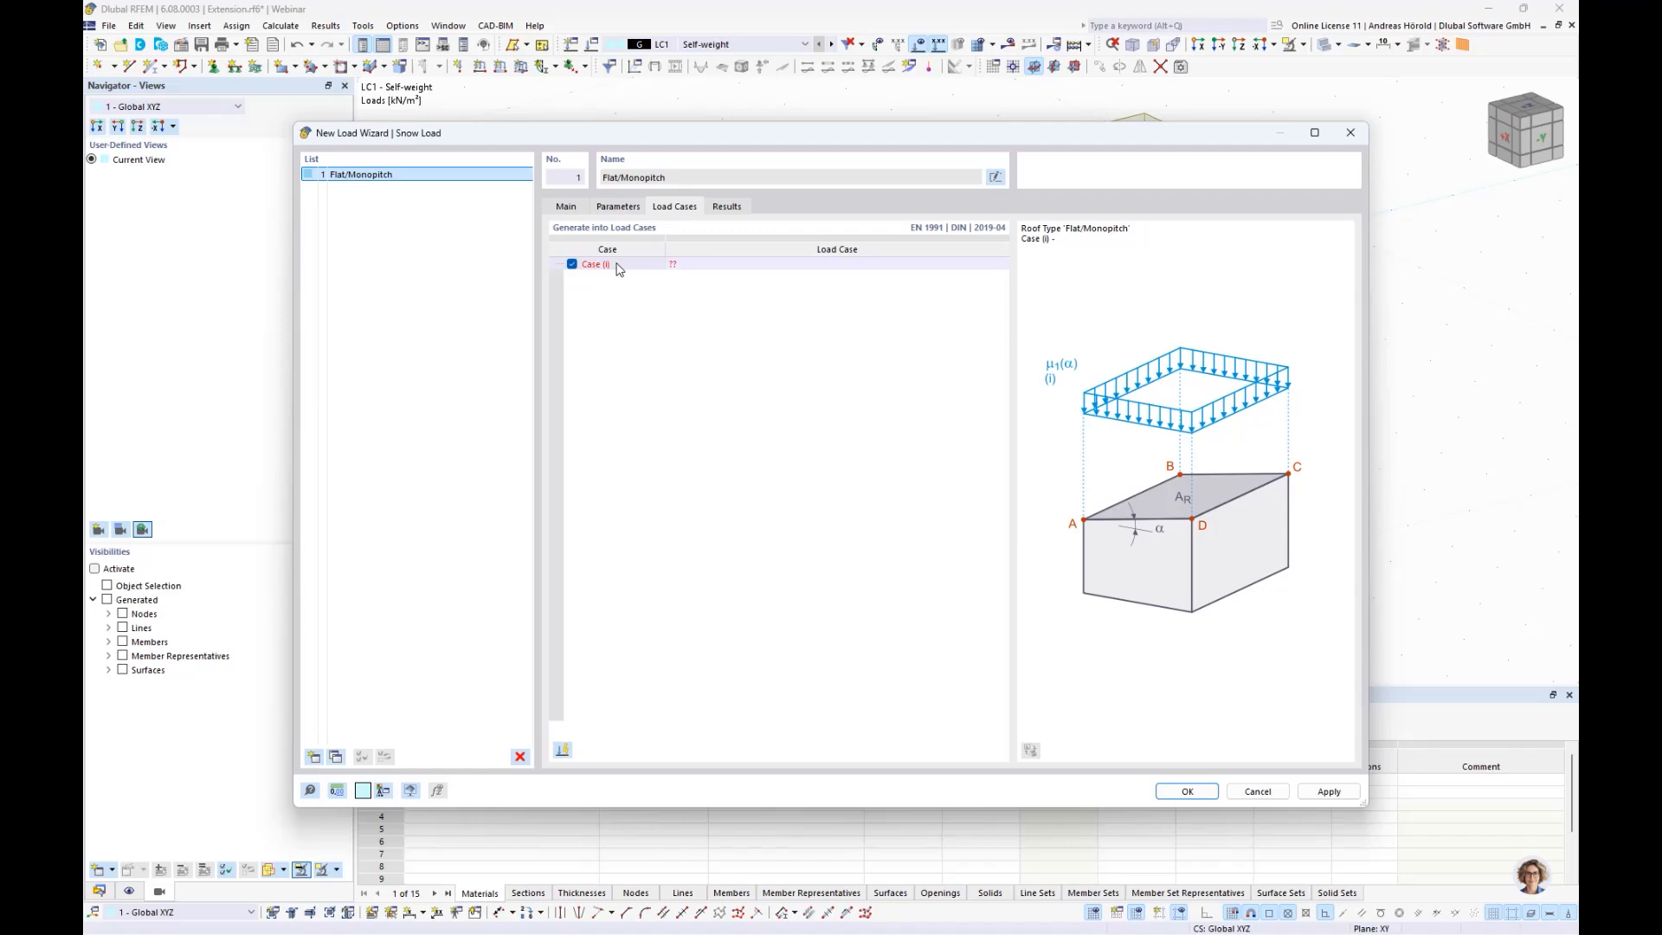
left_click(562, 749)
double_click(829, 263)
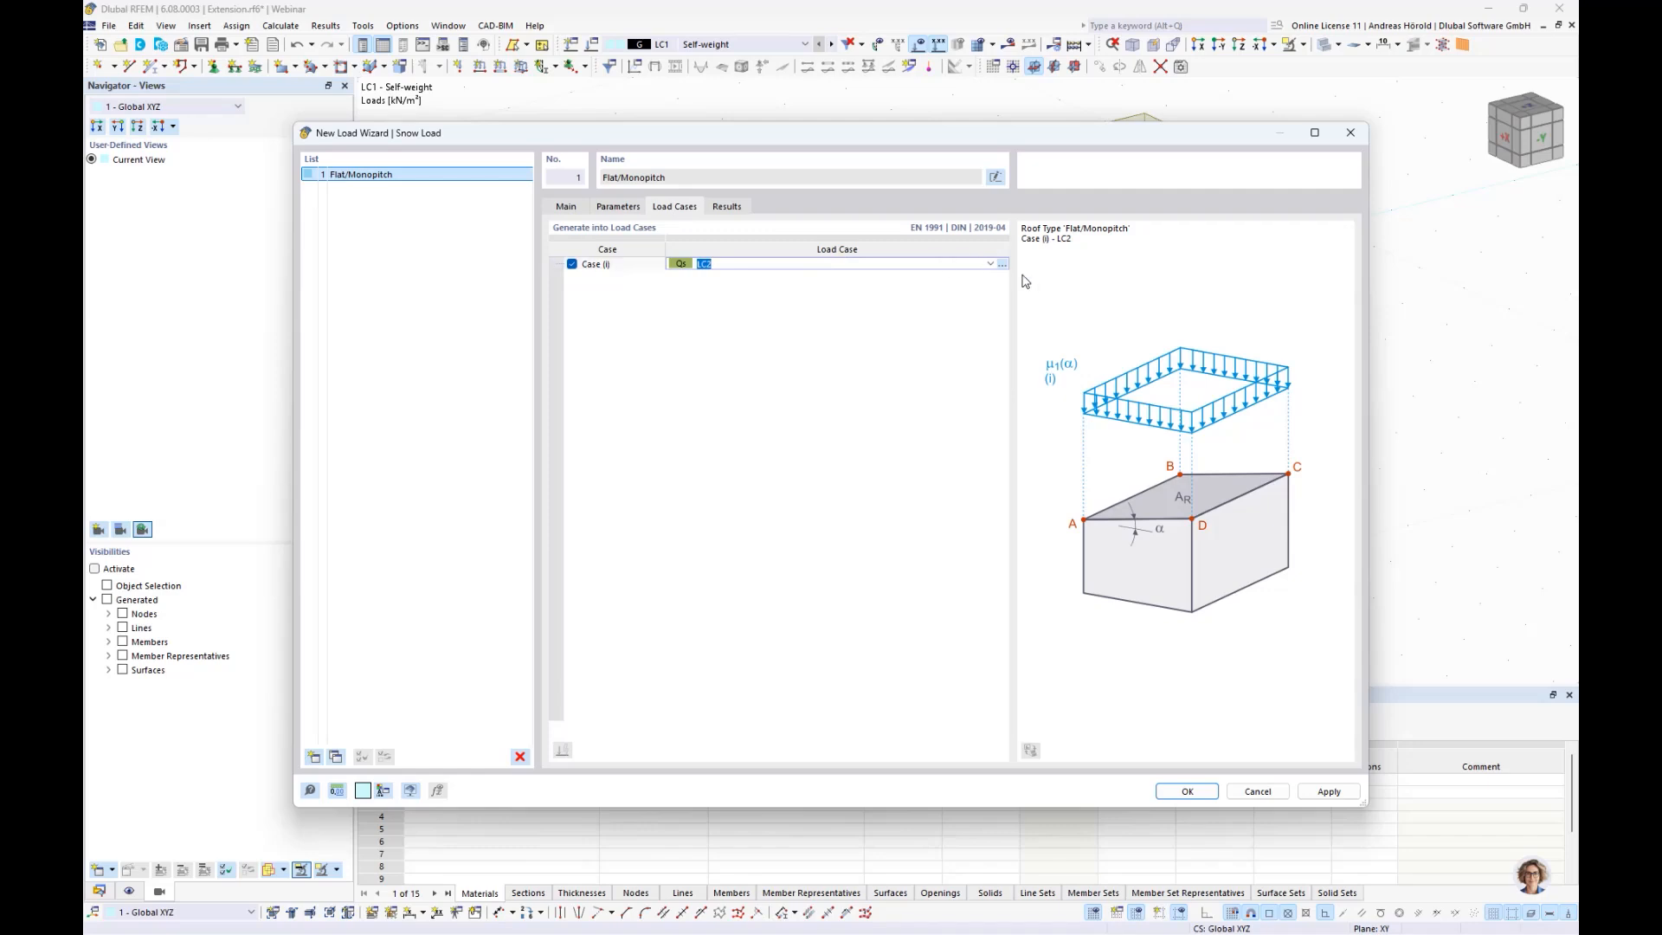
- Rename load case LC2 as Snow and generate the snow load on the roof from the wizard
left_click(1002, 264)
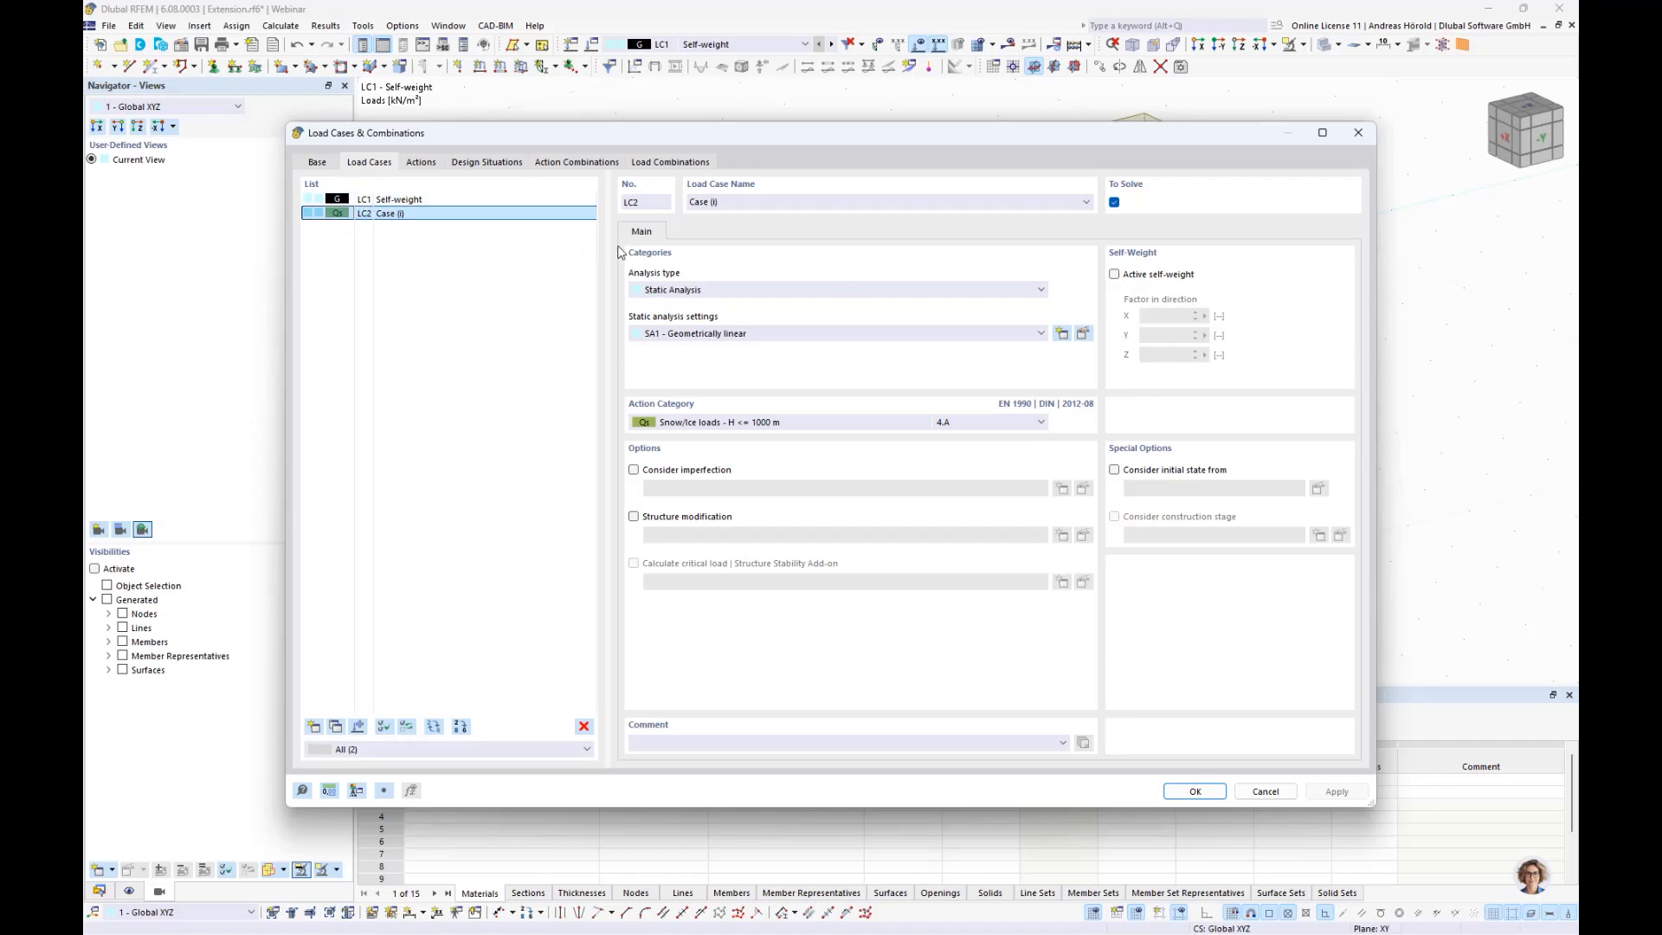
left_click(719, 202)
left_click_drag(720, 202, 685, 201)
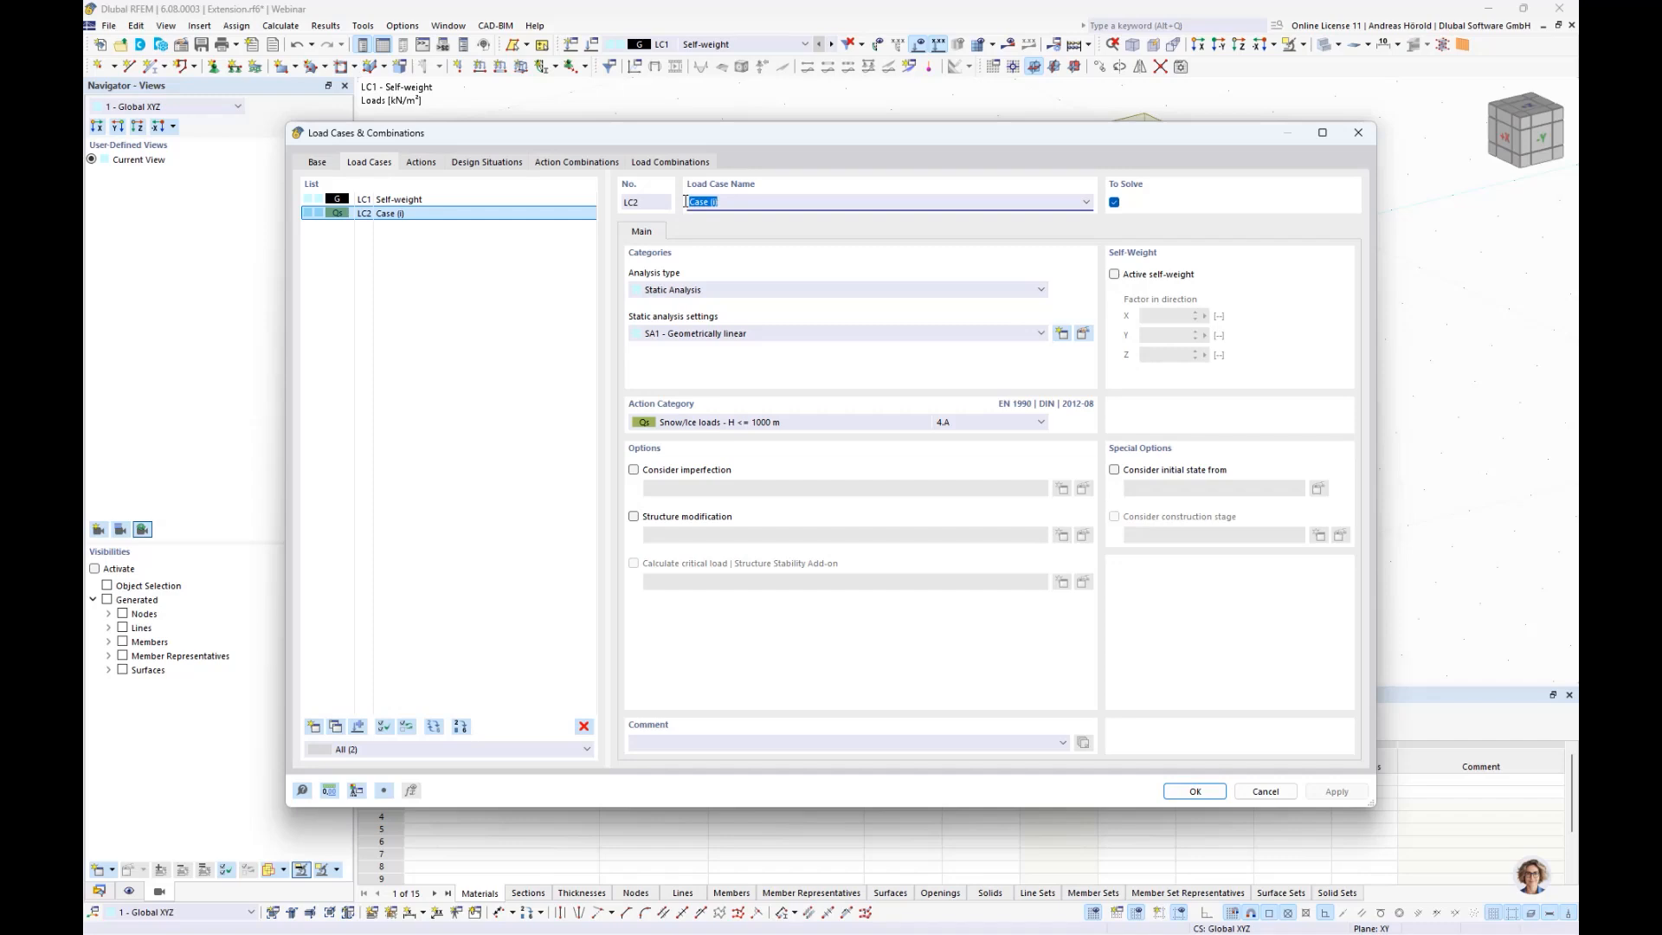
type("Snow")
left_click(1193, 792)
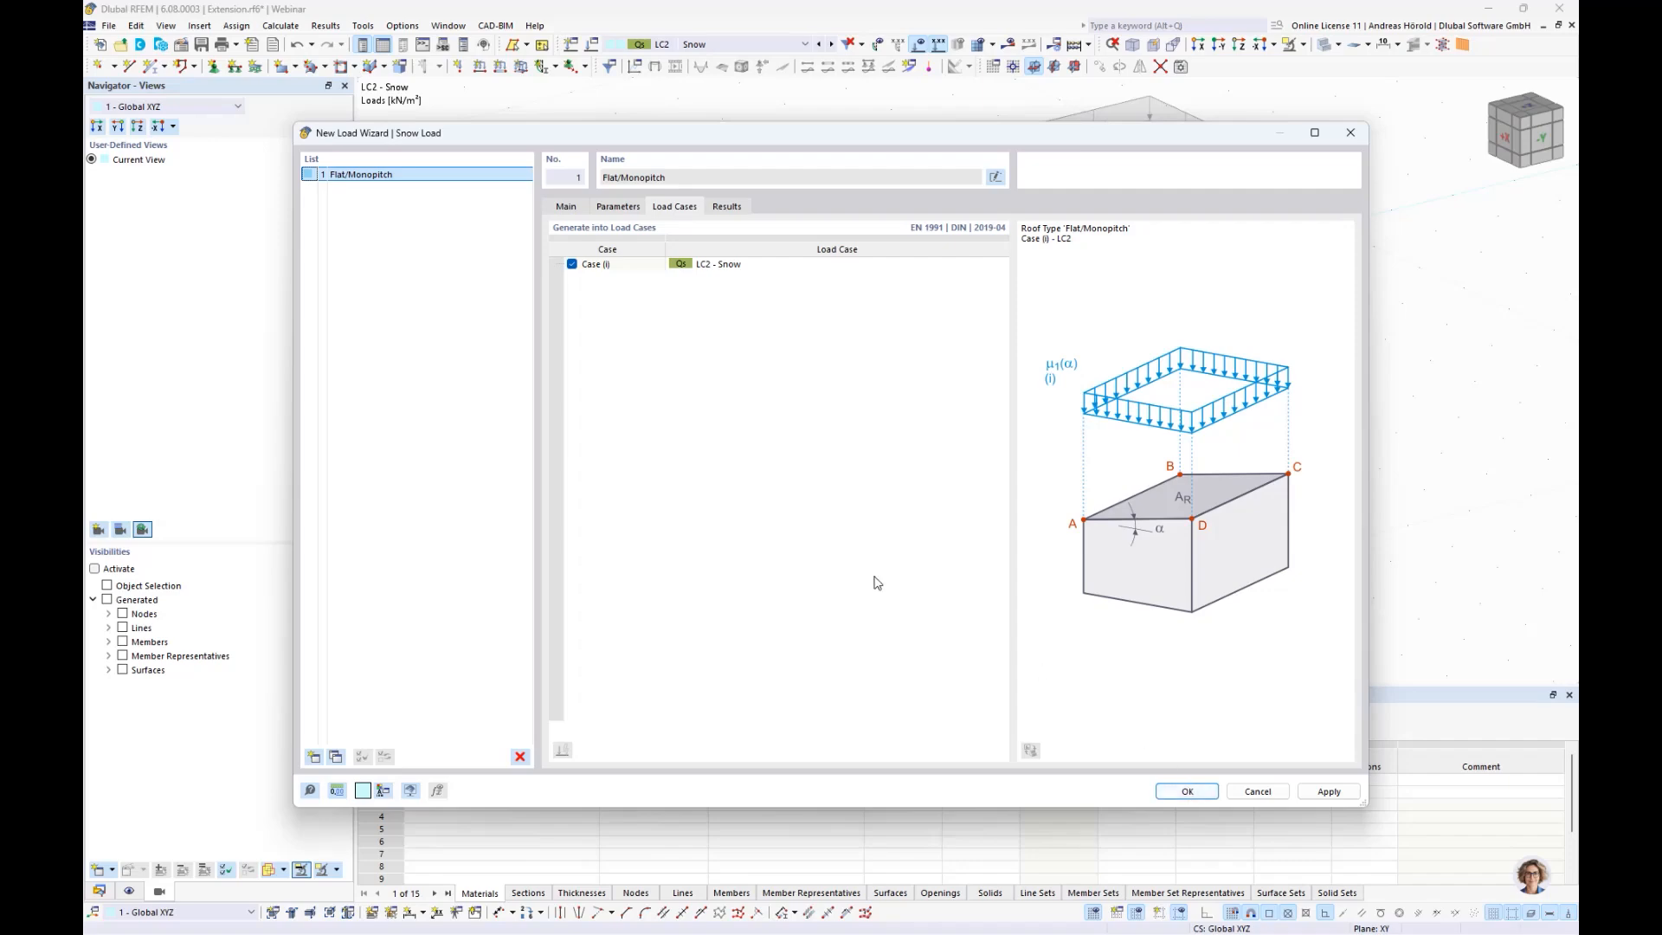
left_click(1188, 791)
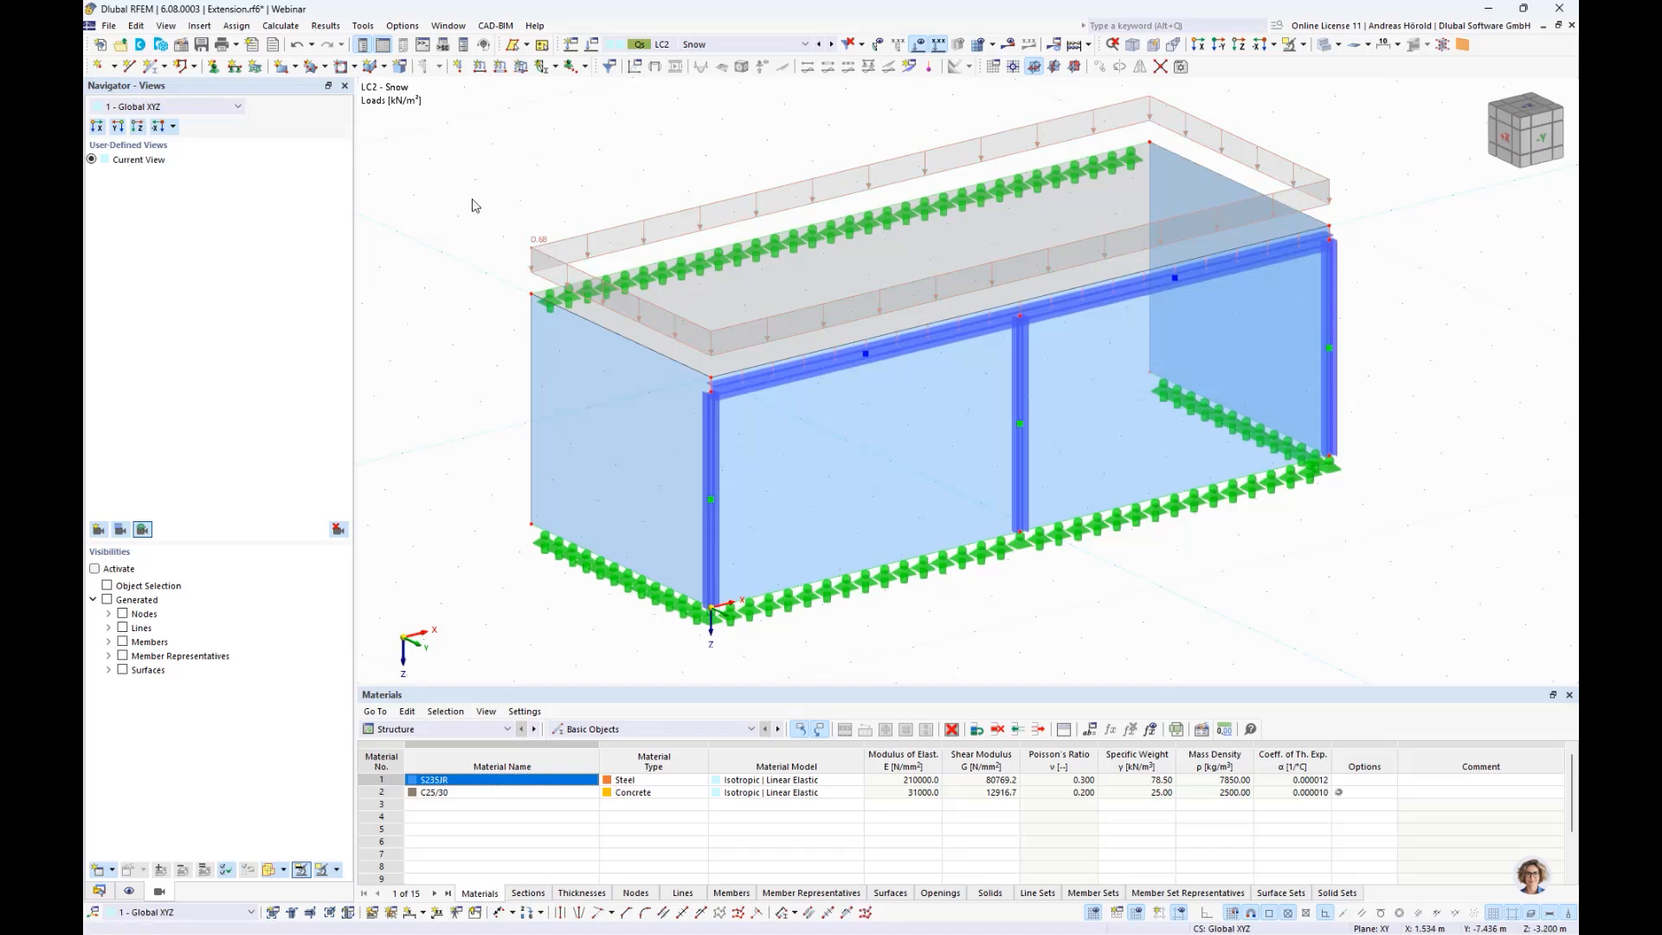
- Create a new Wind Load wizard with the type Vertical walls with flat/monopitch roof
left_click(200, 26)
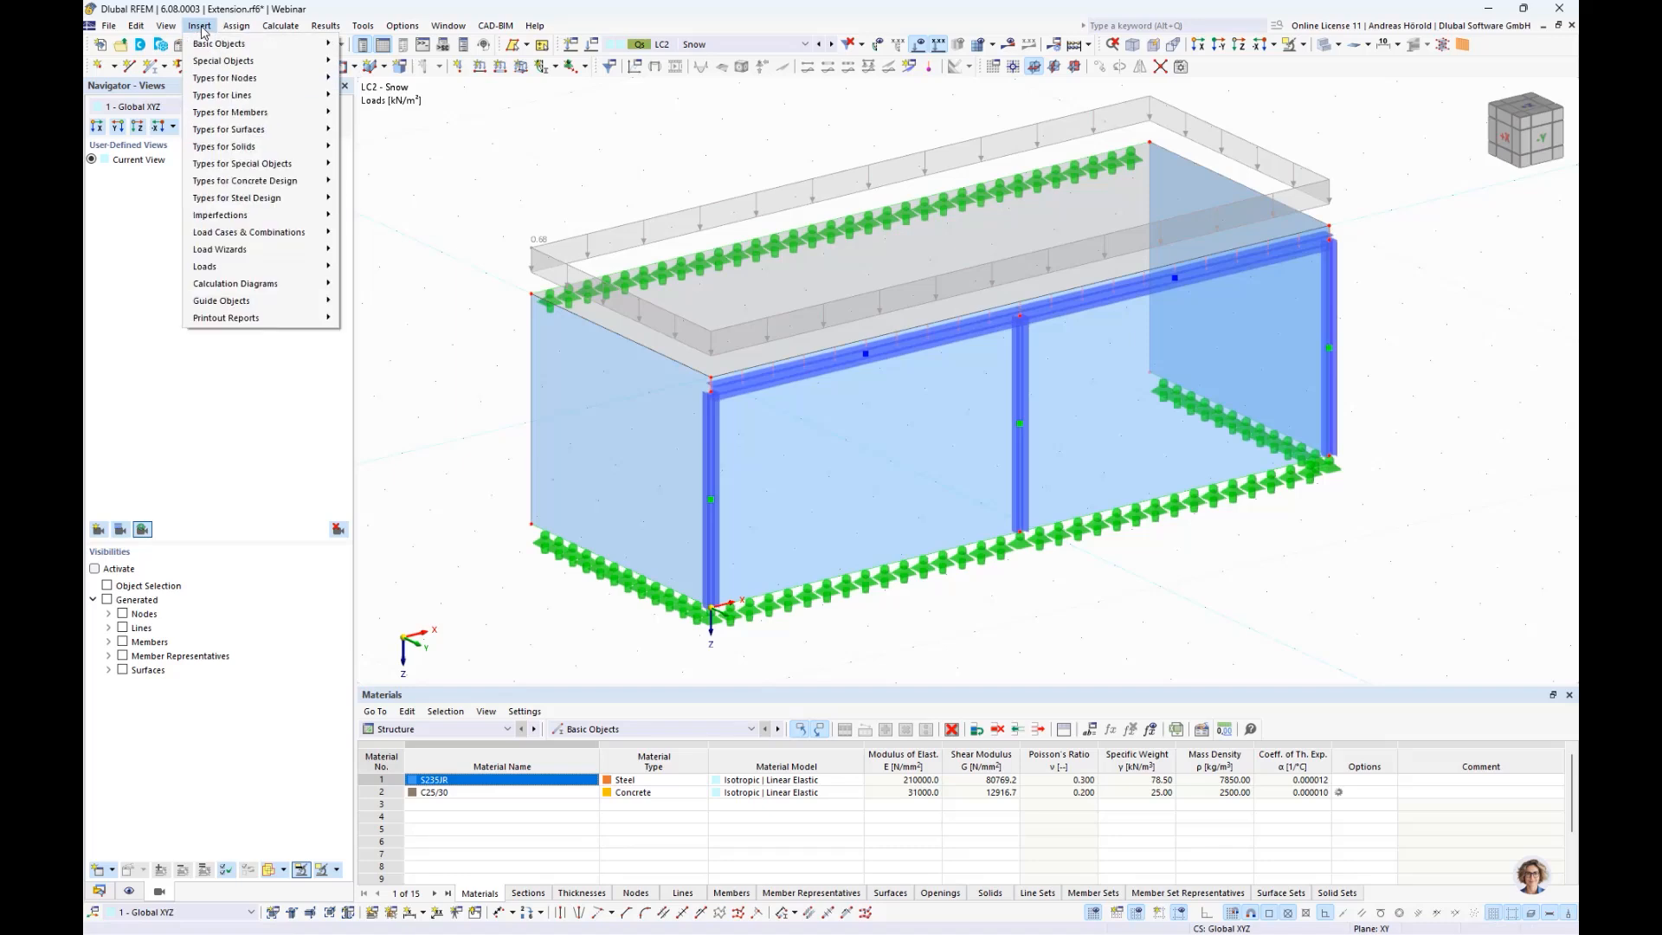
mouse_move(265, 247)
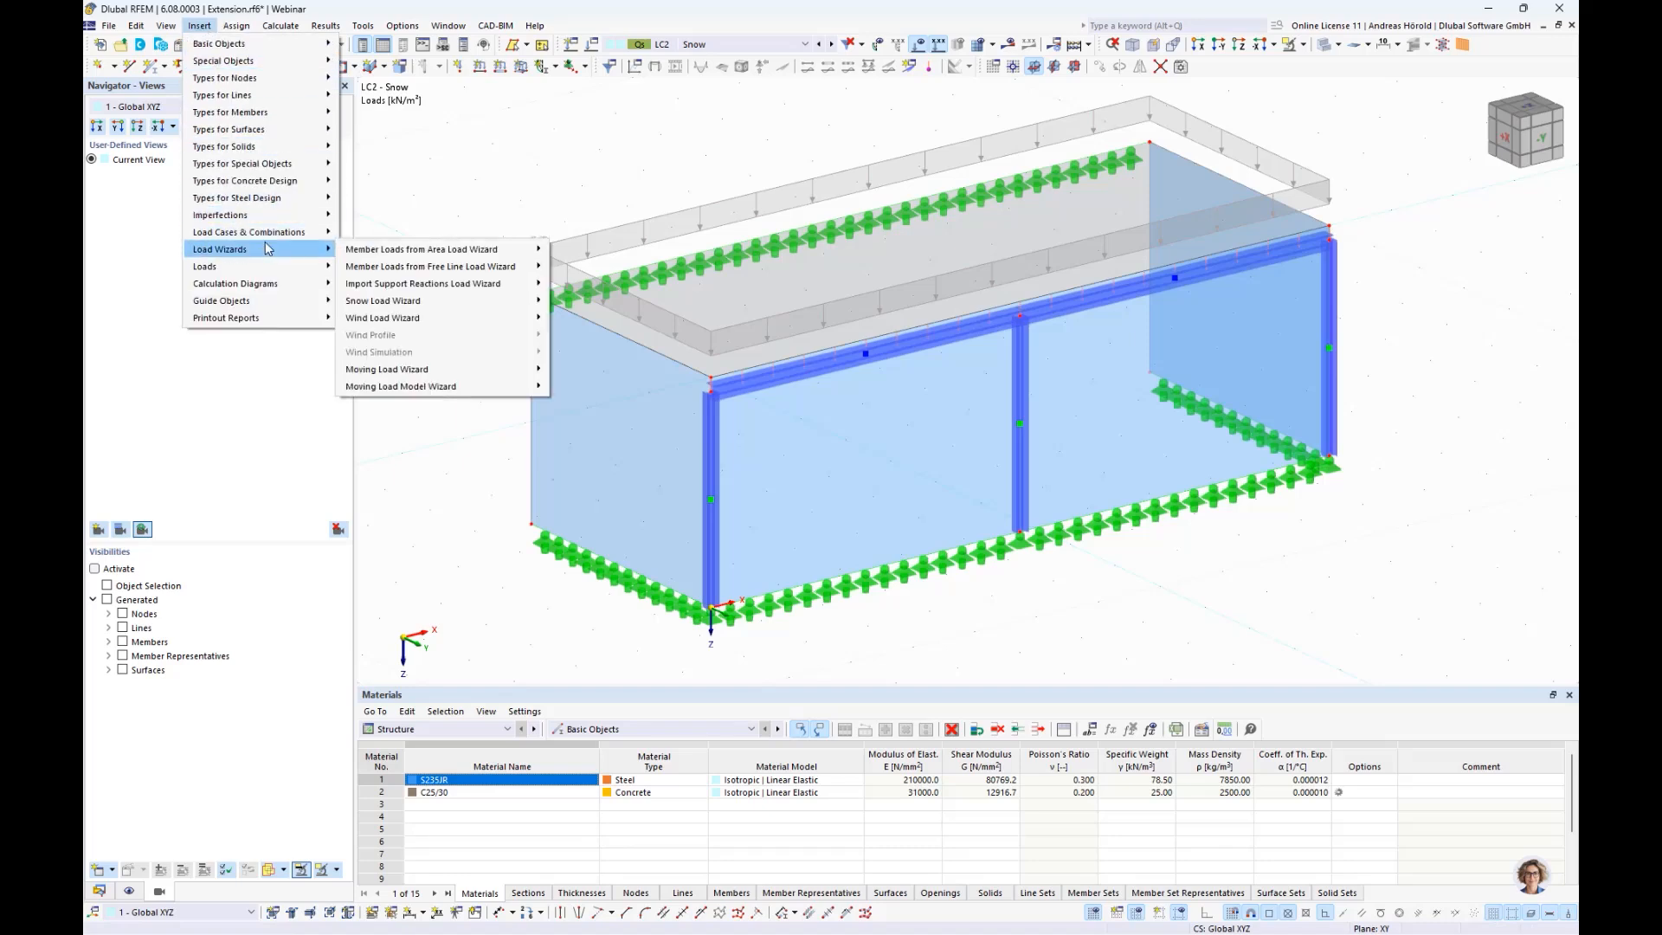
mouse_move(448, 317)
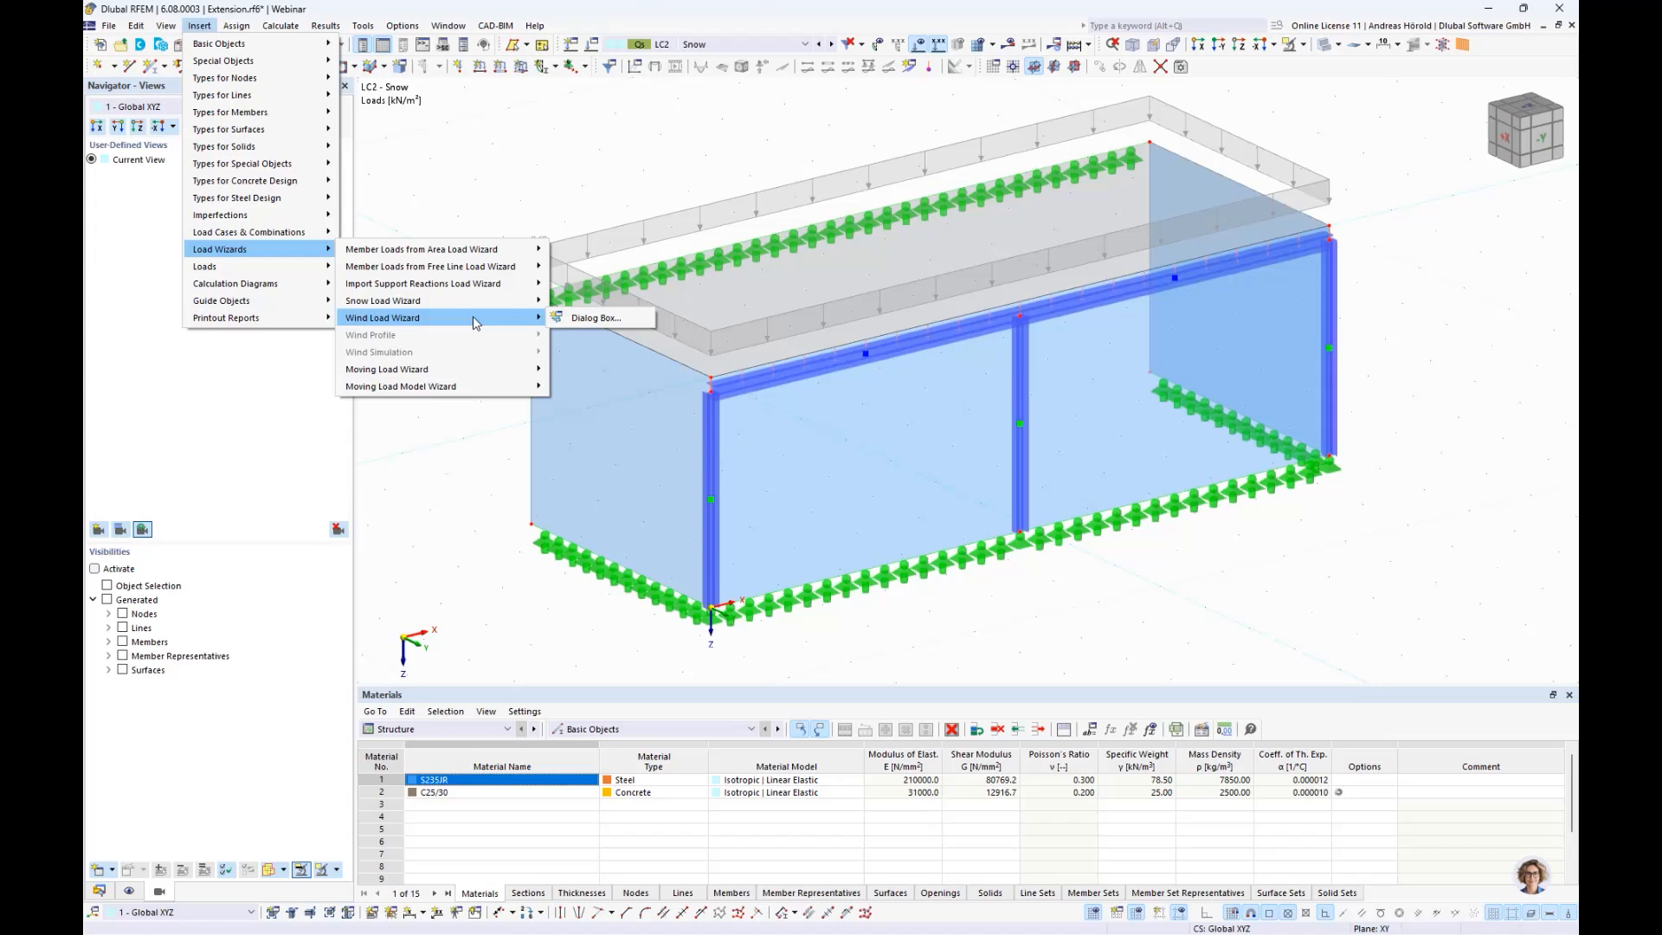
left_click(596, 319)
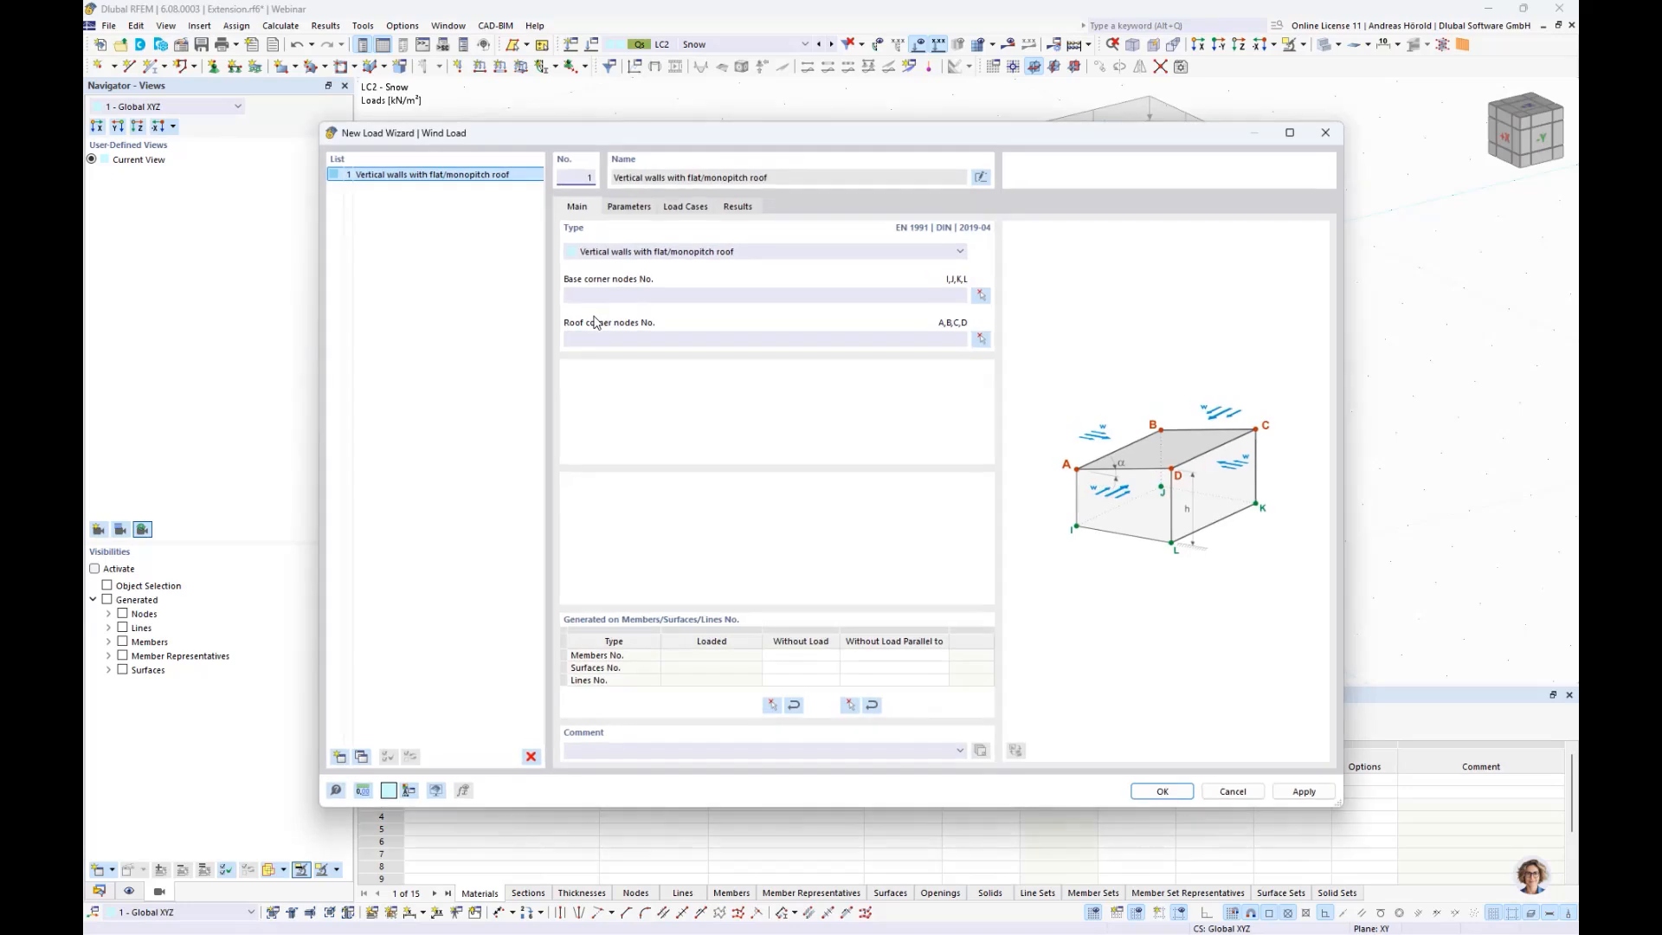
left_click(741, 254)
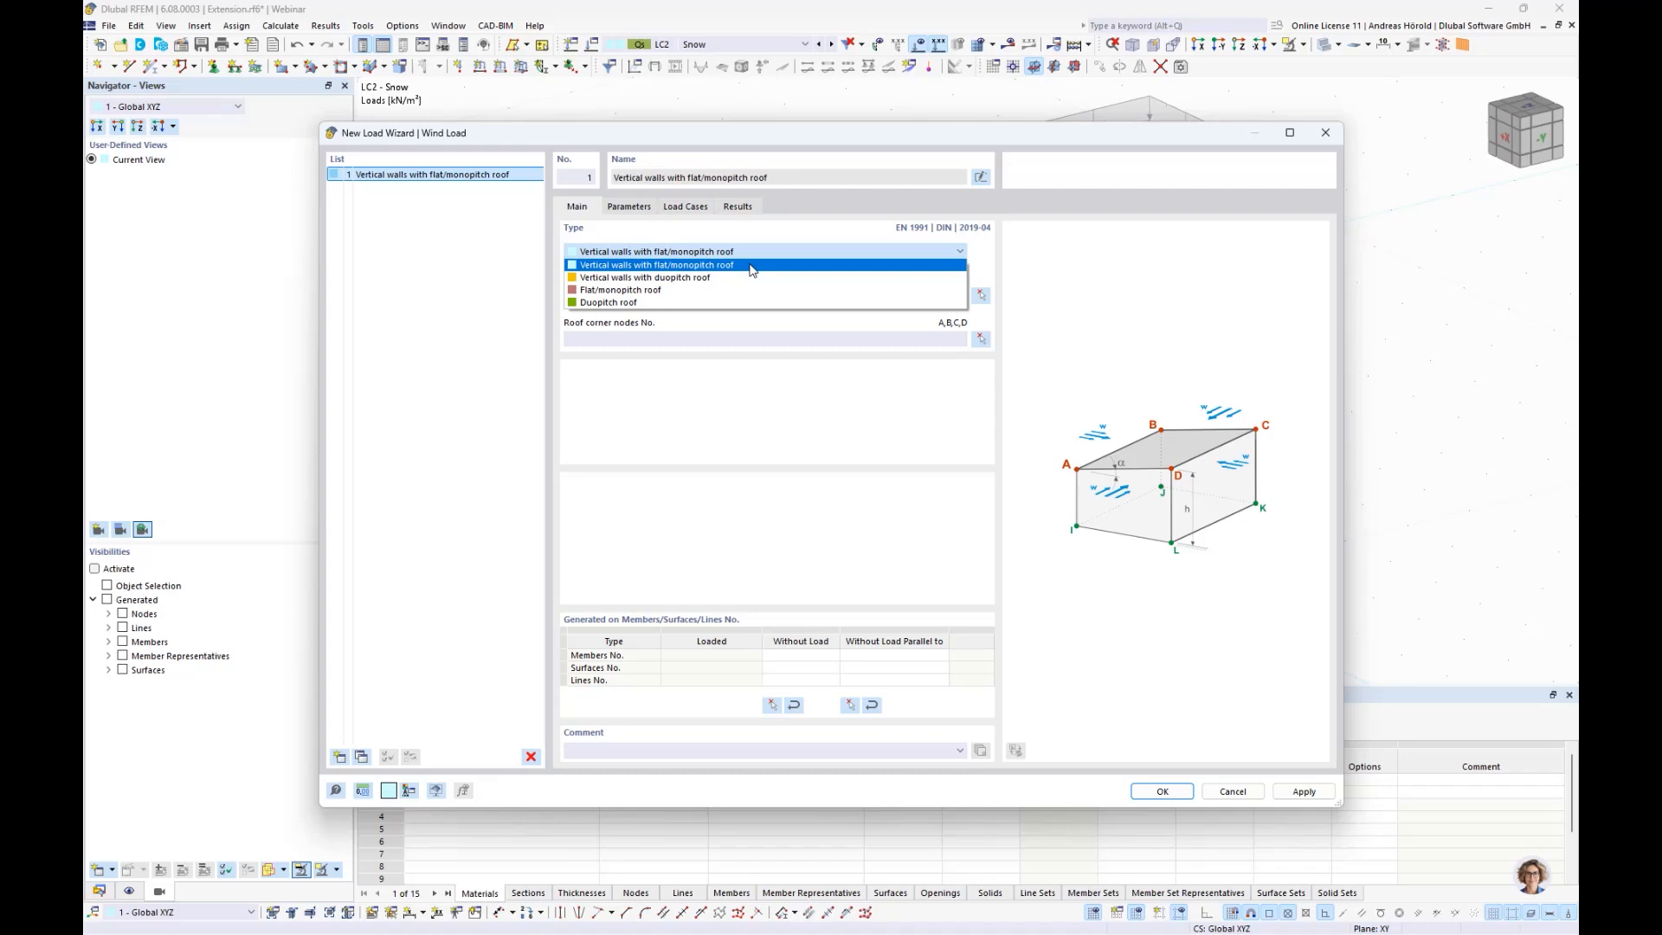
left_click(752, 268)
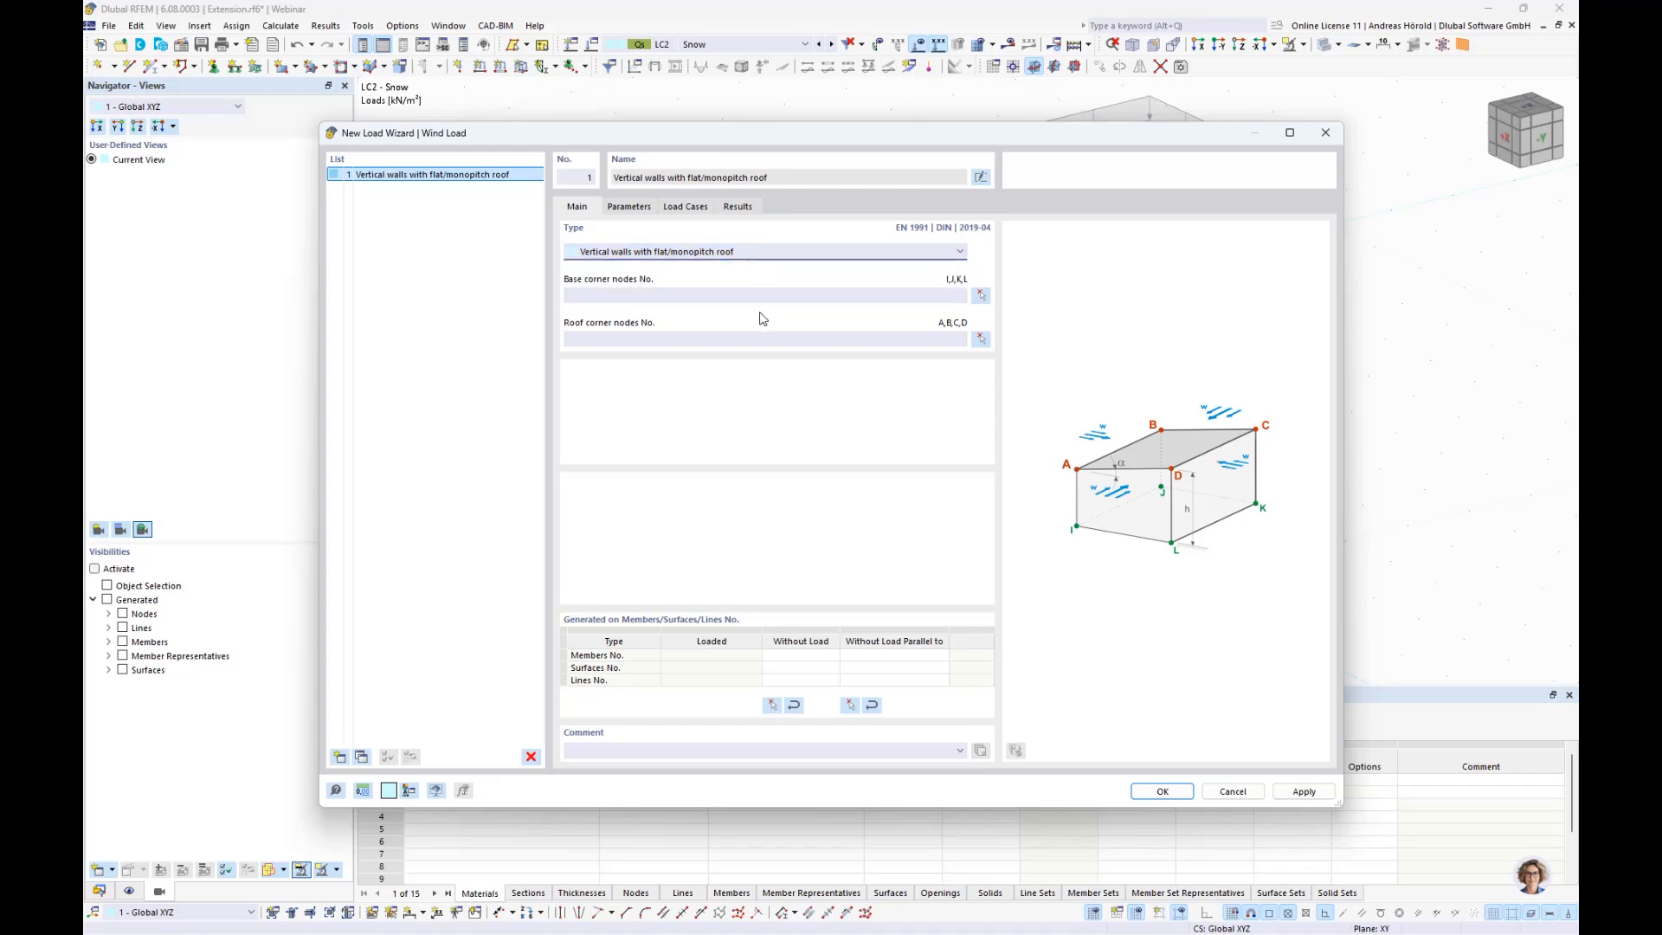
- Pick the ground-level nodes 13, 21, 5 and 1 in order as base corners I, J, K and L
left_click(980, 295)
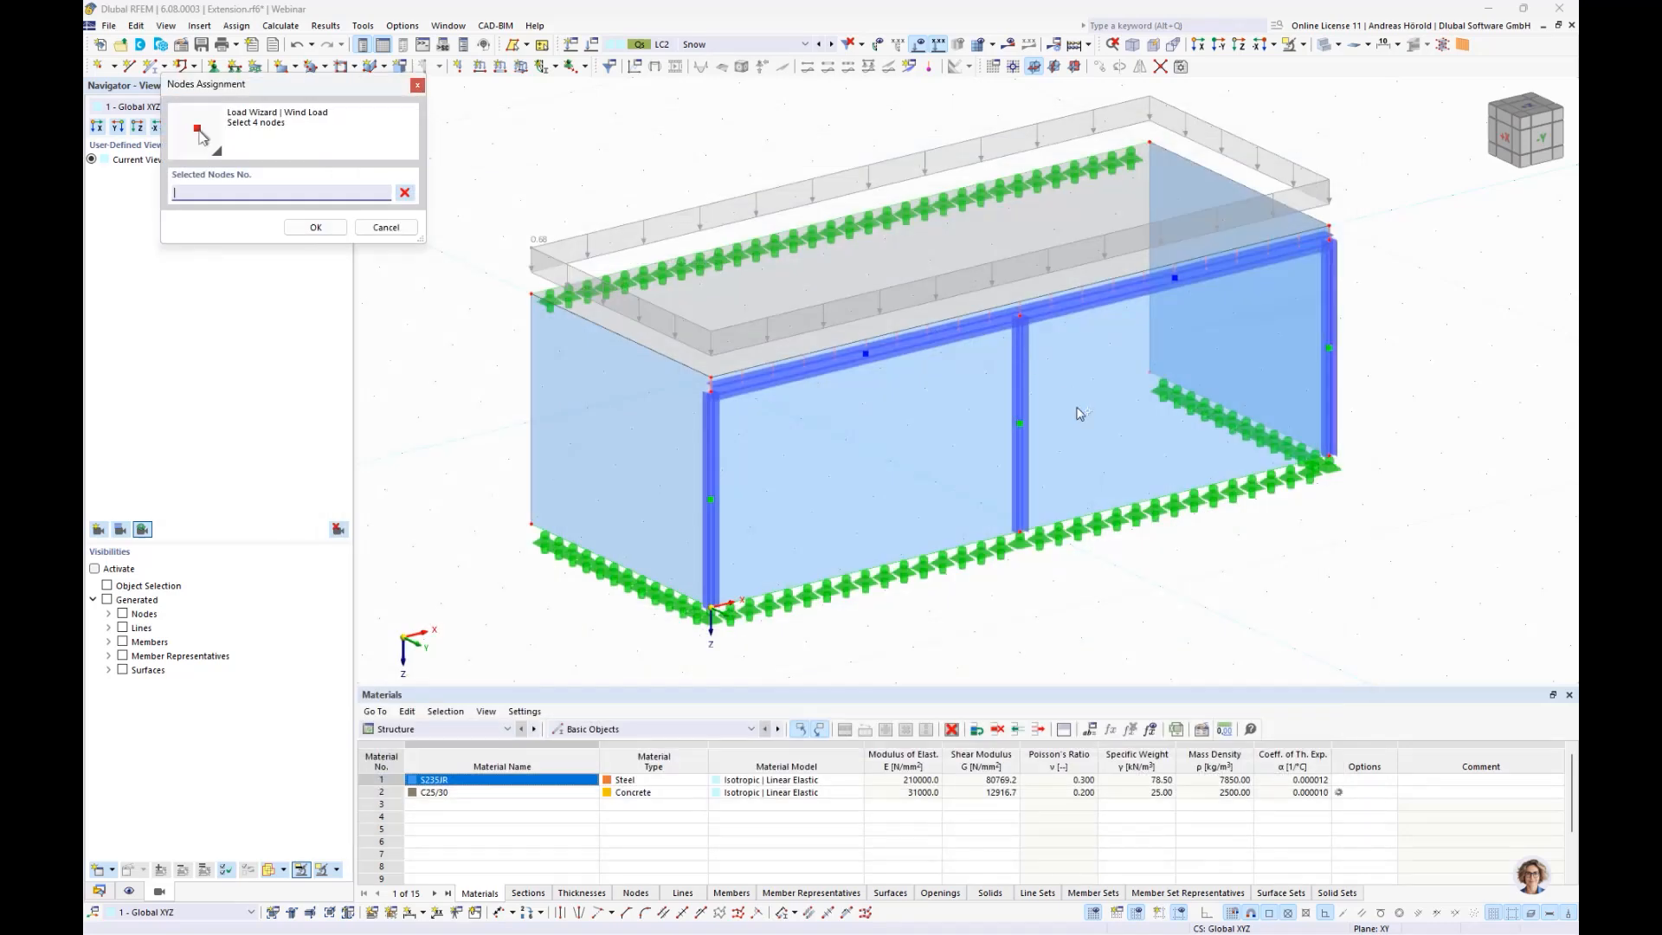
left_click(535, 525)
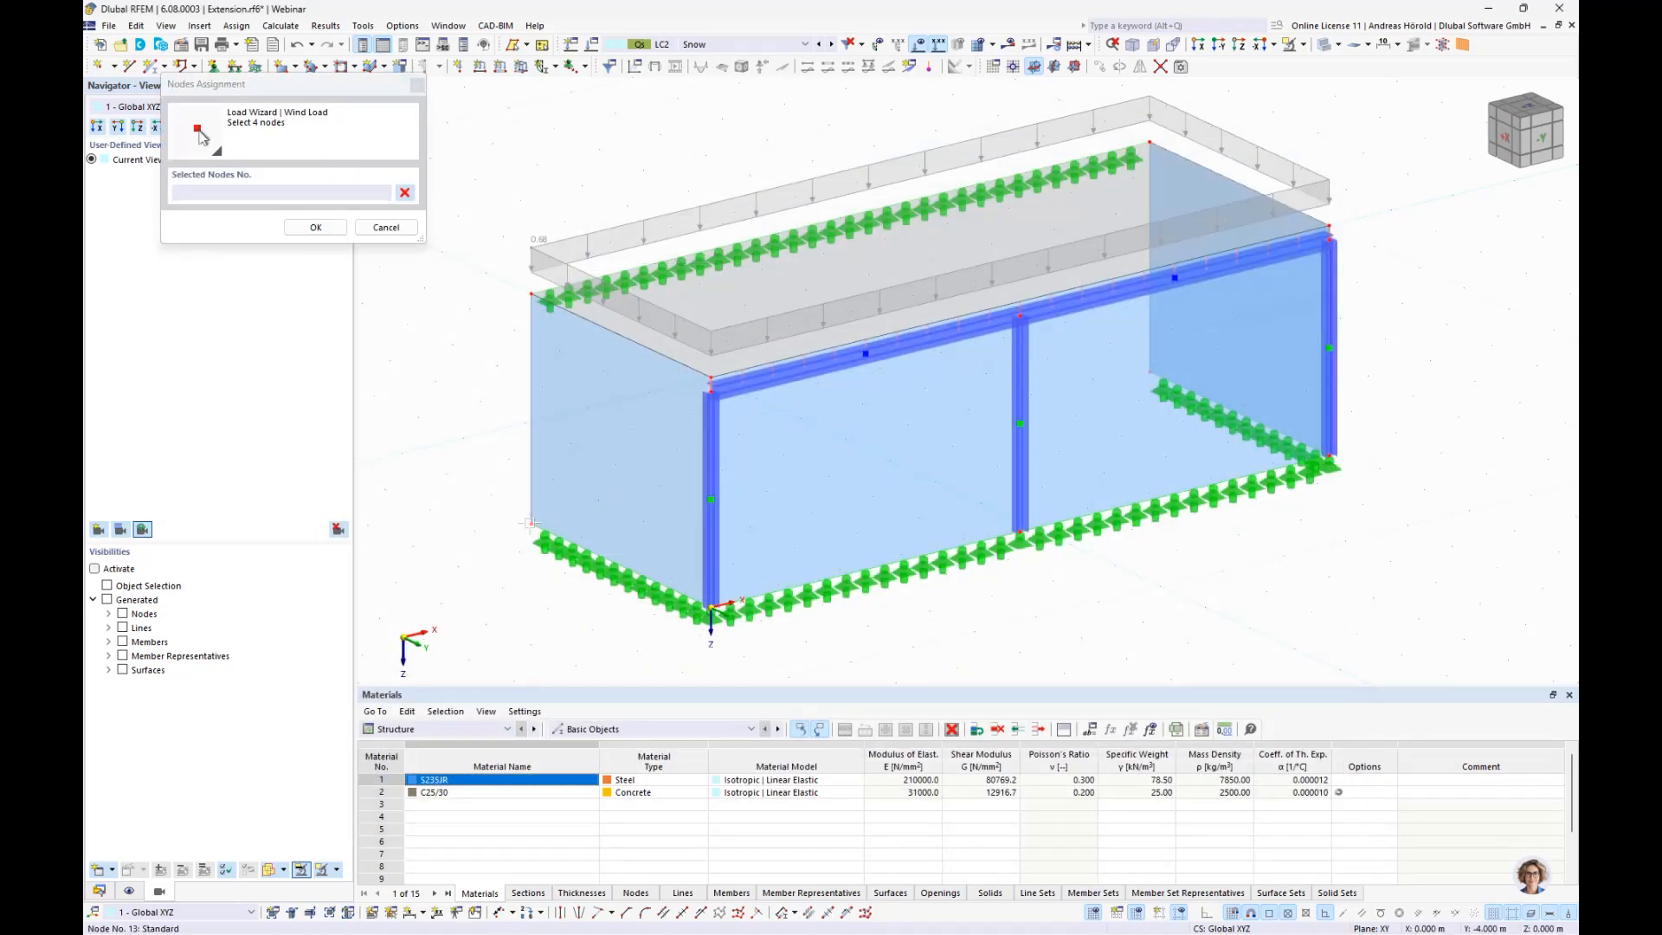
left_click(1150, 373)
left_click(1330, 463)
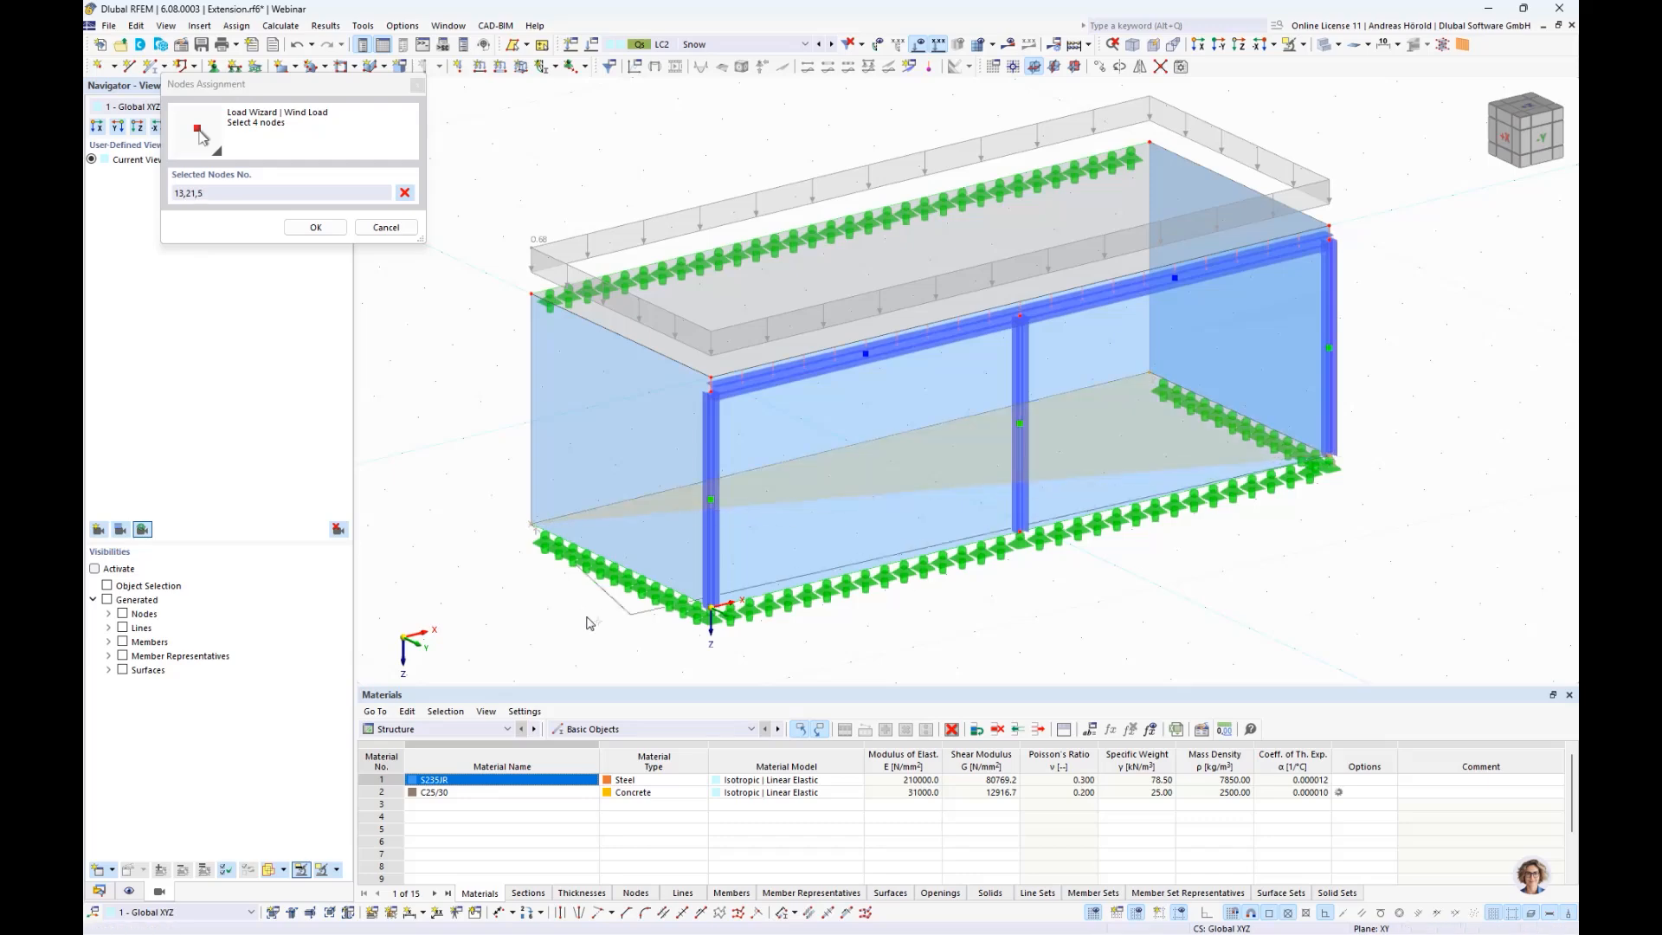
left_click(711, 606)
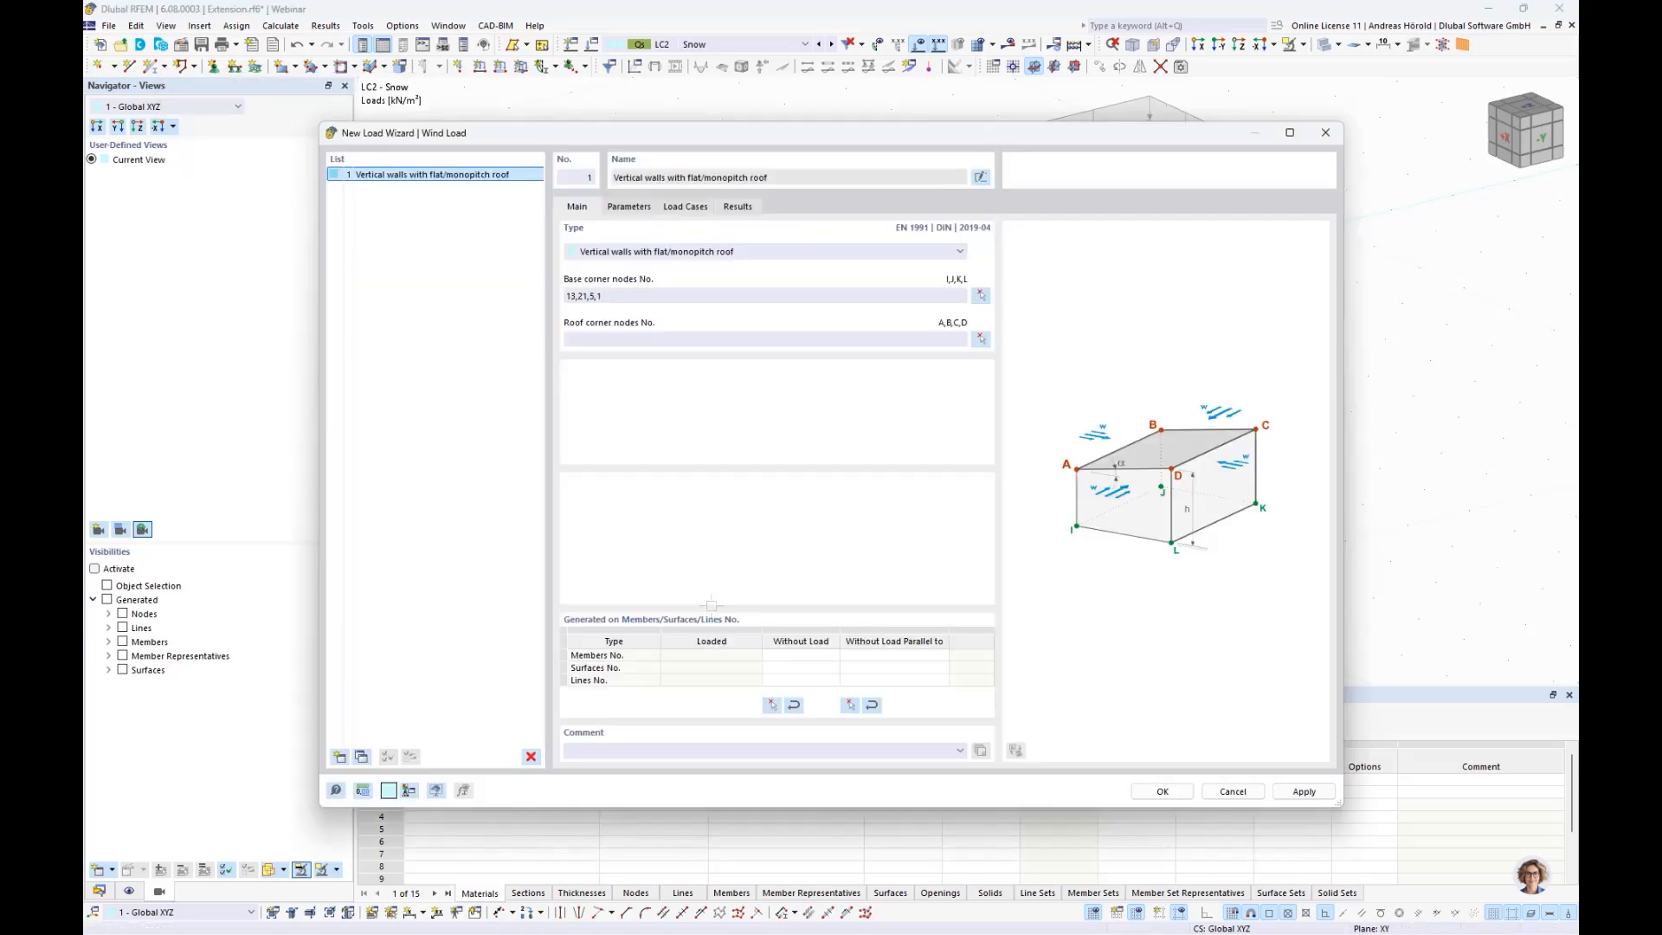
- Pick the slab's corner nodes 9, 10, 11 and 7 in order as roof corners A, B, C and D of the wind load
left_click(981, 340)
left_click(531, 295)
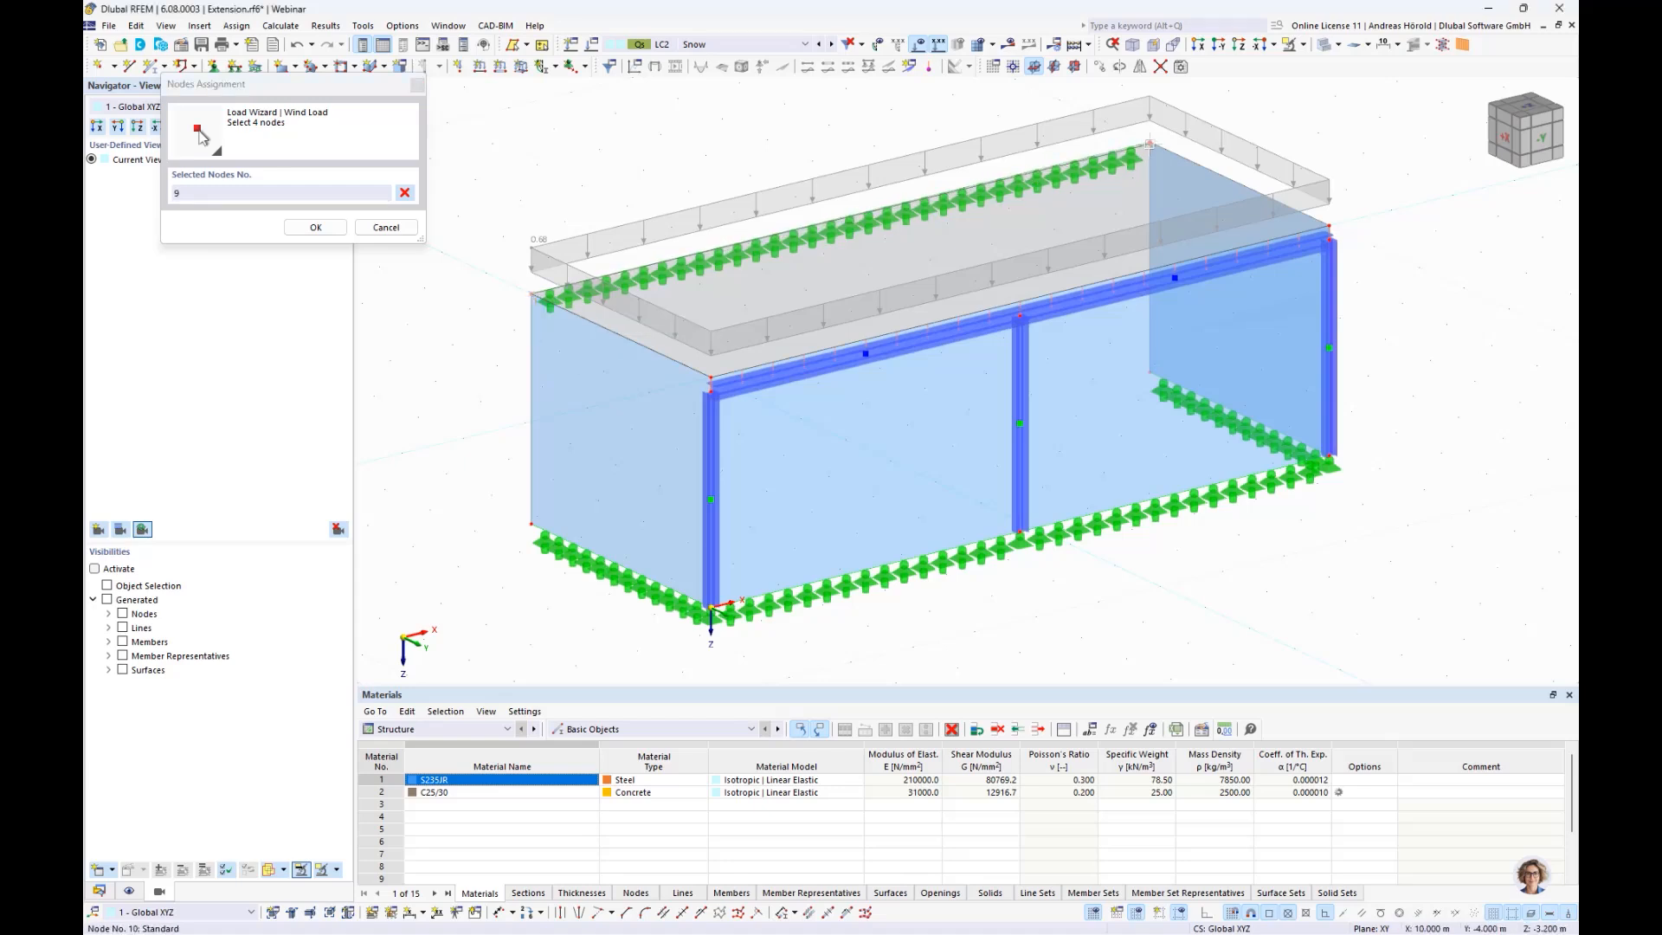
left_click(1149, 140)
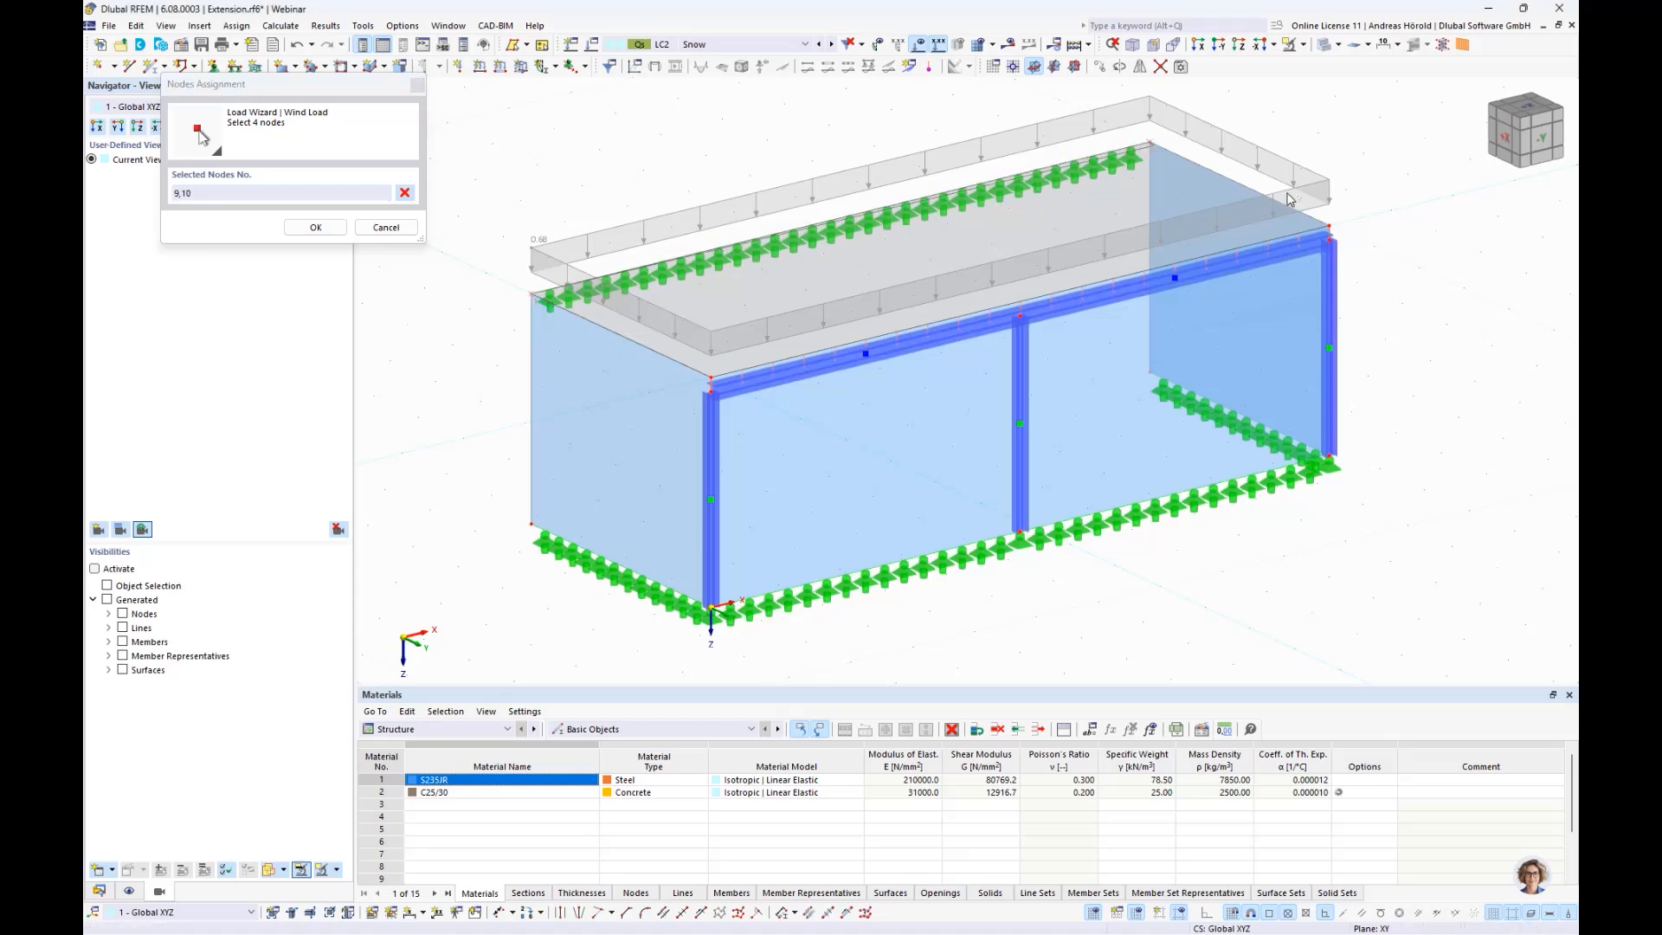
left_click(1325, 227)
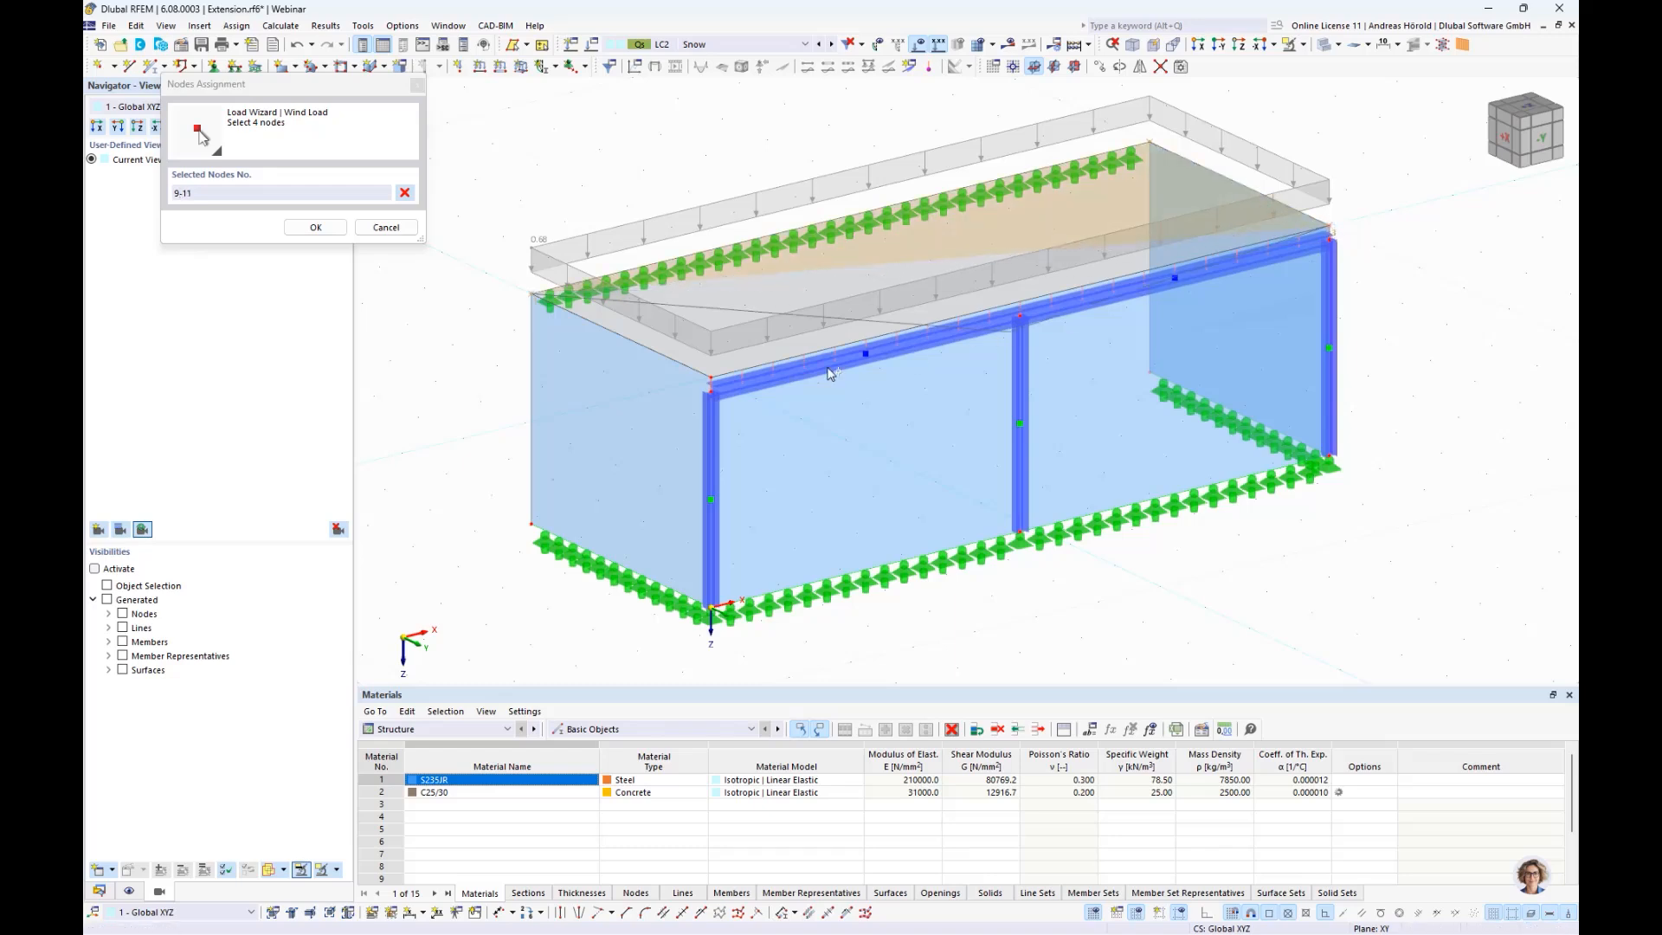
left_click(716, 380)
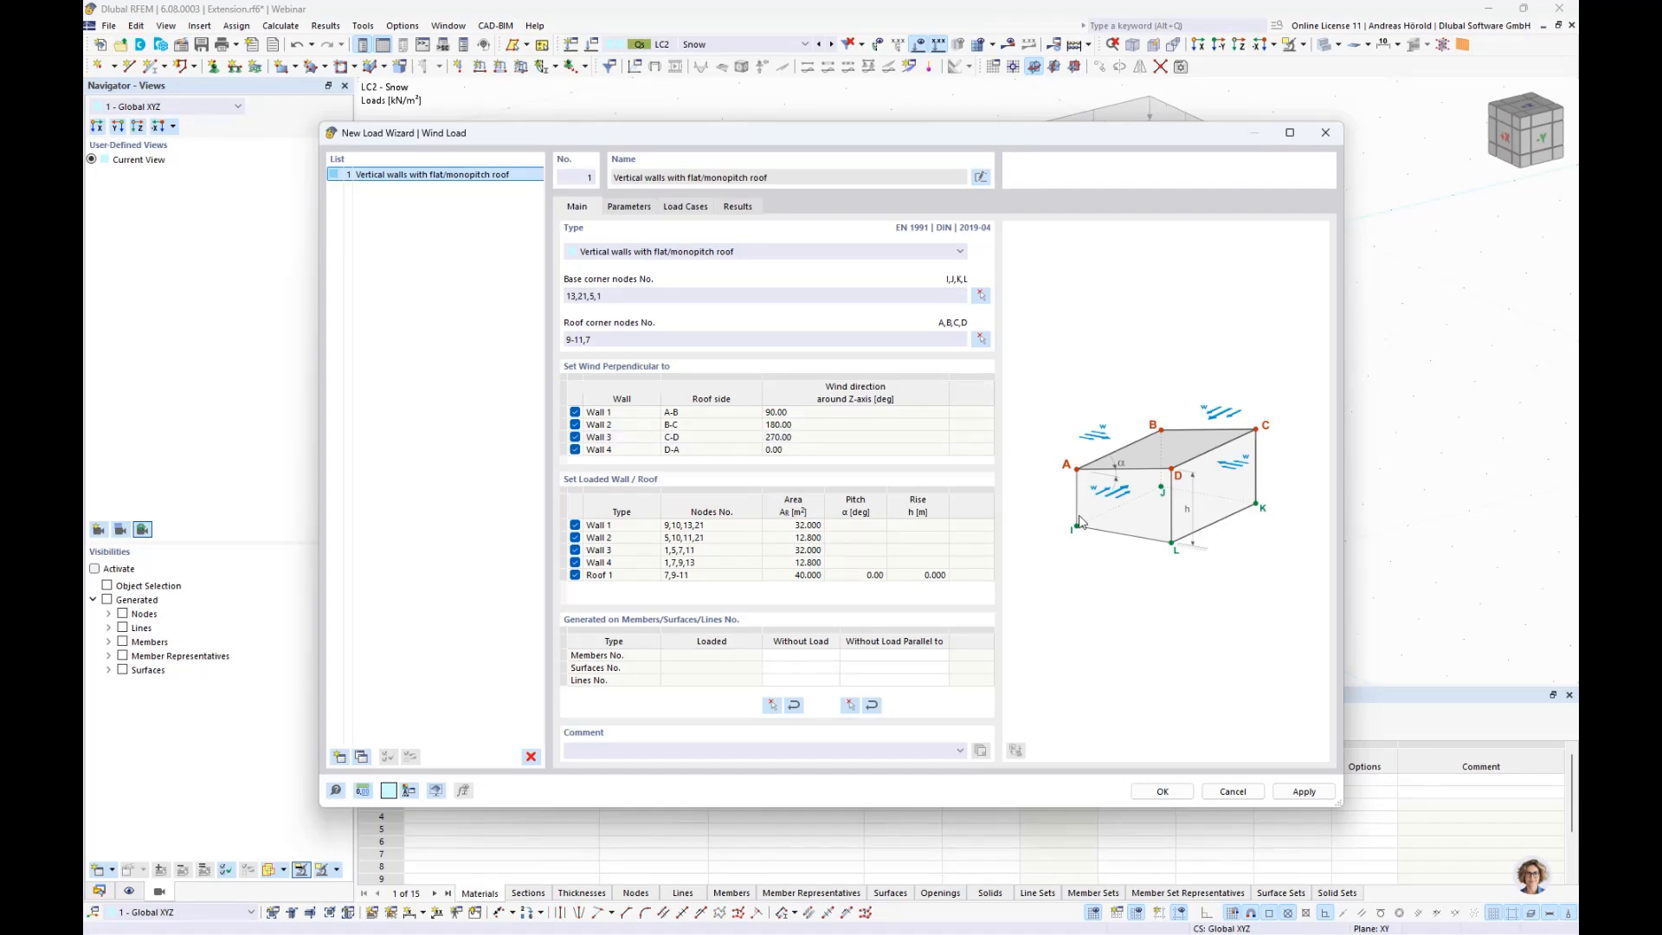
- Restrict the wind direction to perpendicular to Wall 4 by deselecting Walls 1, 2 and 3, and exclude Wall 1 from the loaded walls
left_click_drag(769, 132, 1204, 404)
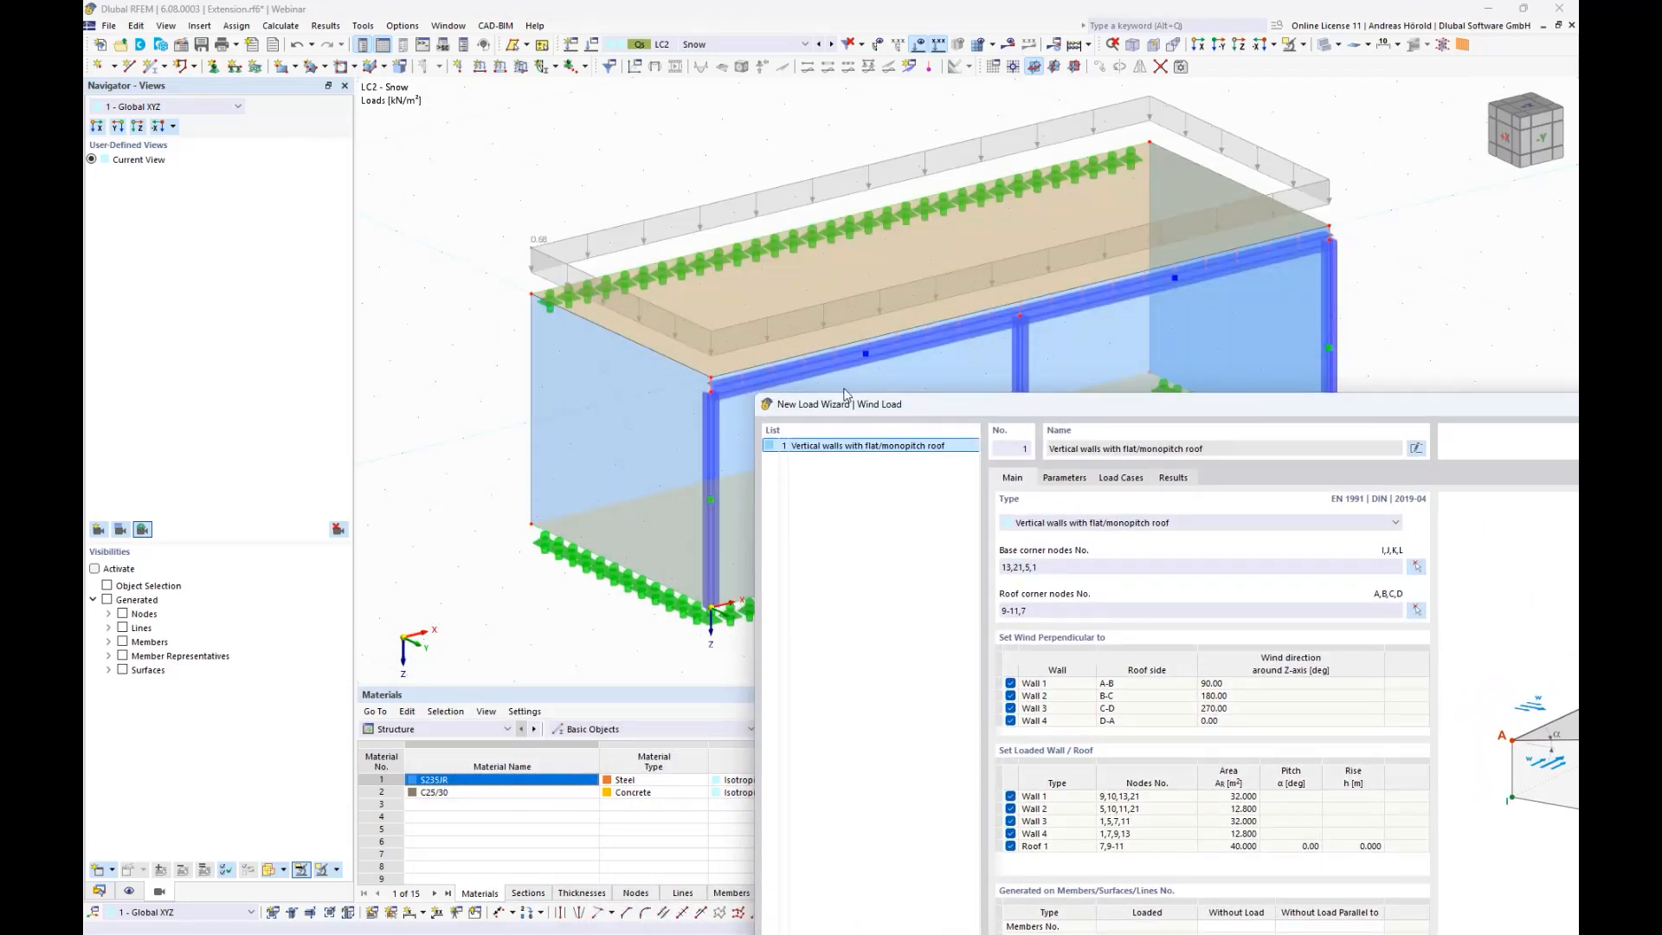
left_click_drag(1338, 403, 906, 176)
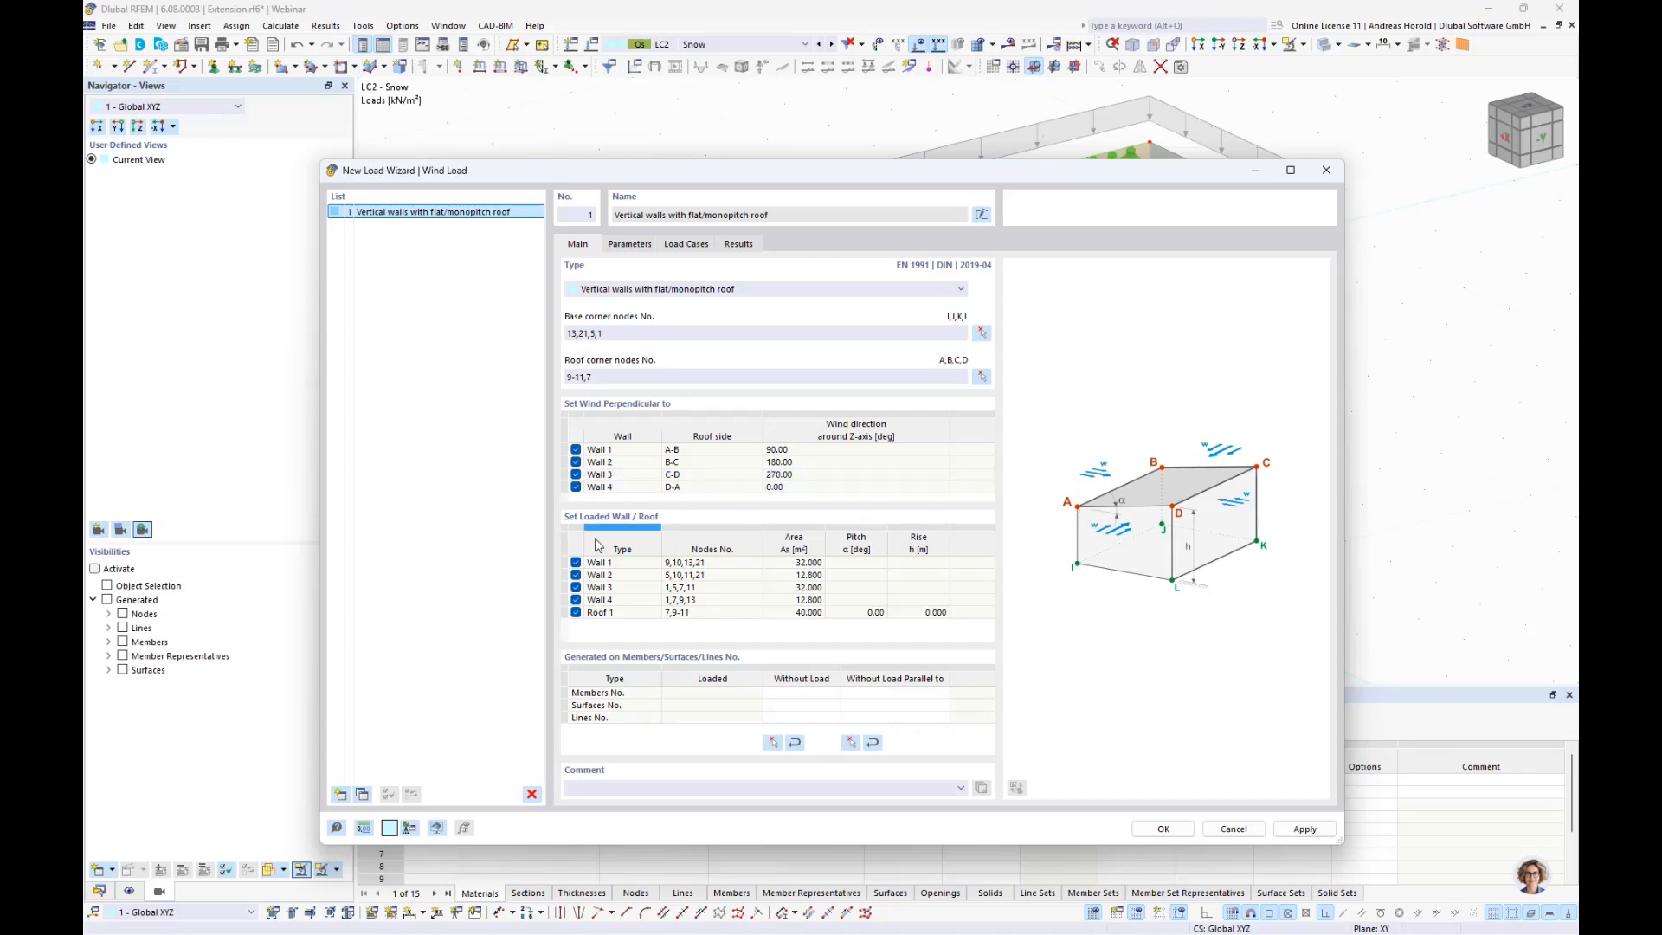
left_click(576, 450)
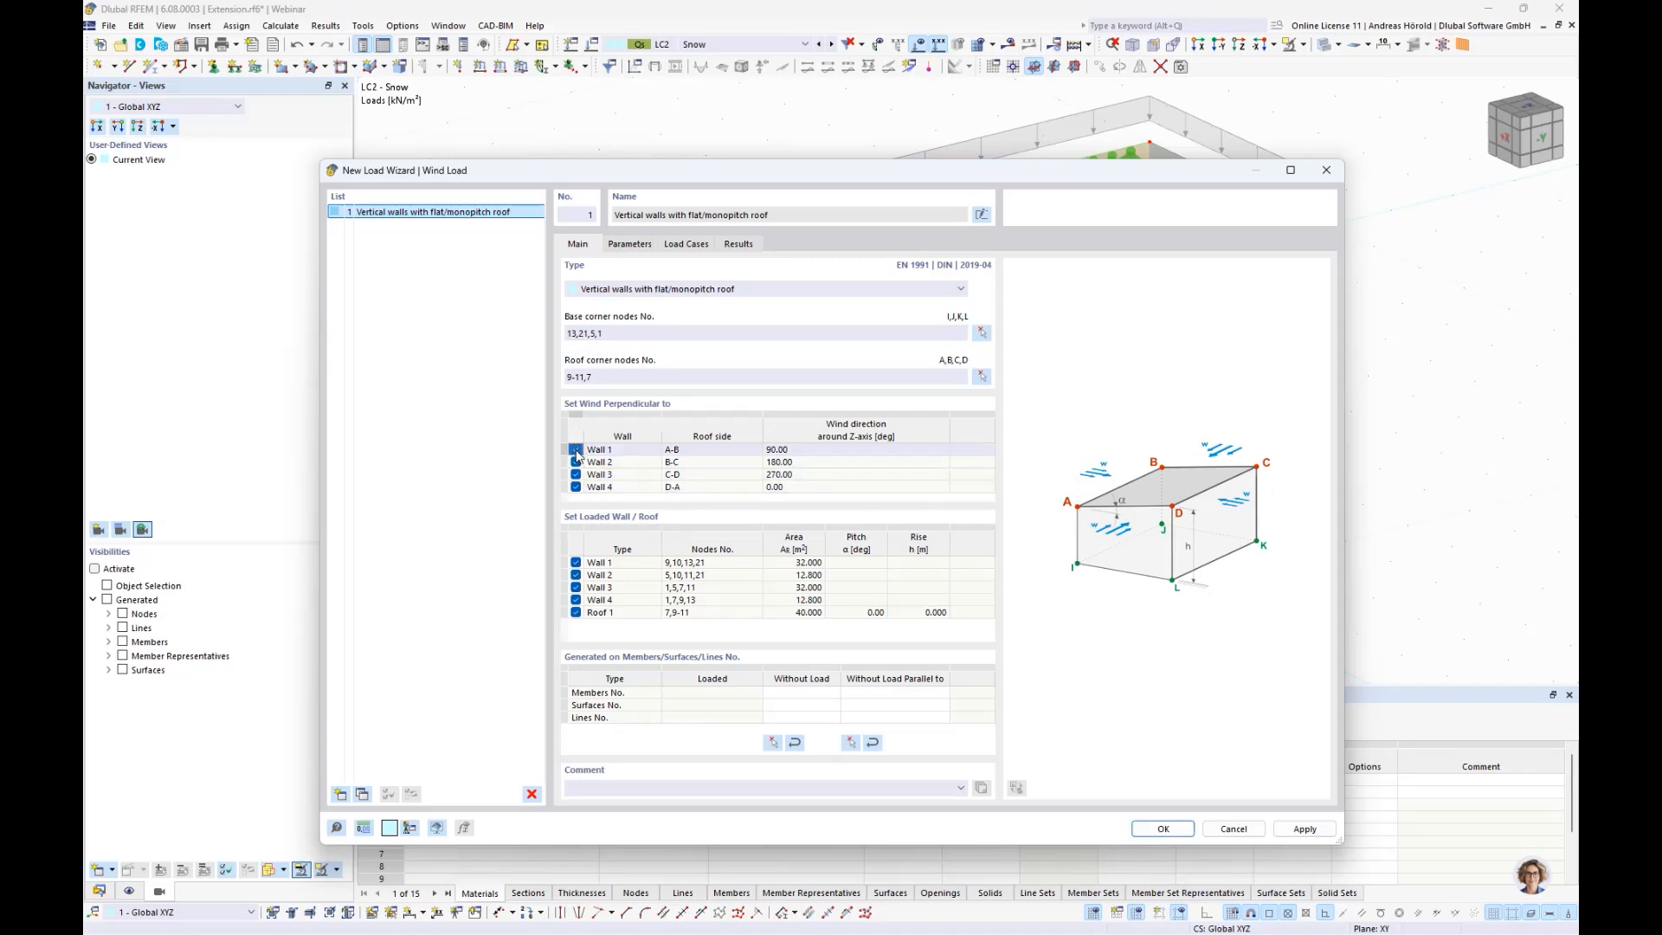
left_click(575, 463)
left_click(576, 475)
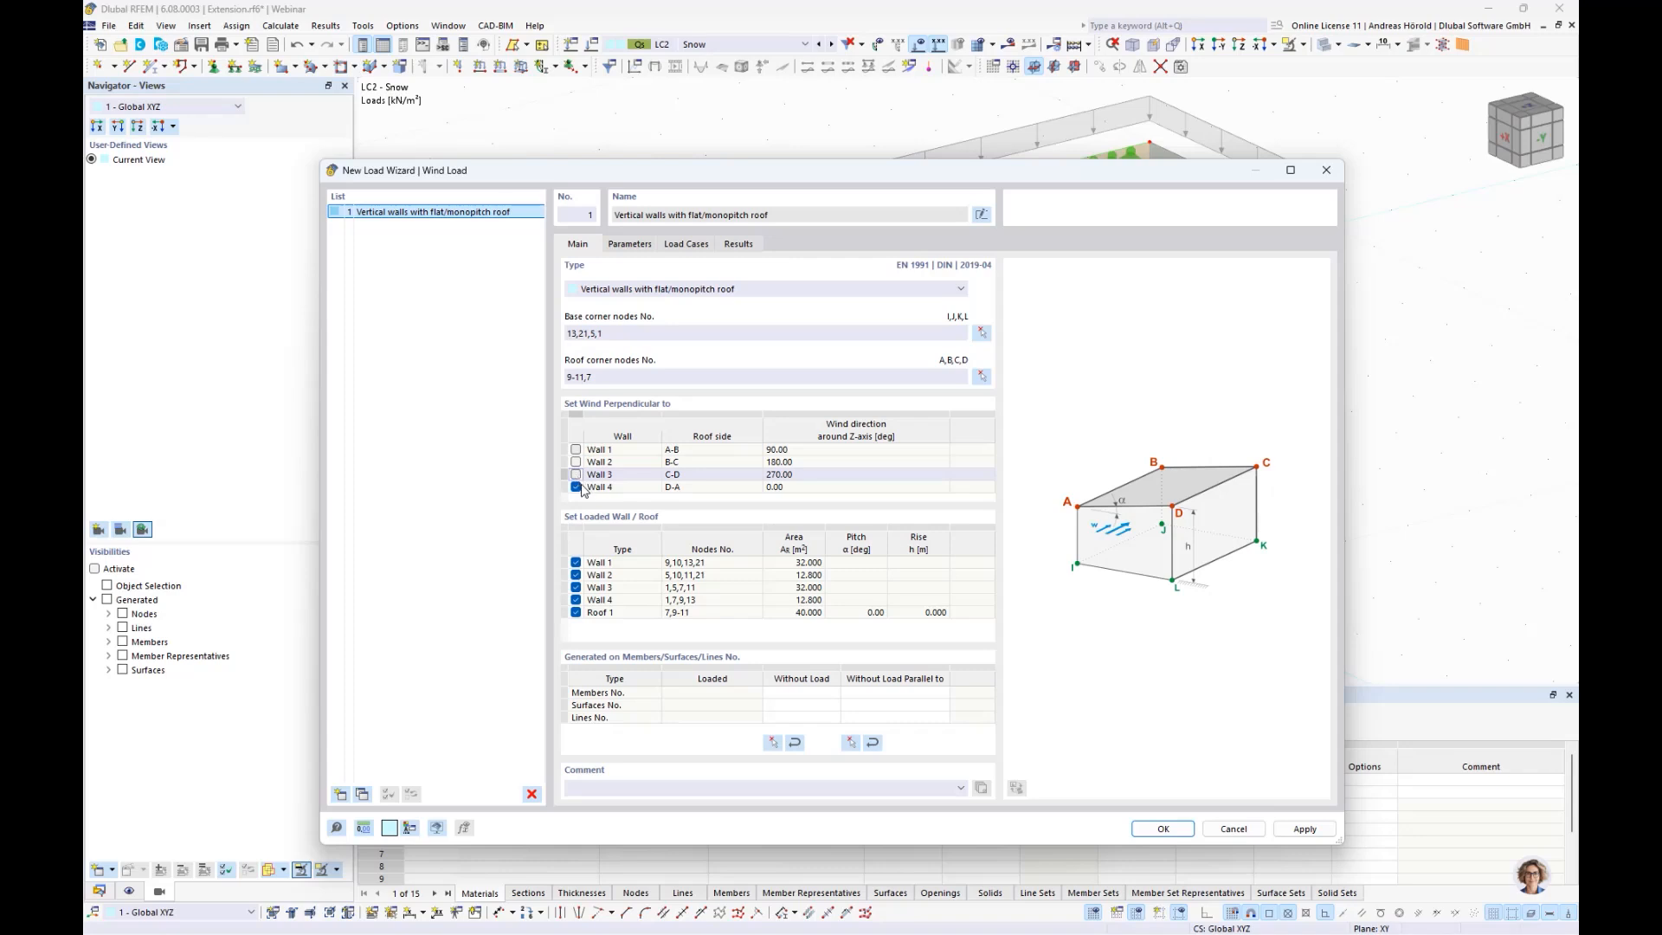
left_click(576, 563)
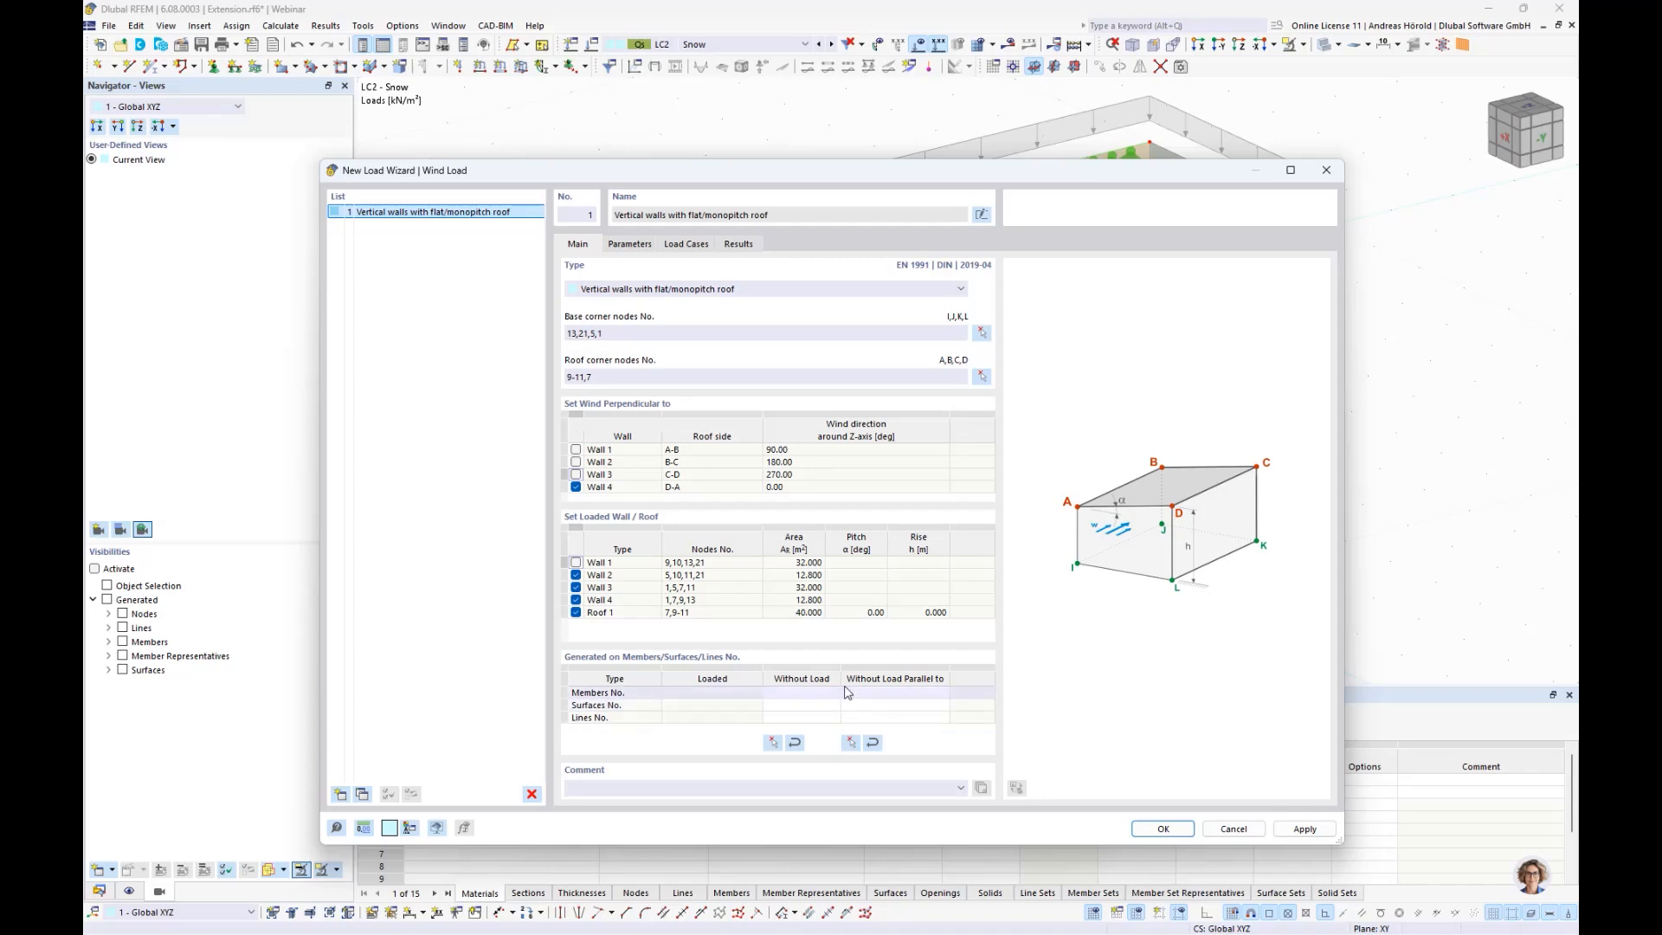
- Review the location, terrain and wind velocity parameters of the wind load wizard
left_click(630, 246)
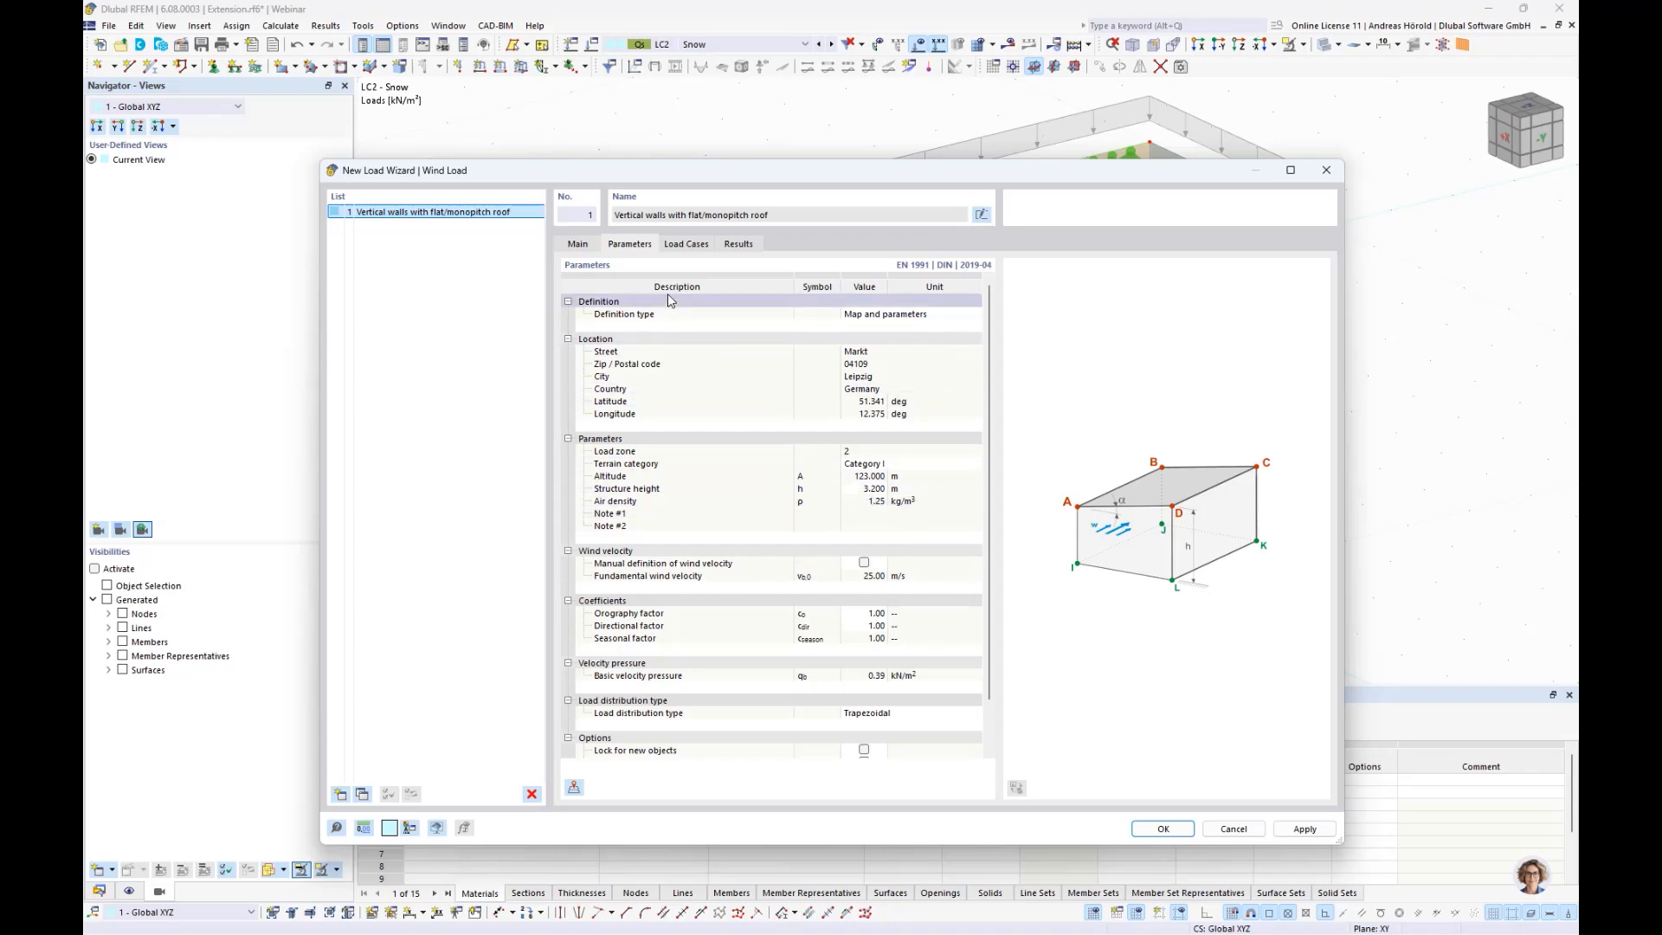
- Generate load cases for wind cases w+ and w- perpendicular to Wall 4 (D-A) and finish the wind load wizard
left_click(683, 246)
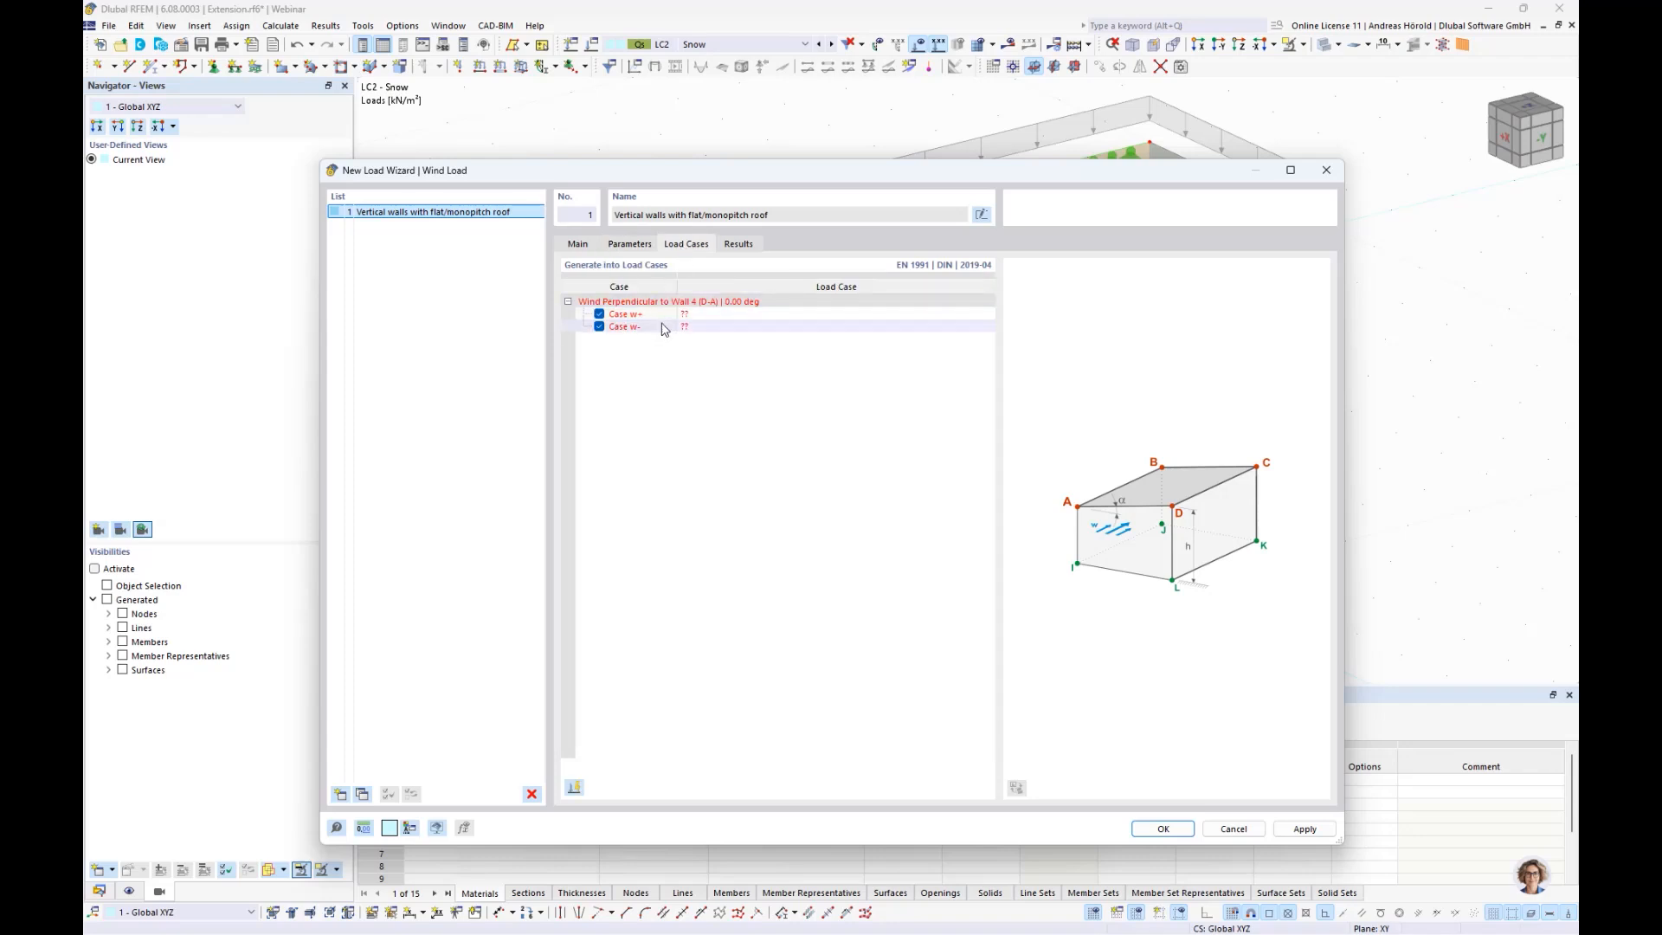
left_click(575, 790)
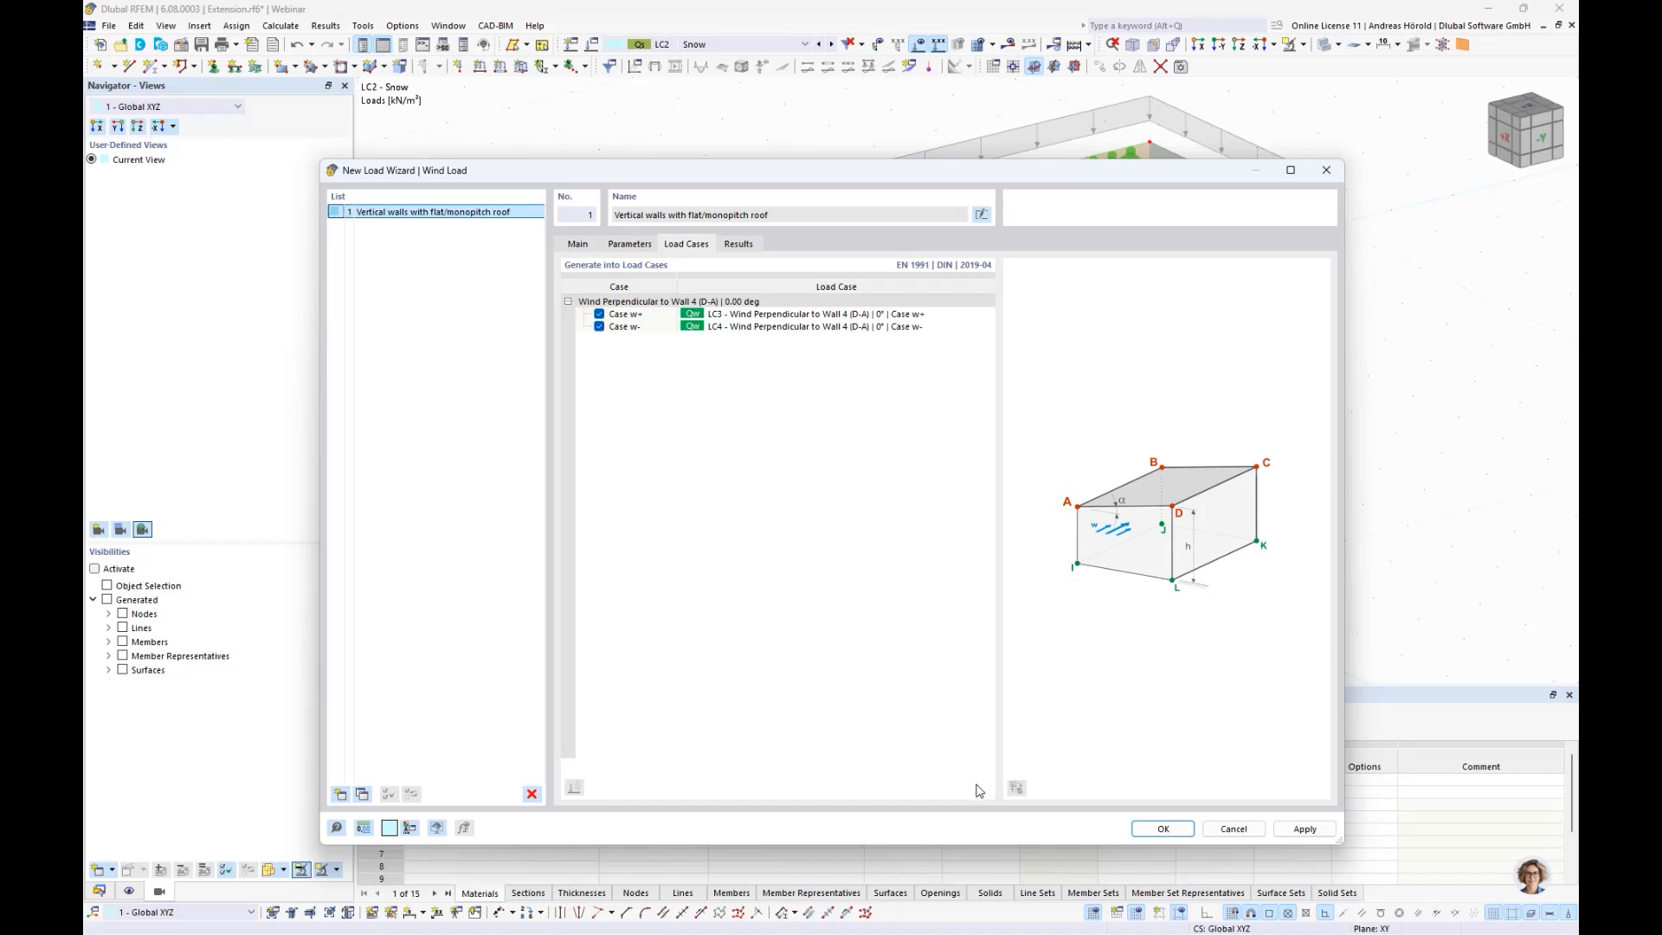
left_click(1165, 830)
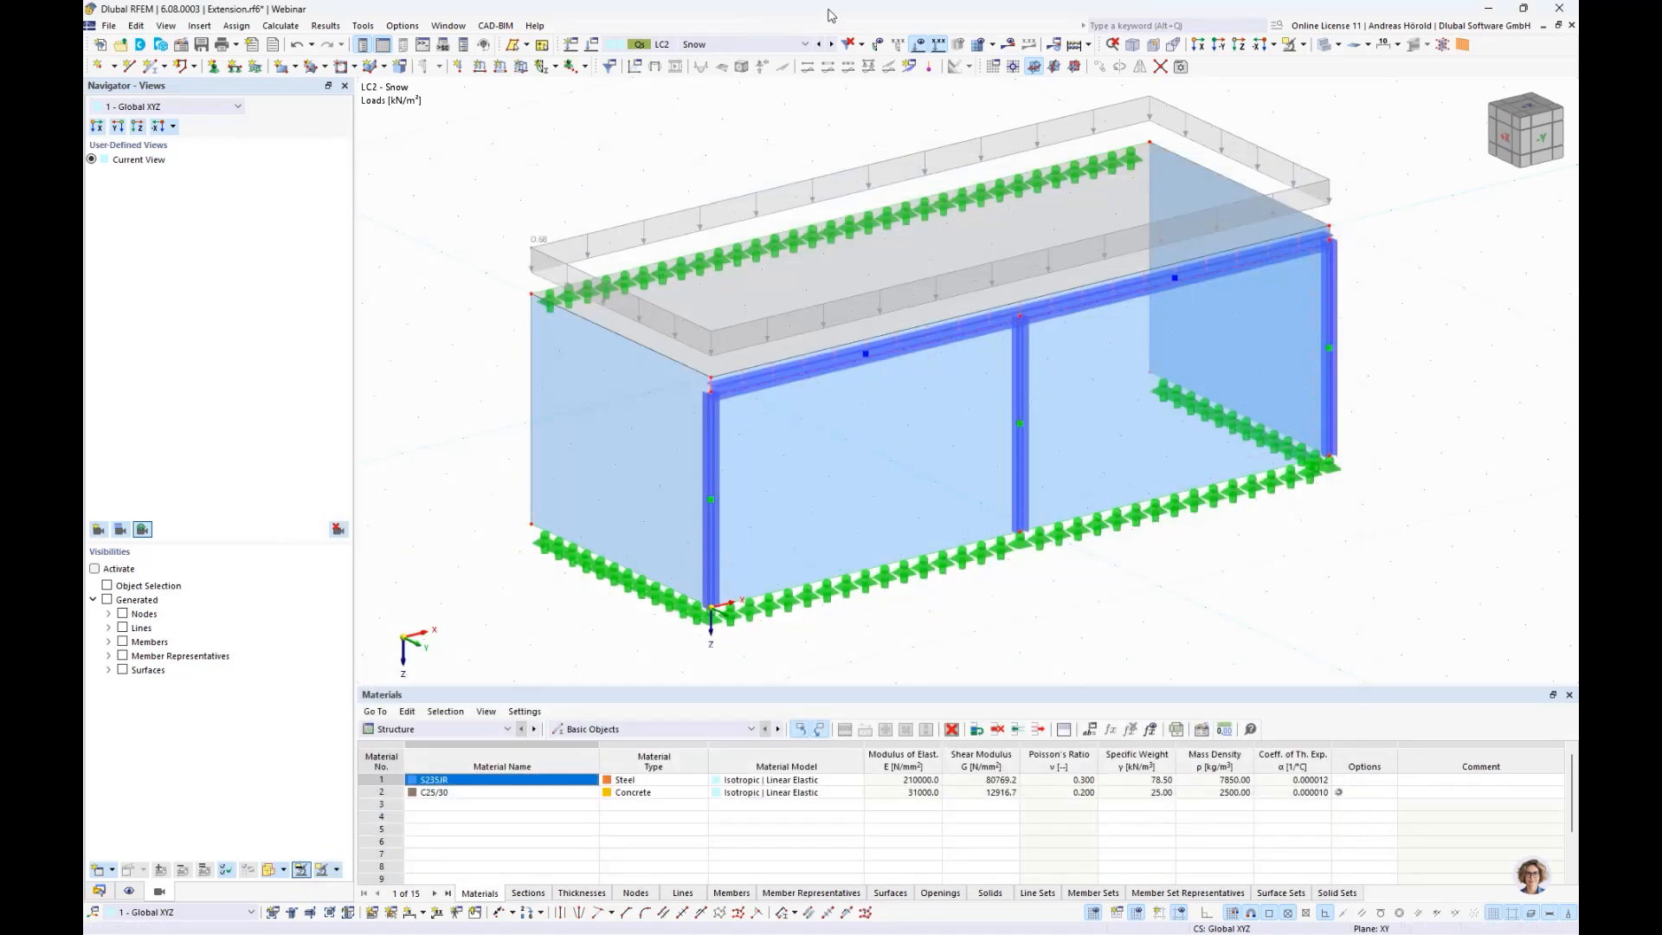
- Compare the generated wind loads on the model for cases w+ and w- by switching between LC3 and LC4
left_click(832, 44)
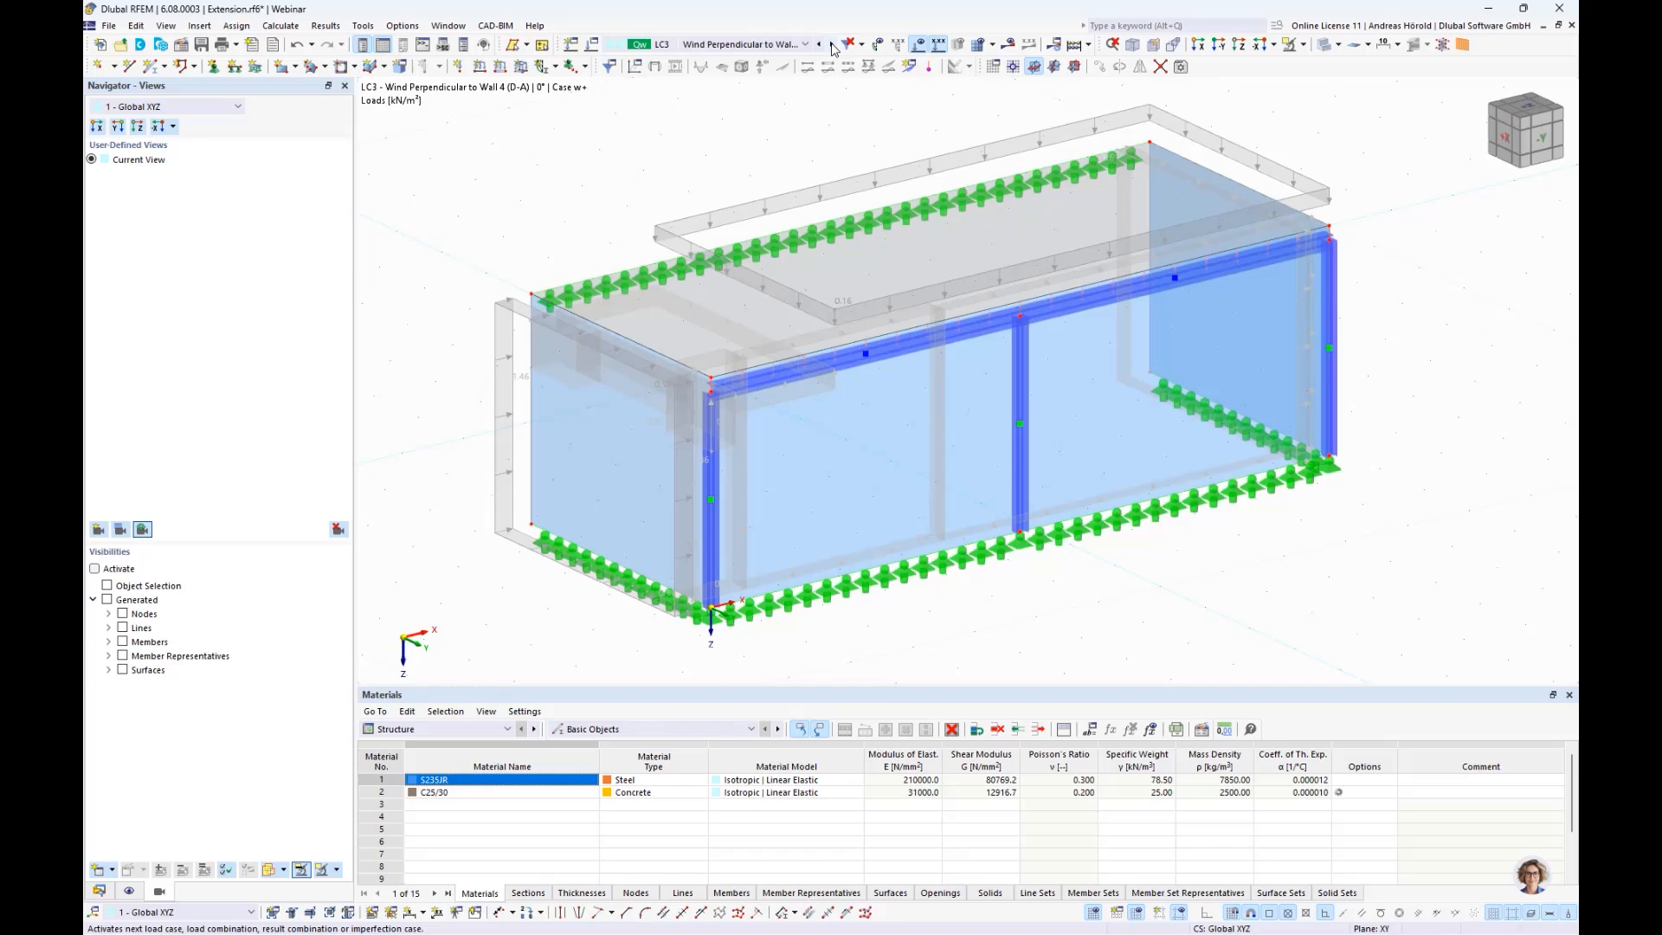
left_click(832, 45)
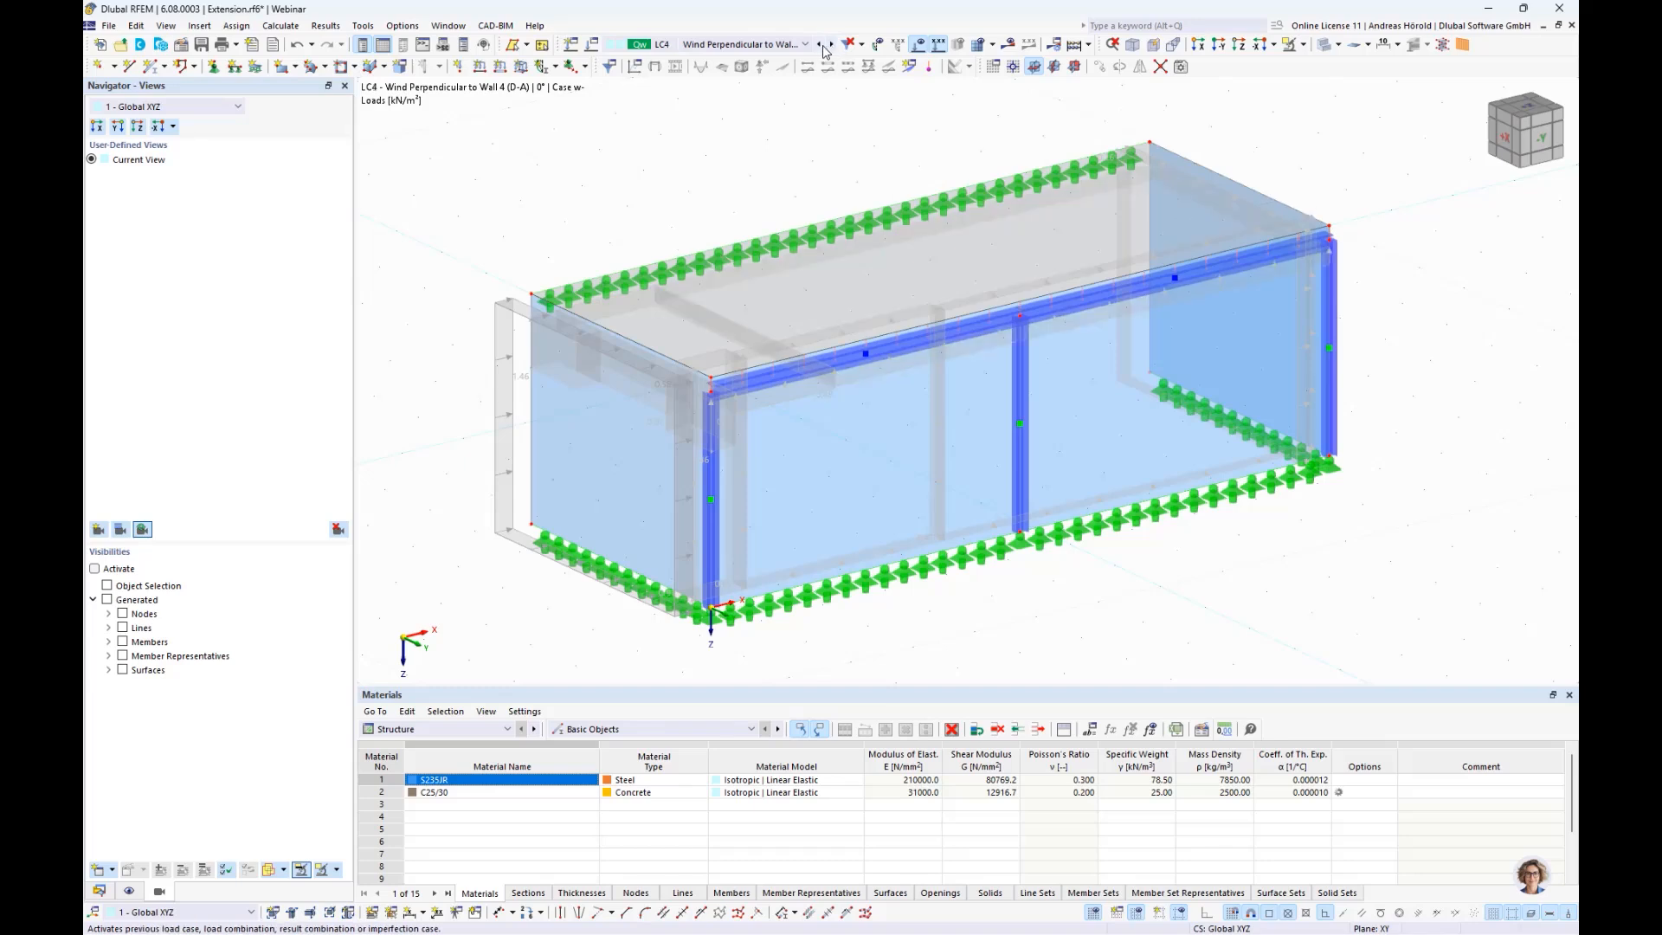
left_click(819, 46)
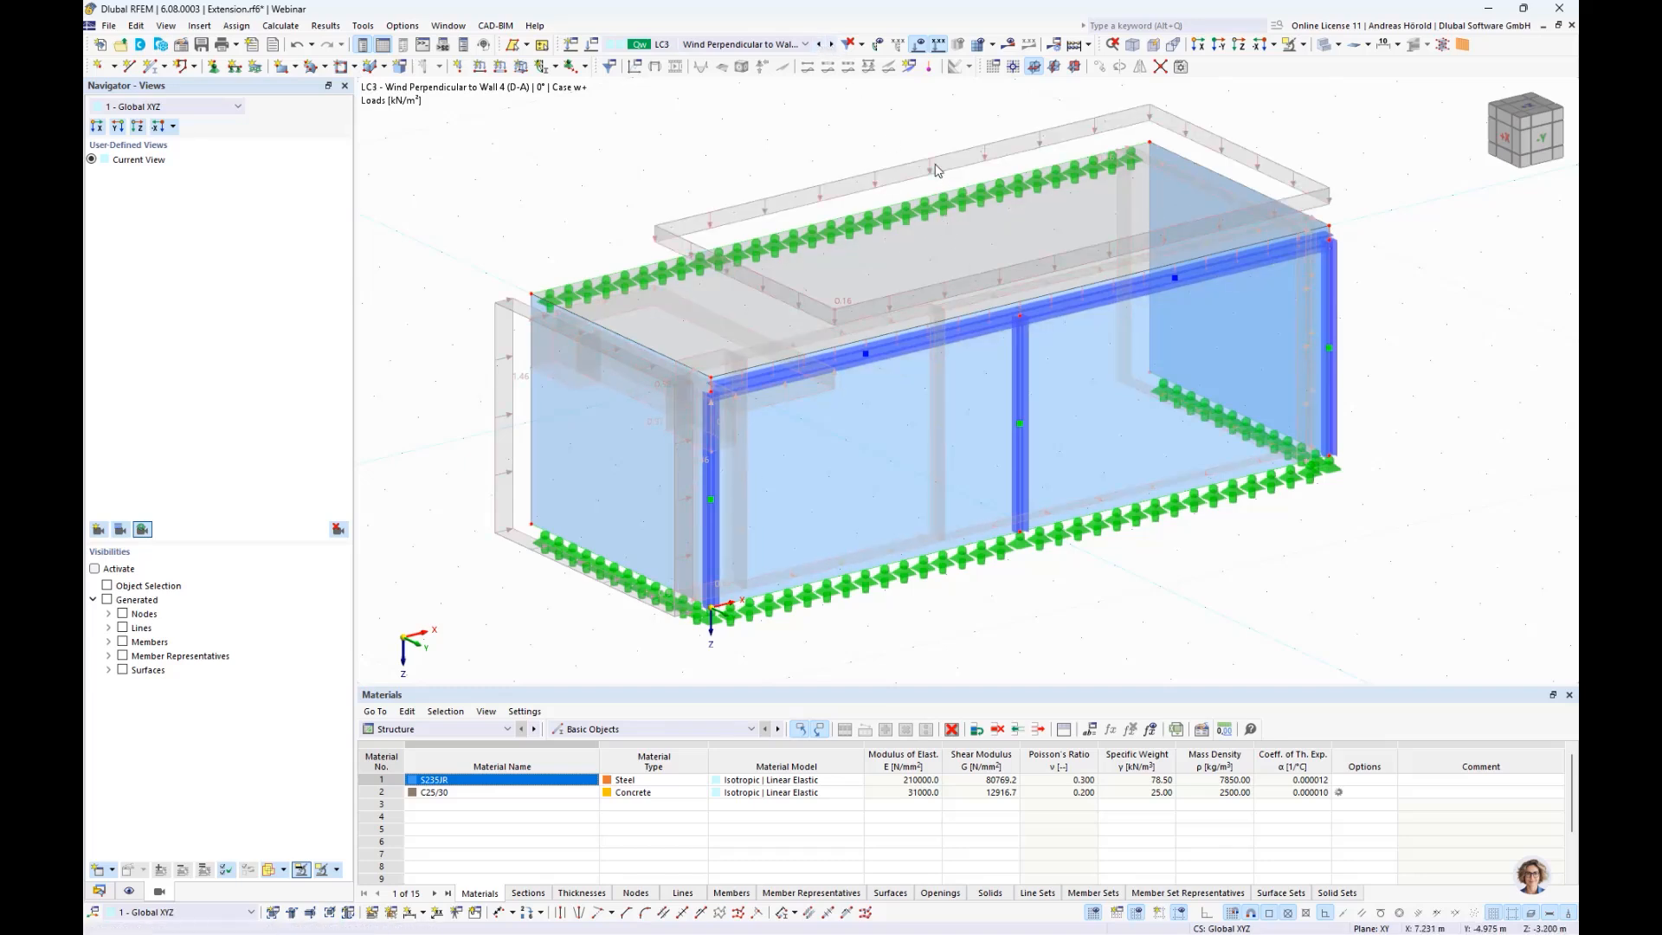
left_click(832, 44)
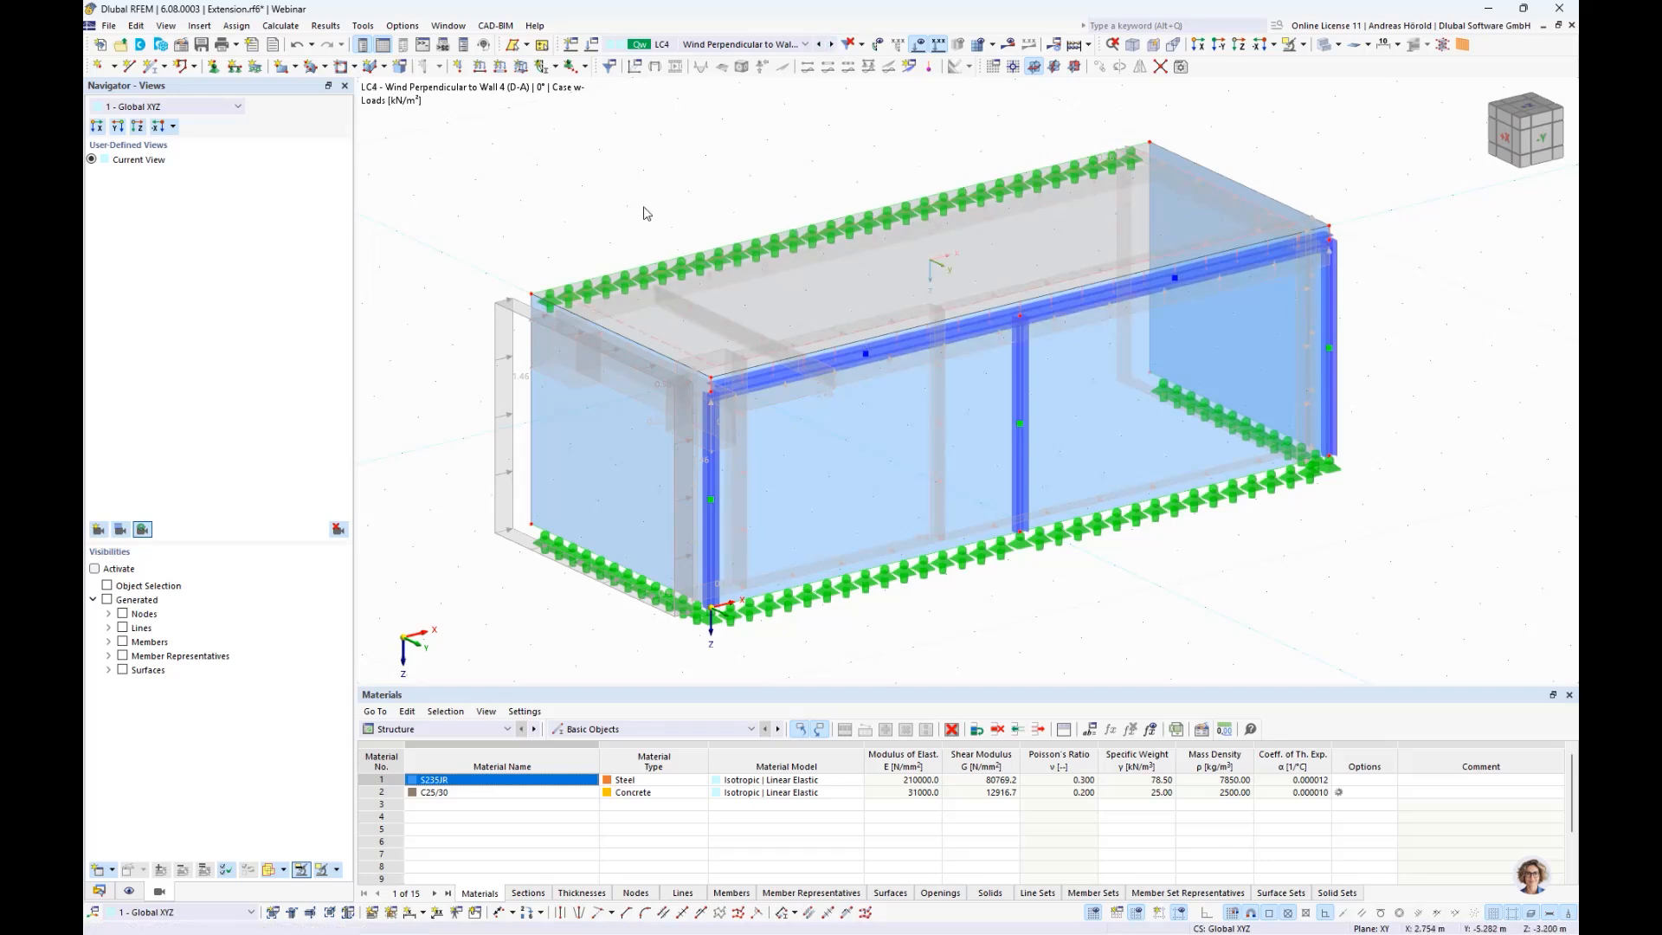
scroll(712, 223, "down", 1)
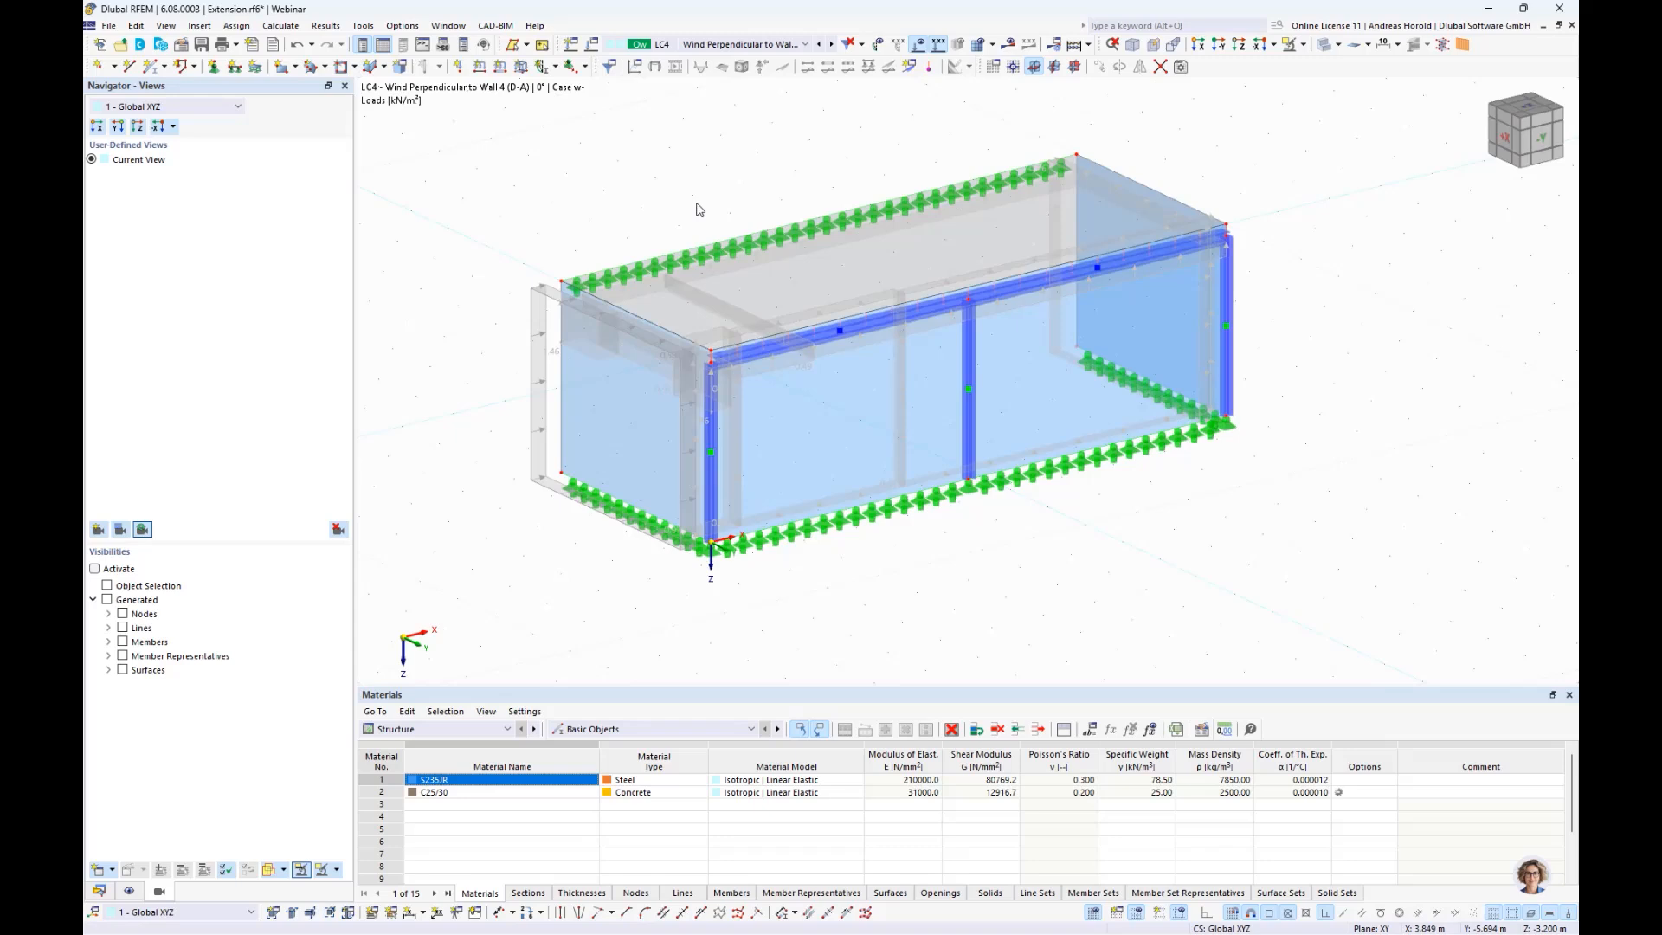
- Create load case LC5 named "Construction load" with the action category Imposed loads - category A: domestic, residential areas
left_click(572, 45)
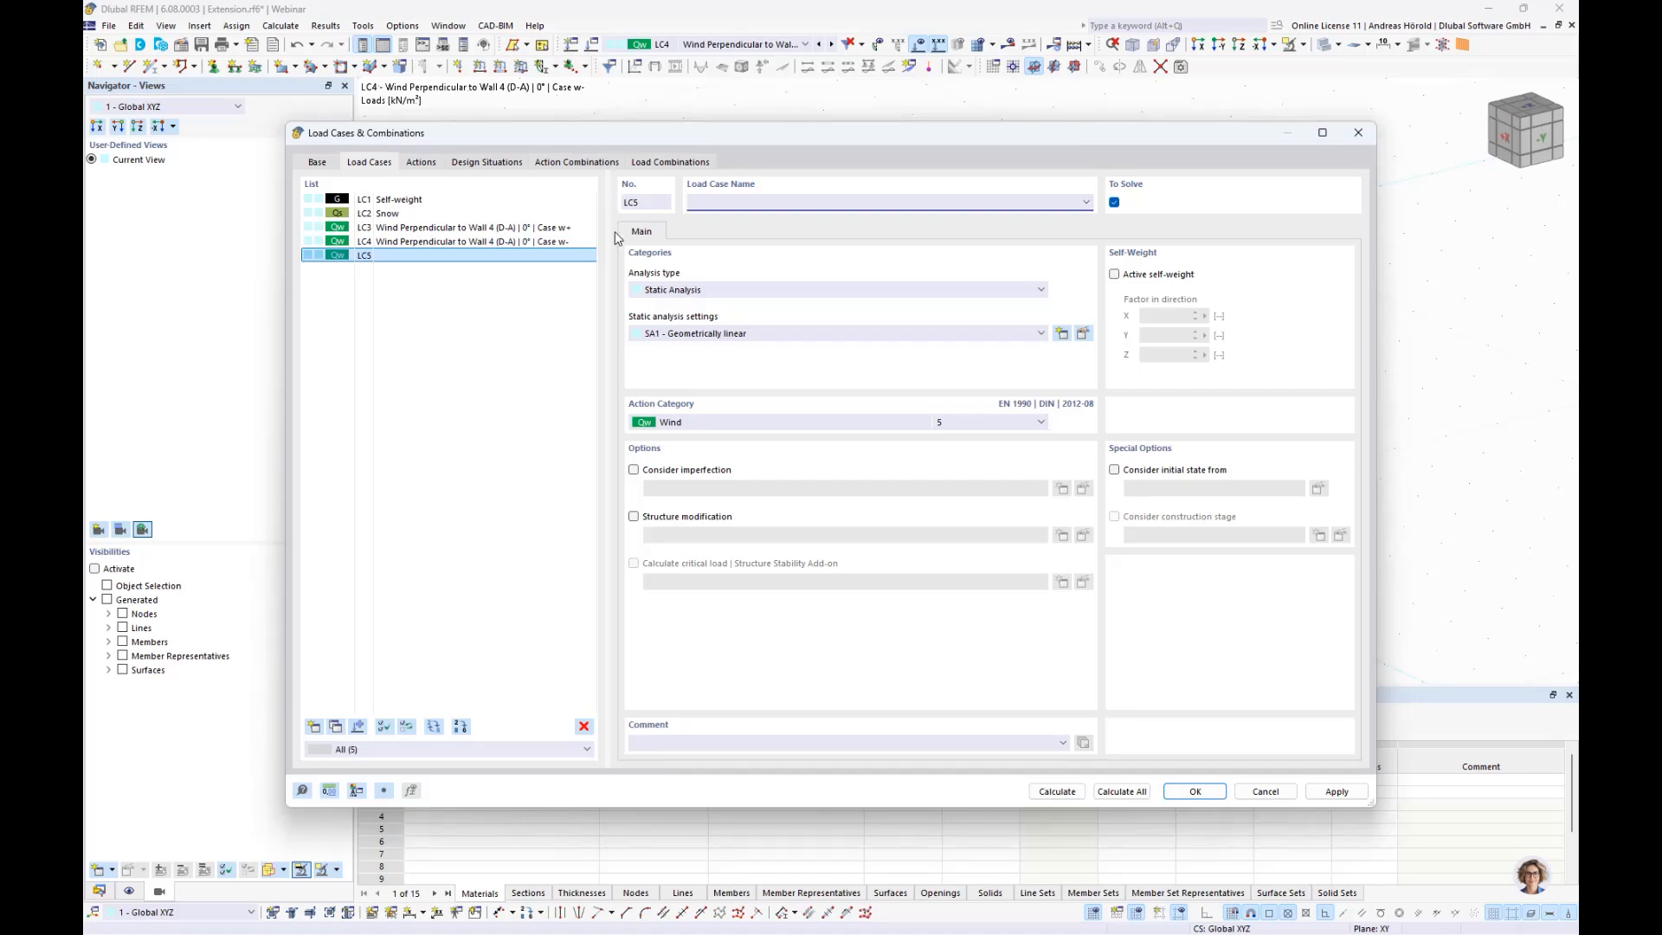
left_click(762, 428)
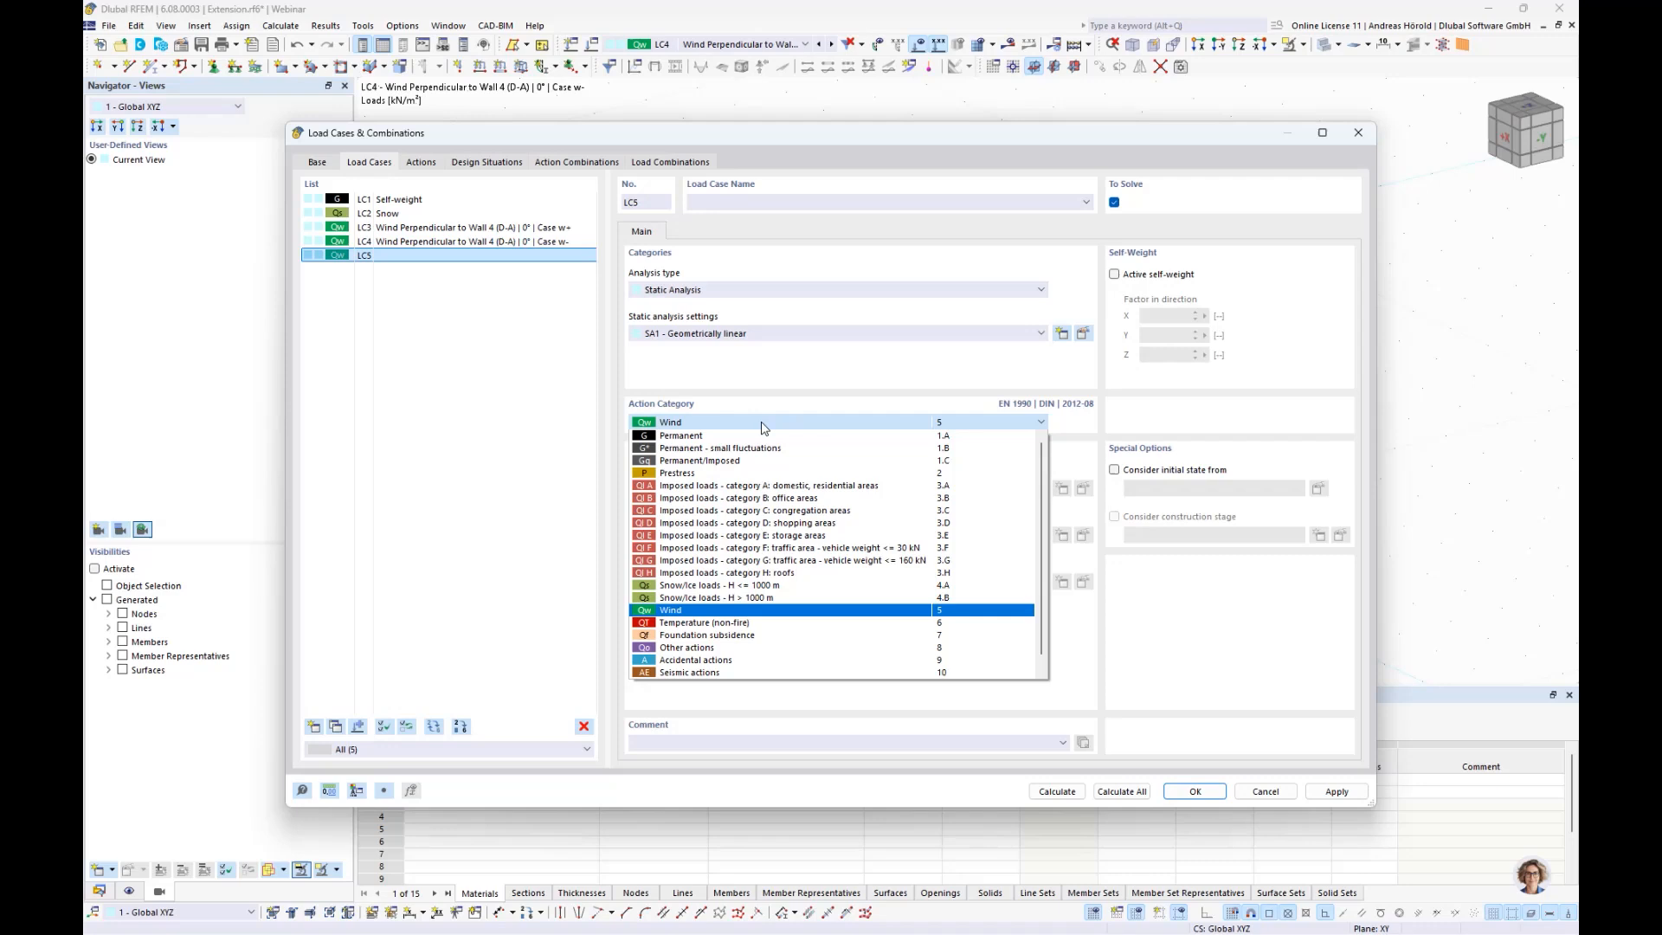
left_click(770, 486)
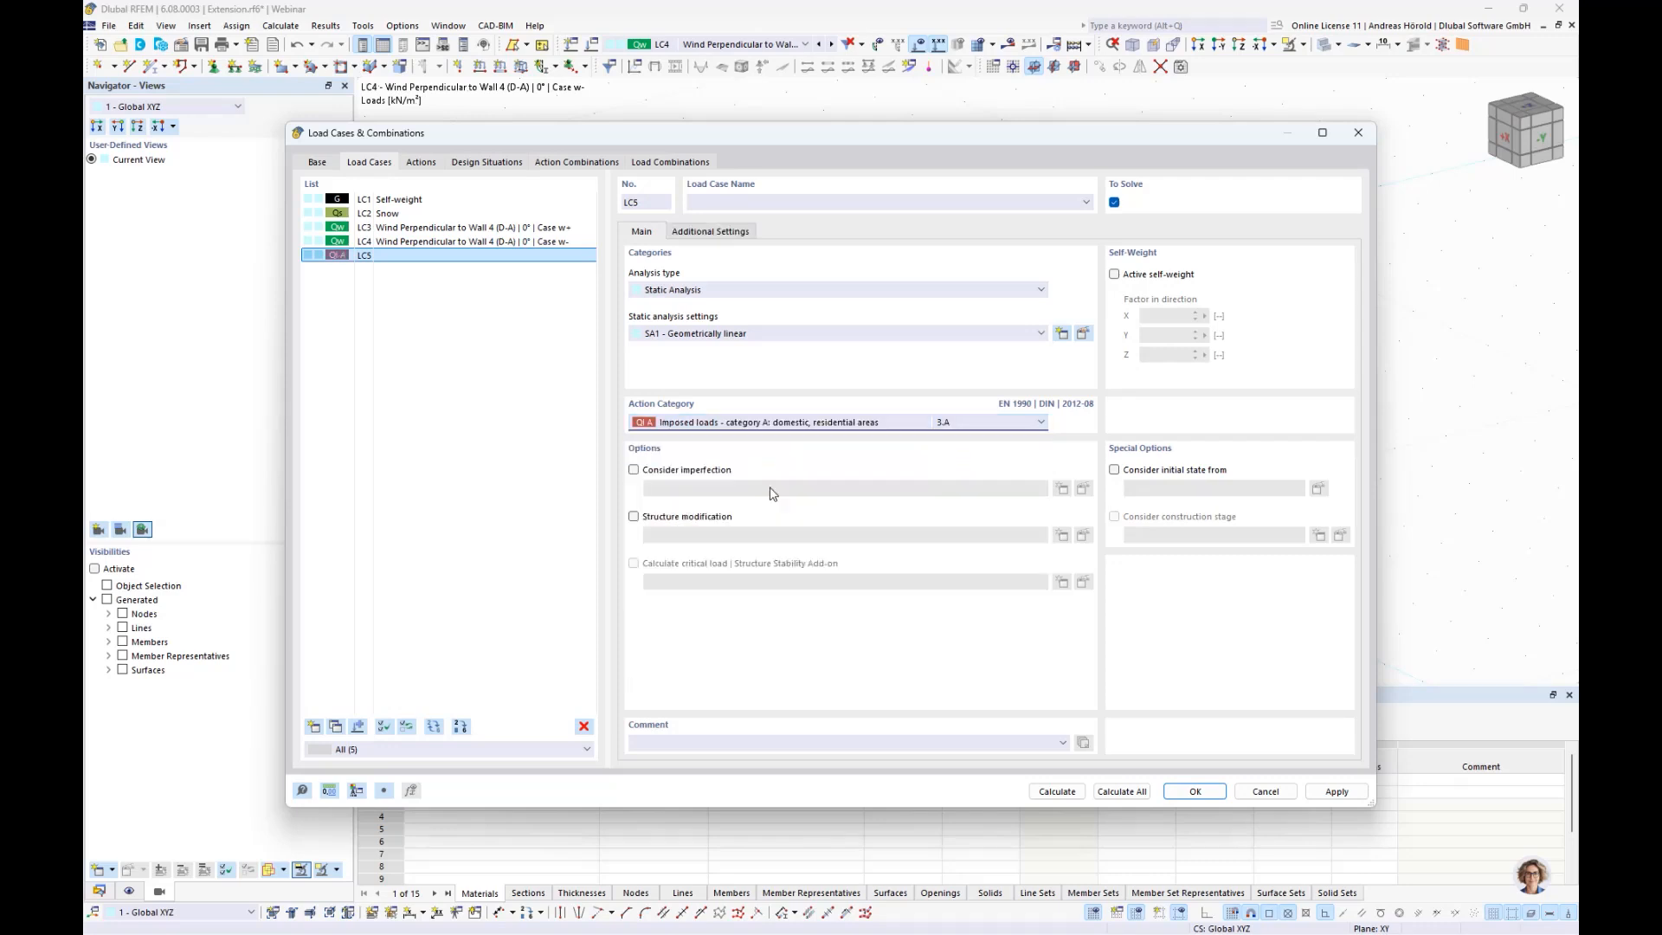
left_click(717, 204)
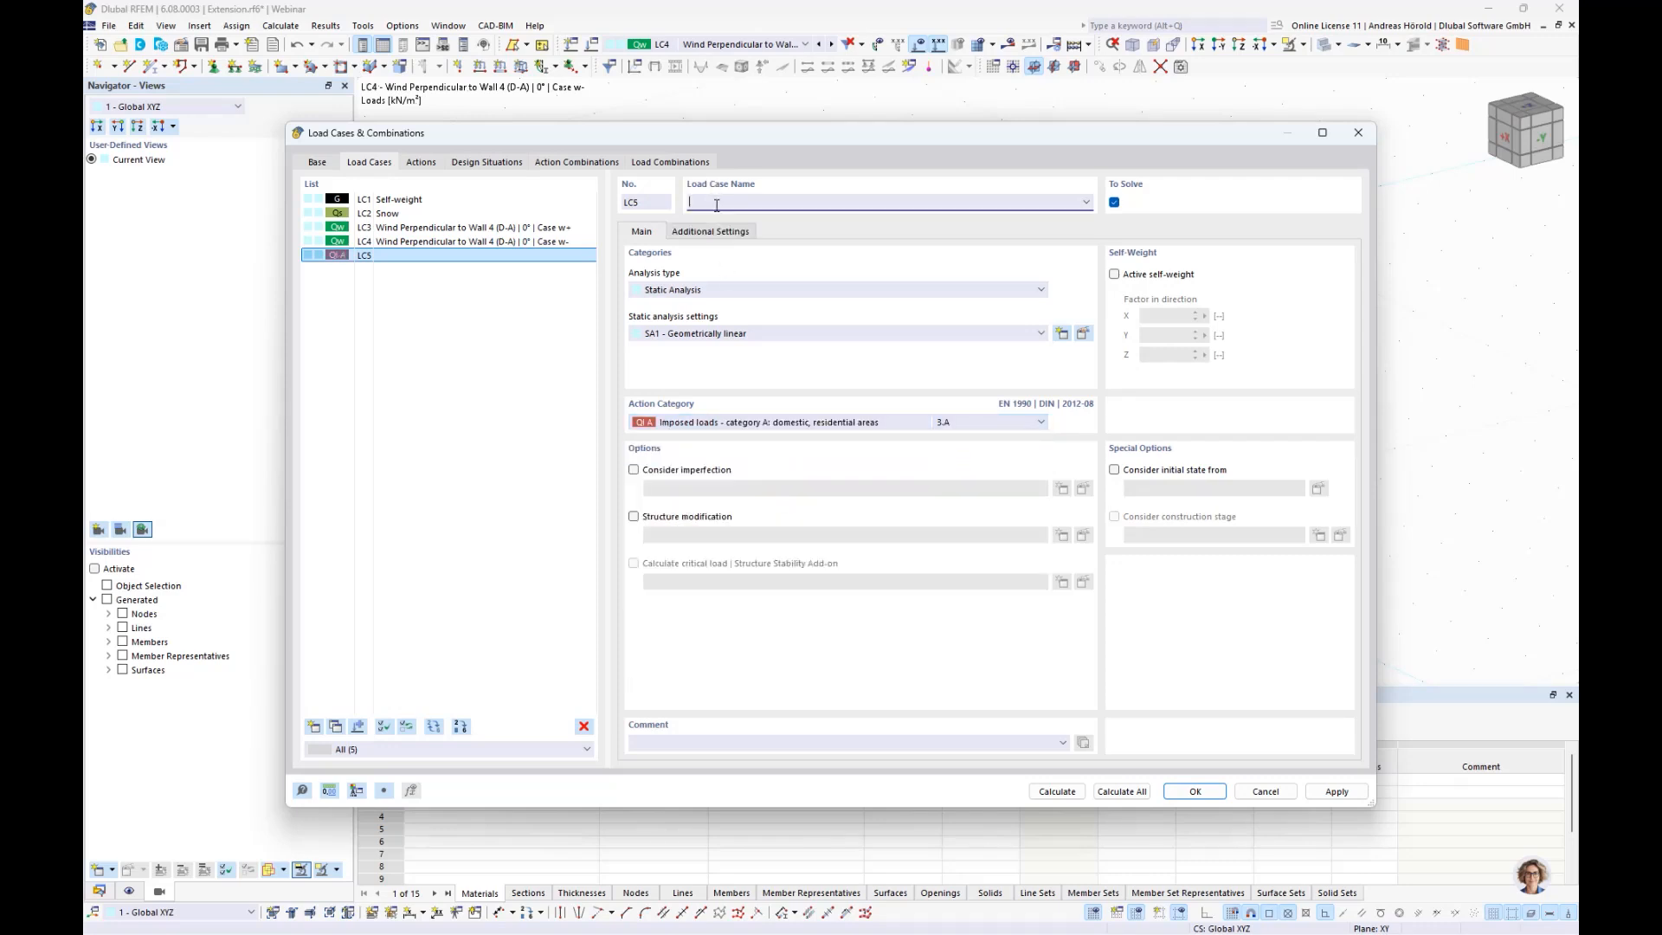
type("Construction load")
left_click(1193, 791)
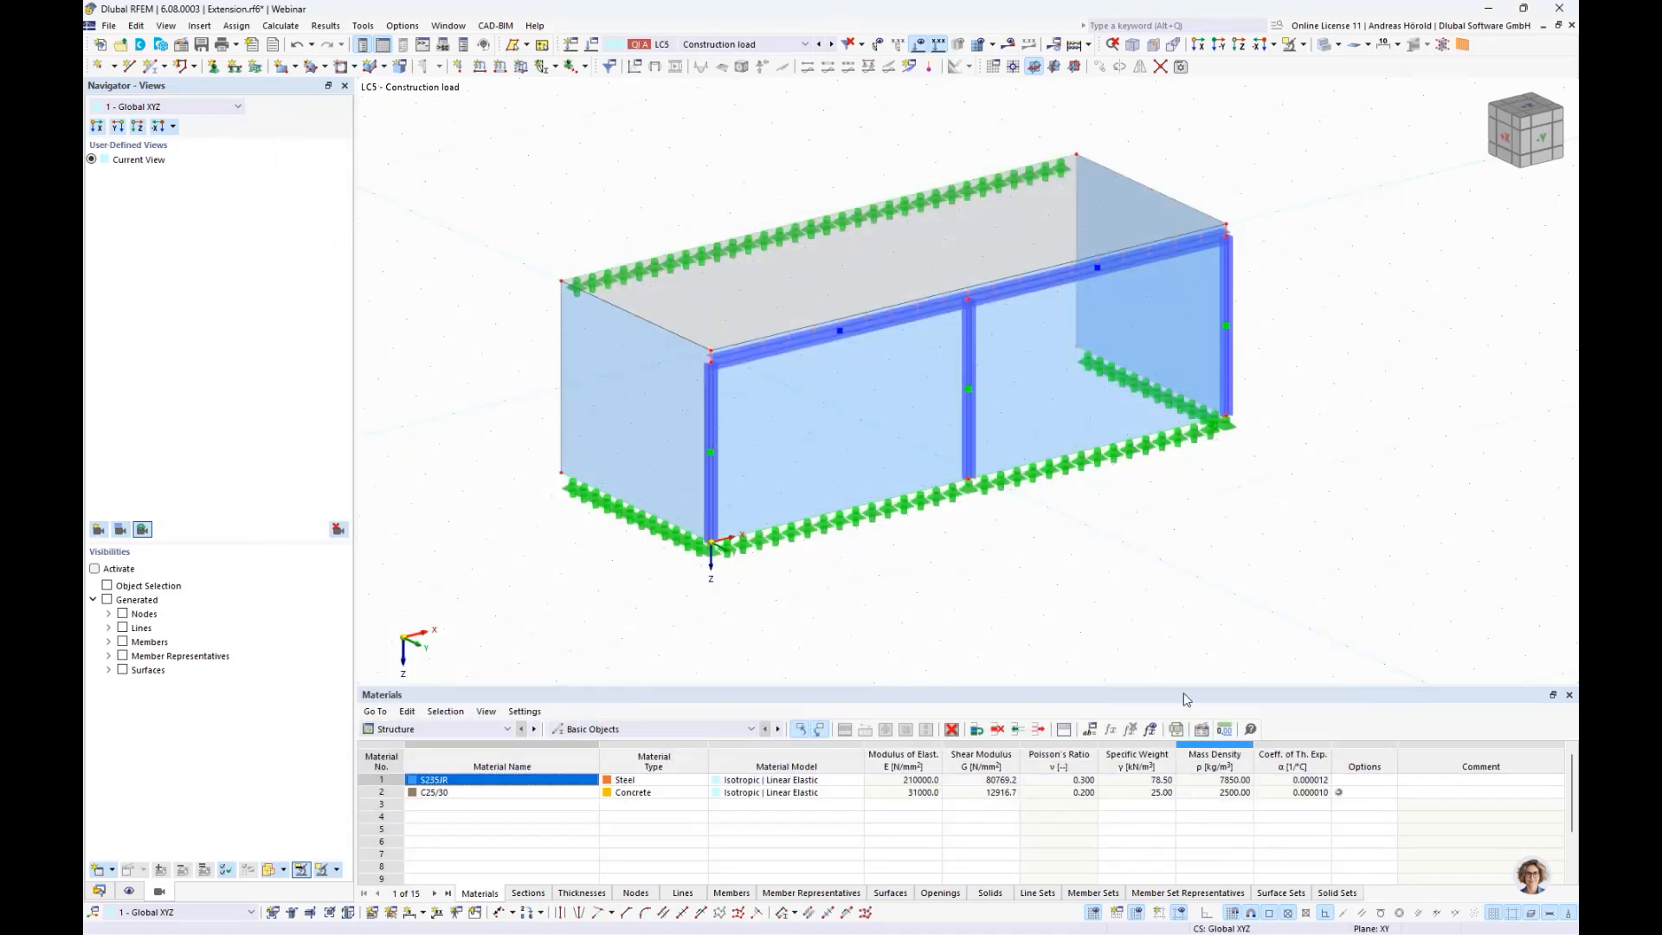
- Apply a uniform vertical surface load of 1.00 kN/m² to the roof surface in the Construction load case
left_click(523, 71)
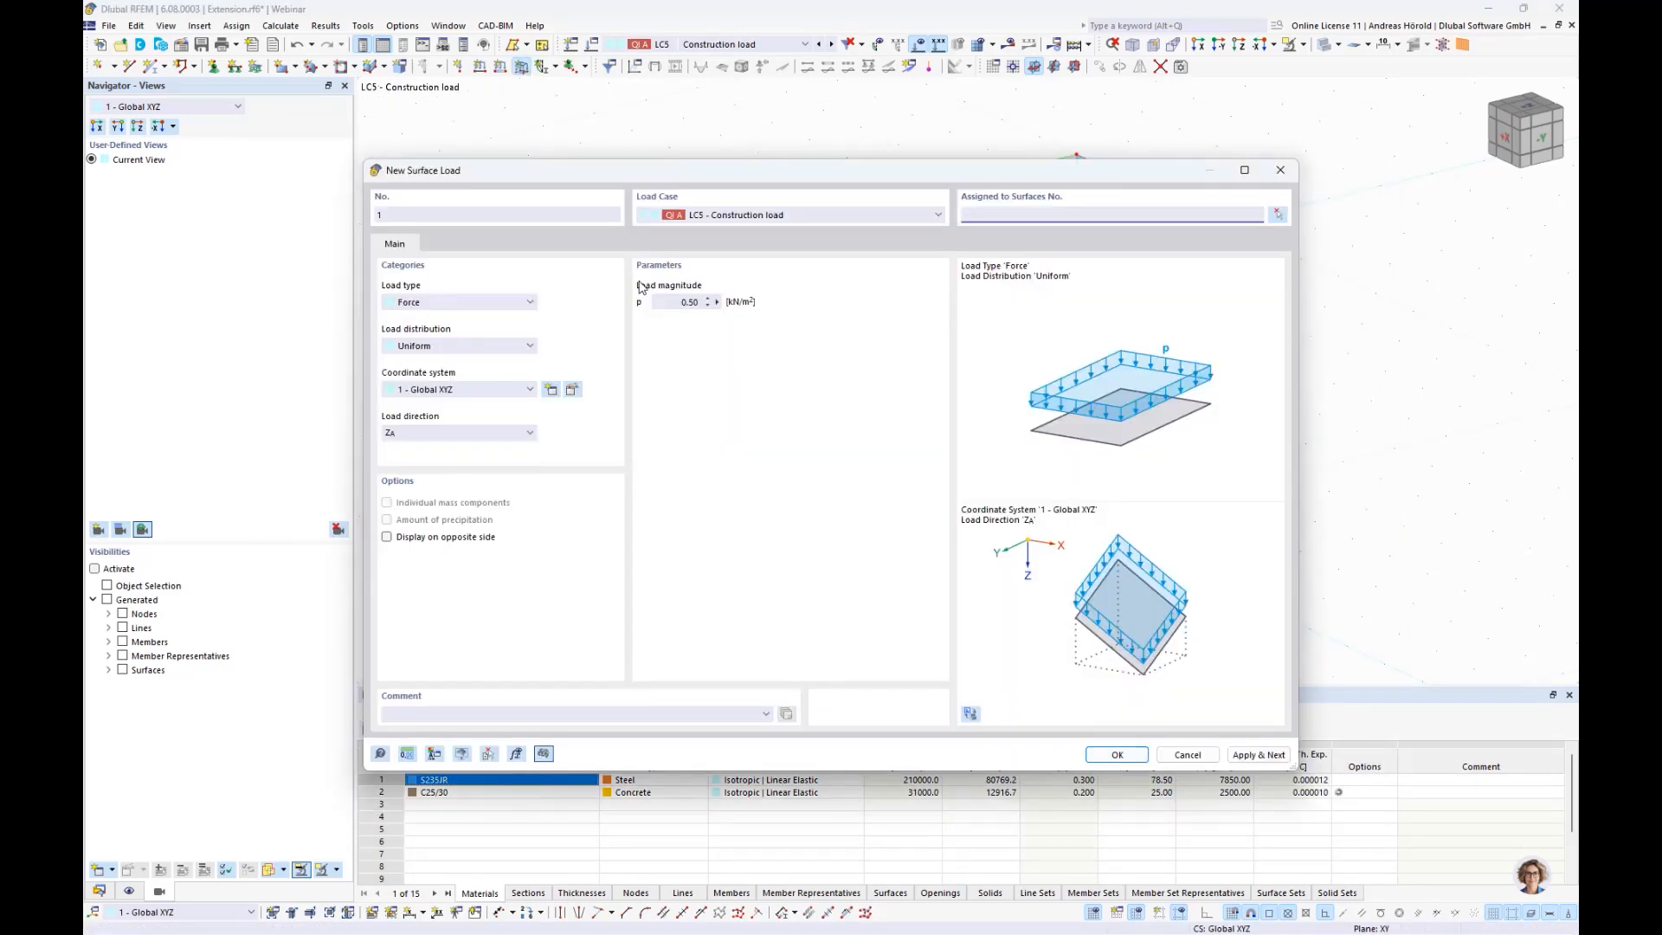
left_click(708, 302)
double_click(709, 302)
type("1")
left_click(1114, 755)
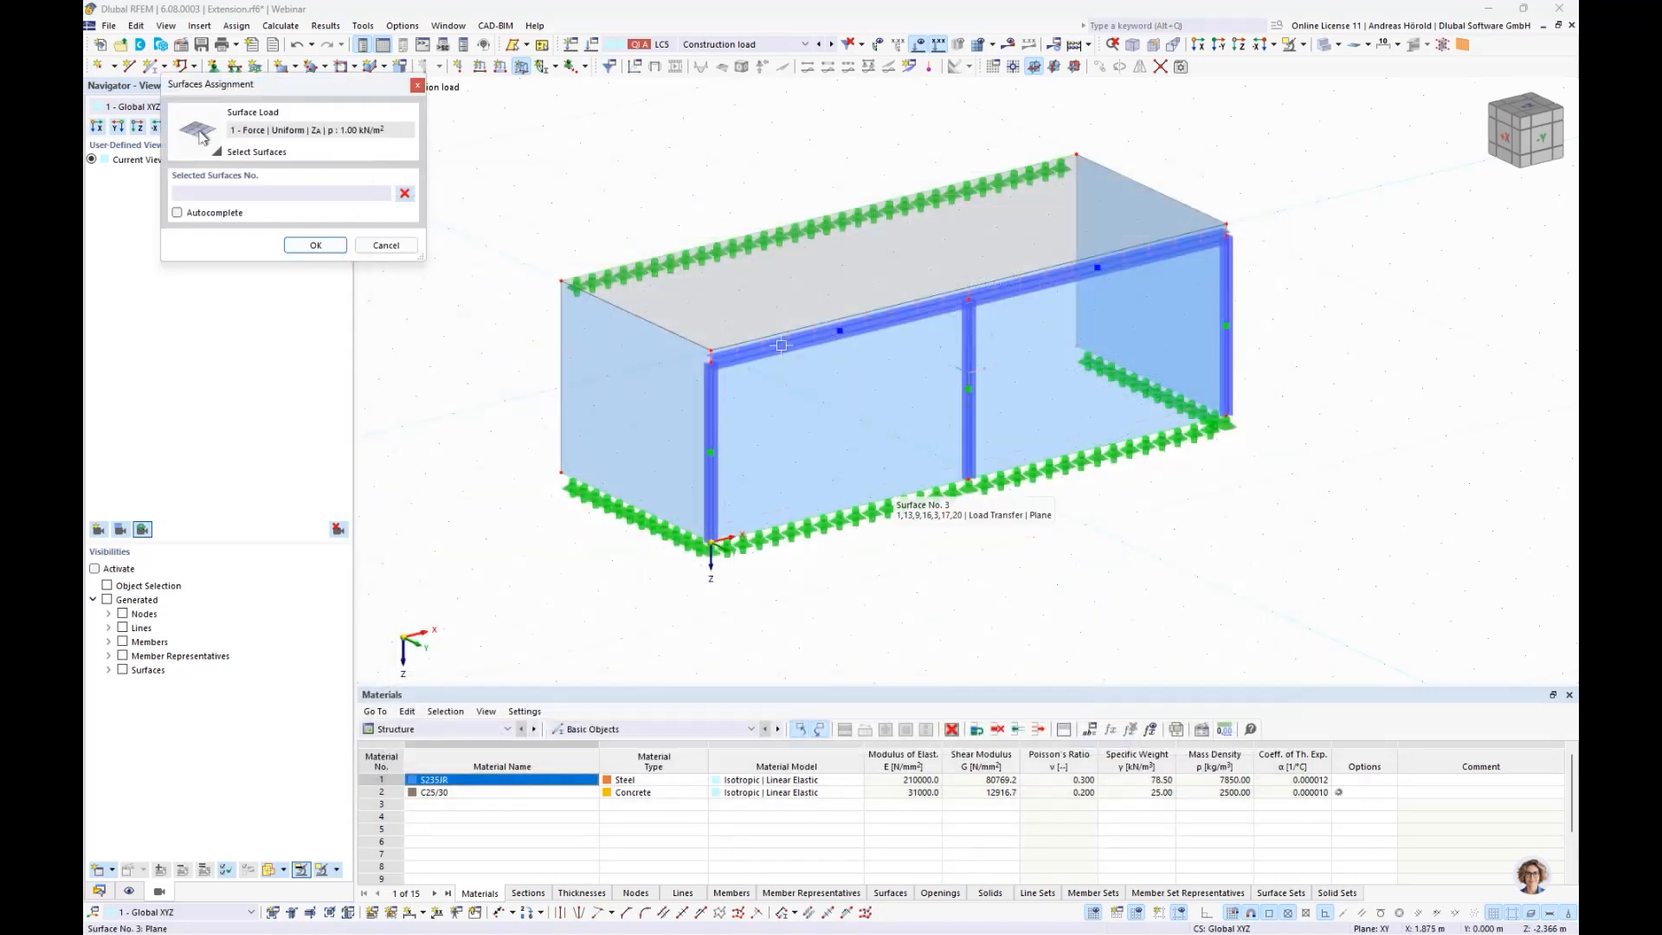
left_click(765, 308)
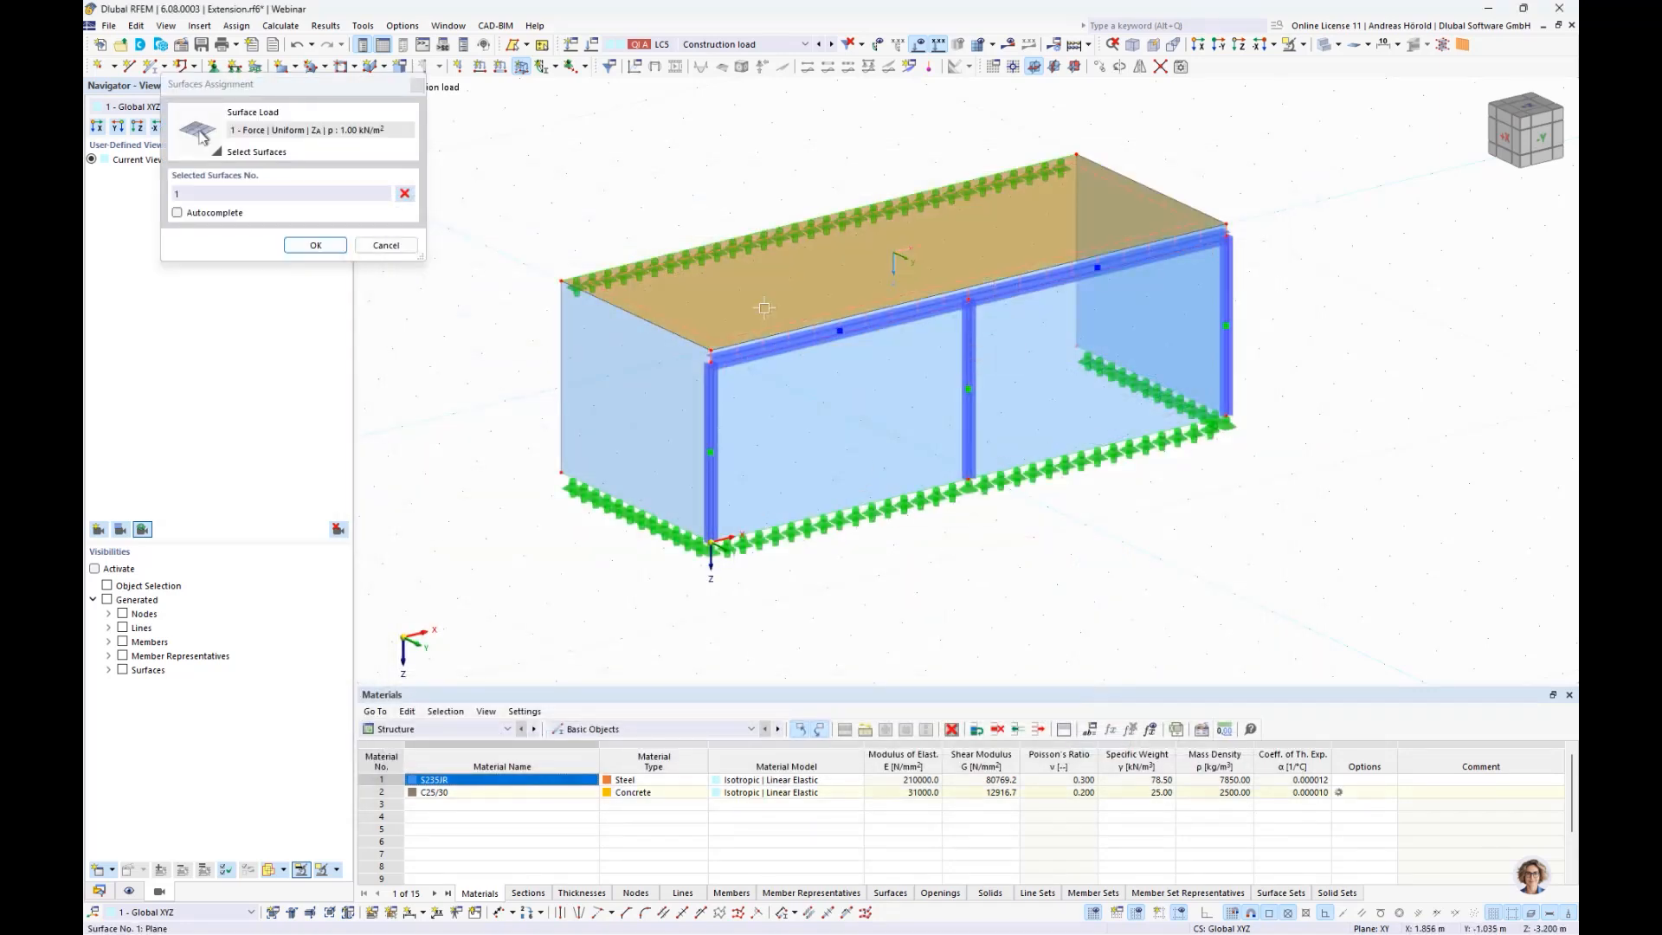
left_click(316, 245)
right_click(502, 391)
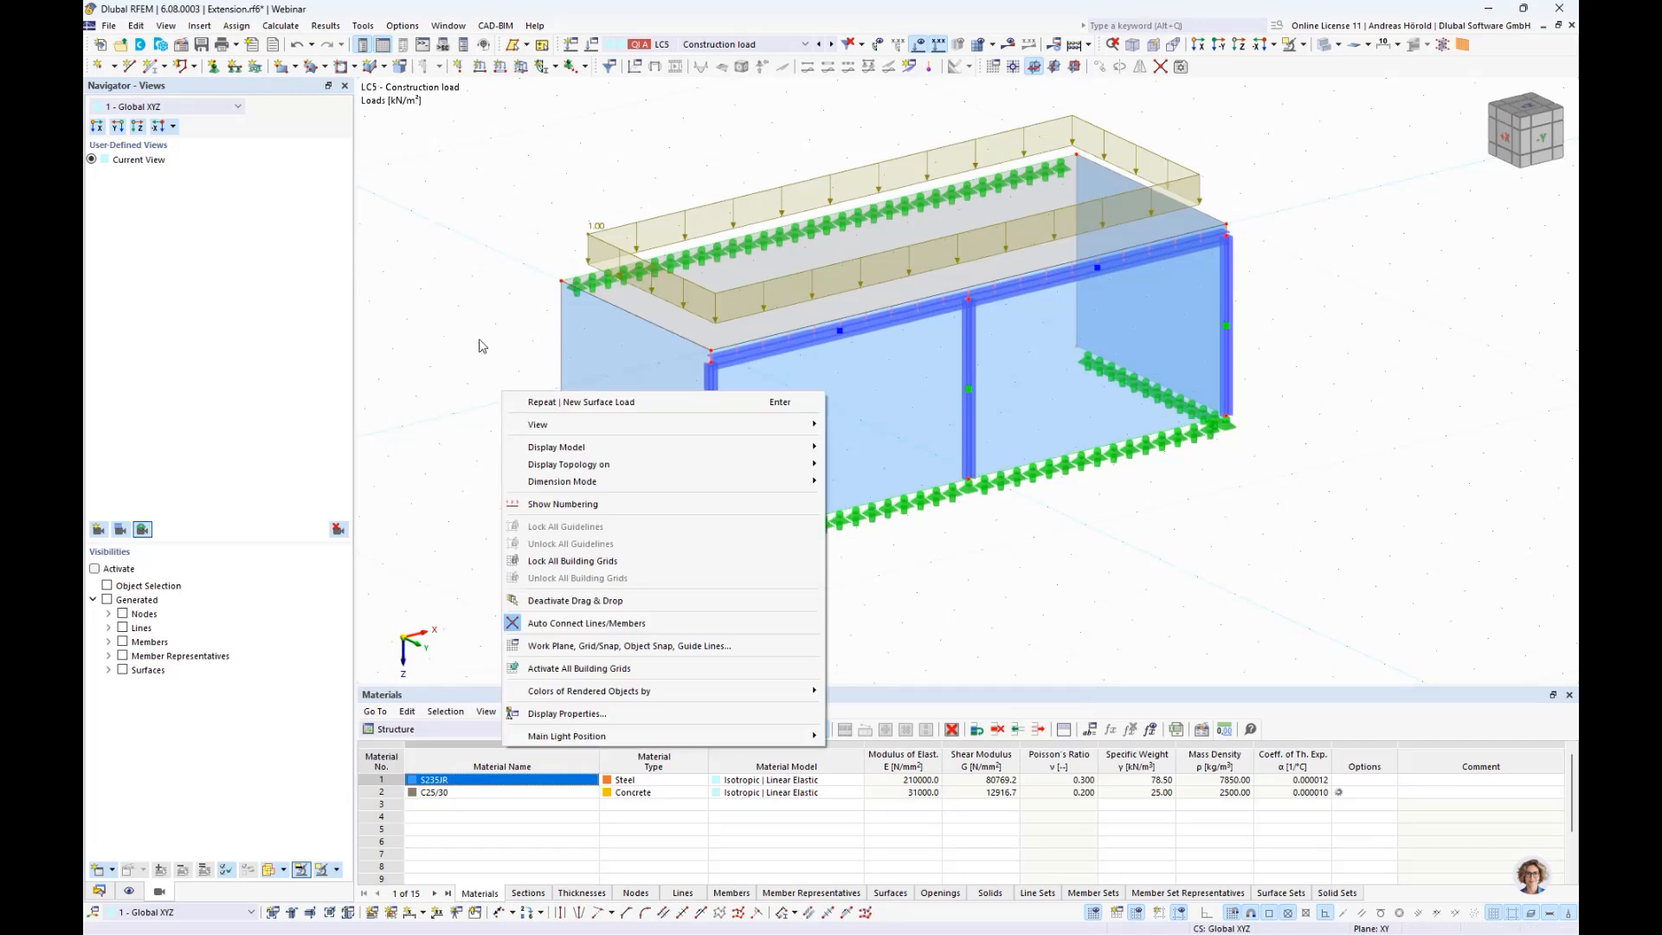
left_click(481, 343)
scroll(1009, 546, "up", 1)
middle_click_drag(1010, 545, 1058, 636)
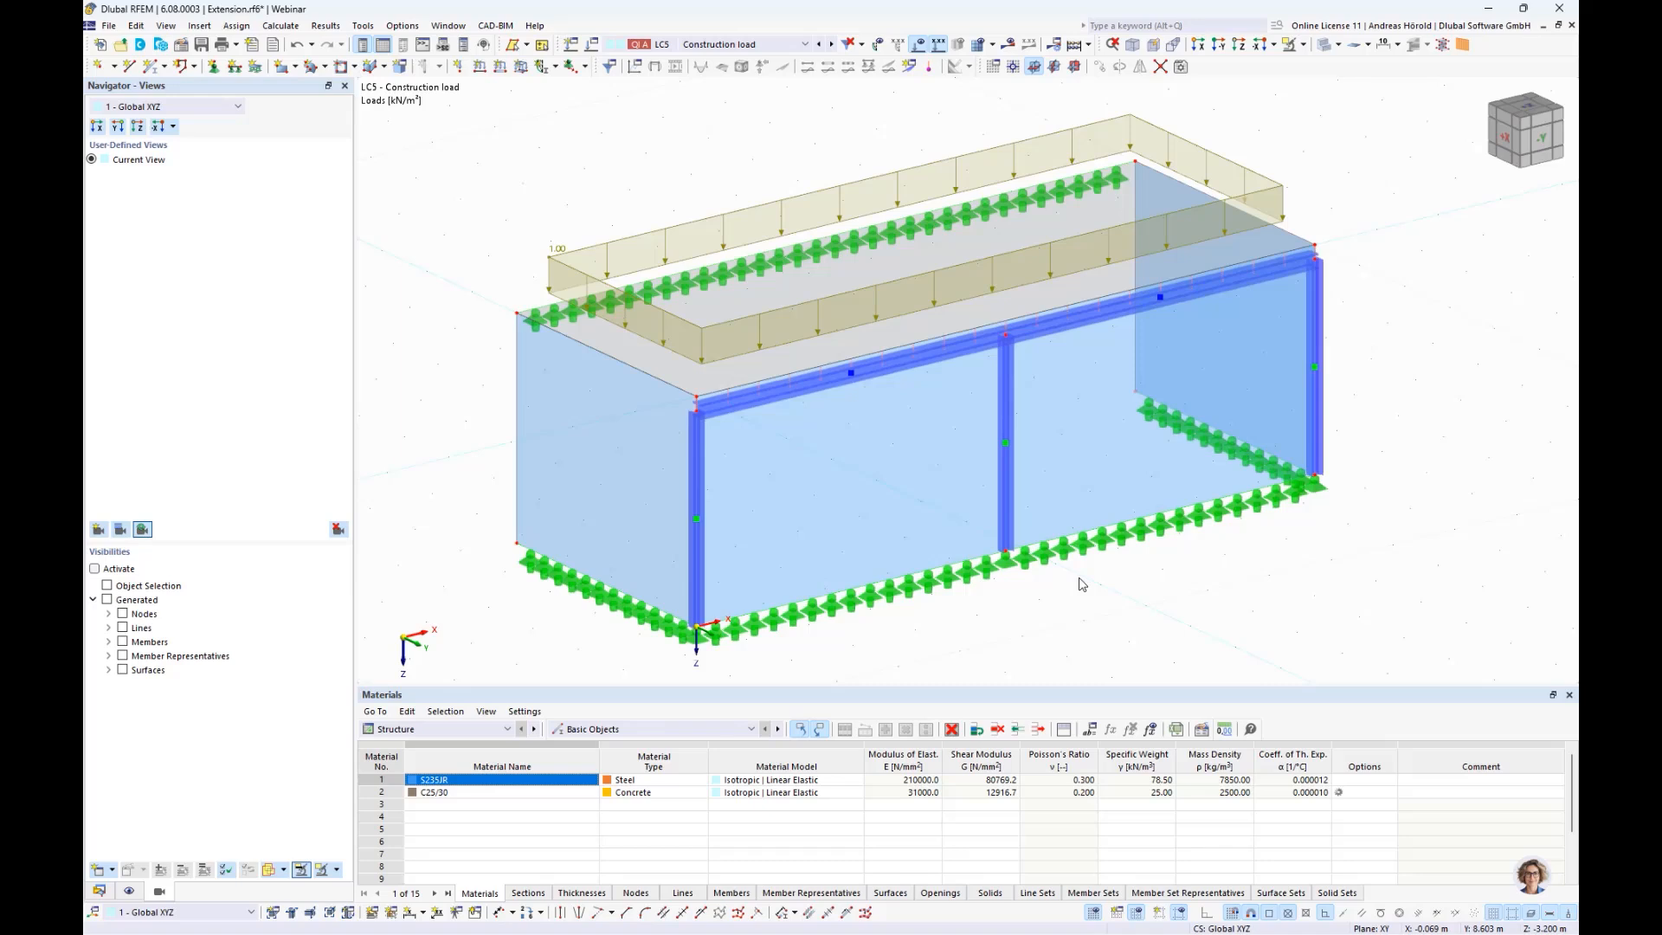
- Create an imperfection case named "Imp. +x" with local imperfections
left_click(542, 67)
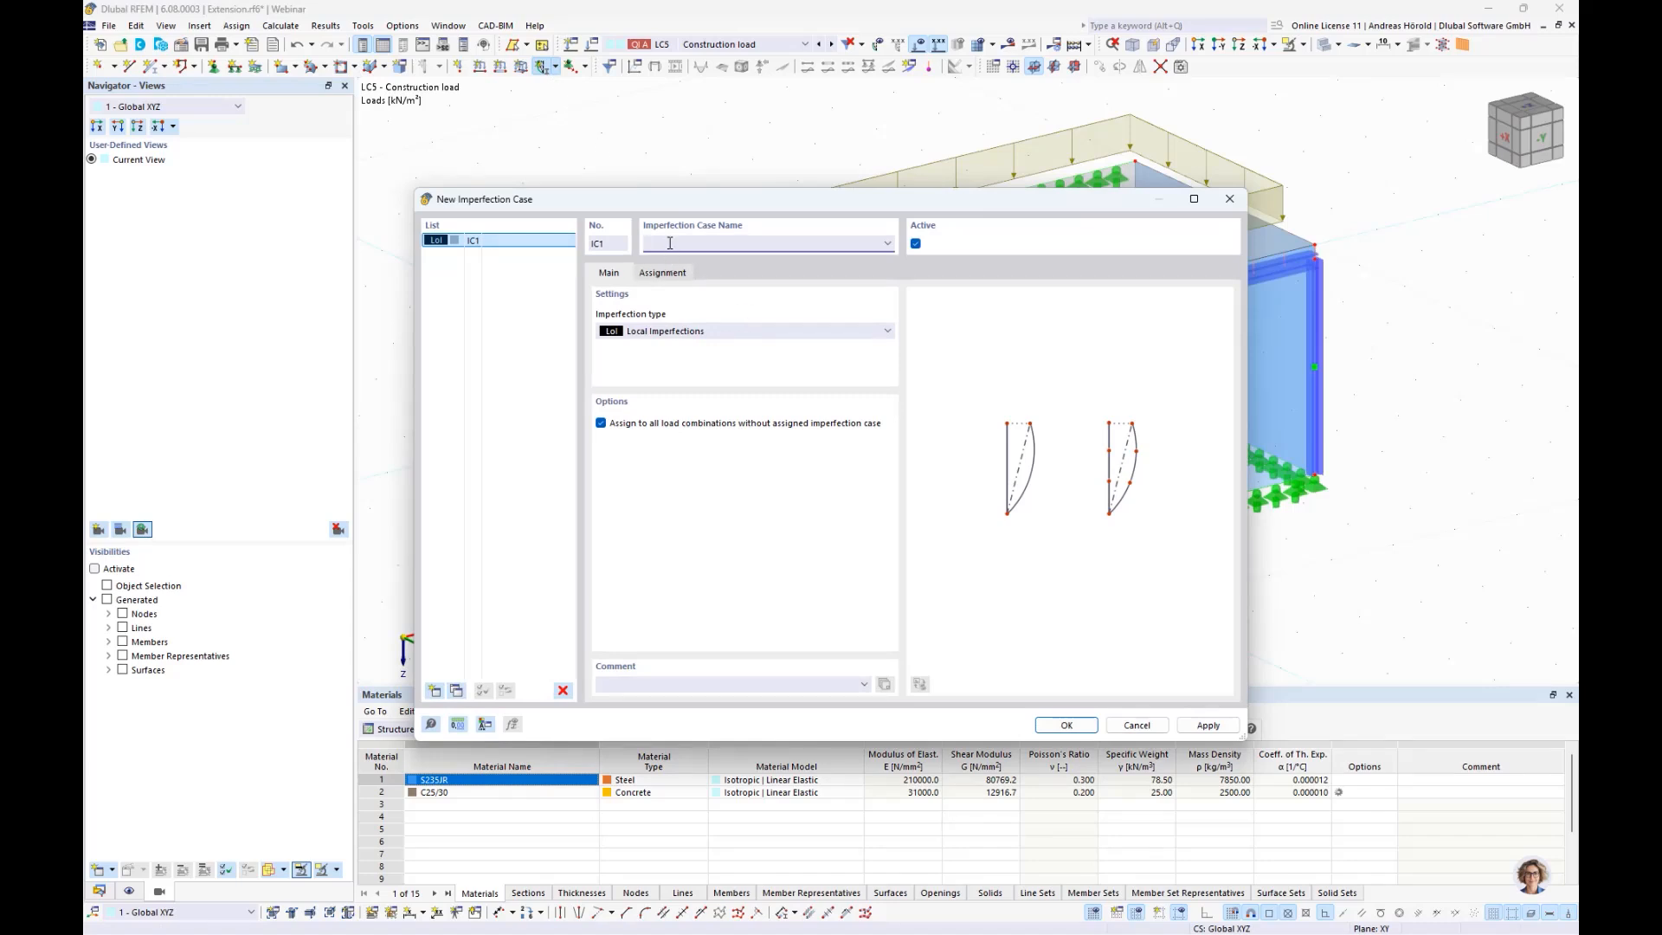
type("Imp. +x")
left_click(1069, 726)
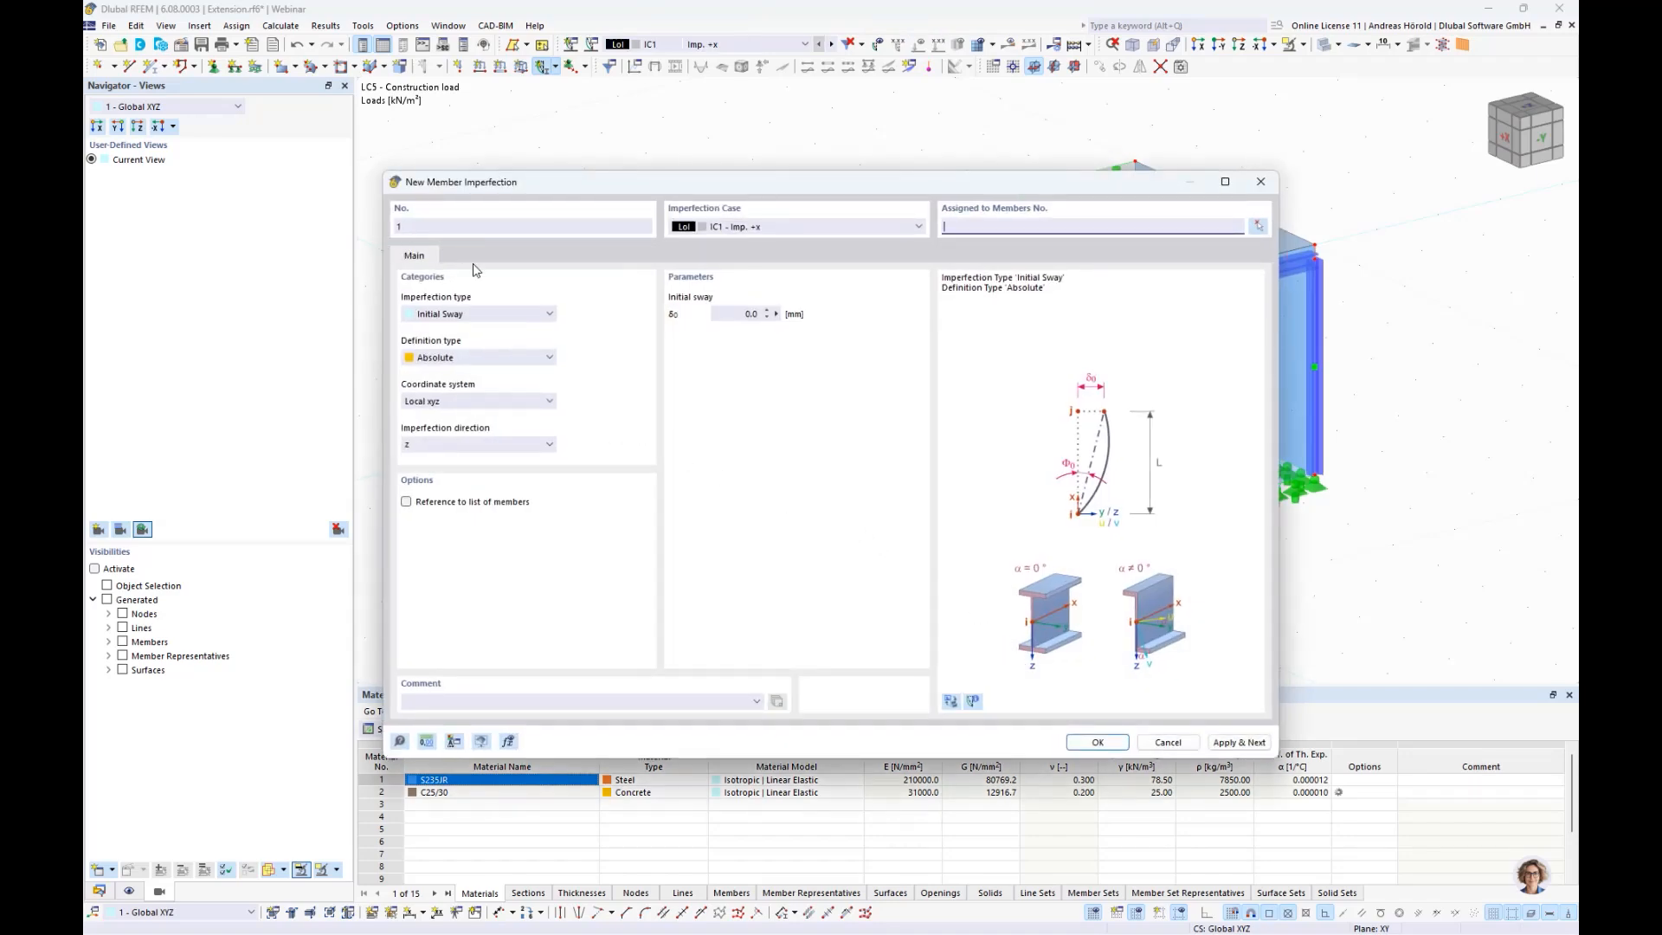
- Define an initial sway member imperfection per EN 1993-1-1, taking the structure height from the column (3.000 m) and setting 3 columns in one row
left_click(492, 315)
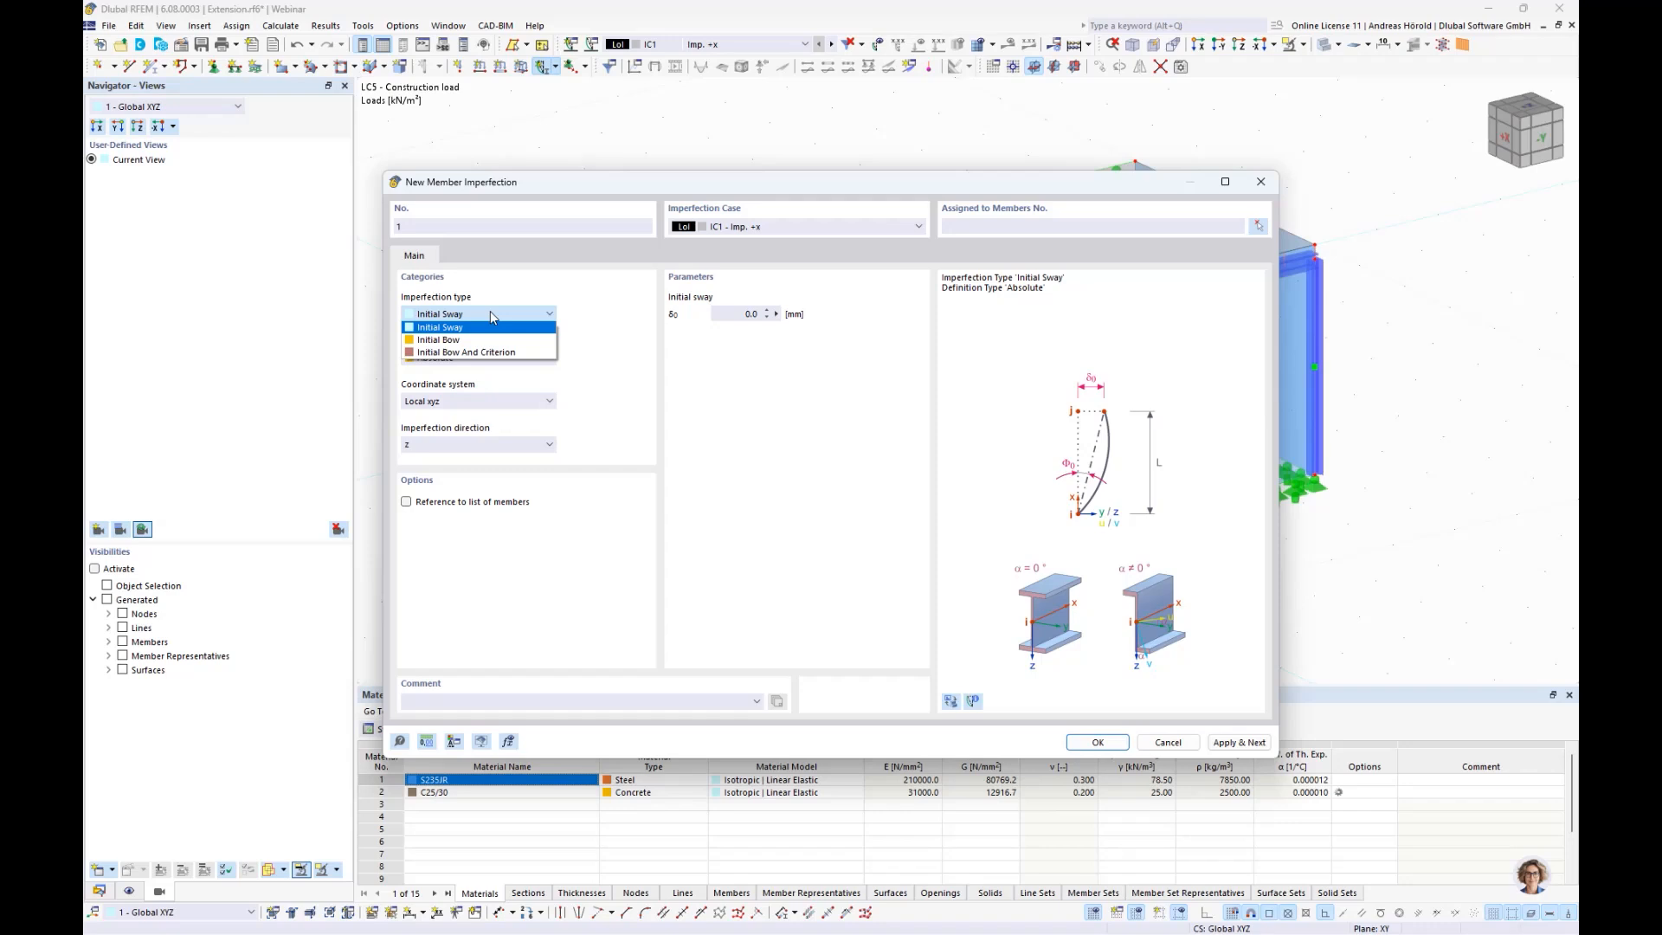
left_click(490, 312)
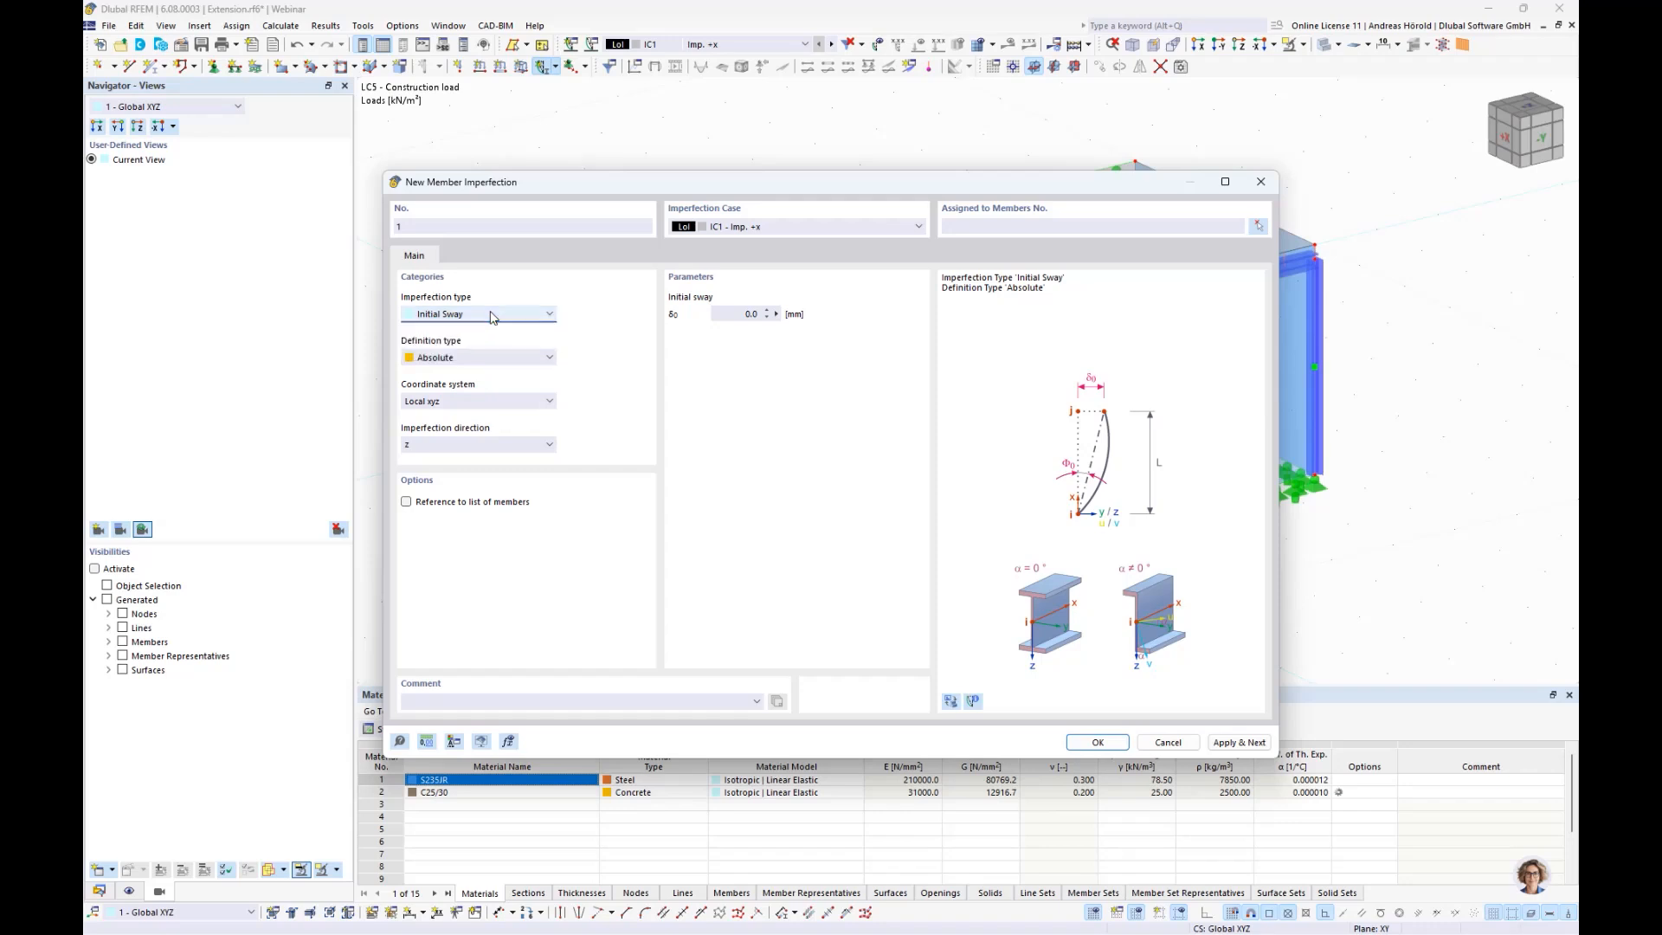
left_click(495, 358)
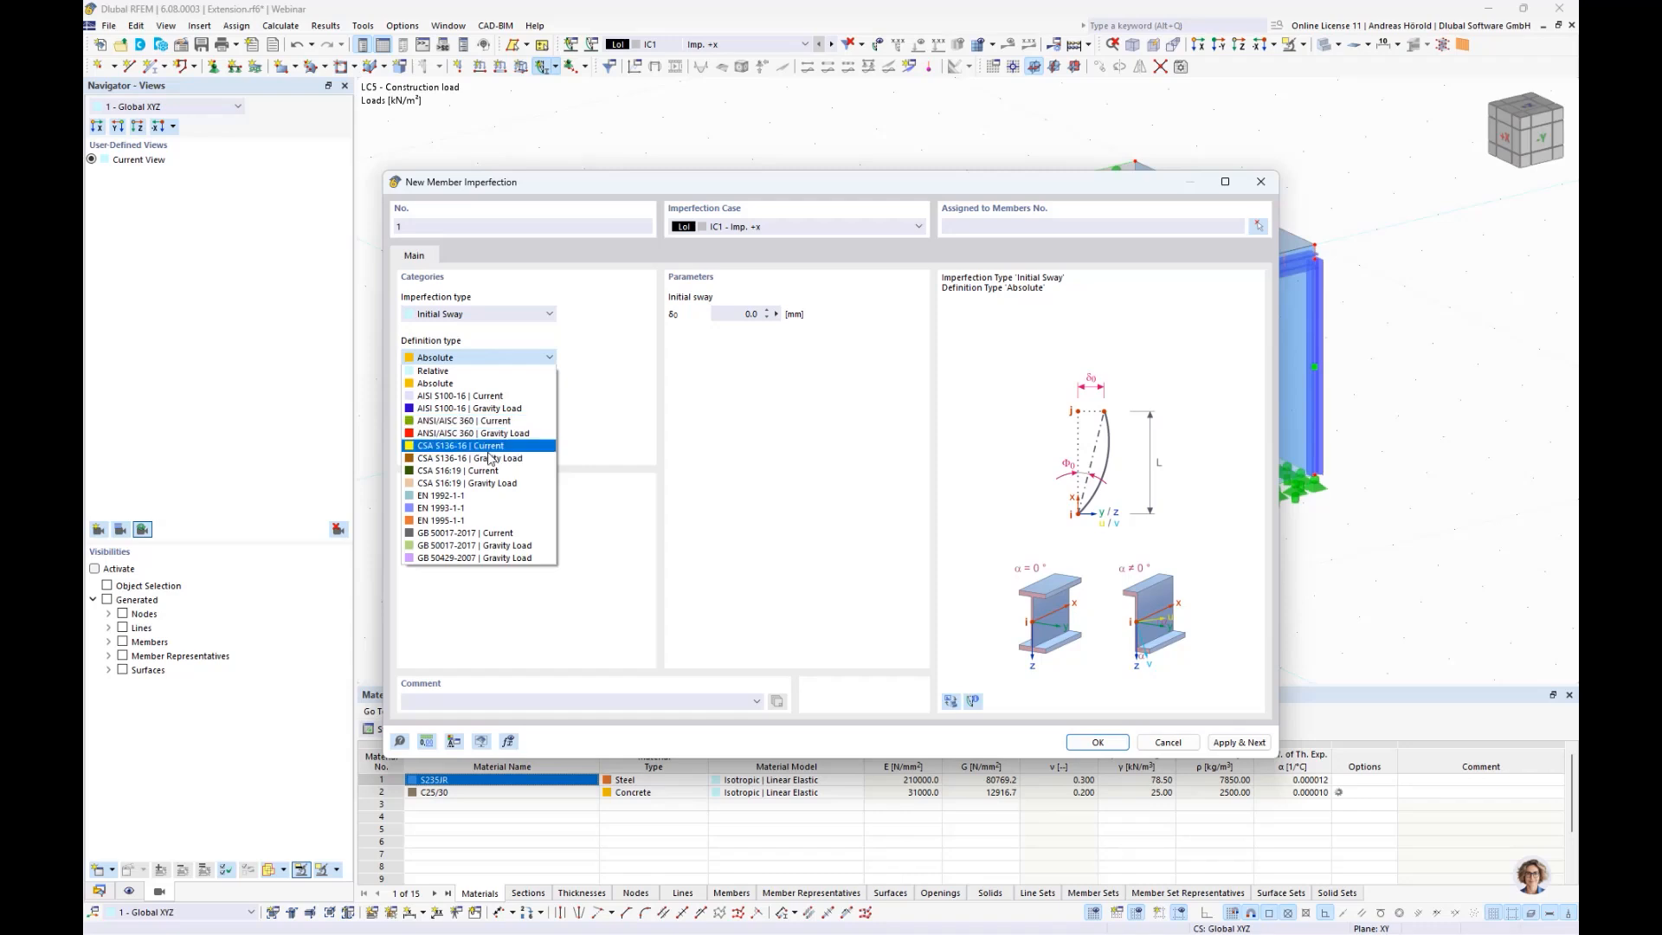
left_click(487, 510)
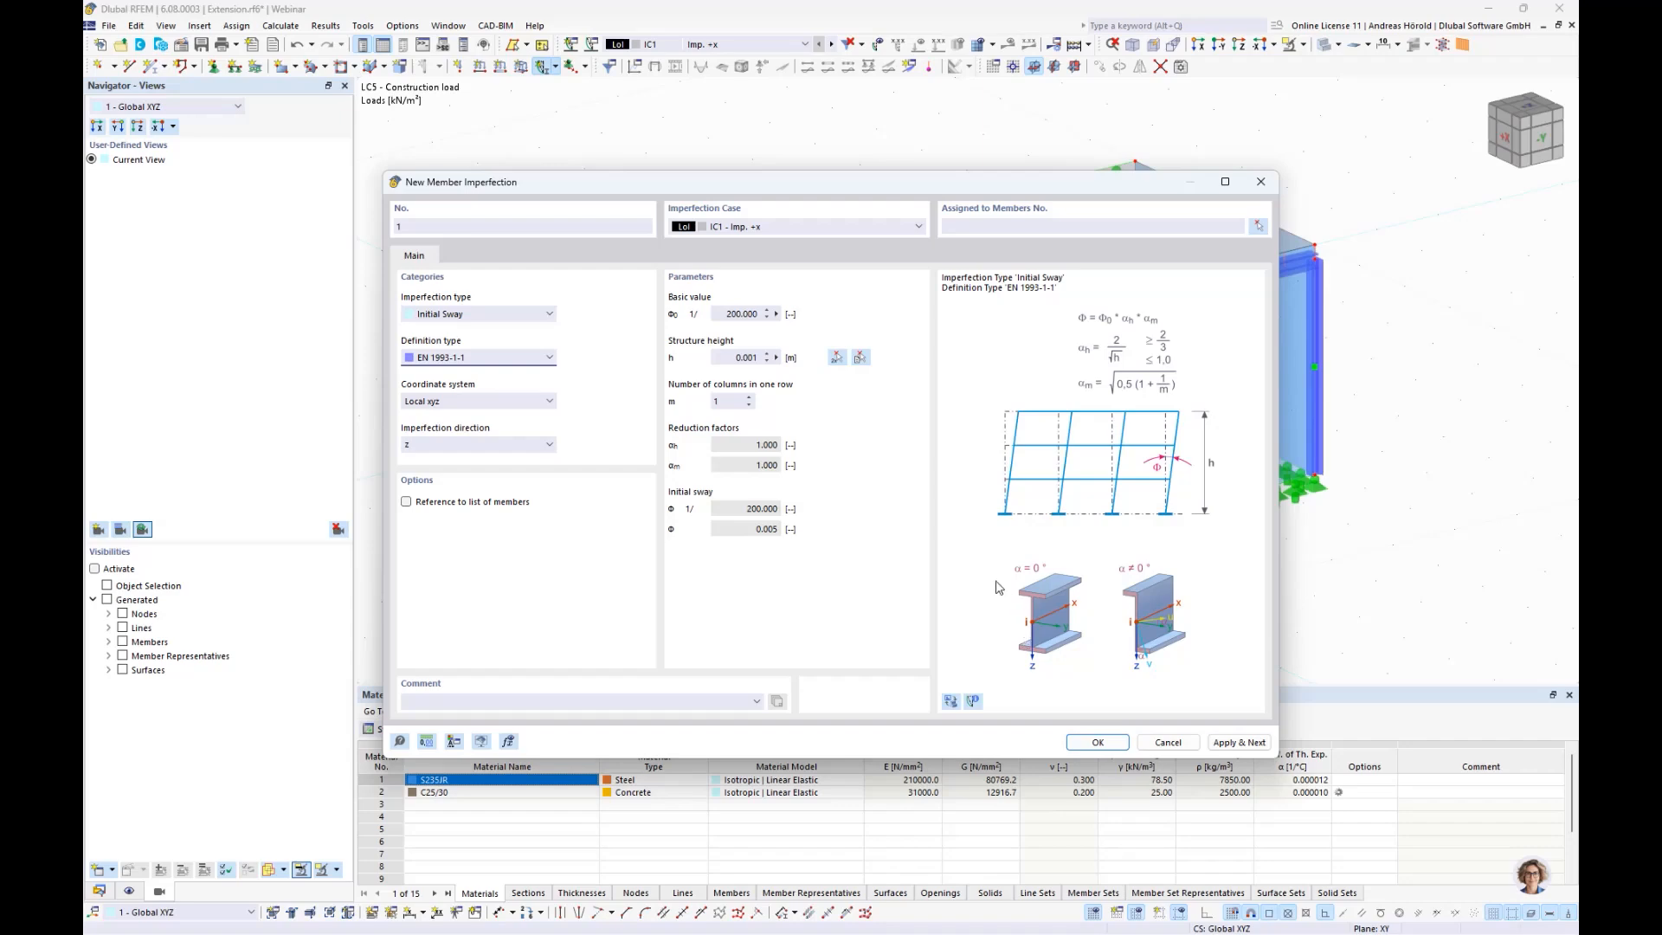
left_click(777, 358)
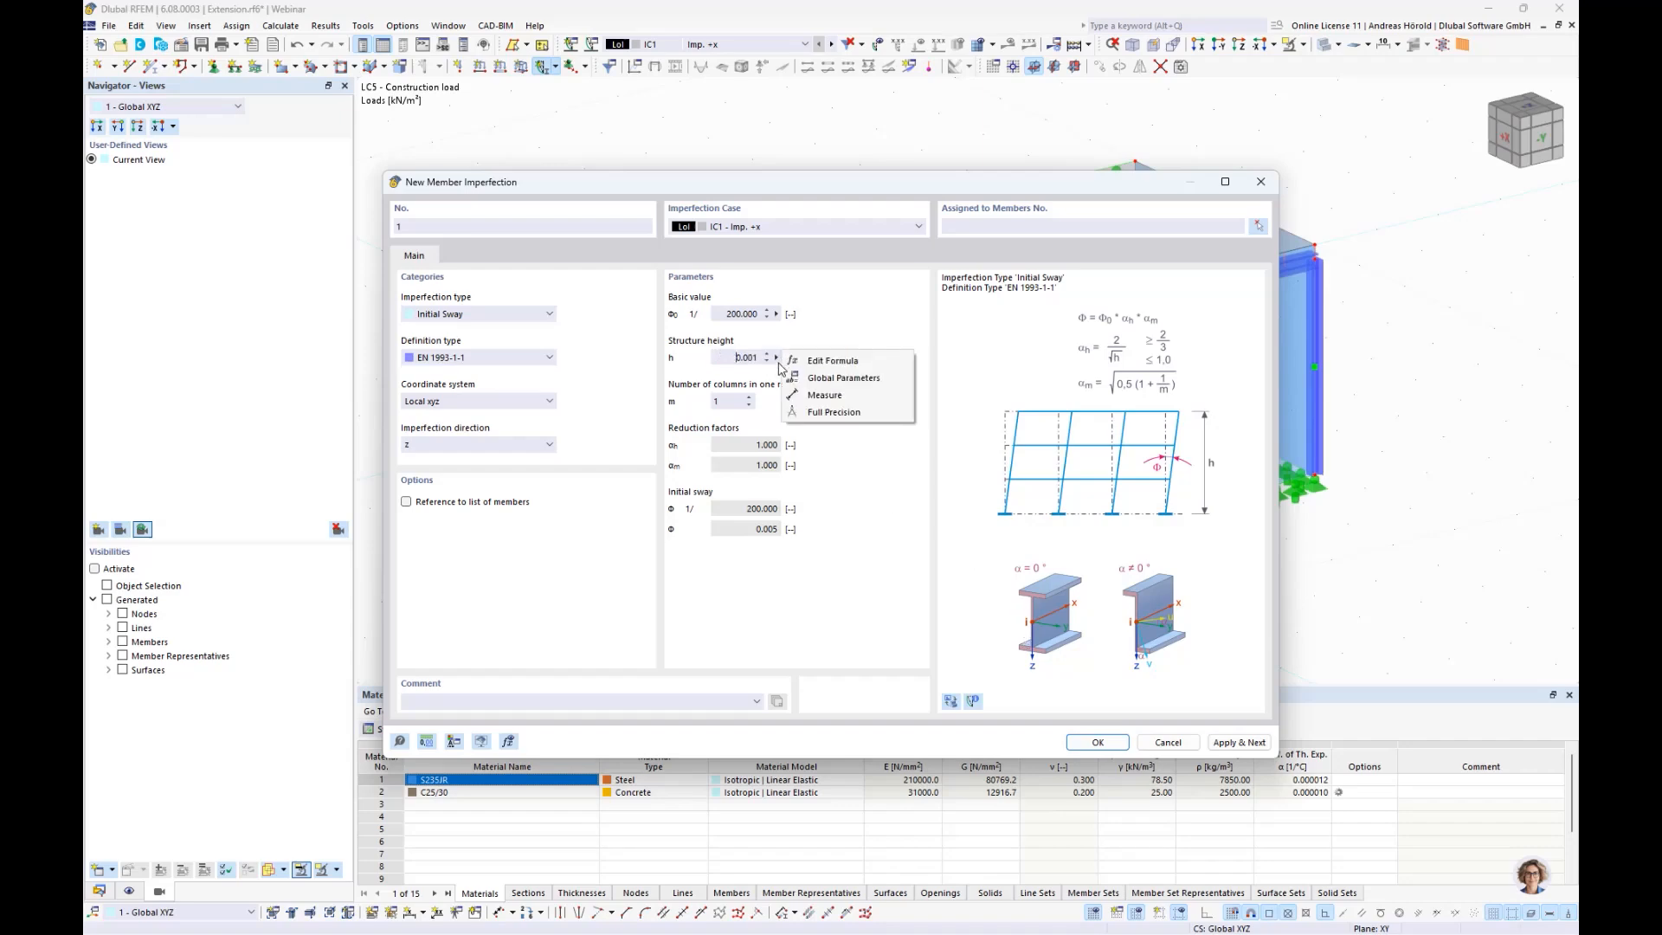
left_click(825, 395)
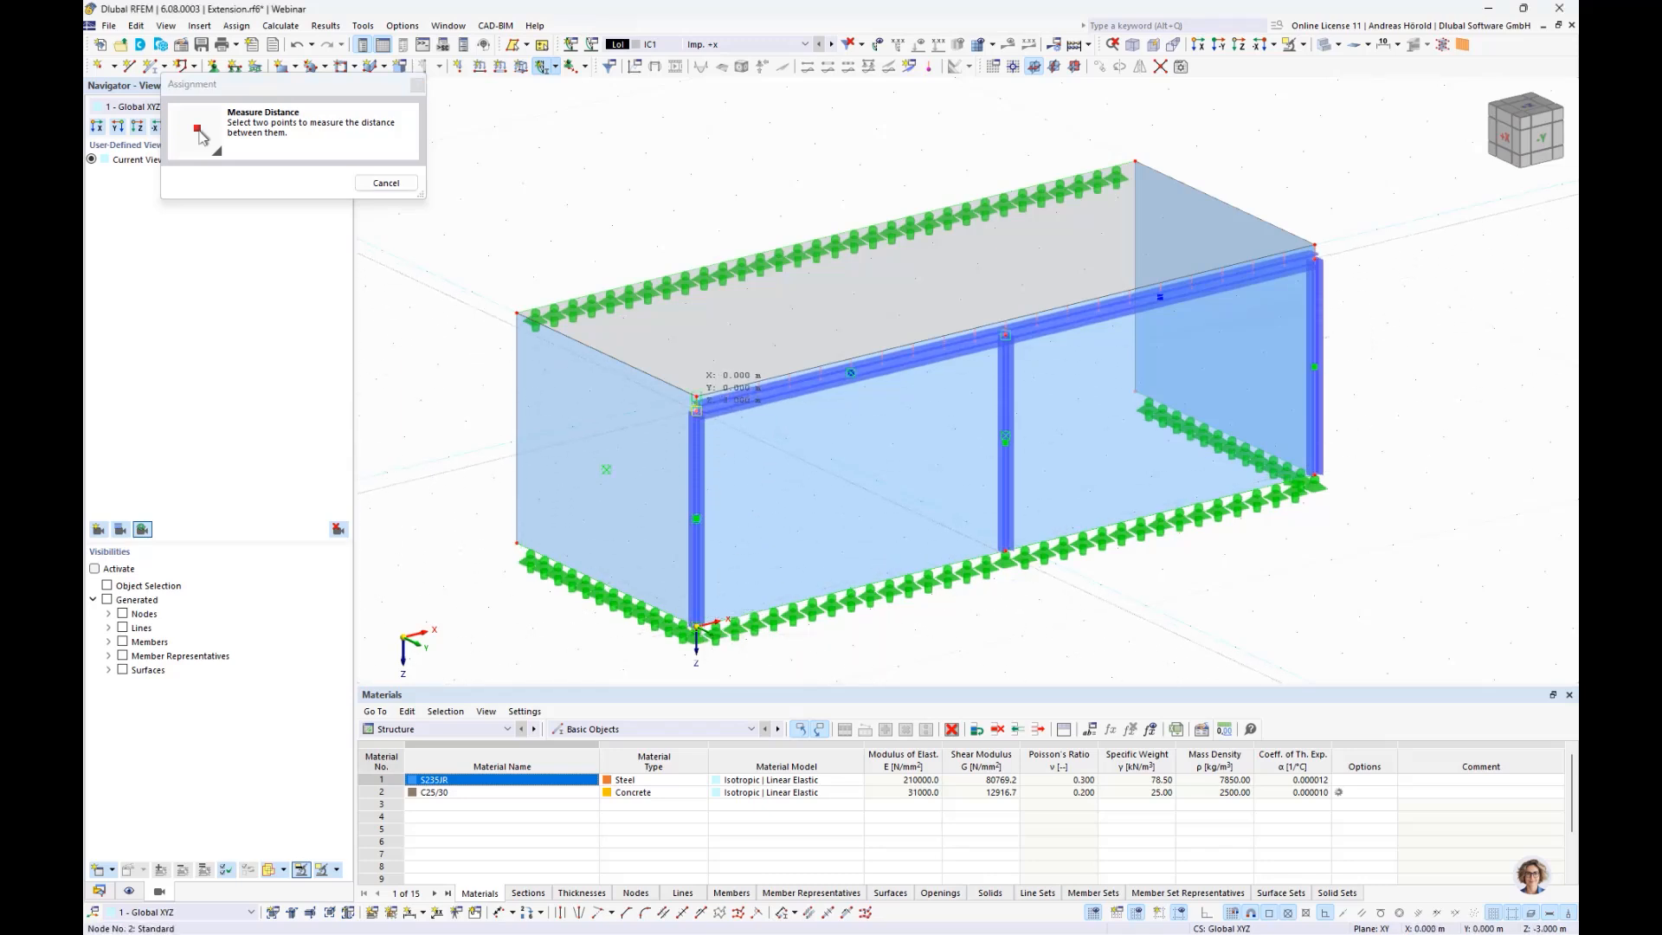
left_click(697, 401)
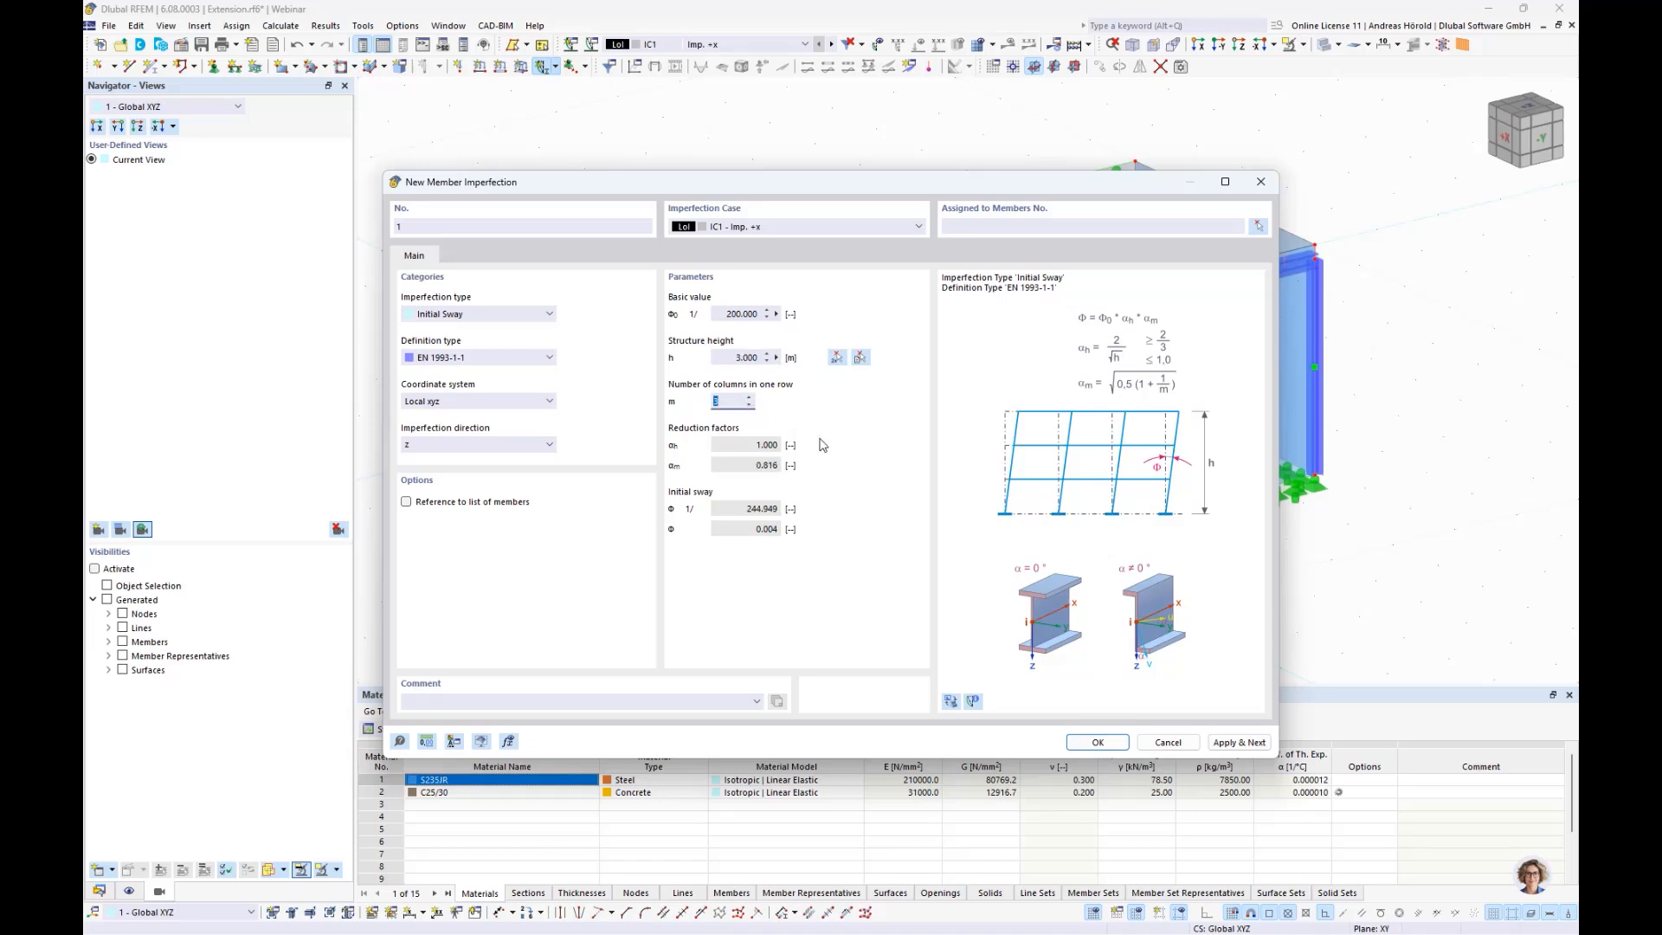
left_click(1096, 742)
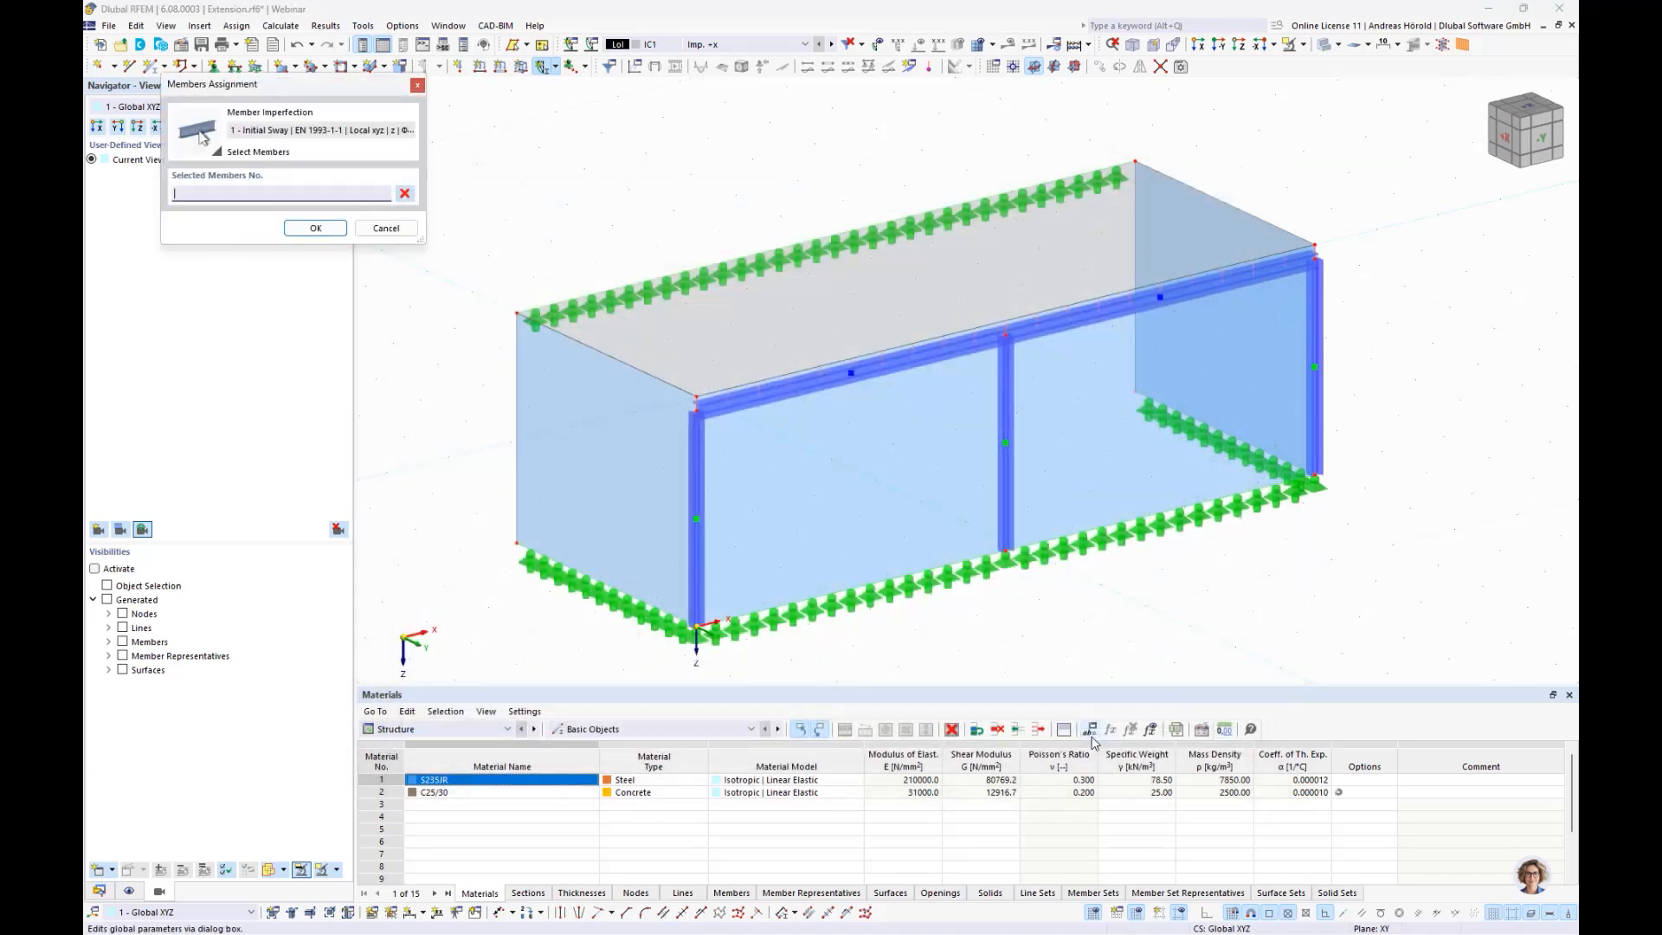
- Assign the initial sway imperfection to the three steel columns and display the imperfections in the model
left_click(700, 520)
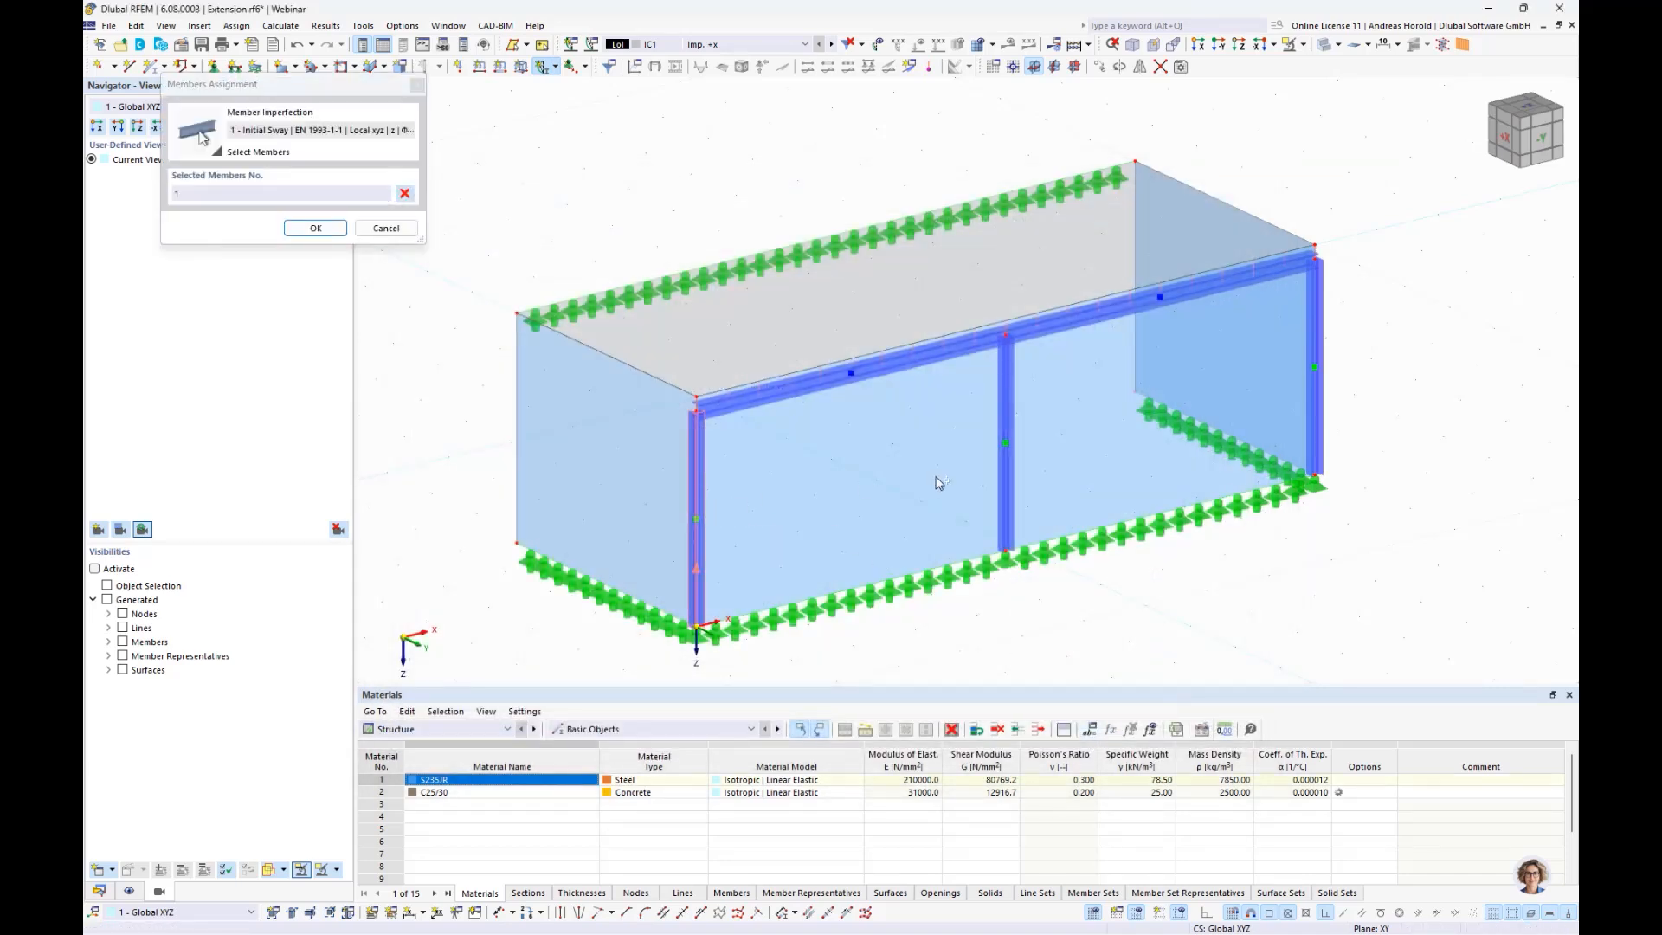
left_click(1006, 430)
left_click(1313, 363)
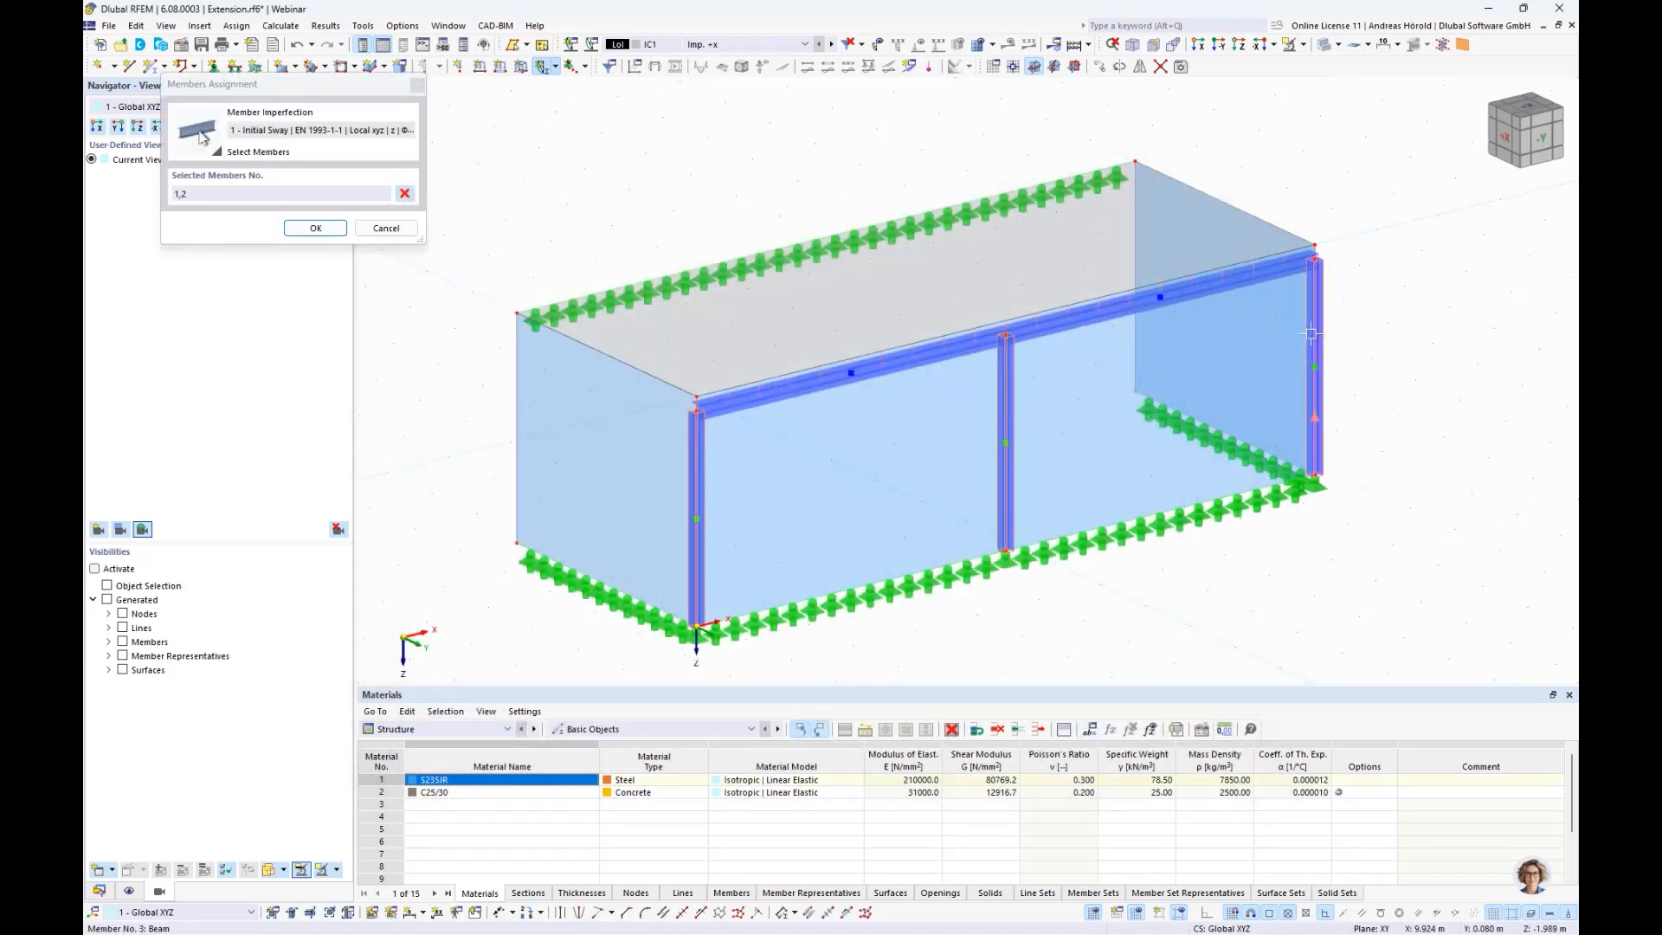
left_click(309, 232)
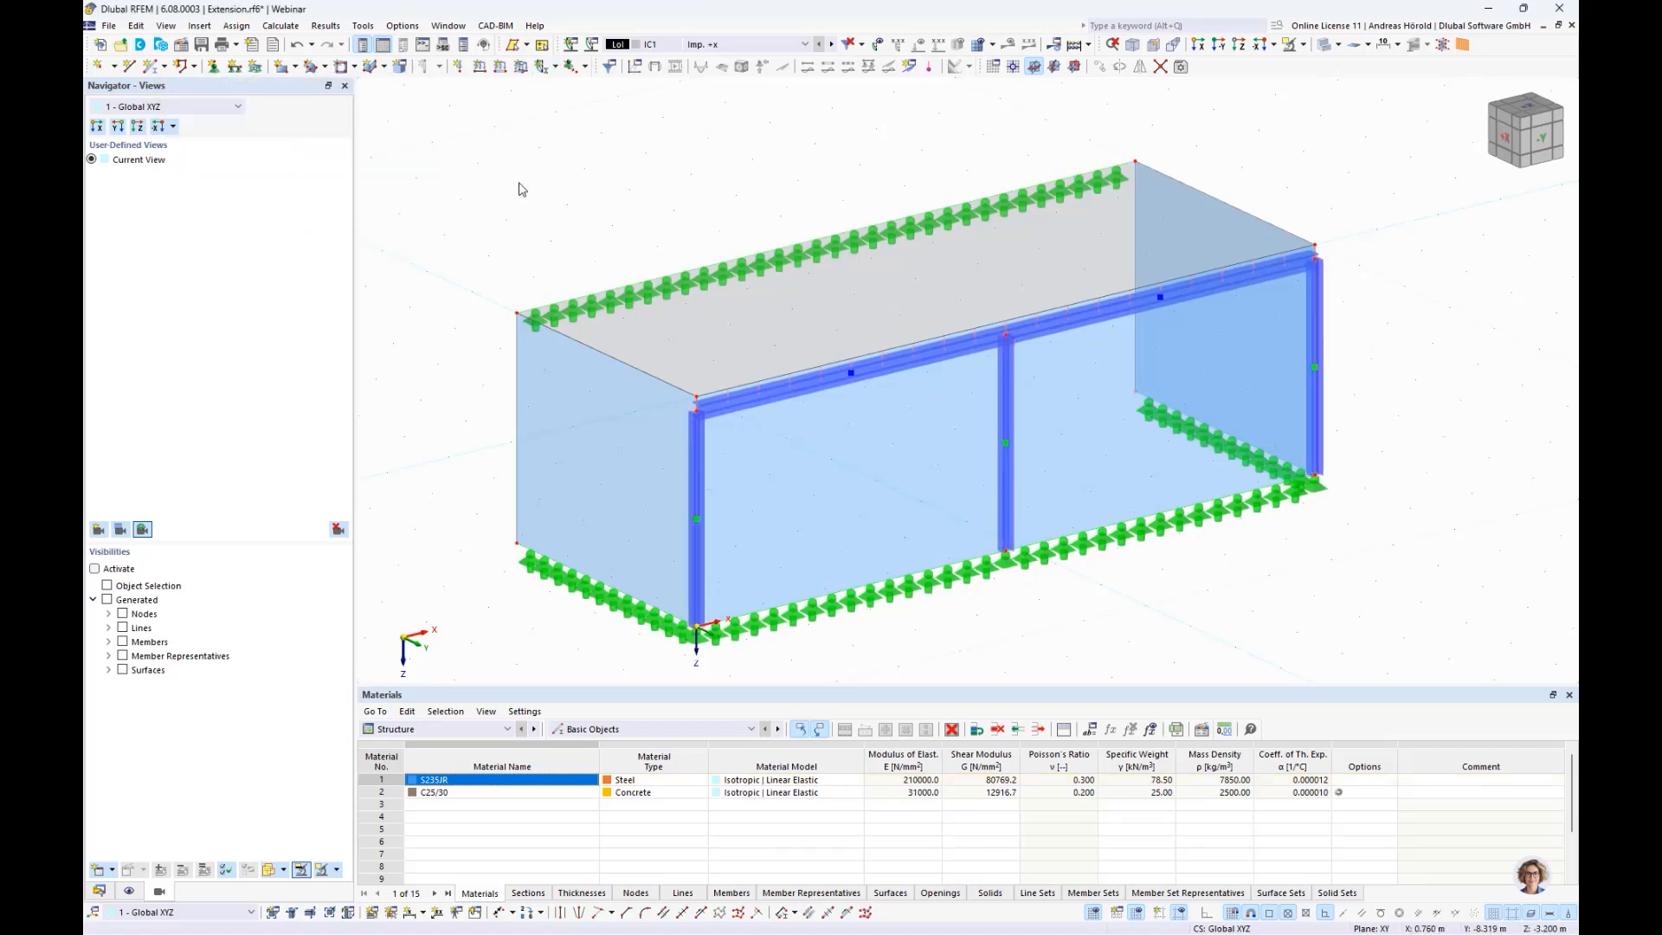
left_click(878, 45)
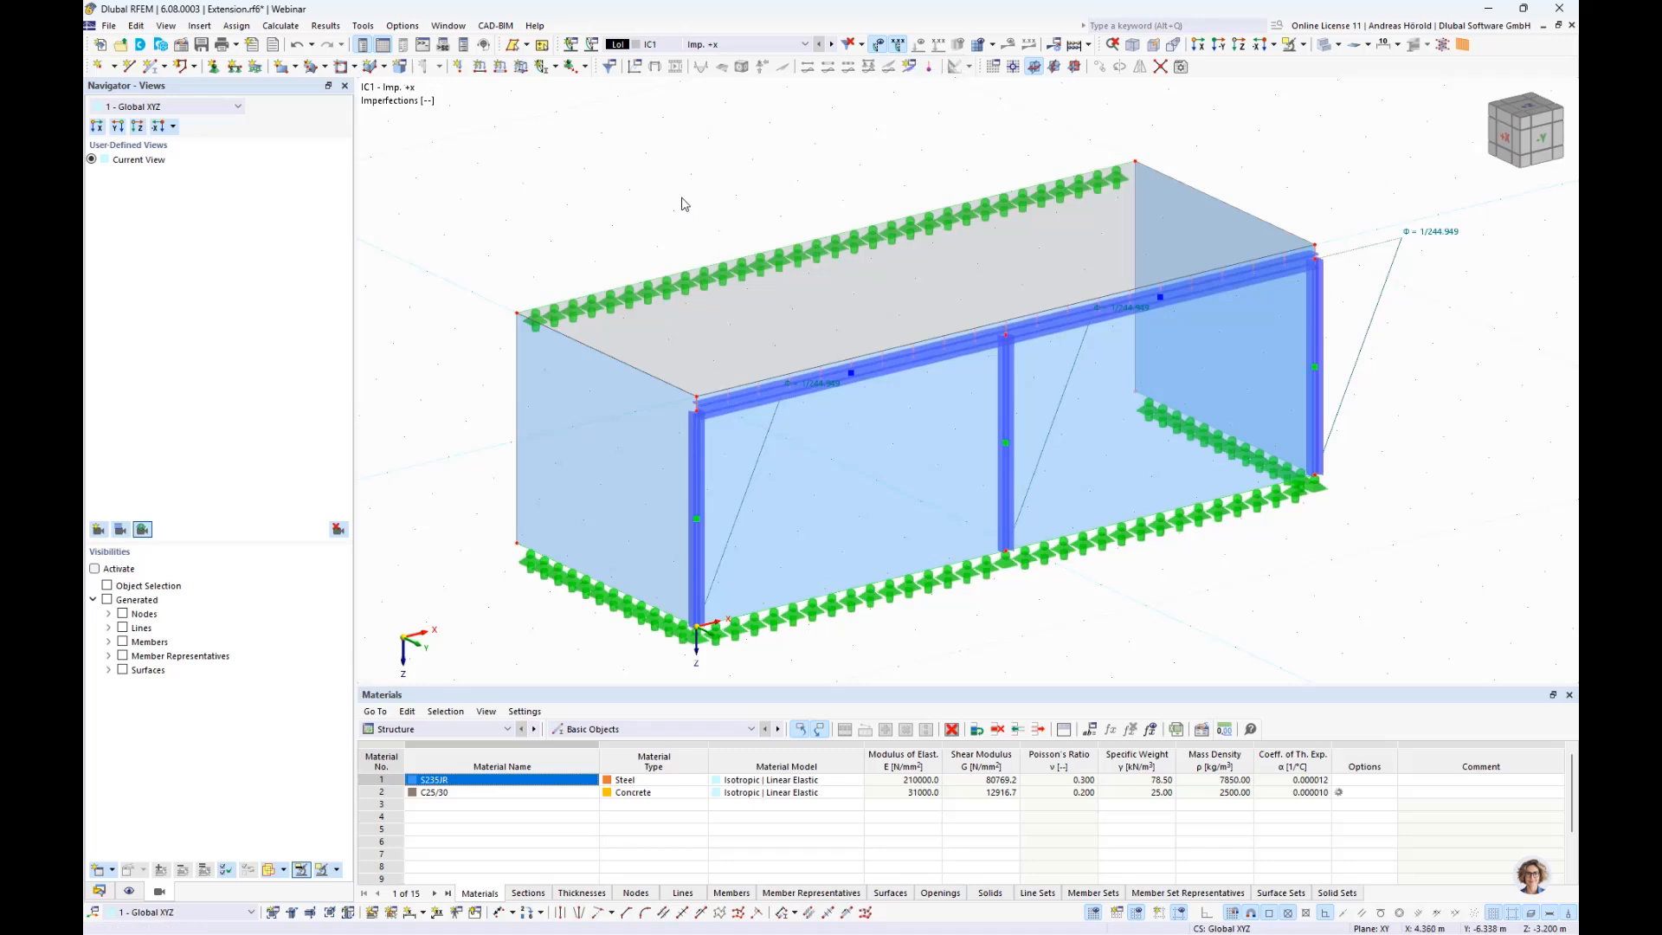
- Open the load cases and combinations settings and check the standard group used for the combination wizard
left_click(99, 892)
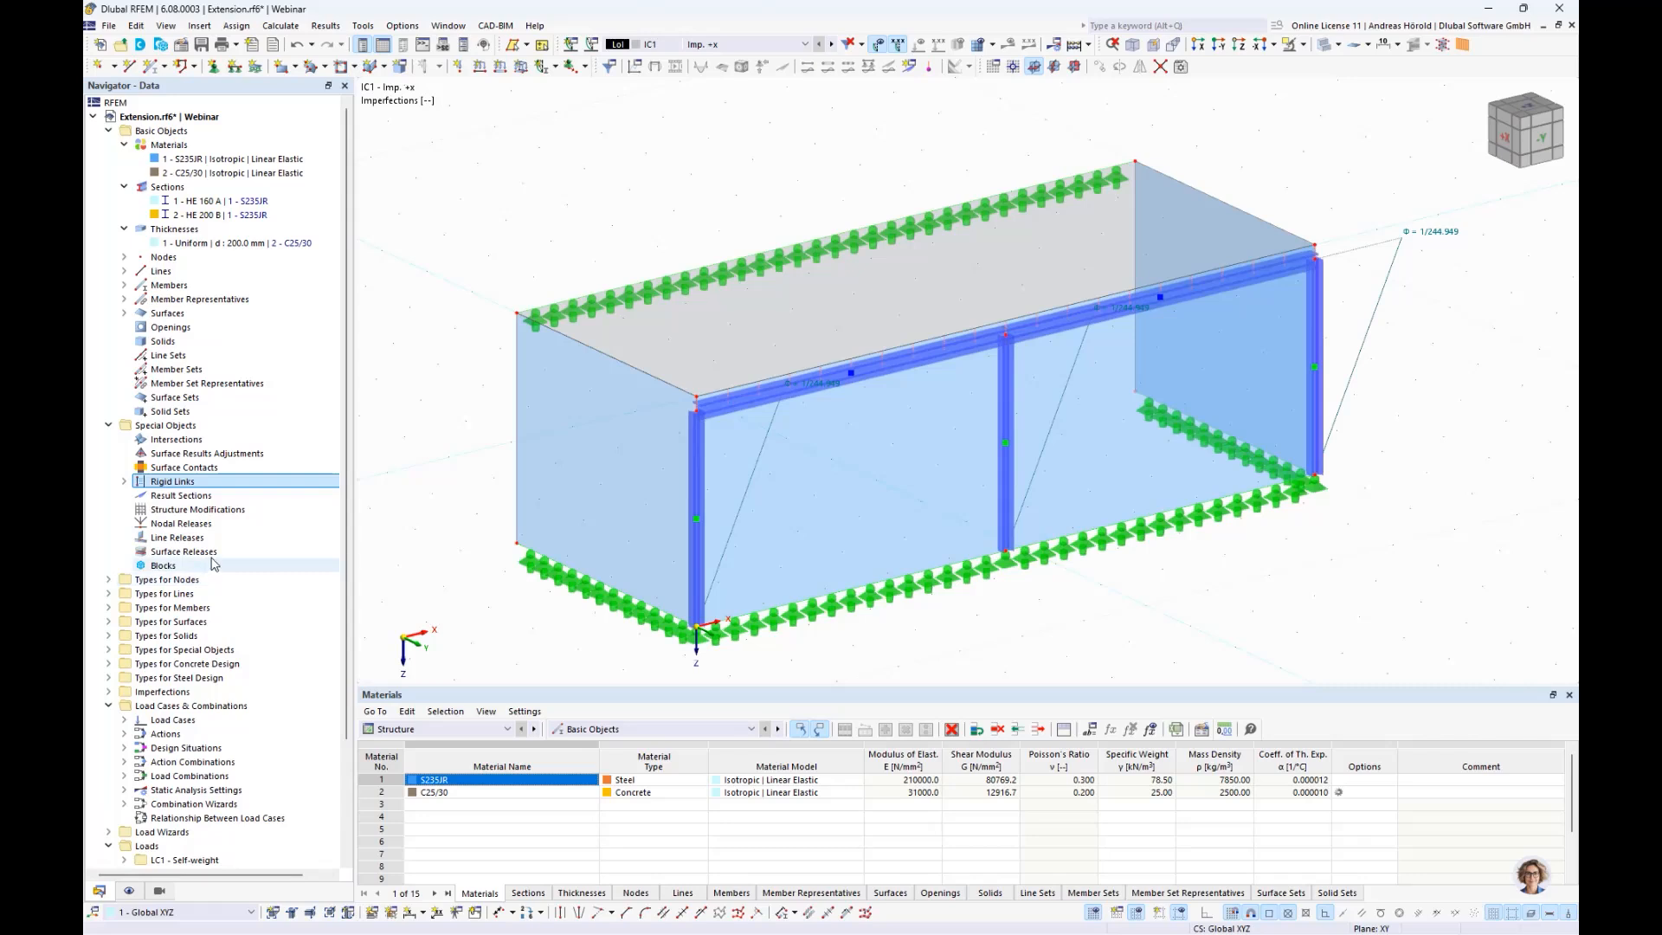
scroll(186, 606, "down", 3)
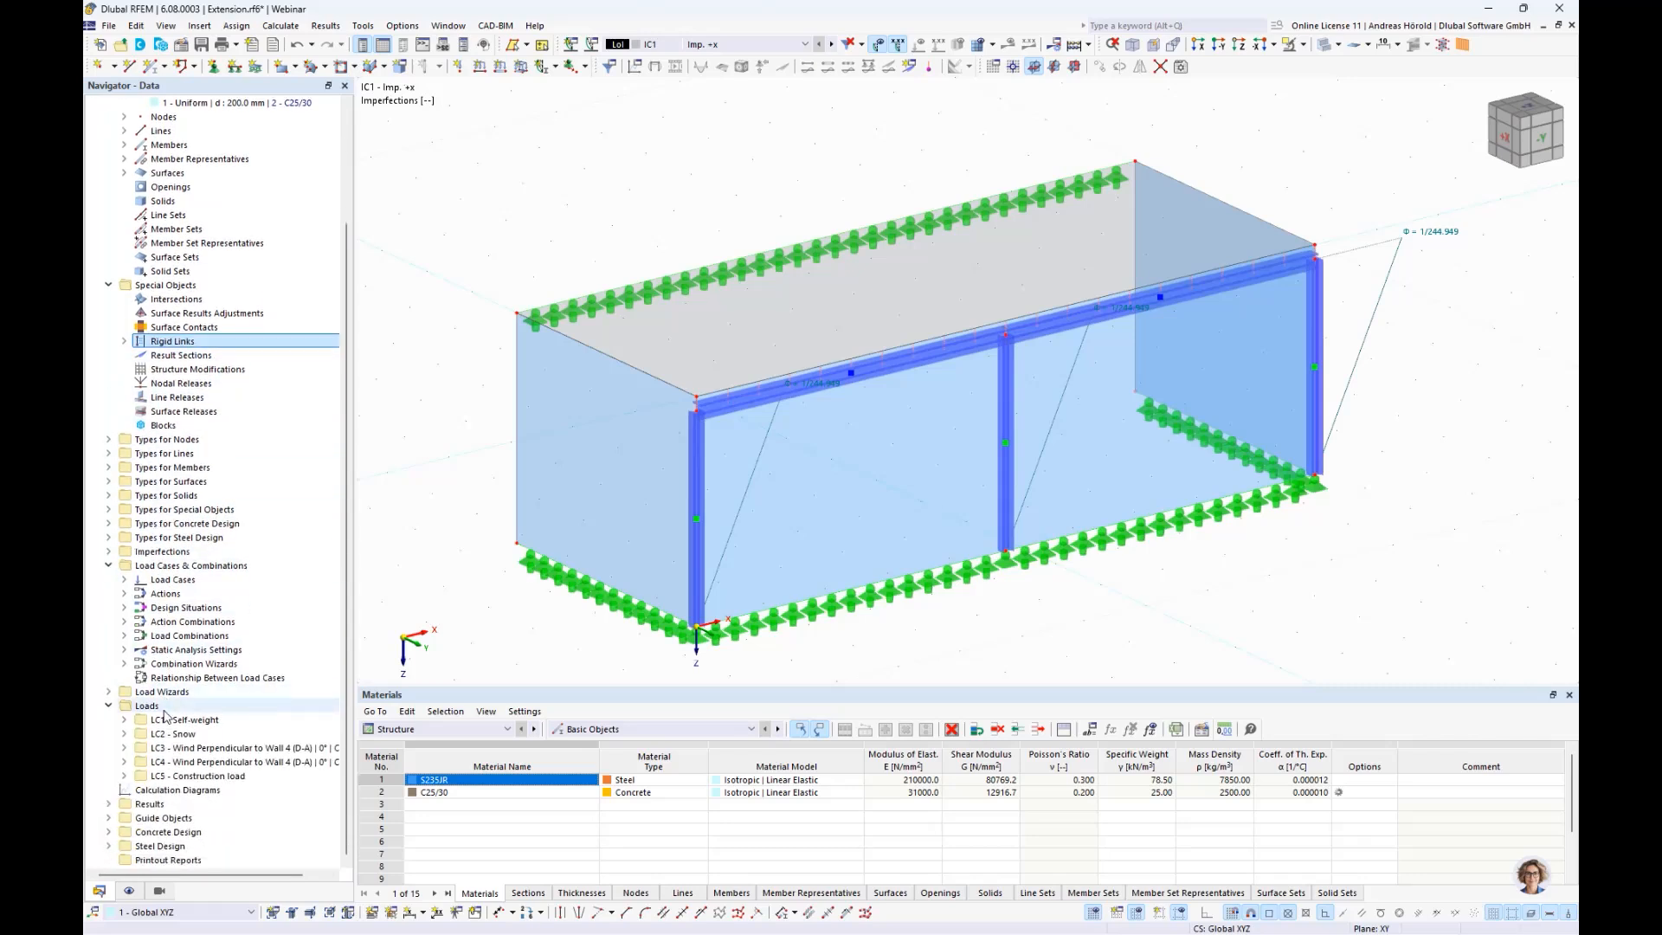
right_click(161, 568)
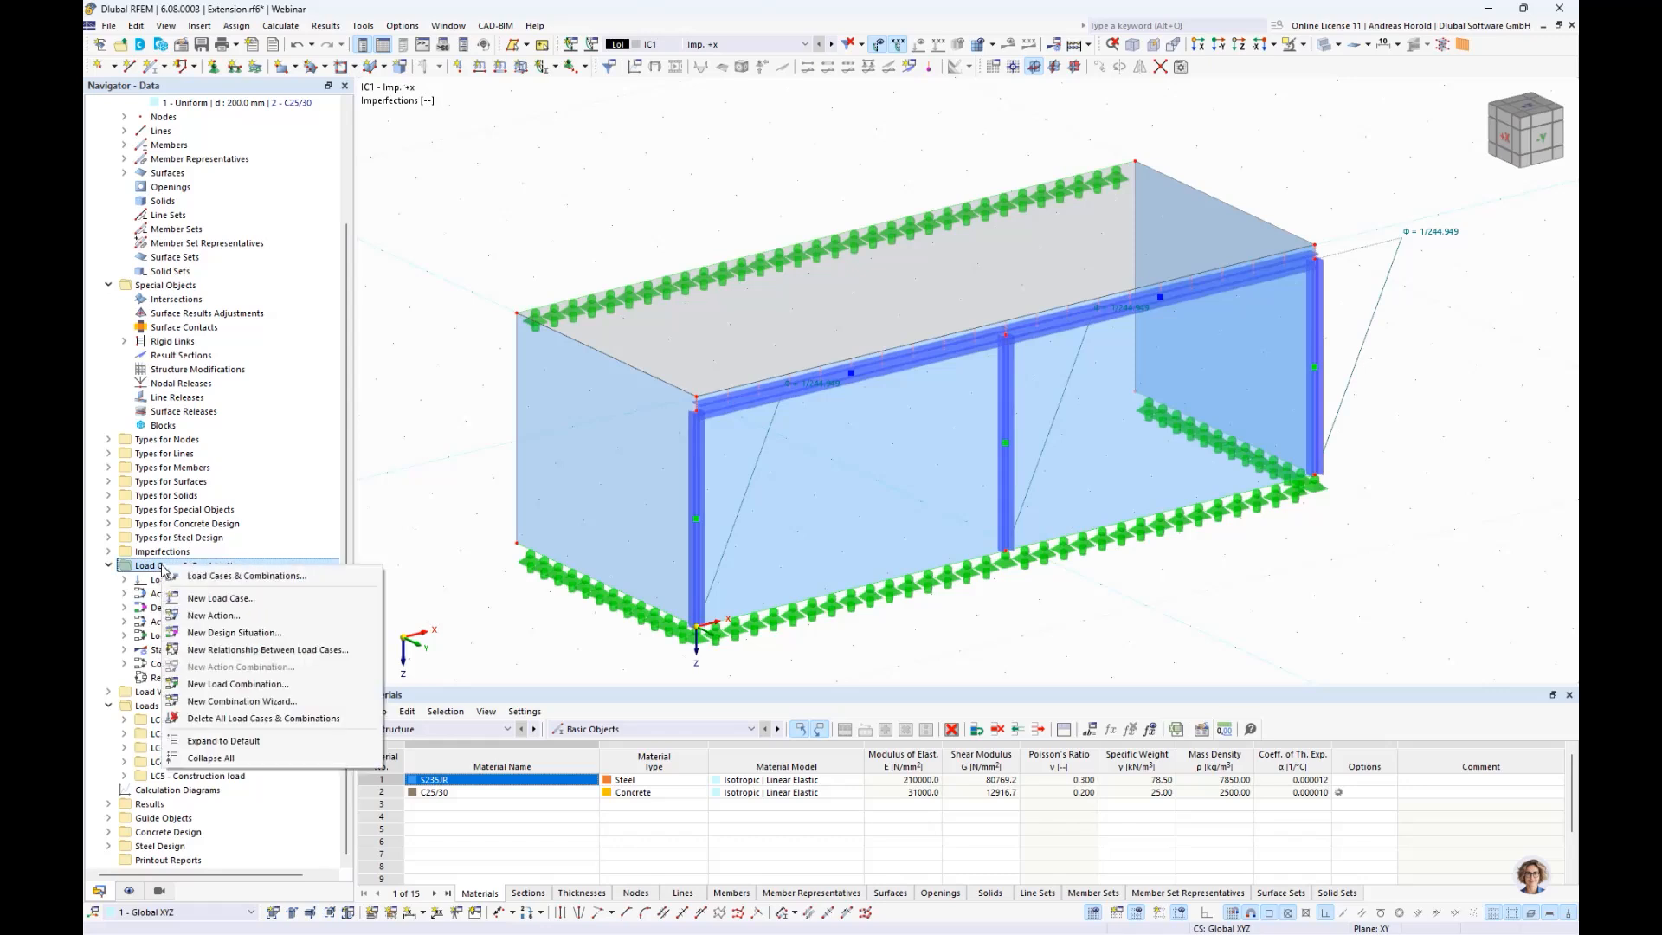
left_click(239, 578)
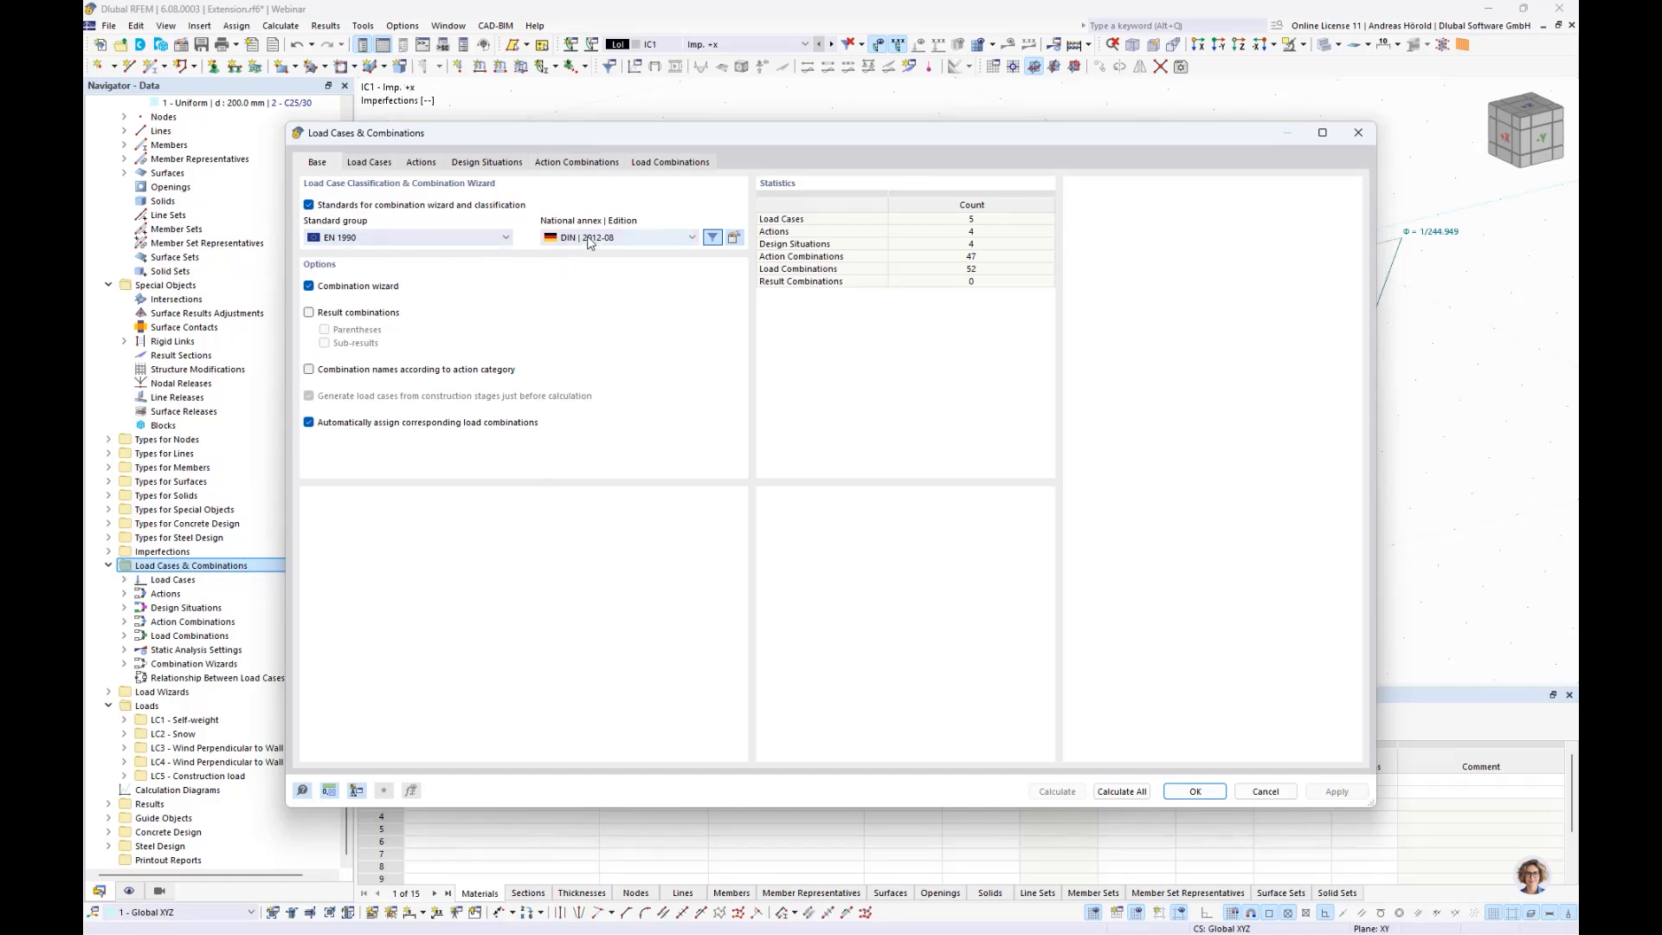
left_click(459, 239)
left_click(457, 234)
- Review the settings of the ULS, SLS Characteristic, Frequent and Quasi-permanent design situations
left_click(478, 165)
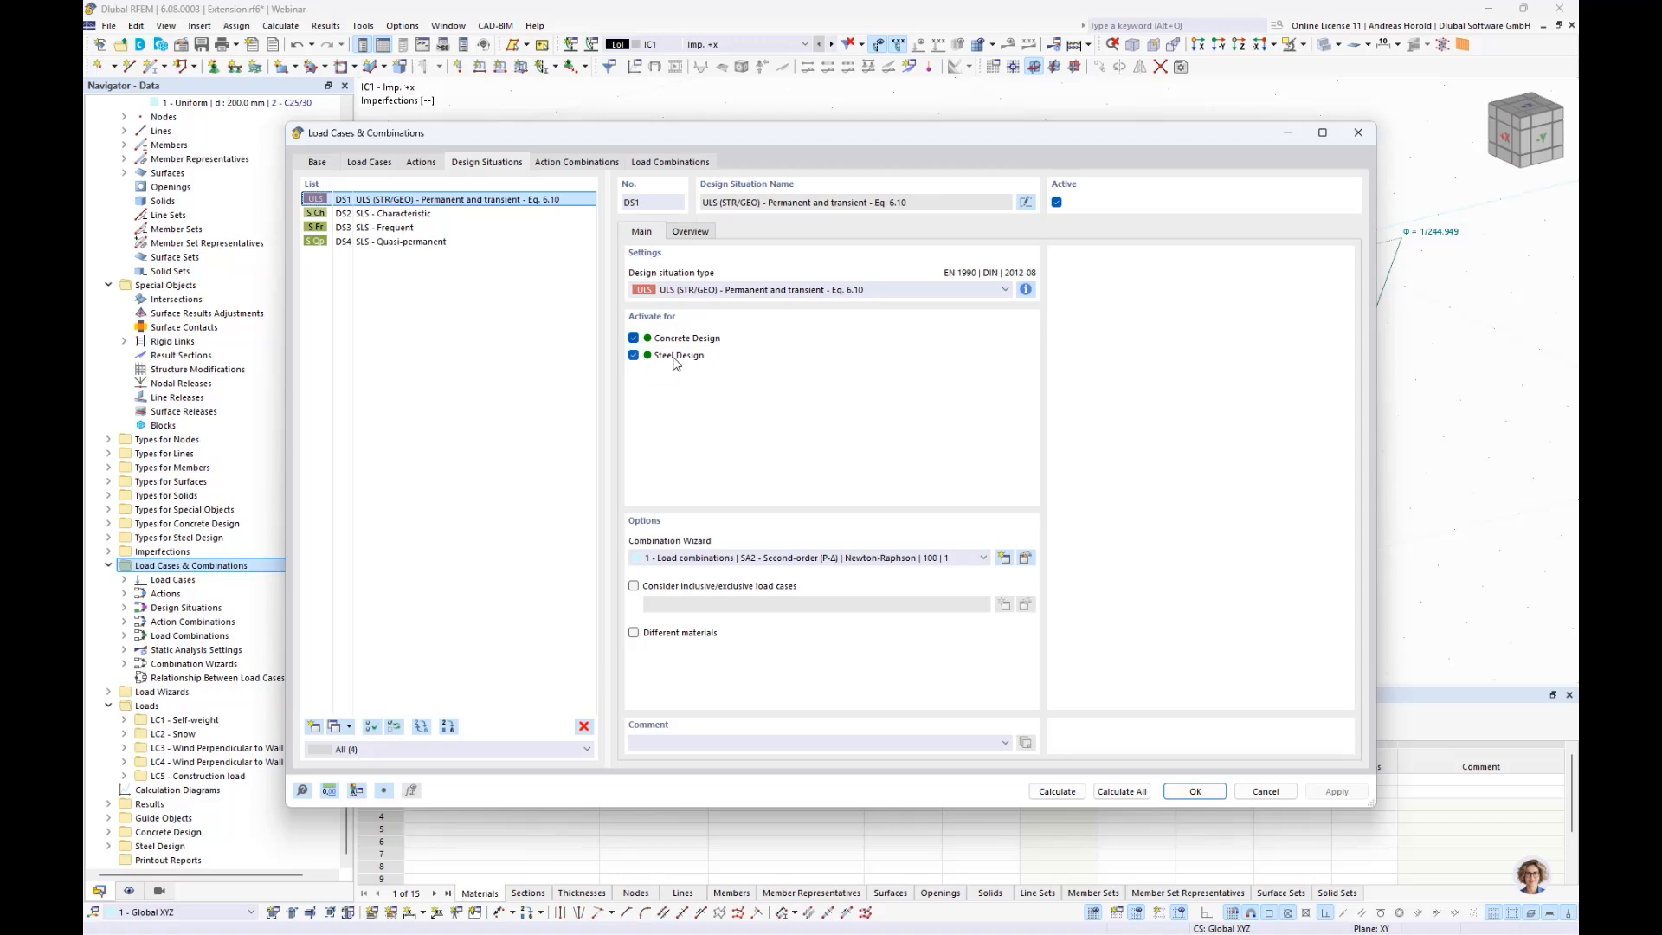
left_click(391, 214)
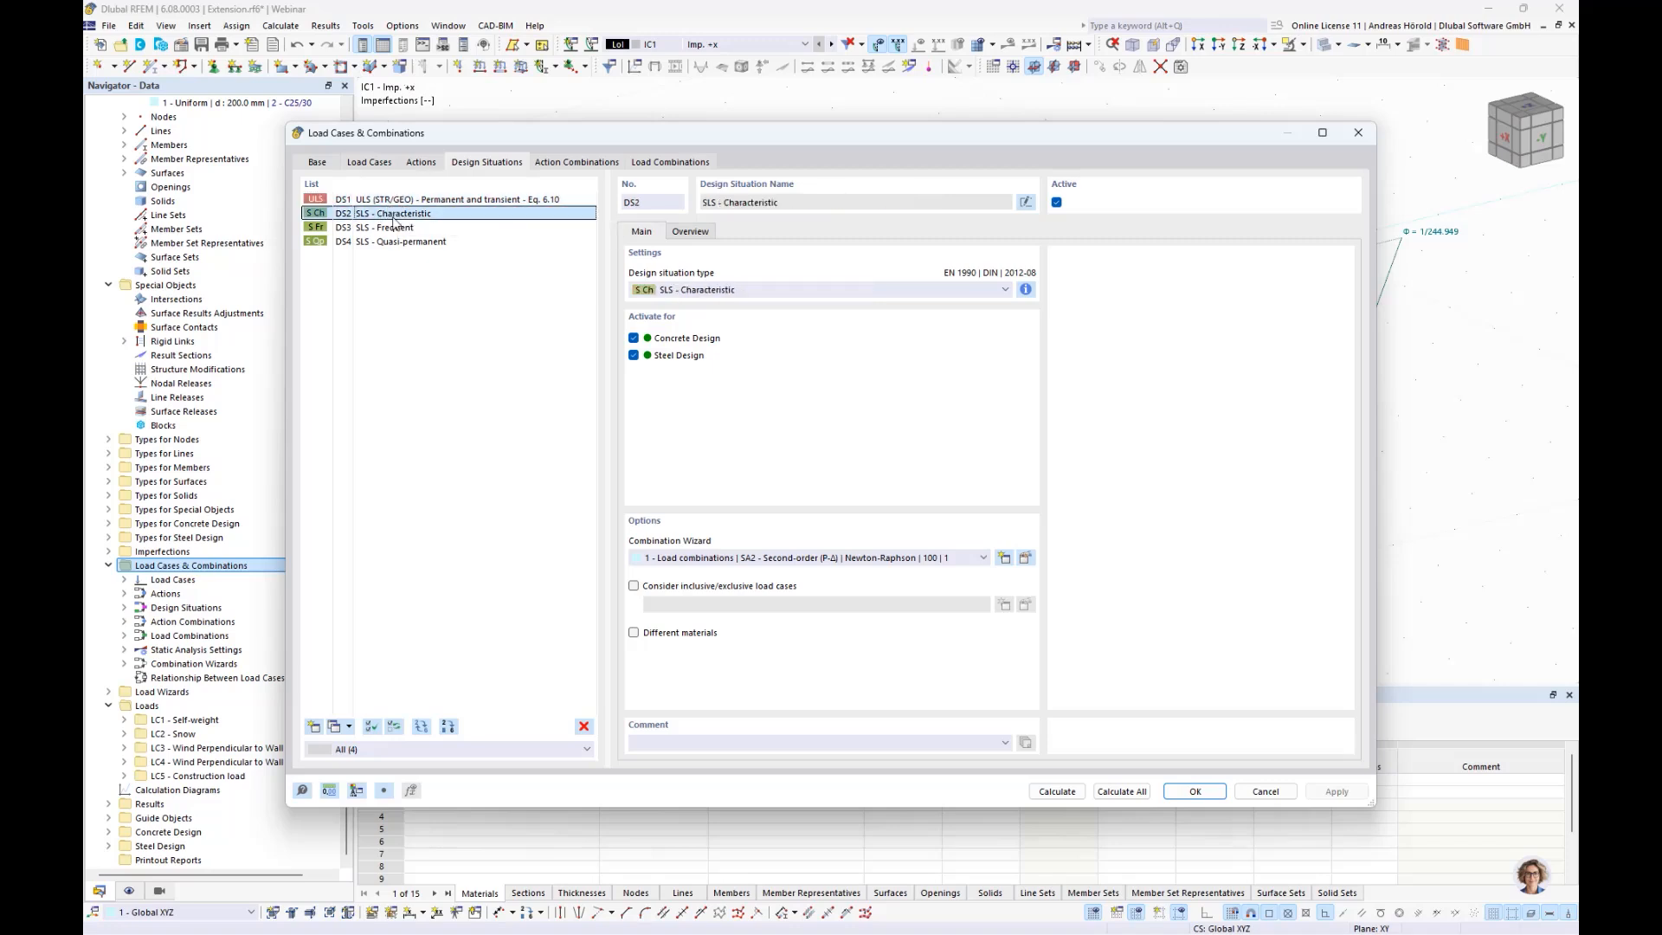
left_click(399, 228)
left_click(402, 242)
key("Up")
key("Up")
key("Up")
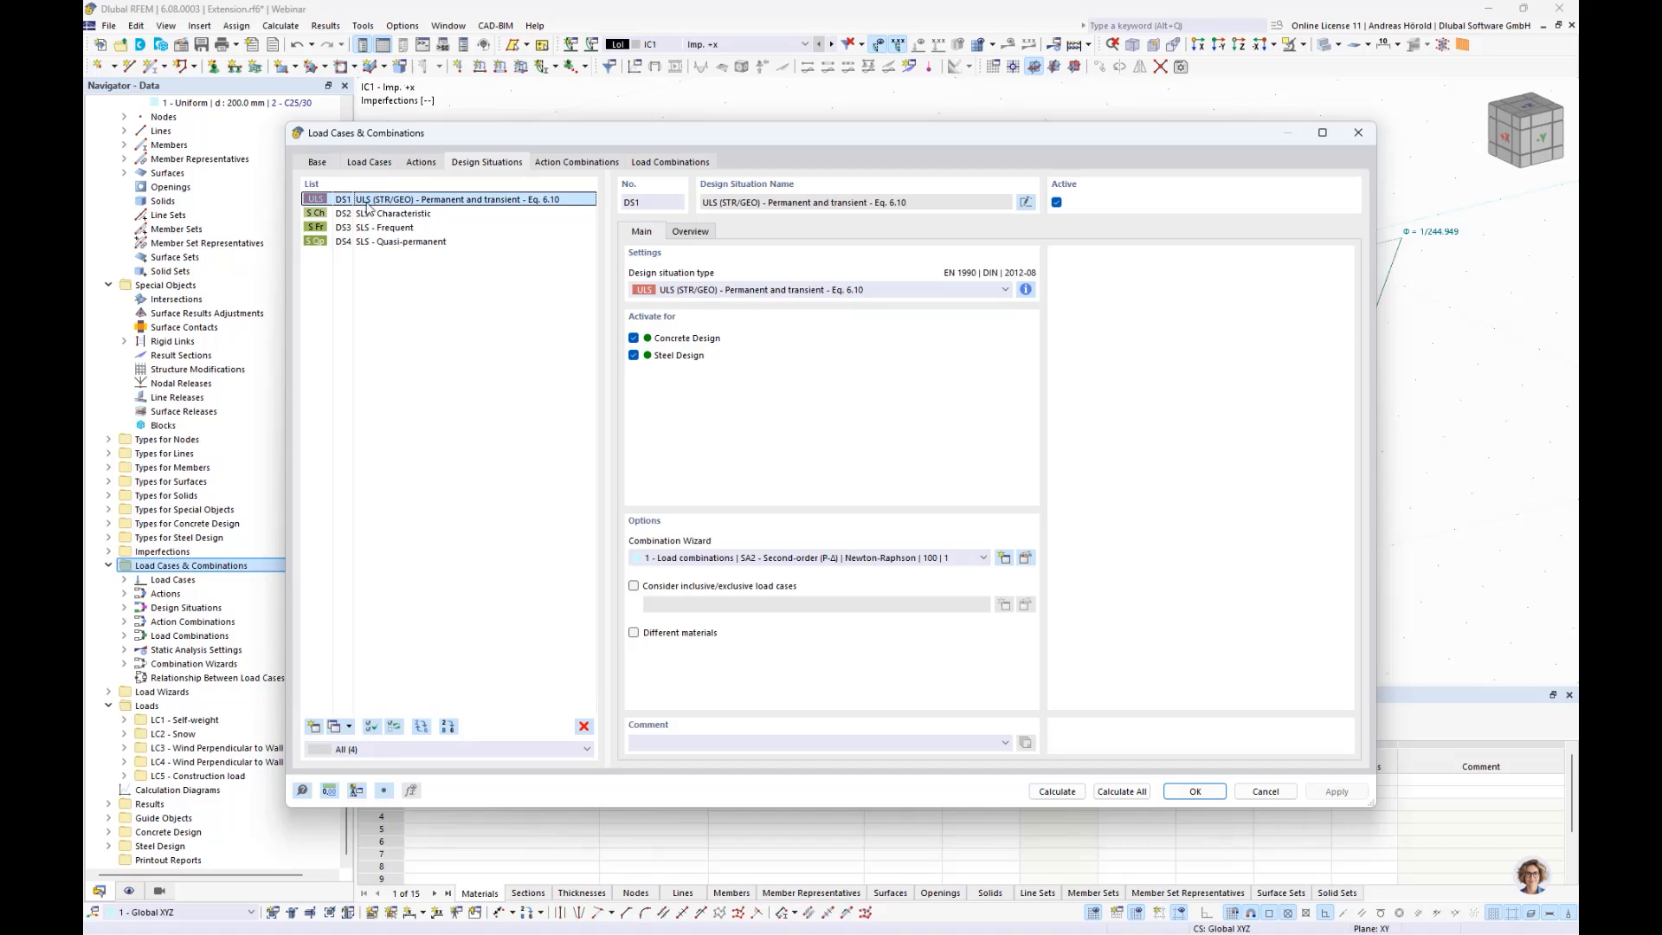
left_click(365, 214)
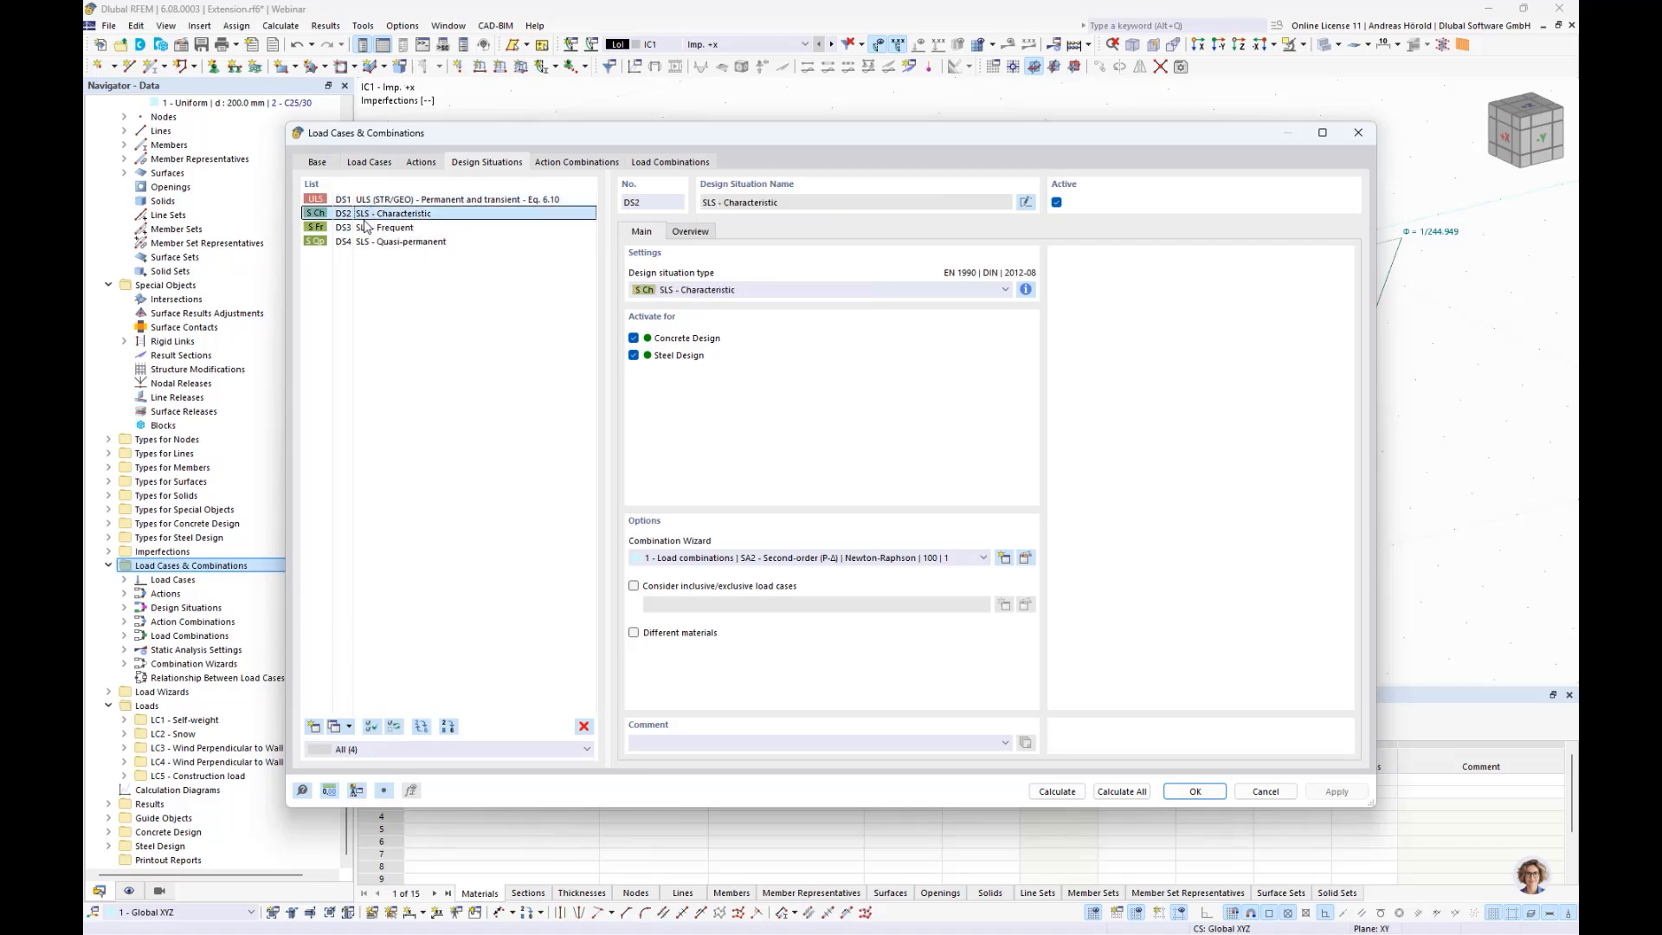
left_click(363, 227)
left_click(366, 242)
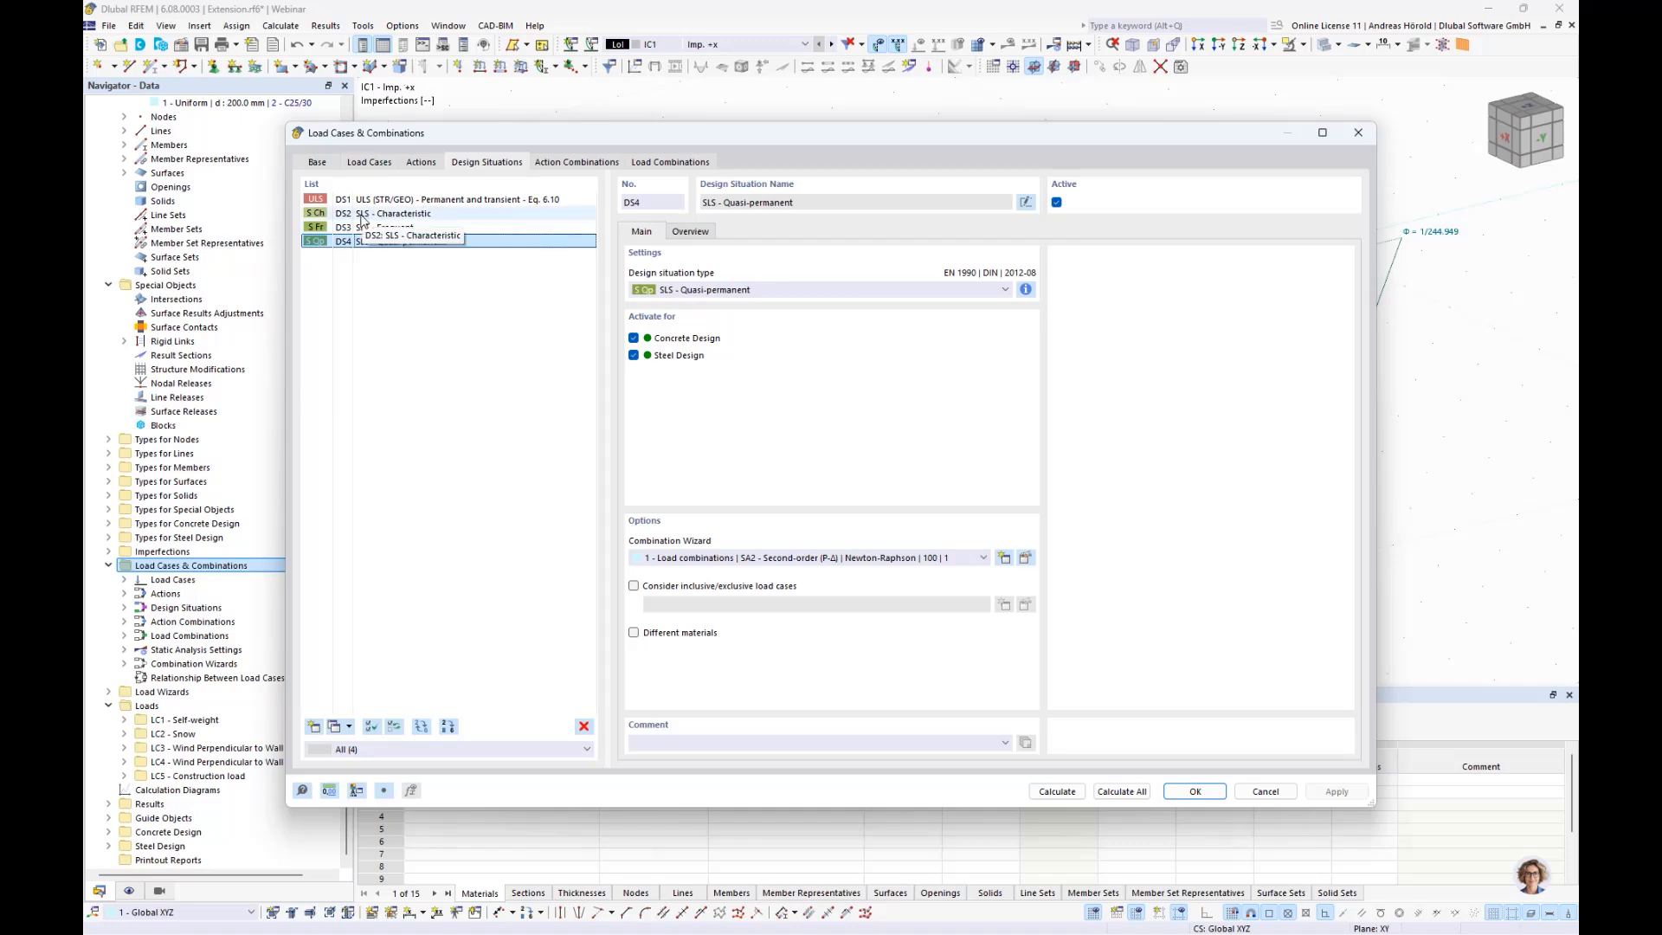
- Review the action categories of the two wind load cases and the construction load case
left_click(368, 162)
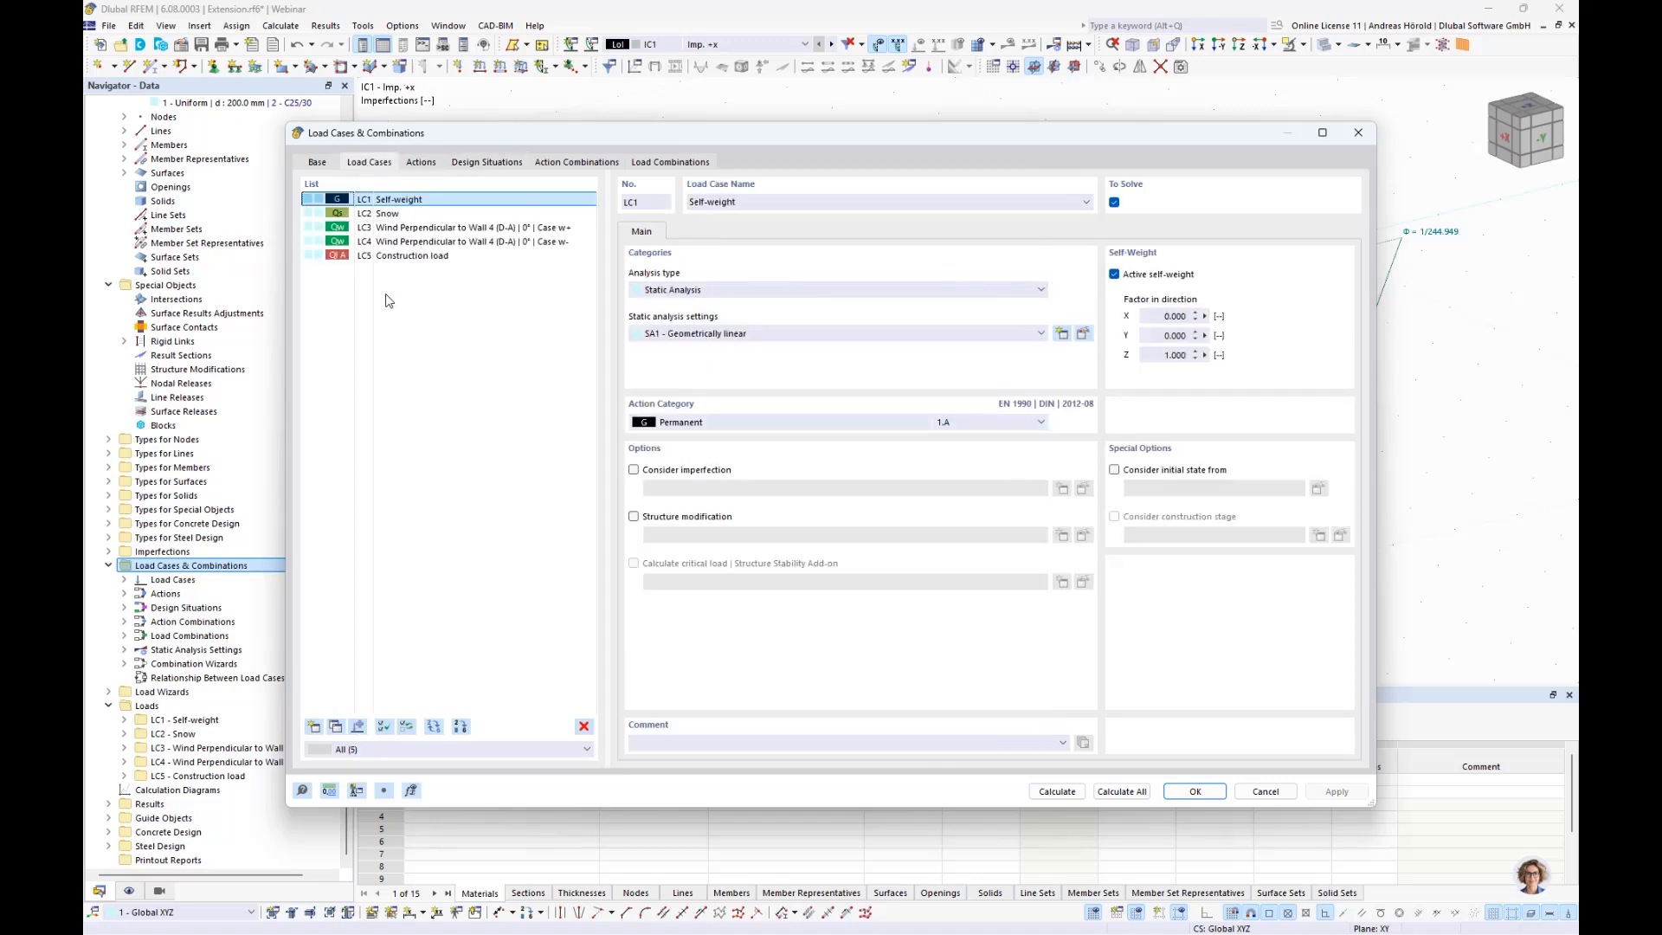
left_click(392, 228)
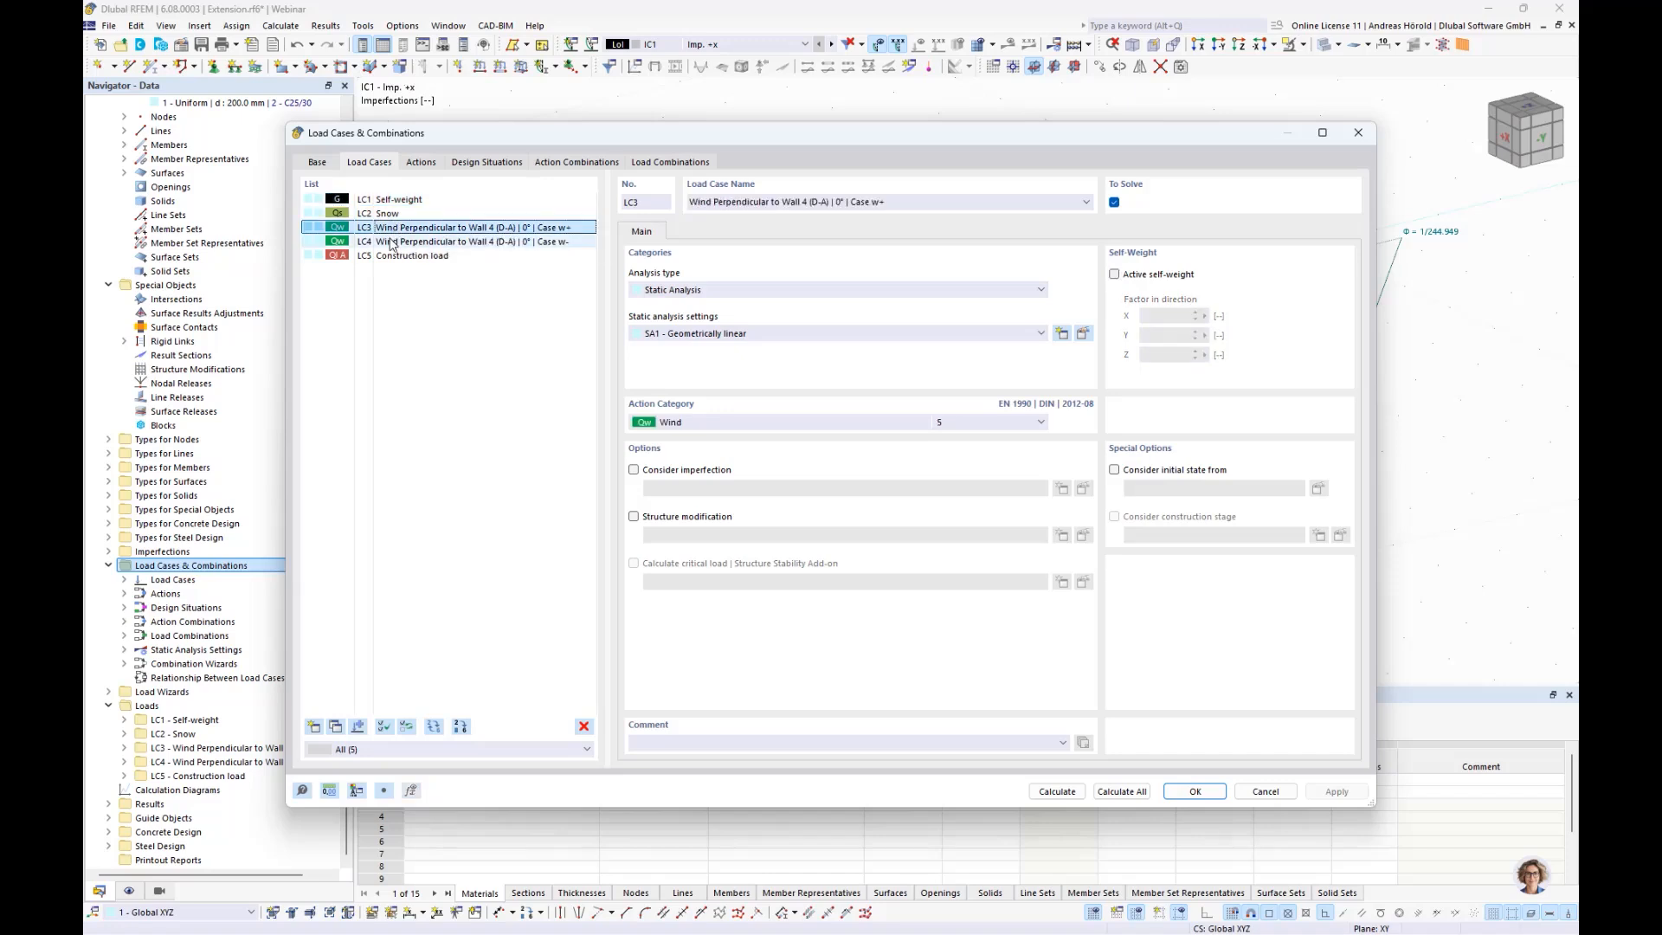
left_click(391, 242)
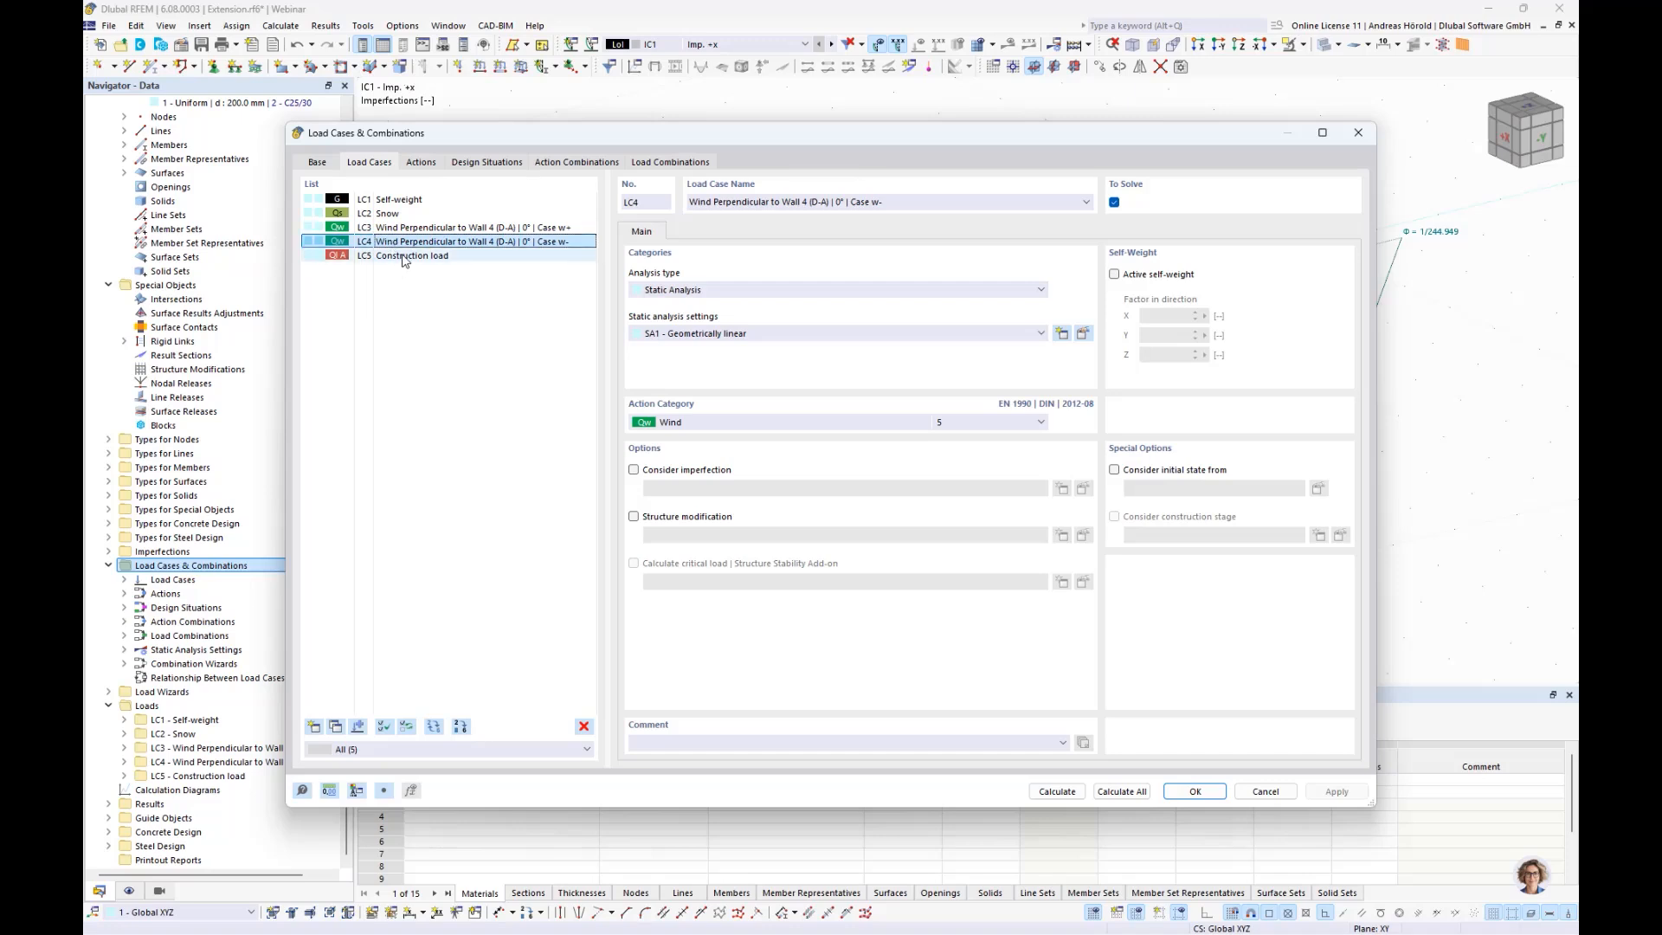
left_click(410, 258)
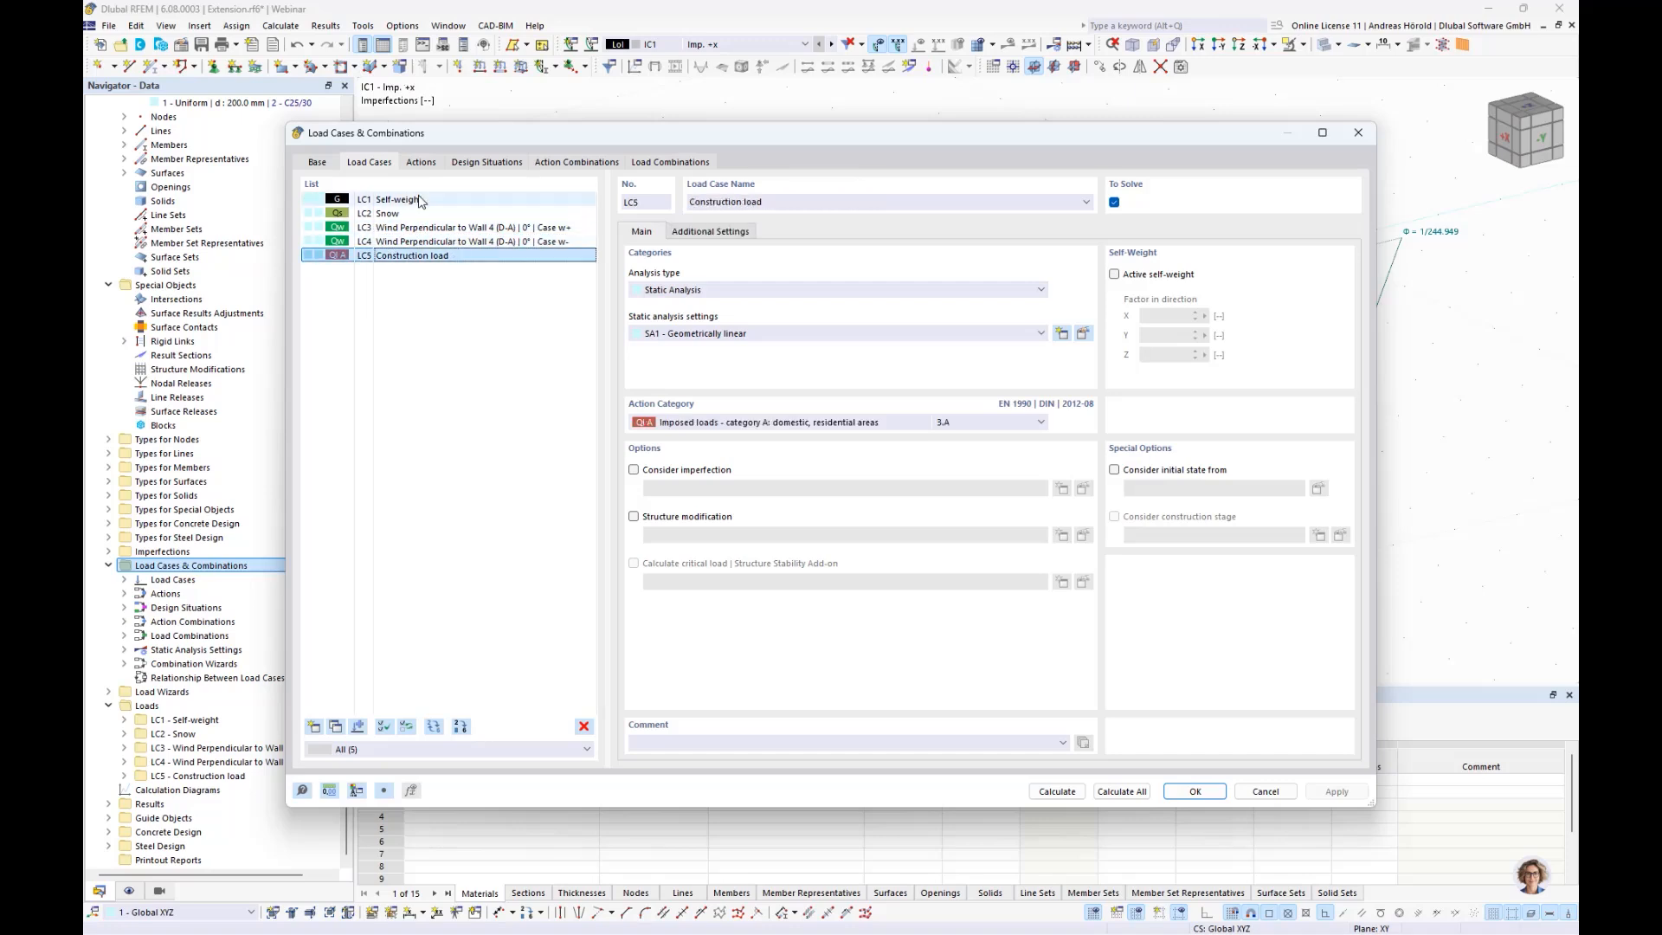
- Check the action type options of the Wind action and keep it as Alternatively
left_click(419, 164)
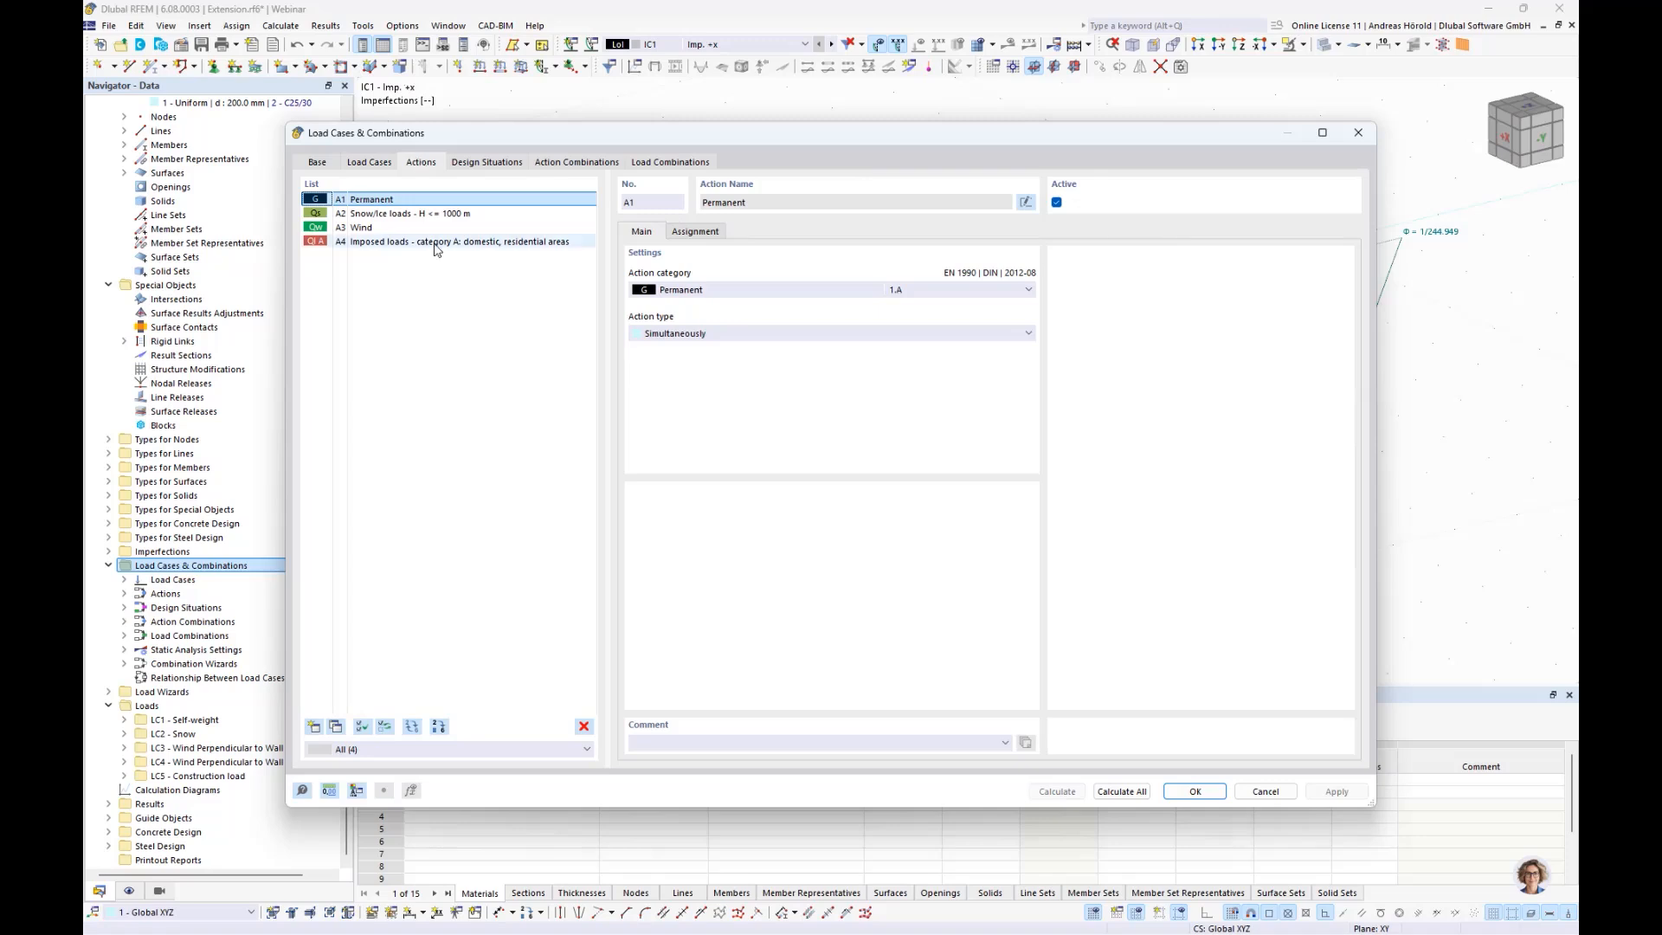
left_click(370, 231)
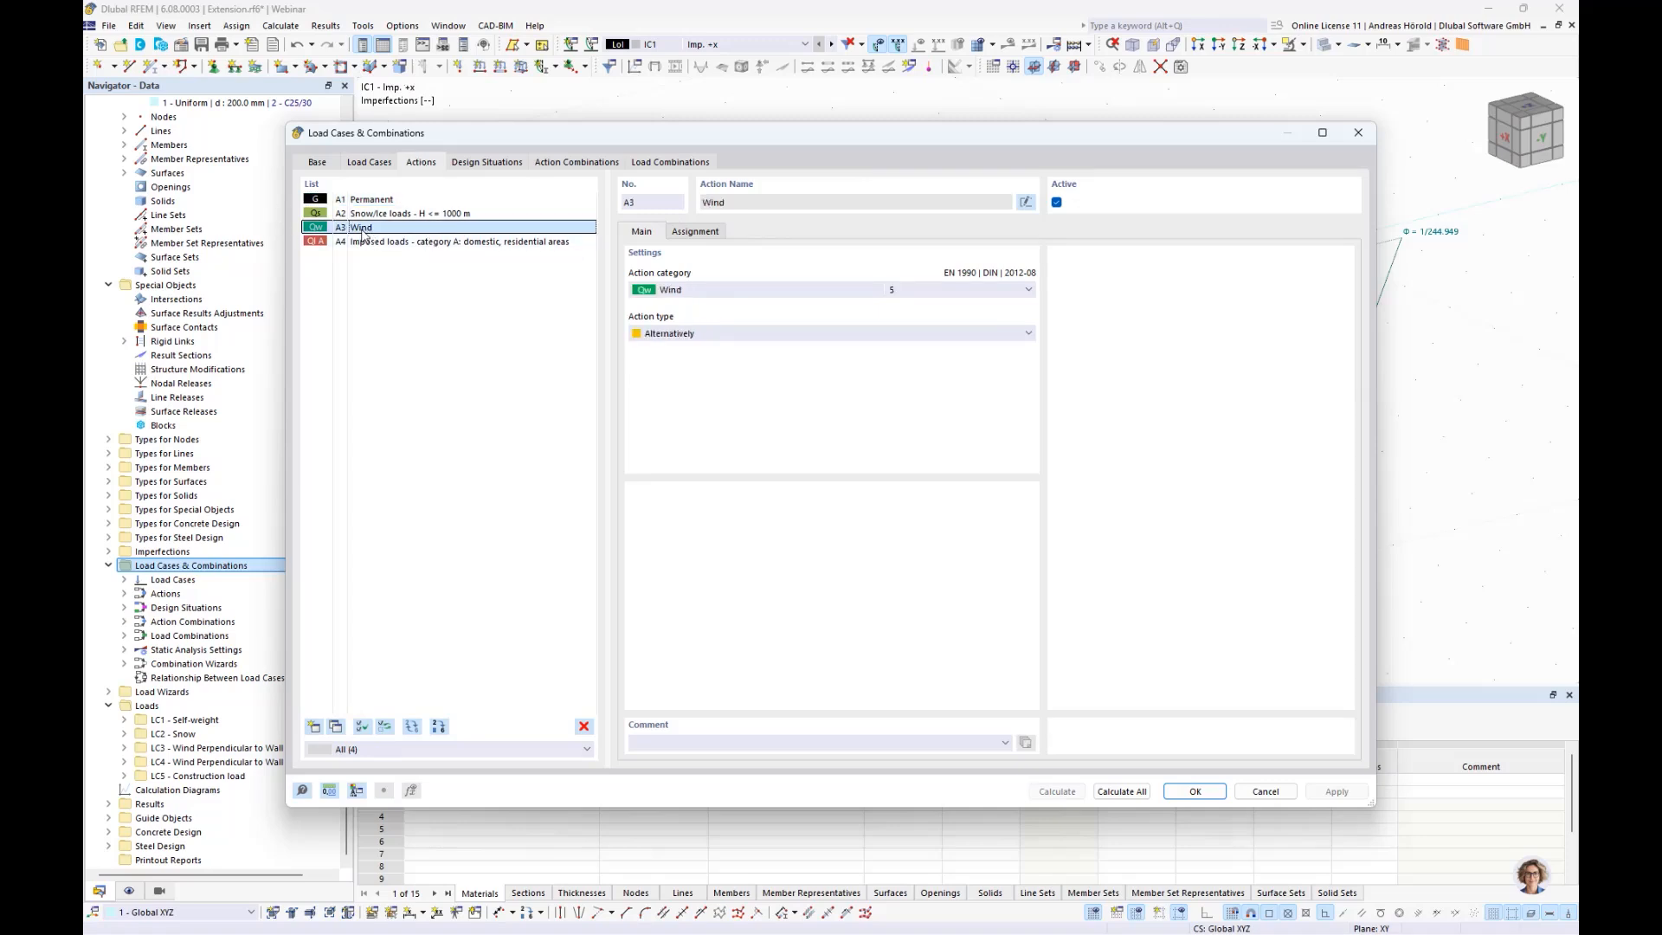
left_click(761, 335)
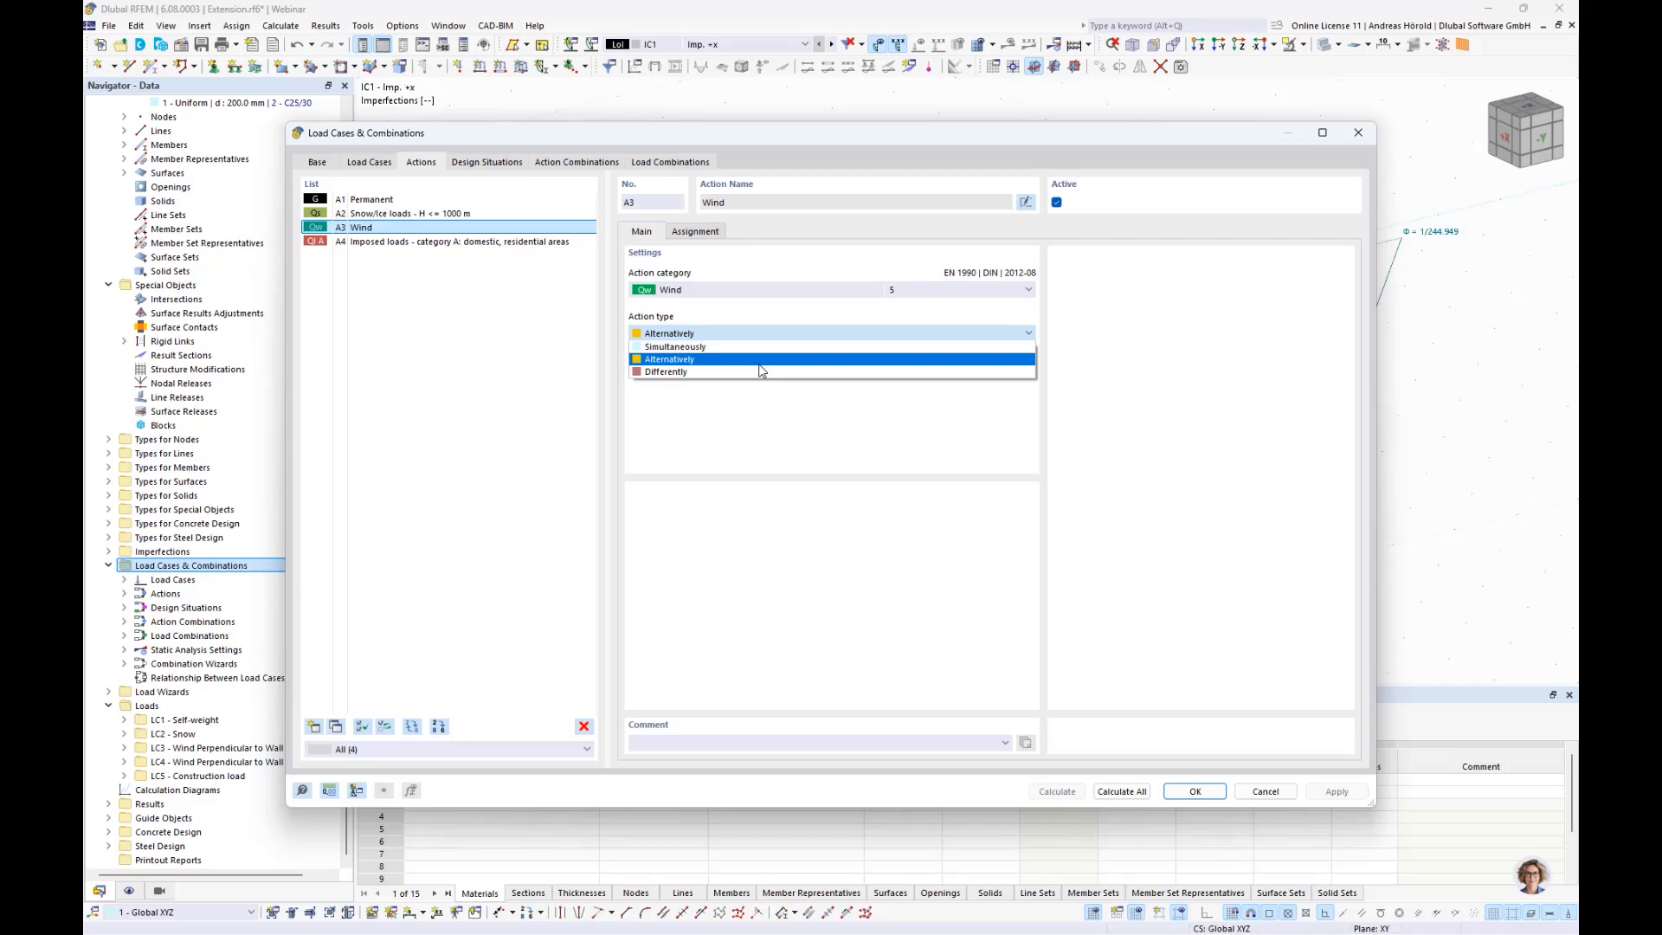
left_click(760, 364)
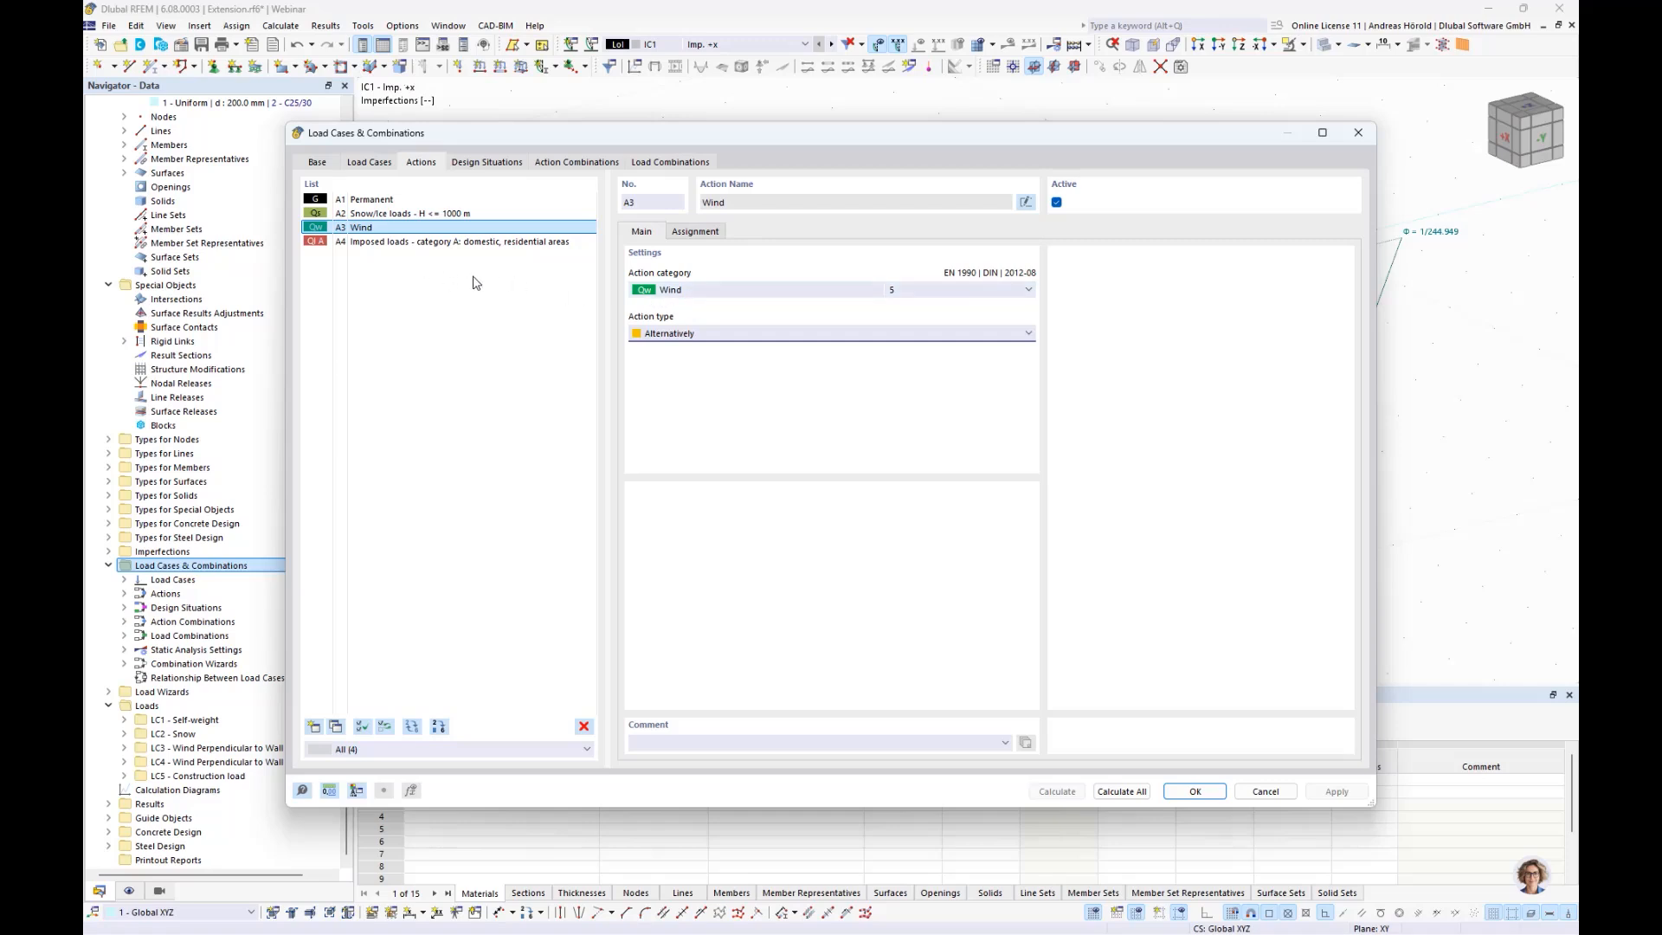
- Inspect the combination wizard assigned to the ULS design situation, including its analysis settings and imperfection option, without changing it
left_click(470, 164)
left_click(450, 201)
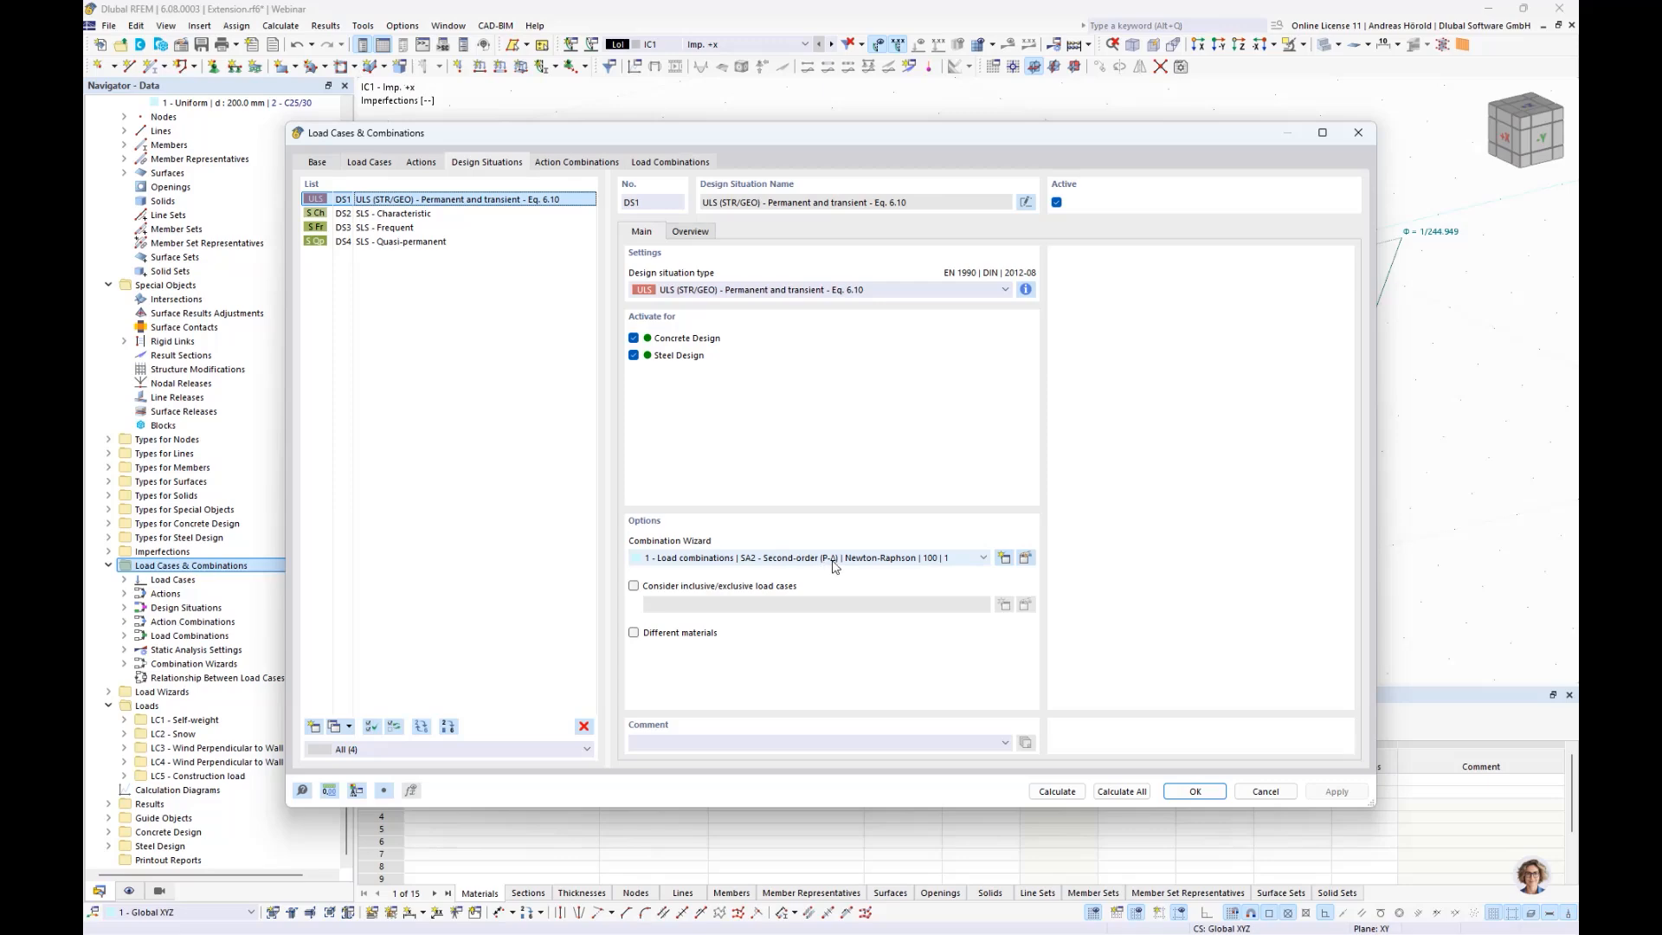
left_click(1025, 559)
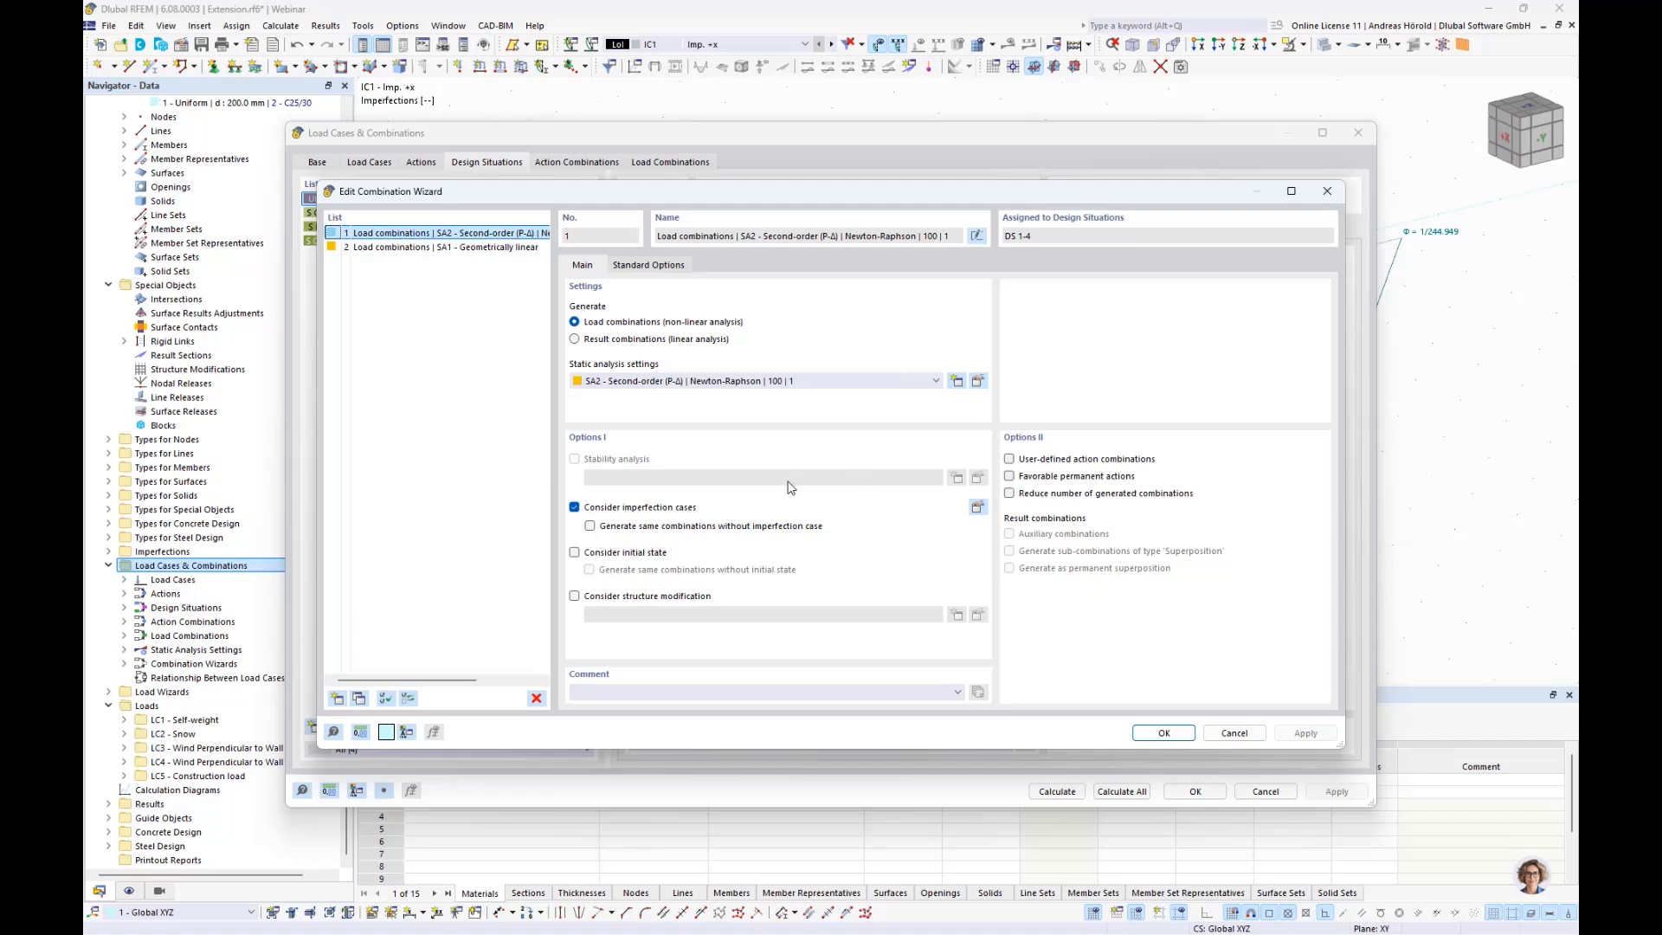
left_click(1233, 732)
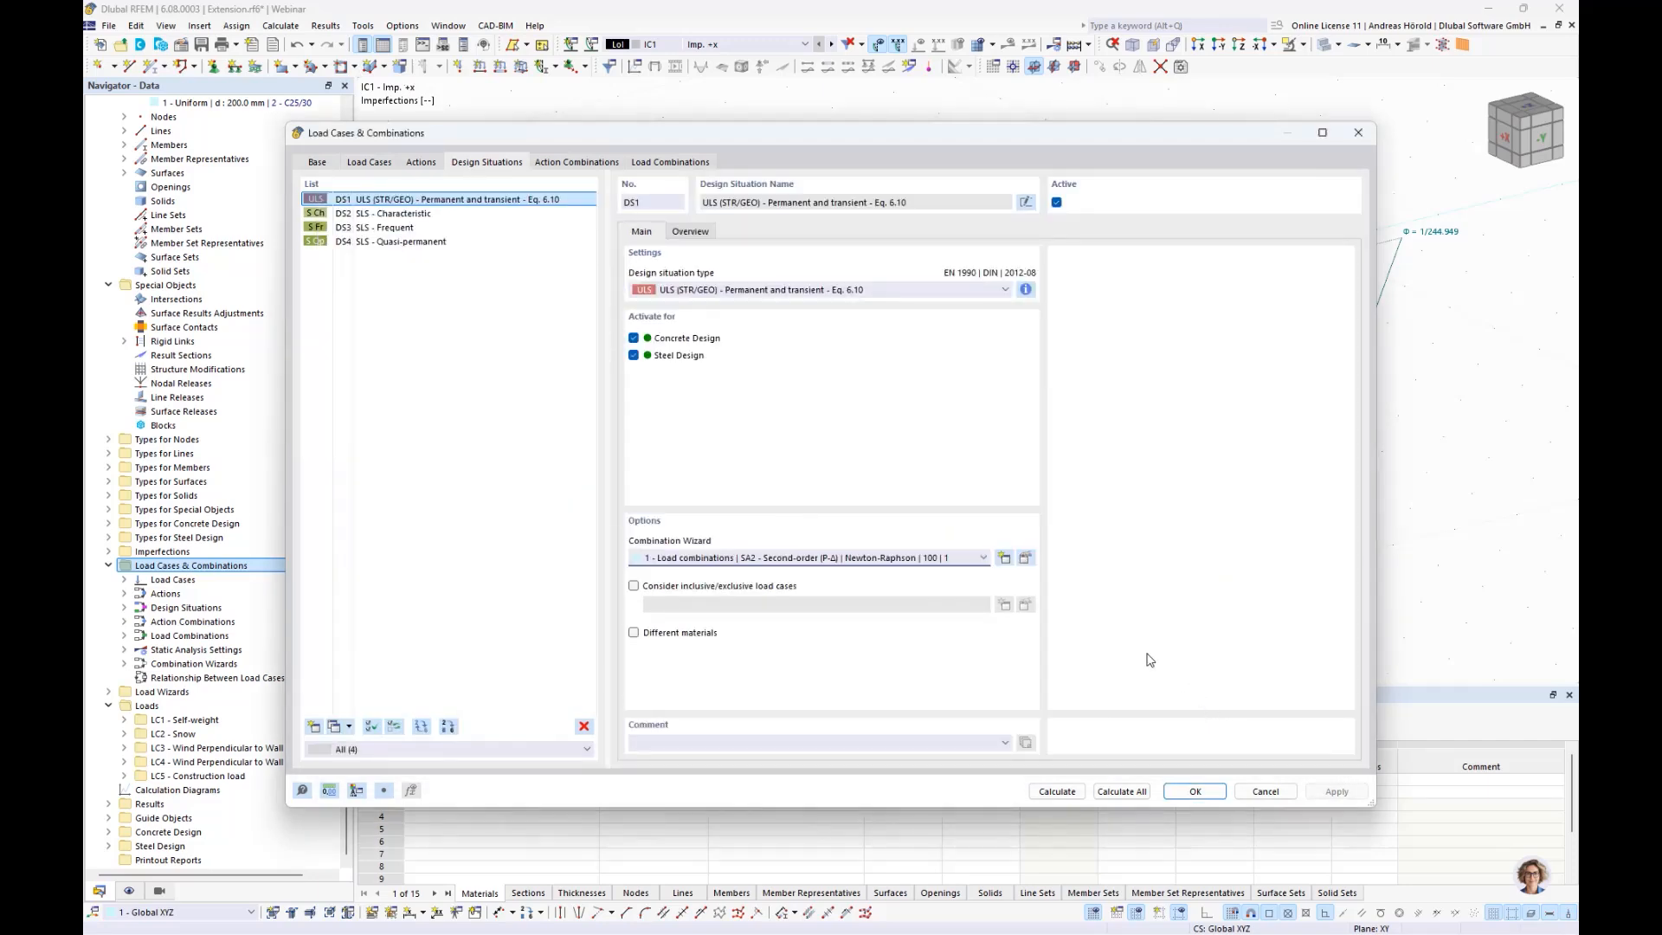
- Assign the geometrically linear SA1 combination wizard to the three SLS design situations DS2 to DS4
left_click(397, 214)
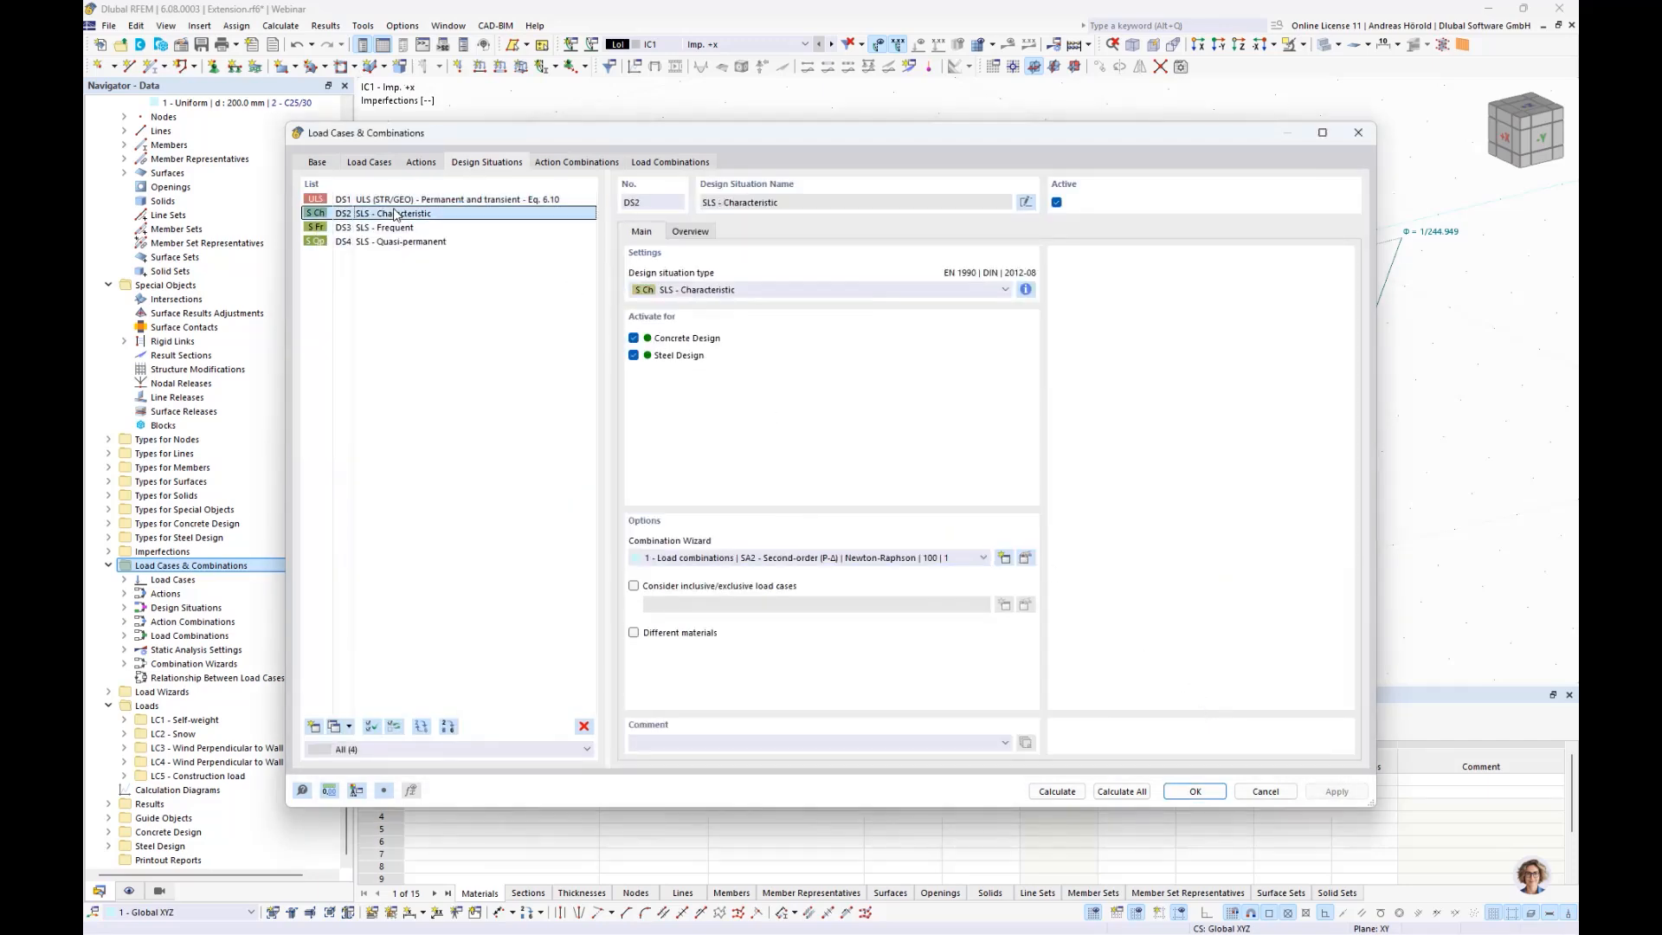
left_click_drag(397, 214, 396, 245)
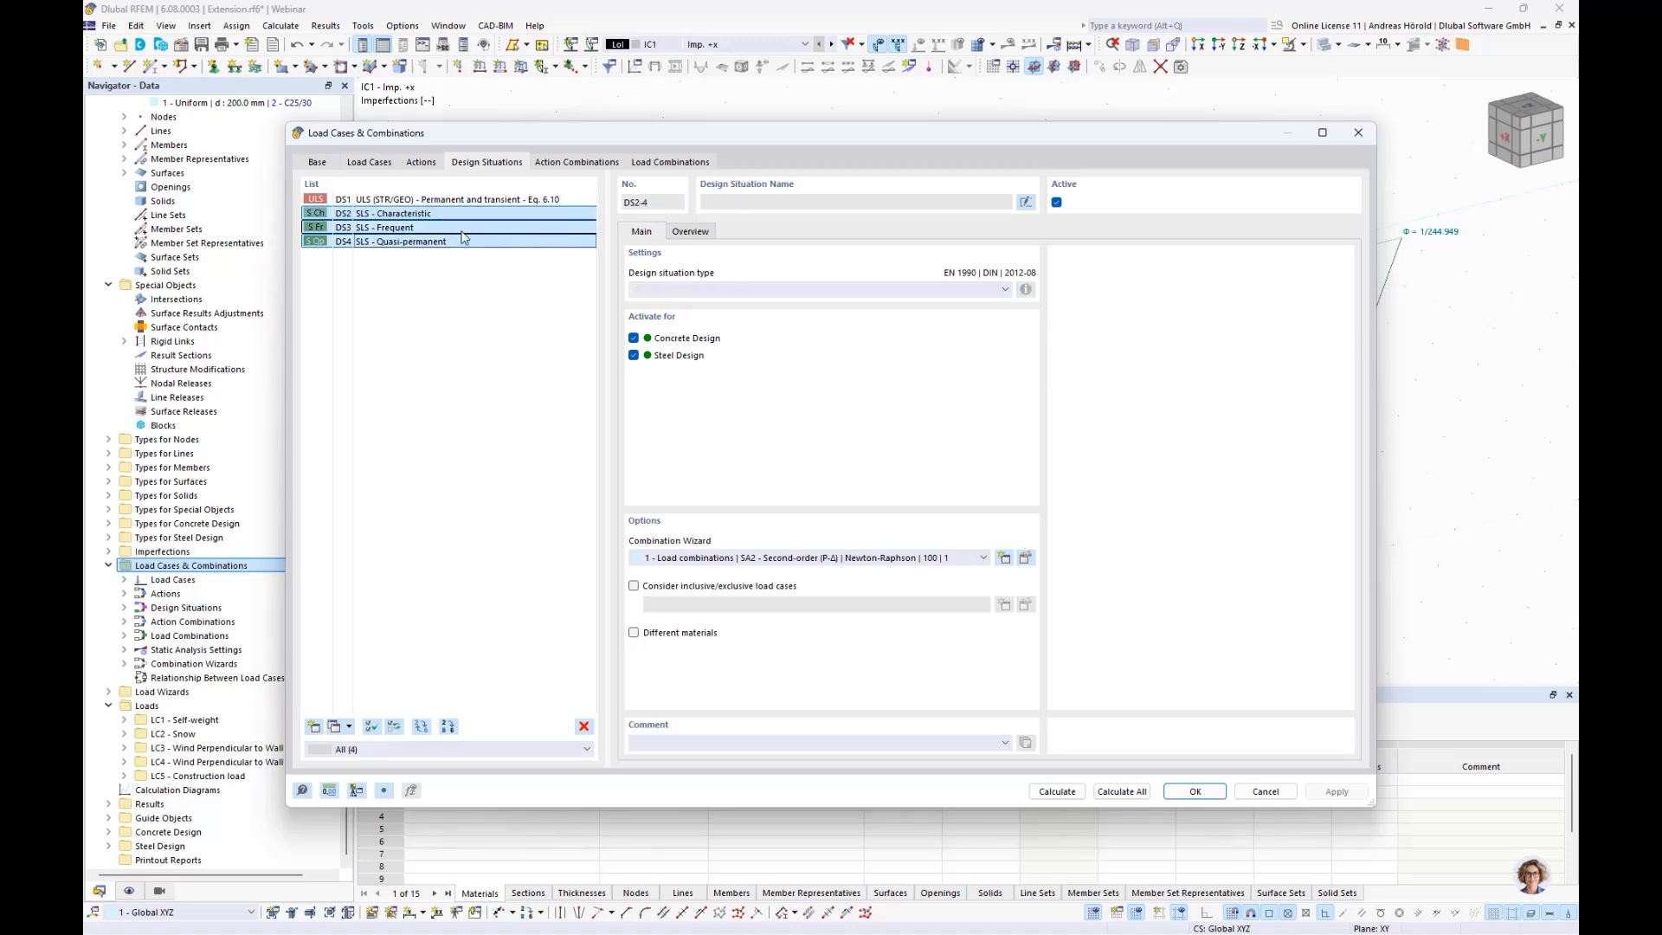
left_click(915, 560)
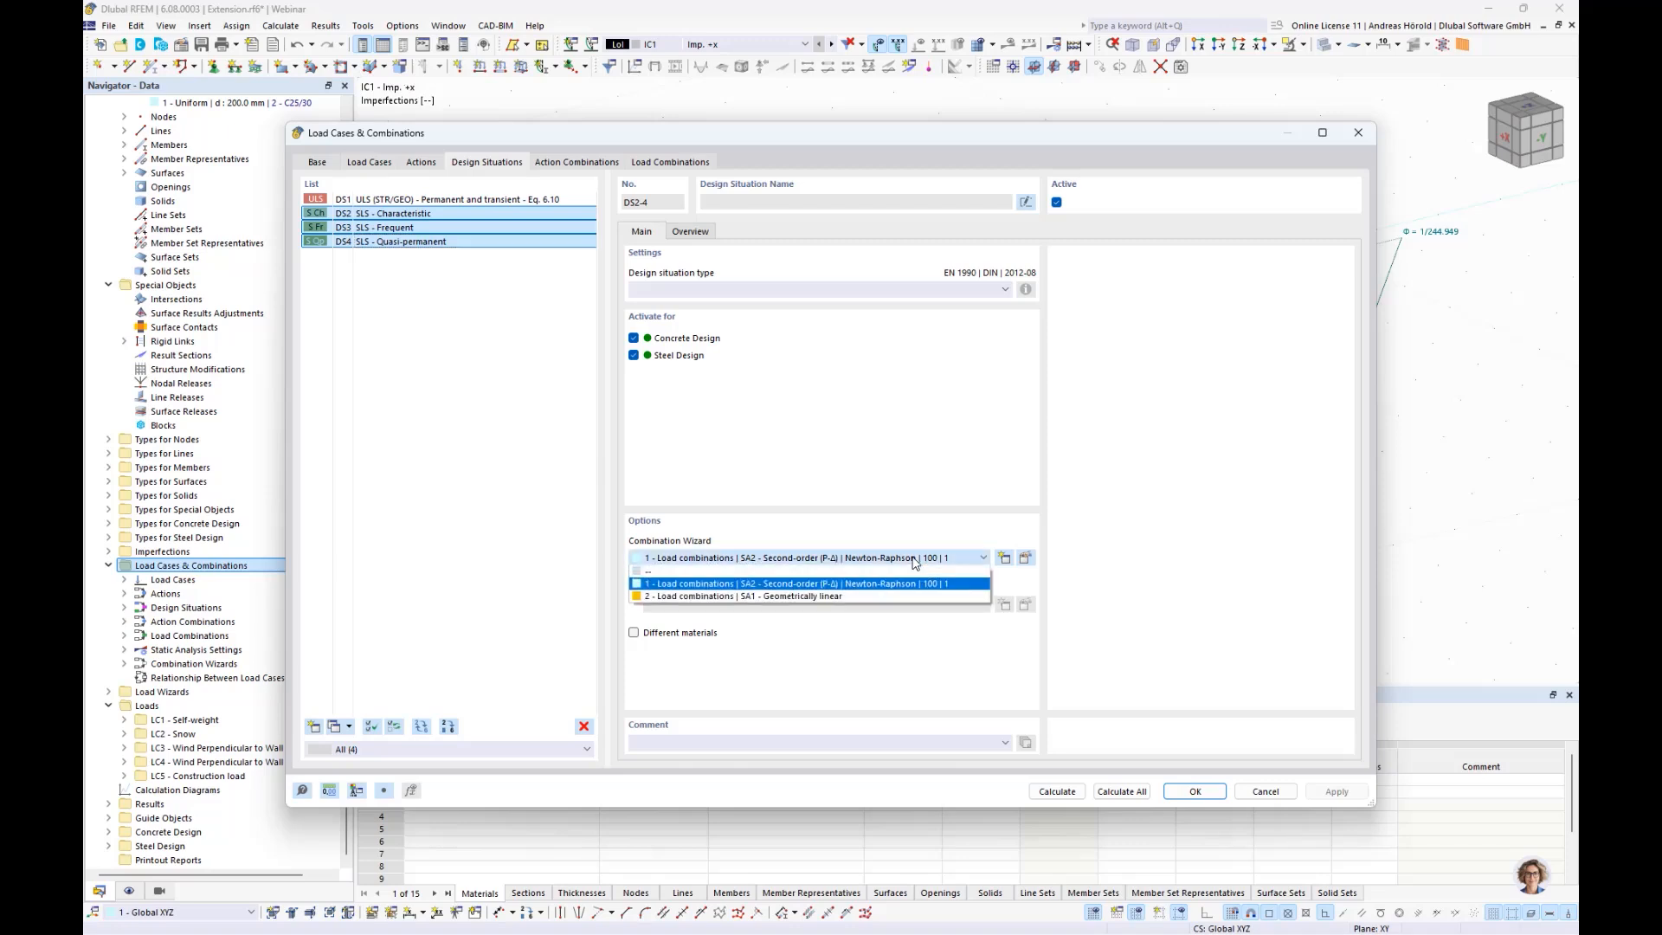
left_click(858, 597)
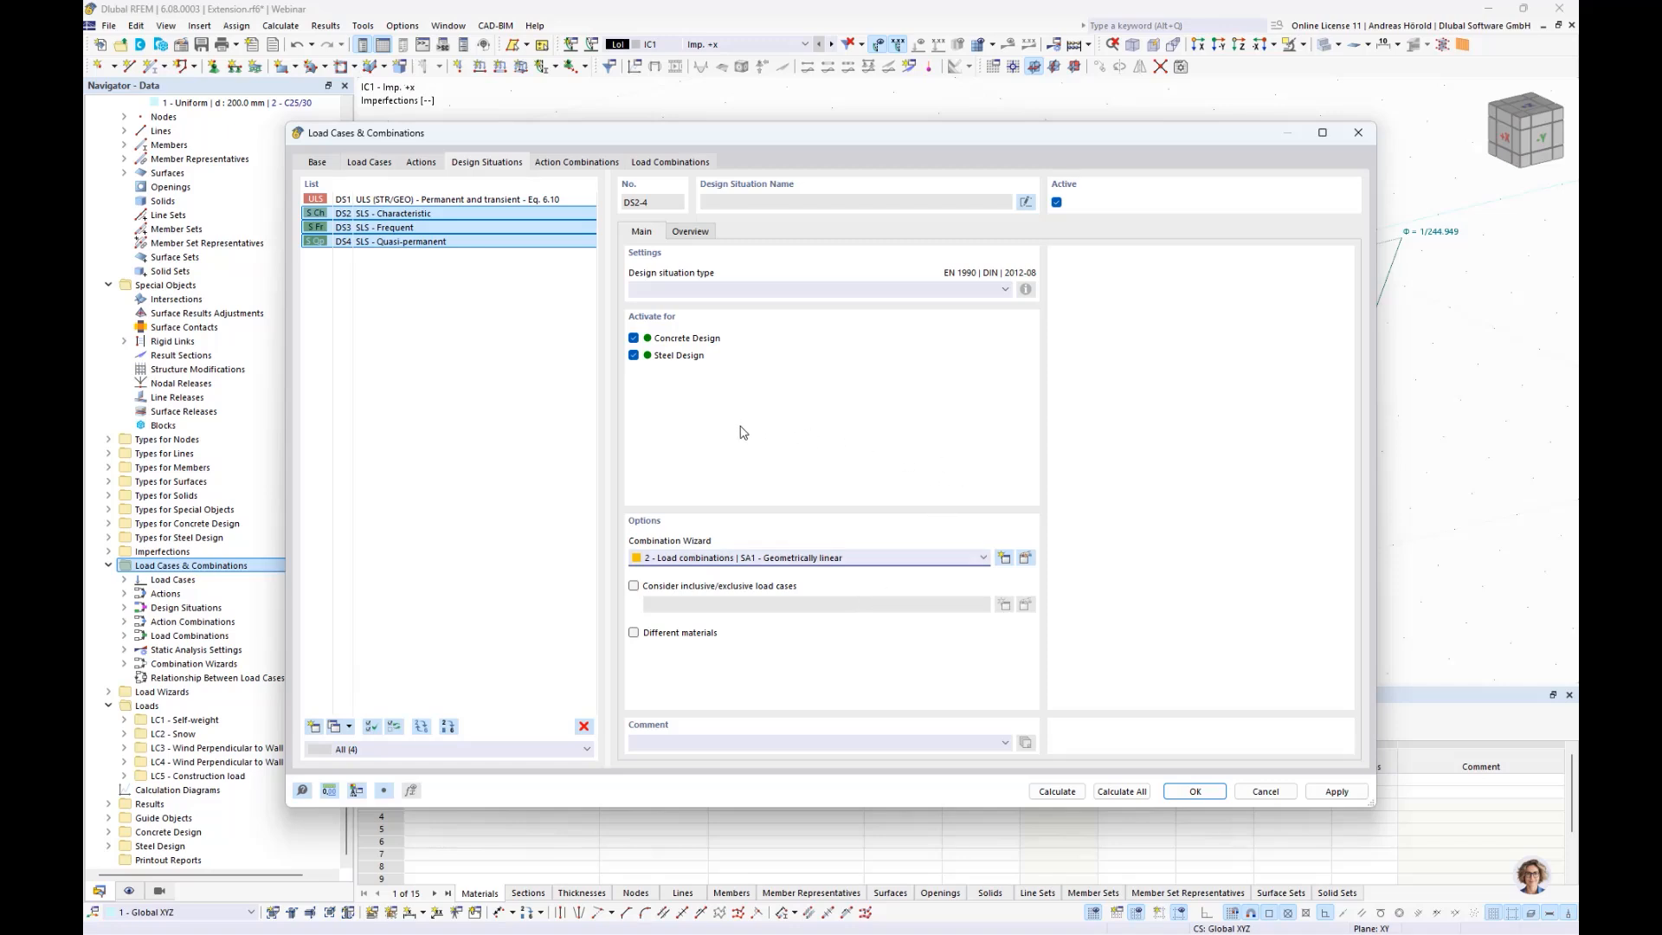
- Deactivate Steel Design for the SLS Frequent and SLS Quasi-permanent design situations, keeping Concrete Design active
left_click(412, 216)
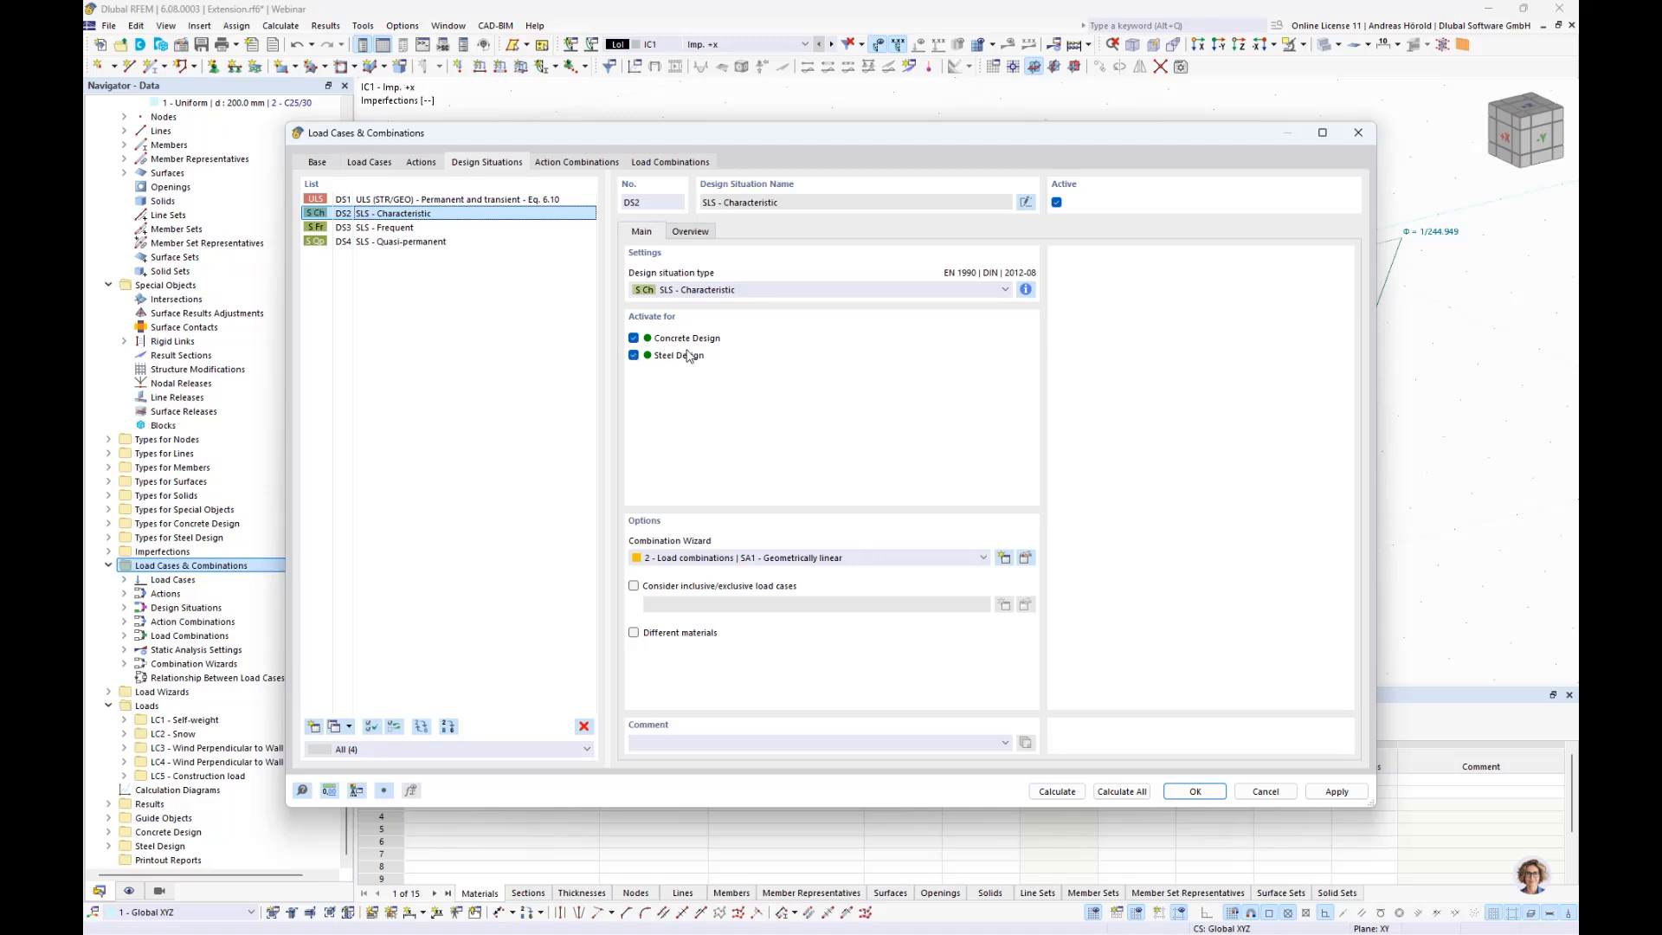
left_click(391, 230)
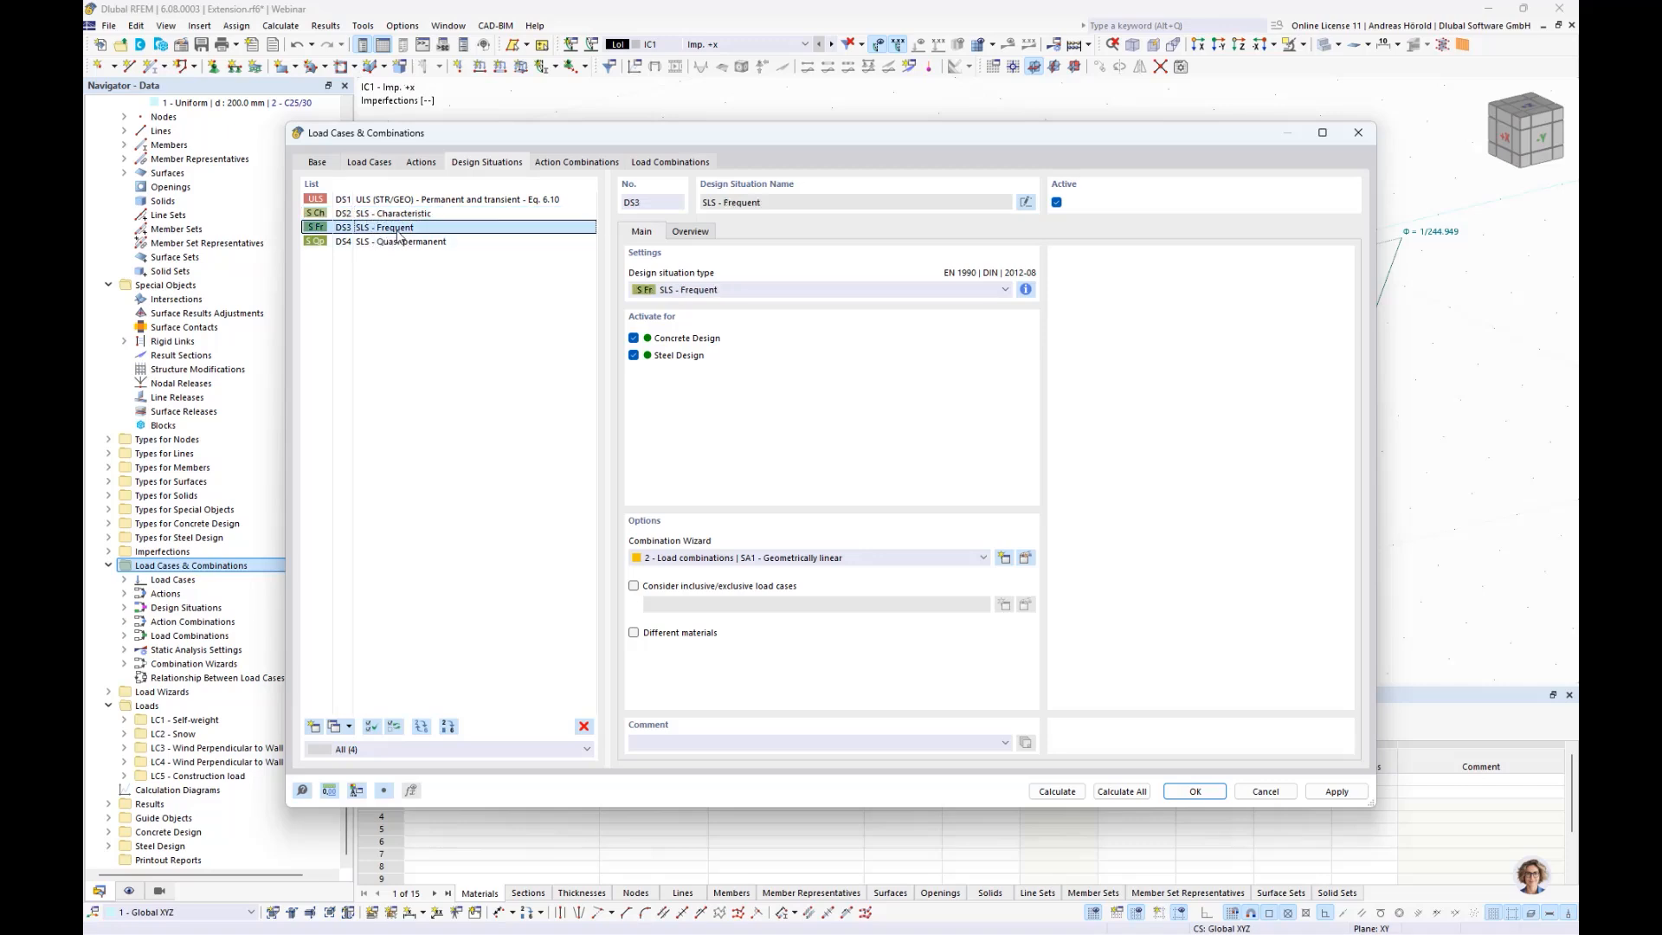
left_click(634, 356)
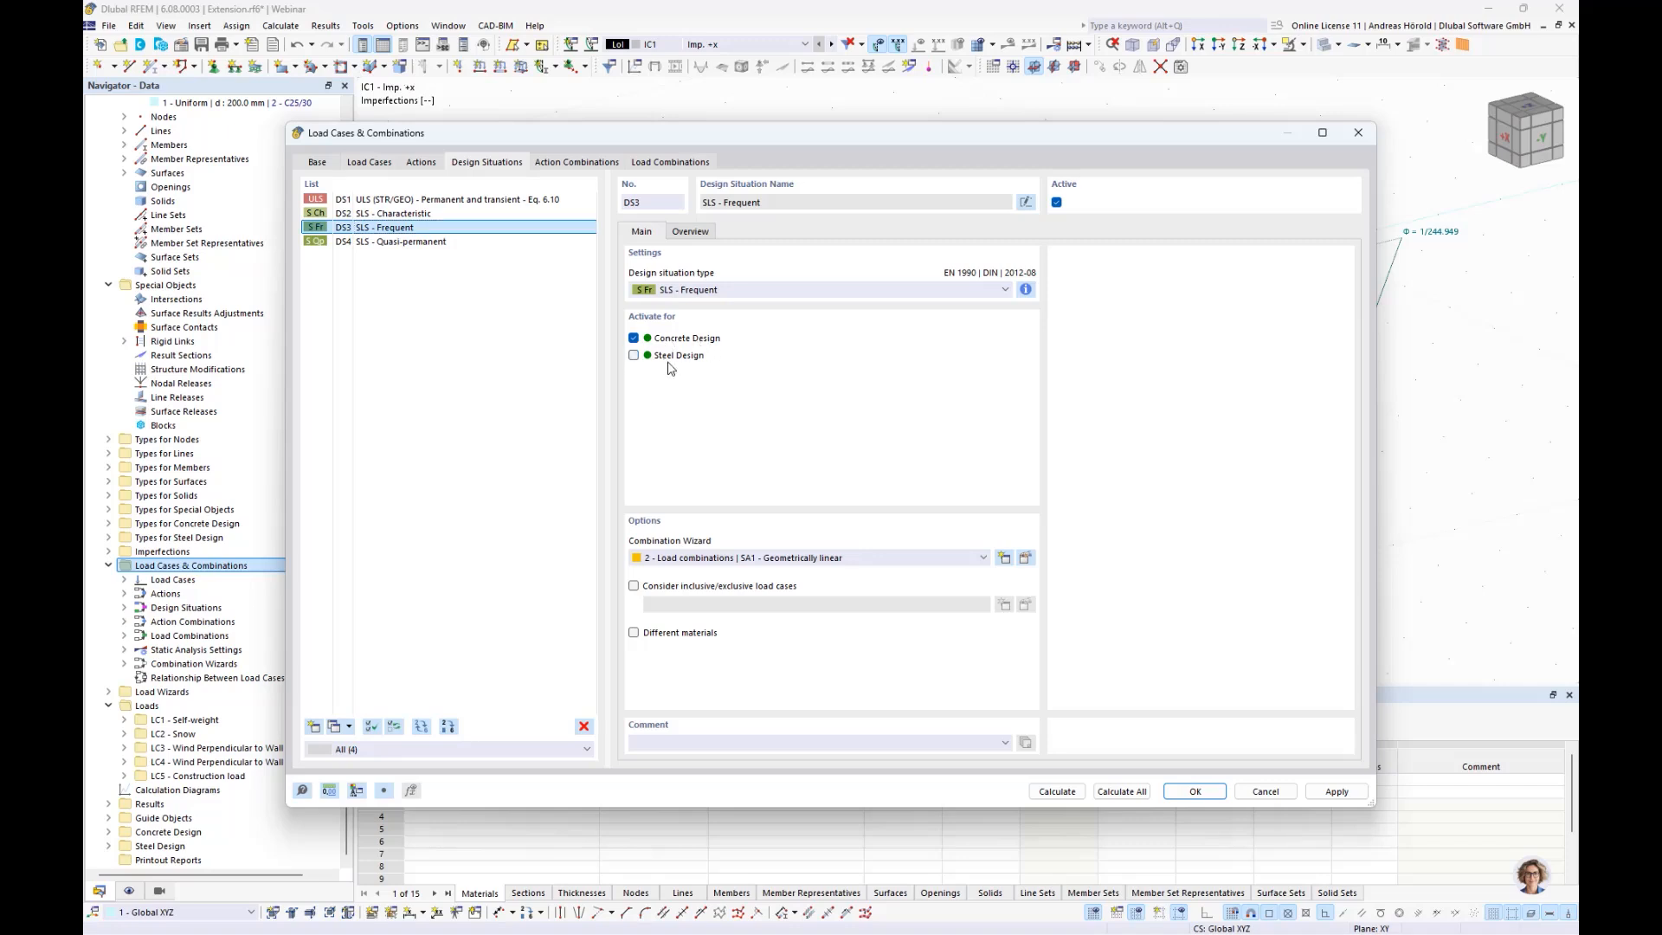
left_click(410, 246)
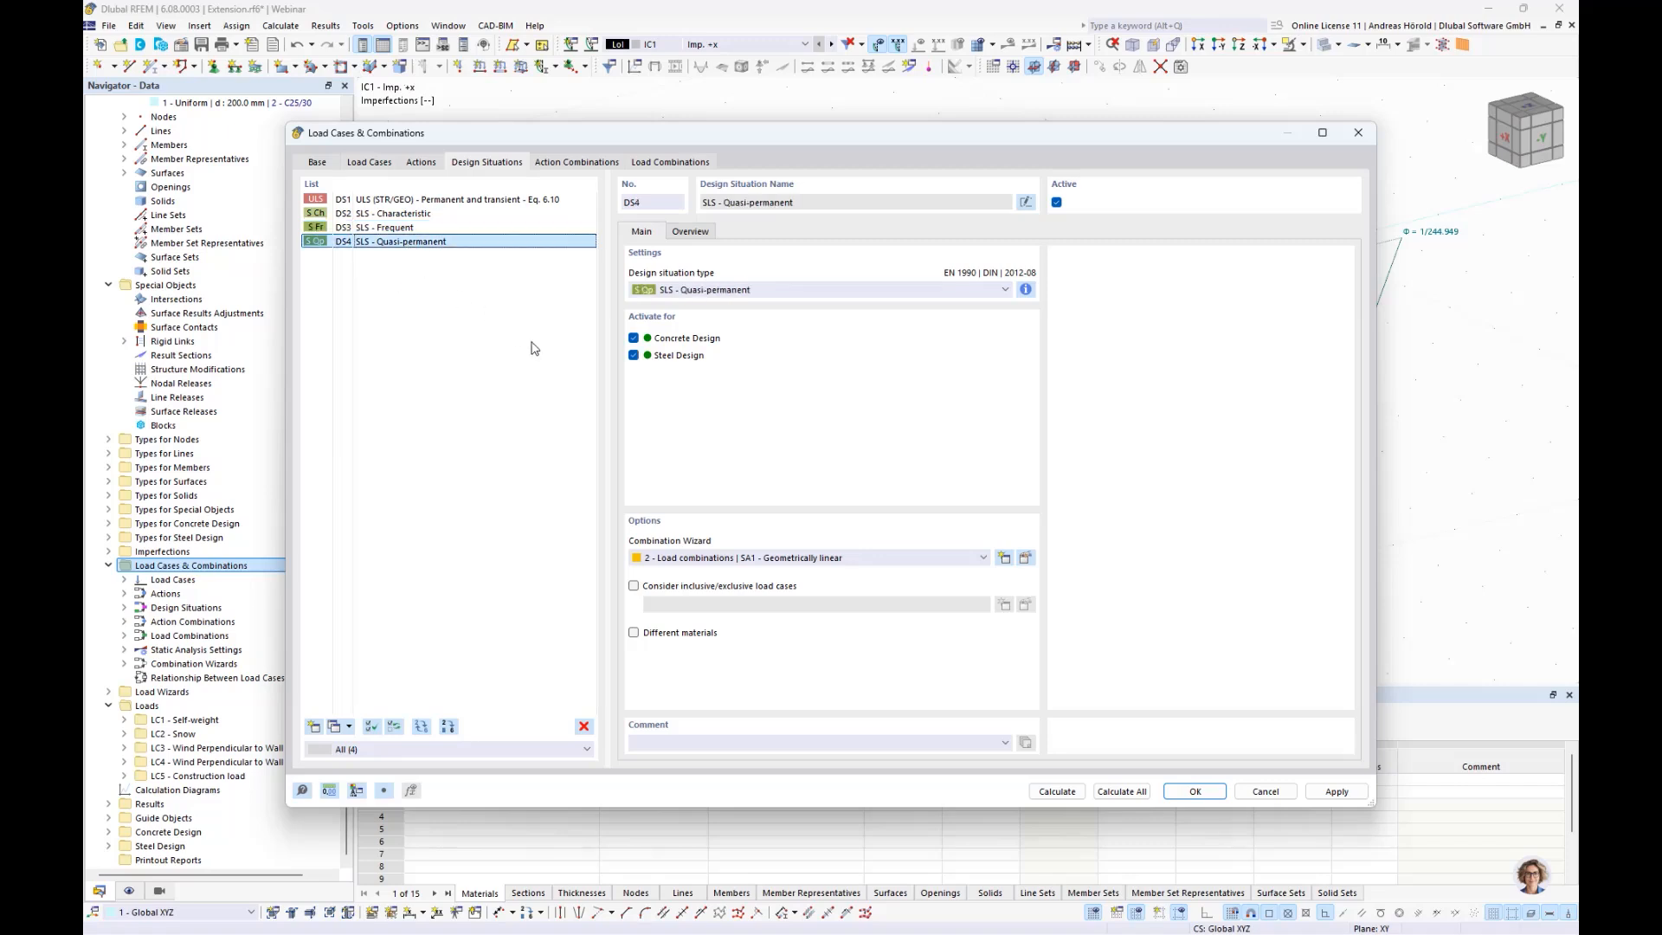
left_click(634, 356)
left_click(634, 356)
- Review the generated action combinations and load combinations
left_click(572, 164)
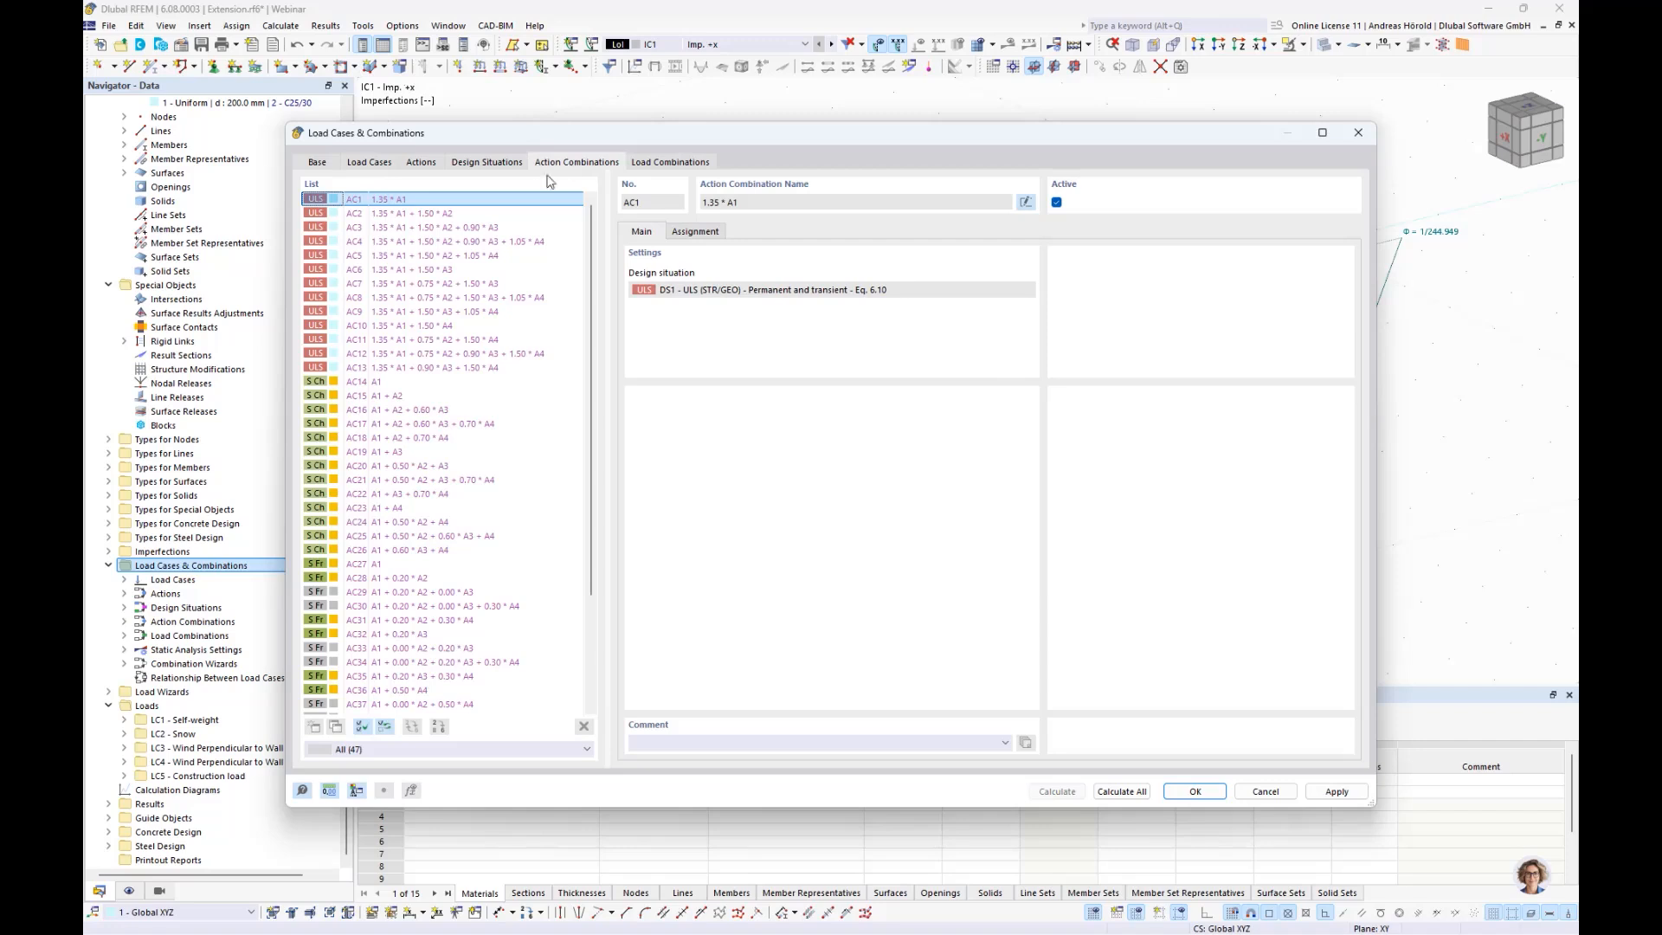
left_click(667, 163)
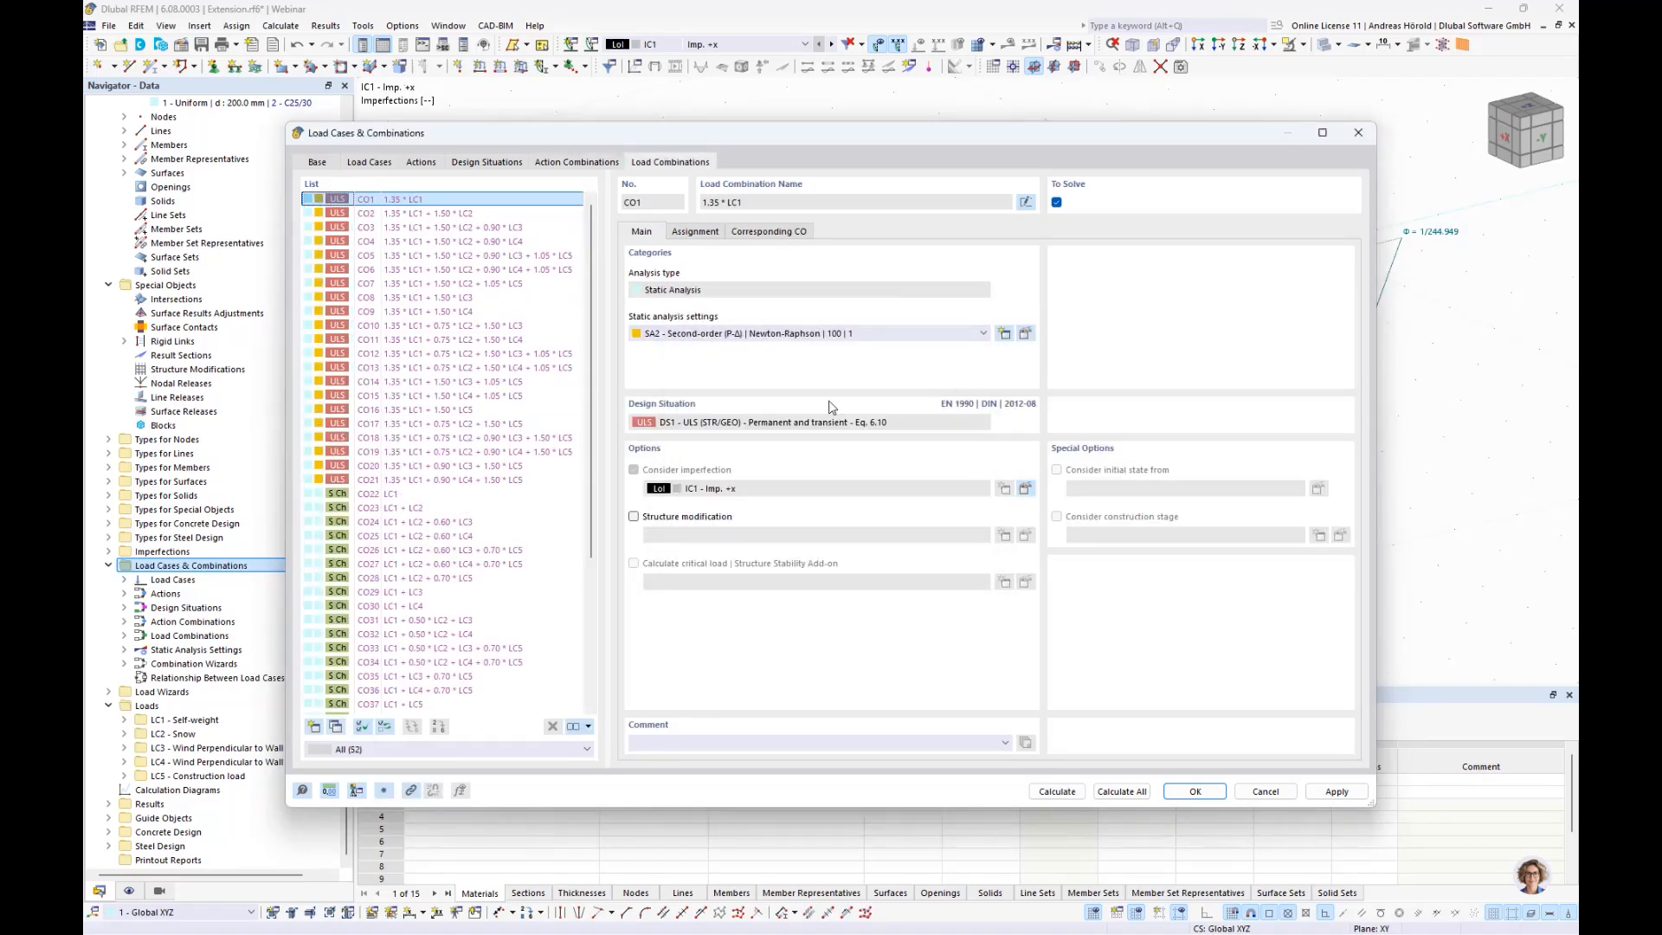
scroll(433, 558, "down", 1)
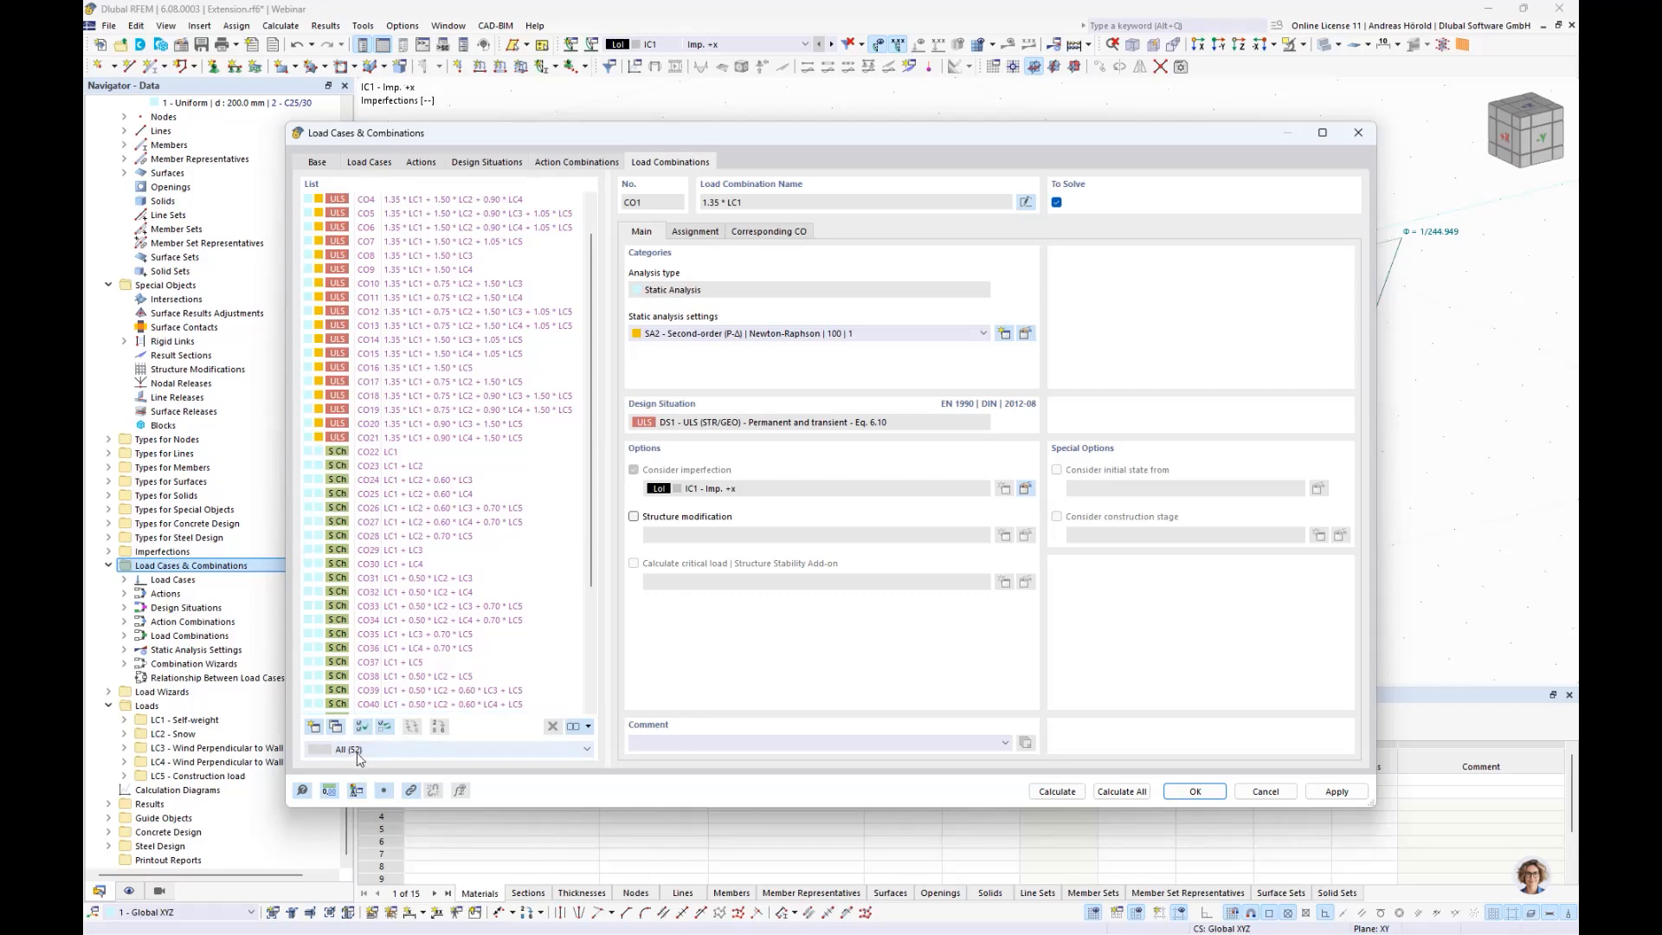
scroll(433, 575, "up", 1)
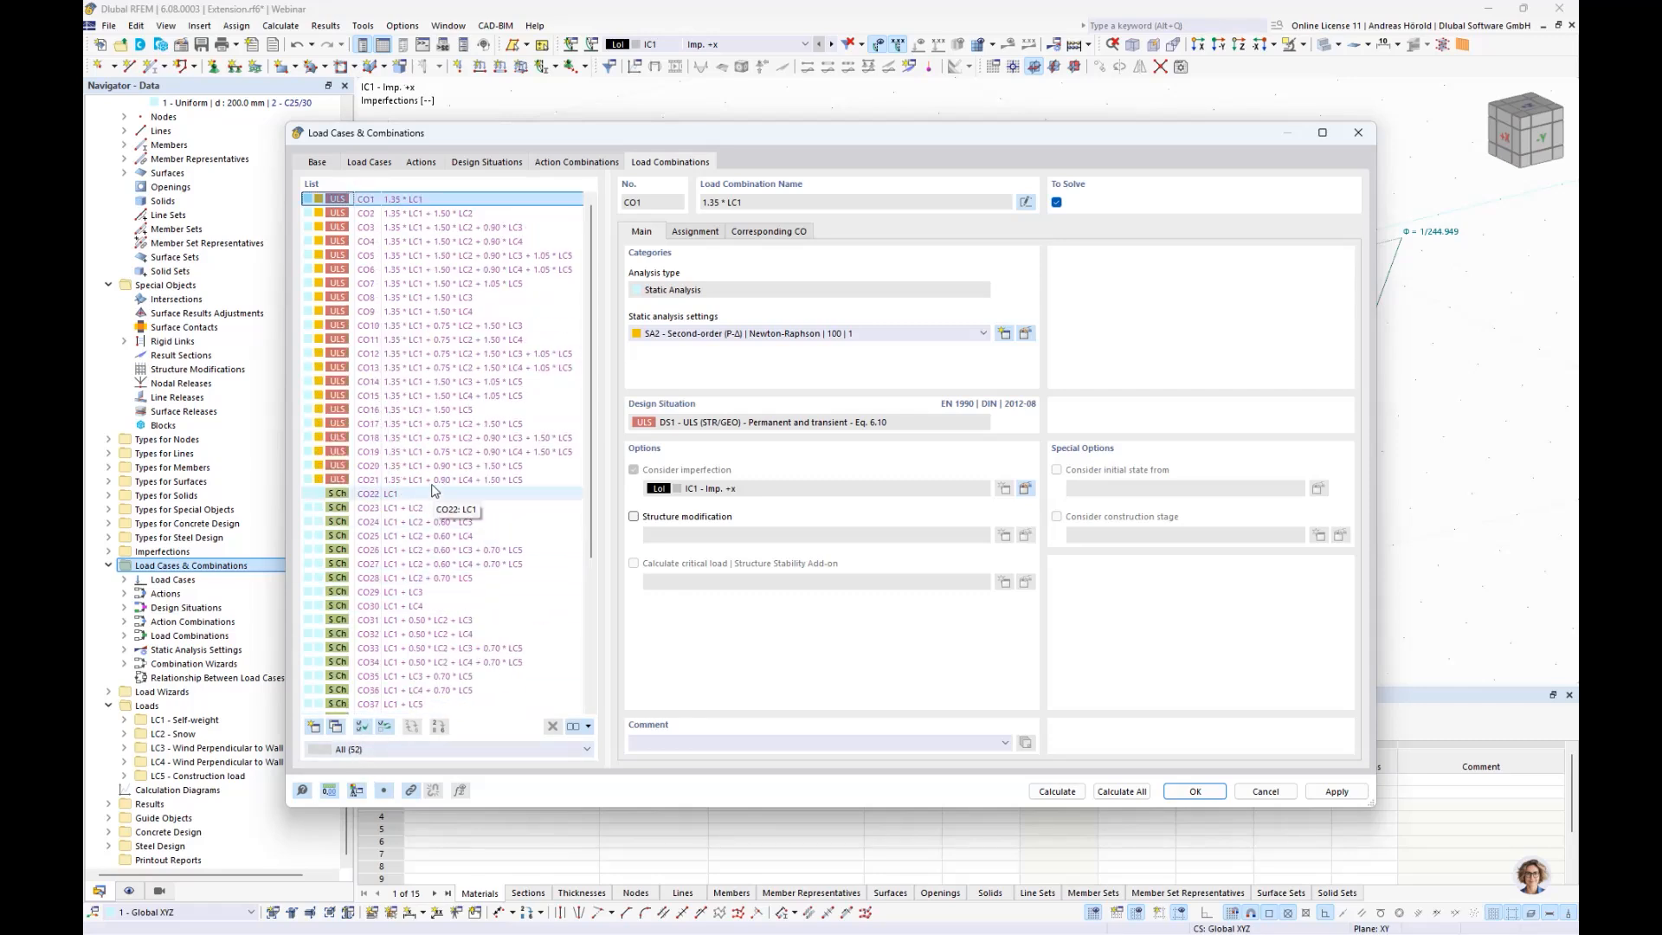
- Examine the overview of load combinations assigned to the SLS Quasi-permanent and Frequent design situations
left_click(485, 163)
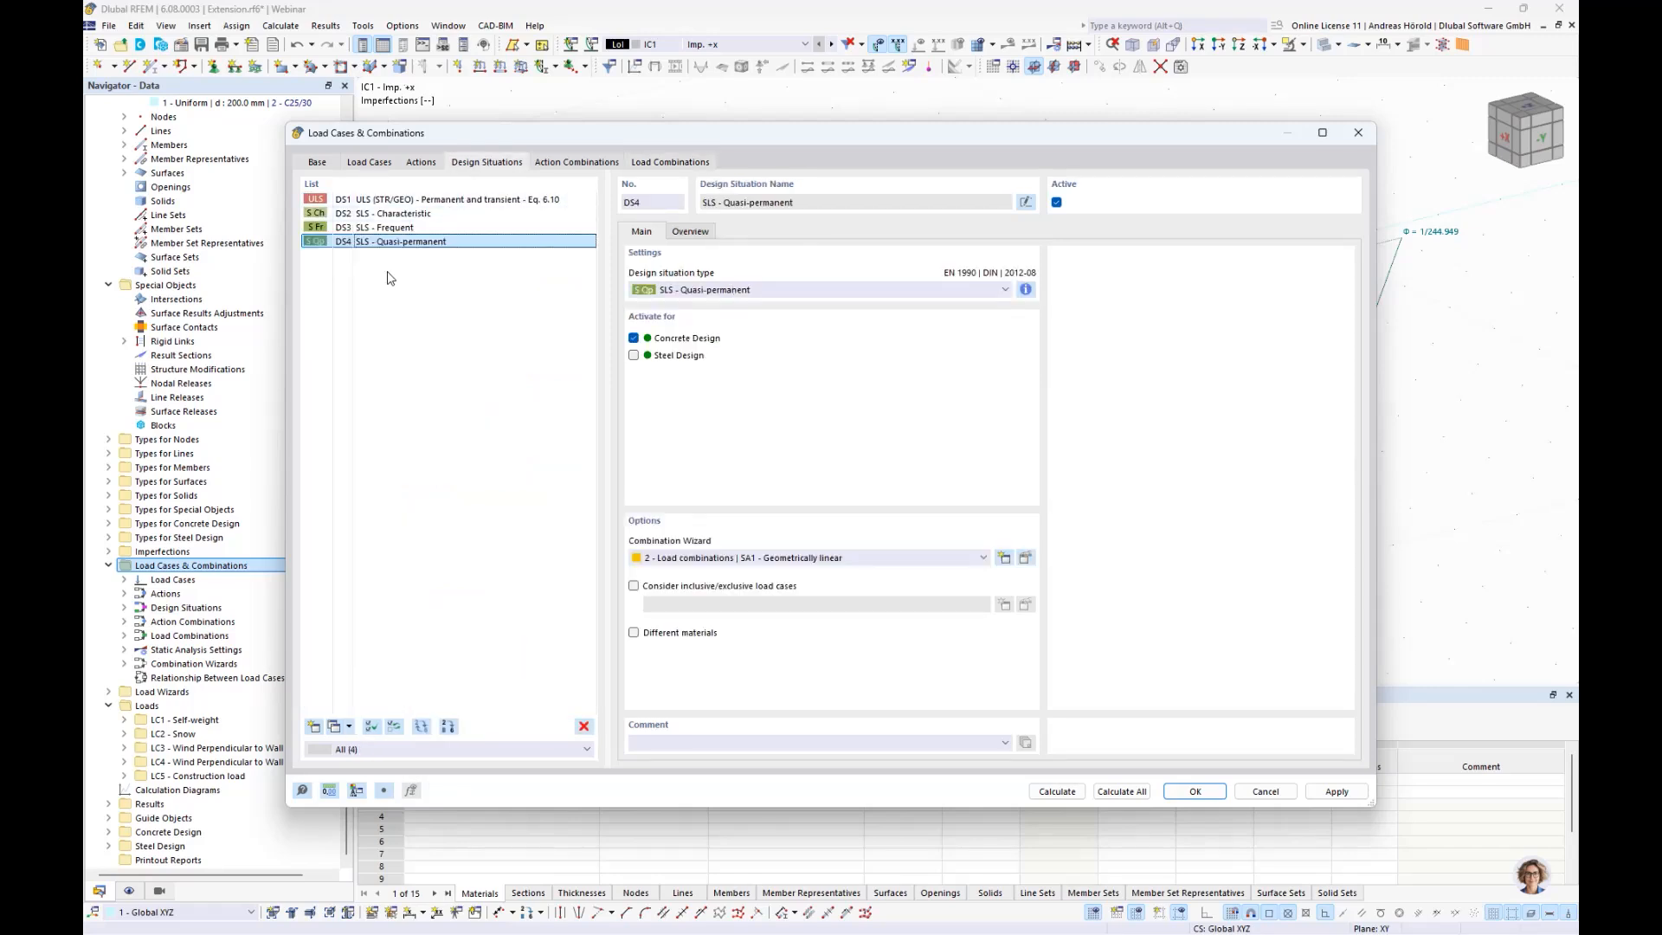
left_click(690, 232)
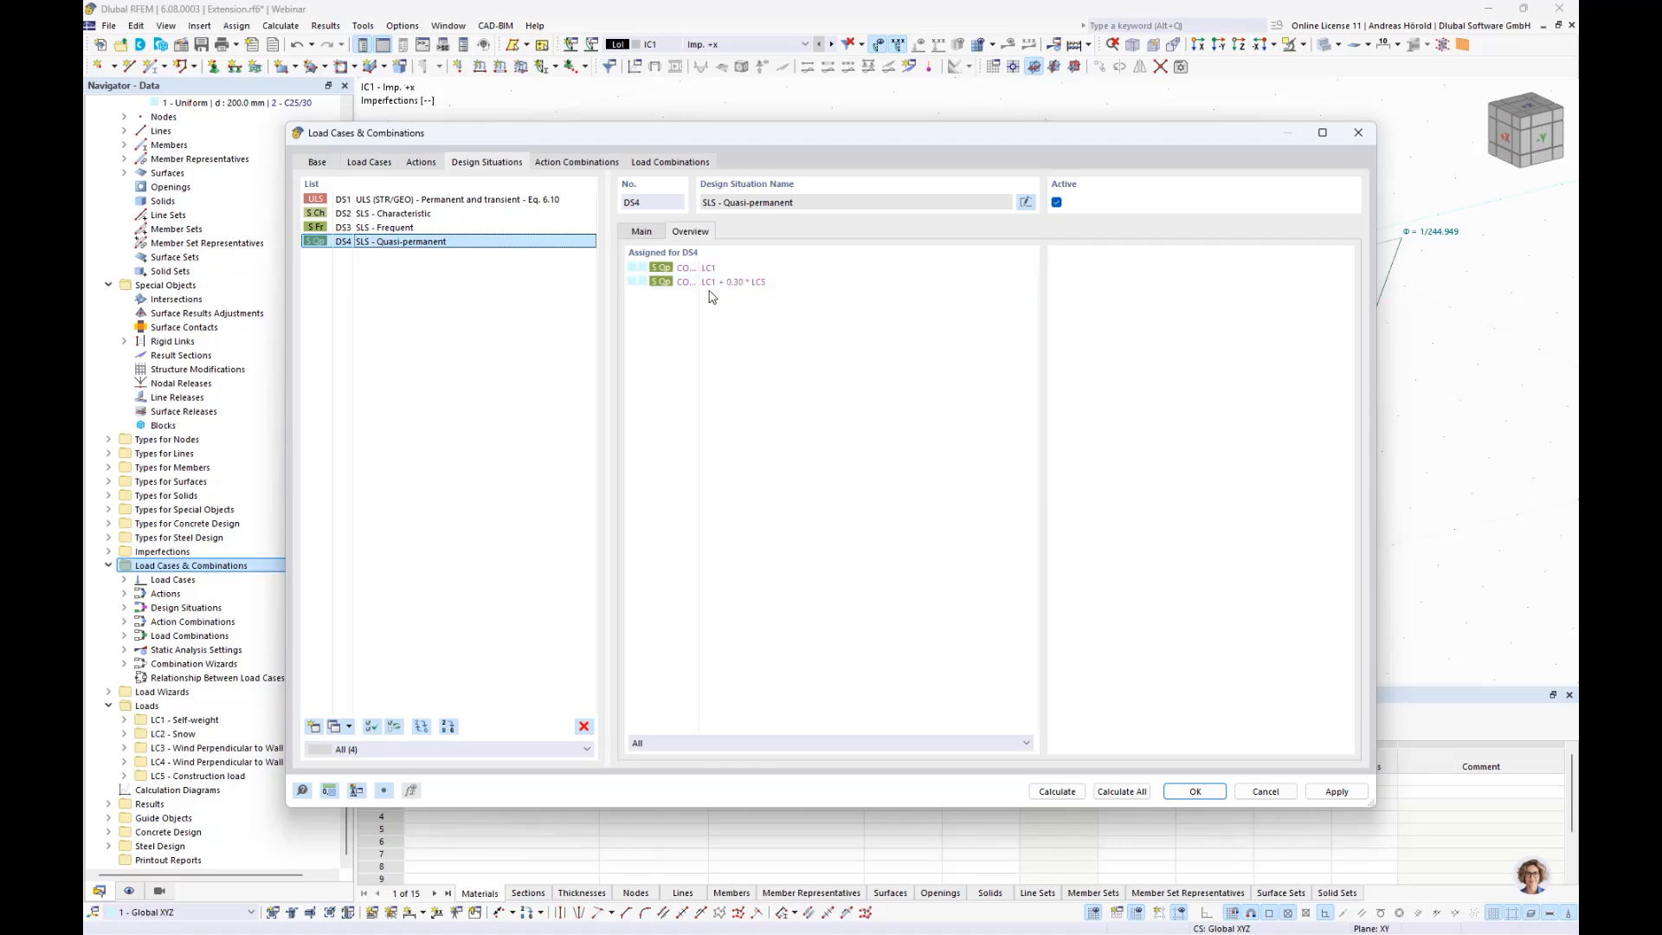
left_click(391, 228)
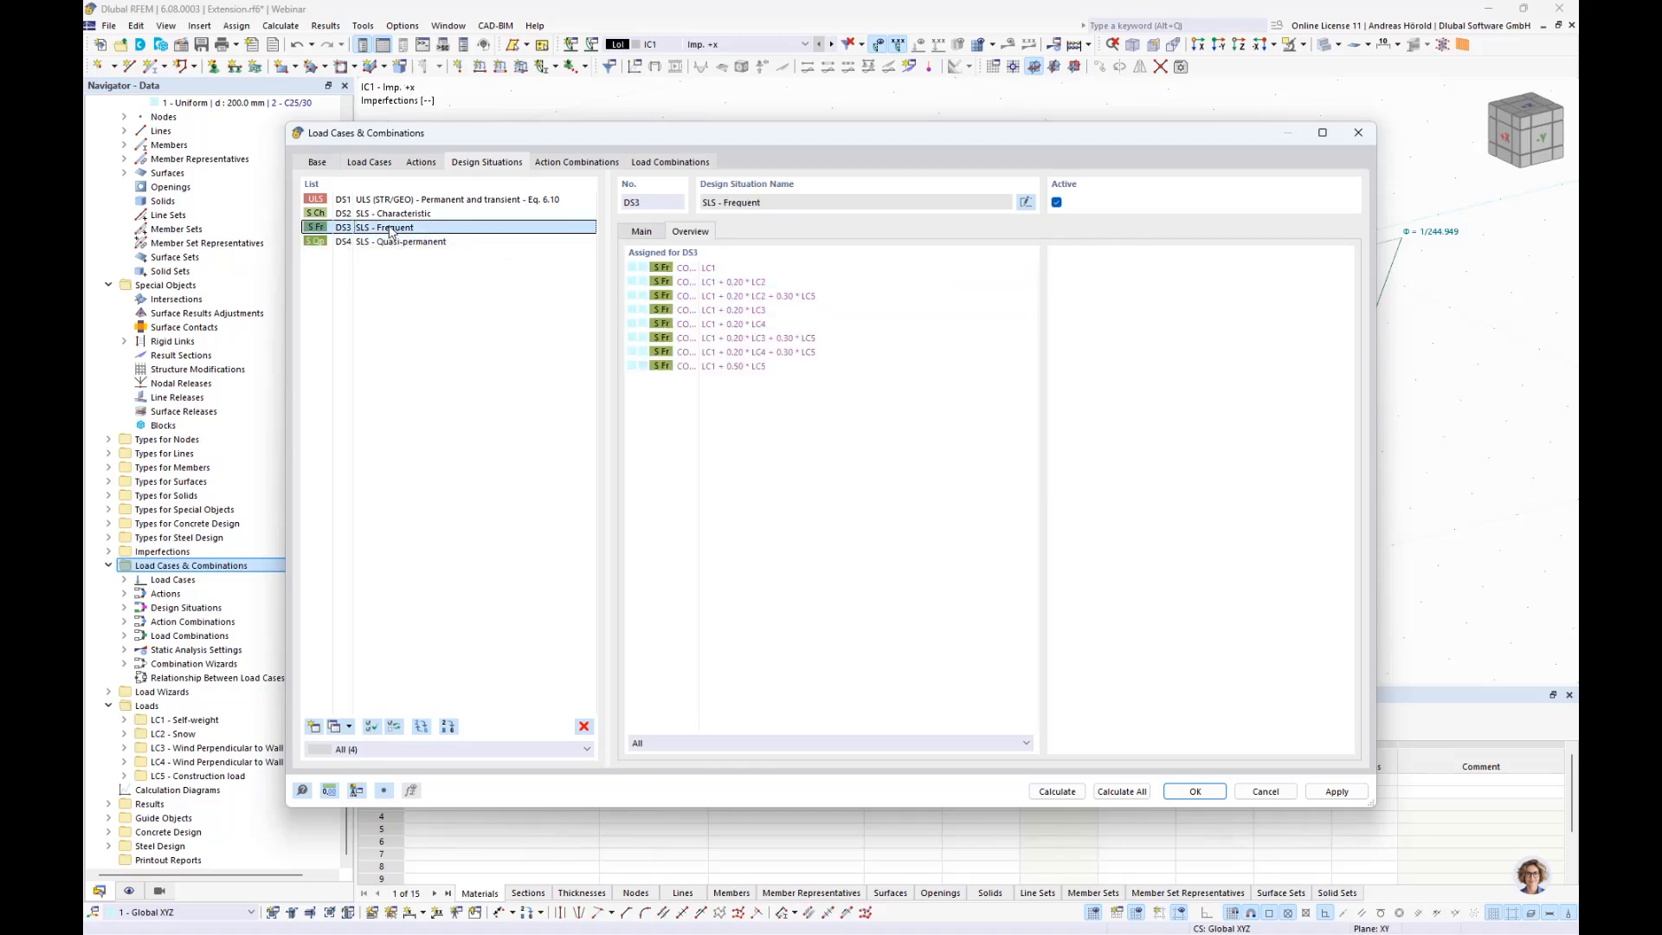
- Check the combinations assigned to the SLS Characteristic and ULS design situations, and accept the load case and combination settings
left_click(392, 215)
left_click(400, 200)
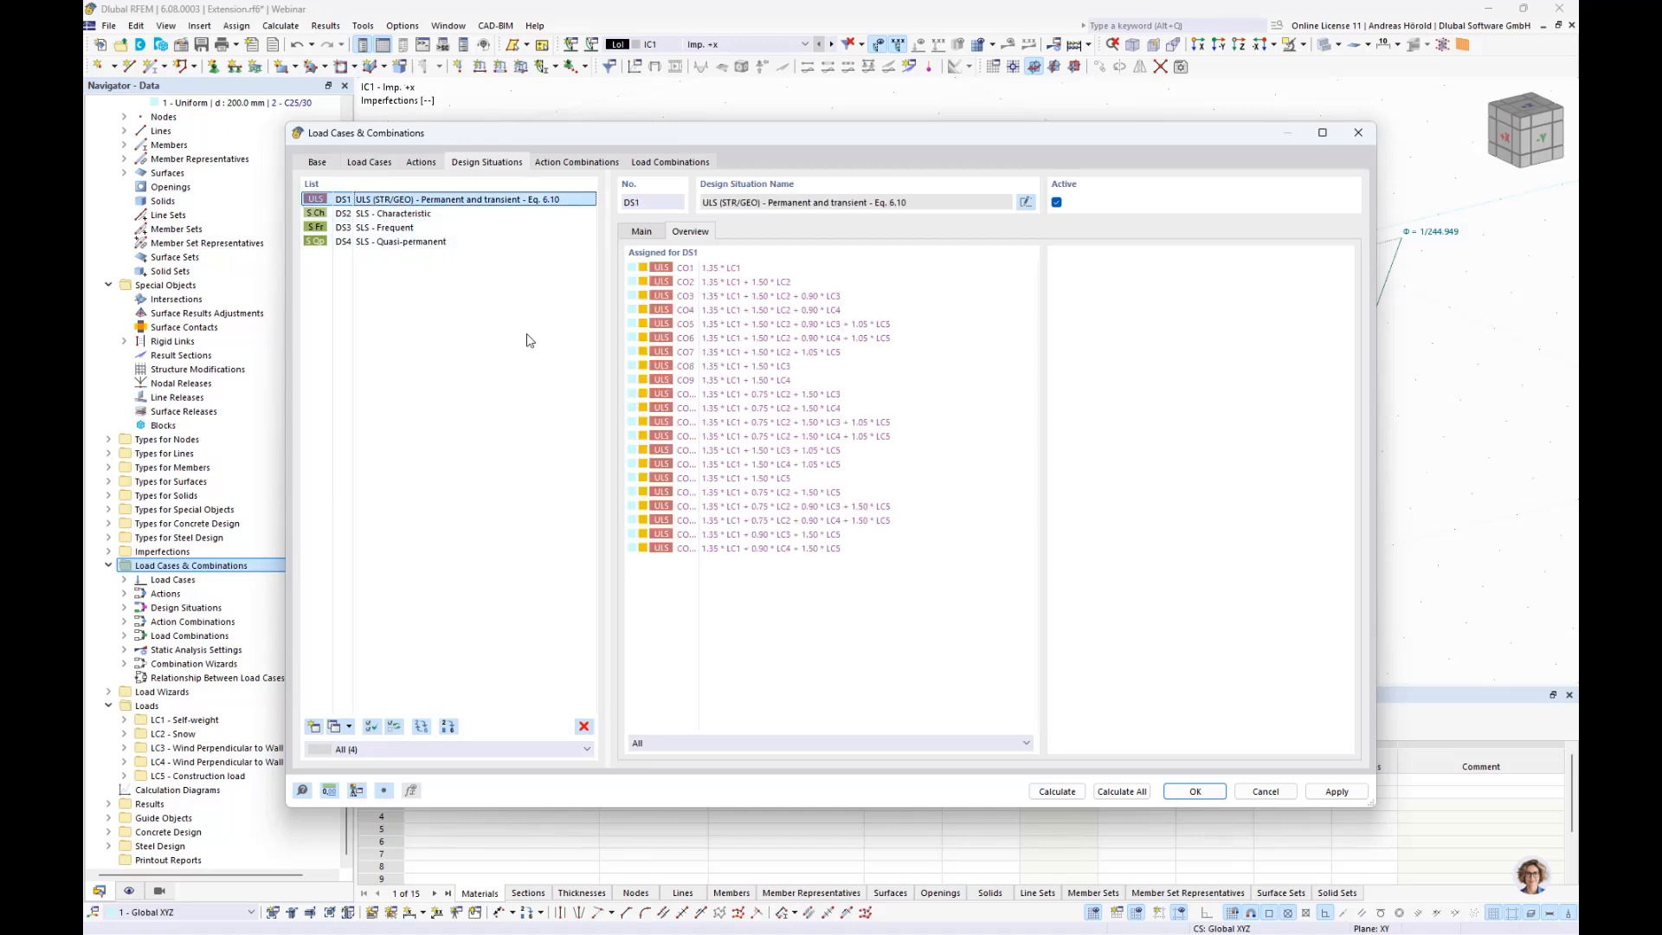
left_click(1195, 793)
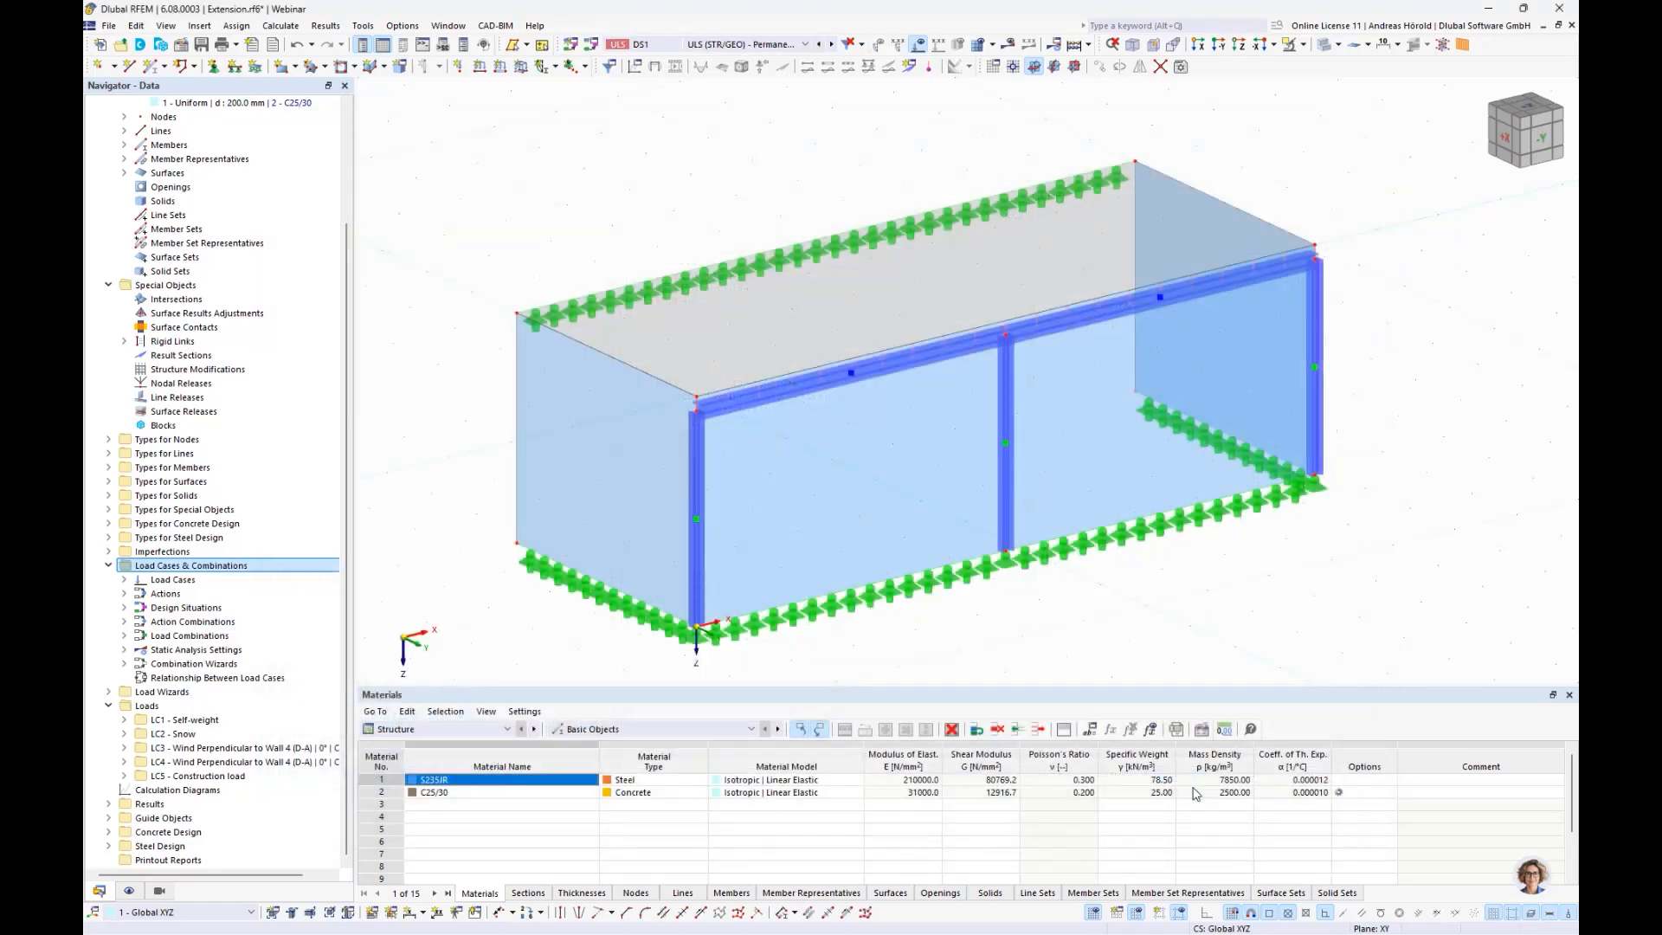
- Create Standard steel design effective lengths with the default supports and factors and assign them to the HE 160 A column member representative
middle_click_drag(1114, 594, 1081, 577)
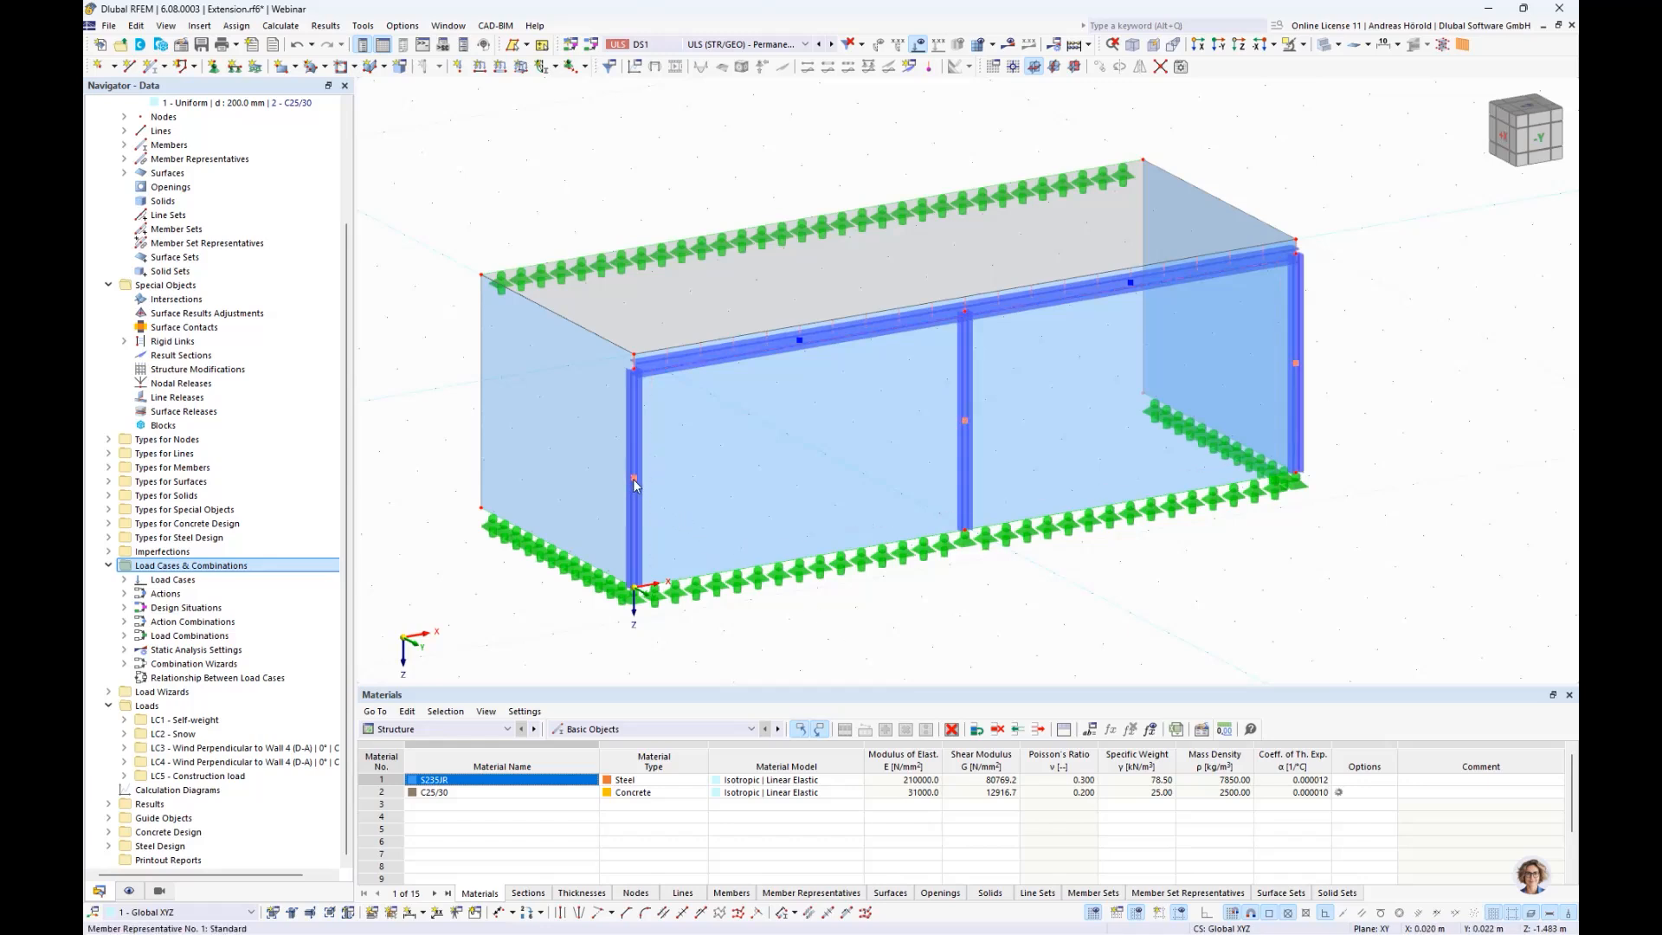
mouse_move(636, 486)
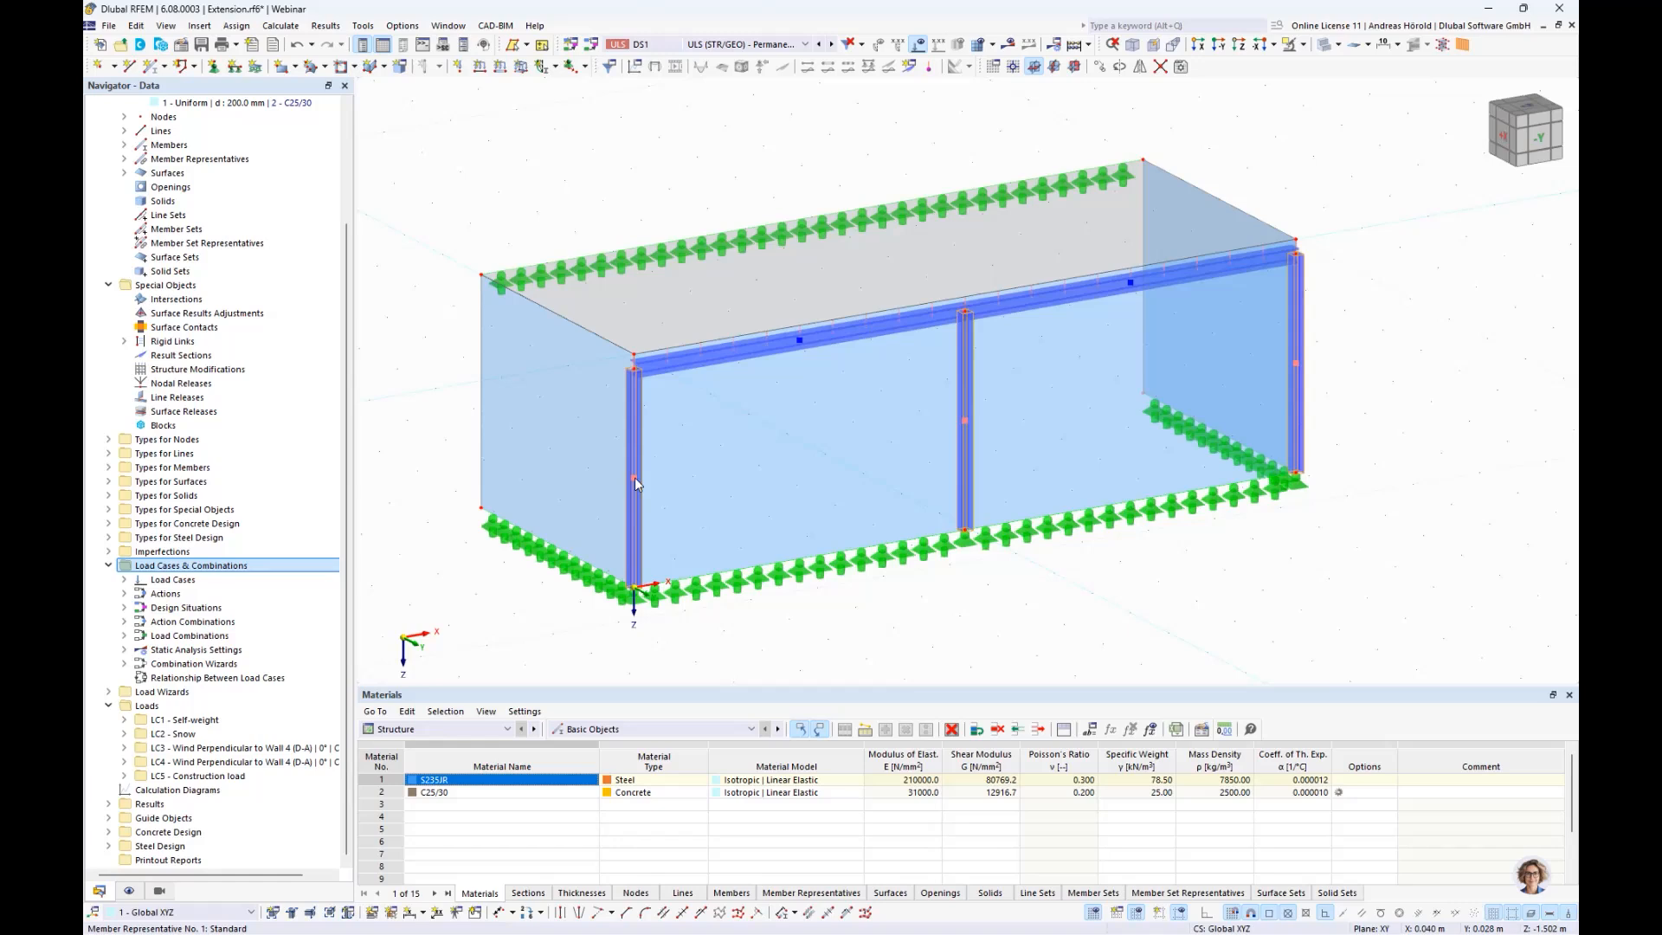
double_click(635, 479)
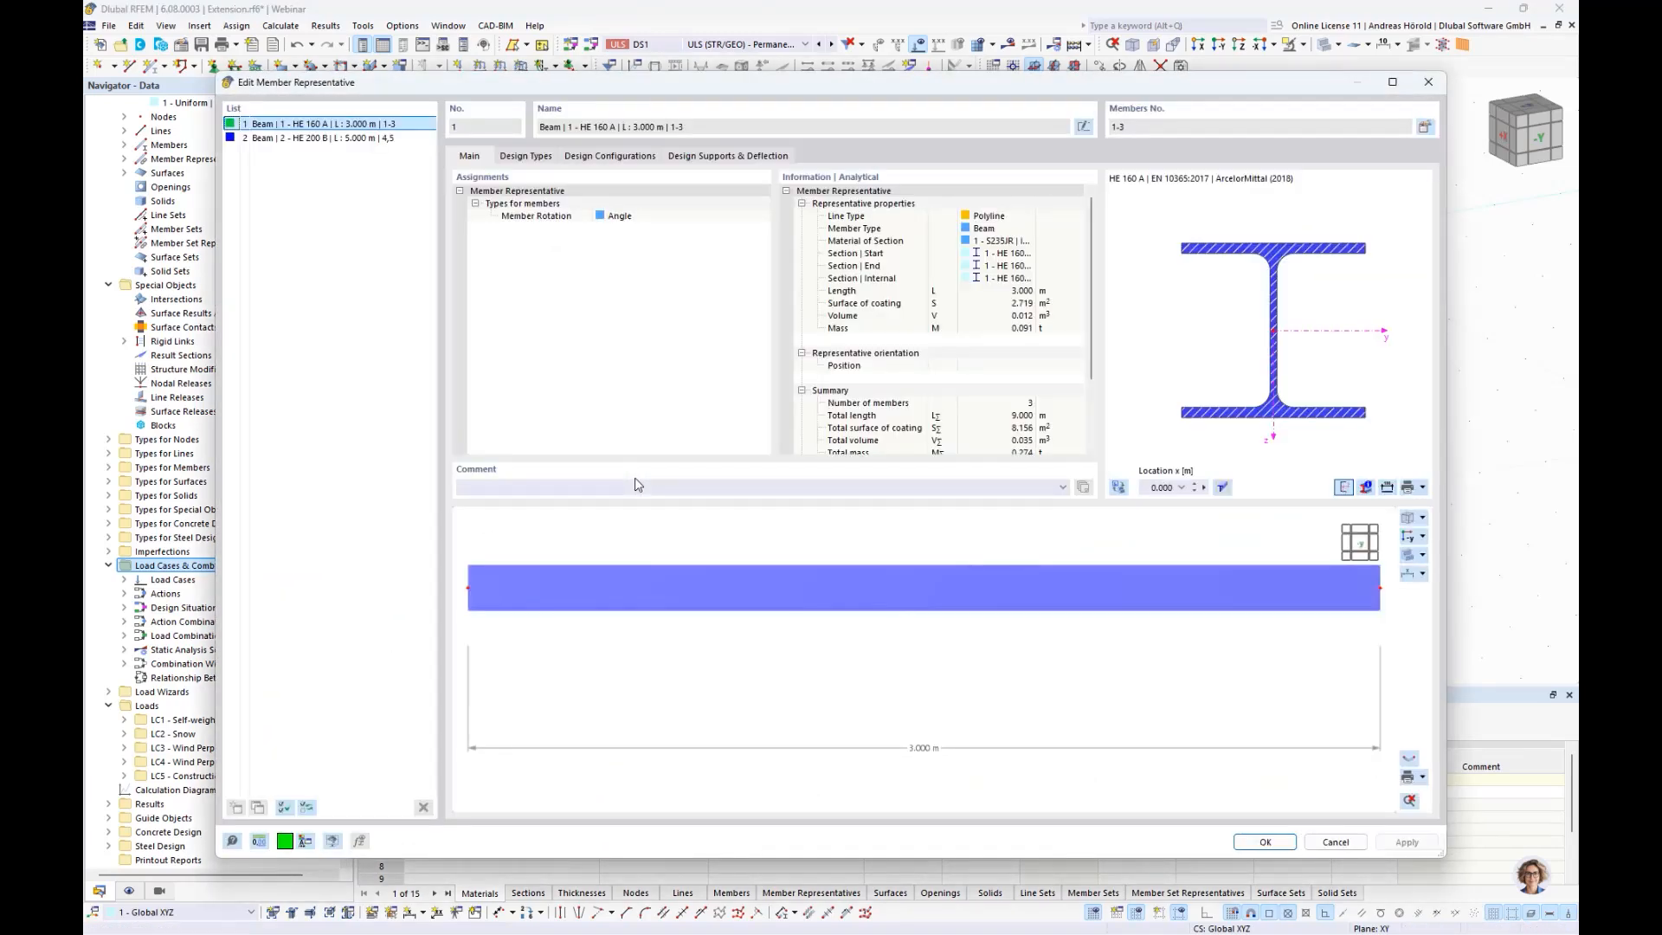
left_click(527, 156)
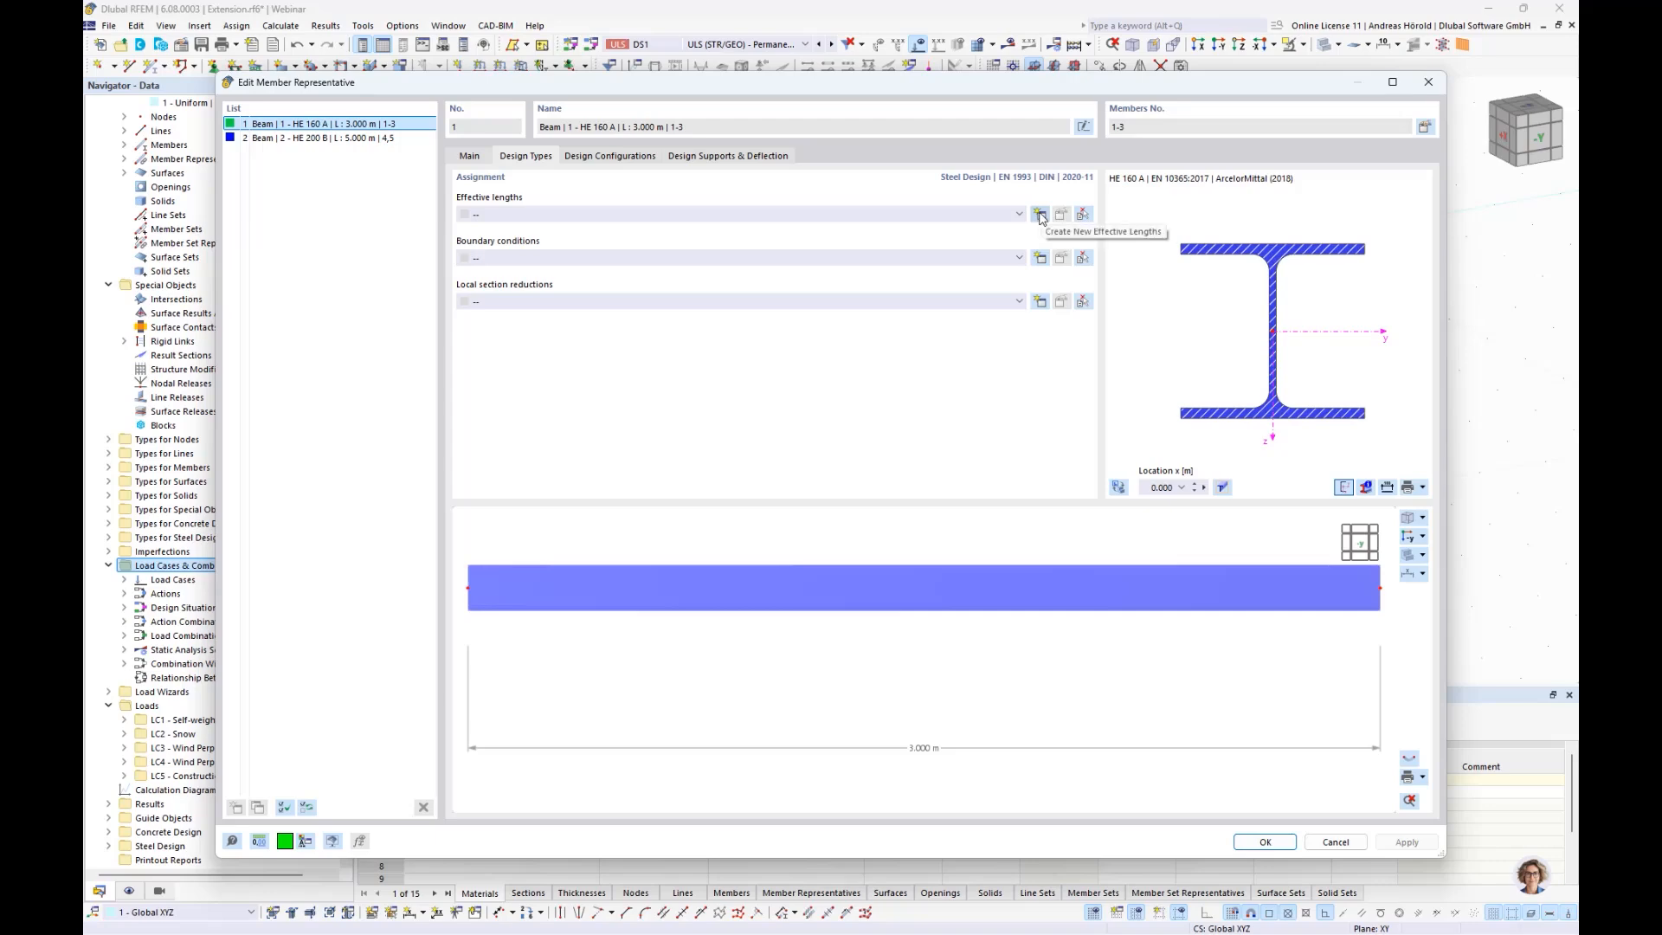
left_click(1039, 214)
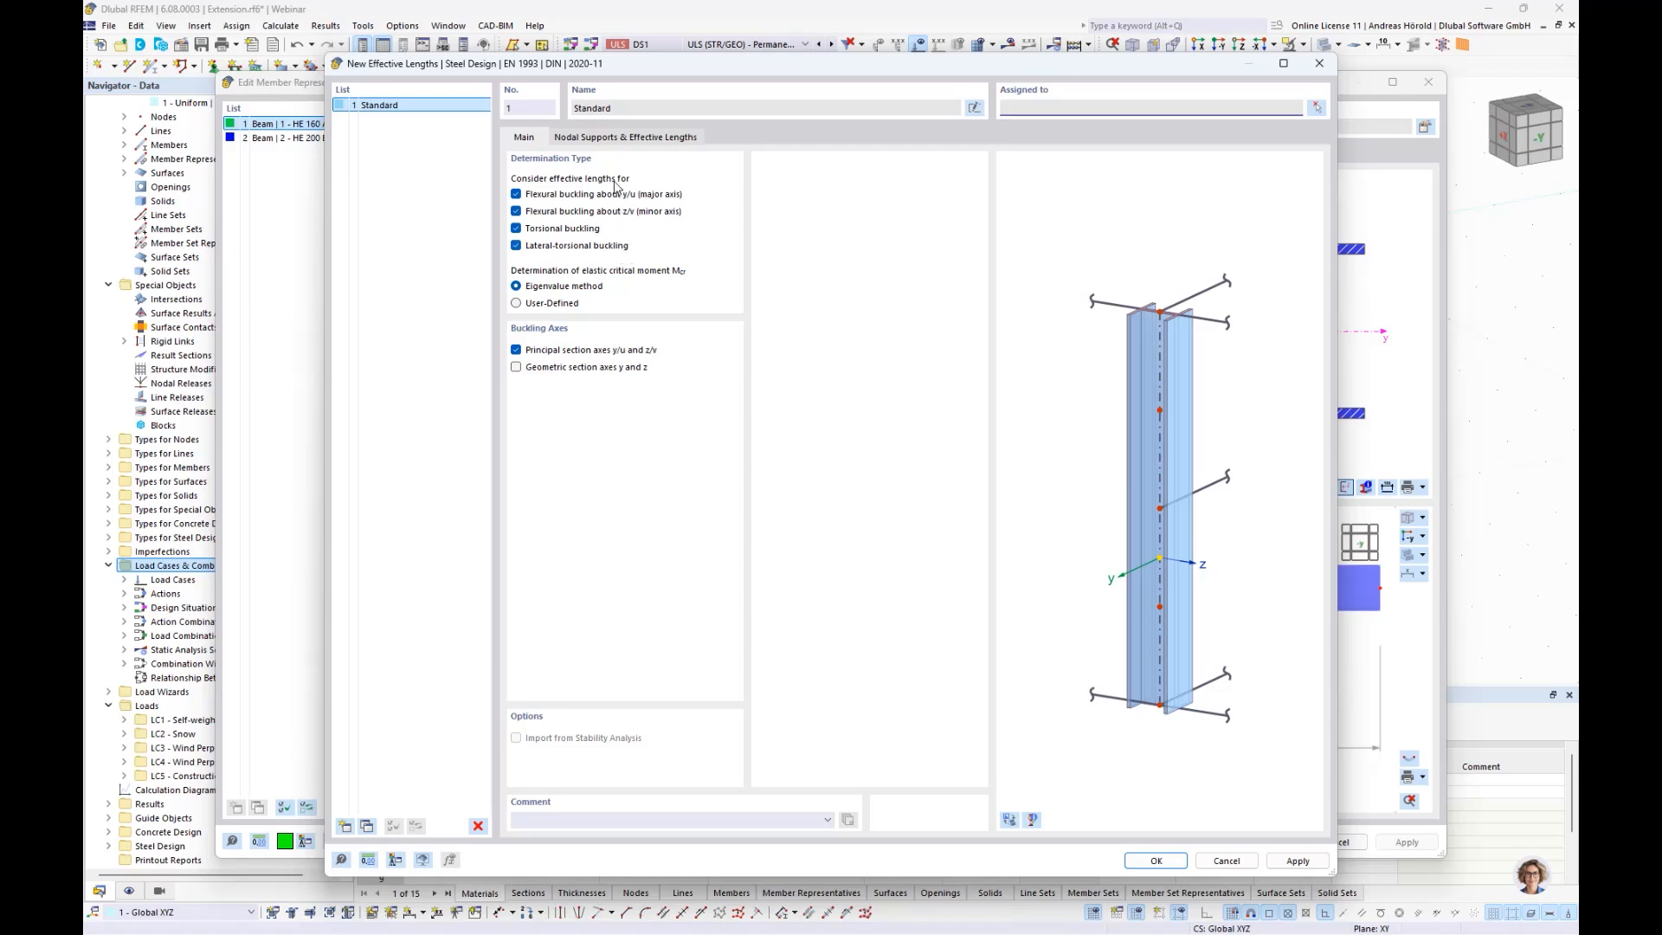
left_click(620, 138)
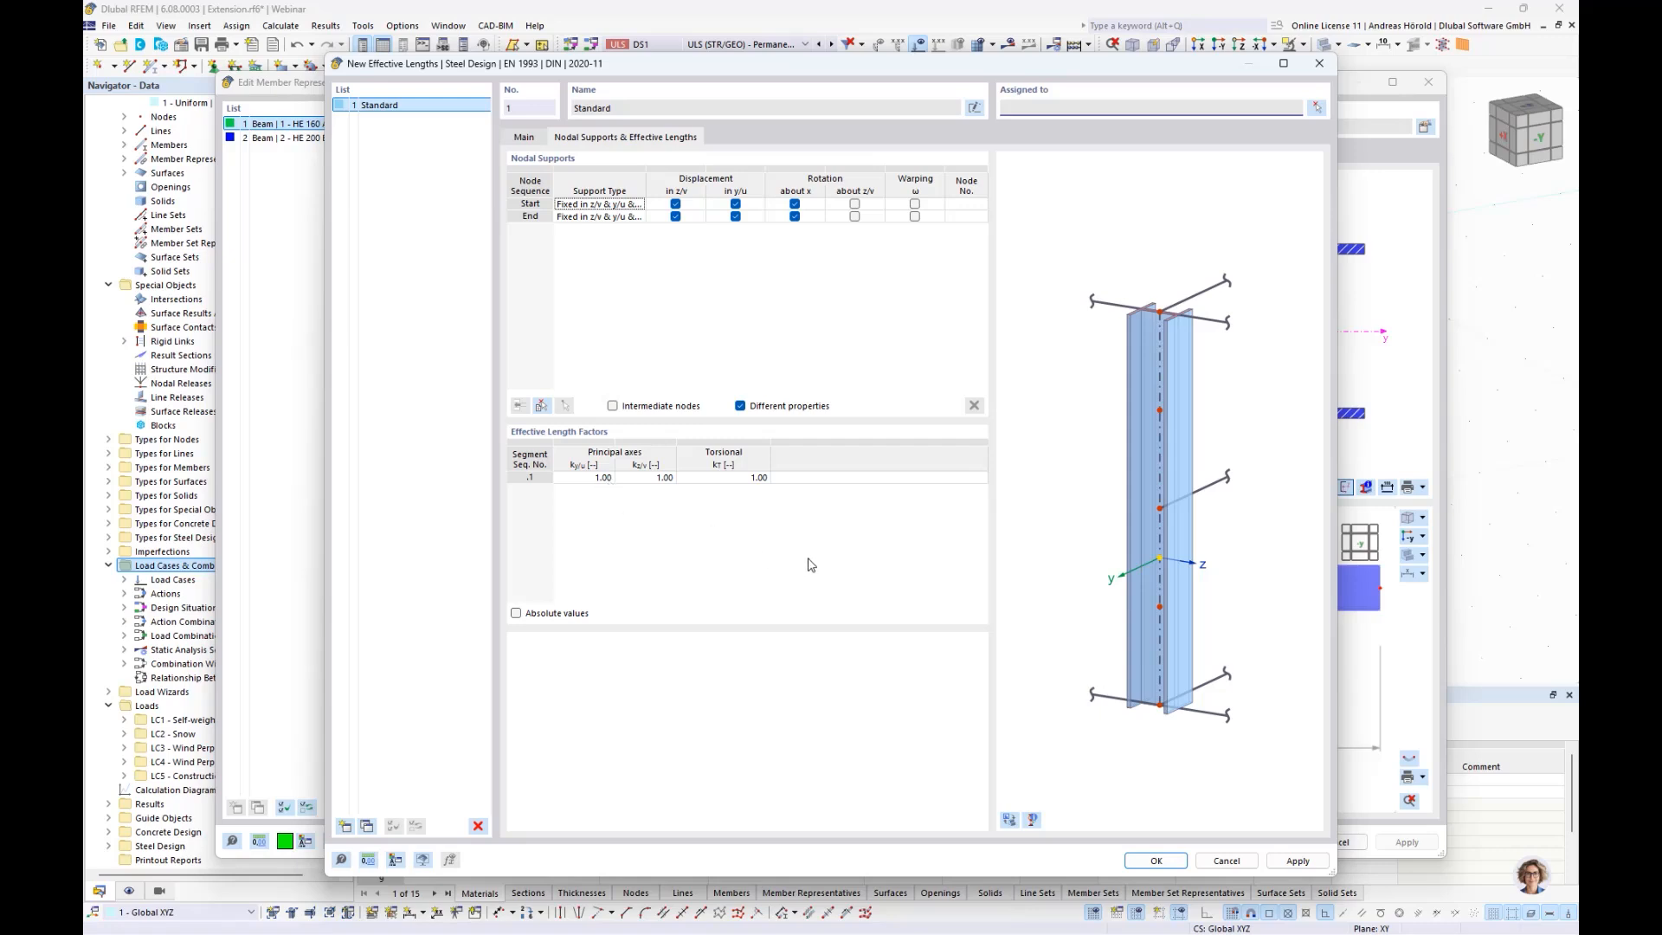
left_click(1139, 860)
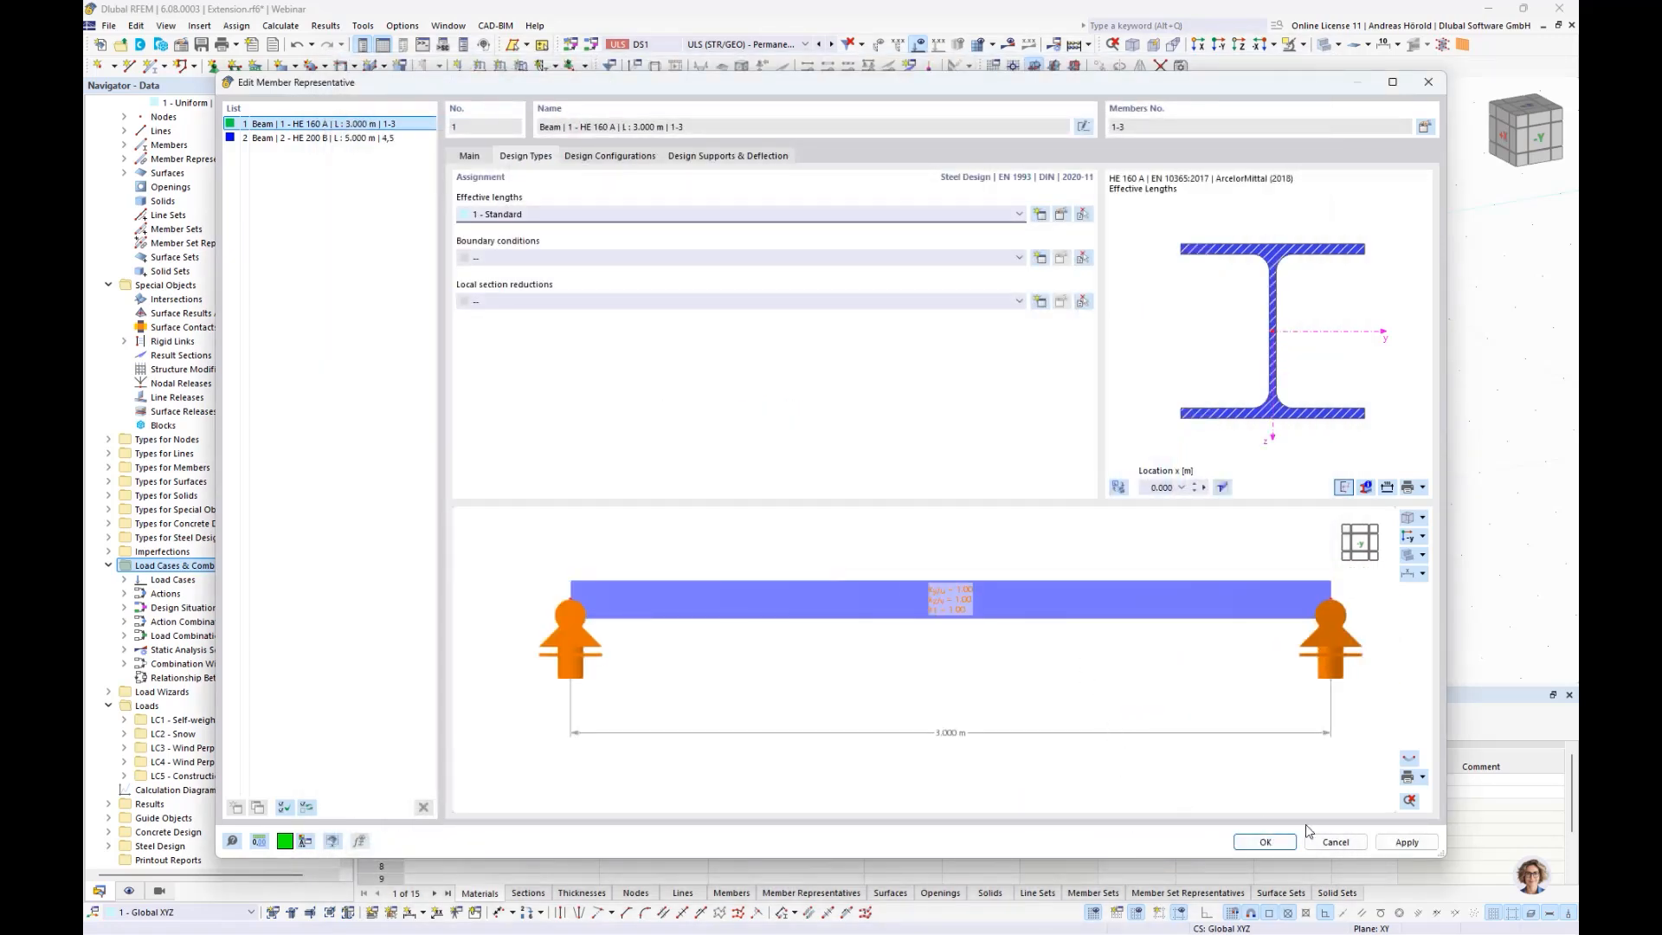
left_click(1265, 842)
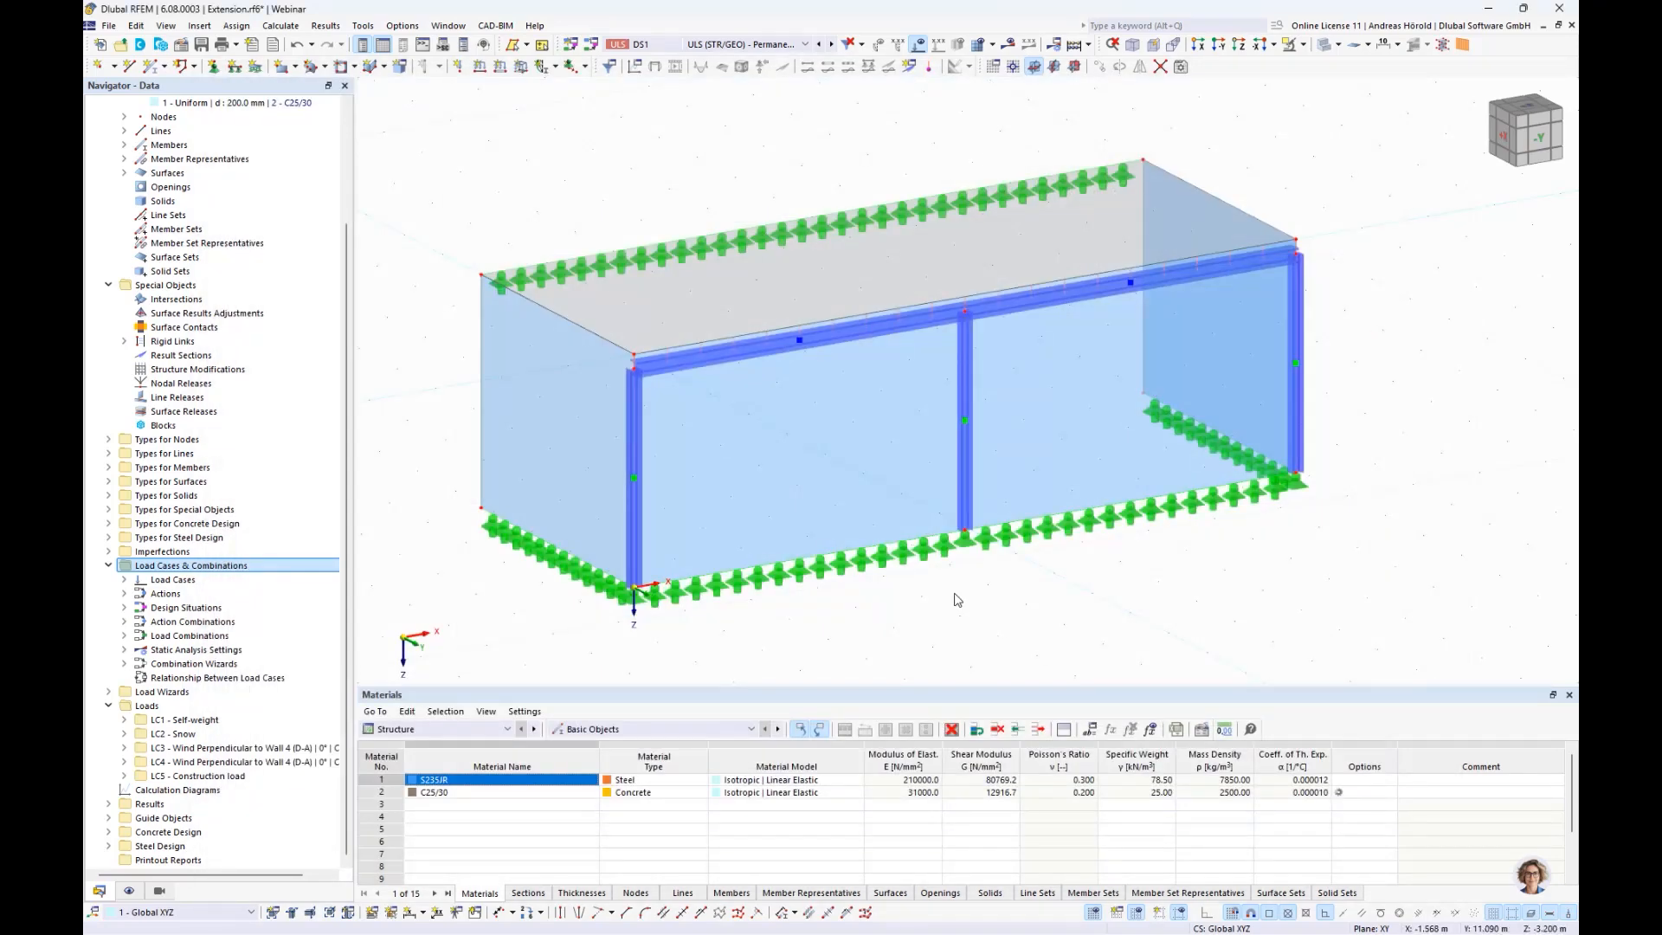
- Display the steel design member effective lengths on the columns to check them, and hide them again
left_click(128, 891)
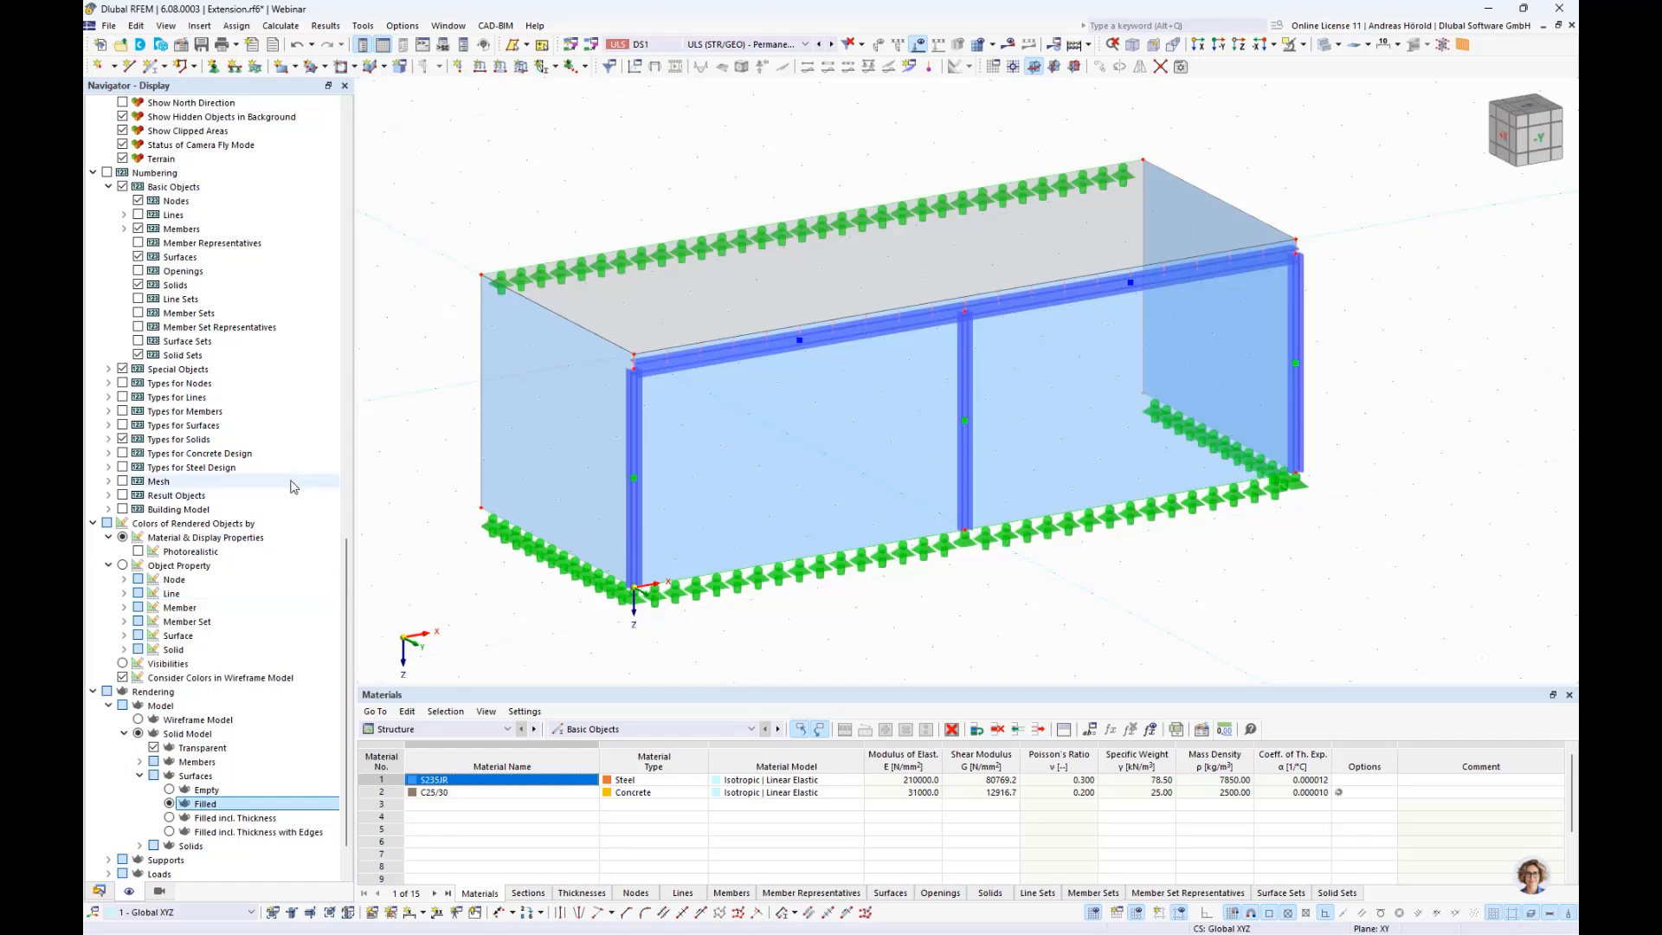
scroll(278, 460, "up", 12)
scroll(279, 460, "up", 14)
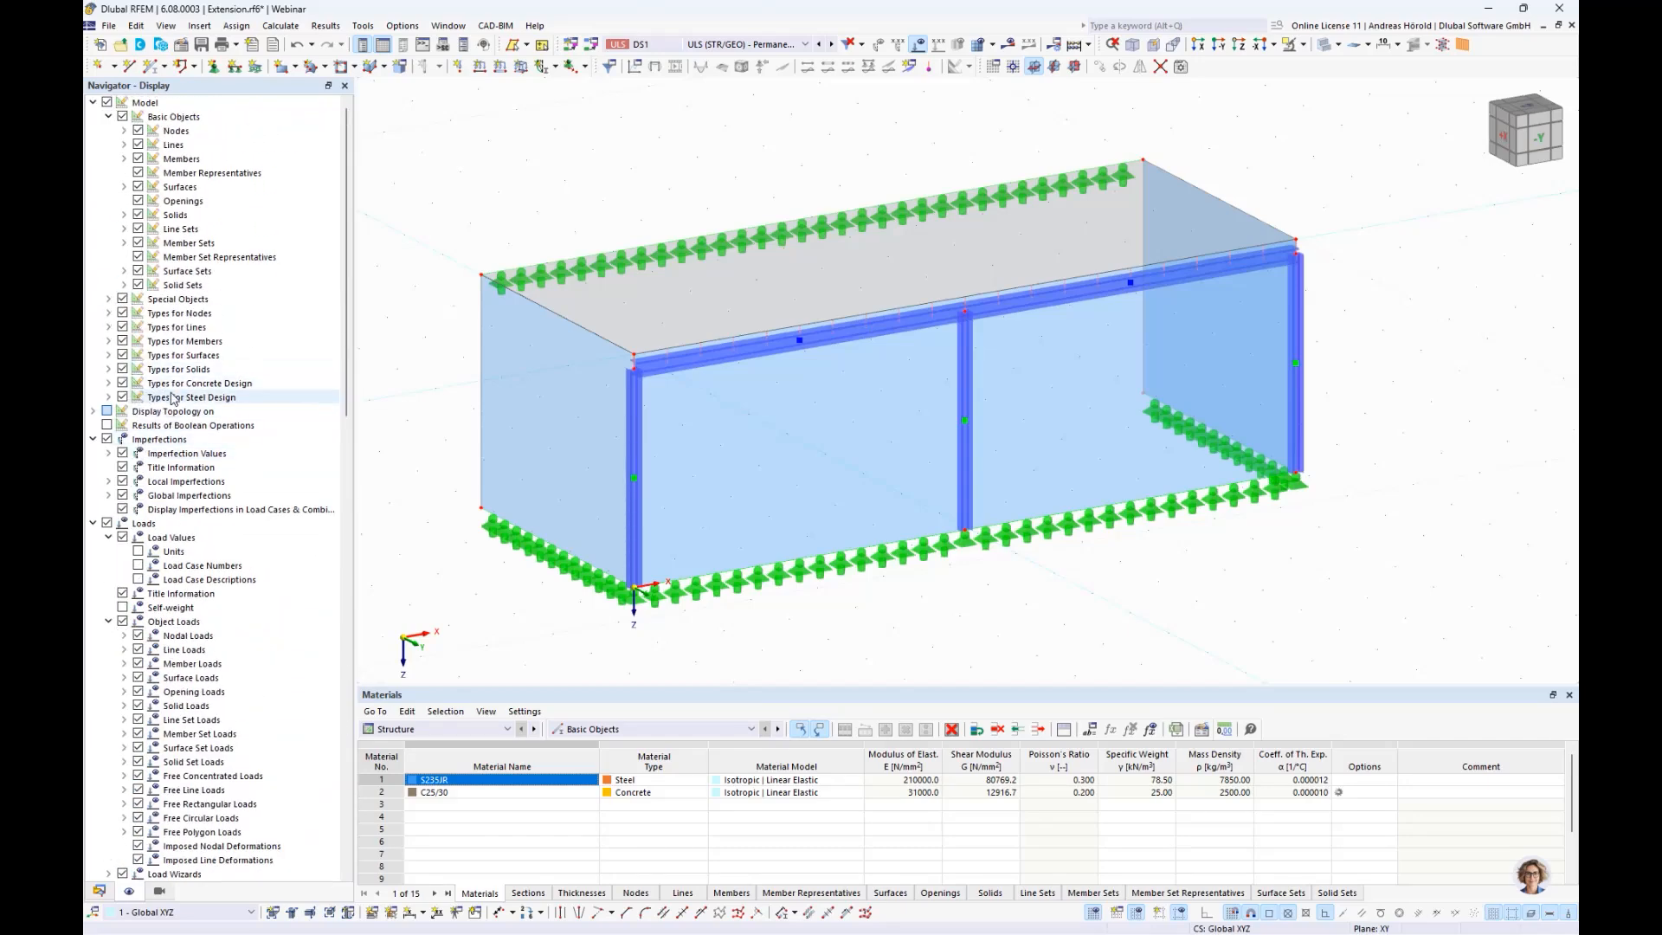
left_click(107, 399)
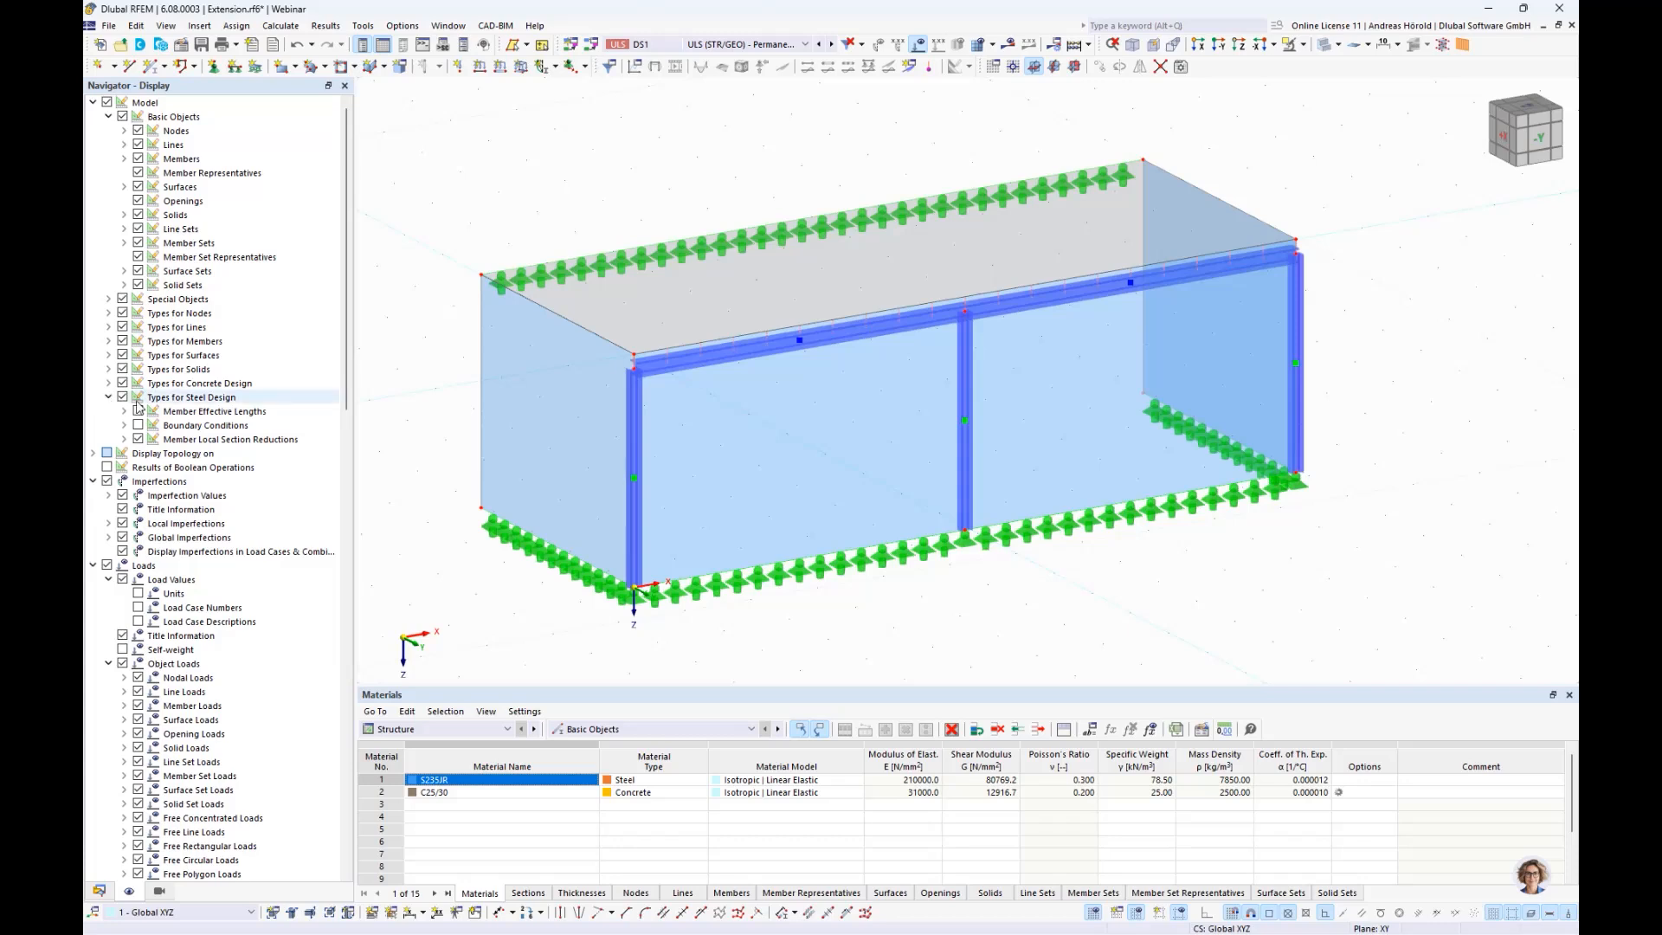
left_click(137, 412)
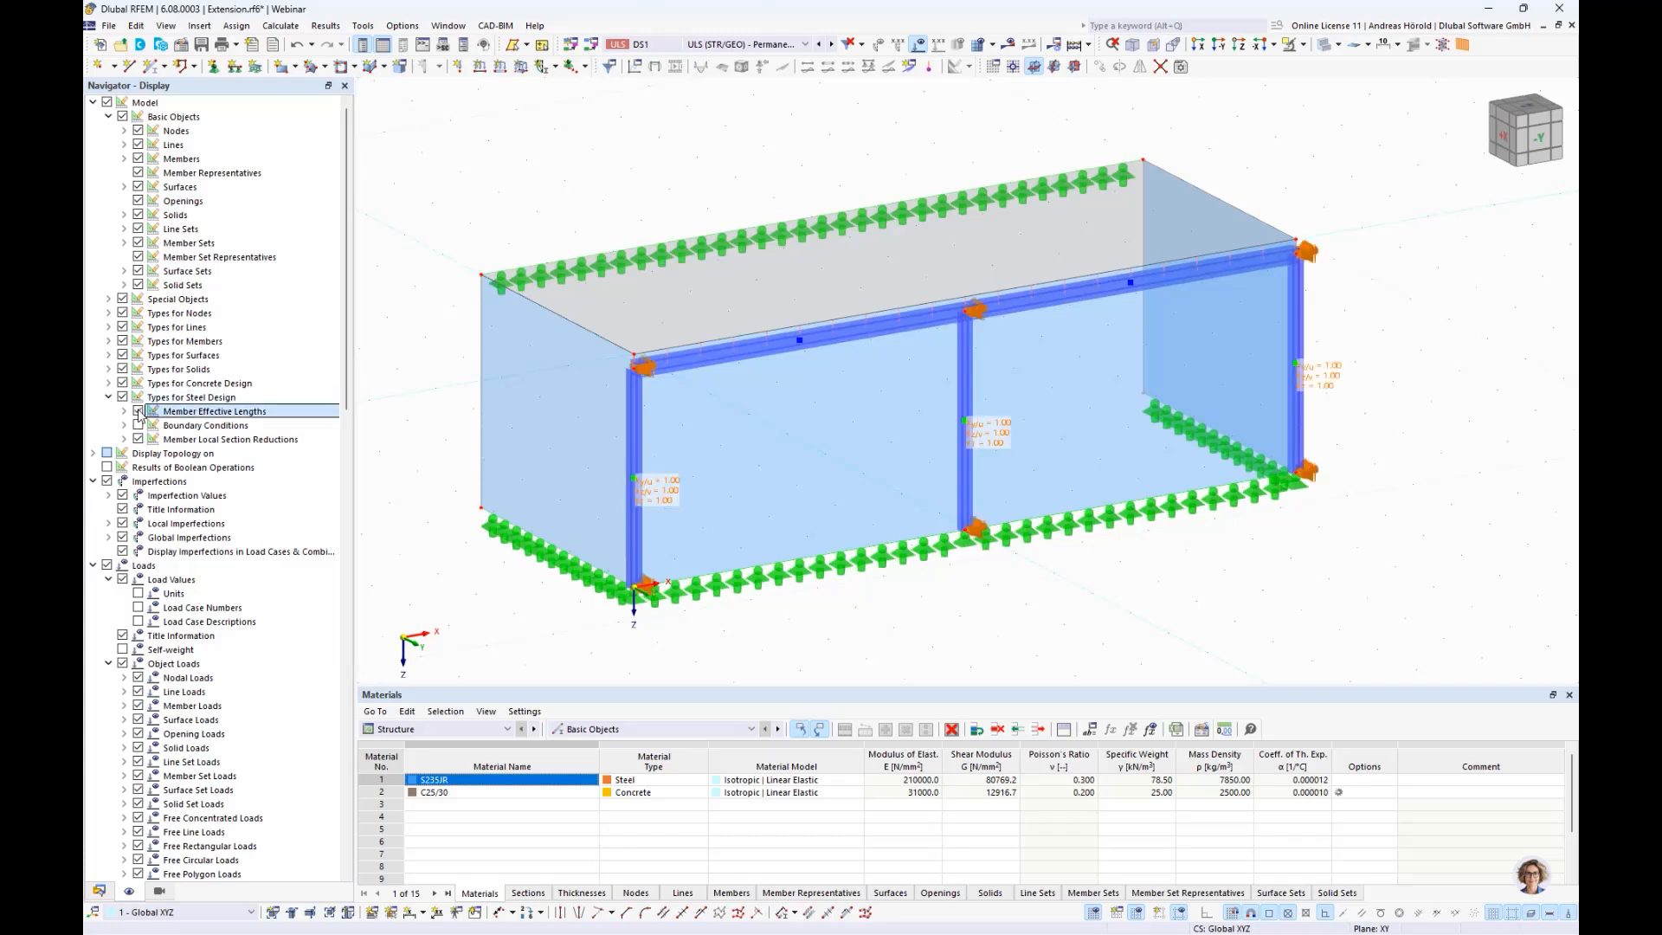
left_click(137, 425)
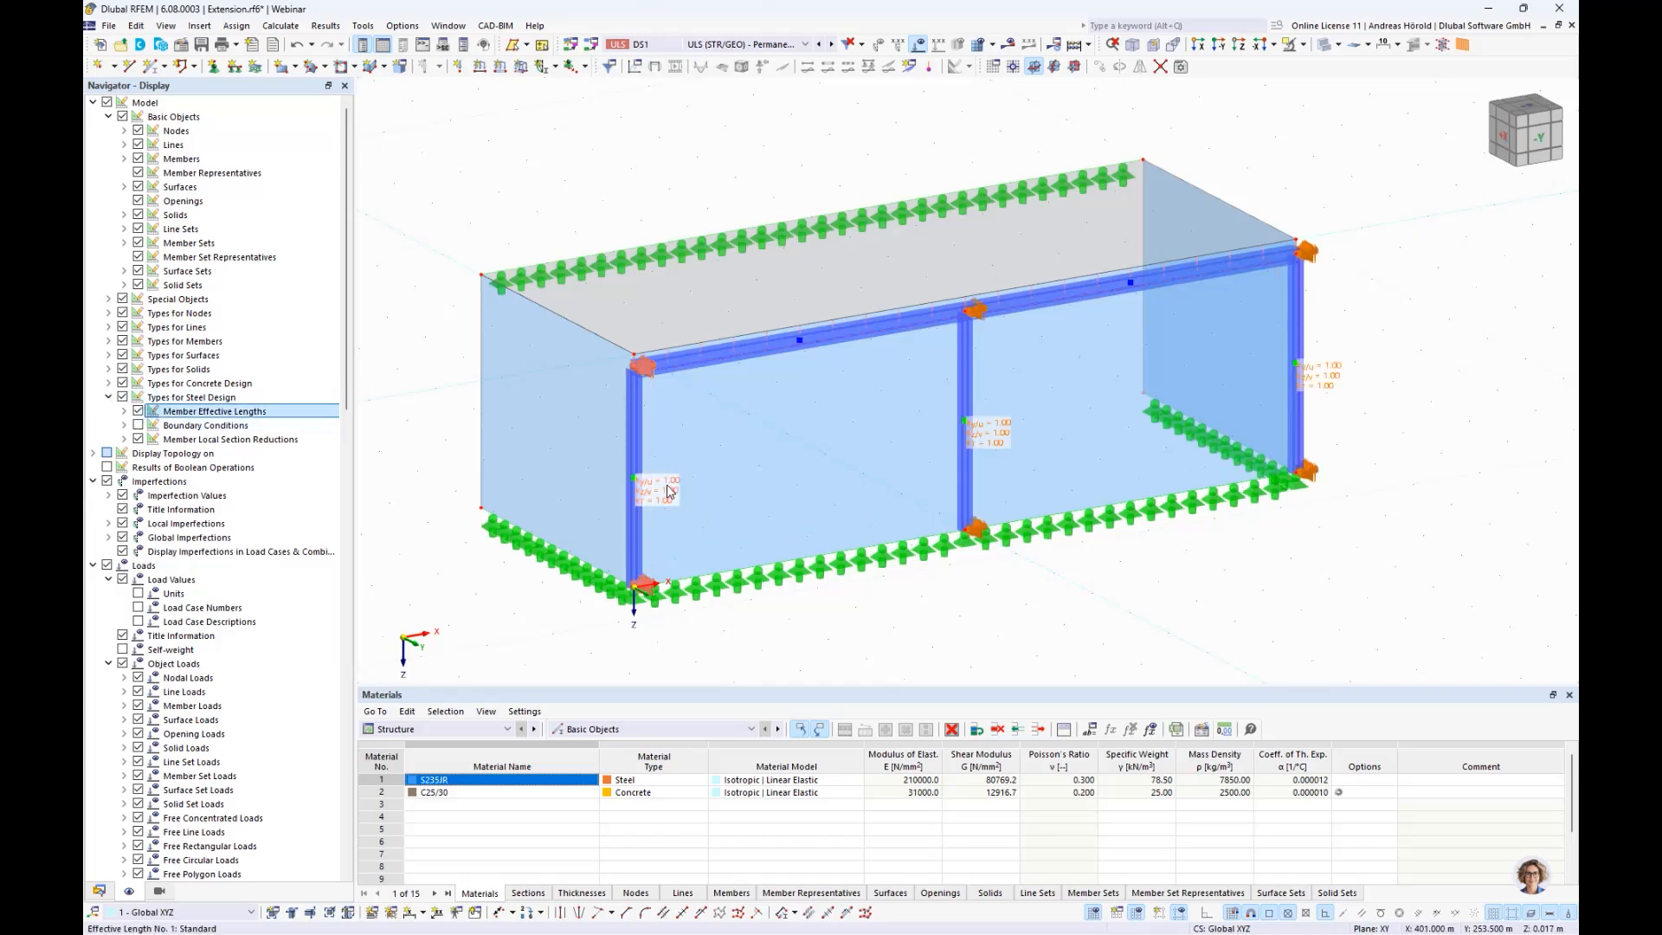
mouse_move(670, 497)
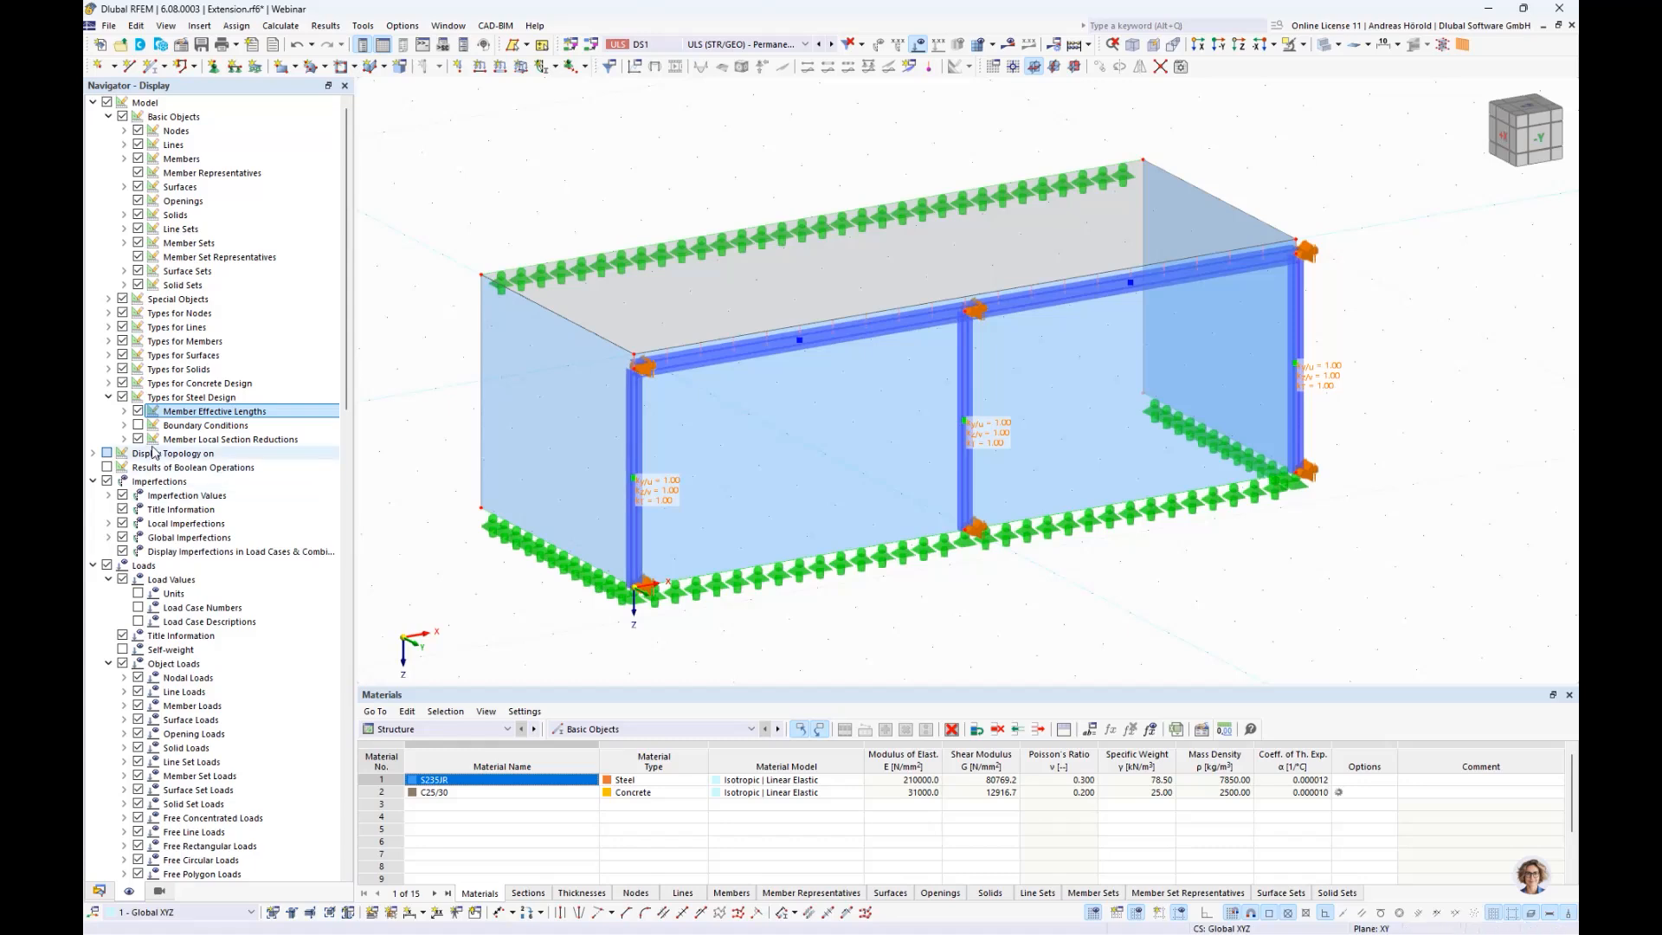
left_click(138, 411)
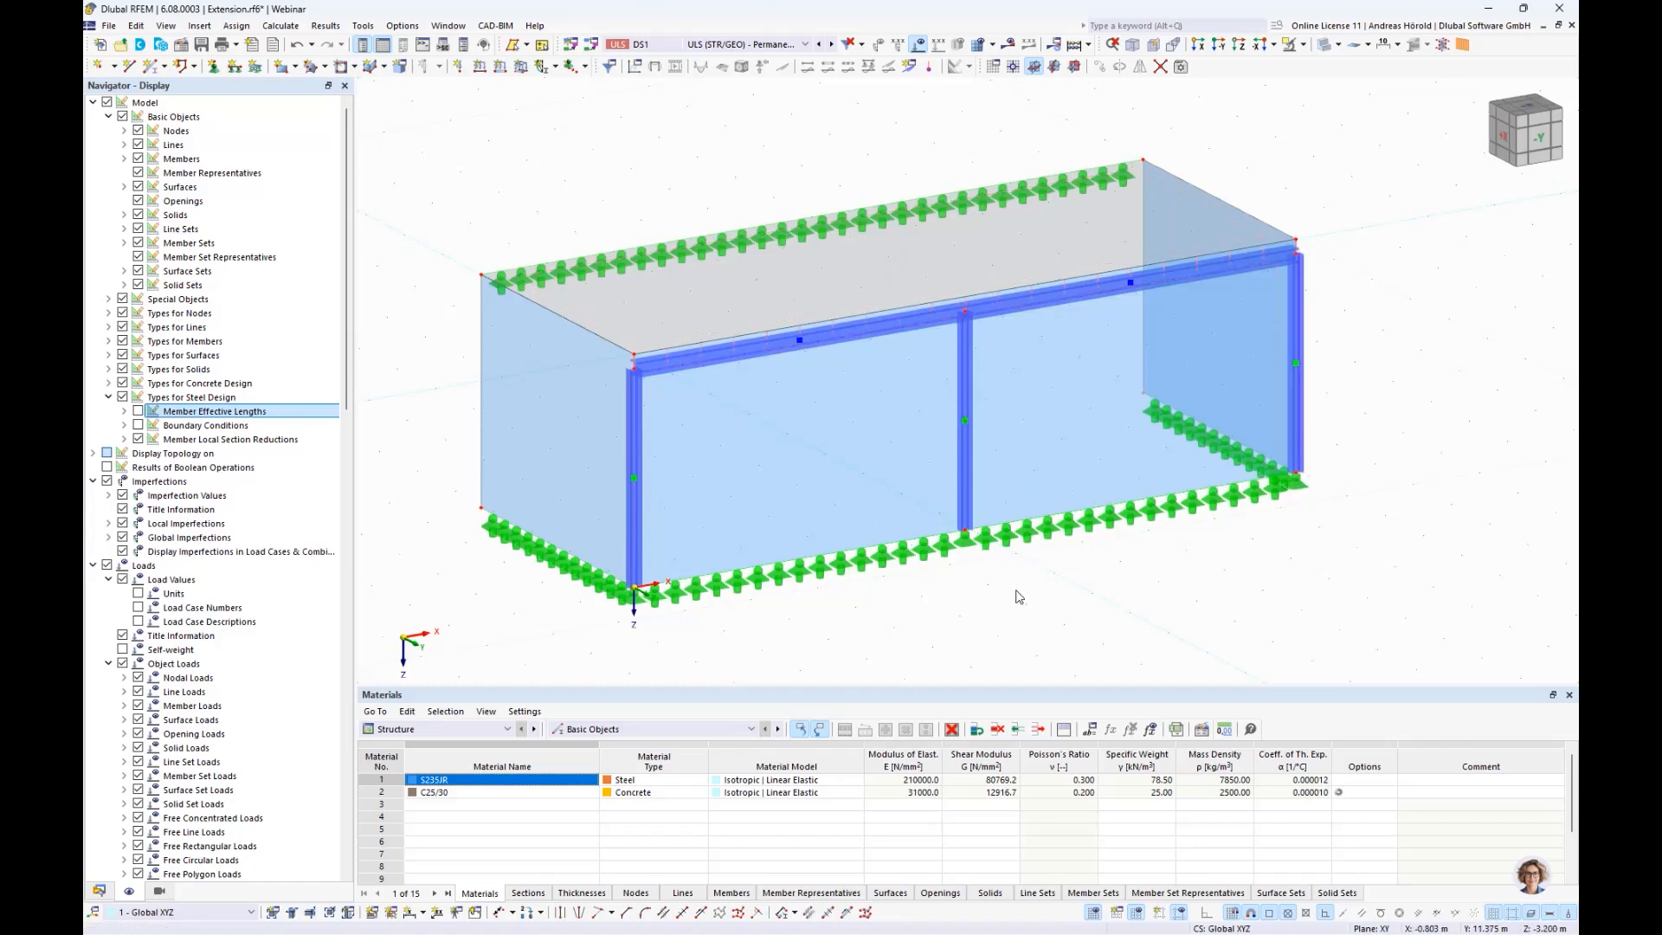
- Check the design situations and objects selected for Steel Design, and calculate the steel design results
middle_click_drag(1034, 593, 1046, 585)
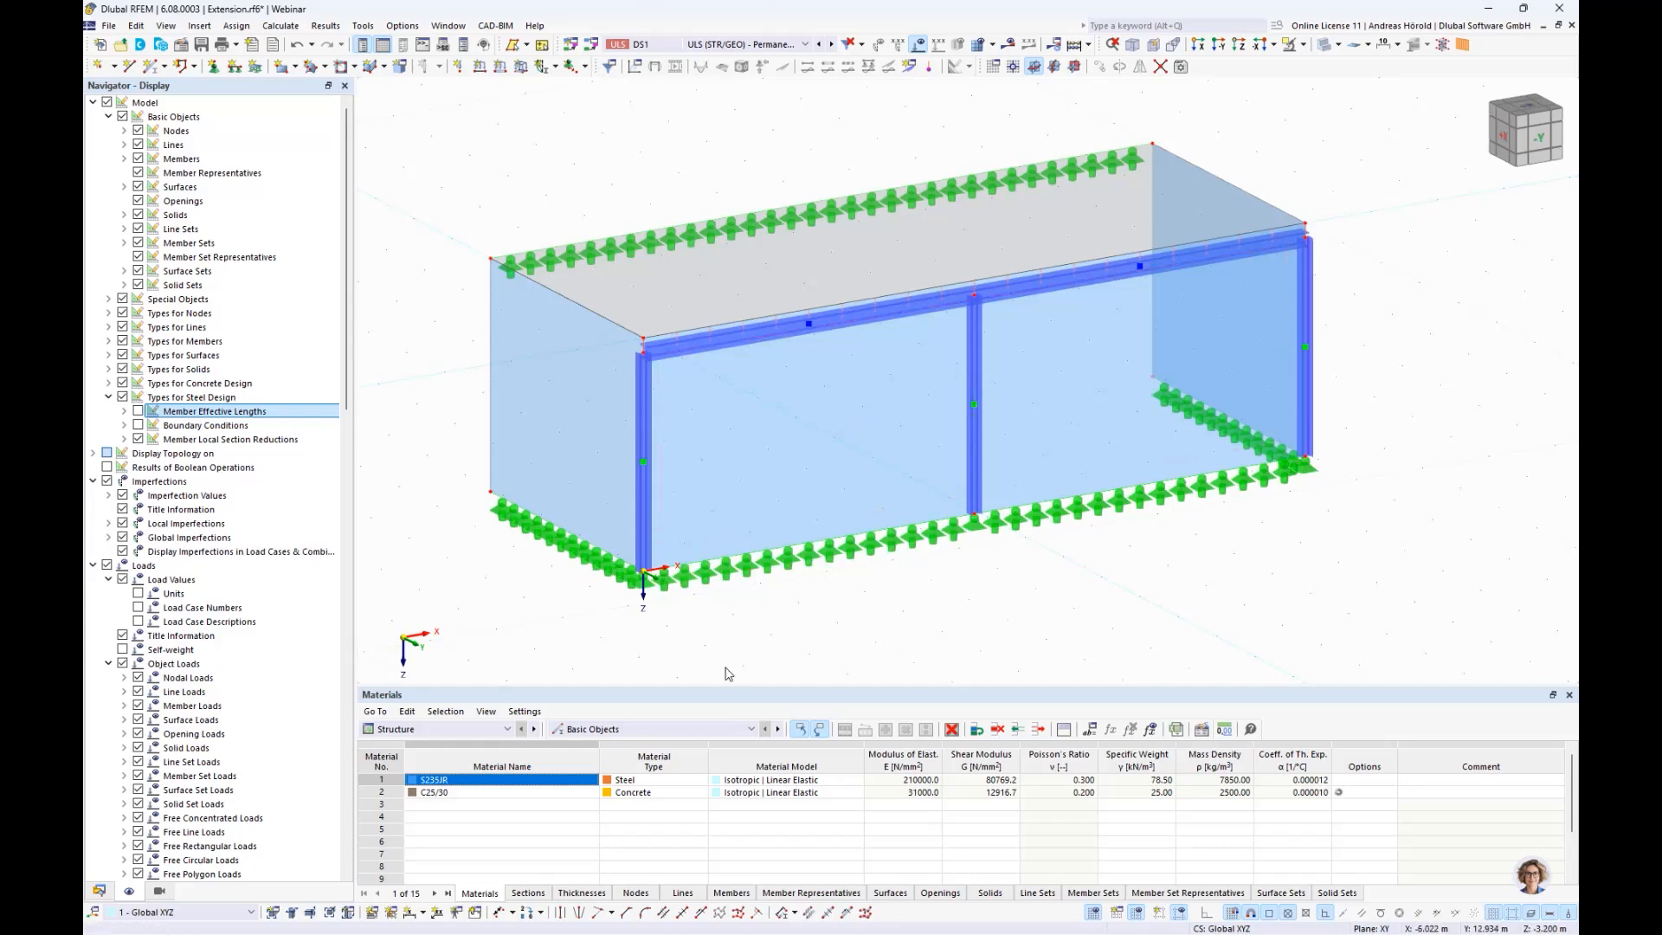
left_click(458, 735)
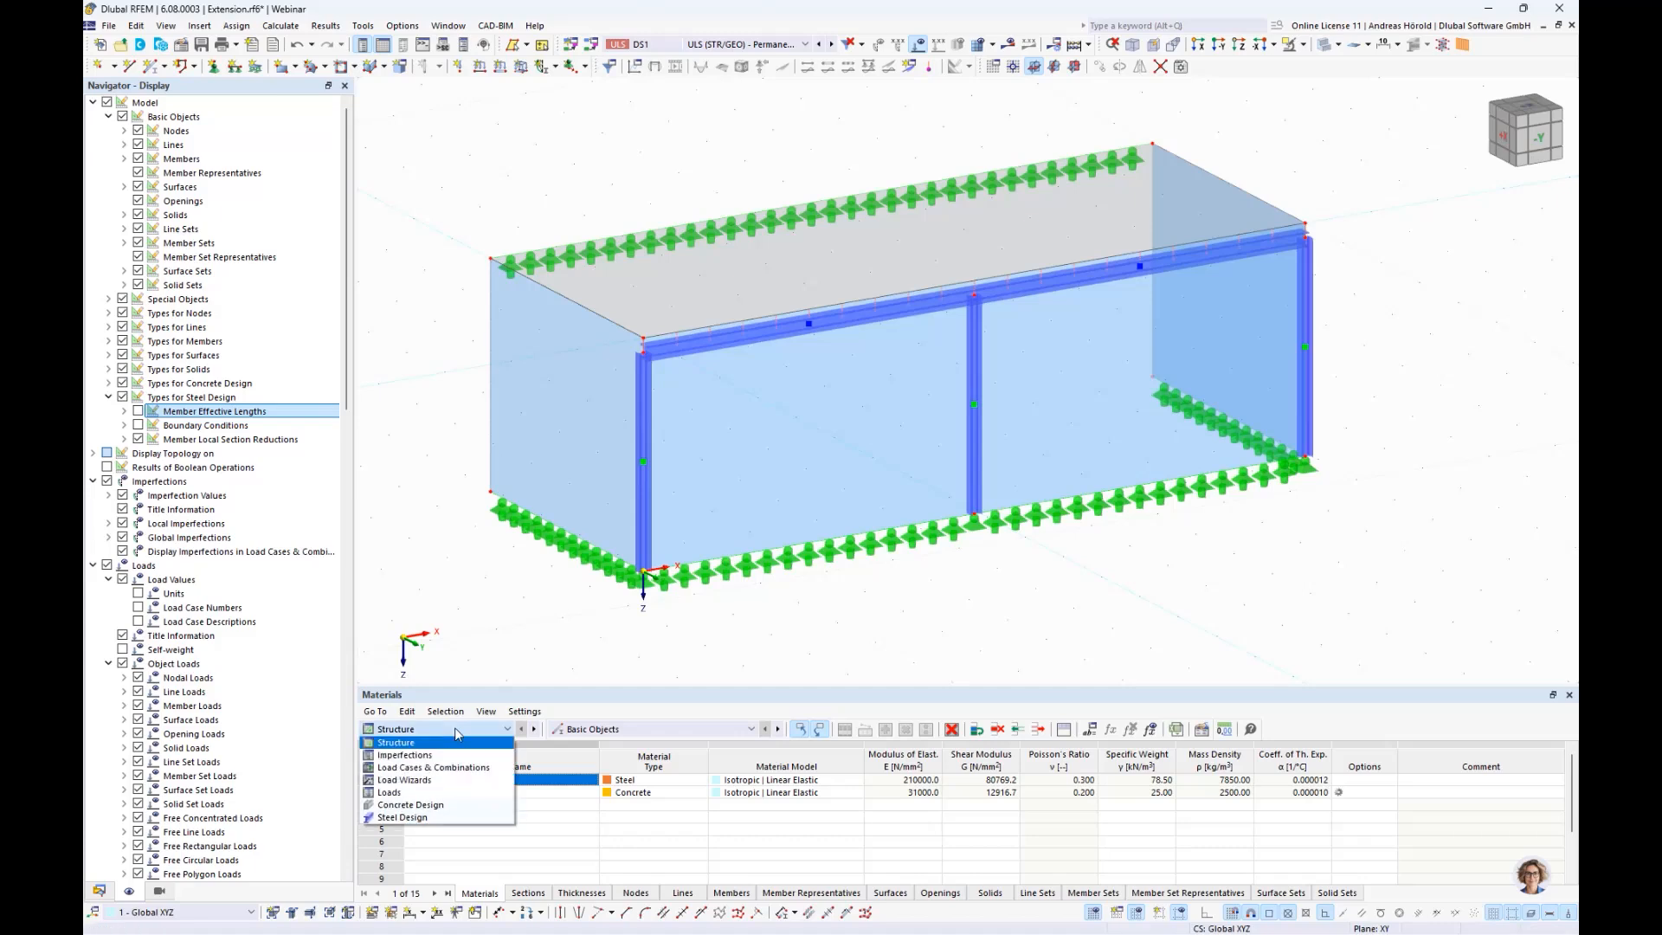
left_click(443, 818)
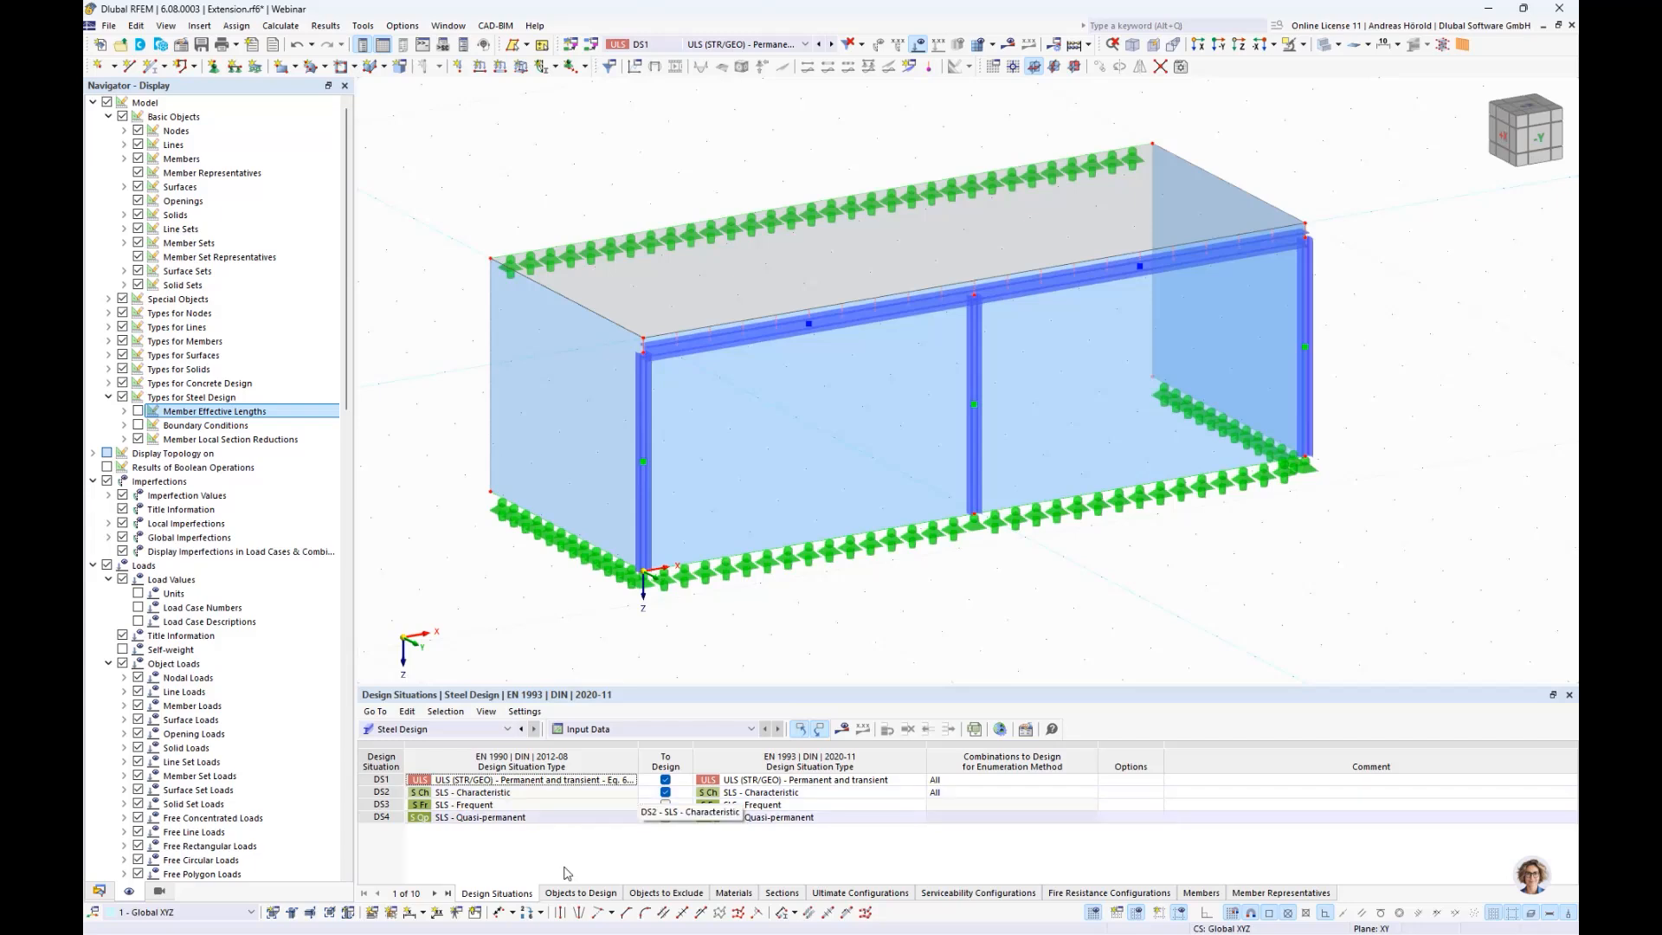
left_click(581, 894)
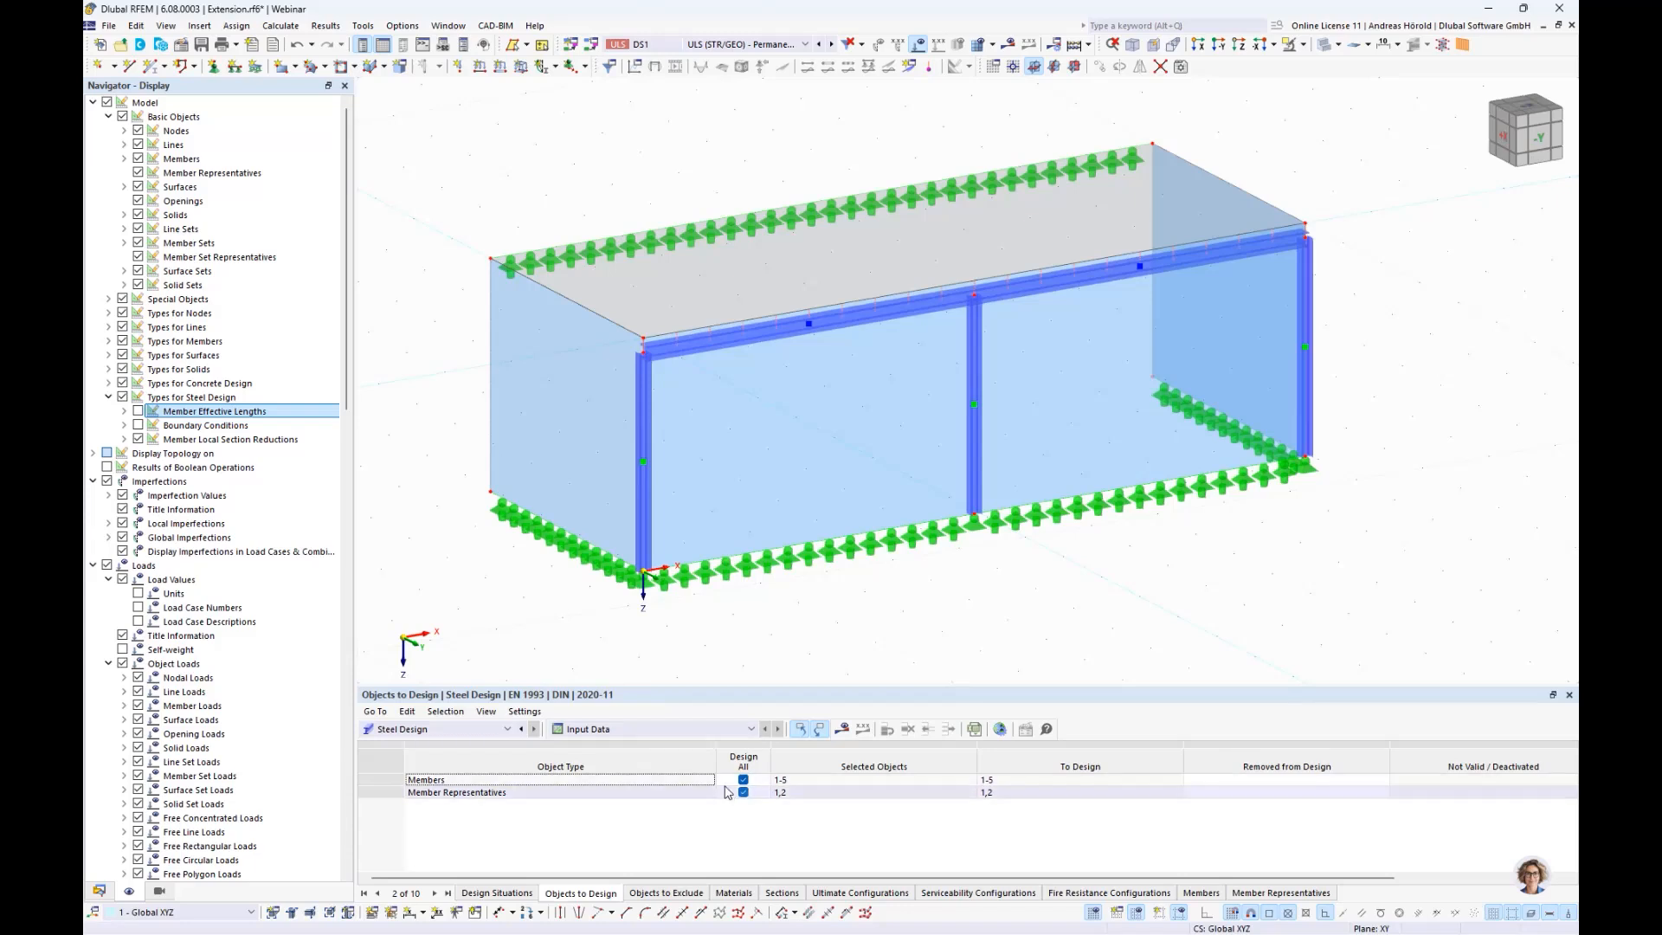
left_click(843, 730)
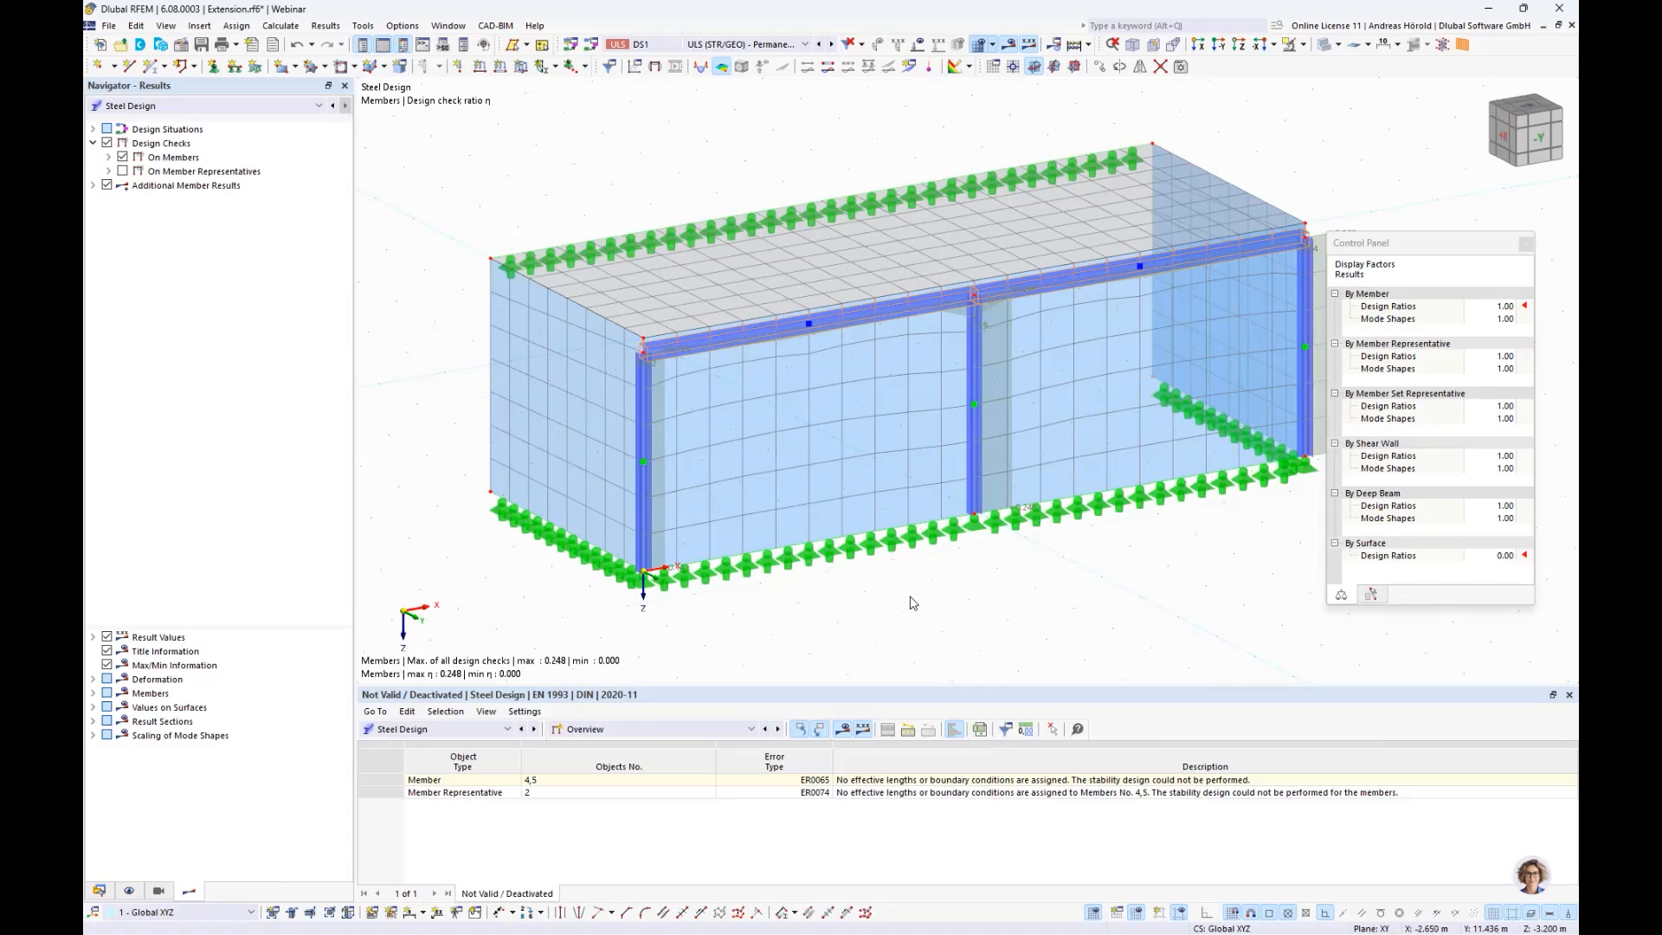
- Examine the Steel Design errors listed for the invalid members and member representative
middle_click_drag(1003, 621, 946, 625)
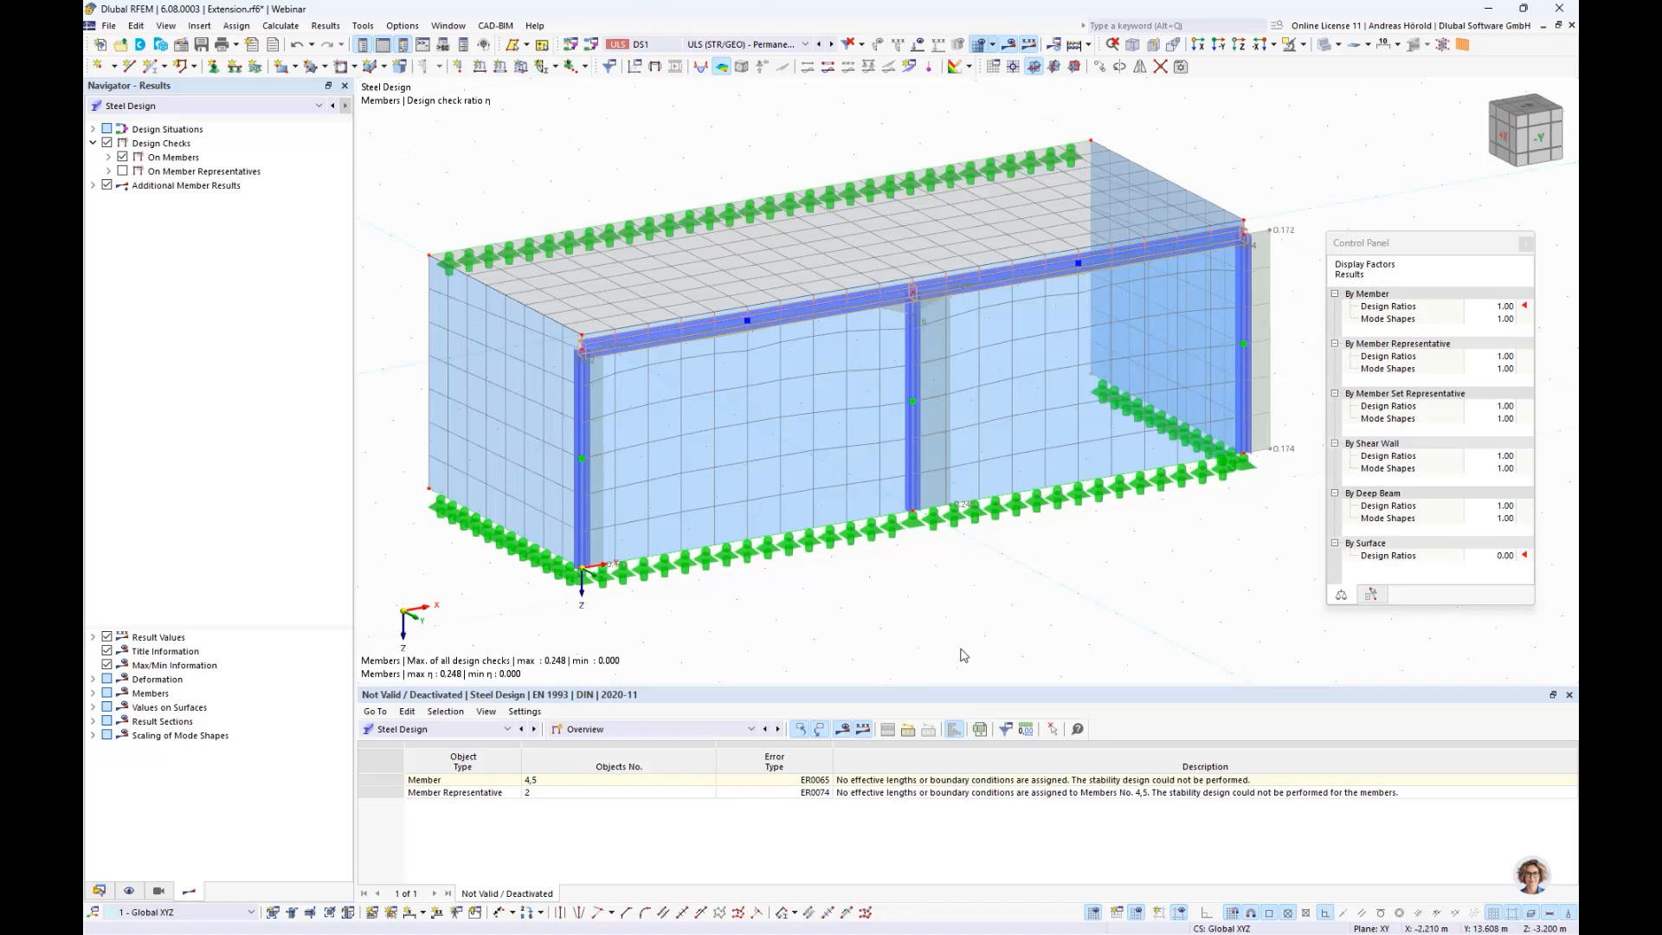
left_click(902, 782)
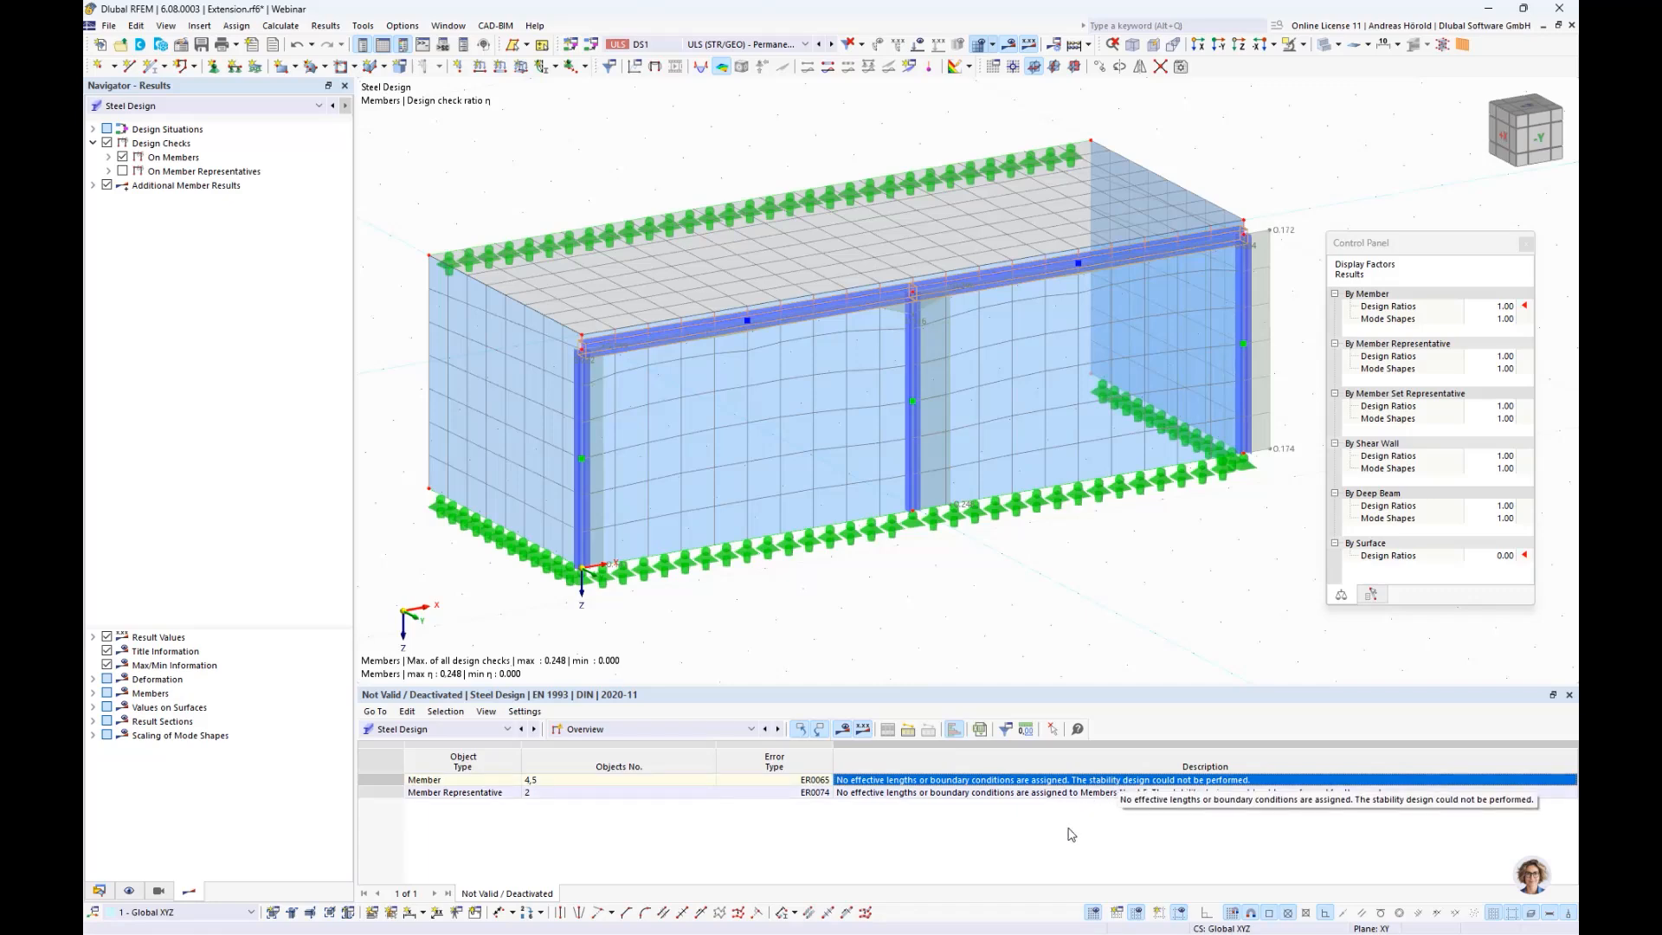
left_click(961, 793)
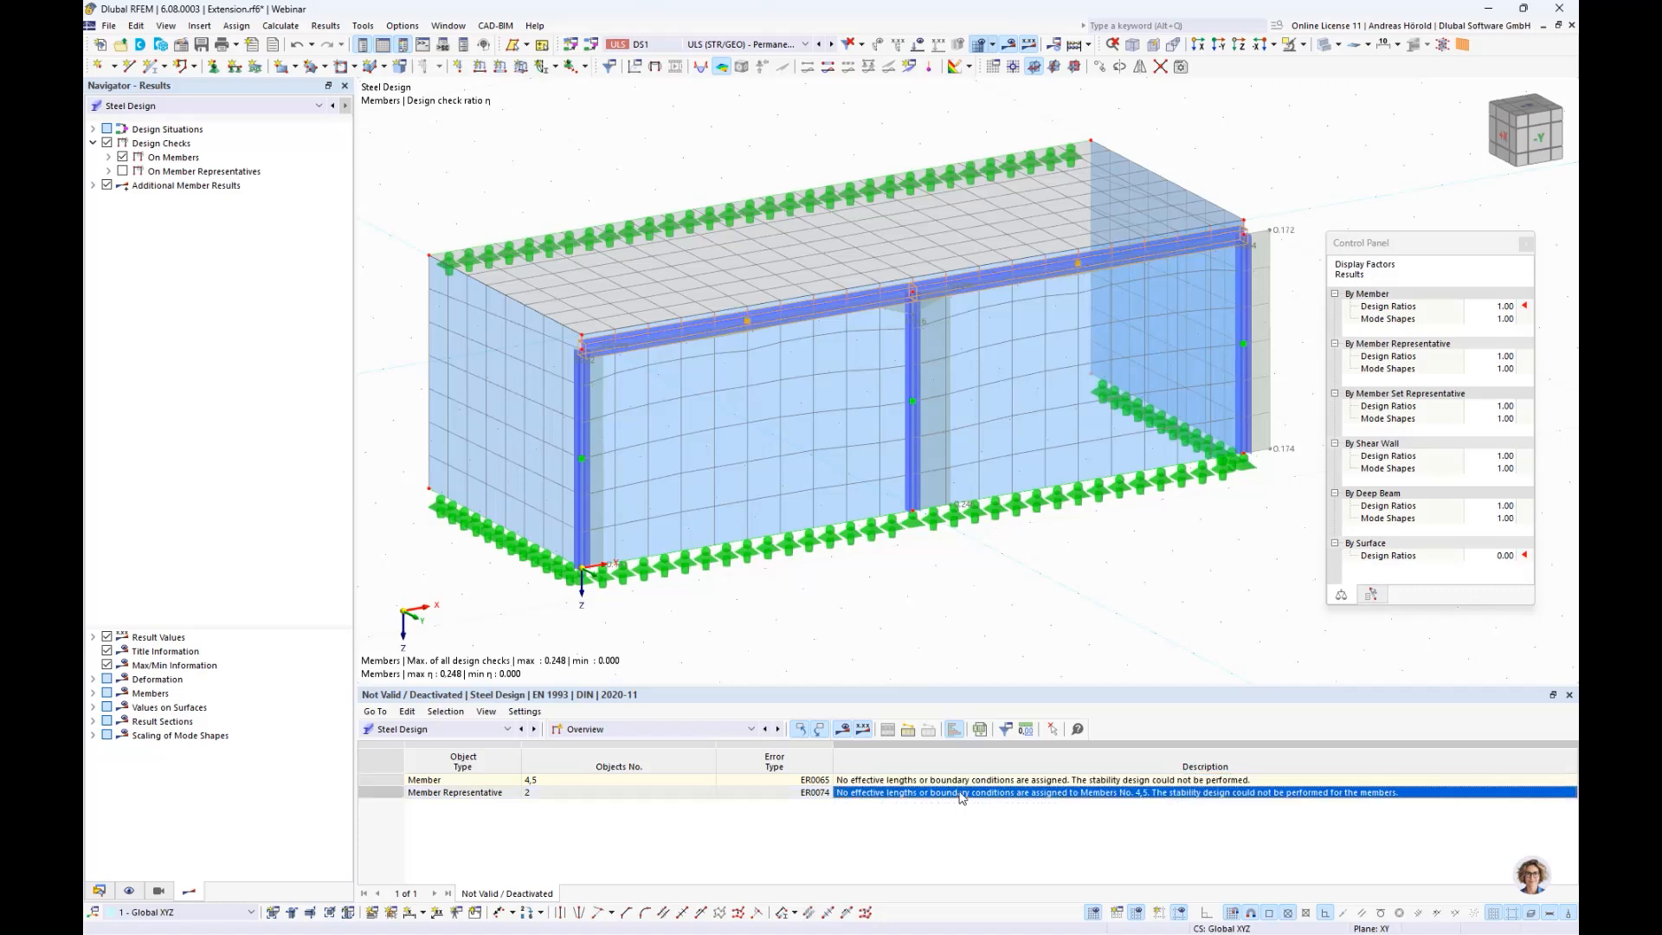
- List the design ratios on members in an enlarged results table and review them by design situation and by section
left_click(641, 731)
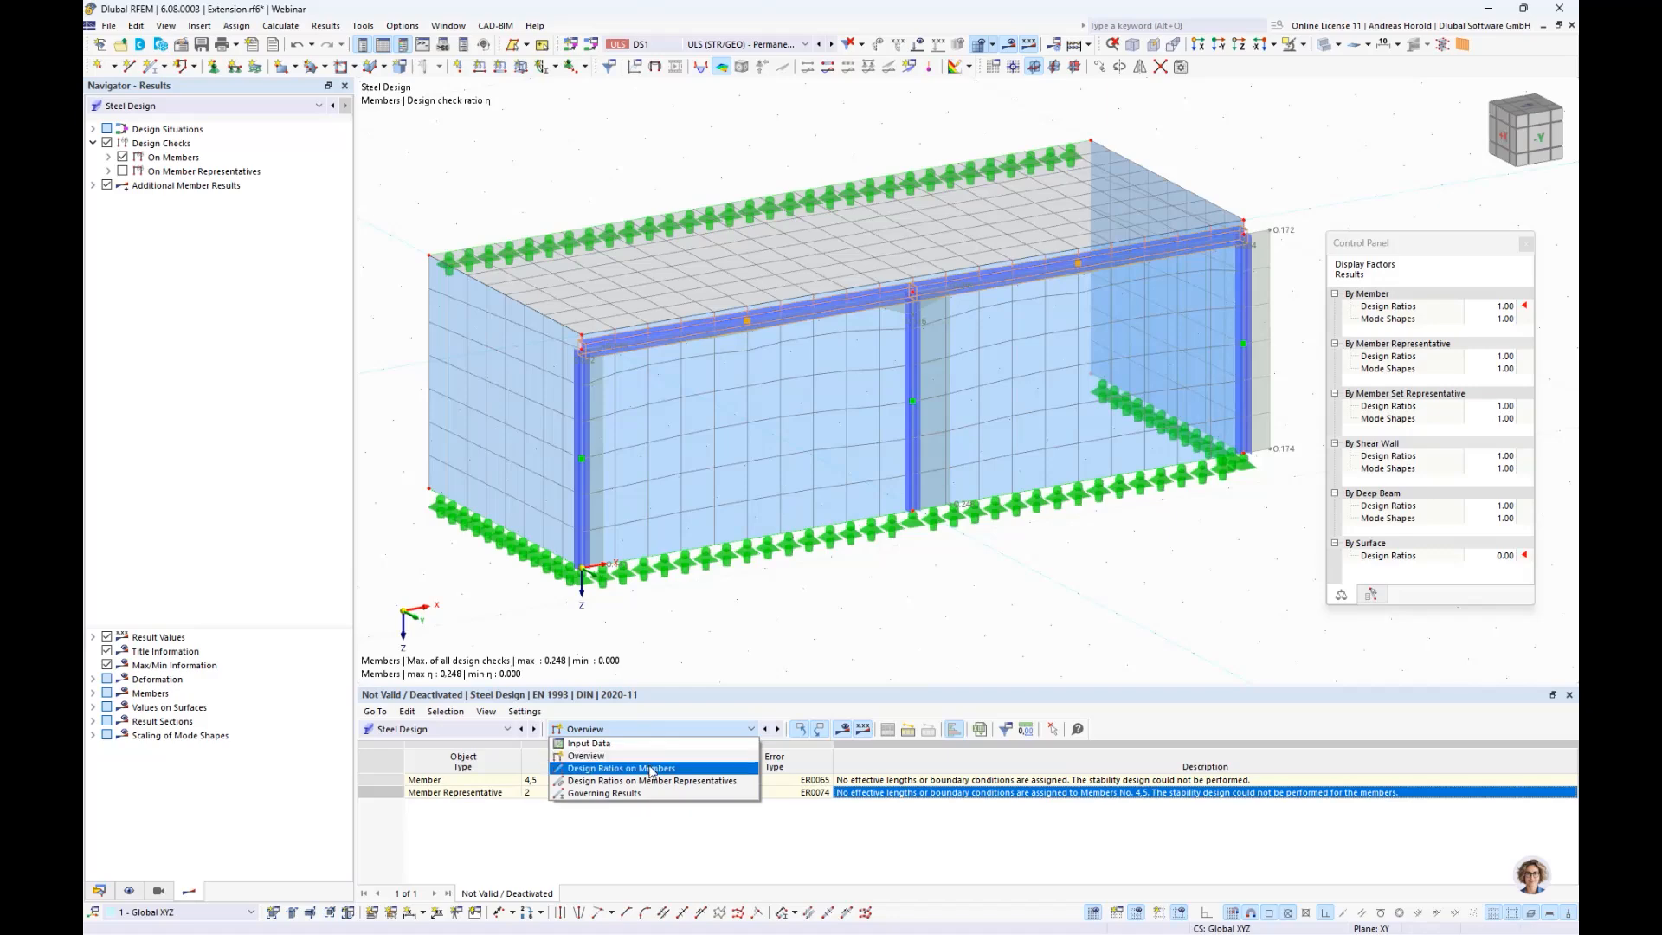
left_click(651, 769)
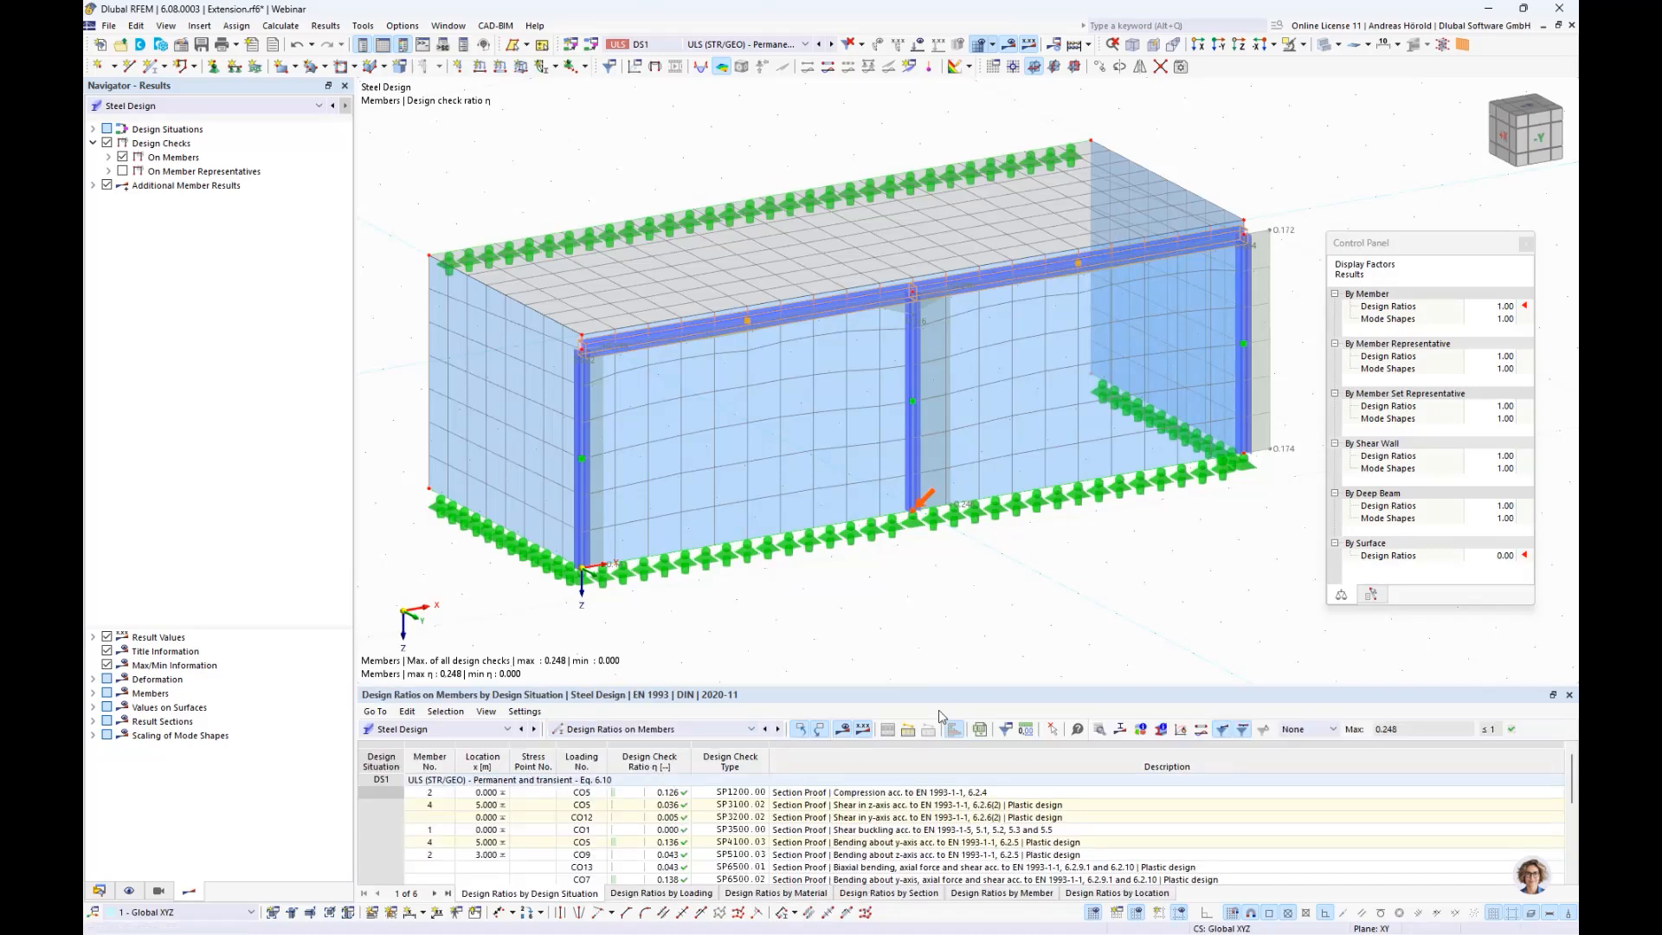
left_click_drag(943, 689, 947, 470)
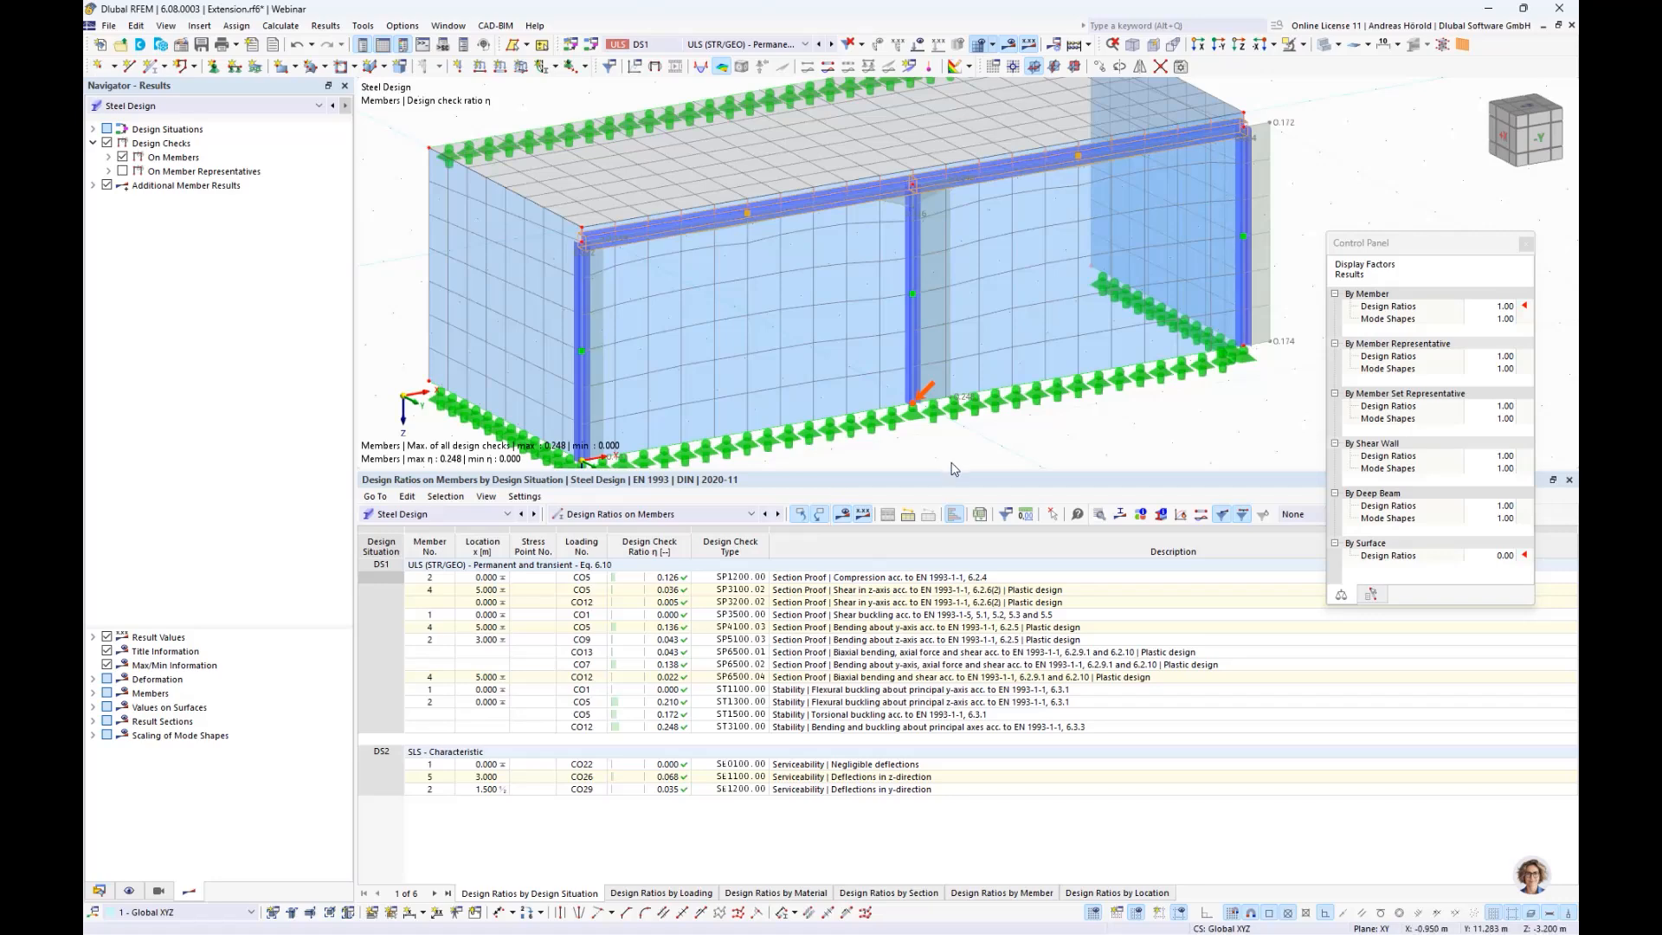
middle_click_drag(953, 458, 954, 429)
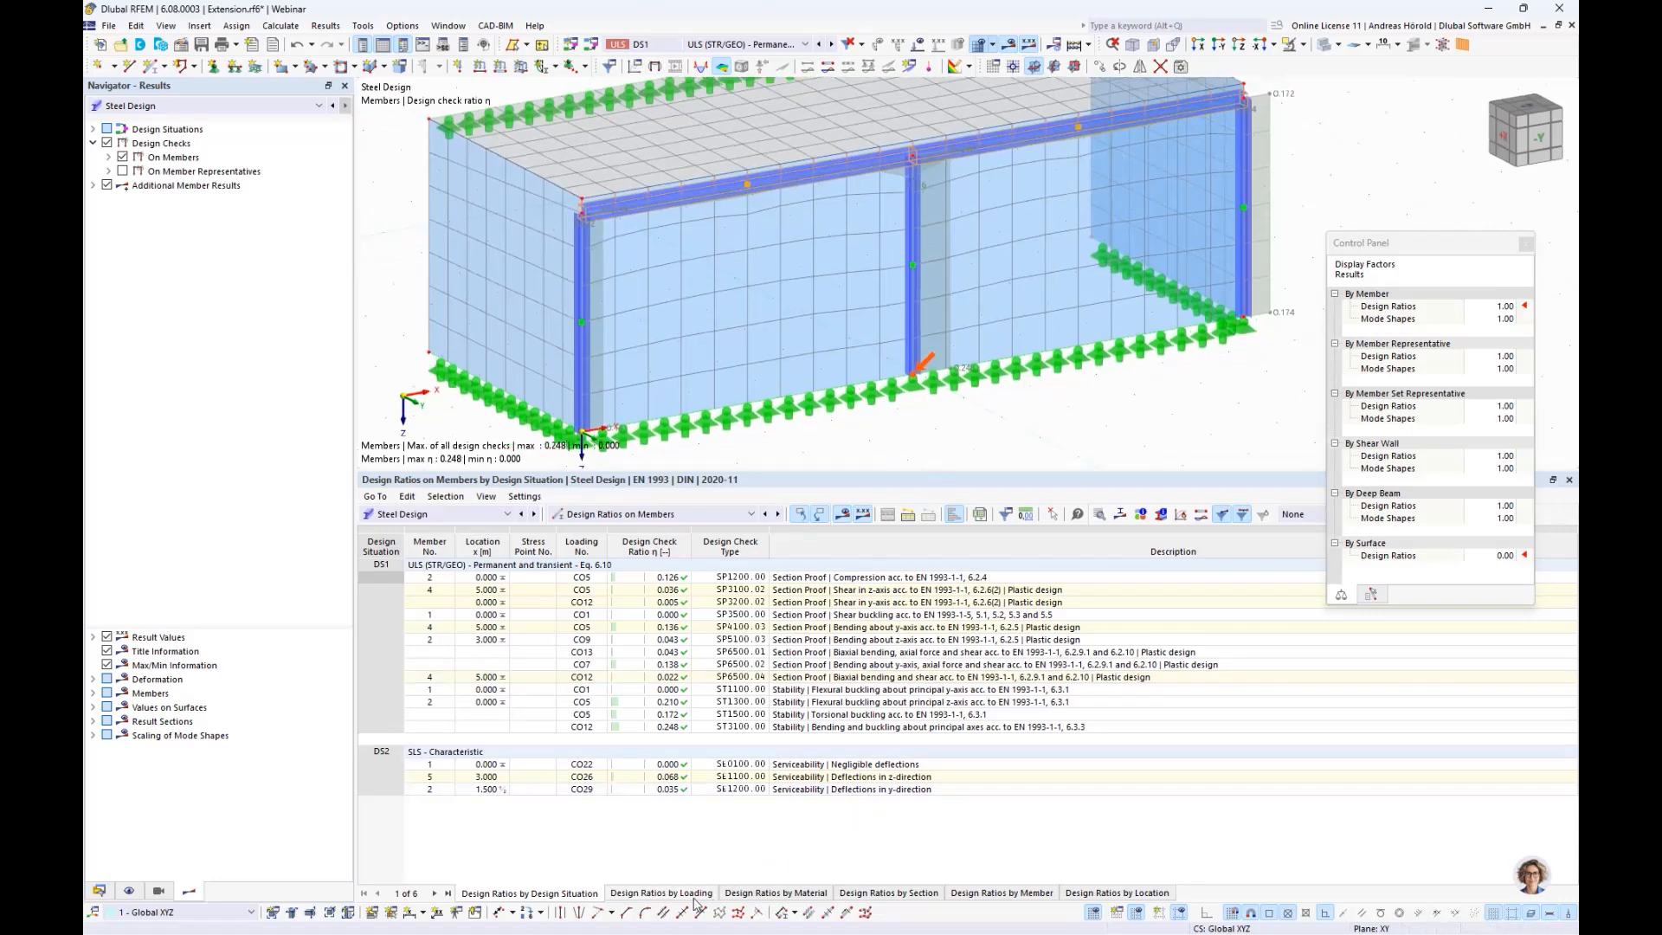
left_click(864, 895)
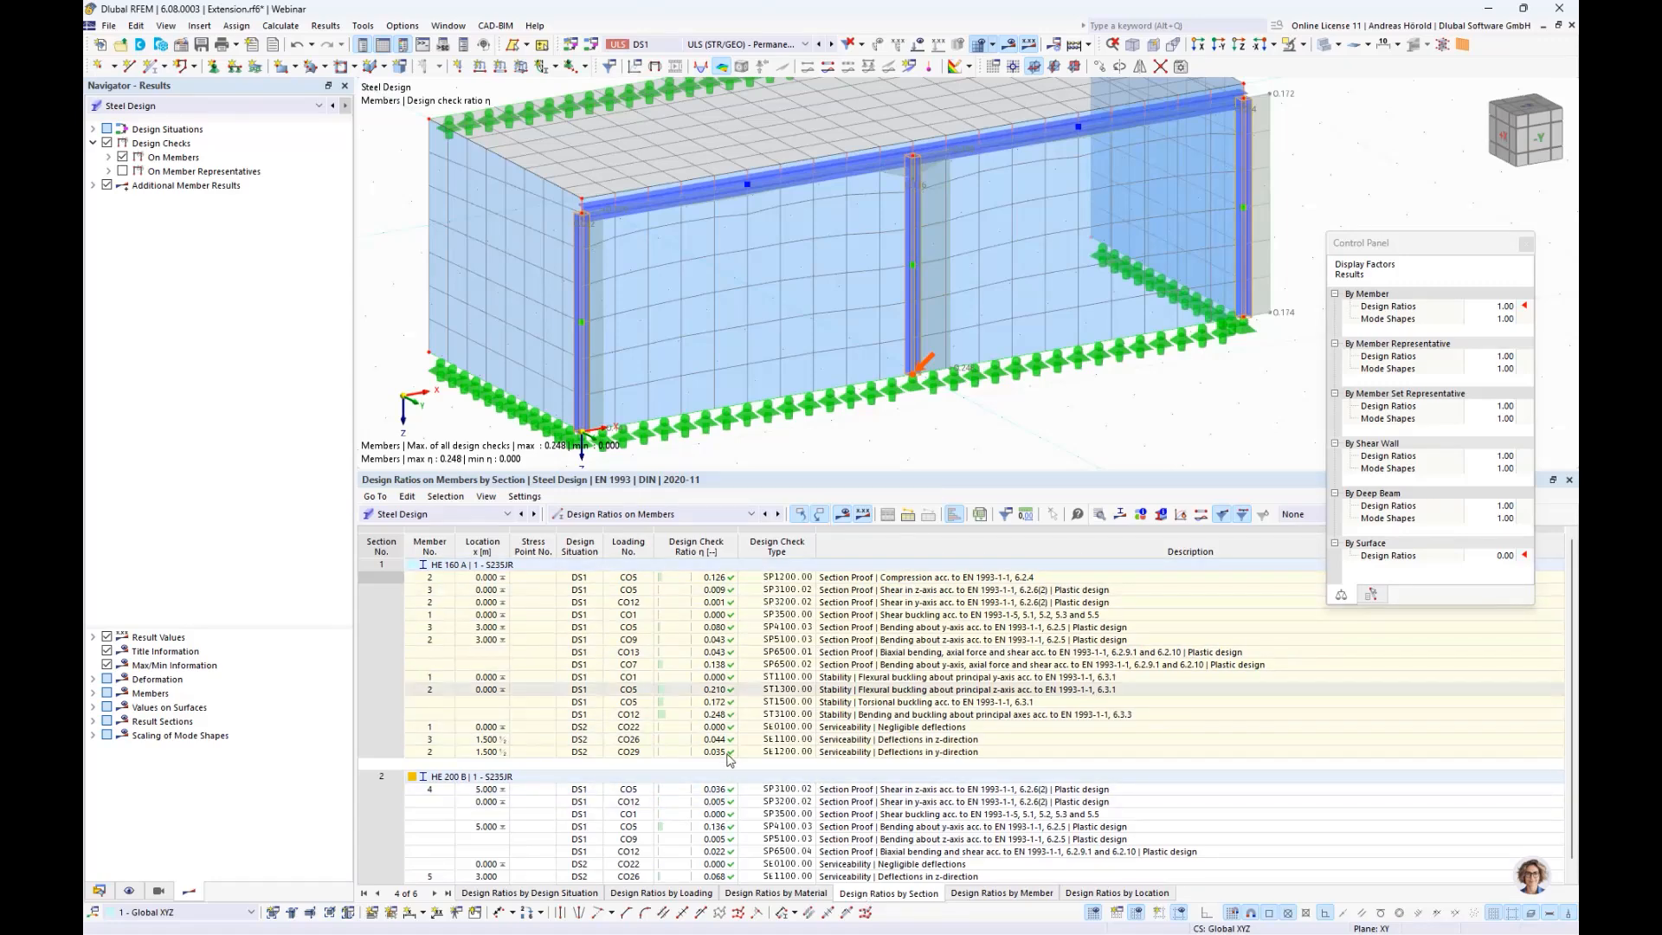
scroll(751, 740, "down", 1)
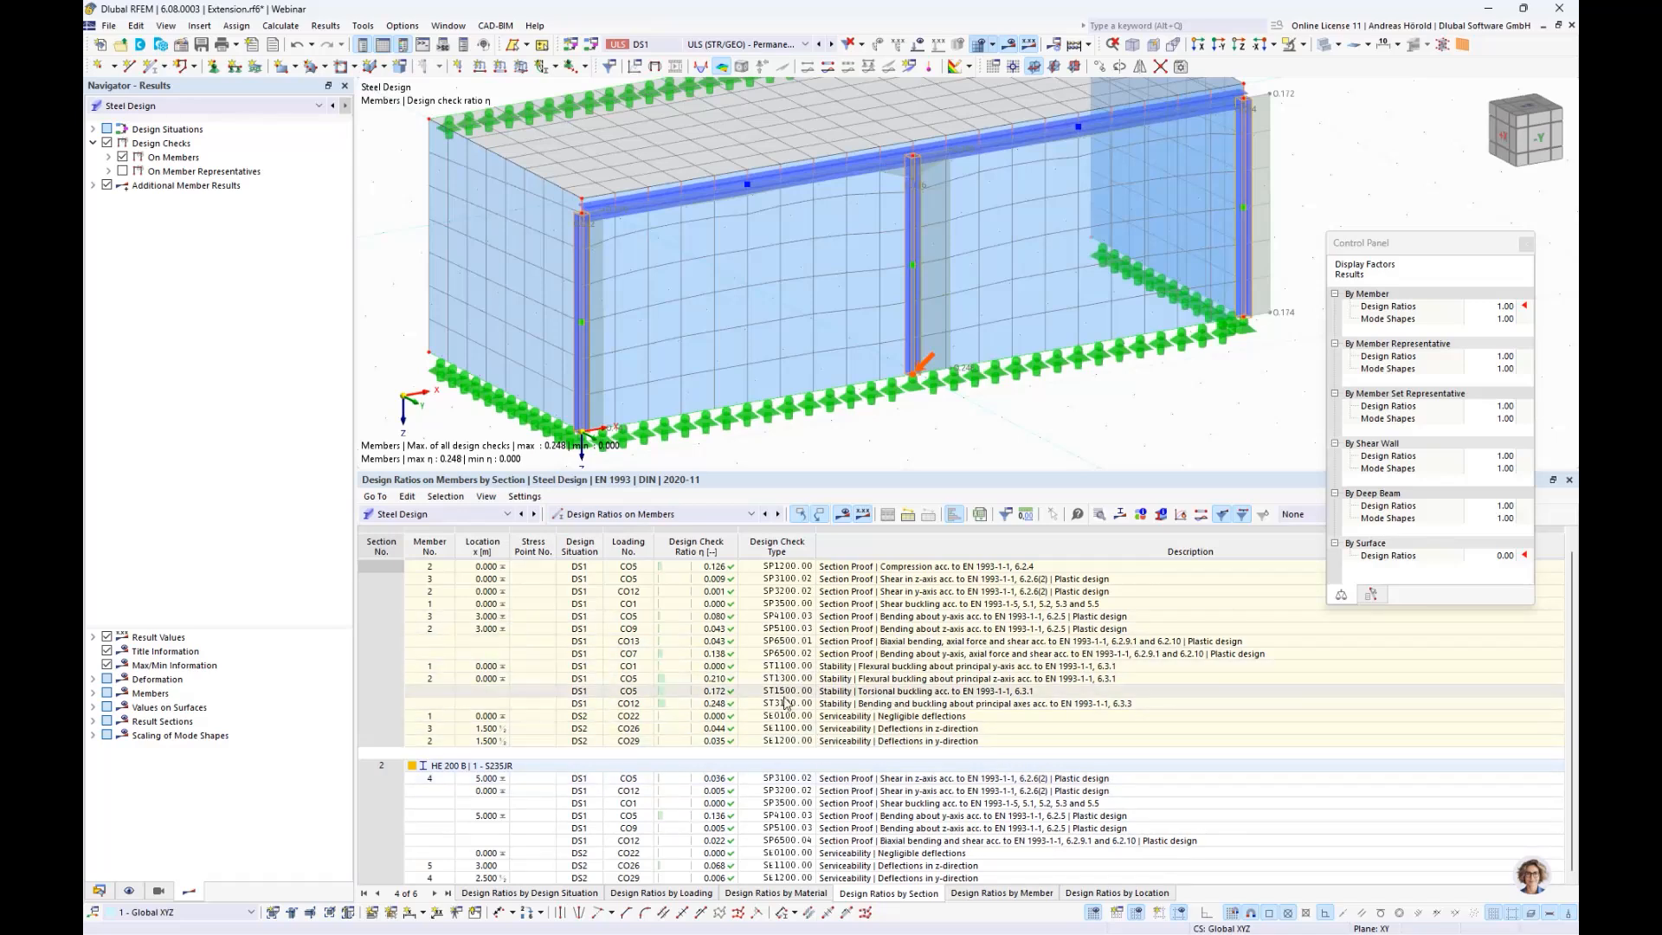
- Open the design check details for the HE 160 A bending and buckling stability check and examine its formulas and graphics printing options
left_click(844, 705)
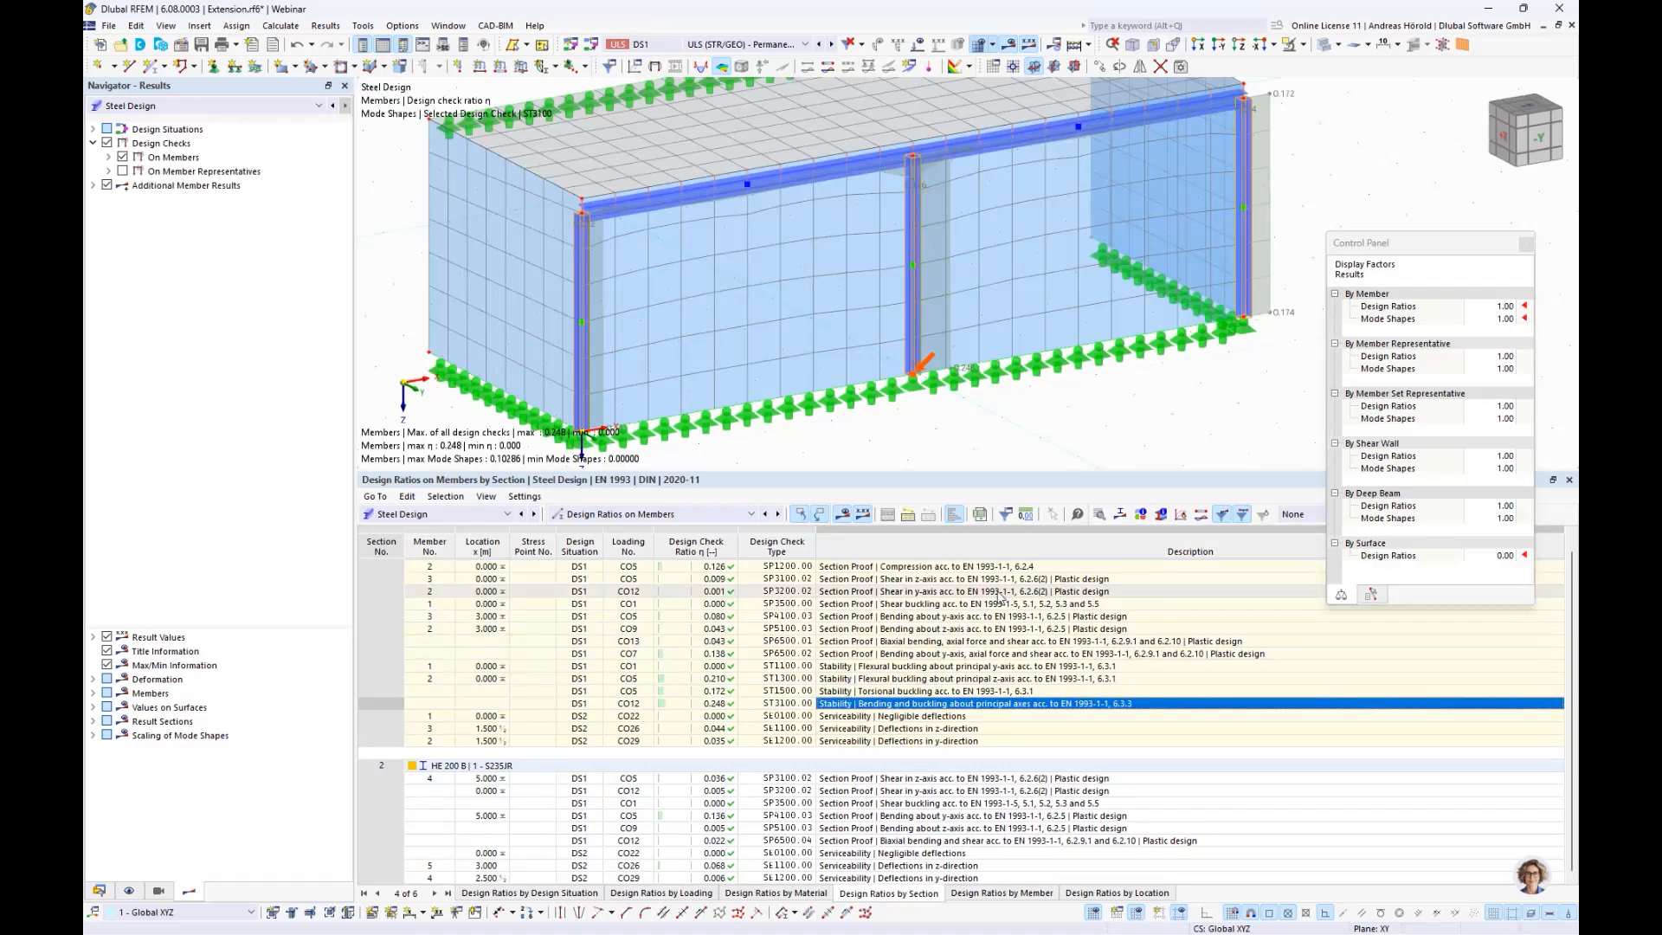
left_click(1100, 515)
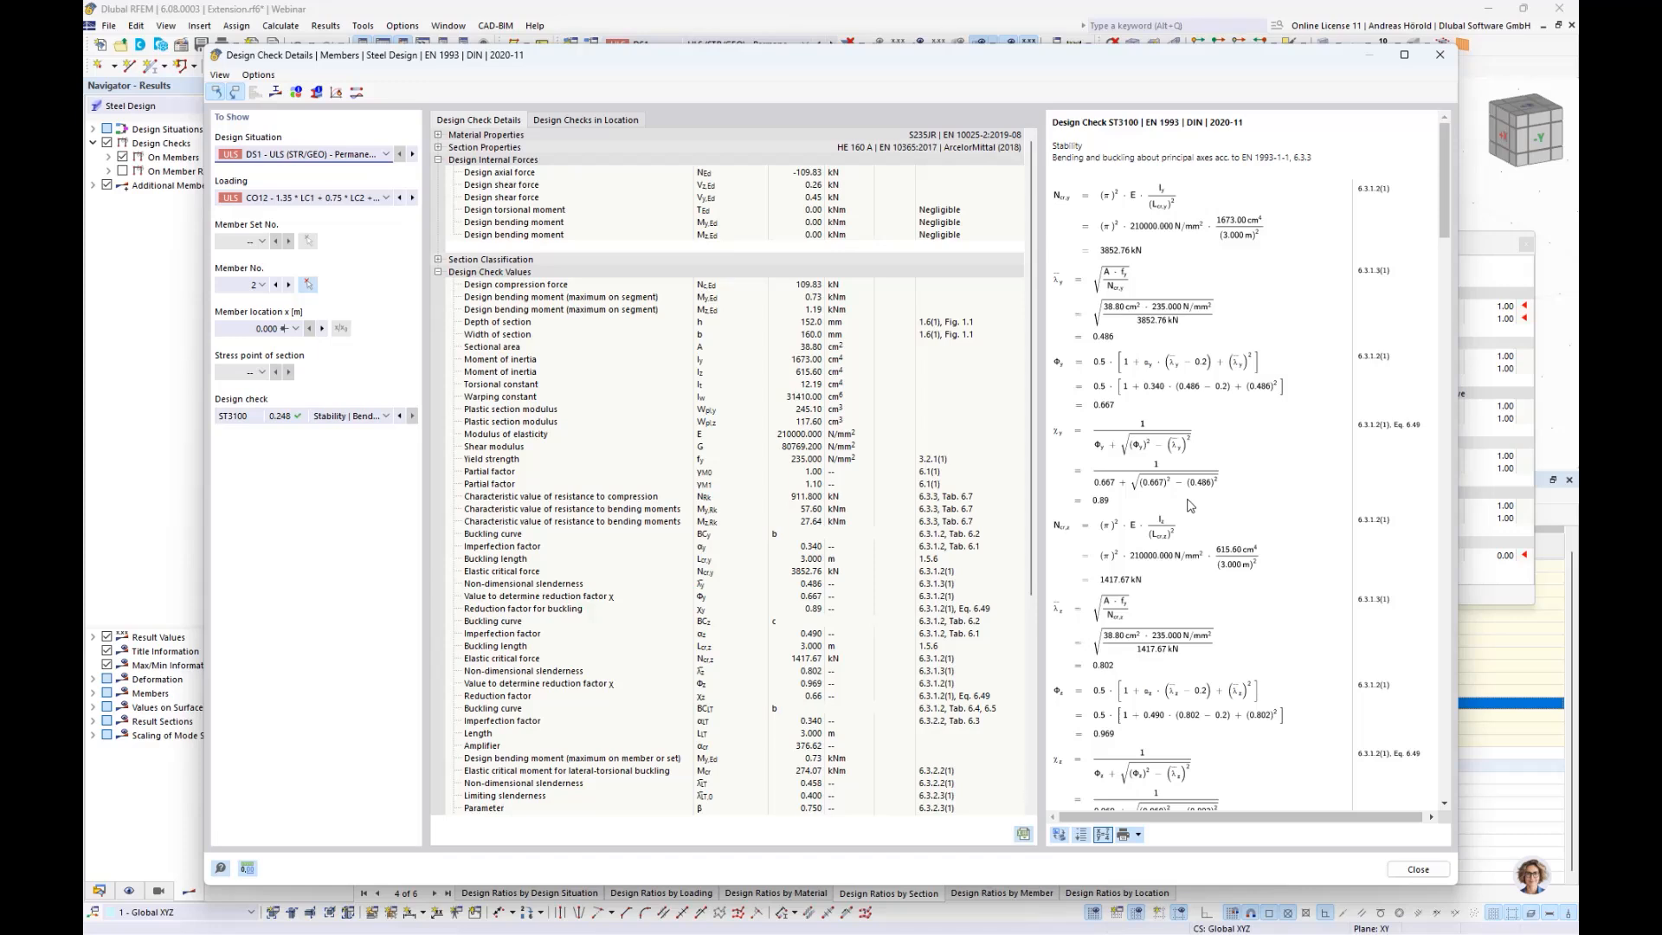
scroll(1191, 506, "down", 3)
scroll(1191, 506, "up", 3)
scroll(1380, 485, "down", 5)
scroll(1380, 485, "down", 4)
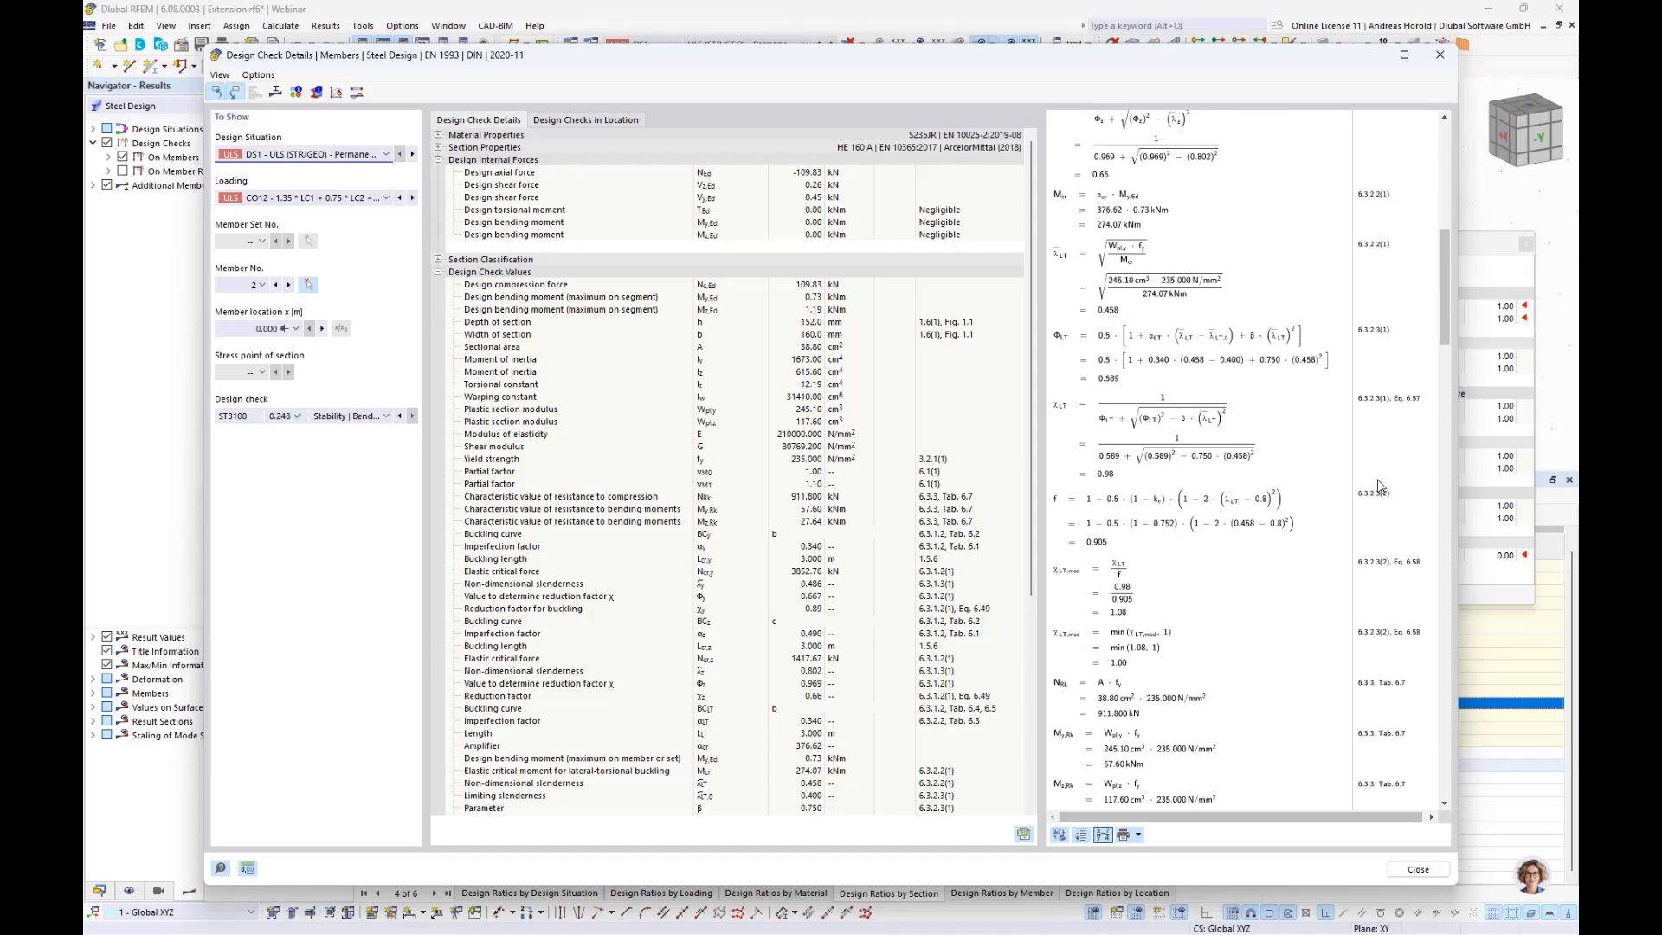
scroll(1380, 485, "down", 15)
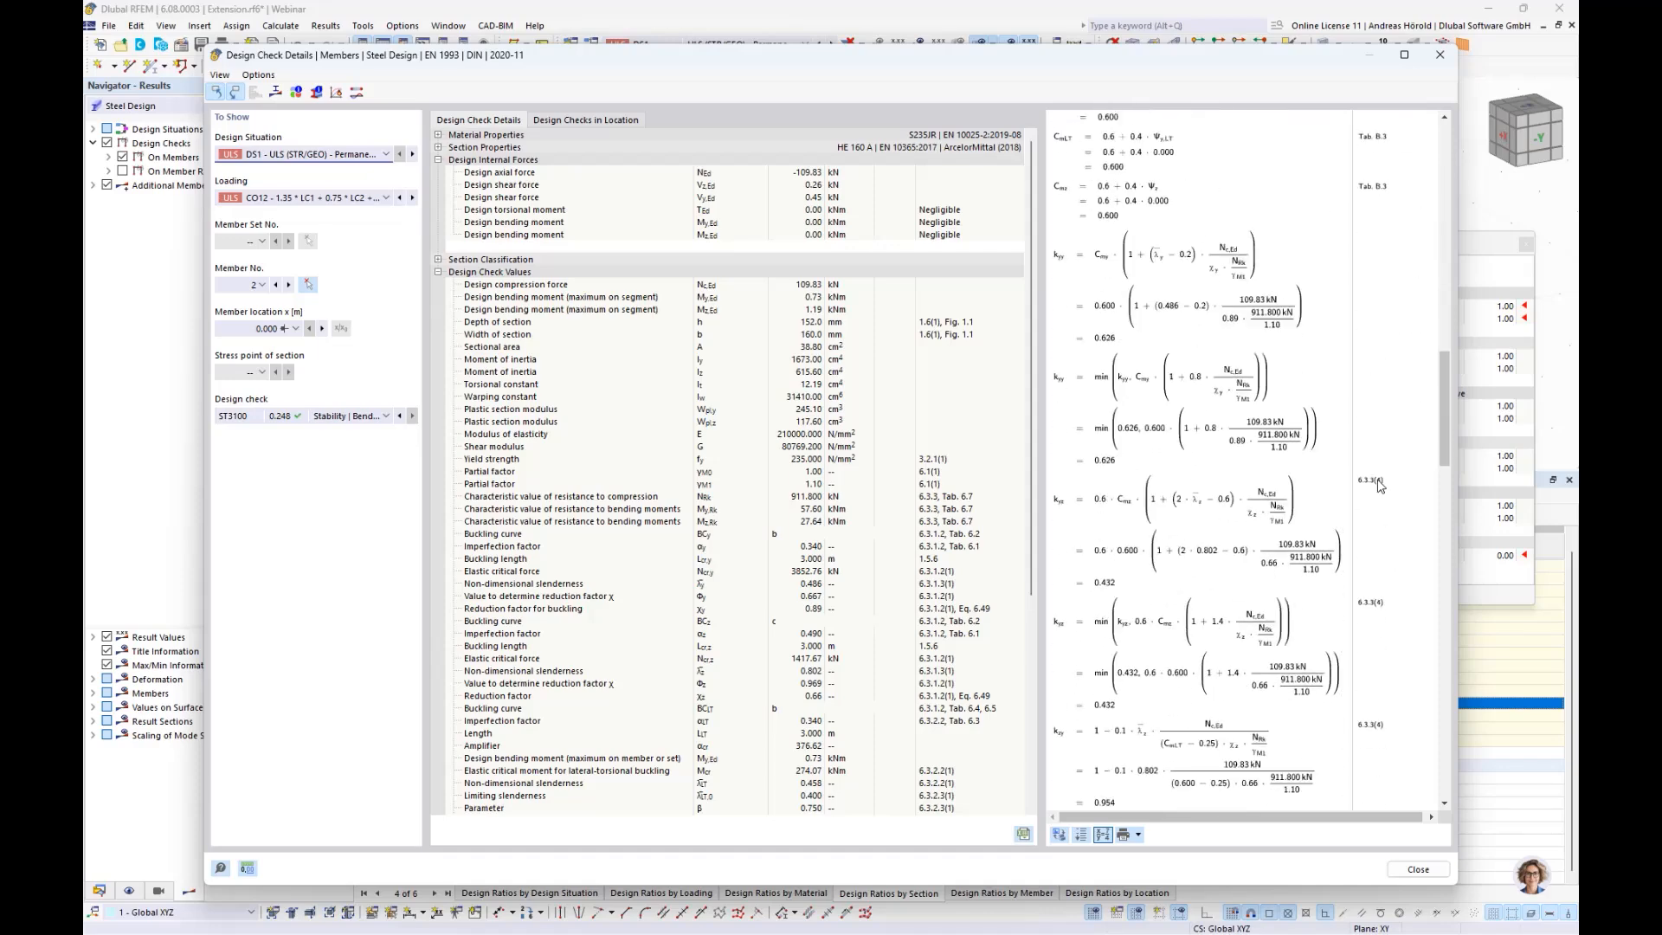
scroll(1380, 485, "up", 20)
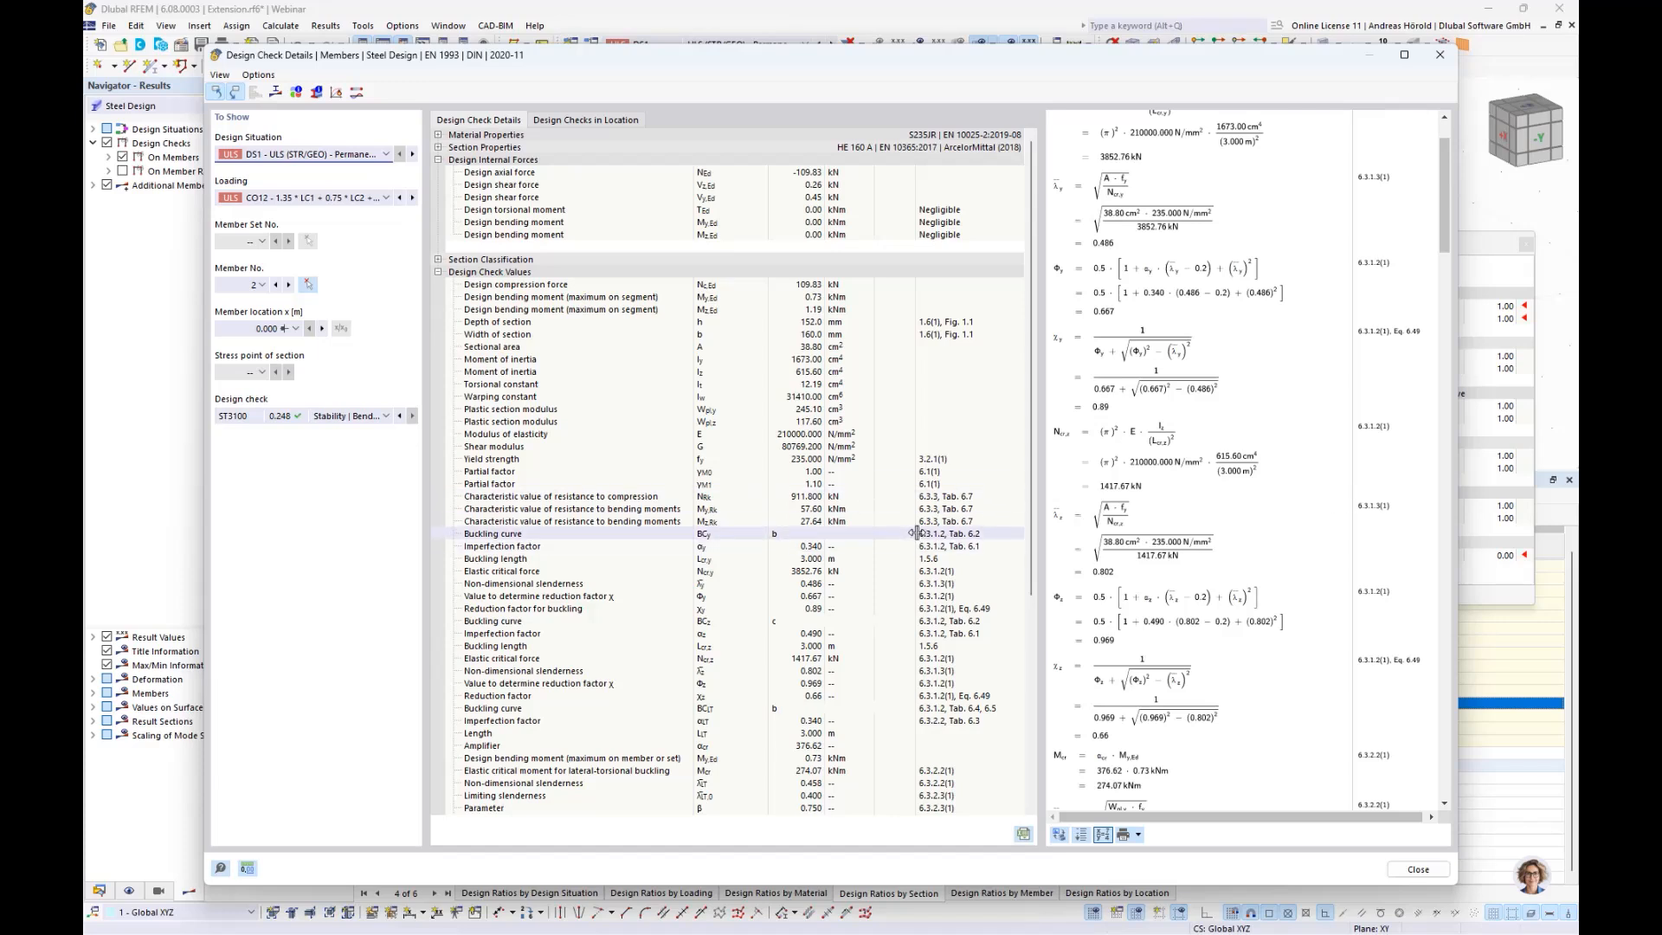
left_click(1139, 836)
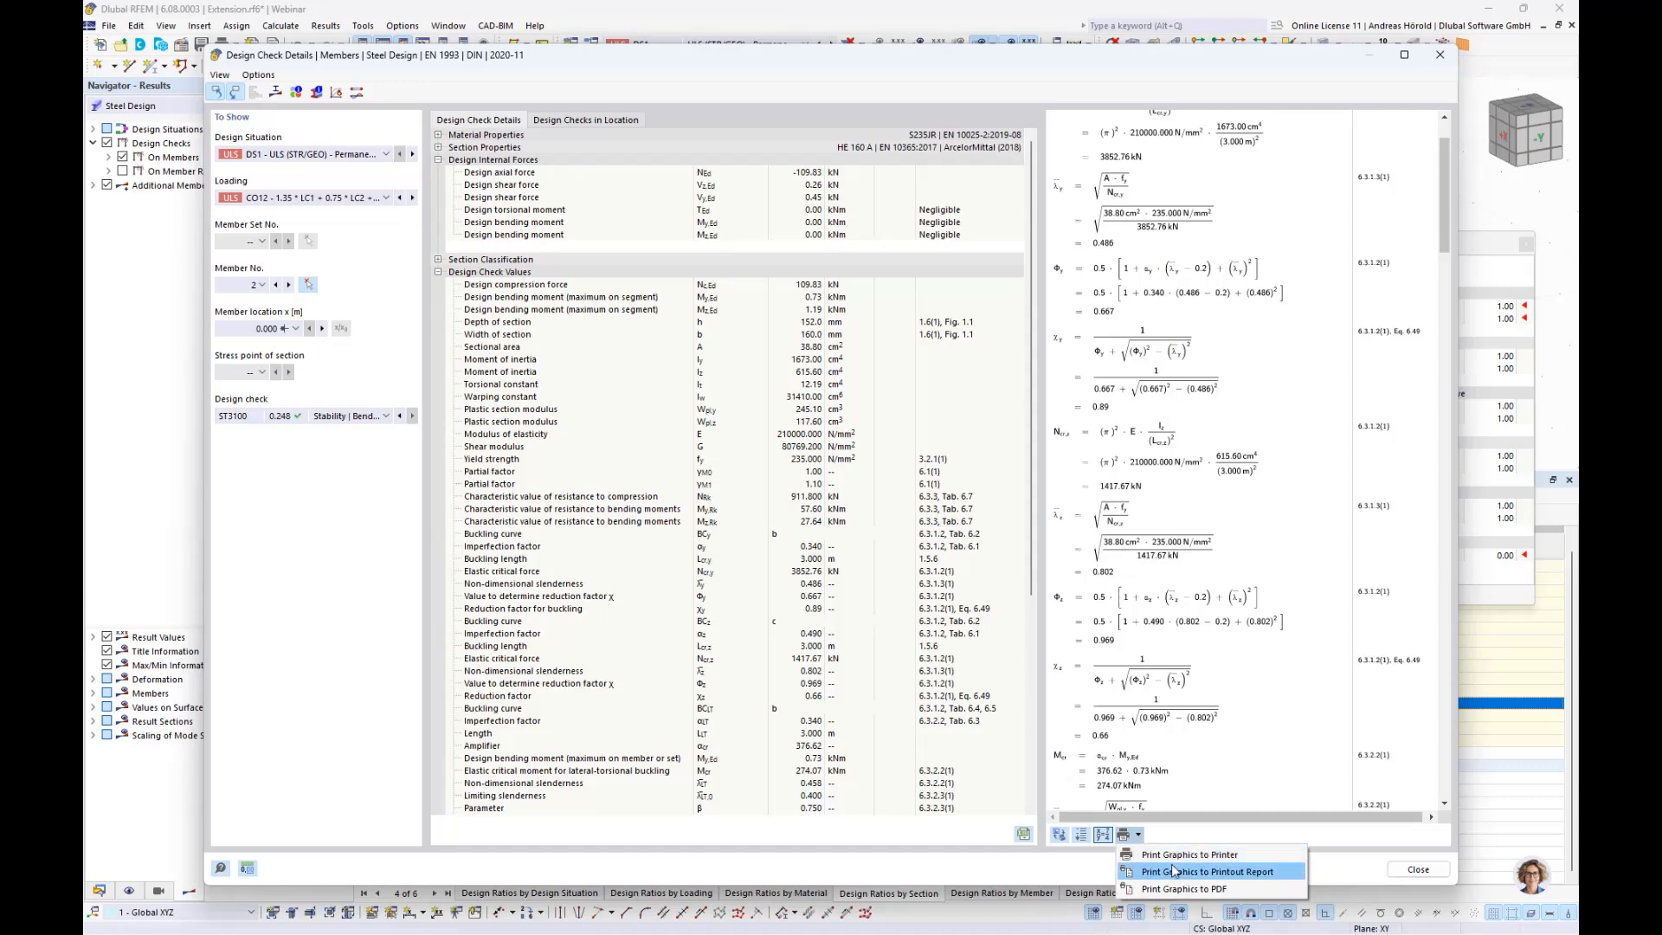
left_click(1186, 594)
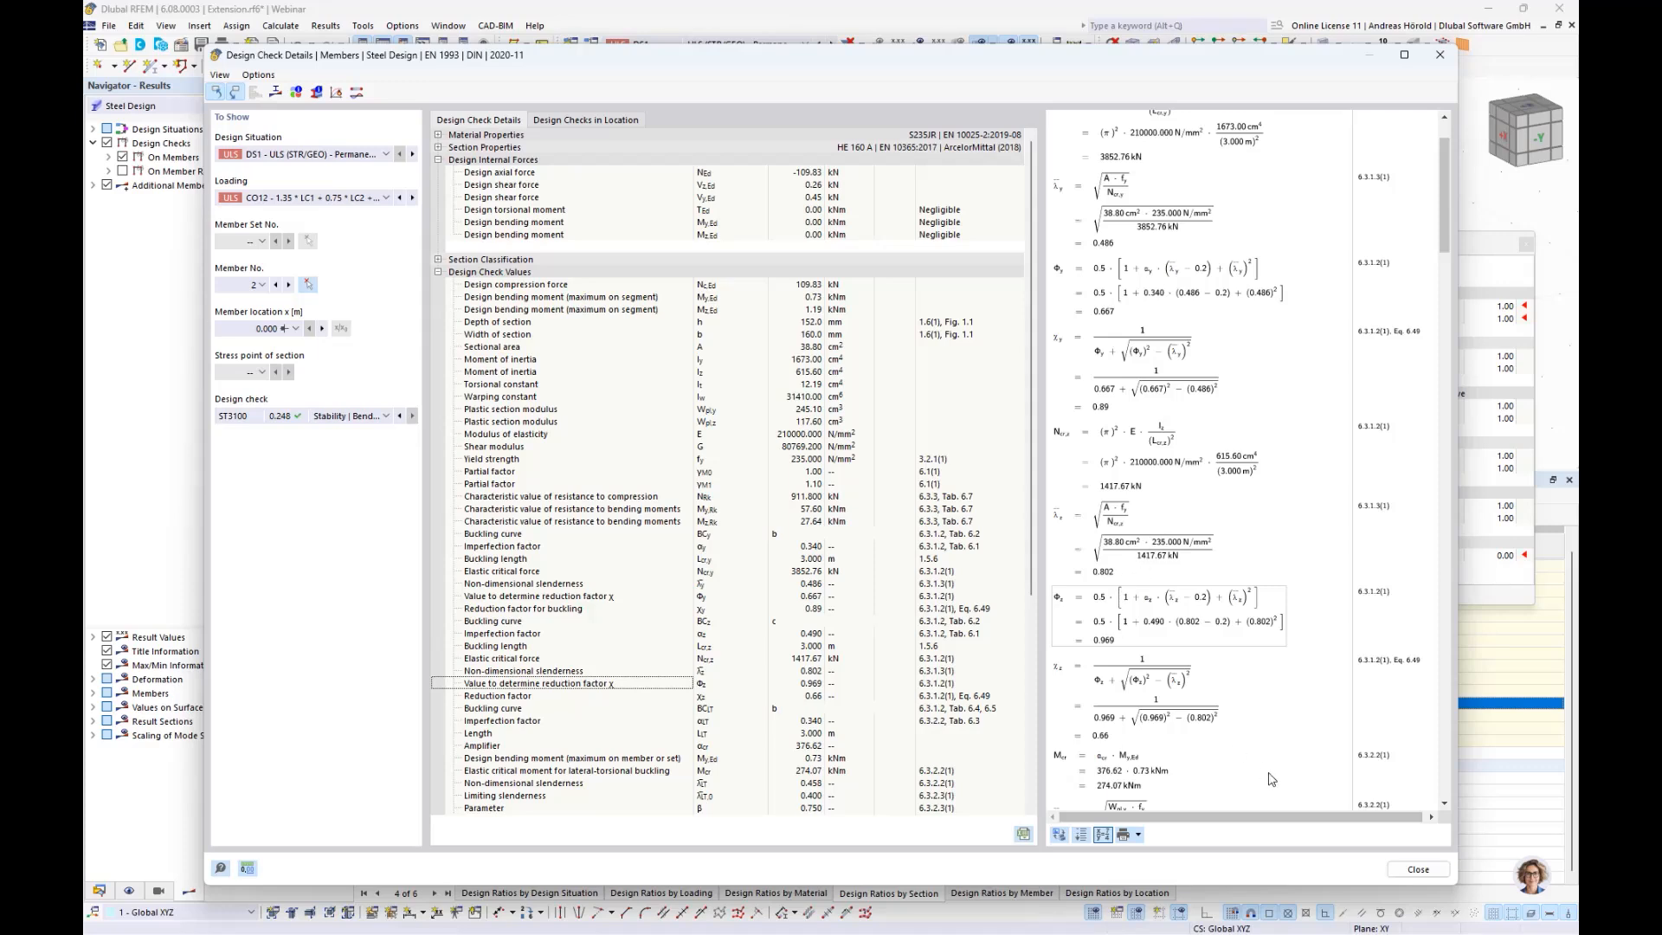
- View the section result diagrams for member 2 as design ratio, stresses and unit stresses, and close them
left_click(275, 92)
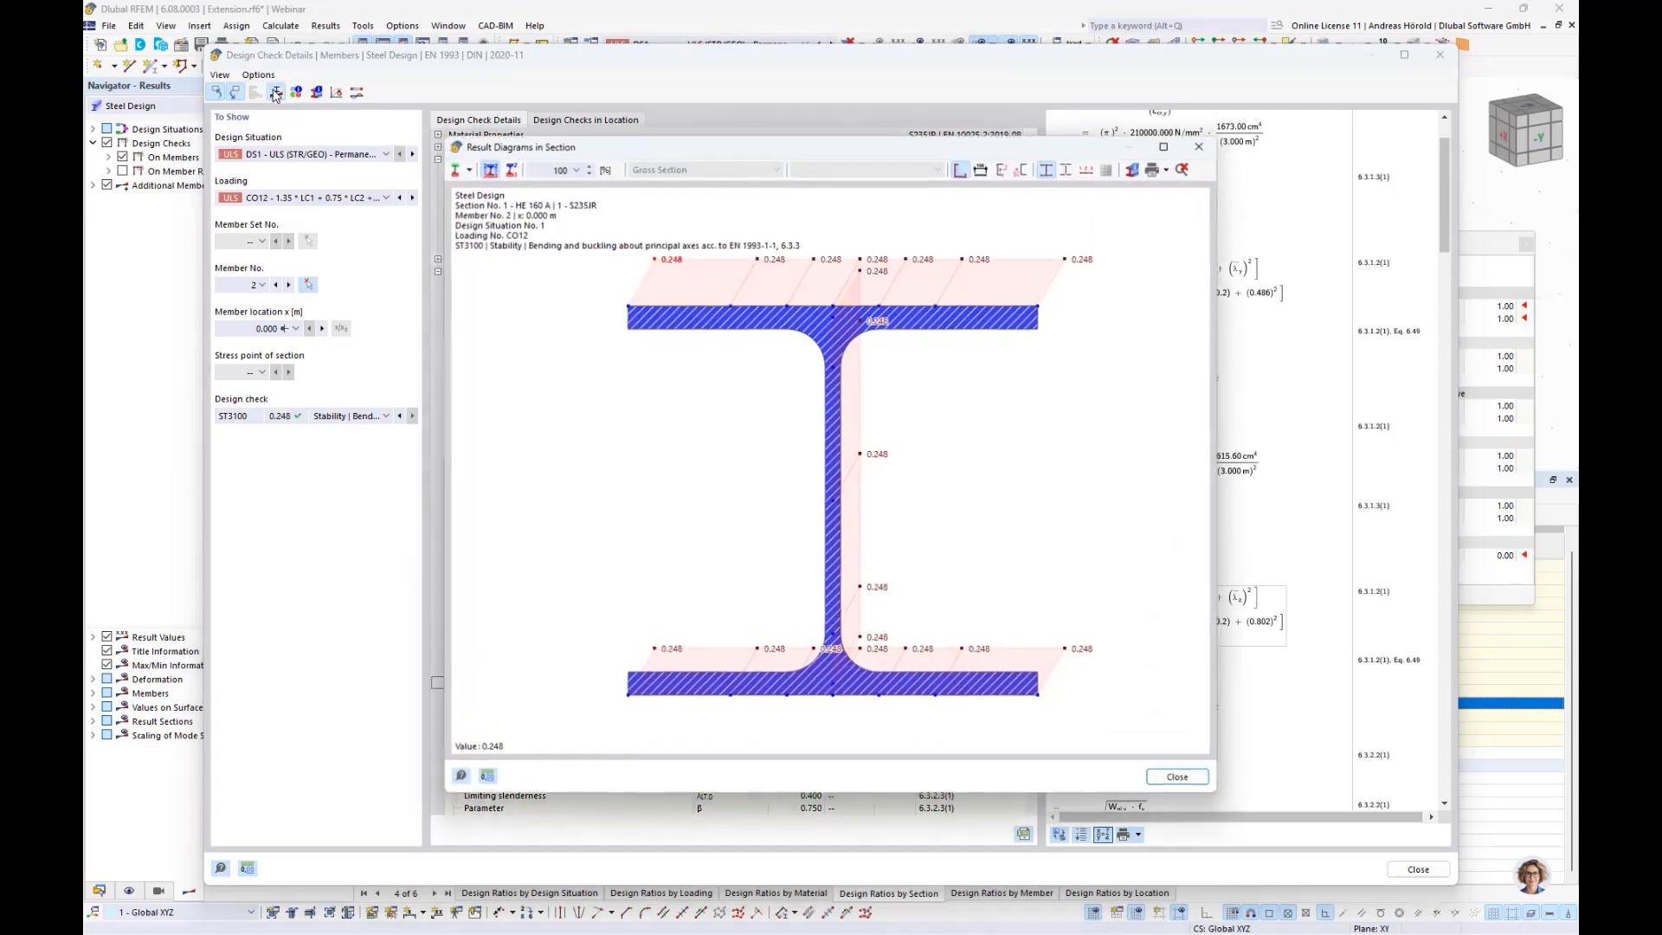
left_click(469, 168)
left_click(478, 213)
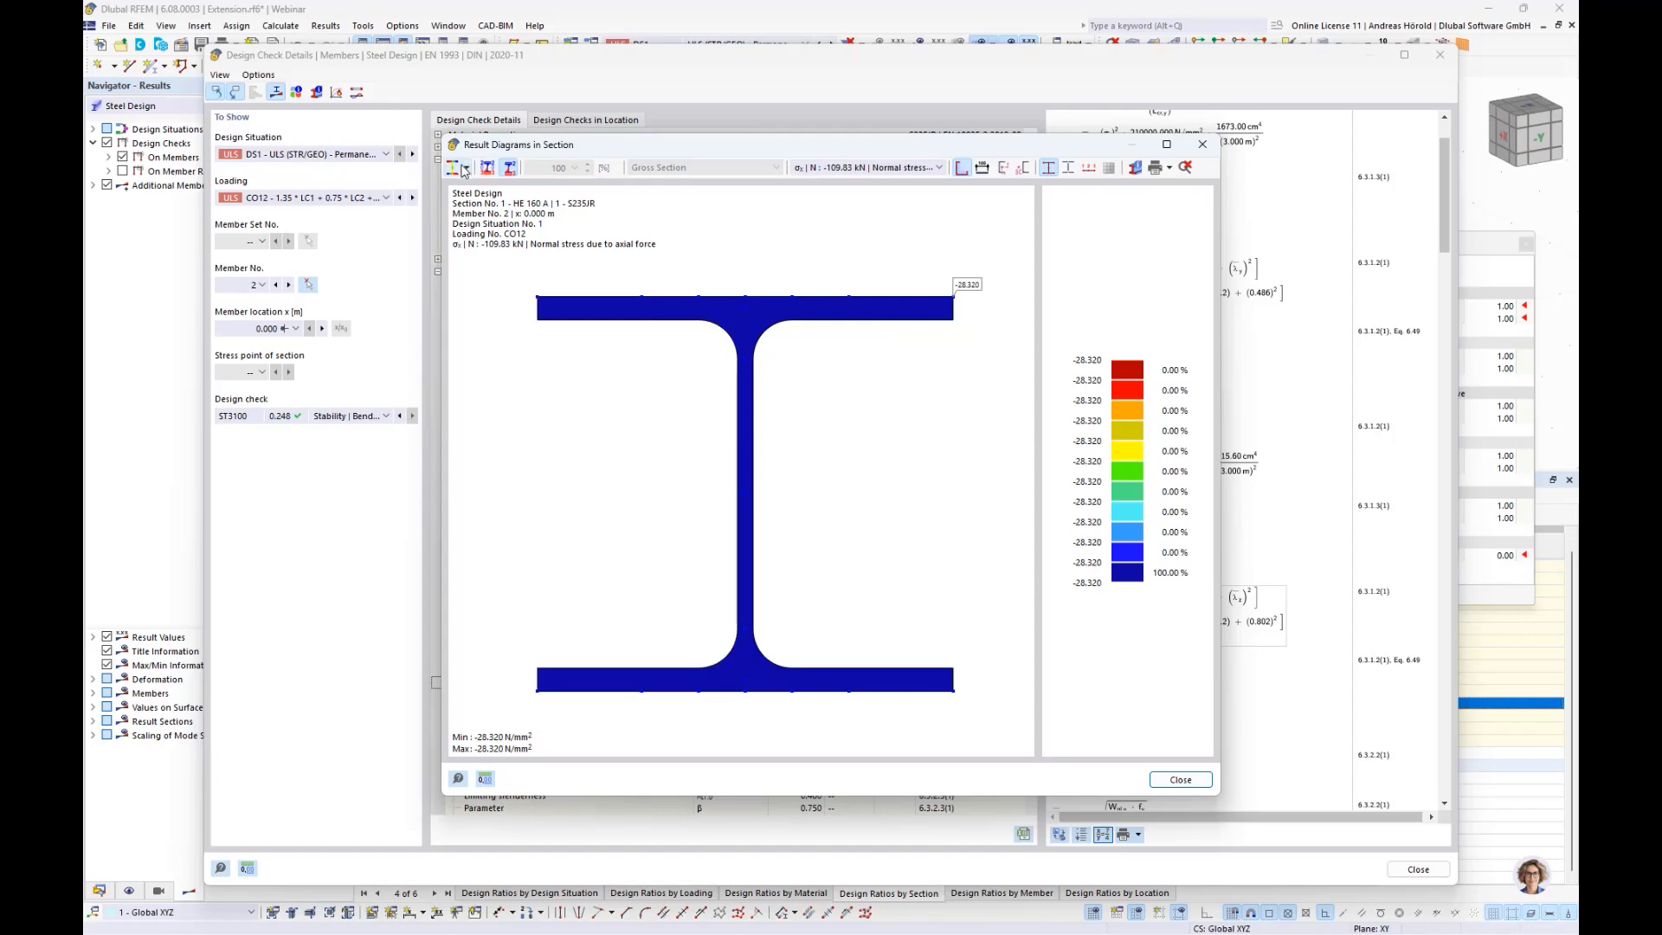
left_click(467, 168)
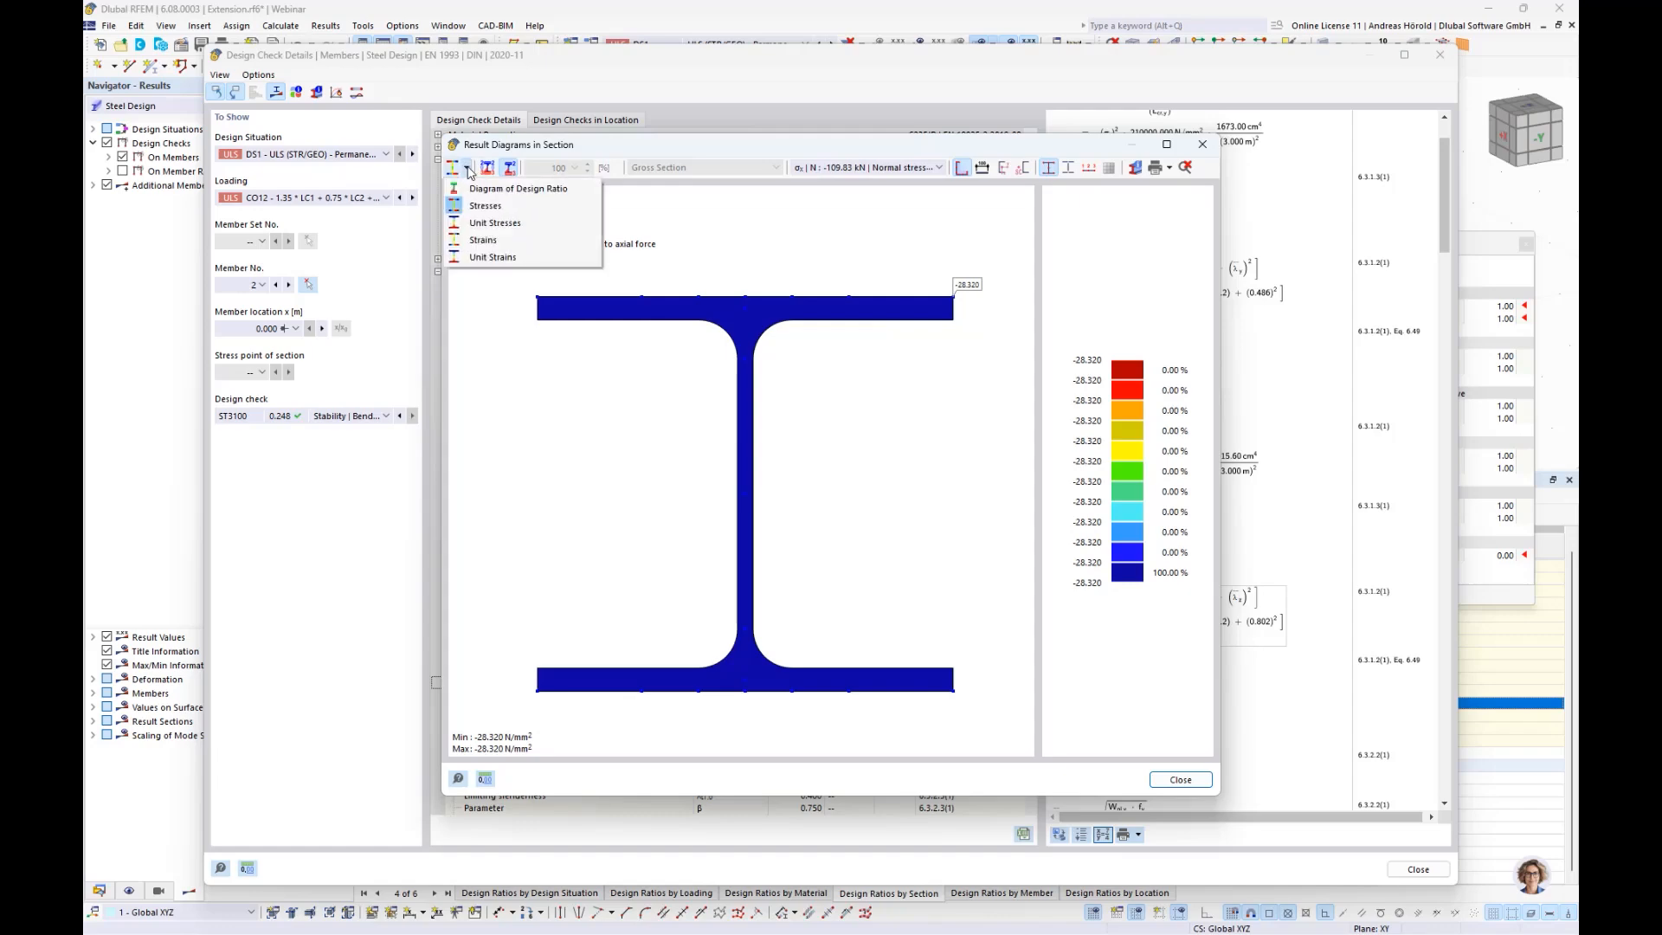
left_click(475, 225)
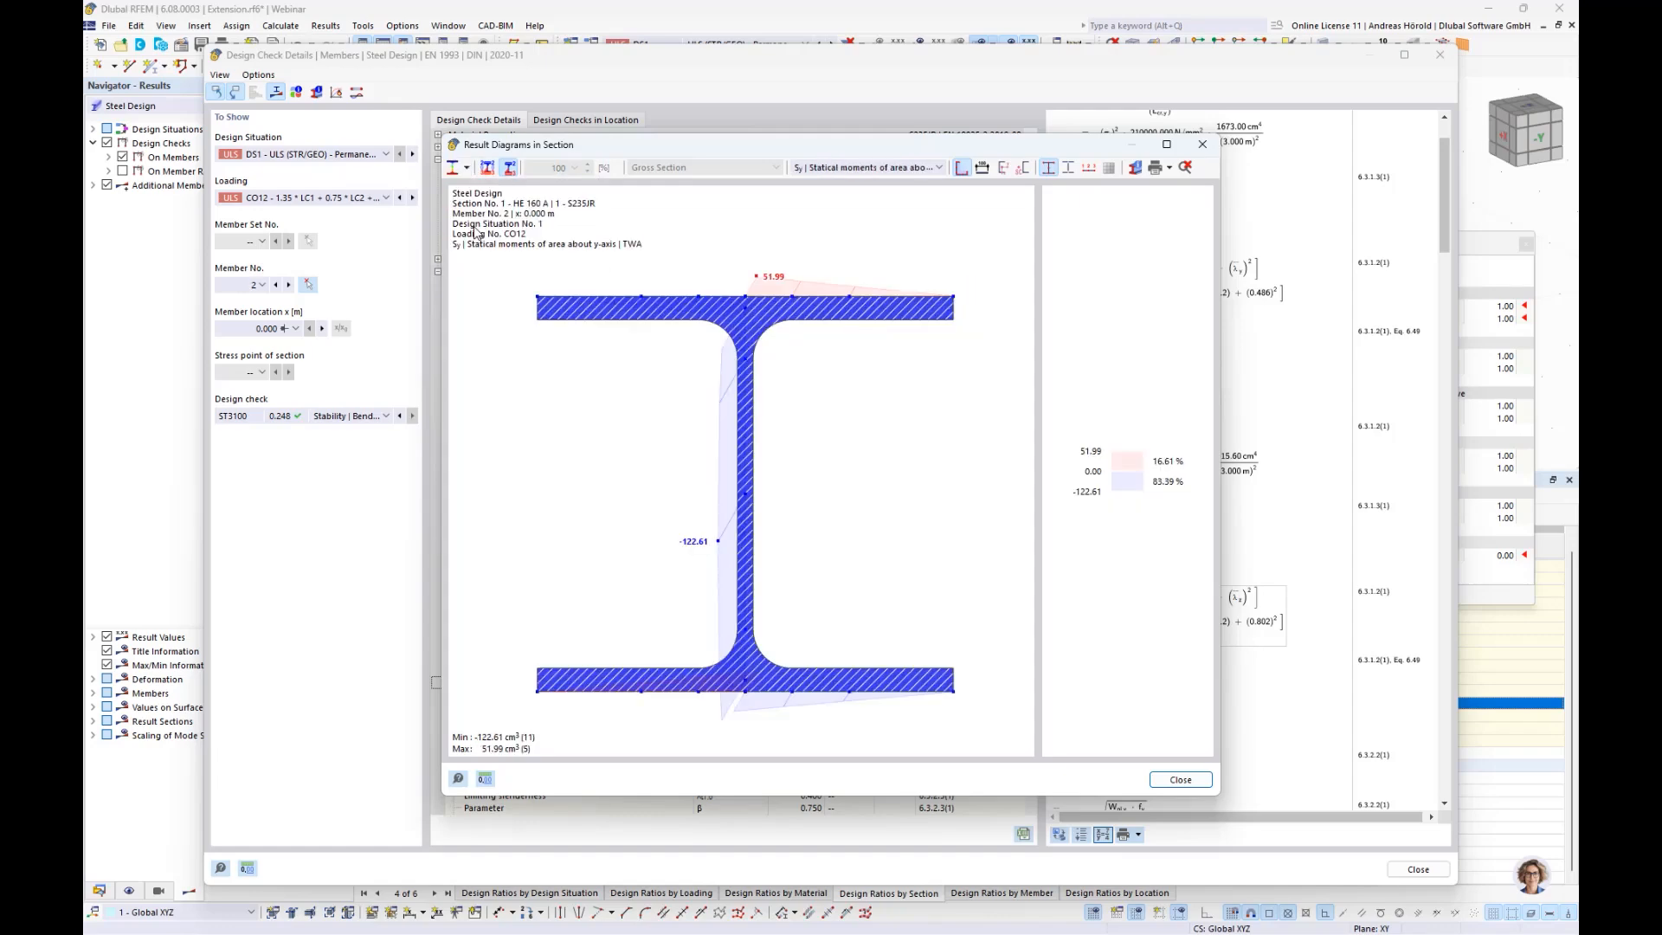
left_click(1199, 145)
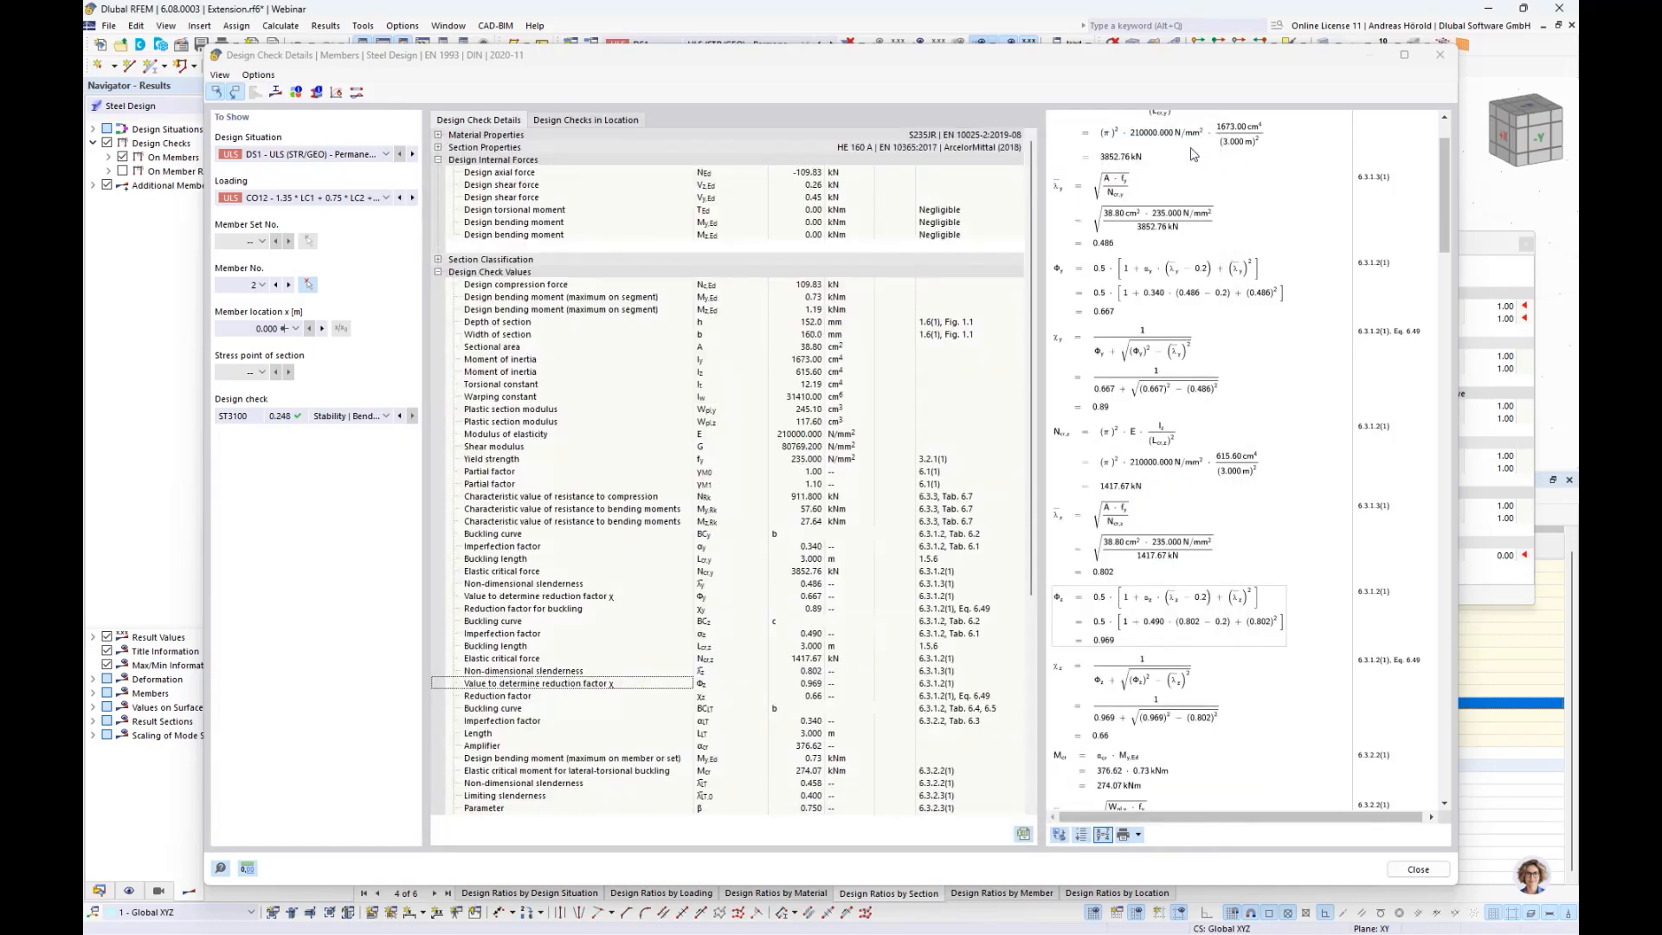
- Inspect the HE 160 A section information, including subpanels 3 and 2, and close it together with the design check details
left_click(316, 93)
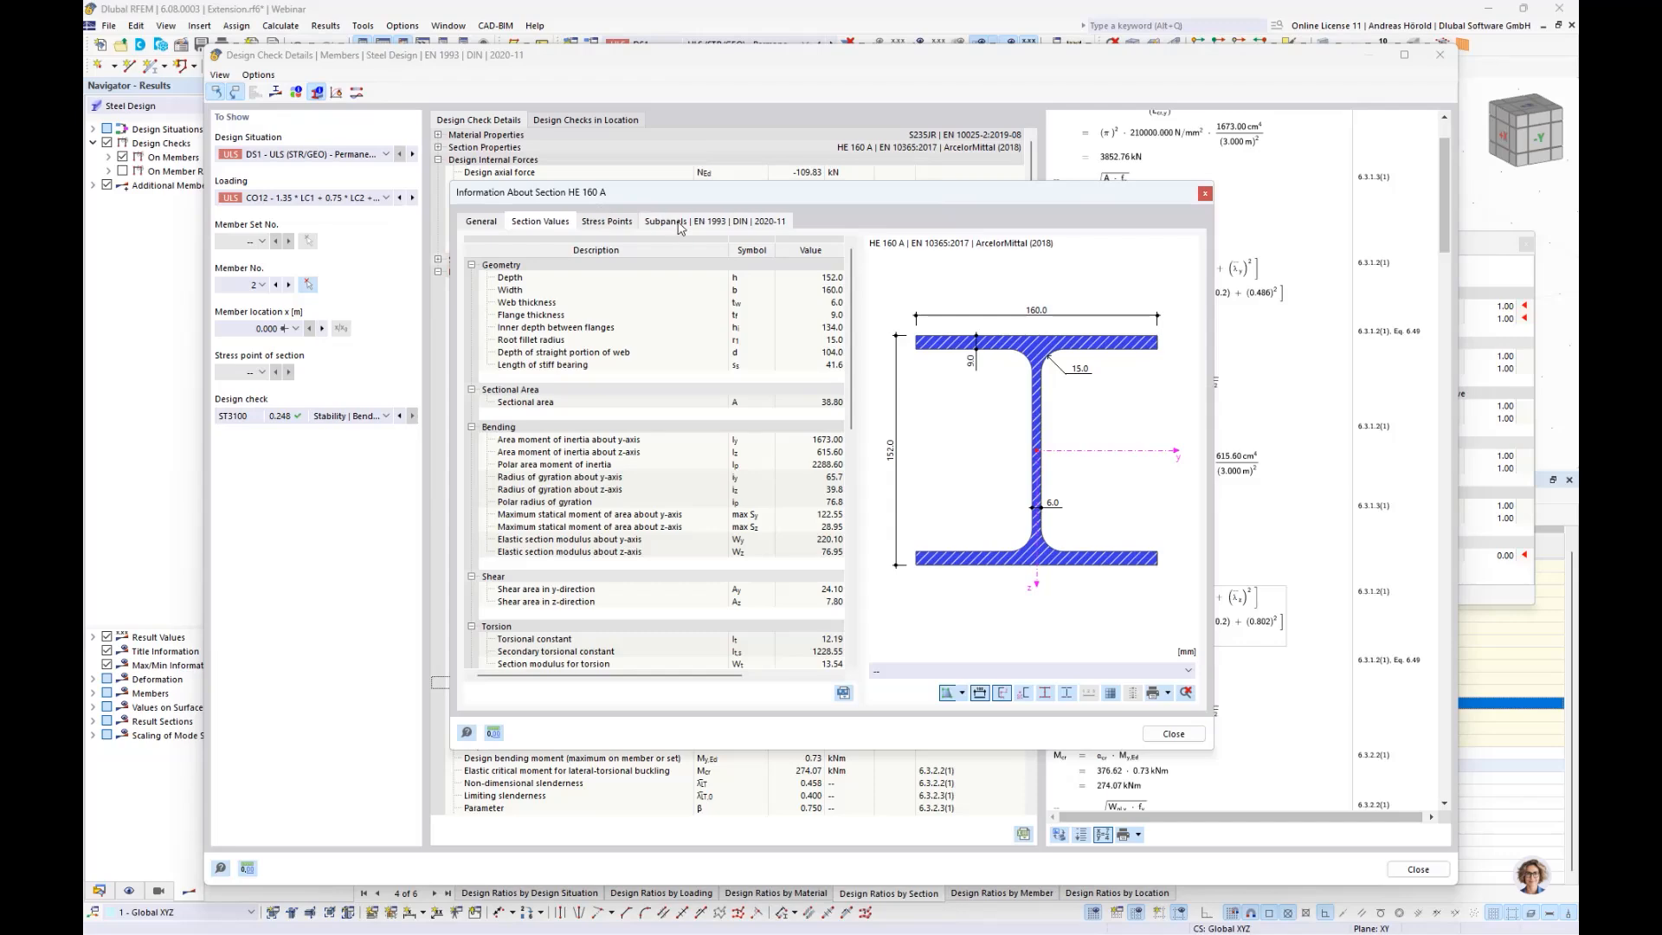
left_click(679, 223)
left_click(645, 317)
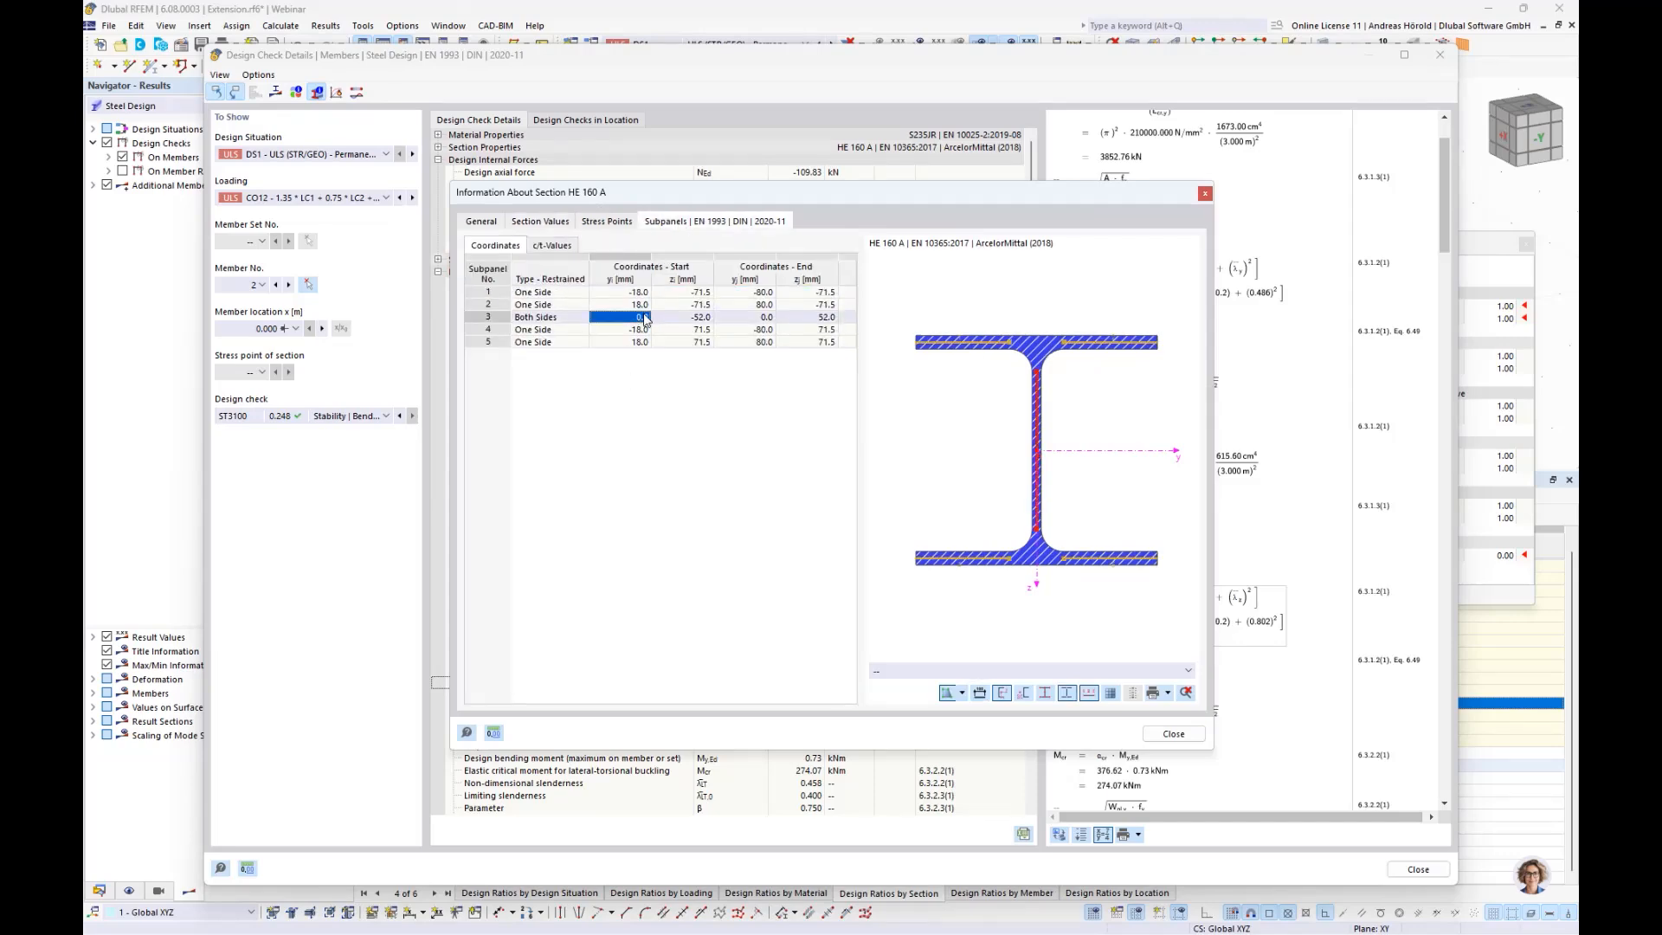
left_click(598, 307)
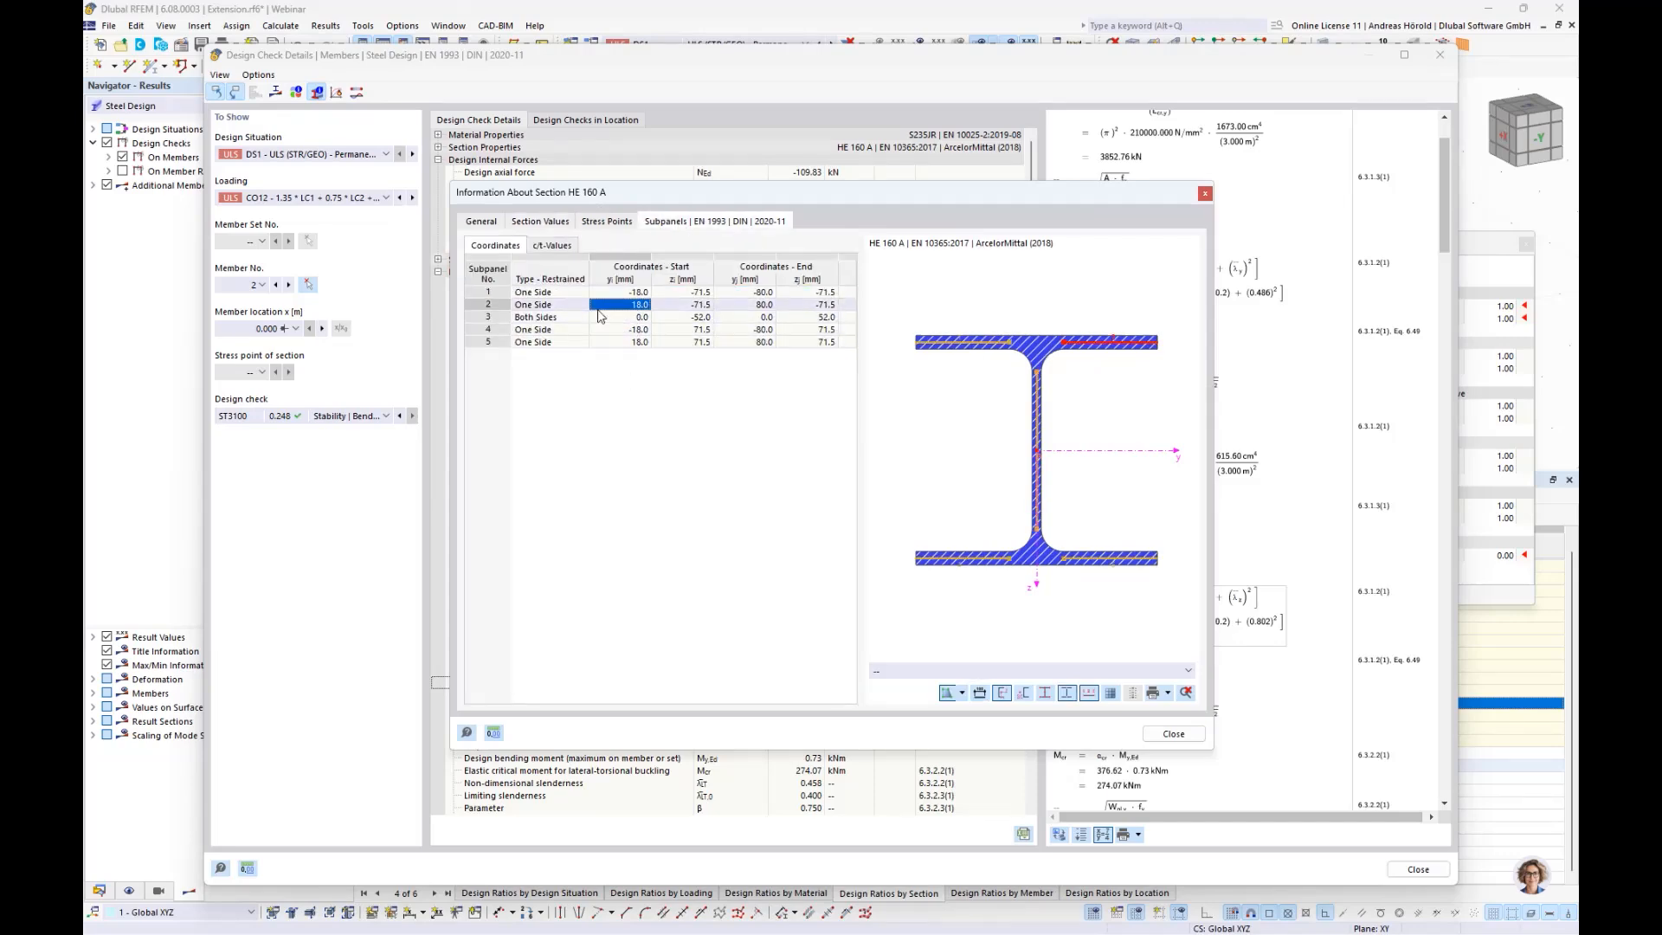
left_click(1174, 733)
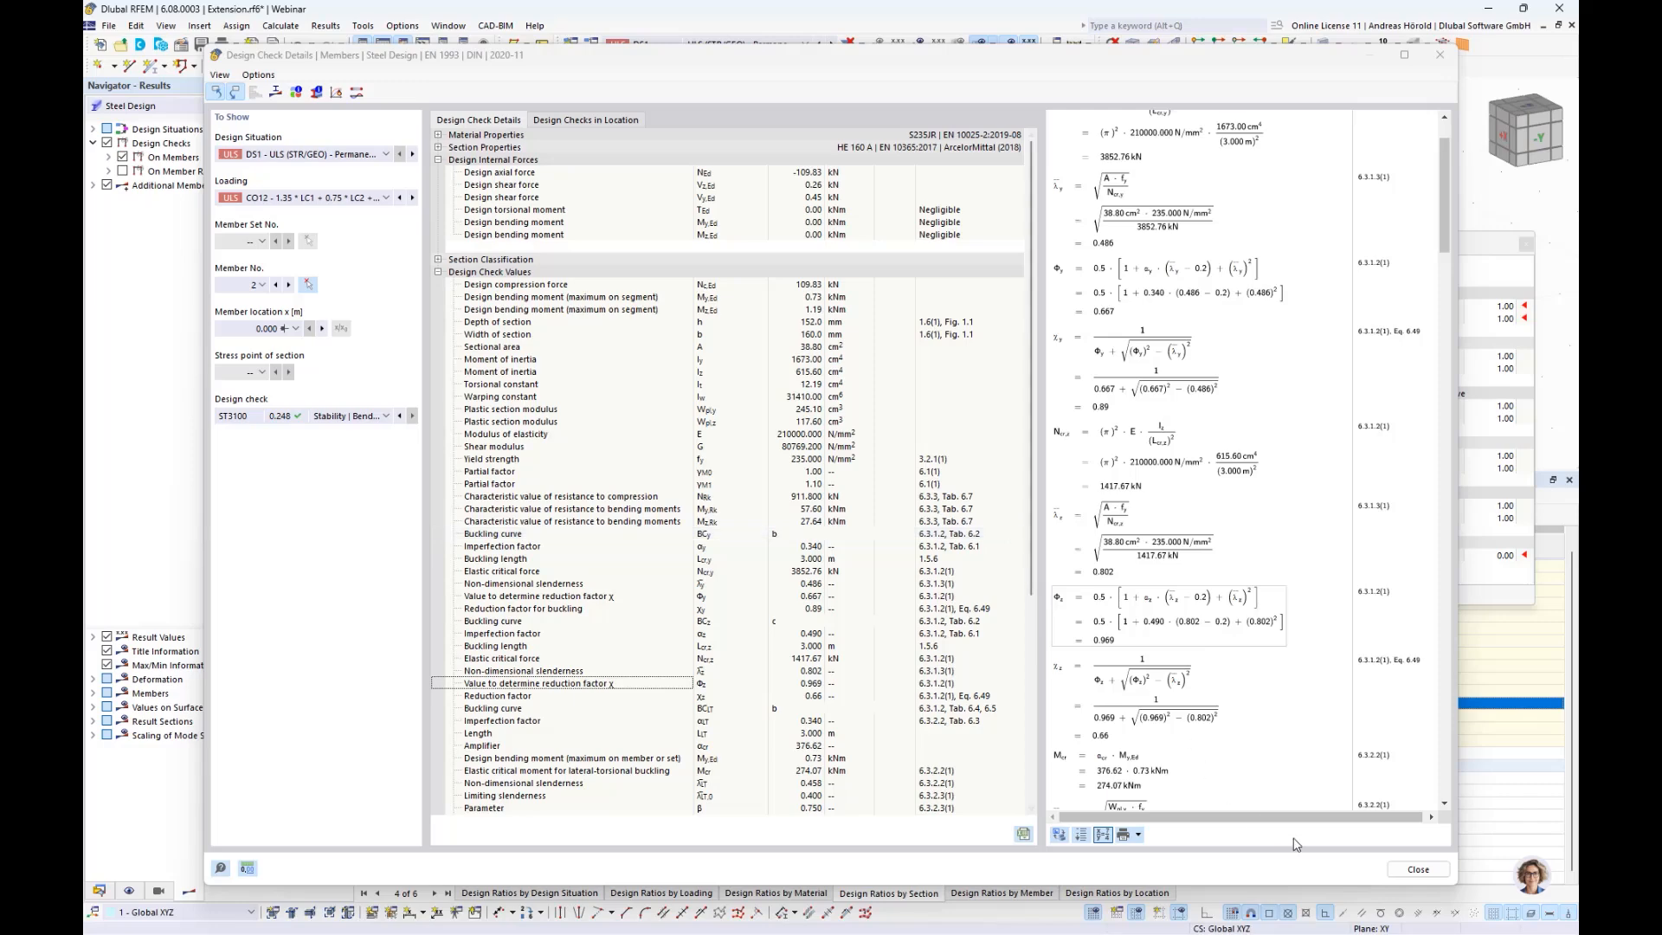
left_click(1417, 870)
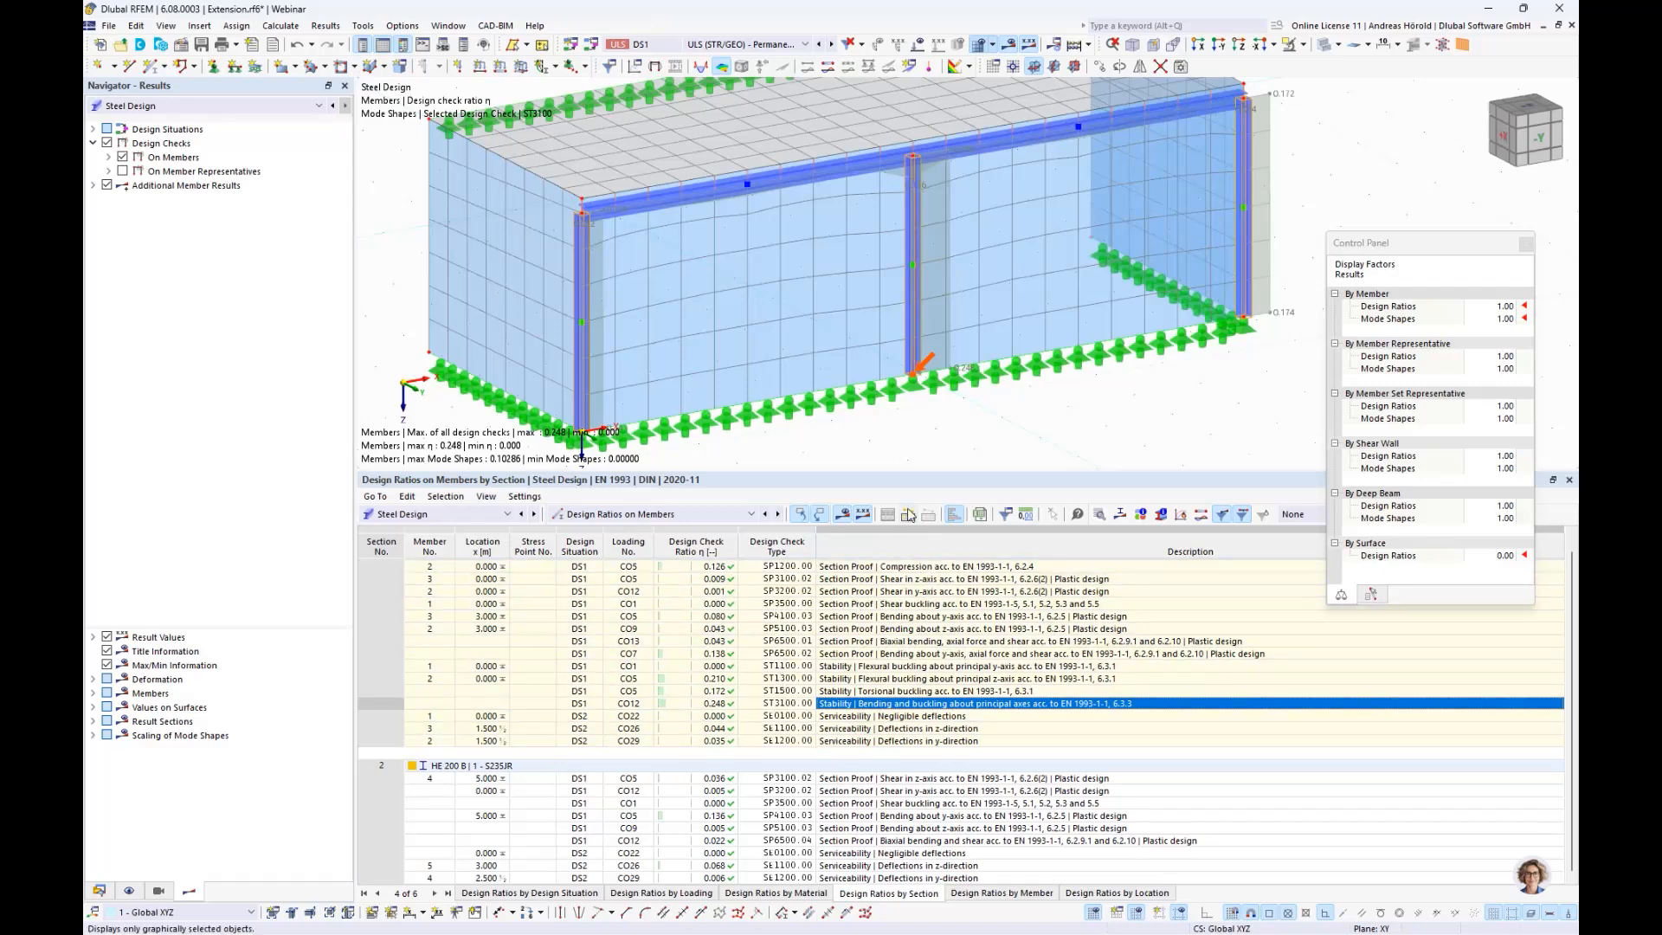
- Shrink the results table and set the HE 160 A section to be optimized within the HE A row in the Steel Design input data
left_click_drag(923, 472, 926, 657)
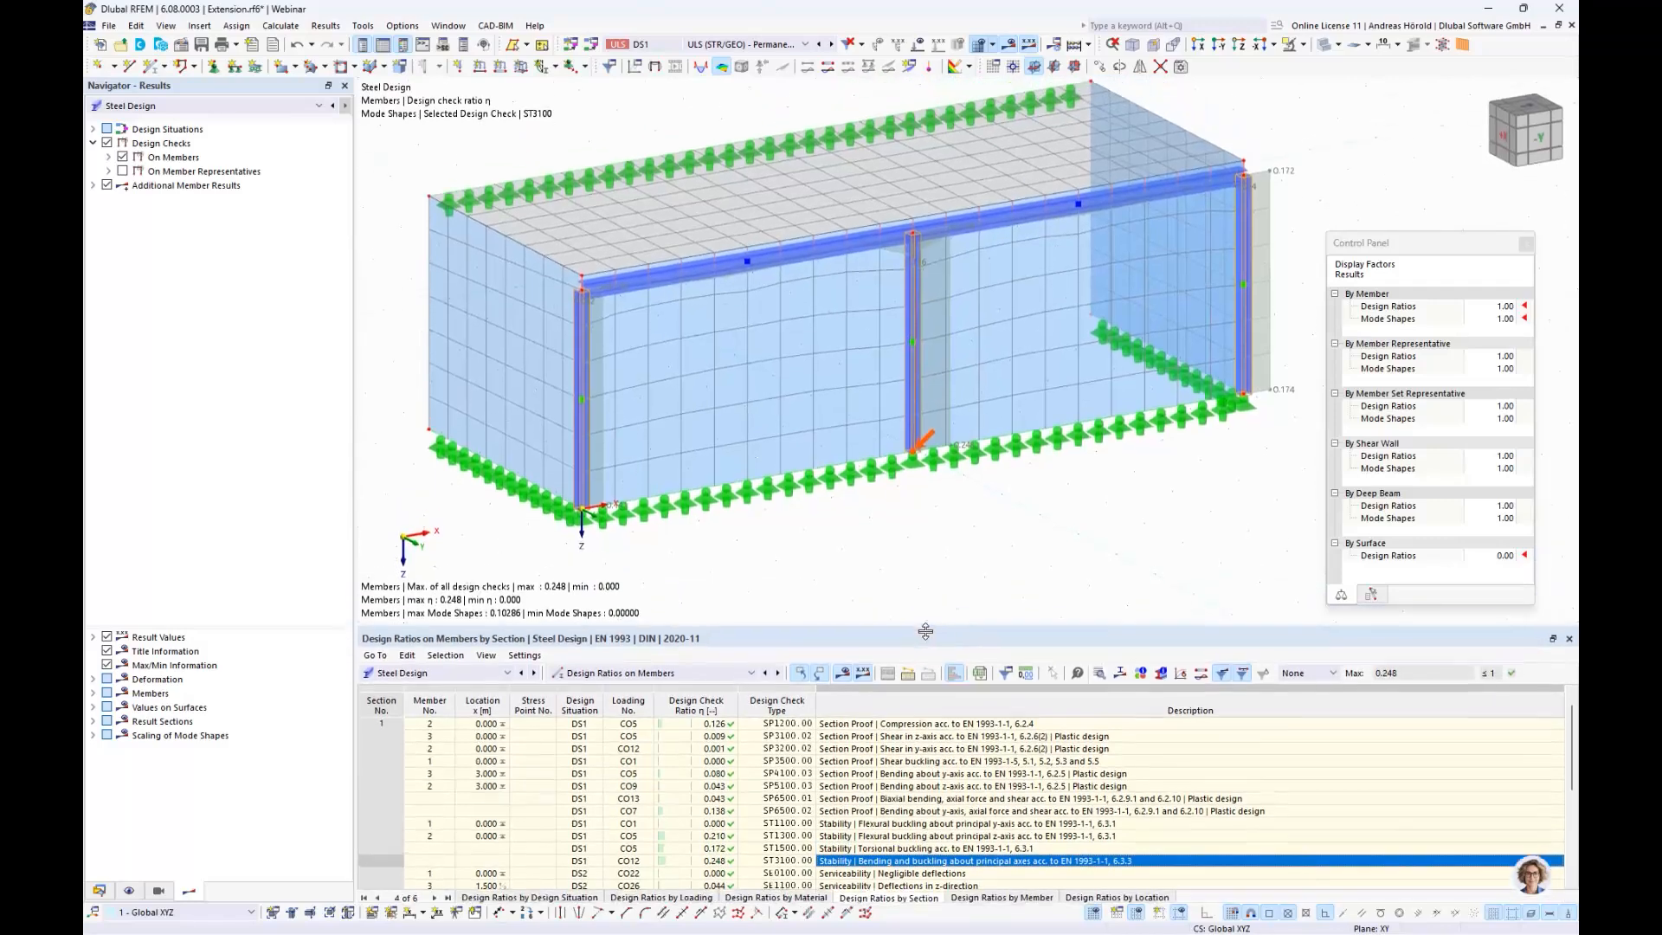
left_click(660, 677)
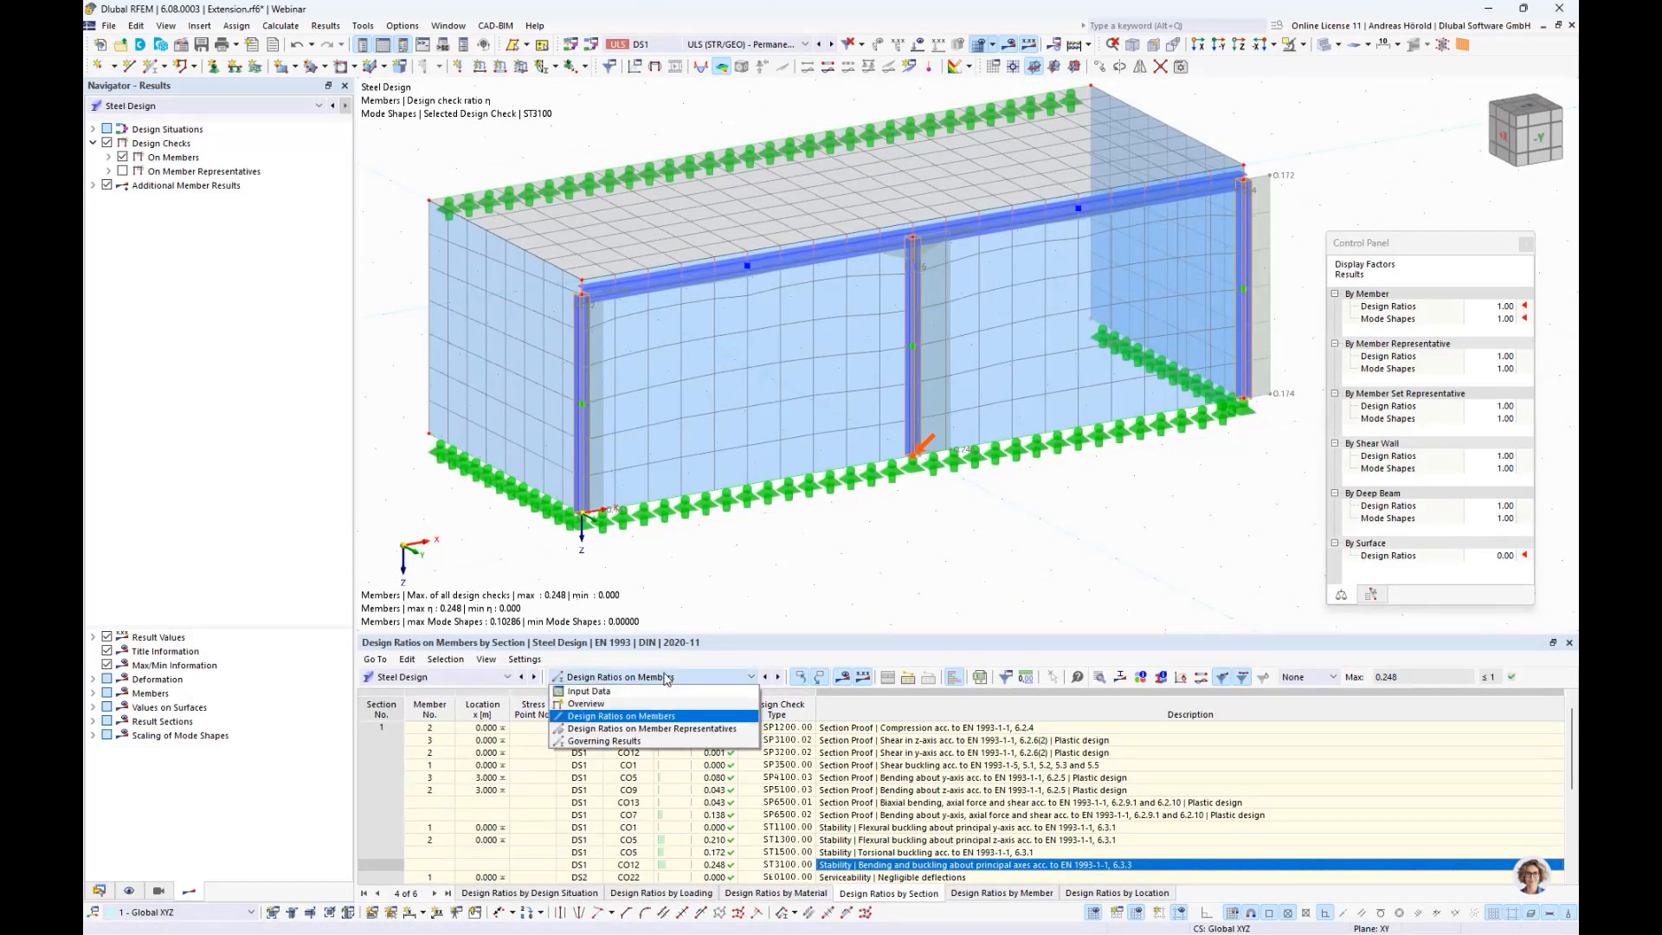
left_click(650, 692)
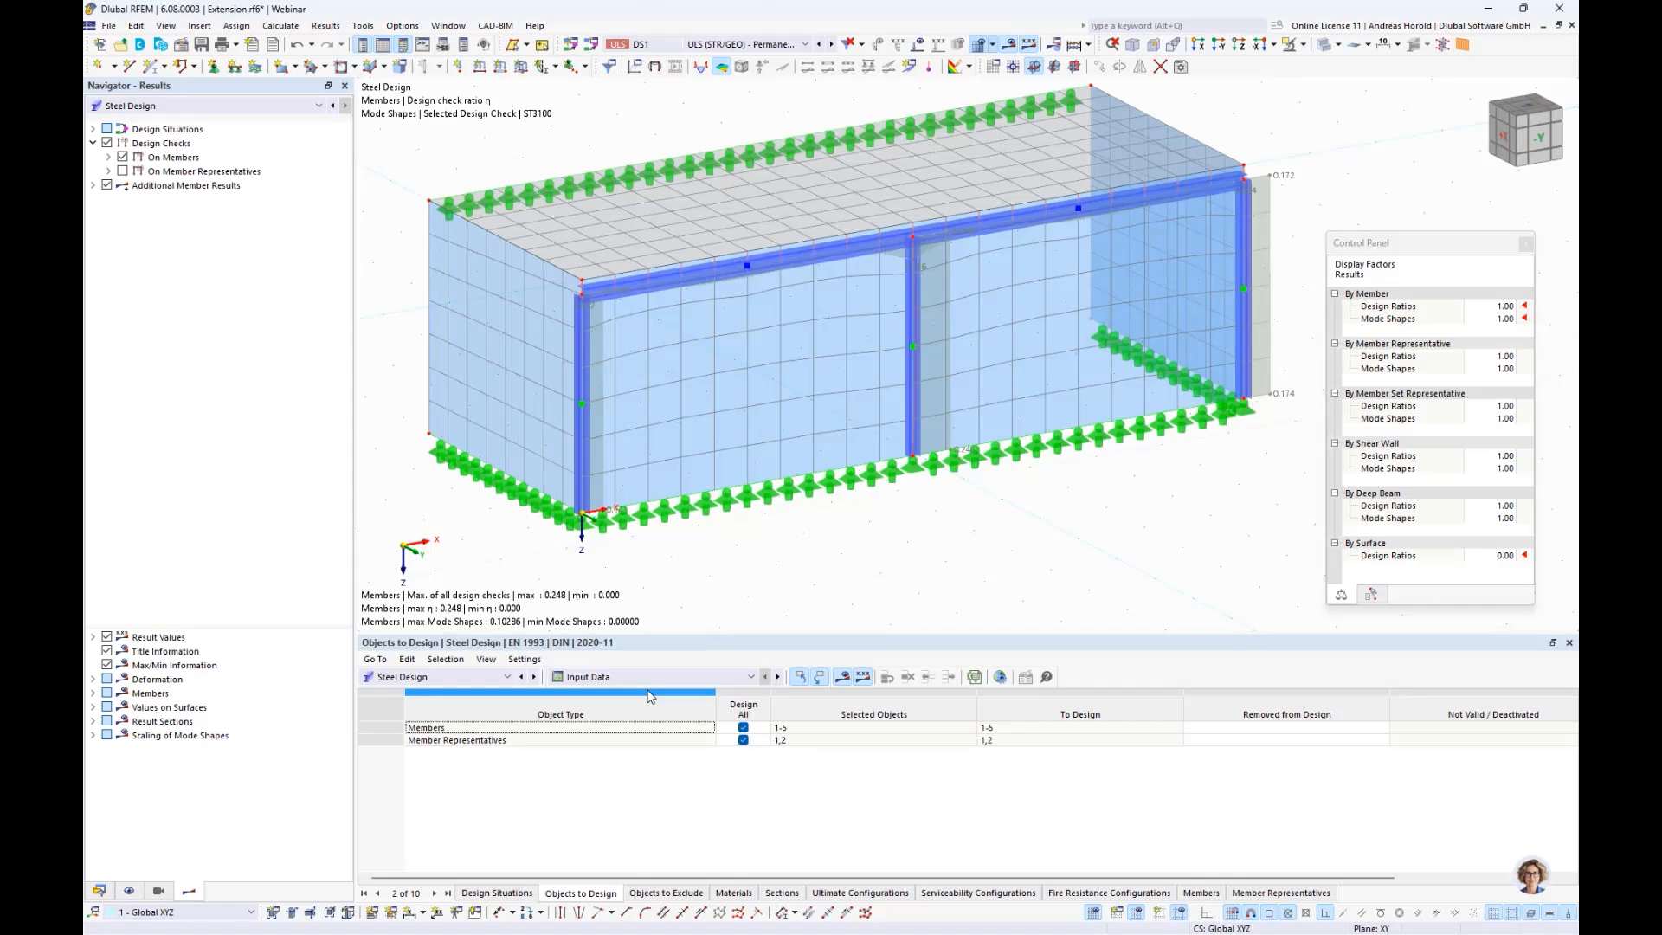
left_click(785, 888)
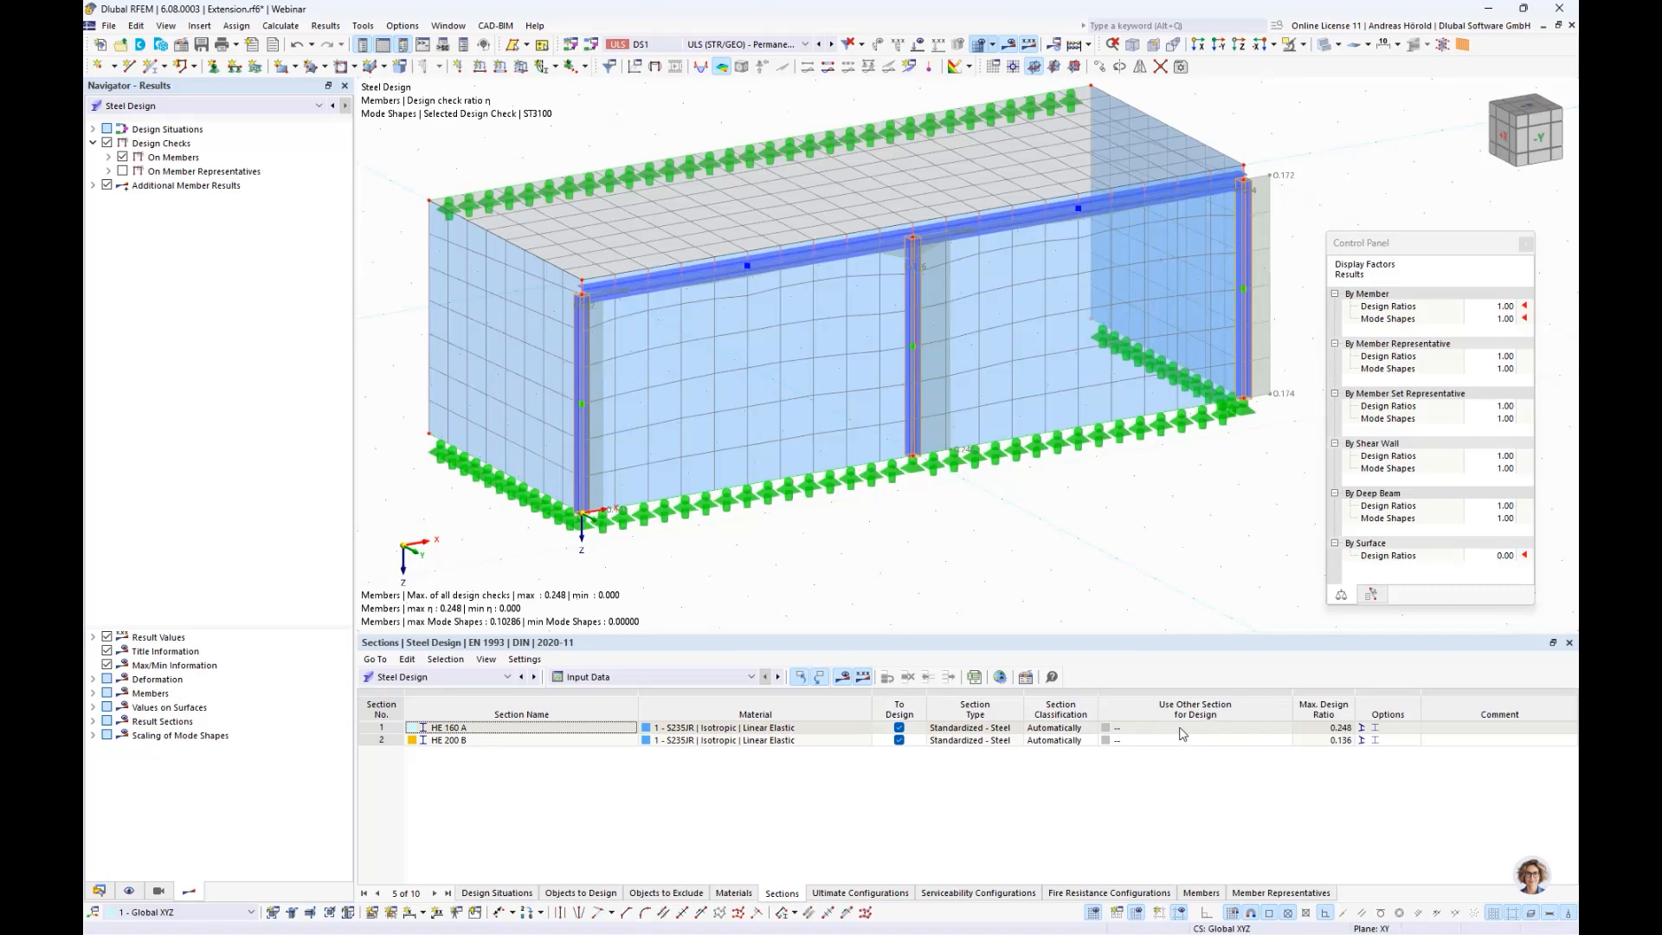
left_click(1268, 730)
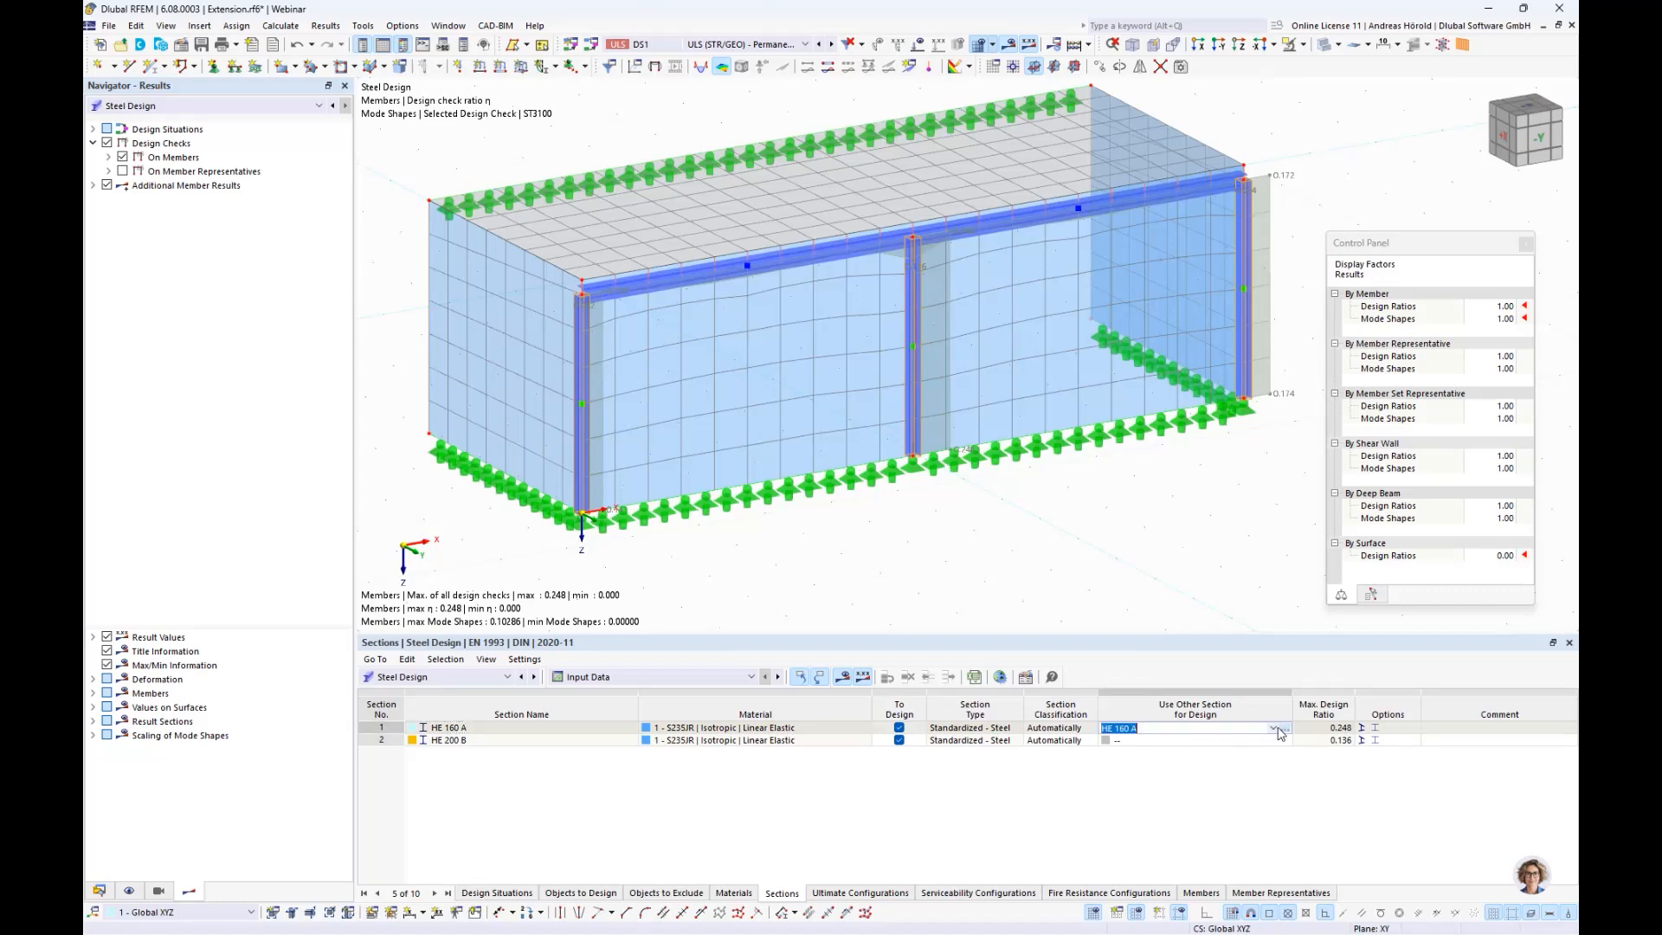
left_click(1274, 730)
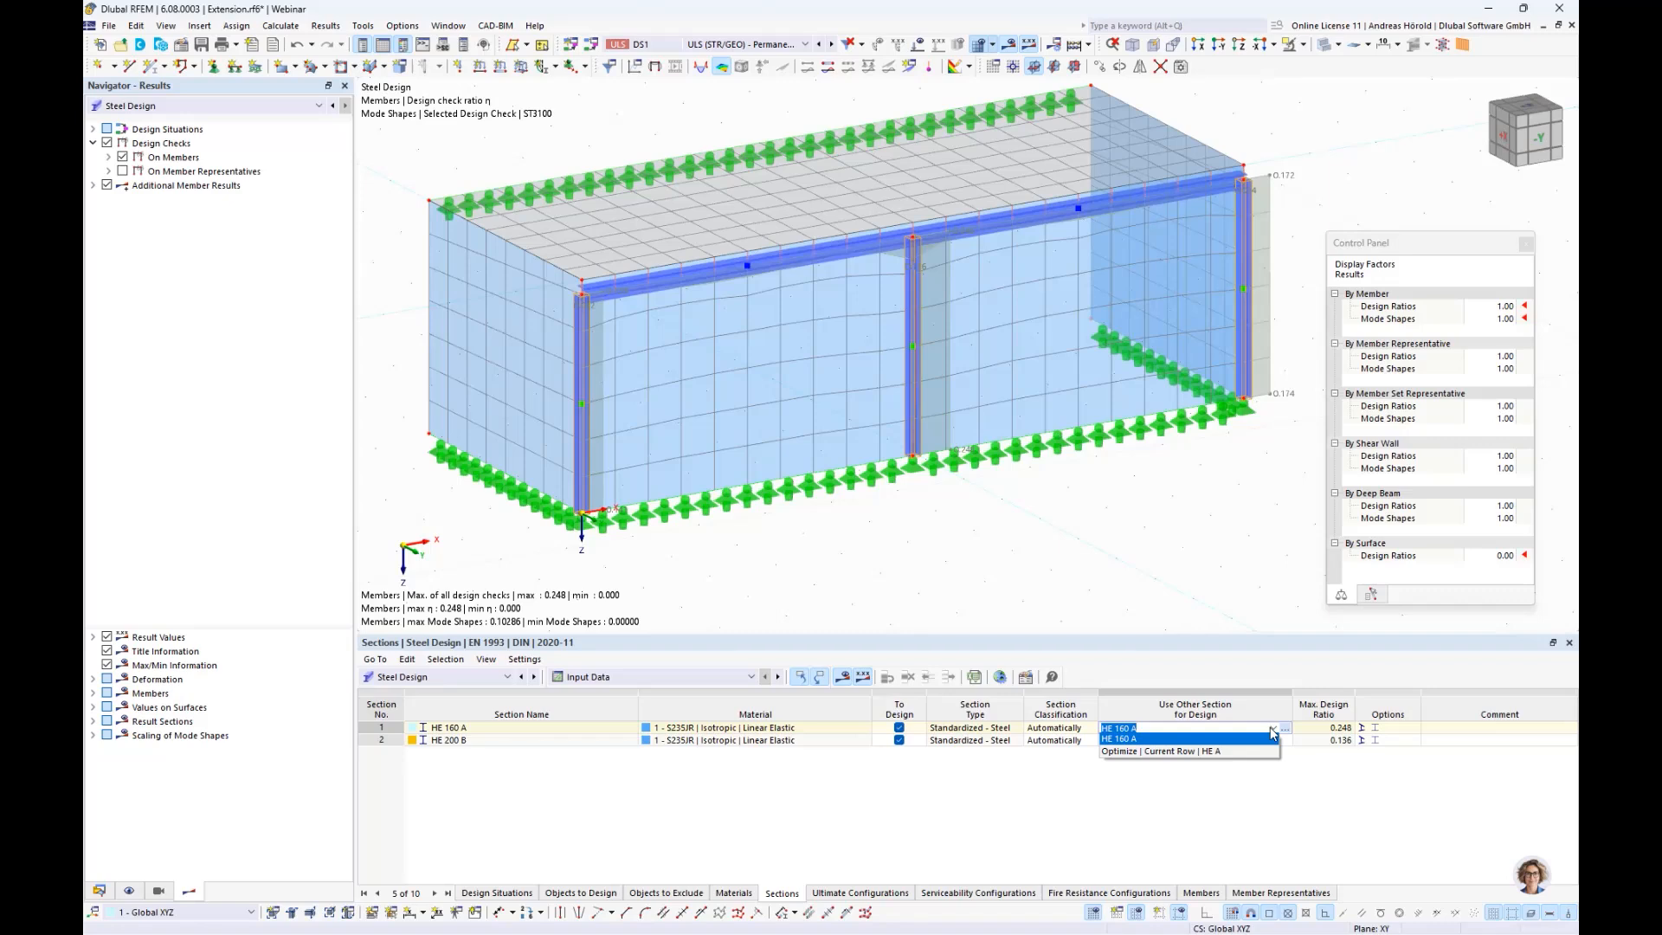
left_click(1230, 750)
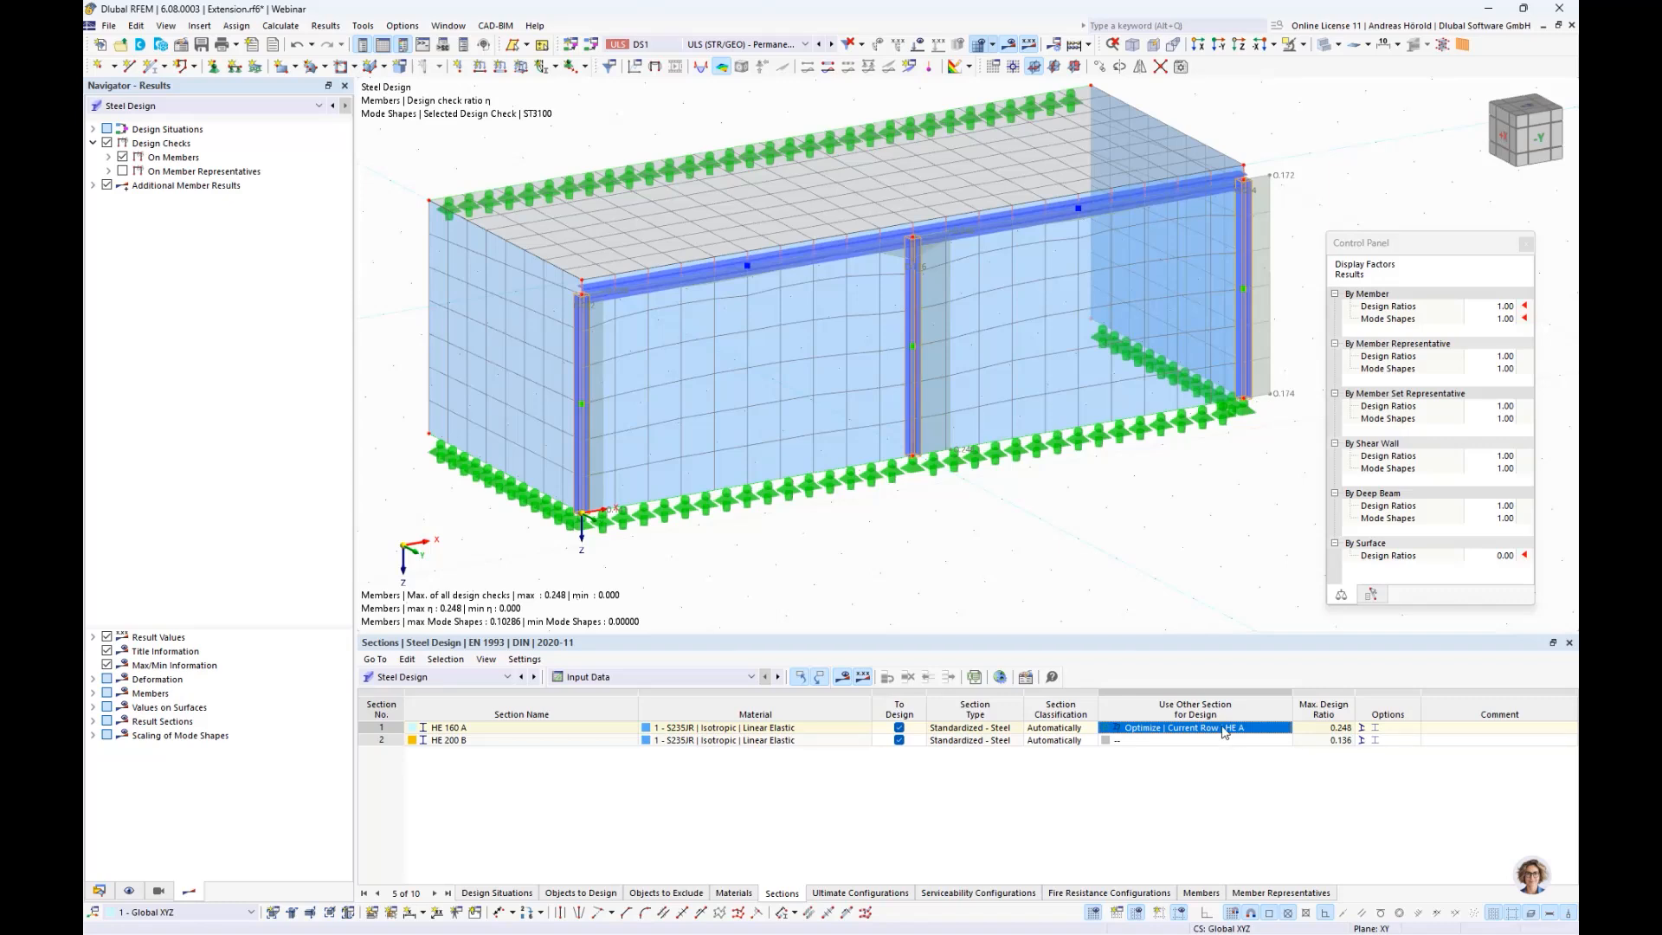
- Calculate the steel design with the section optimization and check the optimized section in the sections input data
left_click(1090, 45)
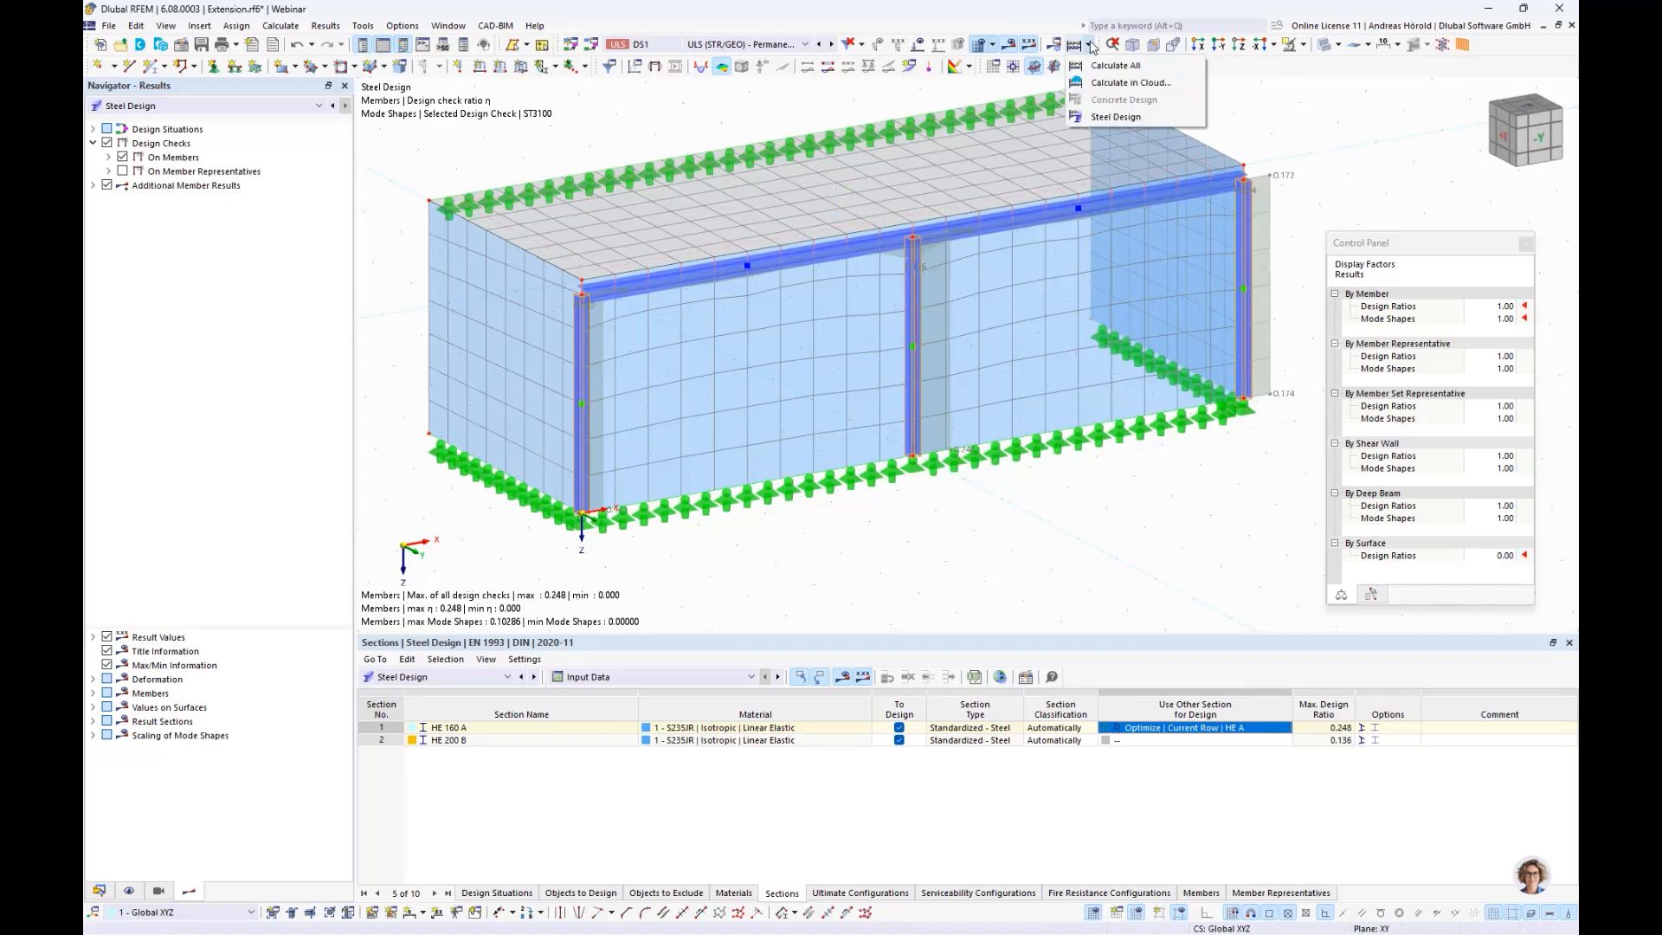
left_click(1112, 117)
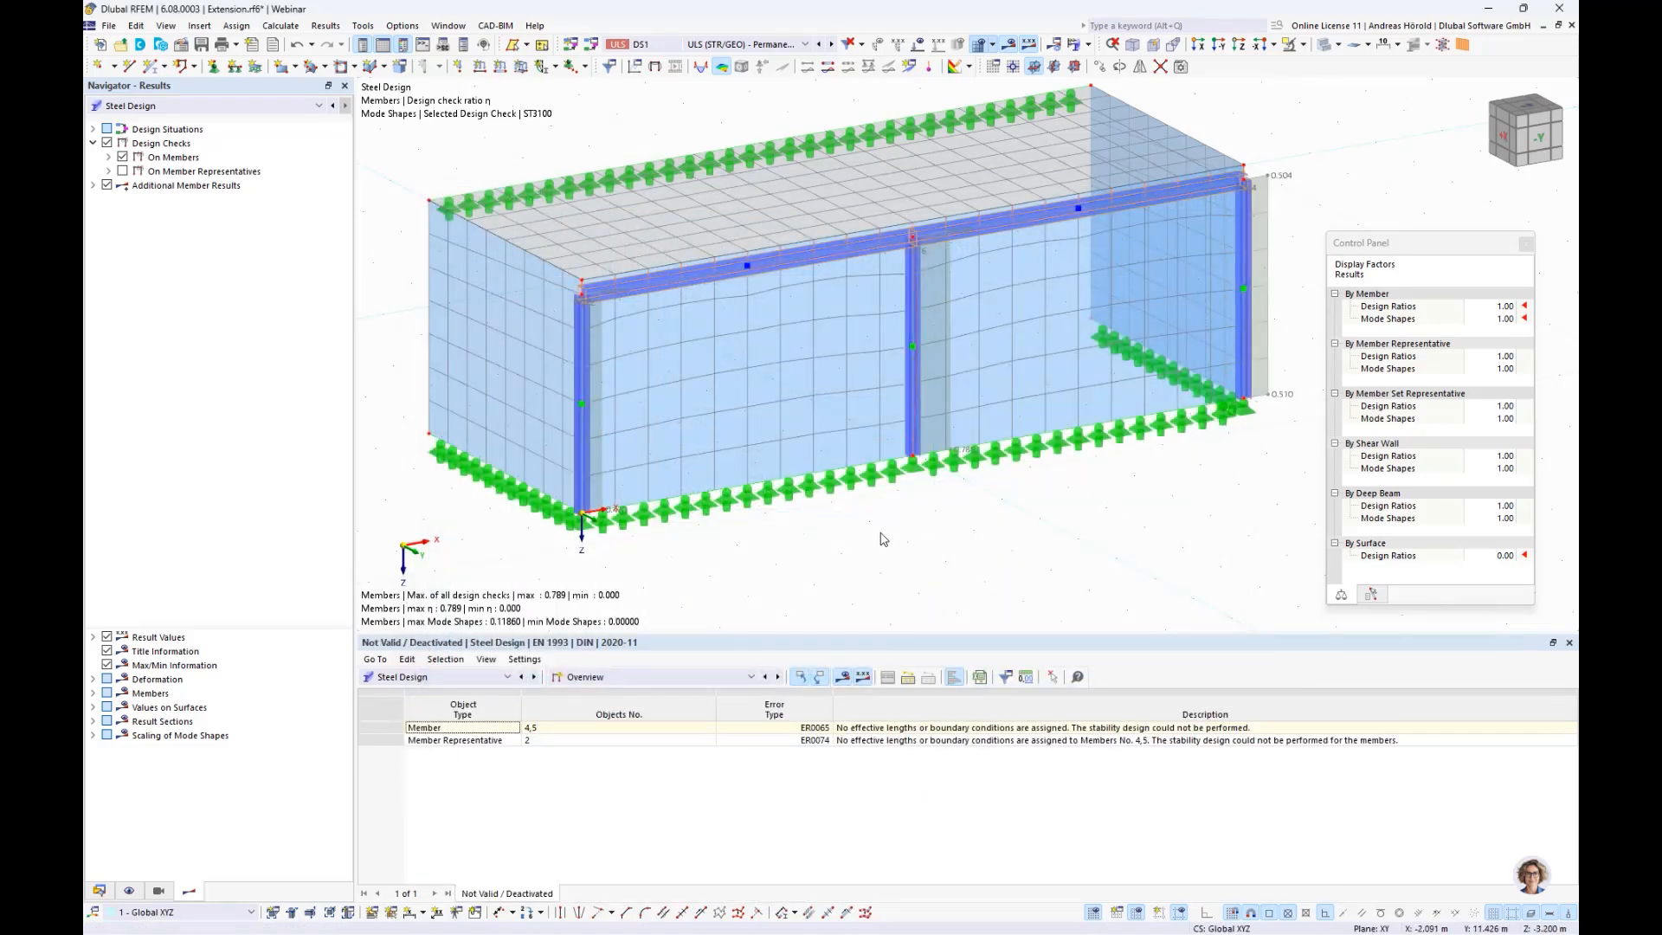
left_click(712, 677)
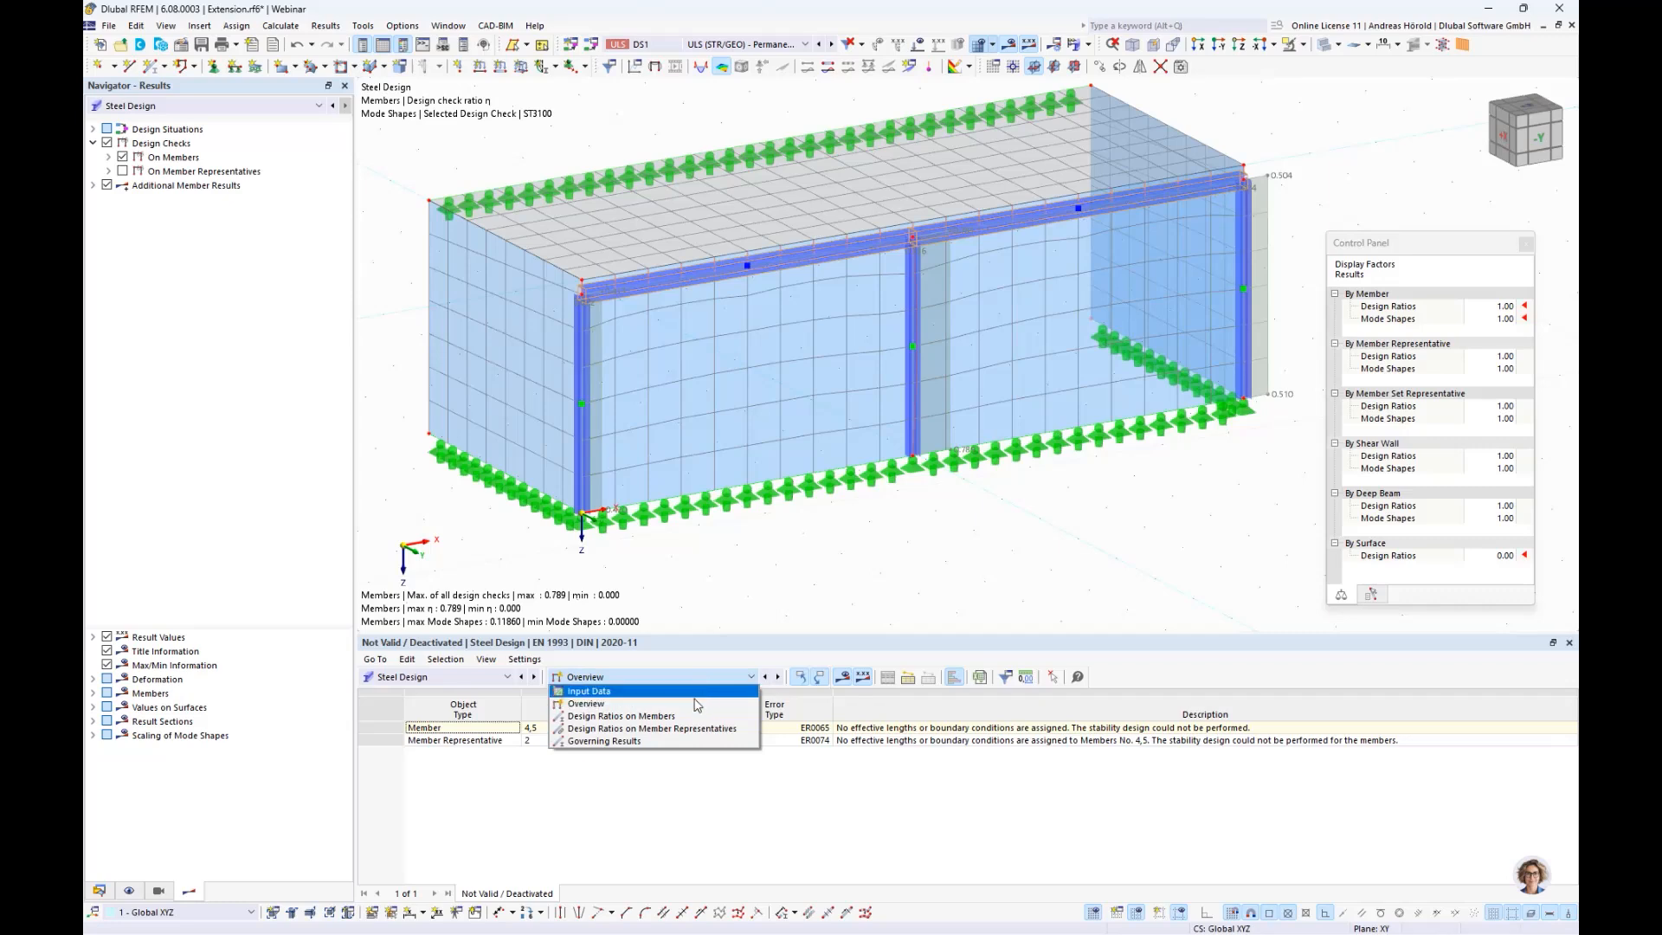
left_click(680, 693)
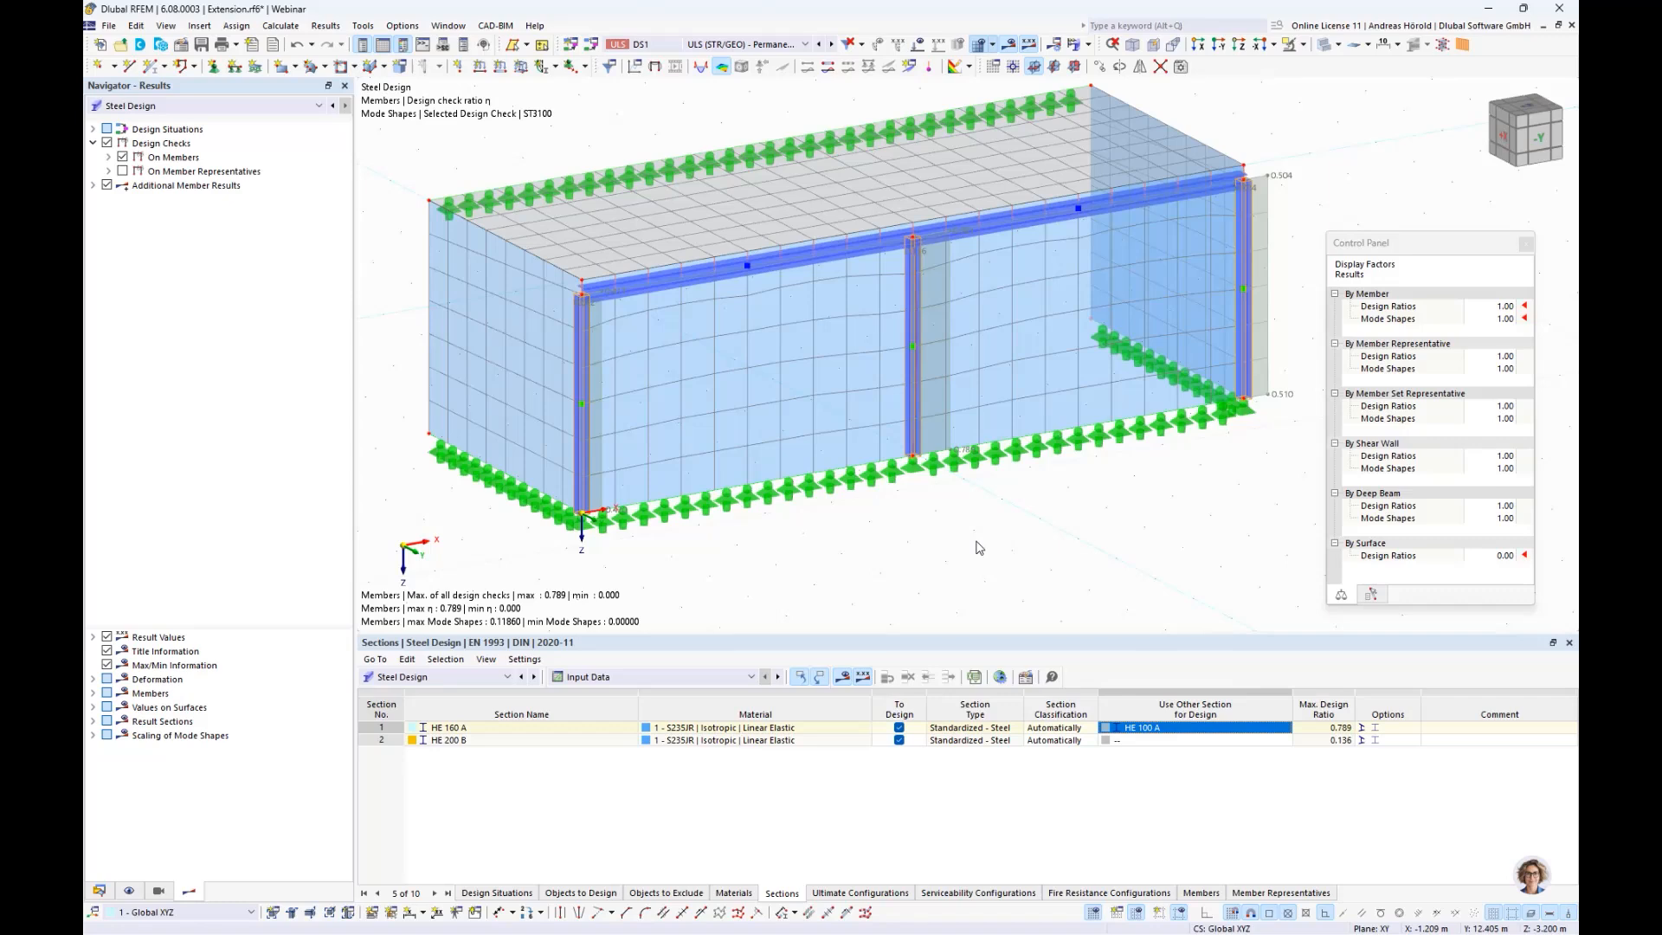
- Use the optimized HE 100 A section in the model, accept deleting all results and the mesh, and recalculate the results
right_click(1236, 729)
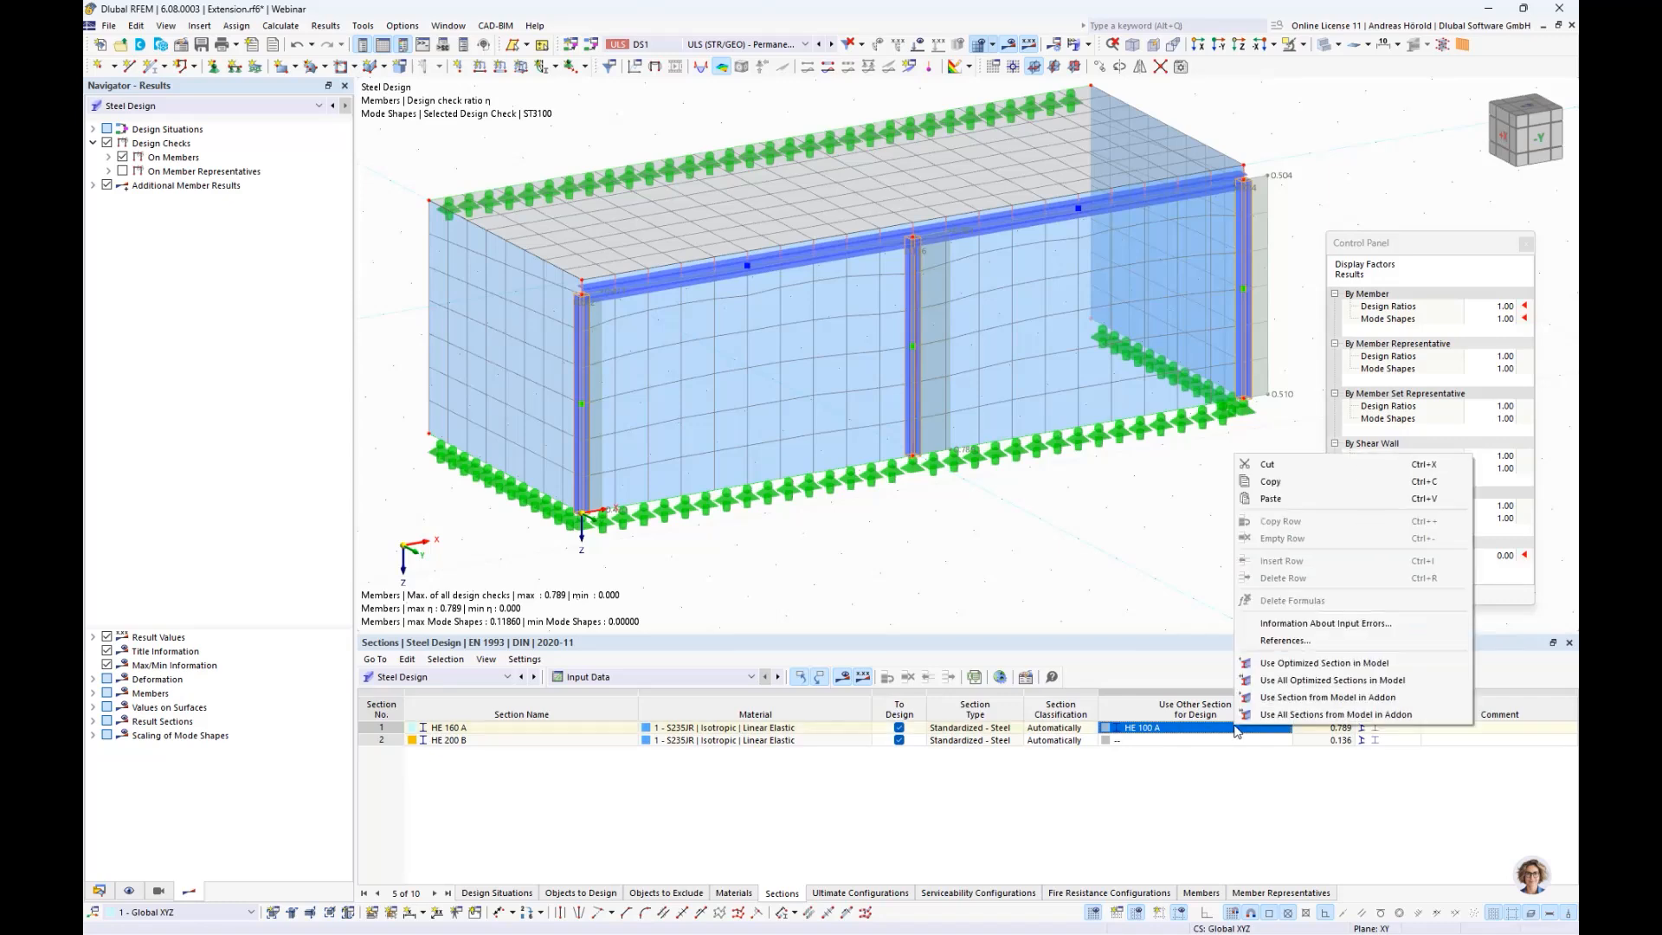
left_click(1349, 664)
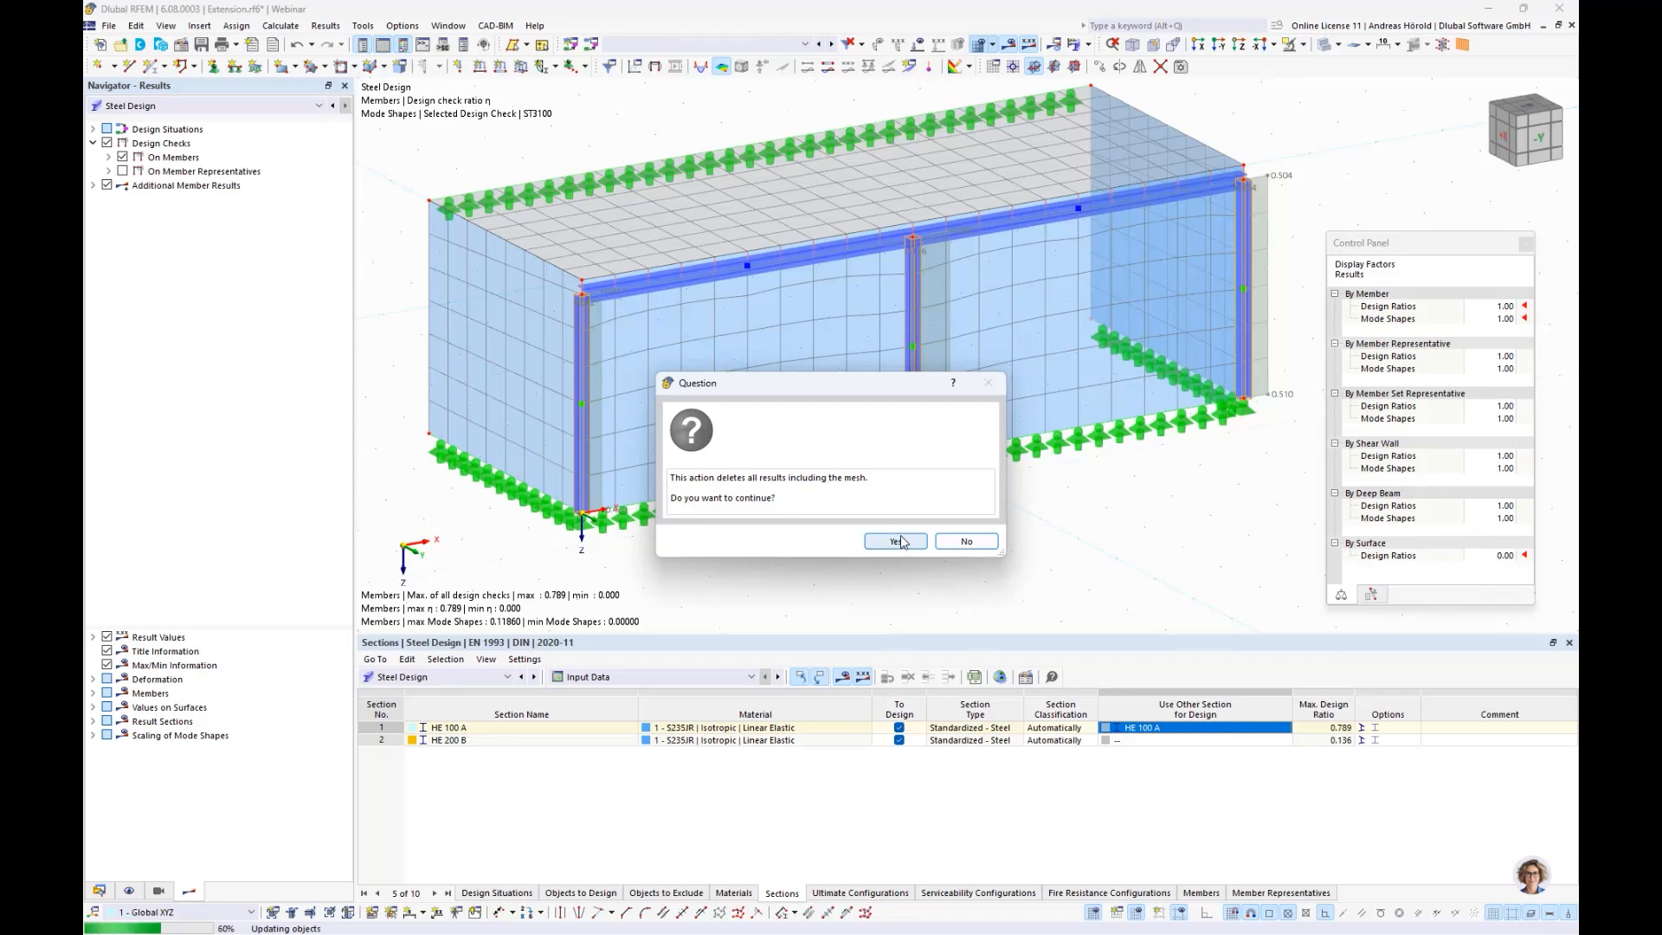
left_click(896, 541)
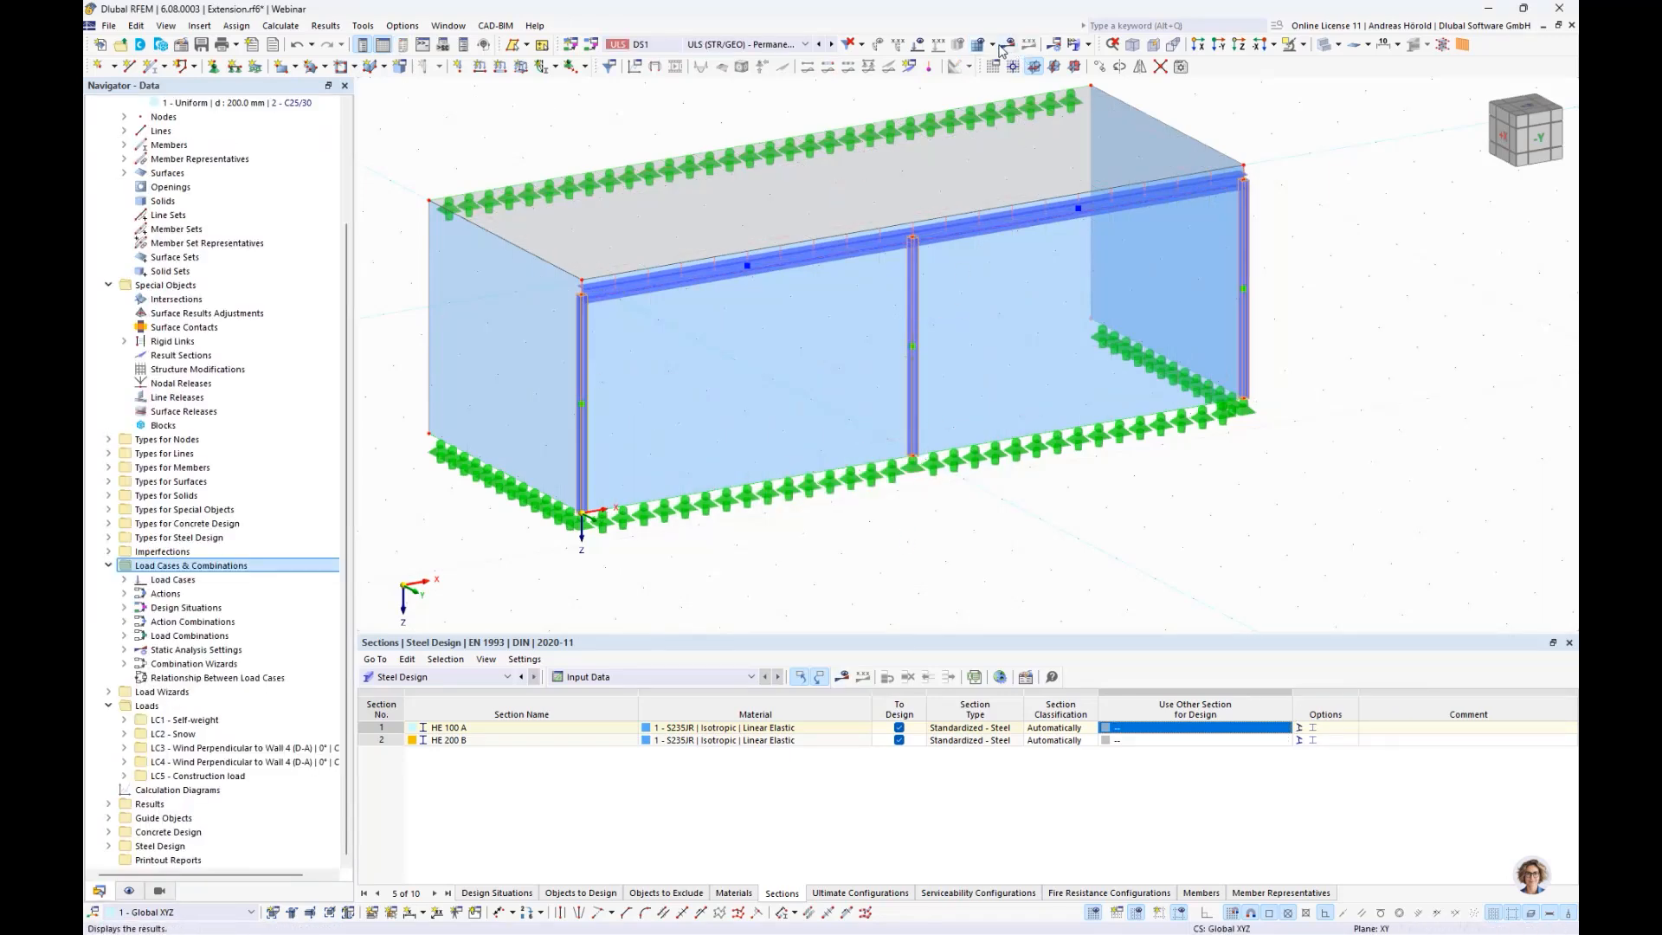
left_click(843, 680)
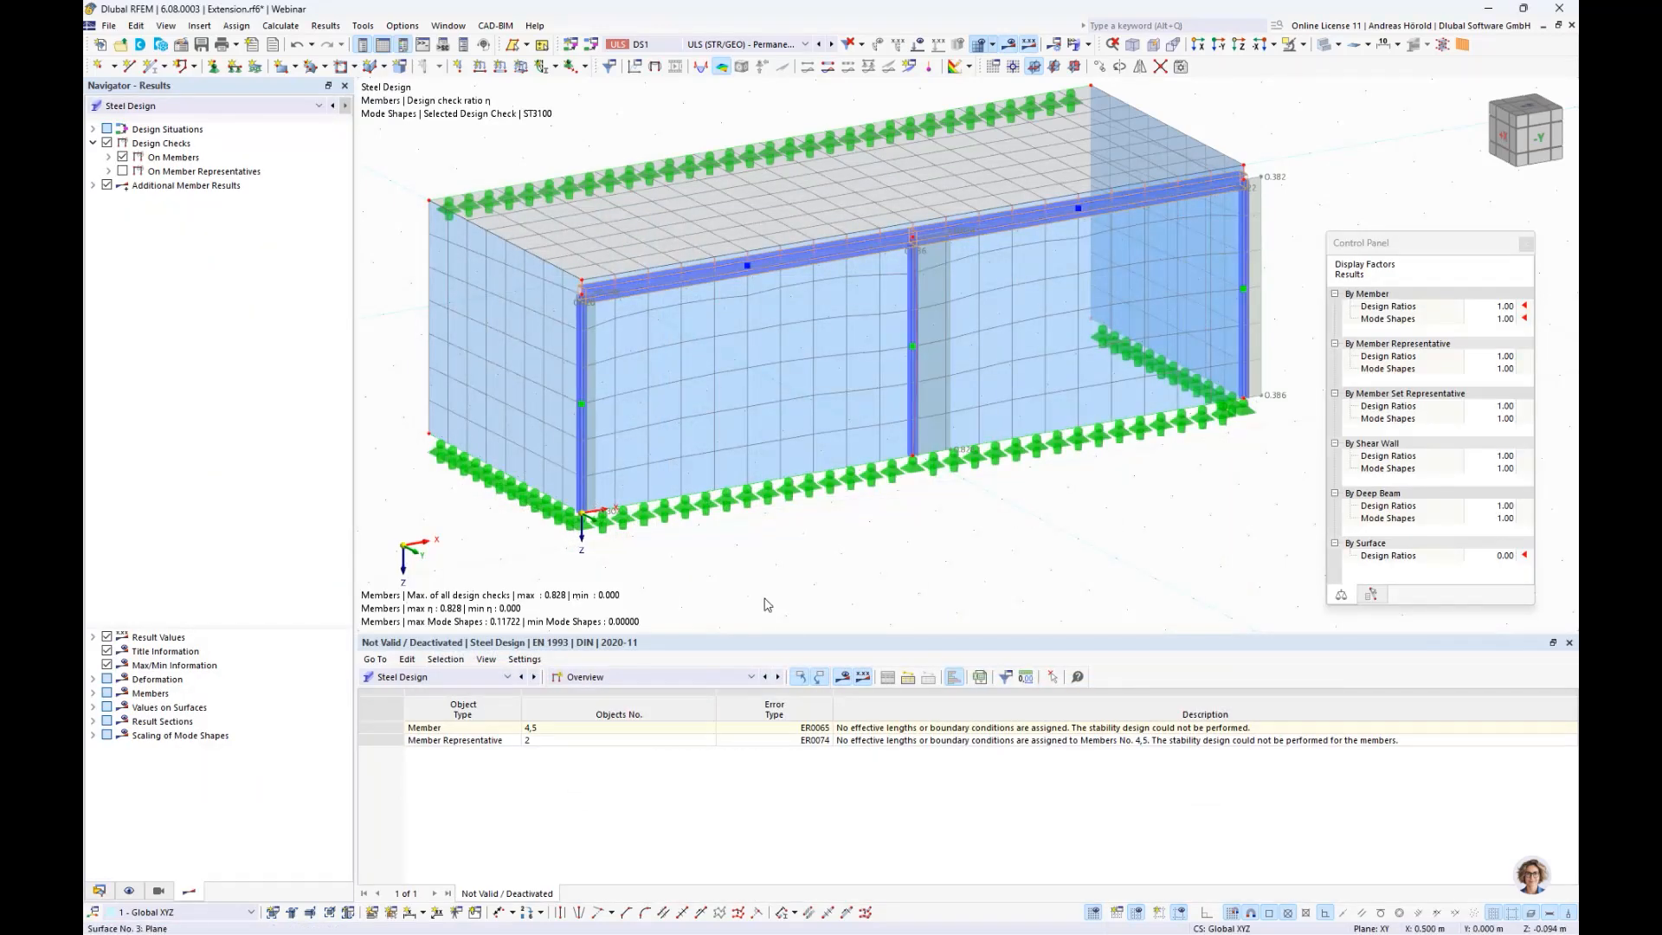
- Review the maximum design ratios in the sections input data and list the recalculated design ratios on members by section
left_click(651, 676)
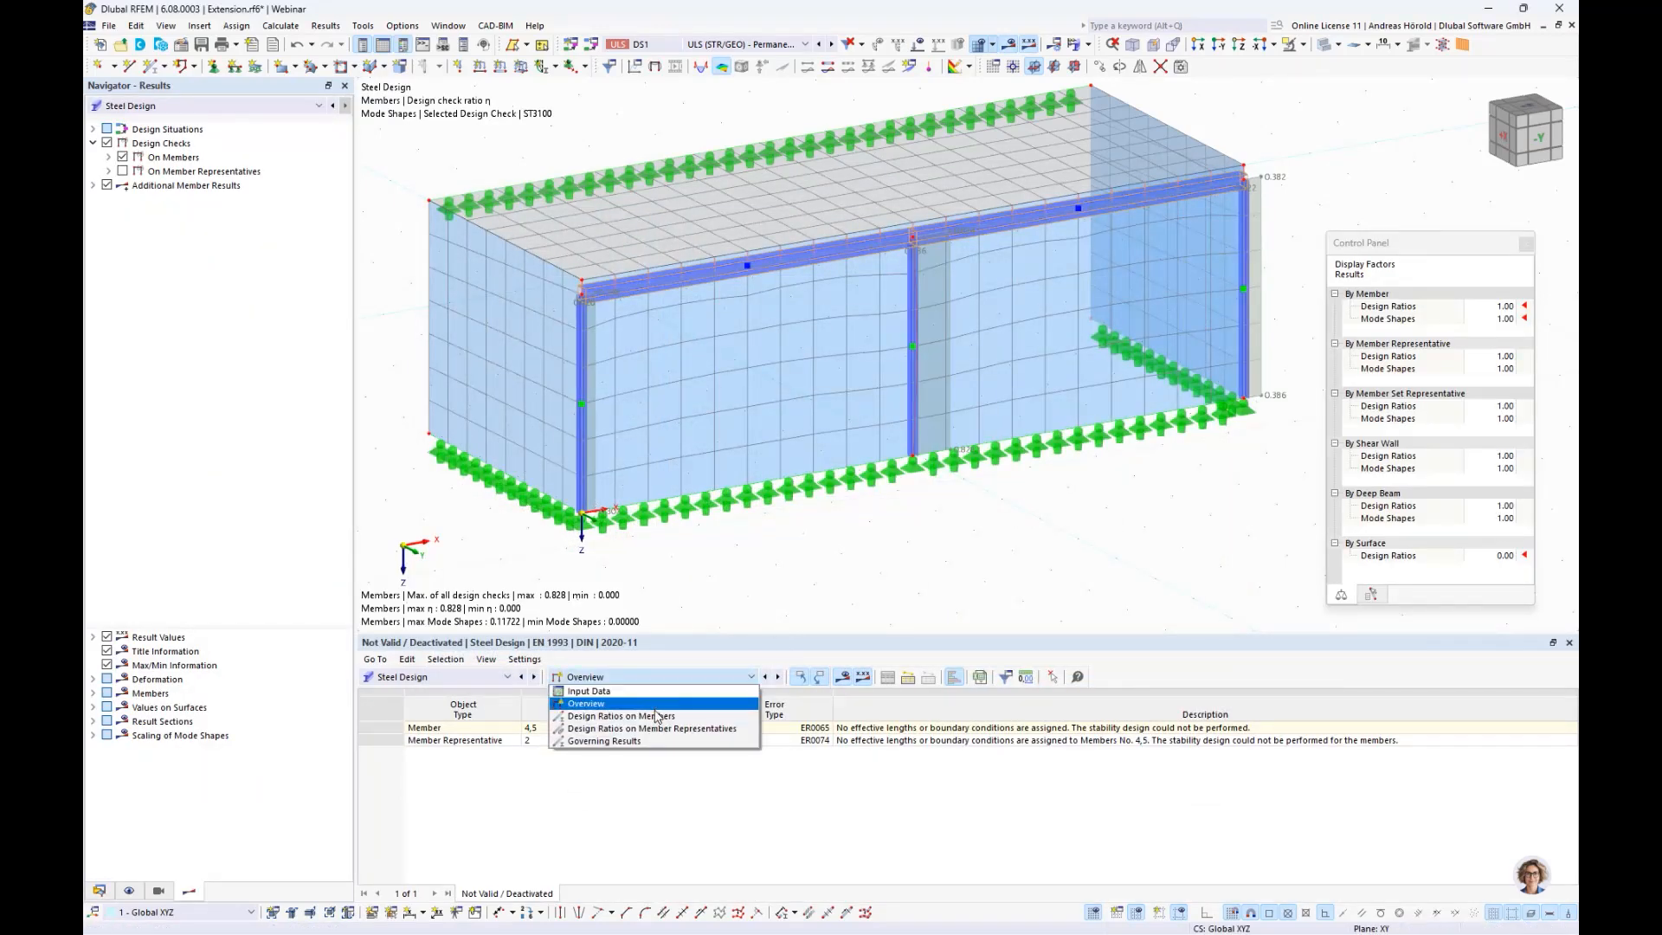
left_click(667, 692)
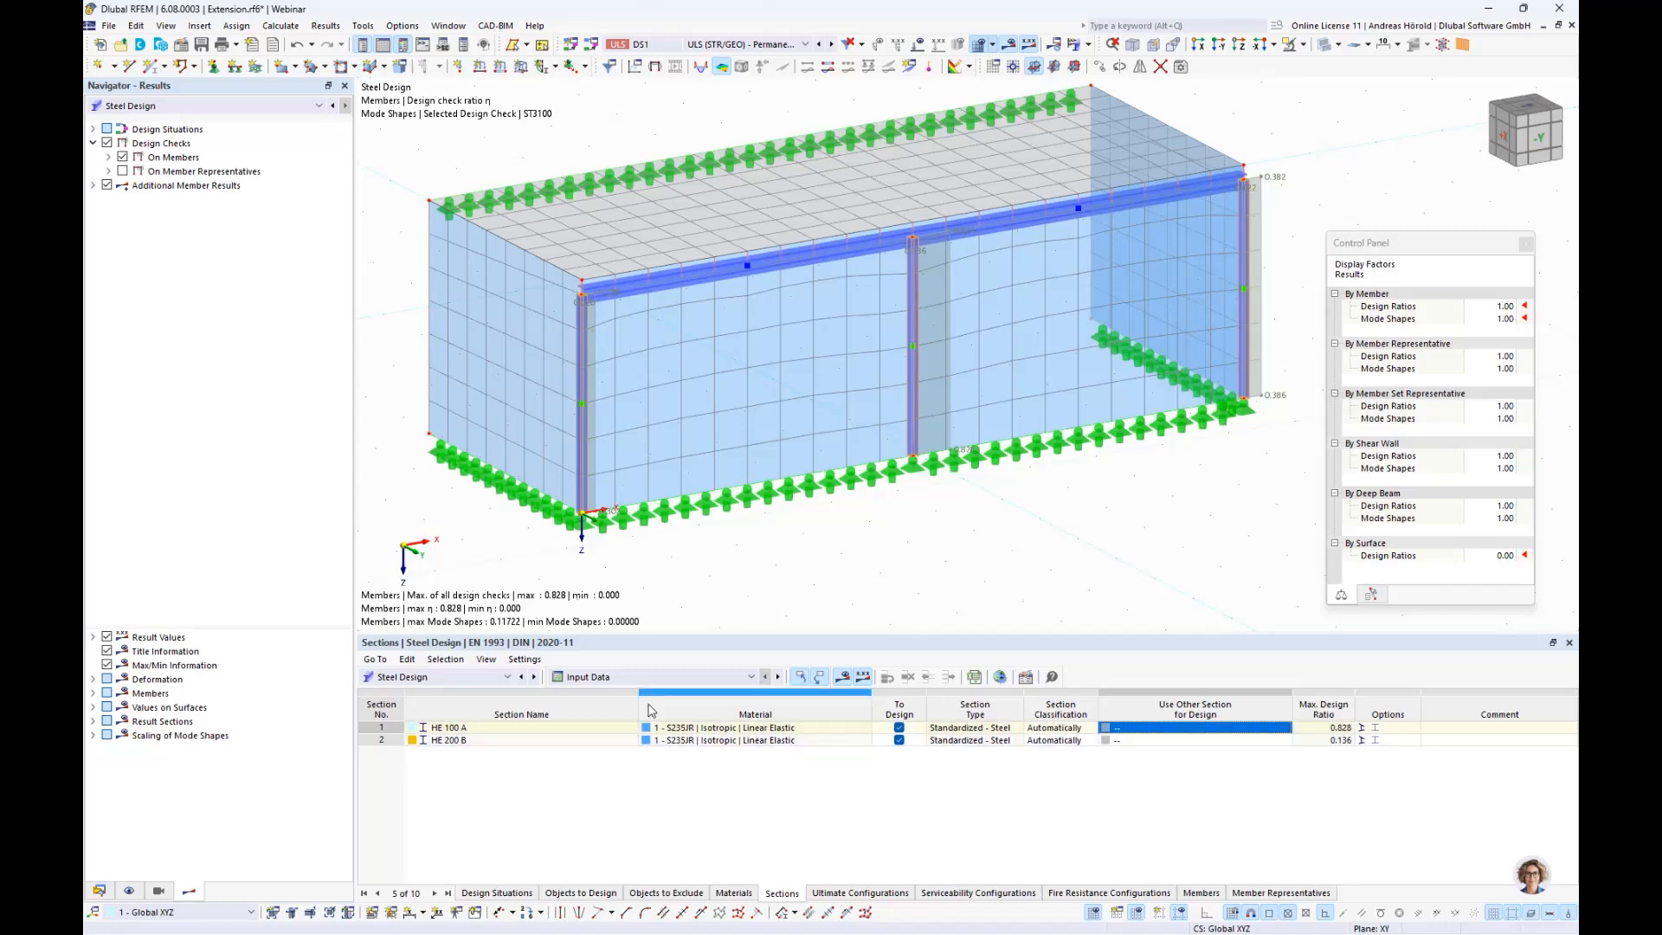
left_click(652, 676)
left_click(648, 717)
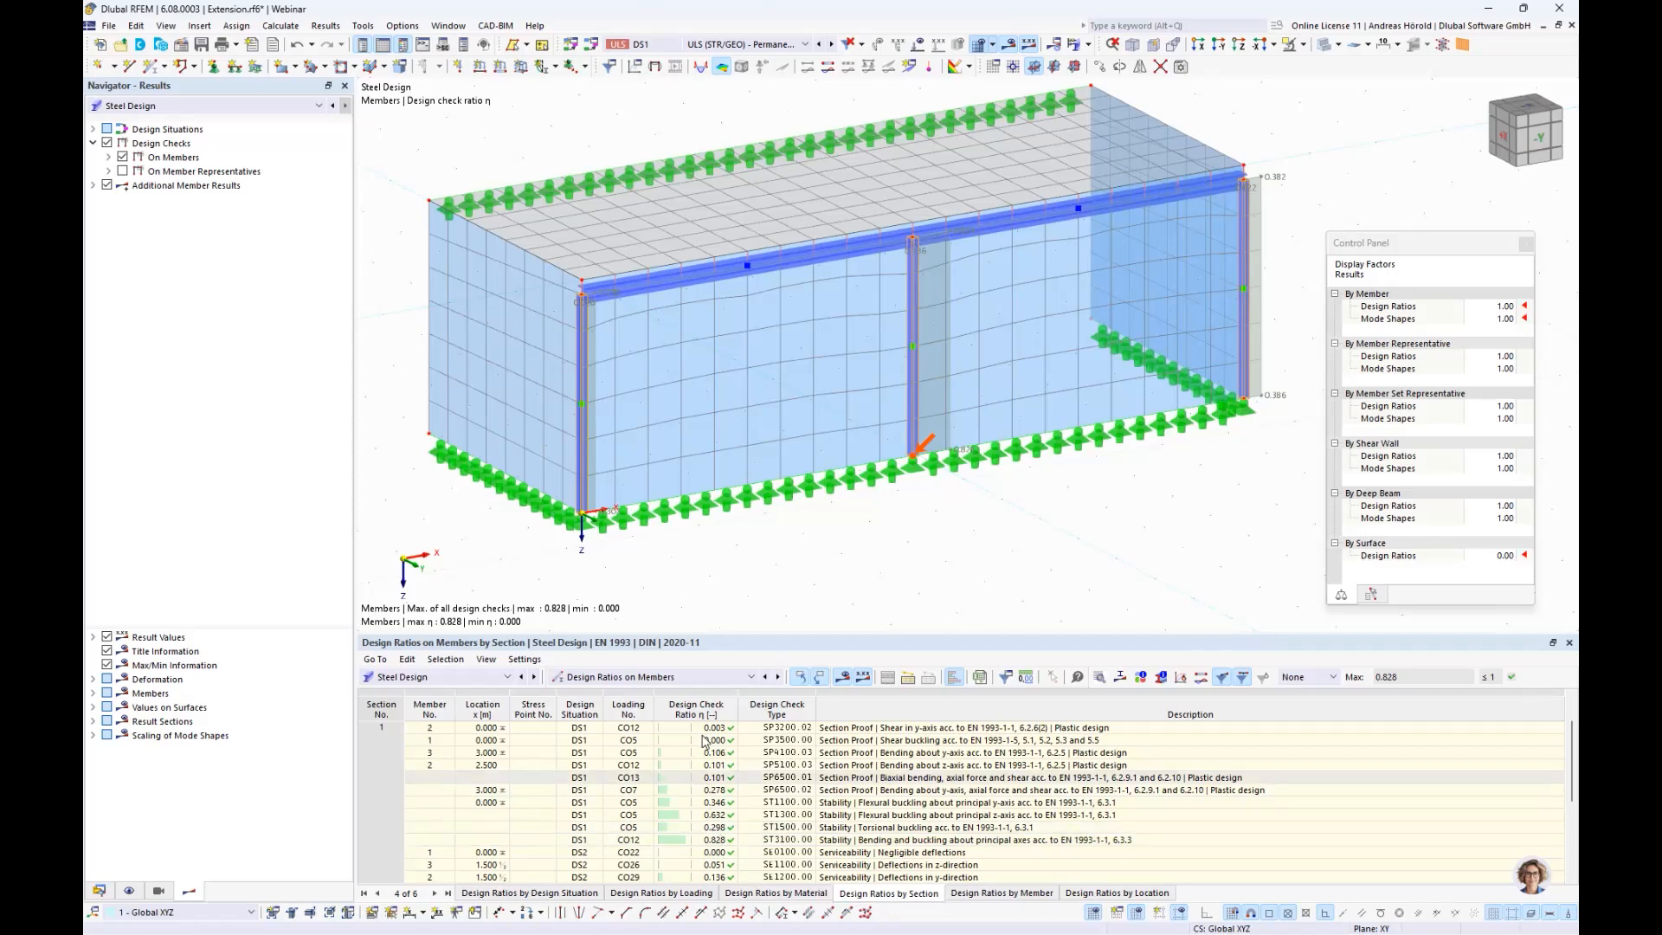
- Open roof slab surface 1 for editing and review its concrete cover, durability exposure classes and reinforcement directions
double_click(584, 249)
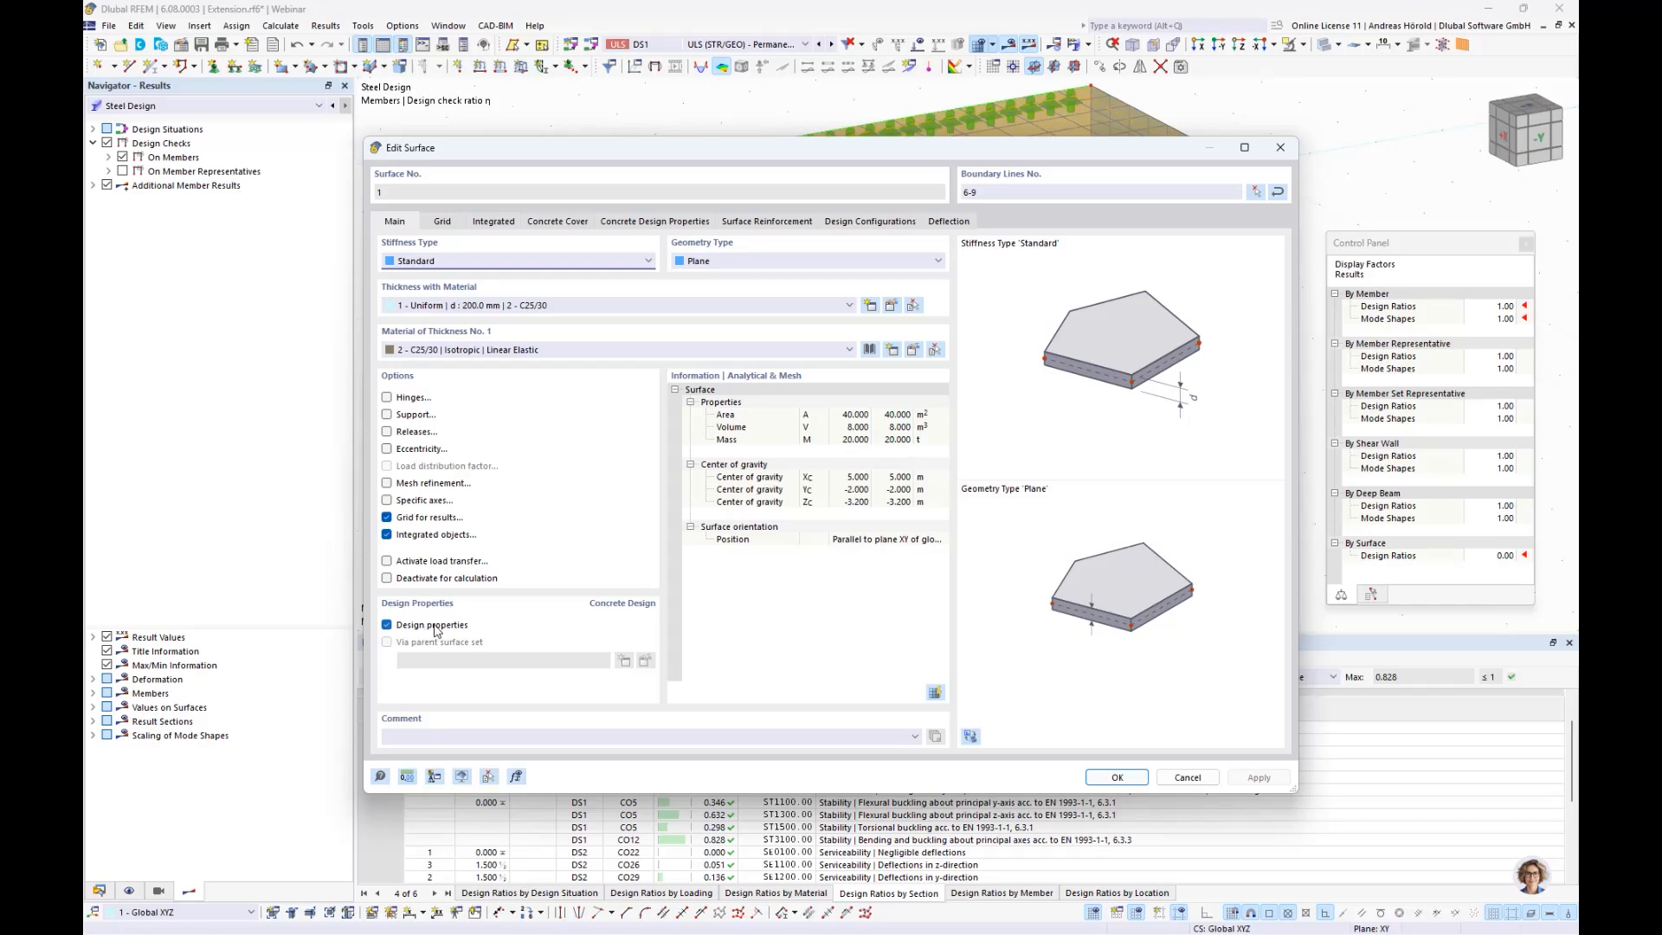
left_click(557, 221)
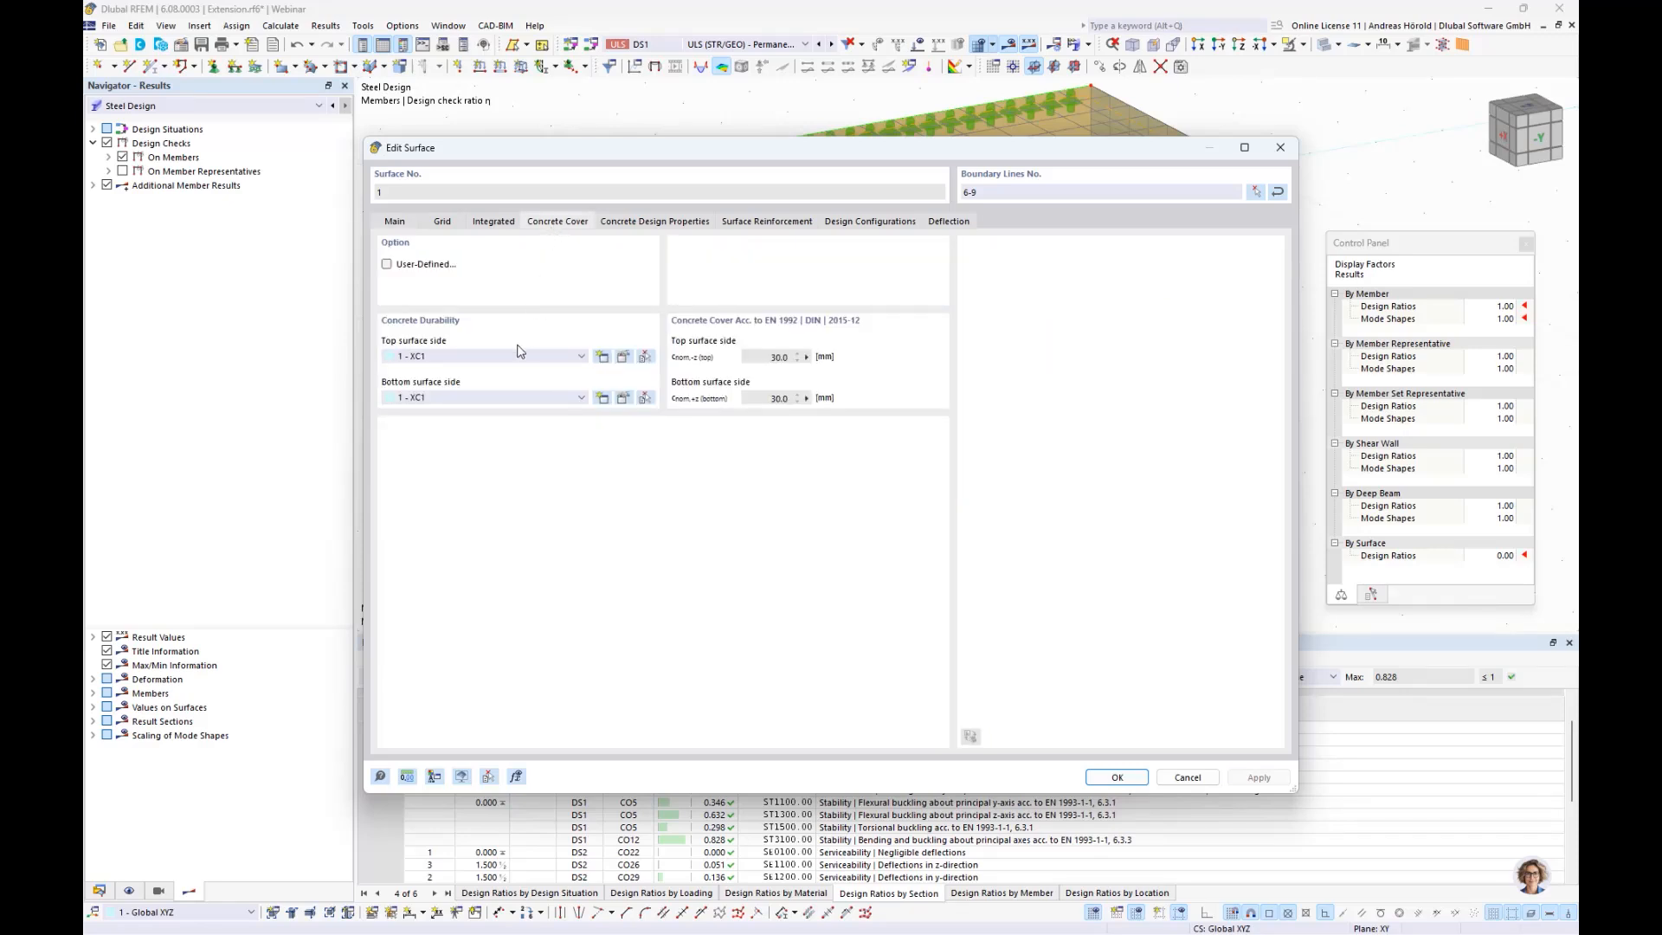
left_click(623, 358)
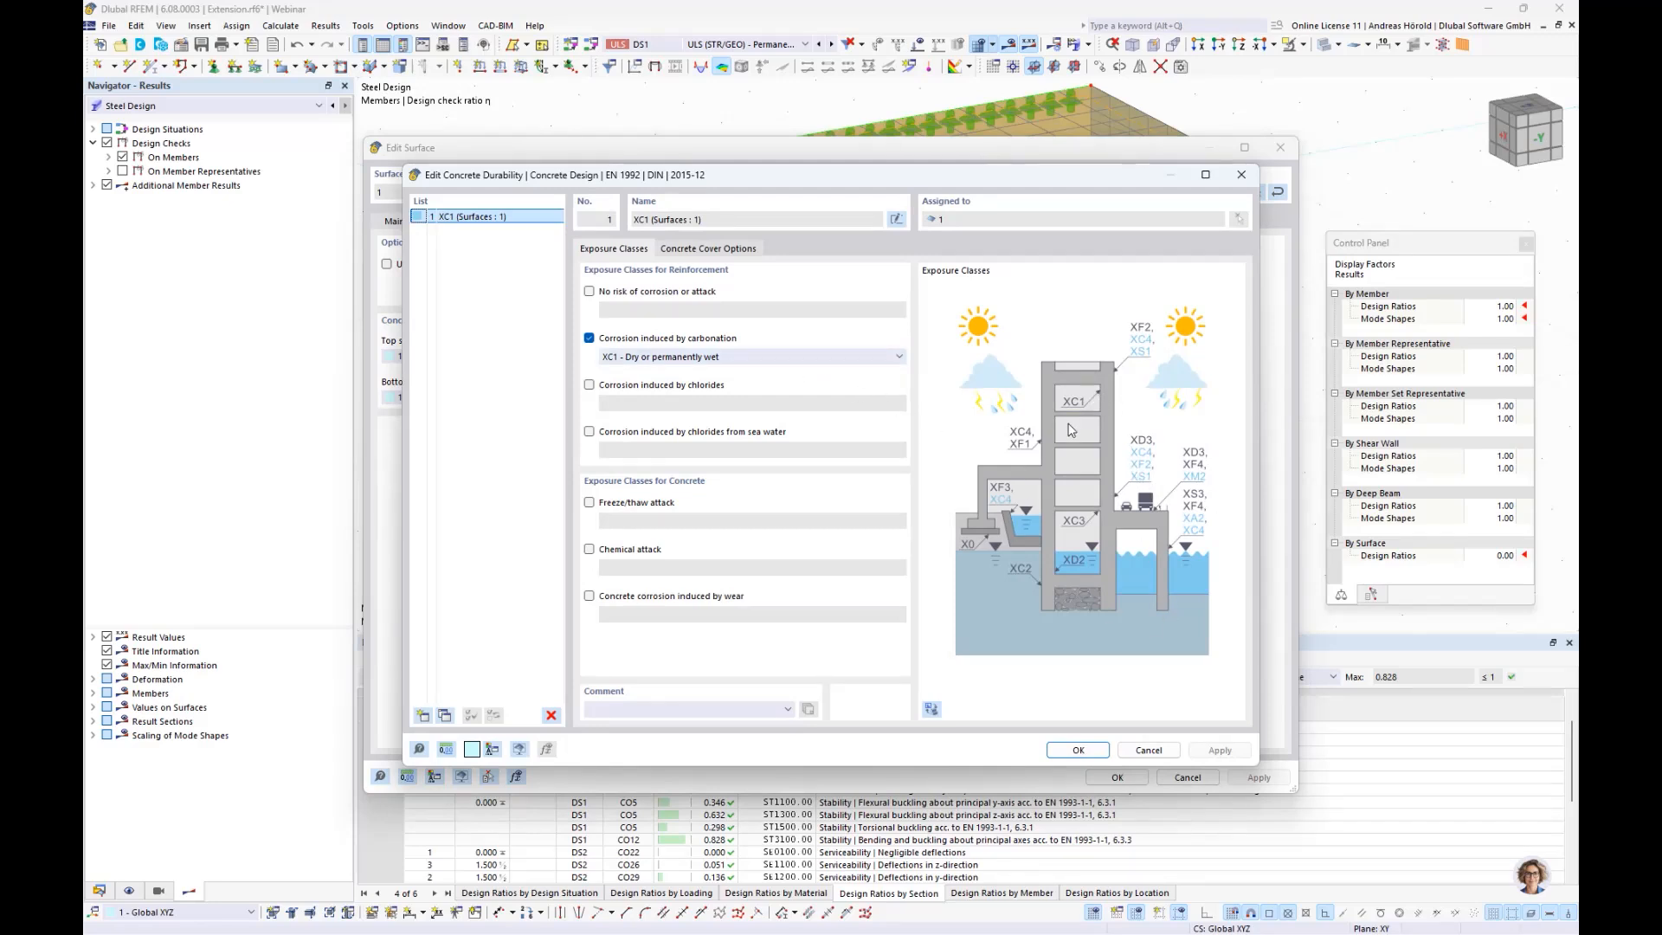
left_click(1147, 750)
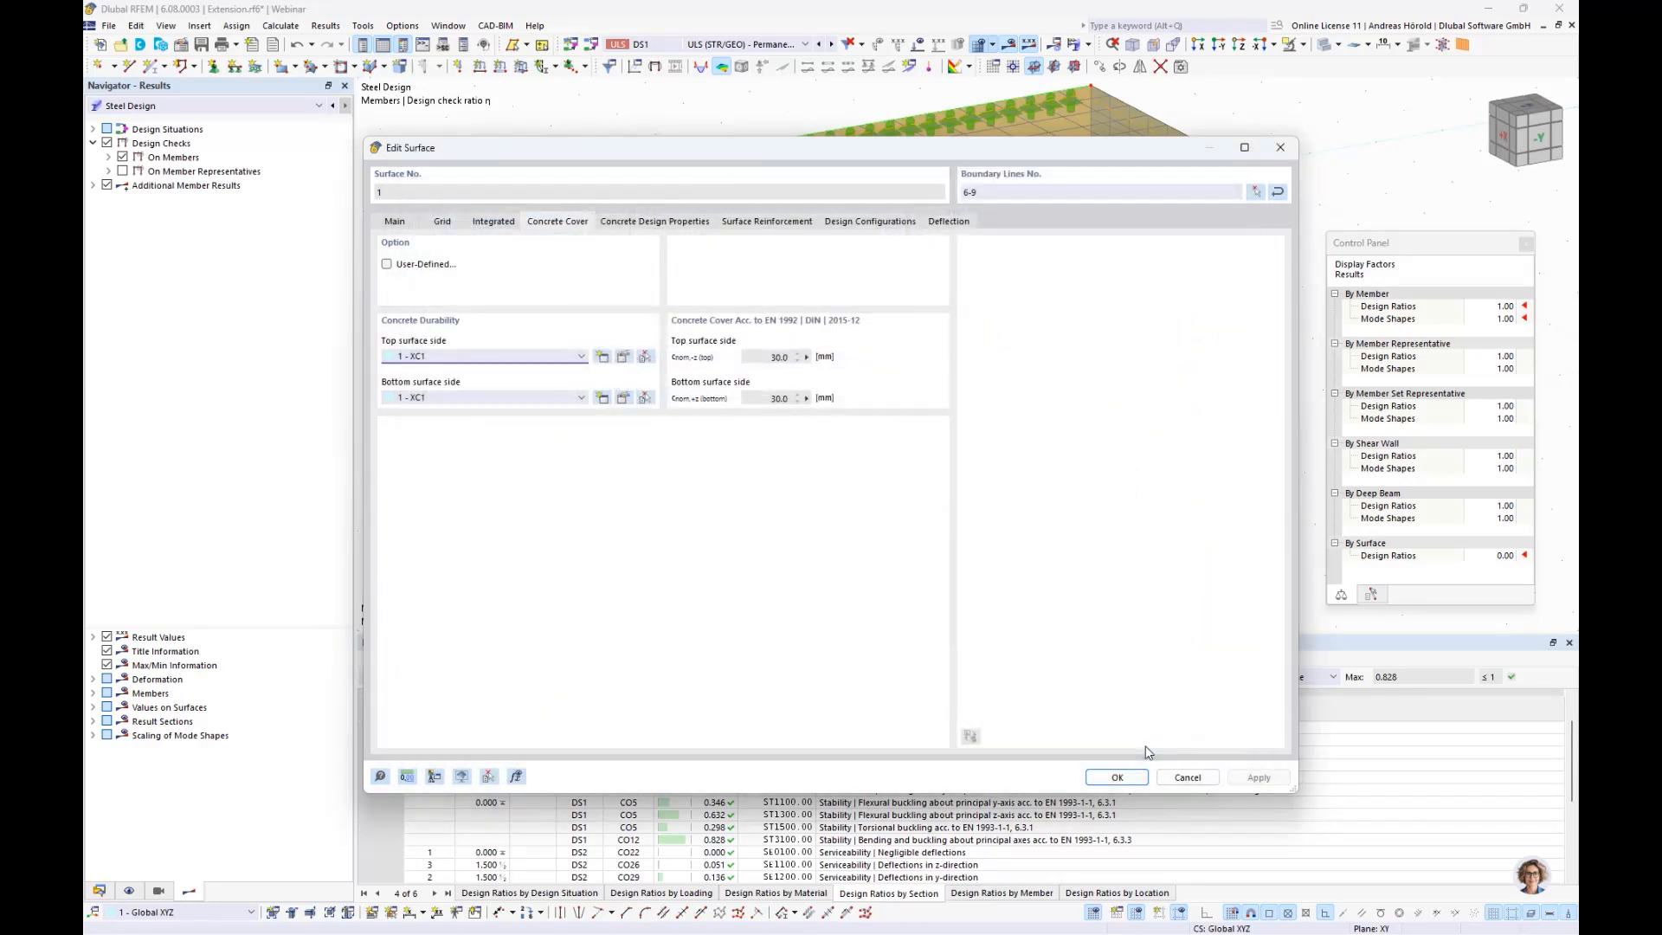
left_click(638, 222)
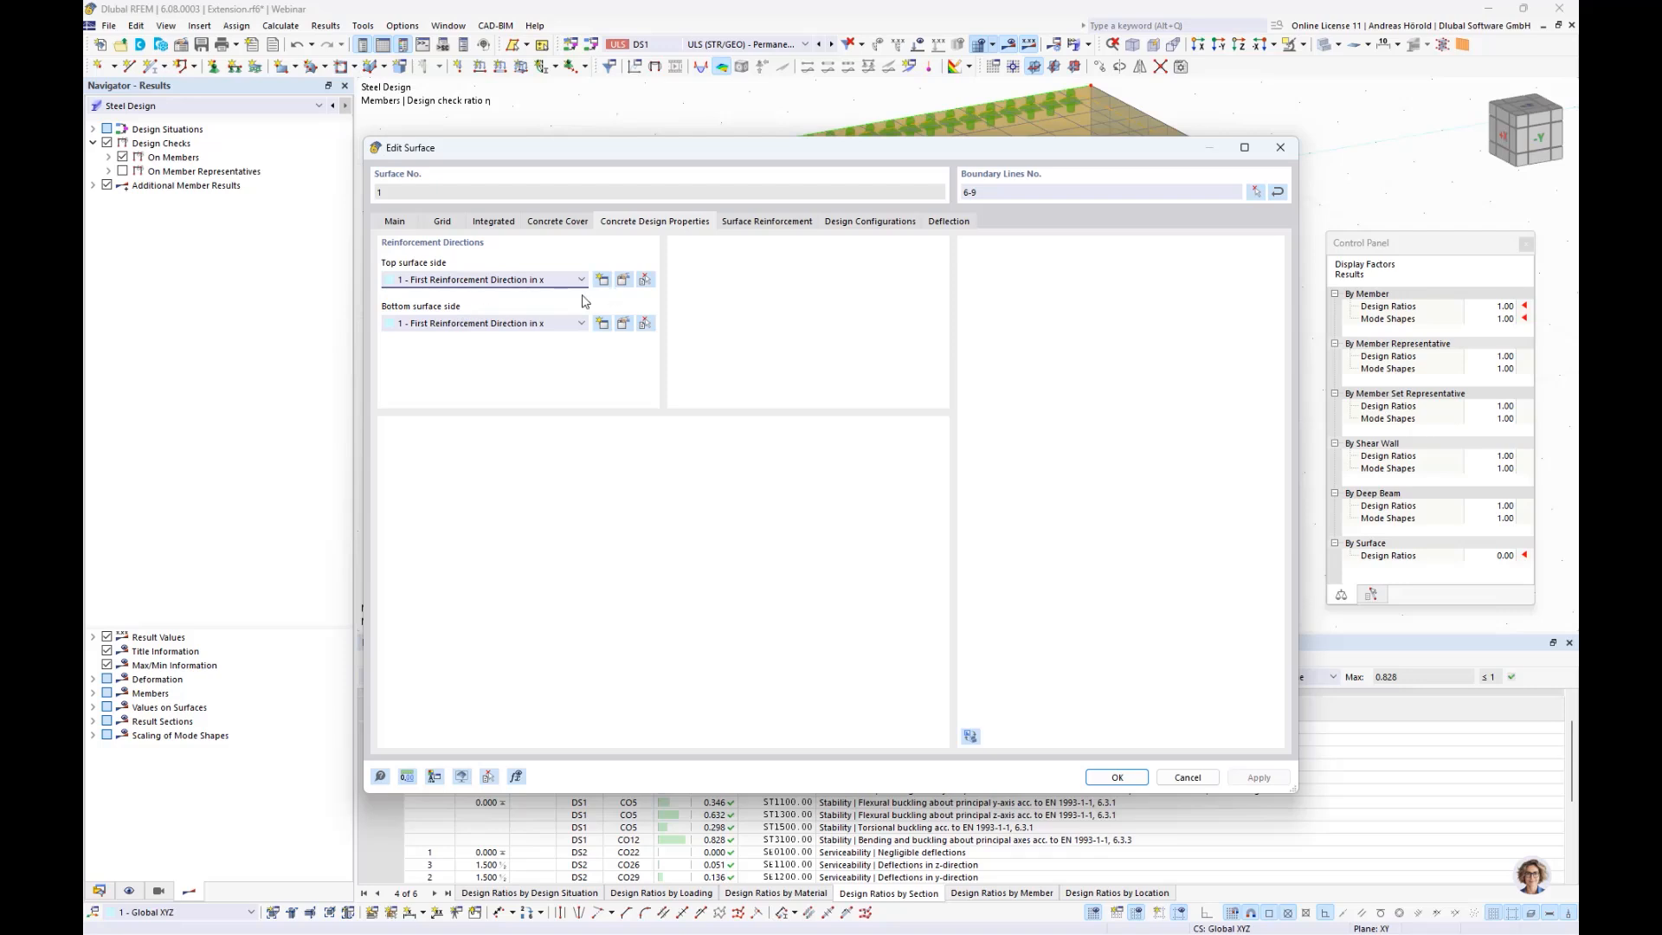
- Create a new surface reinforcement for surface 1 and assign it the reinforcing steel B500M(A) from the material library
left_click(761, 222)
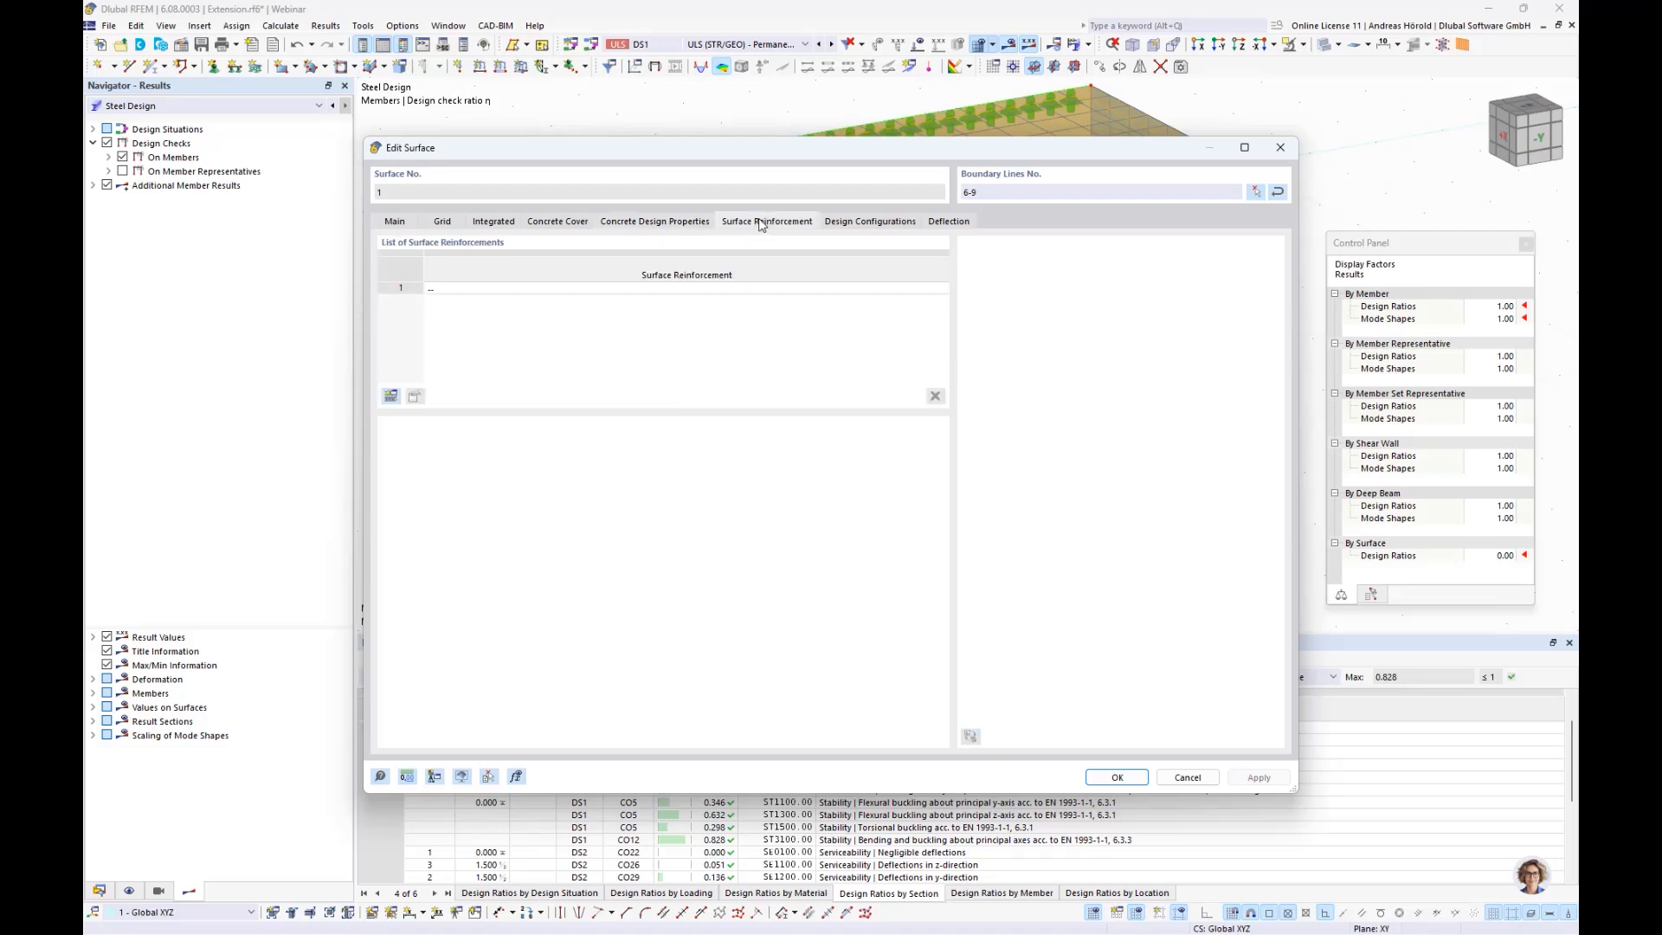
left_click(686, 289)
left_click(700, 292)
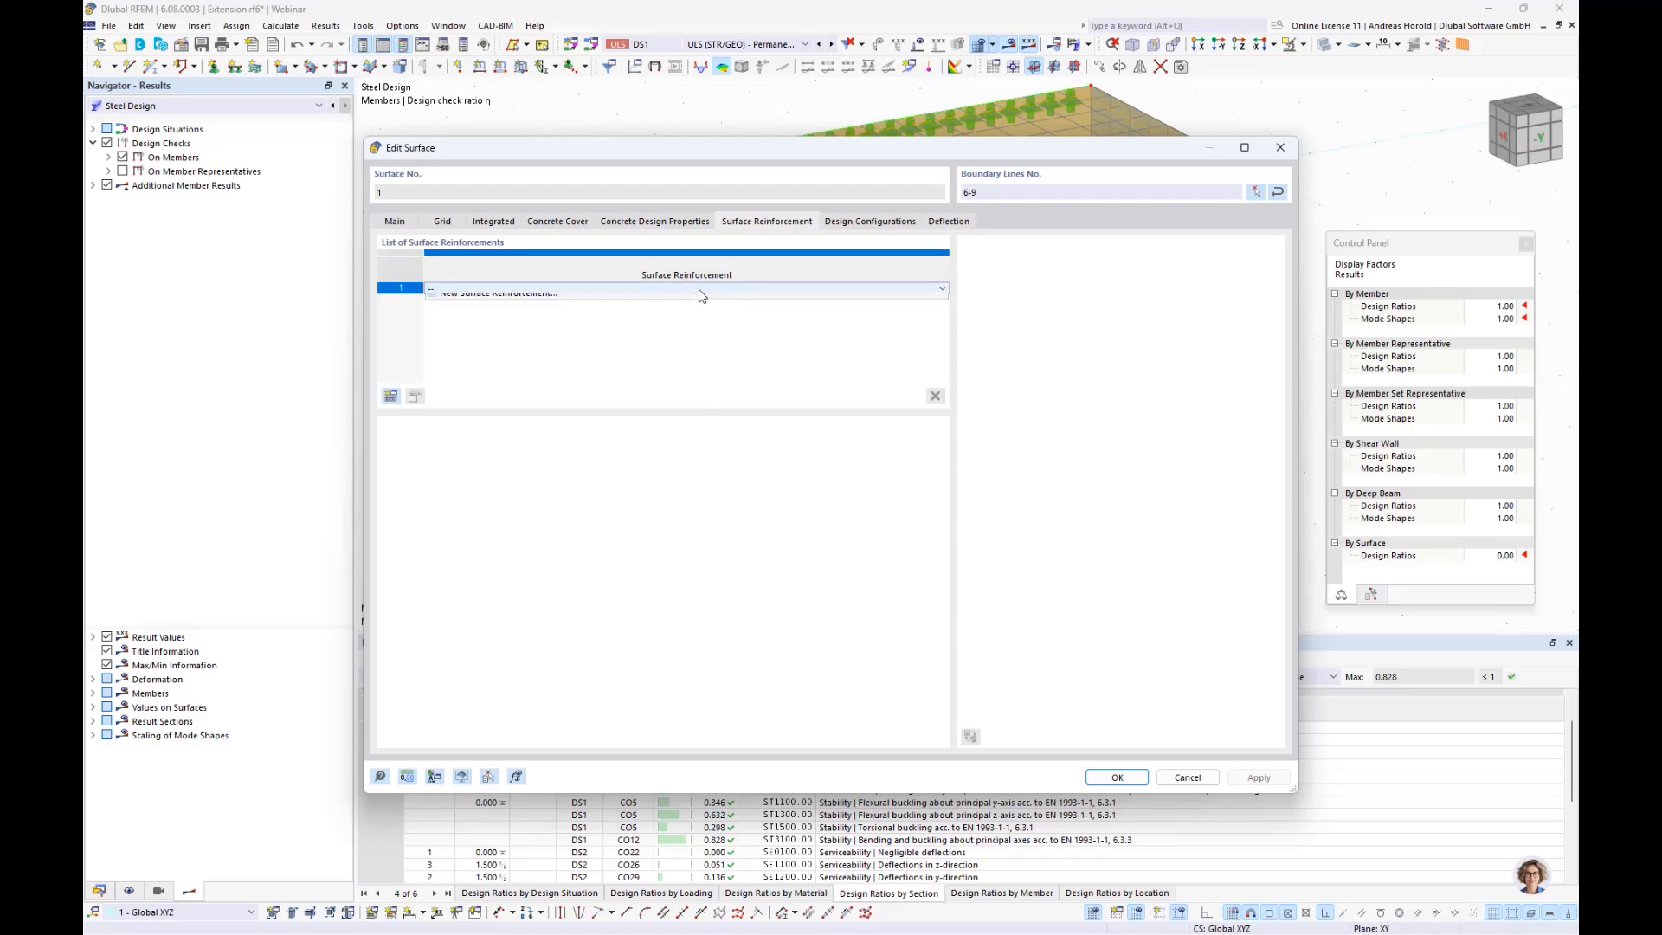
left_click(688, 312)
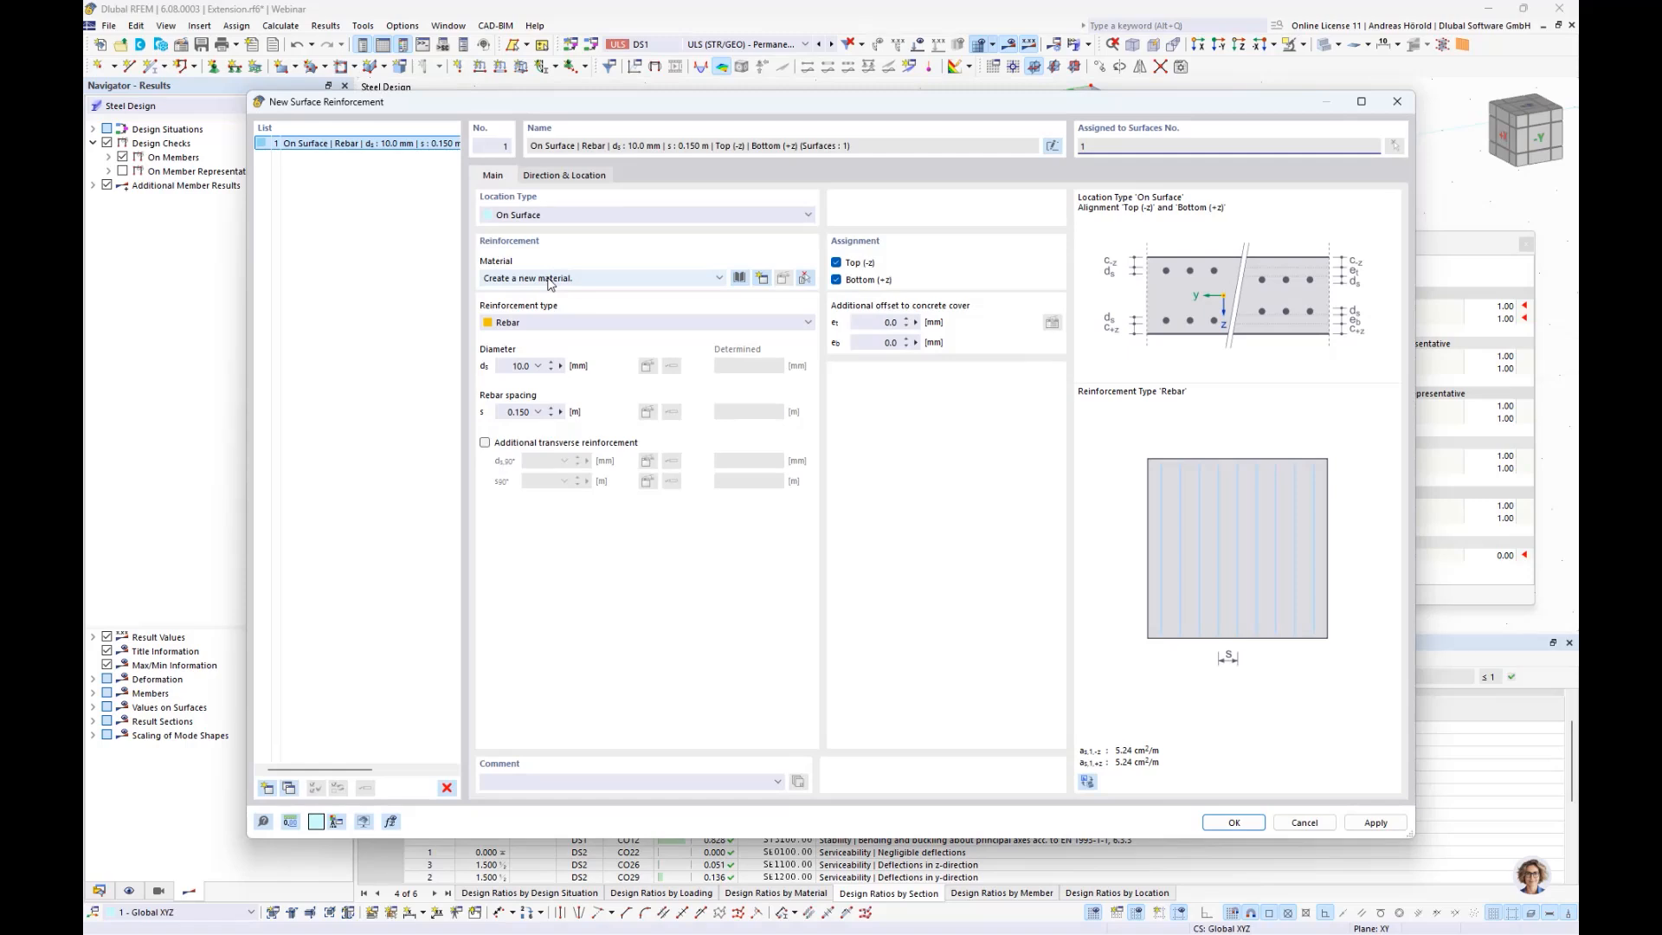
left_click(739, 278)
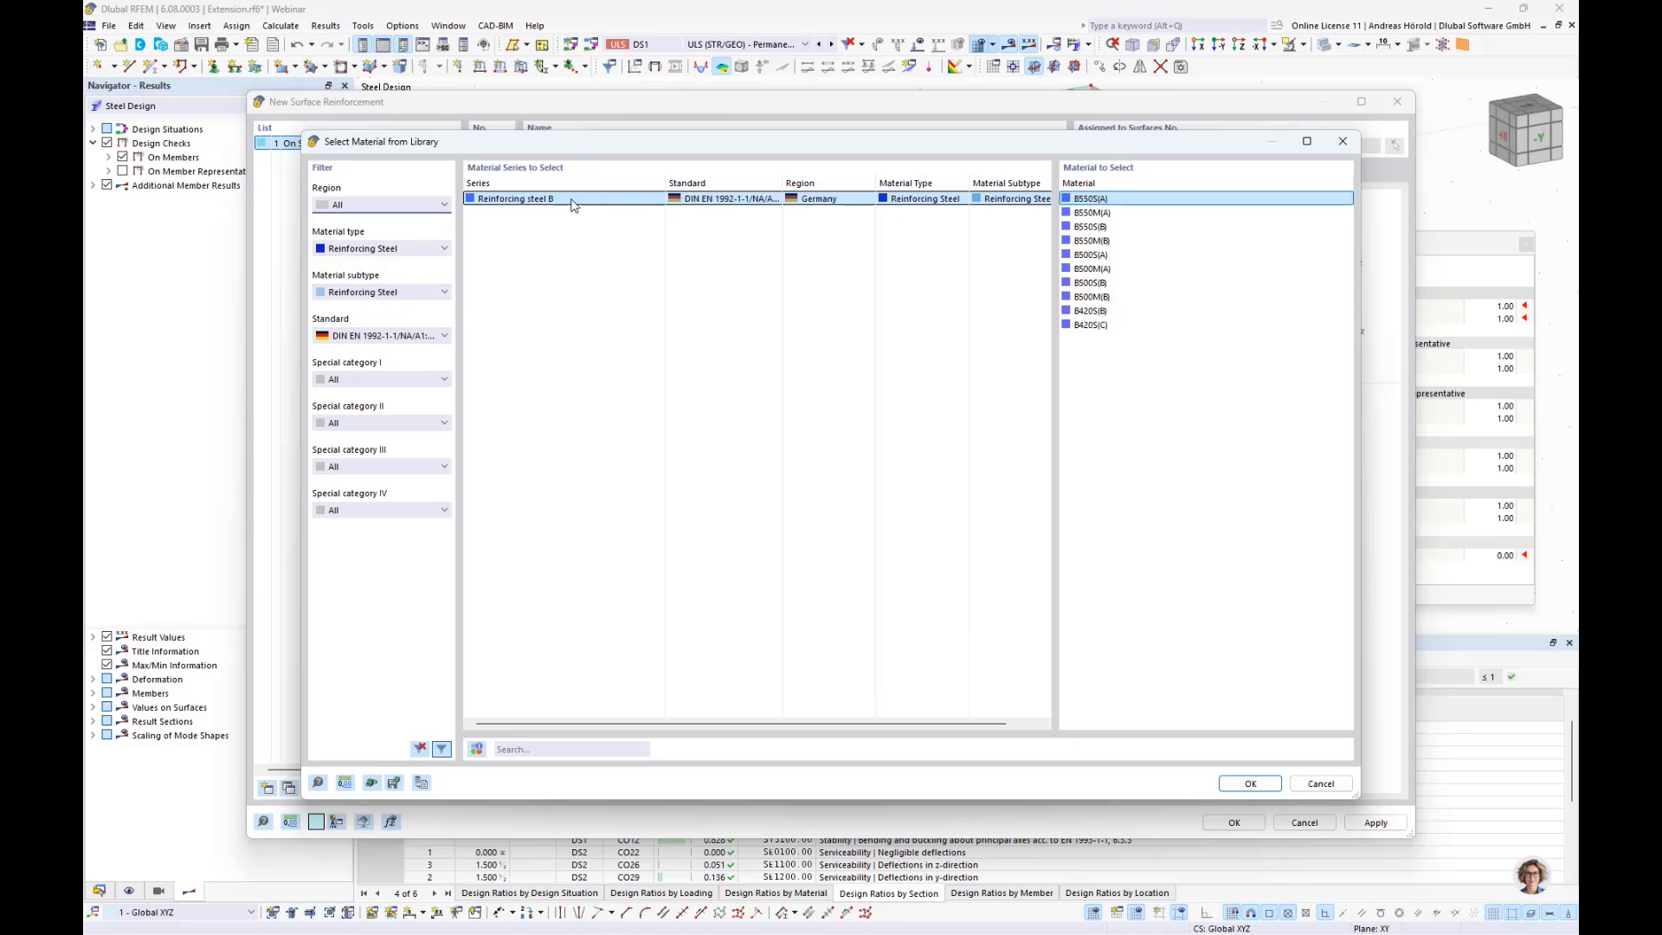
left_click(1094, 269)
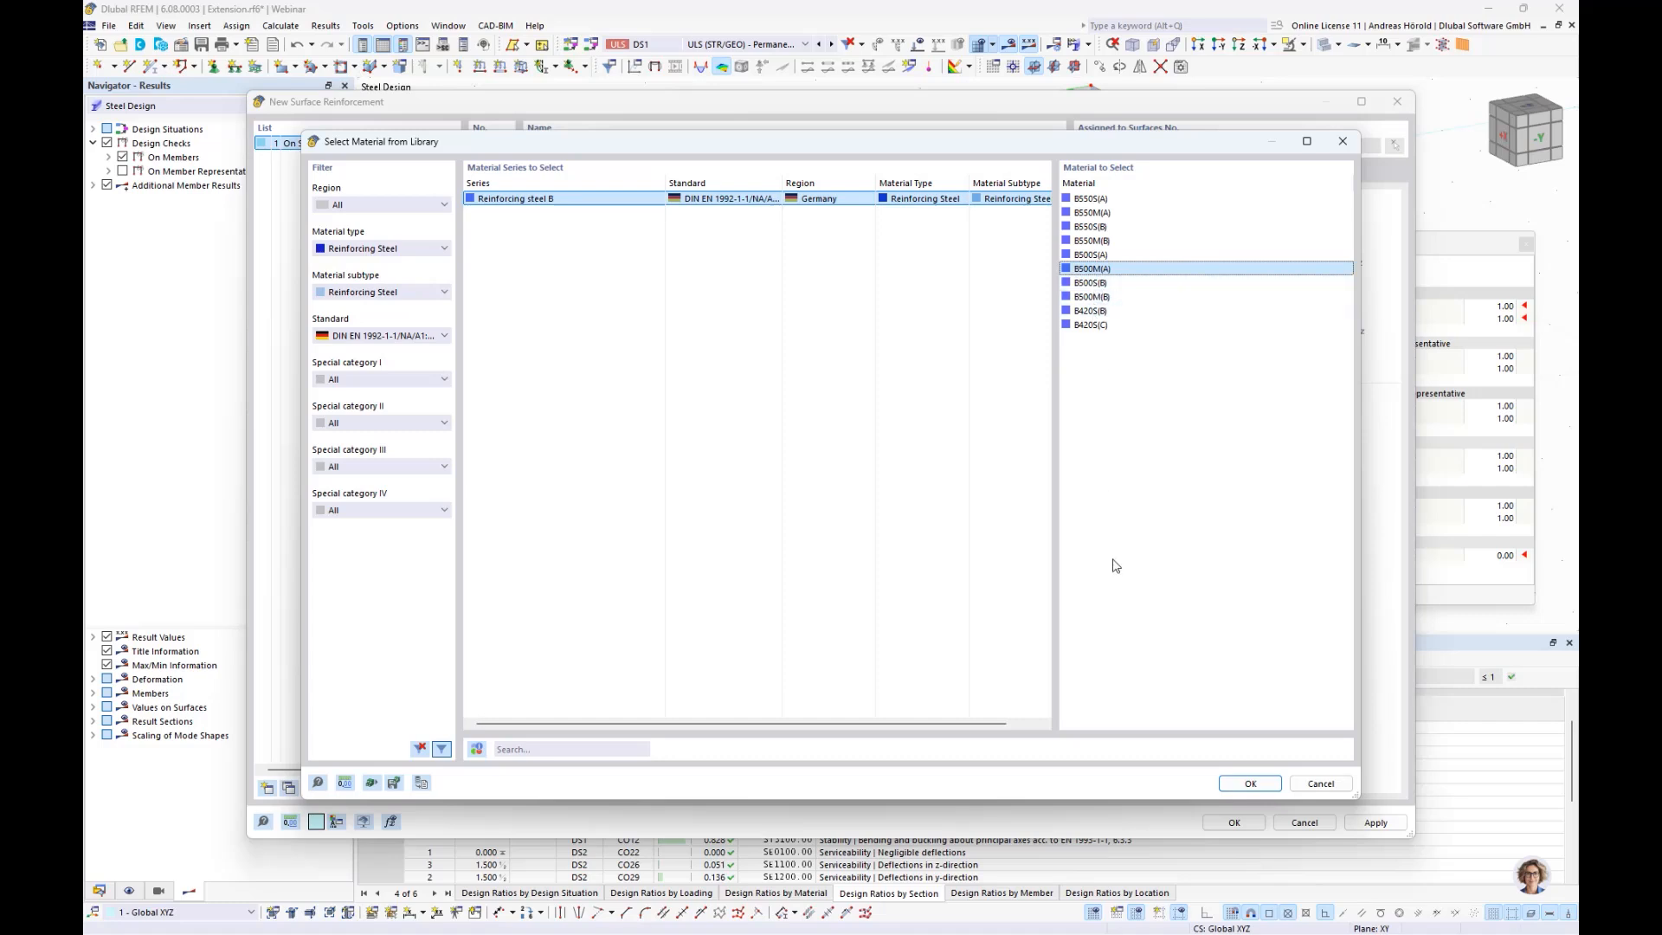
left_click(1236, 783)
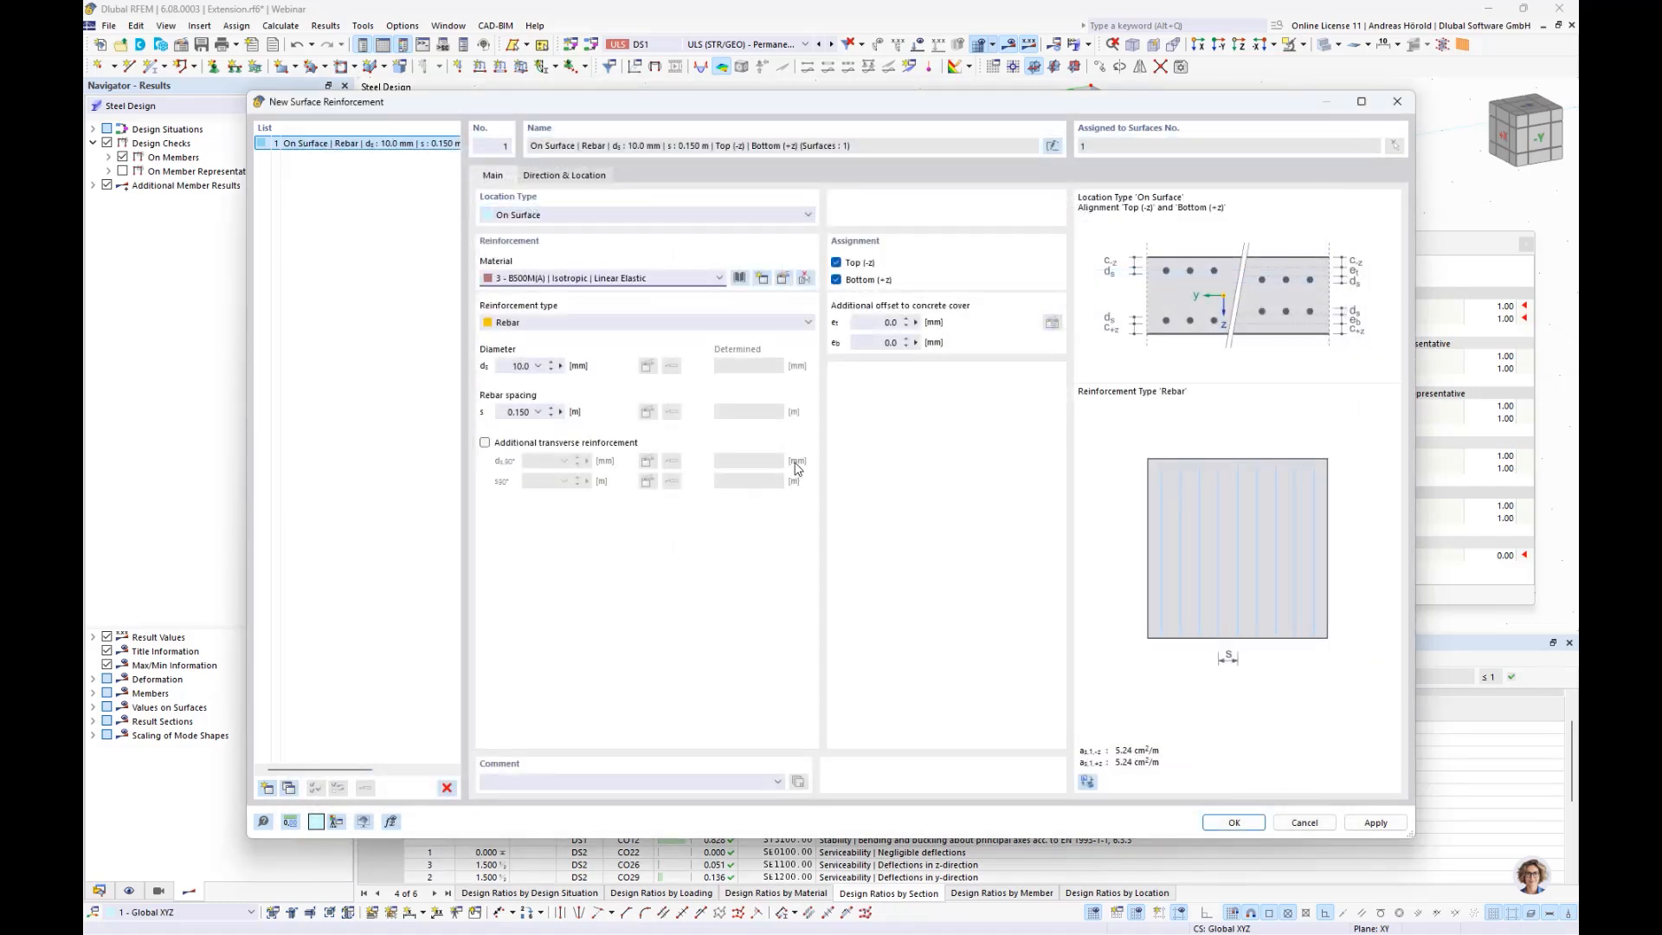
- Set the surface reinforcement to mesh type with Q-Mesh Q424A and confirm it for the slab
left_click(583, 323)
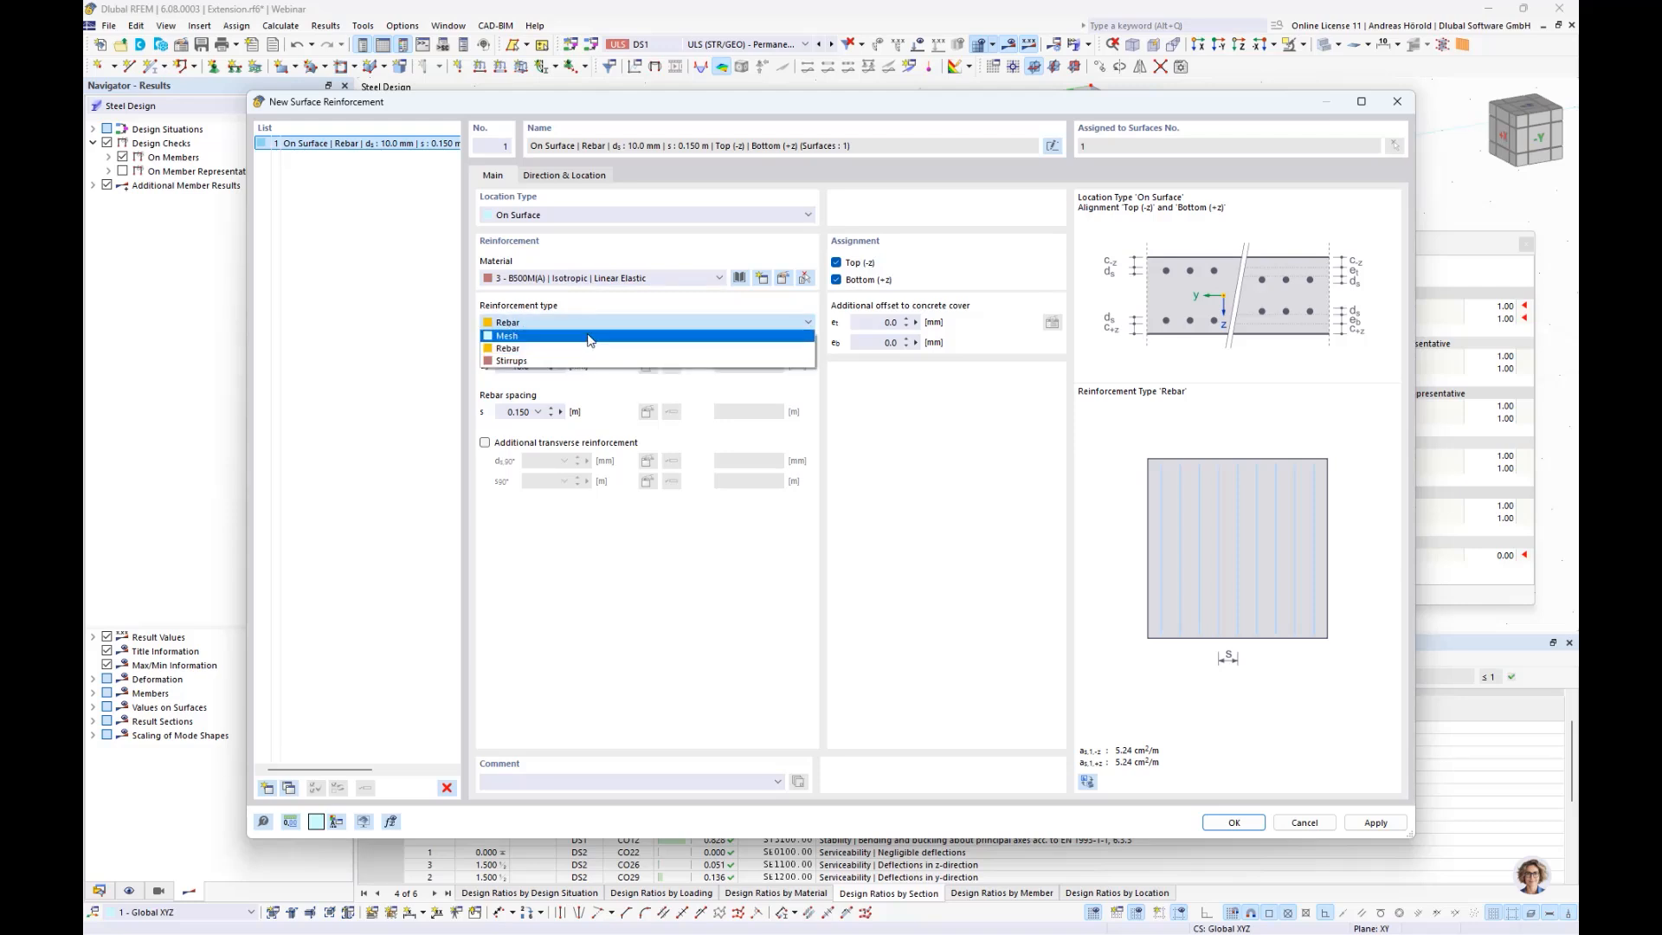
left_click(588, 338)
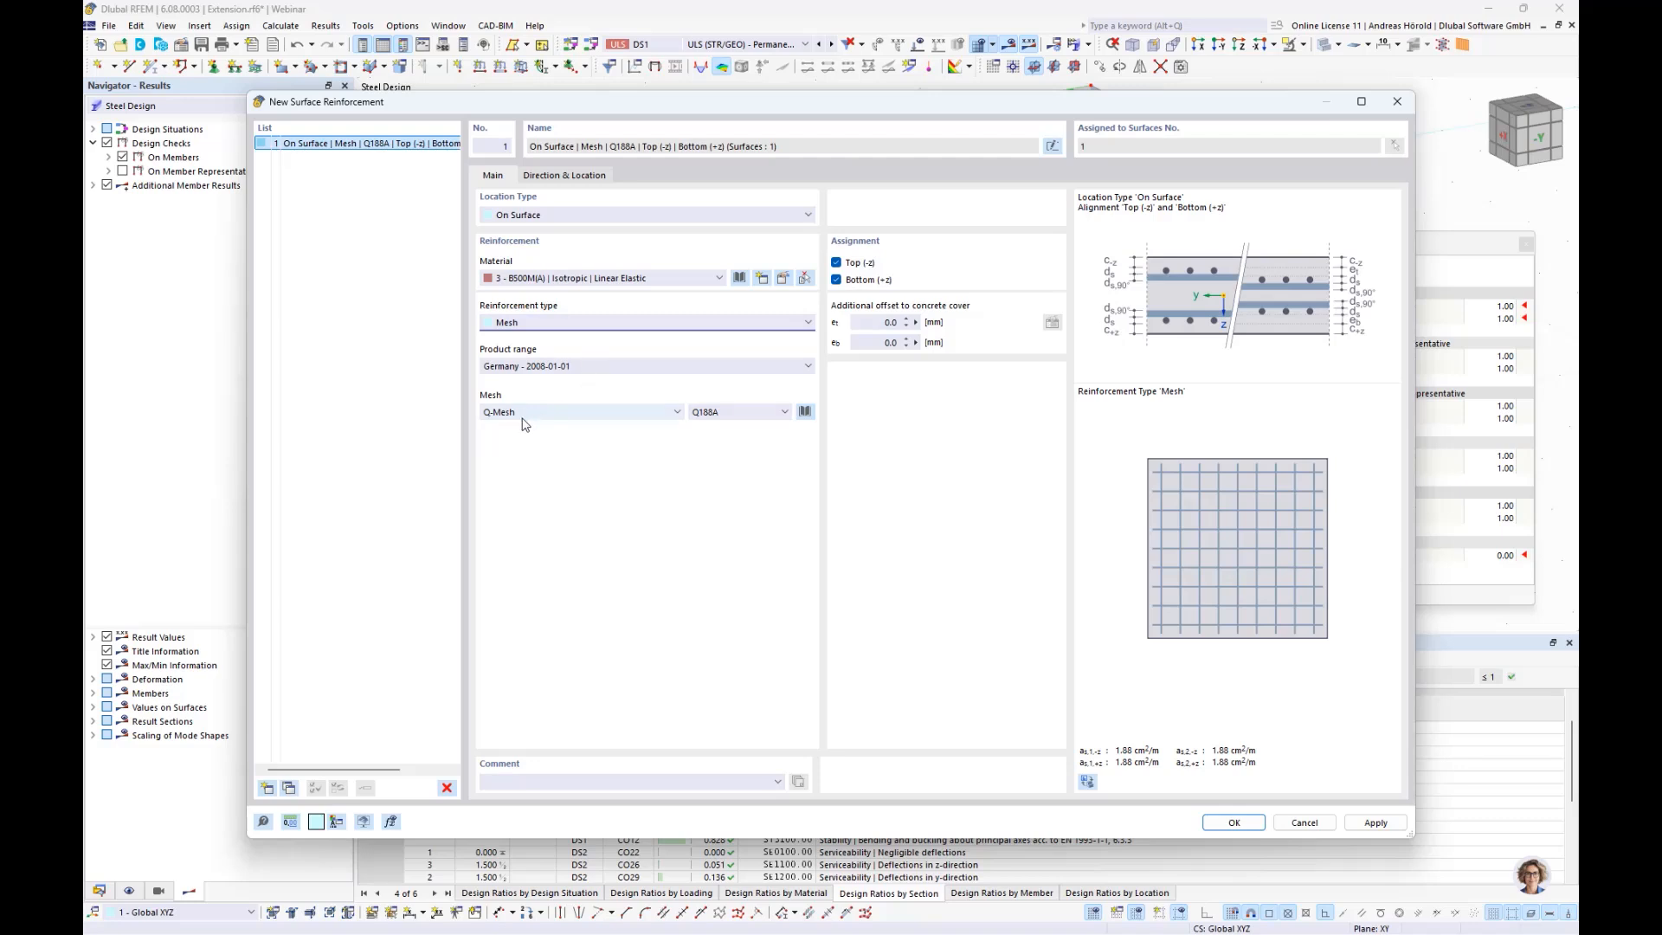
left_click(658, 414)
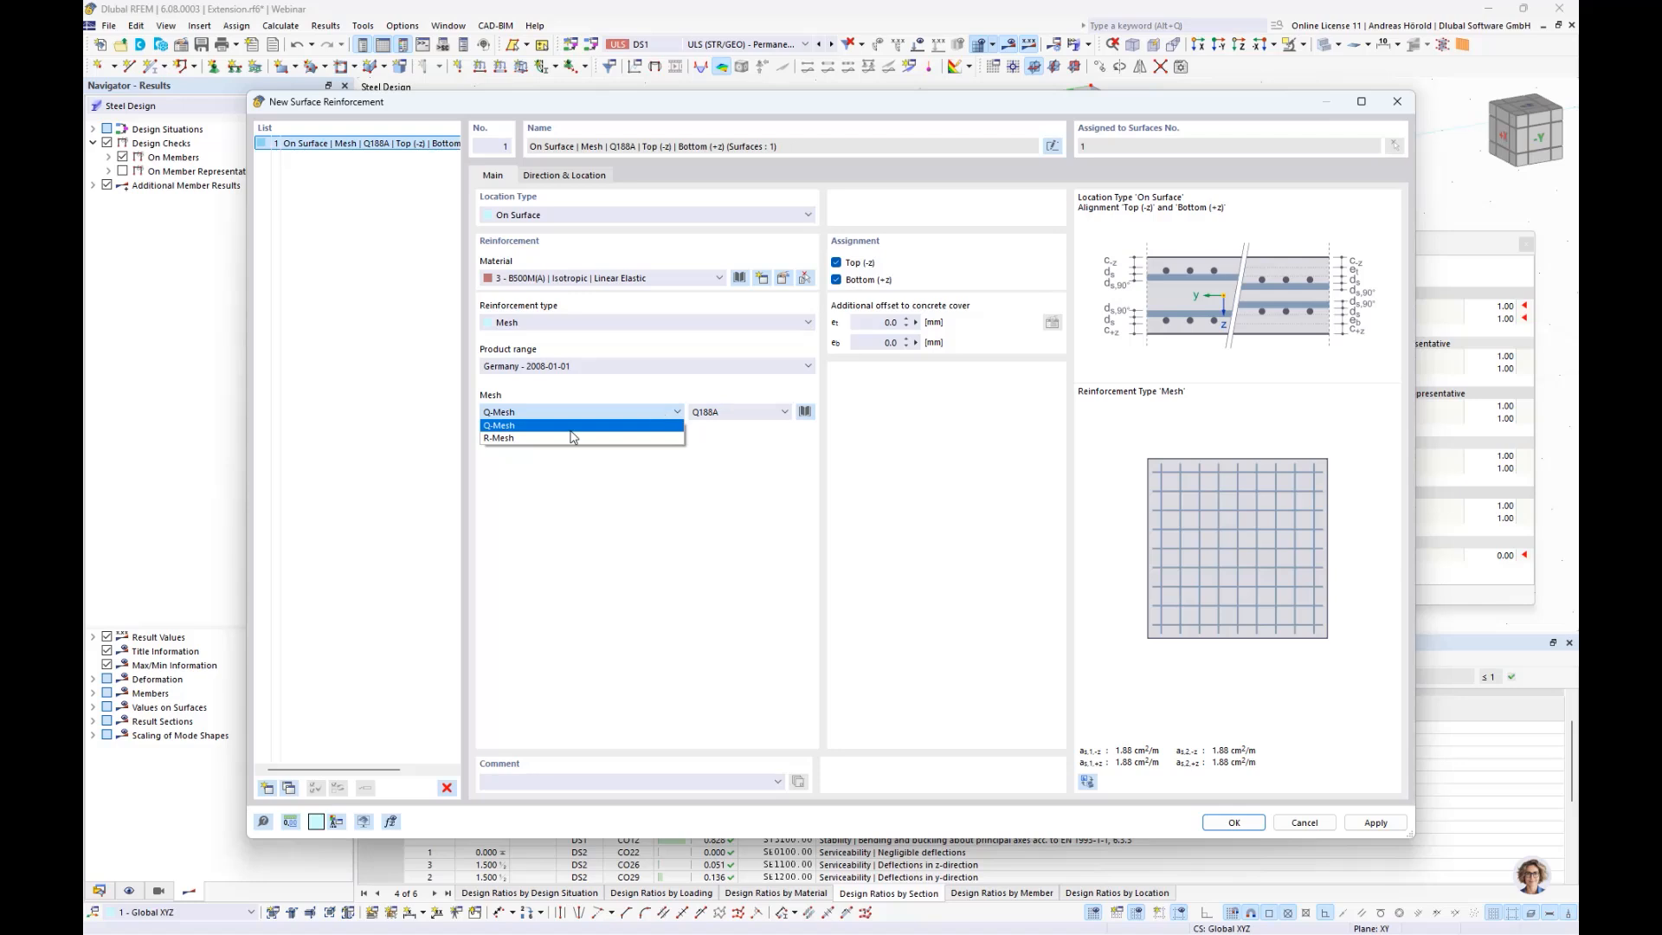
left_click(606, 419)
left_click(746, 412)
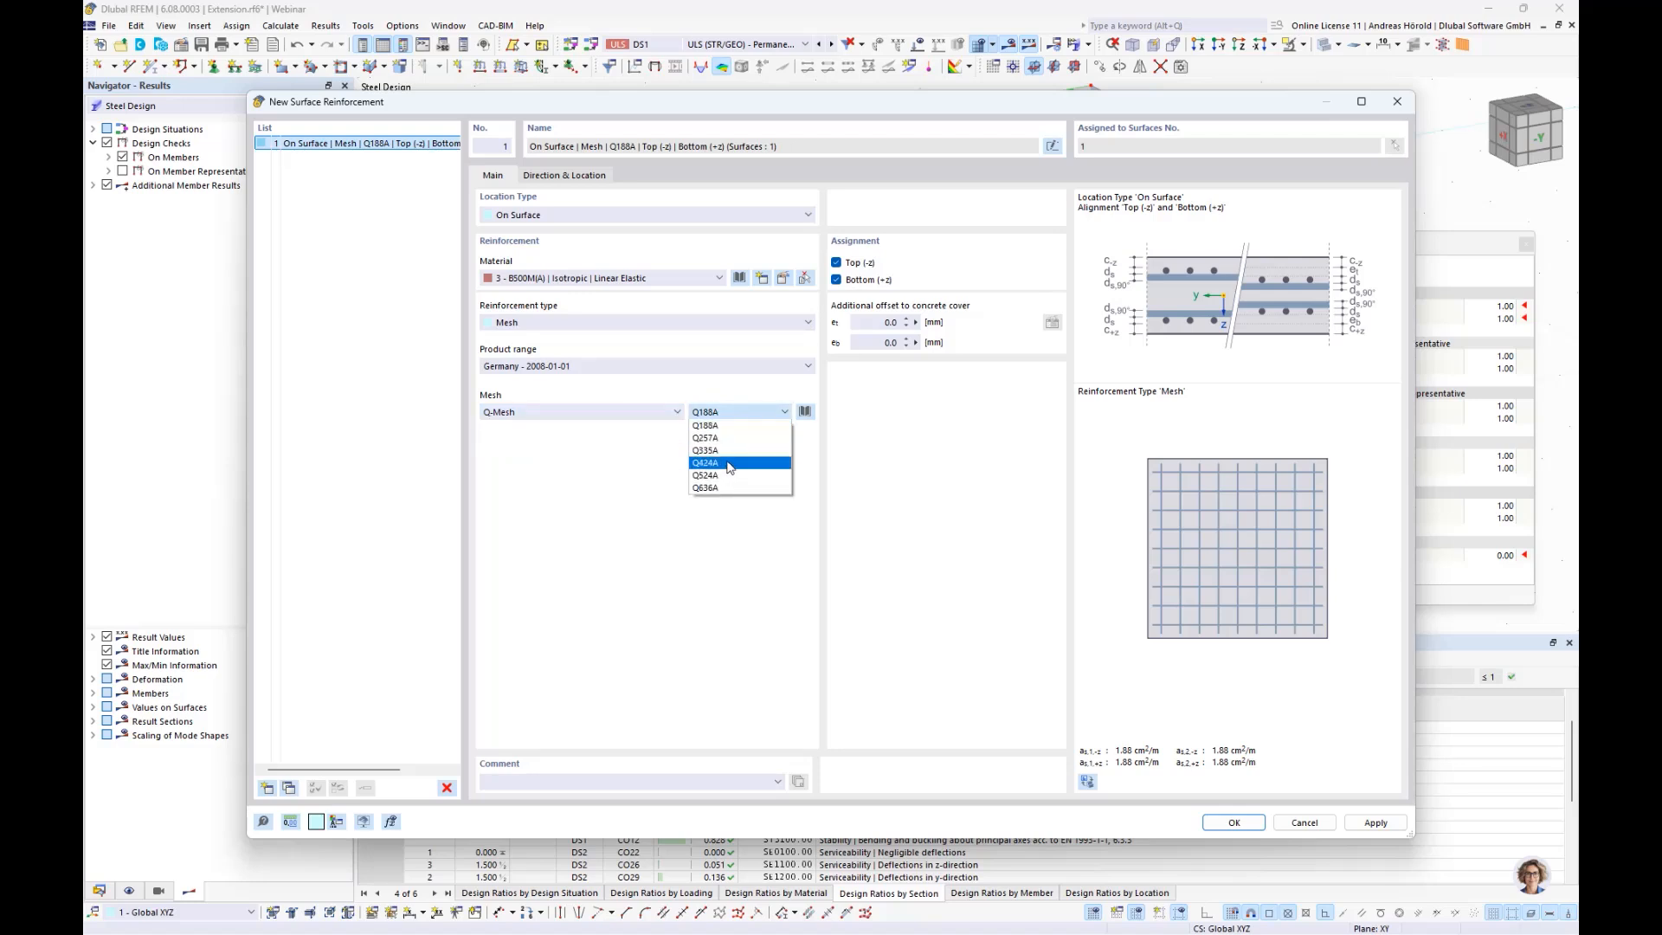
left_click(729, 465)
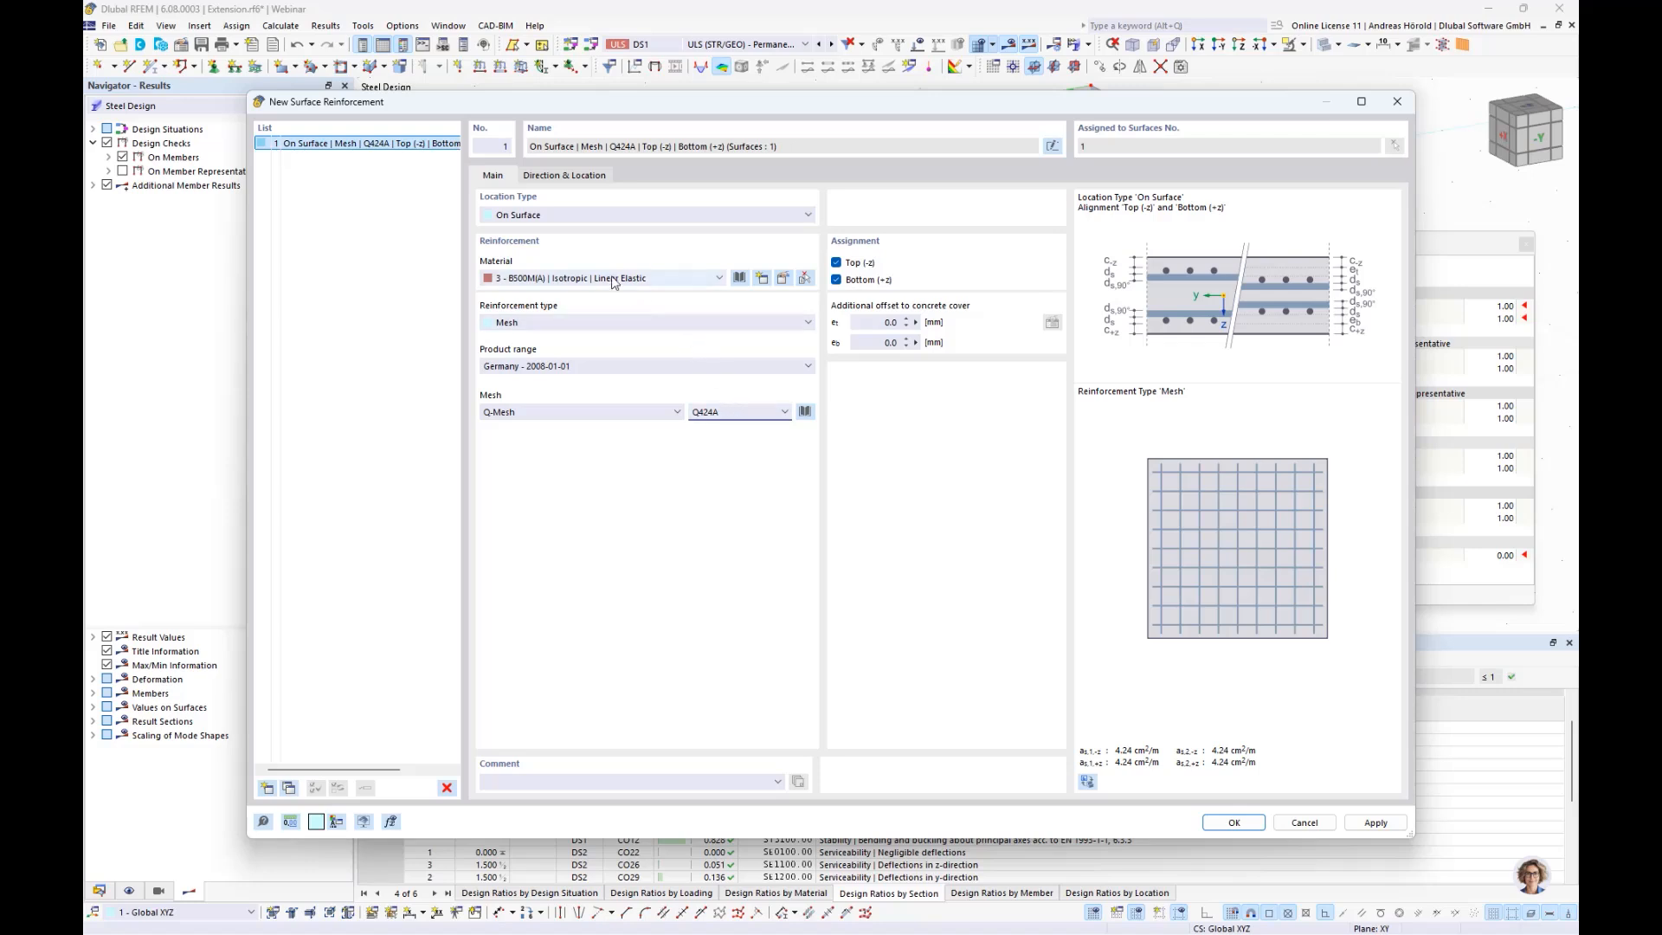
left_click(1234, 823)
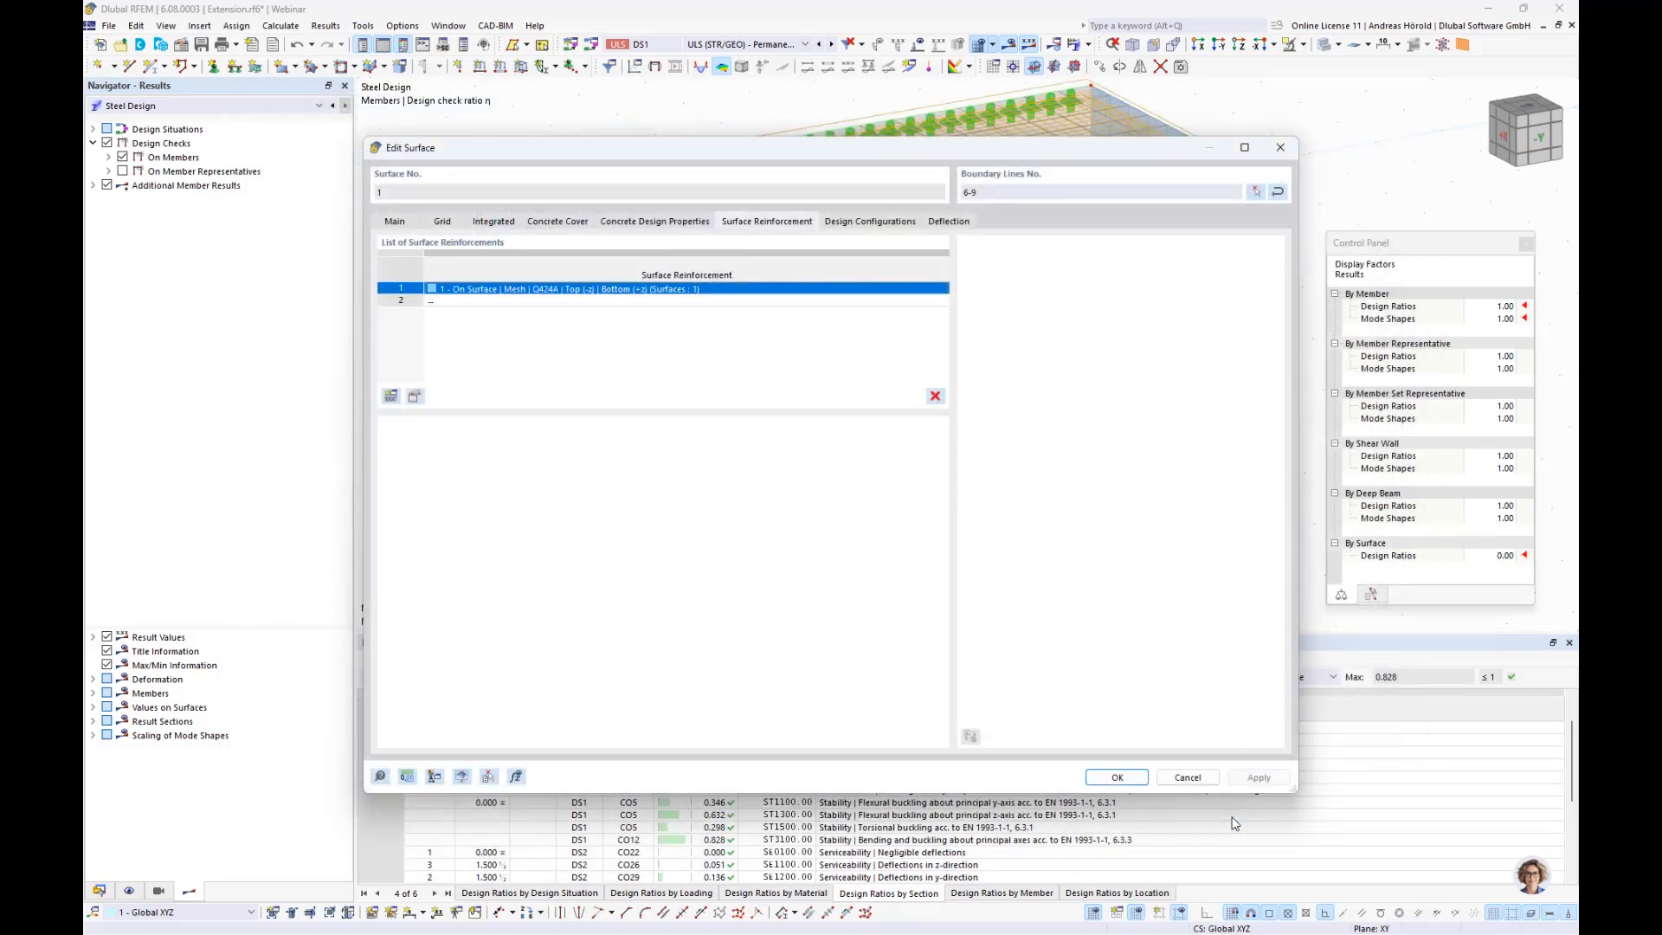
- Examine the slab's default ultimate configuration for concrete design, including the member, stability and punching parameters
left_click(861, 222)
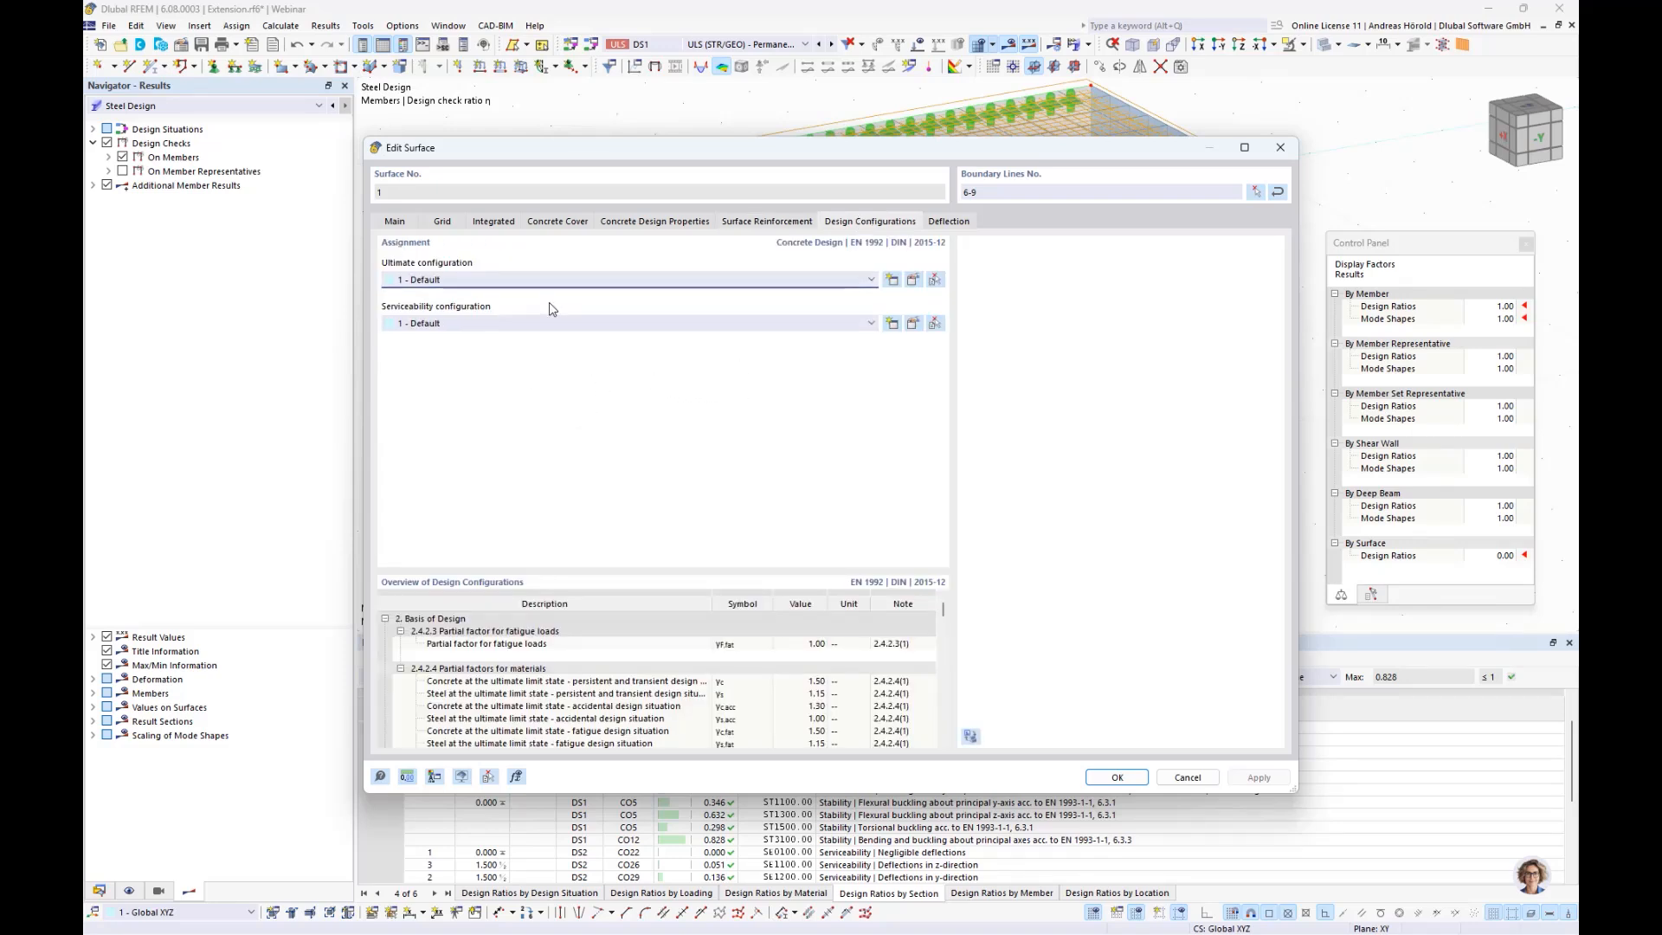
left_click(913, 280)
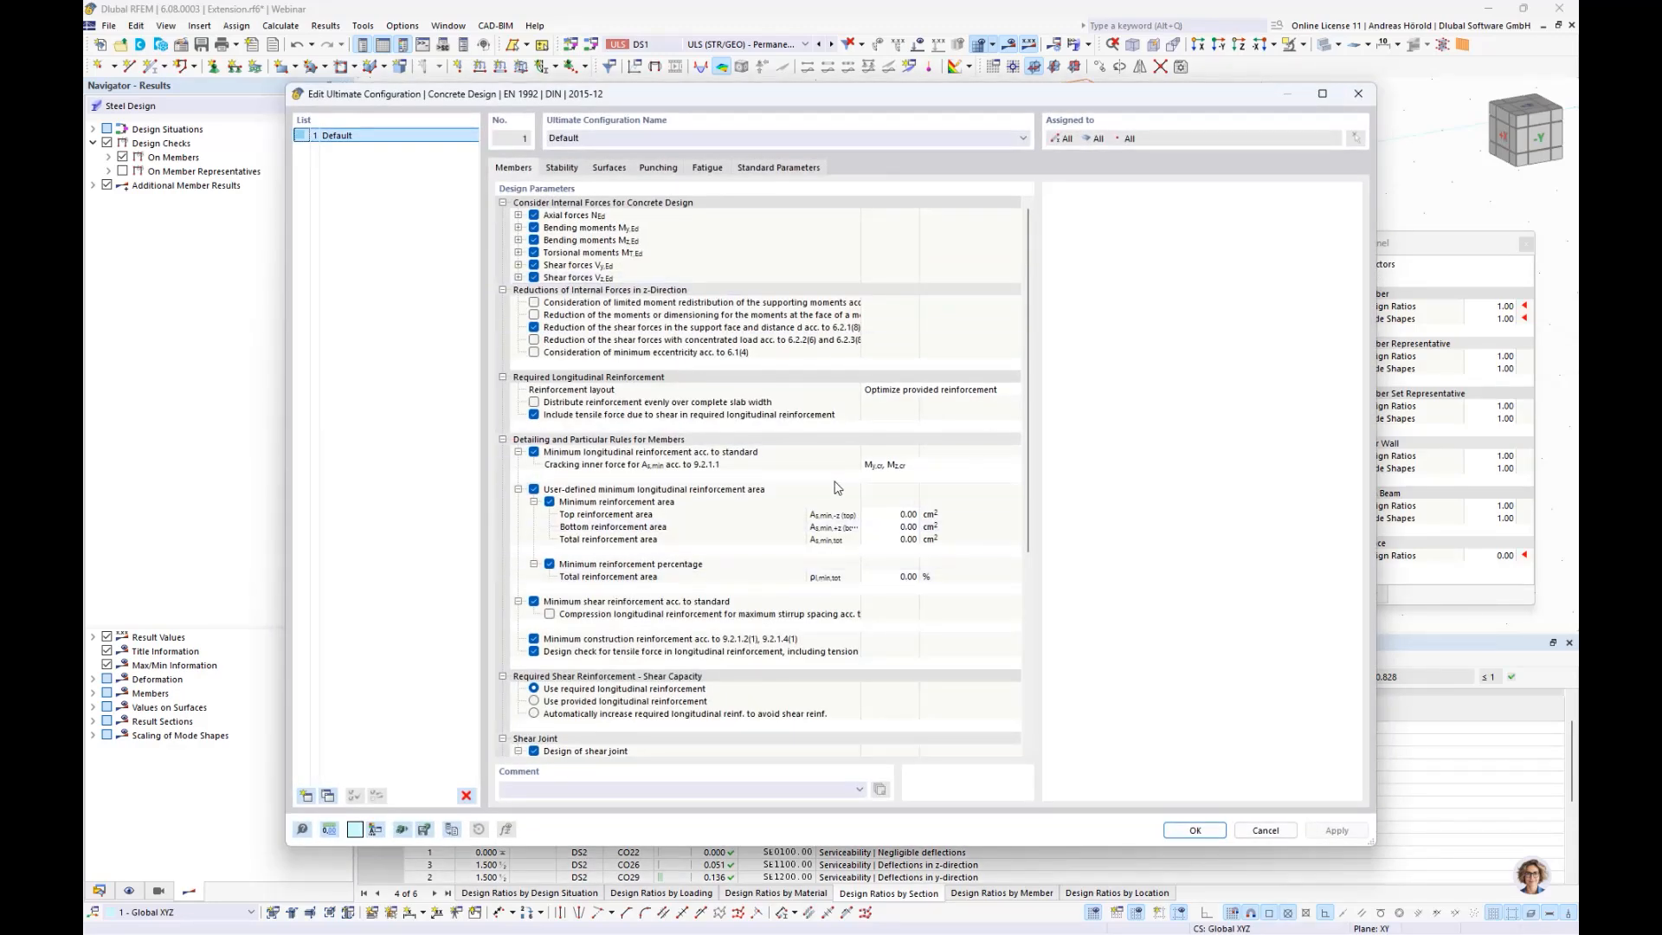
scroll(643, 437, "down", 5)
scroll(649, 485, "down", 1)
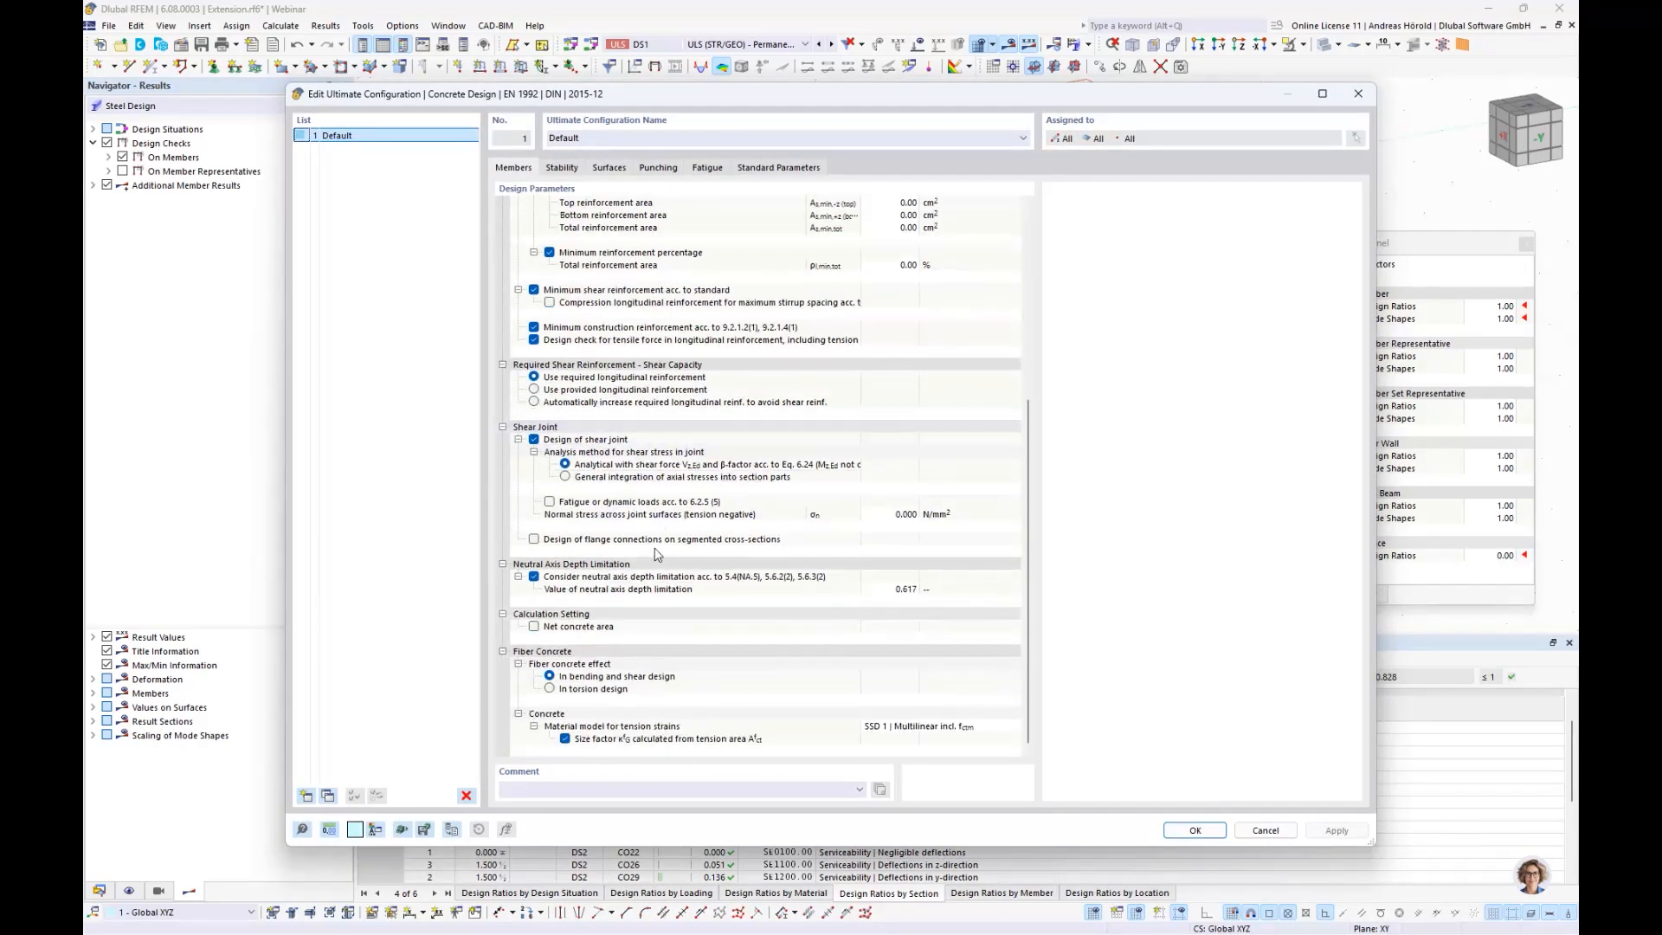
scroll(655, 554, "up", 6)
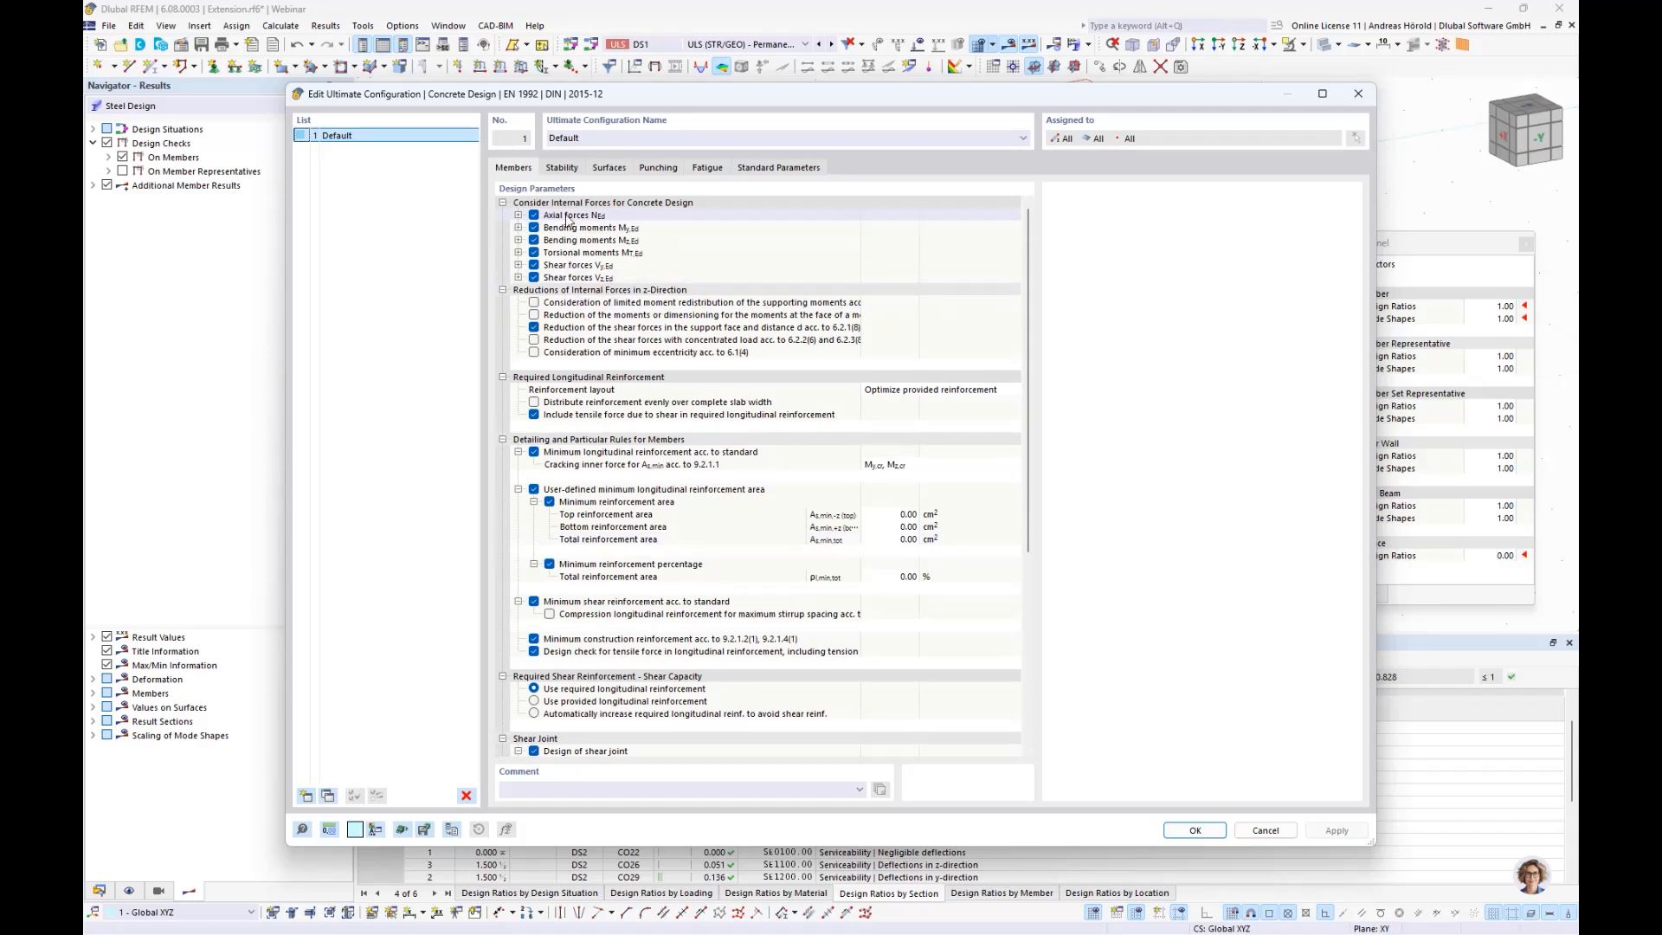
left_click(571, 168)
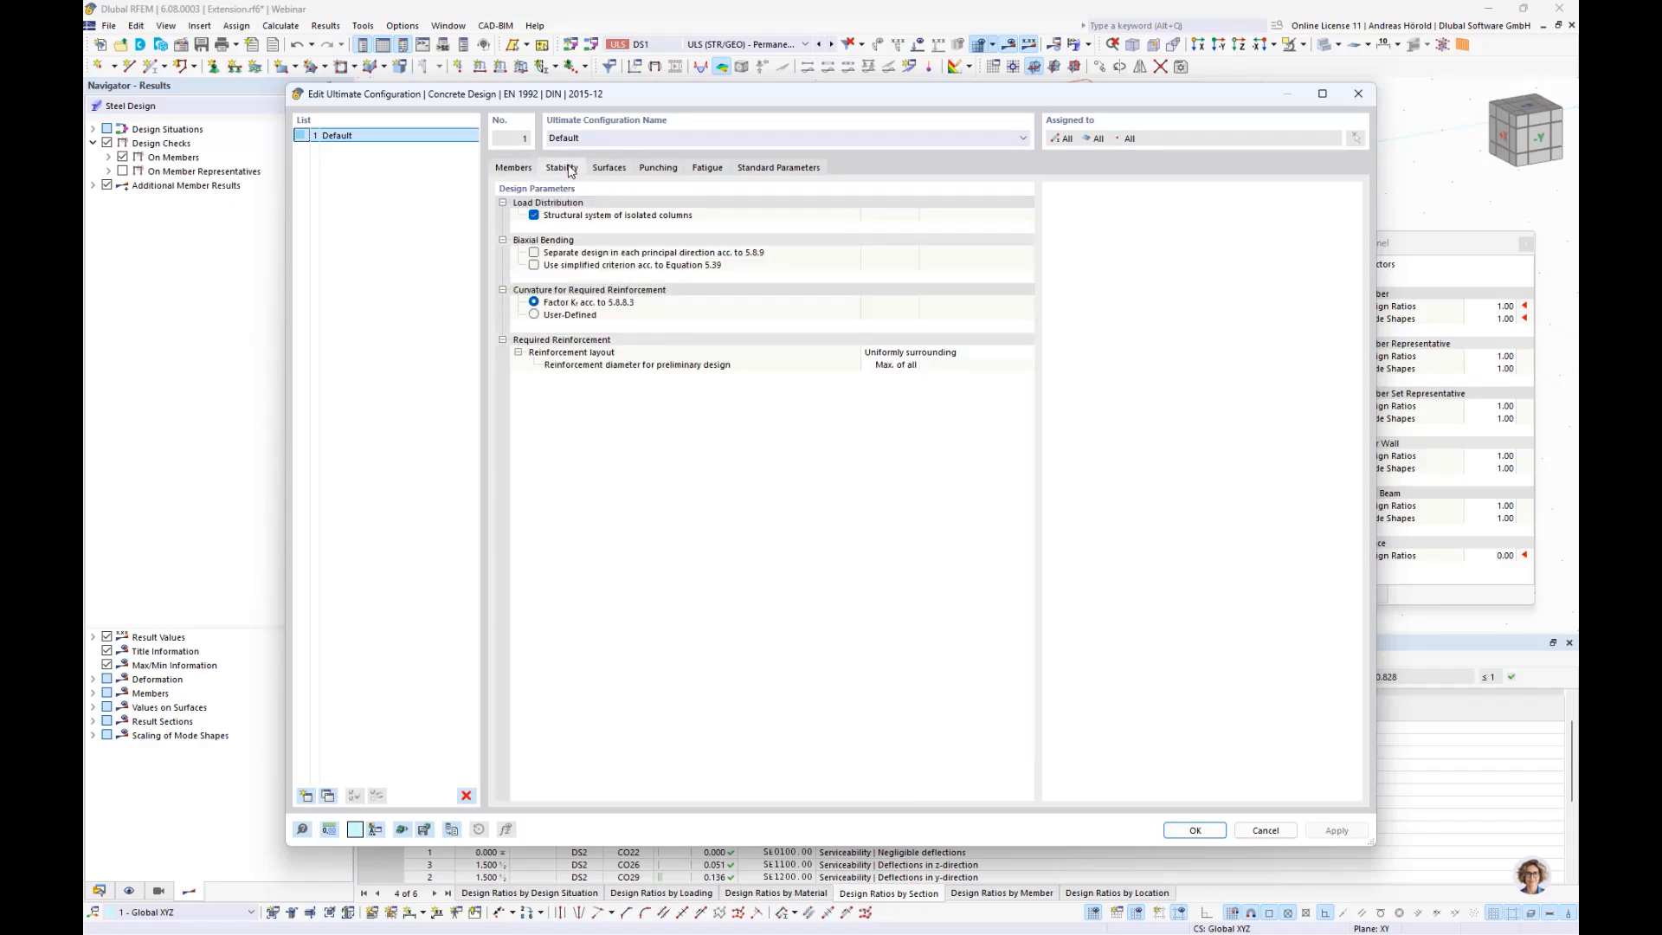
left_click(657, 170)
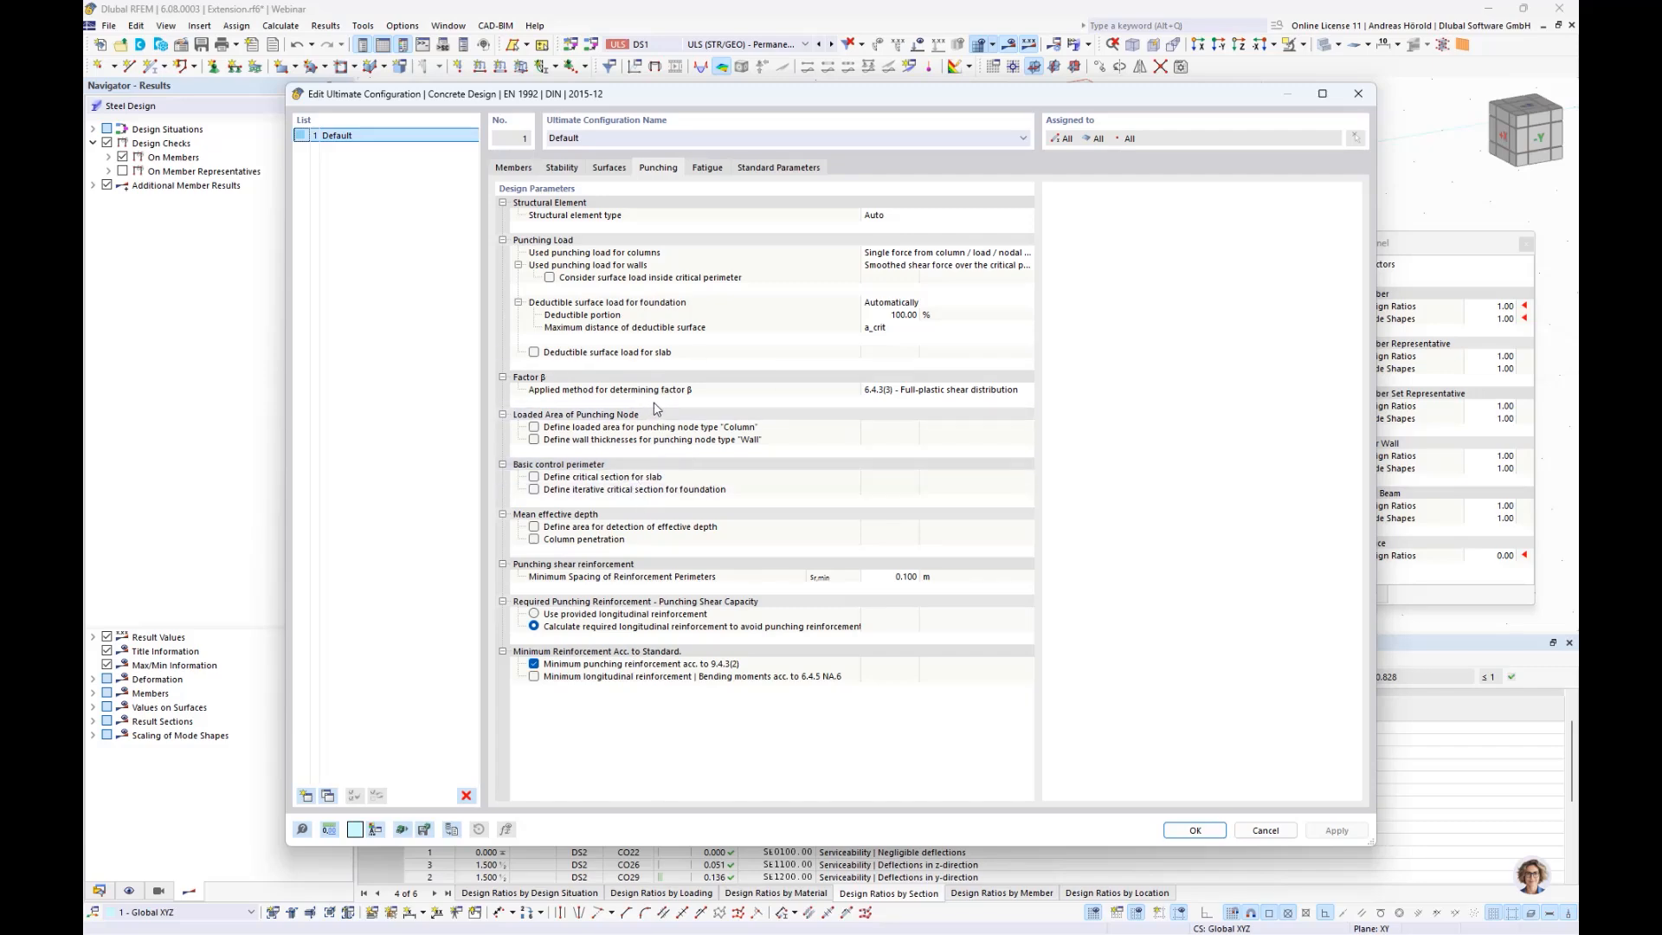
left_click(1266, 832)
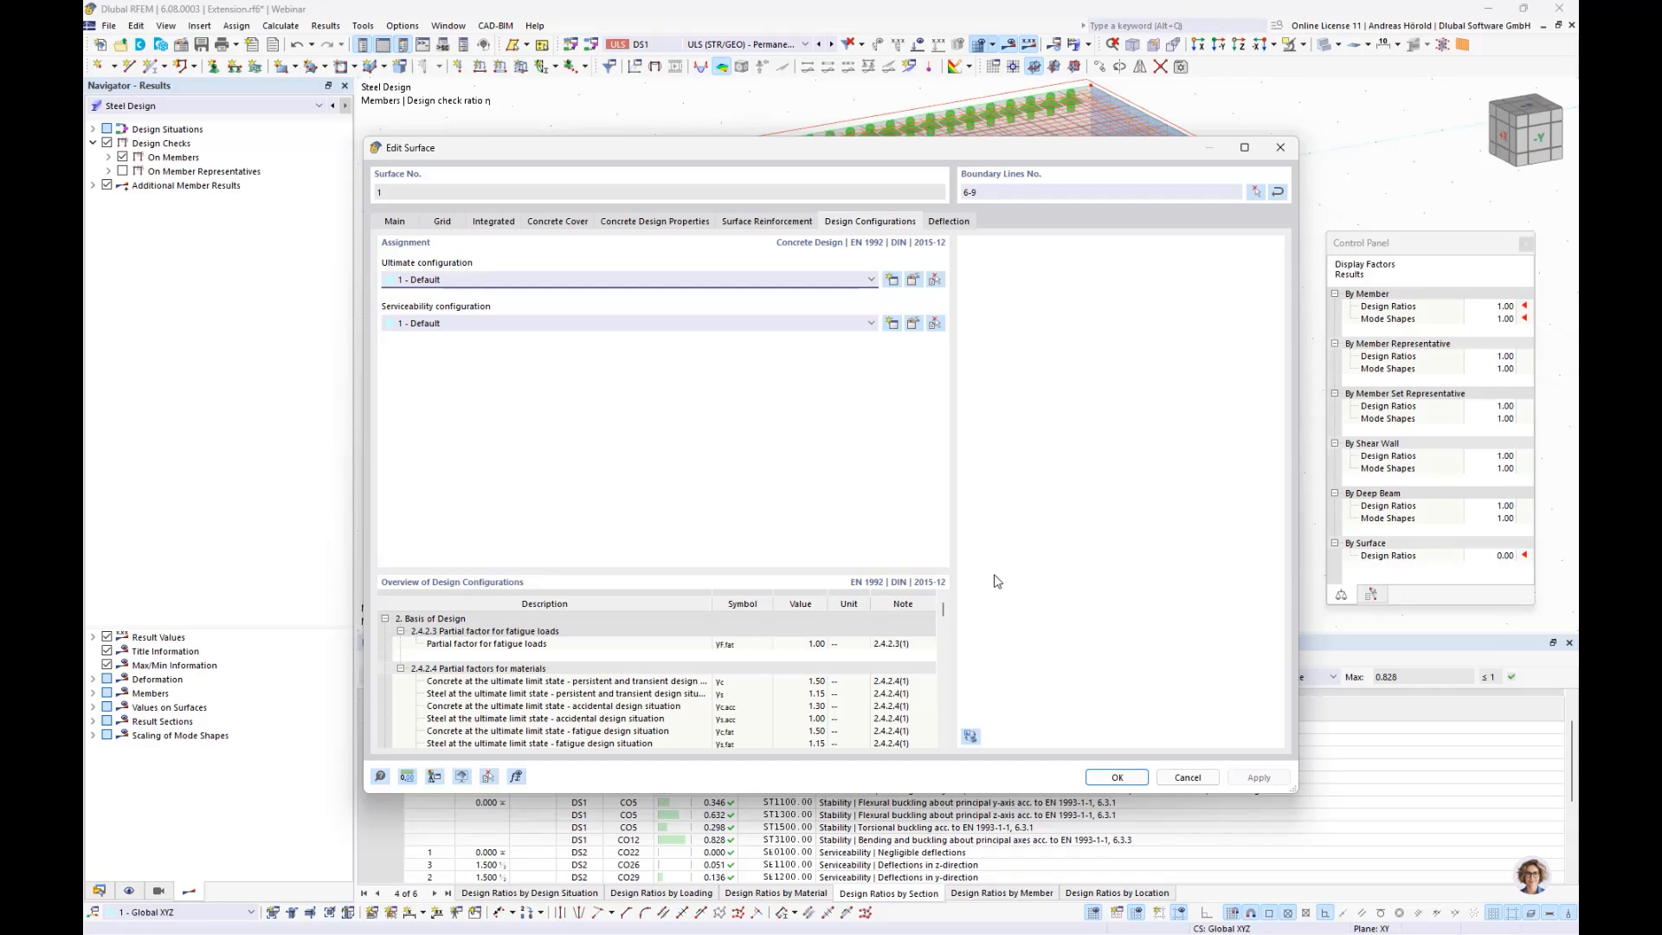
- Define the slab's deflection reference length by minimum boundary line and confirm the surface changes
left_click(944, 223)
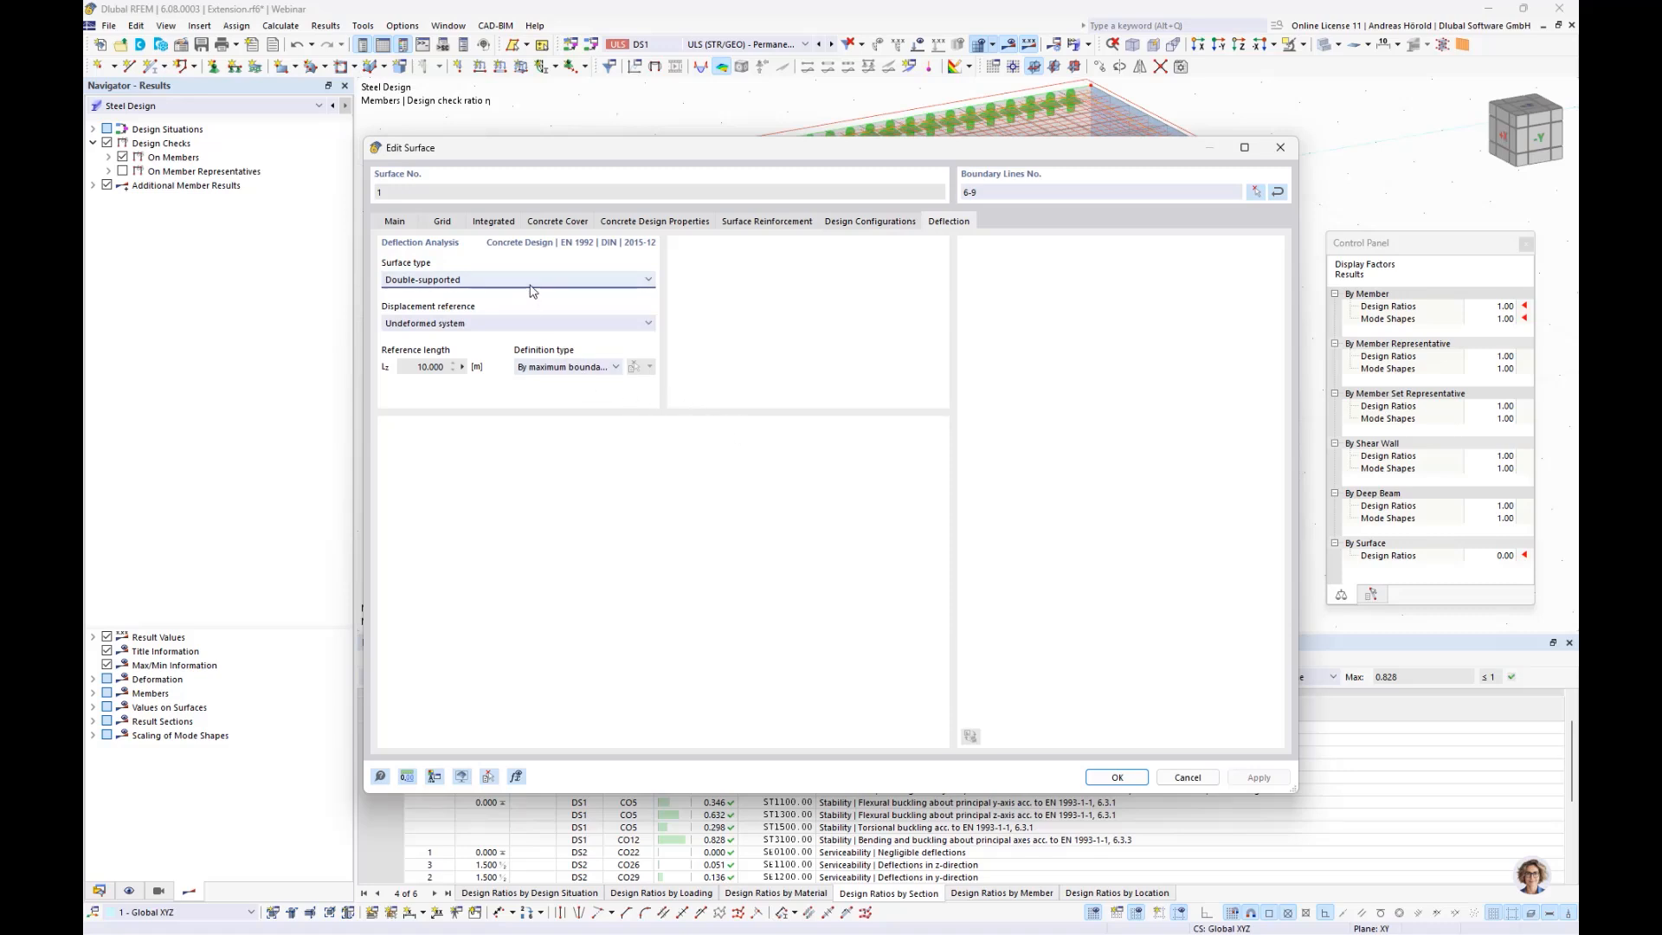
left_click(547, 367)
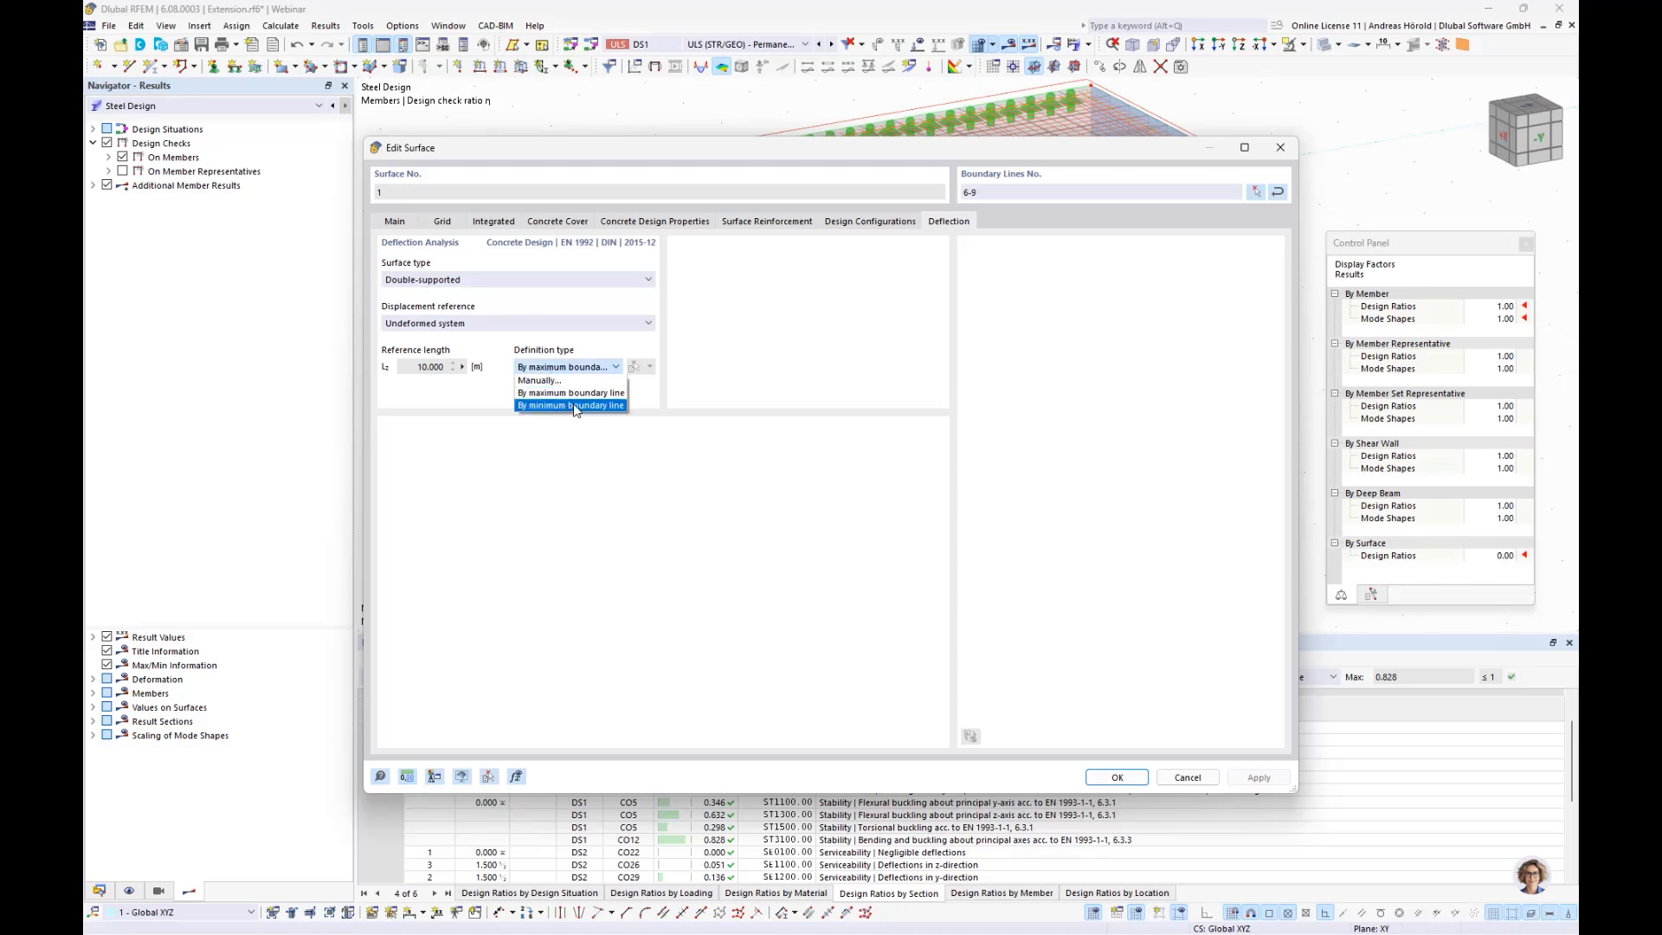
left_click(571, 406)
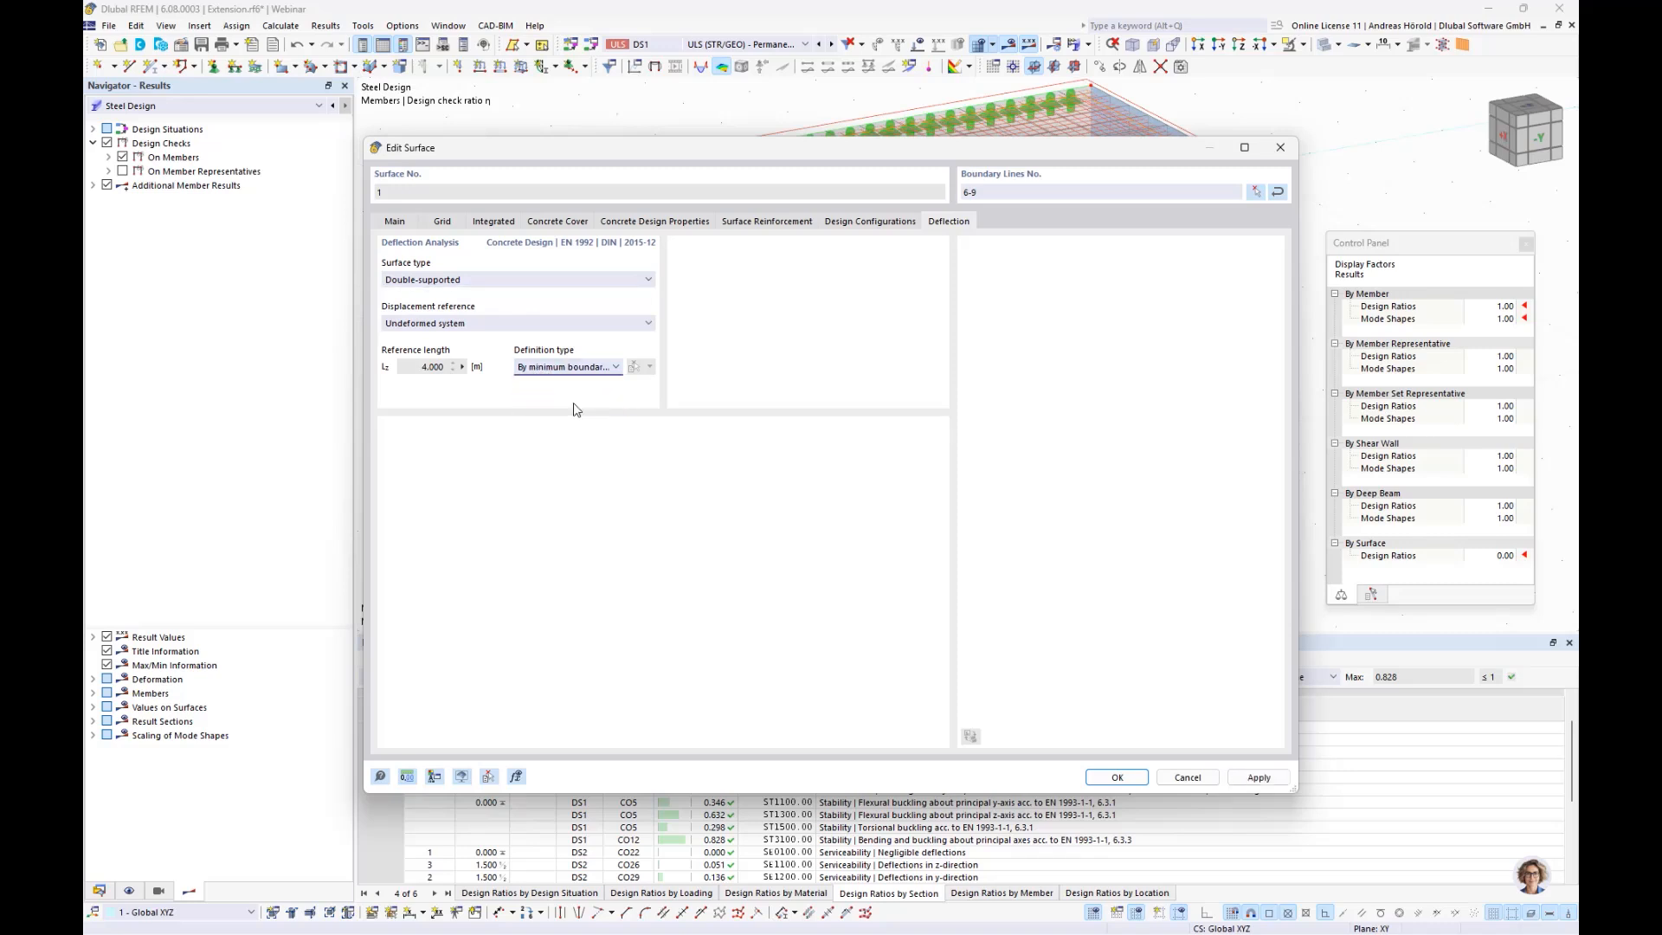
left_click(1117, 777)
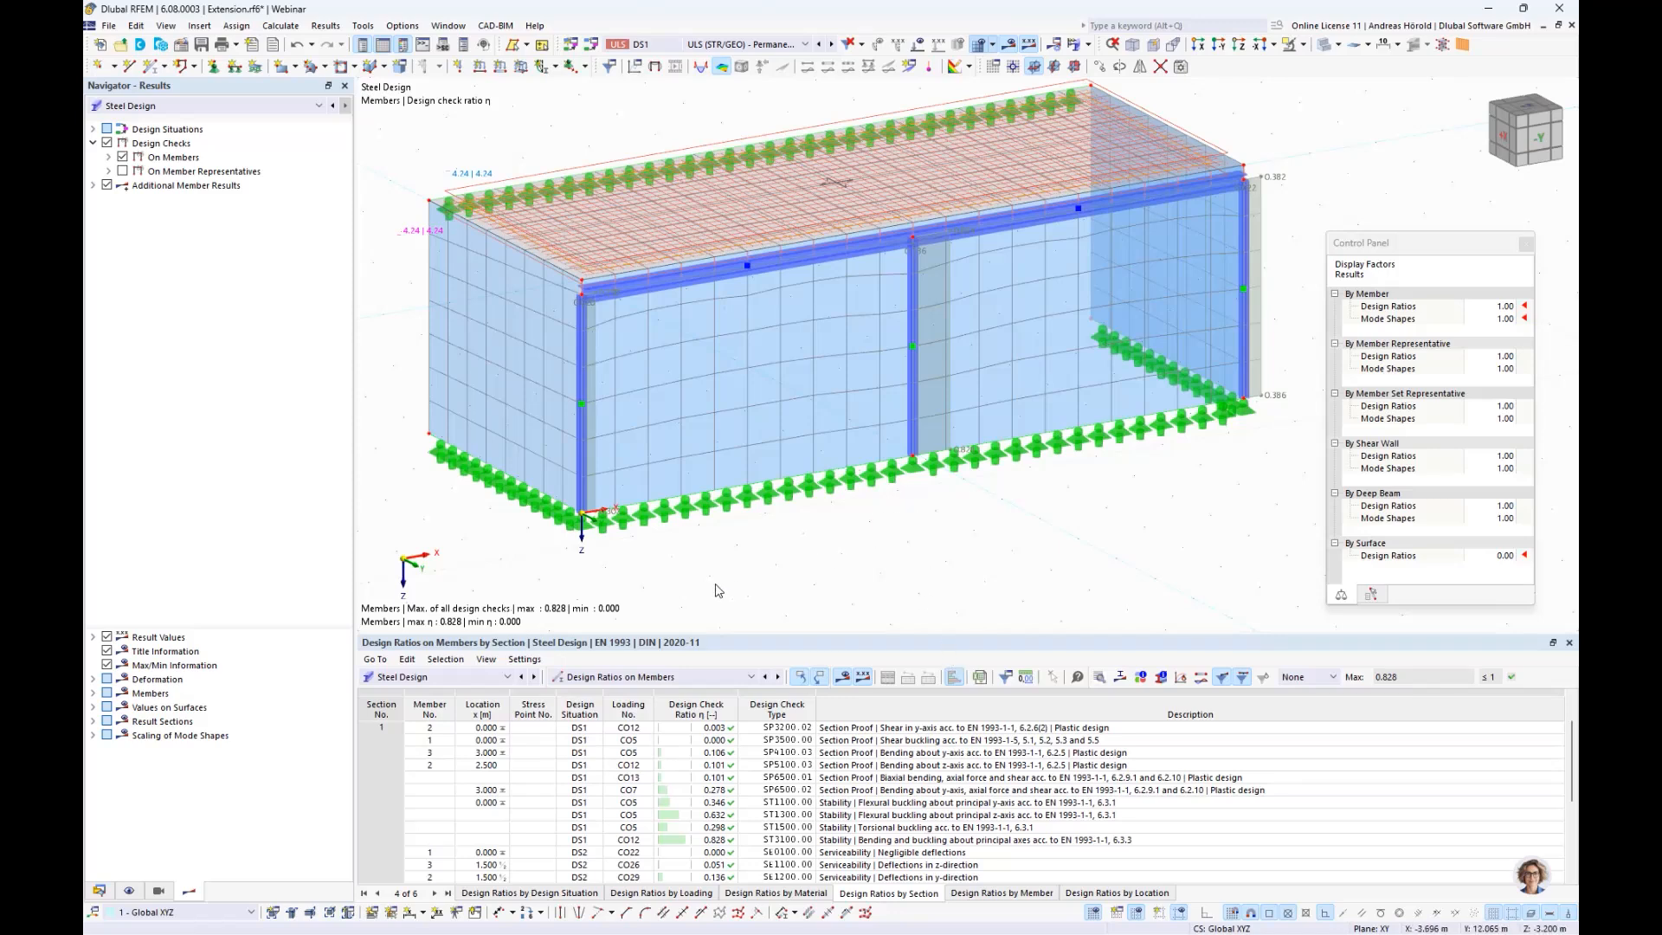
- Switch the results table to the Concrete Design input data and calculate the concrete design
left_click(469, 678)
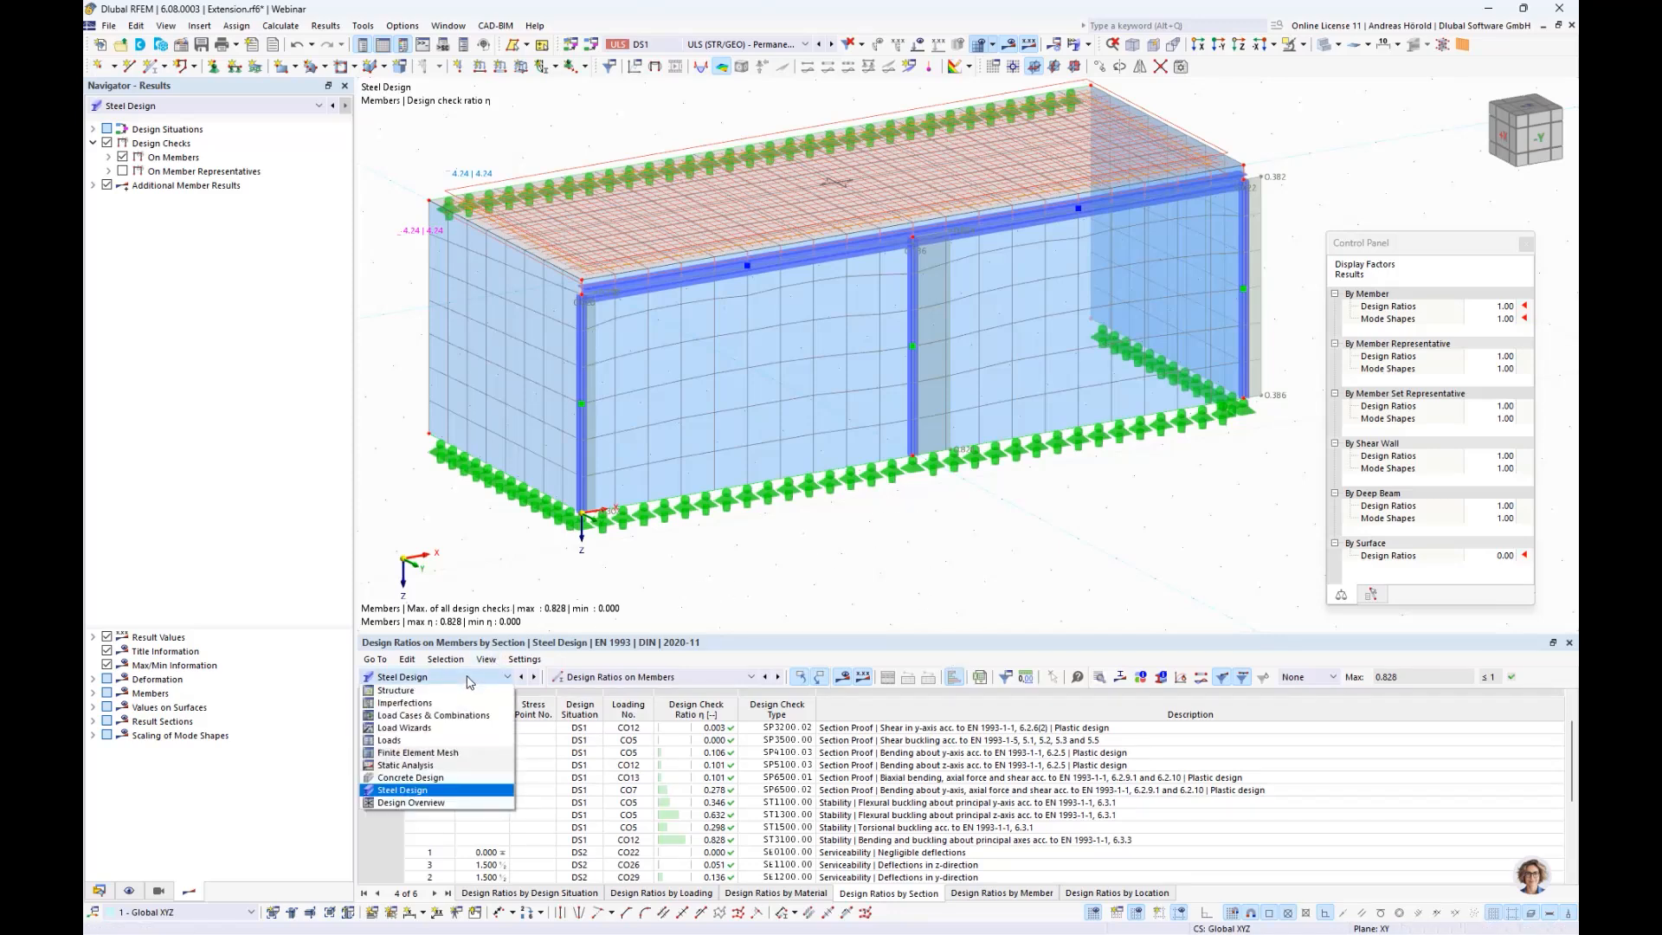
left_click(451, 778)
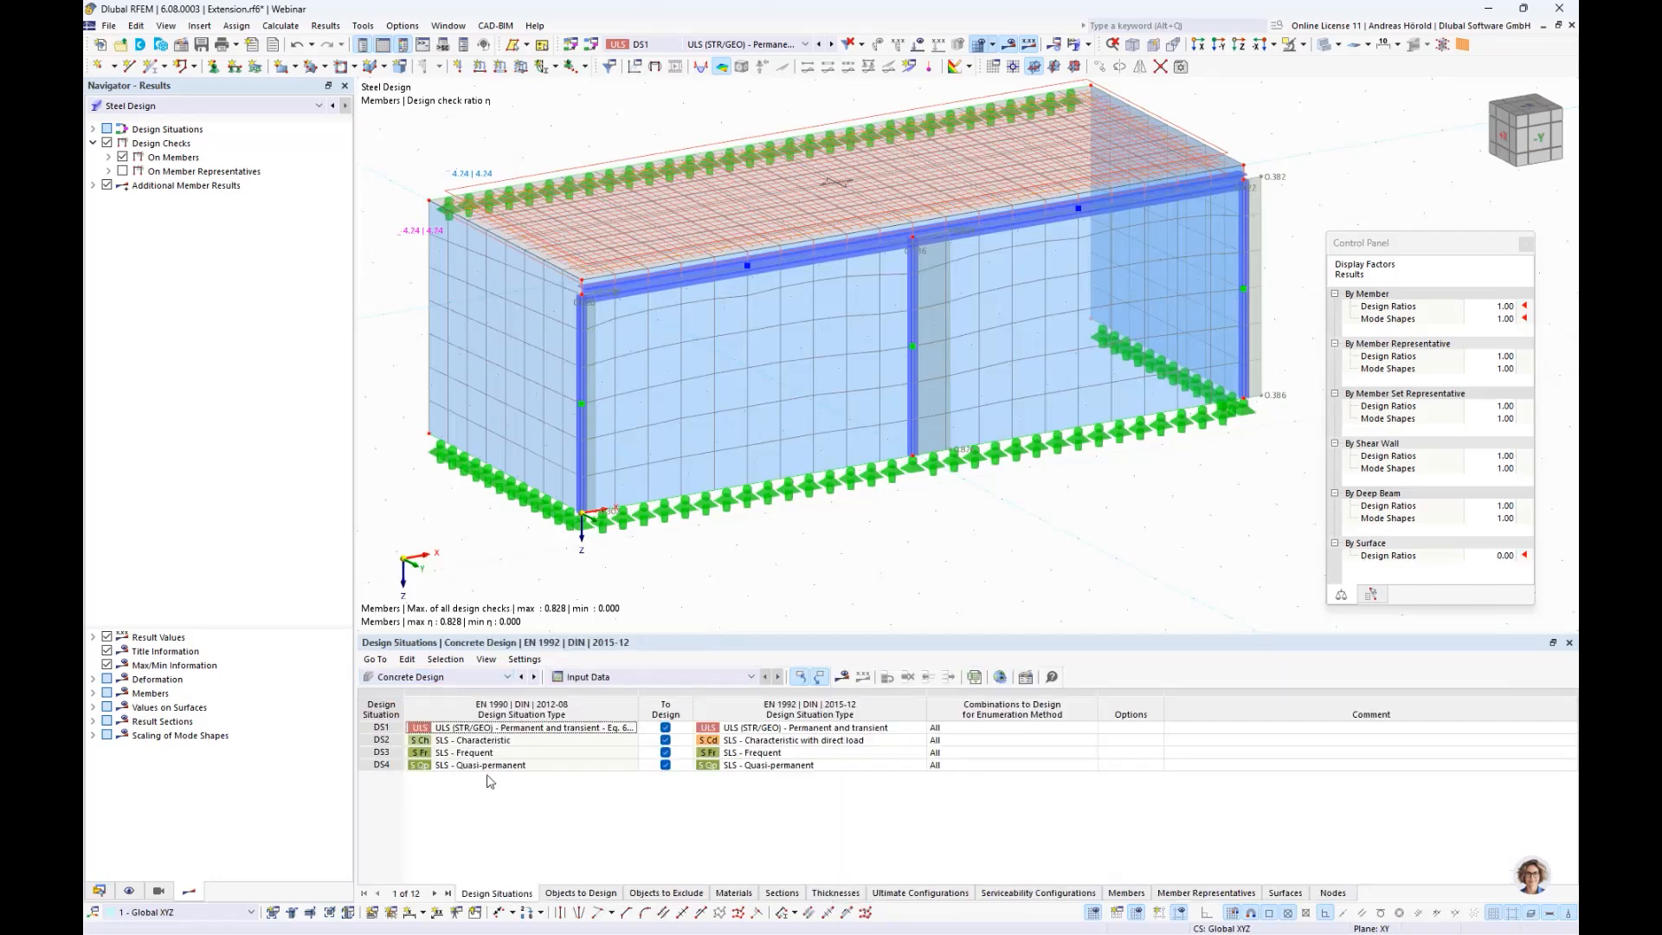
left_click(841, 678)
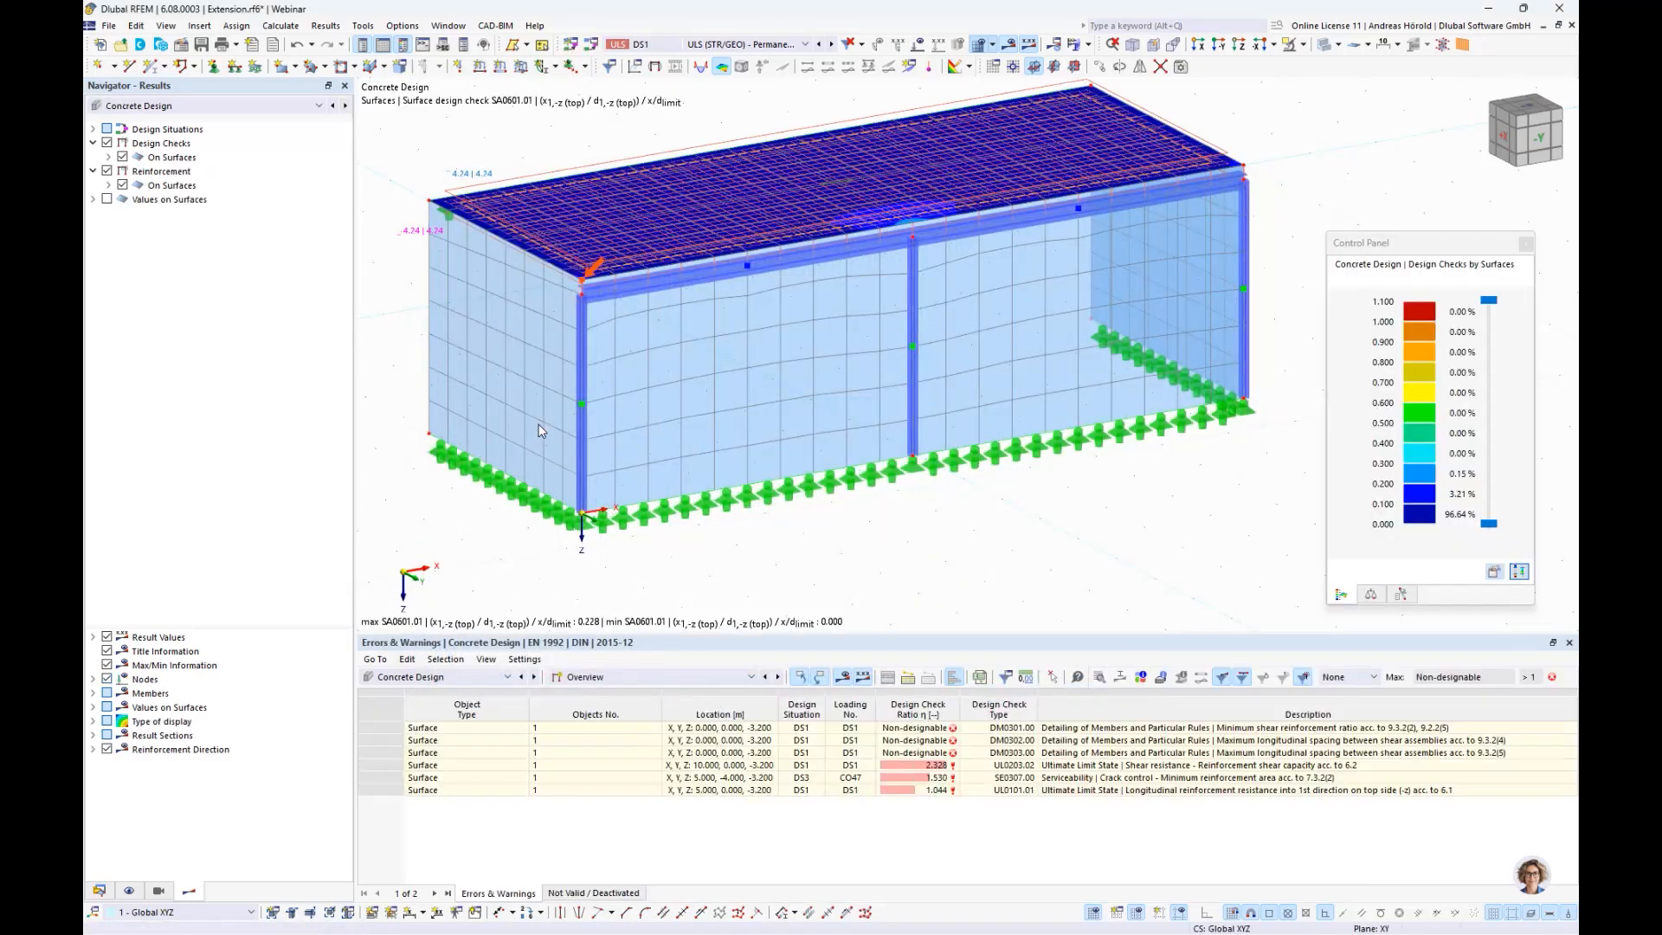
- List the design ratios on surfaces and locate the longitudinal reinforcement check UL0101.01 on the slab's top side
left_click(677, 679)
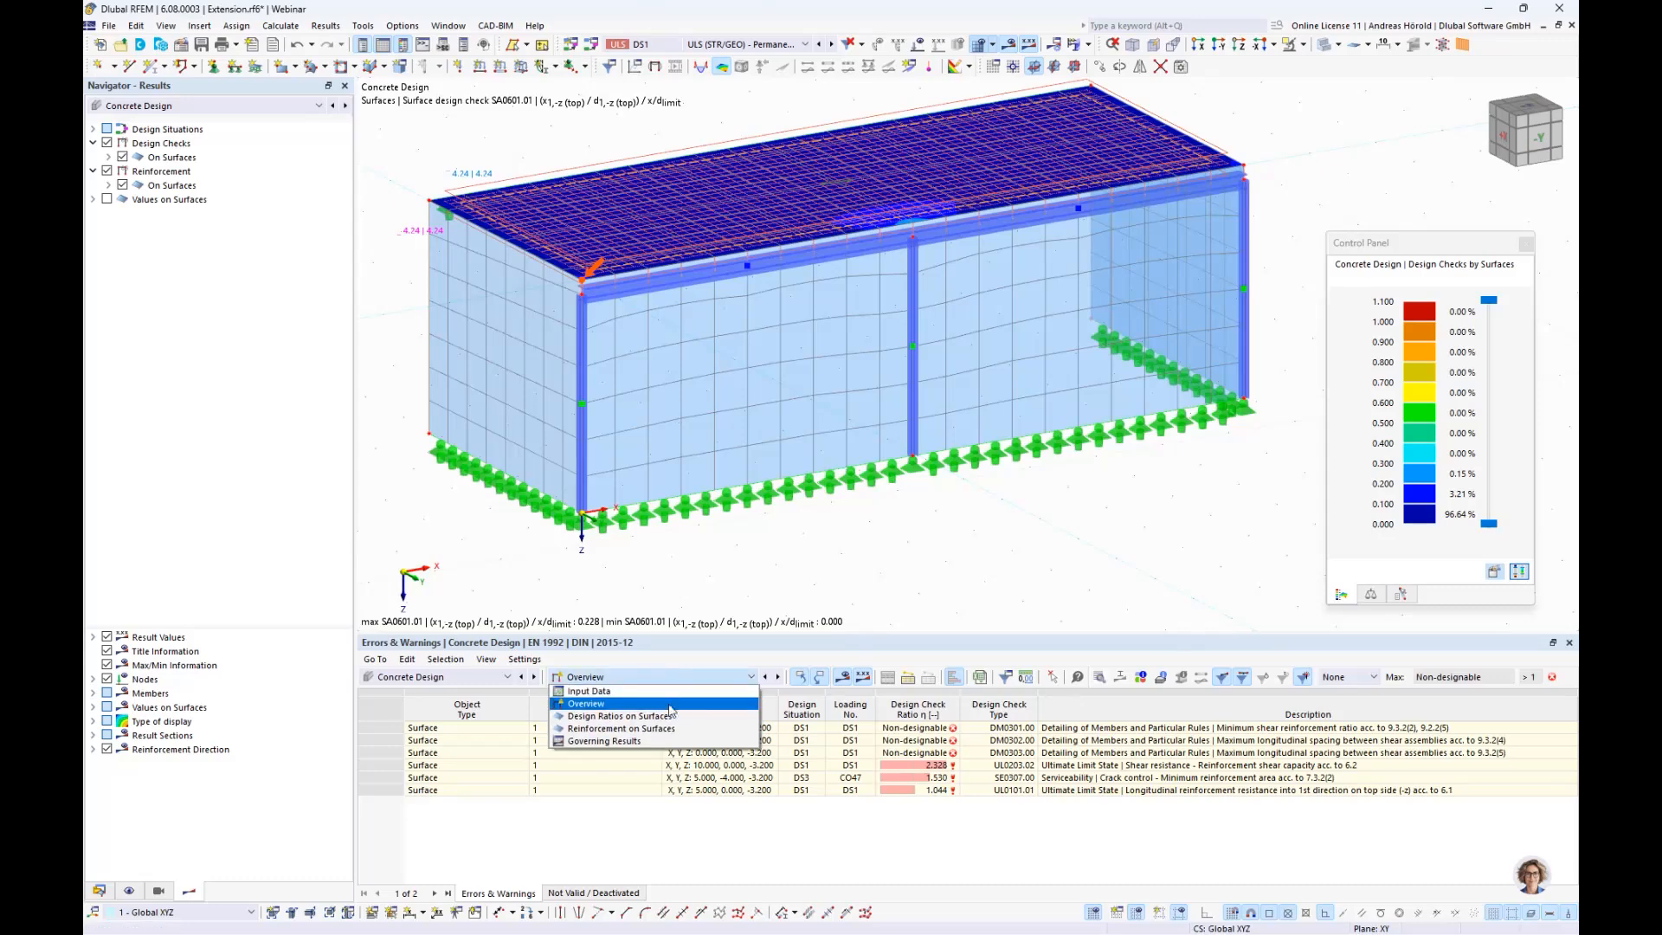
left_click(677, 718)
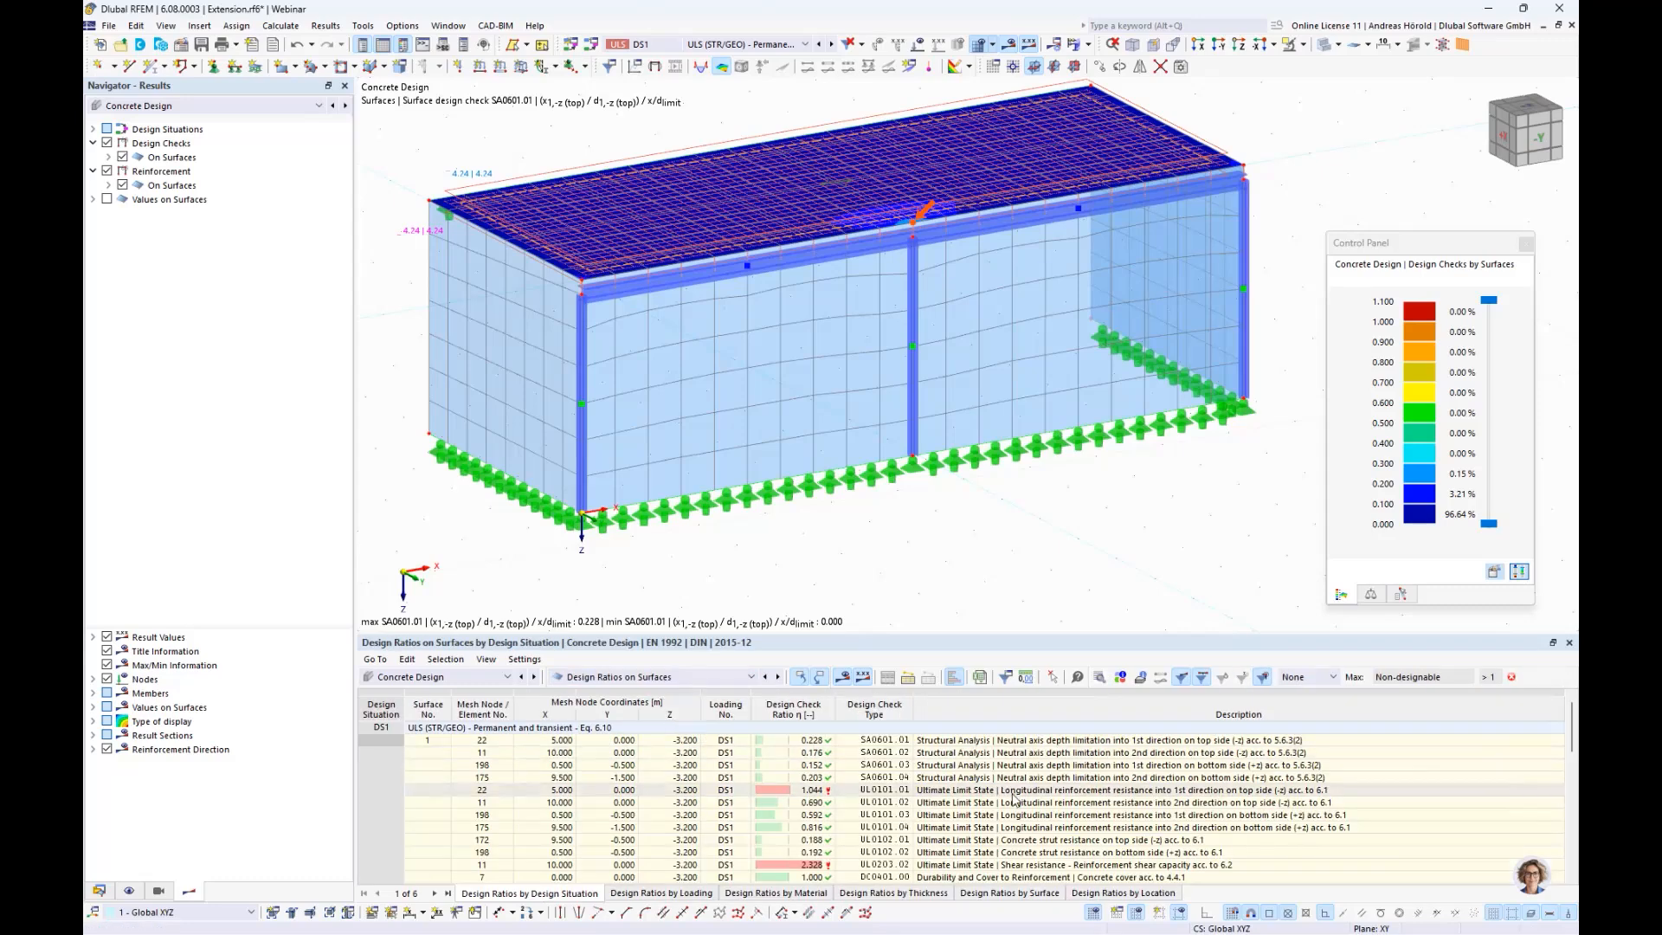
left_click(801, 791)
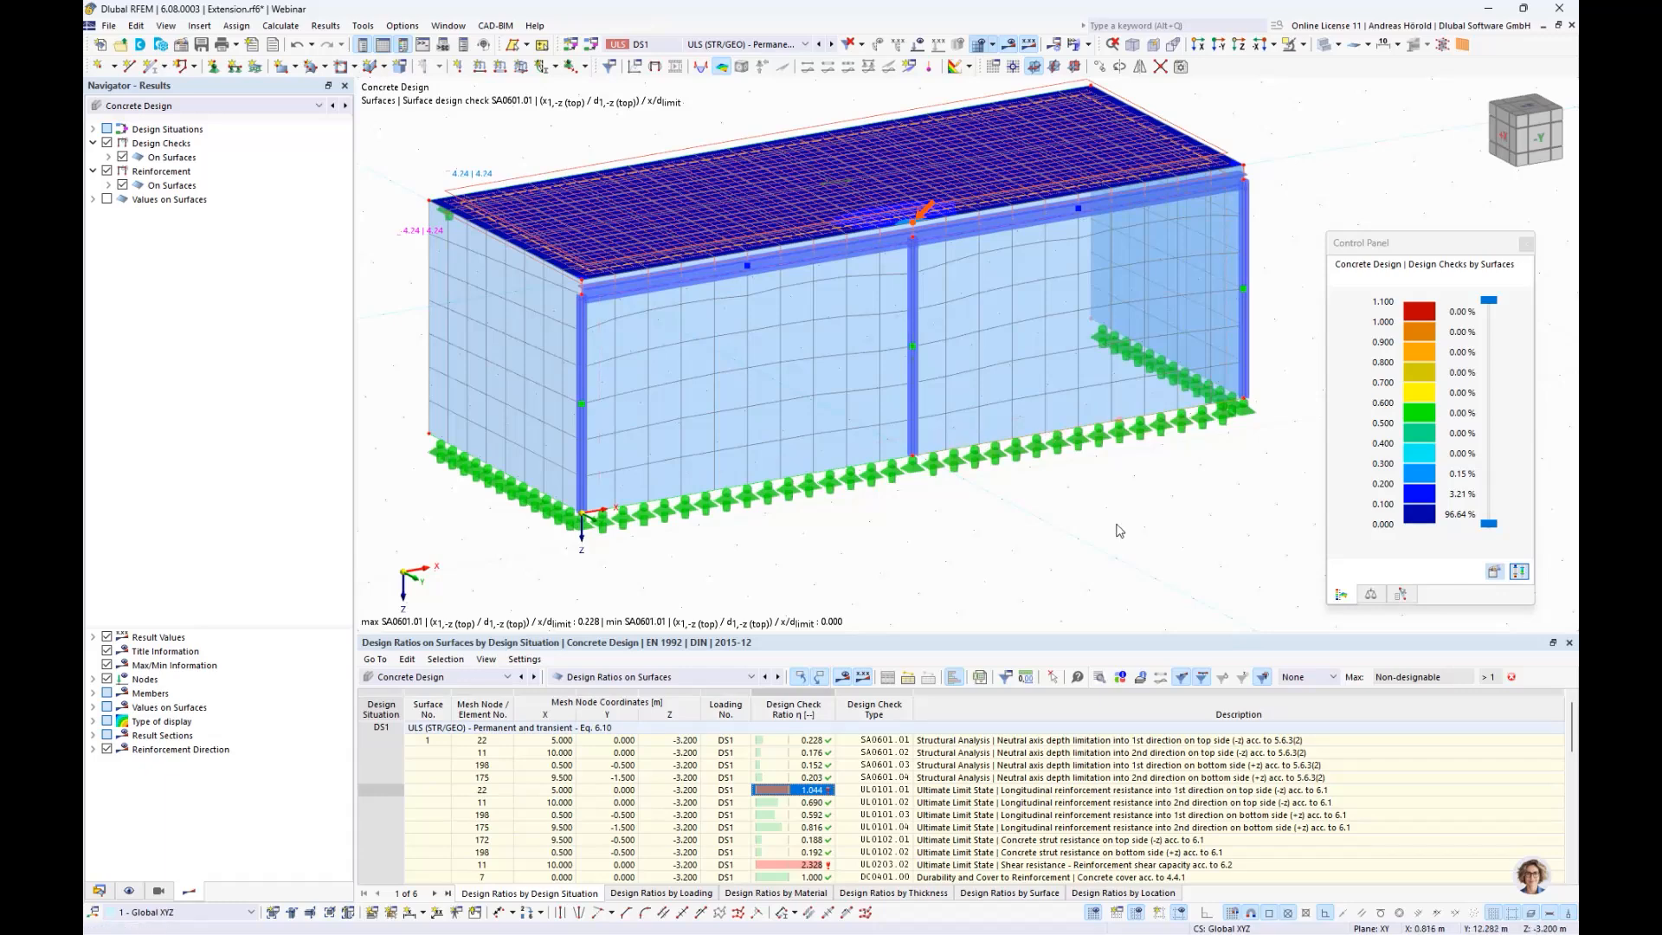
middle_click_drag(1117, 527, 1058, 617, "ctrl")
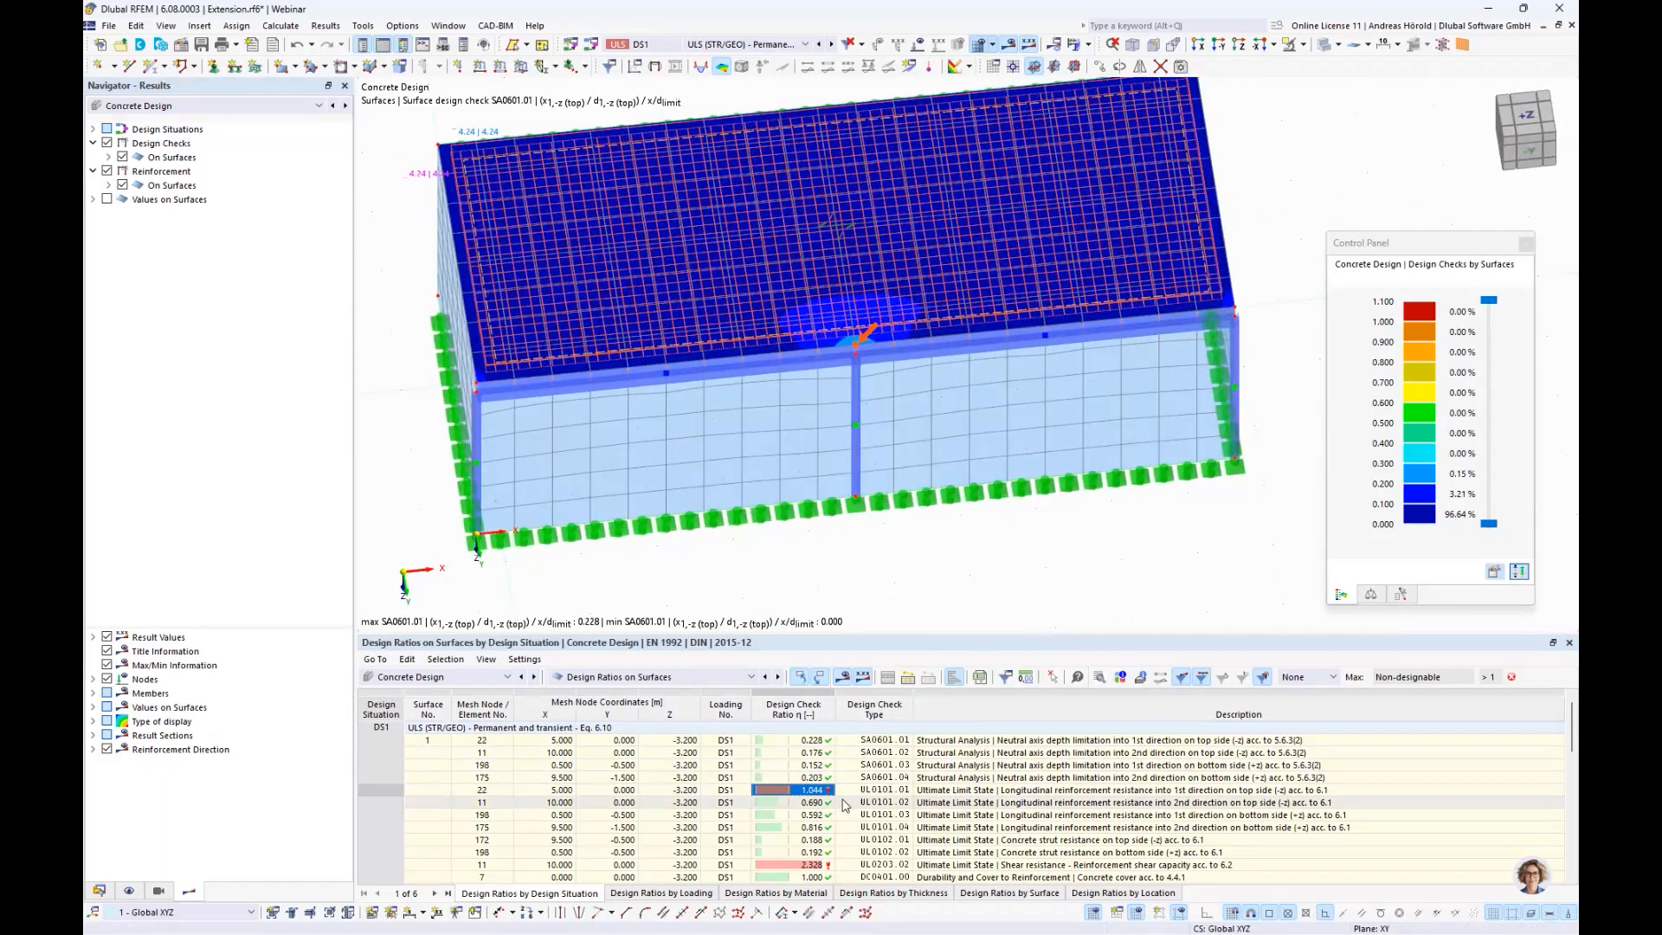
- Locate the slab's shear resistance check UL0203.01 and read through the remaining ultimate limit state and detailing checks
left_click(803, 864)
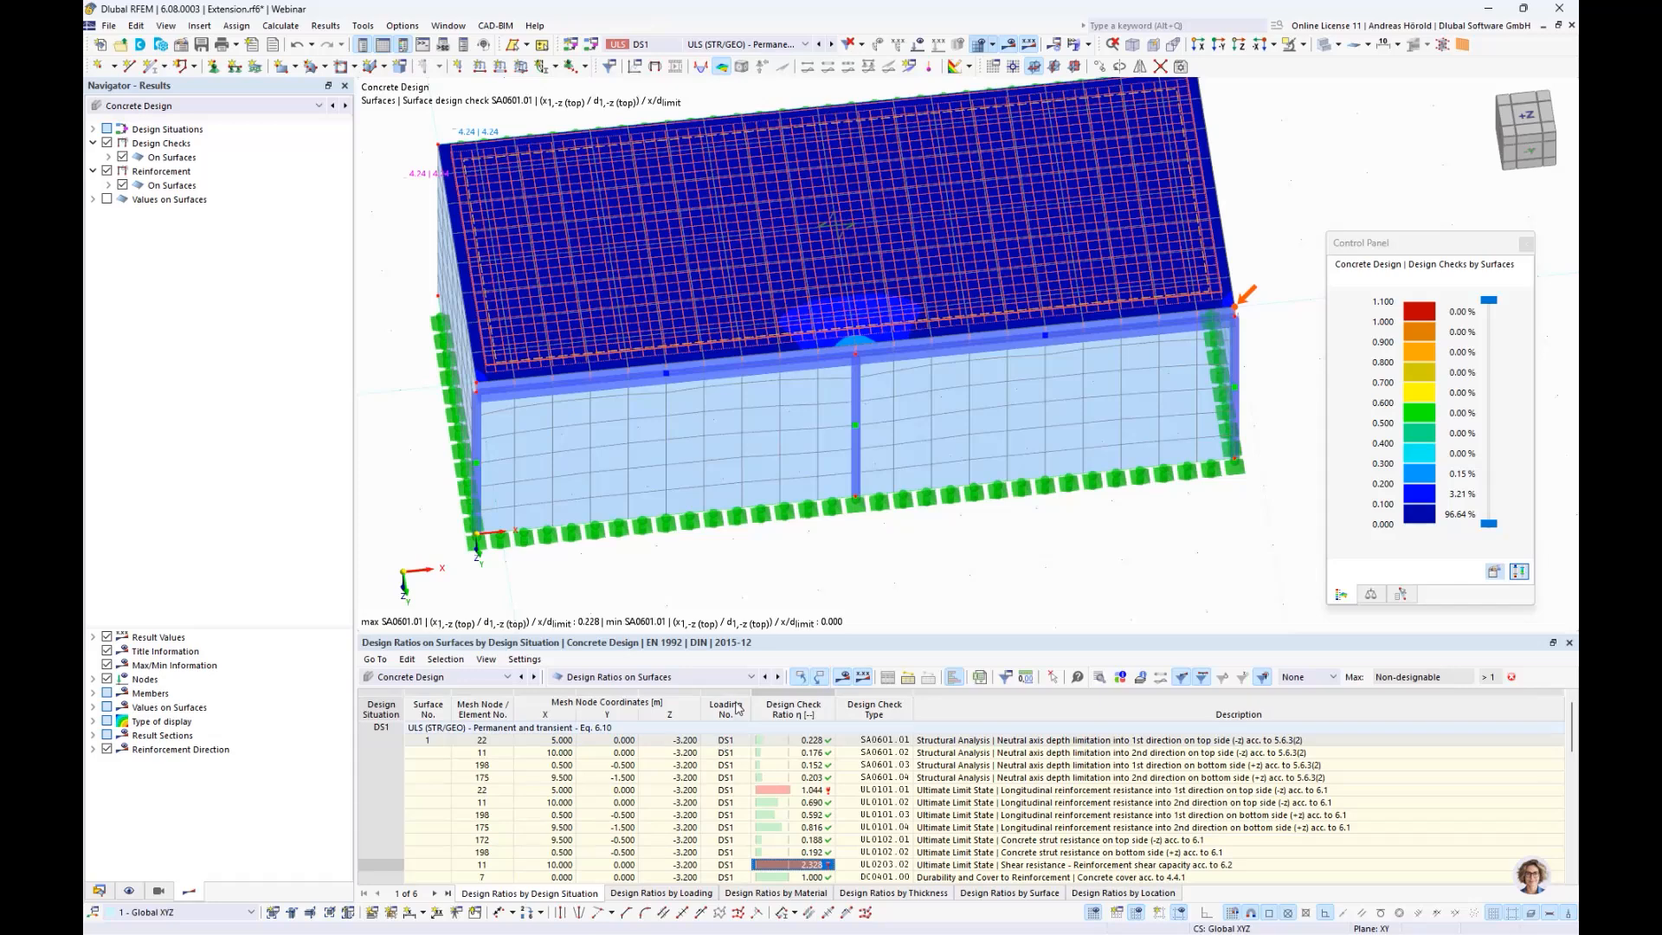
scroll(844, 578, "down", 1)
scroll(902, 799, "down", 3)
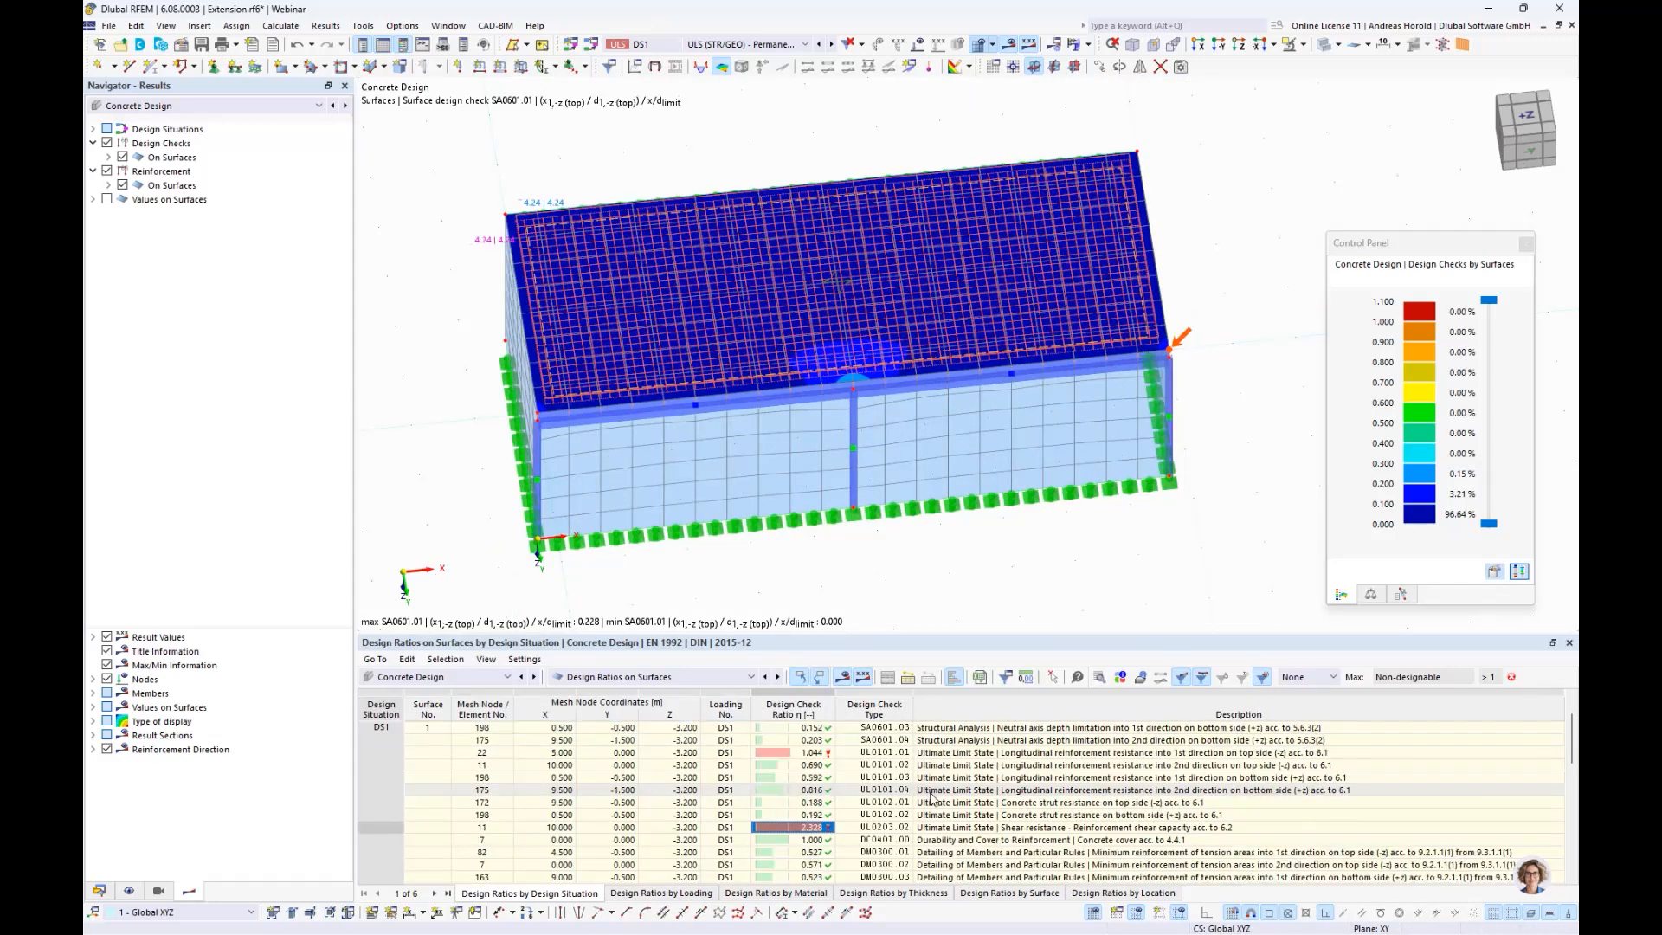
scroll(876, 791, "up", 3)
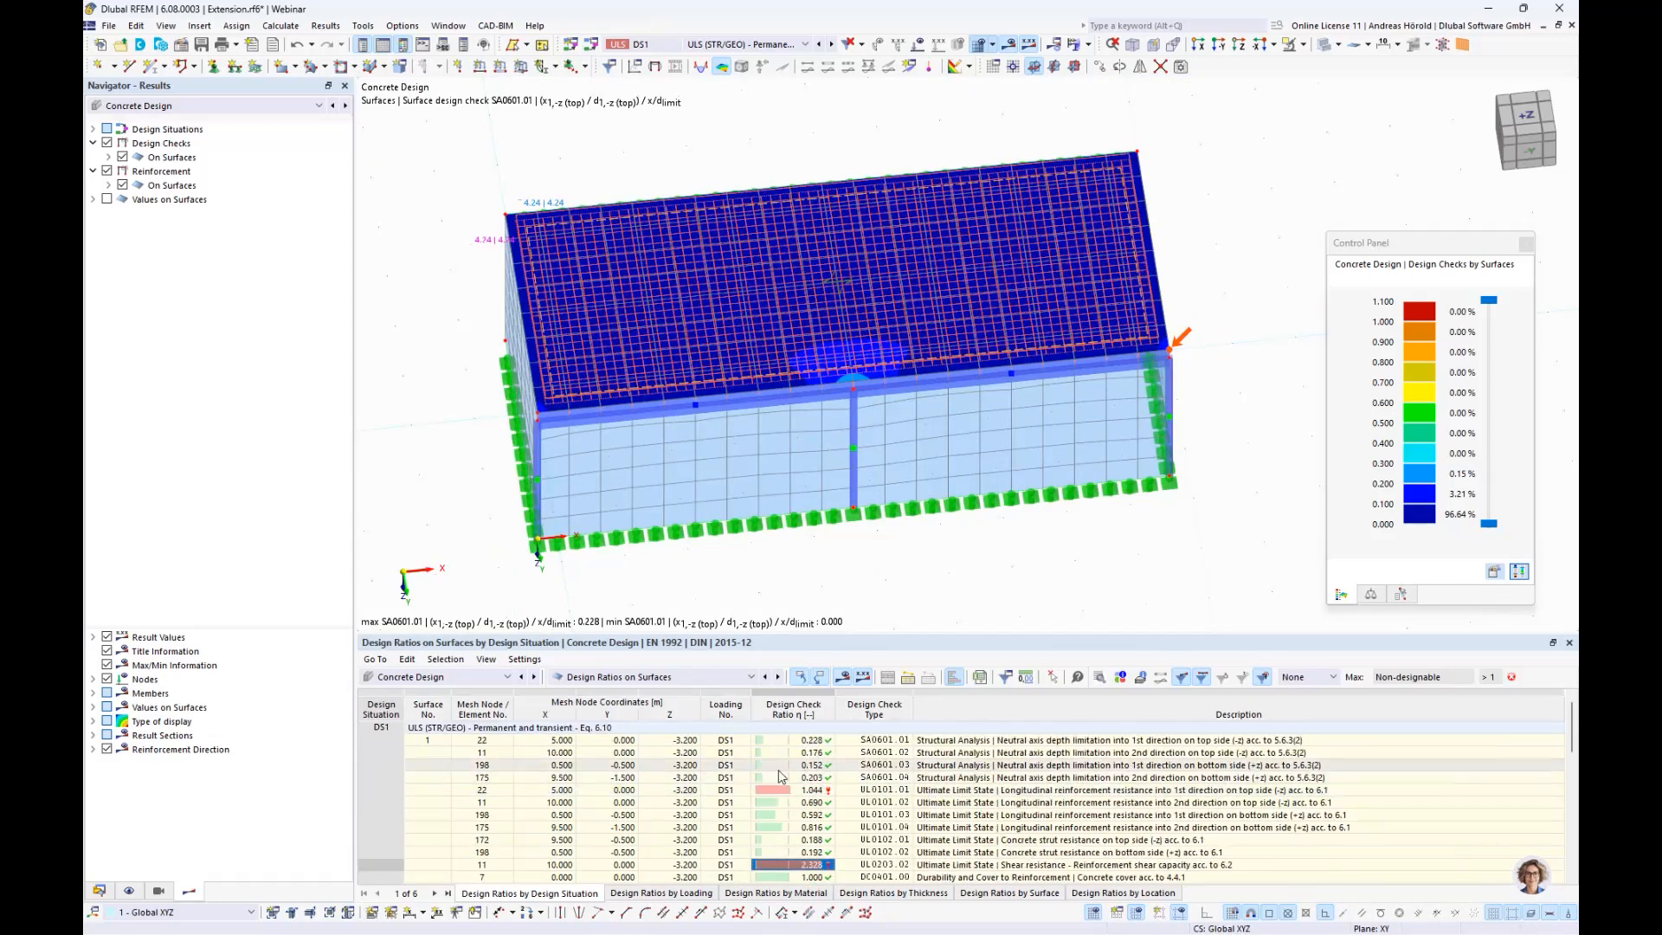
scroll(952, 753, "down", 4)
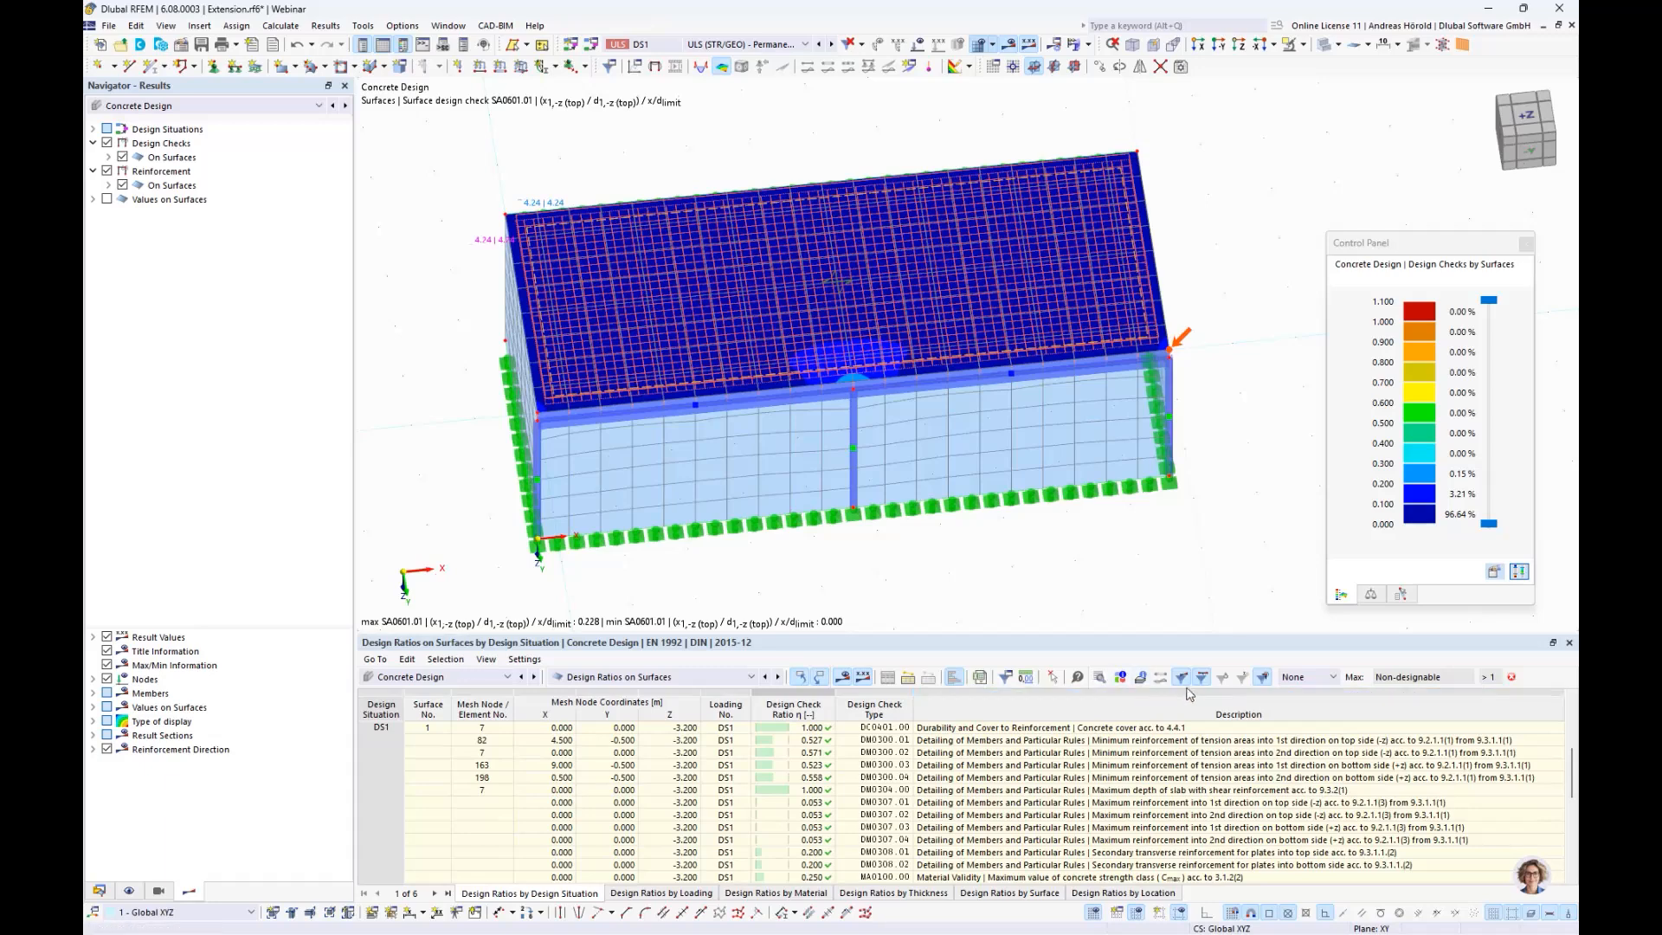
- Compare the crack control and deflection checks of the serviceability design situations with the ultimate checks, and locate check UL0101.01 again
left_click(1263, 679)
scroll(897, 815, "down", 3)
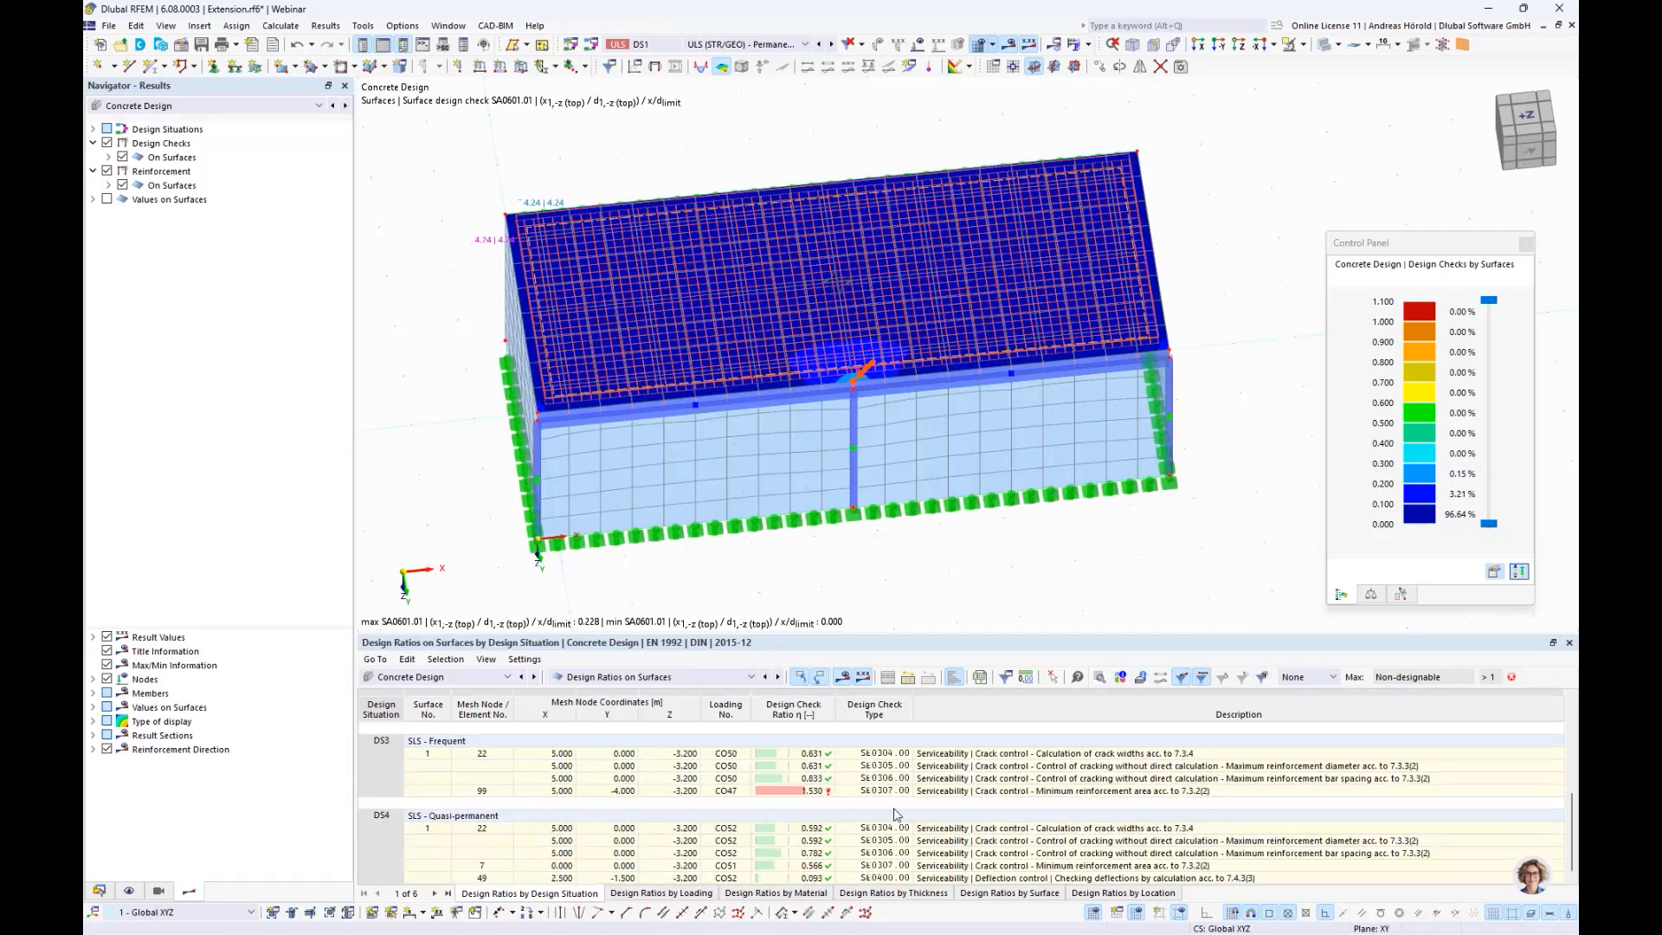
scroll(896, 814, "up", 5)
scroll(896, 814, "down", 5)
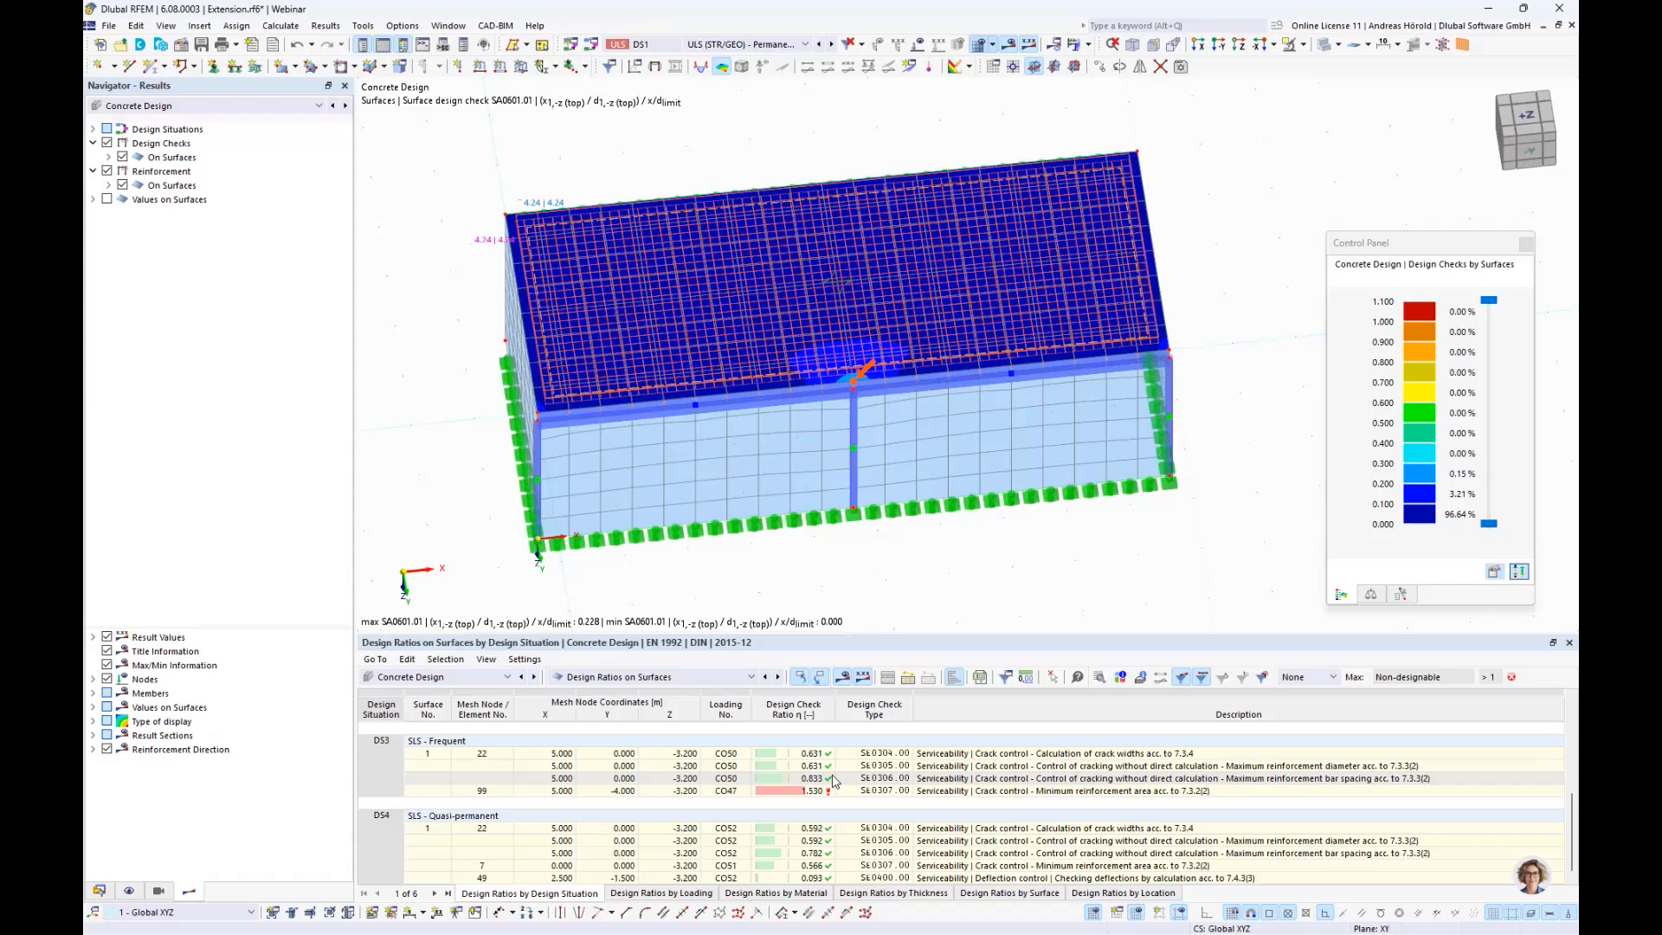
scroll(834, 782, "up", 5)
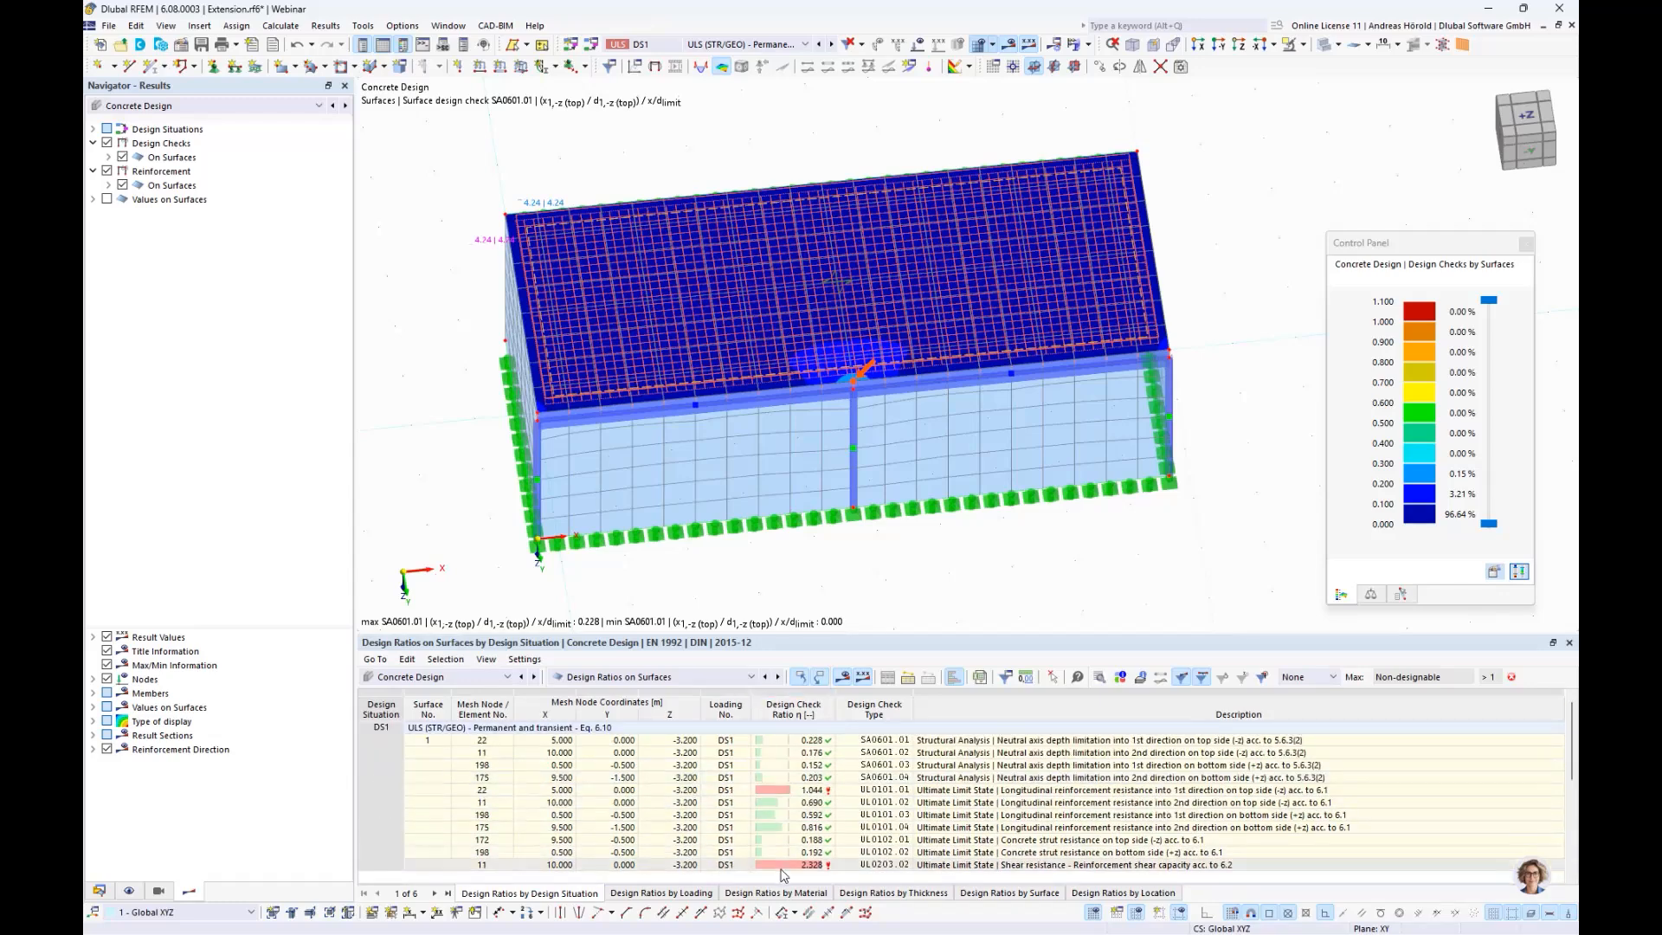
left_click(785, 793)
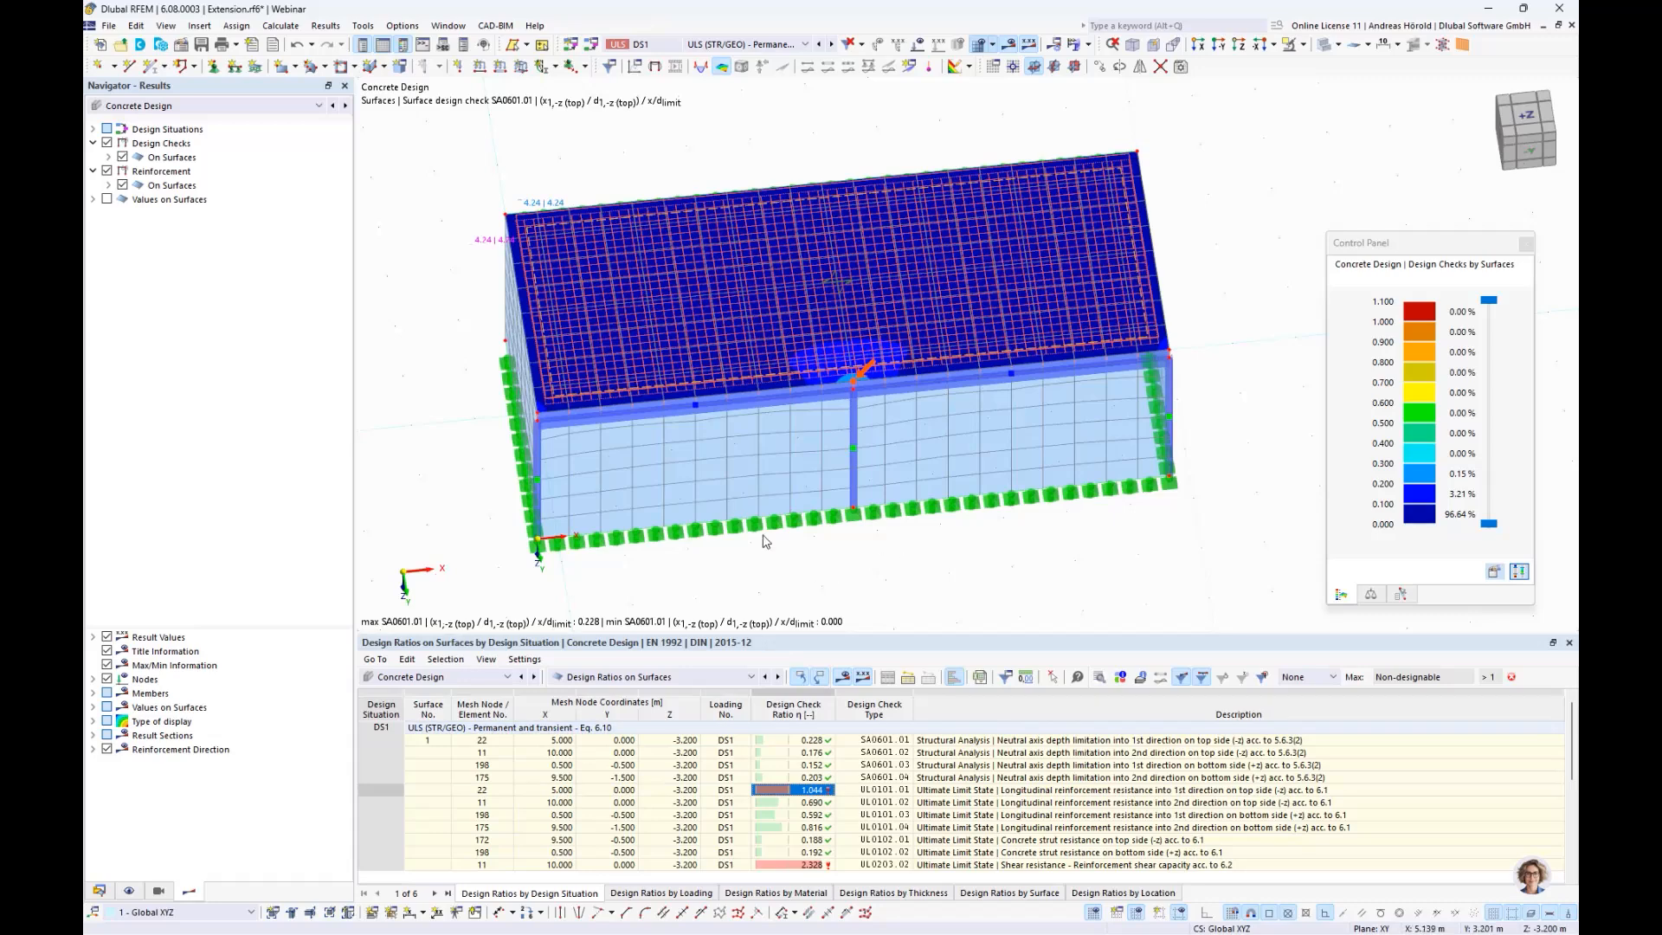
- Display the required longitudinal reinforcement as,req,1,-z (top) on the slab surface
left_click(100, 891)
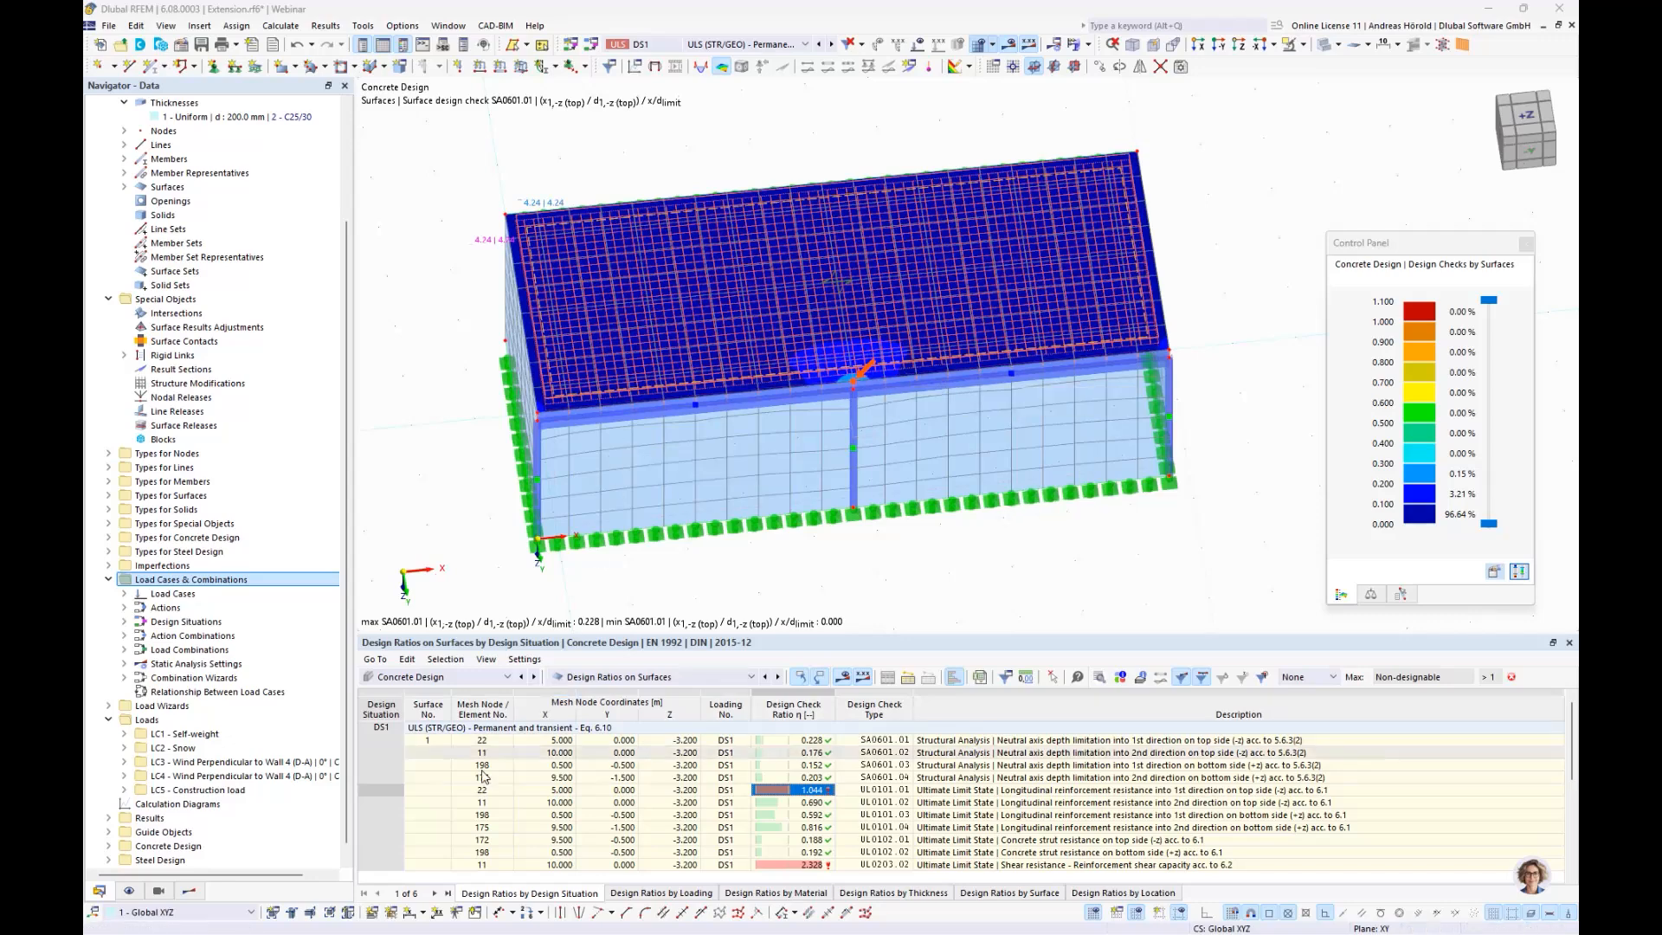
left_click(188, 894)
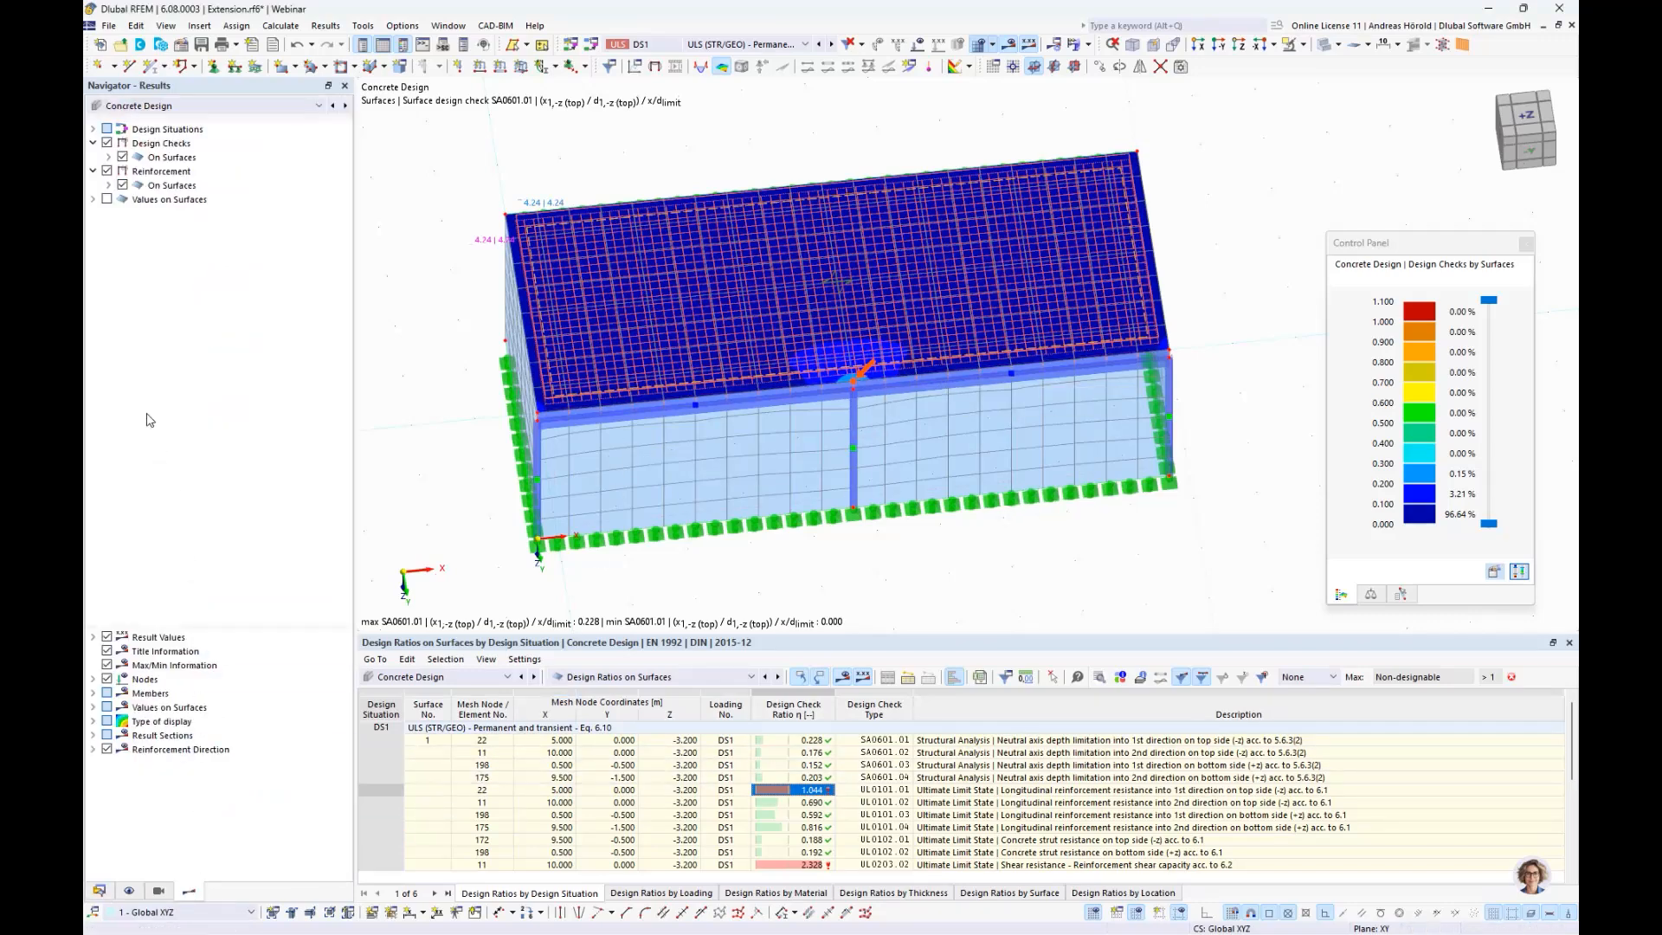
left_click(109, 185)
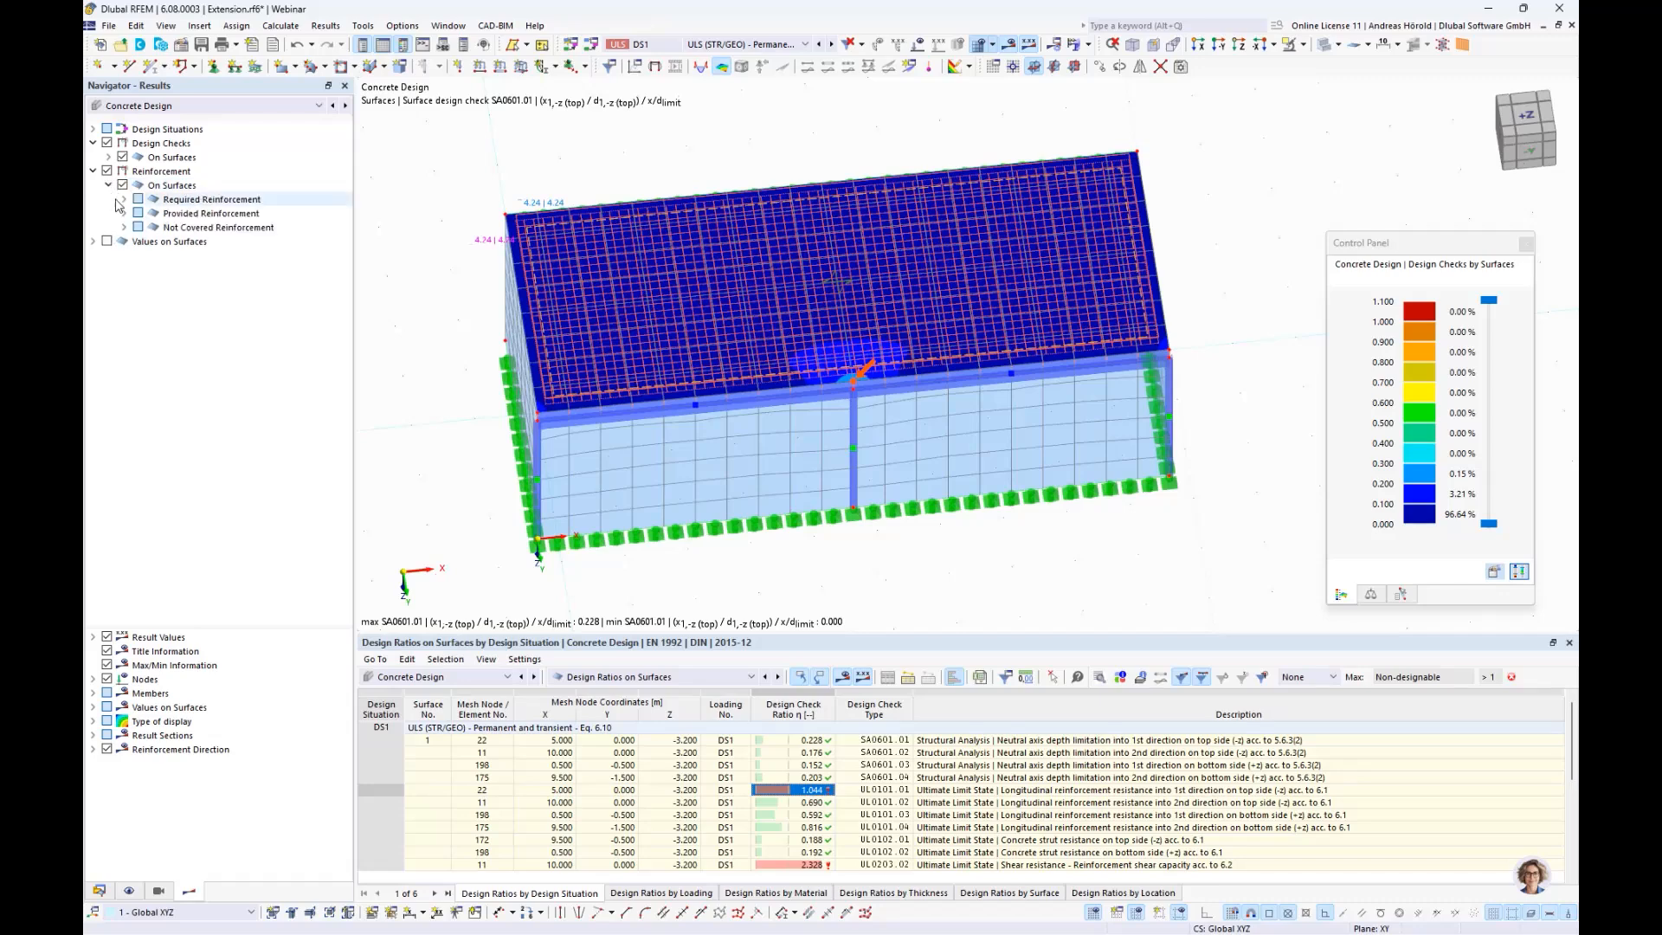
left_click(125, 200)
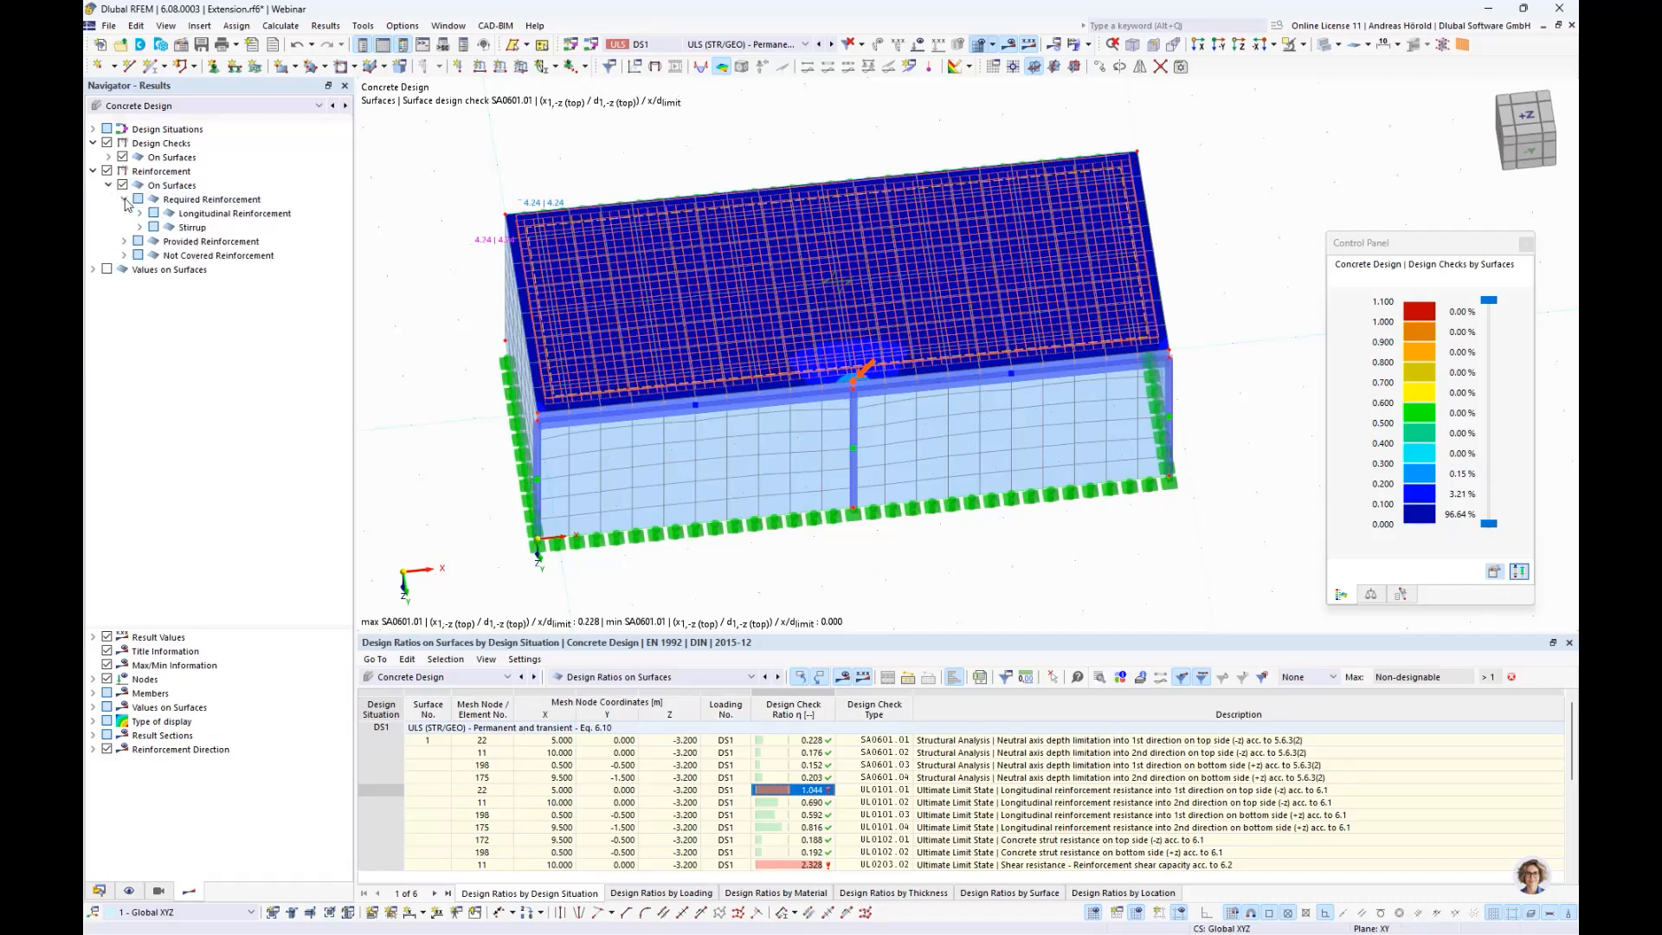
left_click(141, 213)
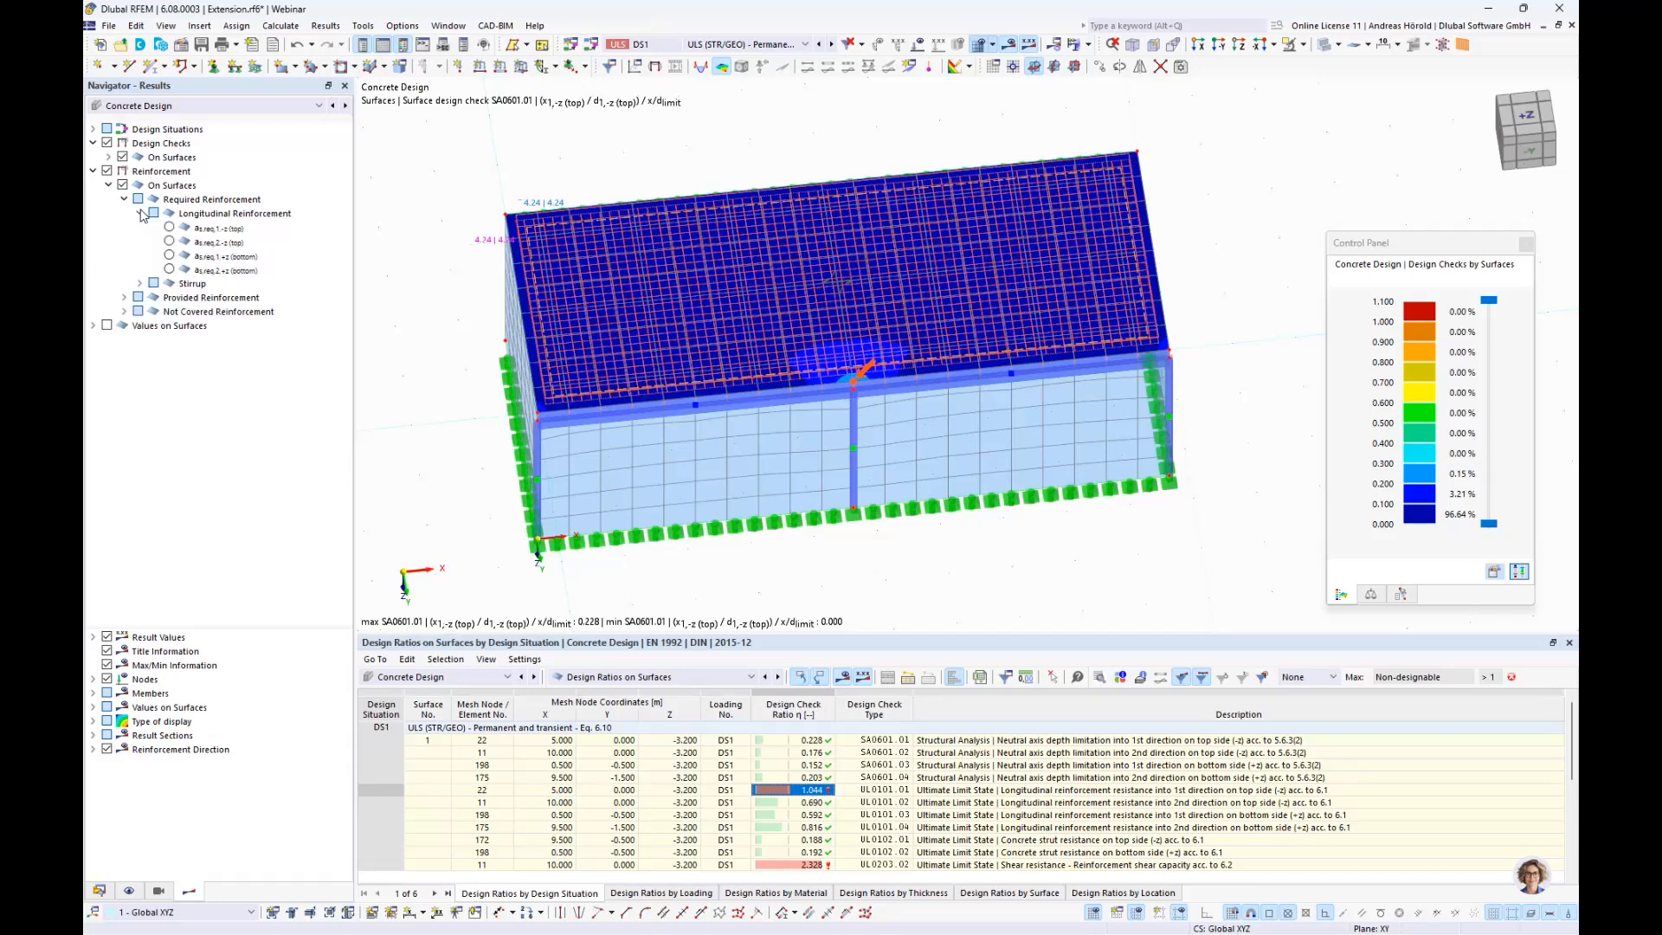
left_click(169, 227)
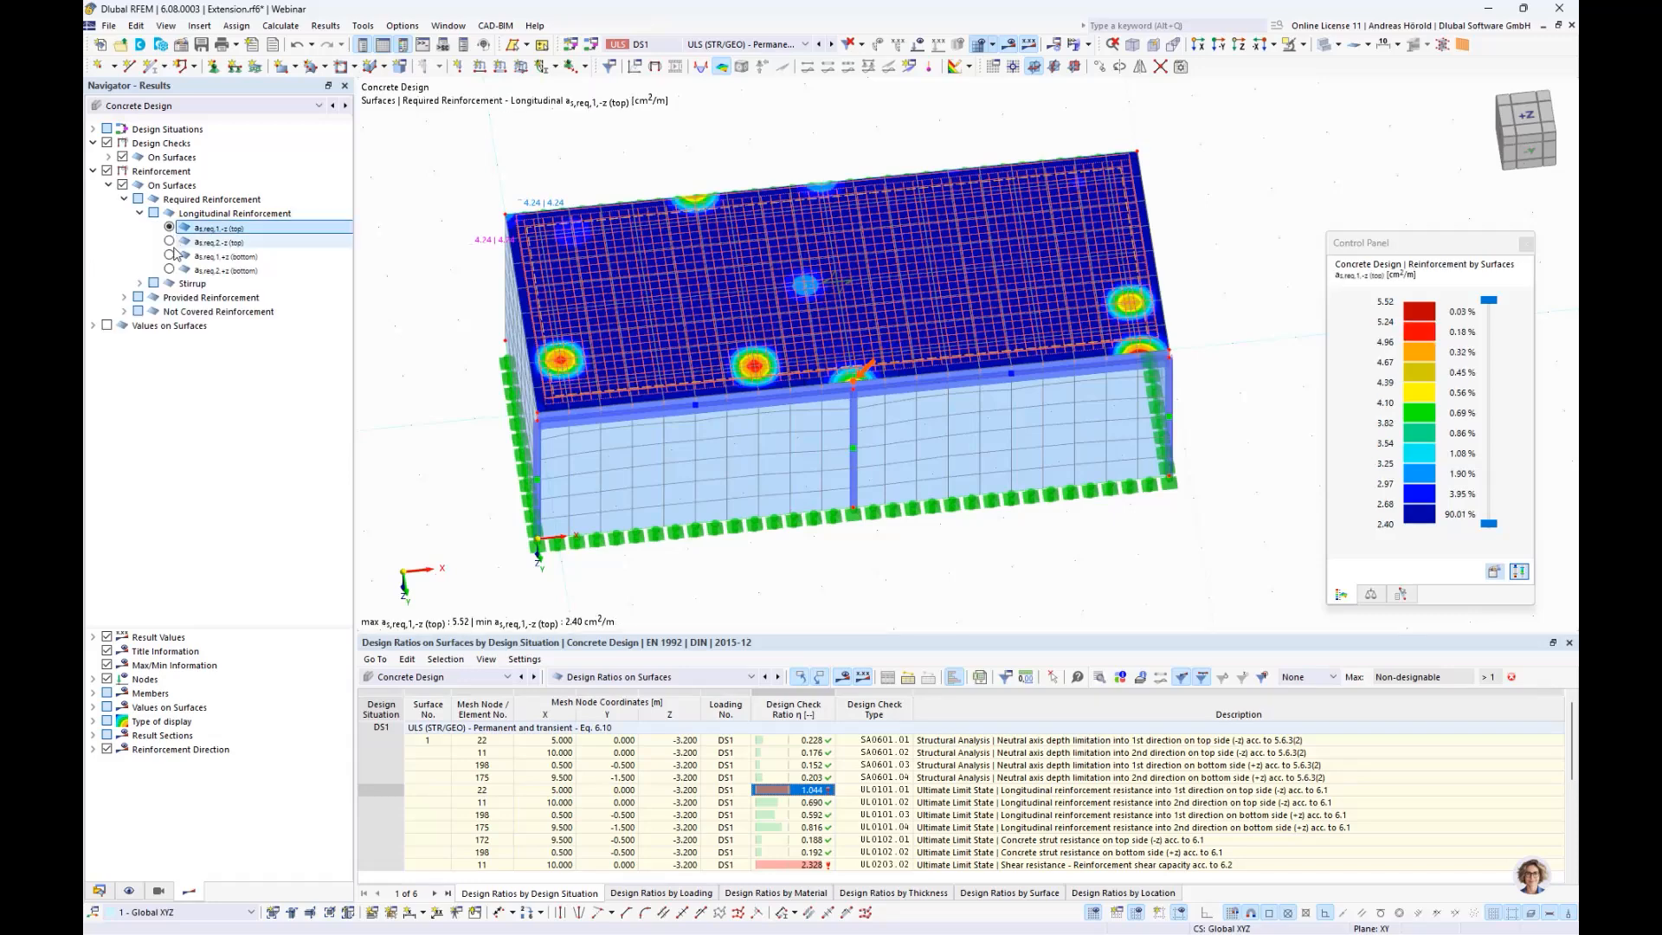
- Step through the other required longitudinal reinforcement results to as,req,2,+z (bottom) and show the slab in plan view along Z
left_click(169, 242)
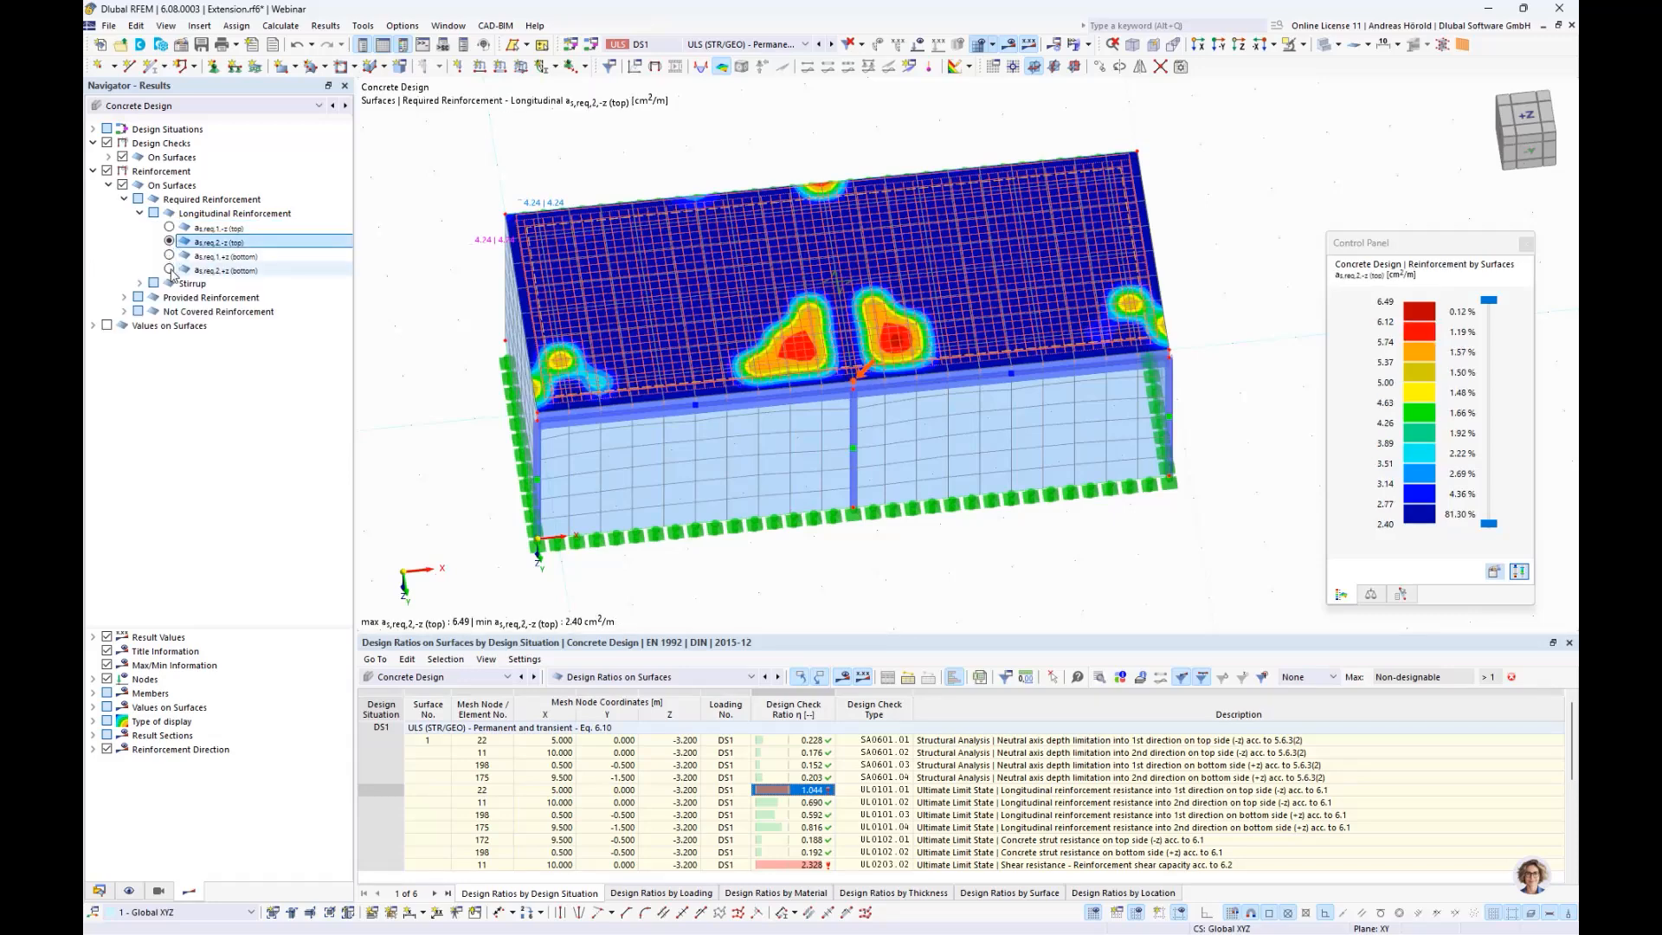
left_click(170, 255)
left_click(170, 270)
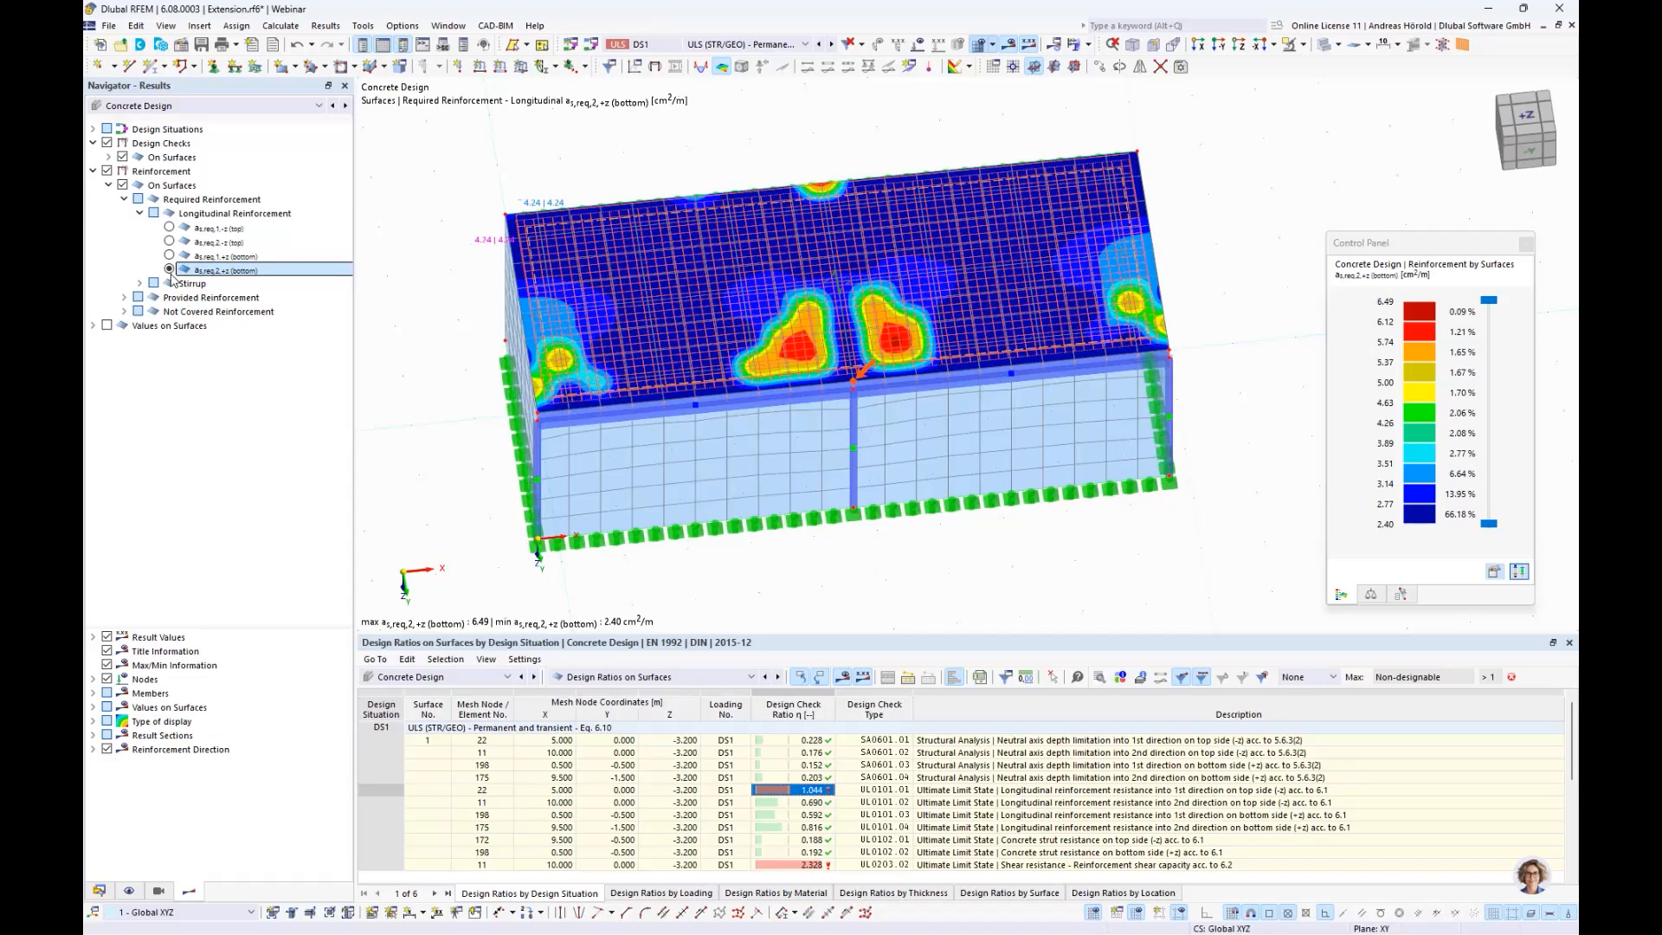
left_click(1241, 46)
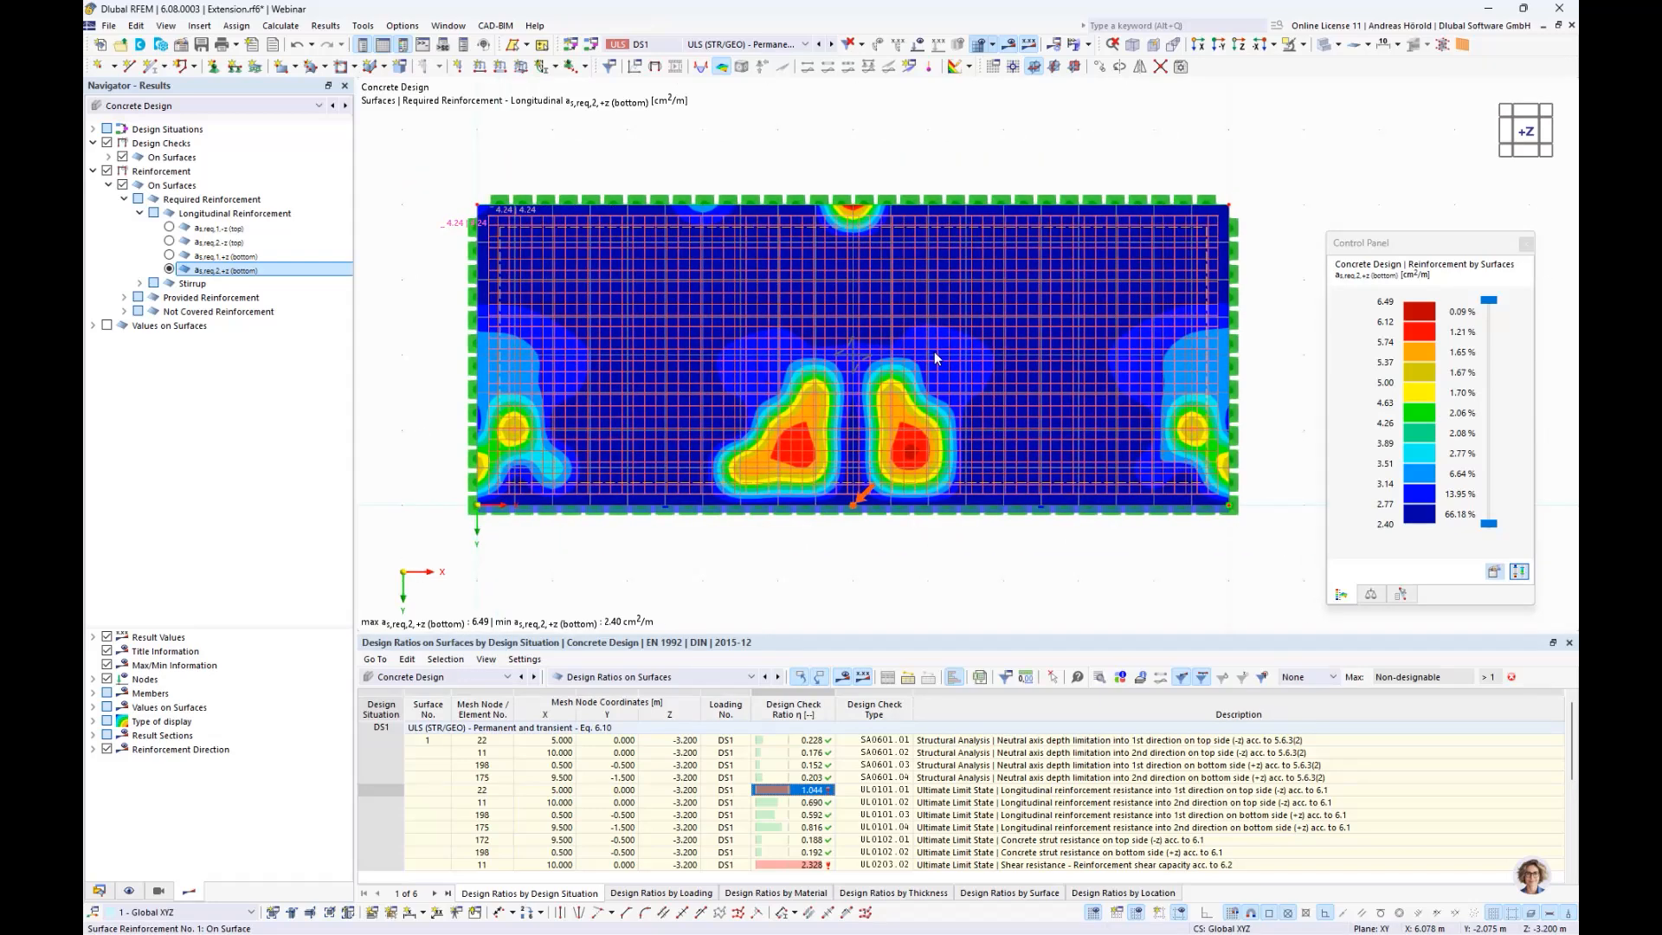
scroll(936, 358, "up", 1)
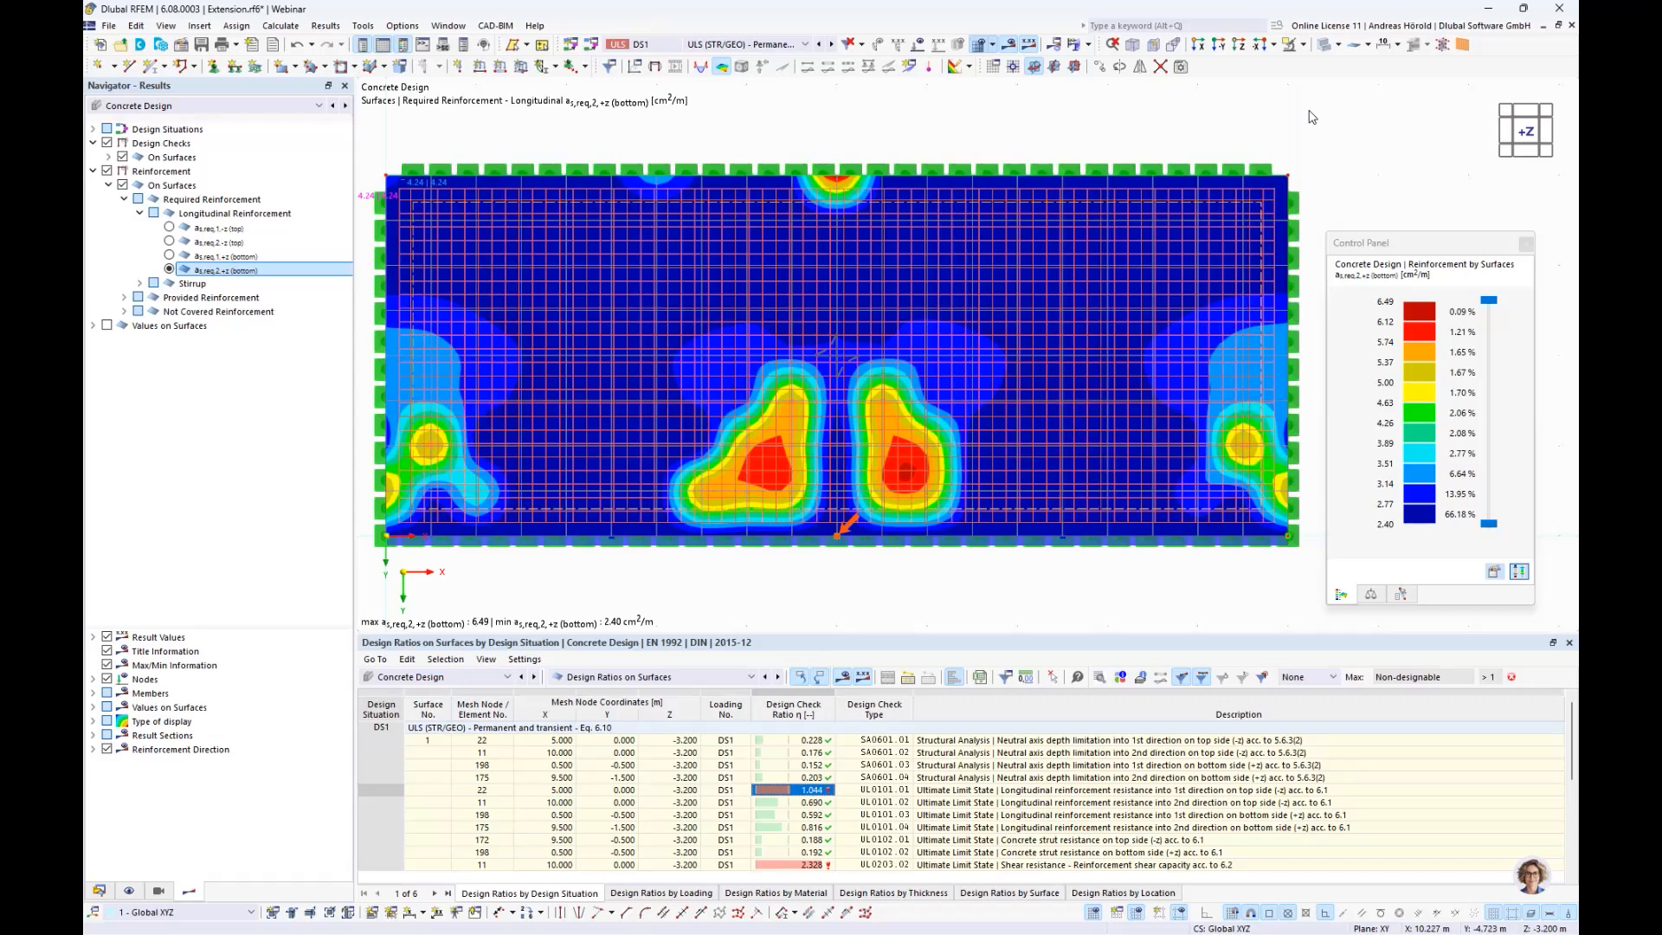
- Examine the cloud calculation settings and the list of available virtual machines, leaving without sending the model
left_click(1089, 45)
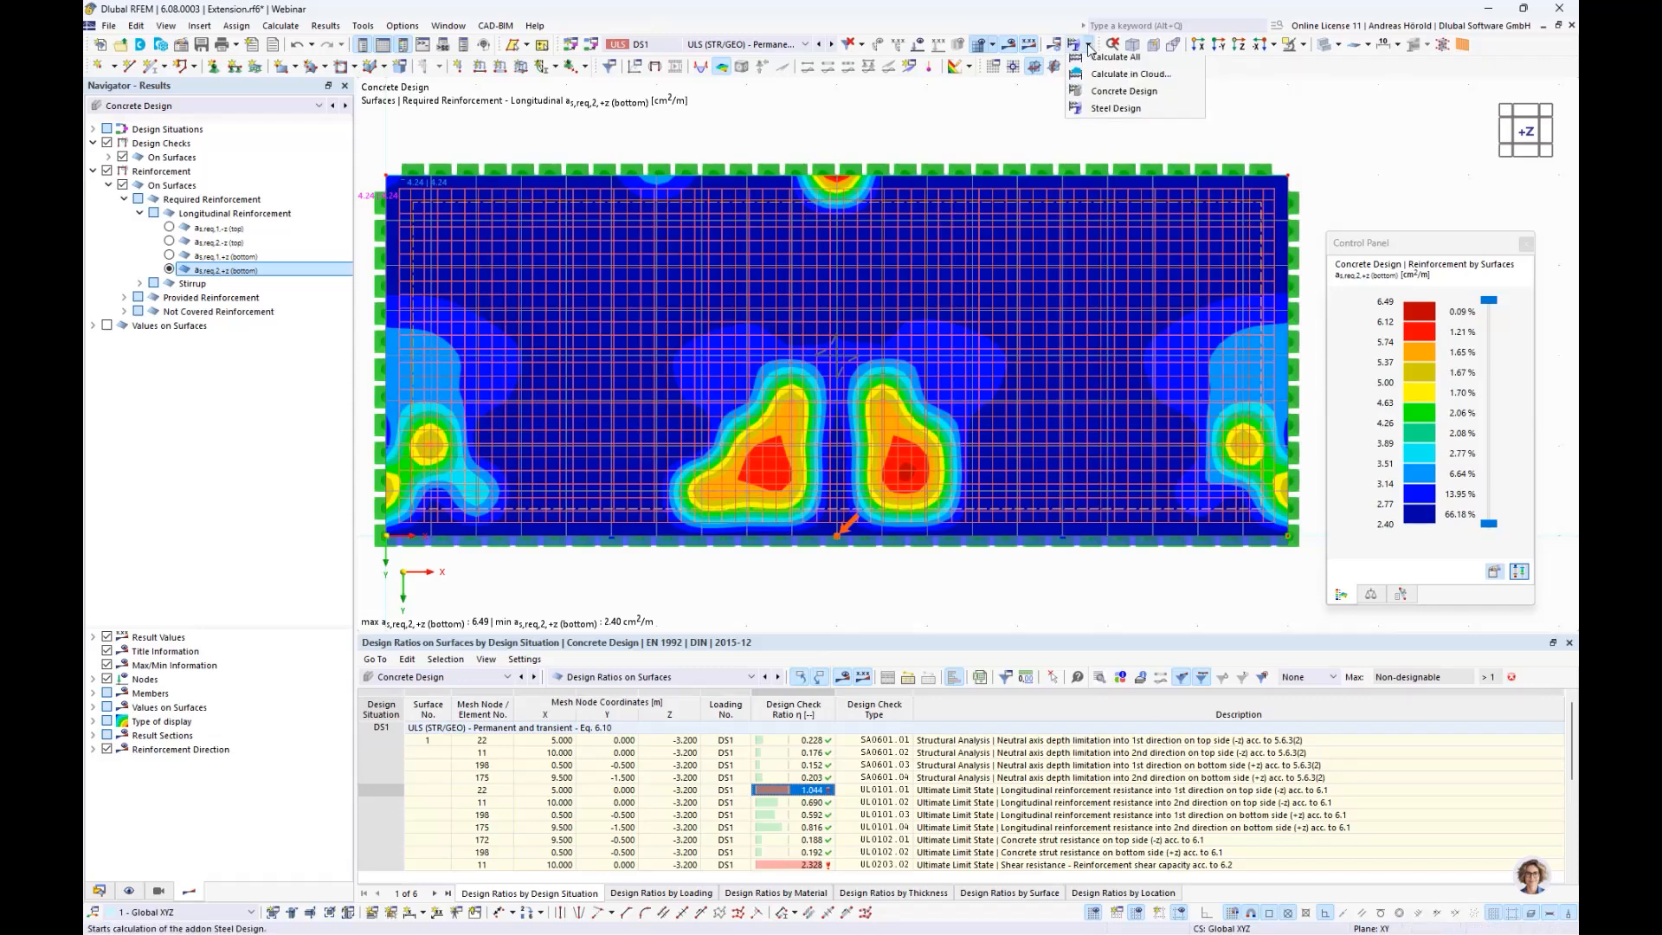
left_click(1120, 84)
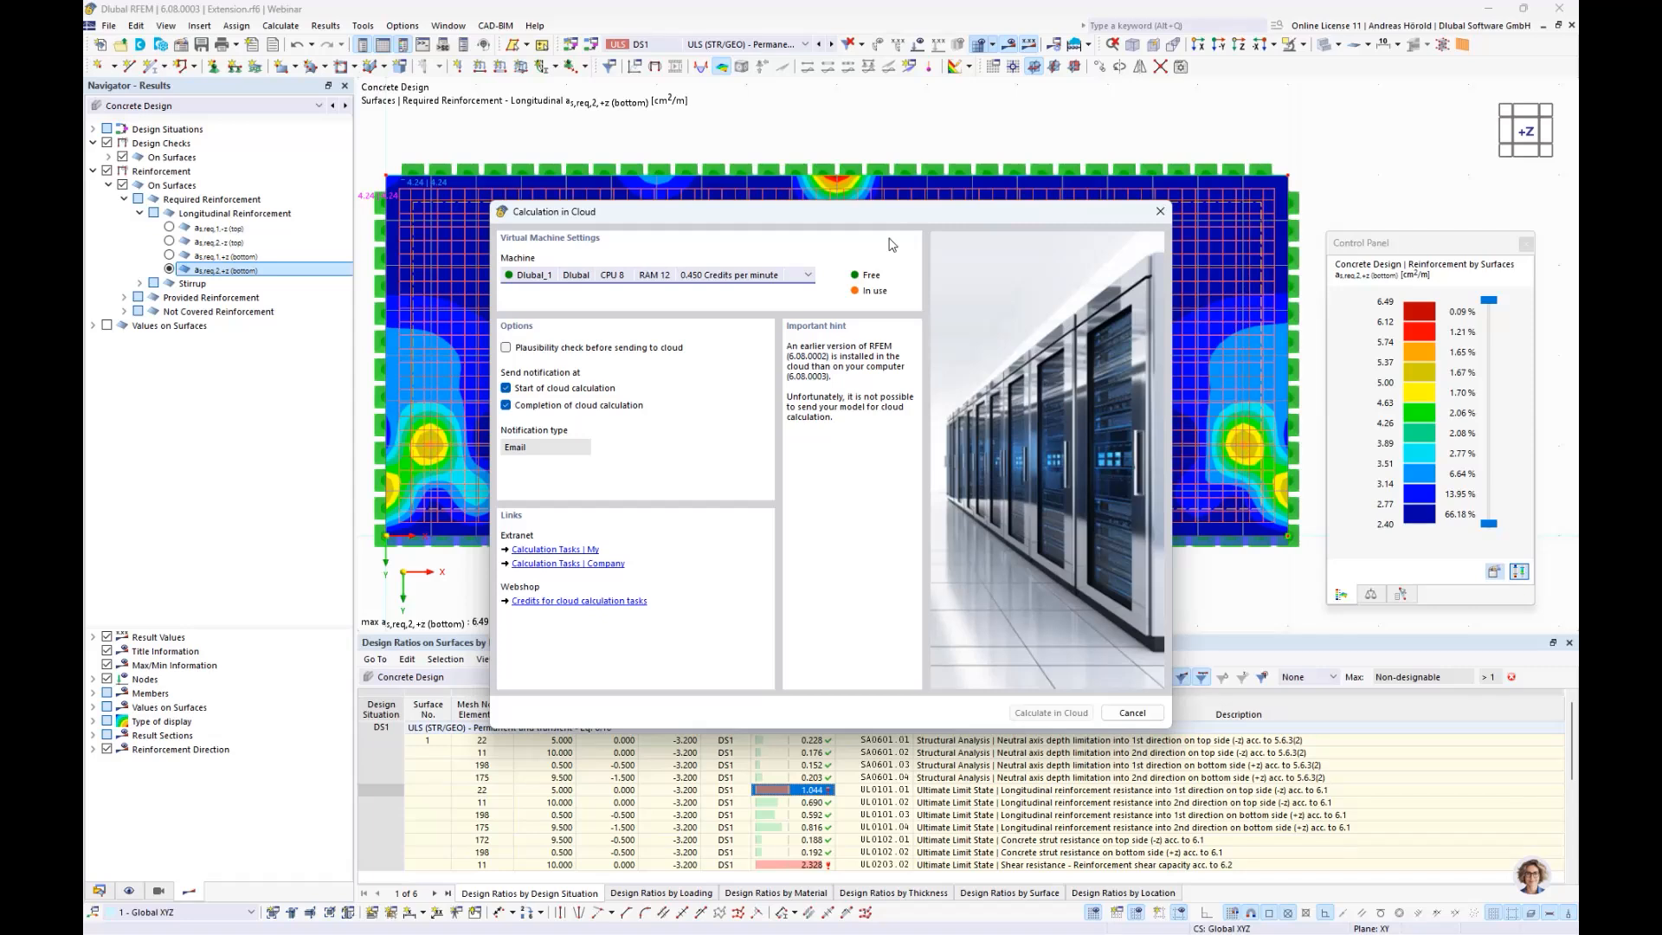
left_click(721, 277)
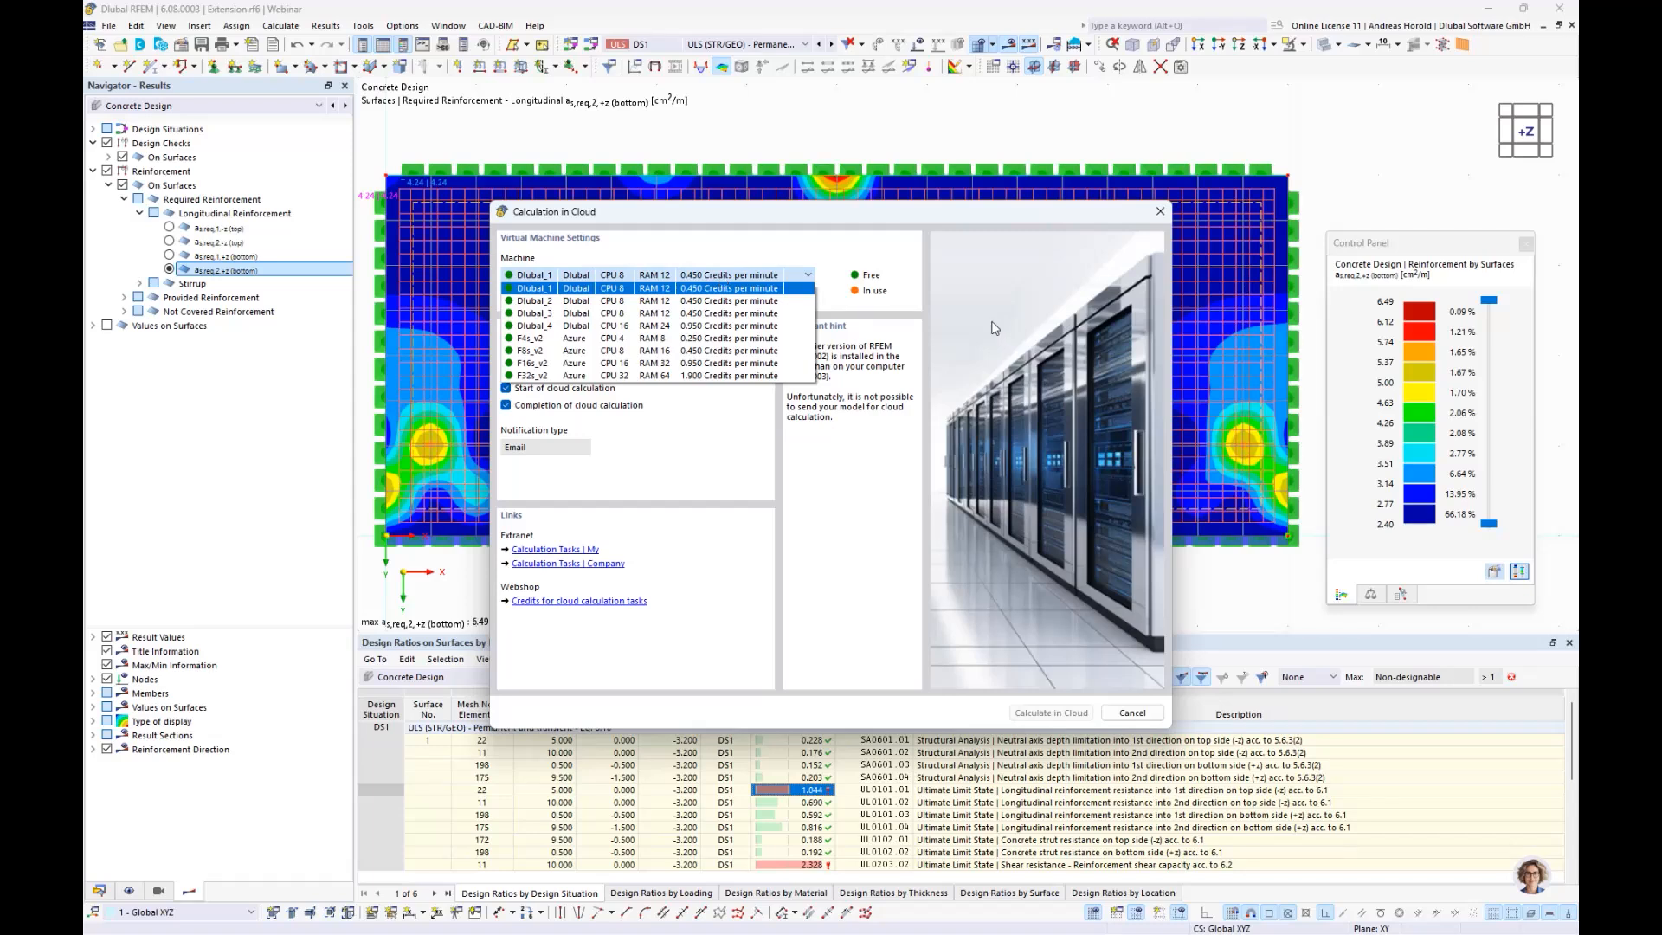
left_click(914, 447)
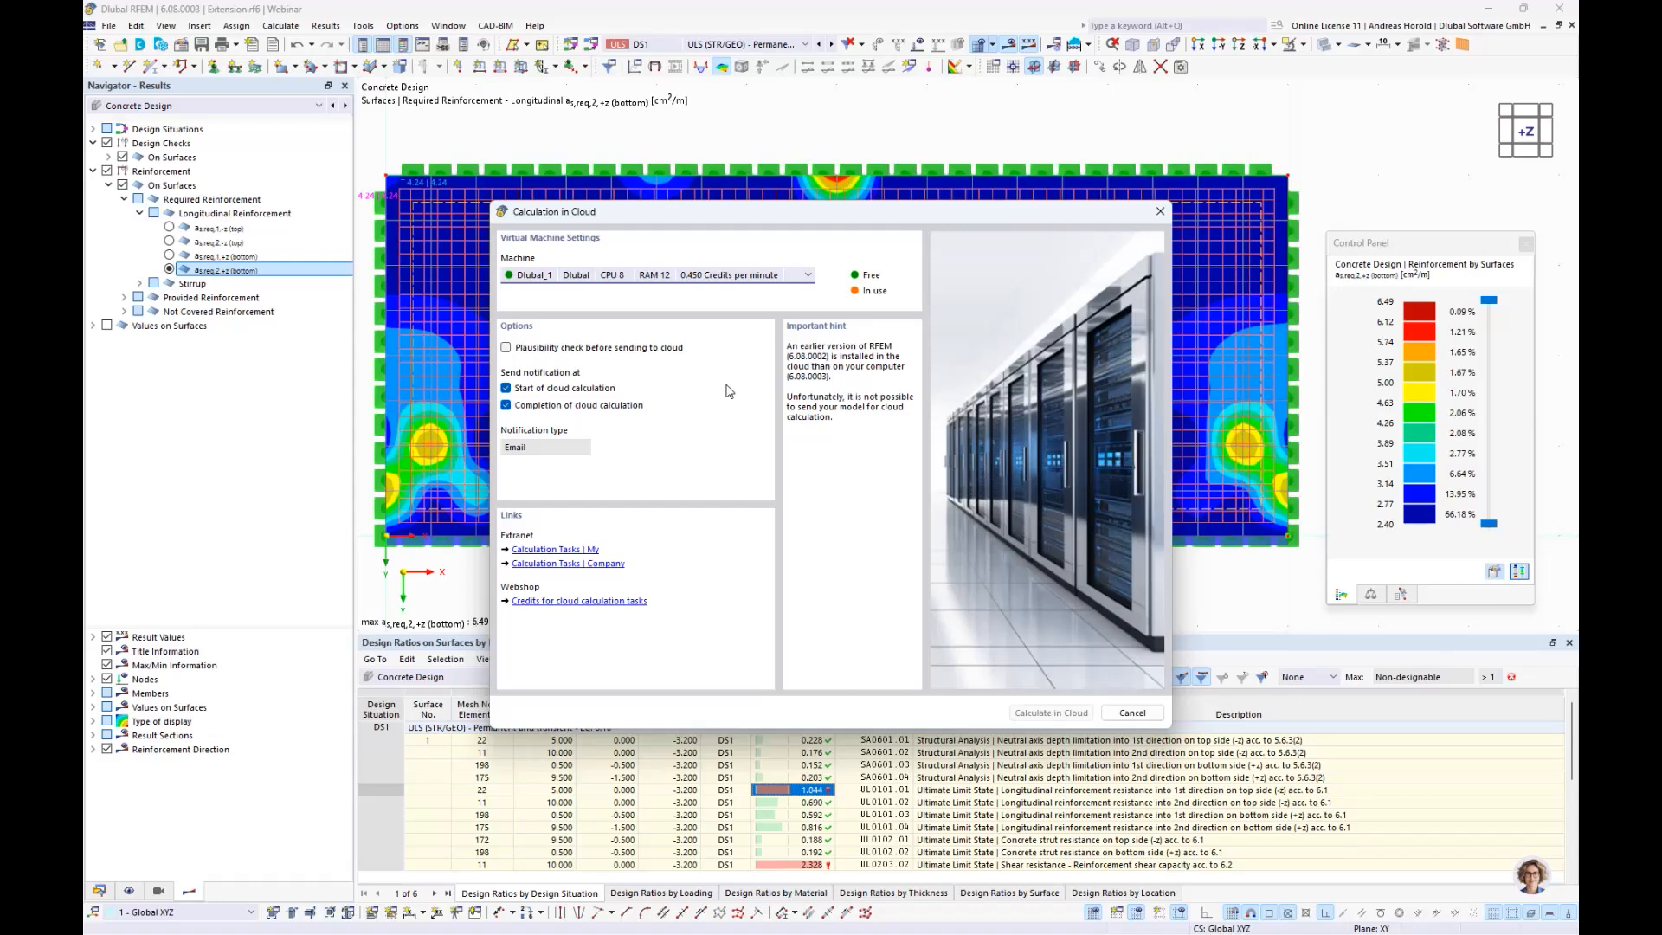
left_click(1134, 714)
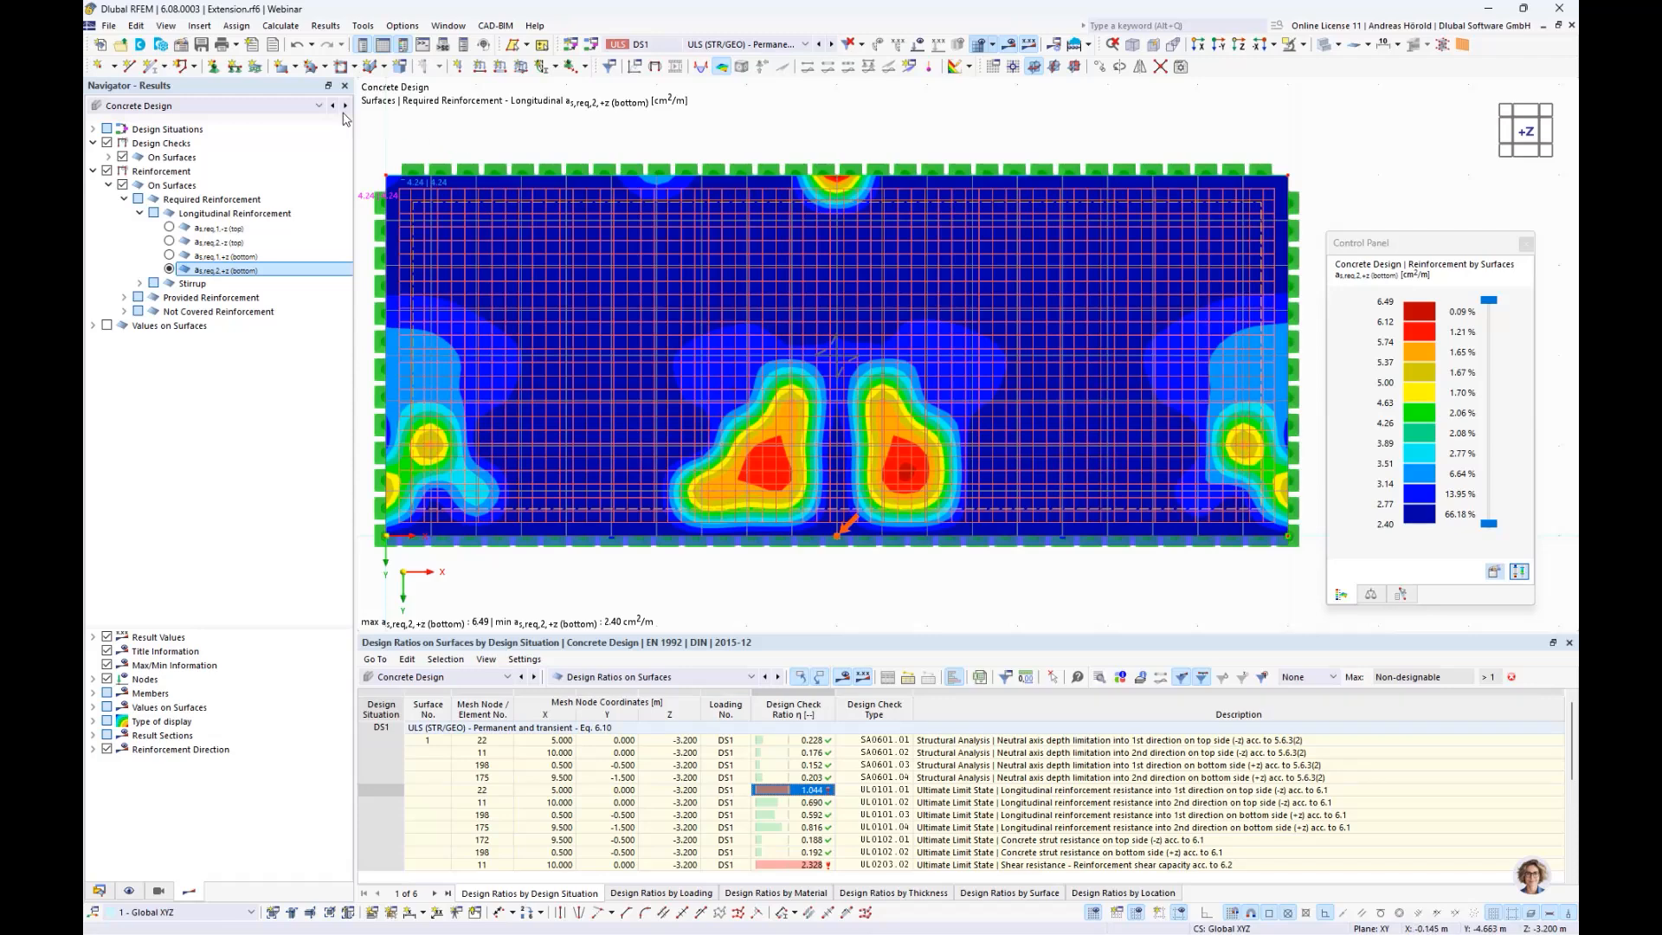
- Prepare the reinforcement graphic for a new printout report with a 270° rotation and window-filling picture
left_click(236, 45)
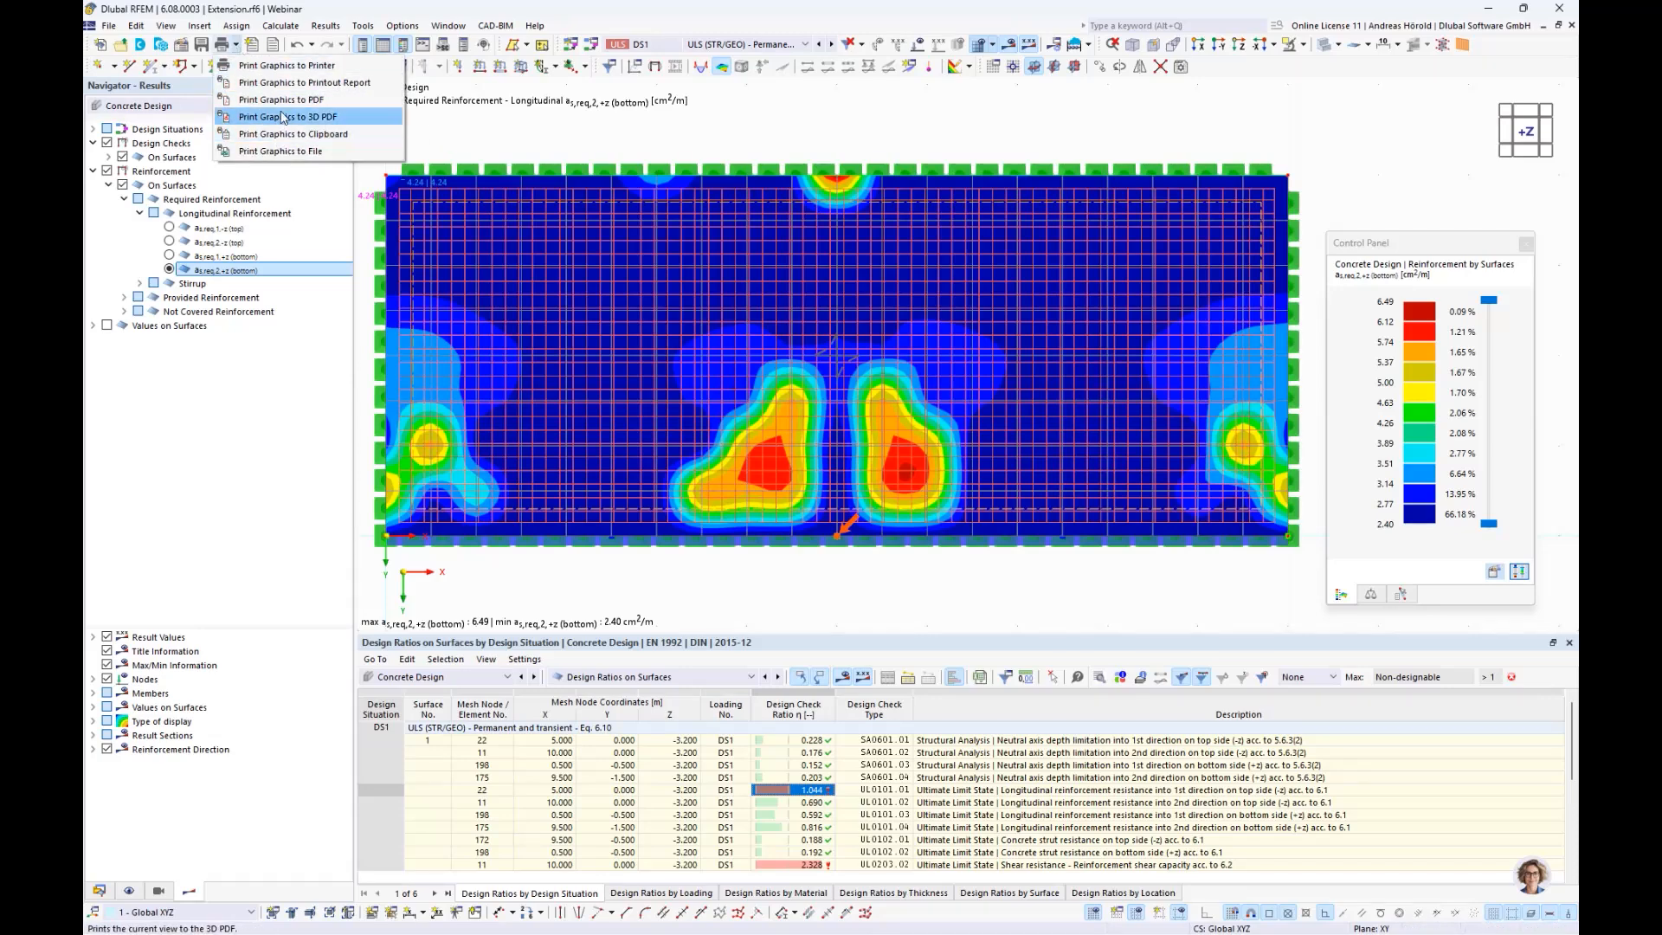
left_click(286, 83)
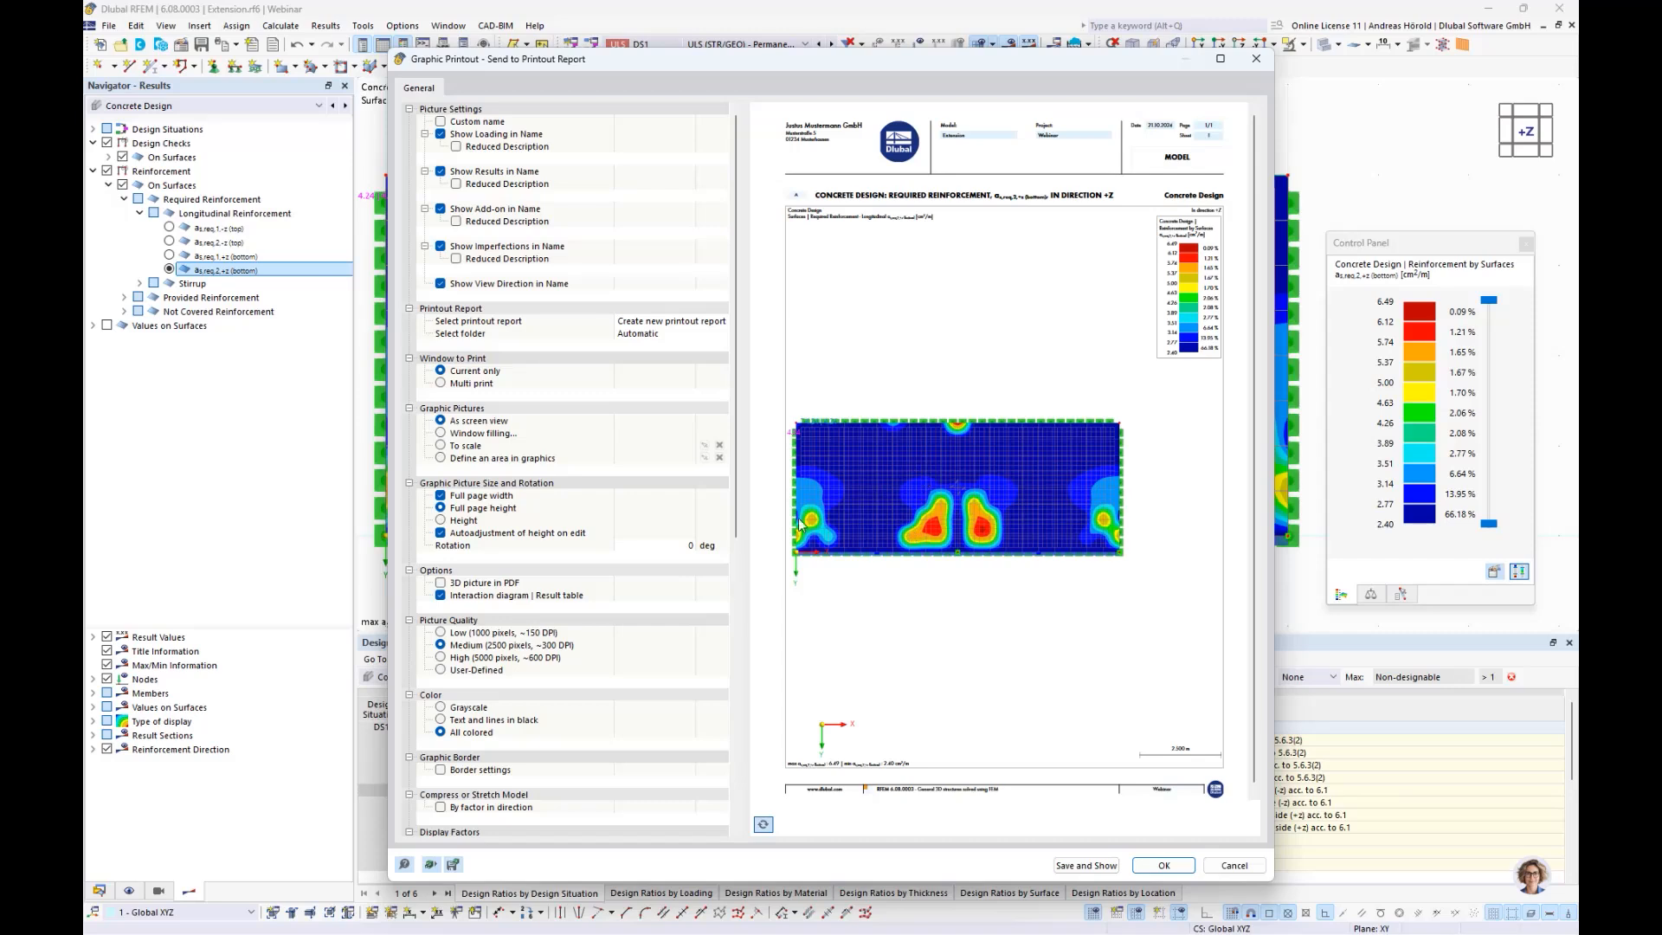
left_click(663, 552)
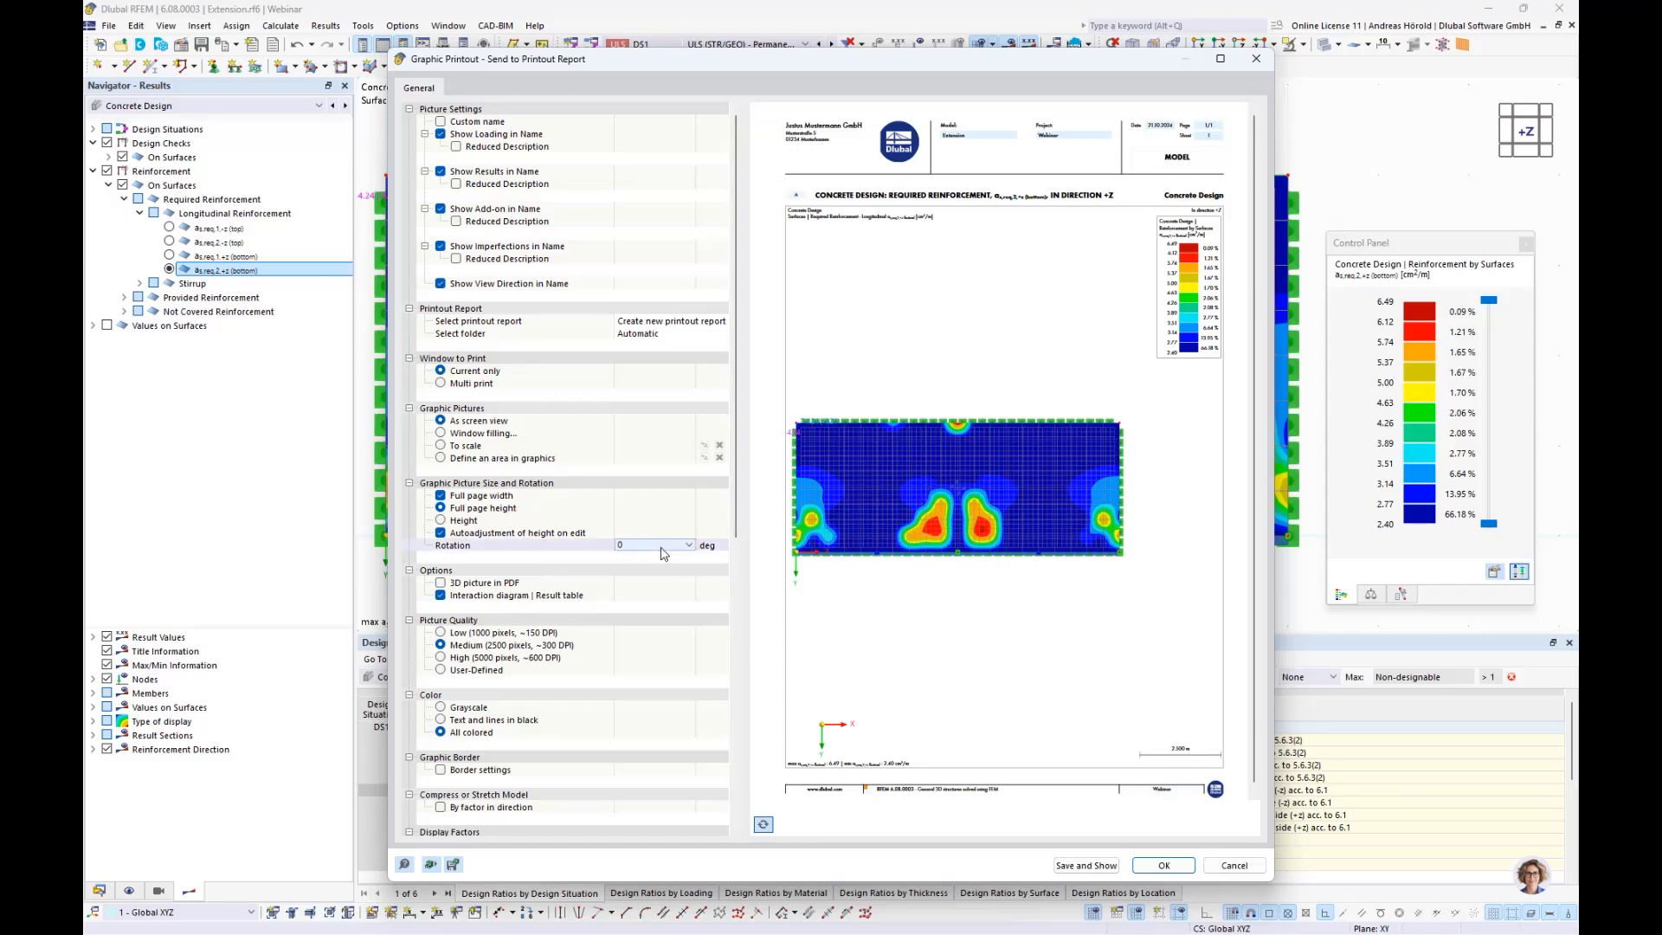
scroll(664, 554, "down", 3)
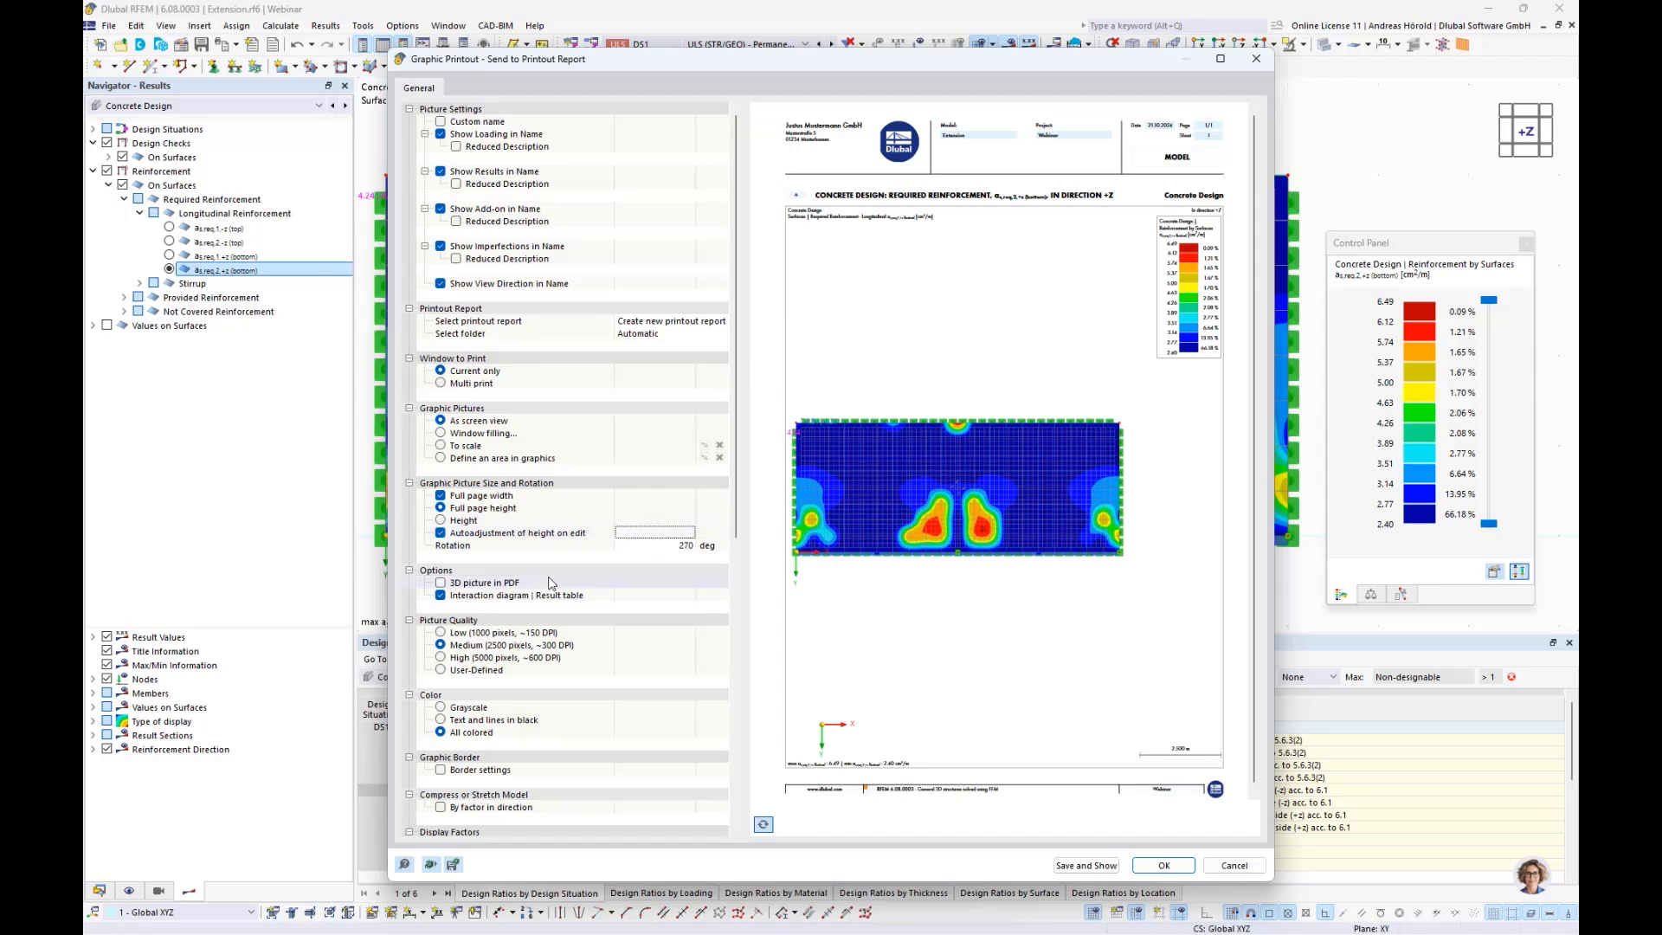
left_click(442, 433)
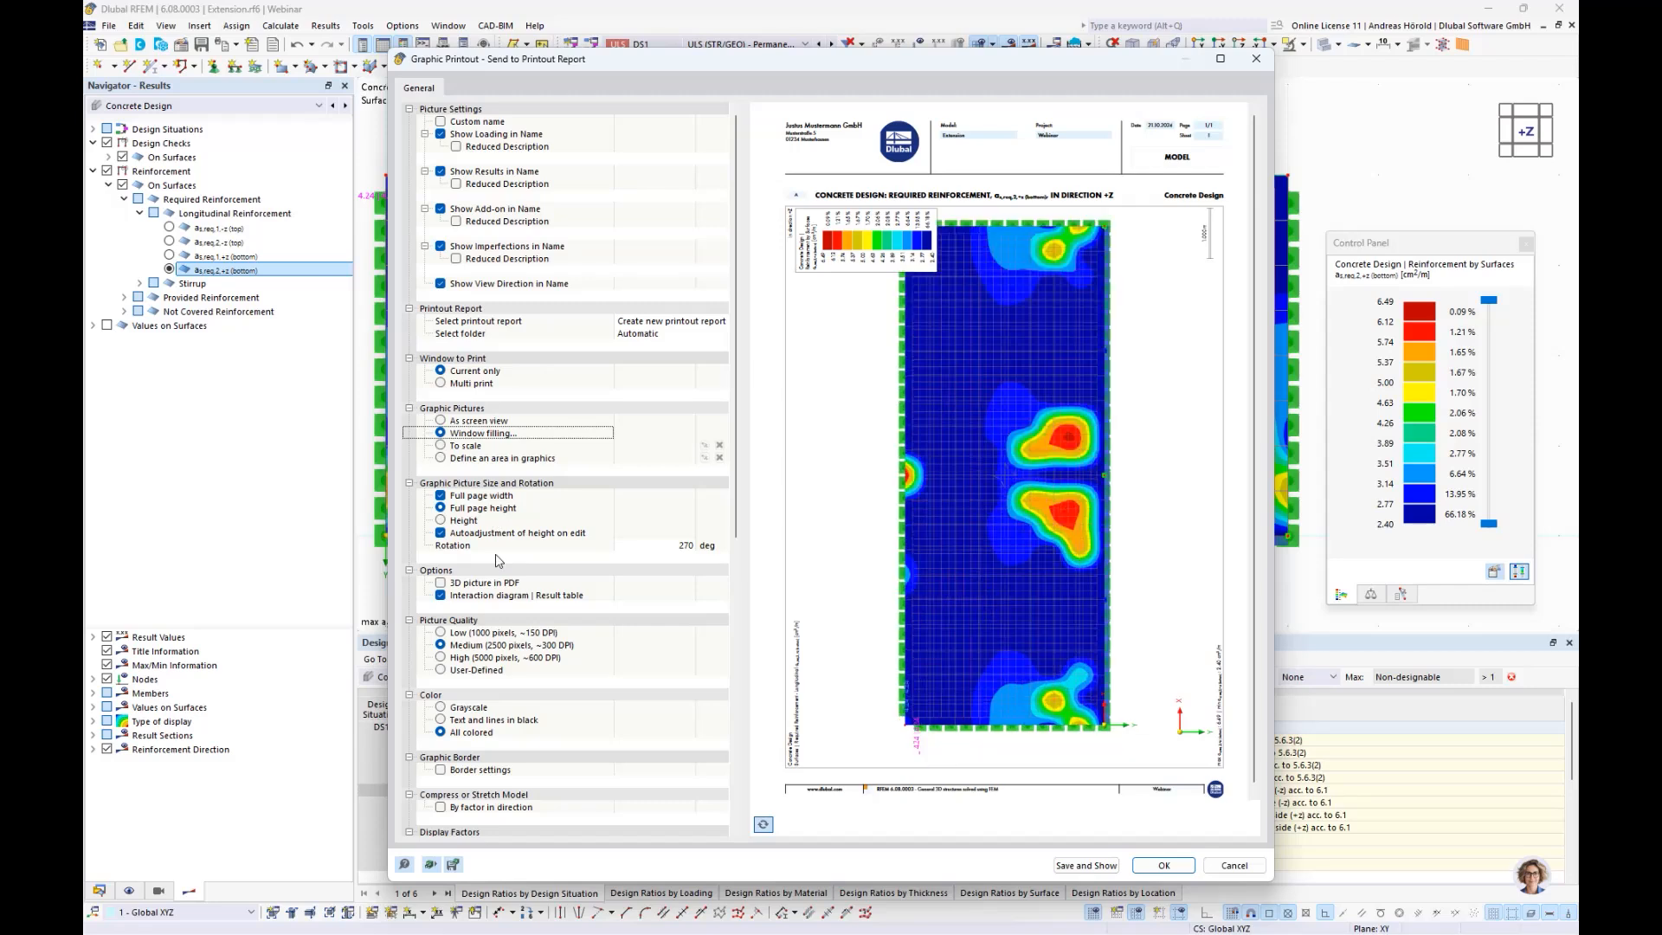
- Place the color scale outside the graphic picture, then save the graphic and show the printout report
scroll(498, 562, "down", 12)
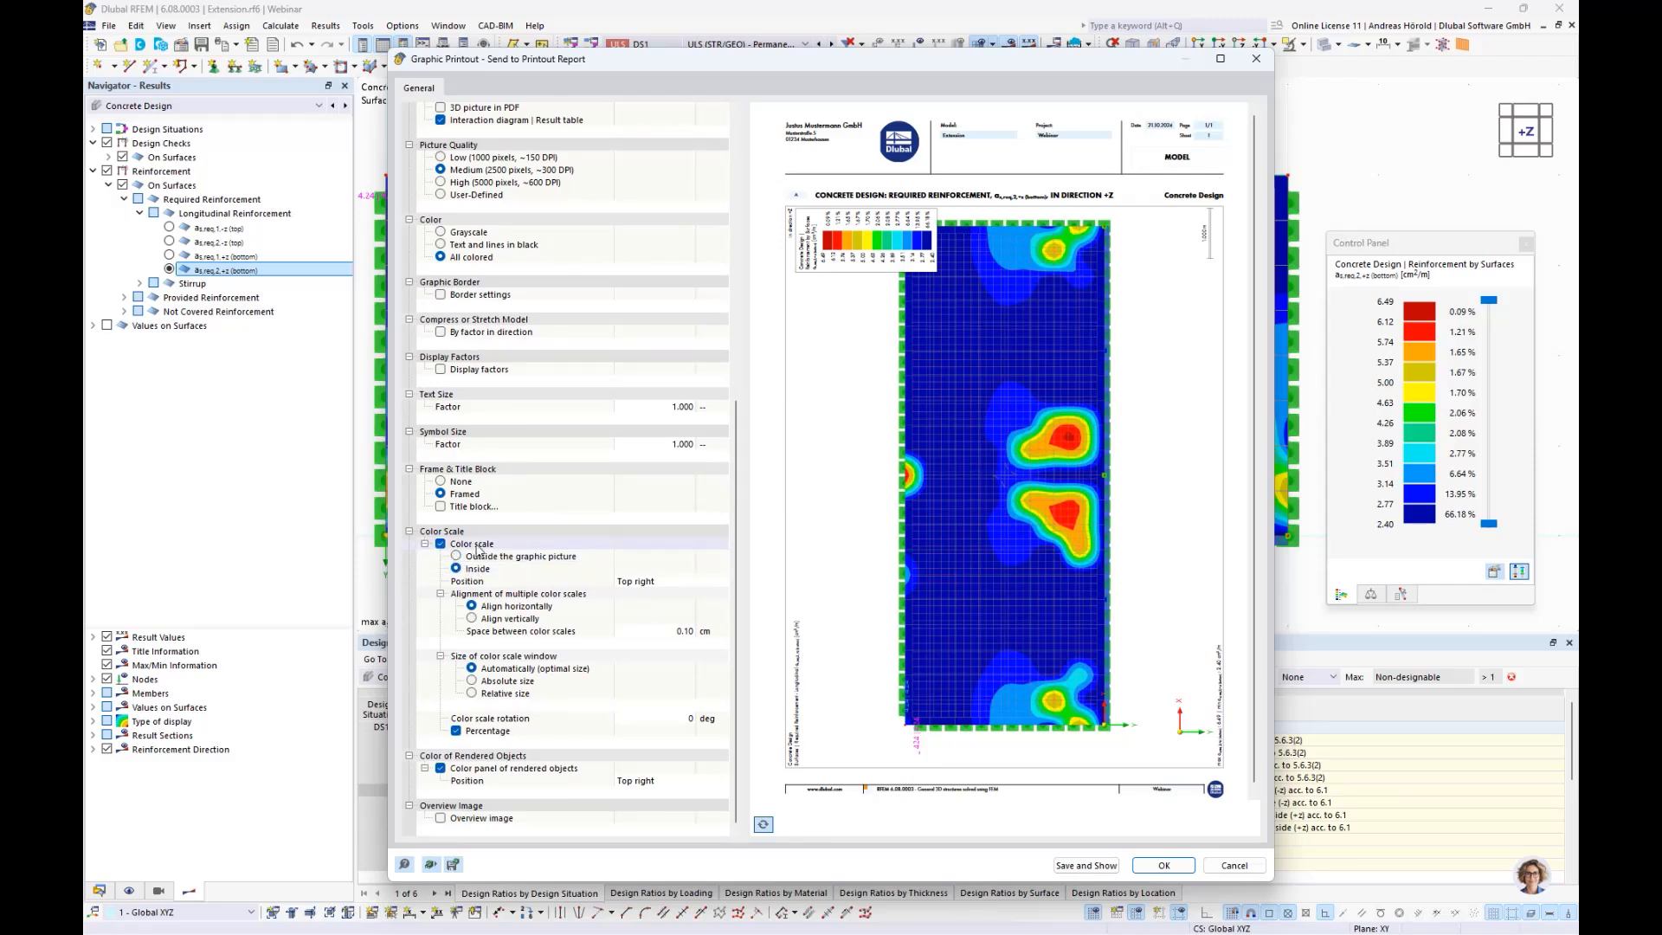
left_click(457, 556)
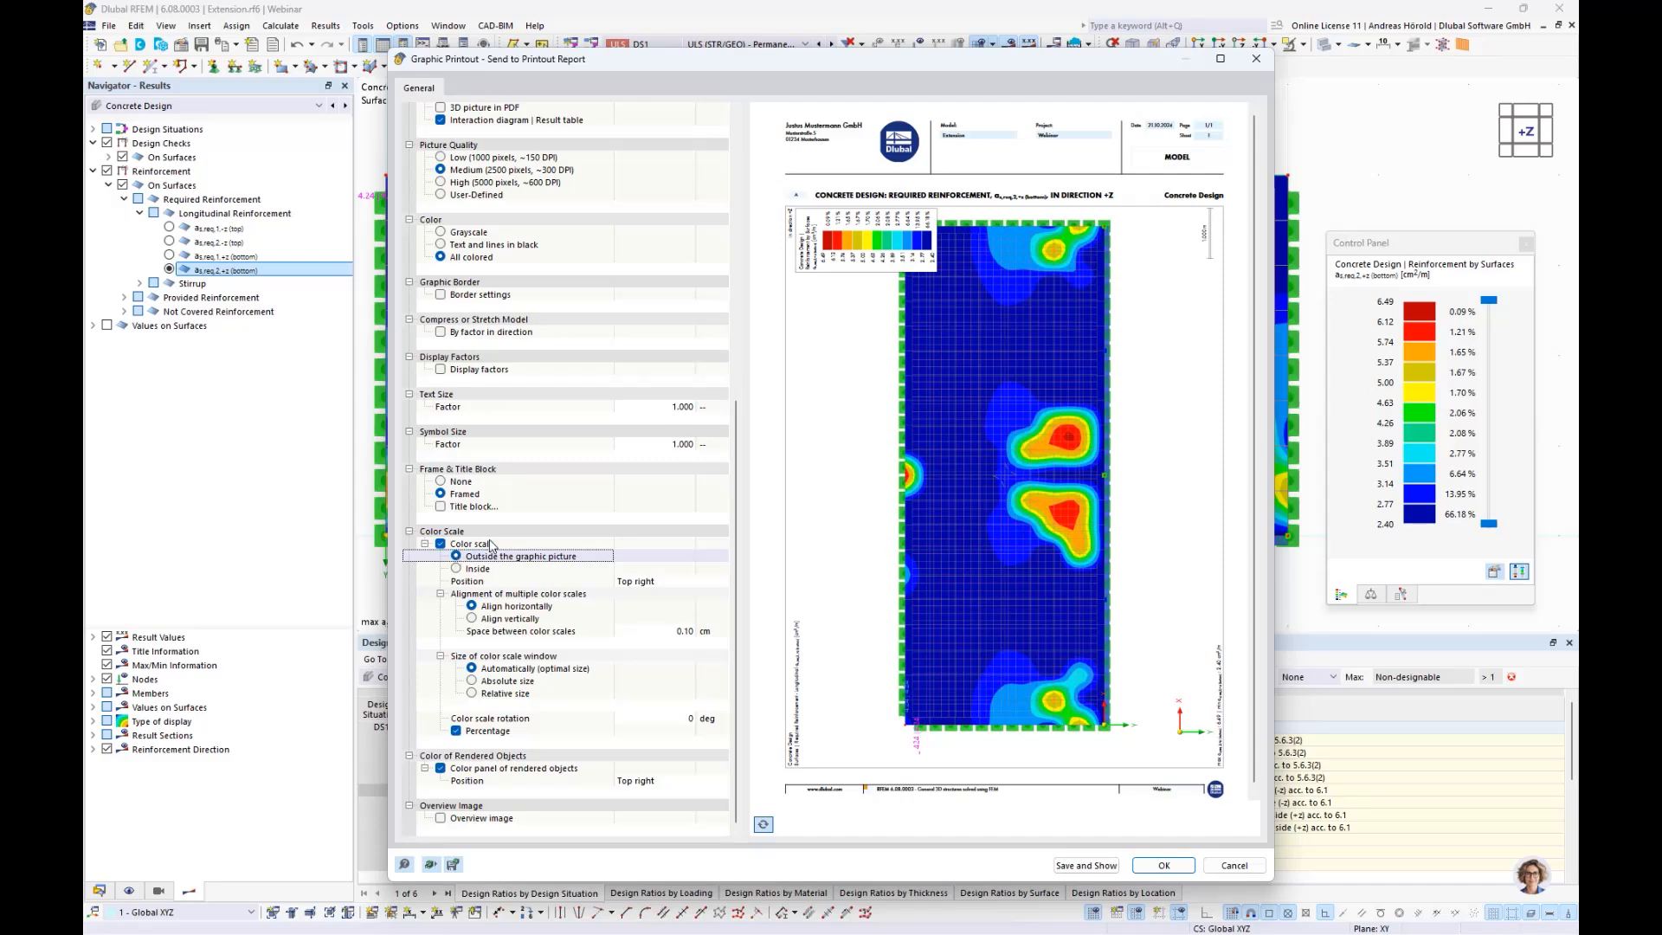
scroll(595, 521, "up", 12)
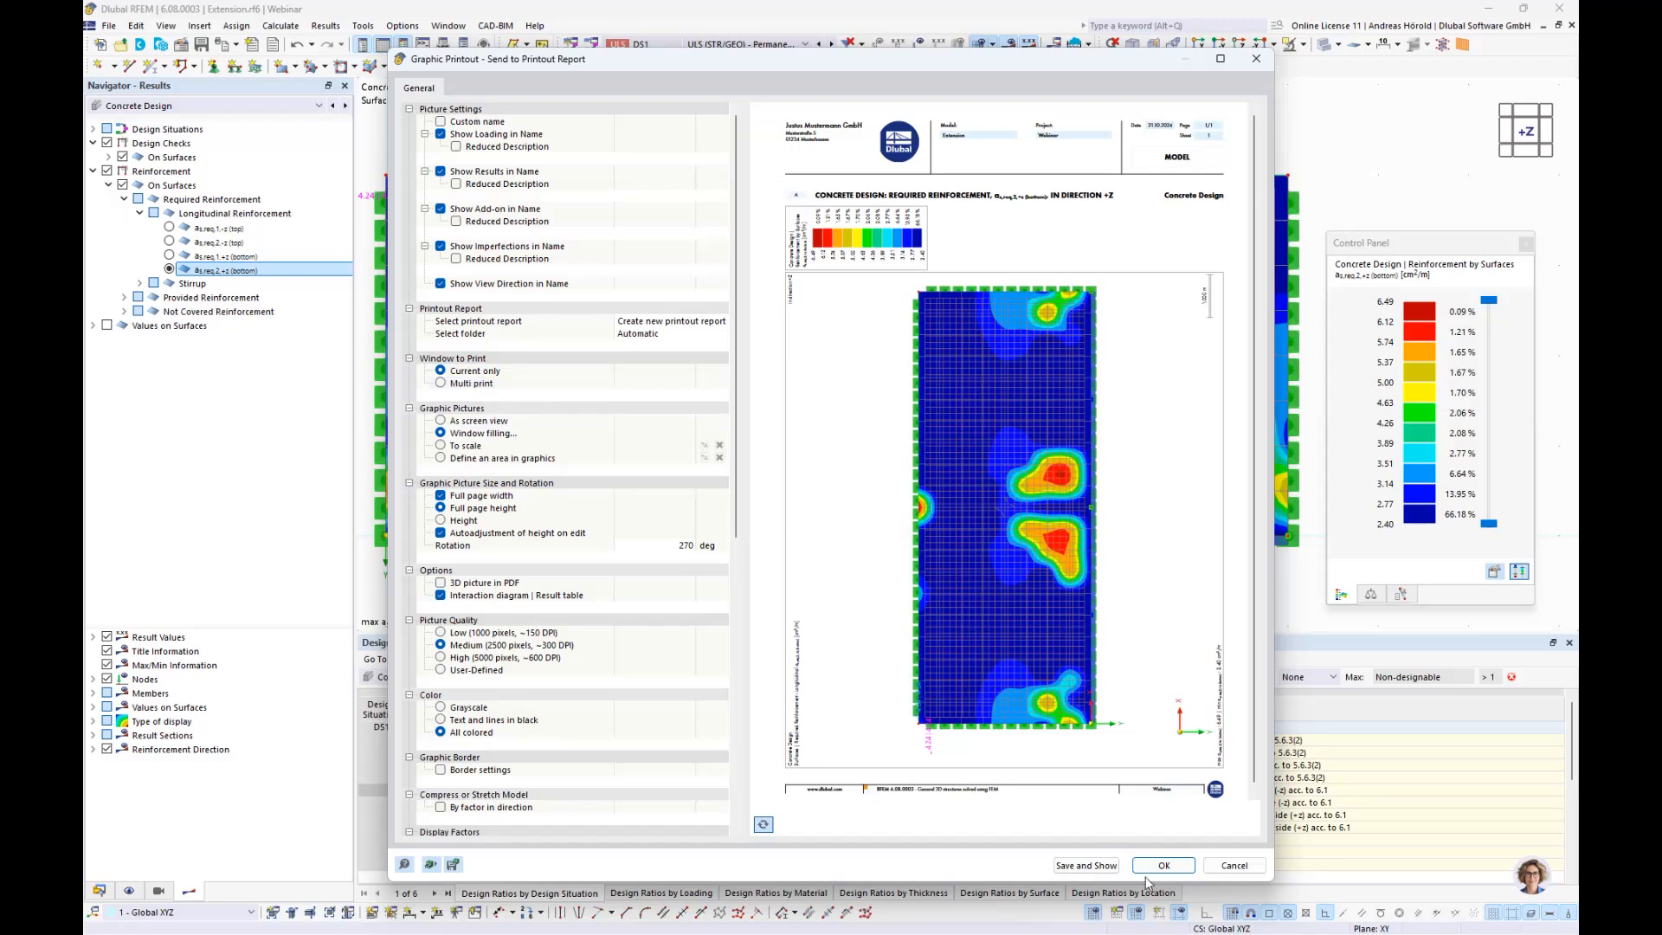
left_click(1077, 866)
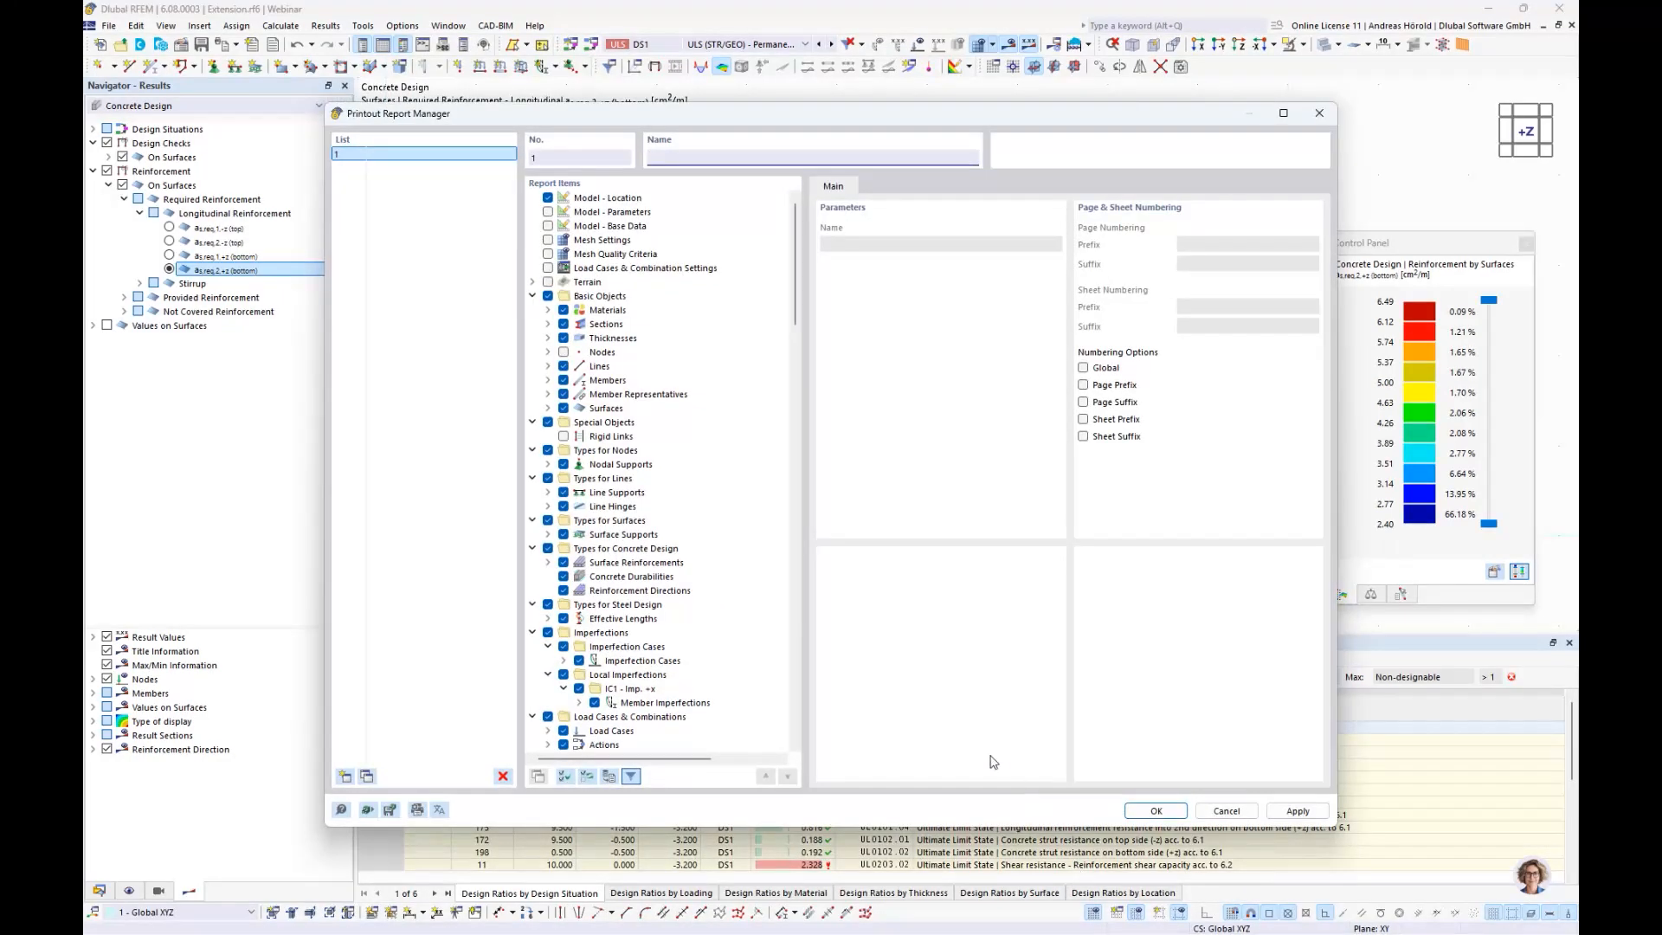
- Review the preselected report items from basic objects to steel design results and create the printout report with them
scroll(660, 483, "down", 9)
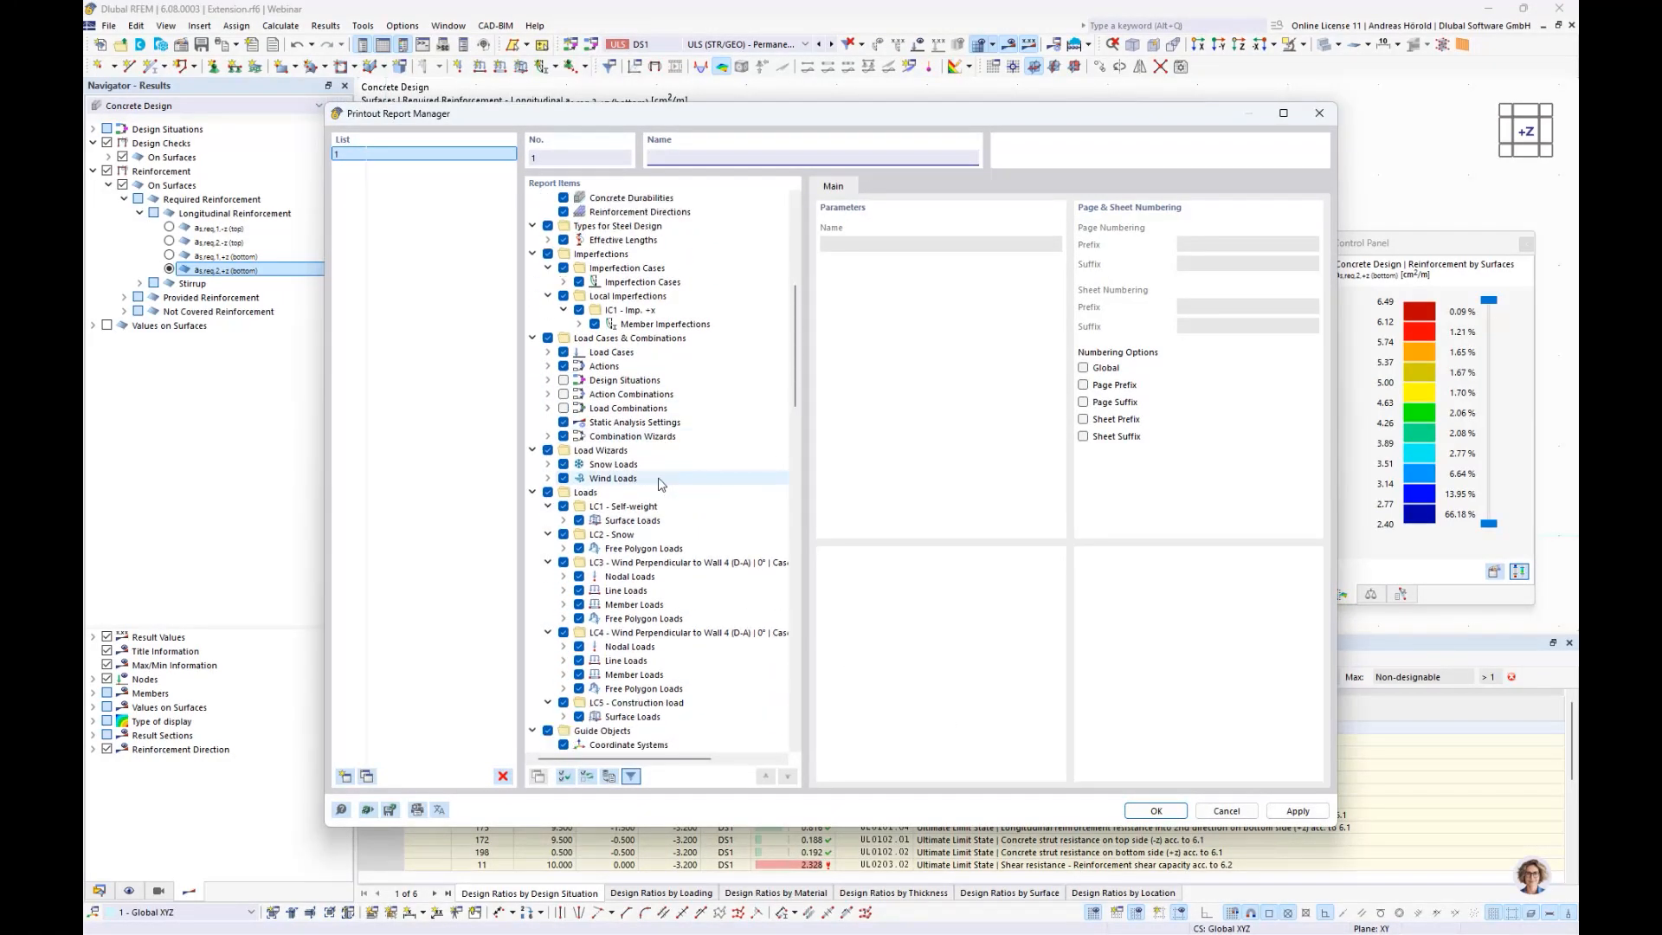
scroll(660, 483, "down", 15)
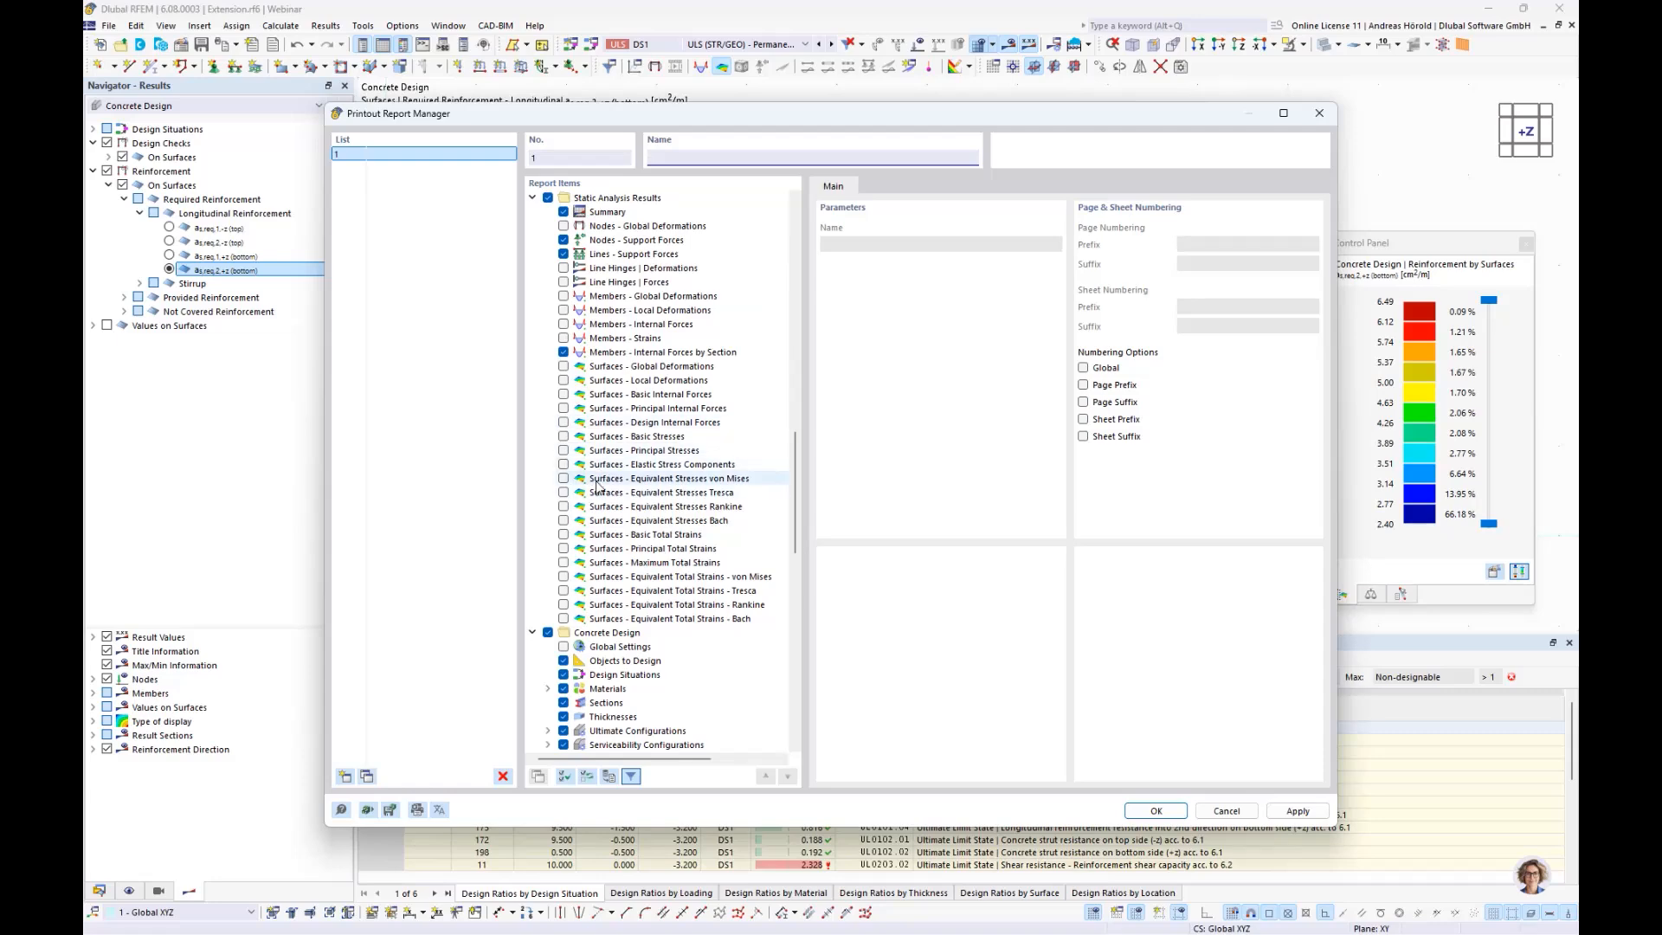
scroll(597, 485, "up", 7)
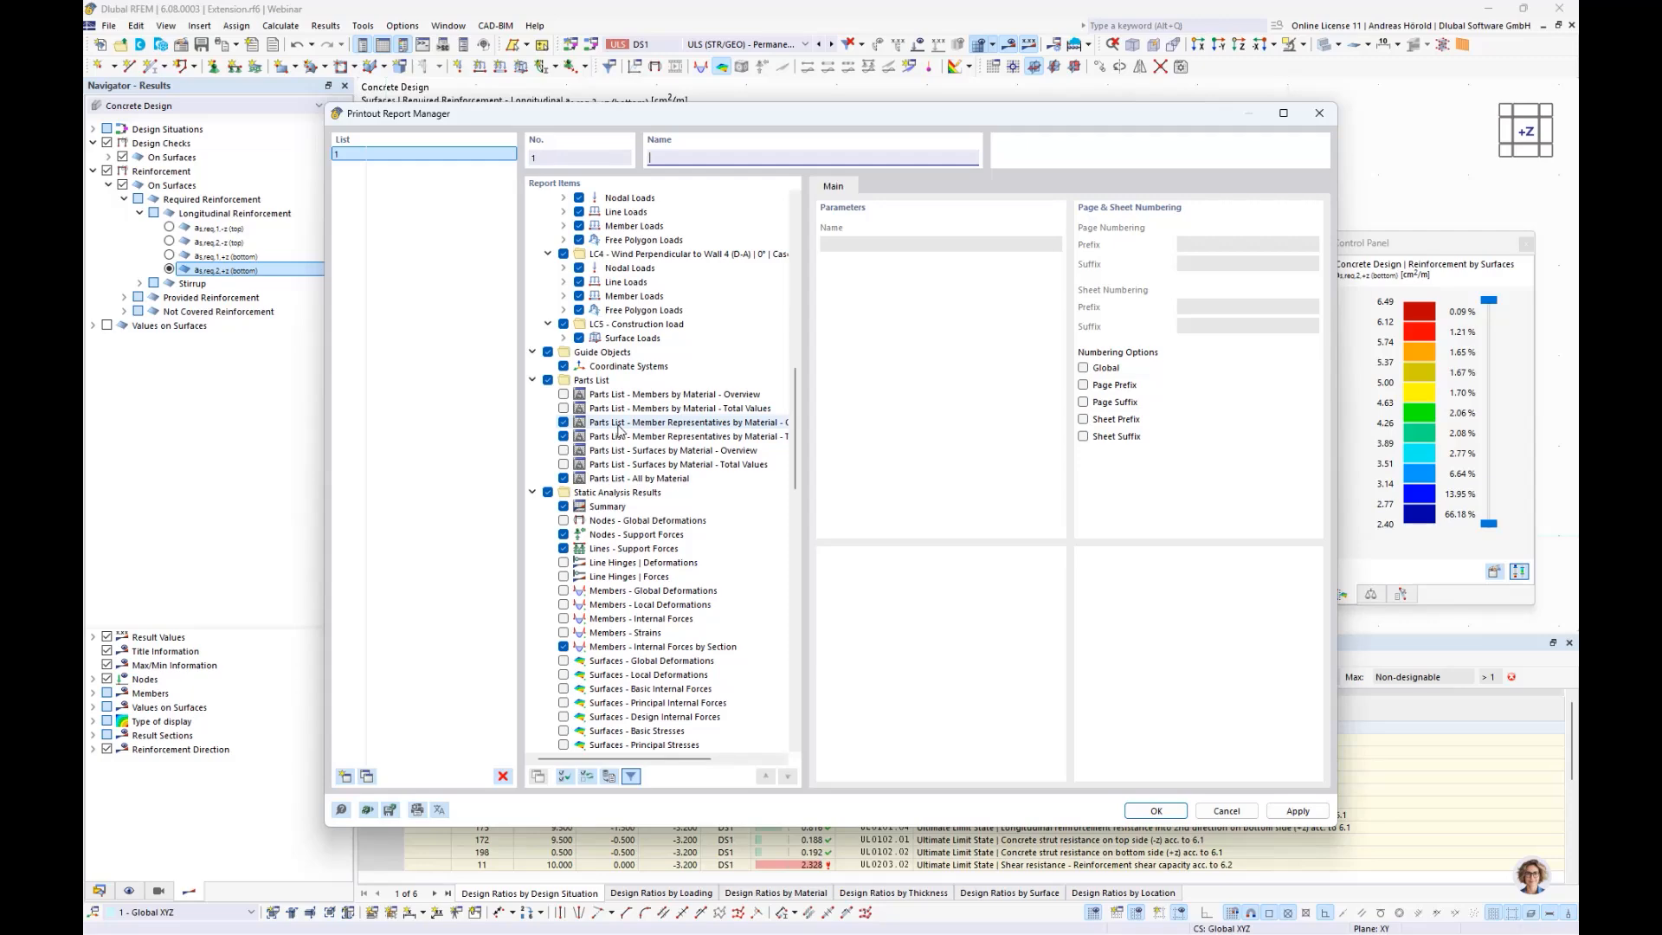
scroll(618, 427, "down", 15)
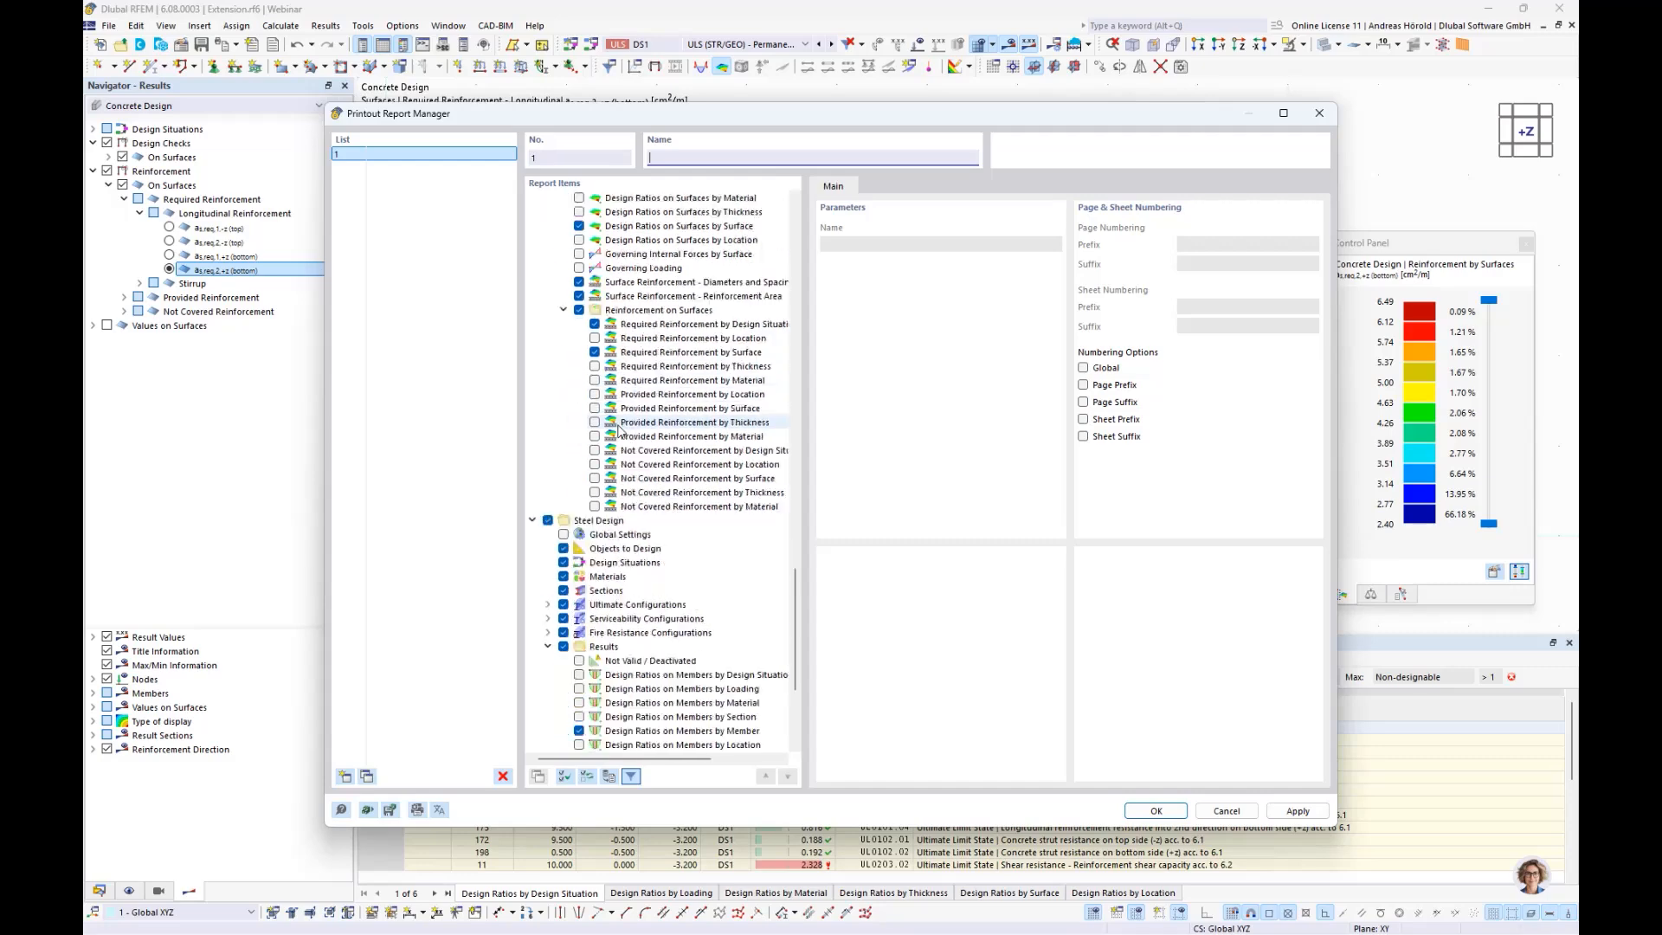
scroll(618, 427, "down", 5)
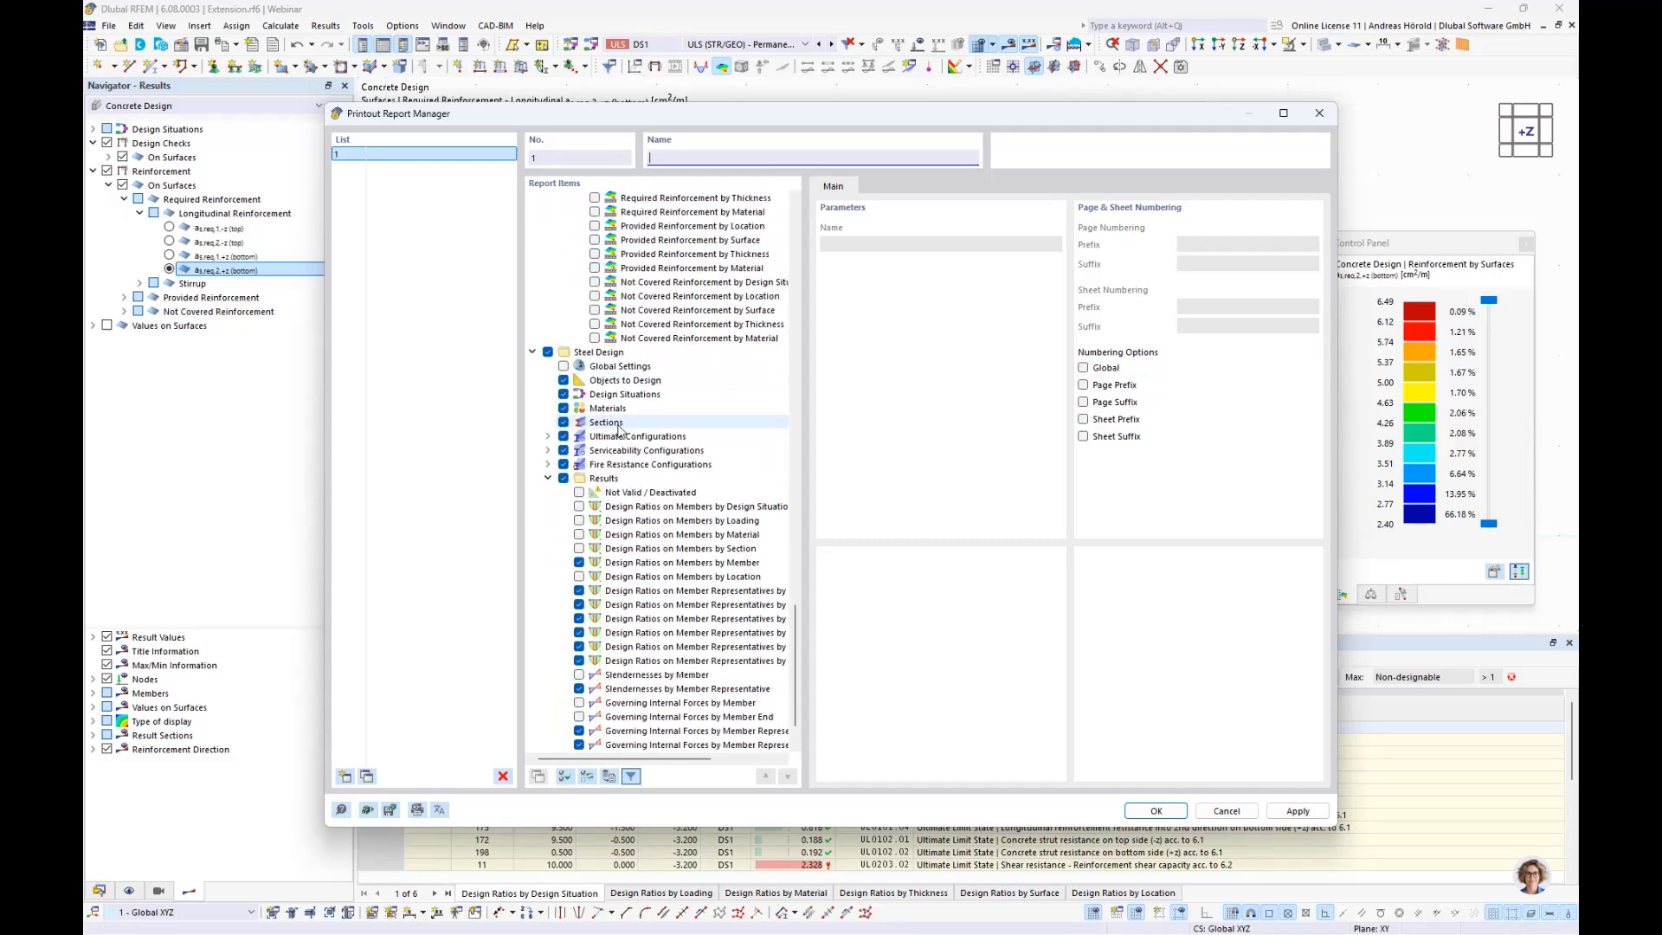
left_click(1154, 812)
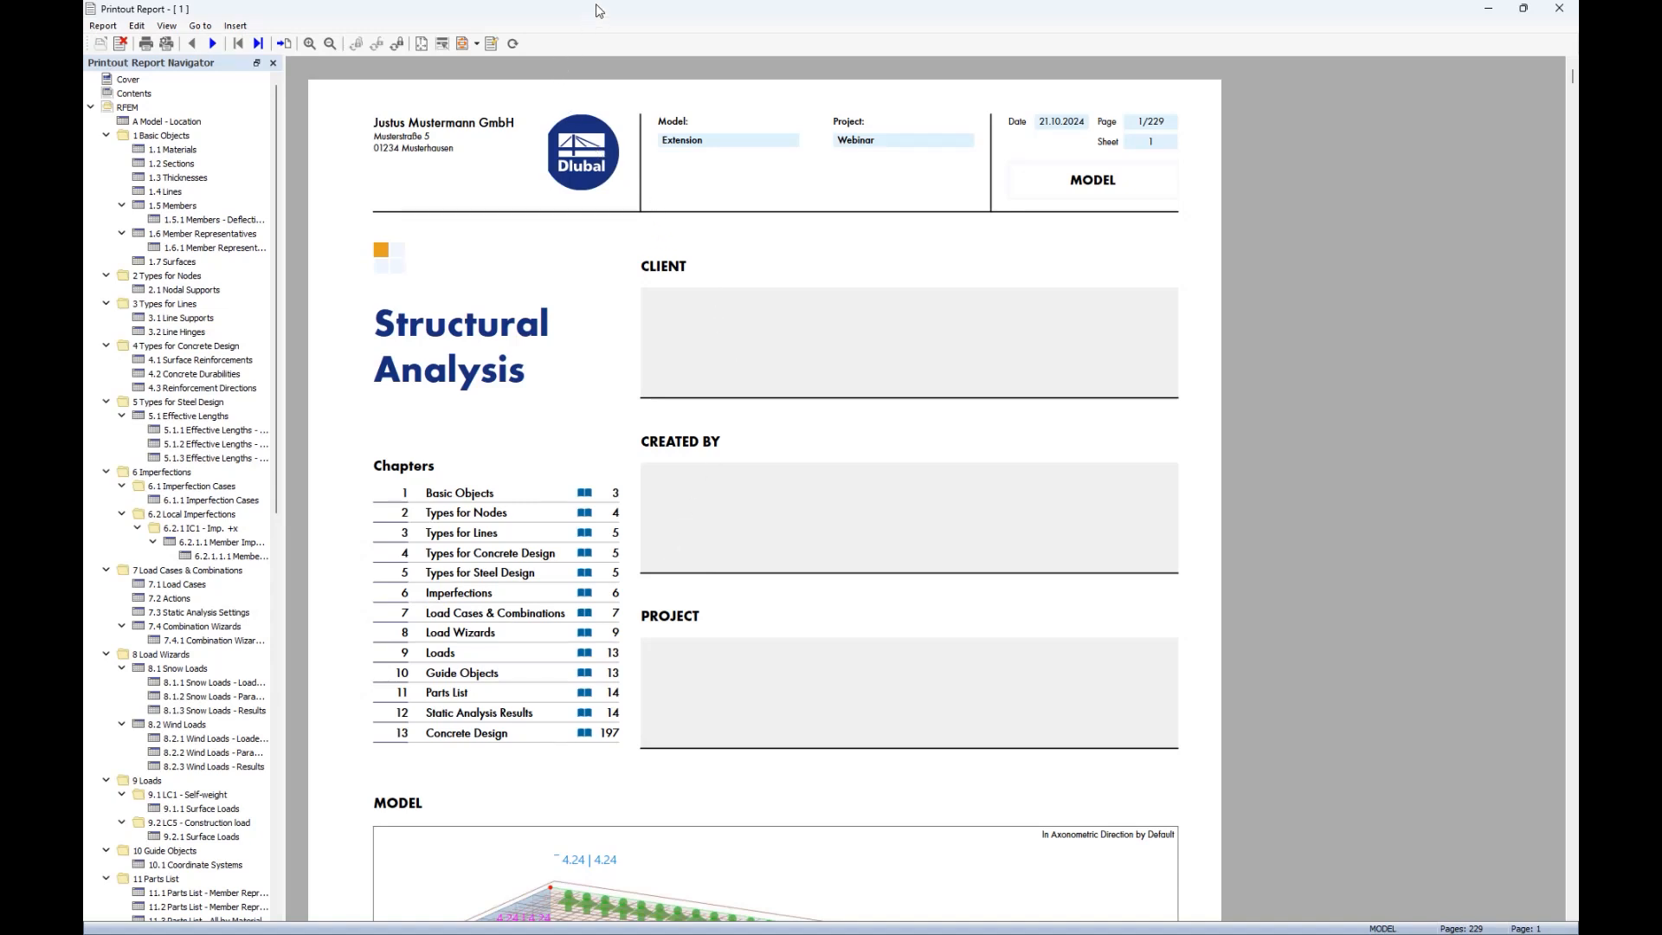
- Move the report window aside, check the reinforcement plot in the model behind it, and return to the maximized report
left_click_drag(611, 17, 1208, 110)
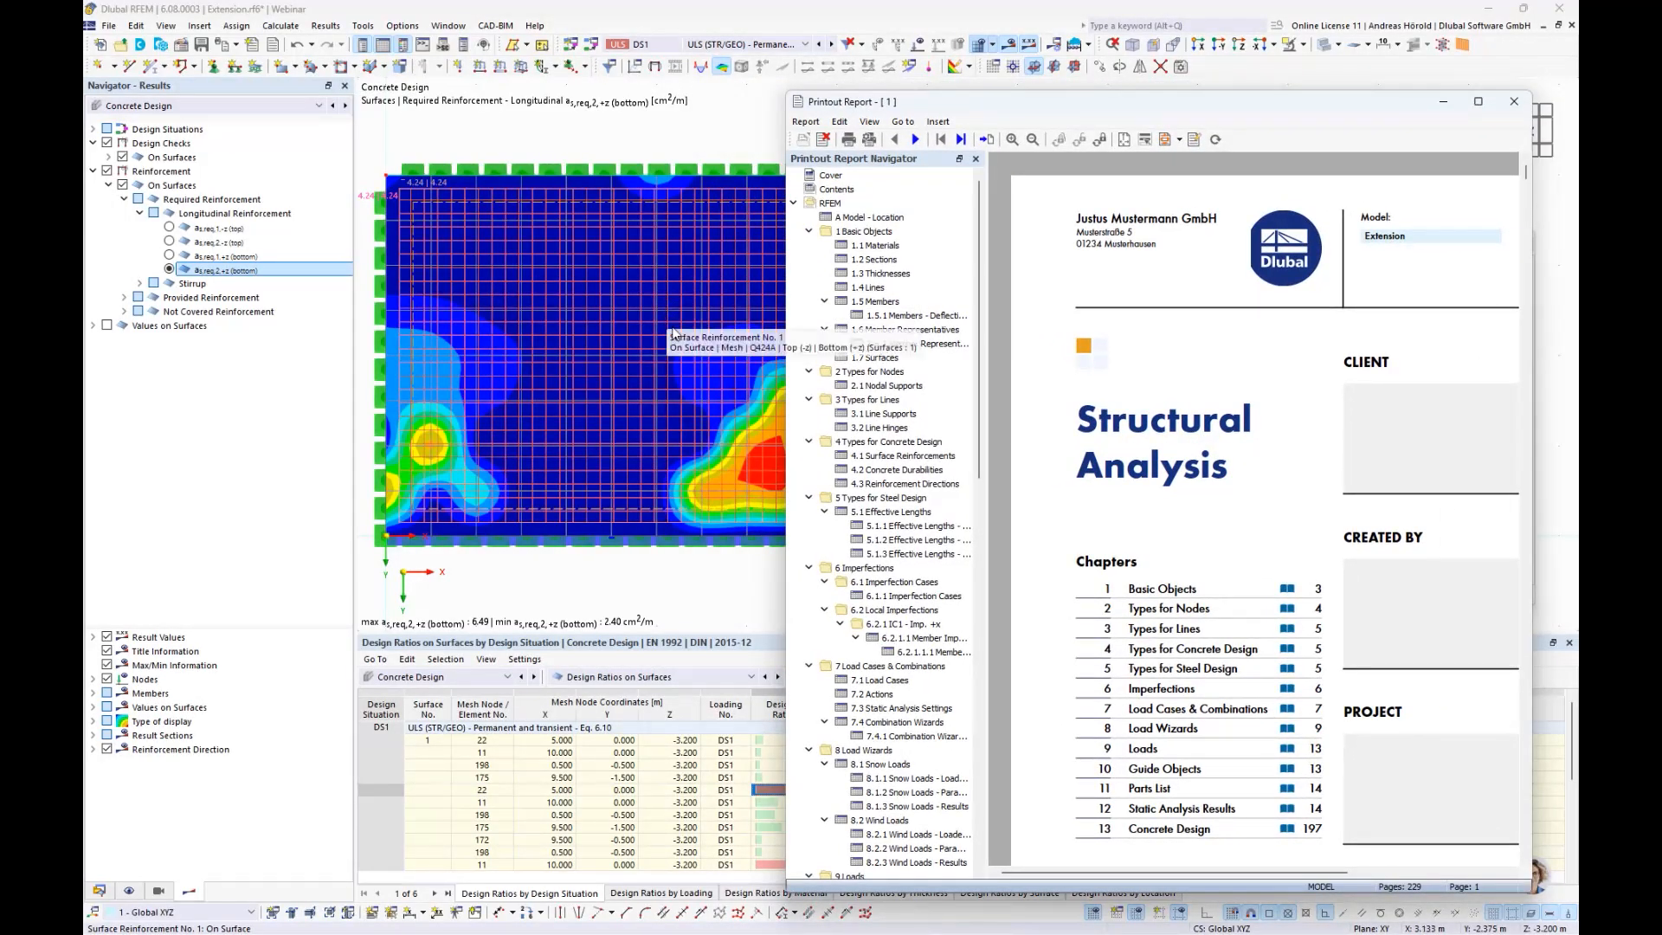
middle_click_drag(719, 332, 649, 343)
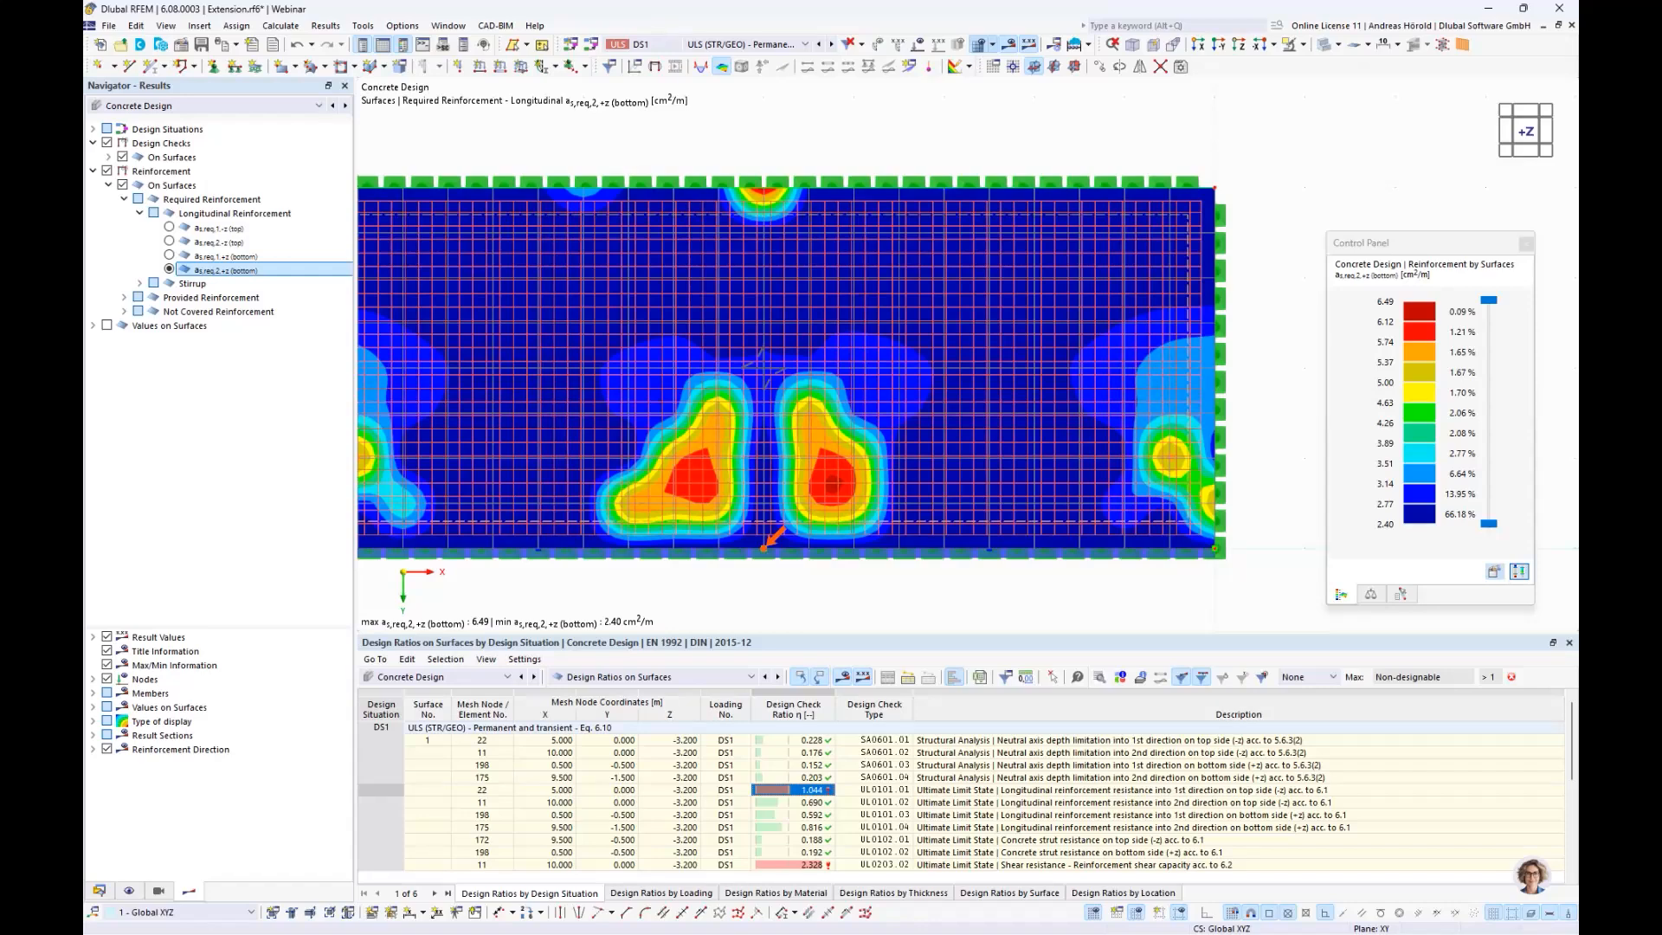
key("alt+Tab")
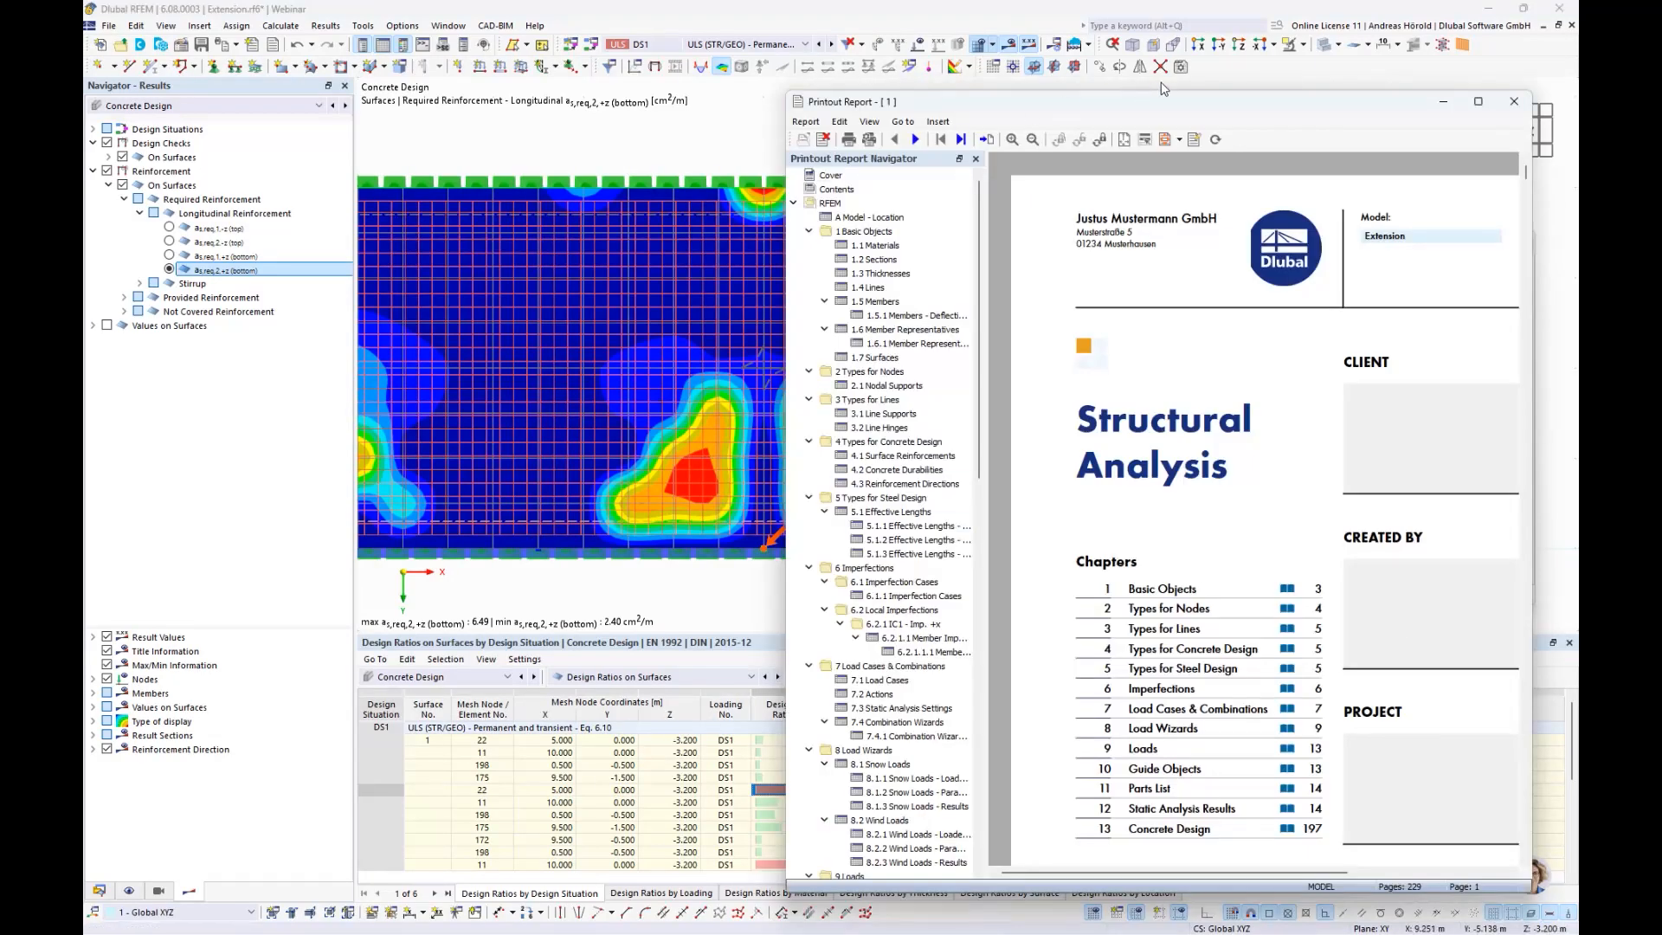
left_click_drag(1210, 102, 994, 60)
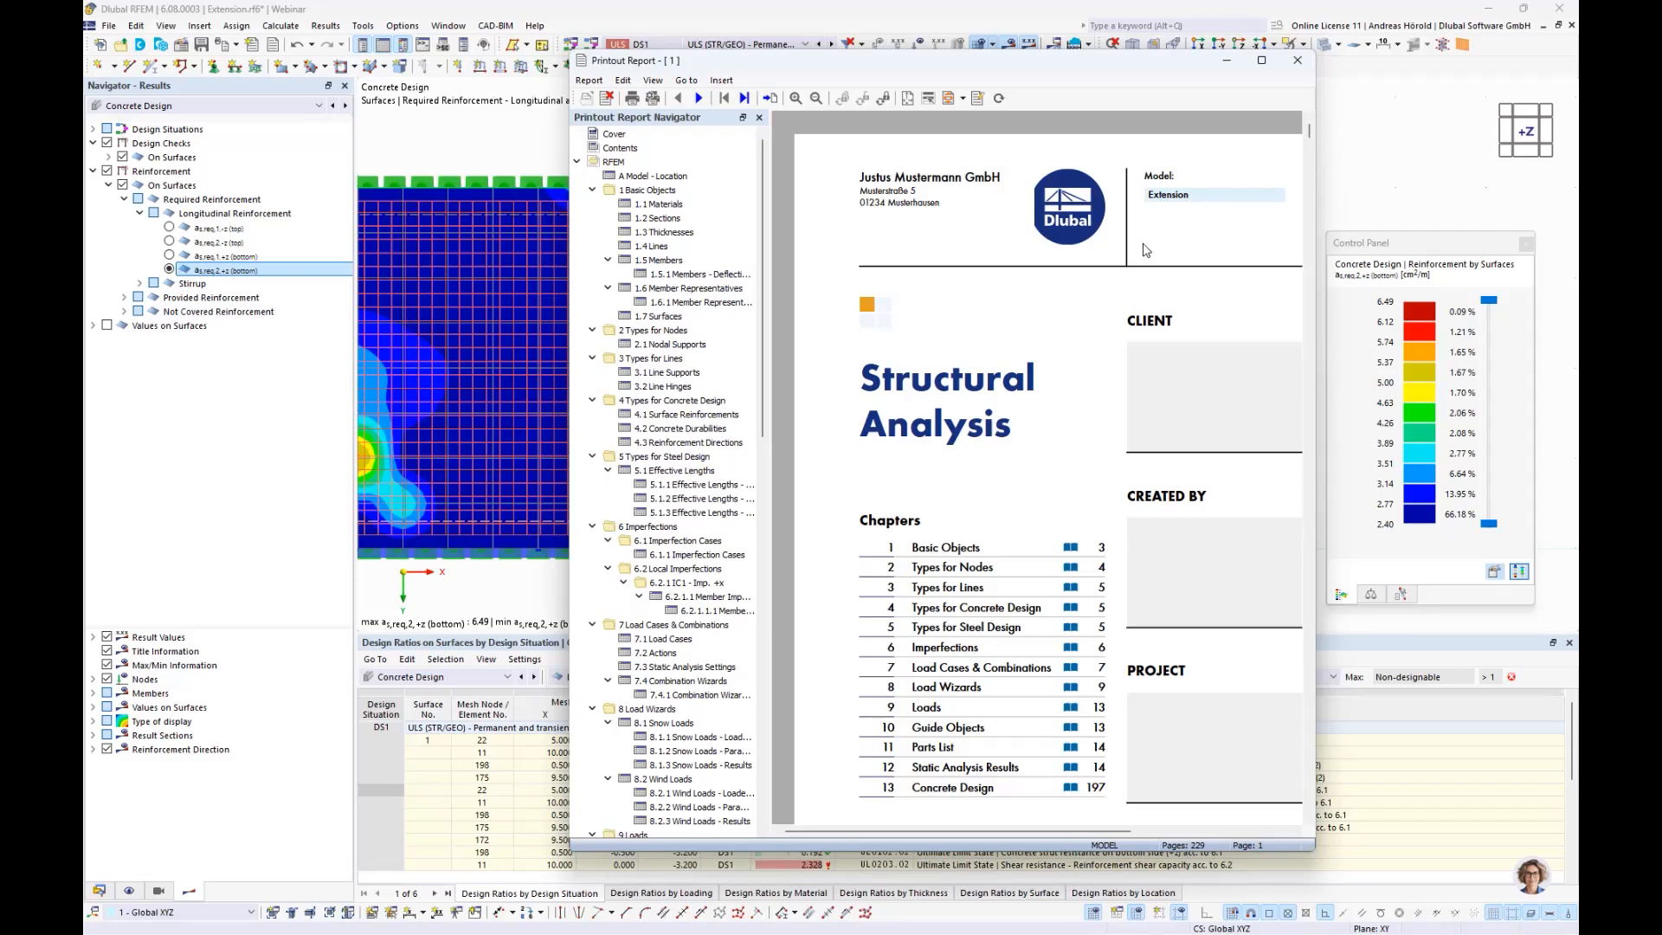
left_click(1263, 62)
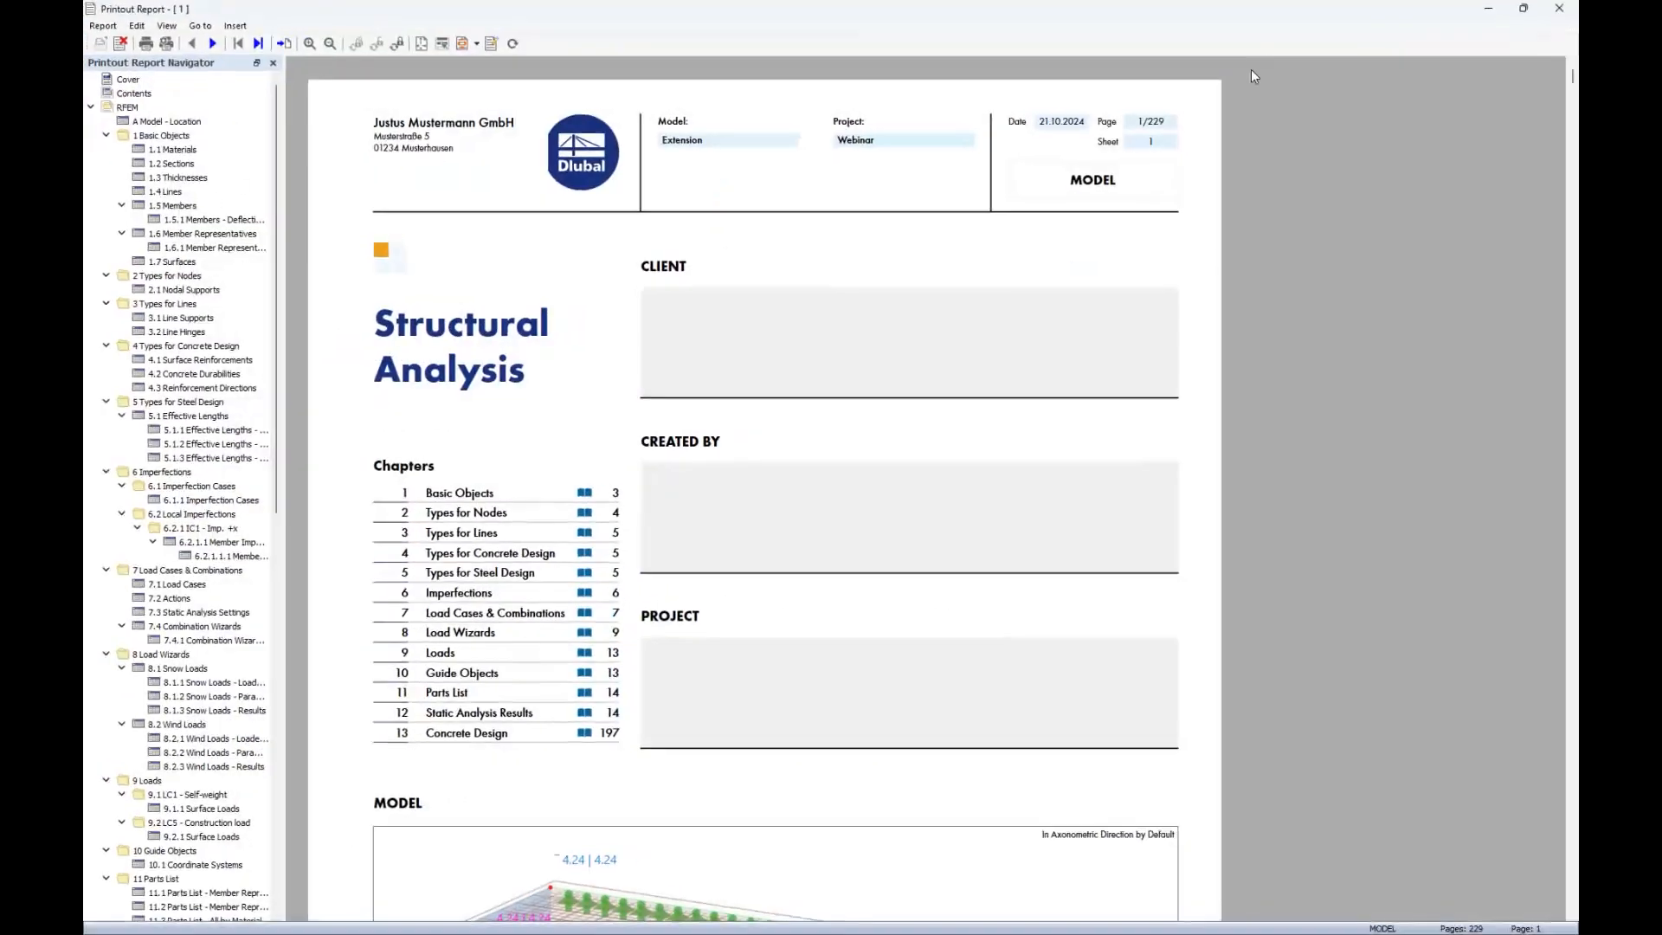
- Examine the report's first page, its export, language and insert options, and its chapter list, leaving the language unchanged
scroll(641, 468, "down", 3)
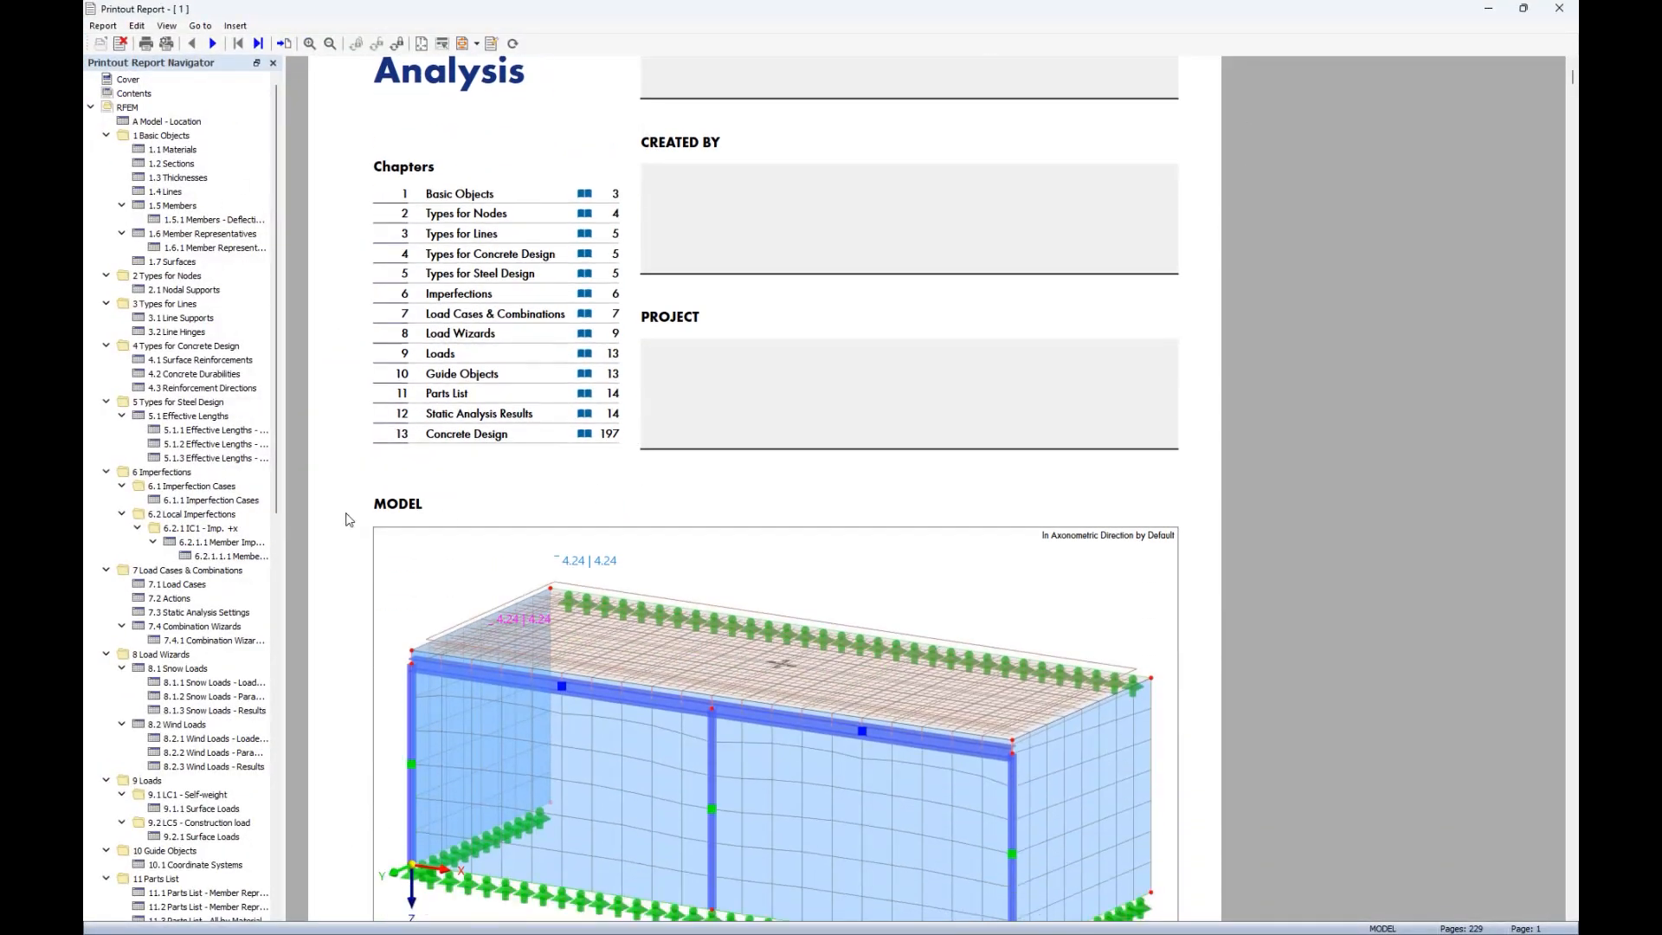
scroll(806, 548, "down", 2)
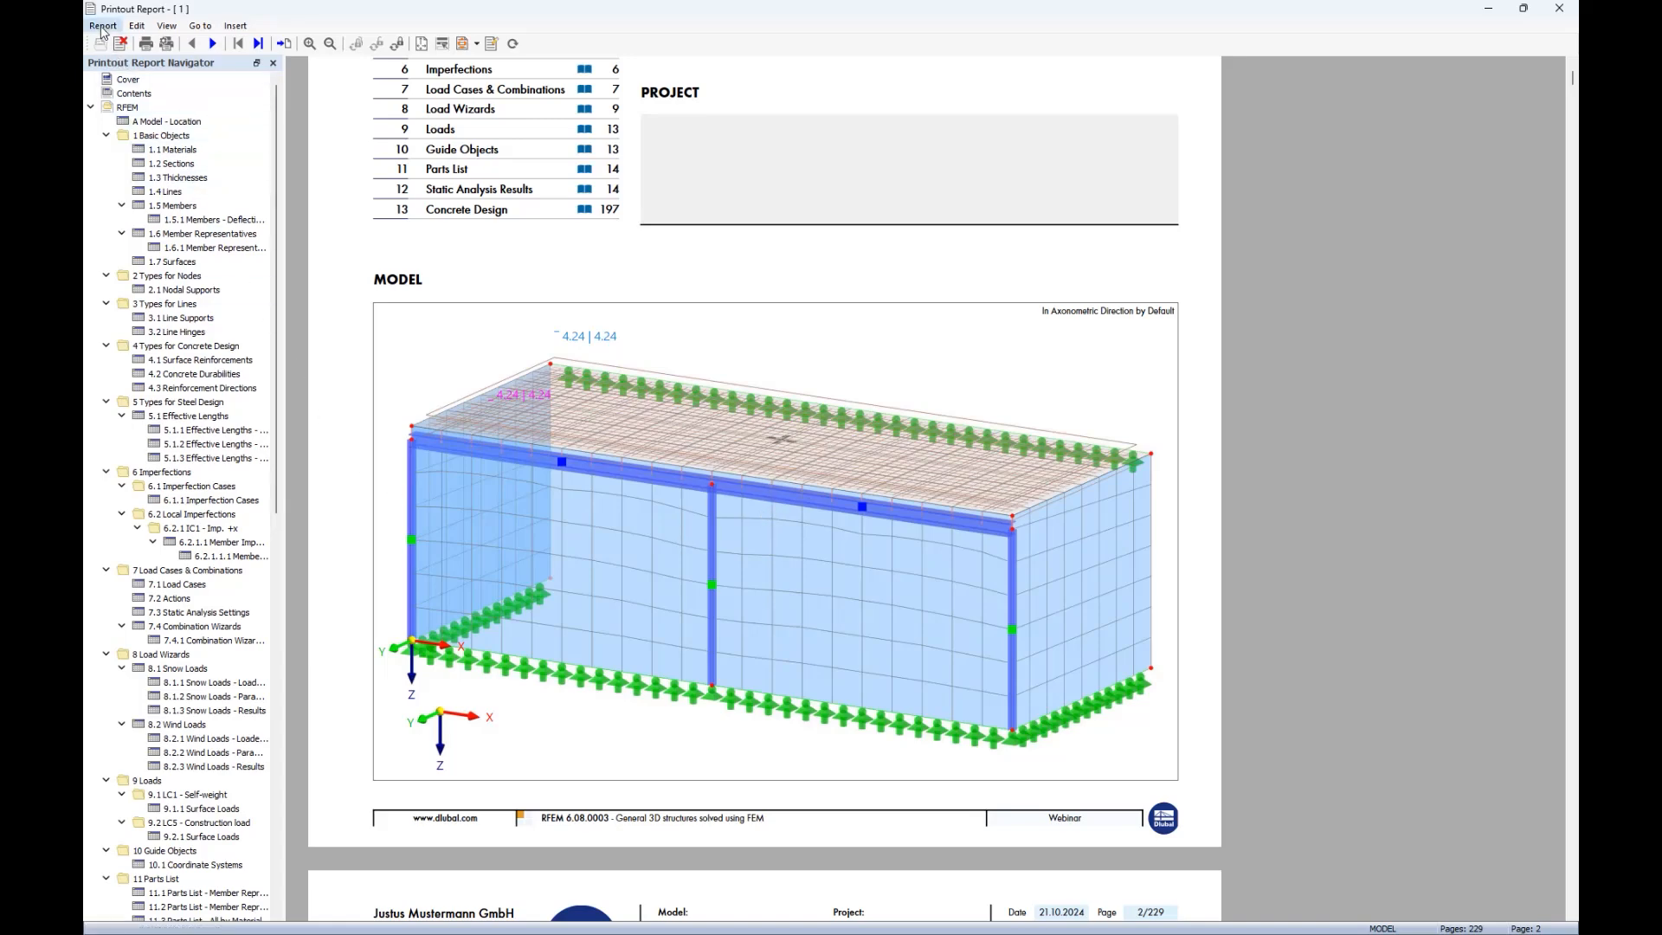
left_click(102, 26)
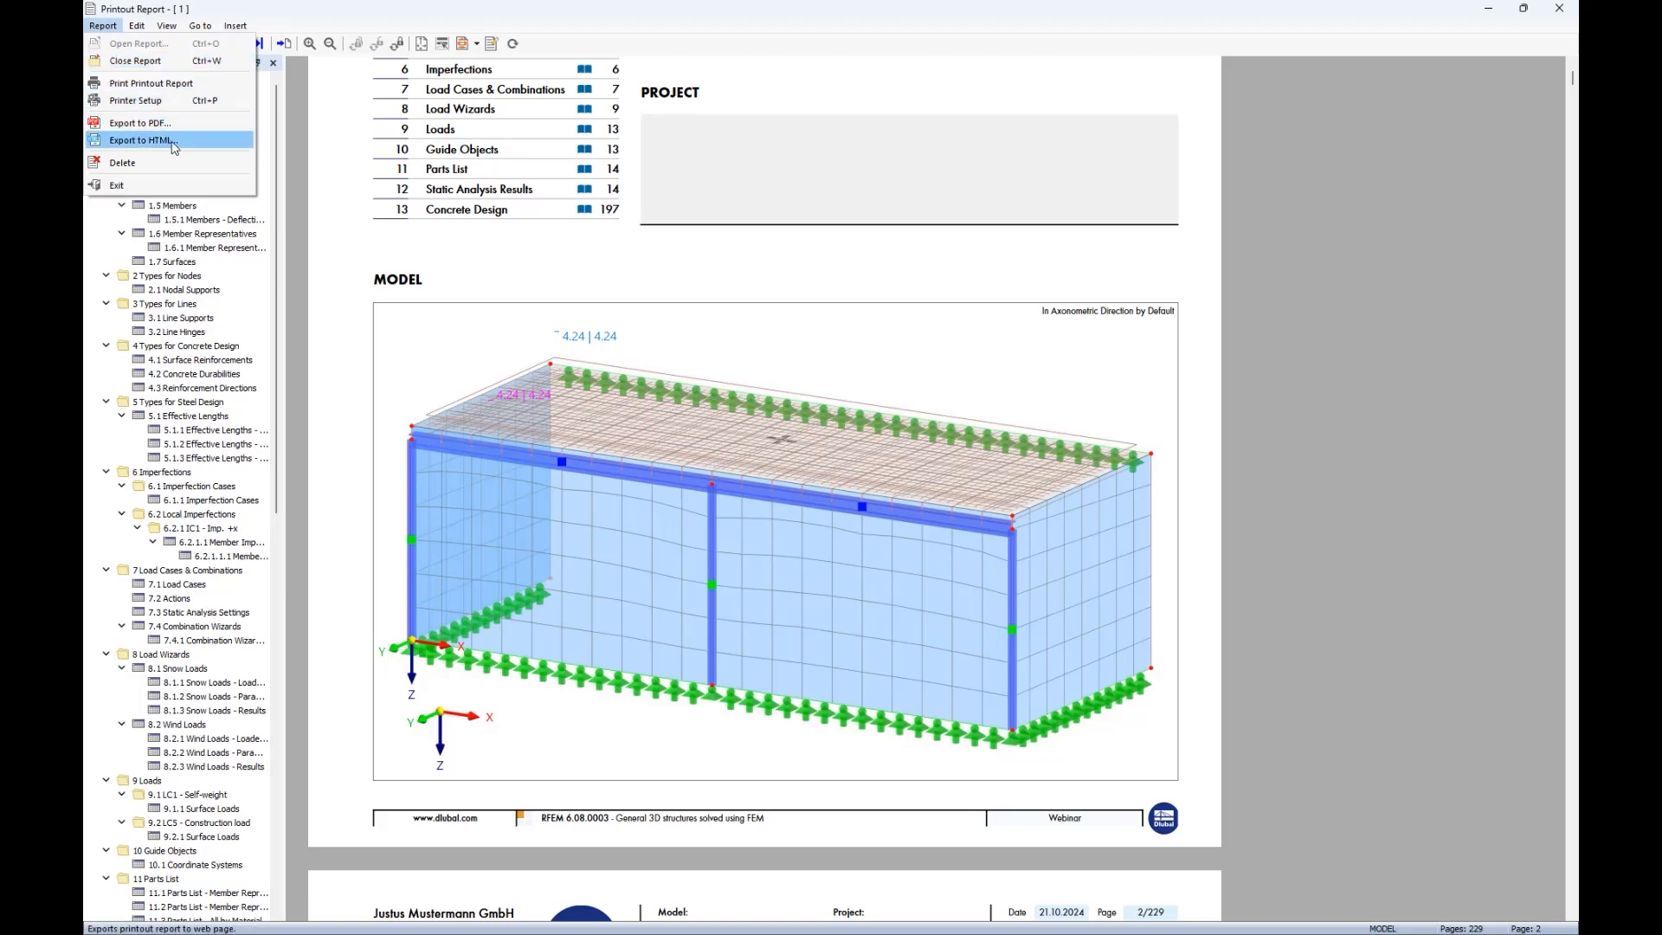
mouse_move(136, 27)
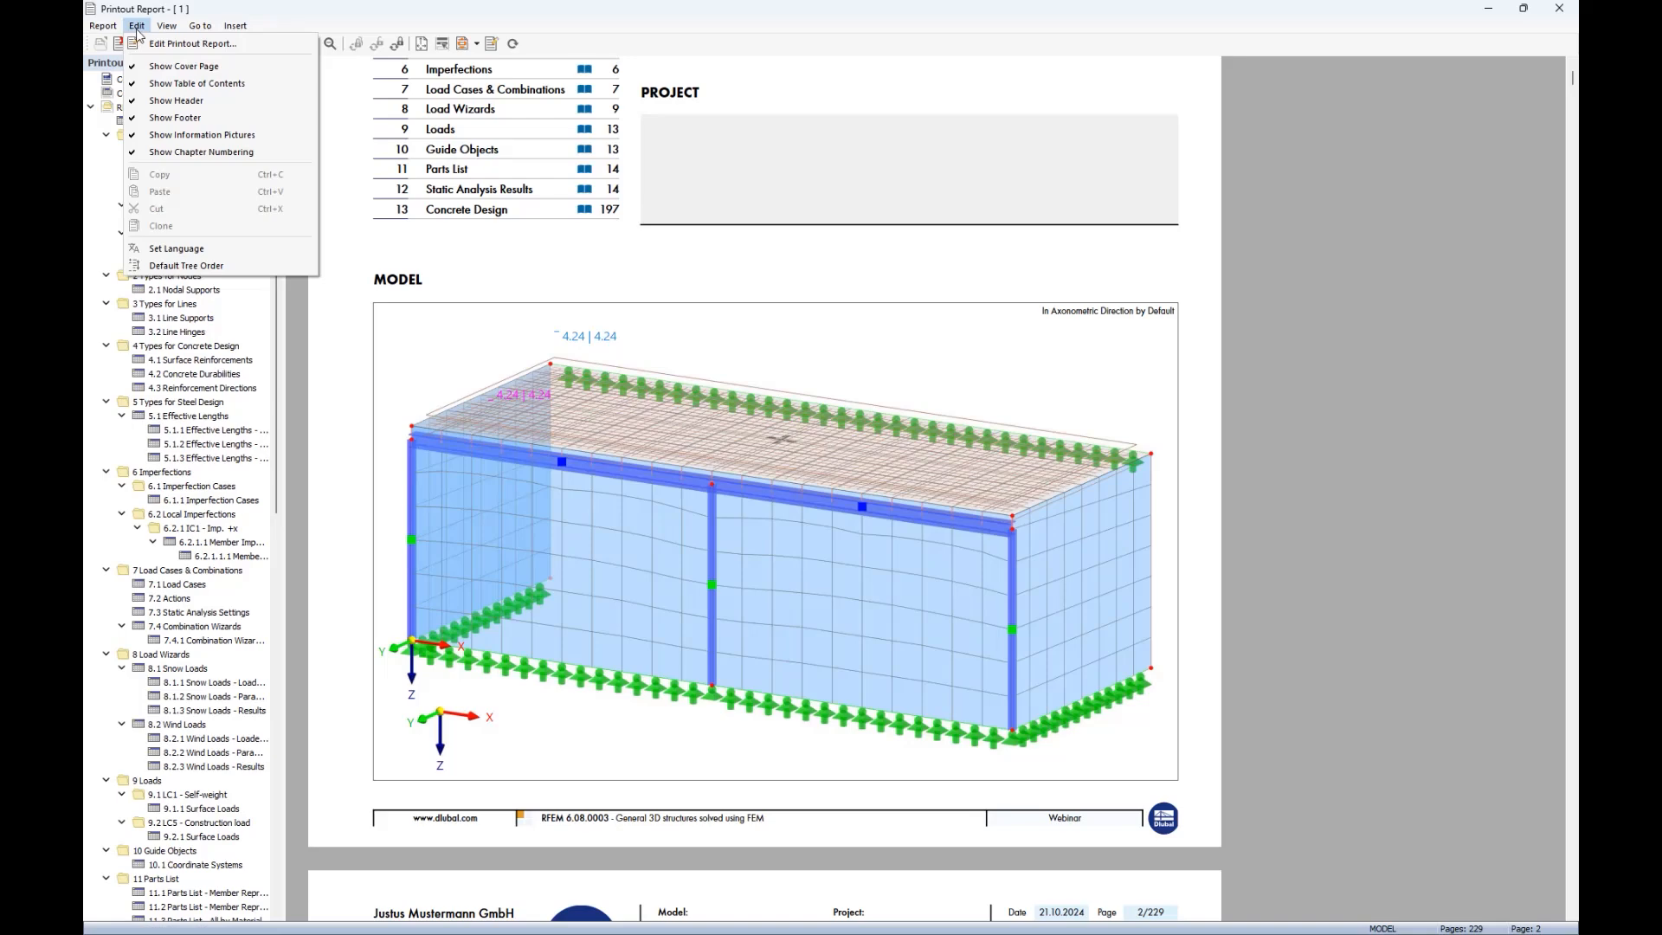
left_click(249, 249)
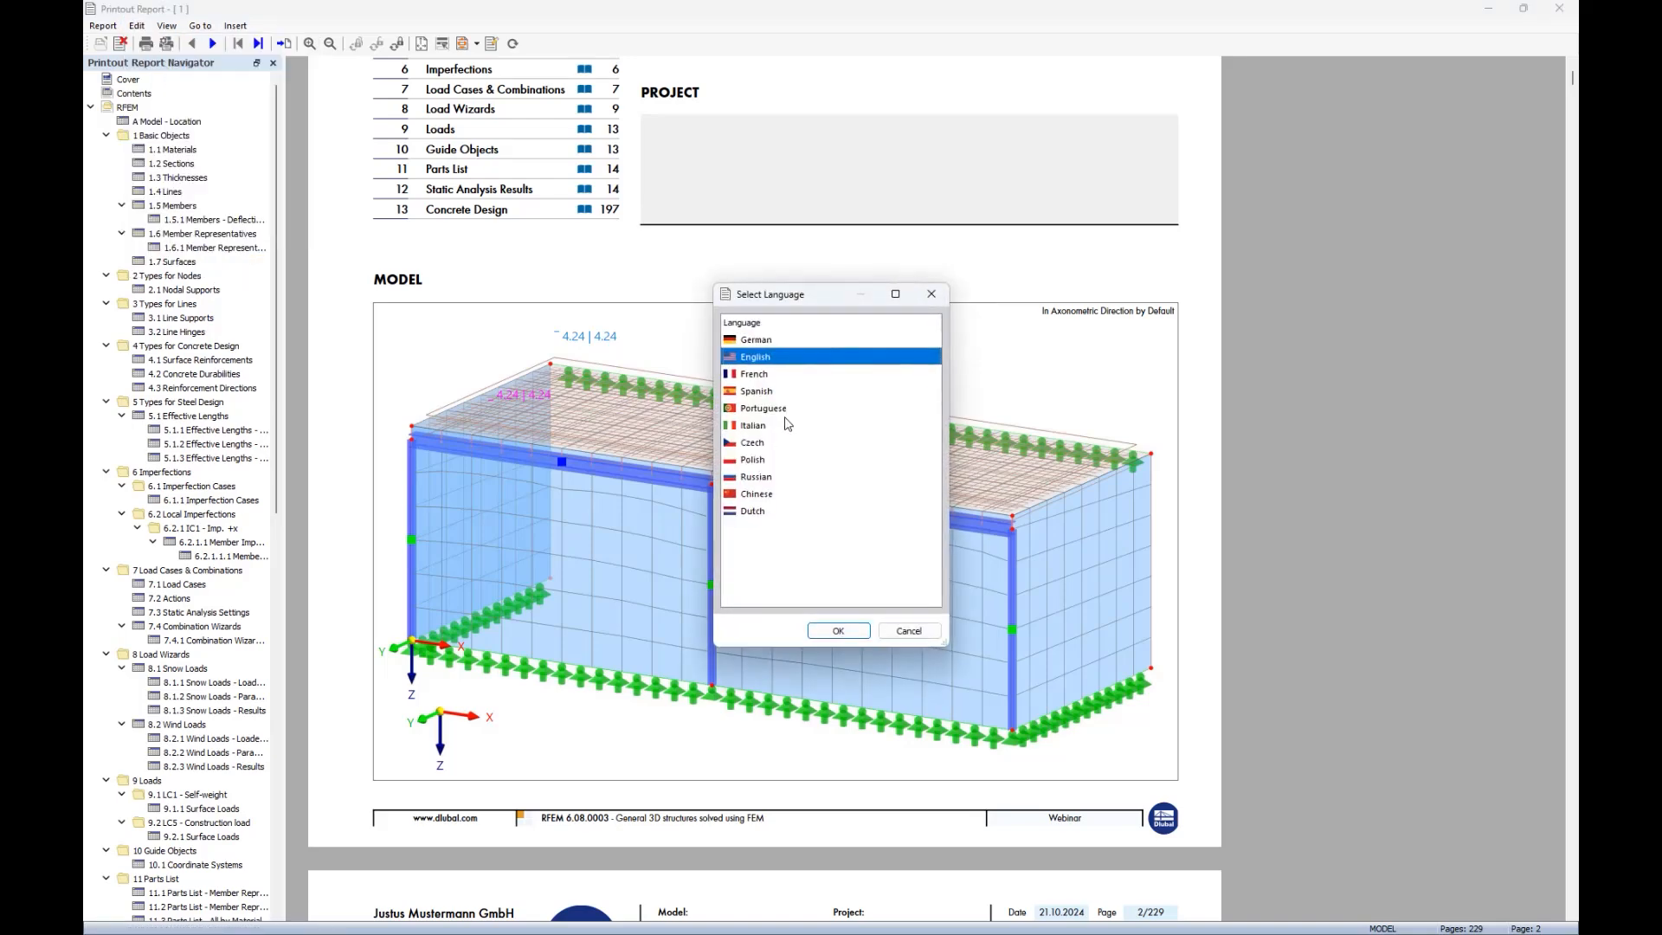
left_click(933, 295)
left_click(234, 26)
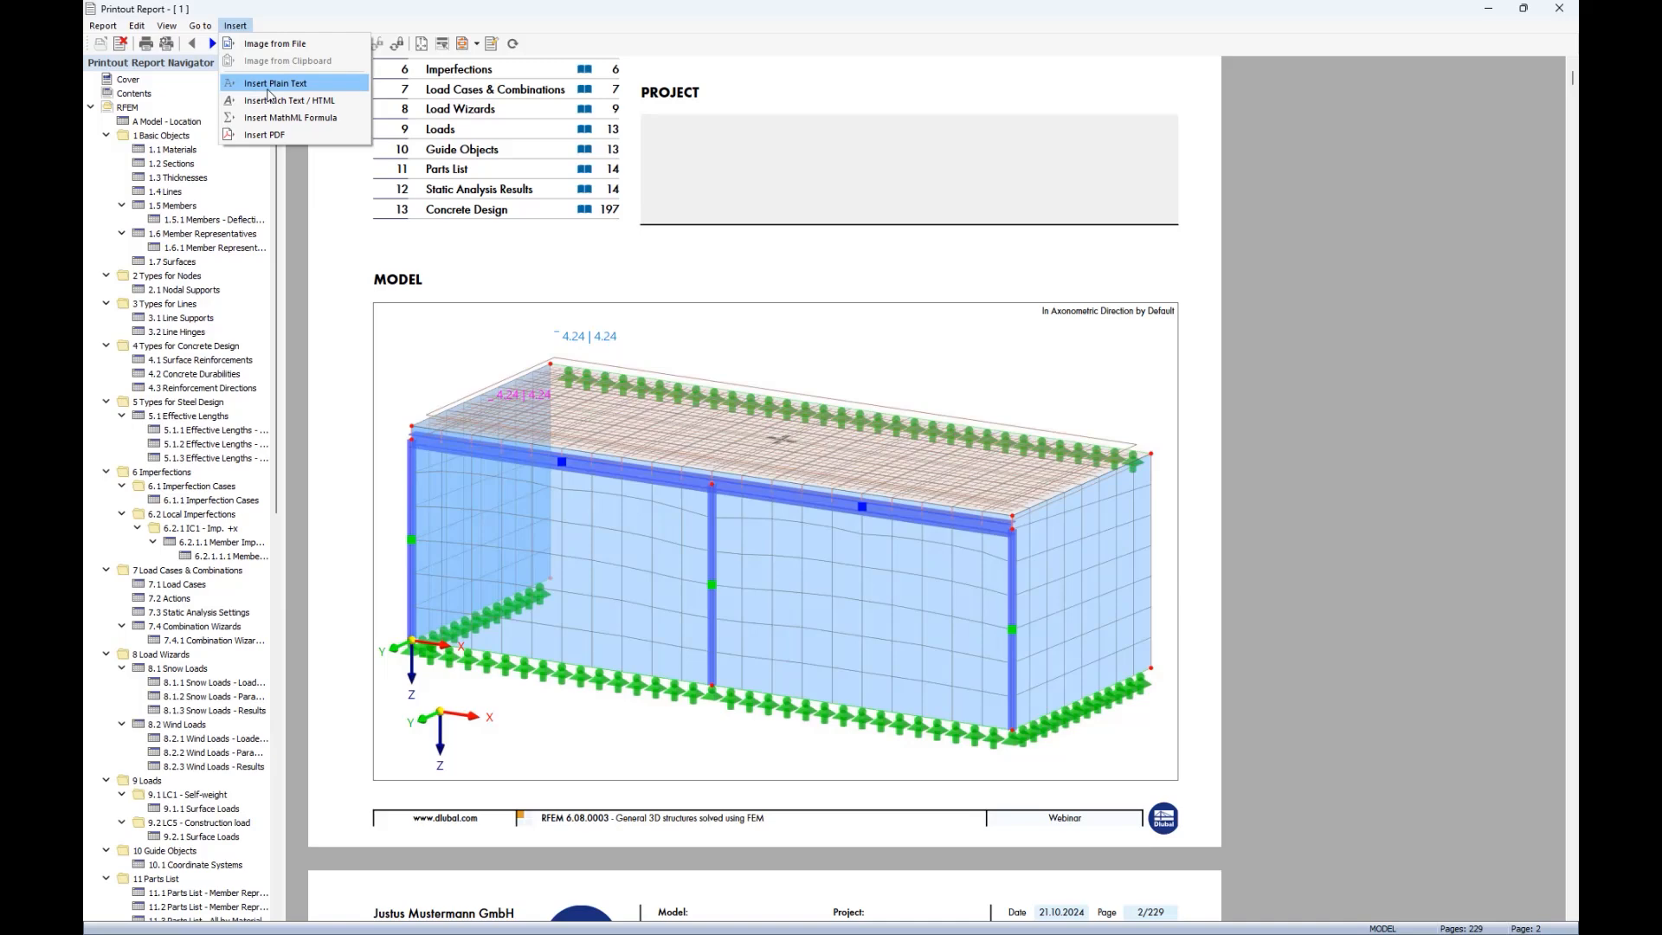
left_click(336, 260)
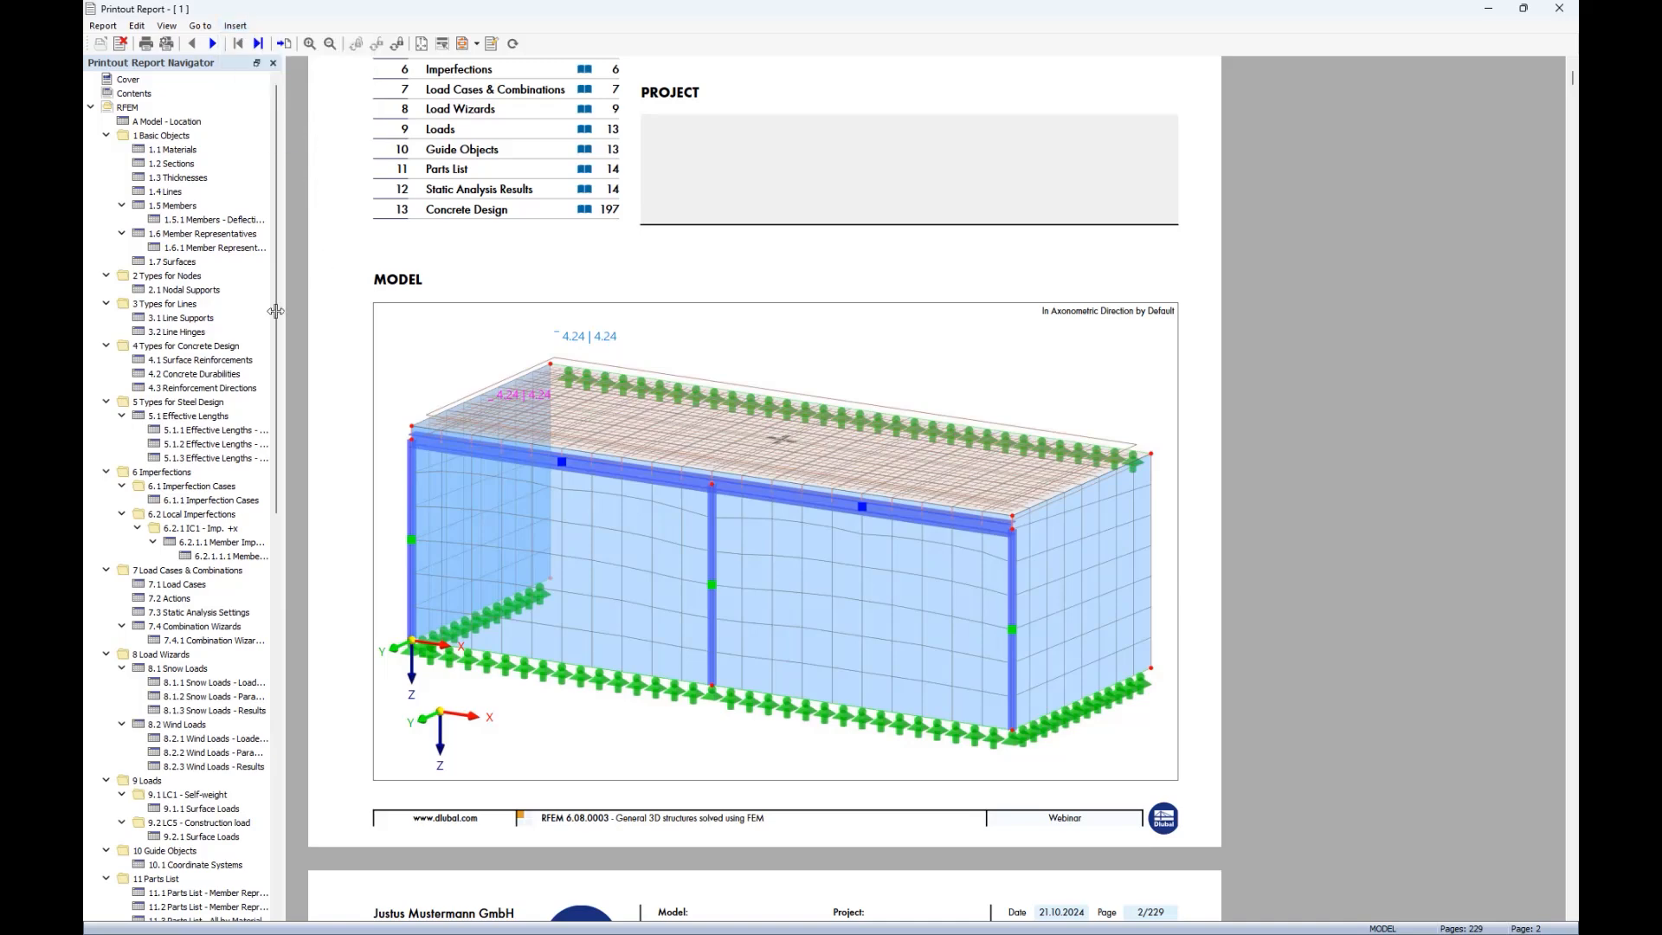
scroll(223, 449, "down", 18)
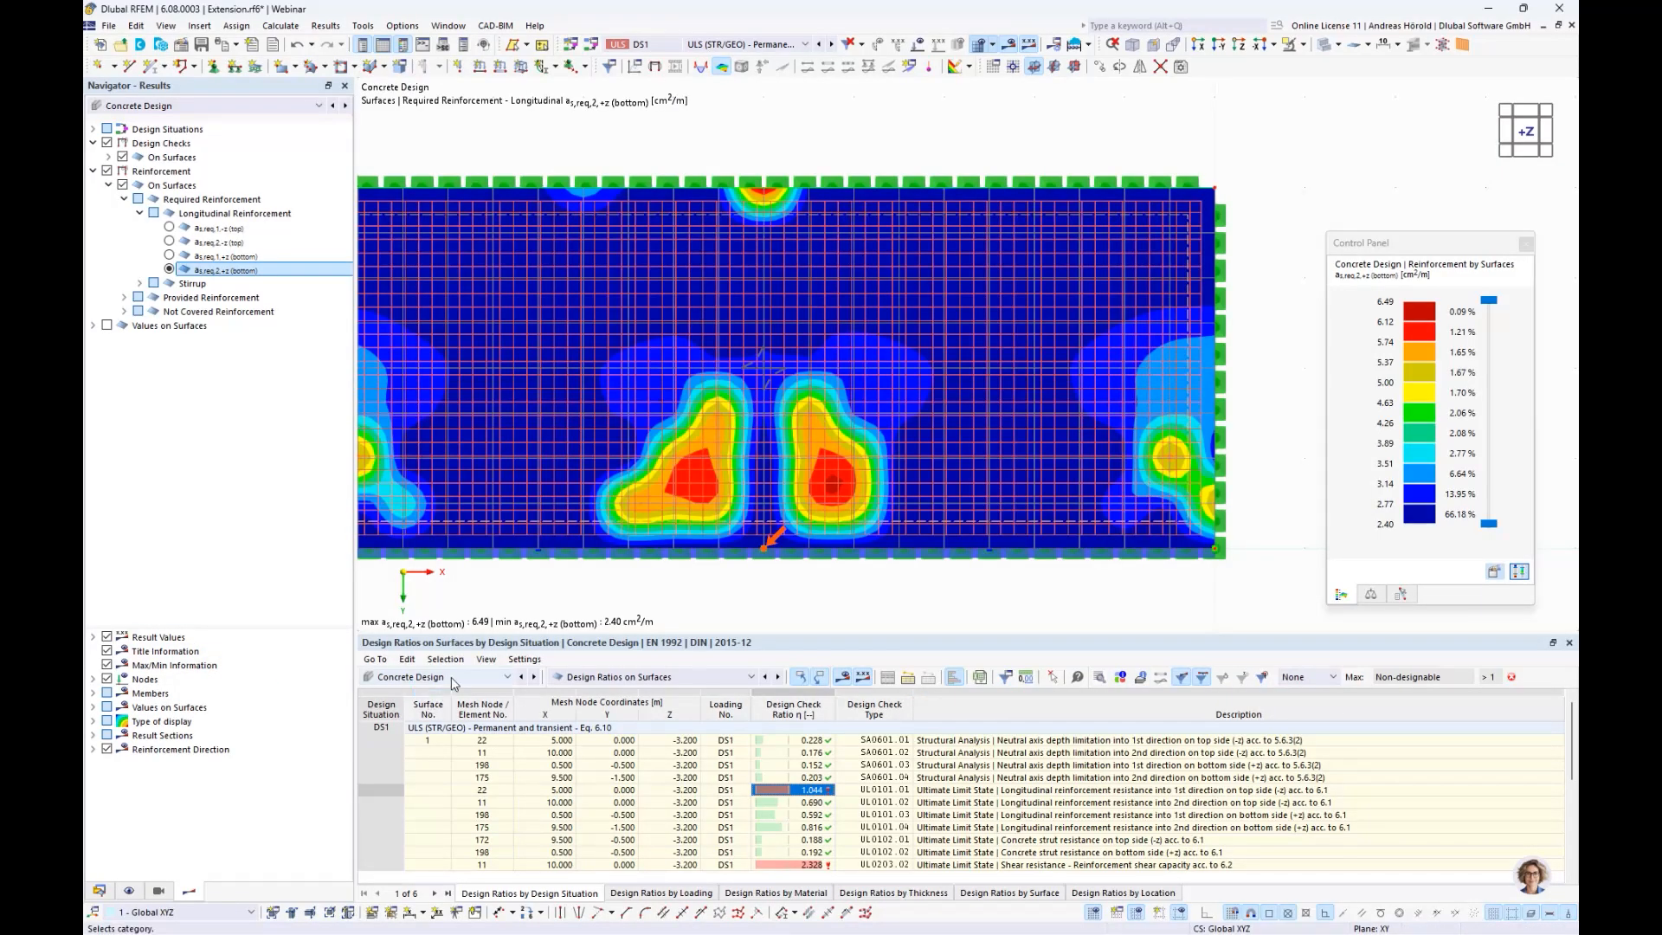
- Open the steel design check details of stability check ST3100 for member 2 under CO12 and print them to the printout report
left_click(450, 677)
left_click(435, 804)
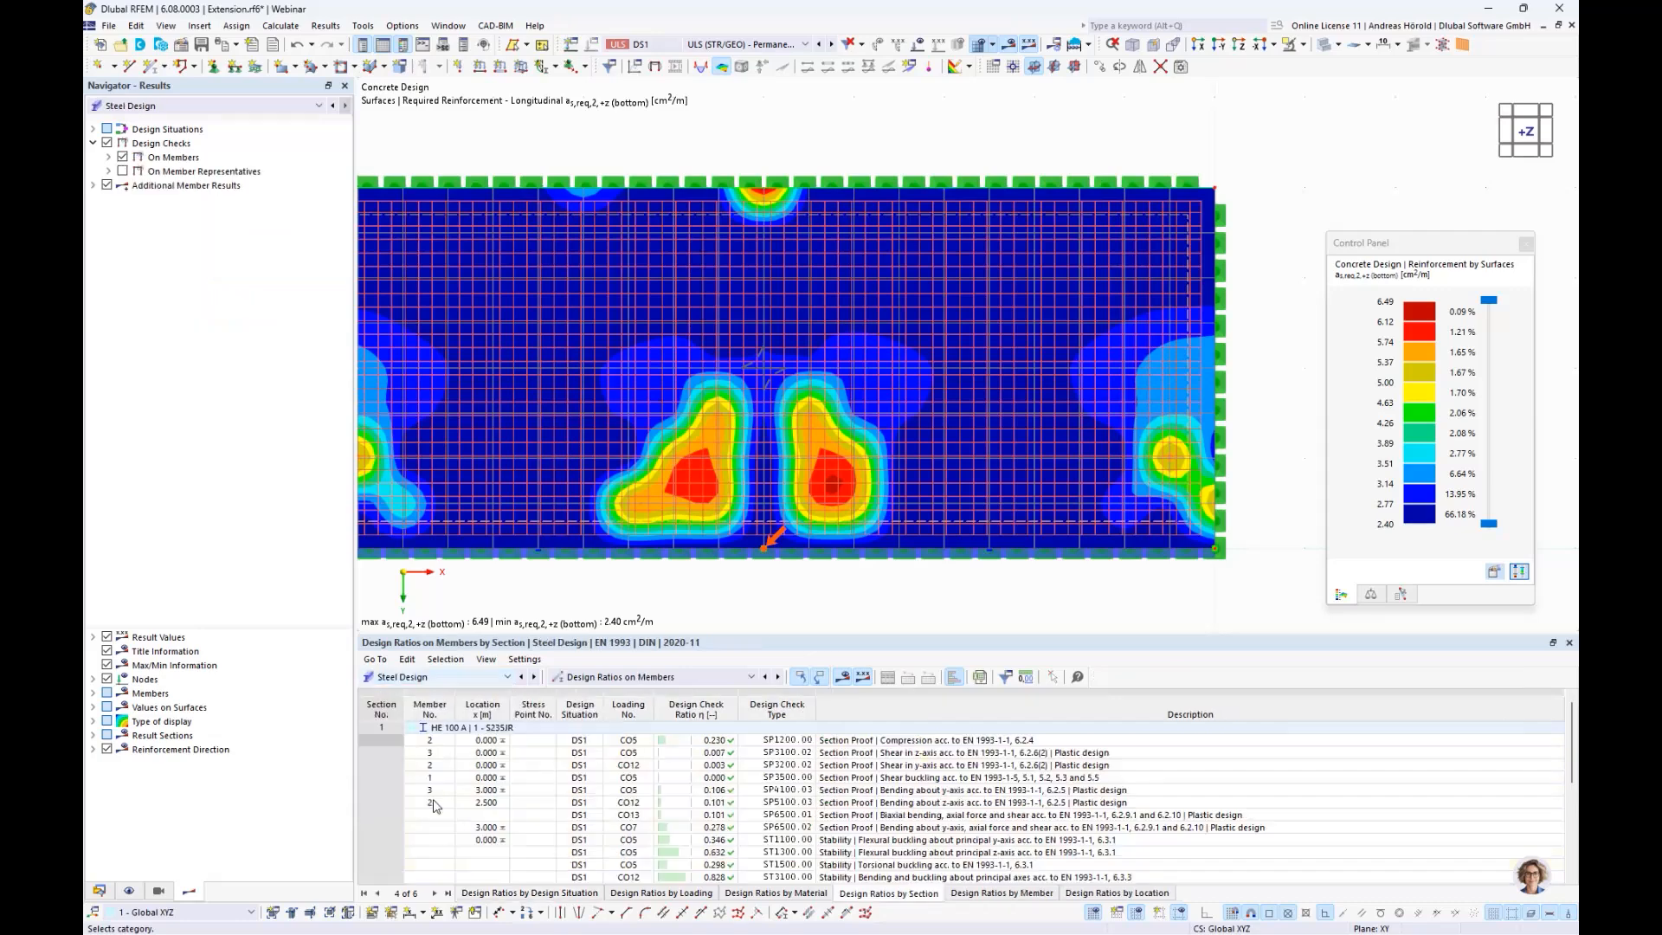
left_click(844, 840)
left_click(845, 767)
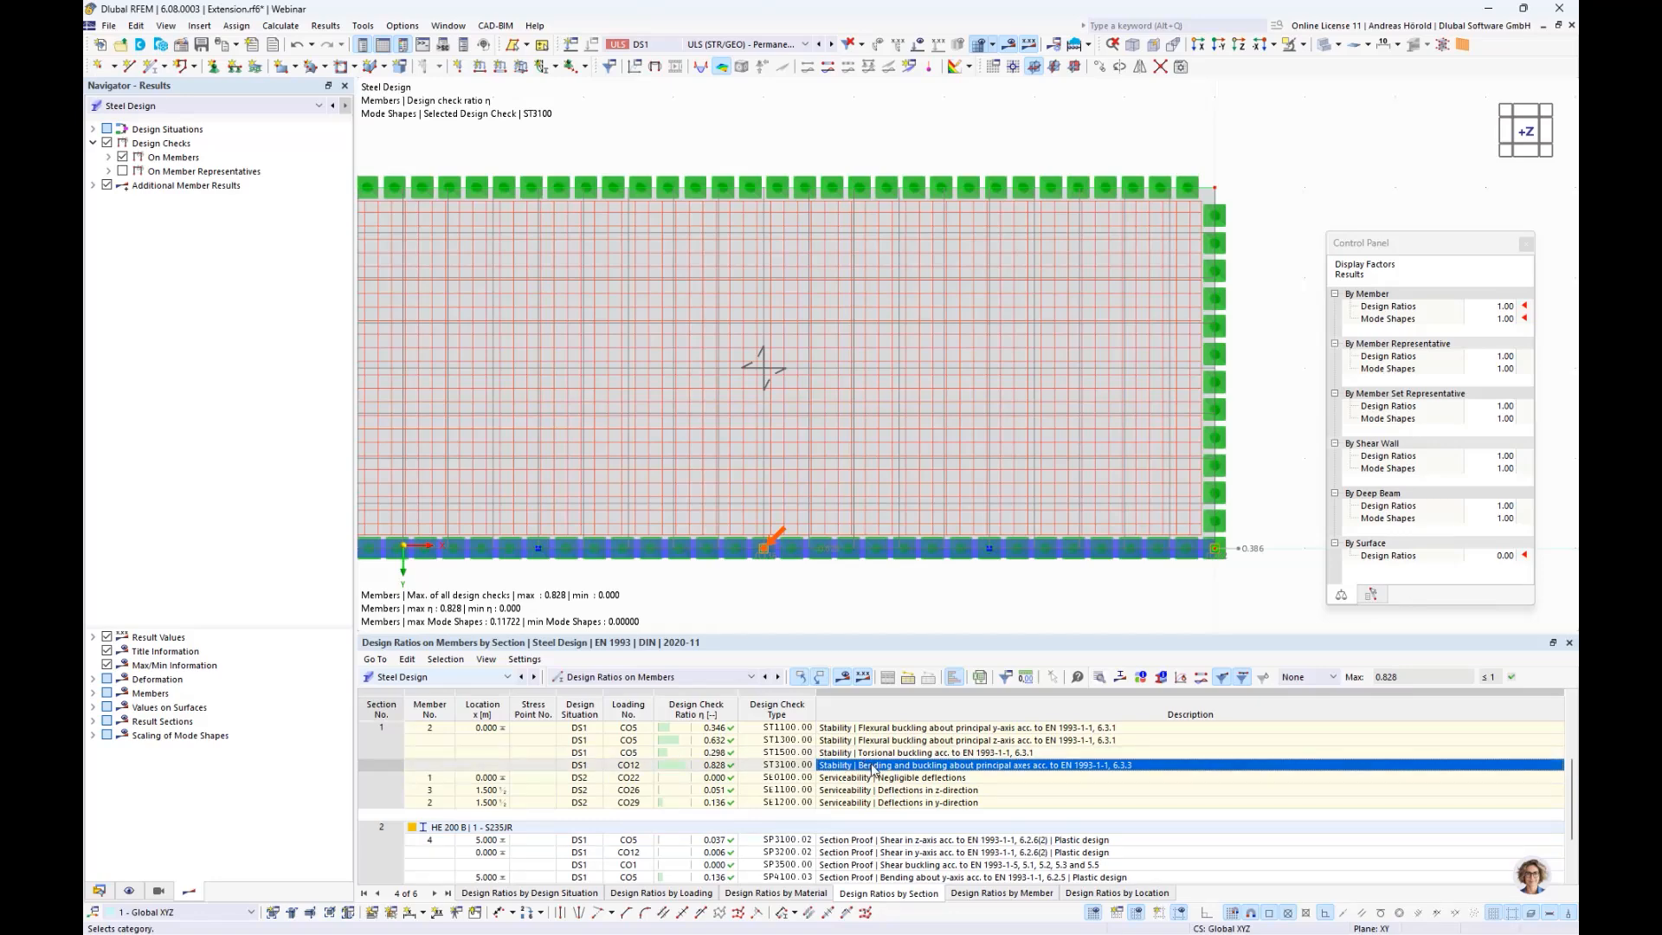
double_click(873, 768)
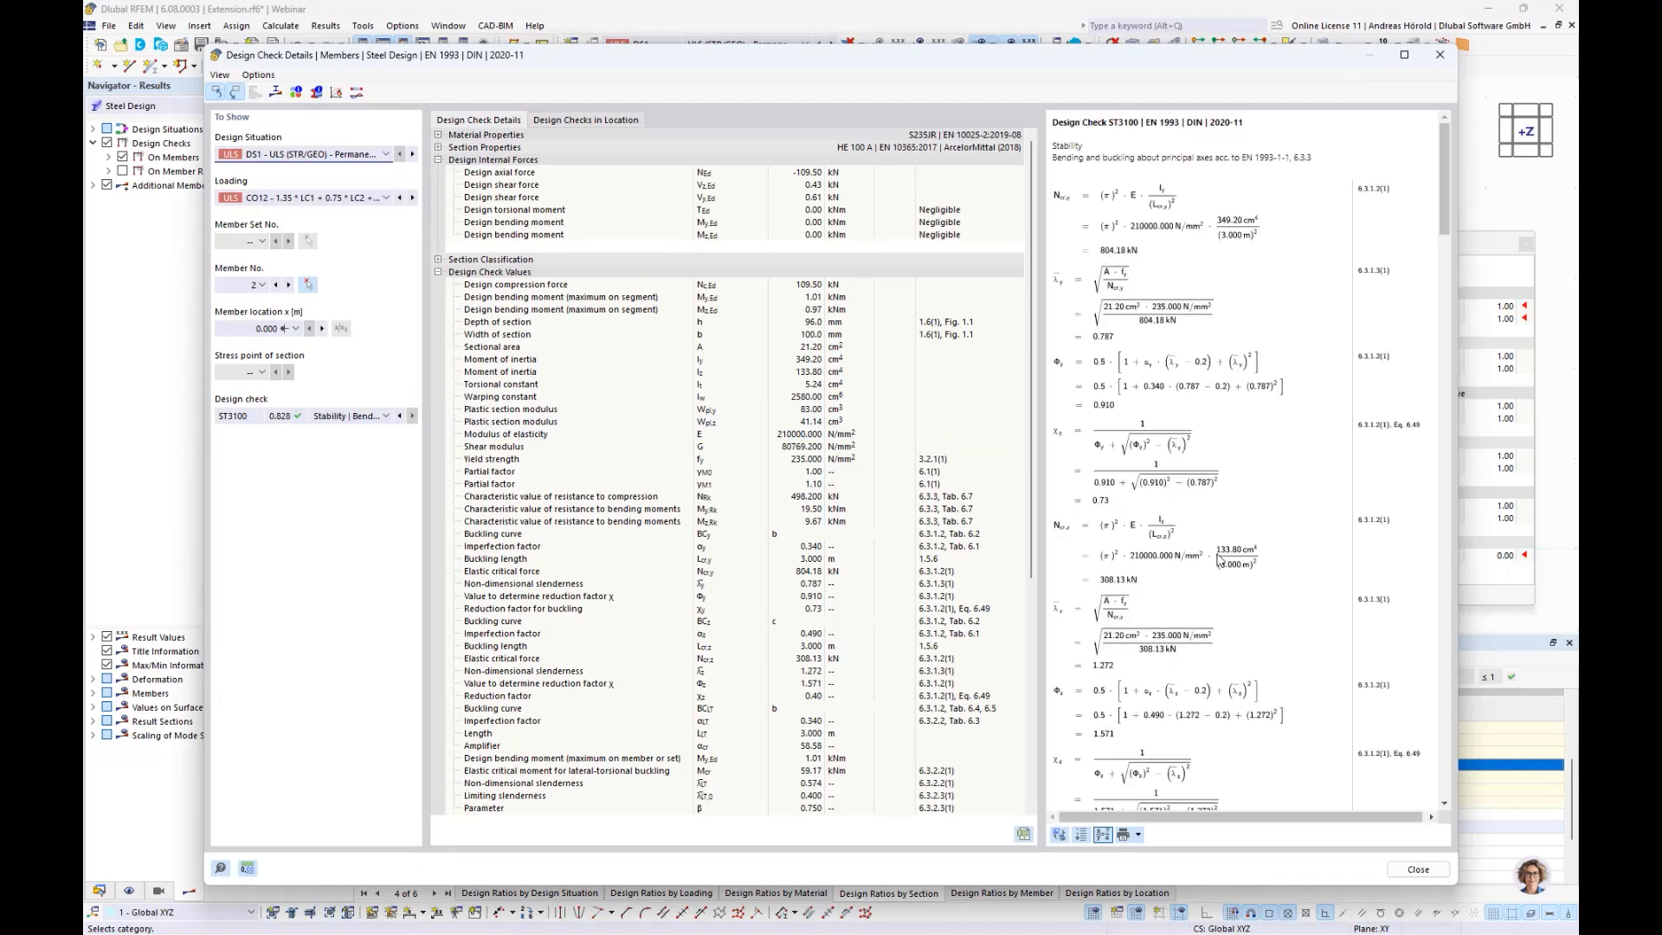
left_click(1139, 836)
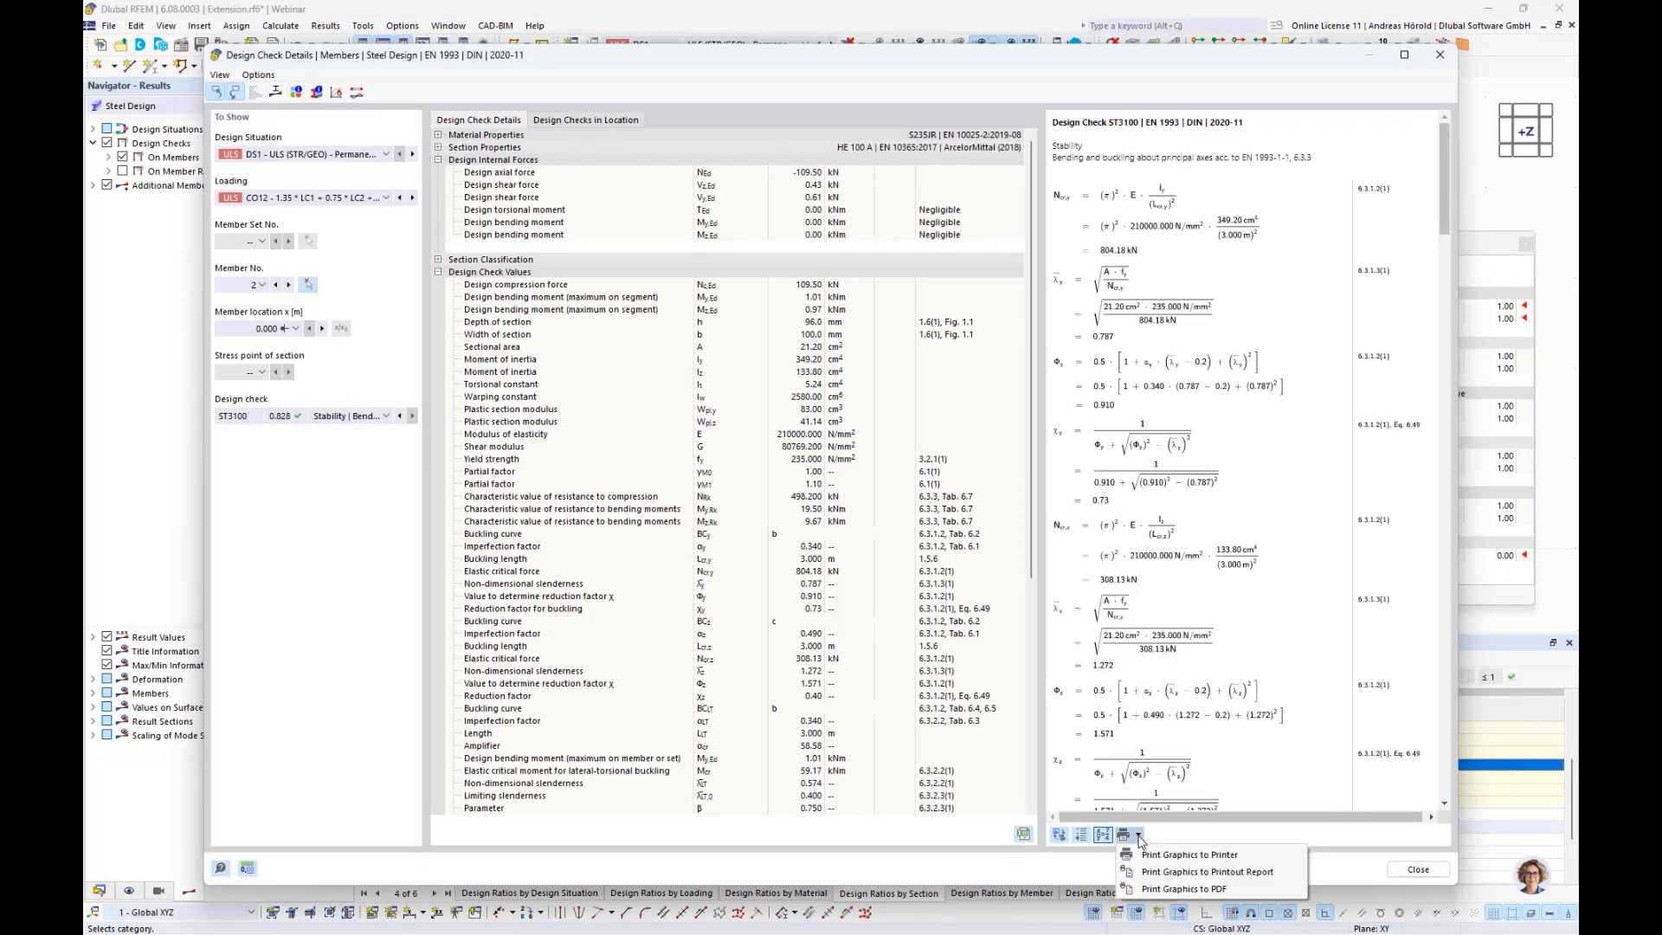
left_click(1204, 873)
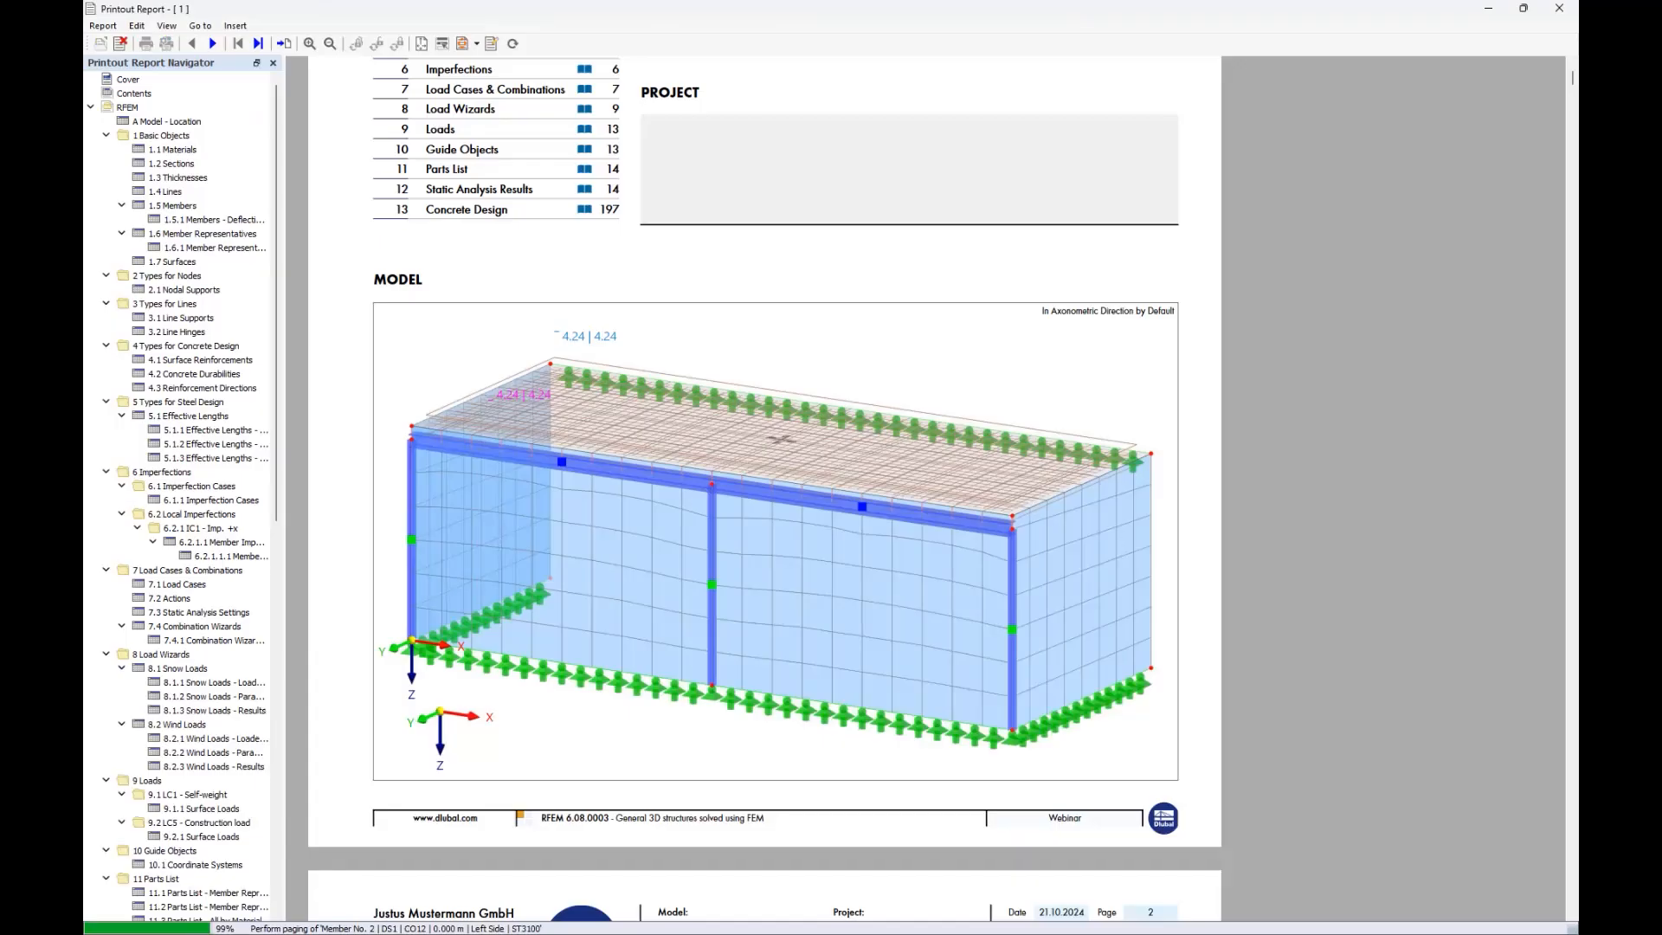
- Read through the ST3100 check formulas for member 2 in chapter 14.9 of the printout report
scroll(173, 433, "down", 18)
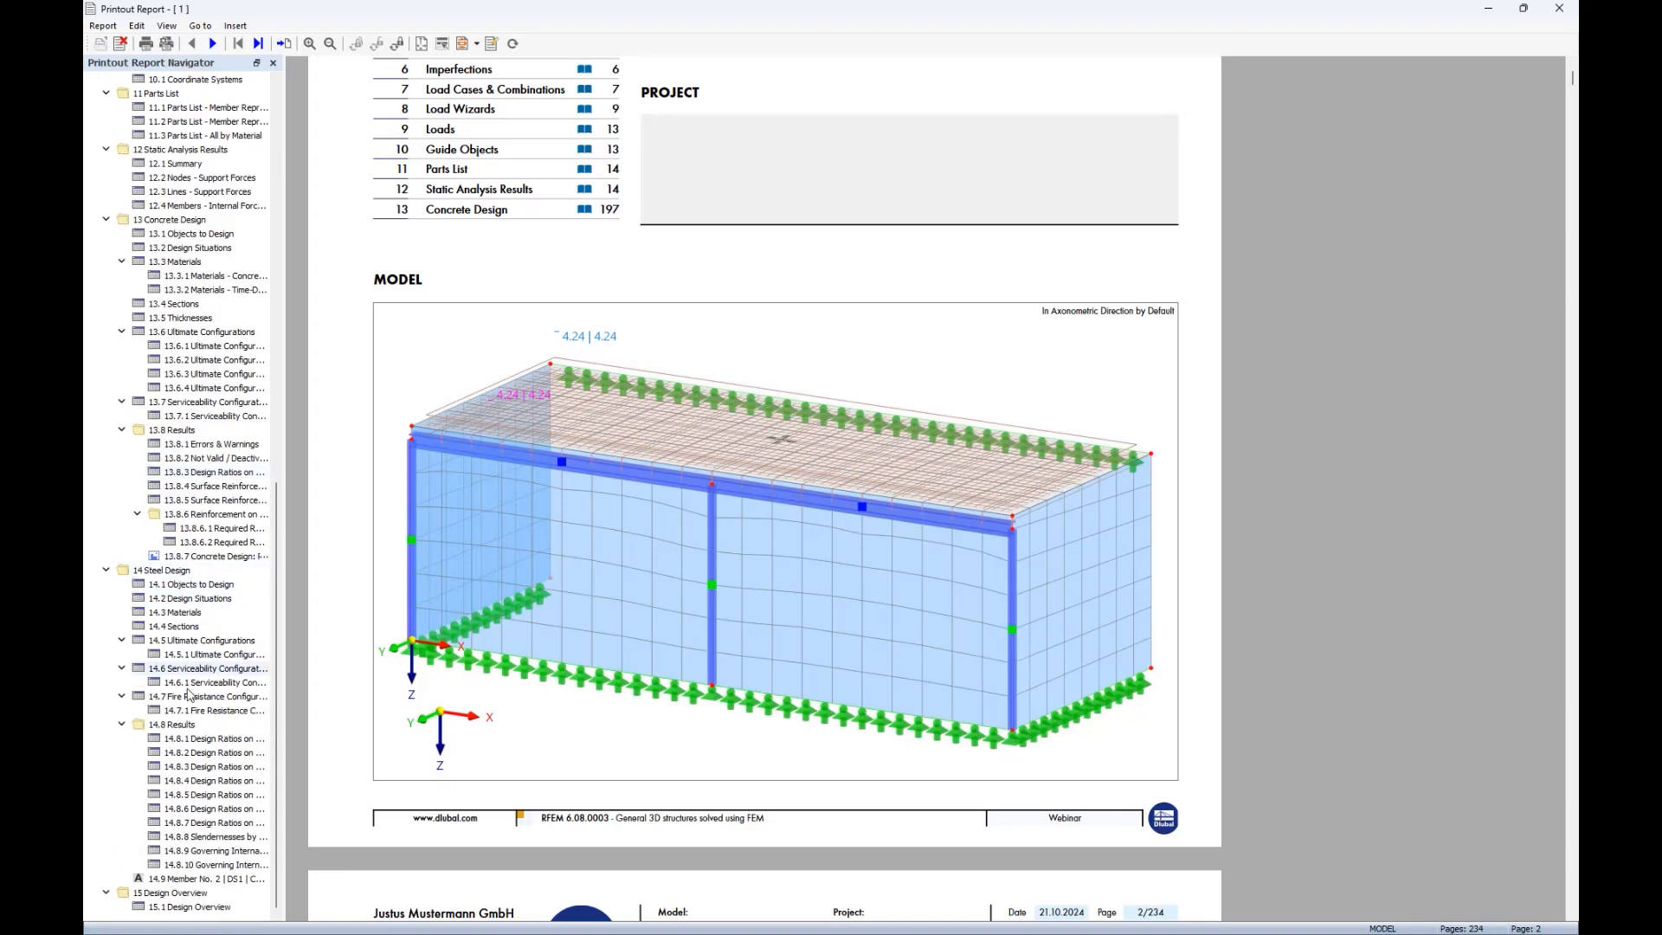
left_click(194, 880)
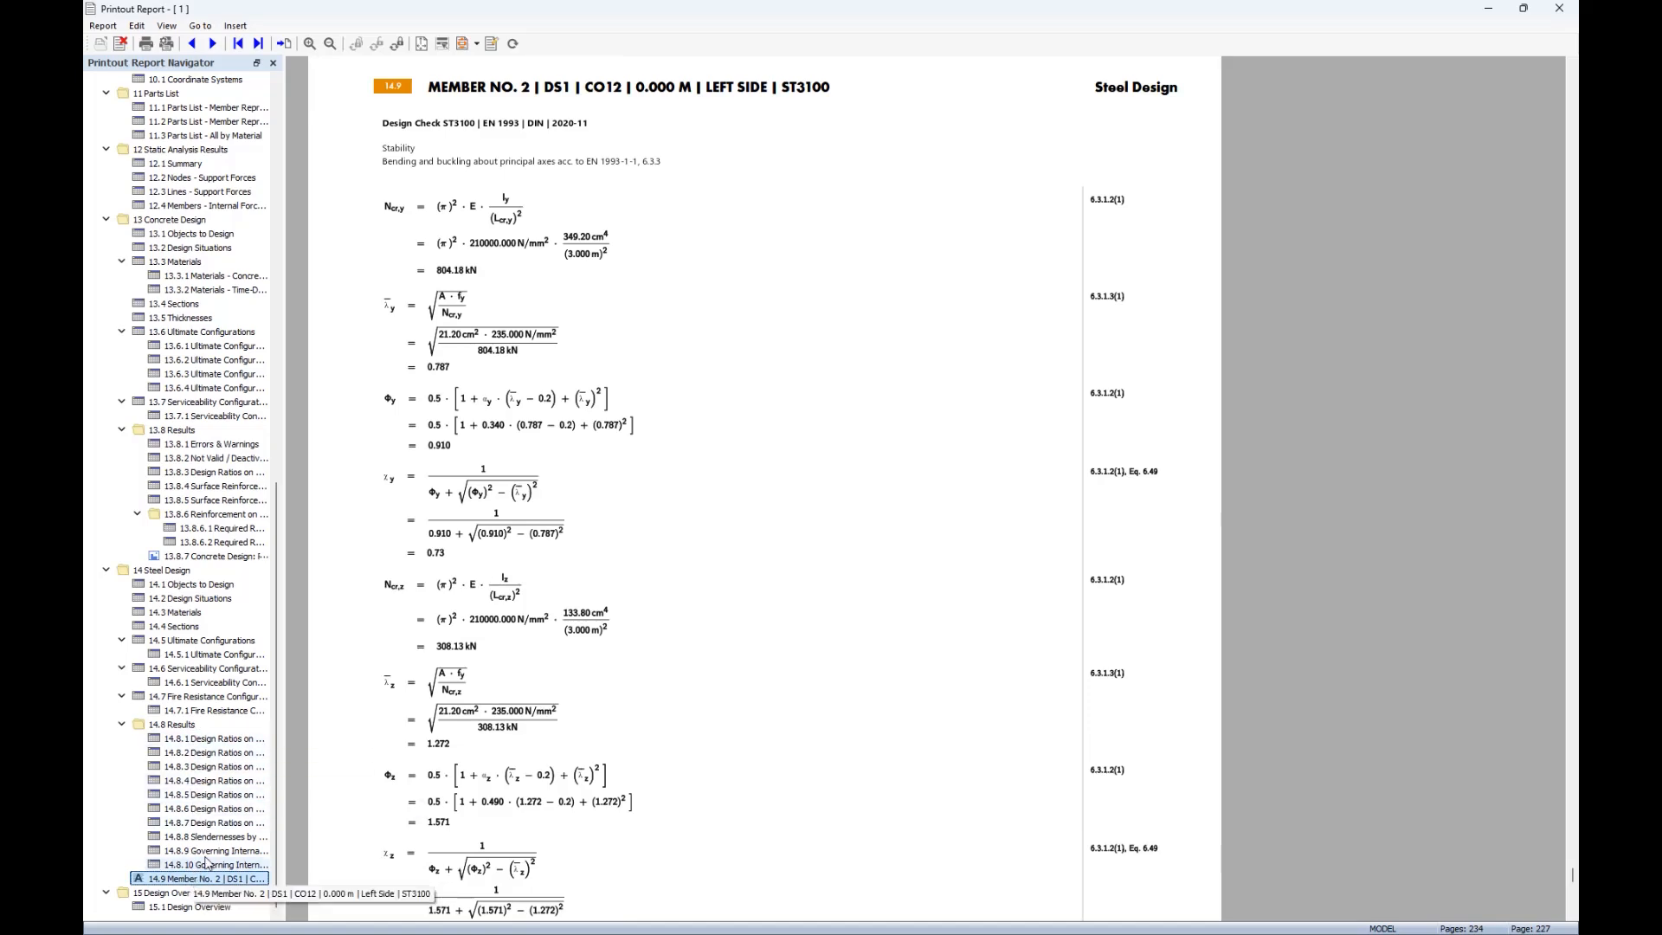
scroll(548, 392, "down", 9)
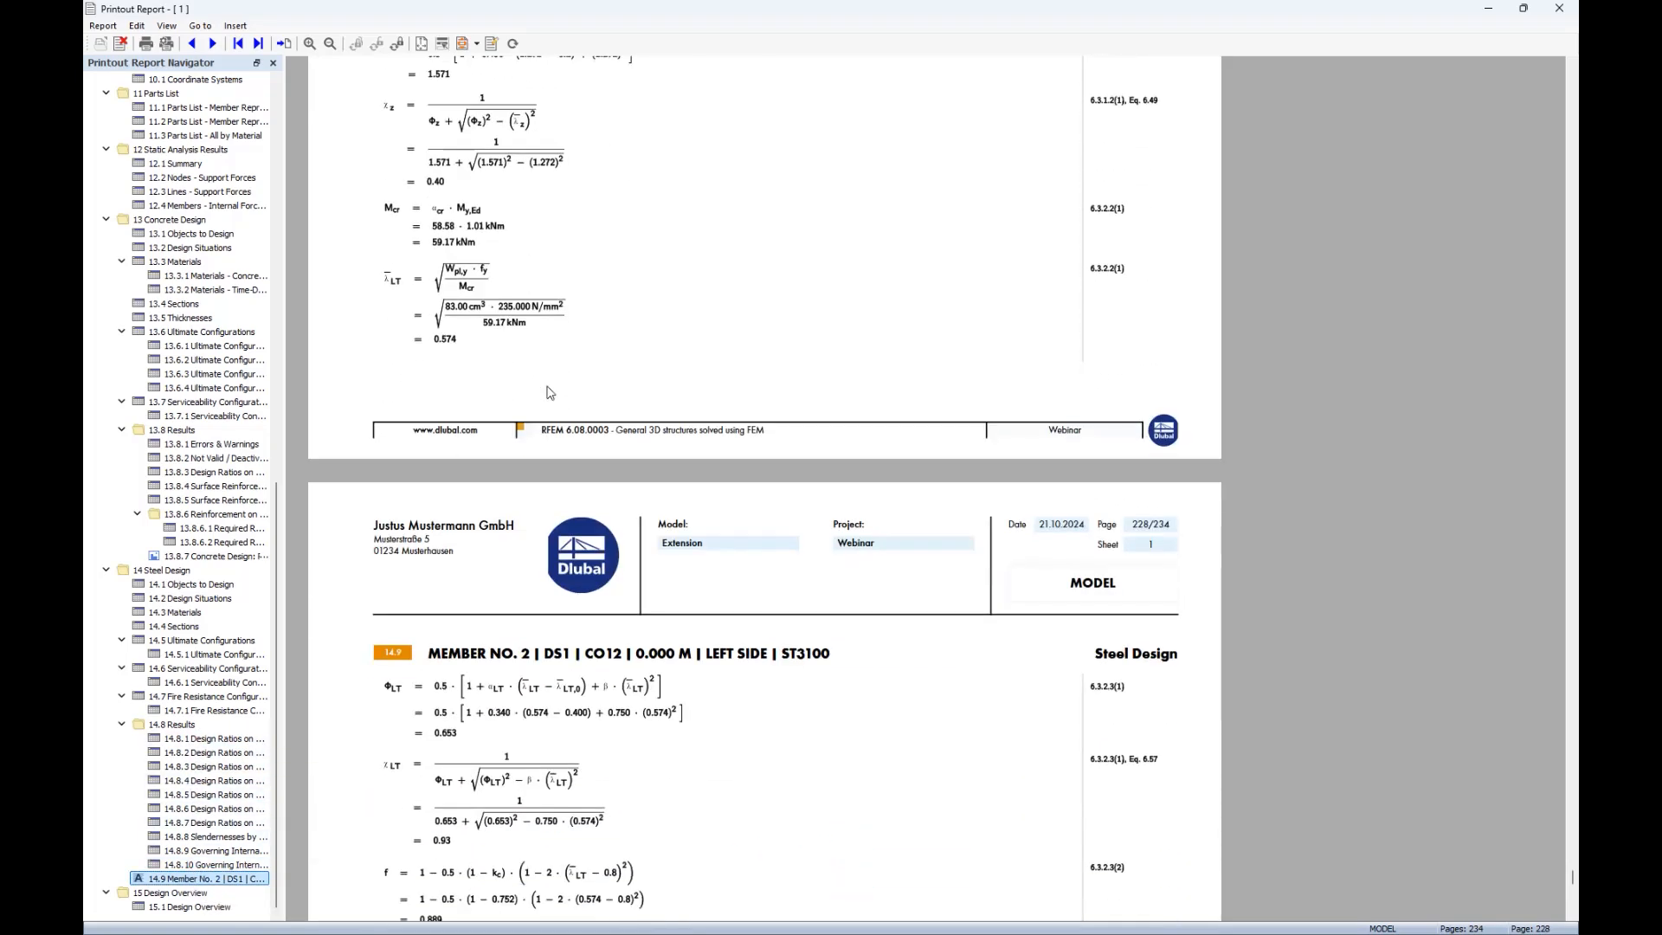
scroll(547, 392, "down", 10)
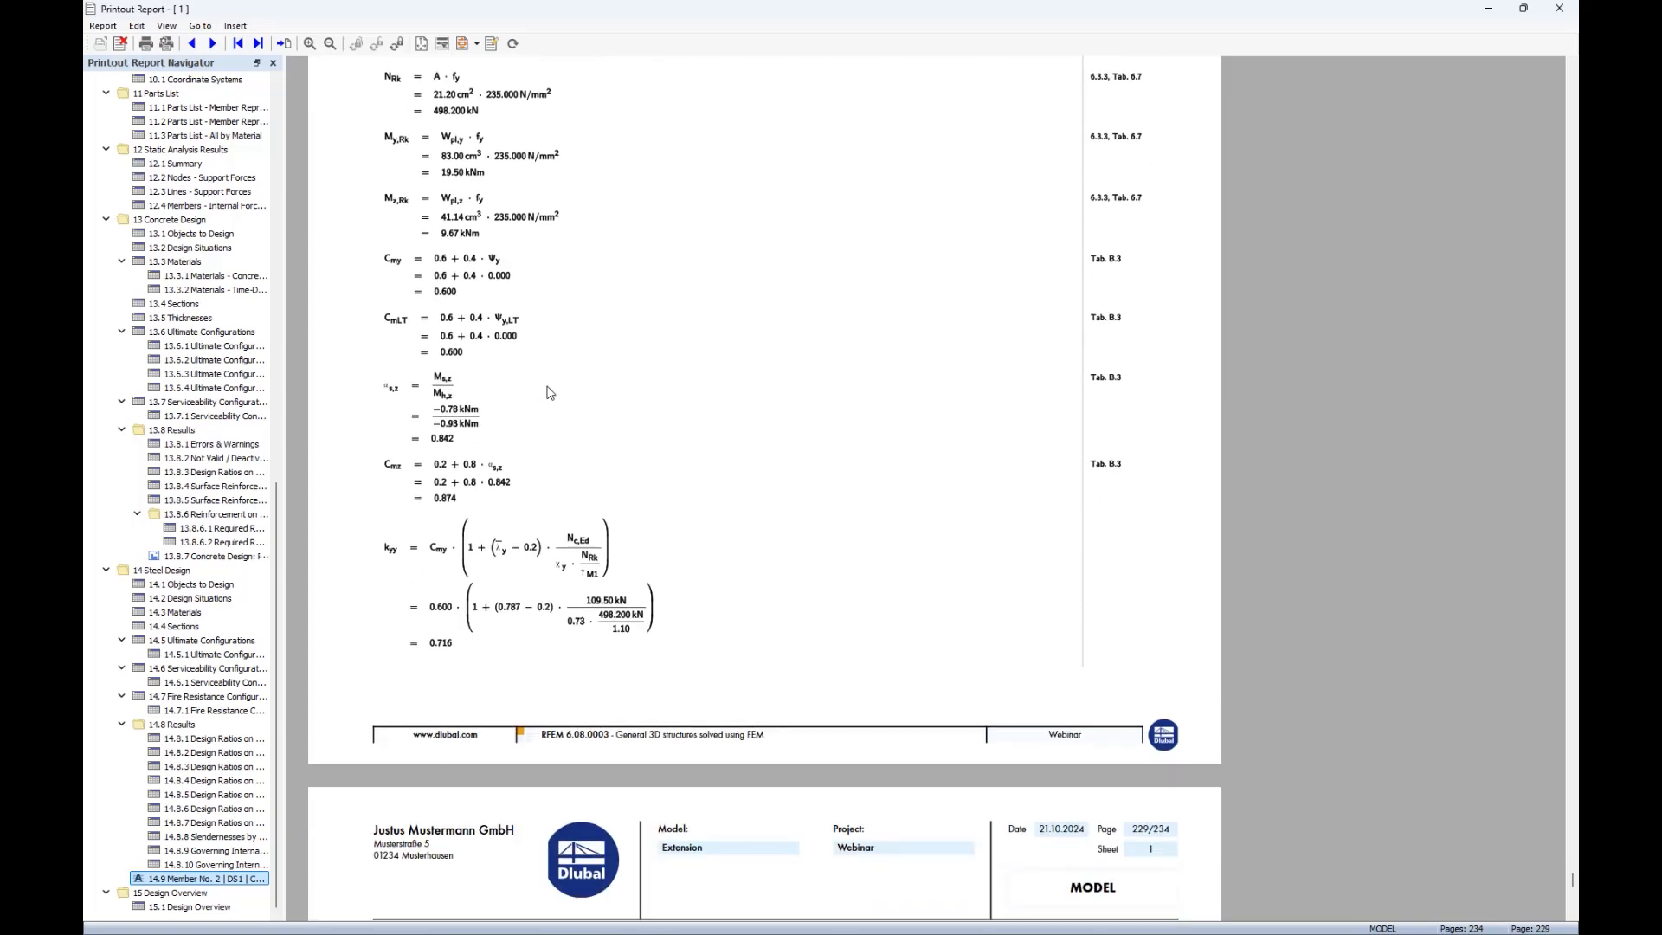
scroll(548, 392, "down", 9)
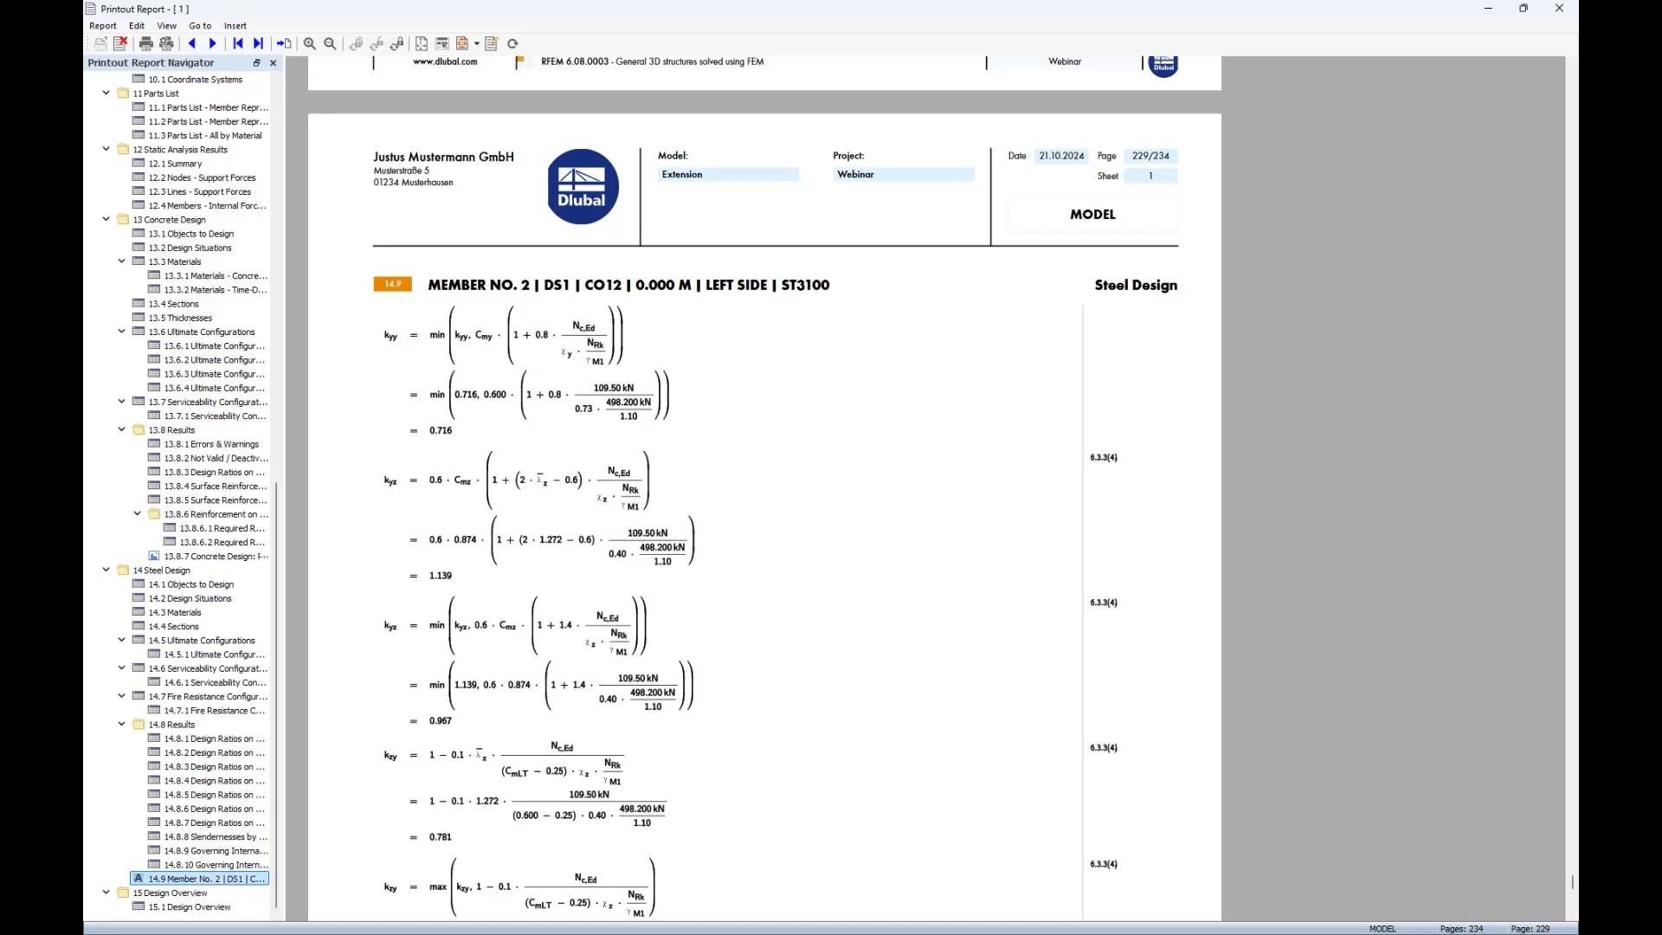
- Switch from the printout report to the RFEM model, close the design check details, and view the model's front side
key("alt+Tab")
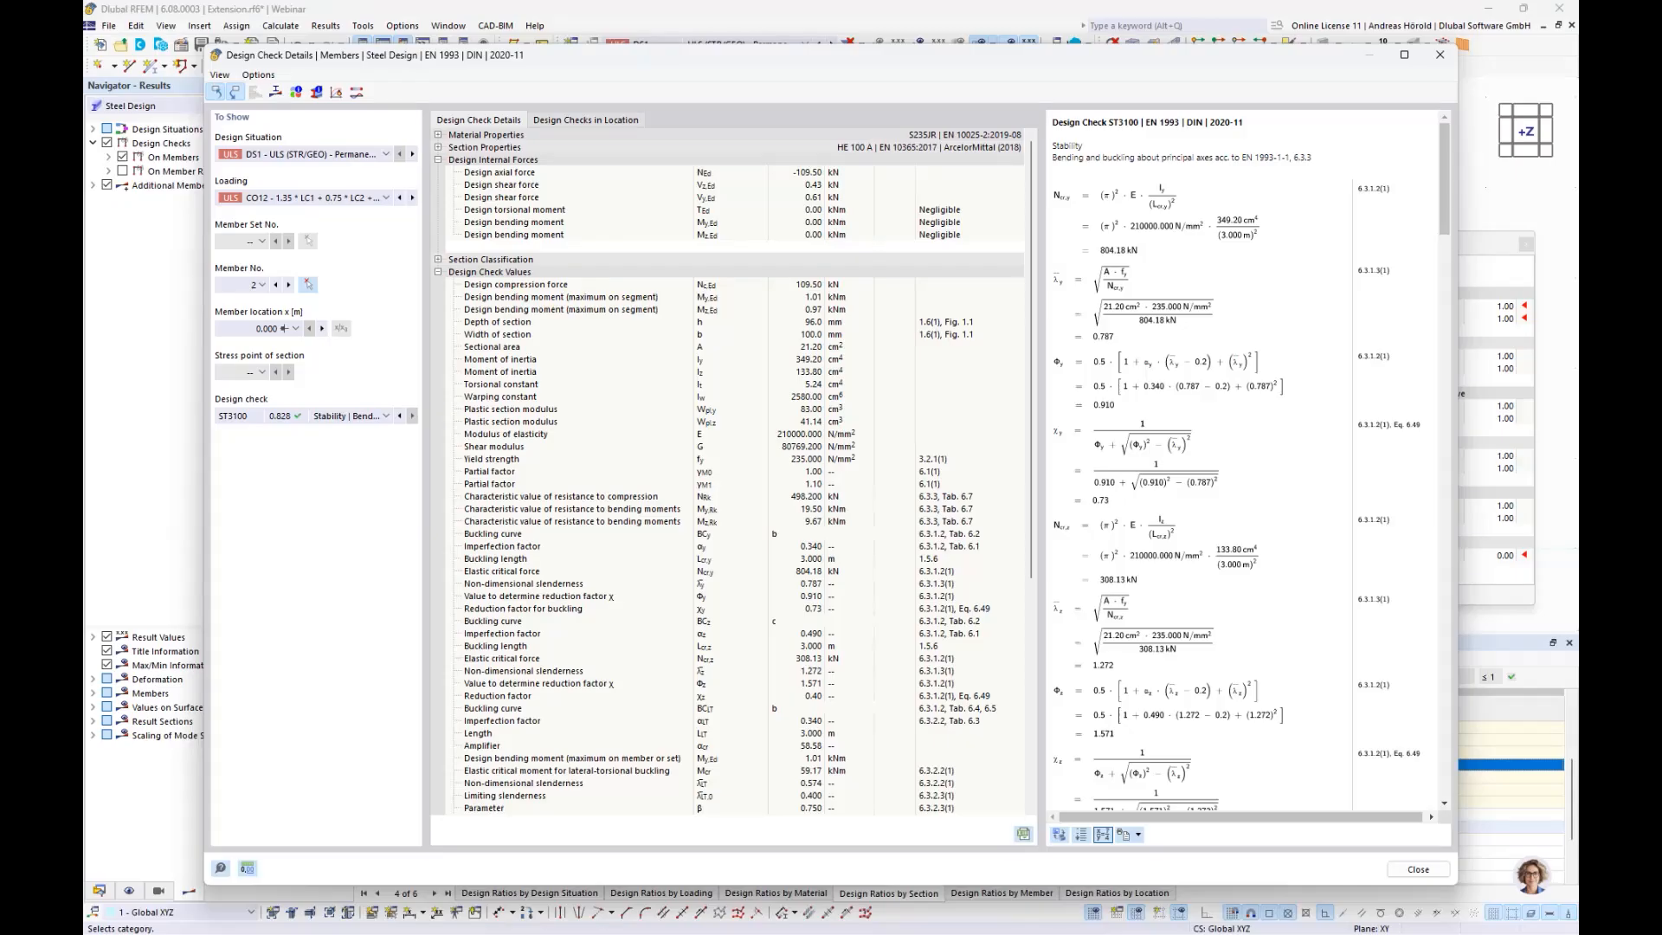
left_click(1450, 57)
middle_click_drag(714, 538, 755, 308, "ctrl")
scroll(755, 310, "down", 3)
middle_click_drag(675, 461, 680, 549, "ctrl")
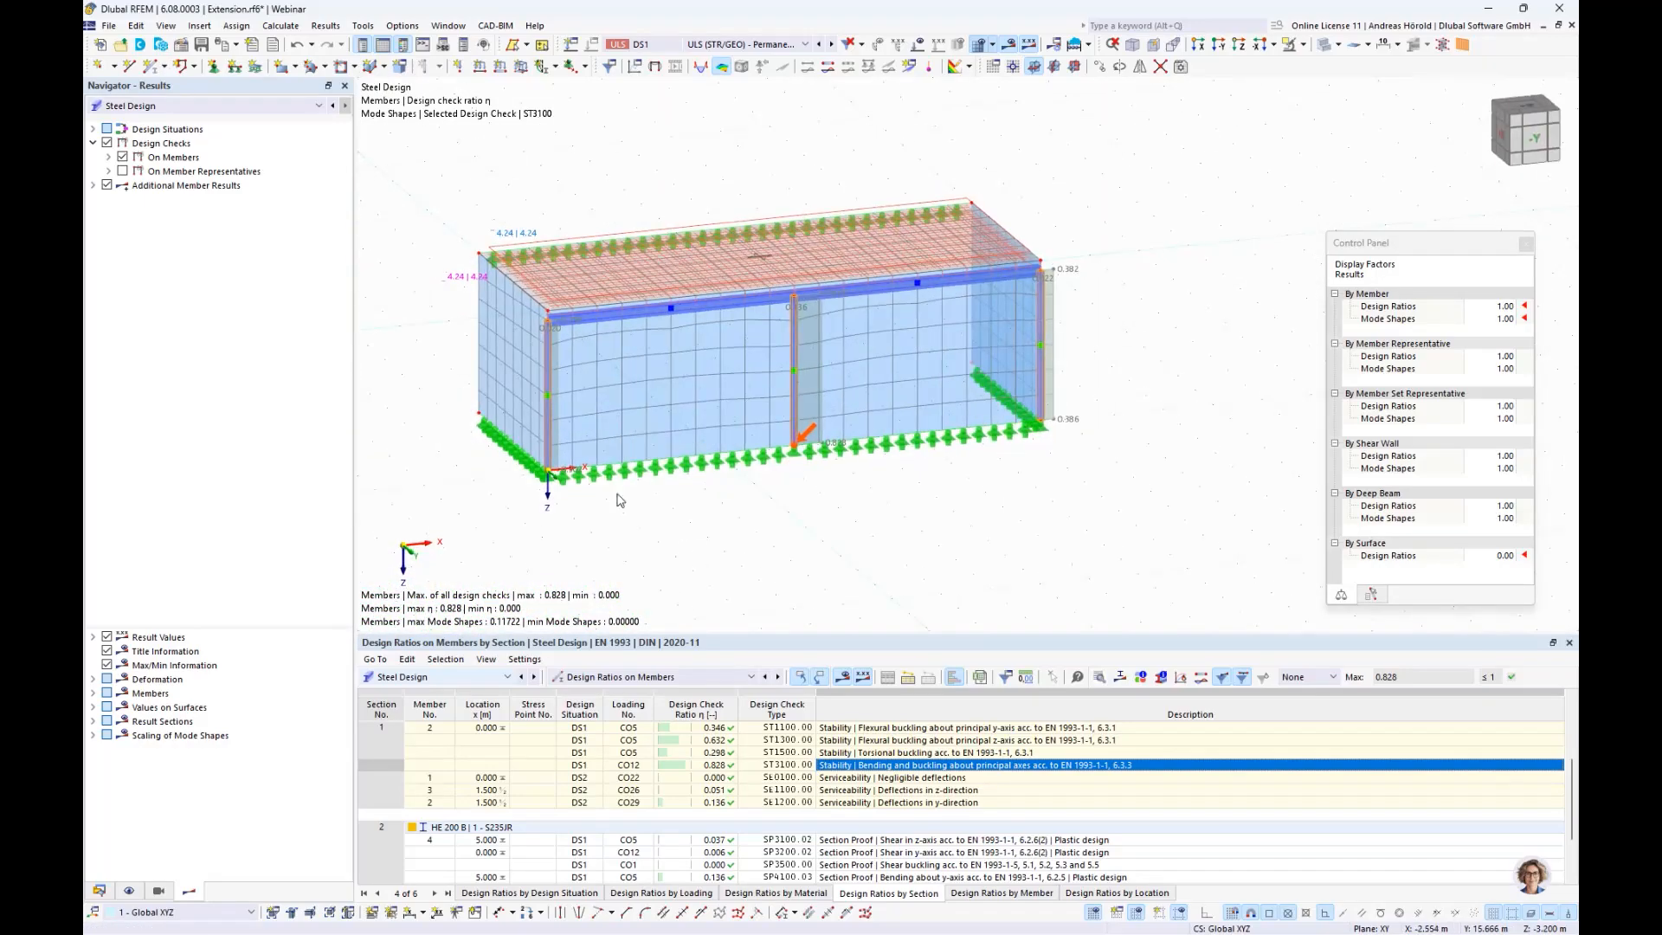
scroll(483, 377, "up", 4)
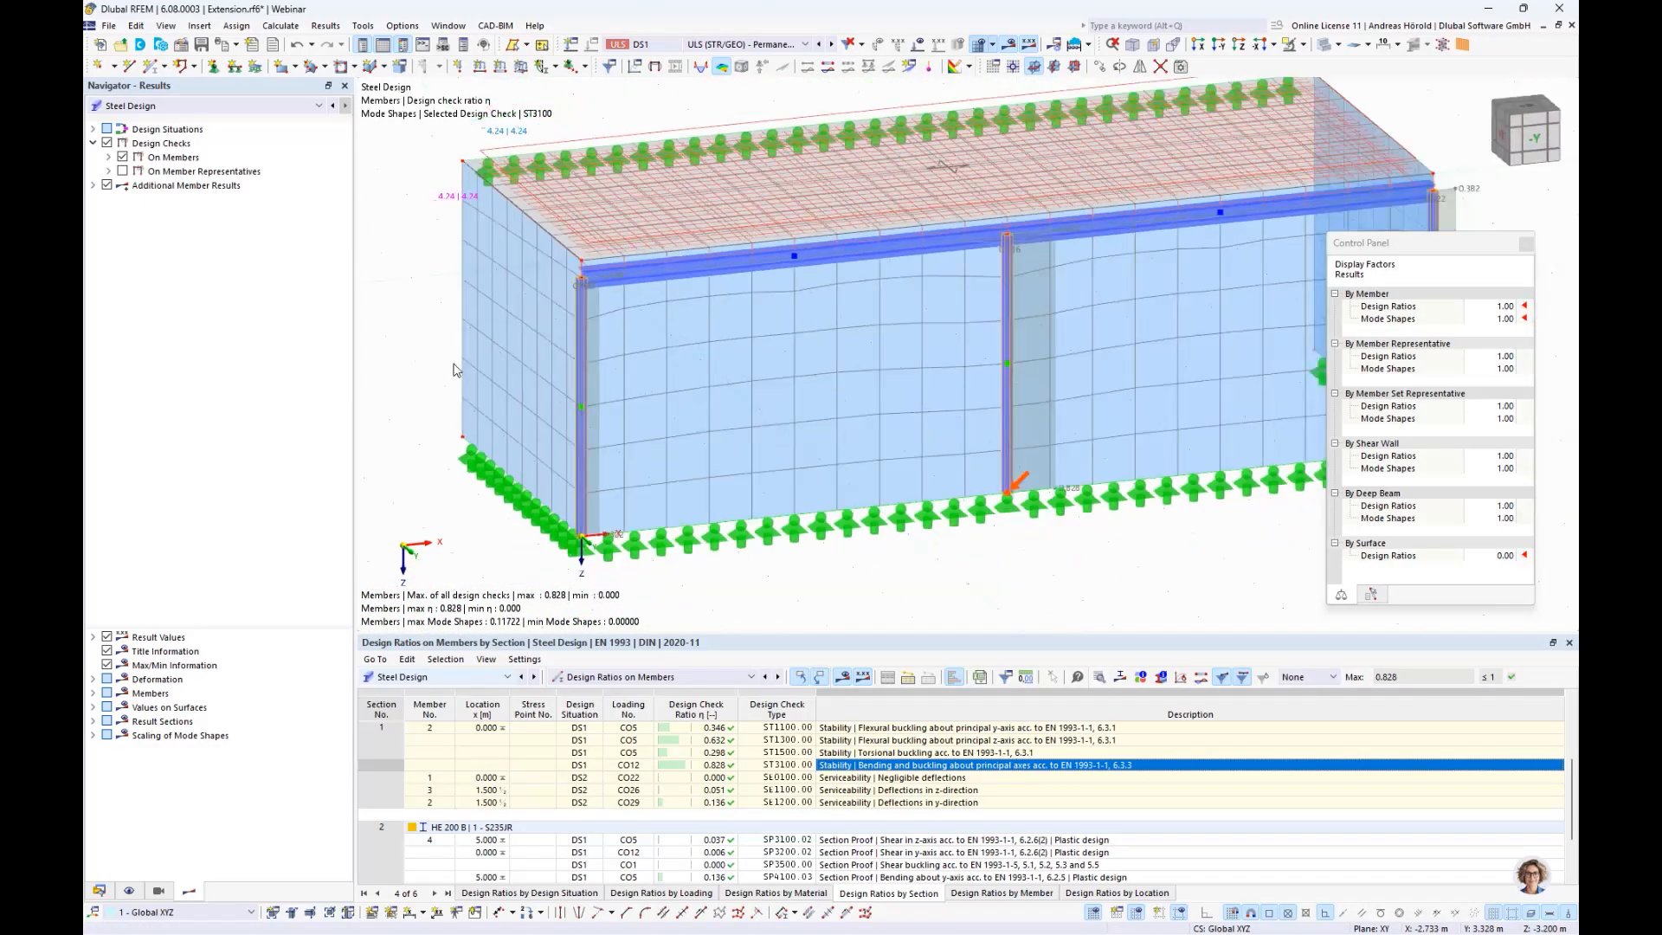
- Open the front roof beam's section settings and load its HE 200 B section into RSECTION for editing
double_click(756, 262)
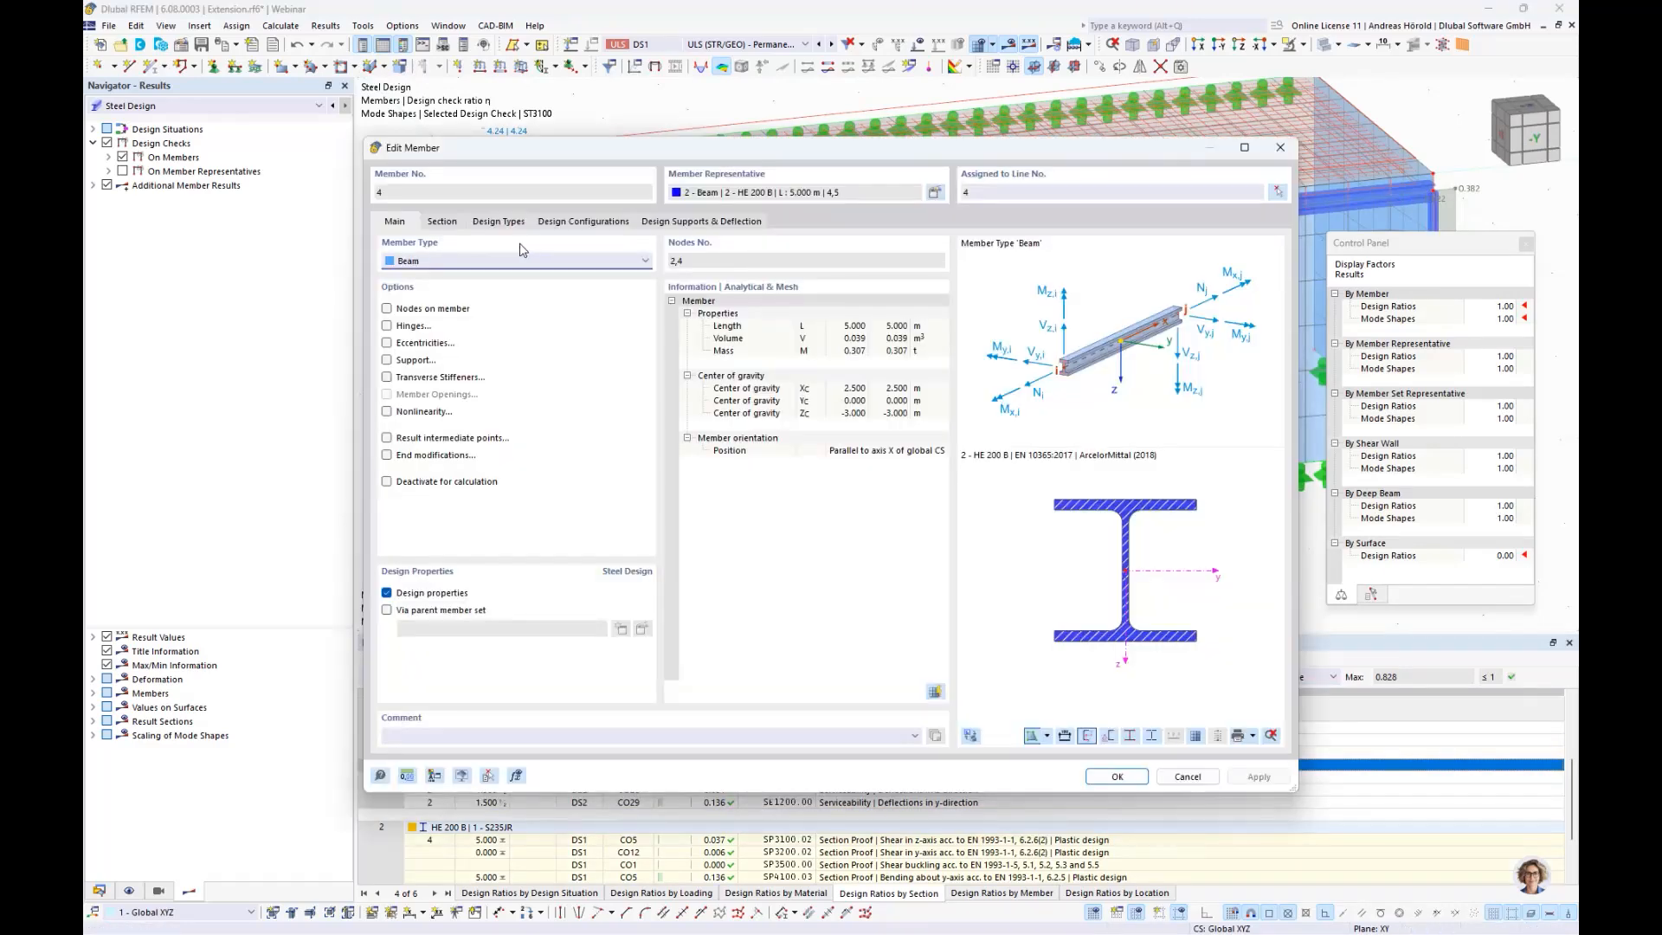
left_click(442, 223)
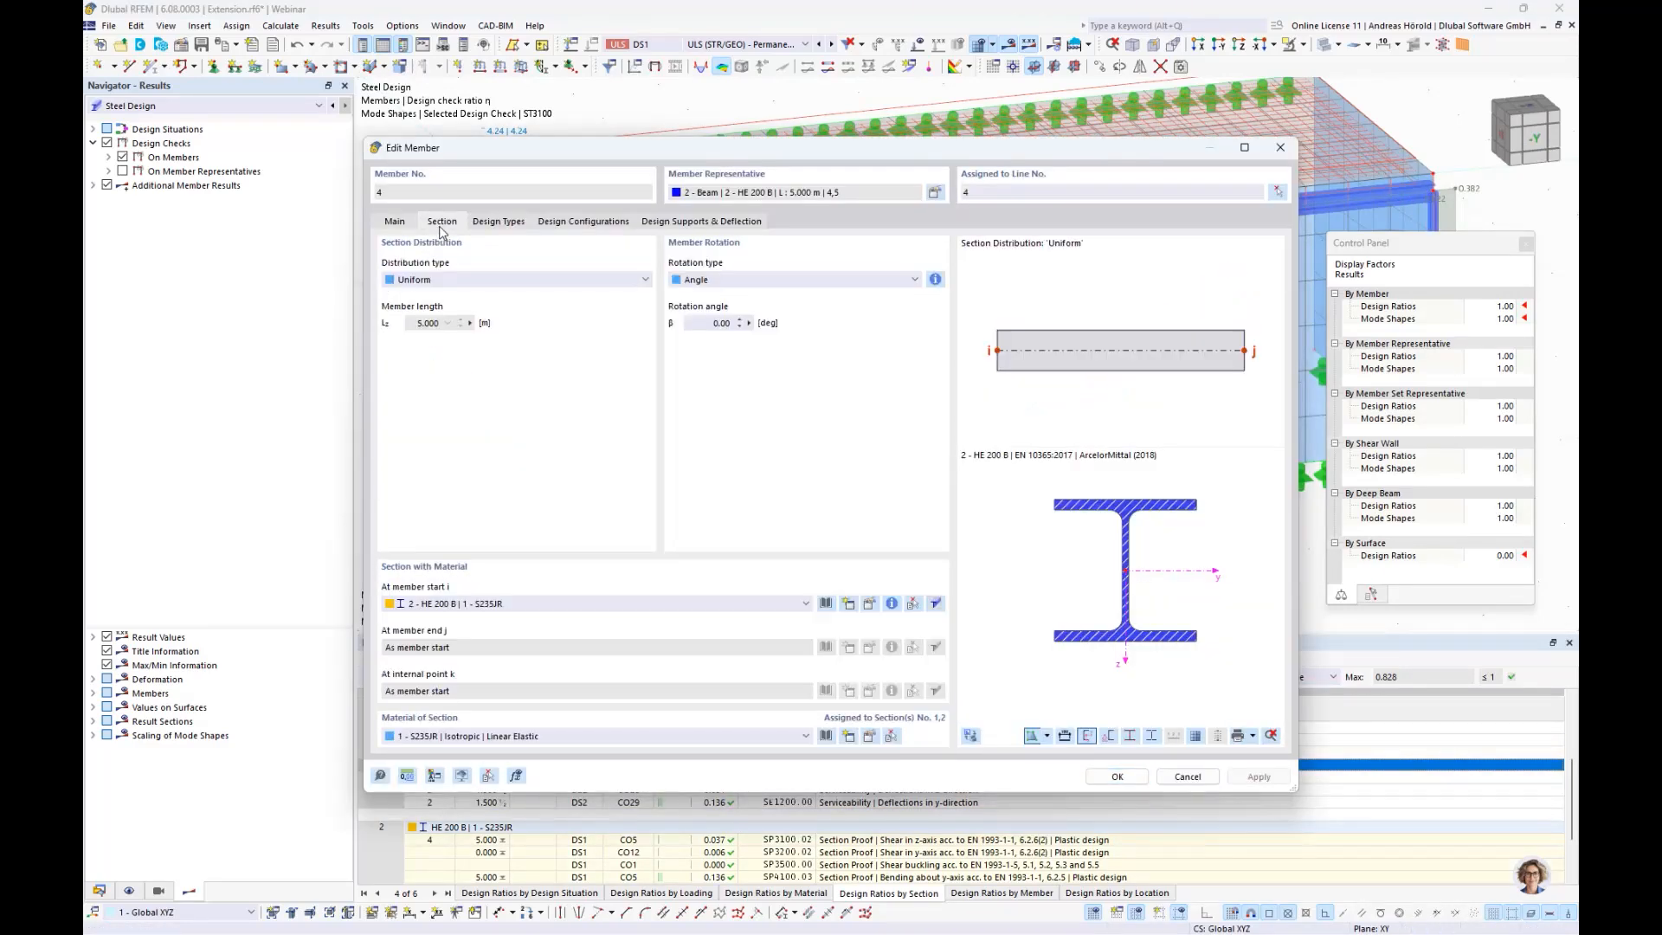
left_click(1161, 633)
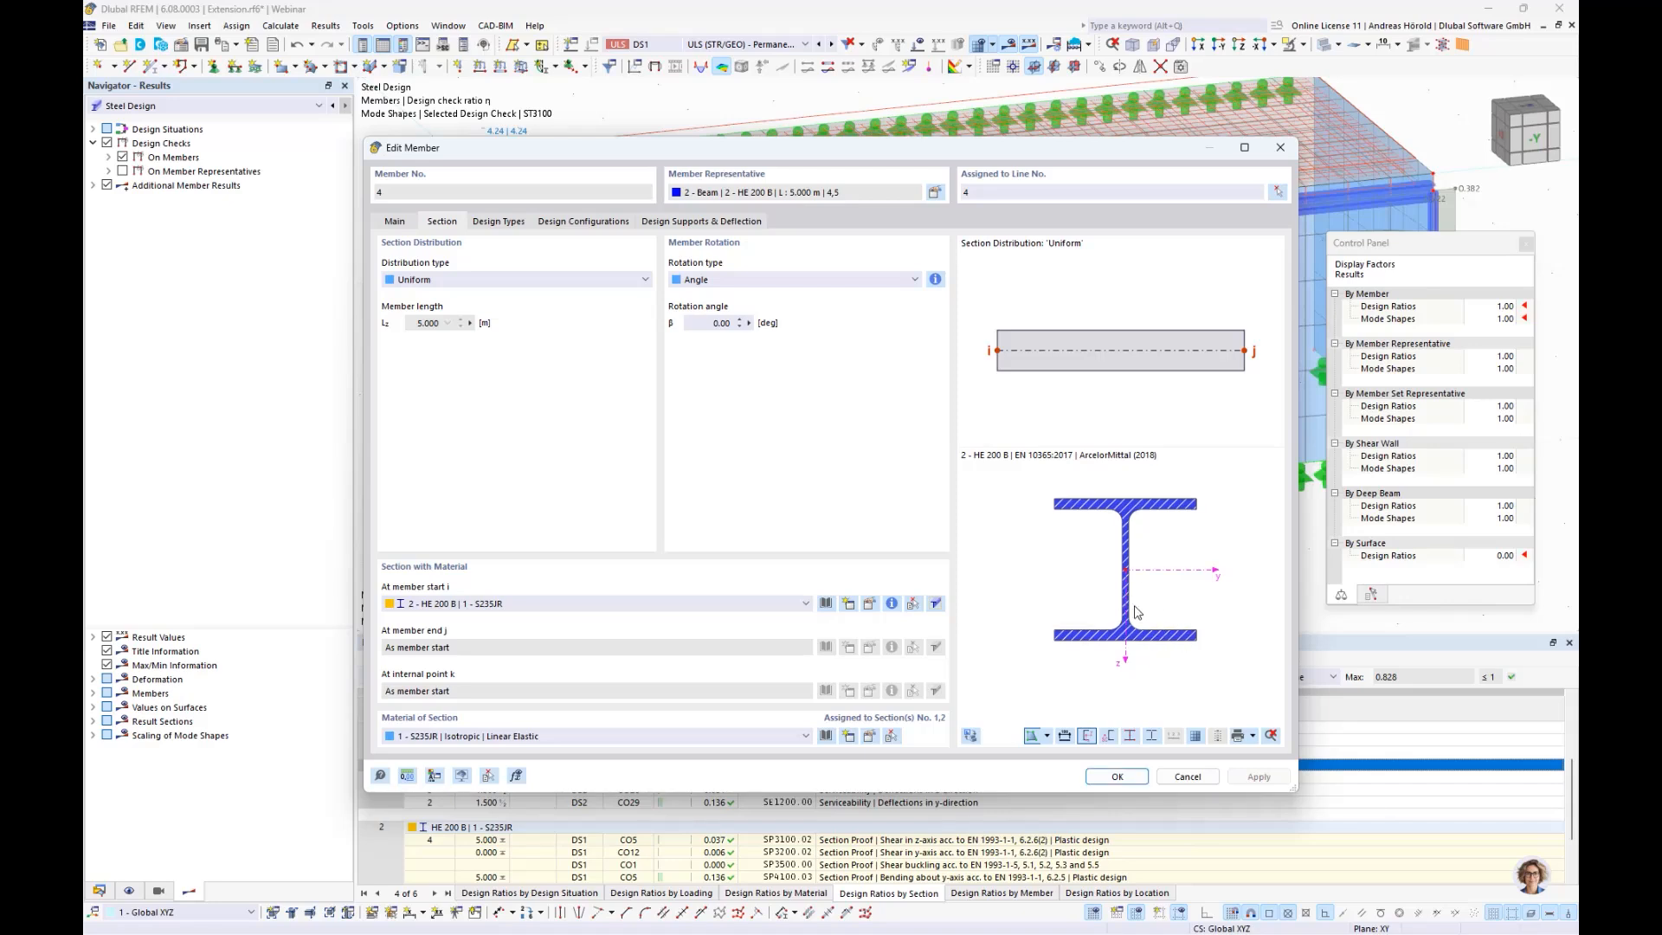
left_click(936, 603)
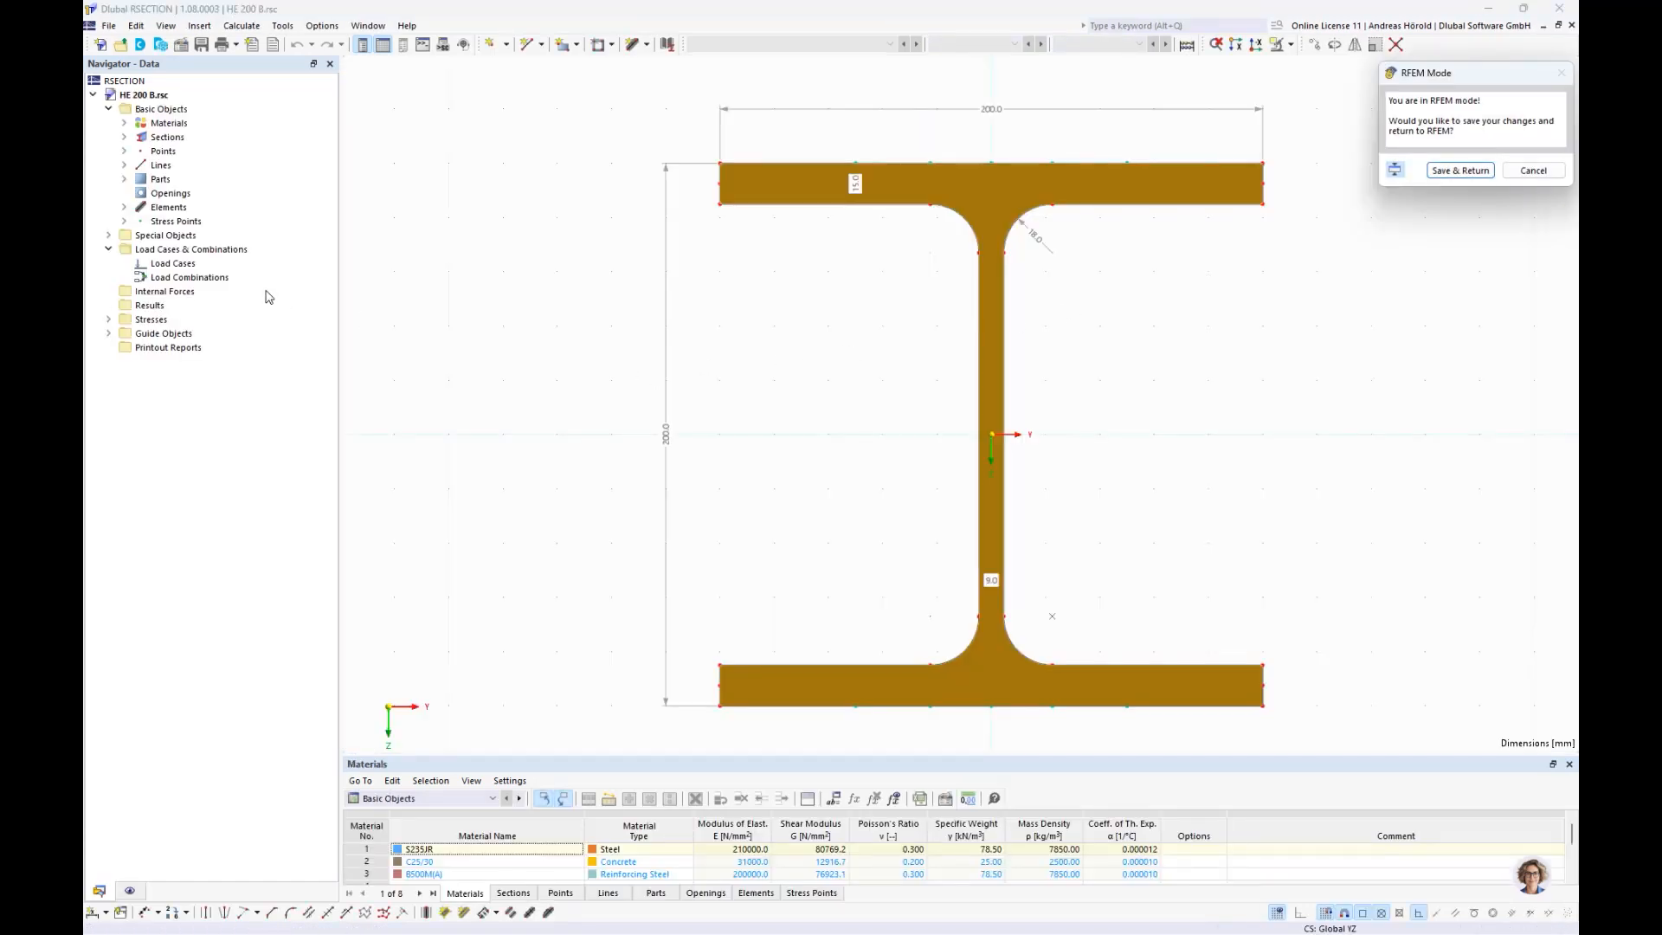
- Explode the HE 200 B section in RSECTION into its individual editable objects
left_click(123, 137)
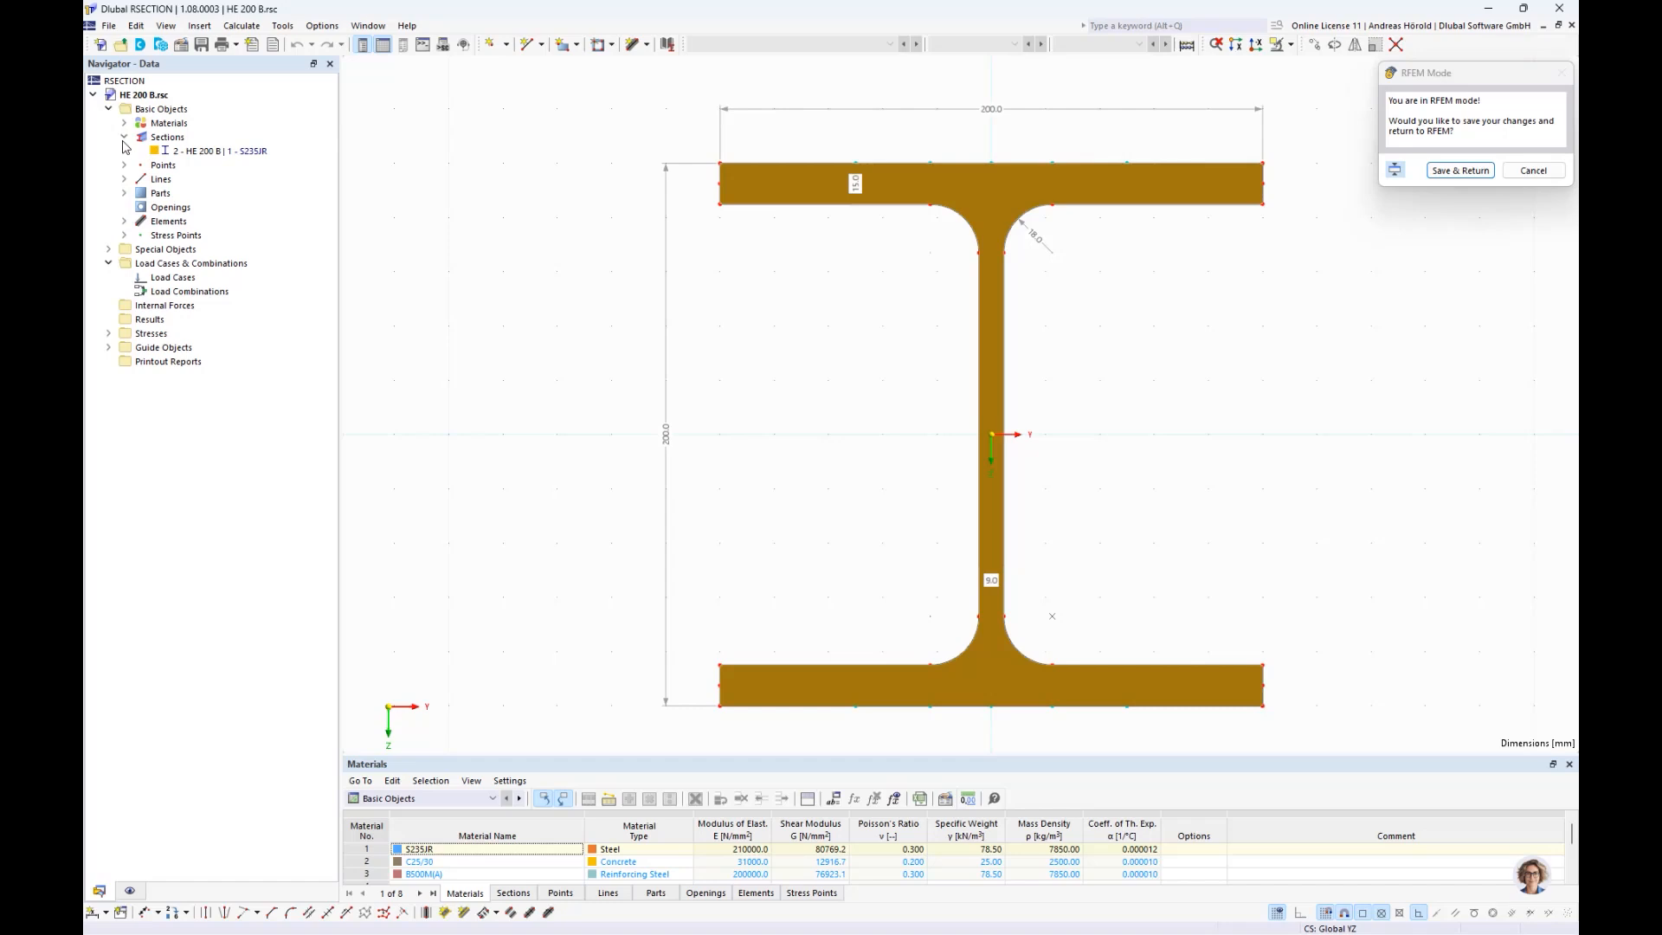
right_click(187, 152)
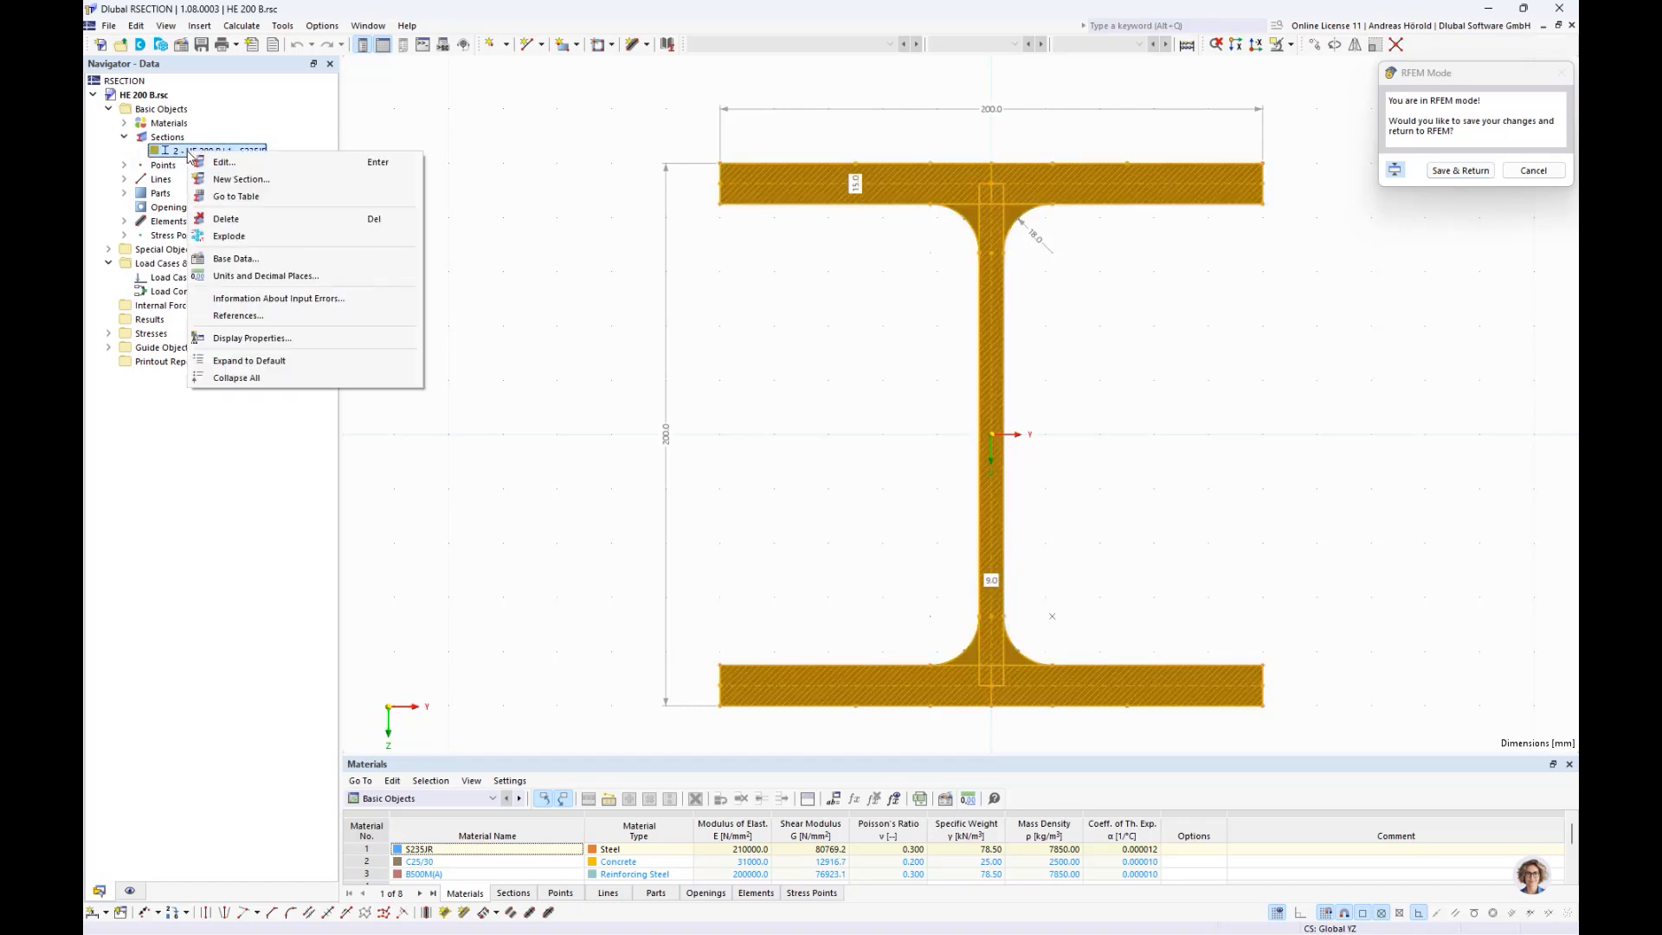
left_click(264, 236)
- Shorten the bottom flange by moving the points of its right end -40 mm in the Y direction
scroll(1320, 652, "down", 2)
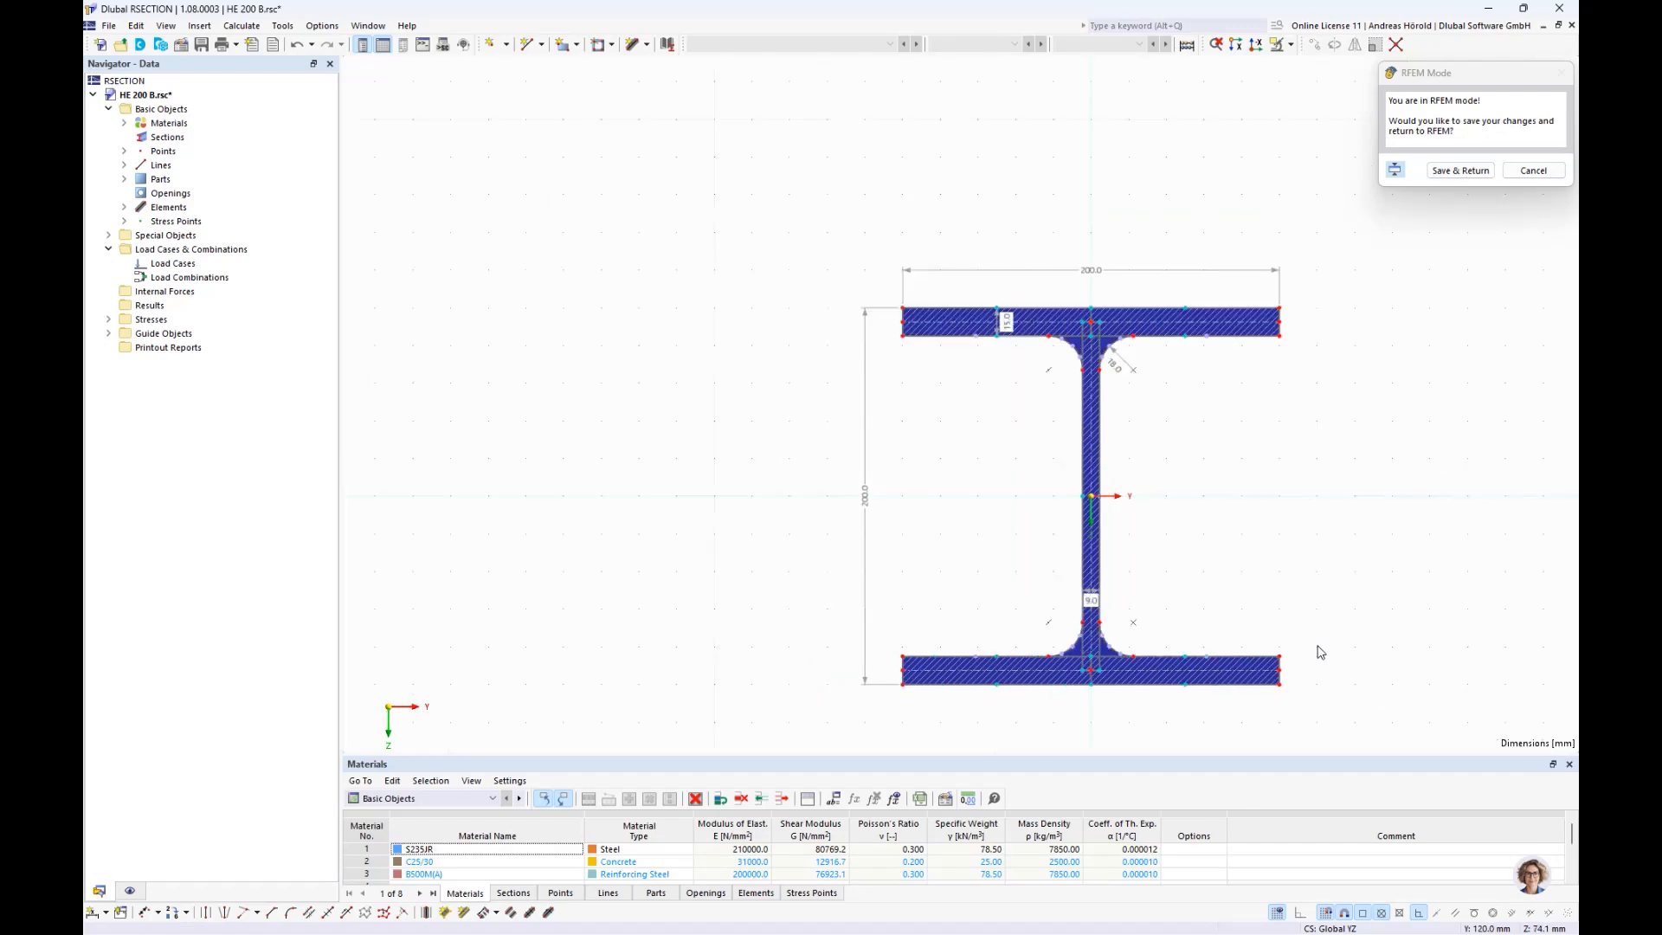
middle_click_drag(1311, 672, 1217, 633)
scroll(1132, 530, "up", 2)
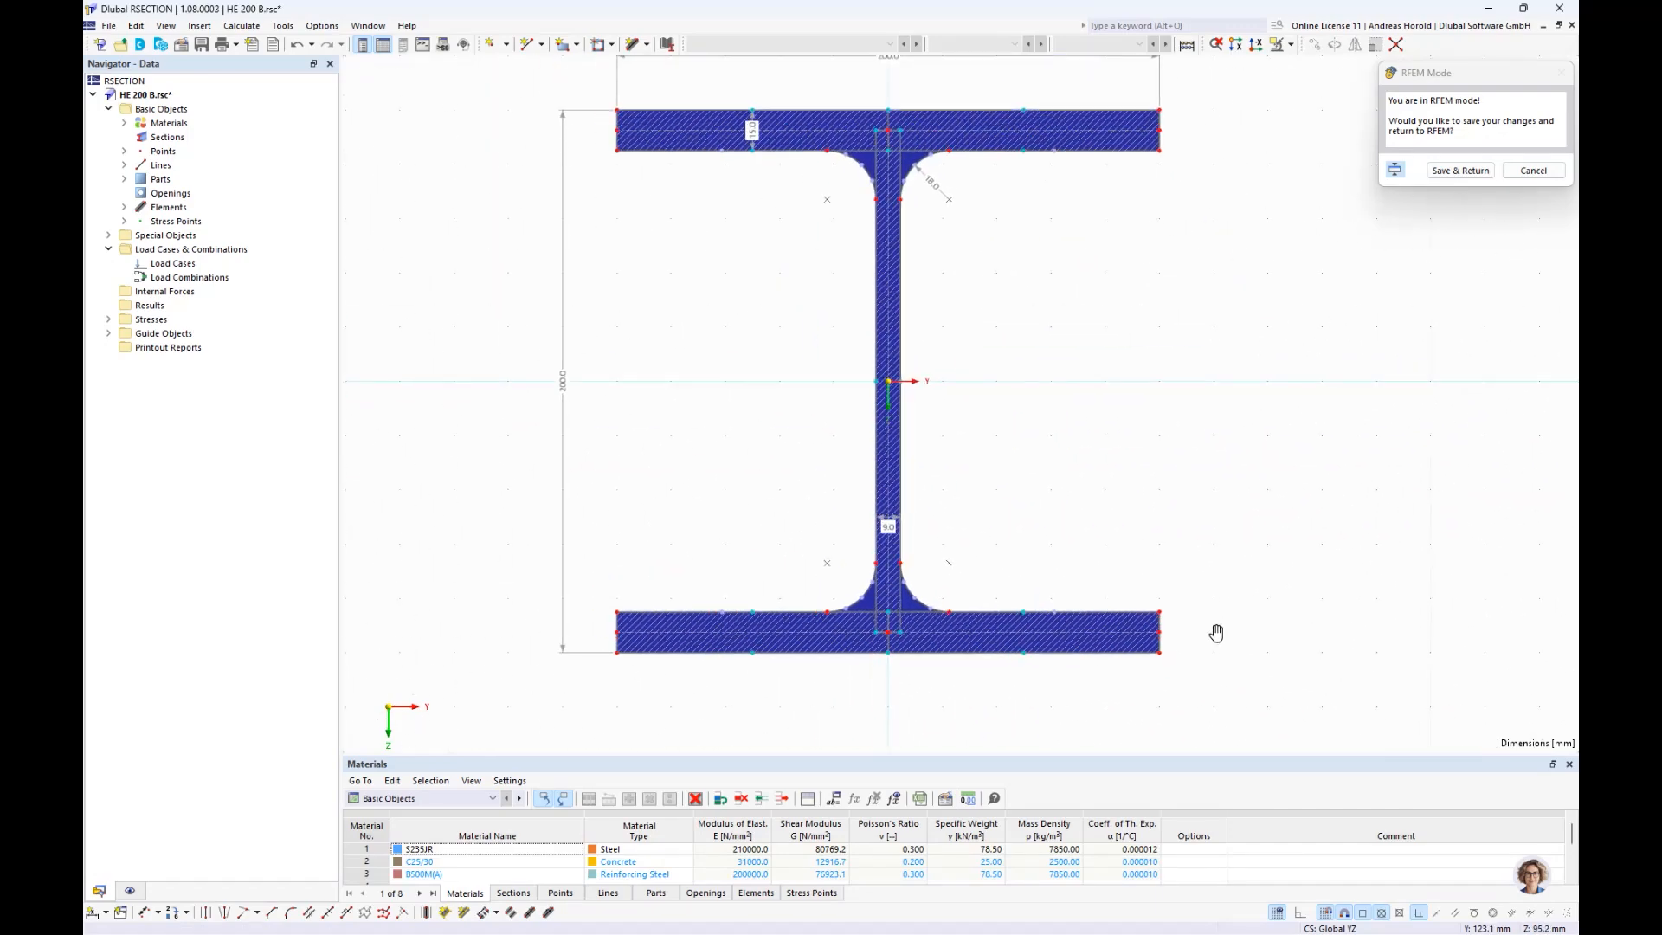
scroll(1217, 633, "down", 1)
left_click_drag(1134, 719, 1173, 637)
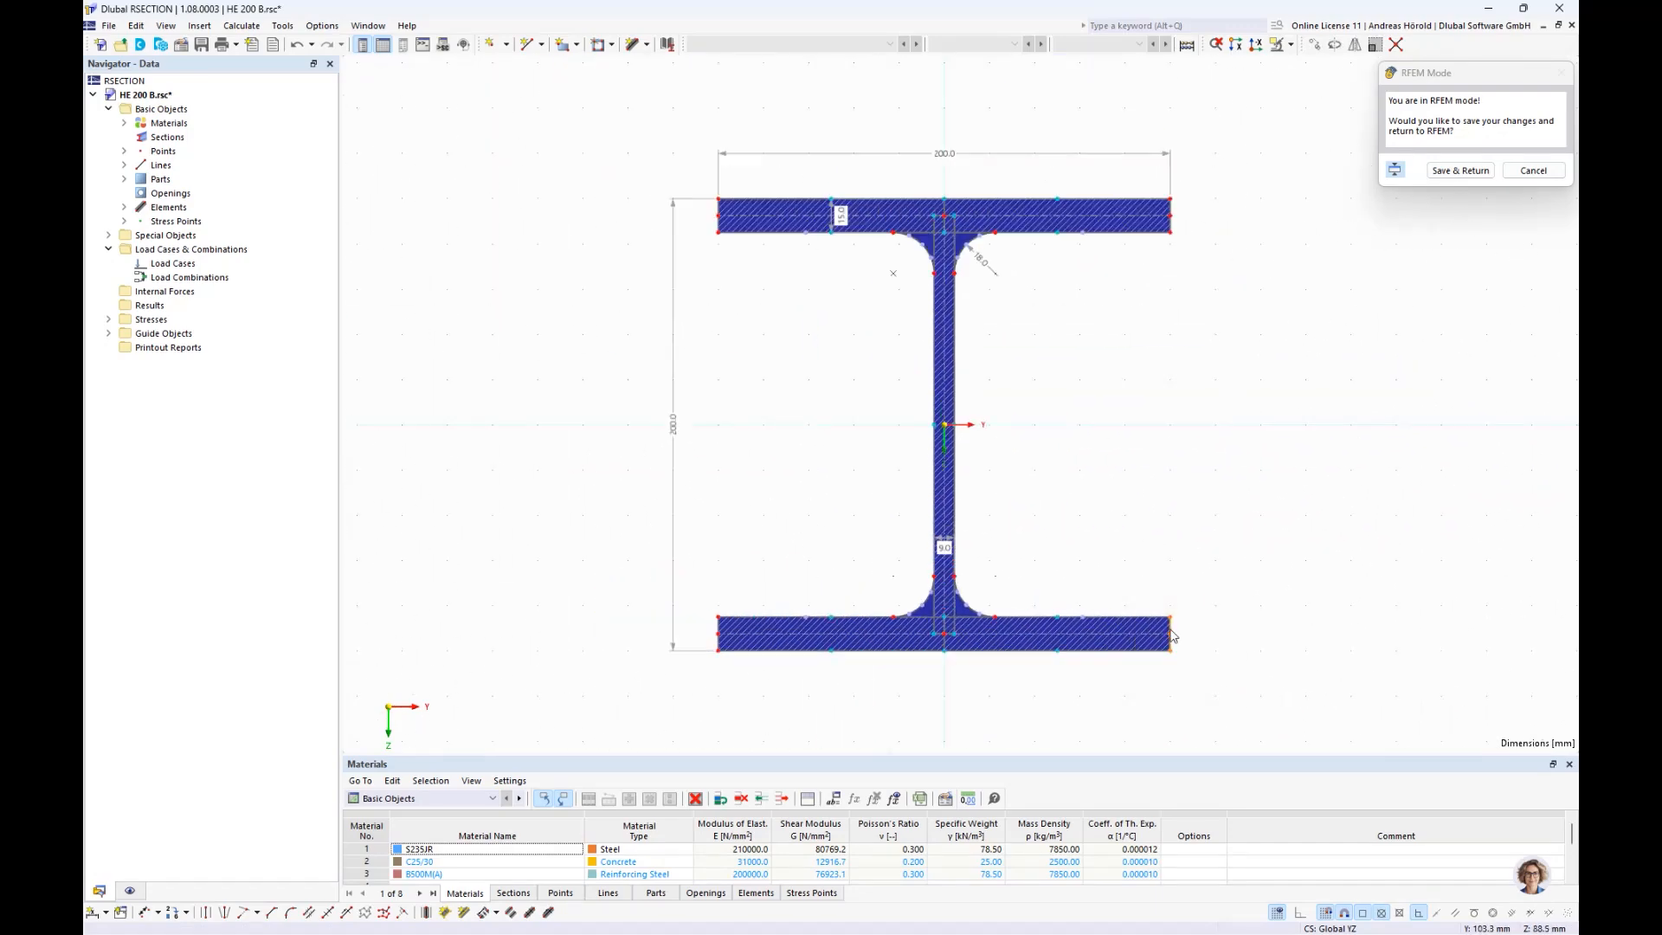
left_click(1314, 44)
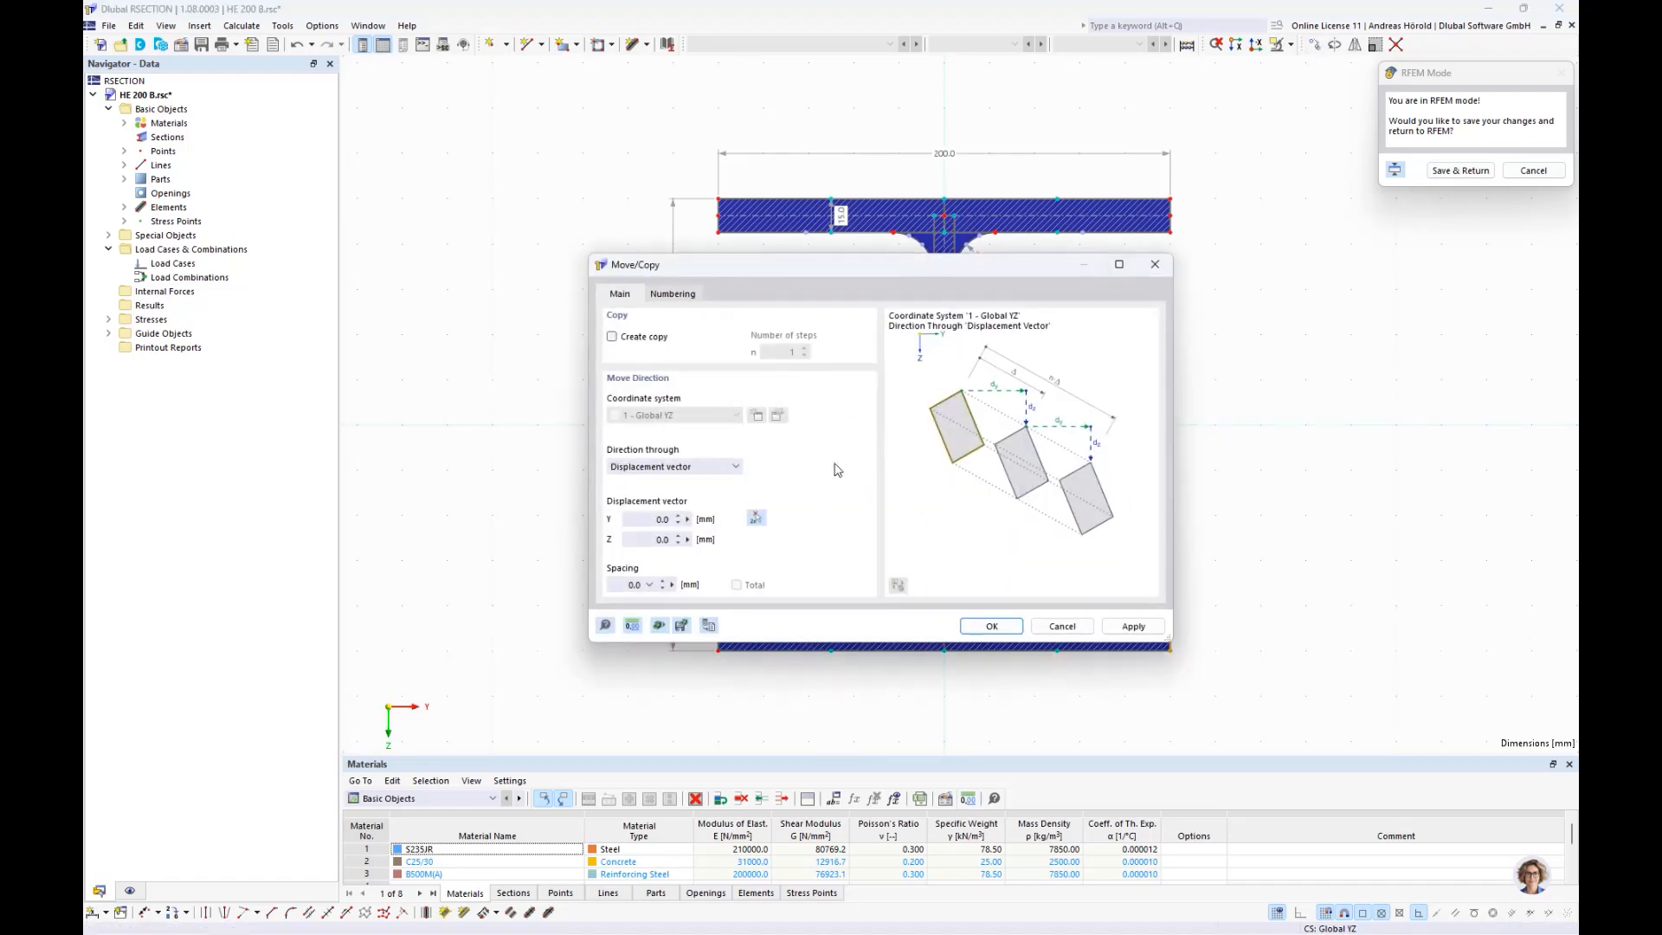
left_click(647, 520)
type("-40")
left_click(987, 625)
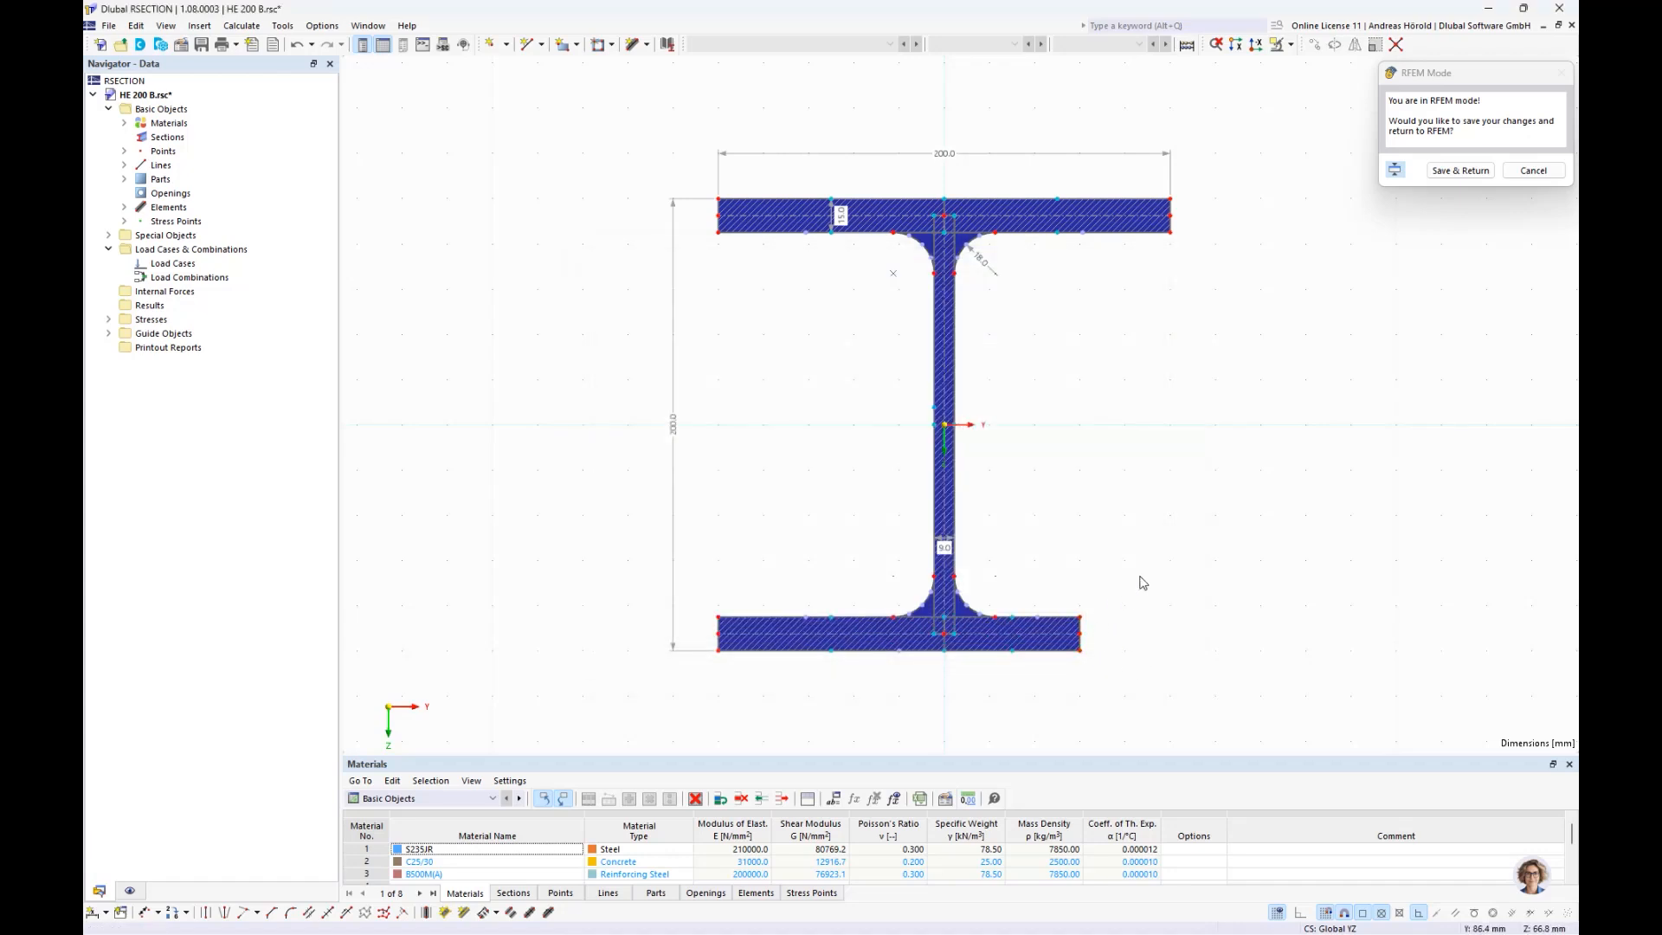
- Save the modified section back to RFEM and apply it to the roof beams, accepting the section and member settings
left_click(1453, 173)
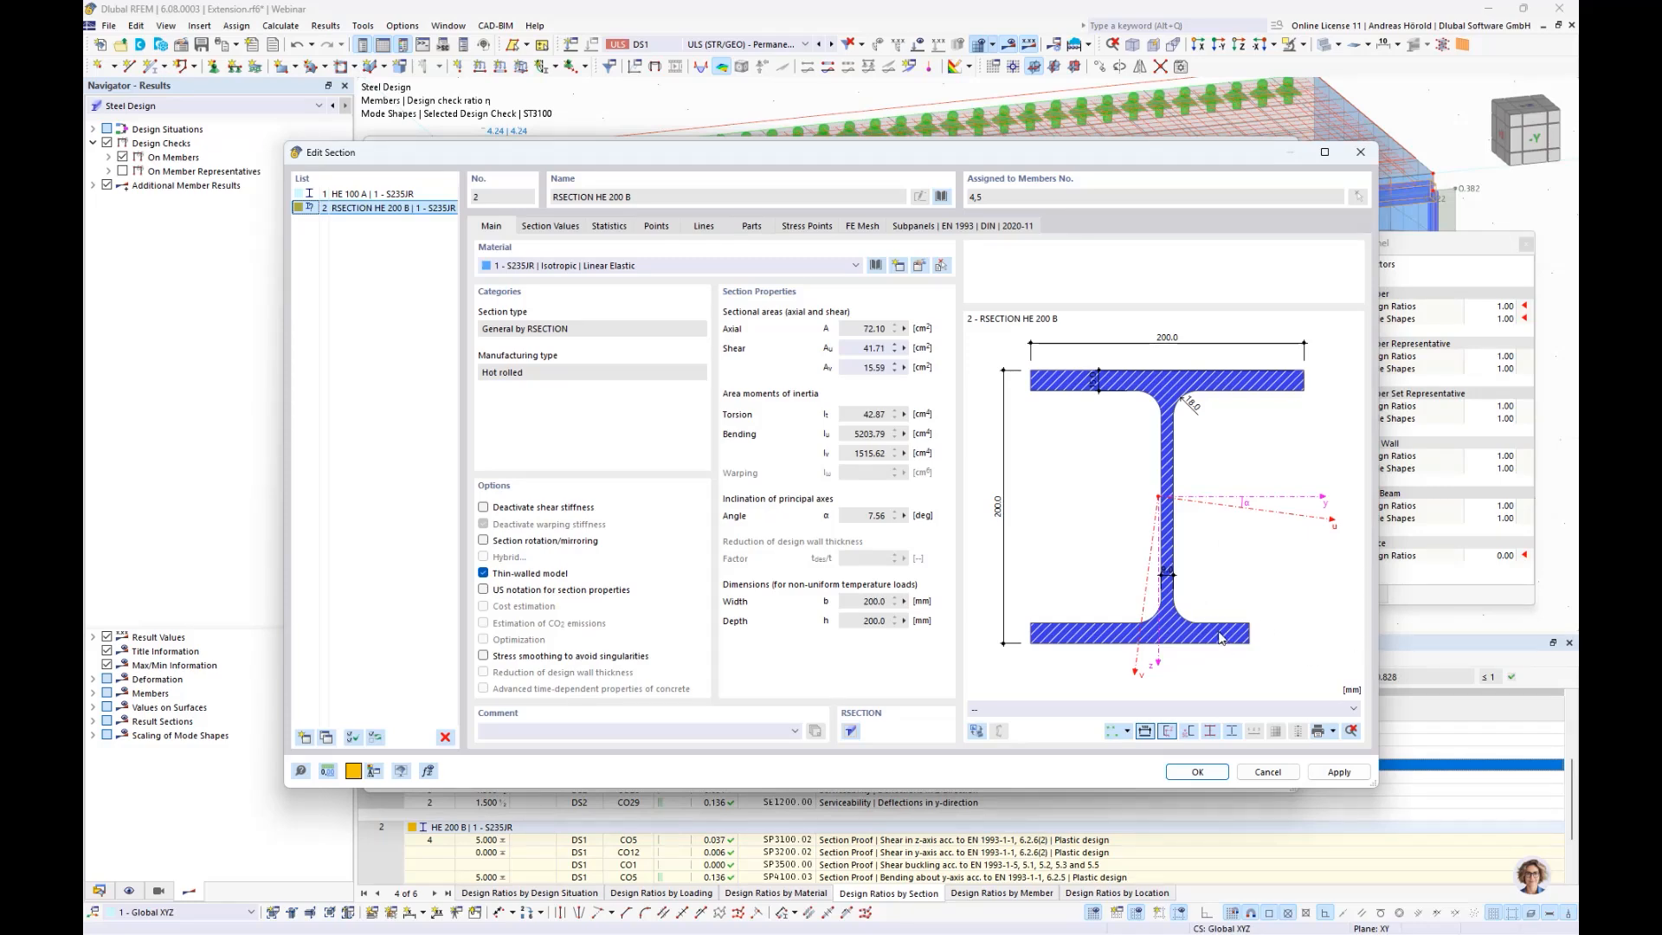
left_click(1198, 773)
left_click(895, 541)
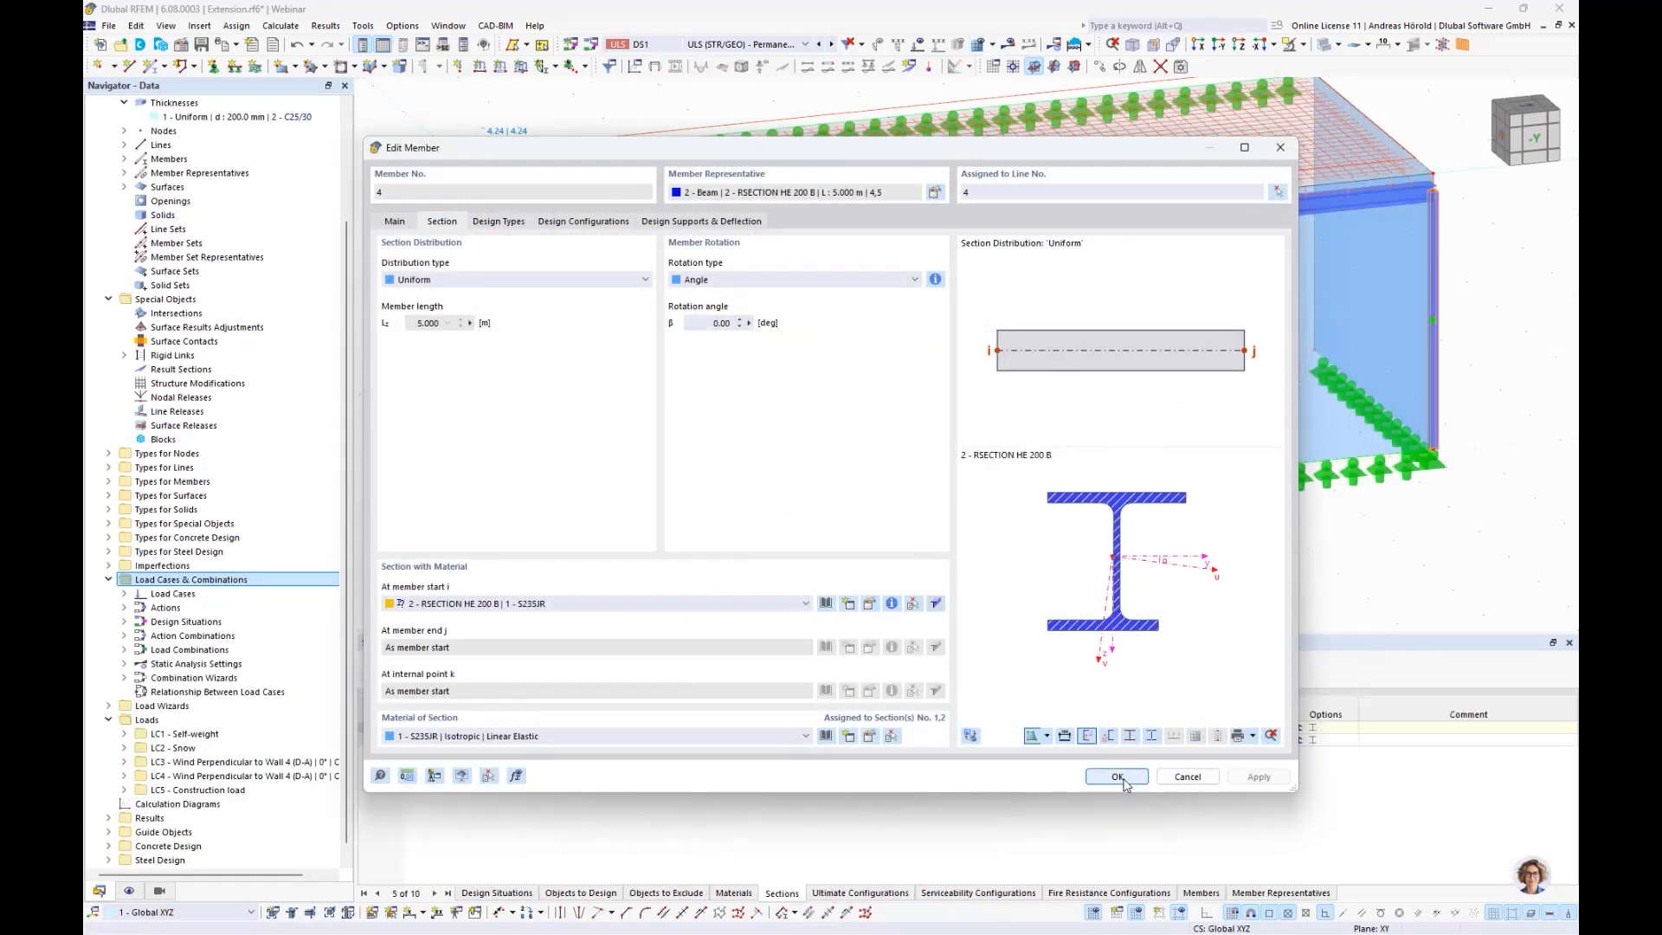
left_click(1117, 777)
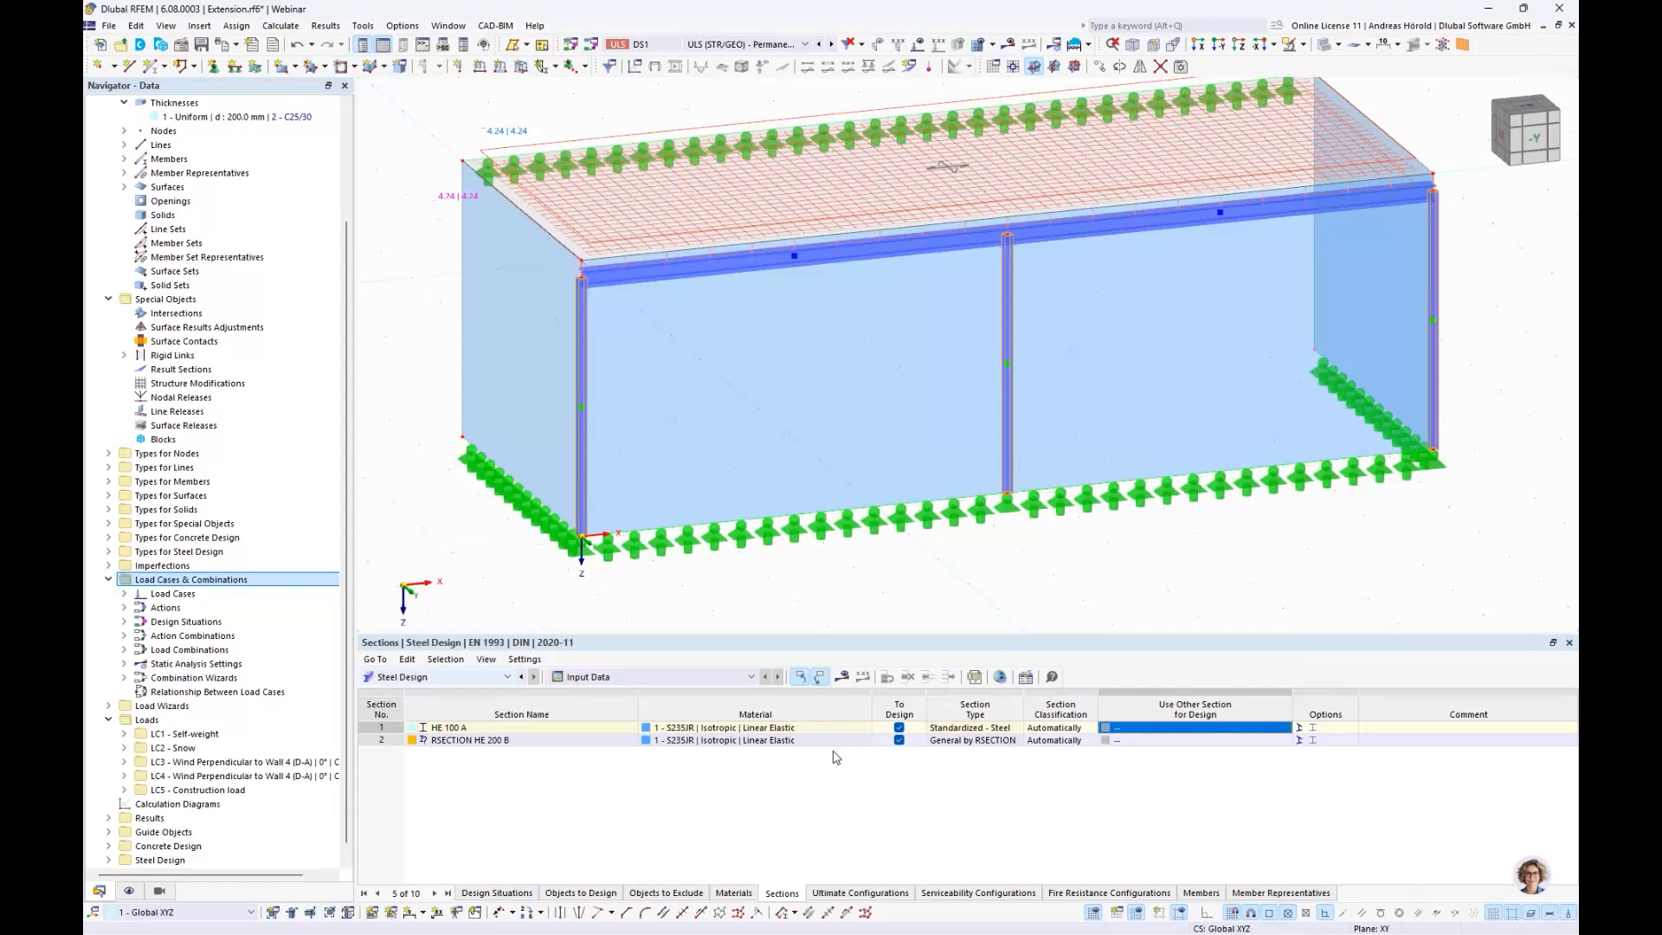
- Recalculate the steel design with the modified section, and run the concrete design calculation as well
left_click(842, 679)
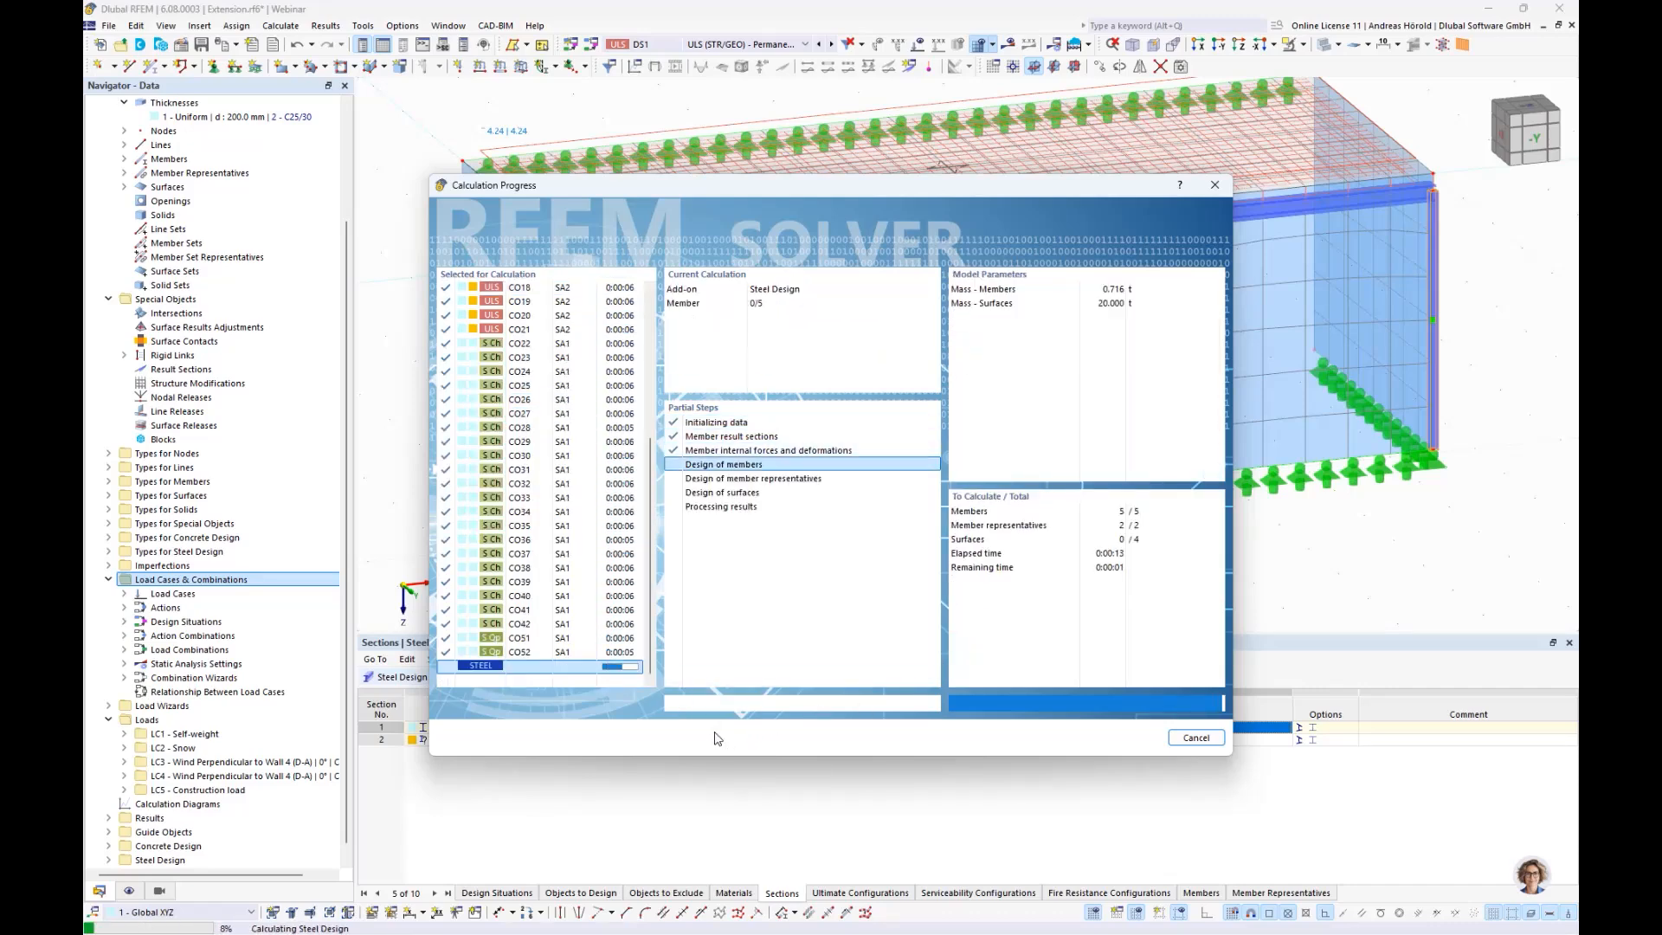
left_click(417, 682)
left_click(415, 791)
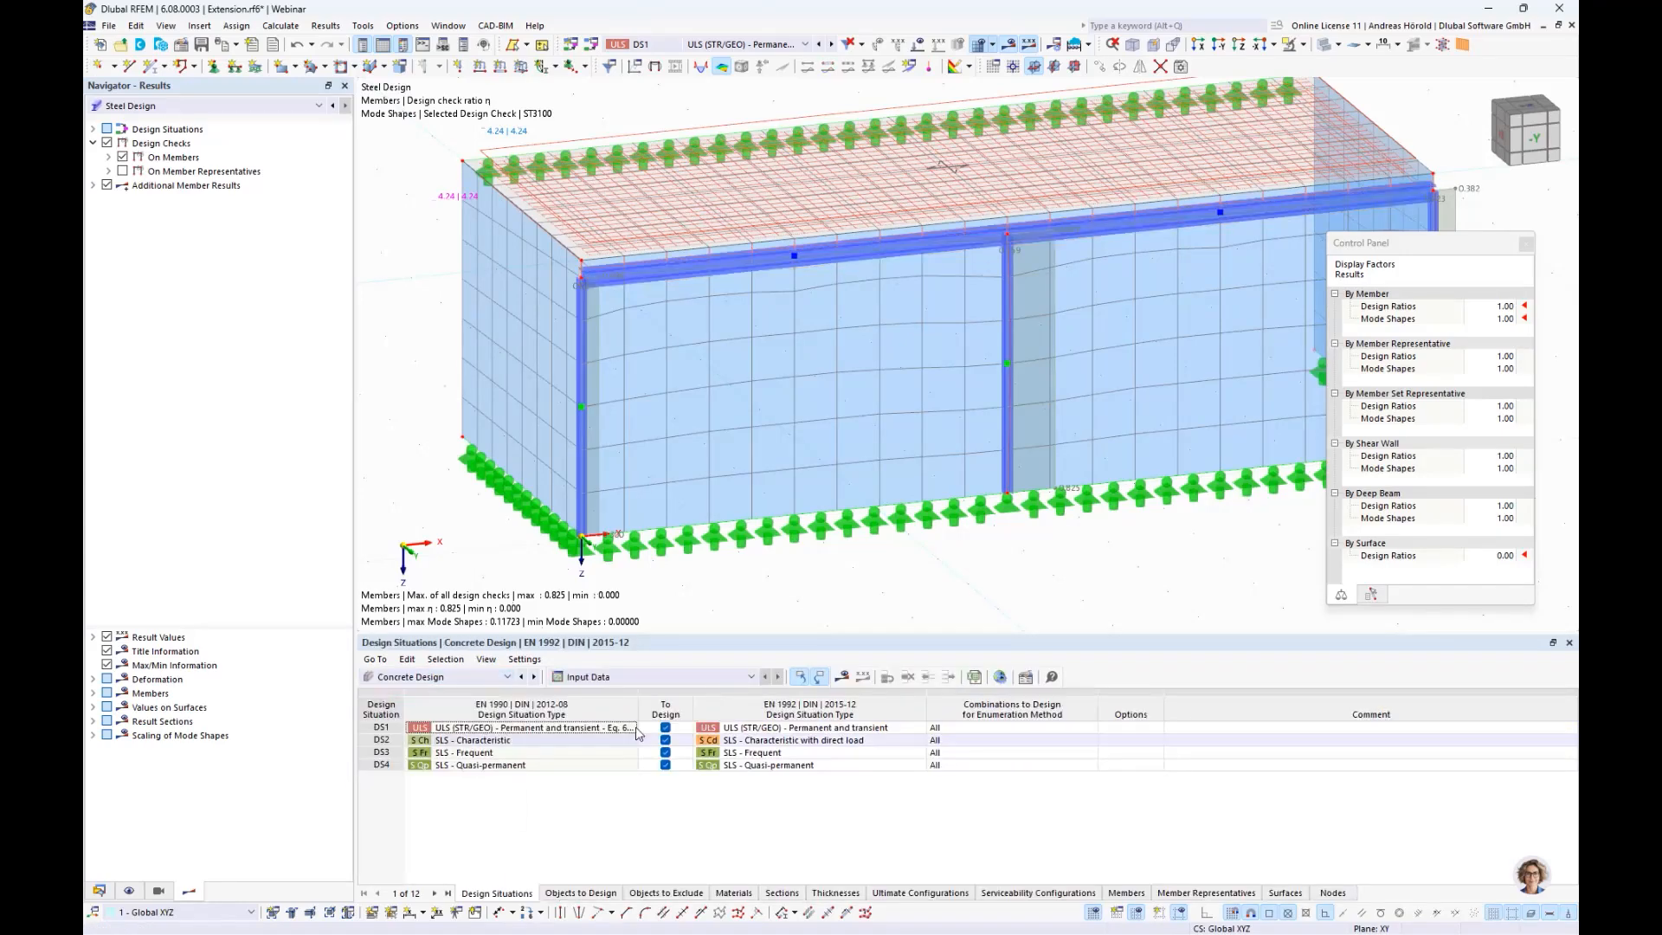
left_click(843, 679)
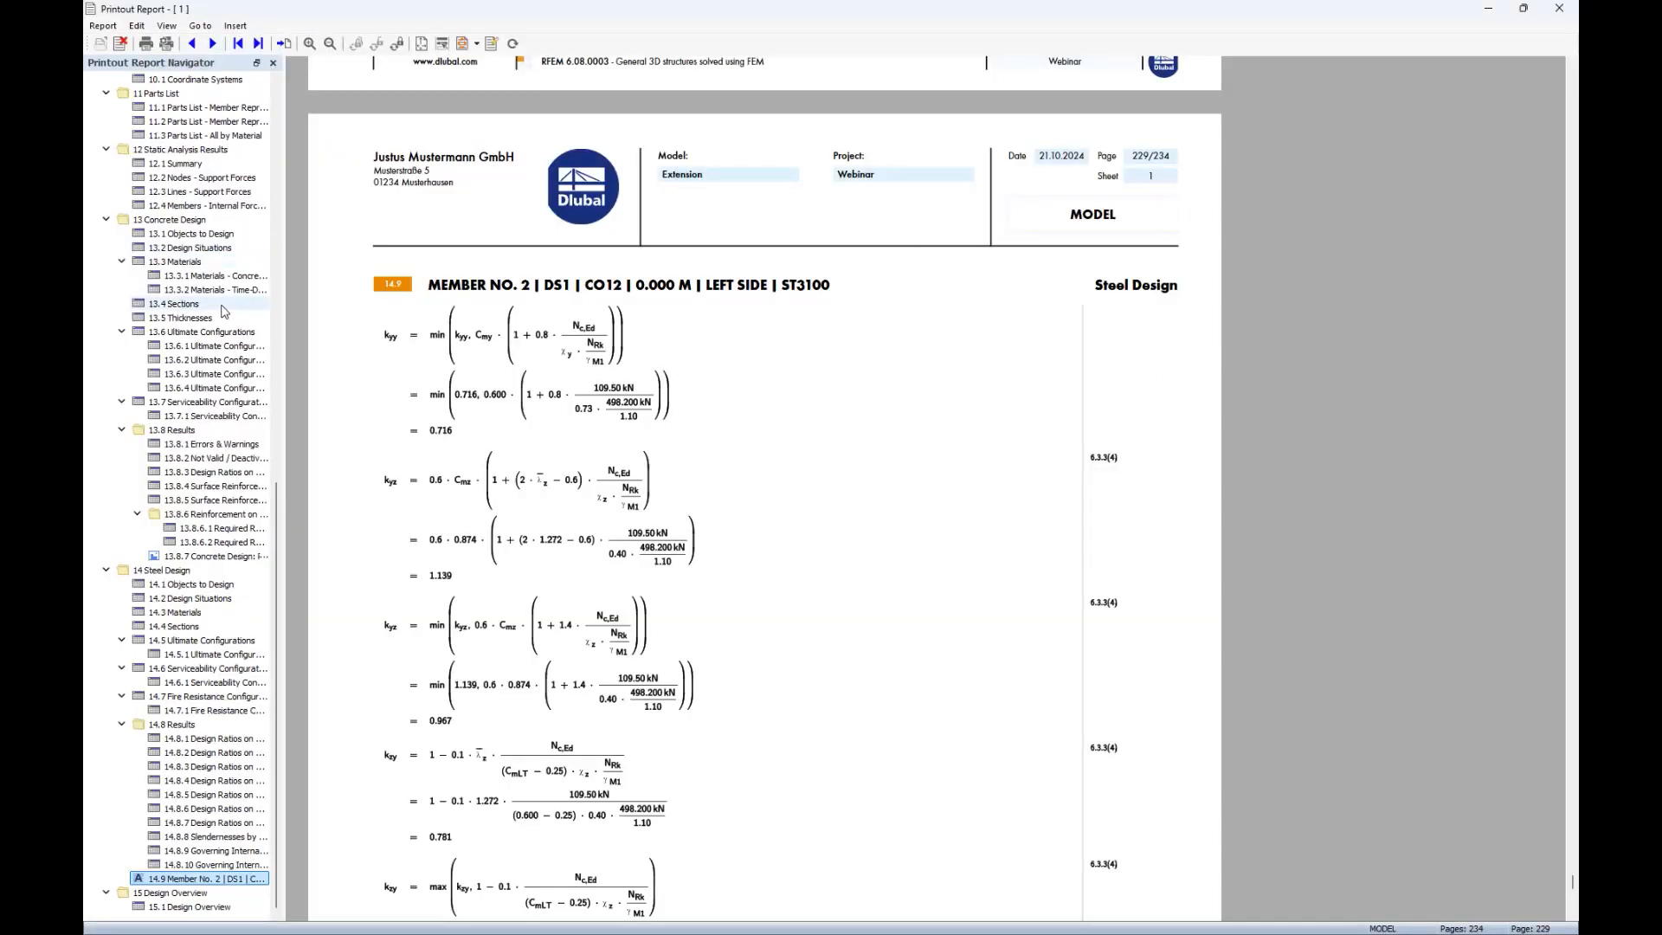
- Update the printout report and review the section entries in chapters 1.2 Sections and 14.4 Sections
left_click(513, 43)
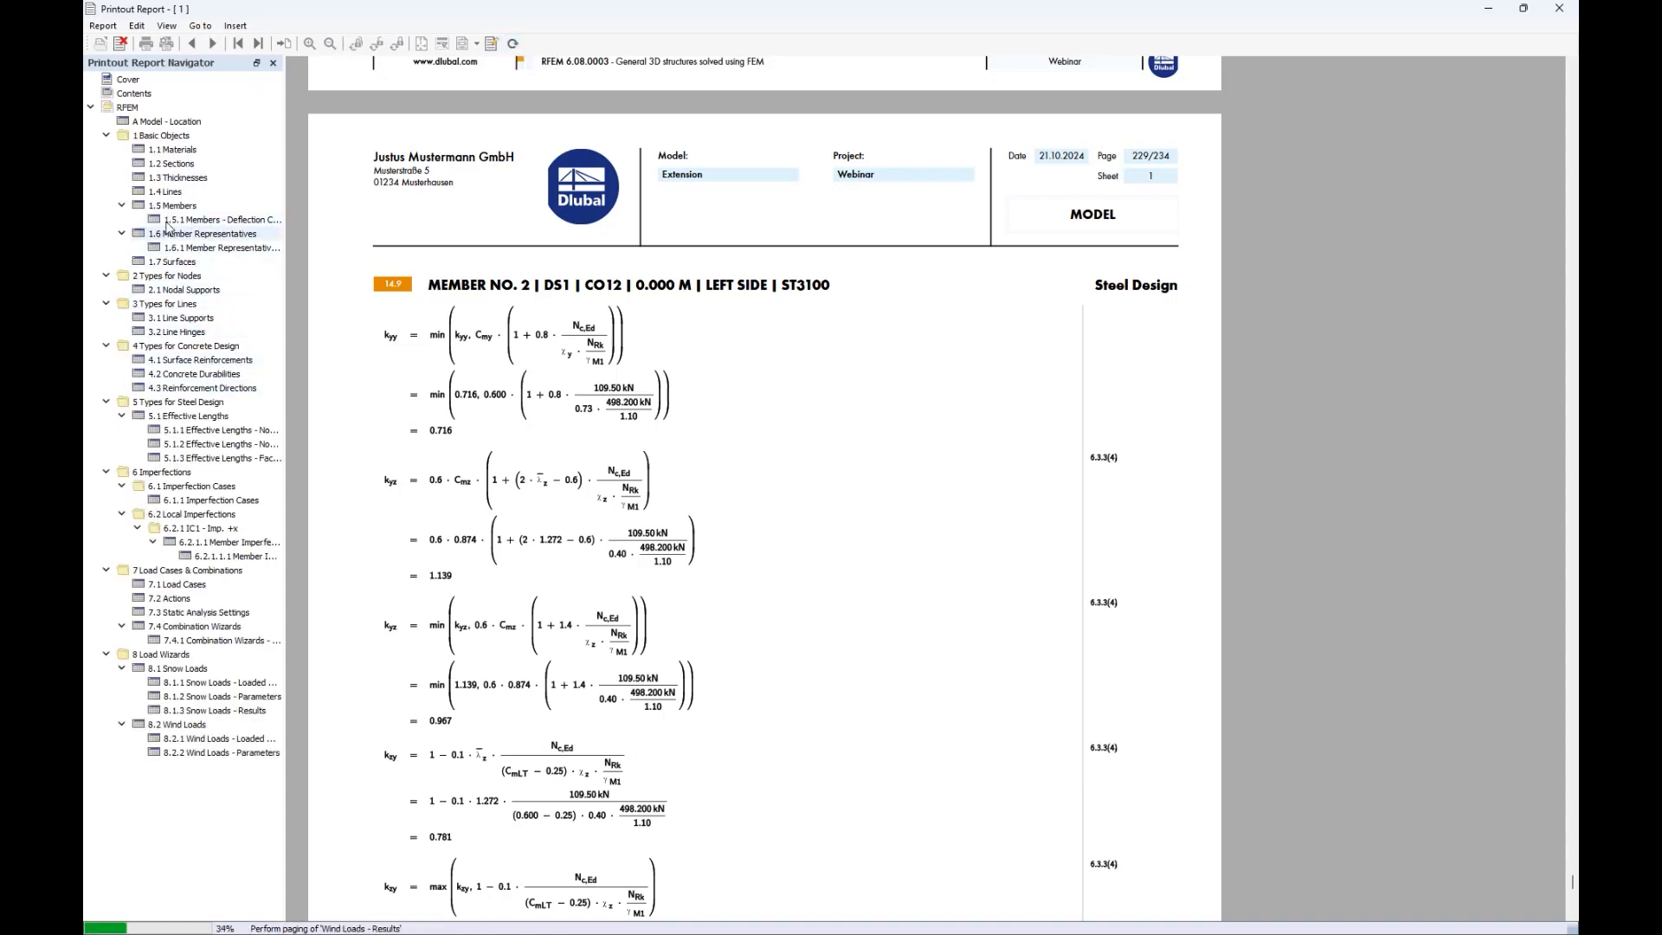
left_click(173, 163)
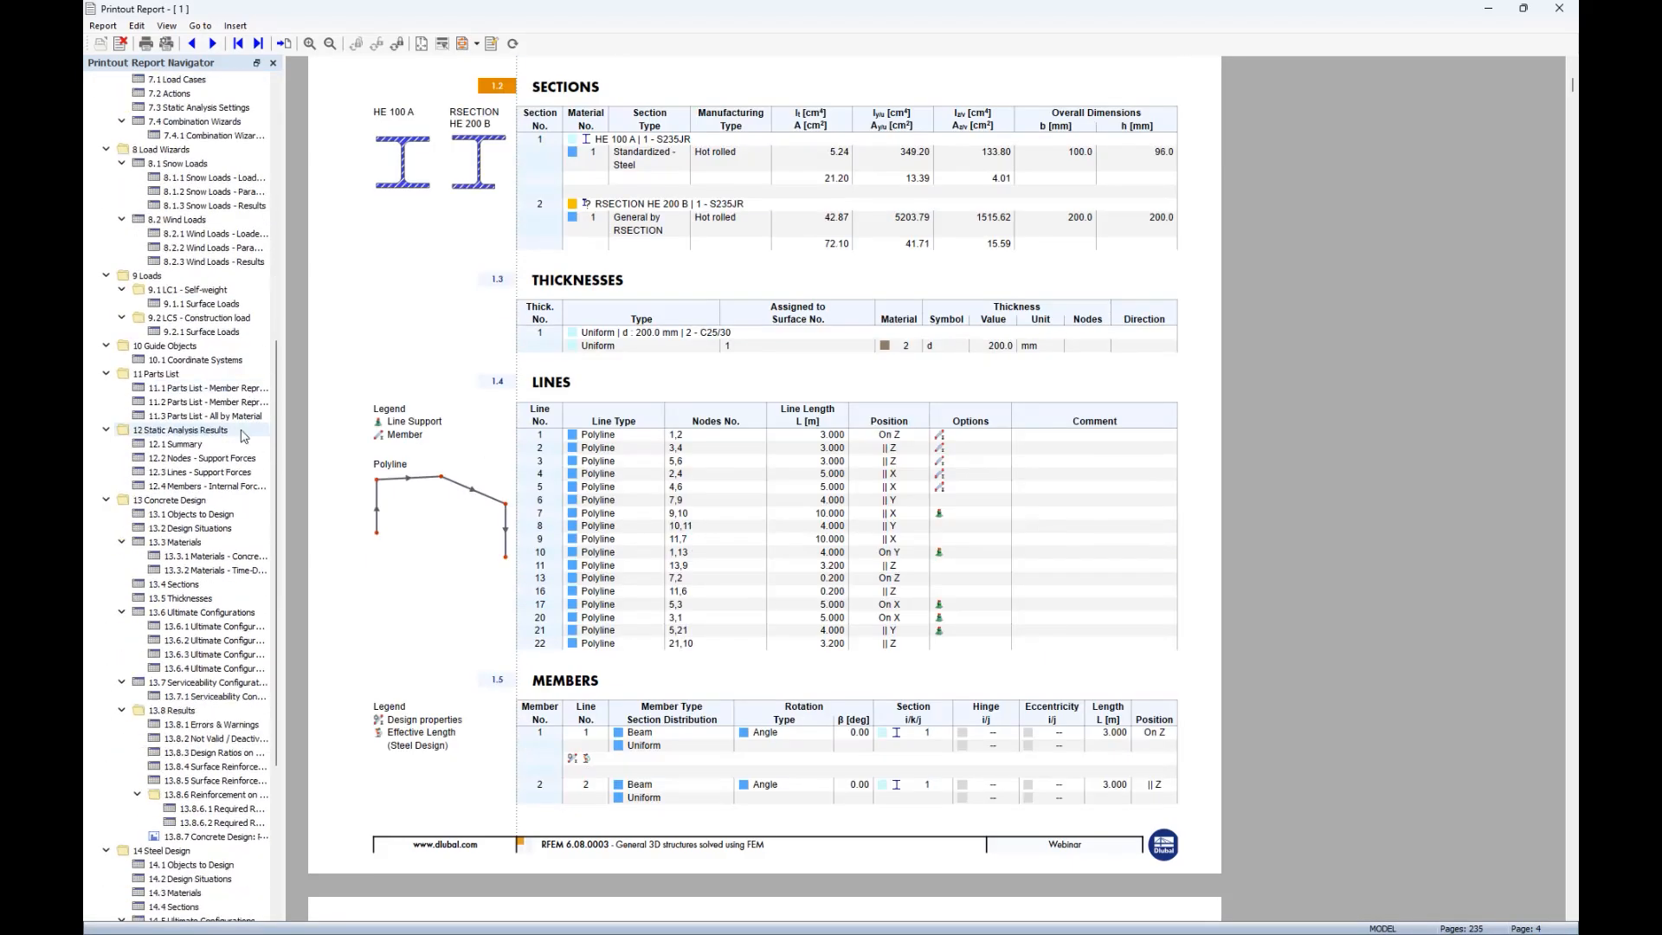
scroll(242, 436, "down", 1)
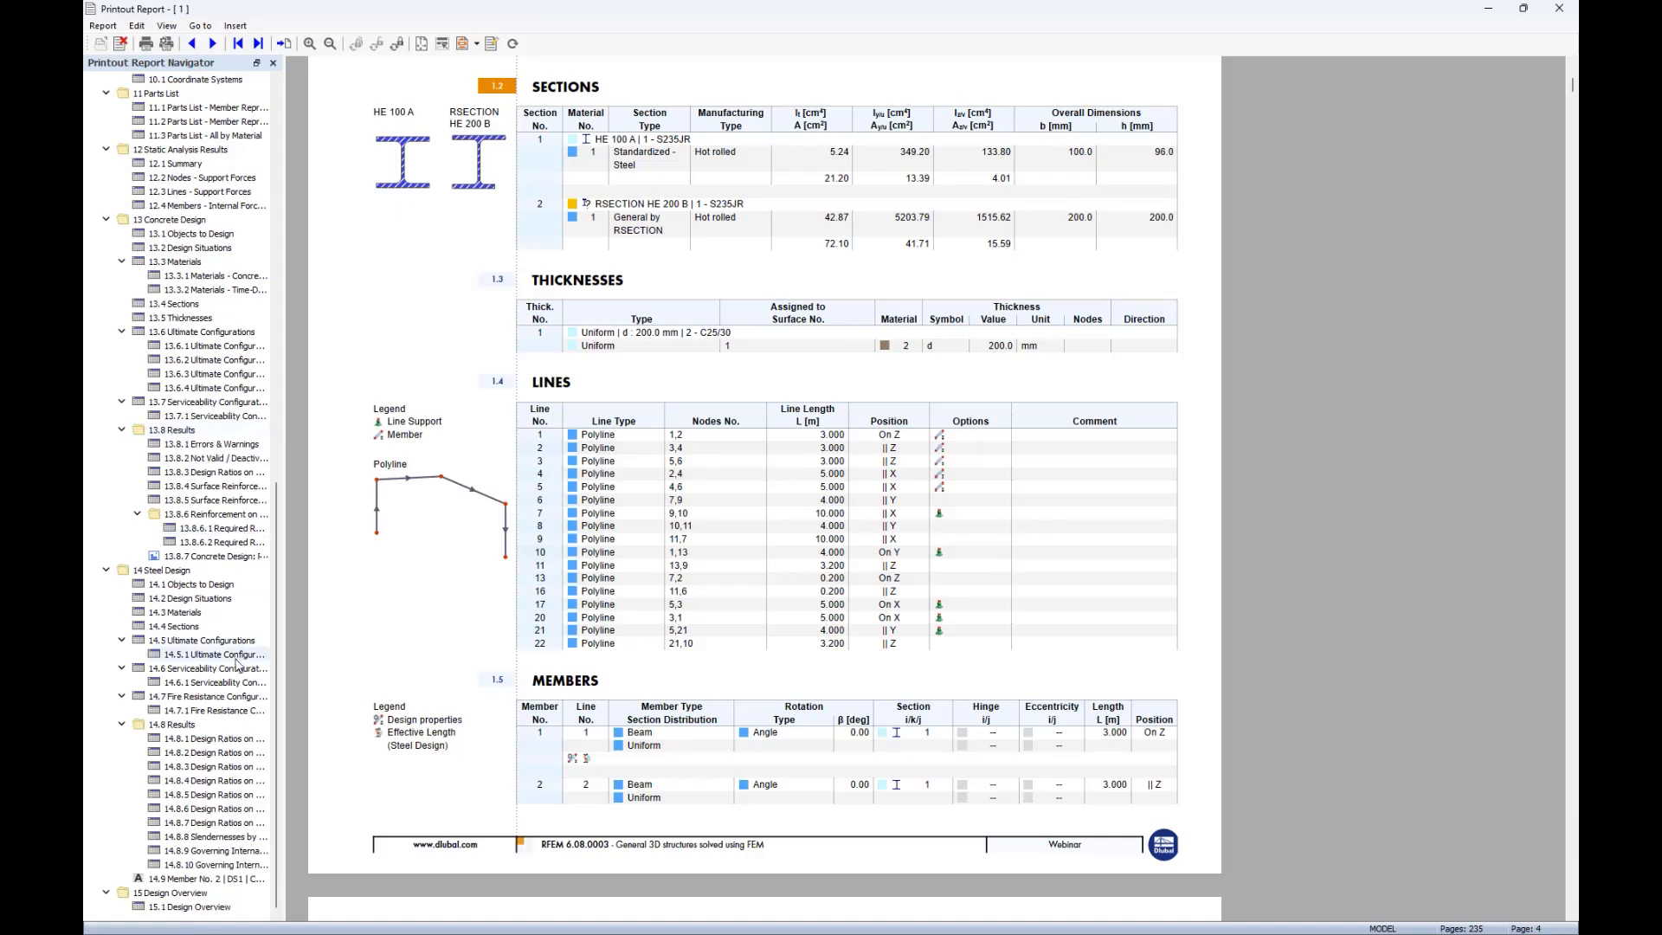
left_click(174, 629)
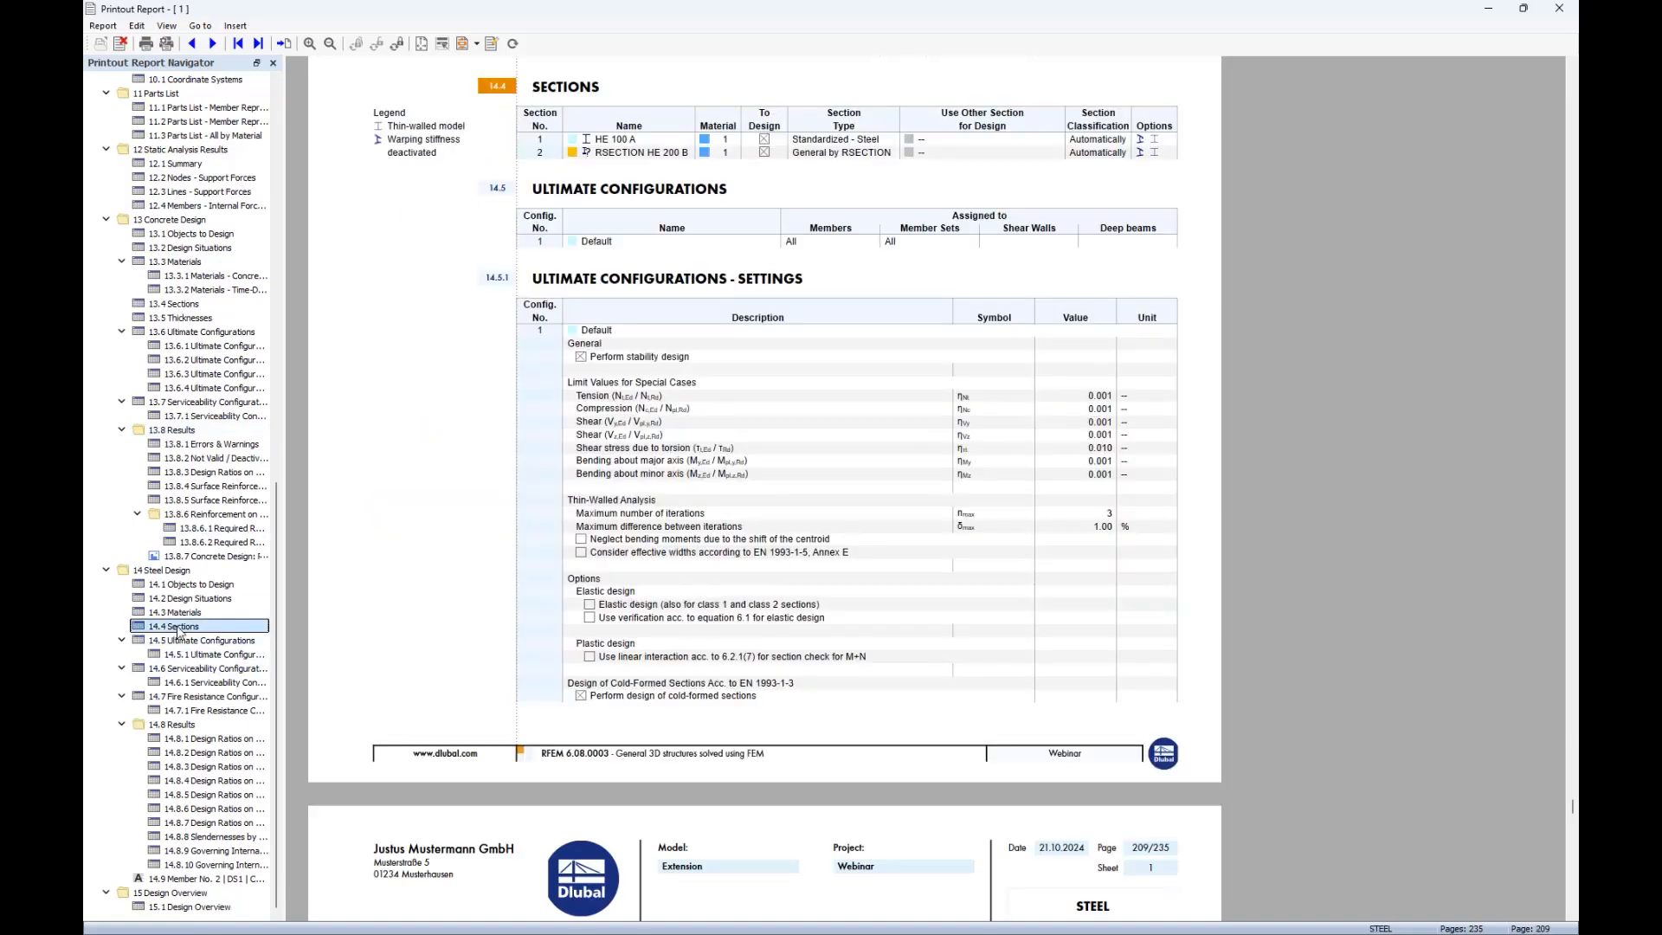